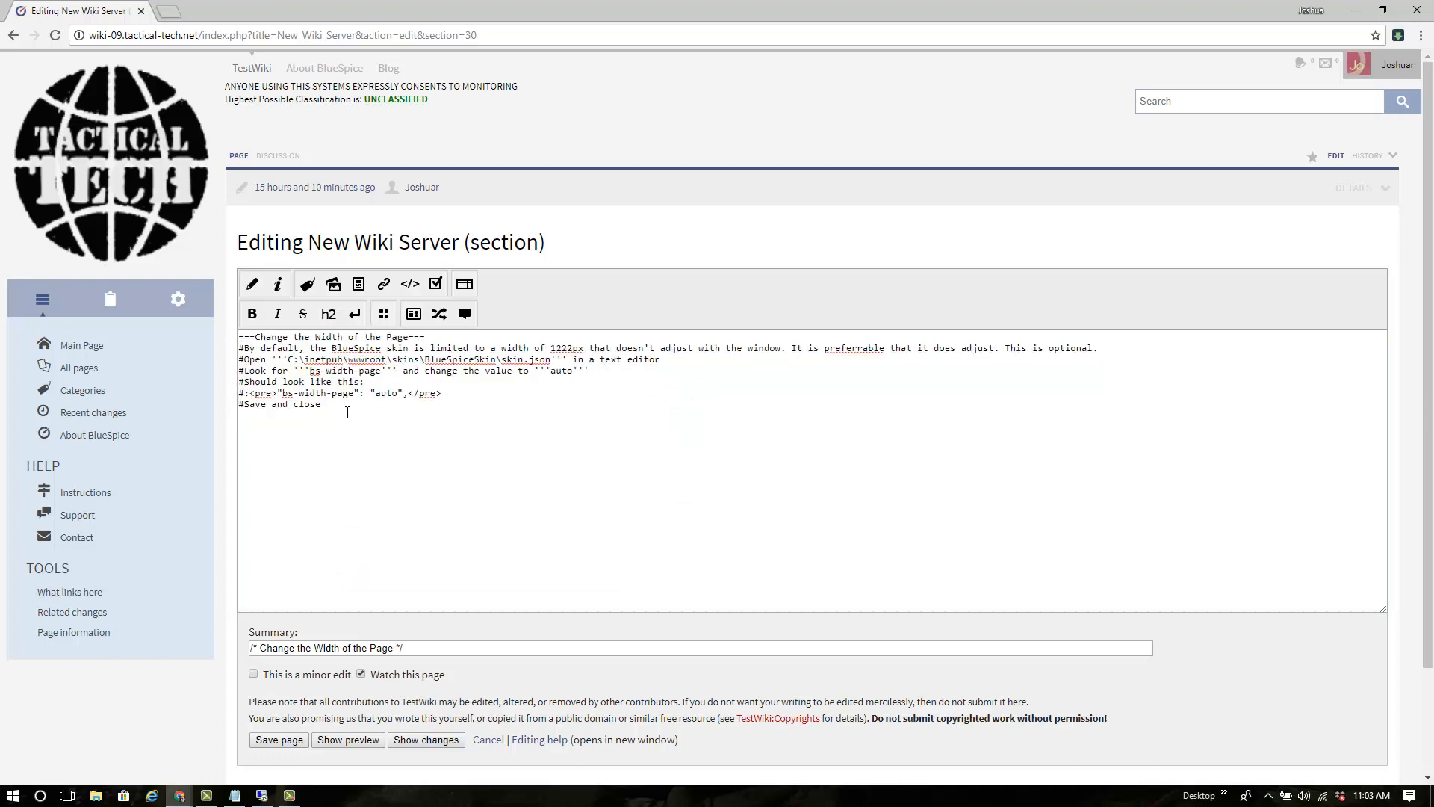
Duplicate the width section and retitle its heading 'Padding of the main Content'
key(Return)
key(Return)
text(===Change the Width of the Page=== #By default, the BlueSpice skin is limited to a width of 1222px that doesn't adjust with the window. It is preferrable that it does adjust. This is optional. #Open '''C:\inetpub\wwwroot\skins\BlueSpiceSkin\skin.json''' in a text editor #Look for '''bs-width-page''' and change the value to '''auto''' #Should look like this: #:<pre>"bs-width-page": "auto",</pre> #Save and close)
drag(317, 424, 412, 423)
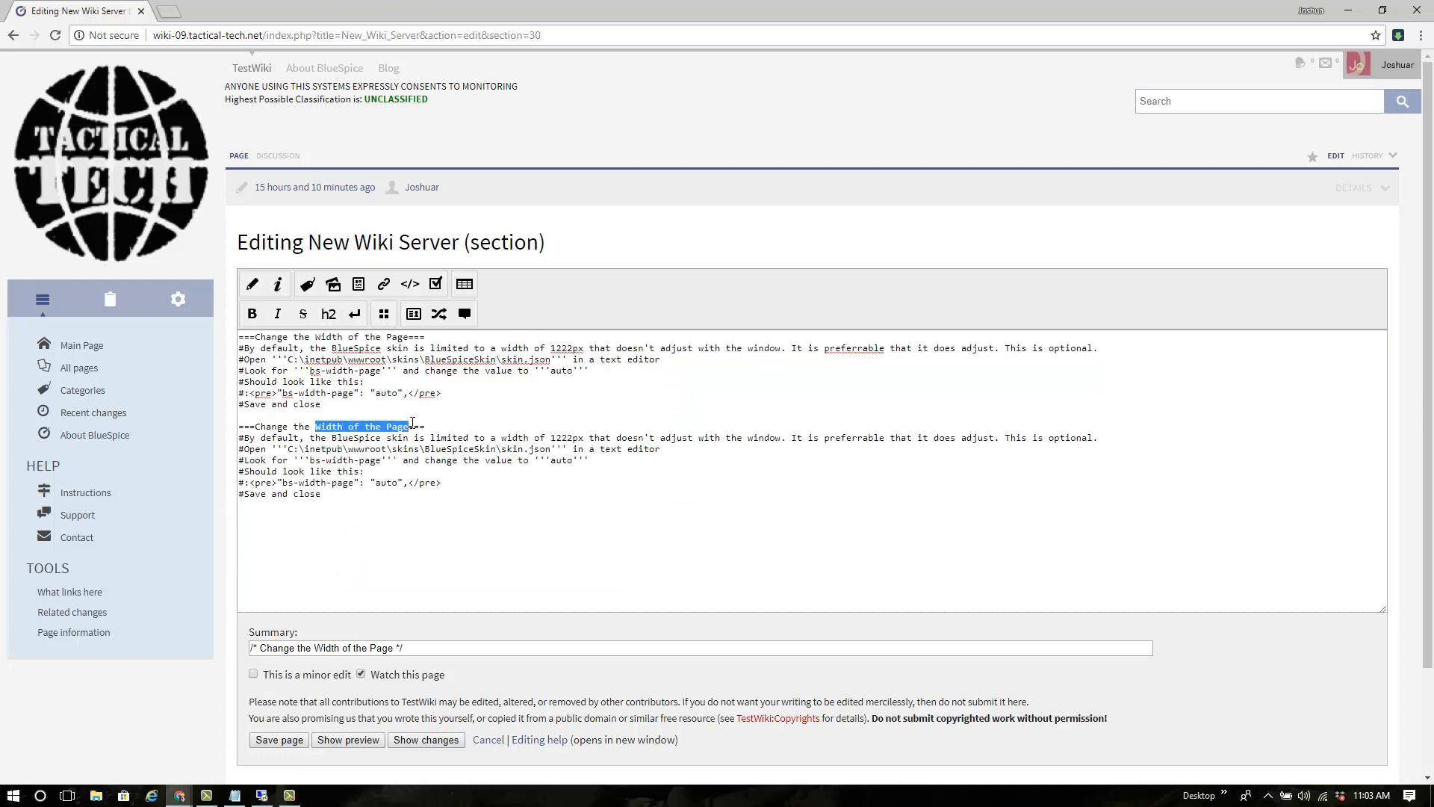
text(Padding of the main)
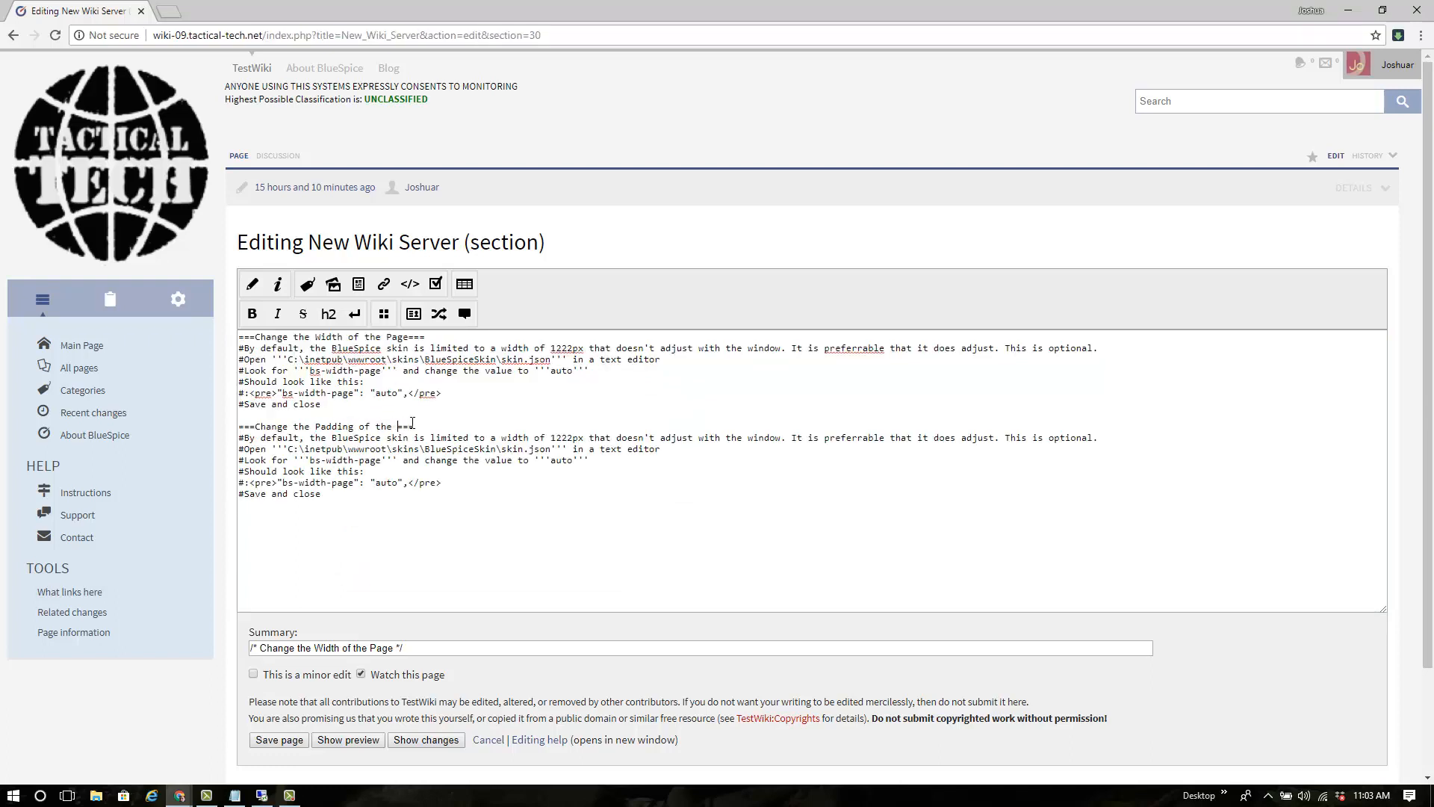
text( Content)
Replace the skin.json path in the Open step with the screen.layout.less path
key(alt+Tab)
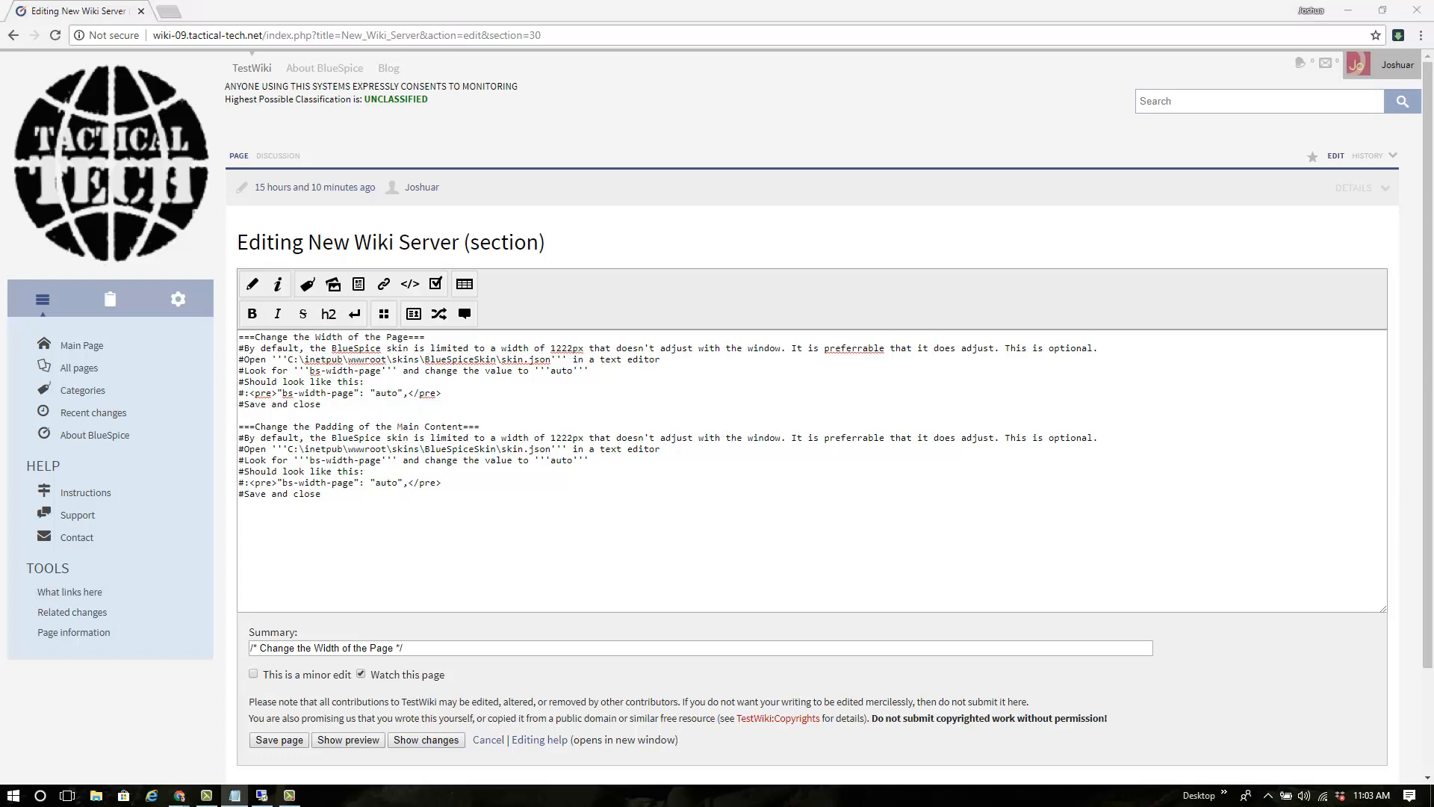
key(alt+Tab)
drag(288, 449, 554, 449)
text(C:\inetpub\wwwroot\skins\BlueSpiceSkin\resources\screen.layout.less)
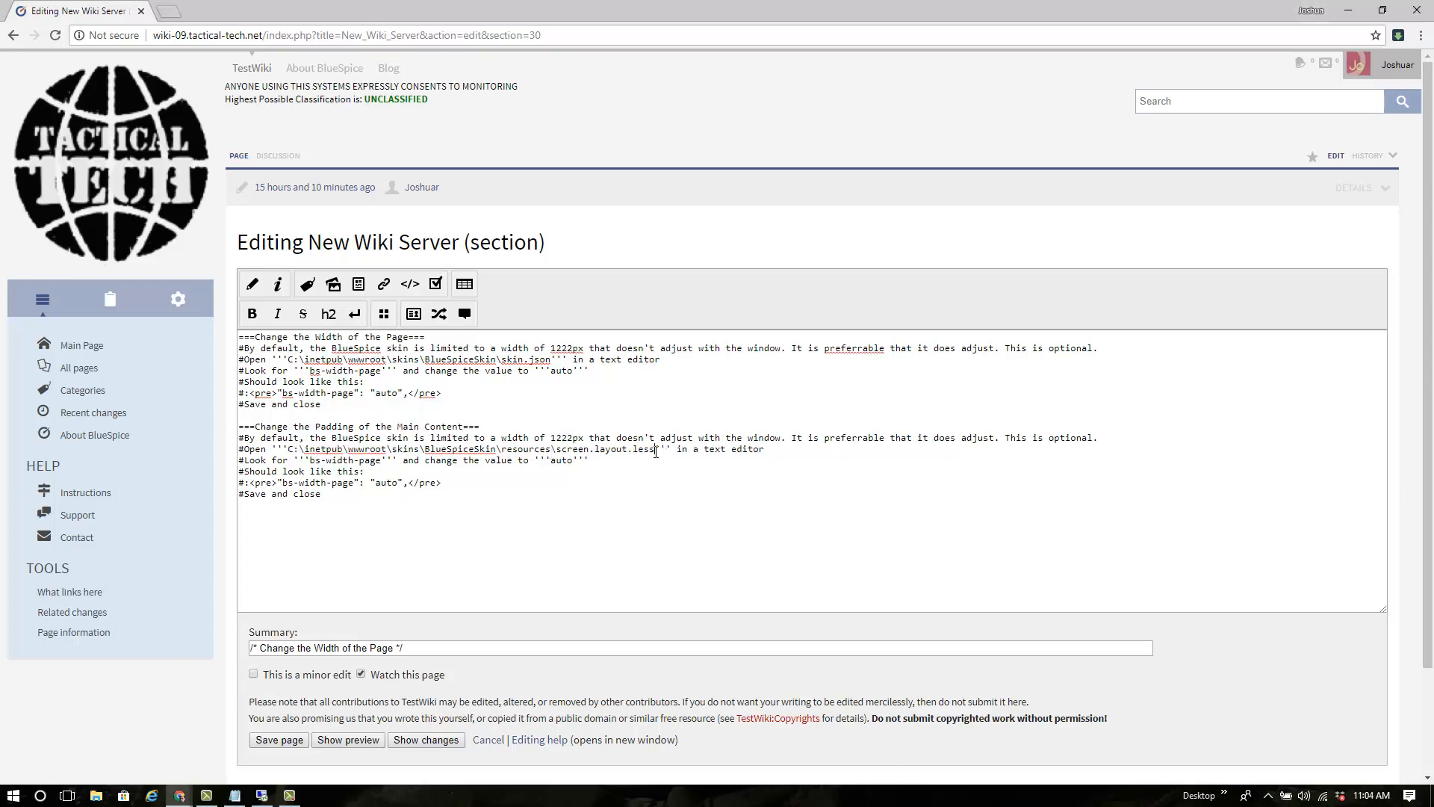
drag(654, 449, 290, 449)
Turn the pasted screen.layout.less path into a file link
click(384, 284)
click(820, 376)
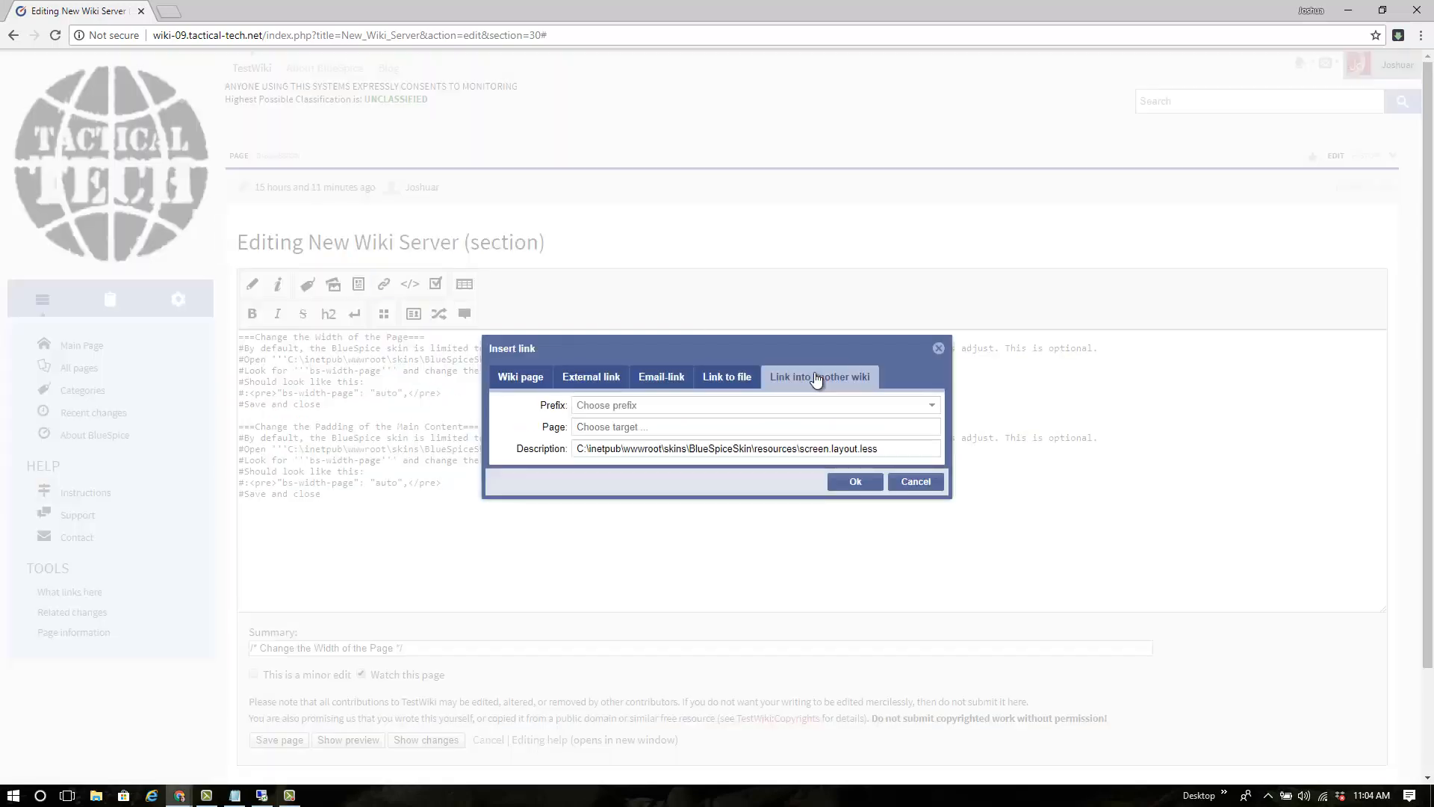
click(727, 376)
text(C:\inetpub\wwwroot\skins\BlueSpiceSkin\resources\screen.layout.less)
key(Return)
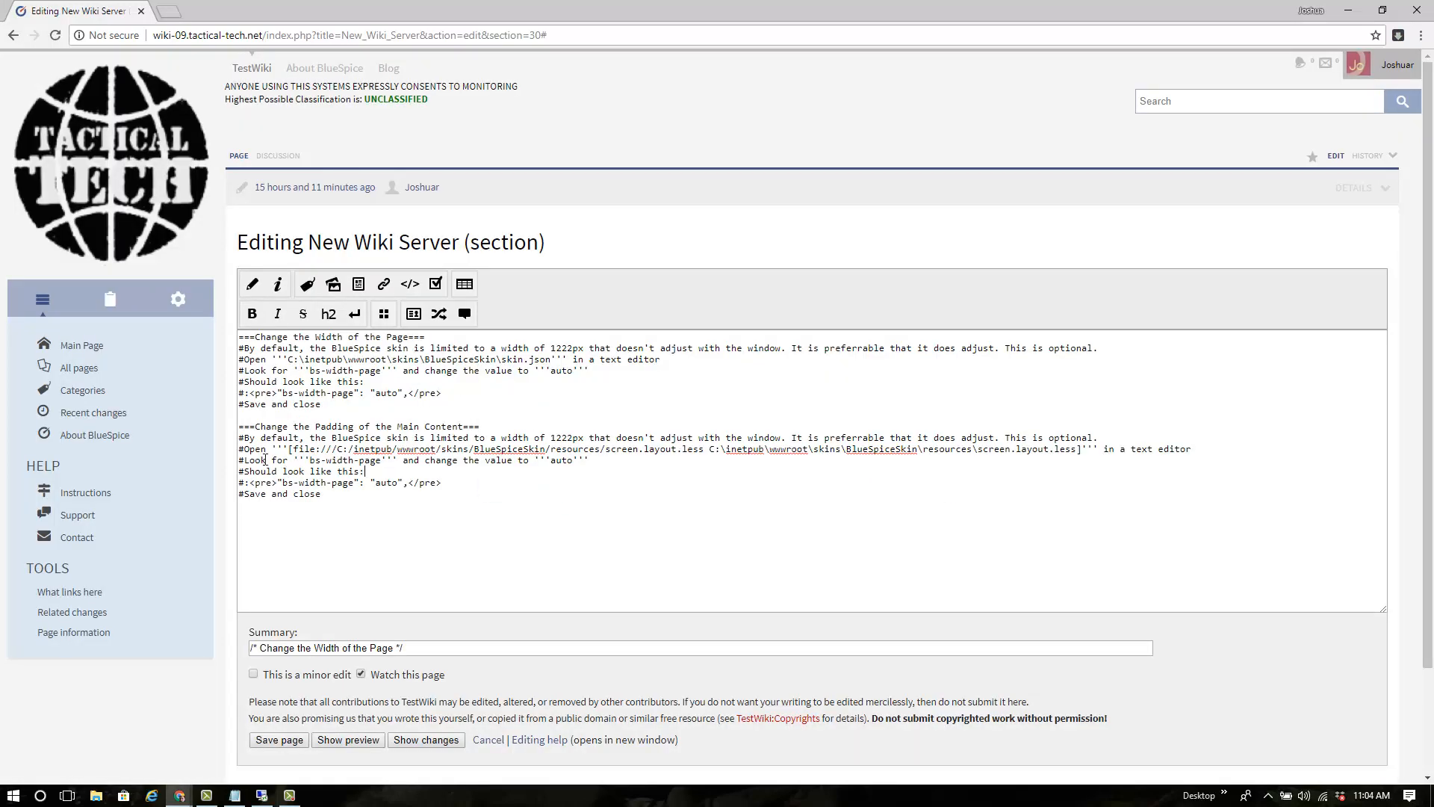
Change Look for to 'application' and add '#Remove Float:Left' and '#Change Padding to' steps
drag(328, 460, 597, 460)
text(application)
key(Return)
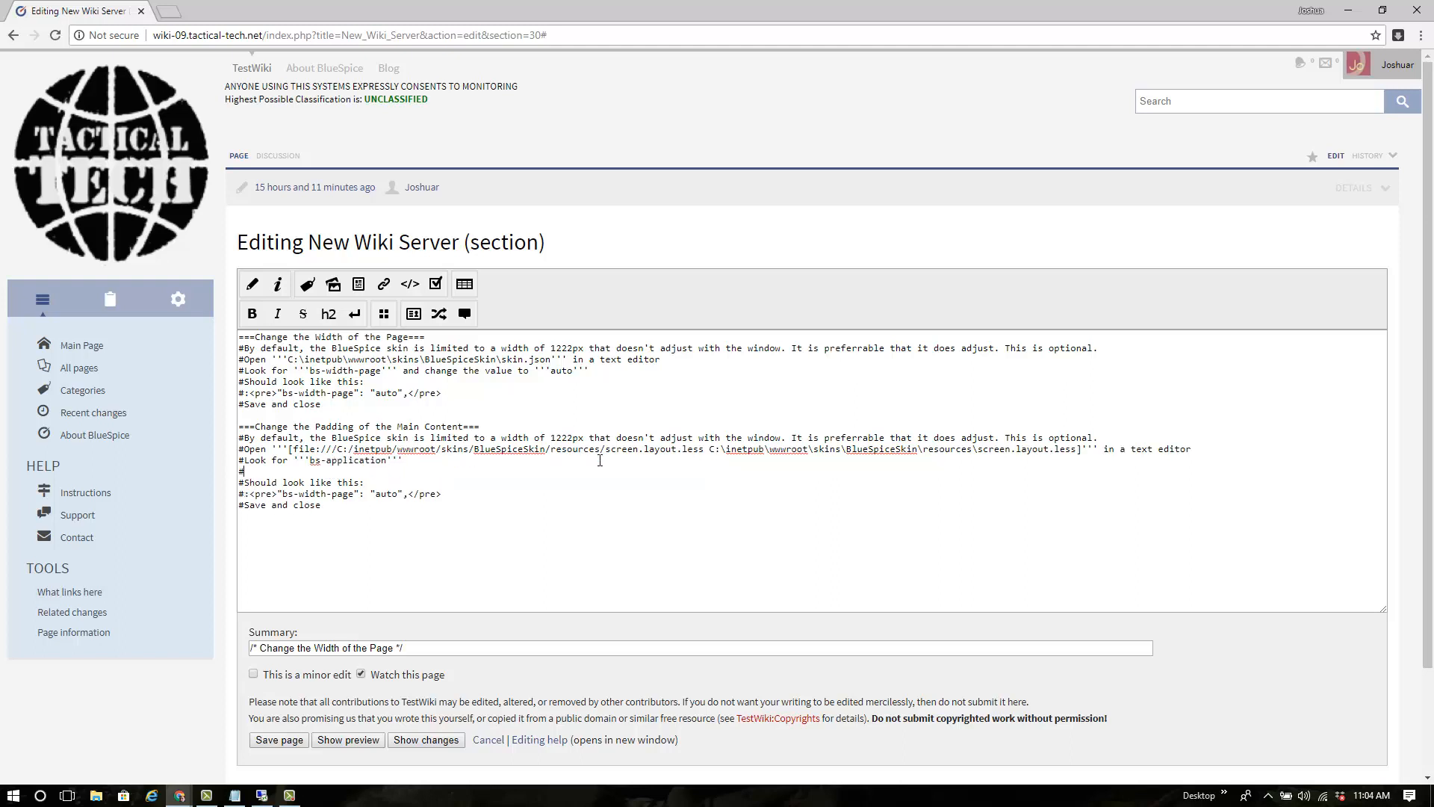
text(#Remove '''Float:Left''')
key(Return)
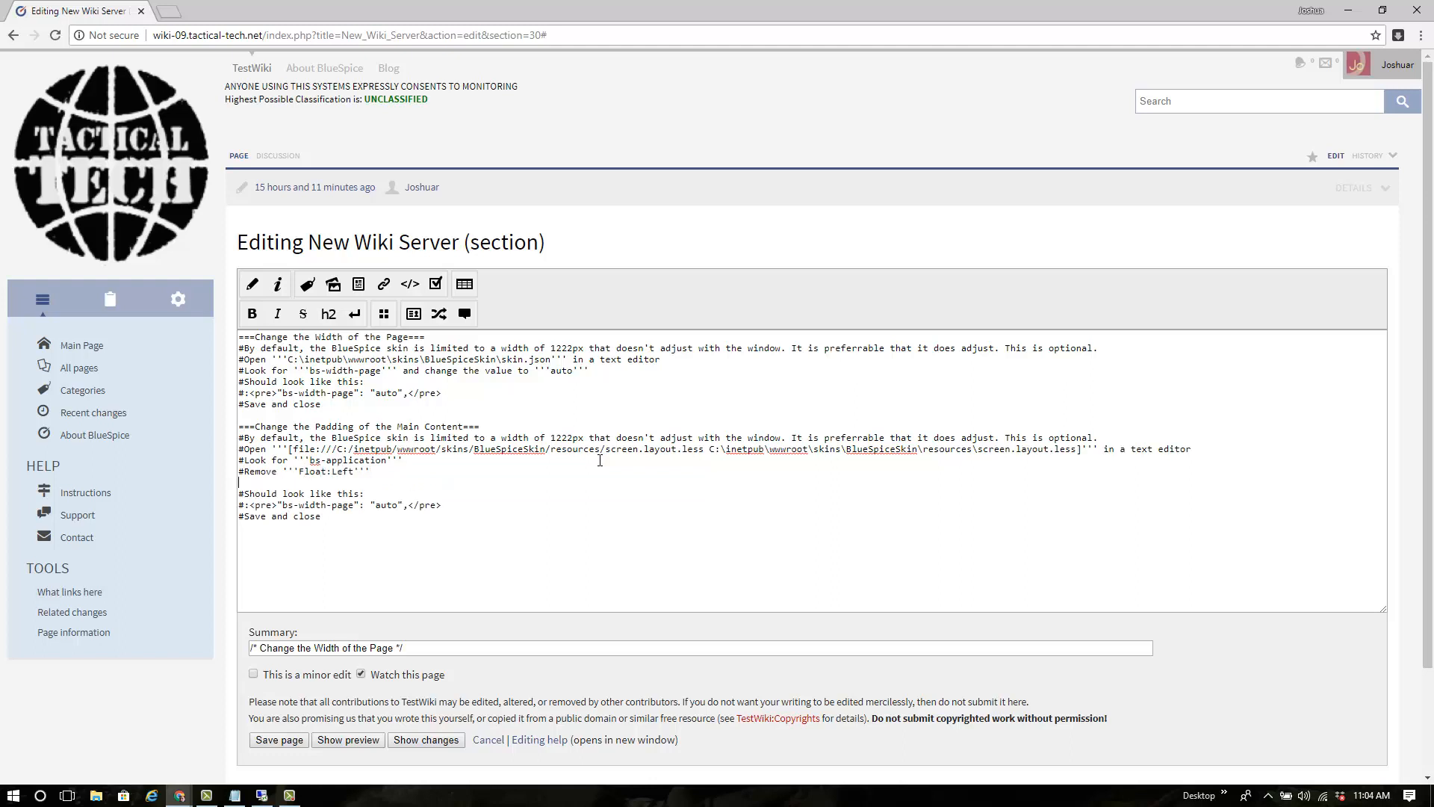
text(#Change '''Padding''' to)
Paste the padding value 0px 30px 0px 0px and delete the old bs-width-page code sample
key(alt+Tab)
key(alt+Tab)
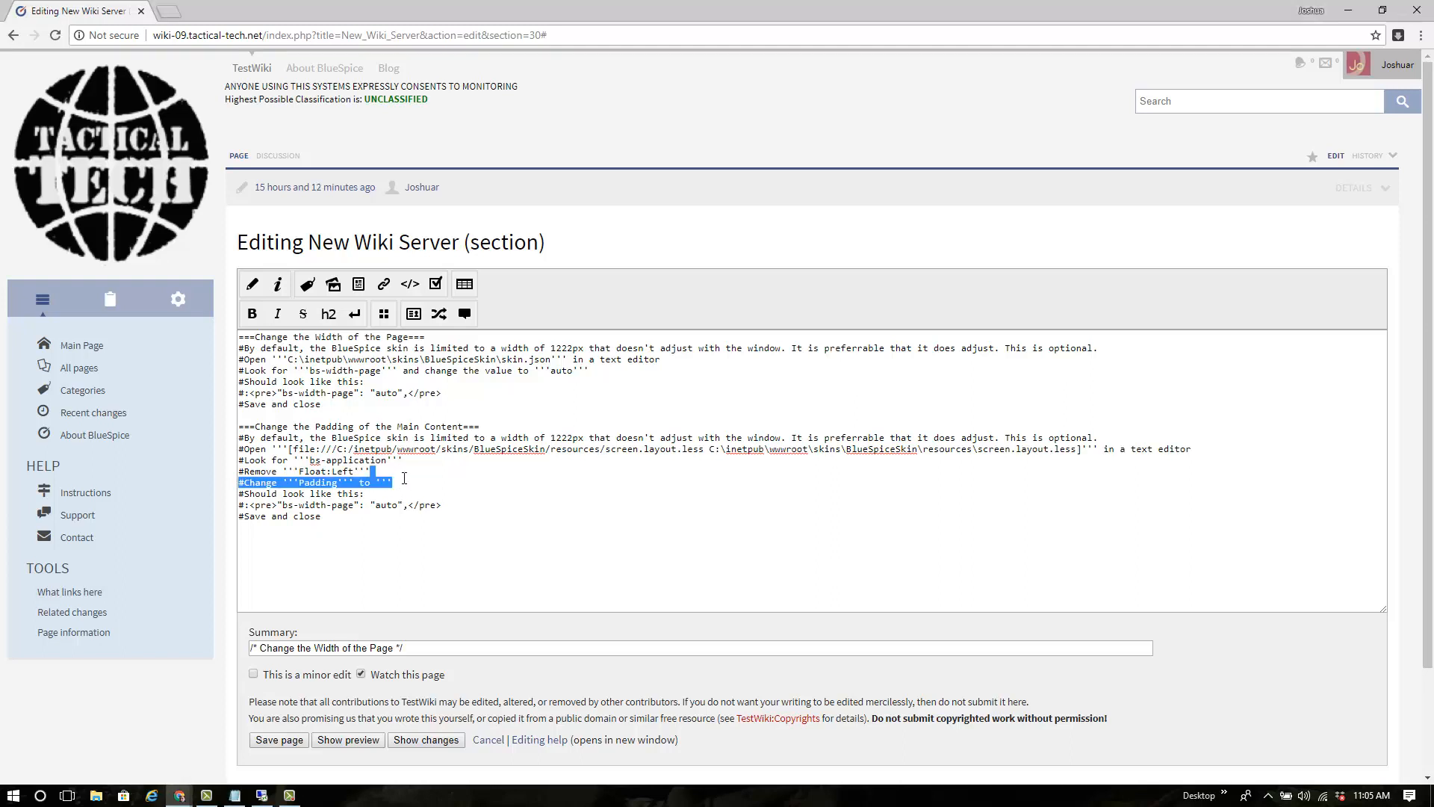
text(padding: 0px 30px 0px 0px;')
drag(442, 505, 249, 505)
key(BackSpace)
Upload Wiki-BS-AddPadding.JPG from the Desktop through the image insertion dialog
click(359, 286)
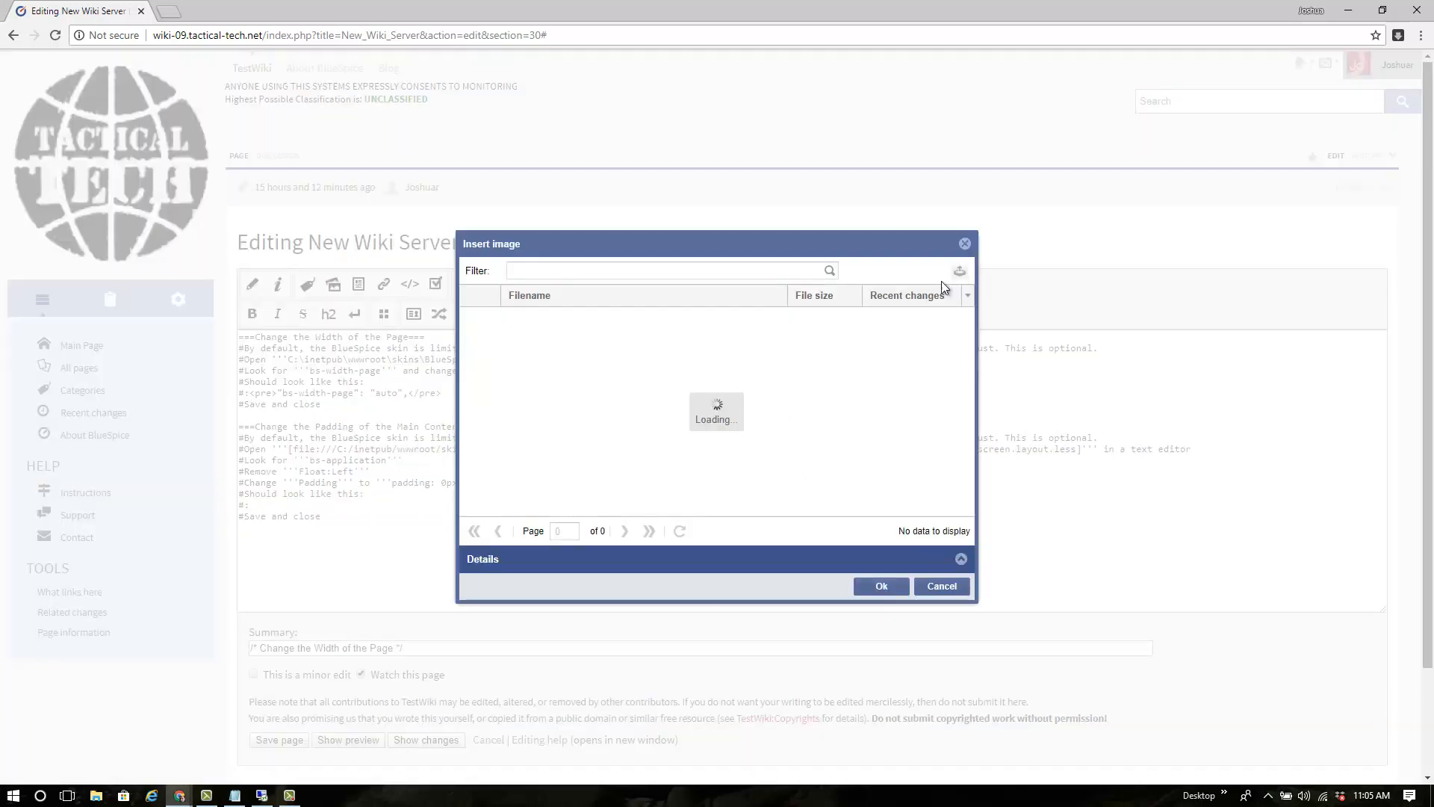
click(959, 271)
click(855, 386)
click(61, 111)
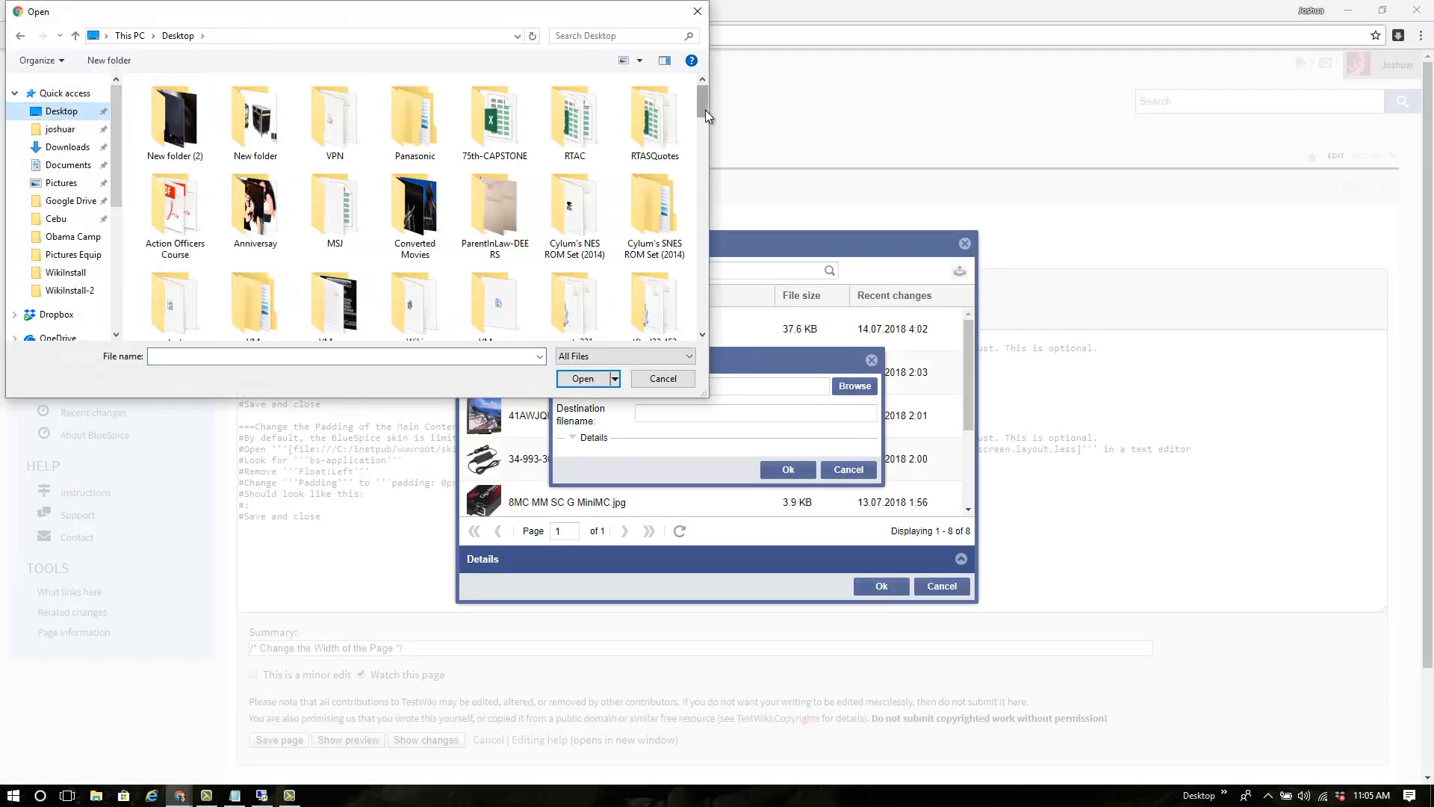
click(425, 357)
text(wiki)
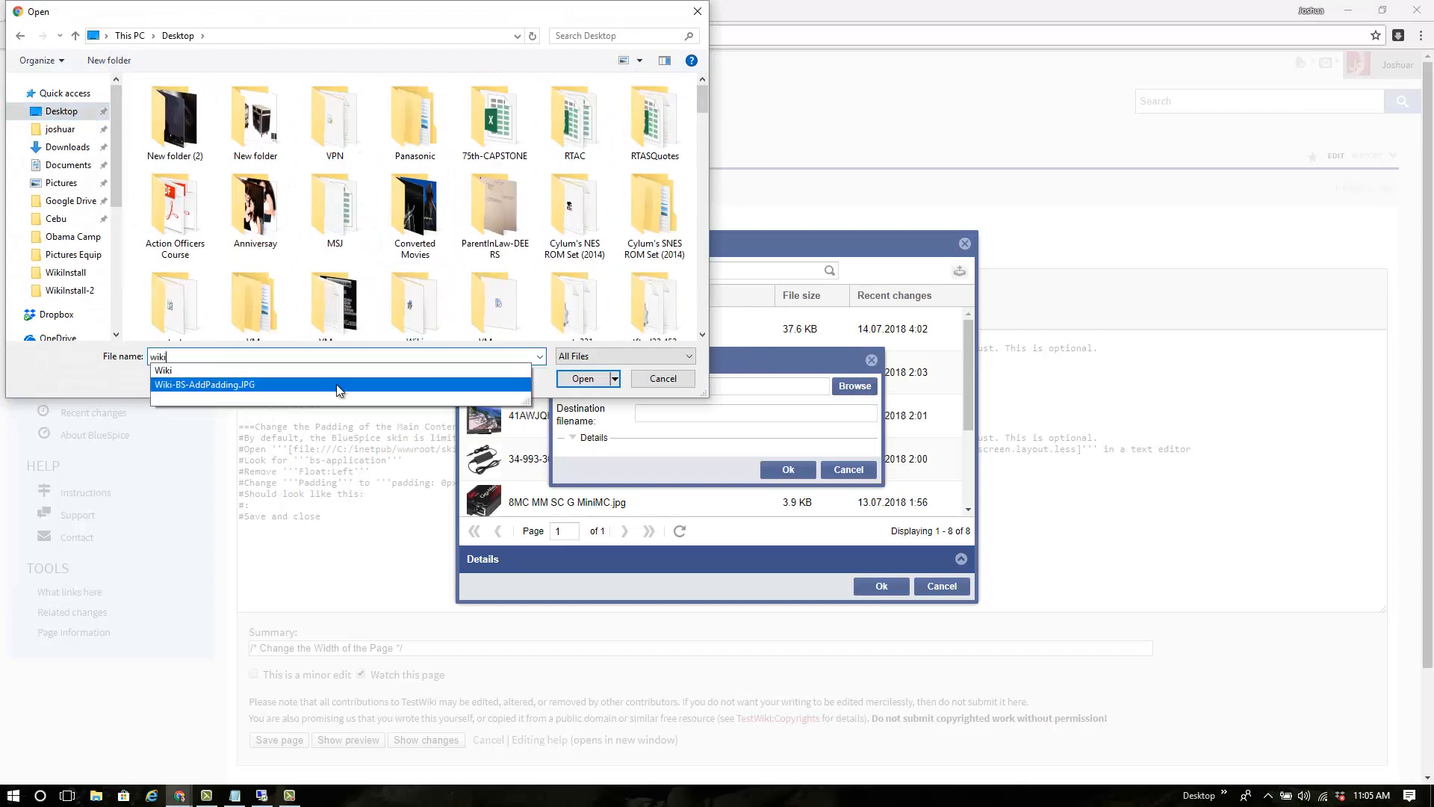
click(339, 385)
click(579, 379)
click(788, 470)
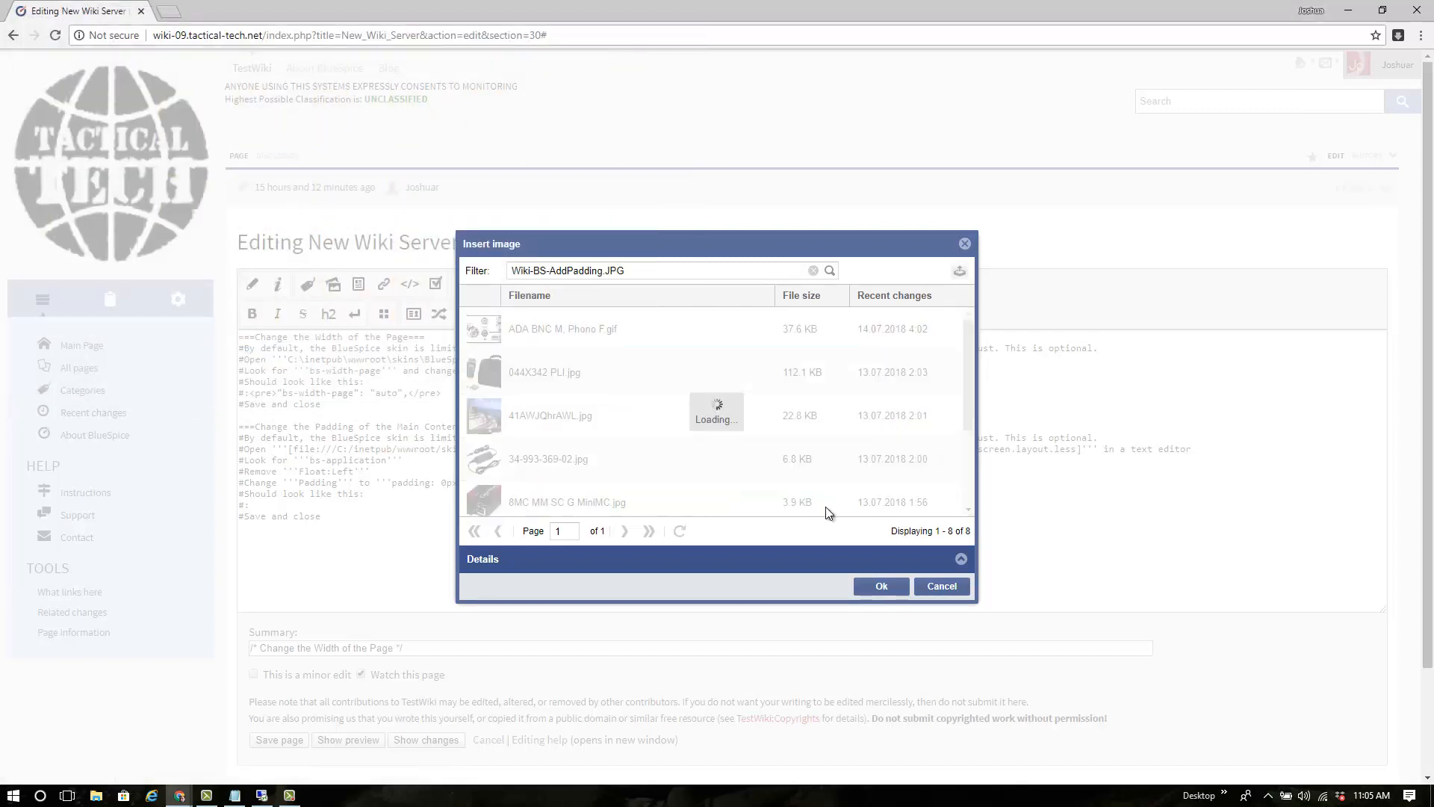
Insert the image with alt text 'CSS Adjustment for Padding' and save the page
click(549, 491)
click(859, 556)
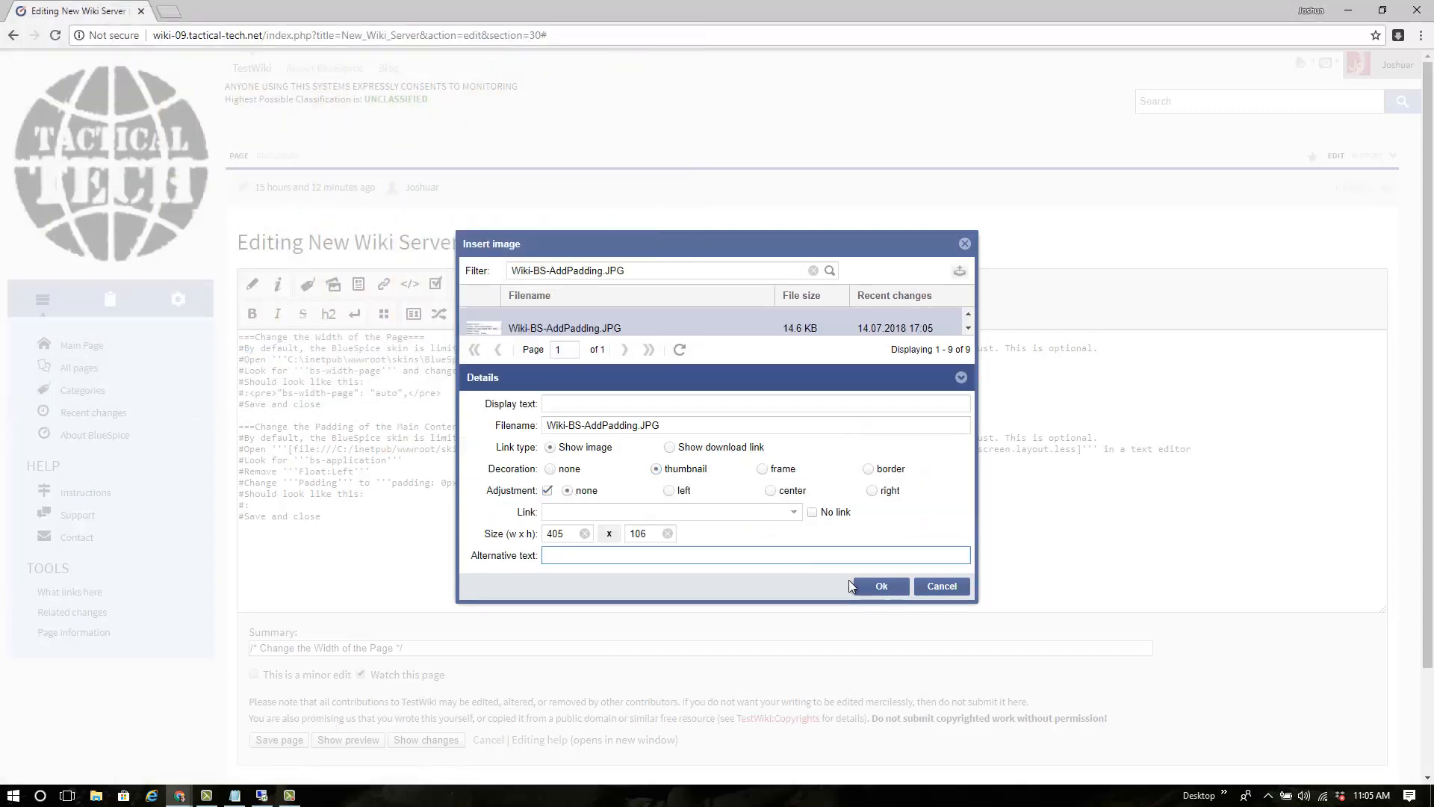
text(CSS Adjustment for Padding)
click(859, 585)
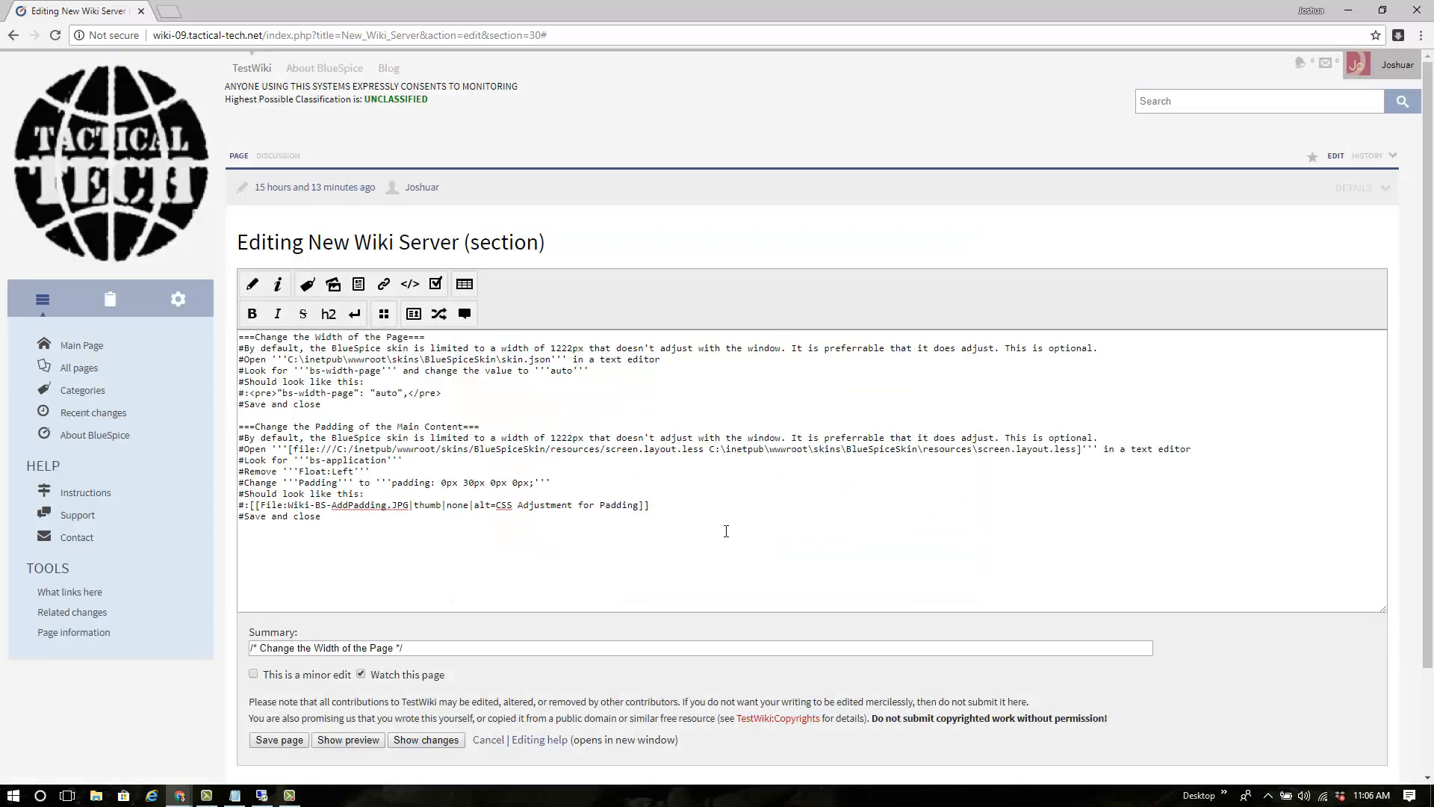
scroll(726, 530, down, 2)
click(279, 611)
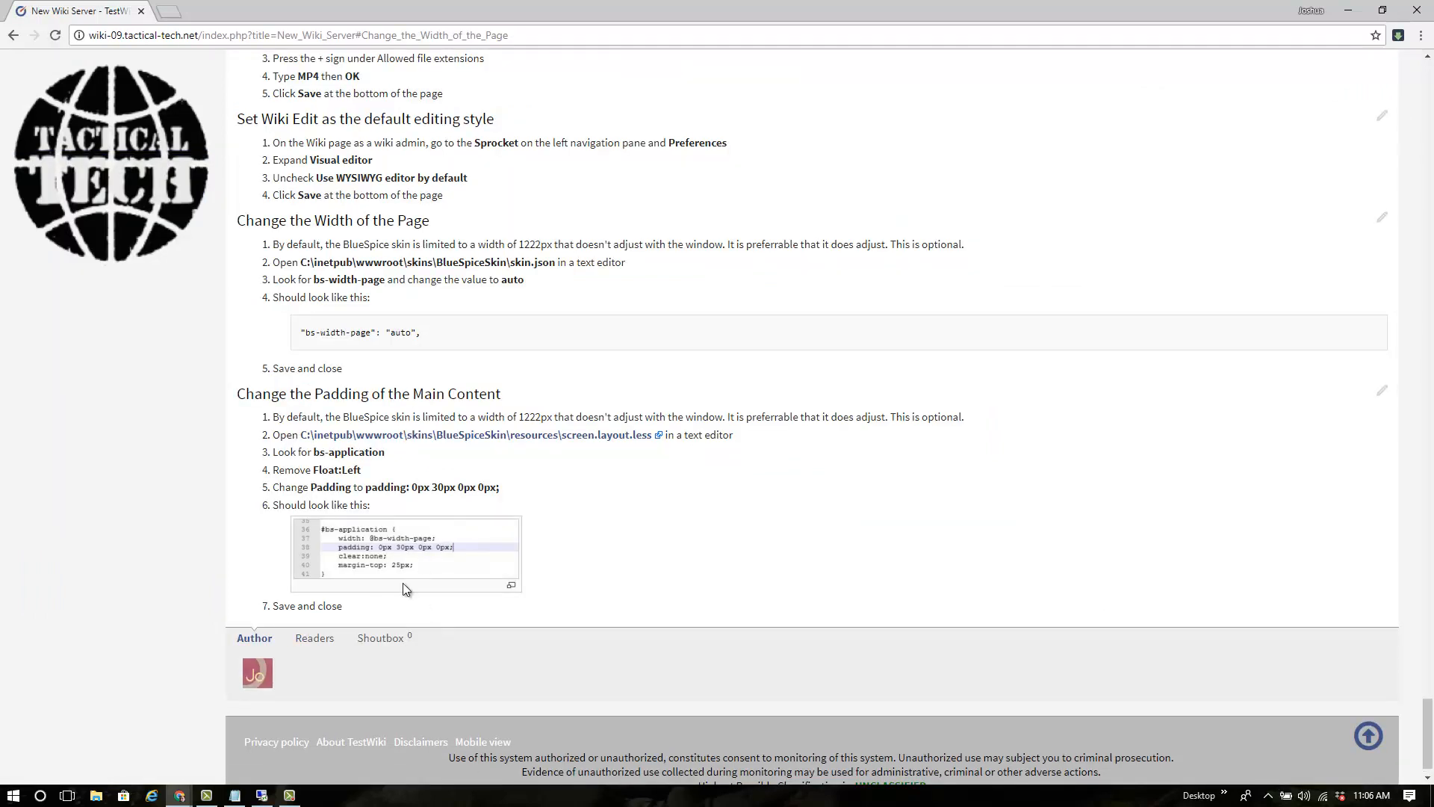
Reword the first step to say the application content padding must be amended after the width change
click(1382, 390)
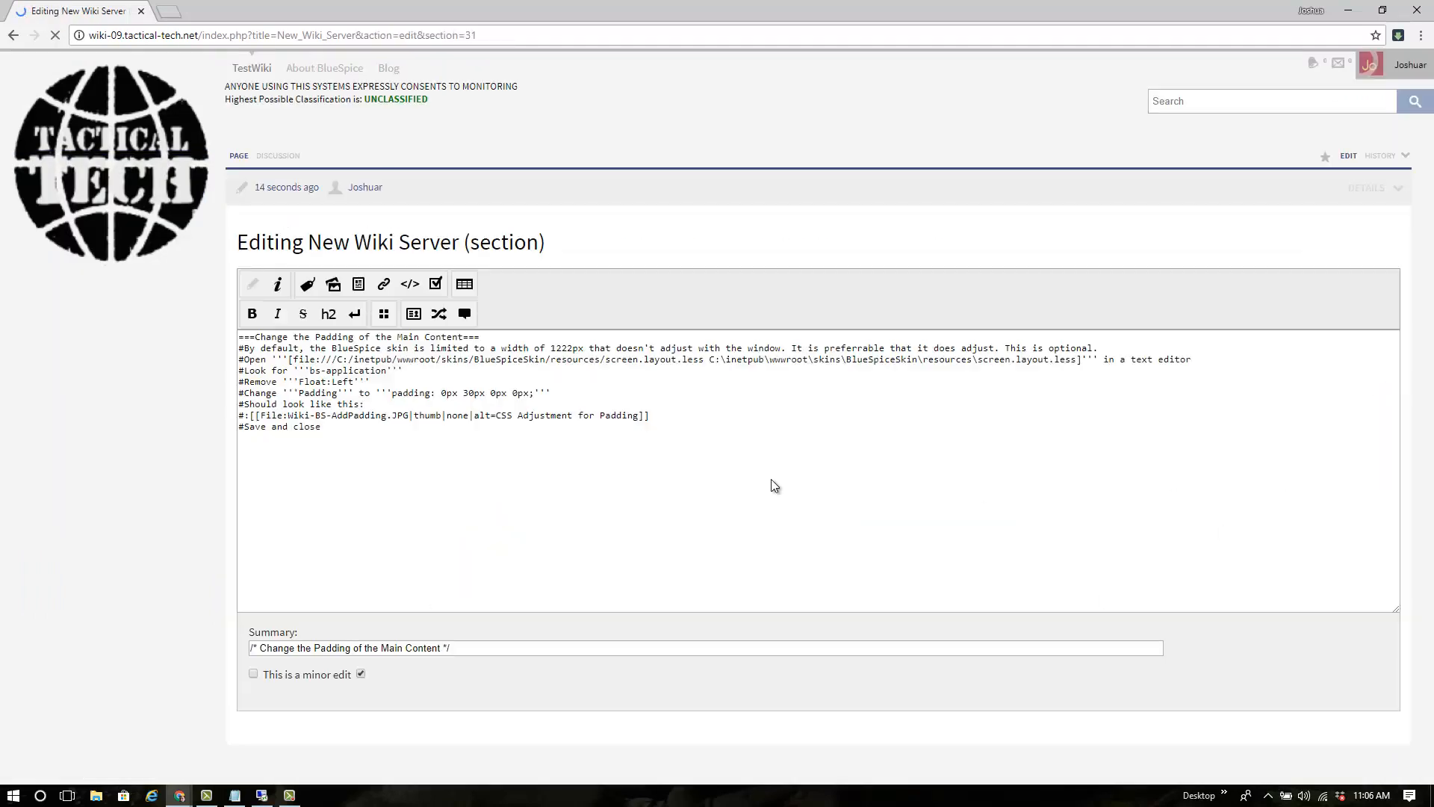
drag(310, 348, 1094, 345)
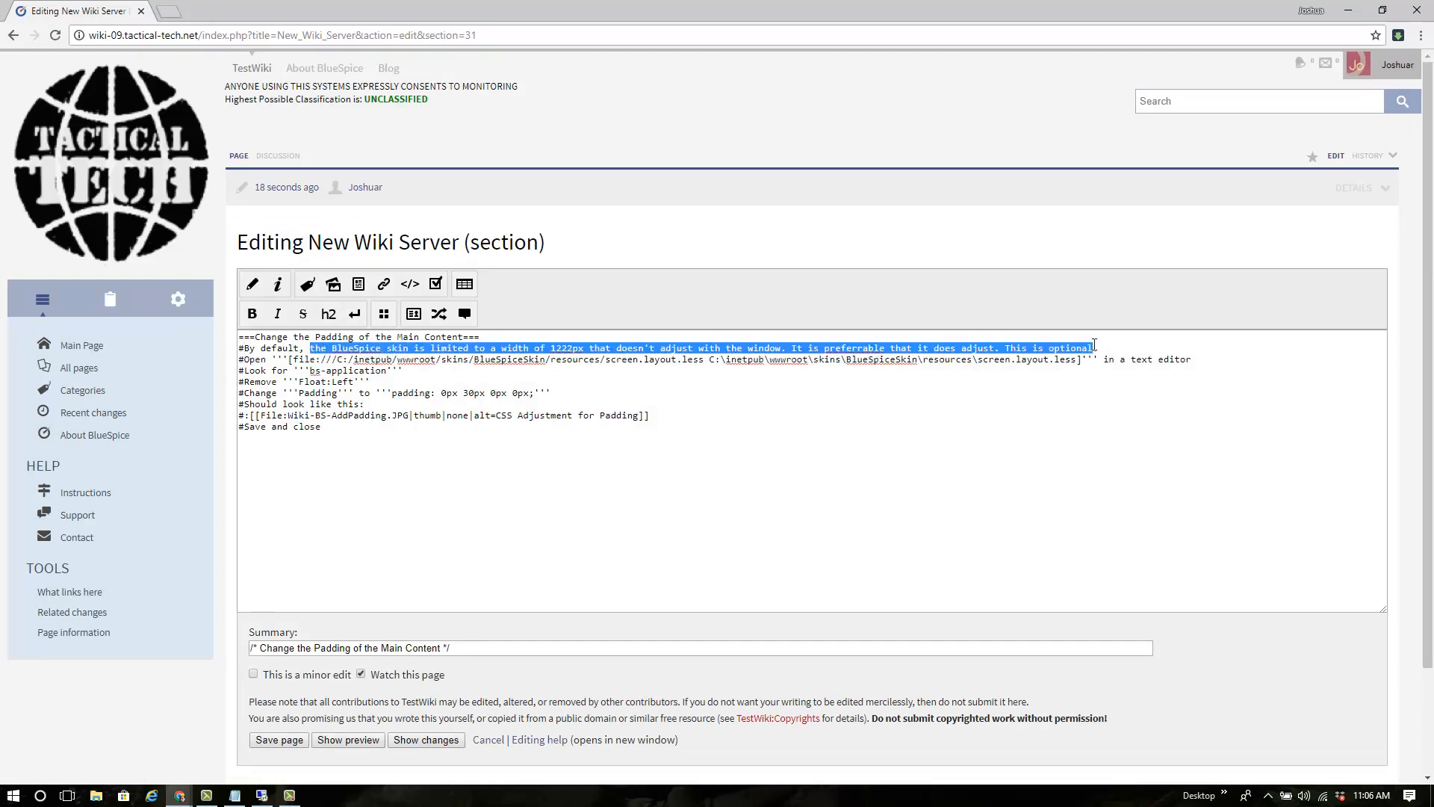
text(after the width is changed, the )
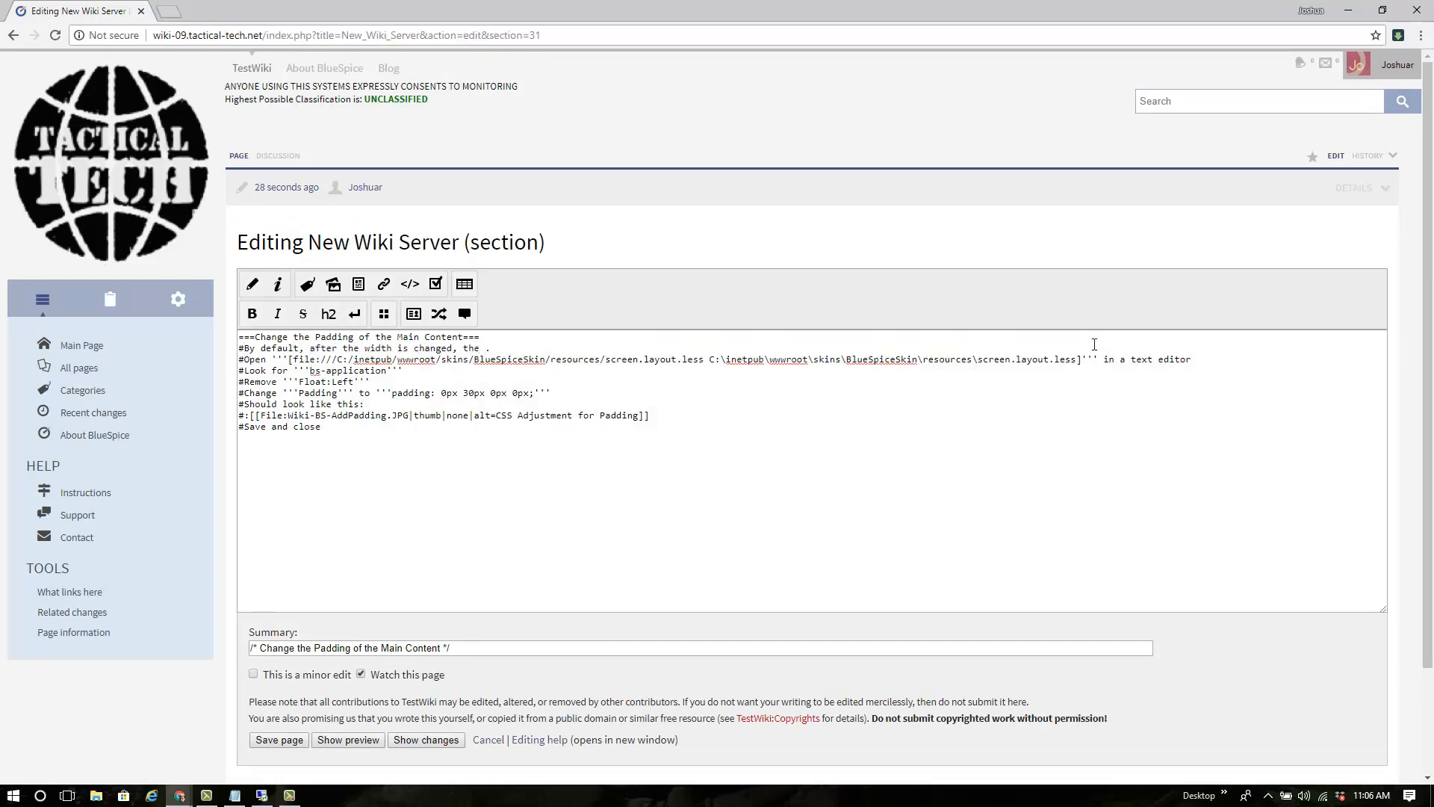
text(padding of the application content will al)
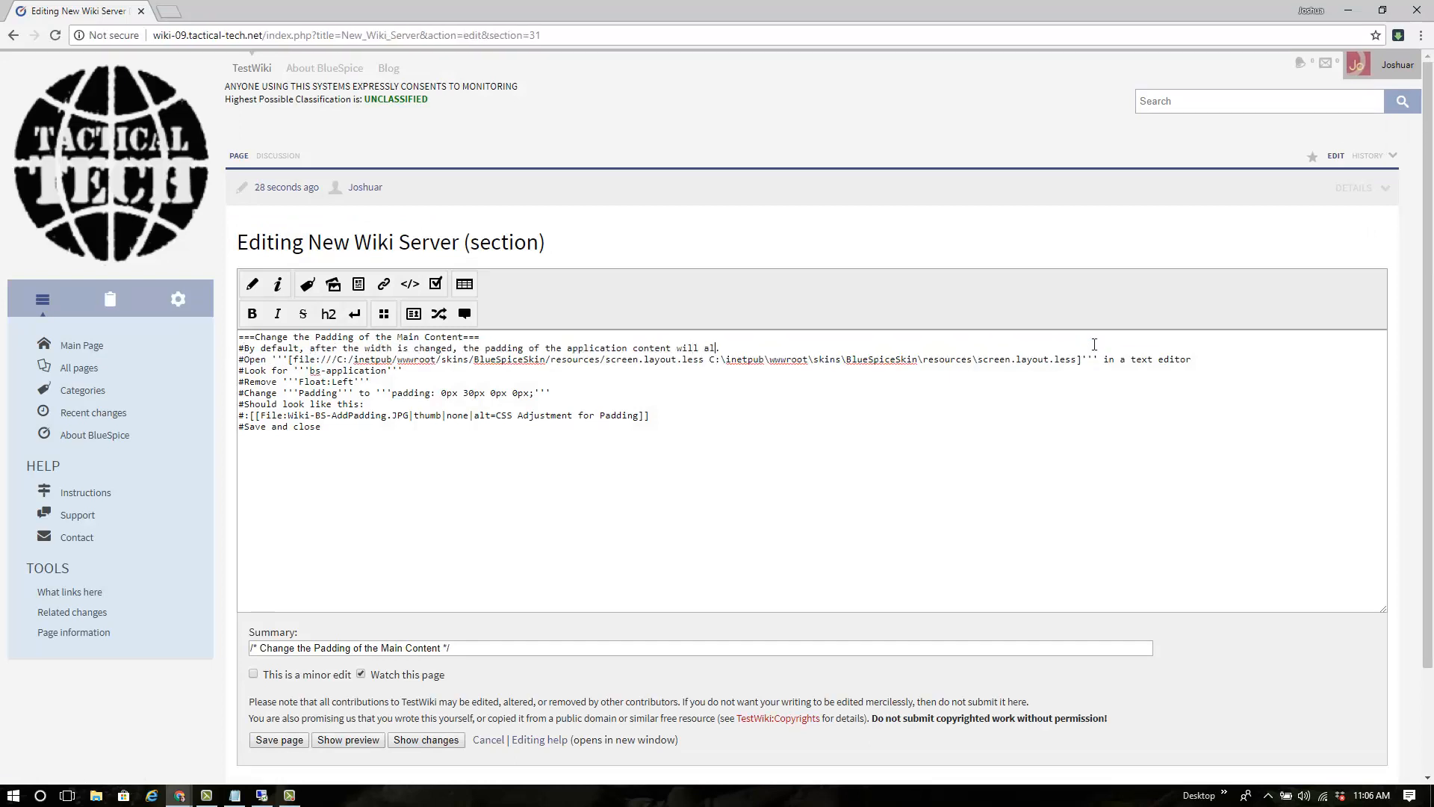
text(so need to be ammended so it makes use of that space)
In visual editing, bold 'padding', correct 'ammended' to 'amended', and save the section
click(258, 284)
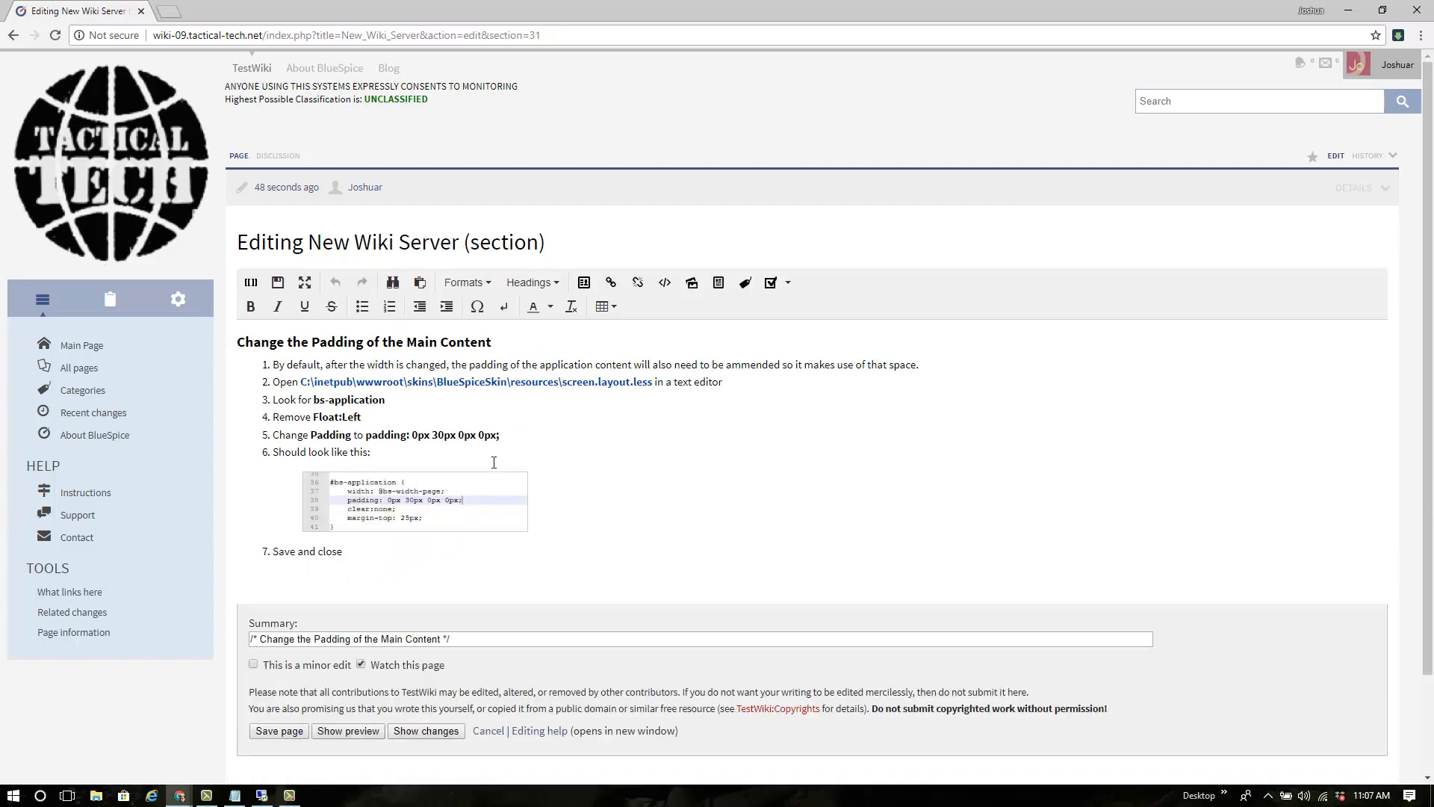
double_click(489, 364)
click(251, 306)
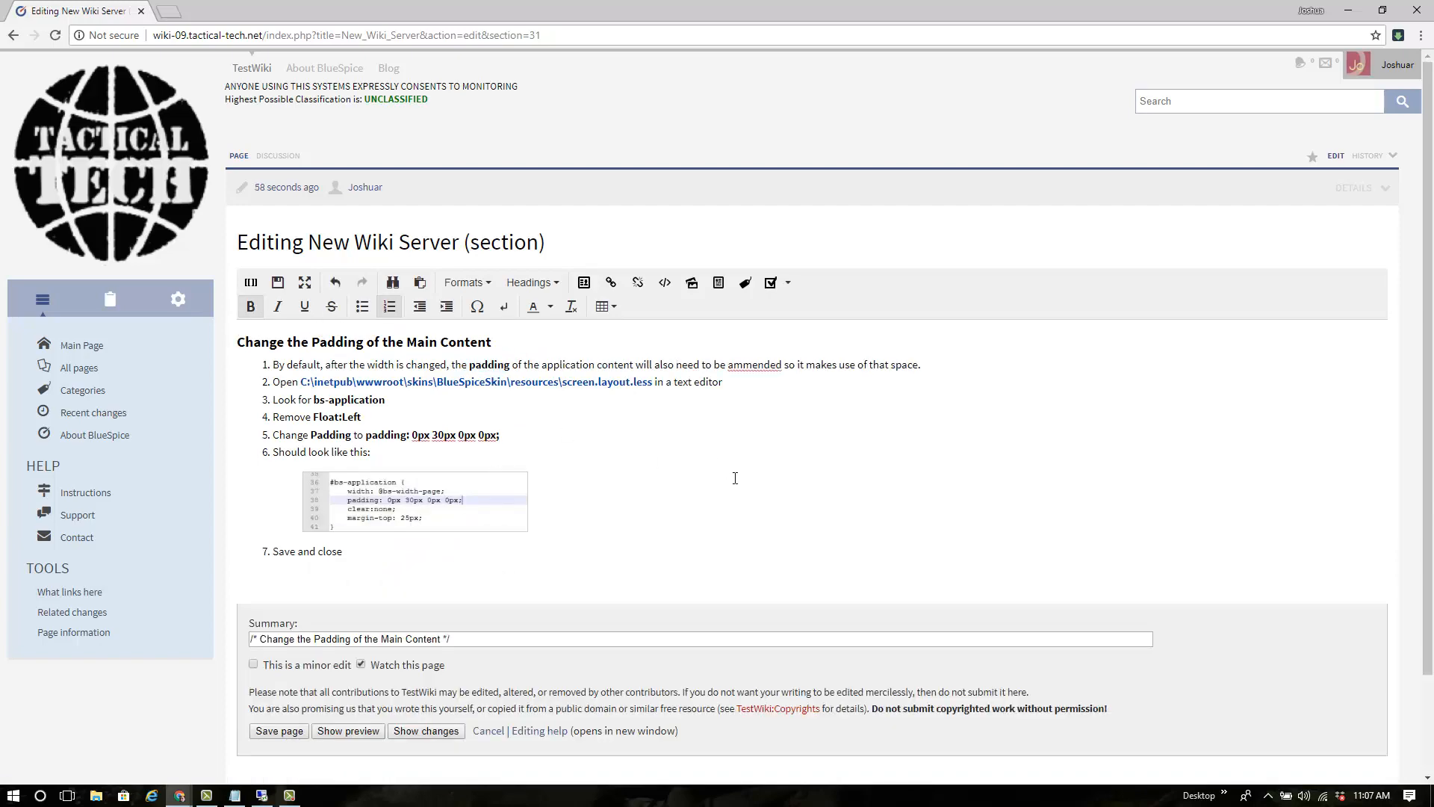
right_click(755, 364)
click(724, 427)
right_click(747, 365)
click(742, 364)
key(BackSpace)
click(816, 414)
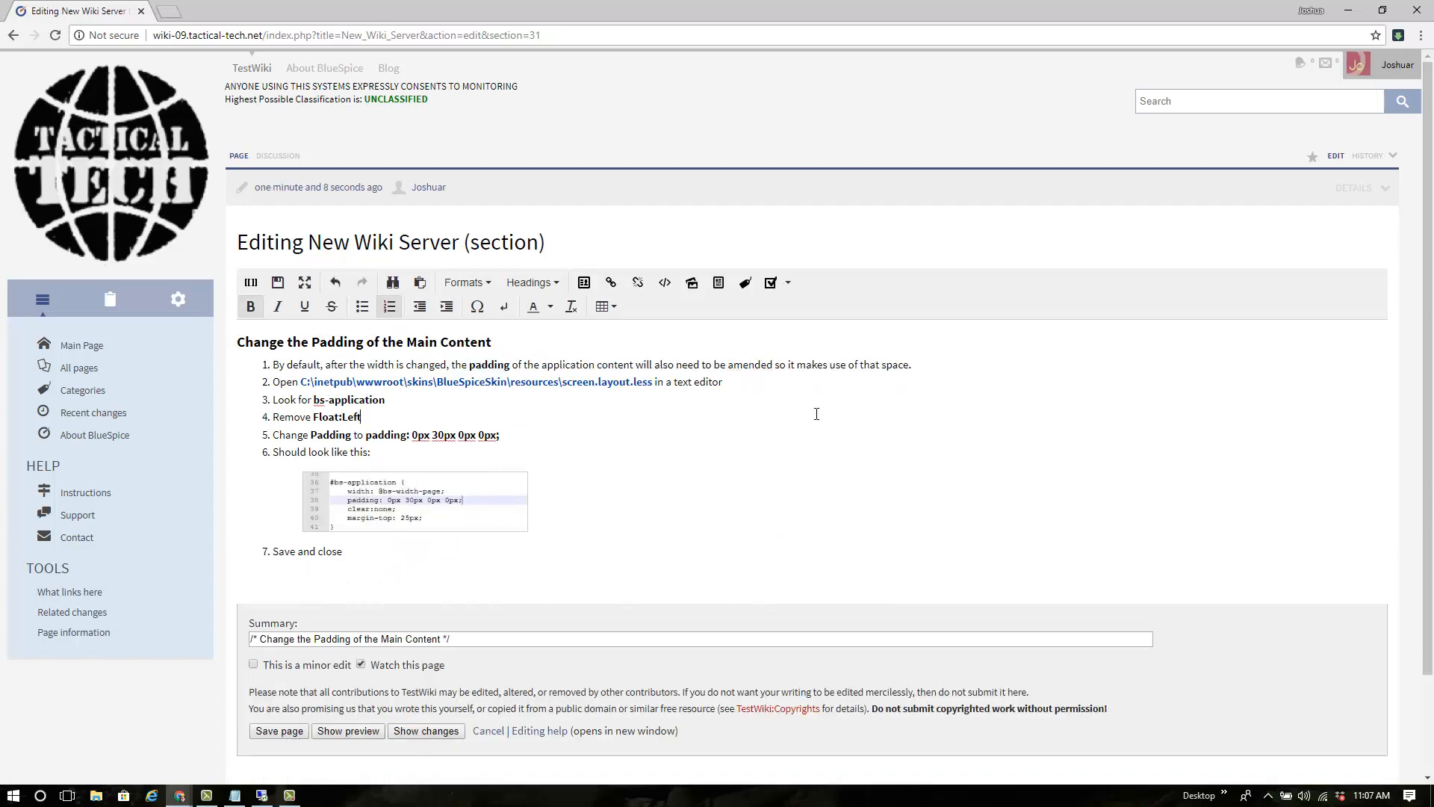
scroll(817, 414, down, 2)
click(283, 624)
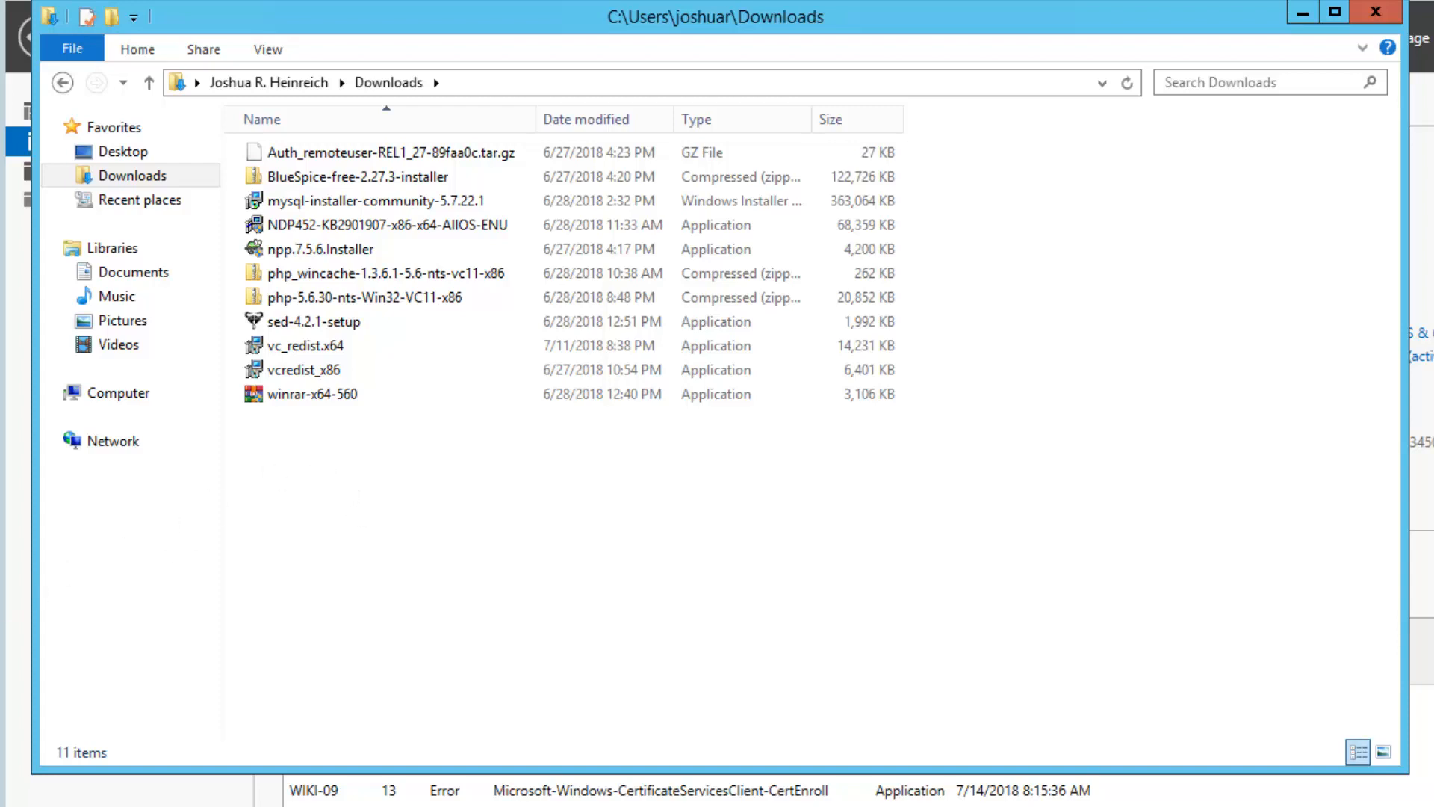
Enable File name extensions in the Downloads folder's View options, then minimize the window
key(alt+Tab)
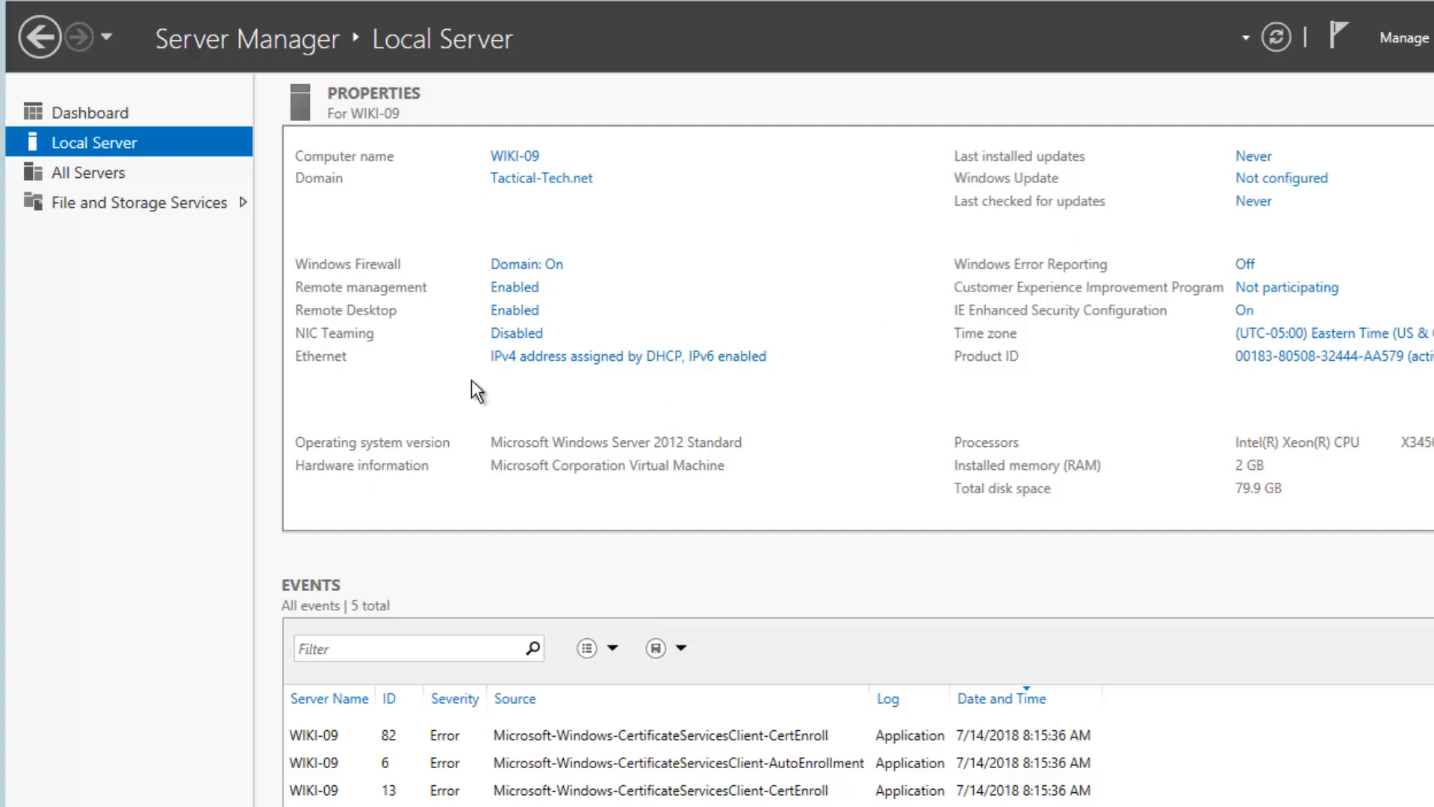
key(alt+Tab)
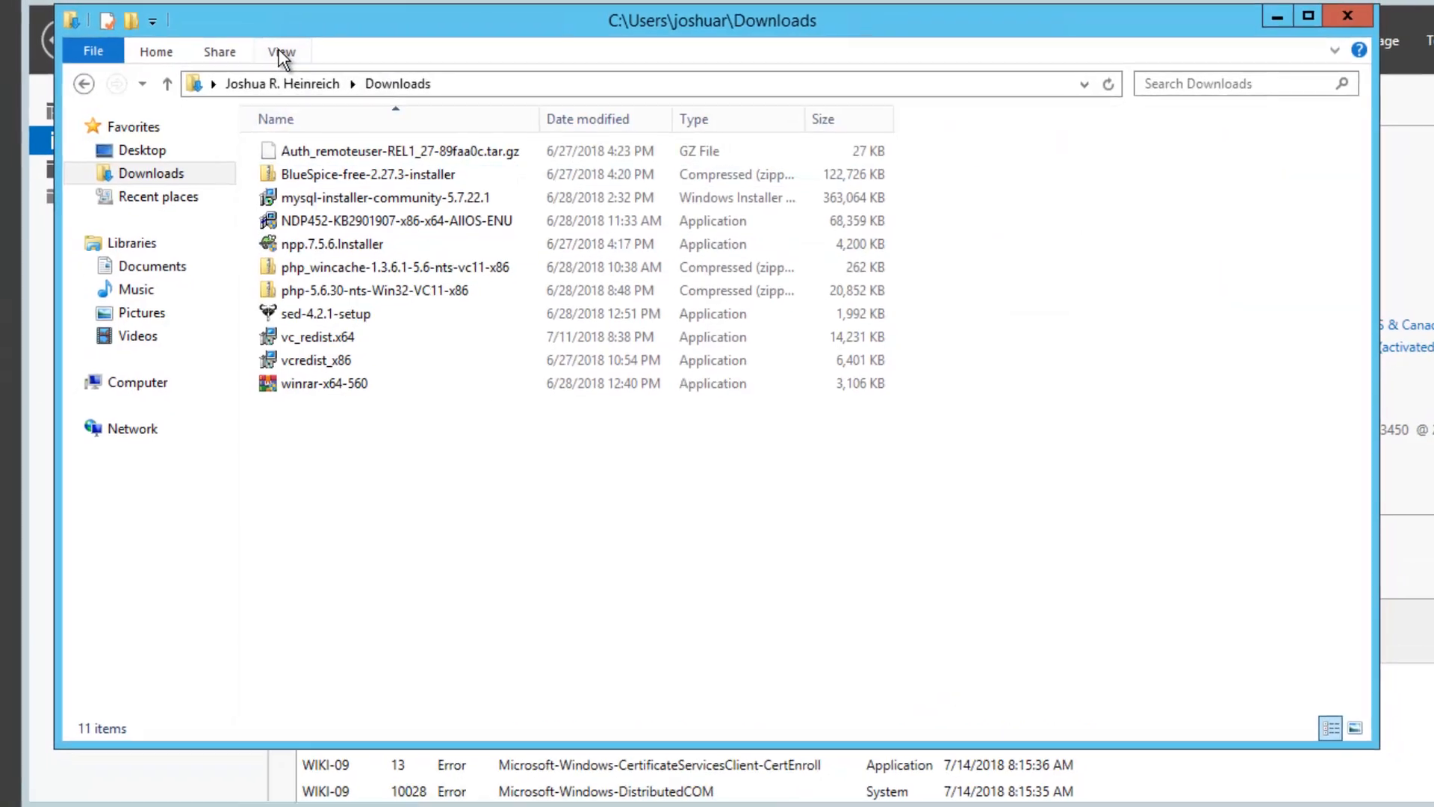
click(282, 52)
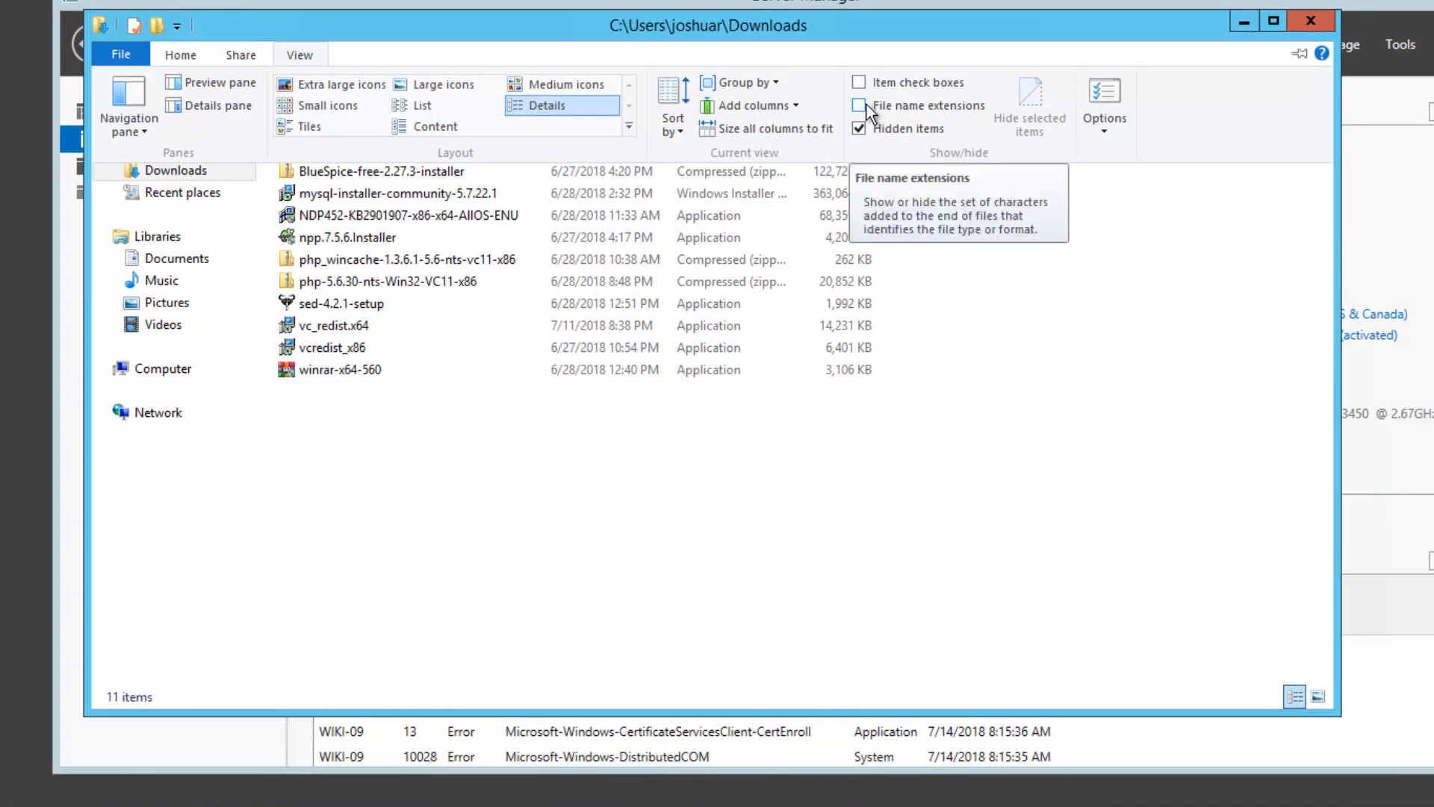
click(867, 105)
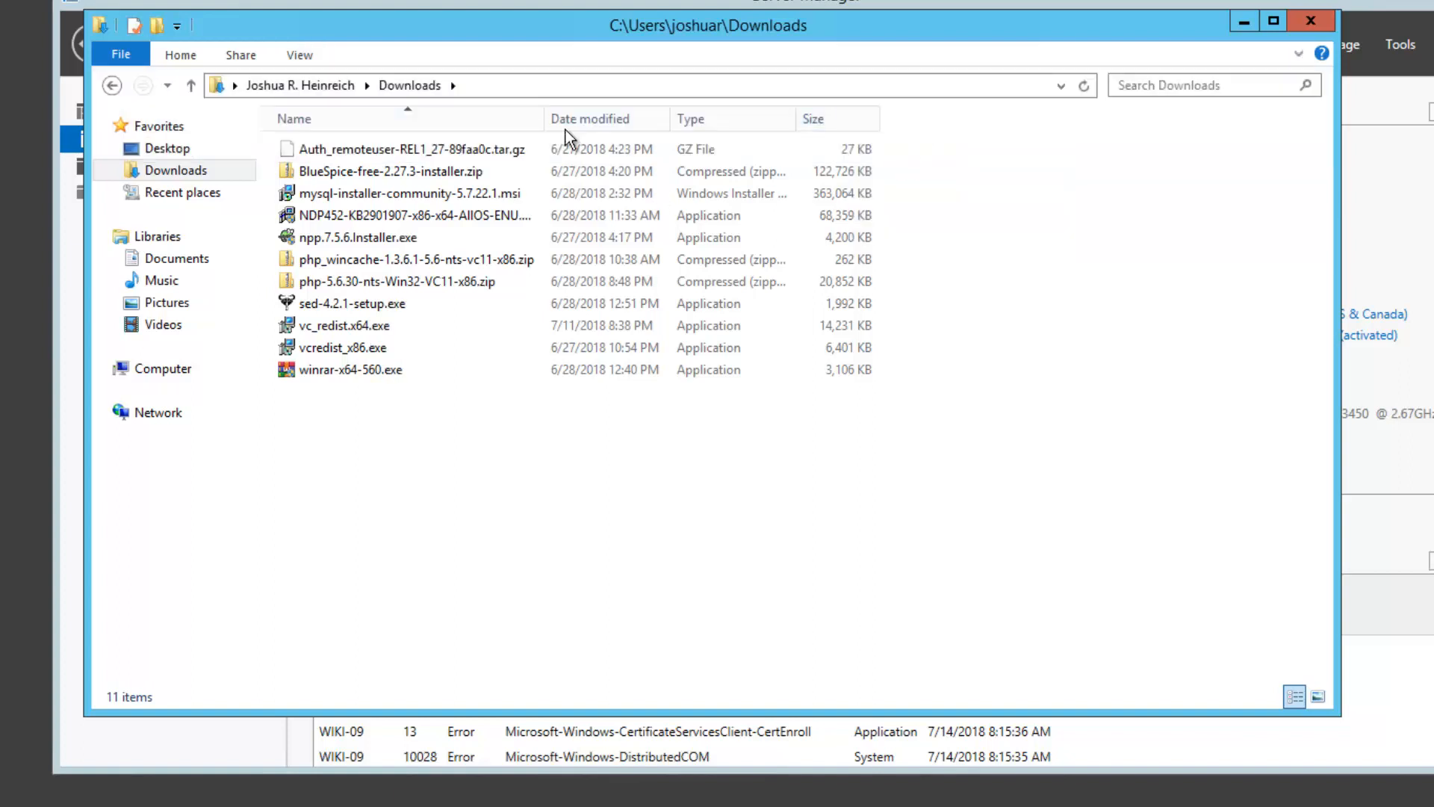
click(1243, 24)
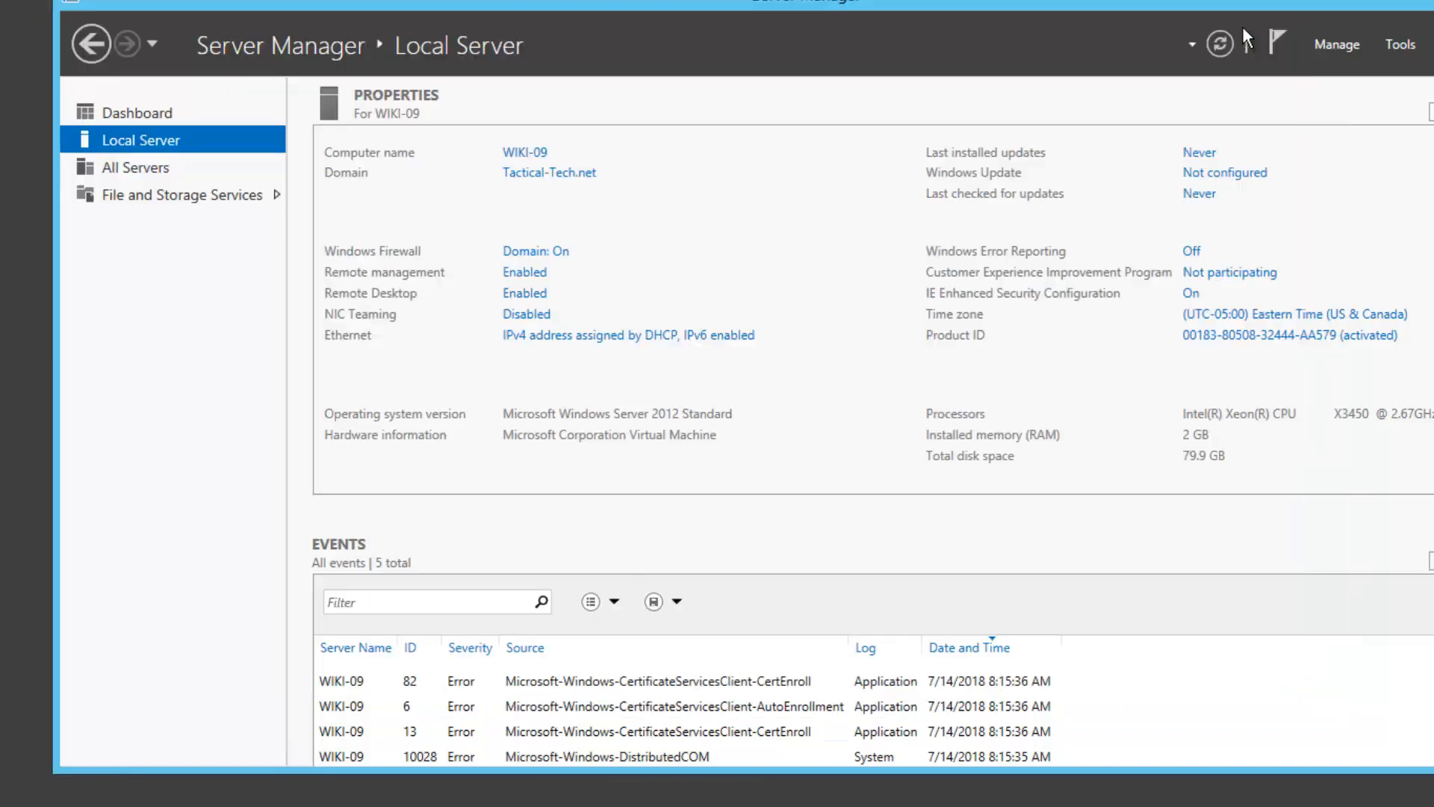
Open the IE Enhanced Security Configuration settings from Server Manager's Local Server page
click(1189, 293)
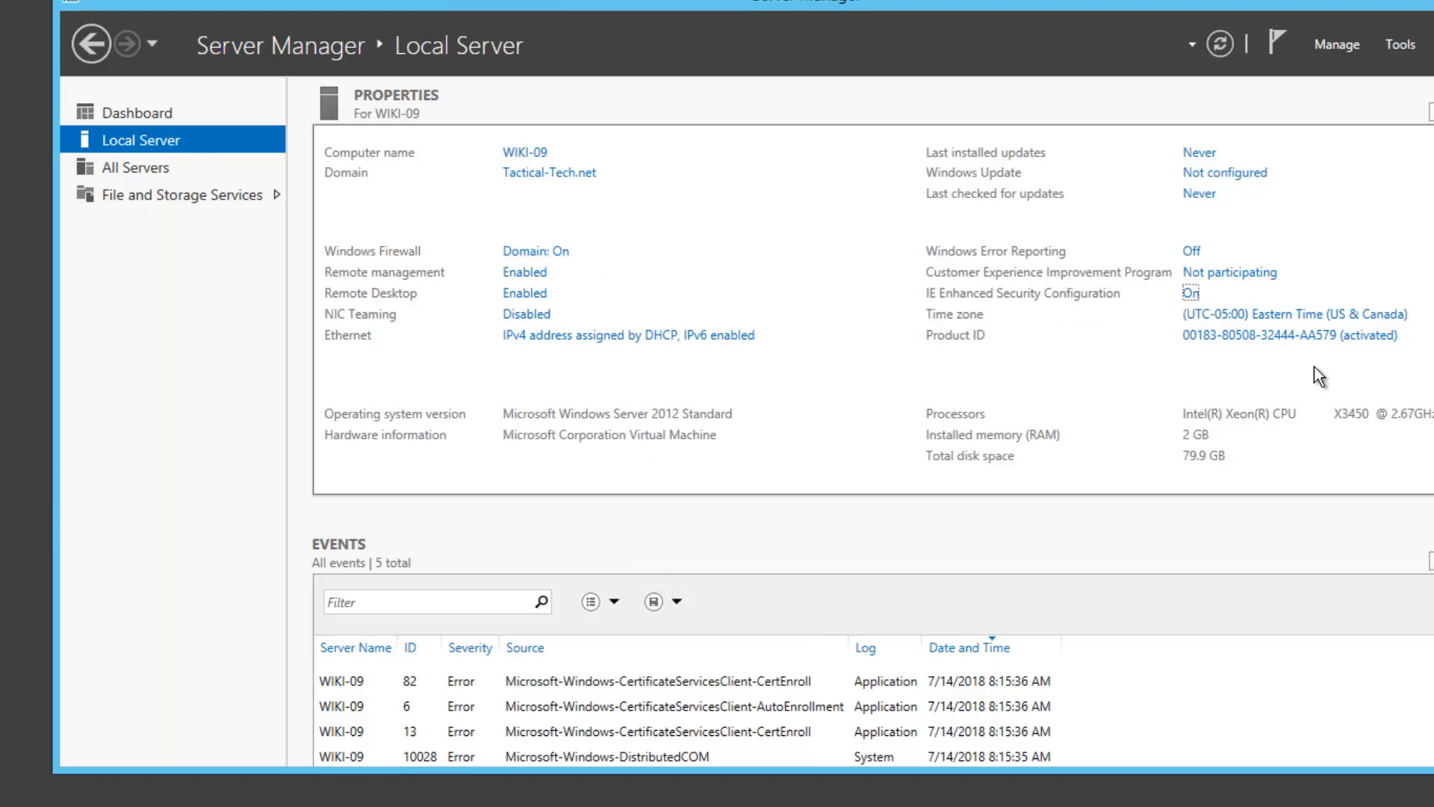
click(1190, 296)
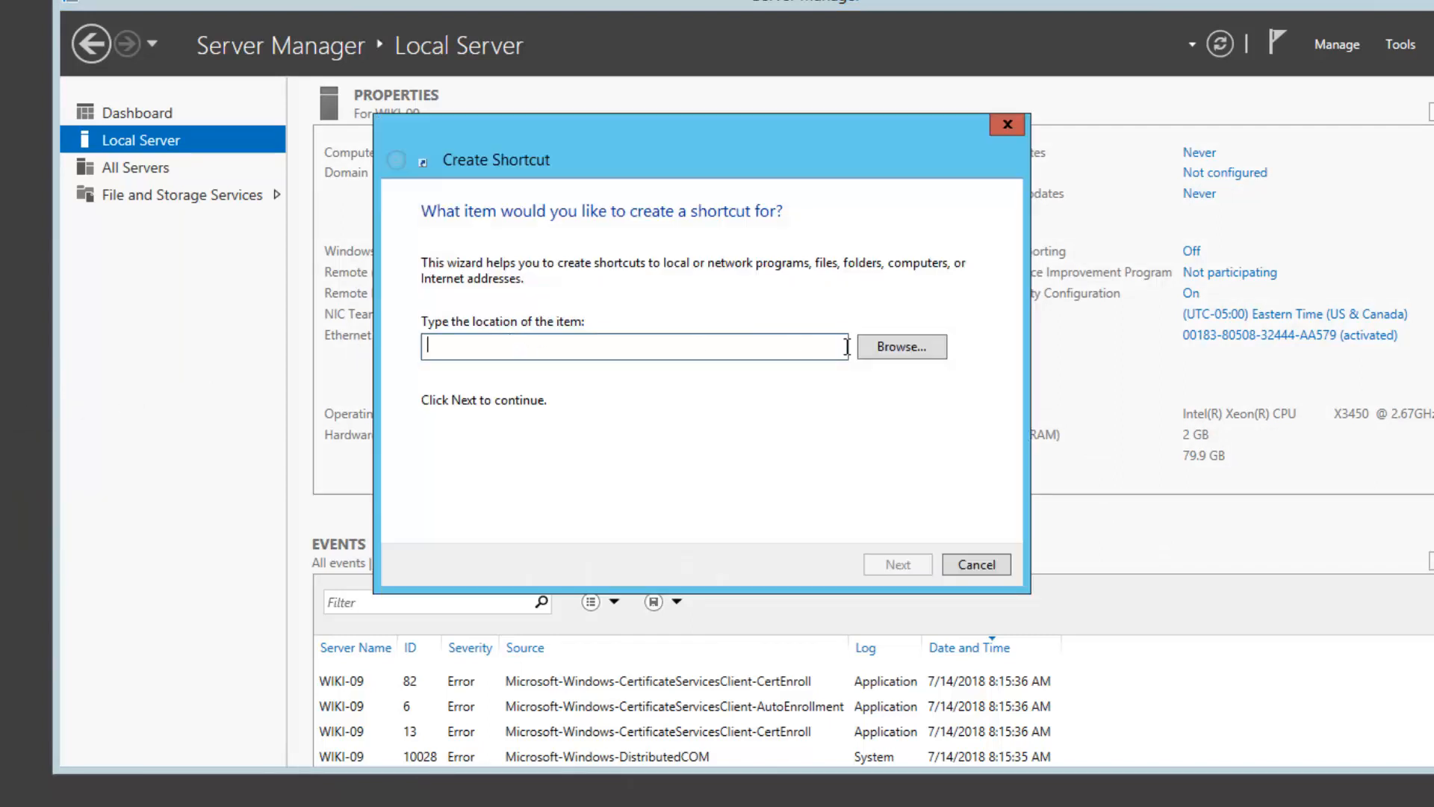
Create an iexplore.exe desktop shortcut using the pasted Internet Explorer program path
right_click(581, 344)
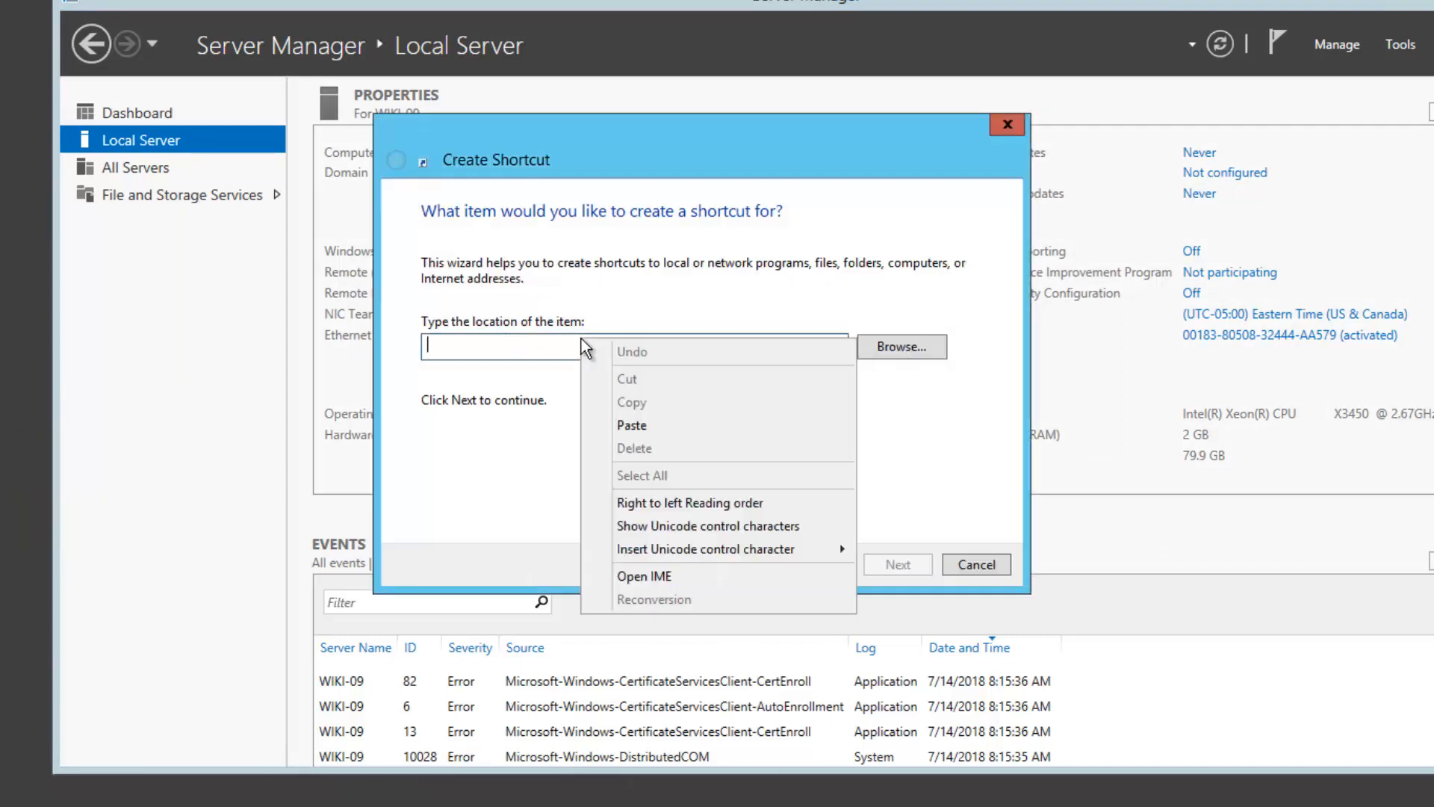
click(652, 423)
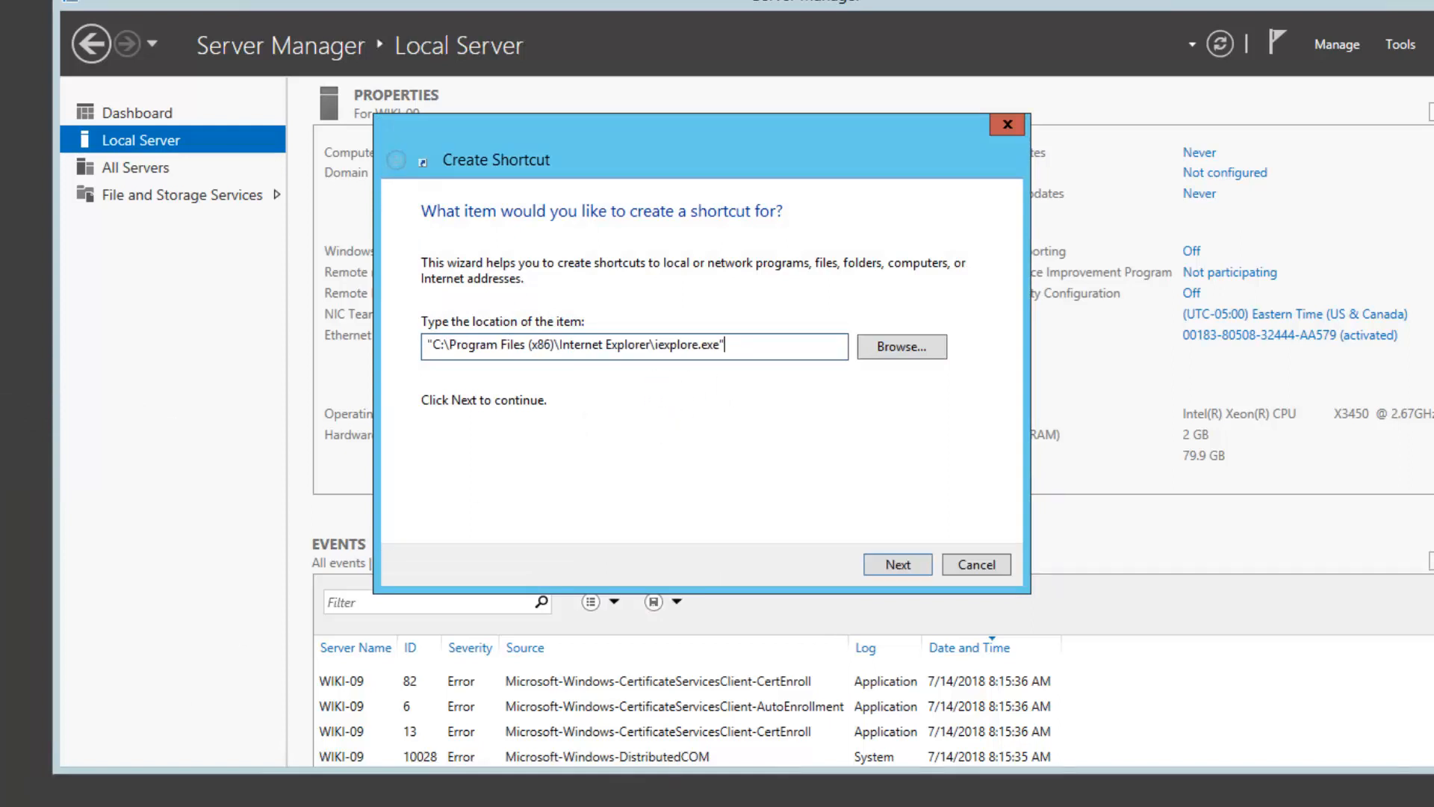
click(897, 563)
click(898, 564)
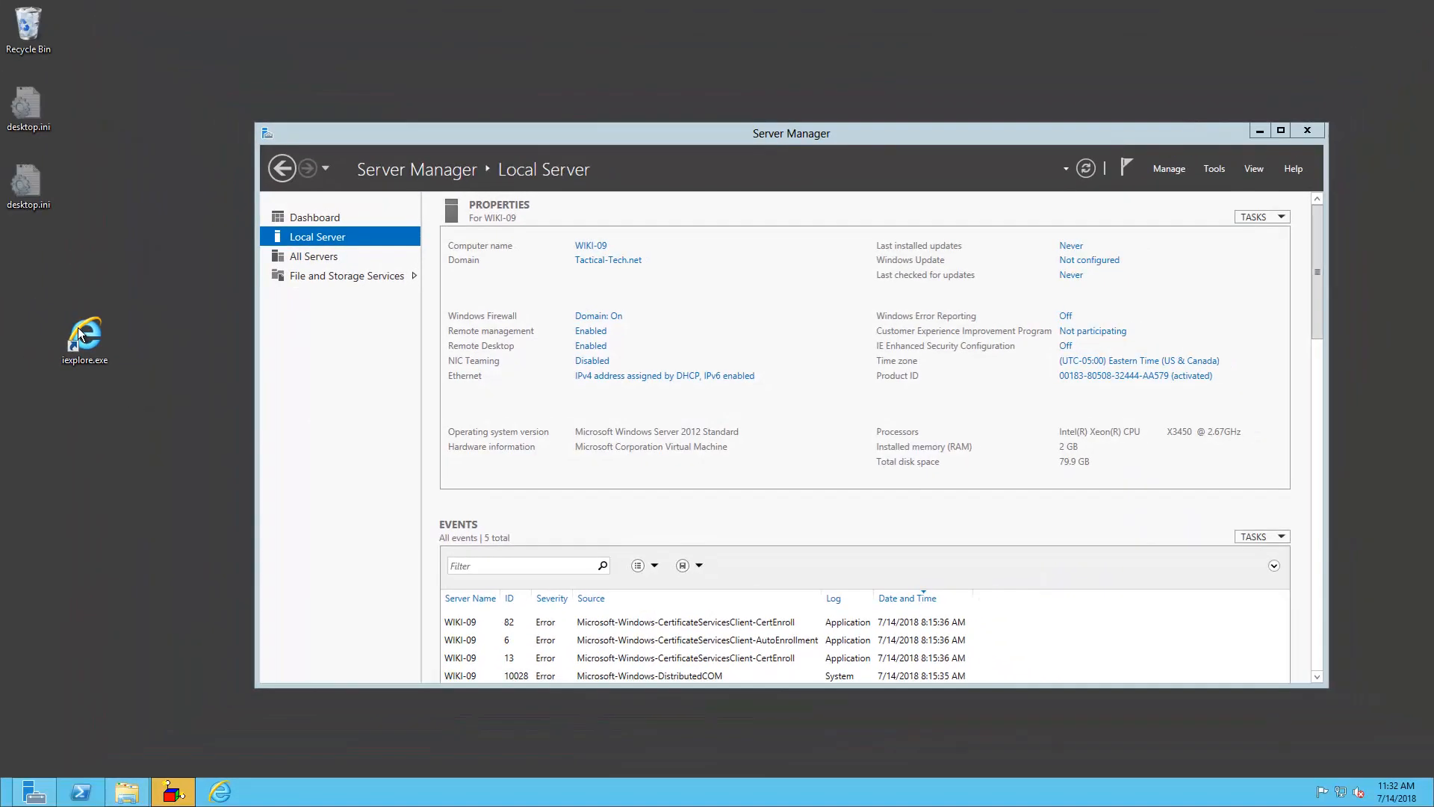
Launch Internet Explorer from the new shortcut, close it, and reopen the Downloads folder
click(80, 333)
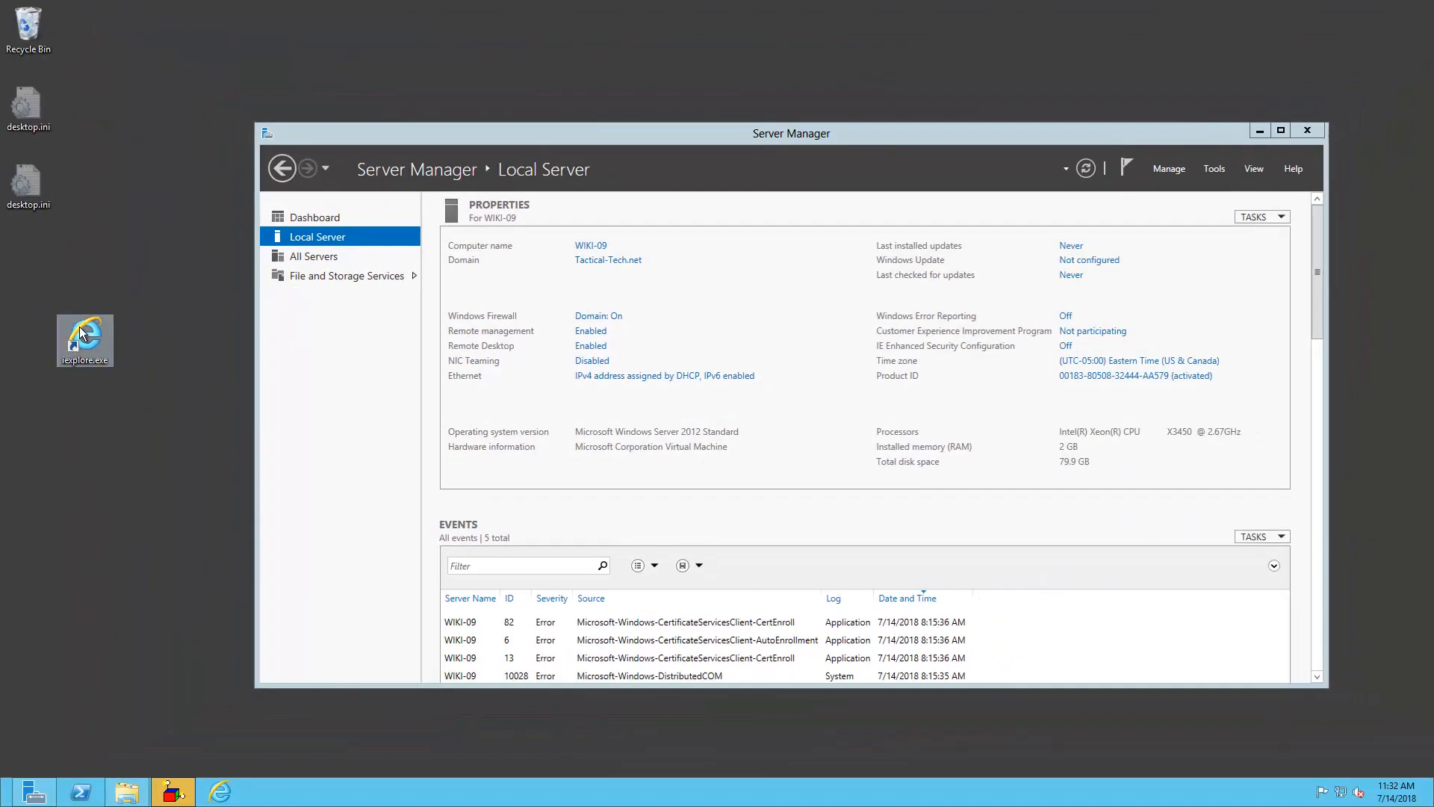
double_click(80, 333)
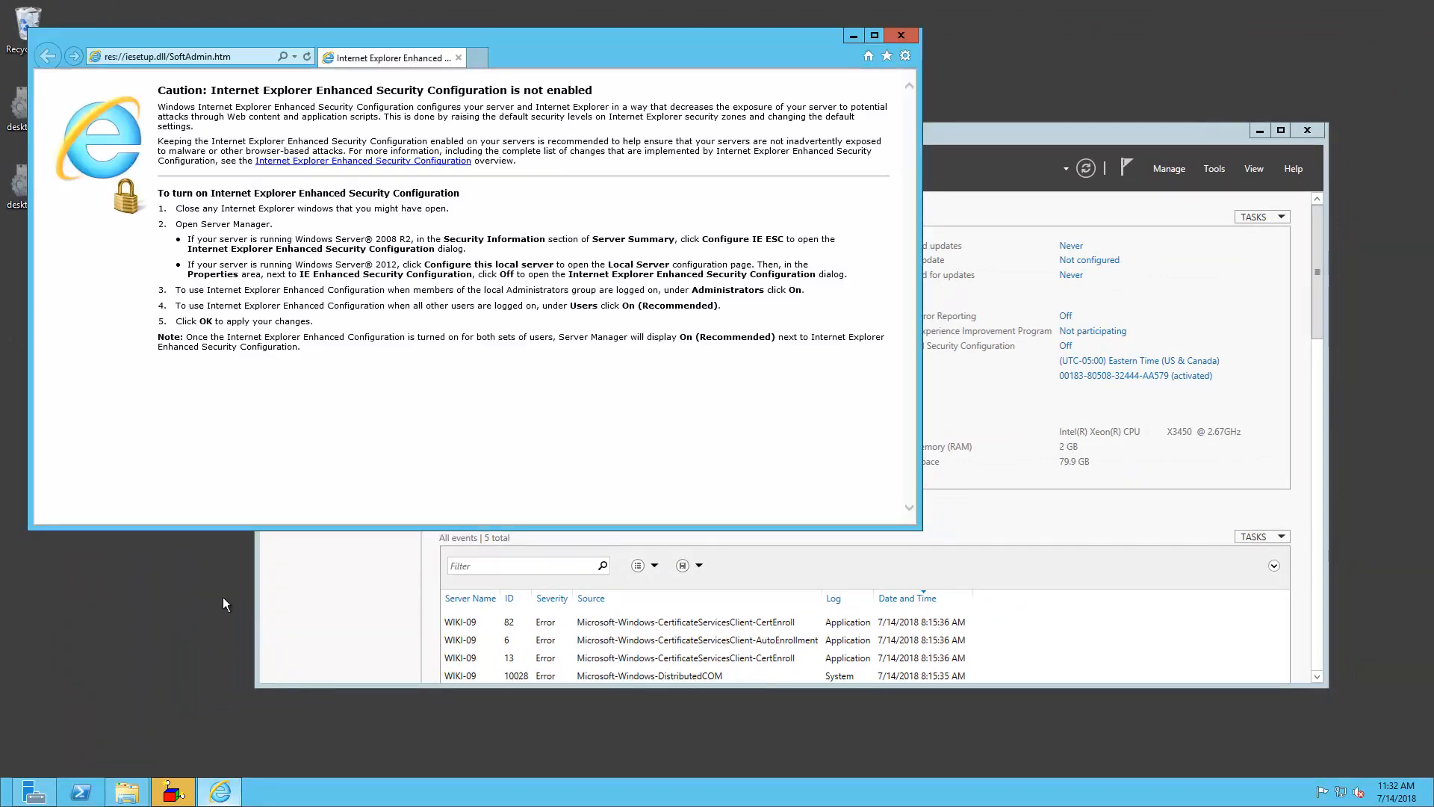
click(902, 36)
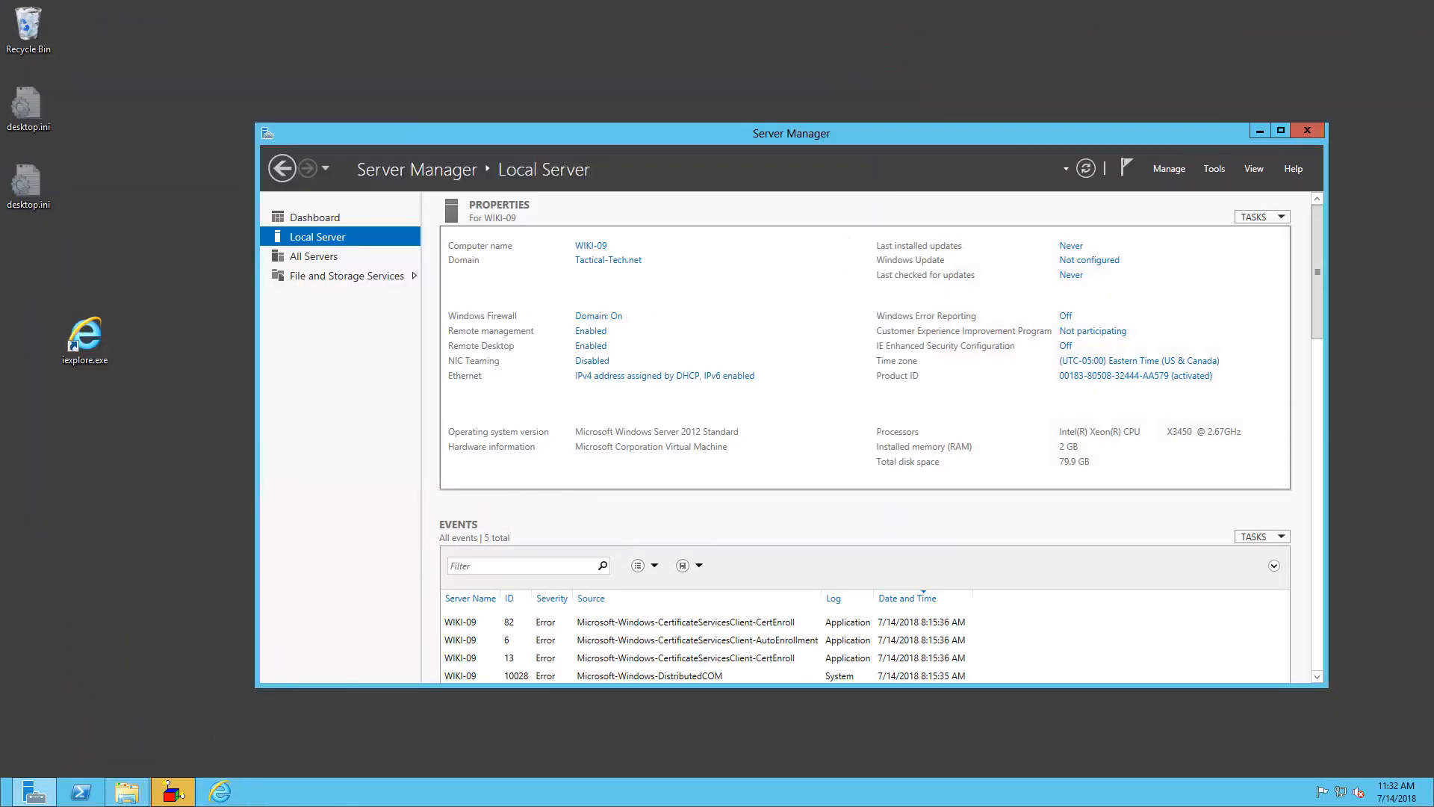
click(127, 792)
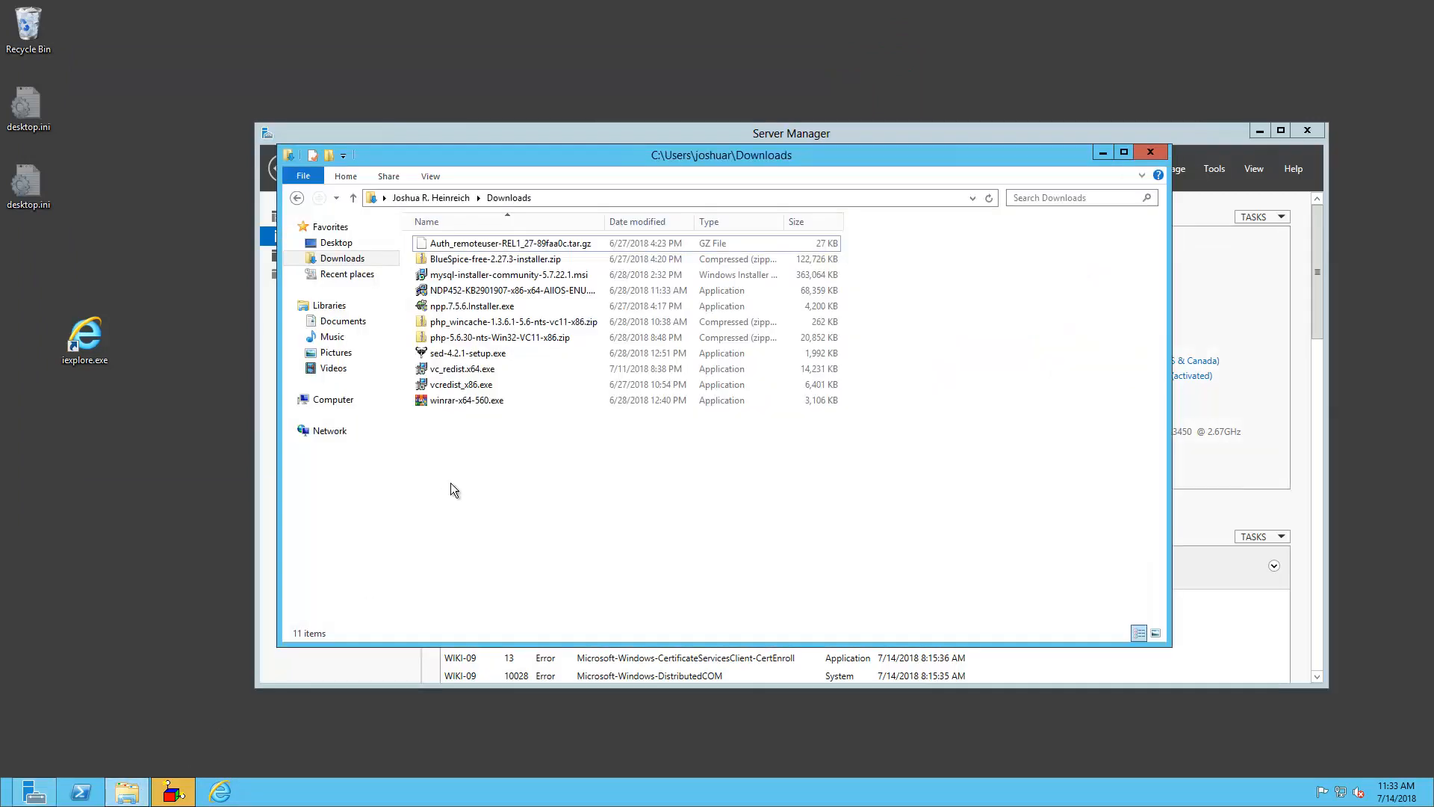
Install WinRAR 5.60 from winrar-x64-560.exe with default options
double_click(466, 400)
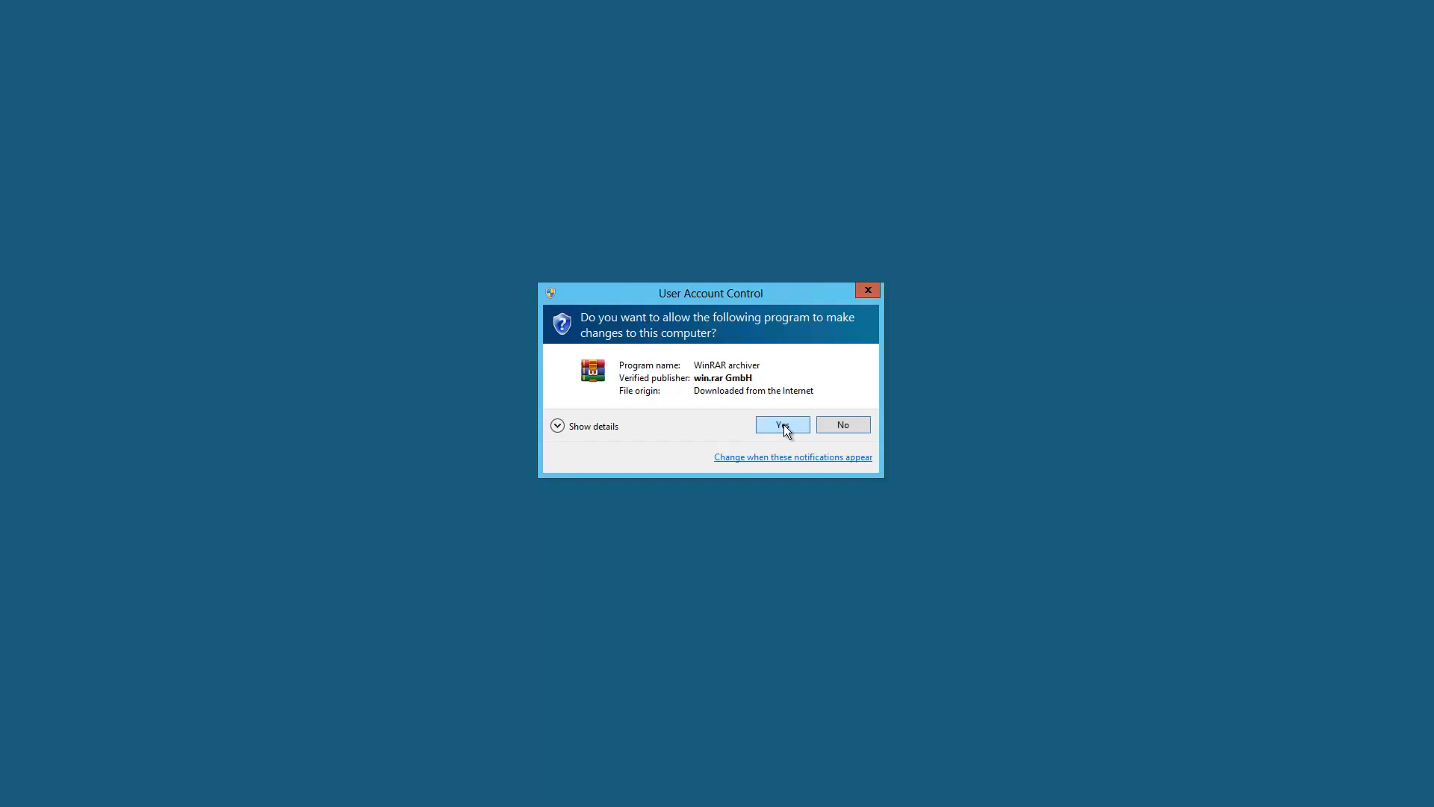
click(783, 424)
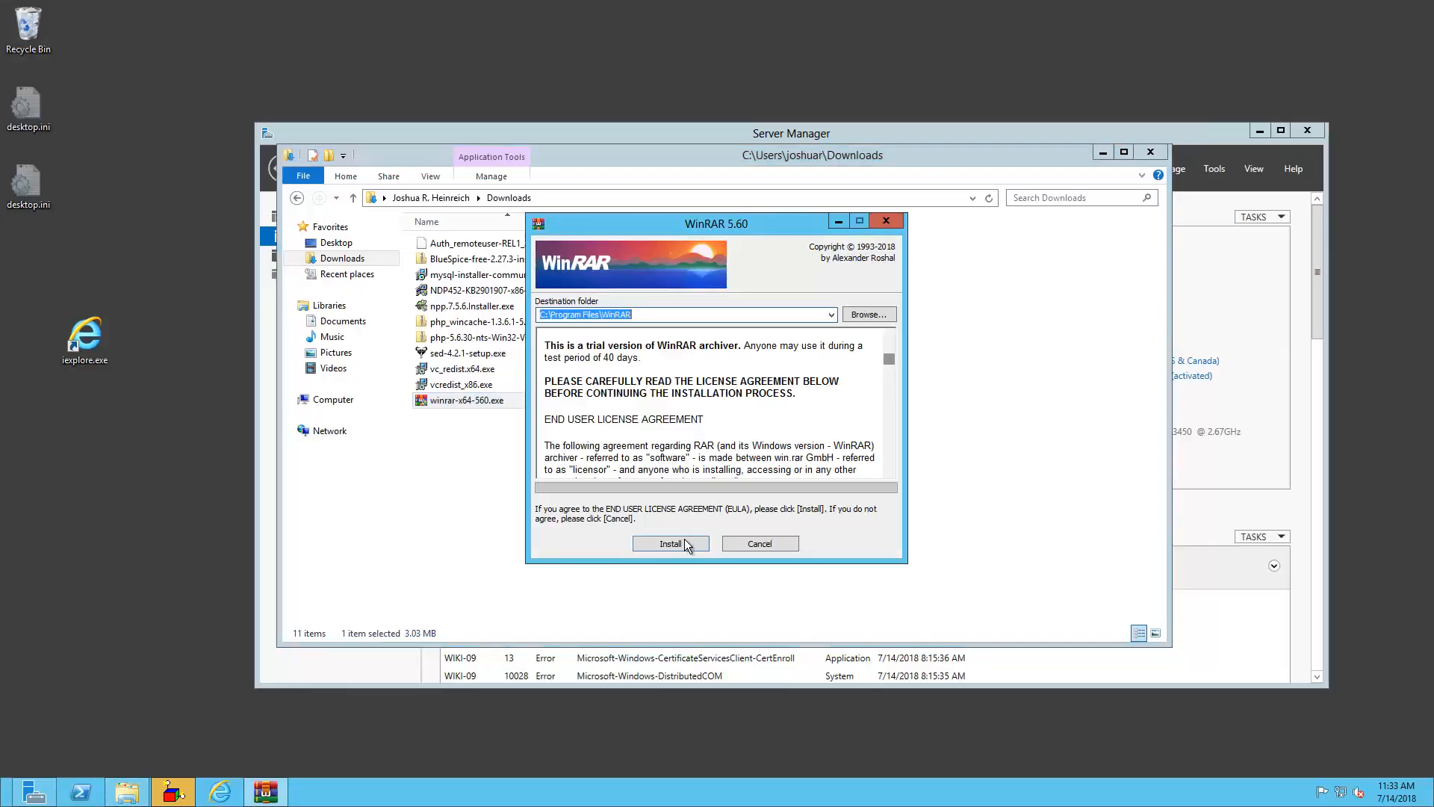
click(702, 545)
click(676, 536)
key(Return)
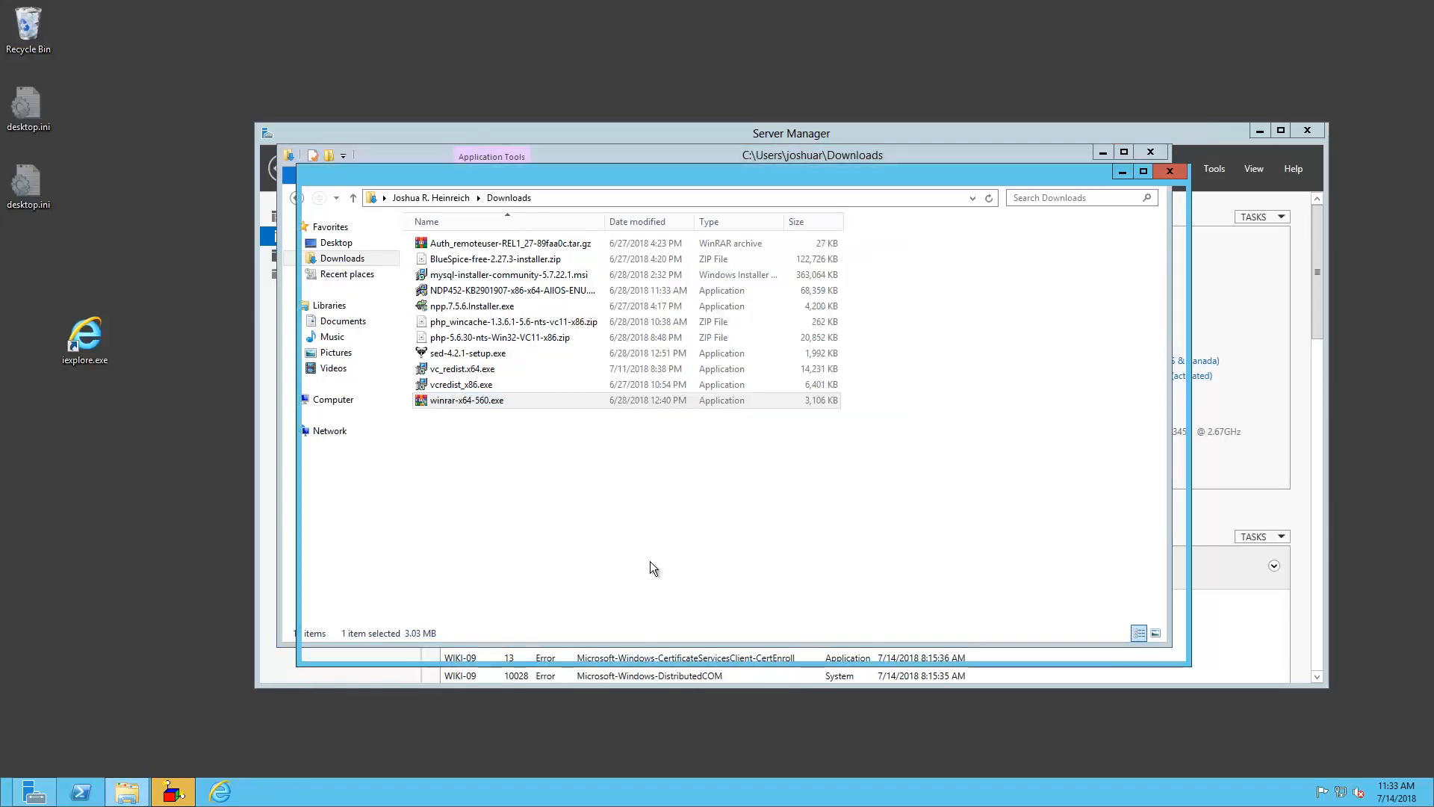
click(787, 159)
Install Notepad++ 7.5.6 from npp.7.5.6.Installer.exe with default location and components
double_click(476, 306)
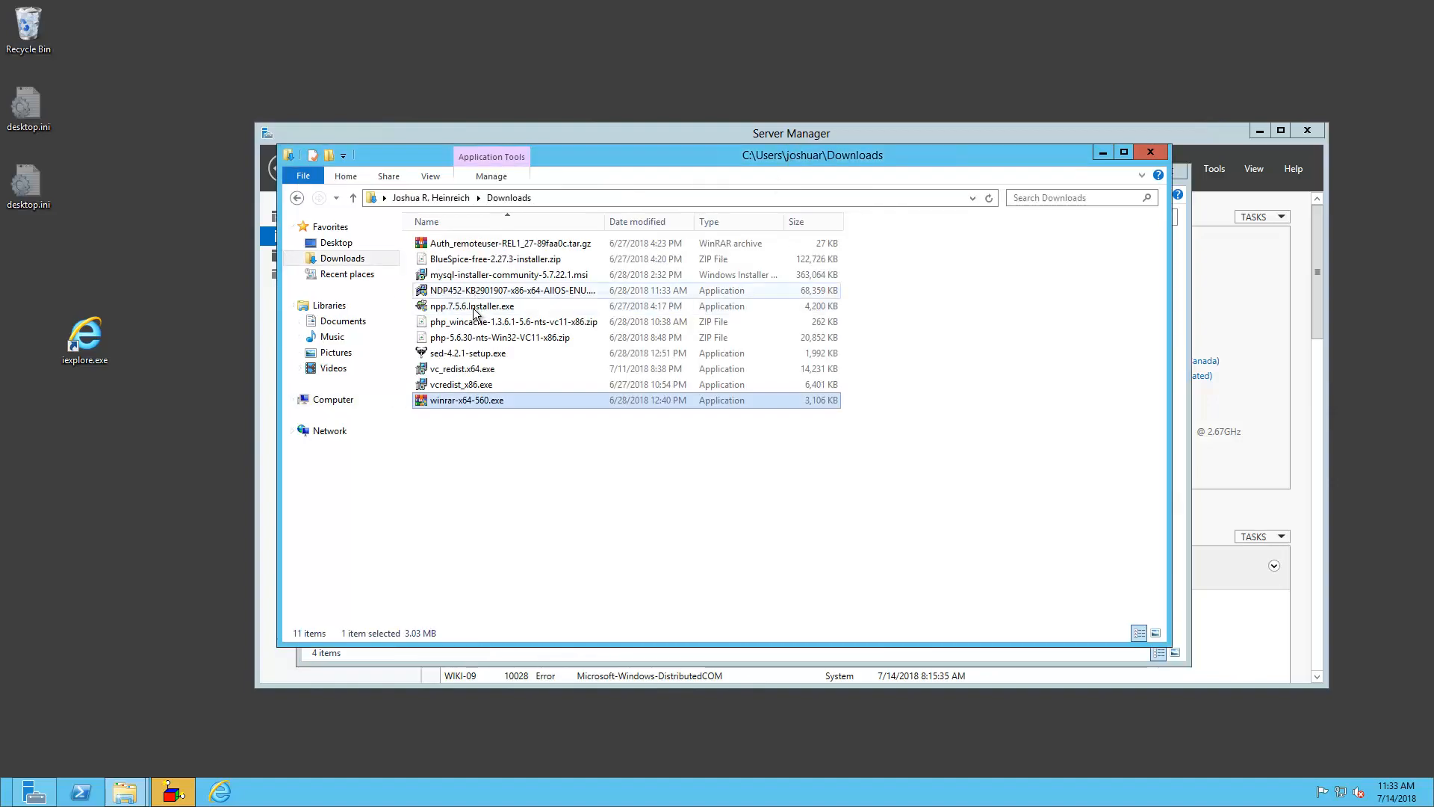
click(774, 424)
click(726, 429)
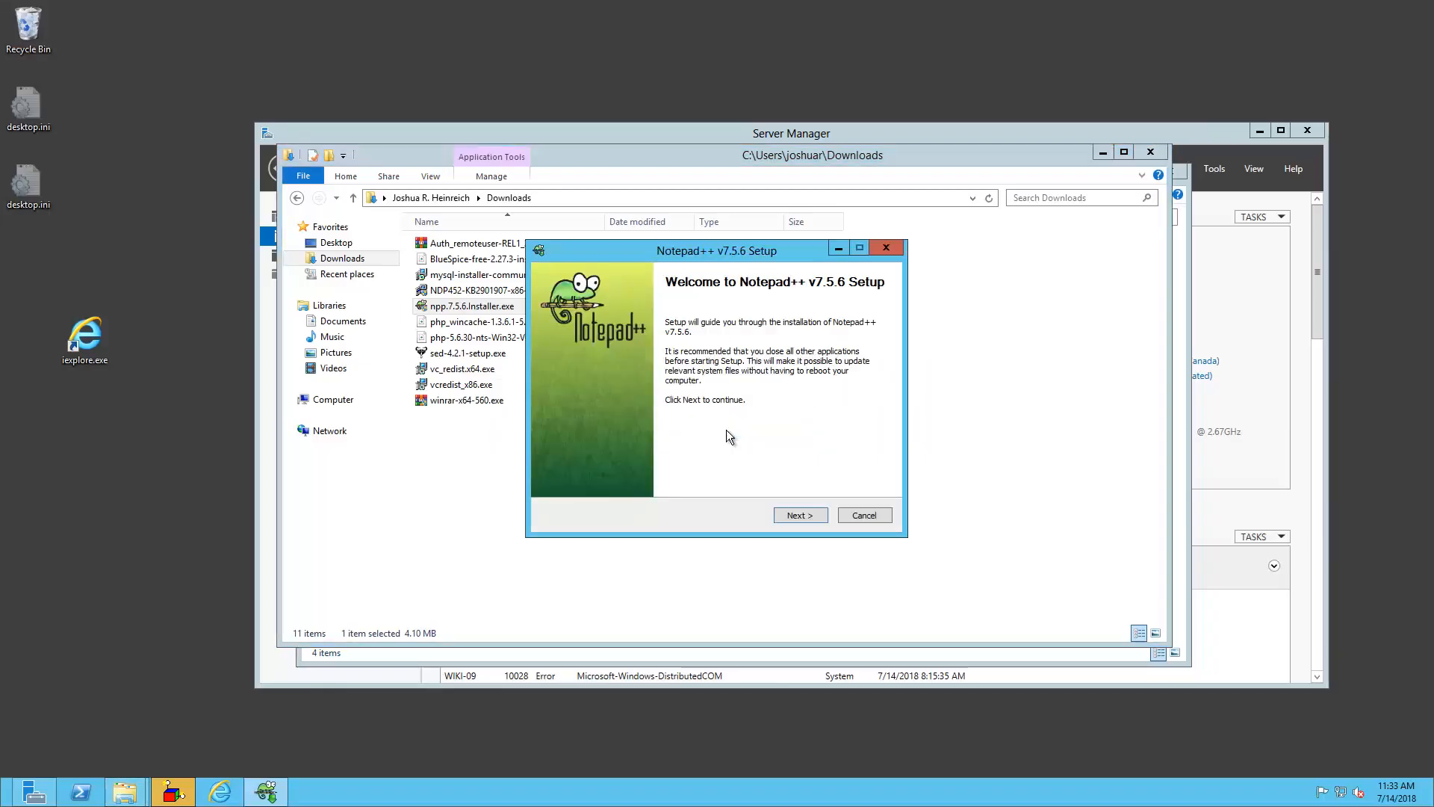
click(799, 517)
click(799, 517)
click(799, 517)
click(799, 516)
click(799, 517)
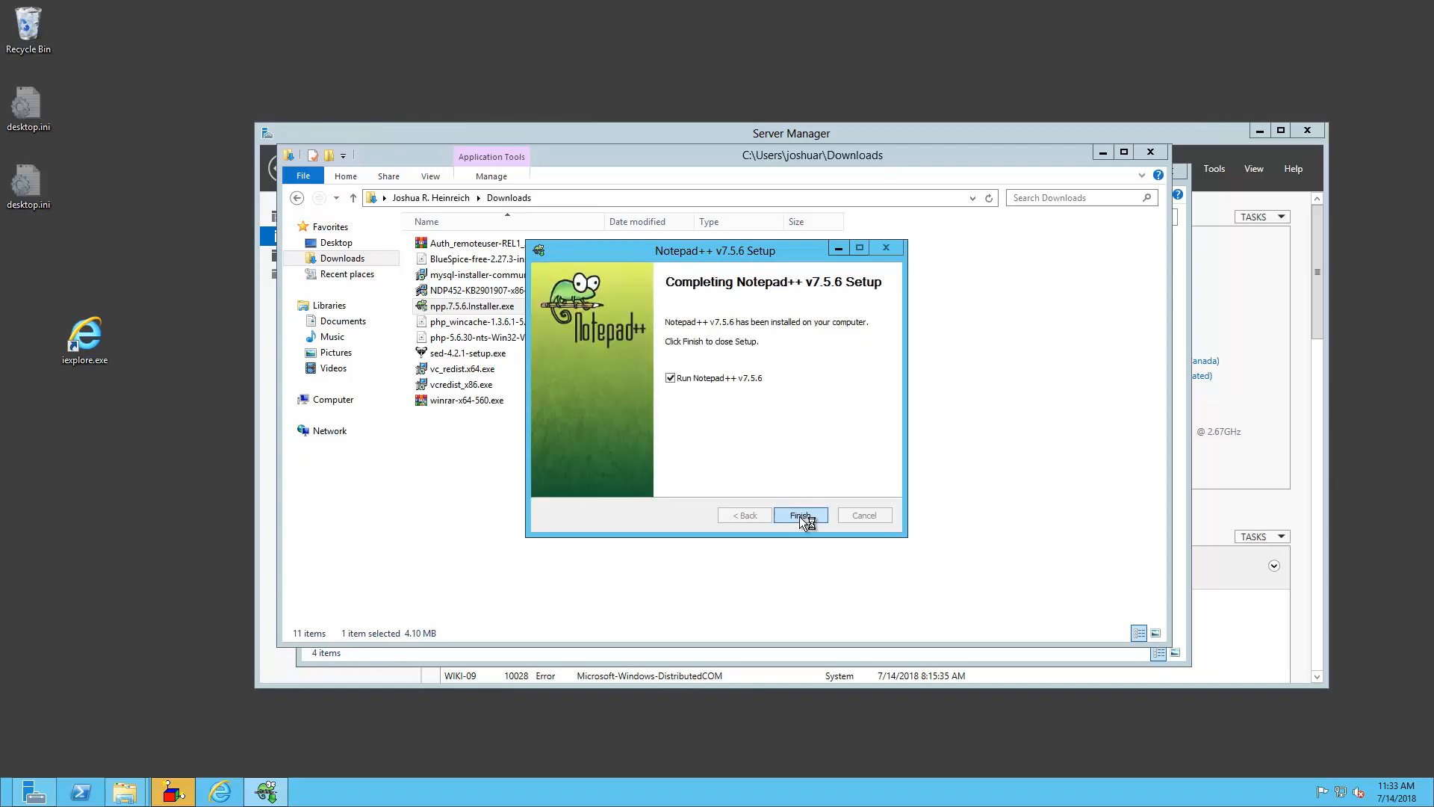
click(799, 517)
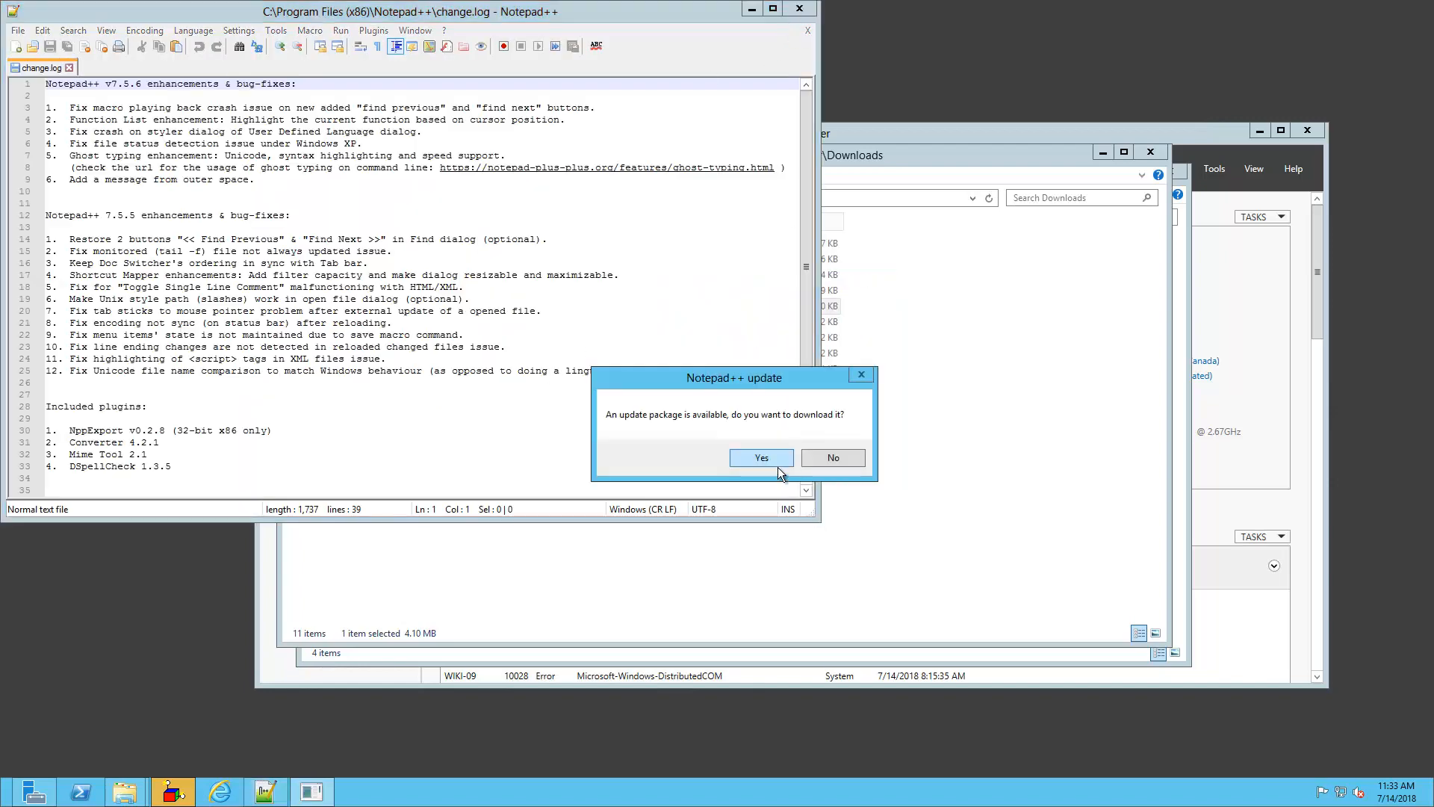
Accept the Notepad++ update and install v7.5.7 with default settings, then close Notepad++
click(775, 463)
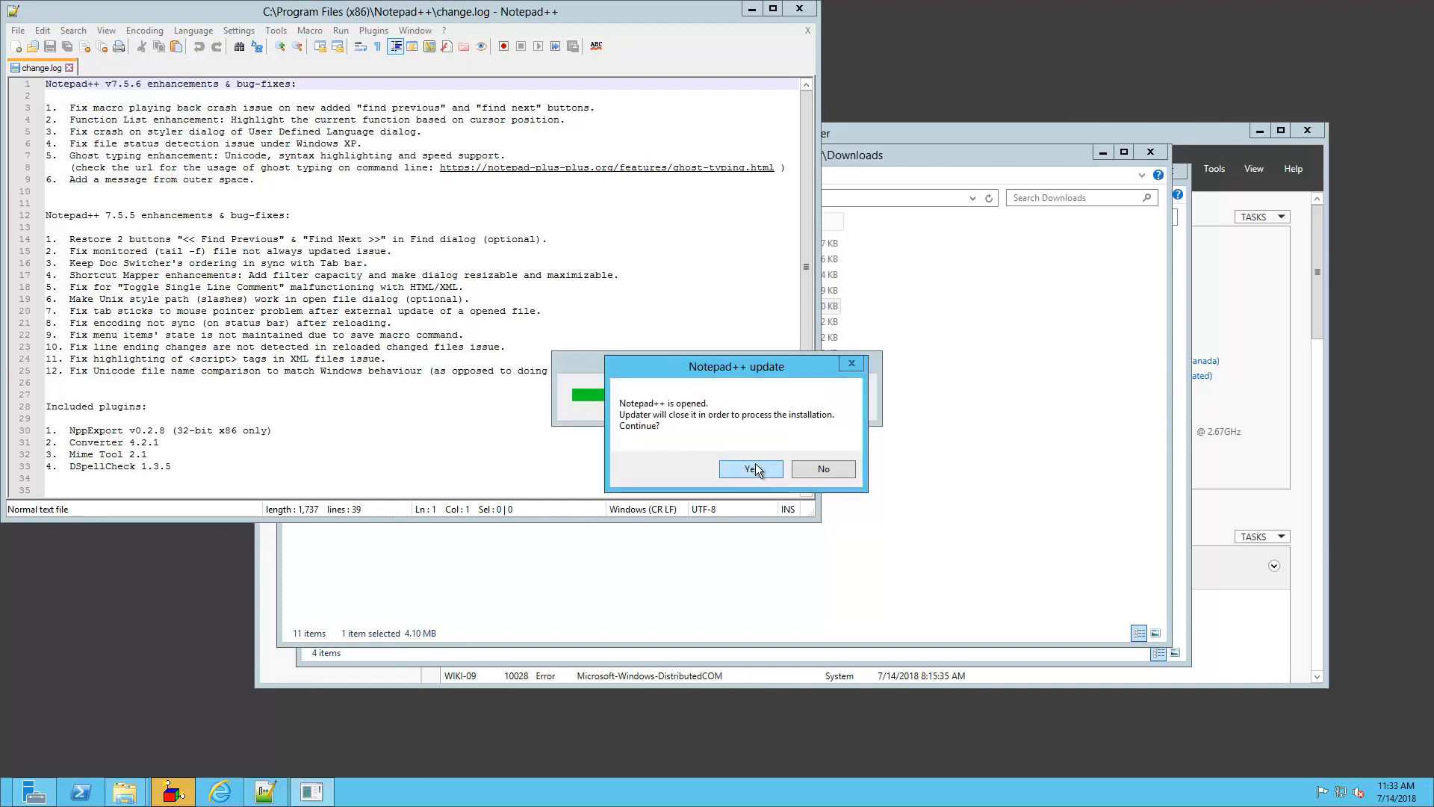
click(753, 469)
click(780, 423)
click(733, 427)
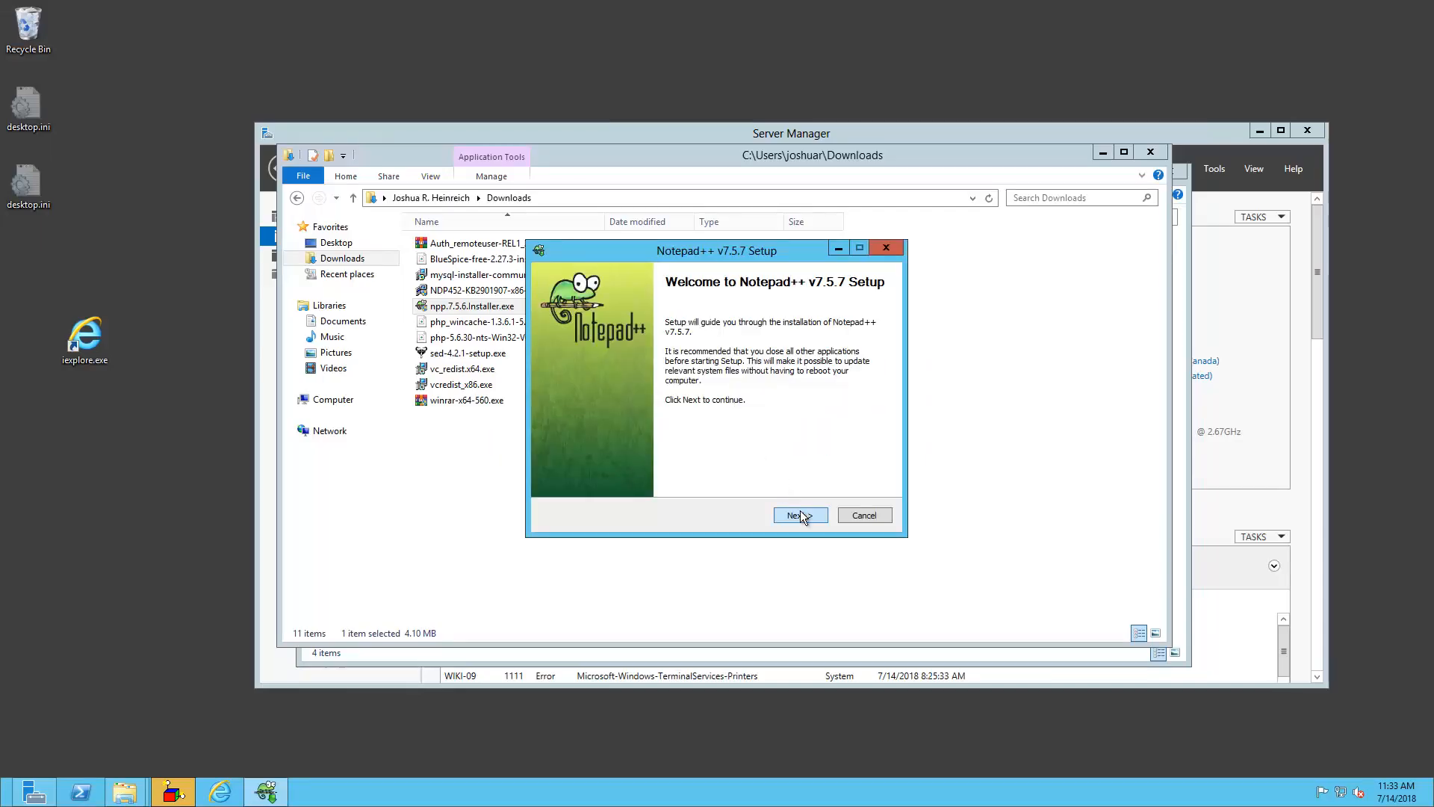
click(800, 516)
click(804, 513)
click(804, 512)
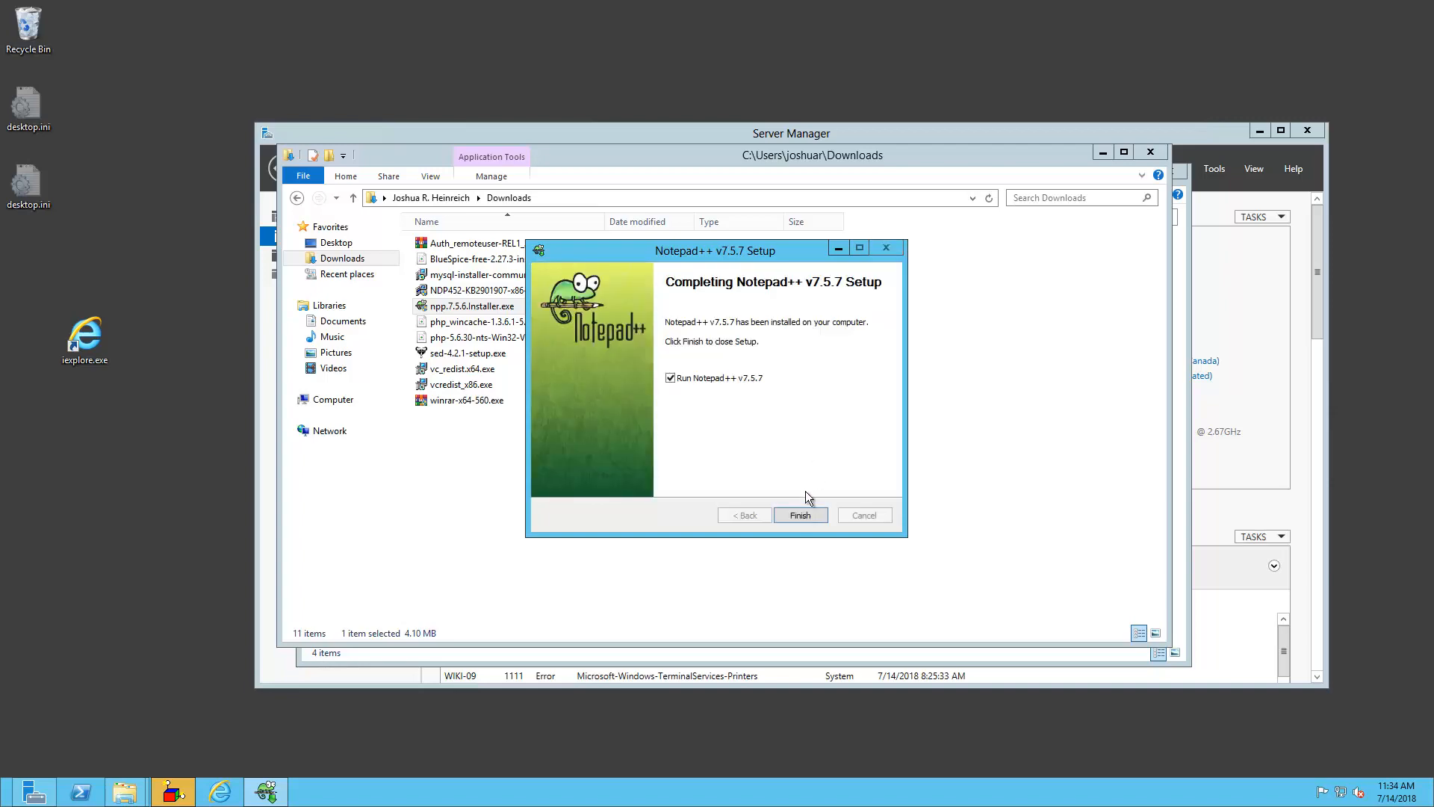
click(800, 515)
click(802, 10)
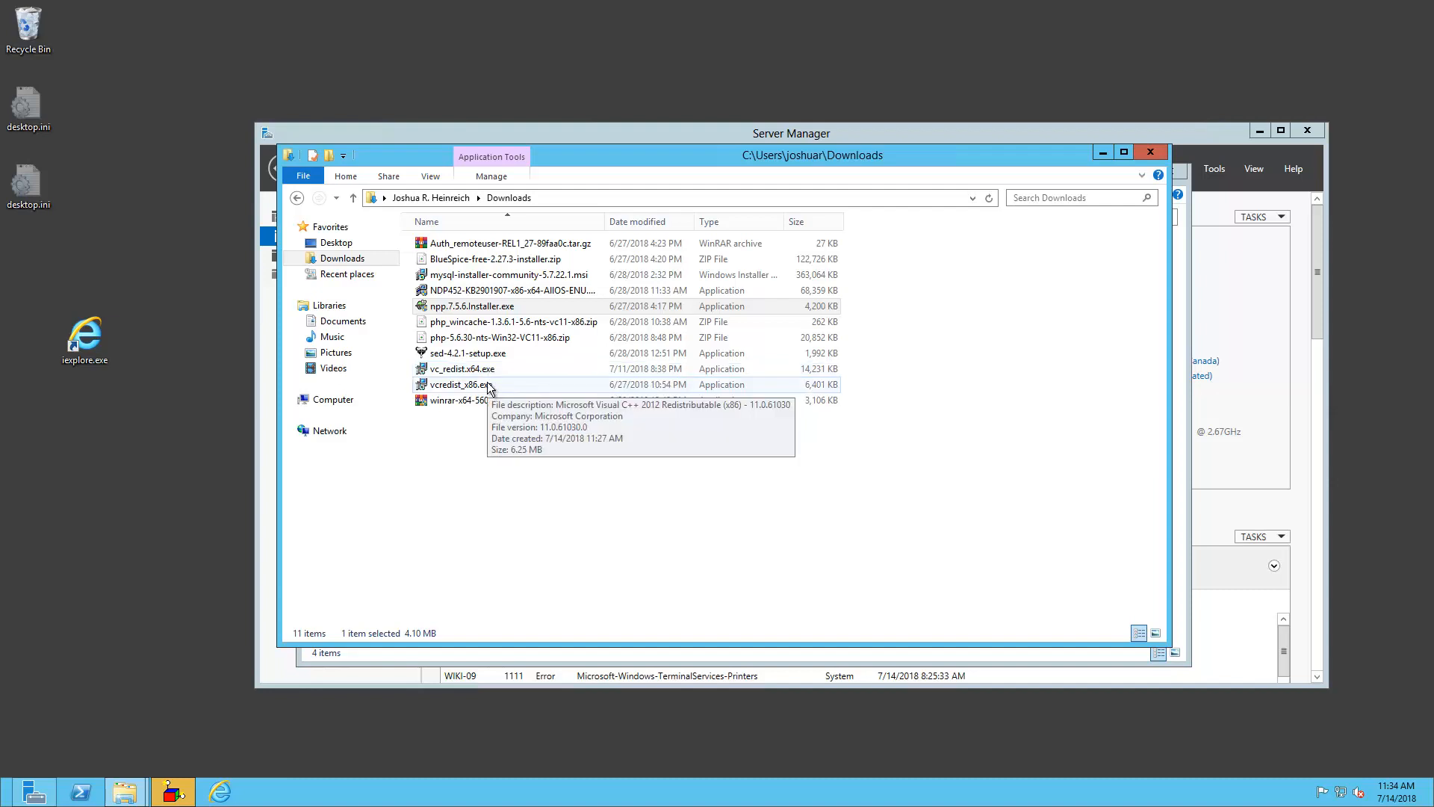
Install the Visual C++ 2012 x86 redistributable from vcredist_x86.exe
double_click(487, 385)
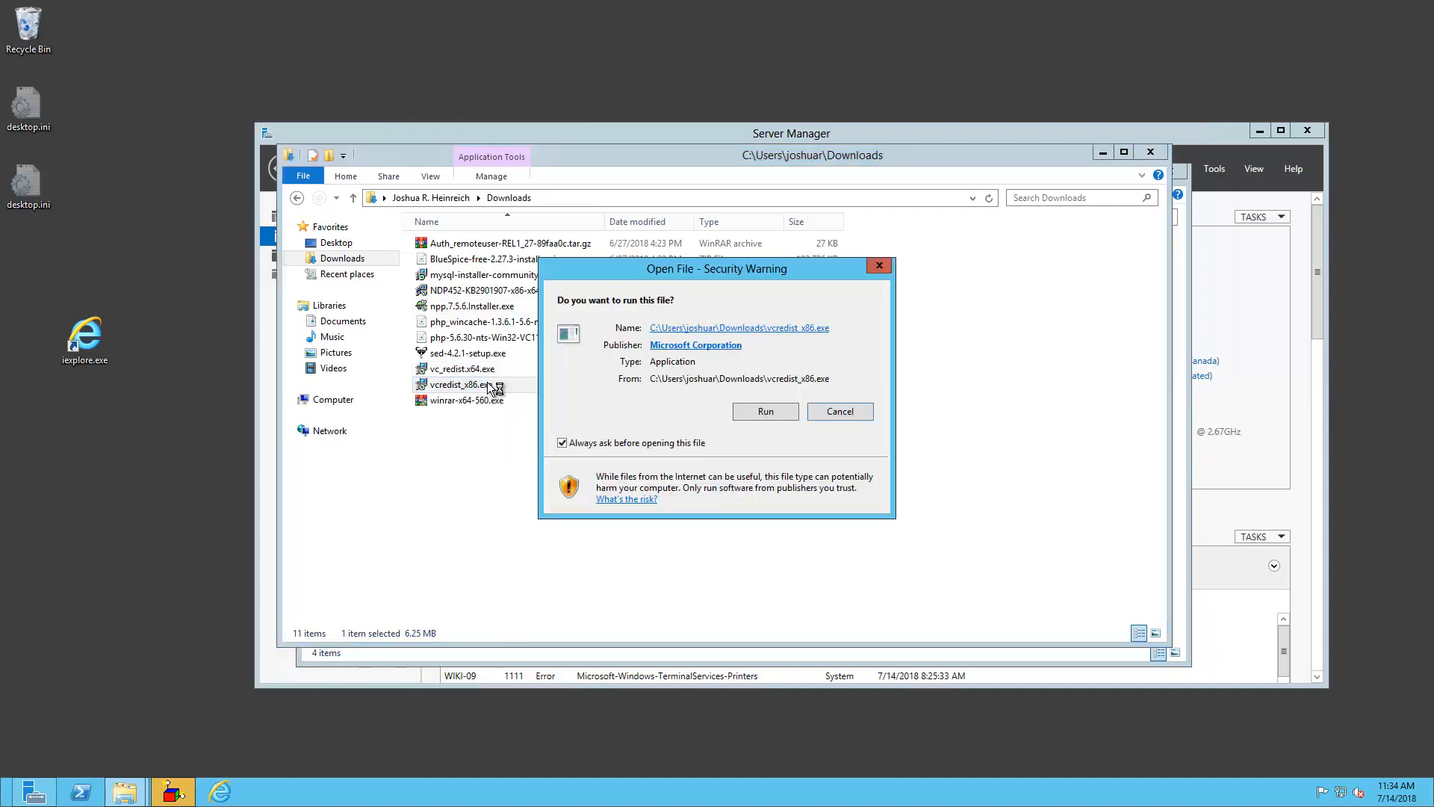
click(763, 412)
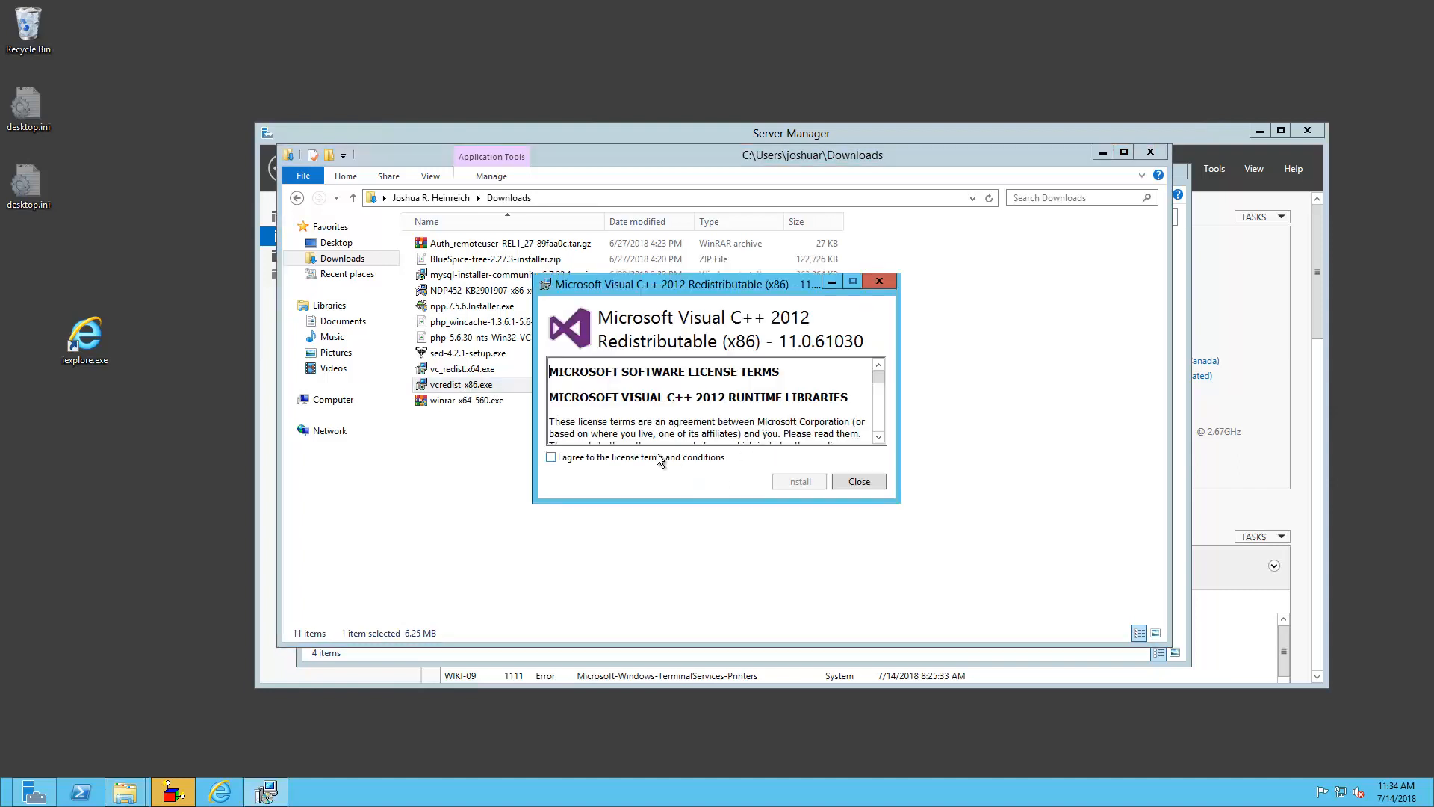
click(800, 486)
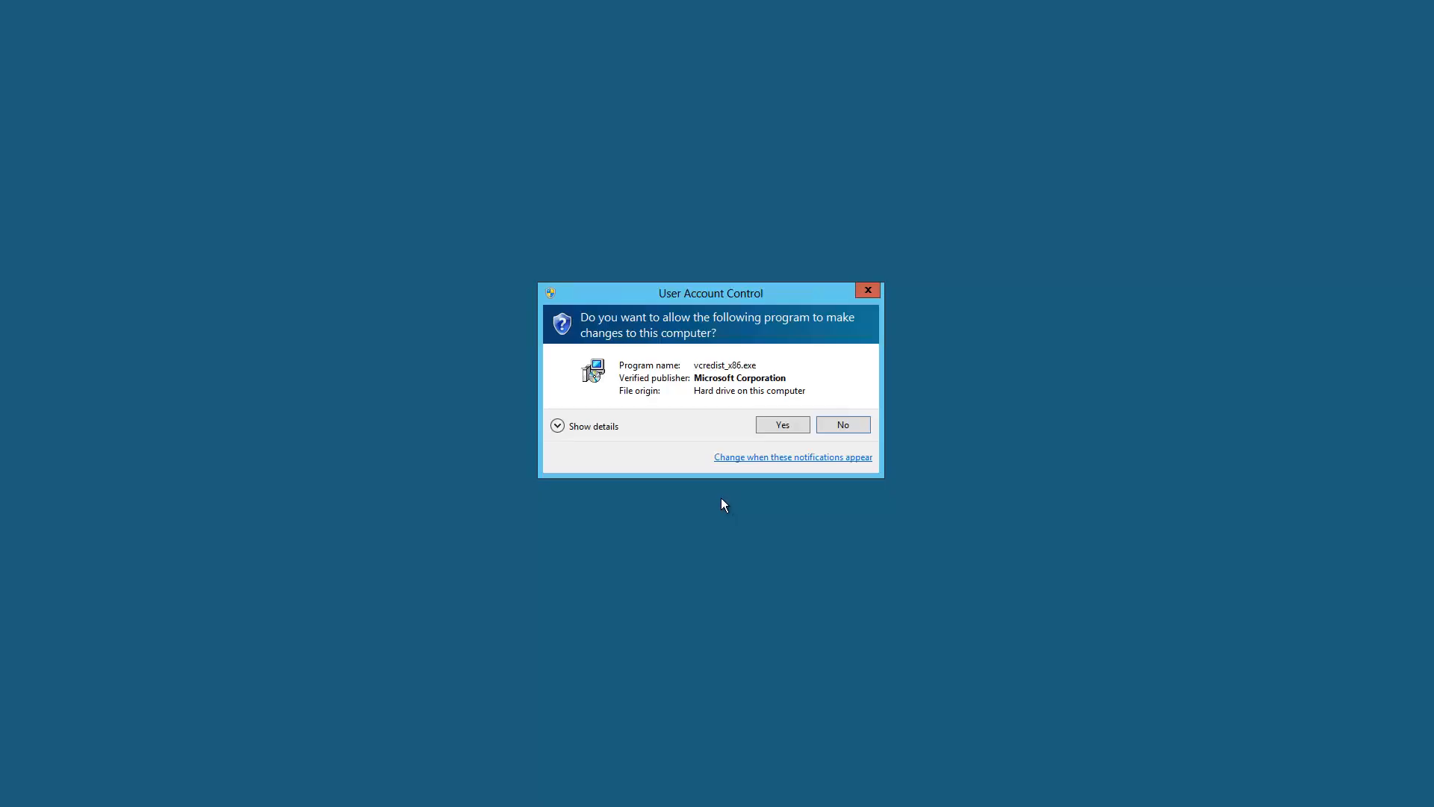
click(784, 427)
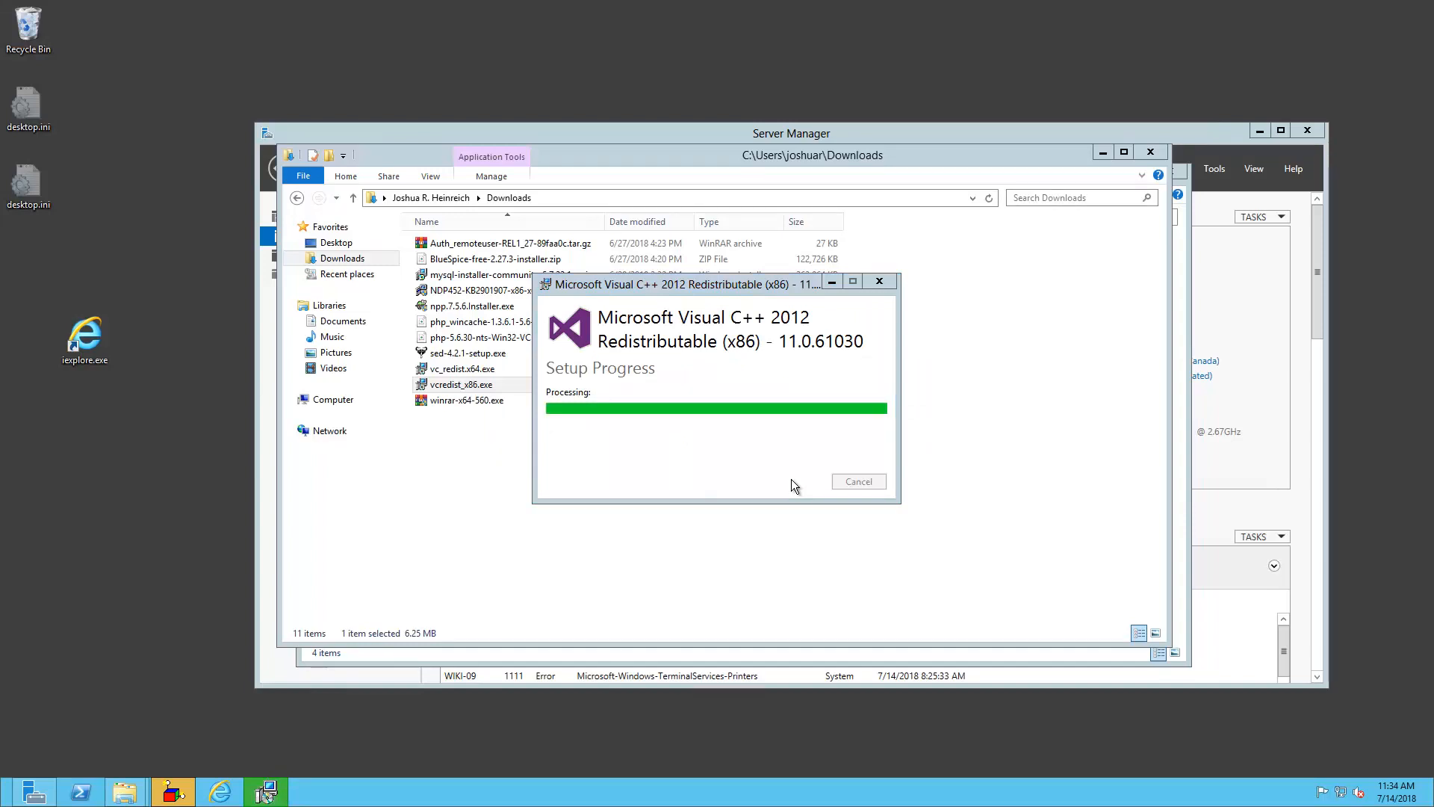
click(859, 482)
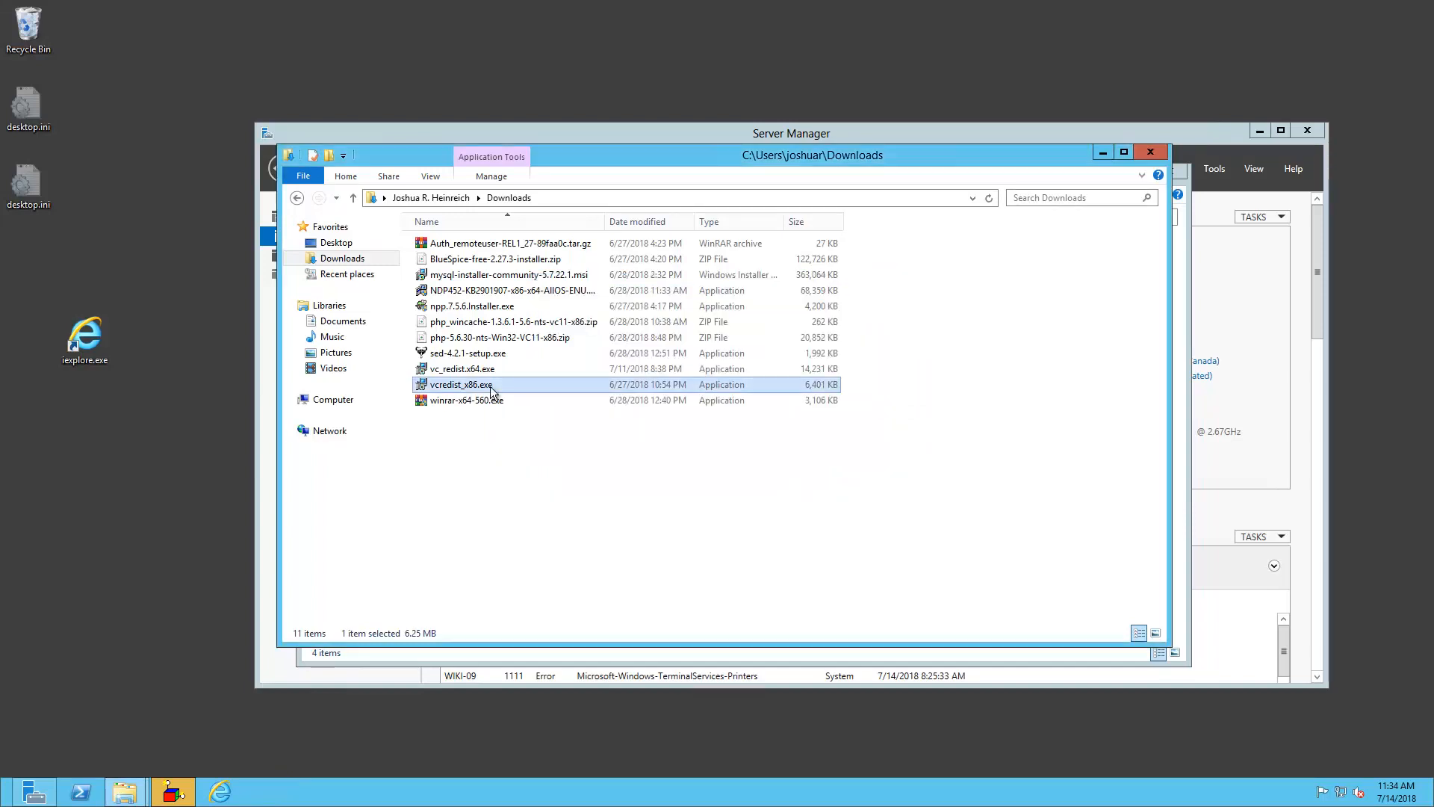
Install .NET Framework 4.5.2 from the NDP452 installer
click(484, 290)
double_click(481, 286)
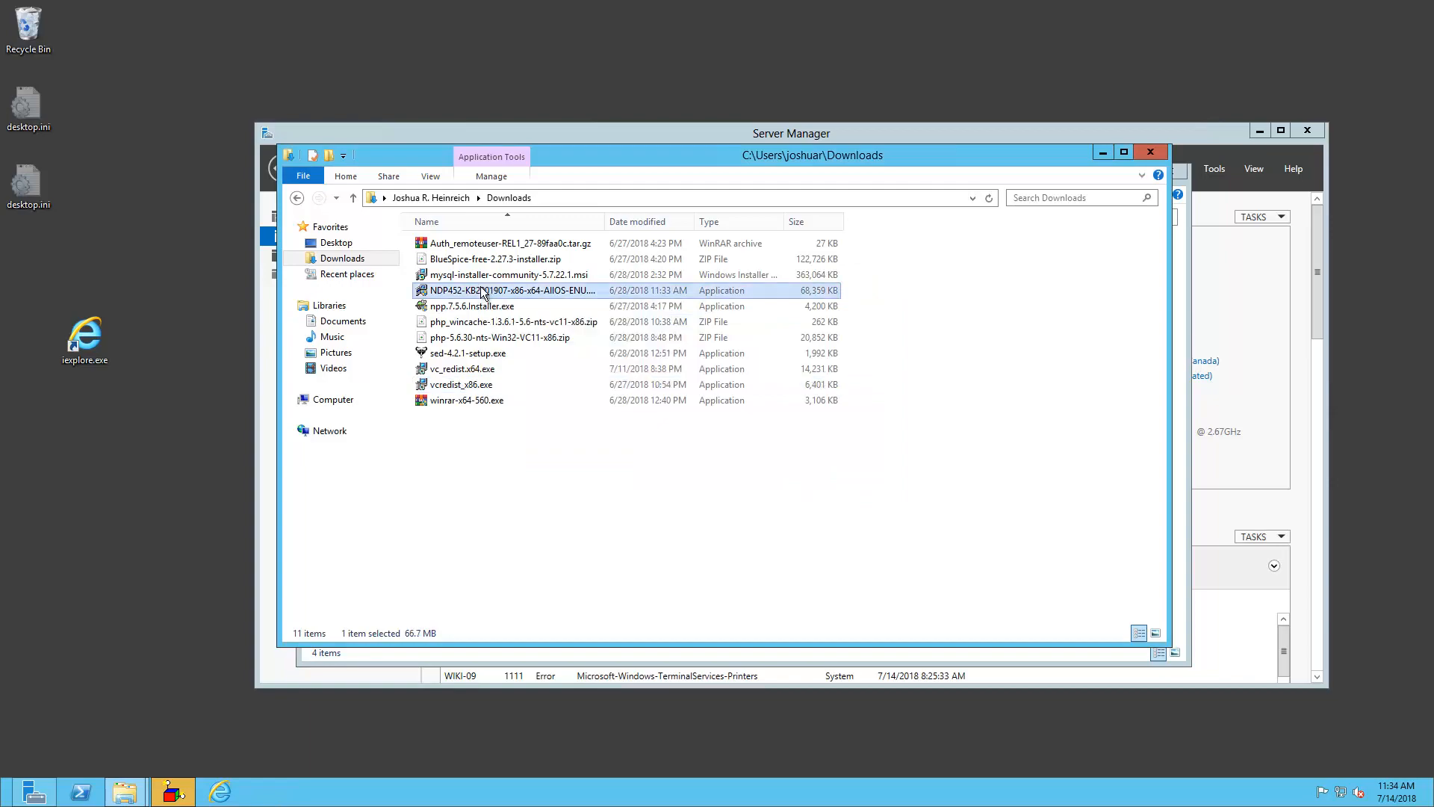
click(790, 428)
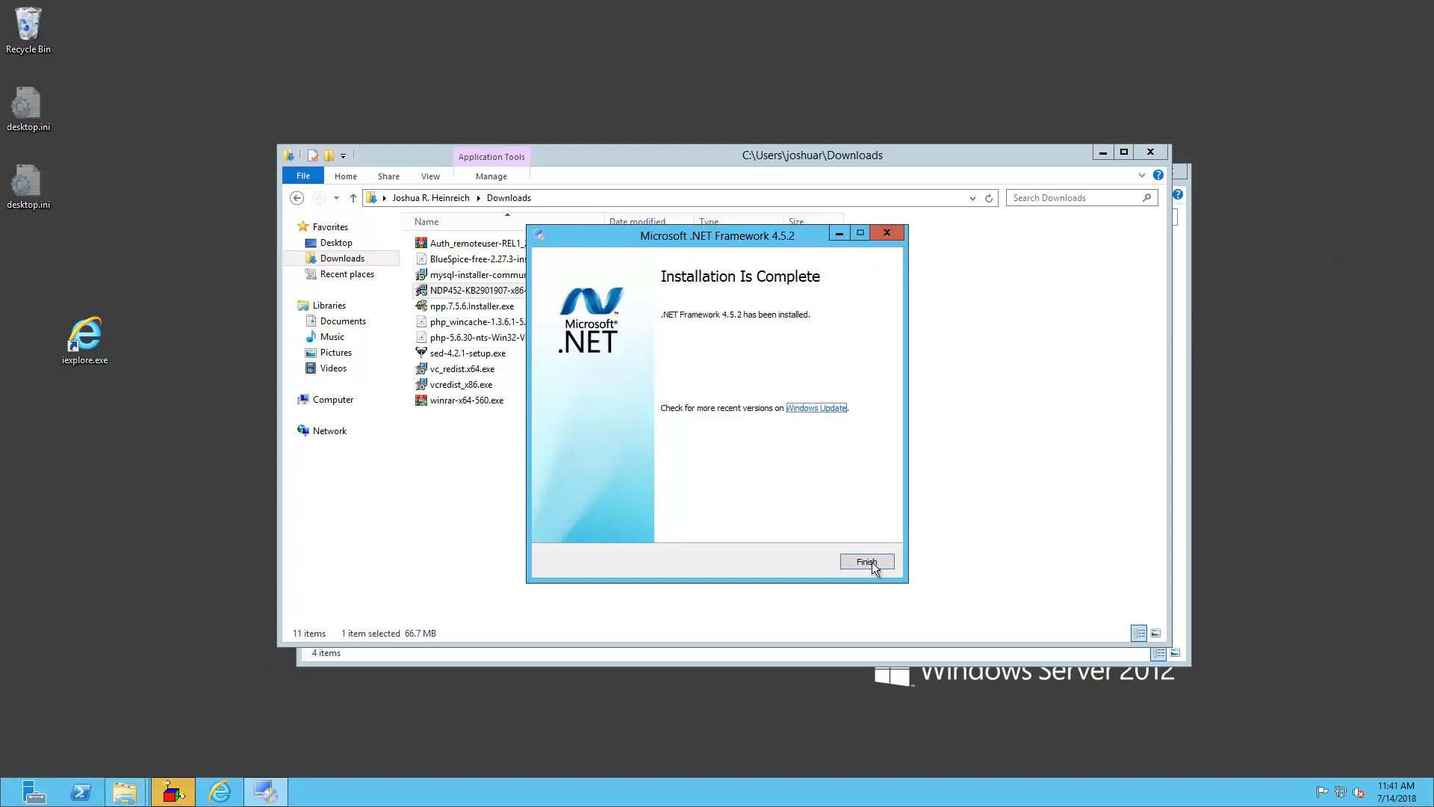
key(Return)
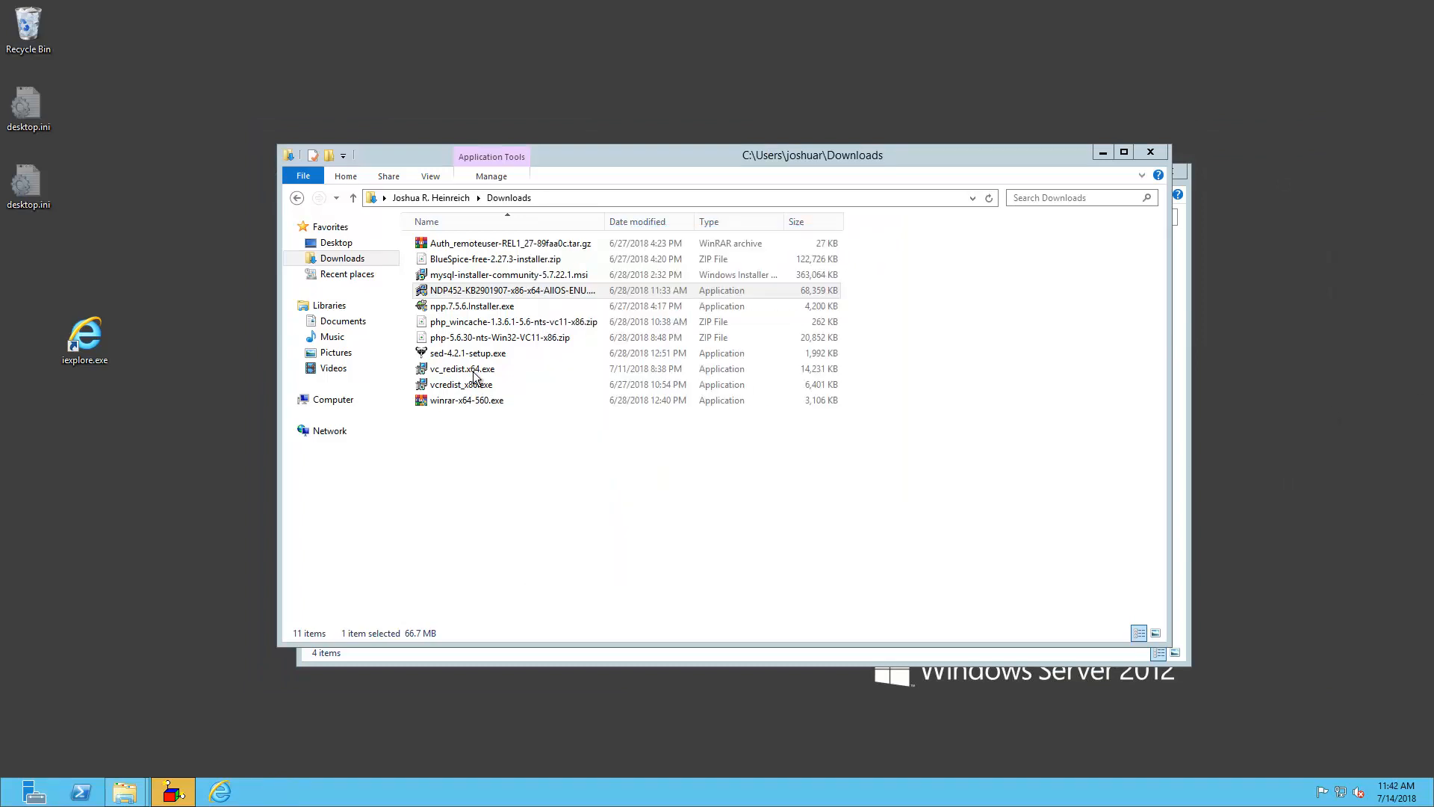
Install Visual C++ 2015 x64 14.0.23026 from vc_redist.x64.exe, accepting the licence terms
click(474, 372)
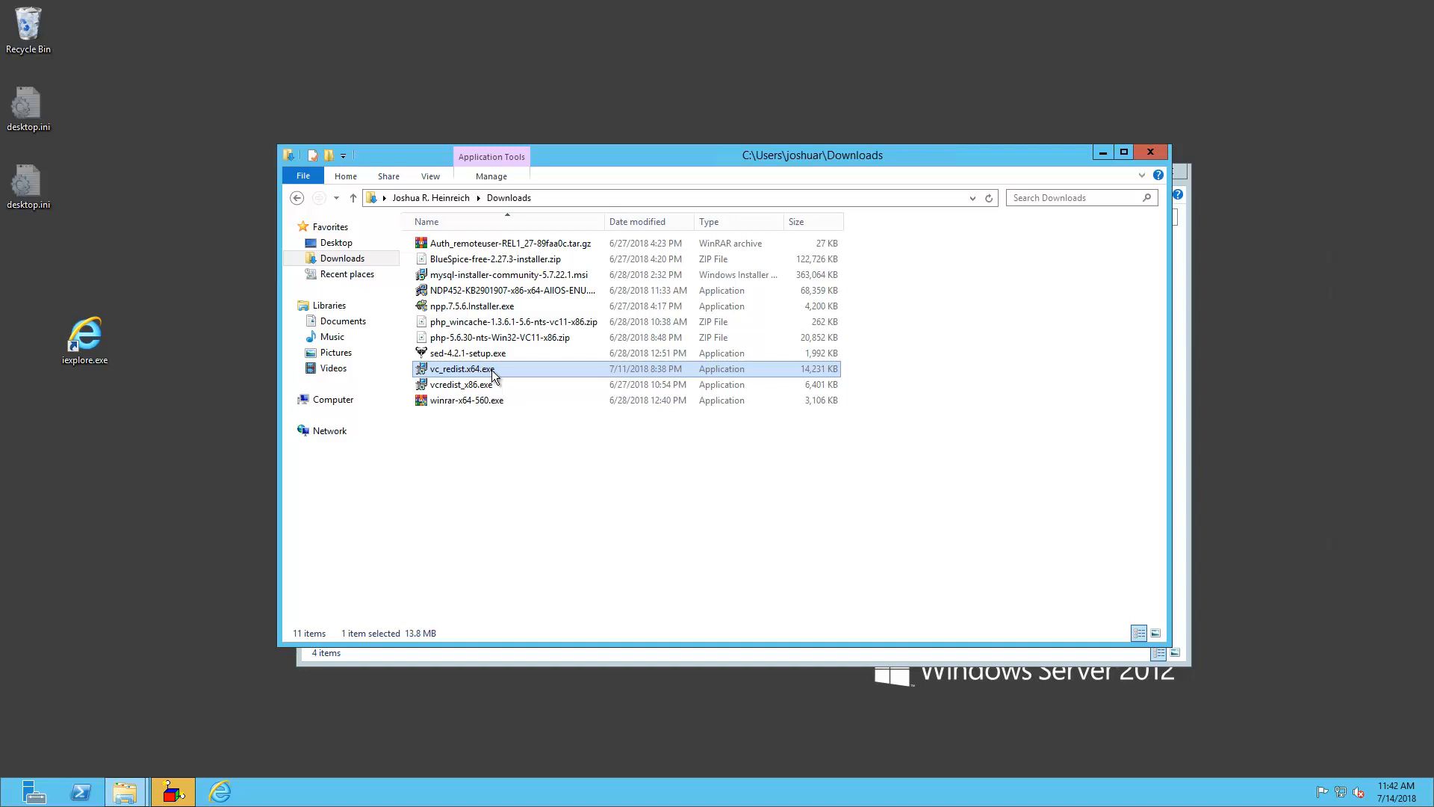
double_click(493, 372)
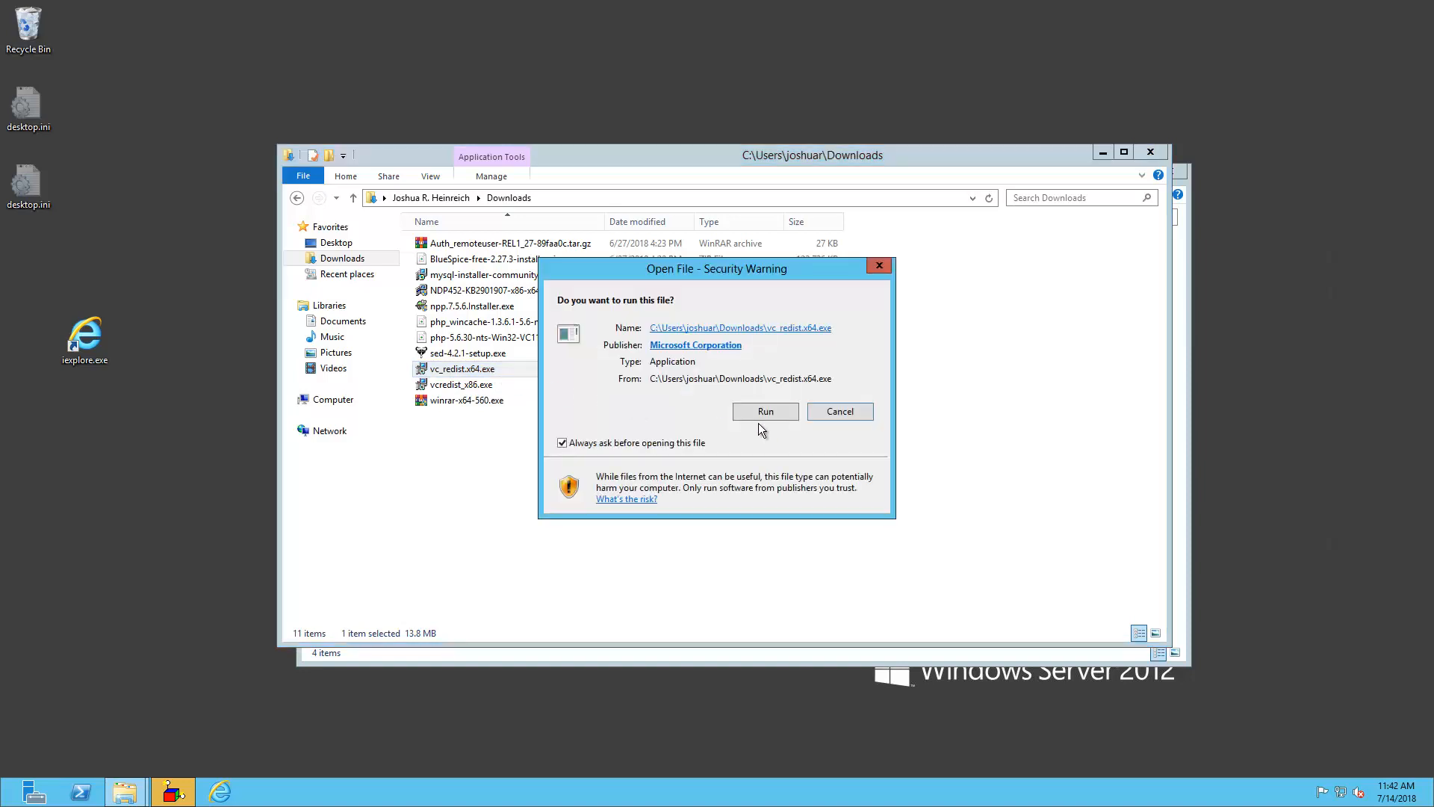
click(763, 414)
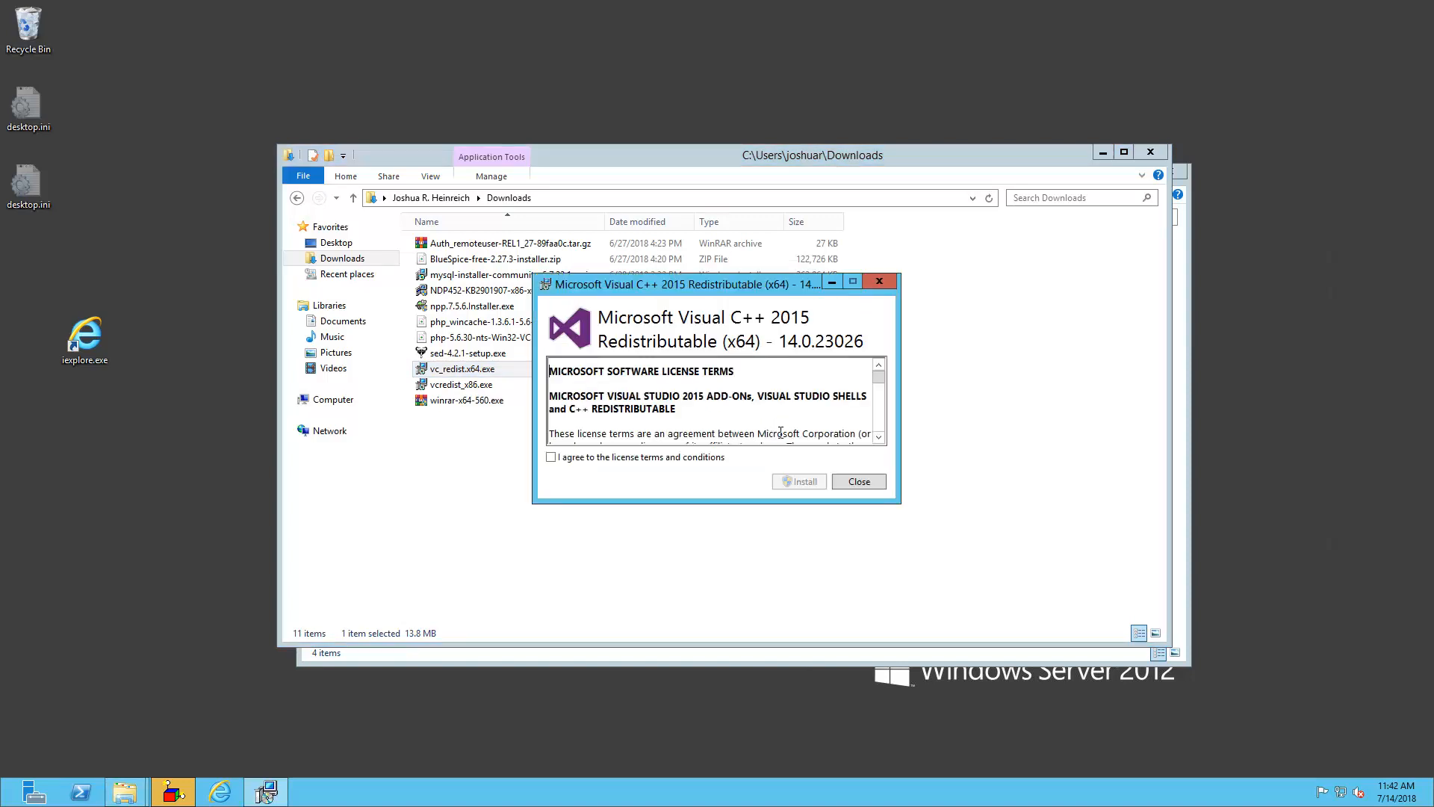
click(672, 458)
click(818, 484)
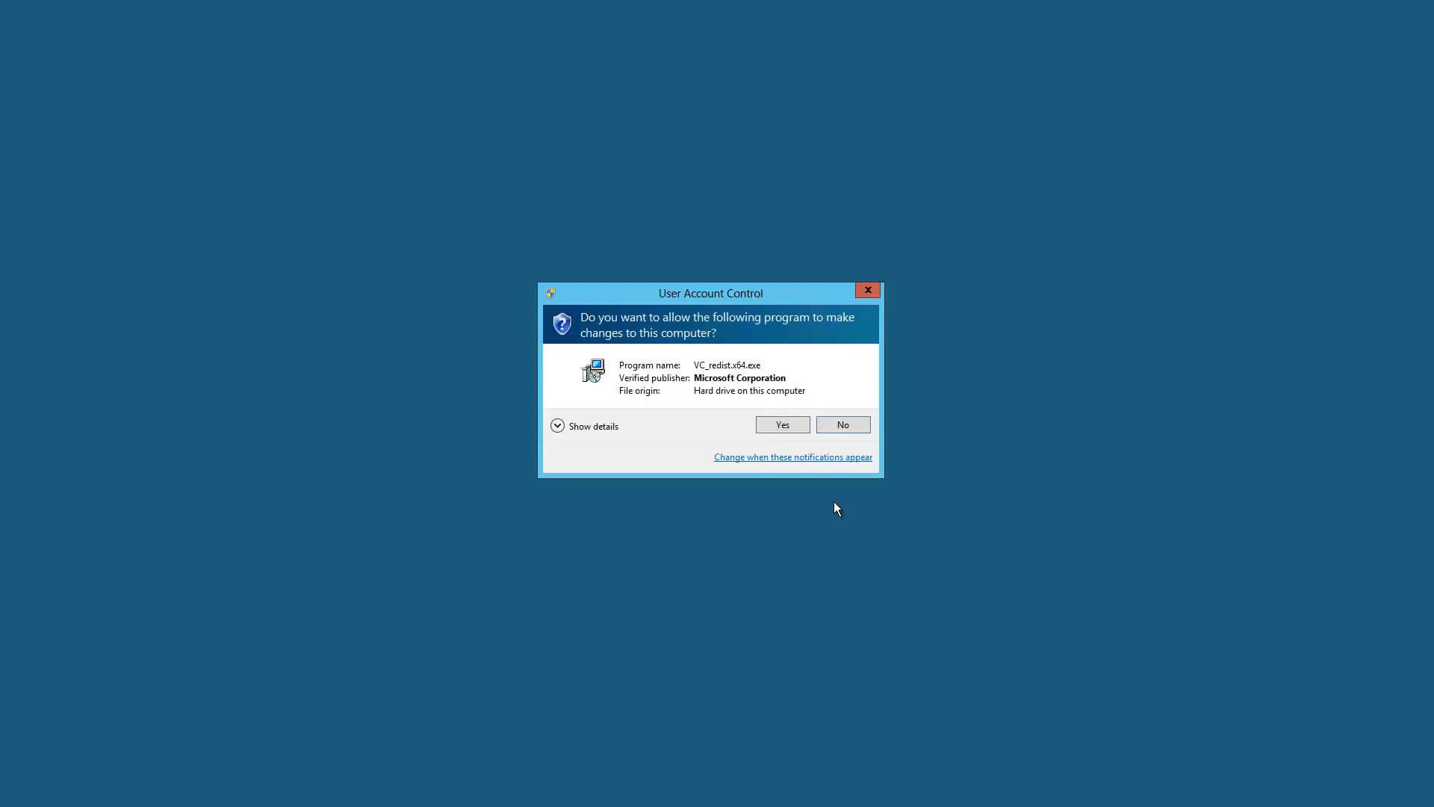
click(771, 428)
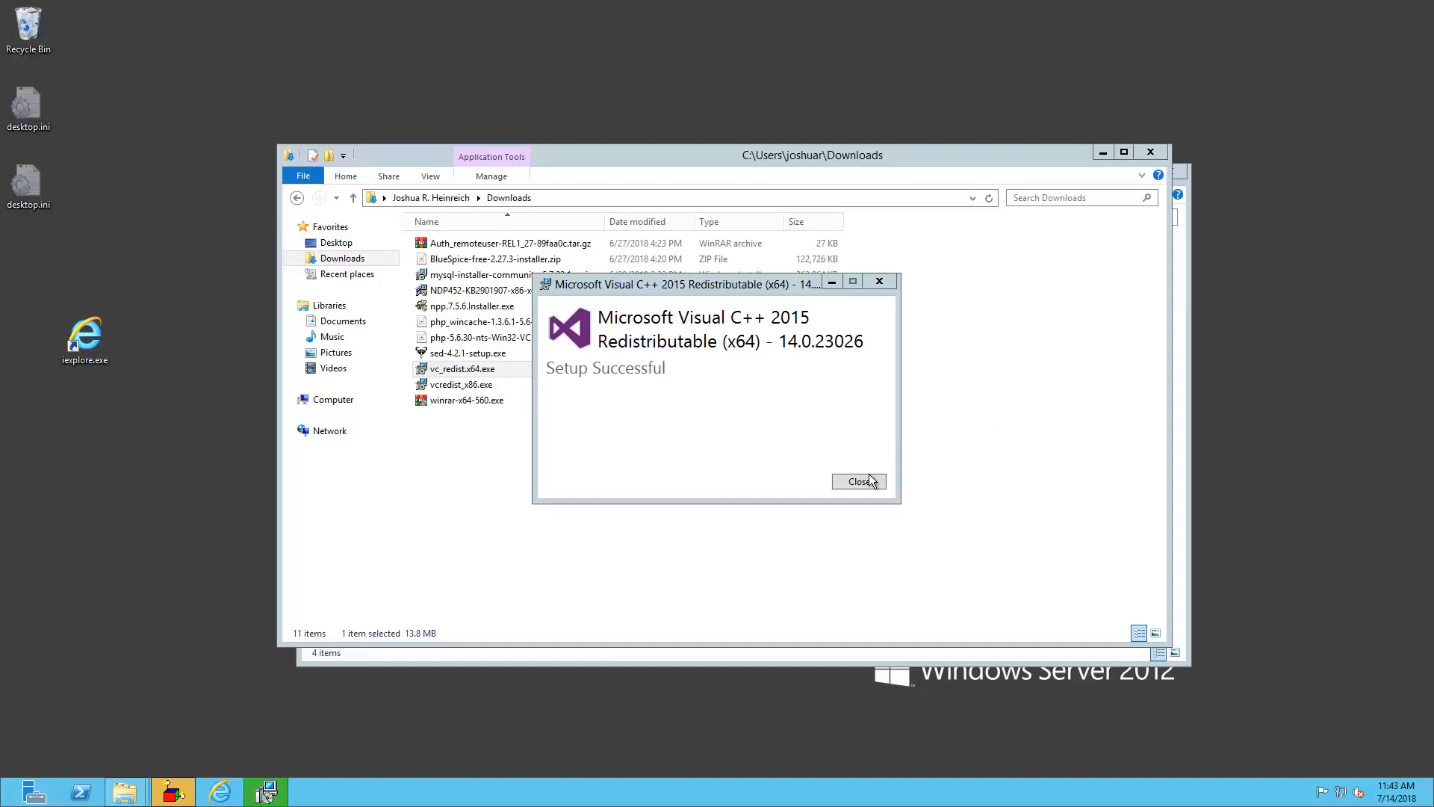
click(862, 480)
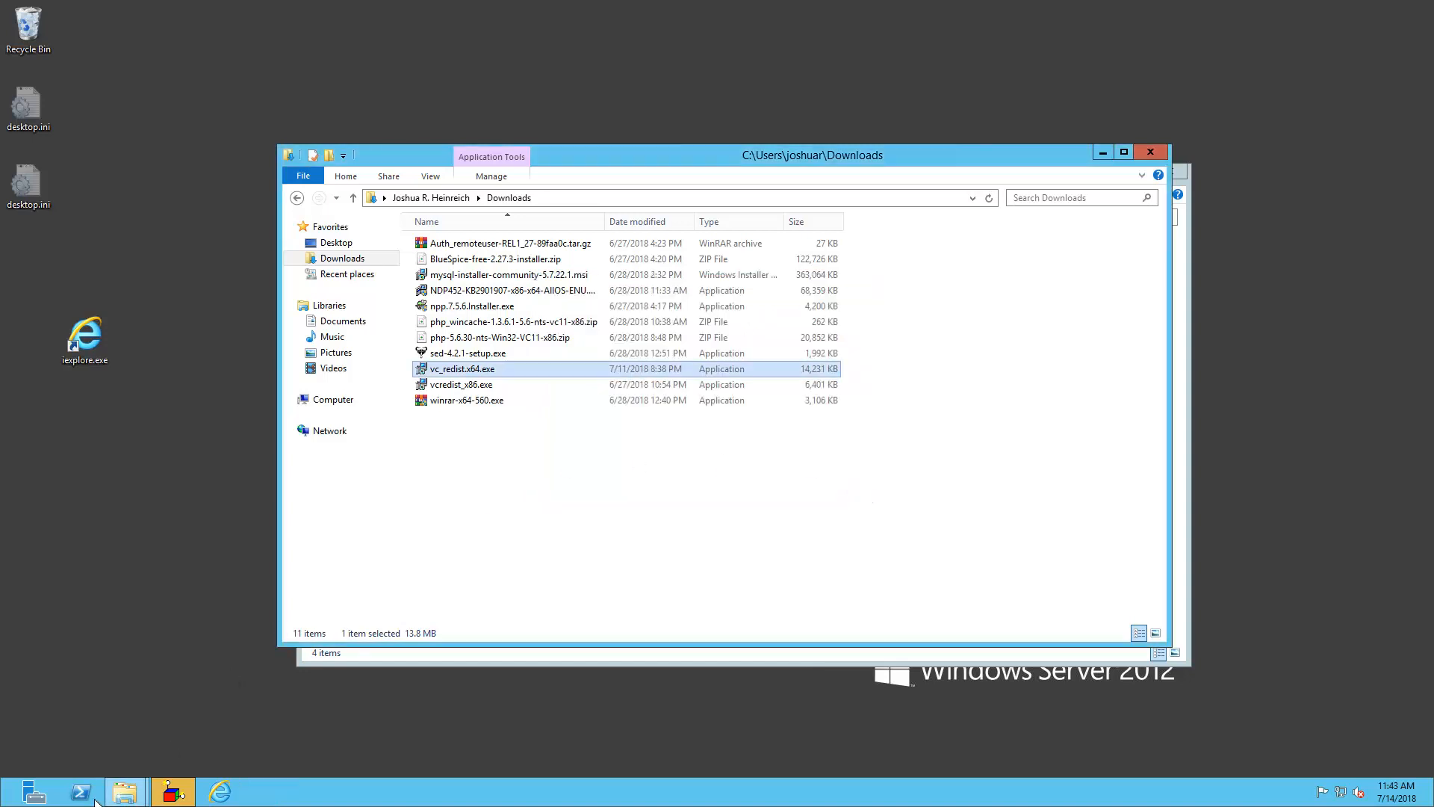
click(36, 790)
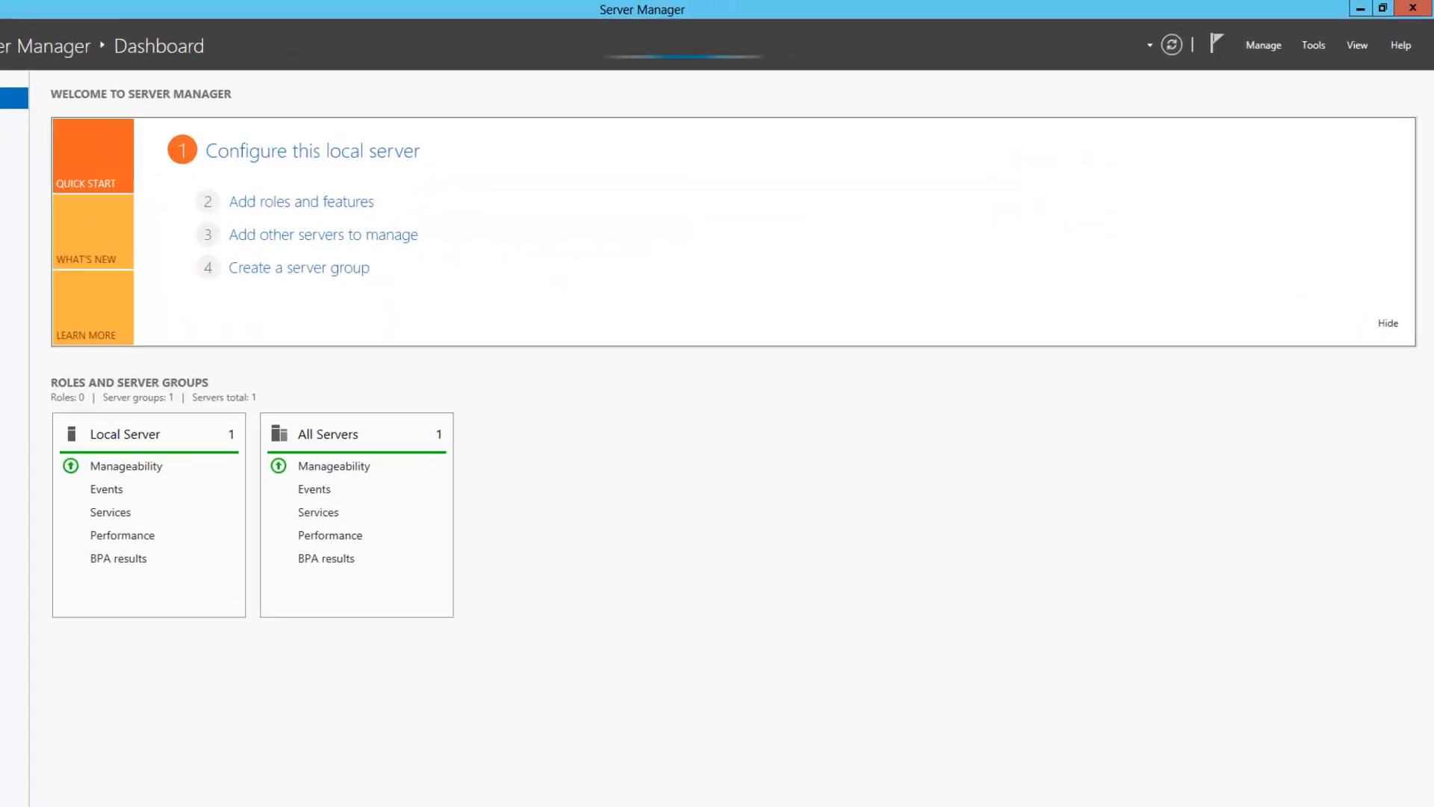
Start the Add Roles and Features Wizard and advance to the Server Roles page
click(1274, 46)
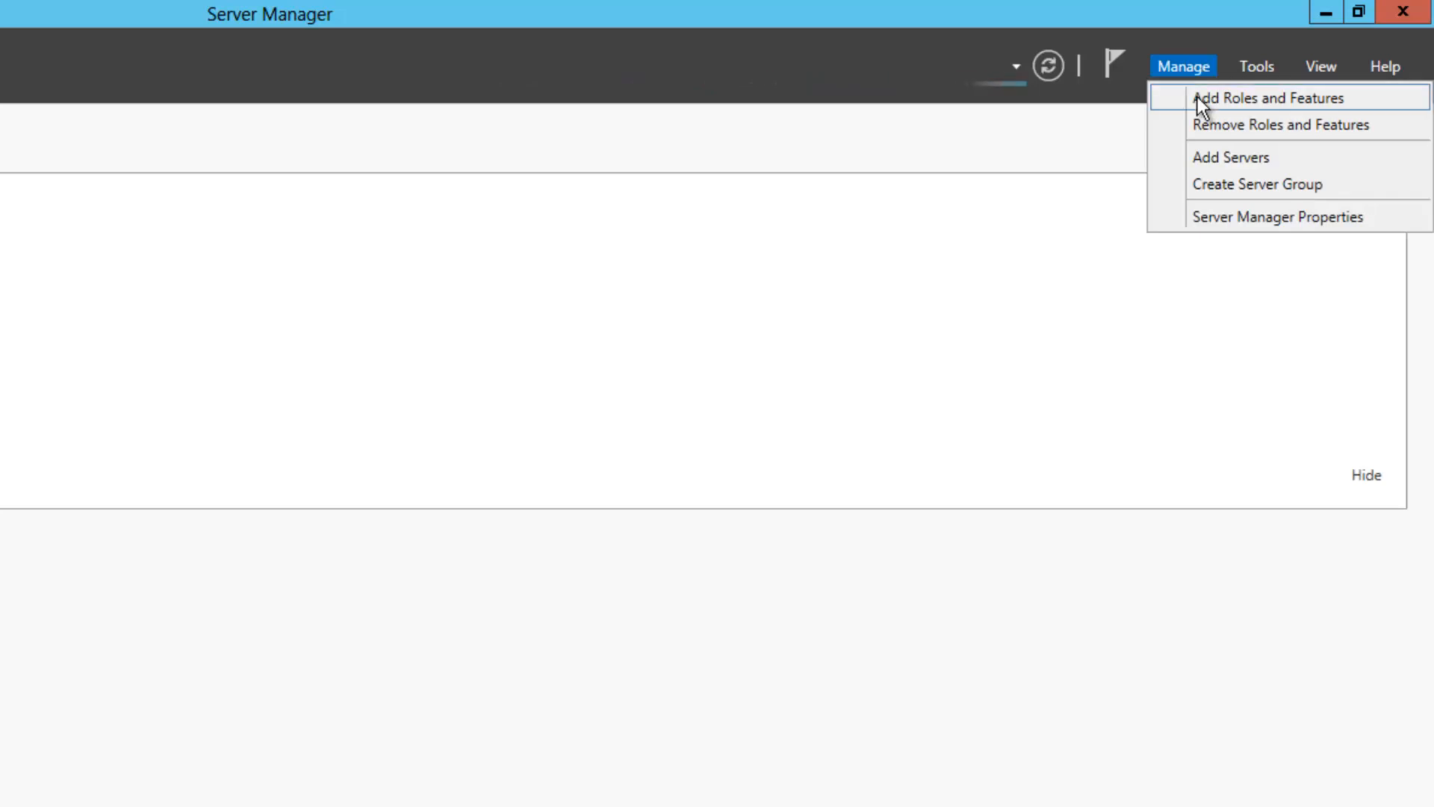
click(1198, 97)
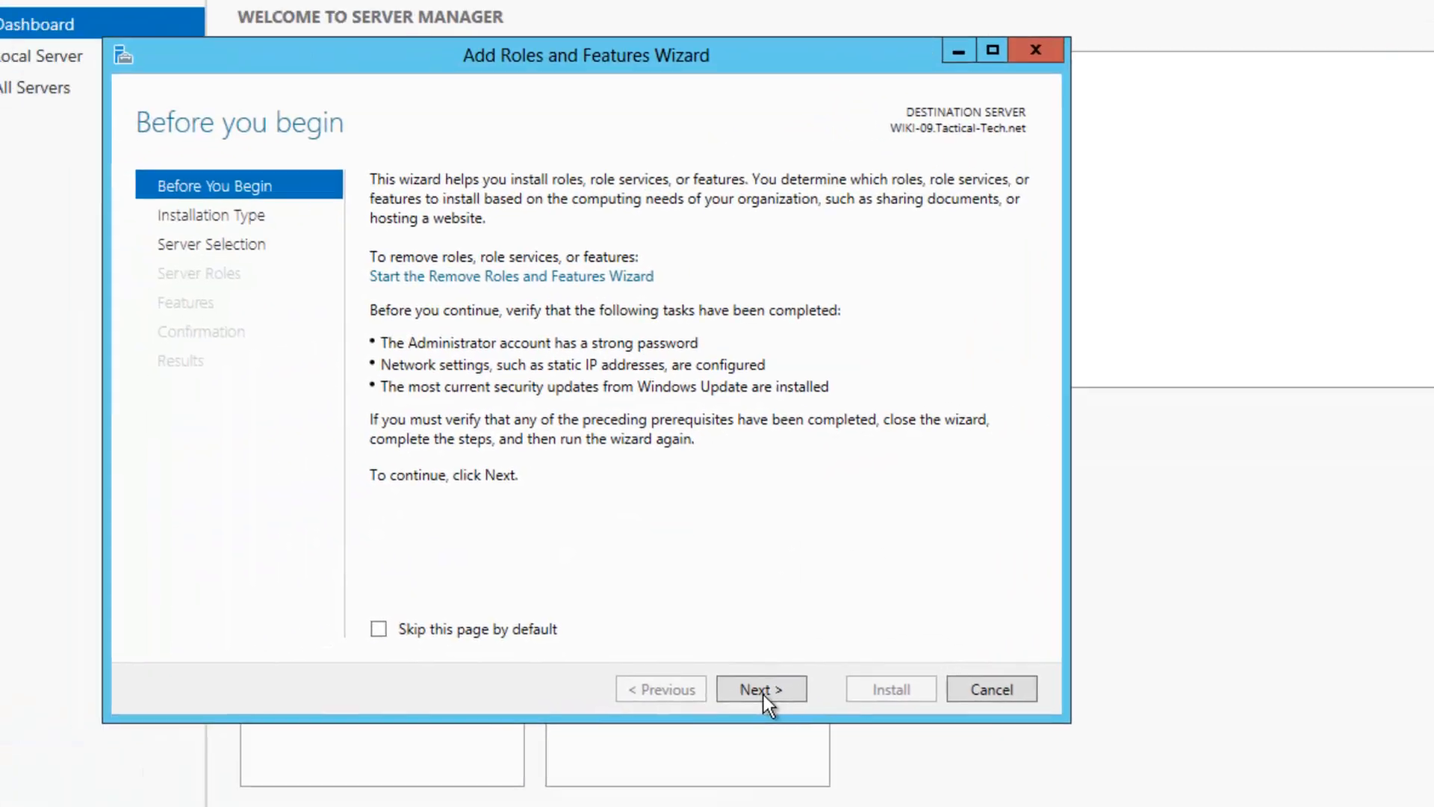
click(763, 695)
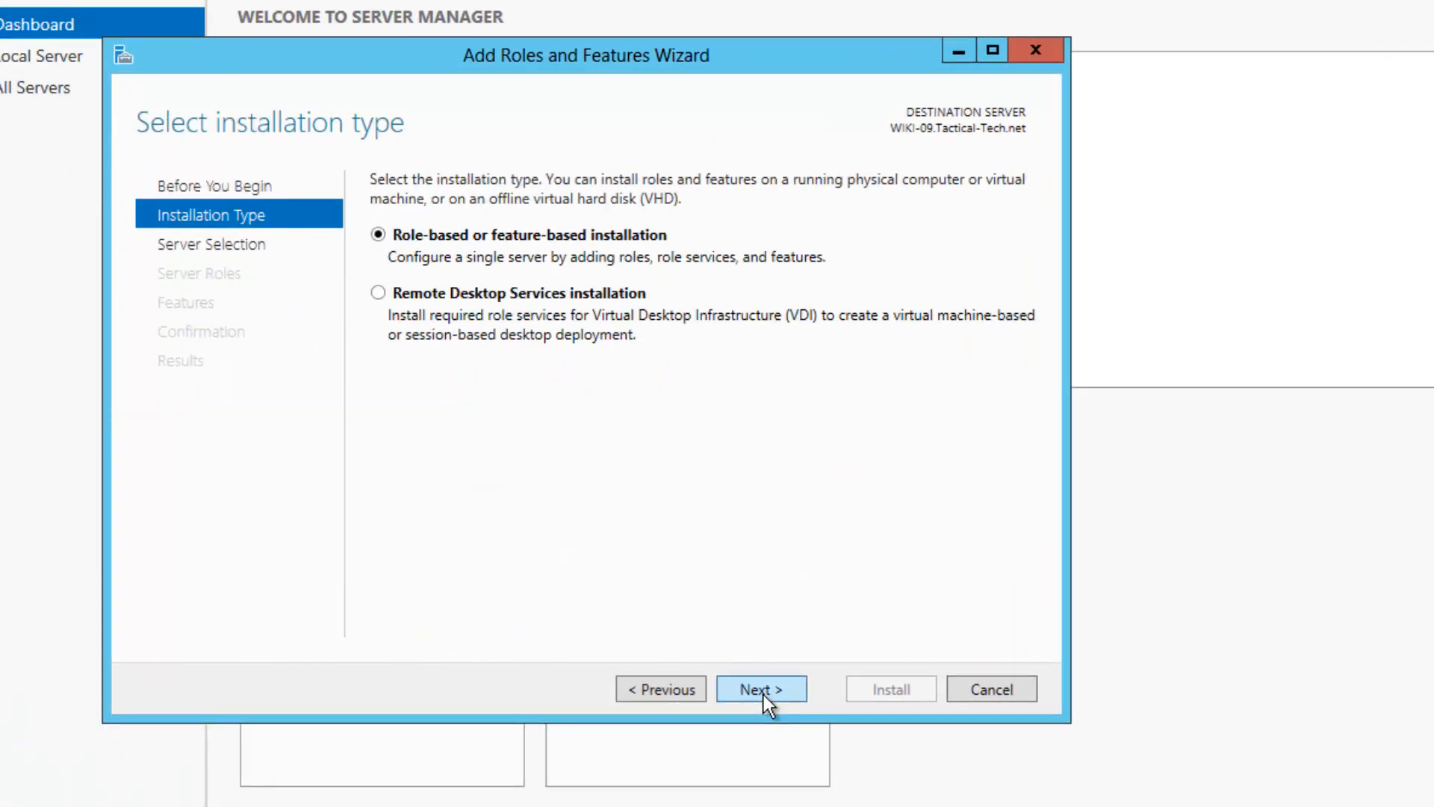
click(762, 691)
click(756, 687)
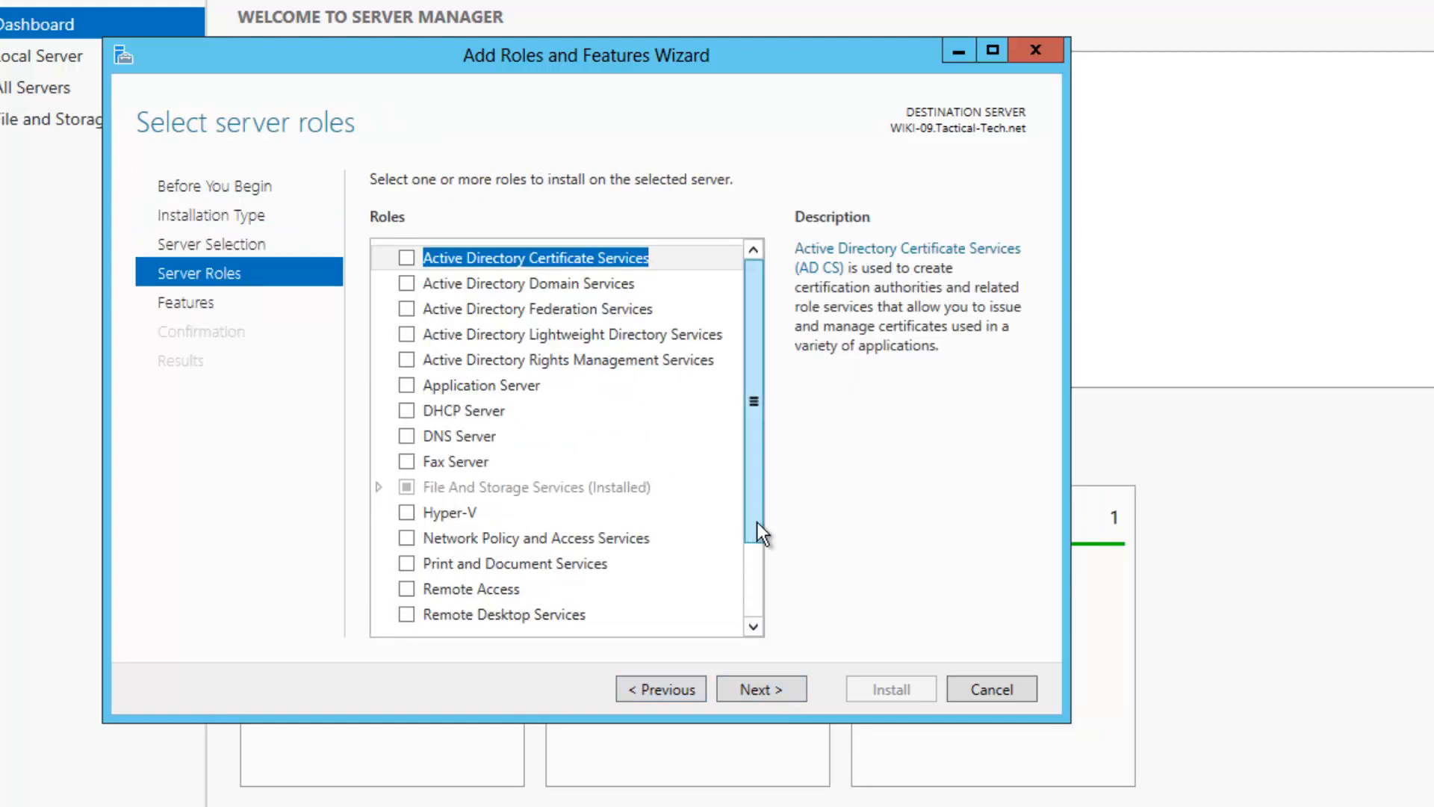
Select Web Server (IIS) with its management tools and continue to Role Services
drag(756, 522, 750, 614)
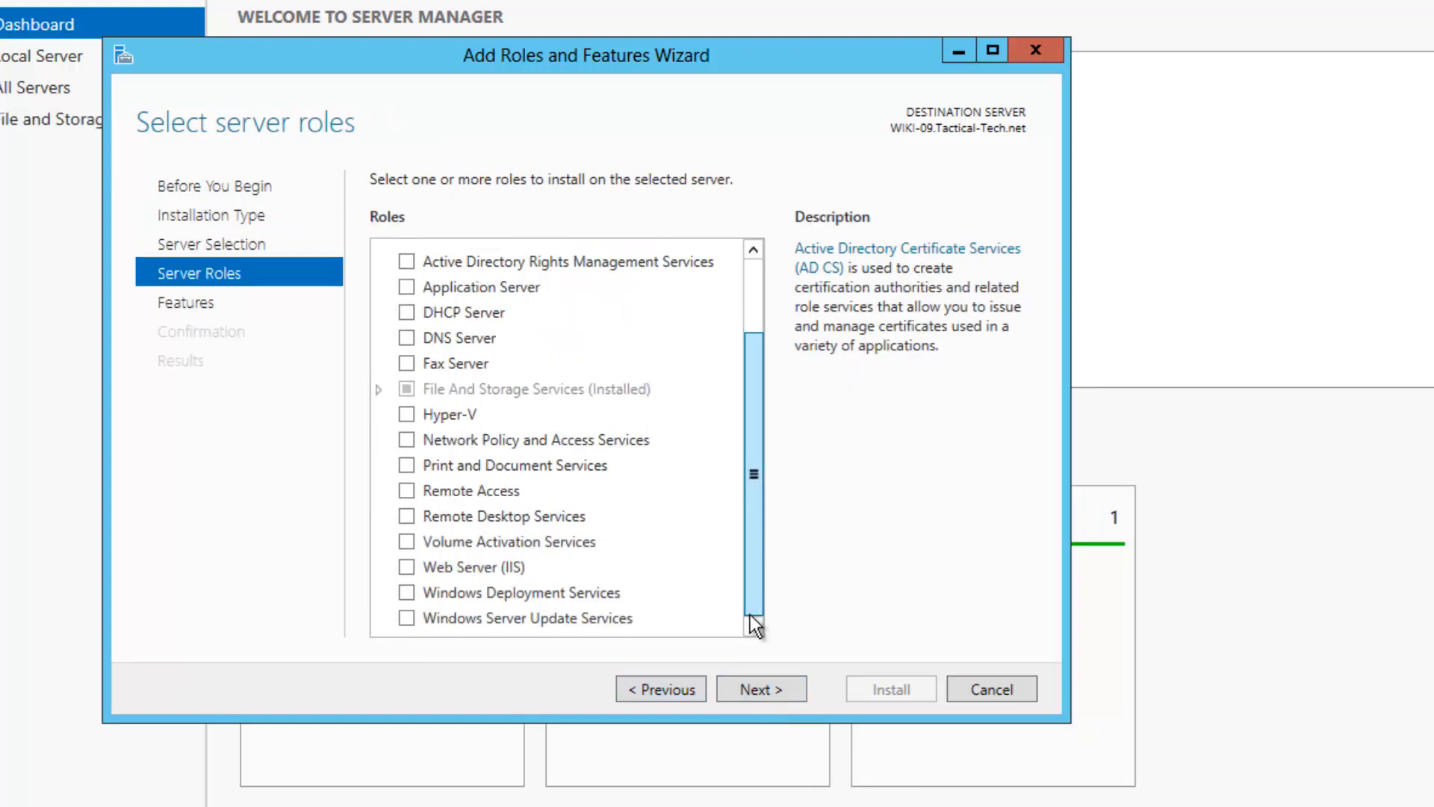
click(405, 567)
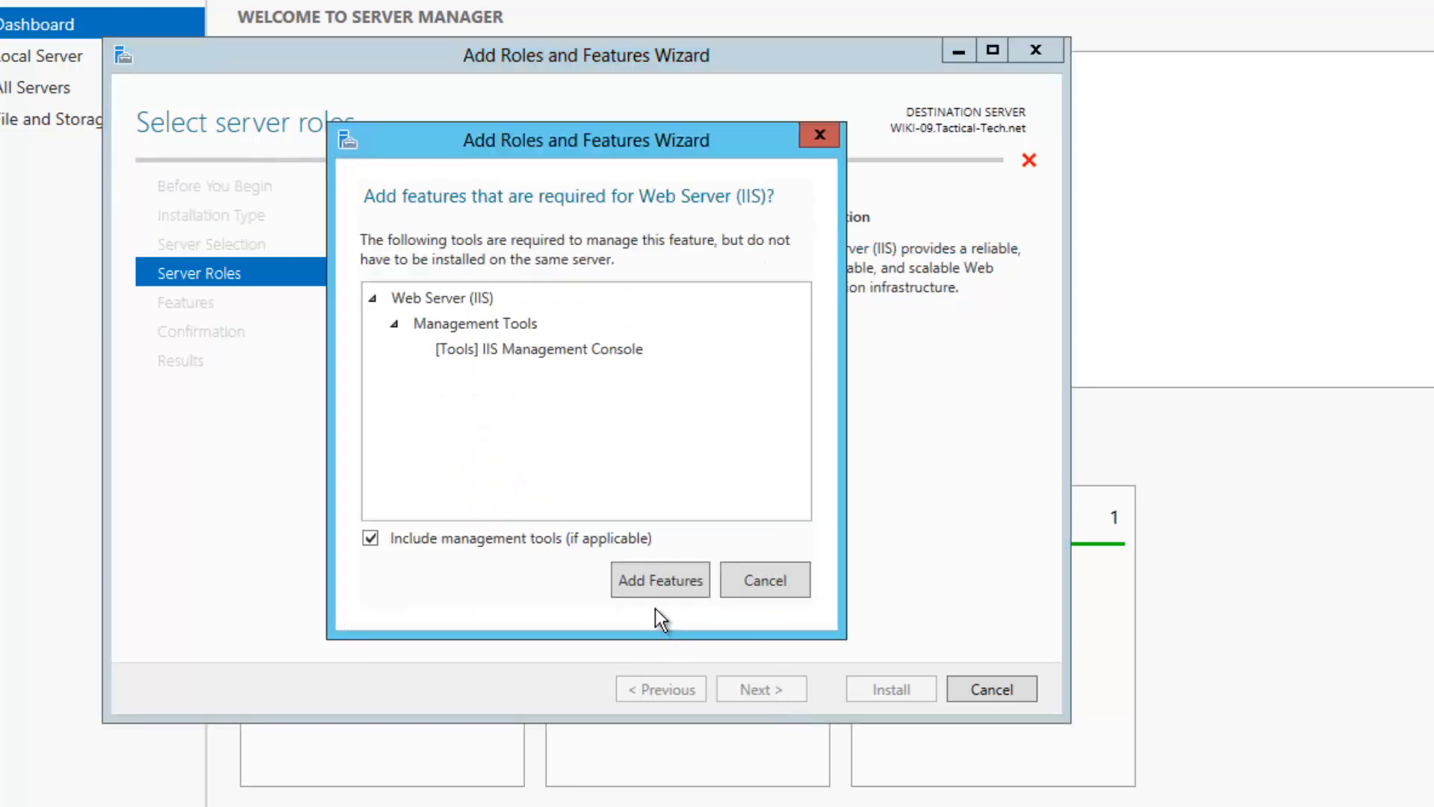
click(666, 585)
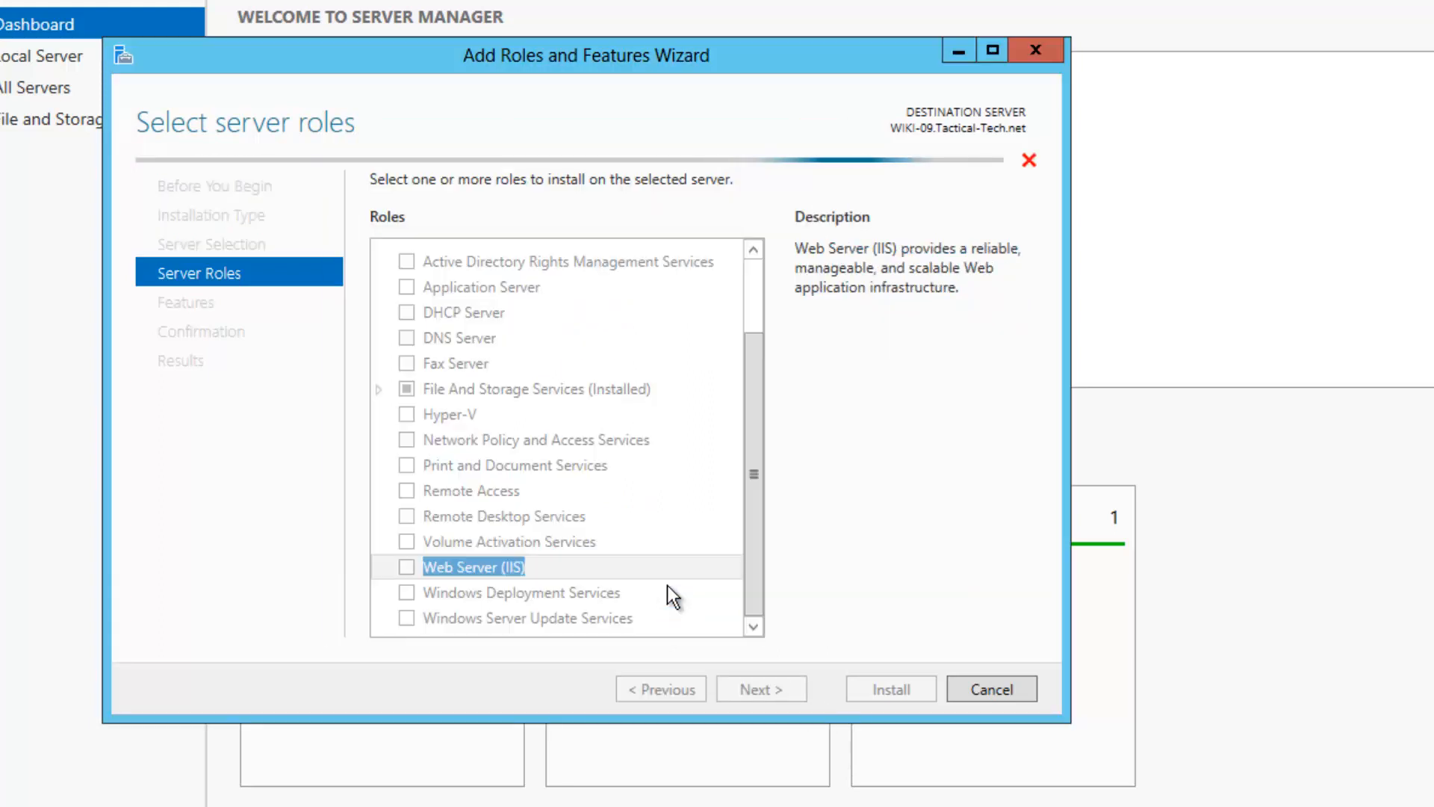
click(755, 697)
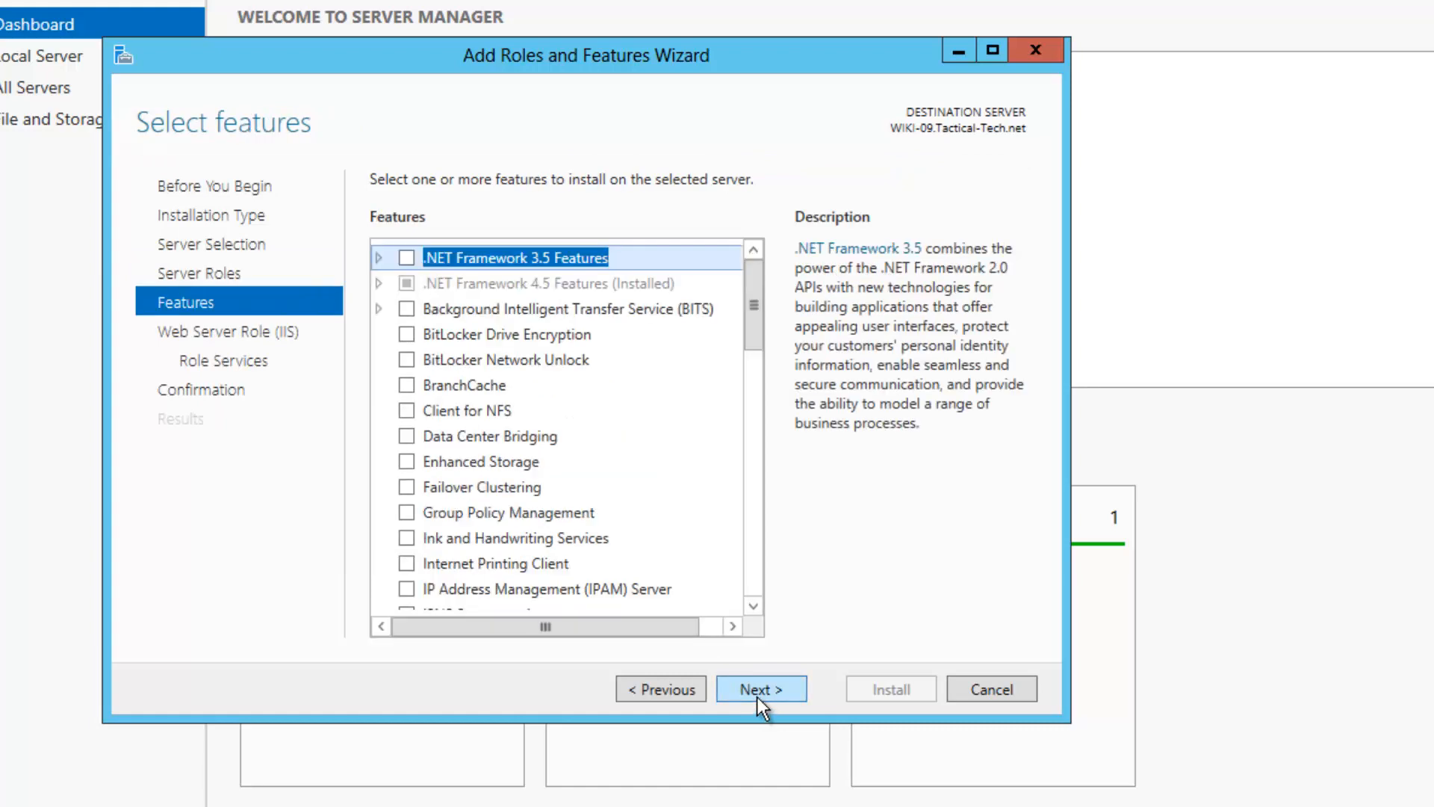
click(758, 697)
click(758, 697)
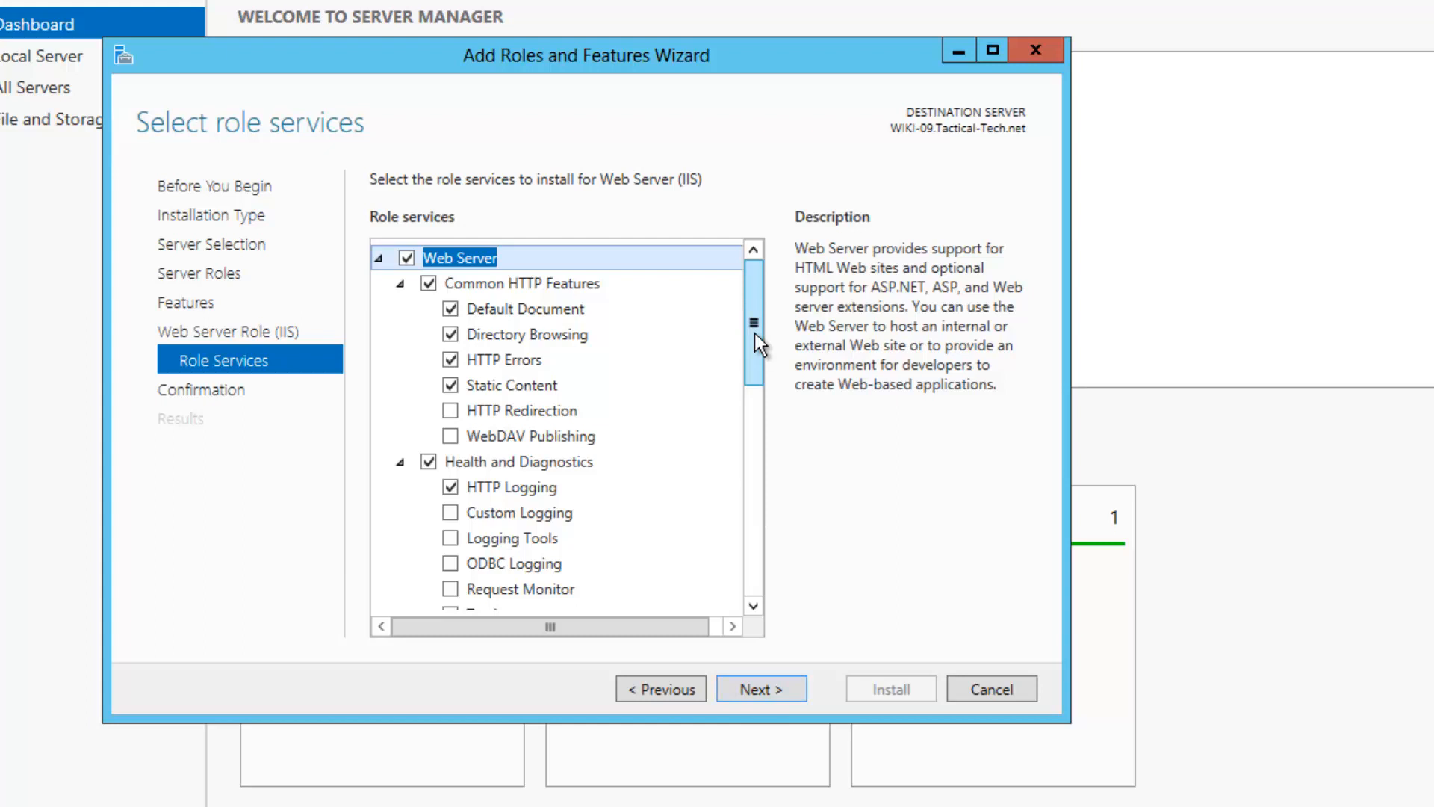
Tick HTTP Redirection, CGI and Windows Authentication under Role Services, then install the IIS role
drag(754, 333, 448, 411)
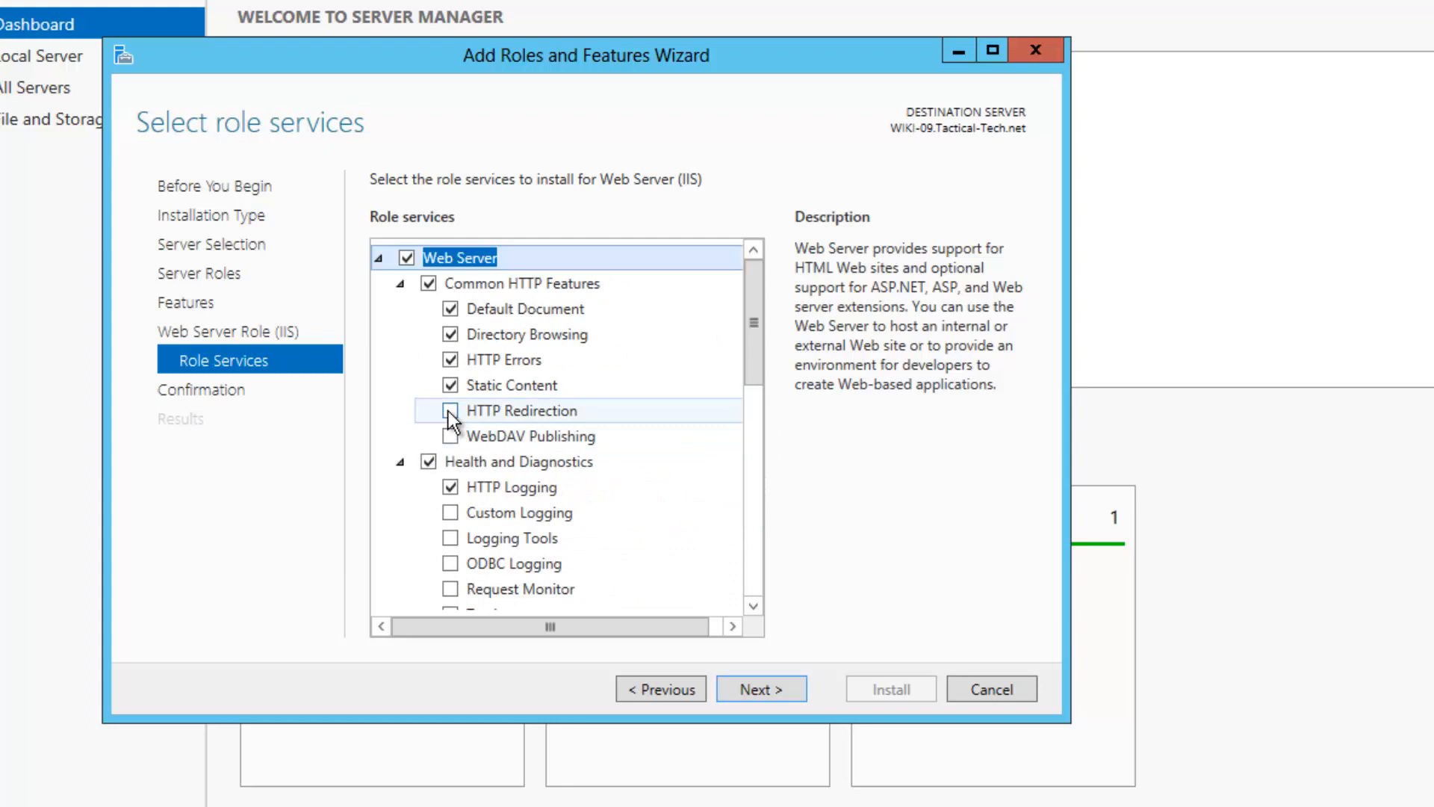
click(449, 410)
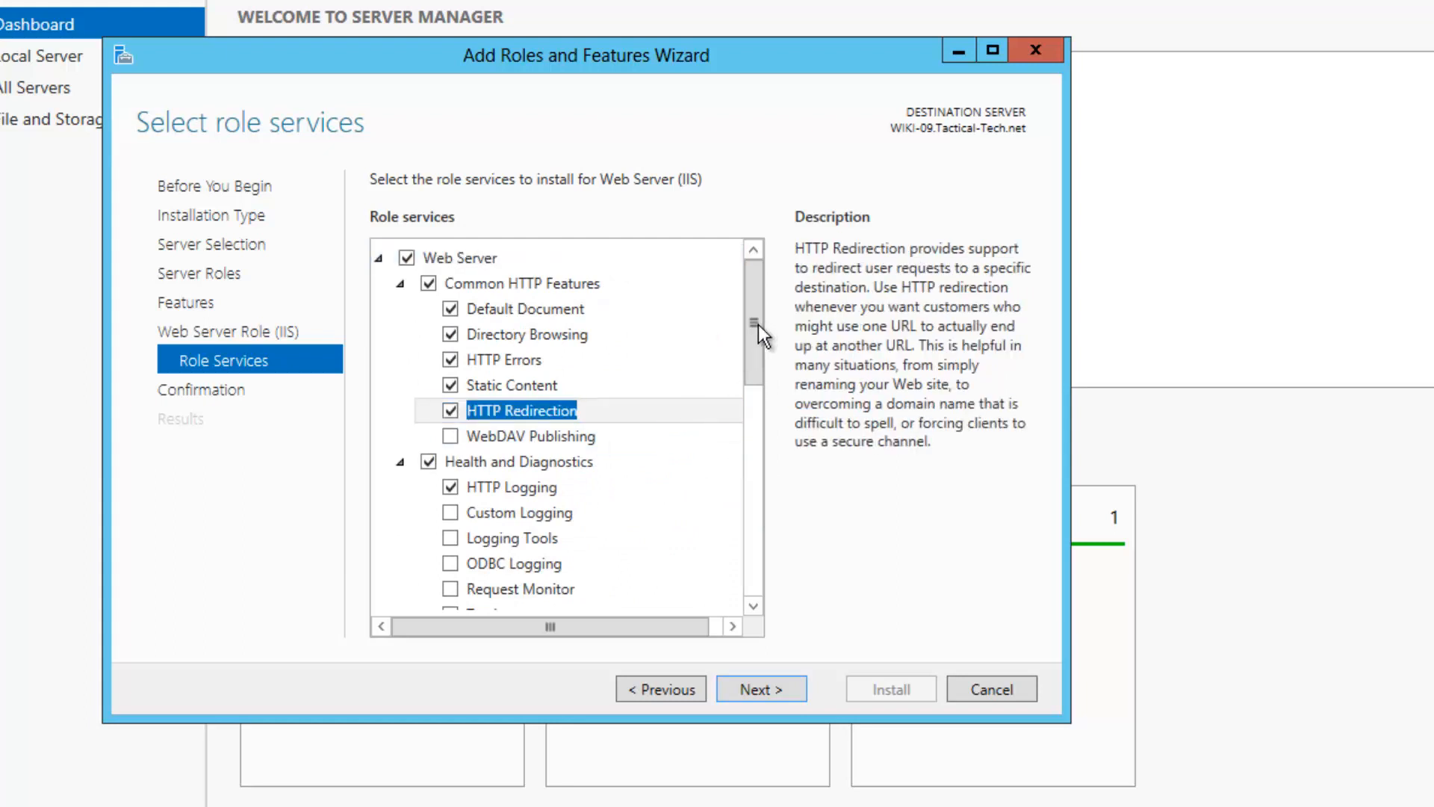
drag(759, 324, 747, 501)
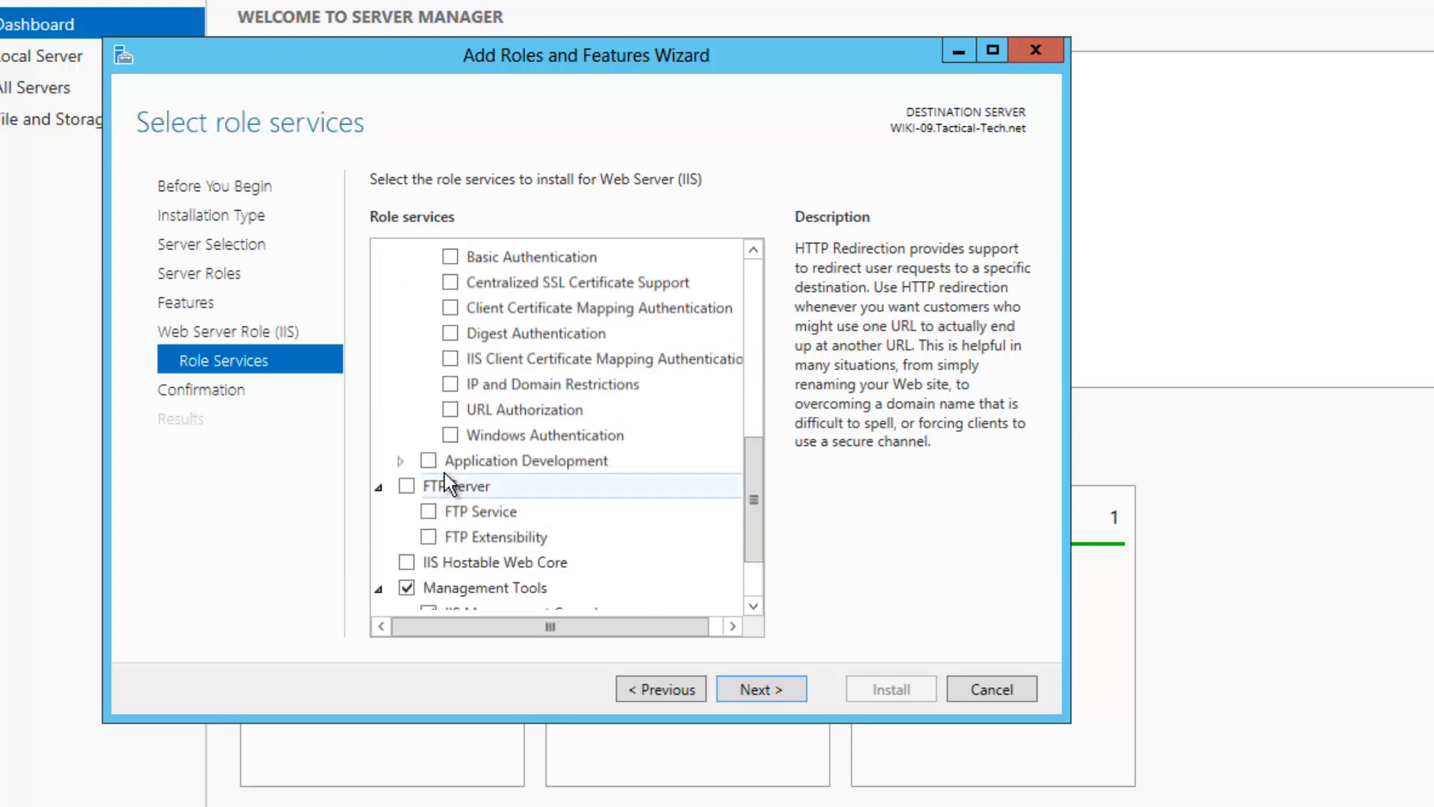
click(401, 463)
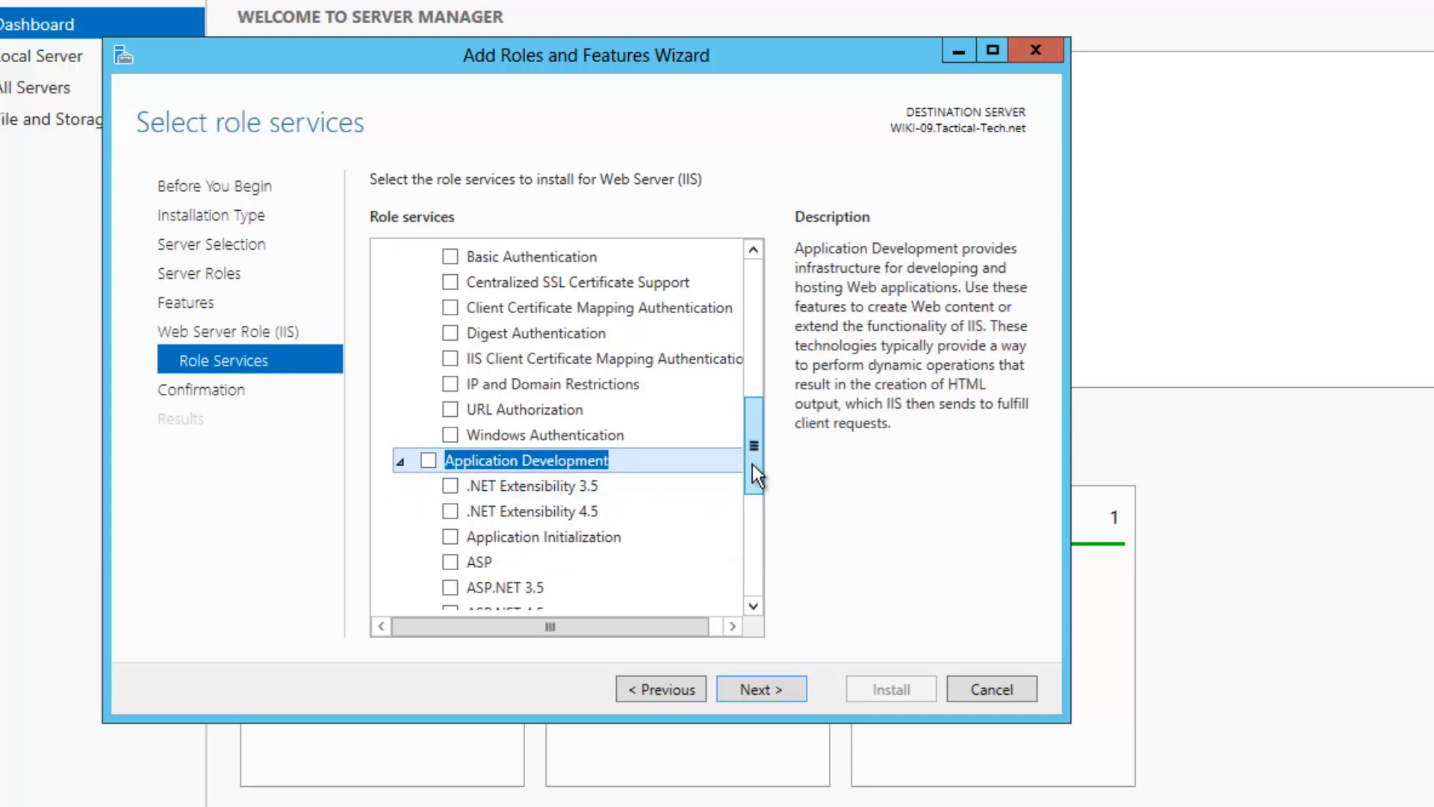
drag(752, 465, 751, 504)
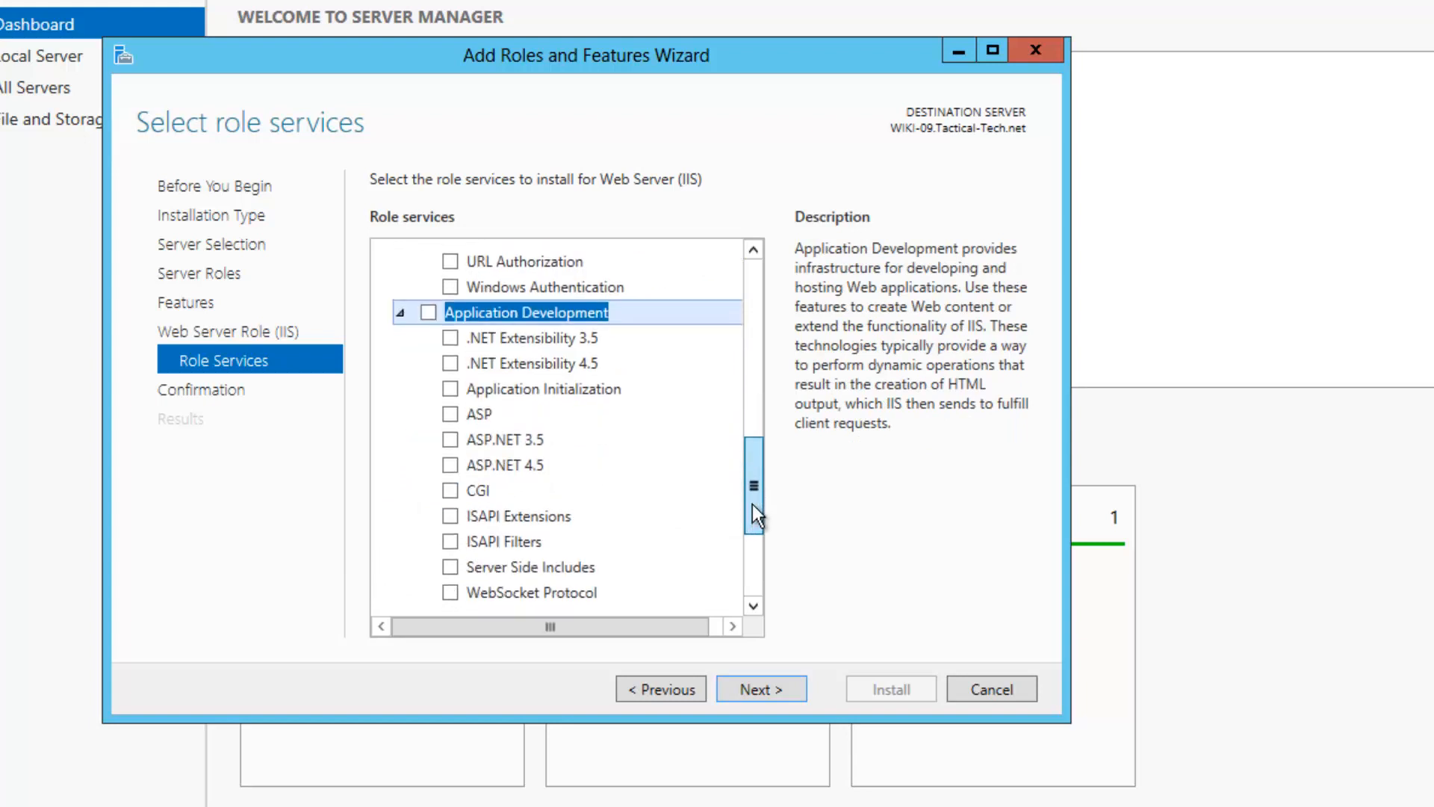
click(451, 491)
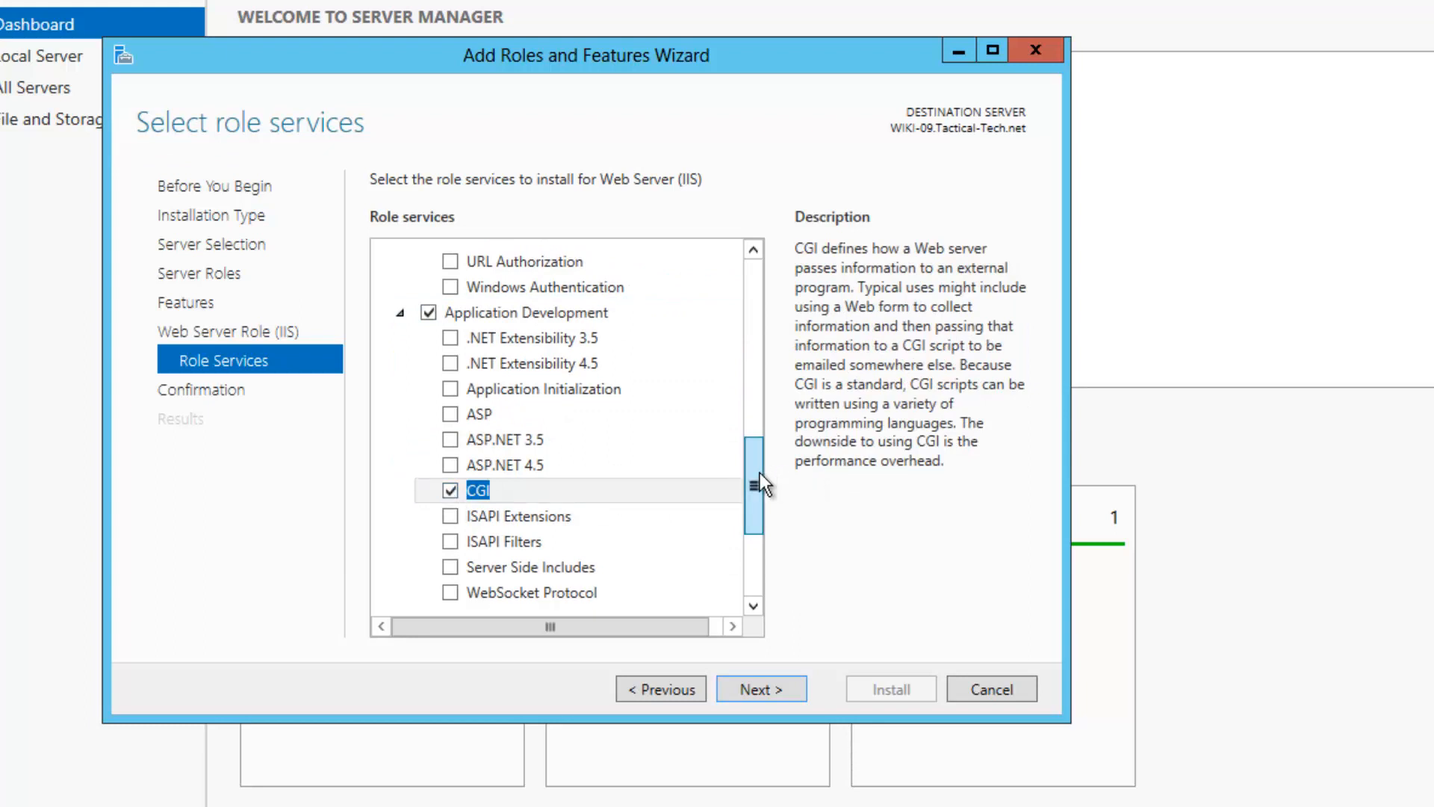
drag(760, 472, 761, 555)
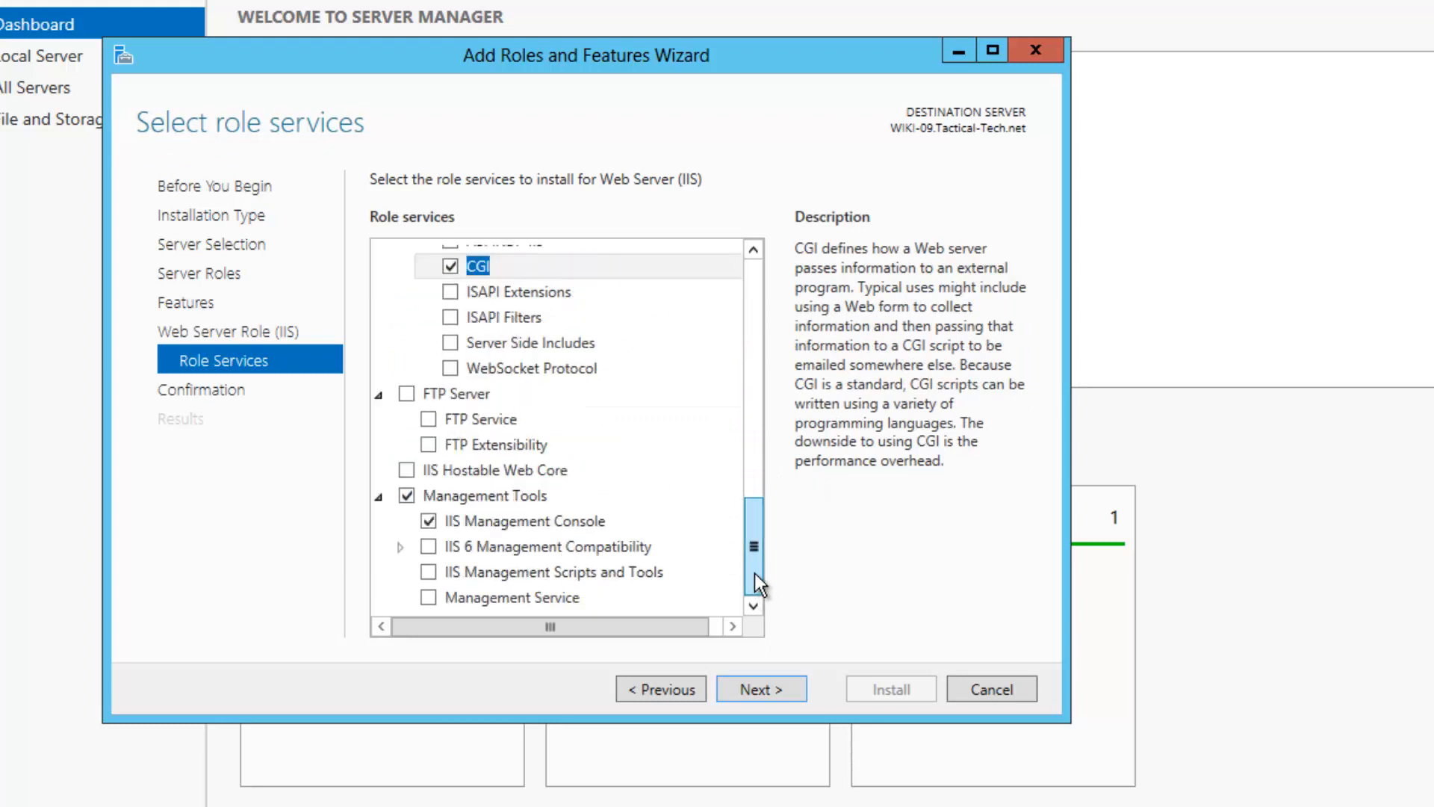
scroll(451, 566, up, 7)
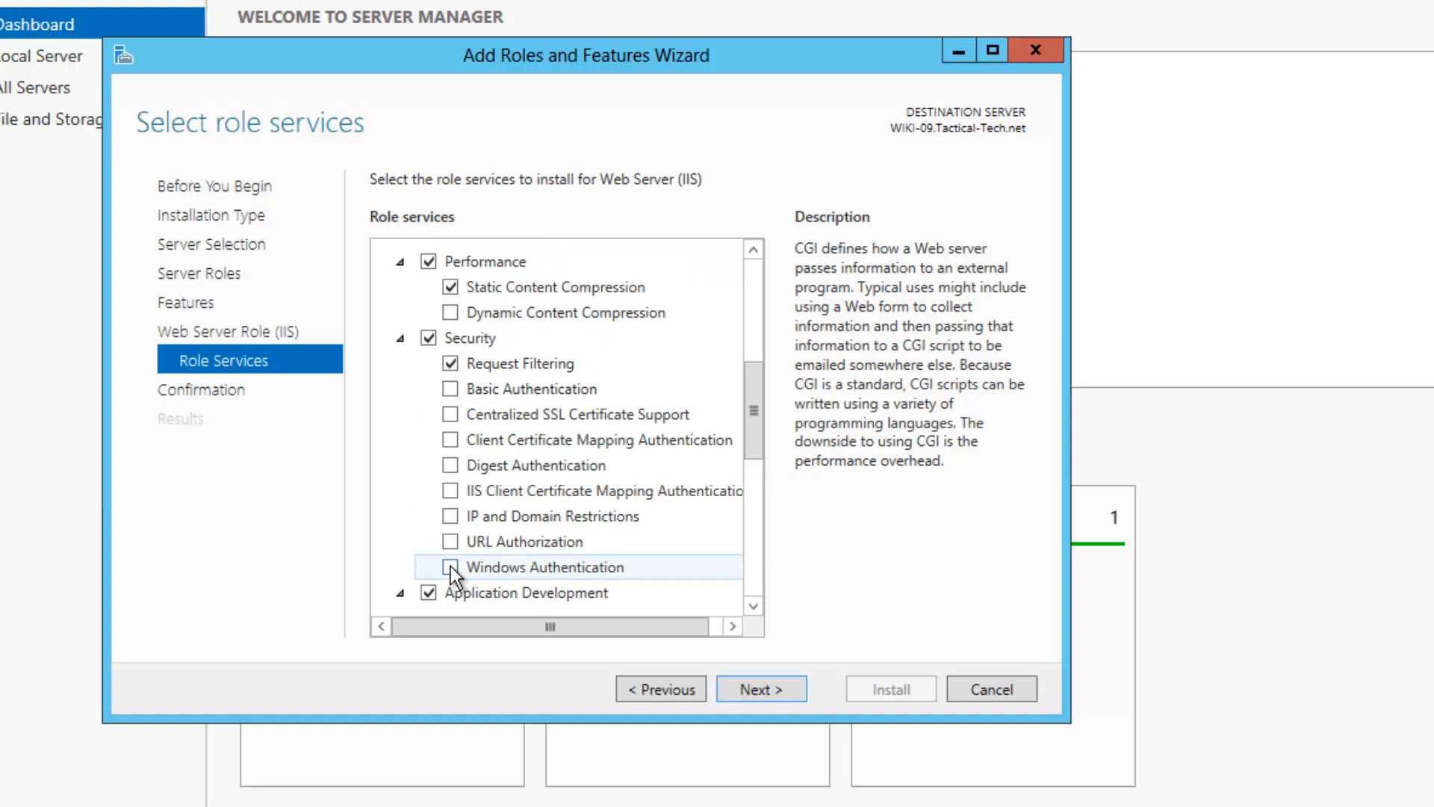
click(450, 566)
click(733, 684)
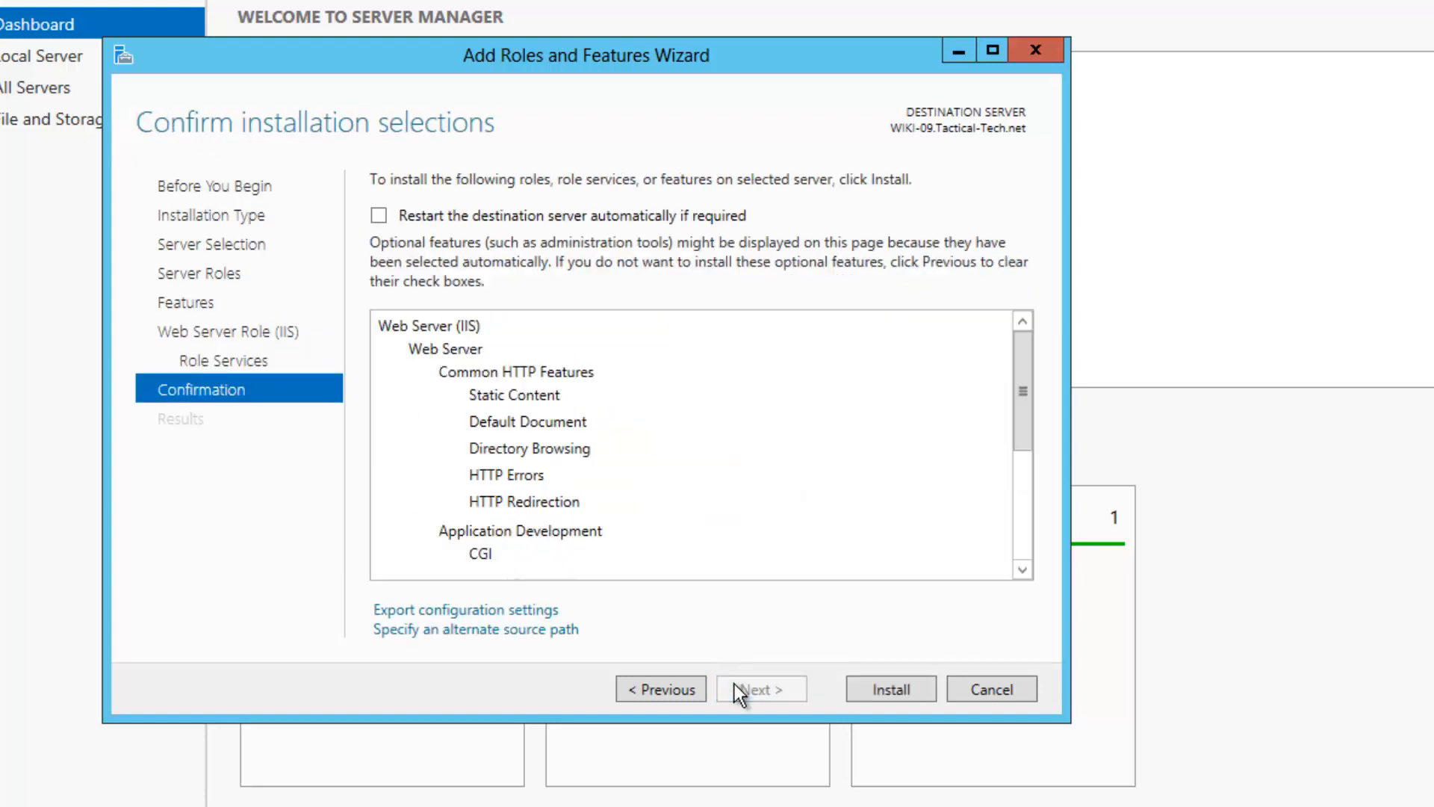
click(916, 699)
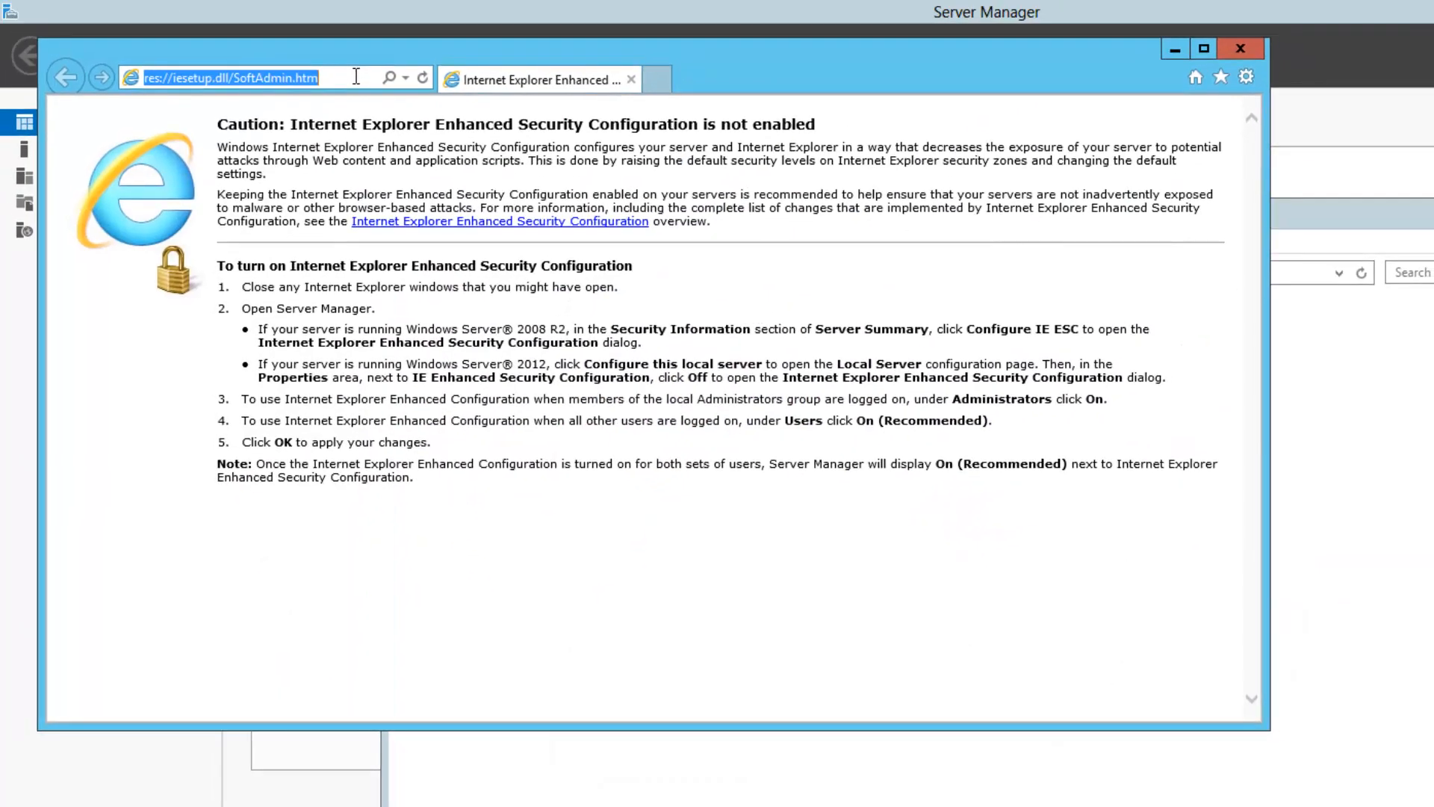
text(localhost)
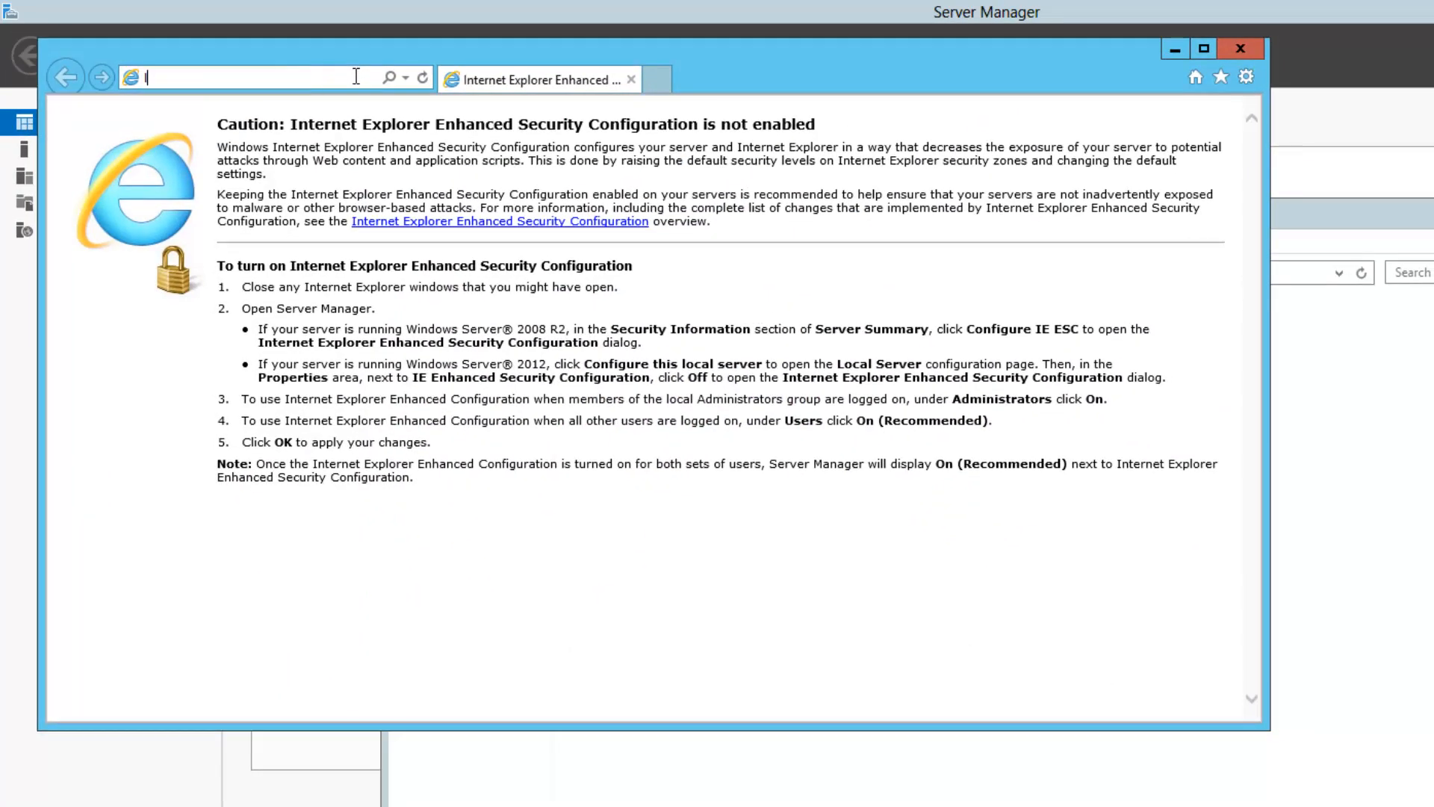
key(Return)
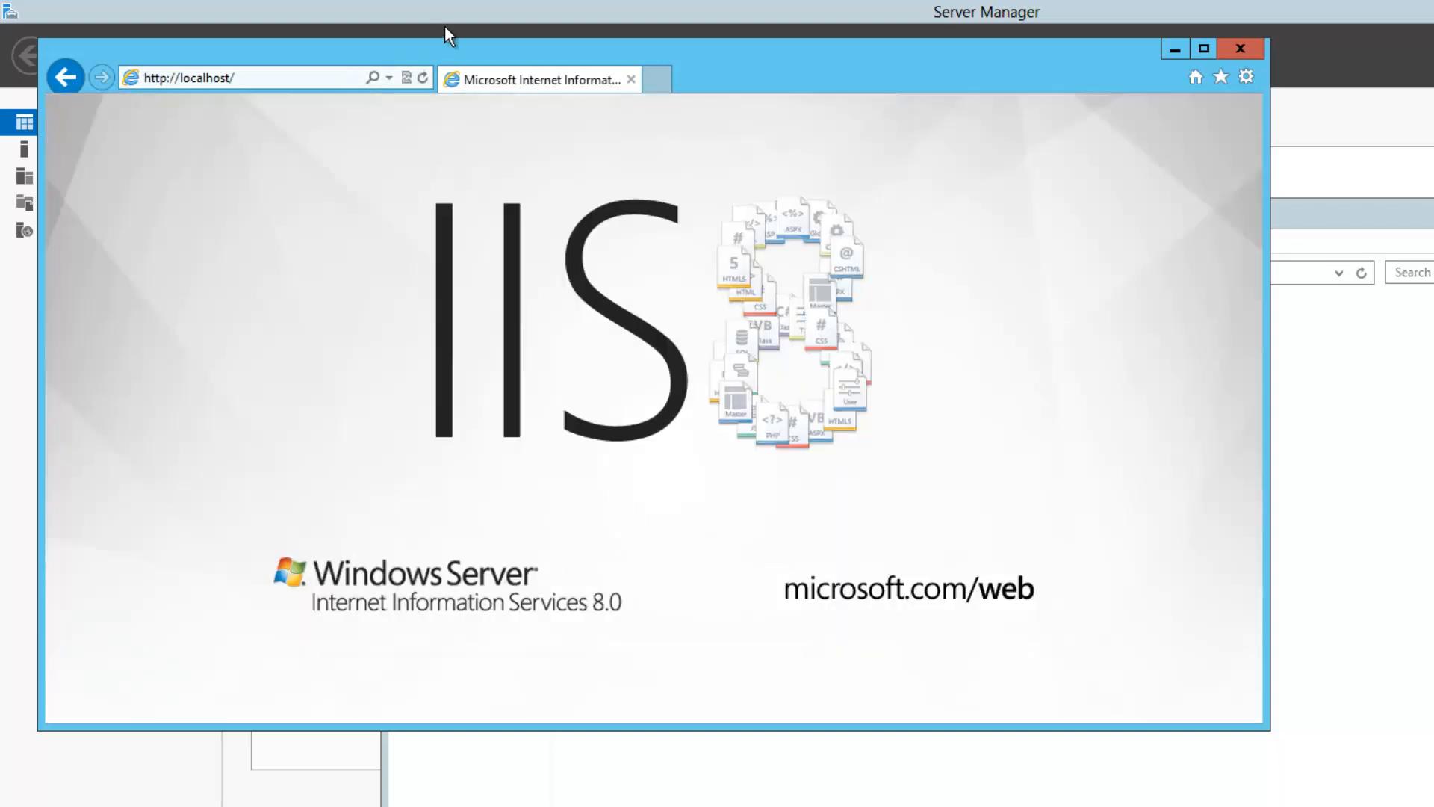
click(1246, 48)
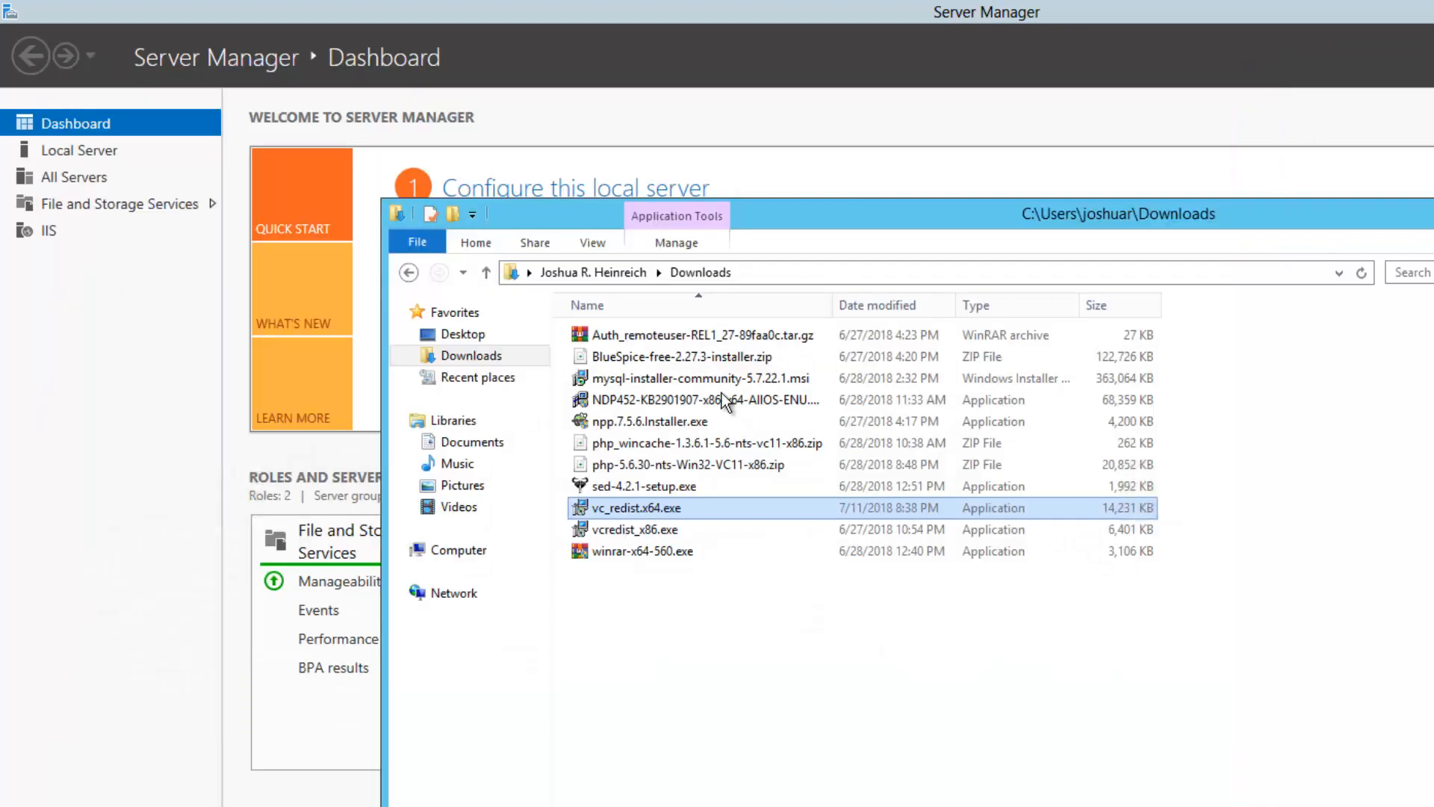
Extract php-5.6.30-nts-Win32-VC11-x86.zip with WinRAR to the Desktop
click(654, 467)
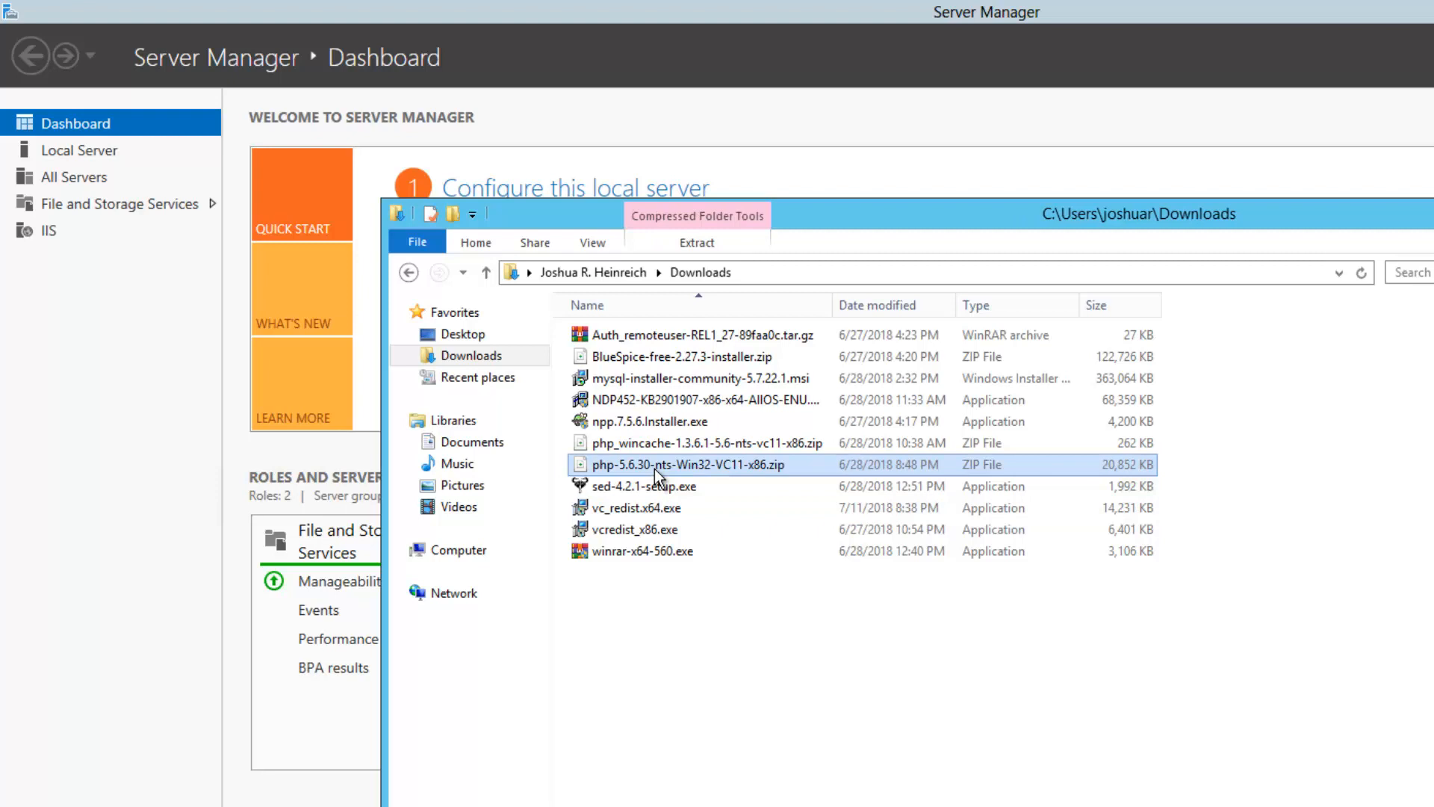
right_click(654, 468)
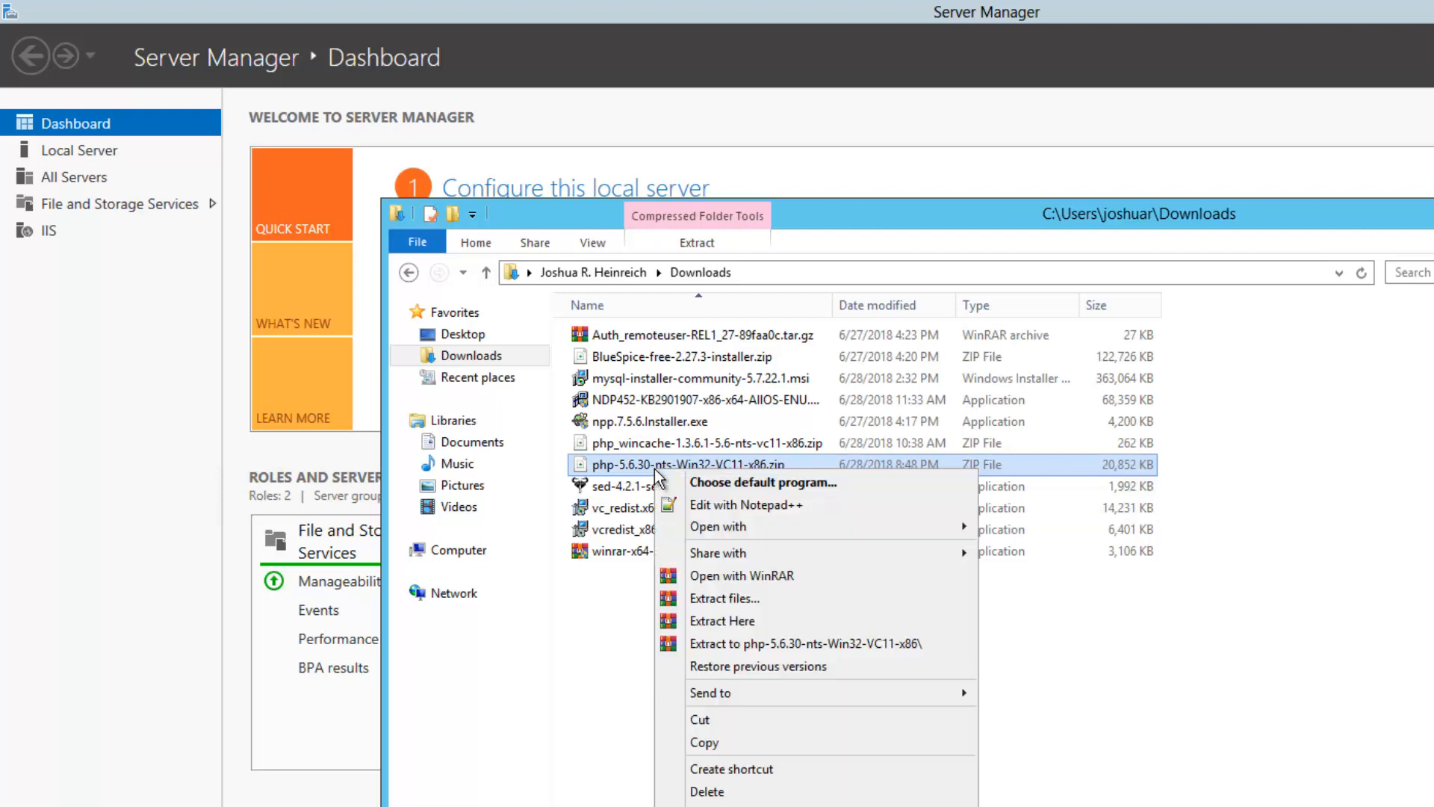
click(742, 575)
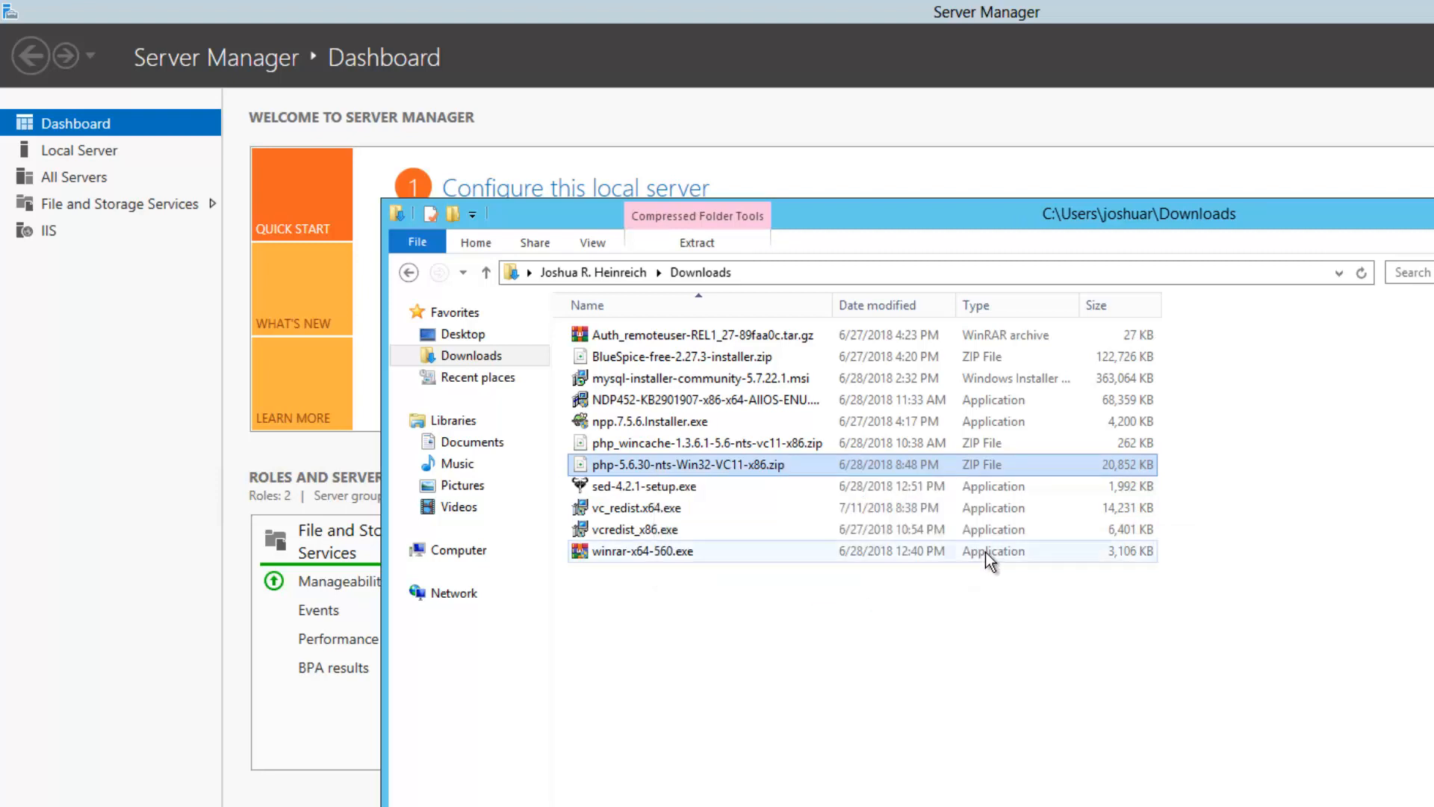
key(alt+e)
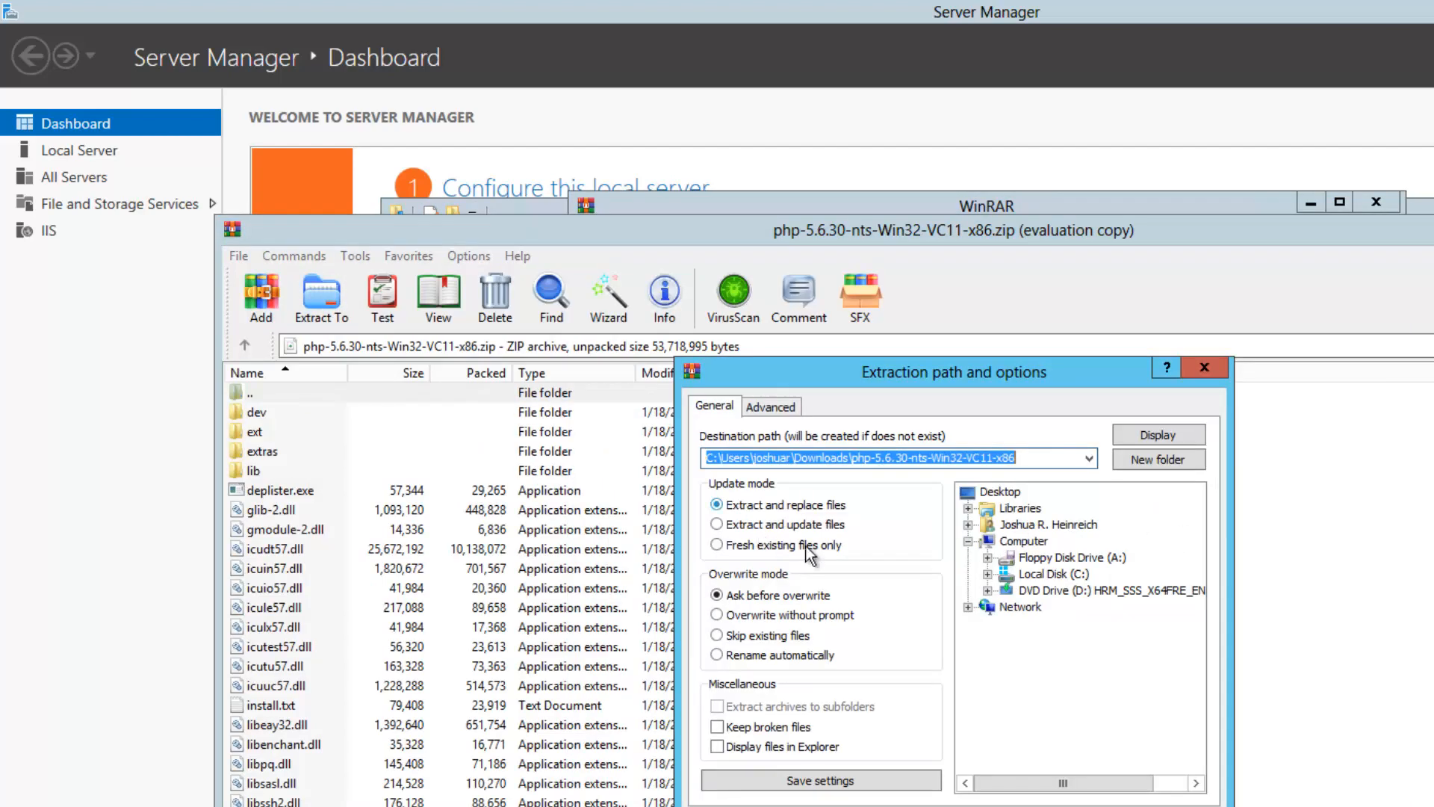
click(1001, 492)
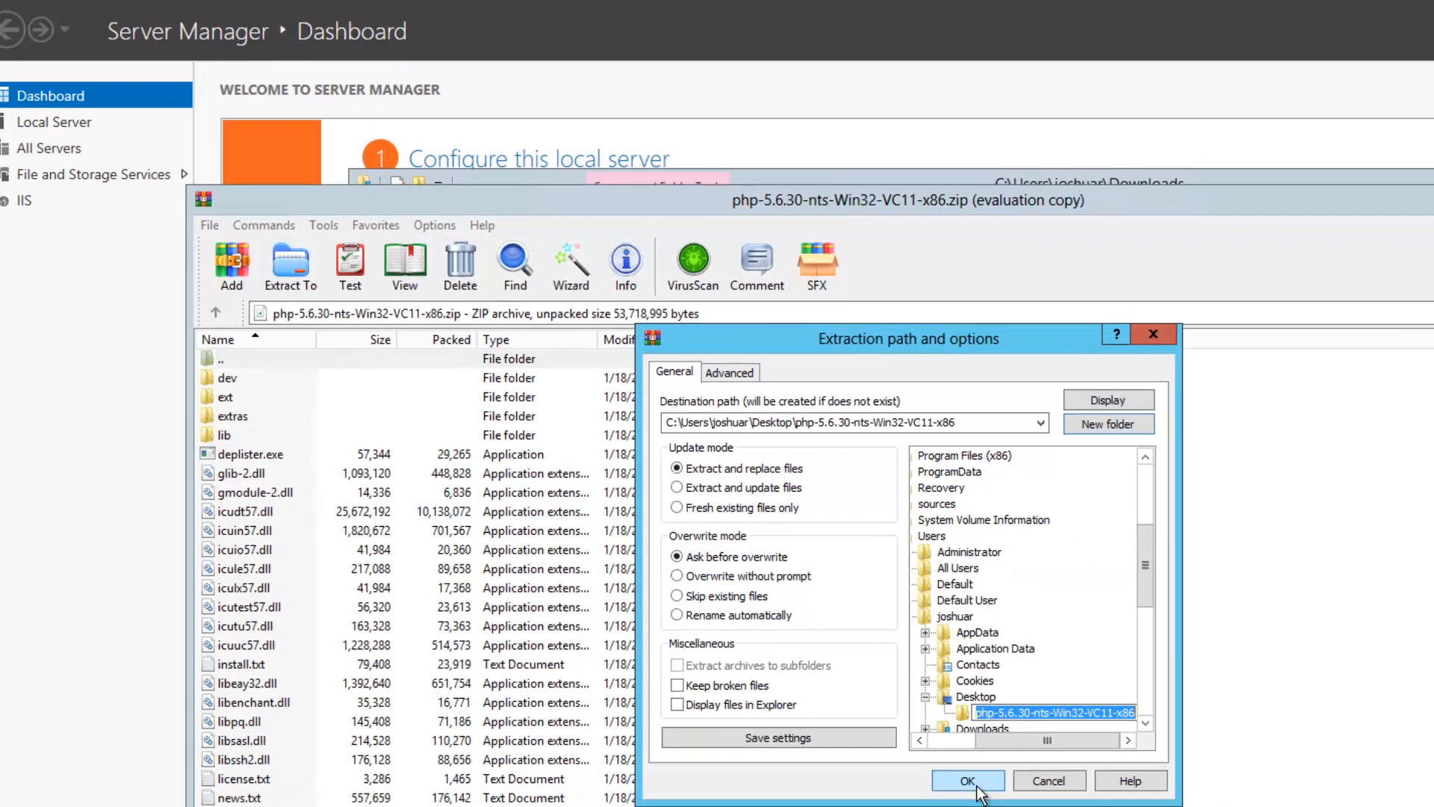
click(1045, 797)
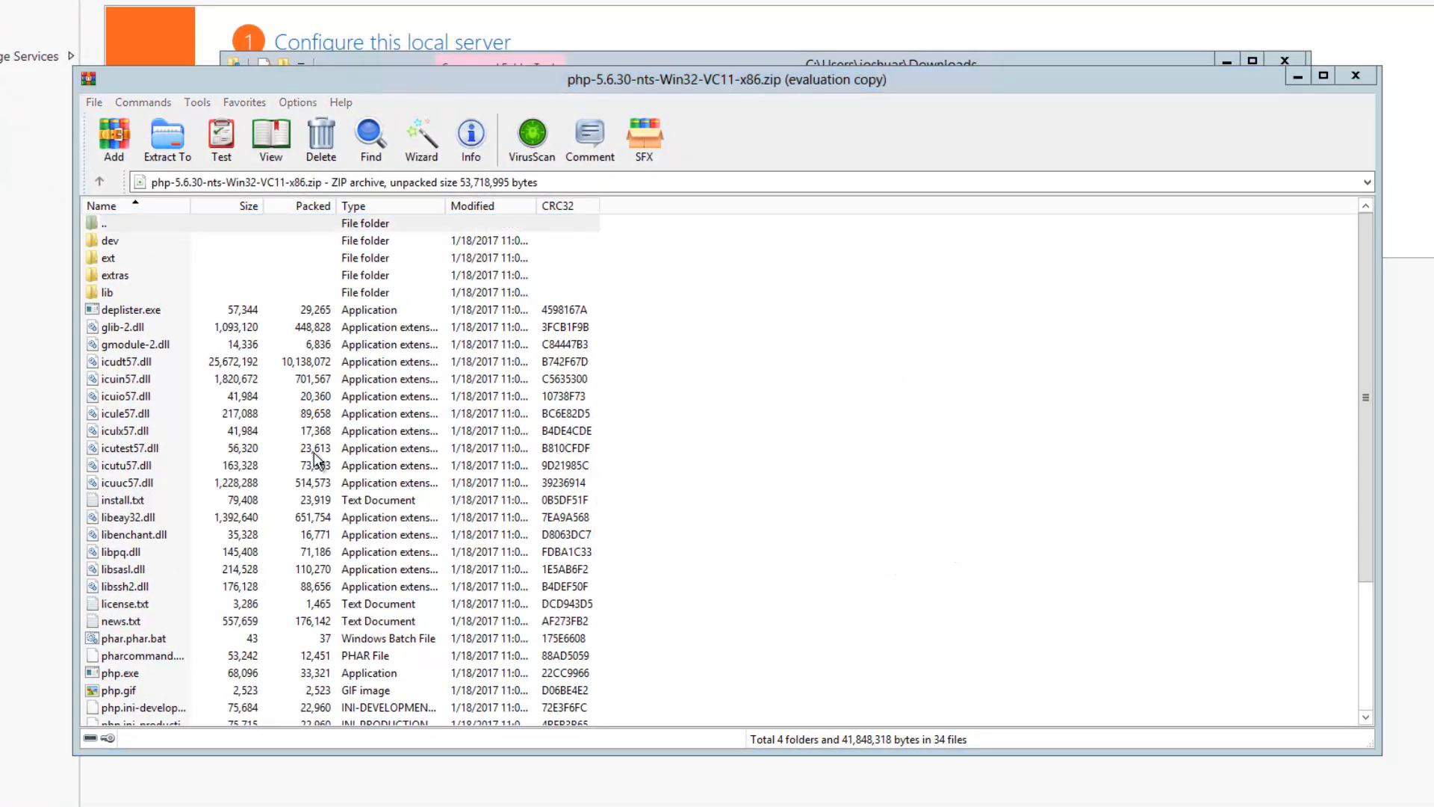
Select all 38 files in the extracted PHP folder on the Desktop
click(26, 732)
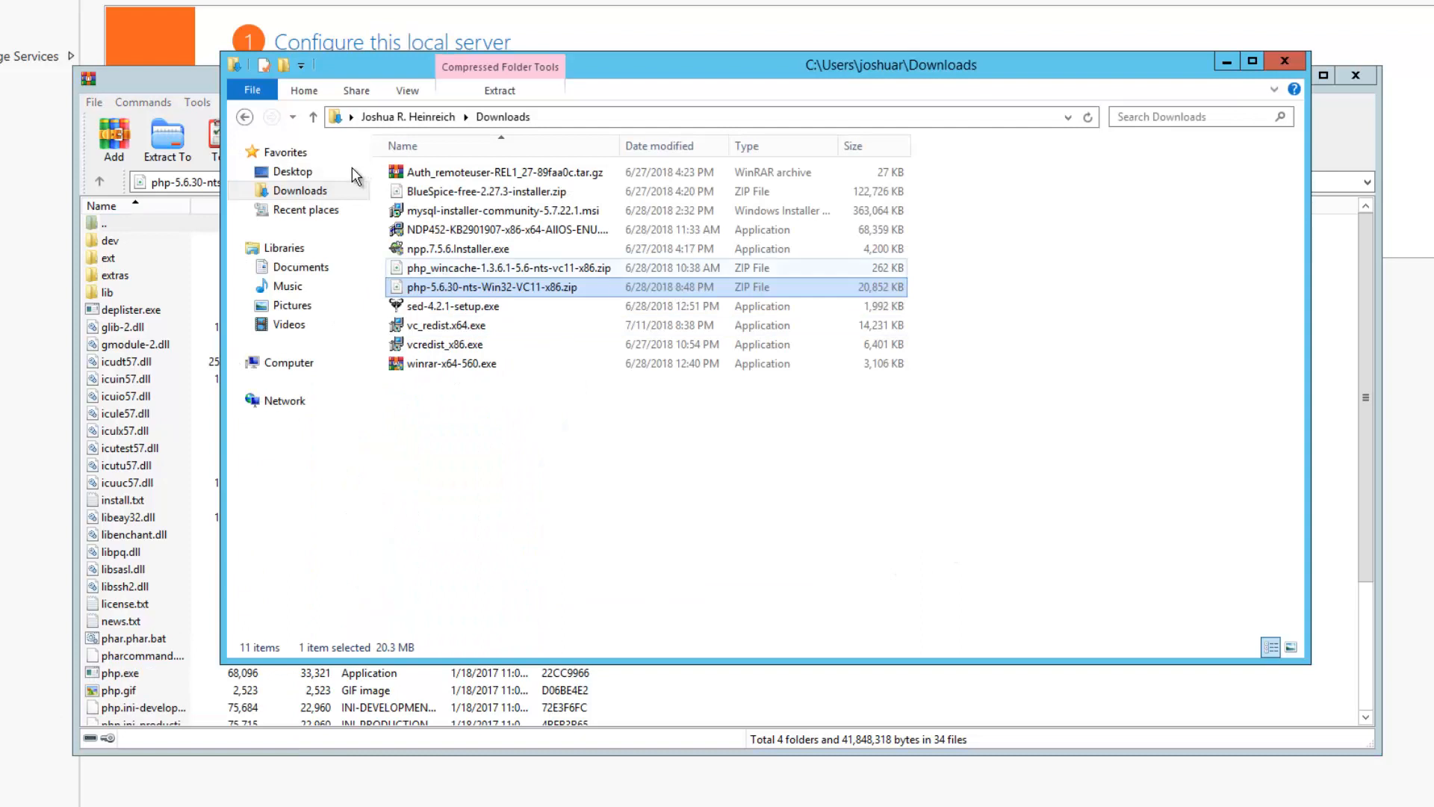
click(302, 172)
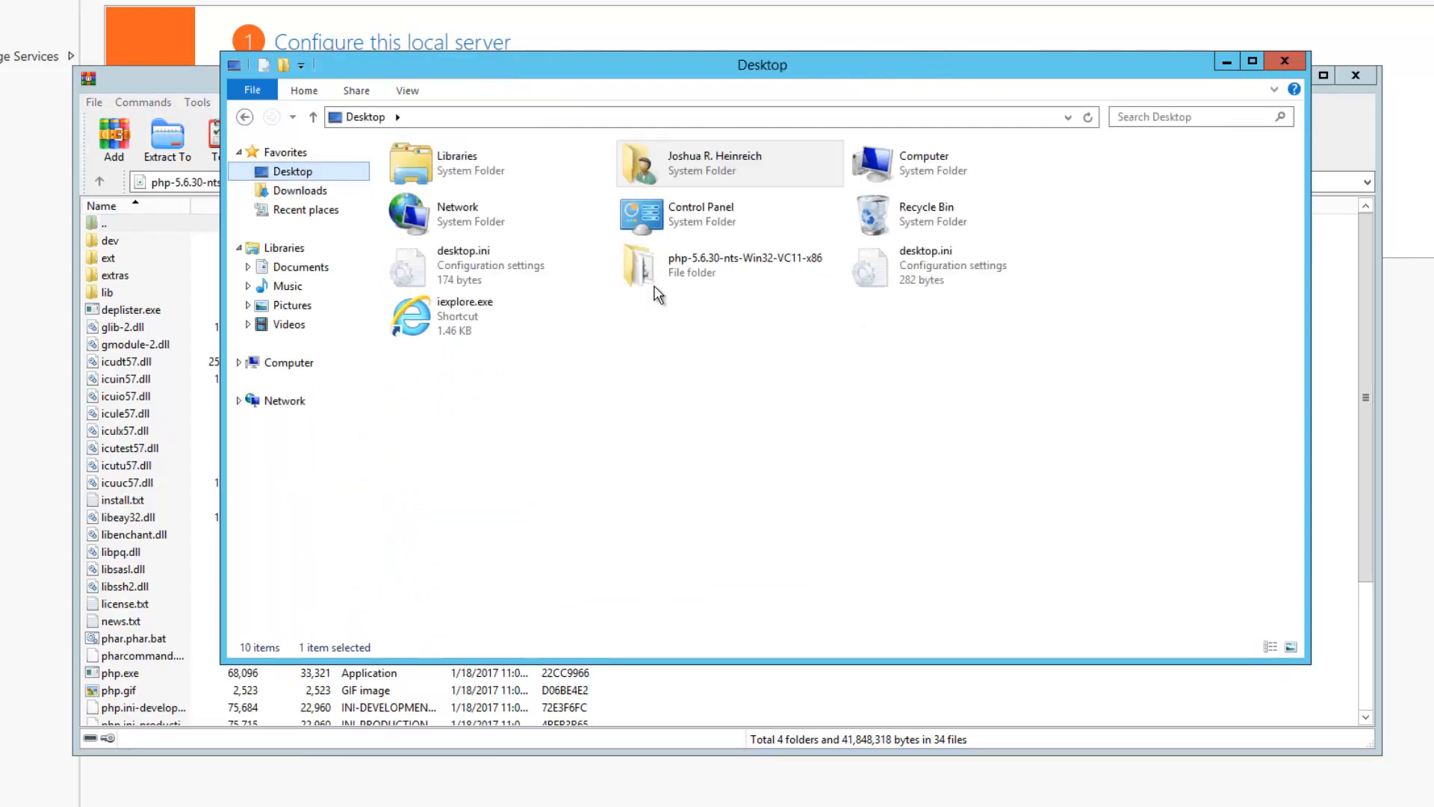
double_click(656, 292)
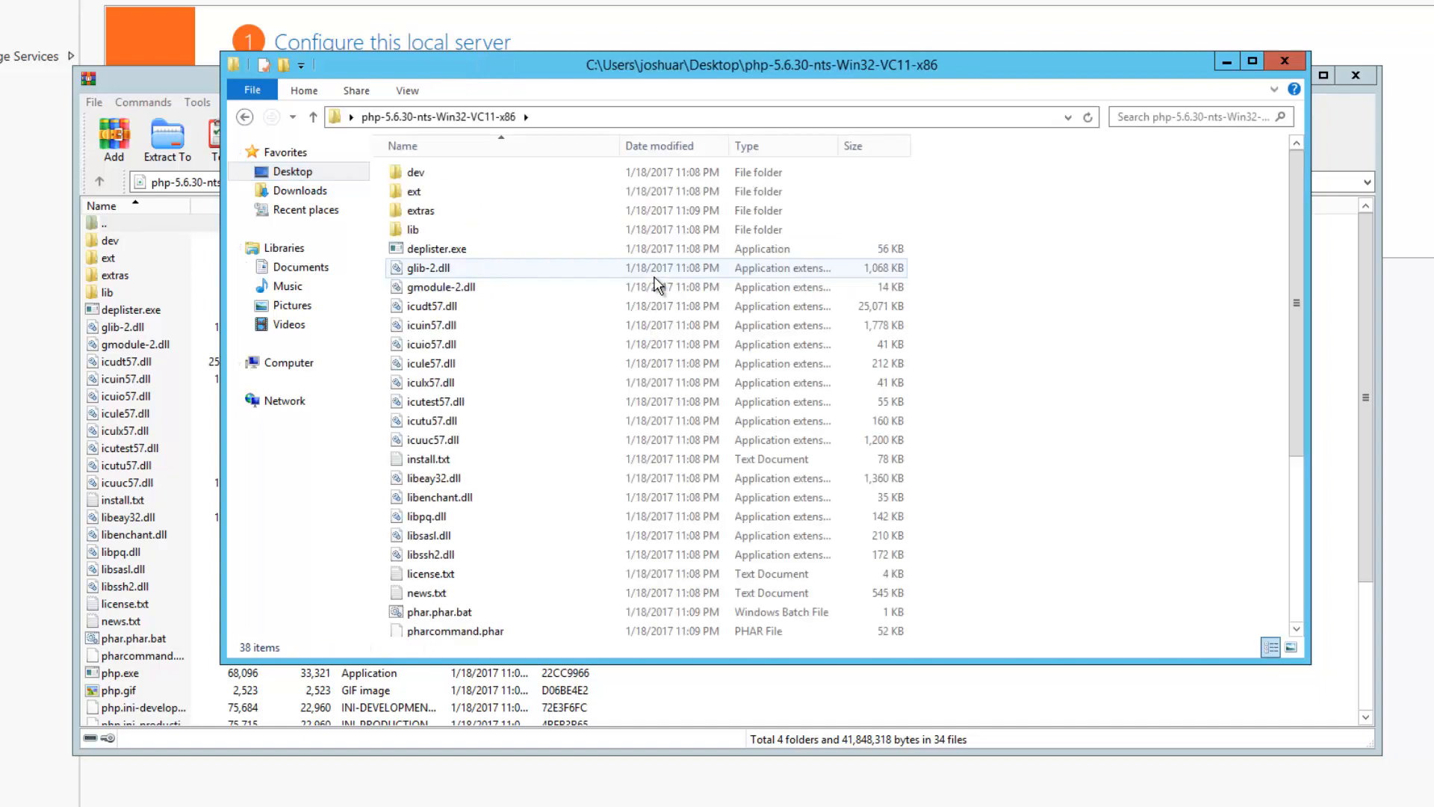
key(ctrl+a)
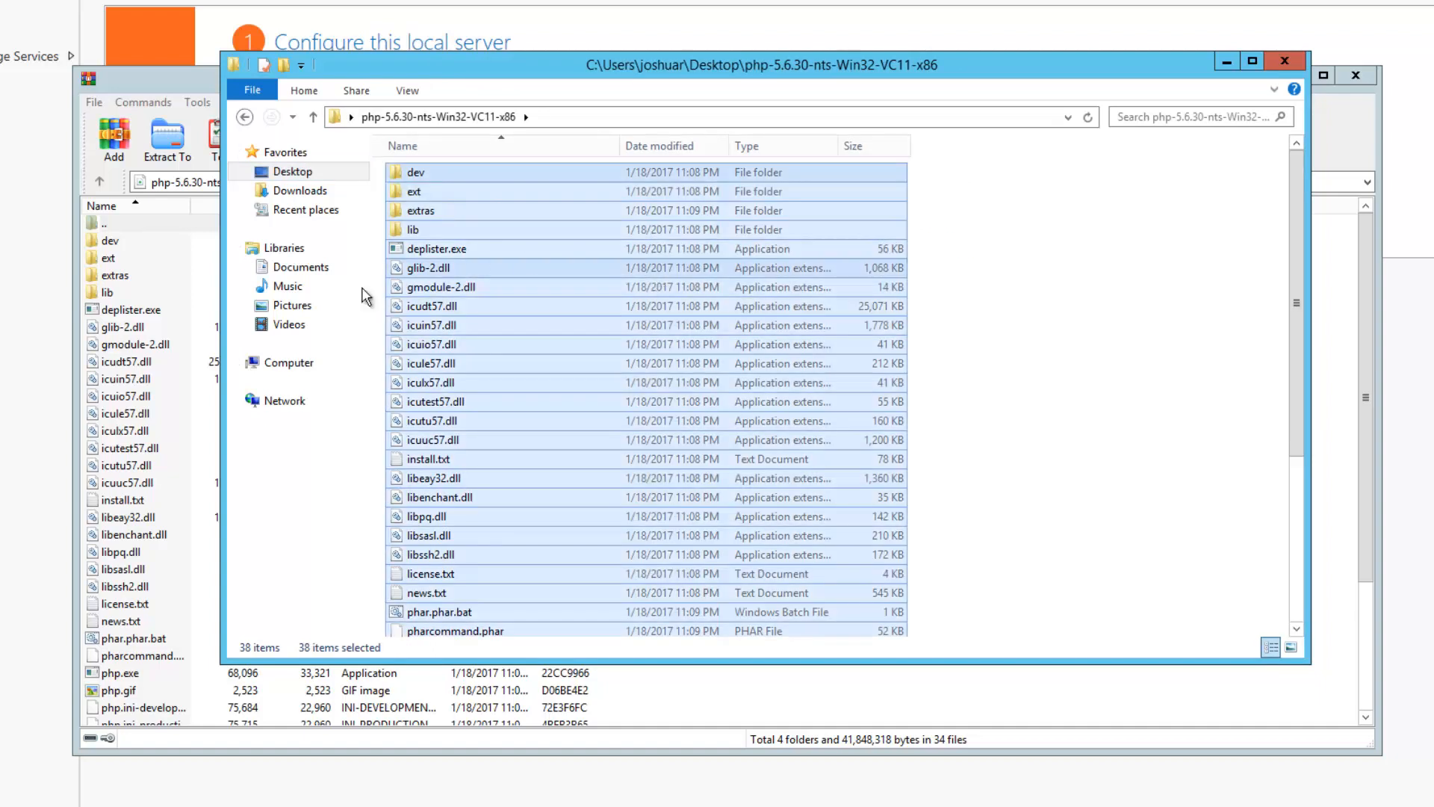
Create a new folder named php in C:\Program Files (x86)
click(288, 363)
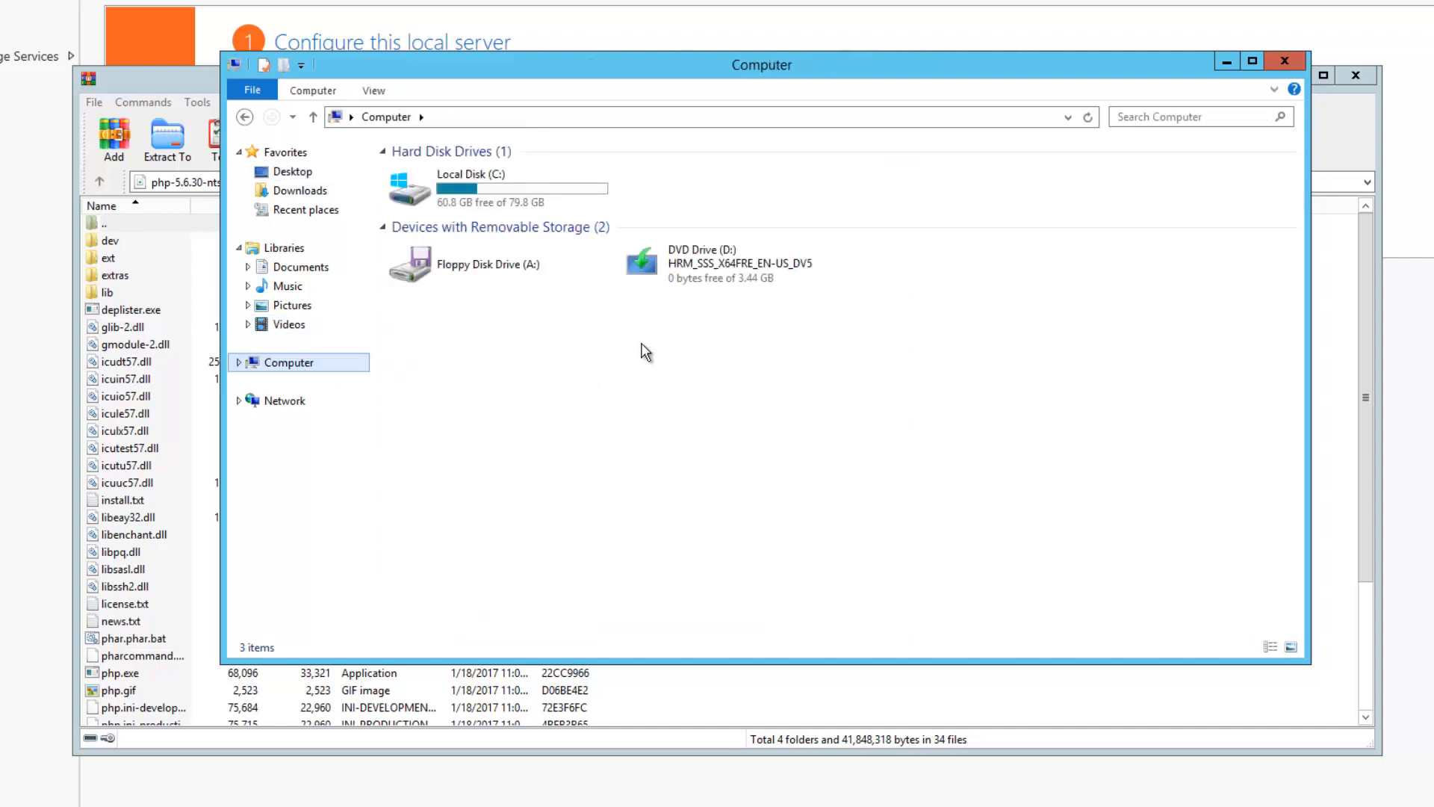
double_click(499, 194)
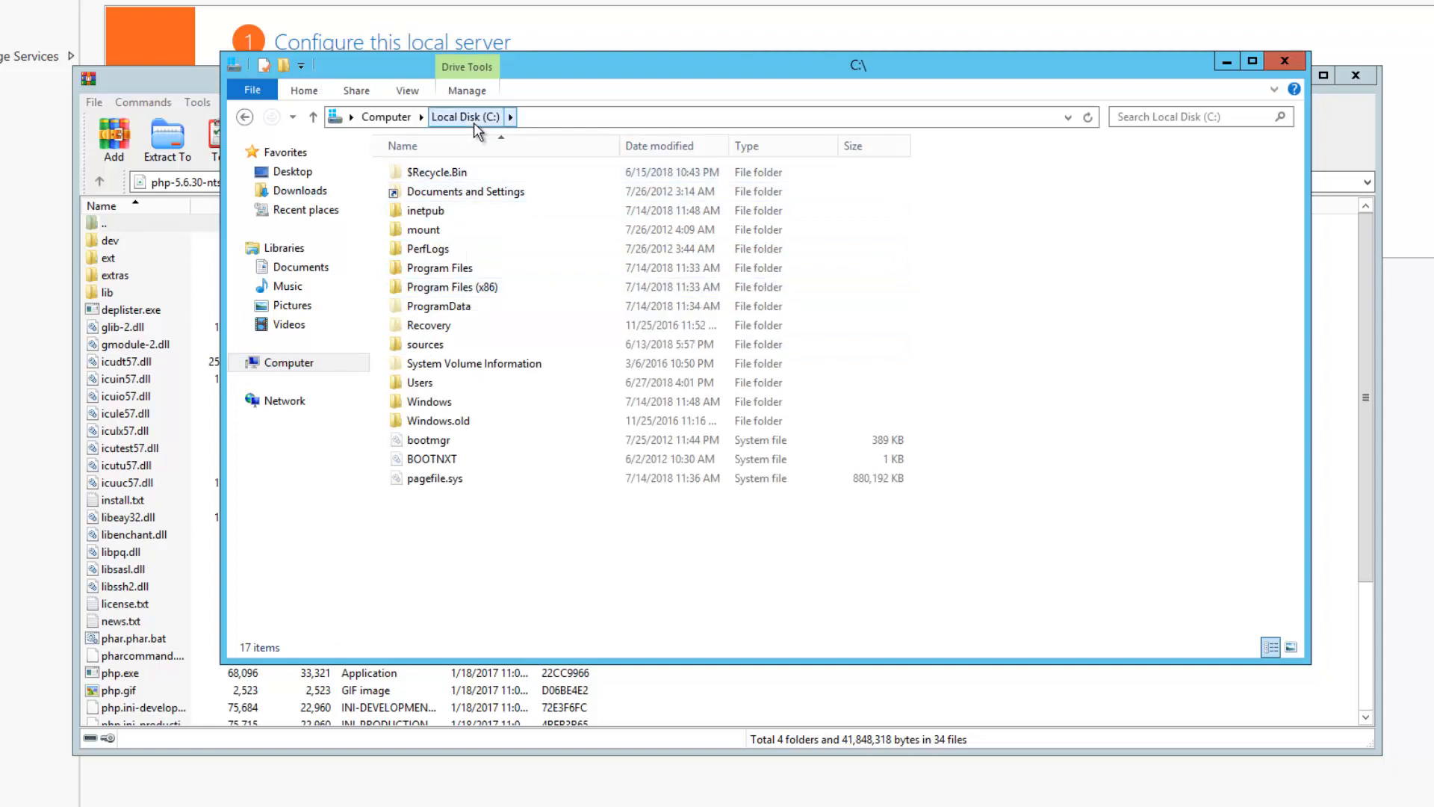
double_click(484, 291)
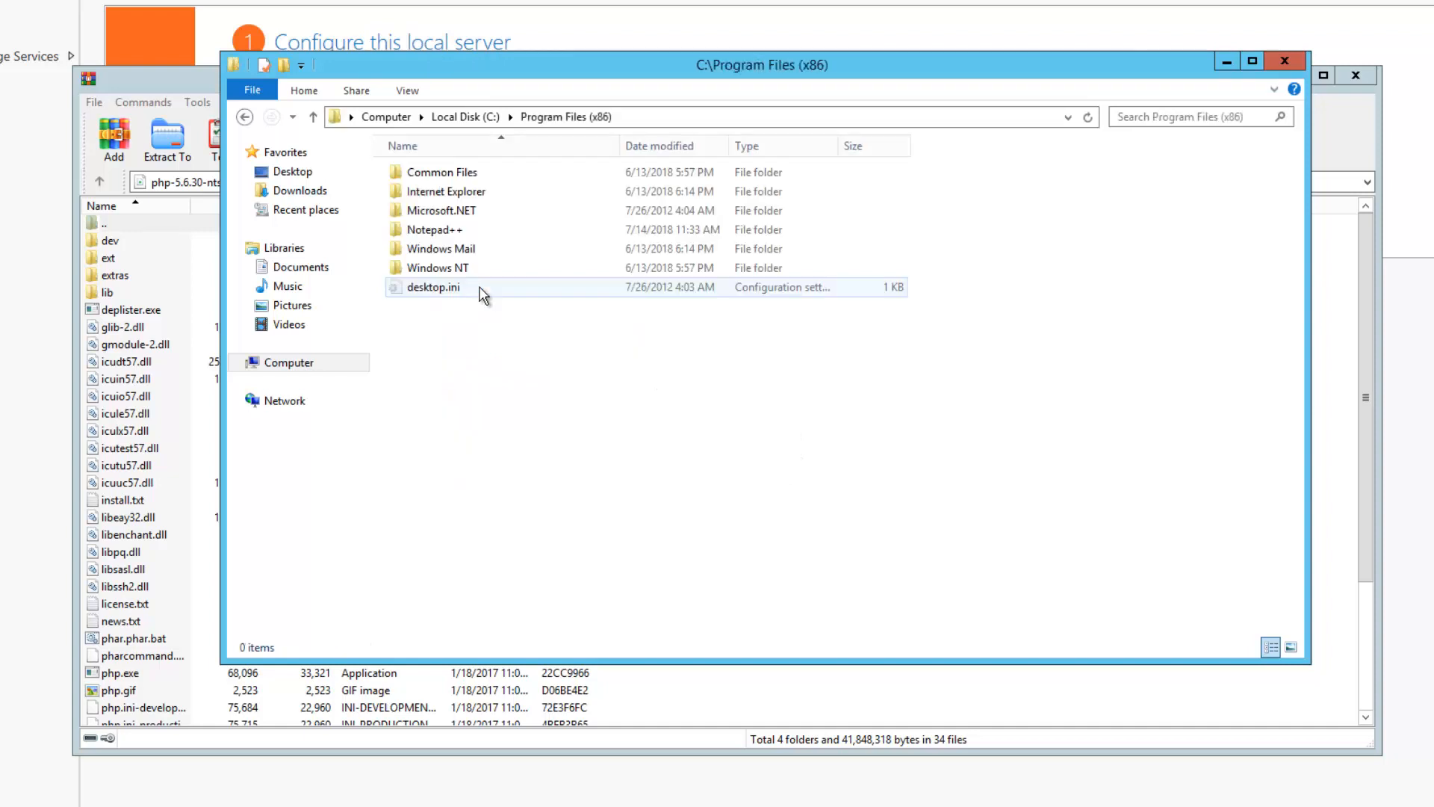
right_click(472, 377)
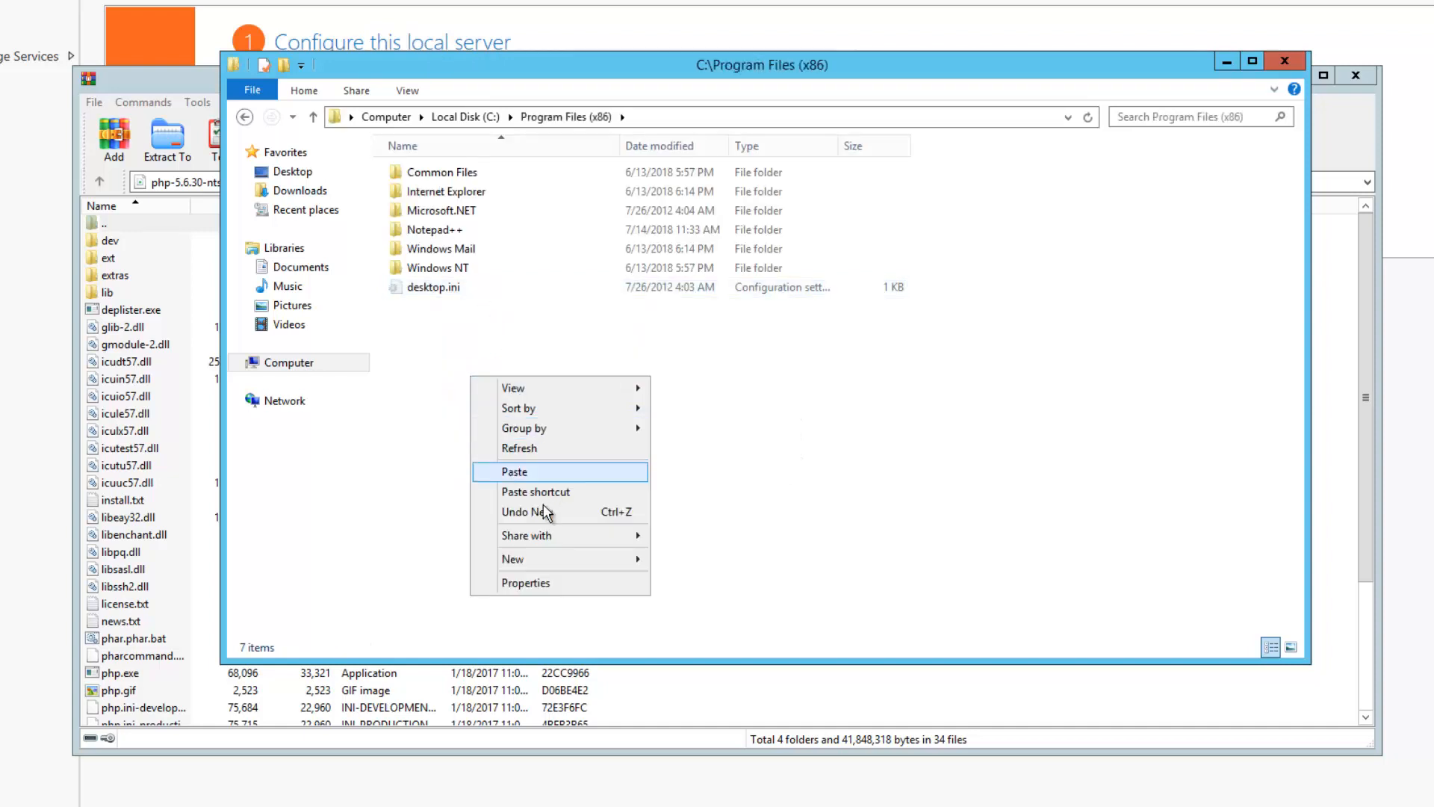
mouse_move(572, 561)
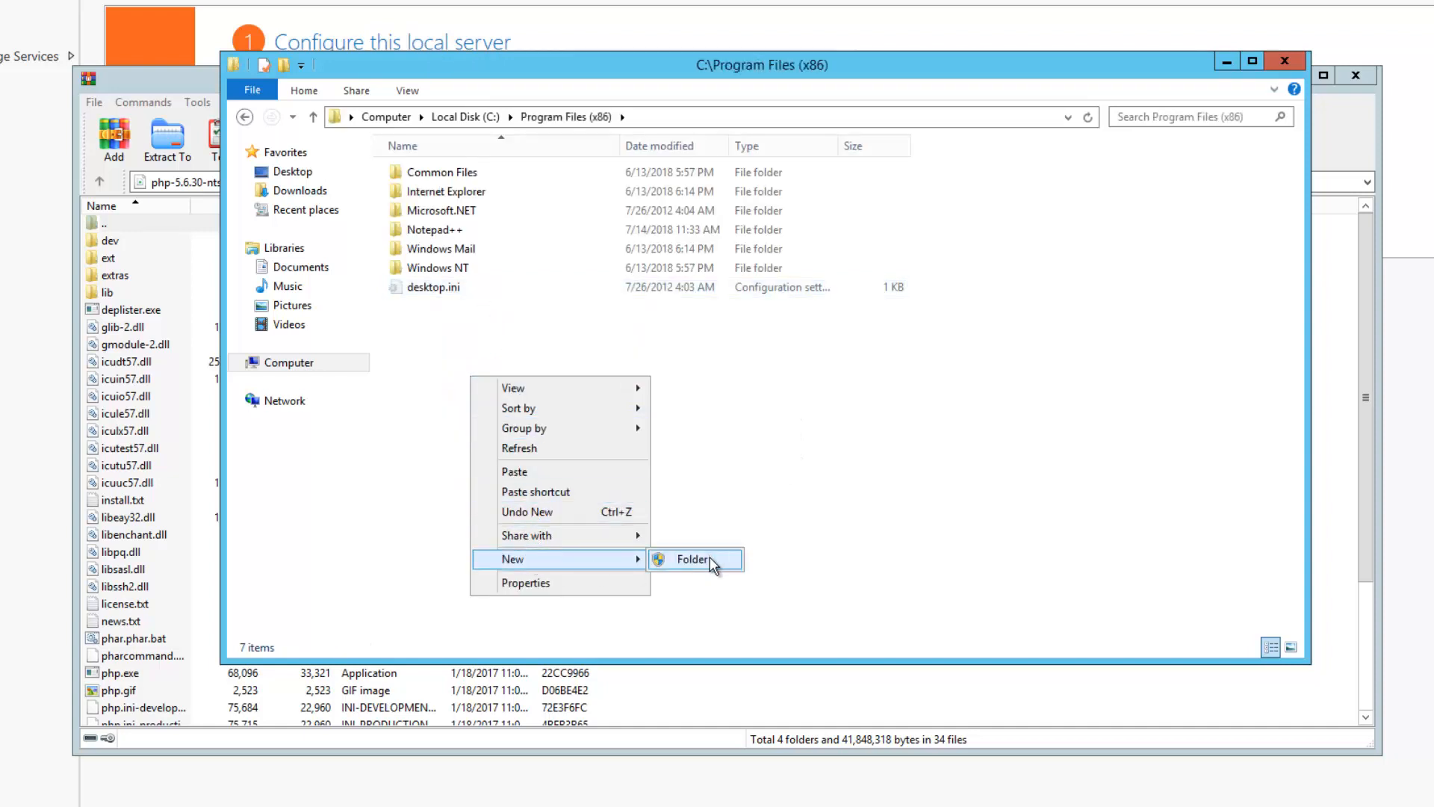
click(709, 558)
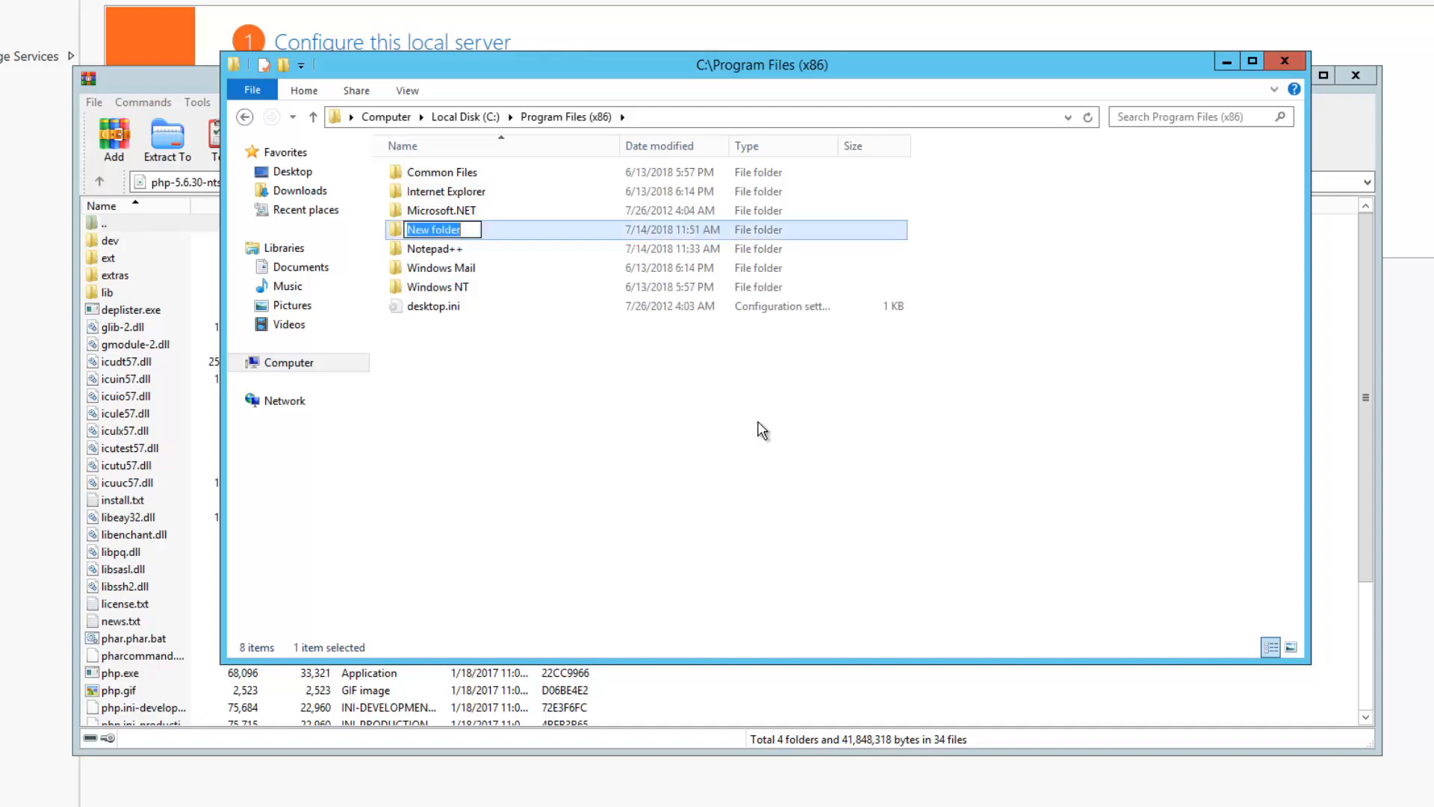
text(php)
key(Return)
key(Return)
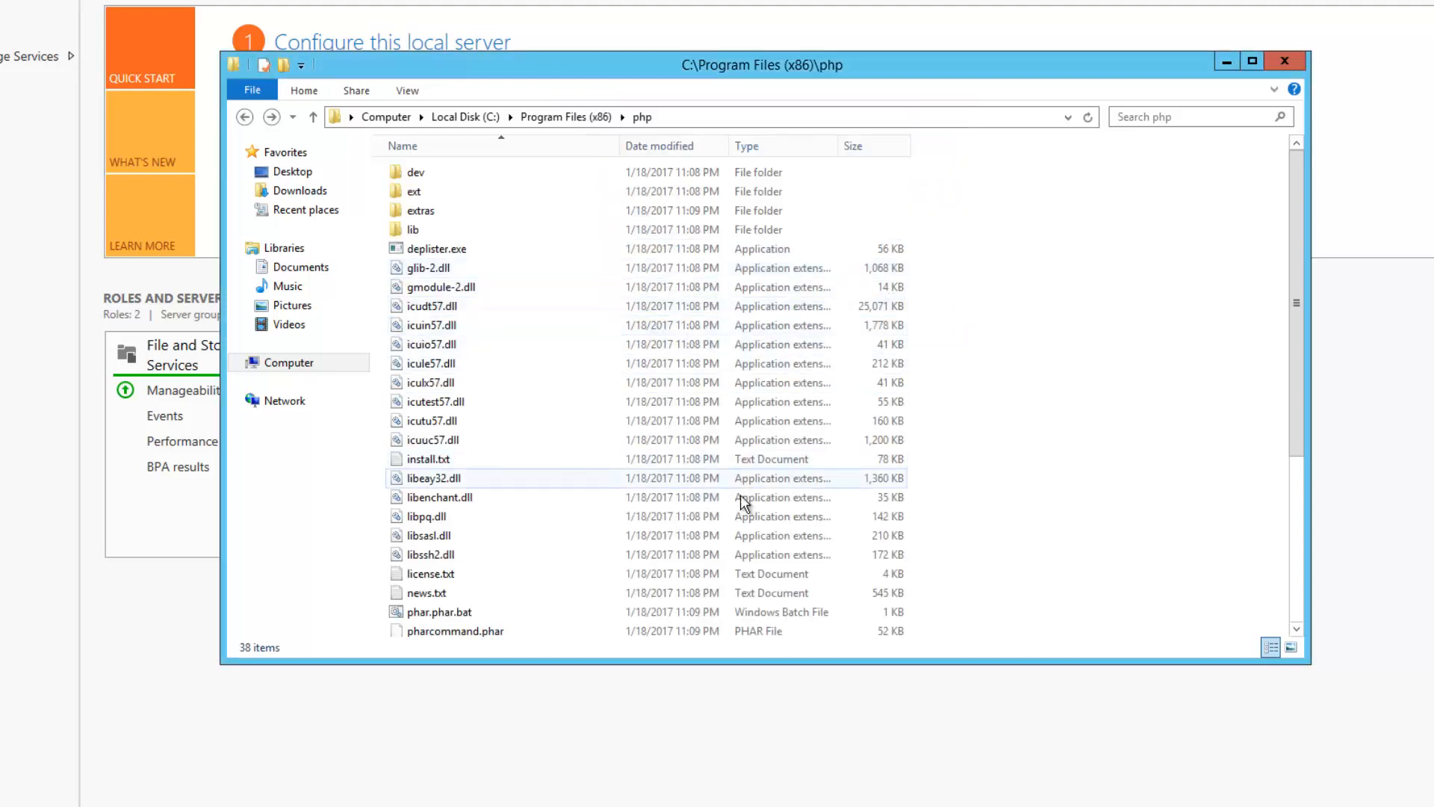
In the php folder's Security properties, allow Modify permission, apply it and close the dialogs
click(586, 118)
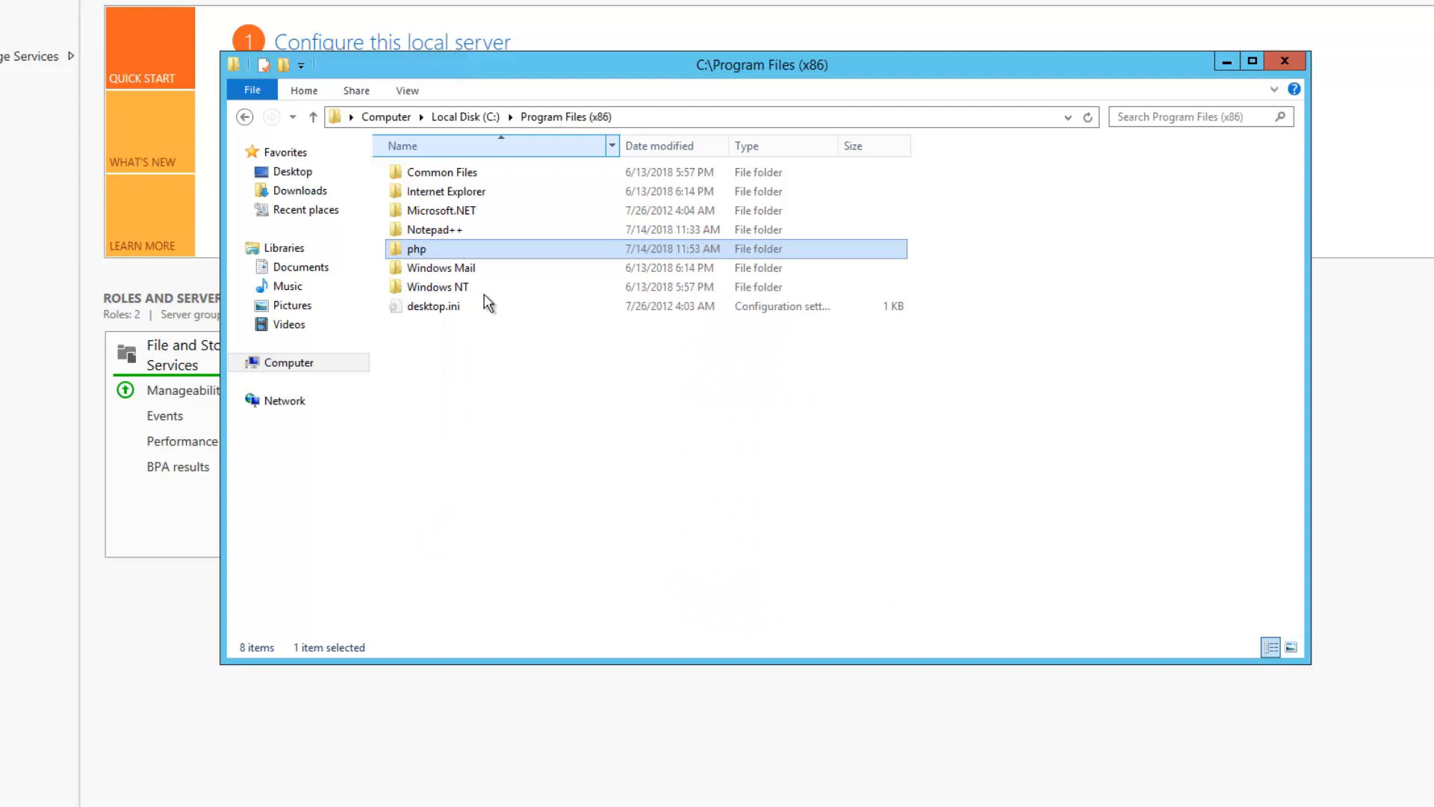
right_click(432, 249)
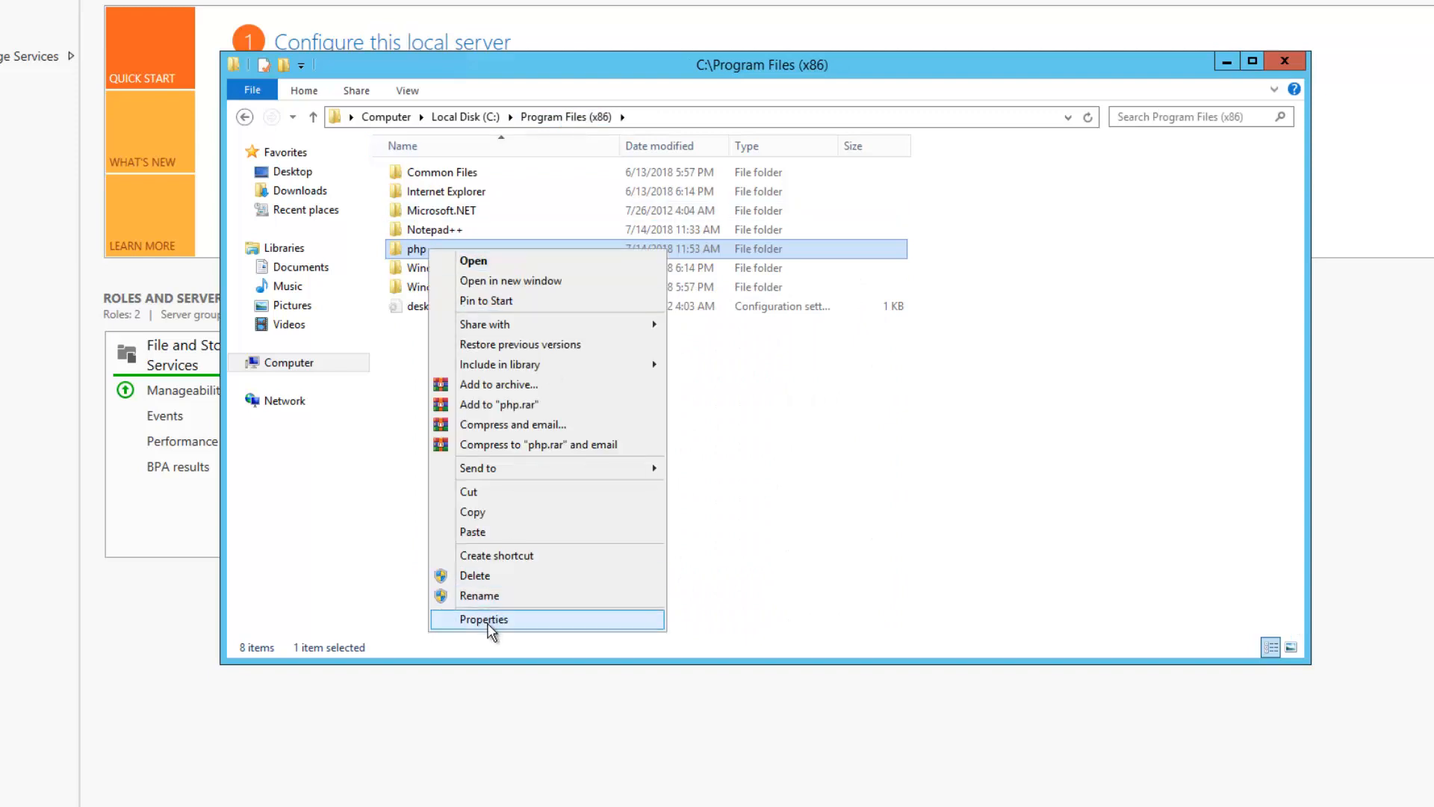
click(485, 620)
click(551, 293)
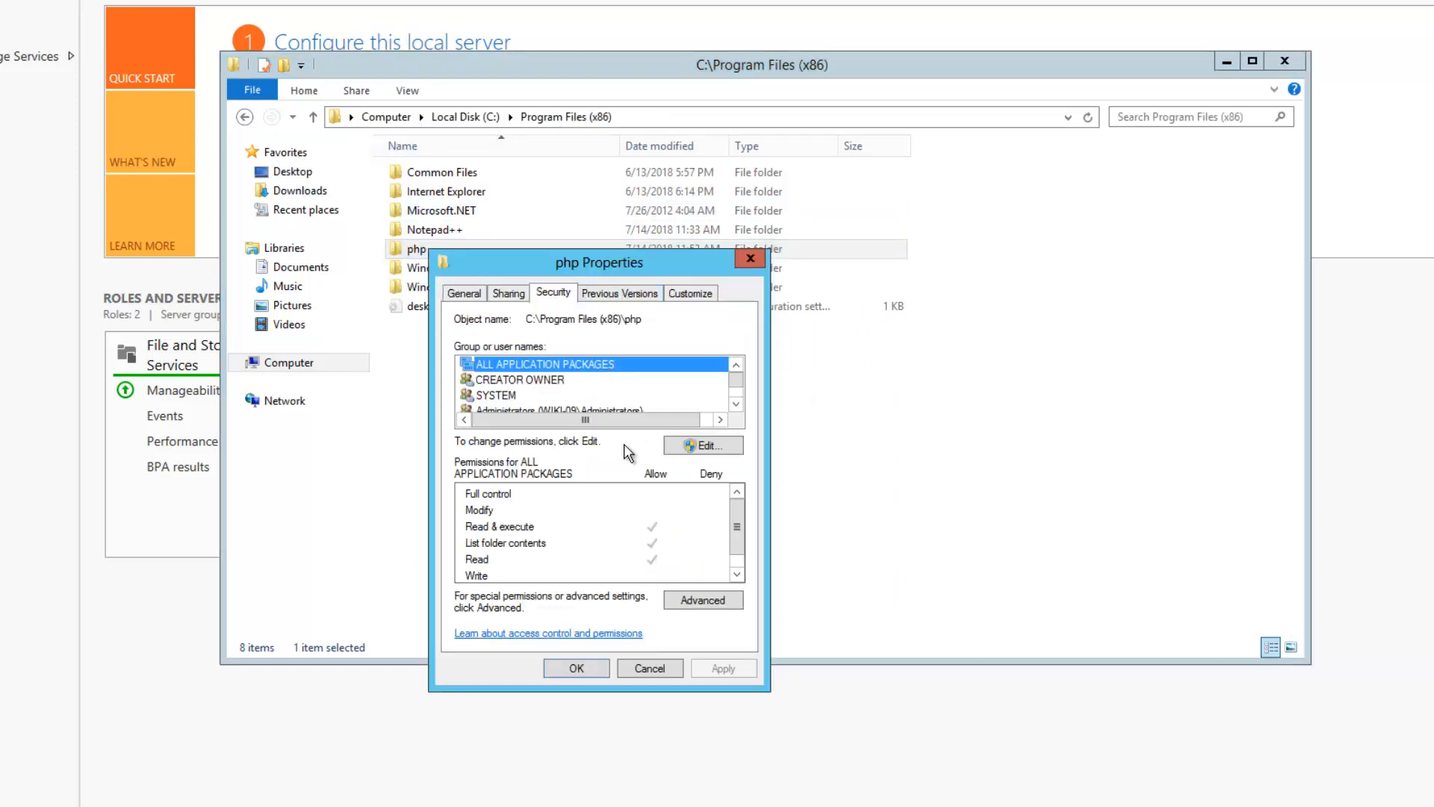
click(741, 407)
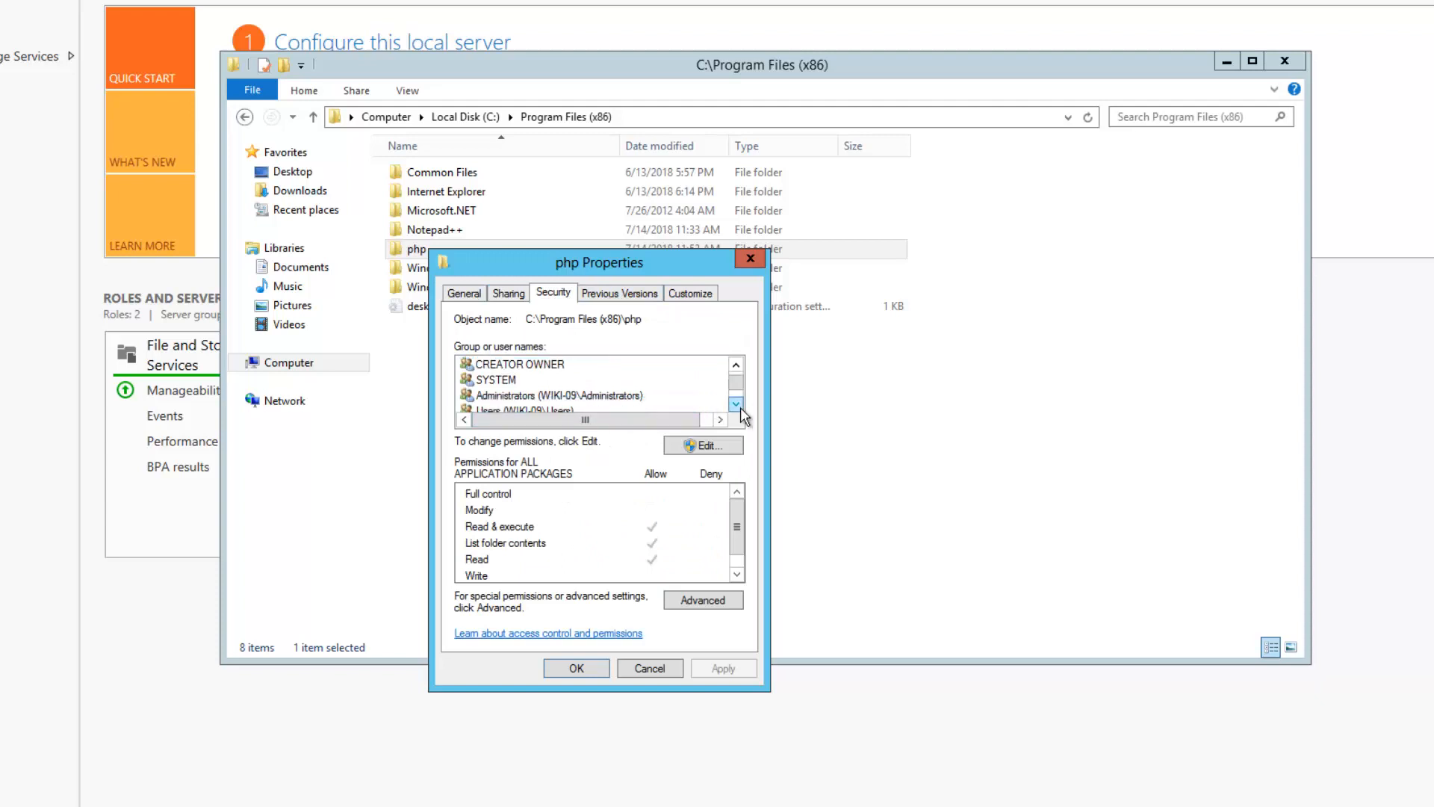
click(741, 406)
click(541, 398)
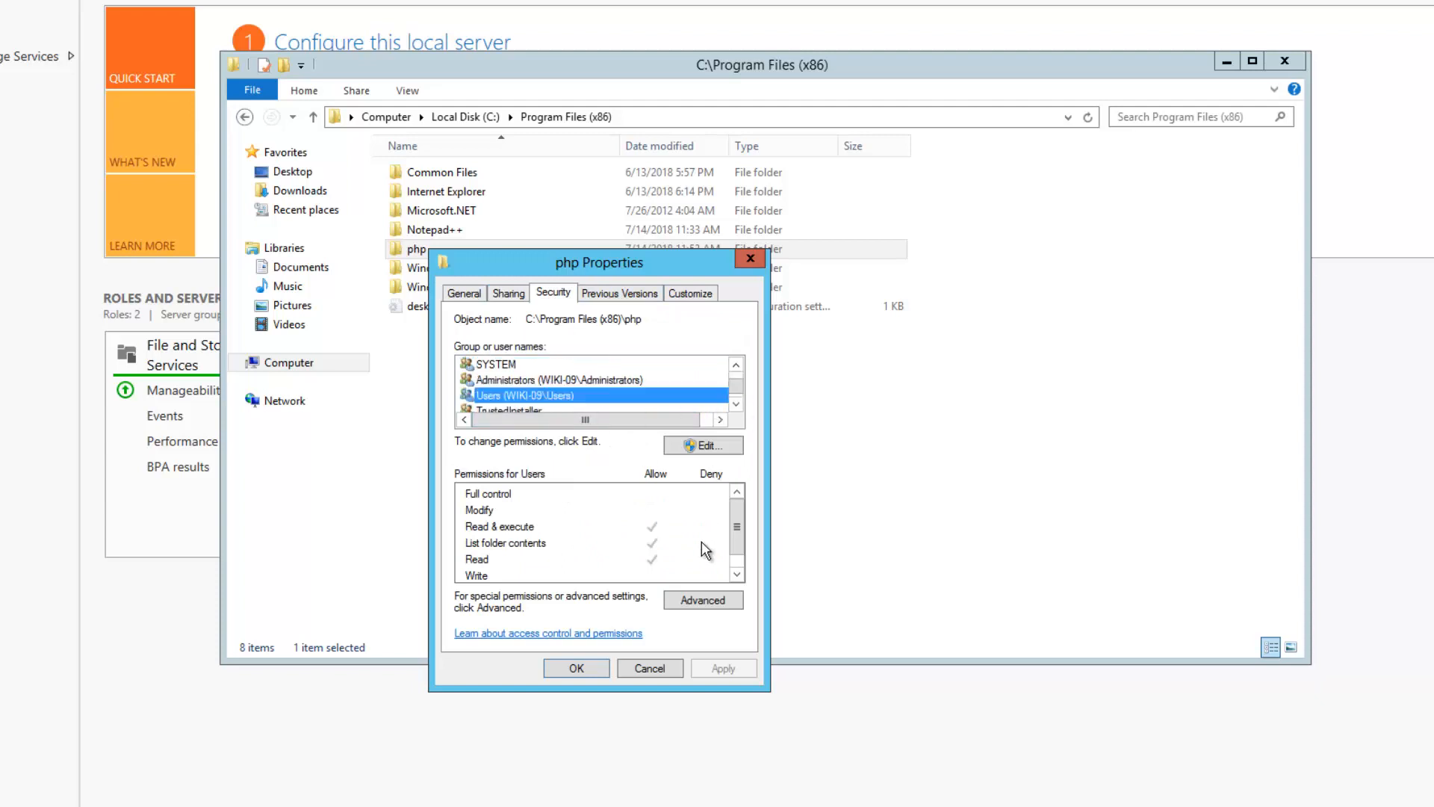
click(702, 446)
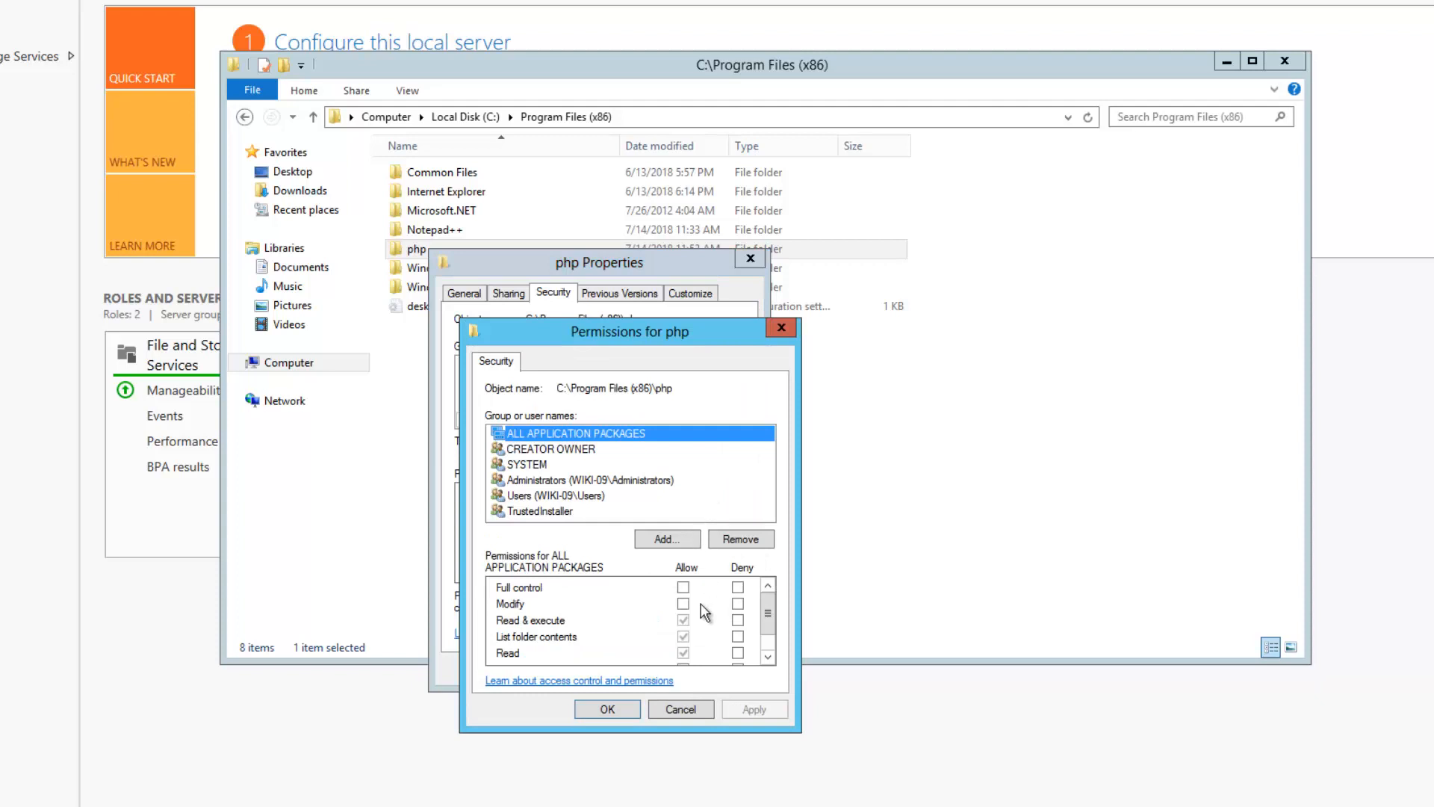
click(683, 603)
click(741, 704)
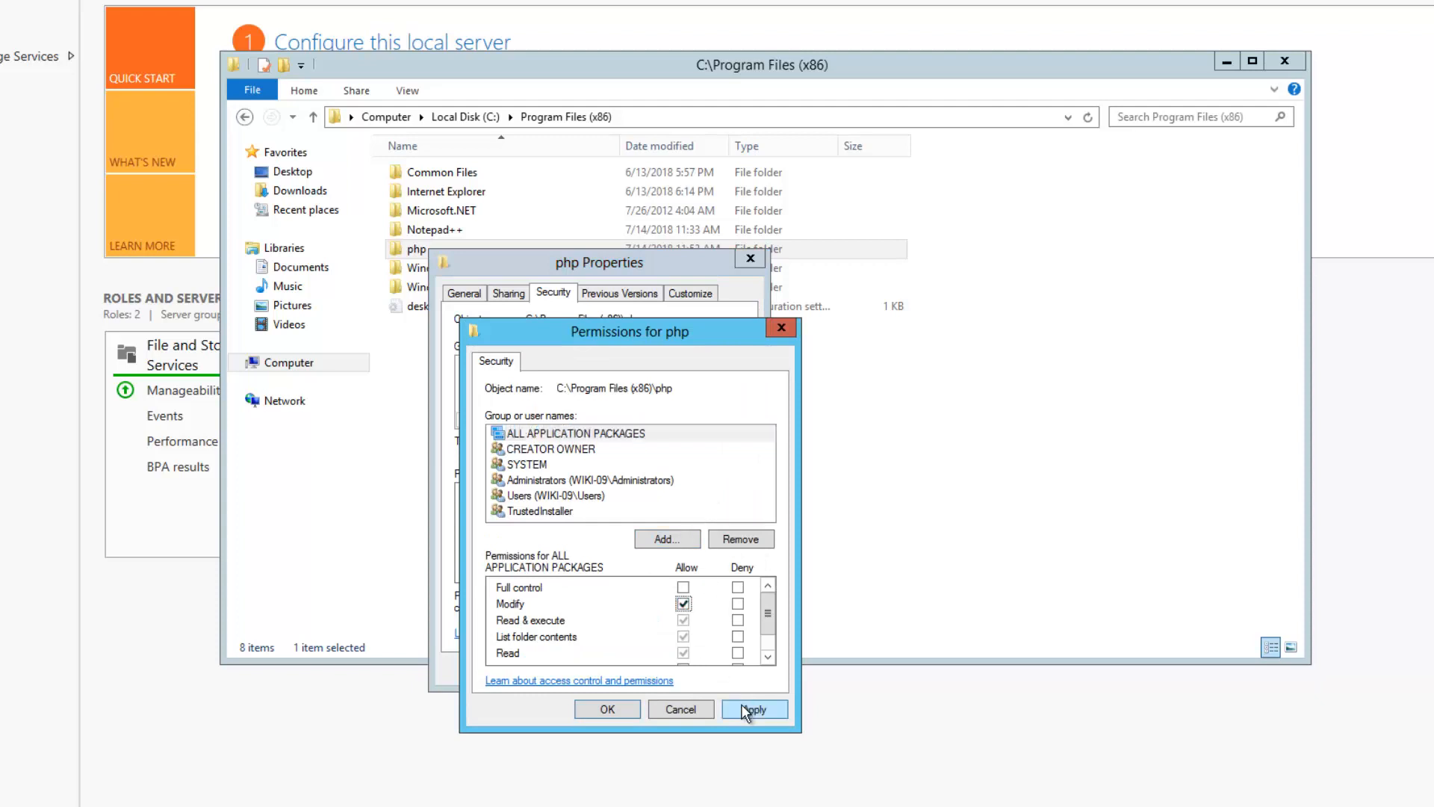
click(623, 706)
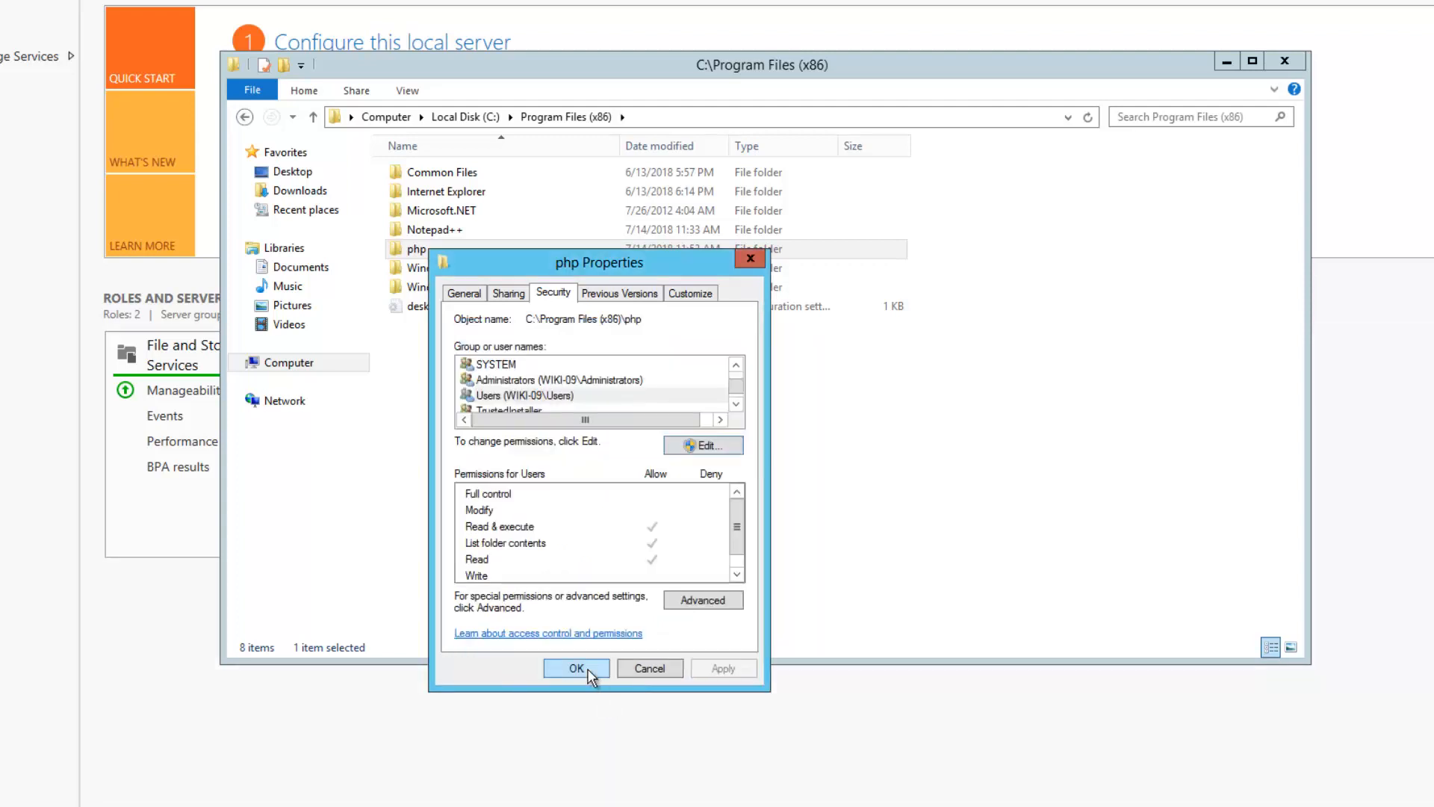
click(590, 671)
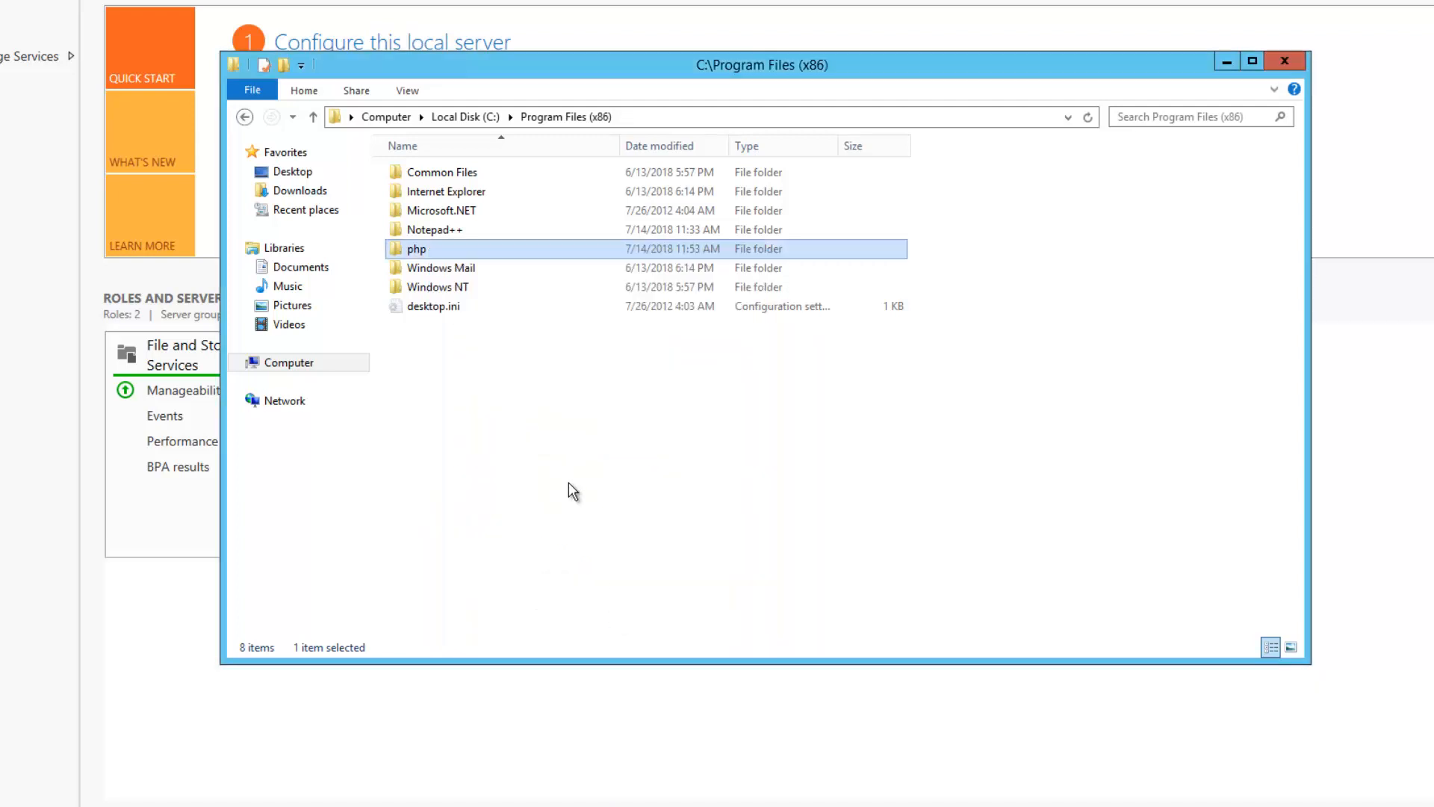
Duplicate php.ini-development inside the php folder, granting administrator permission
double_click(416, 258)
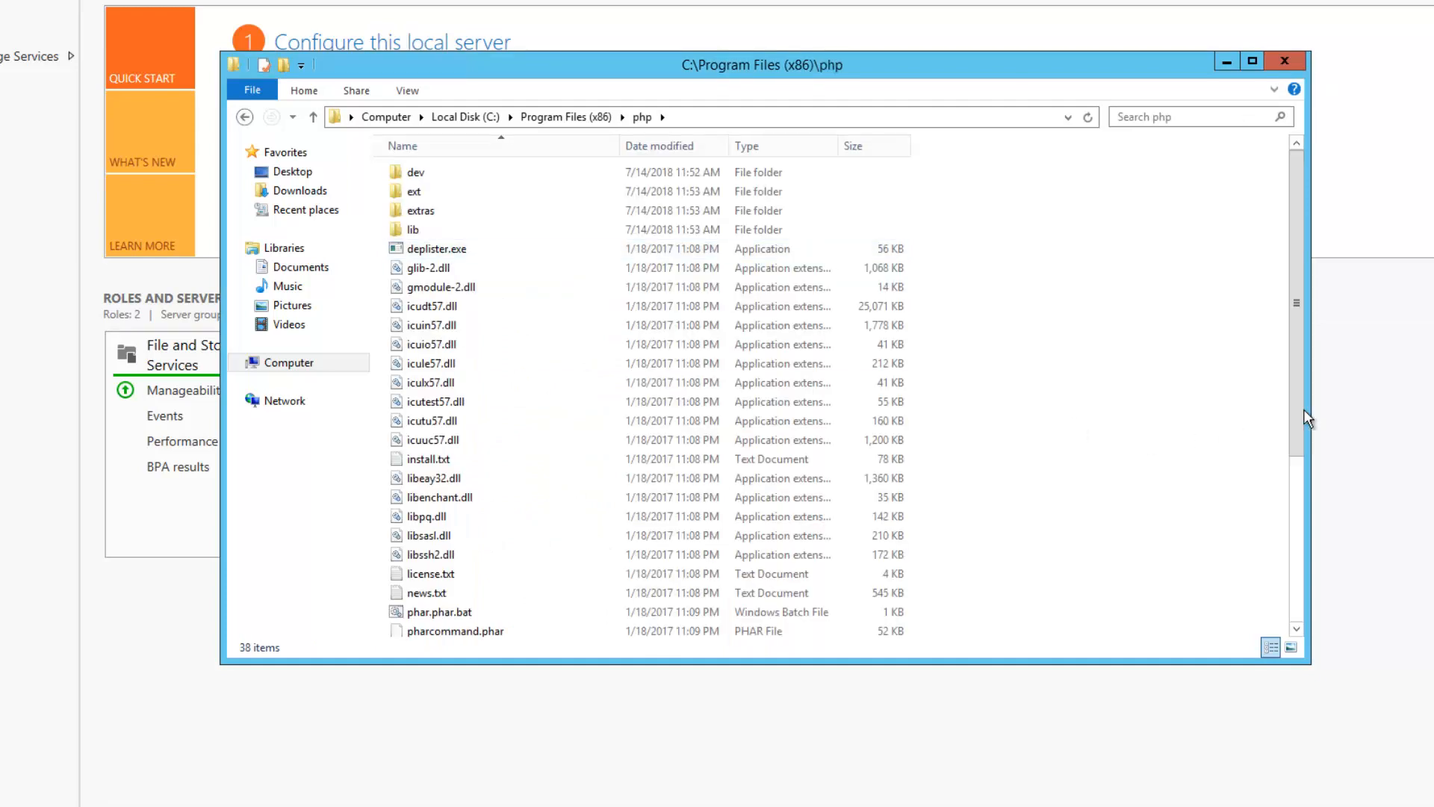
drag(1300, 420, 1302, 606)
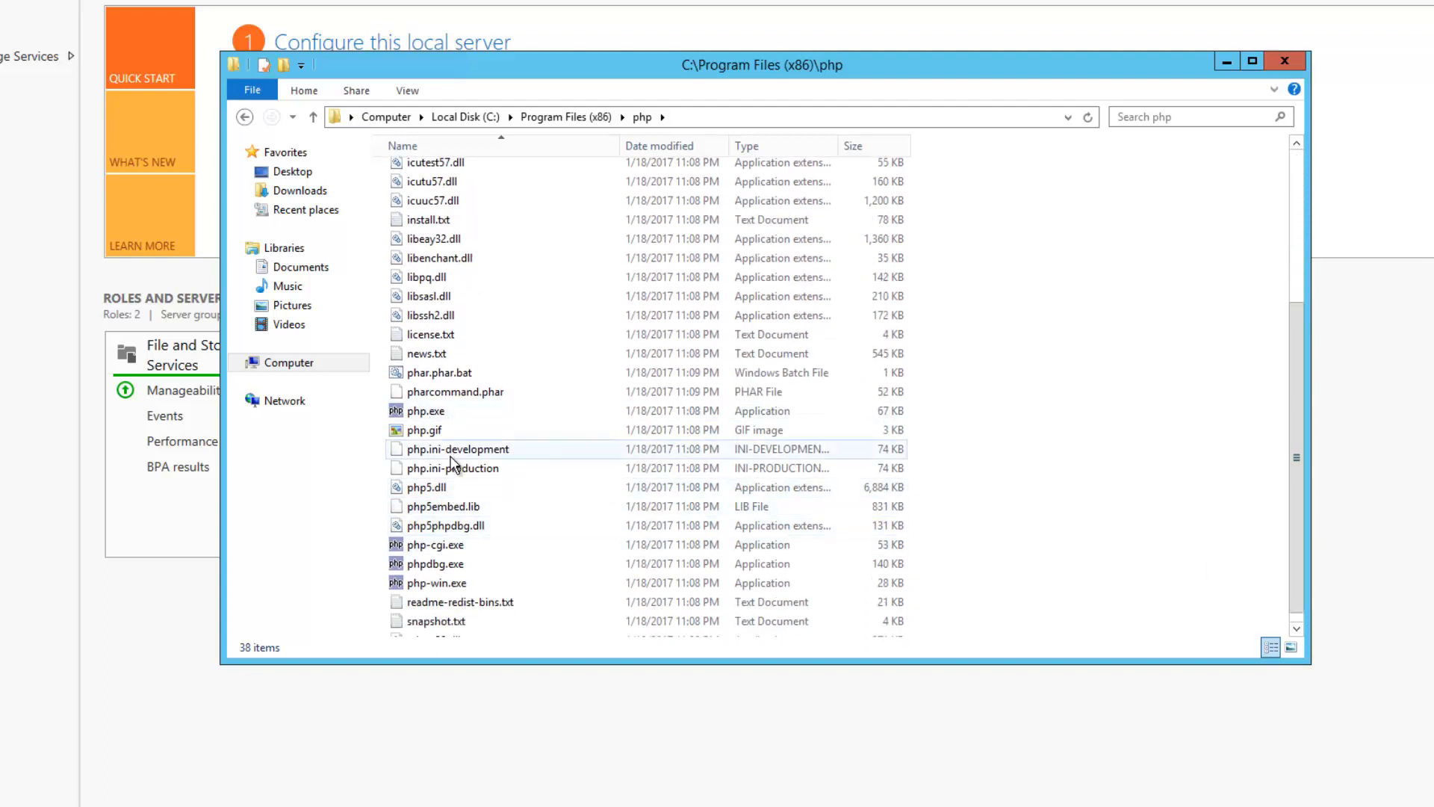
click(451, 452)
right_click(450, 458)
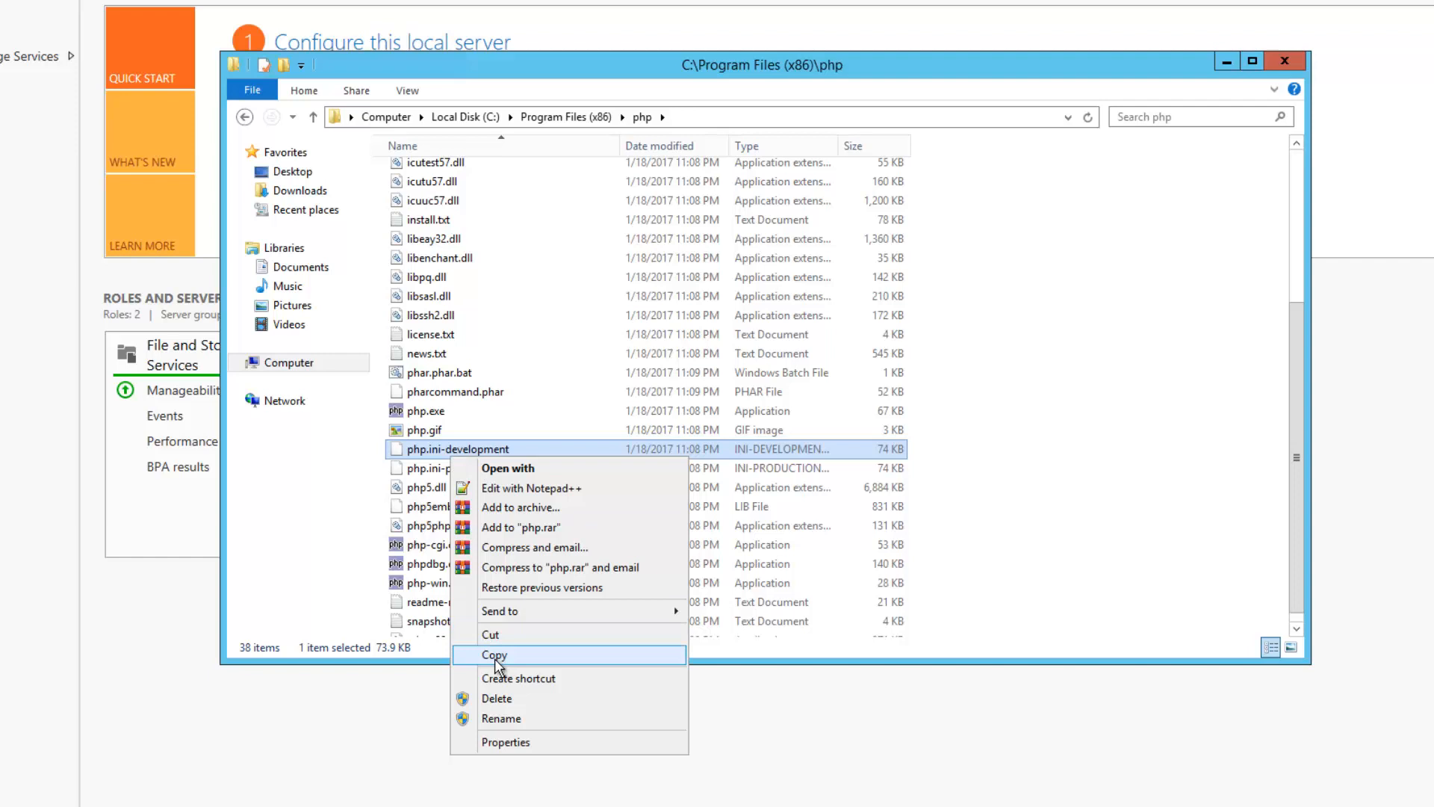
click(496, 662)
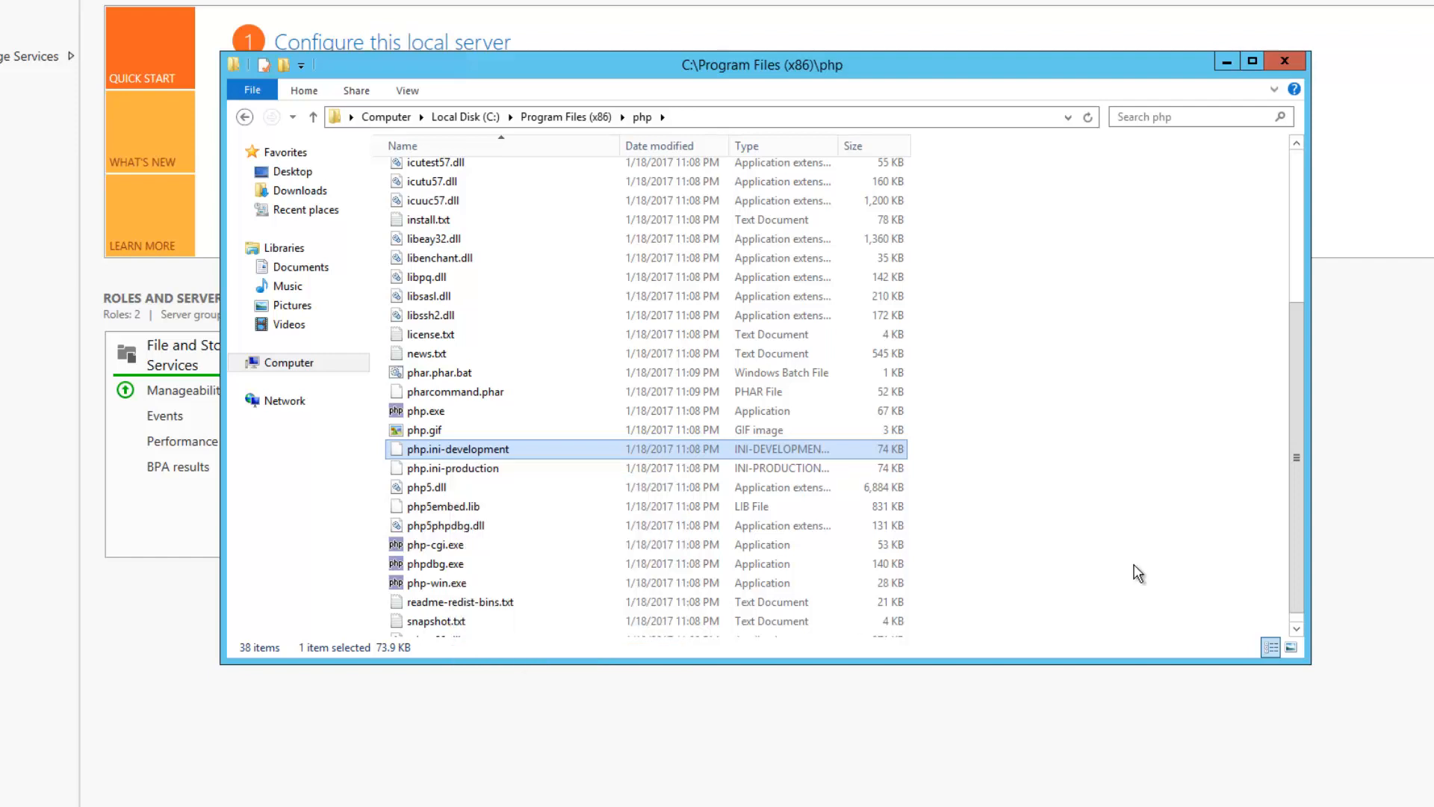
right_click(1136, 566)
click(1199, 682)
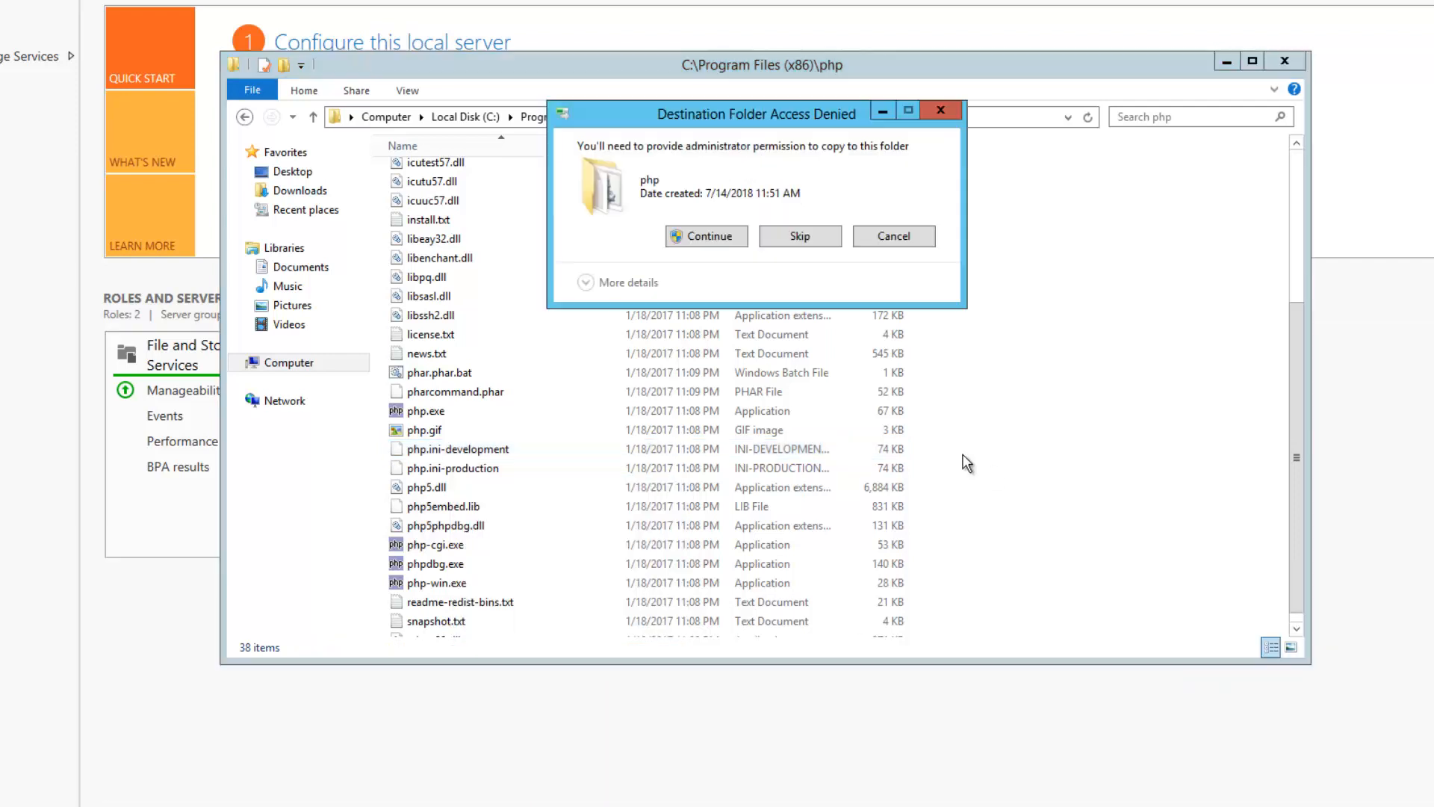
click(741, 244)
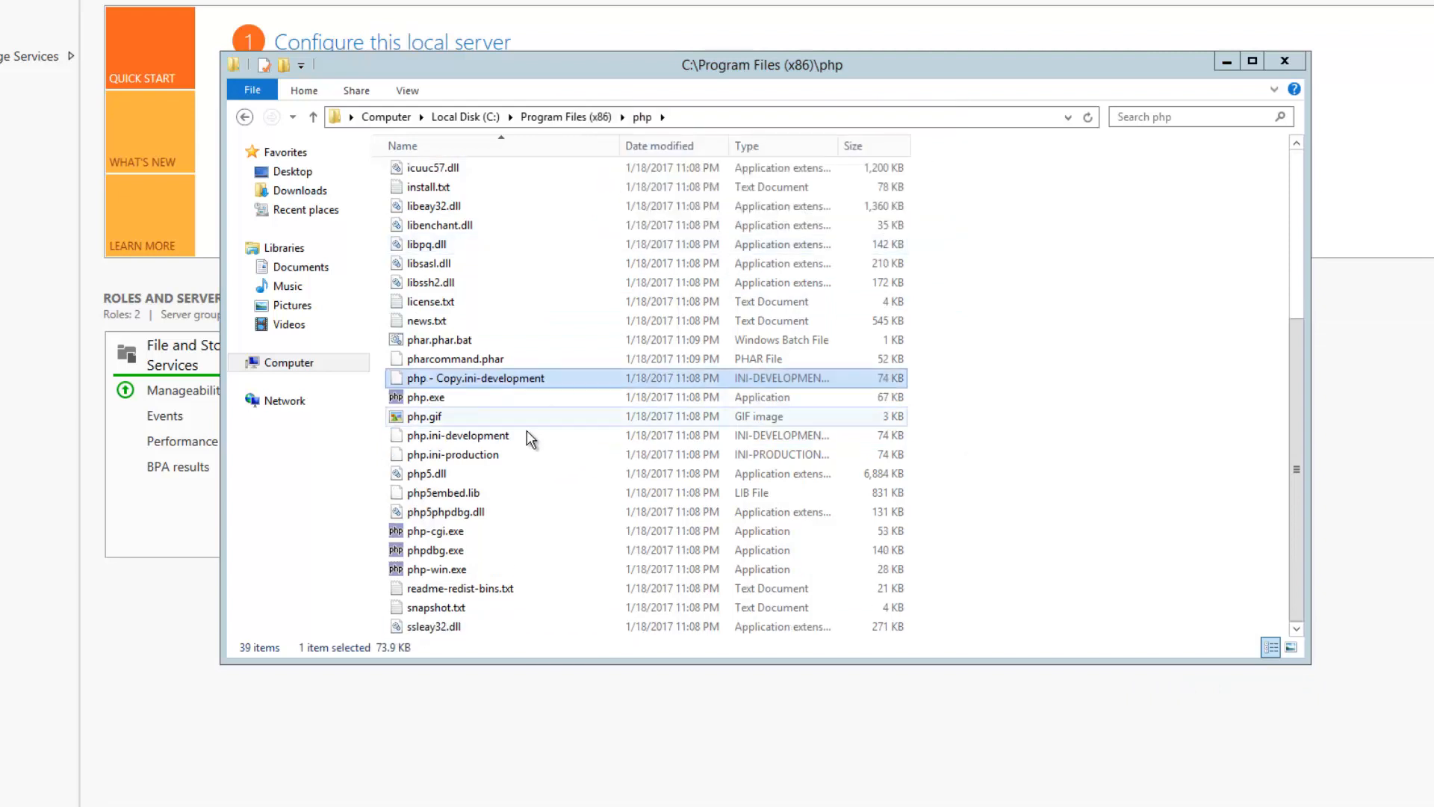
Rename the copy to php.ini, accepting the extension change and administrator prompt
click(471, 378)
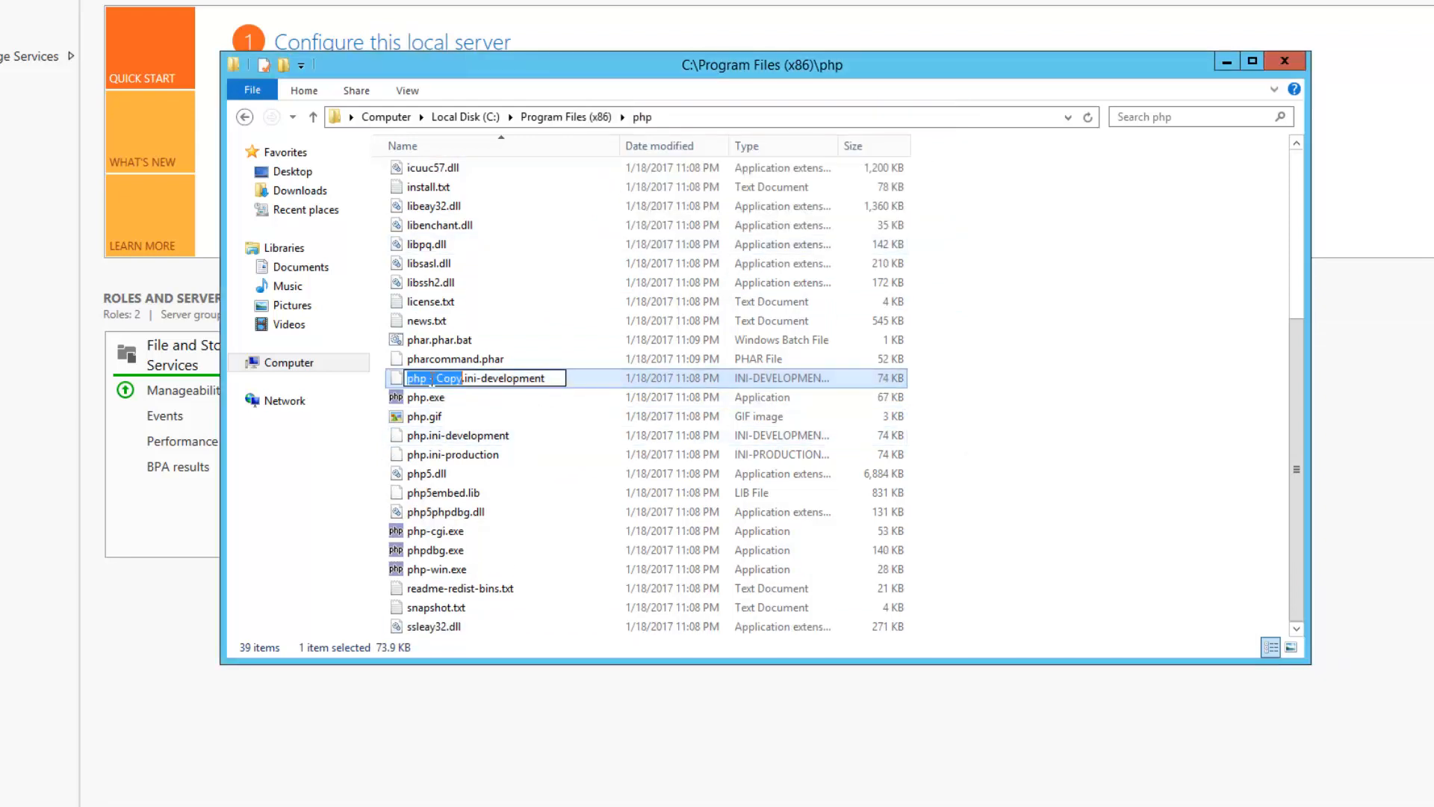
click(430, 379)
drag(431, 379, 554, 379)
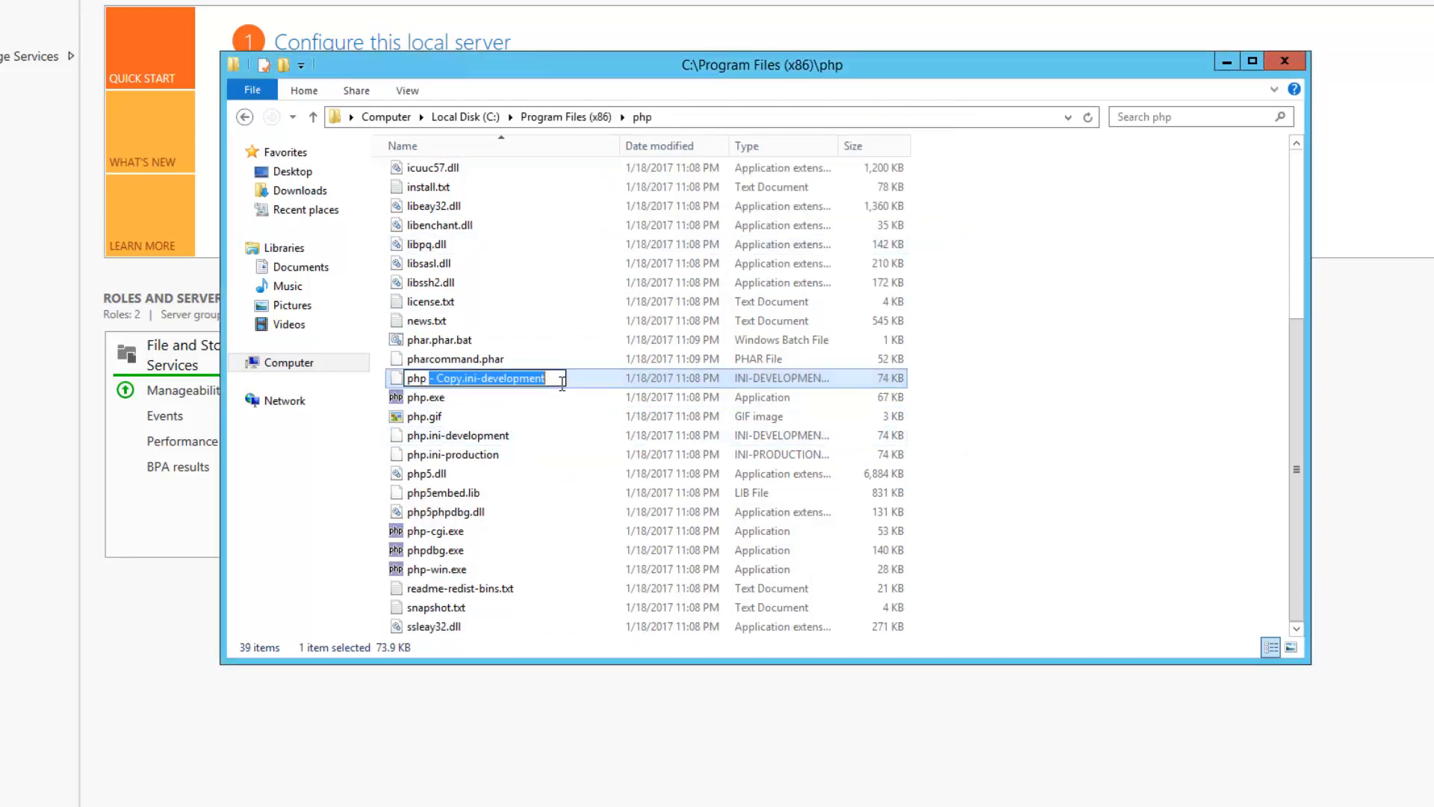
key(BackSpace)
key(BackSpace)
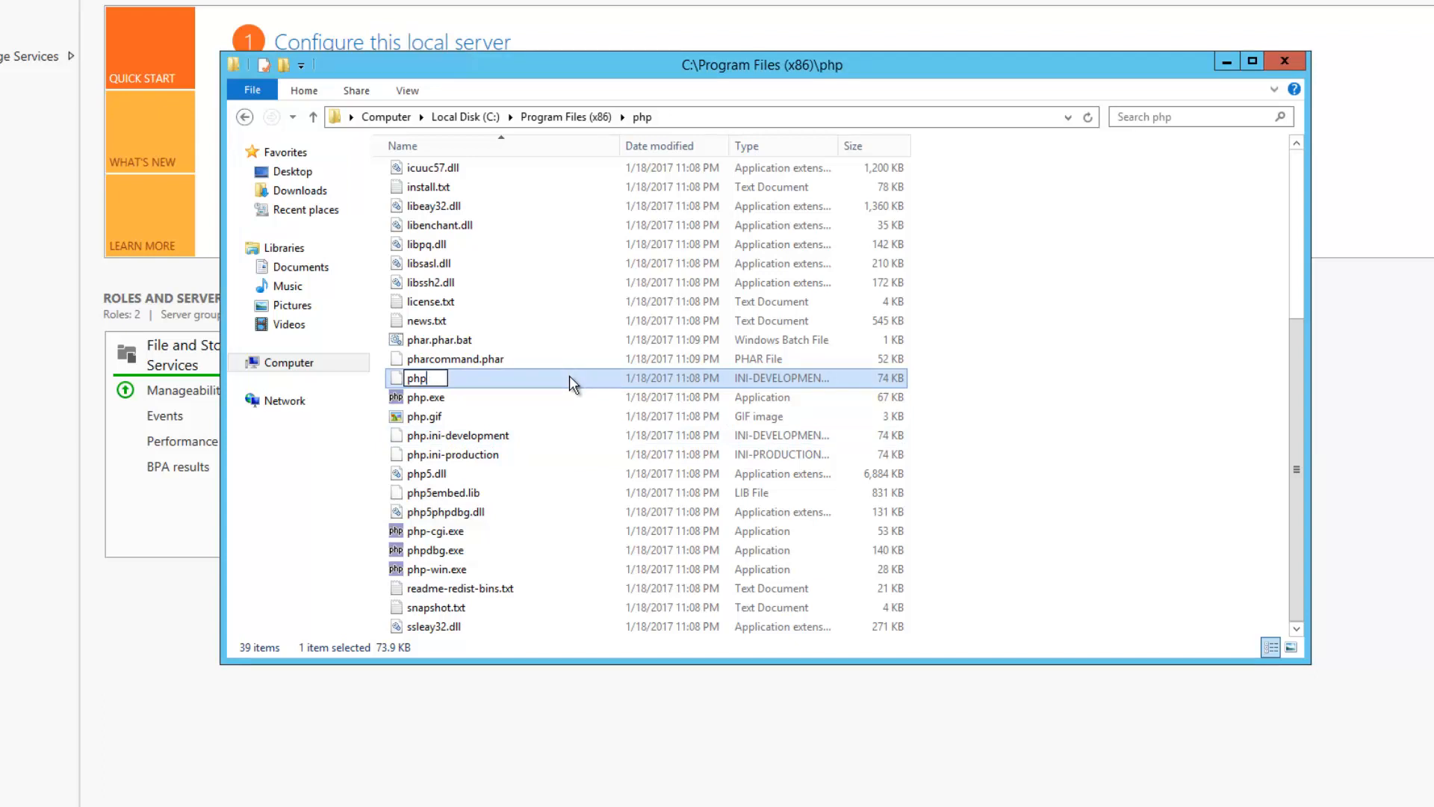
text(.ini)
key(Return)
click(838, 363)
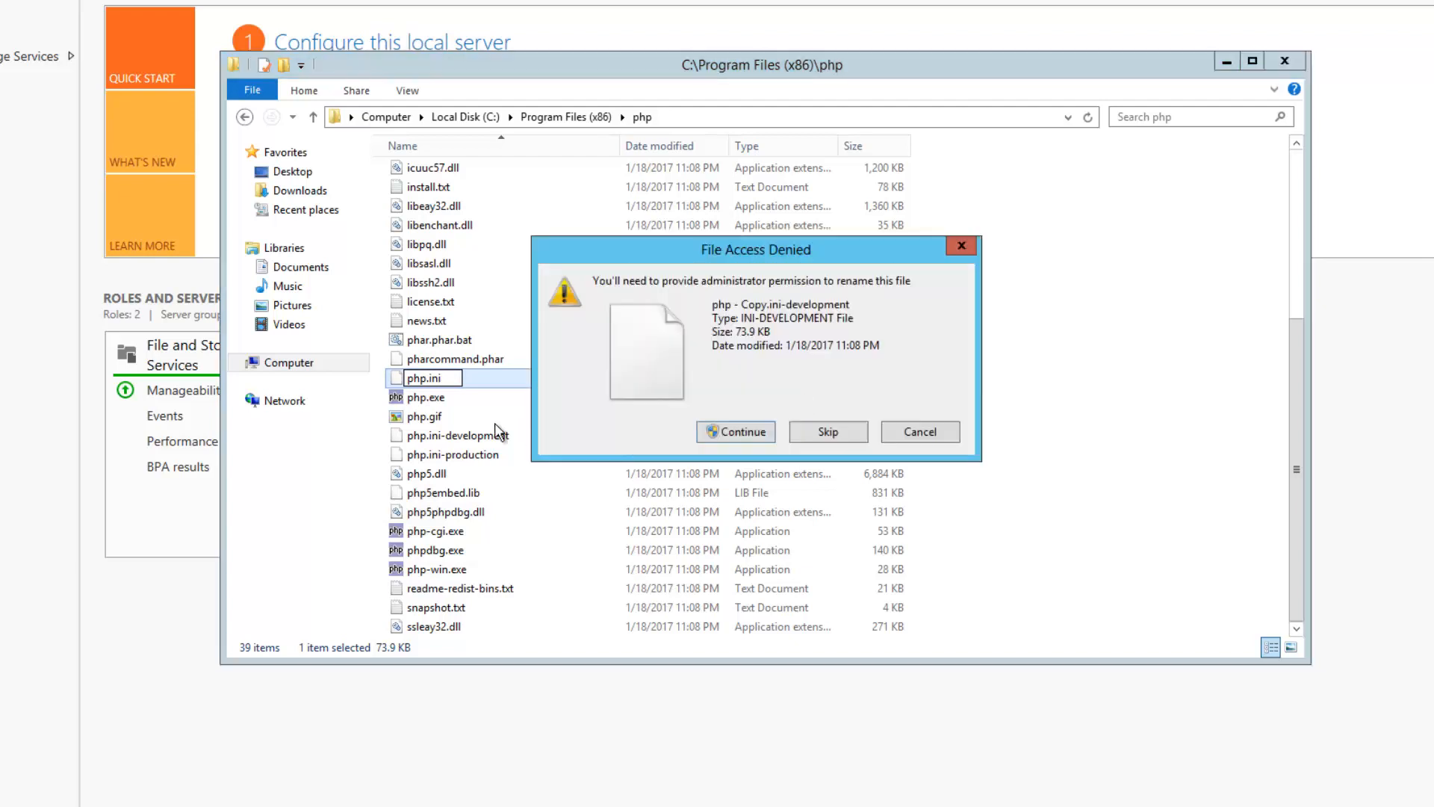
click(769, 438)
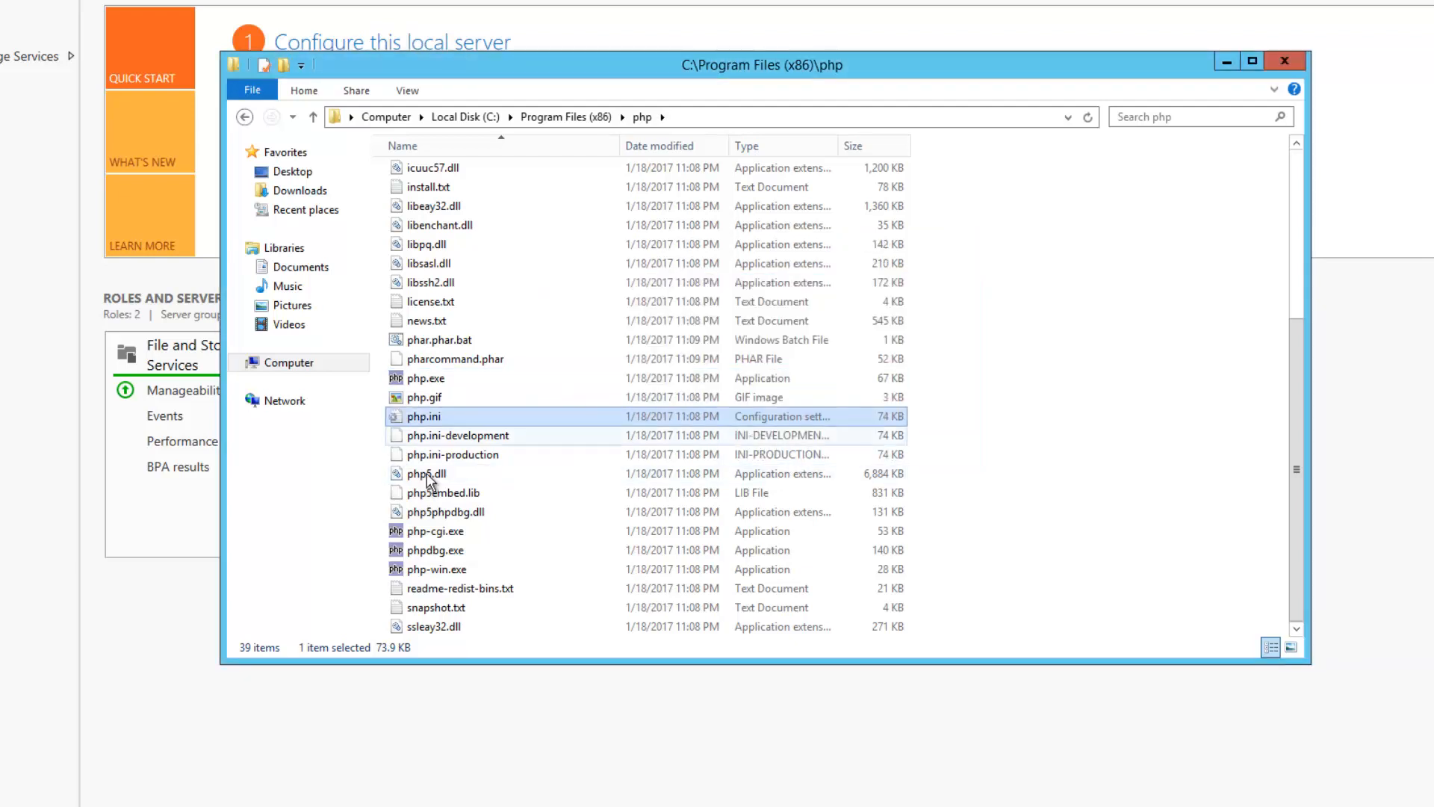
right_click(420, 416)
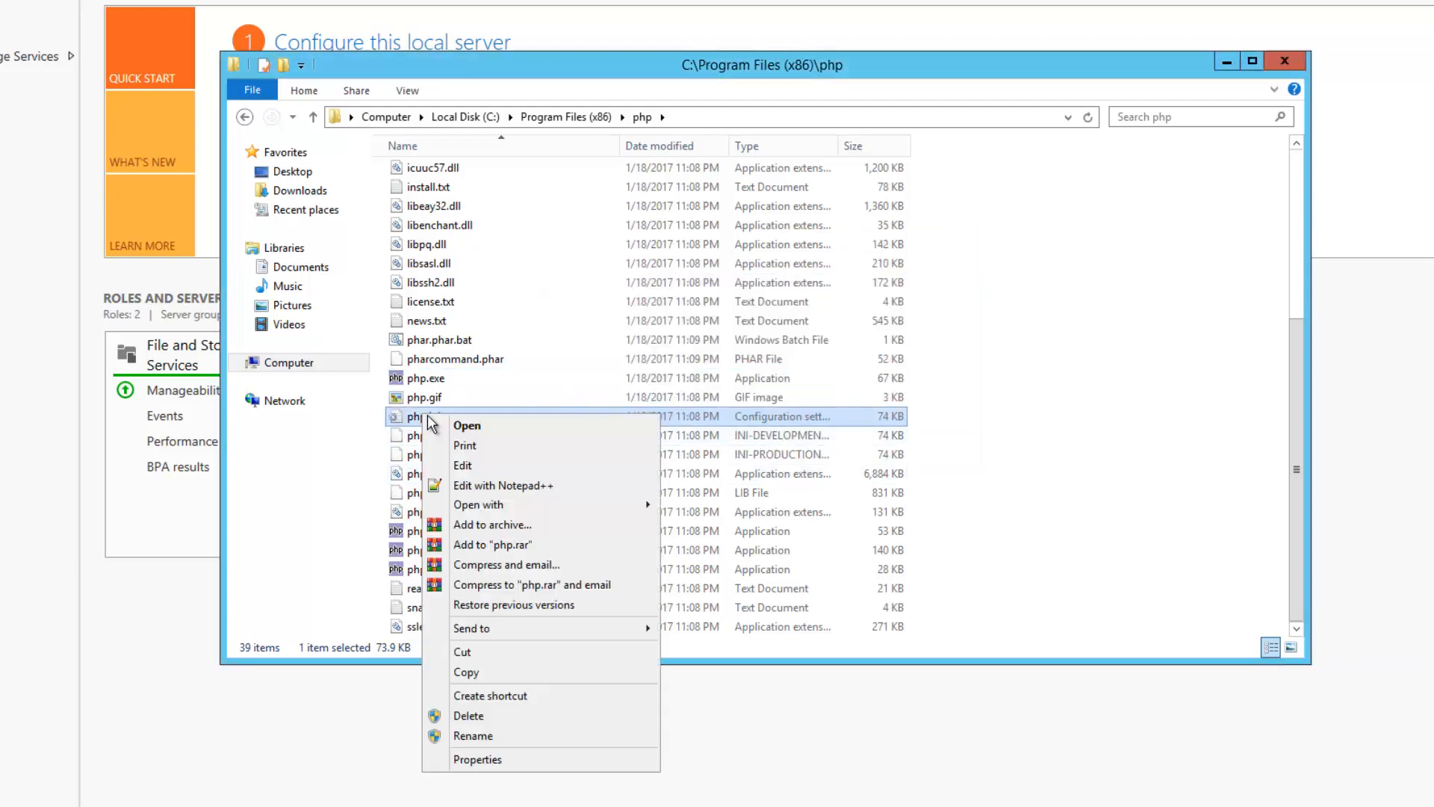
Open php.ini in Notepad++ and leave line 22 commented
click(563, 484)
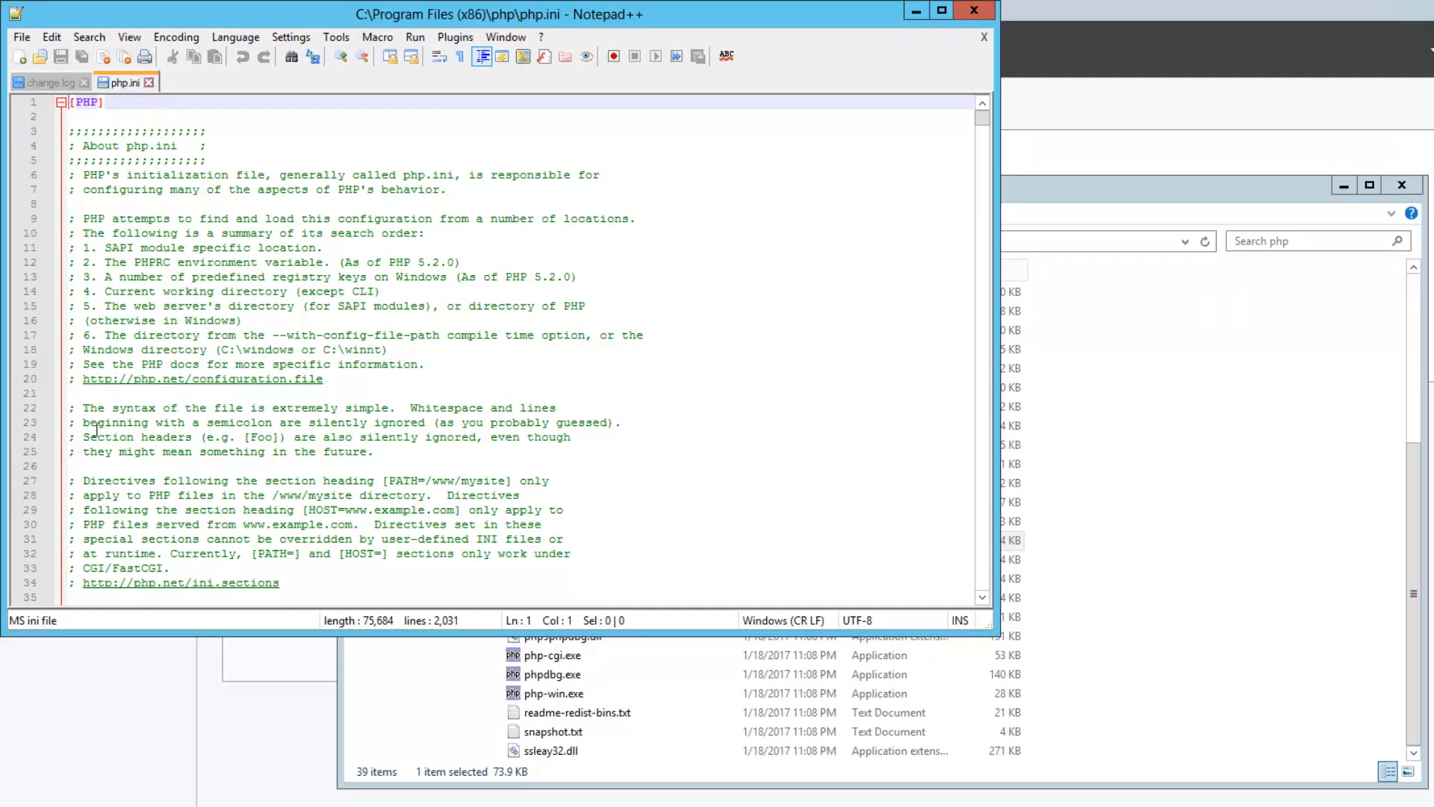
click(74, 409)
key(BackSpace)
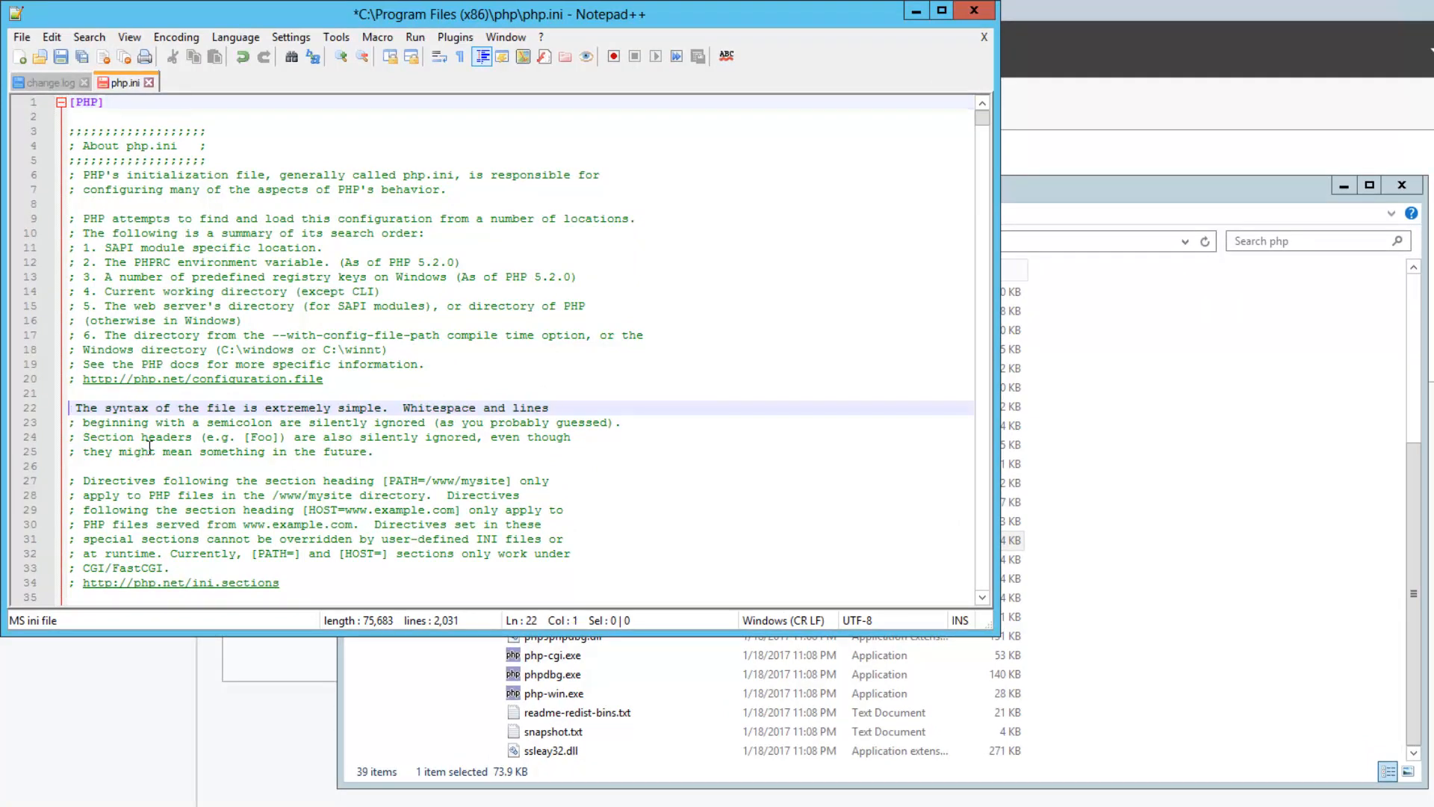
text(;)
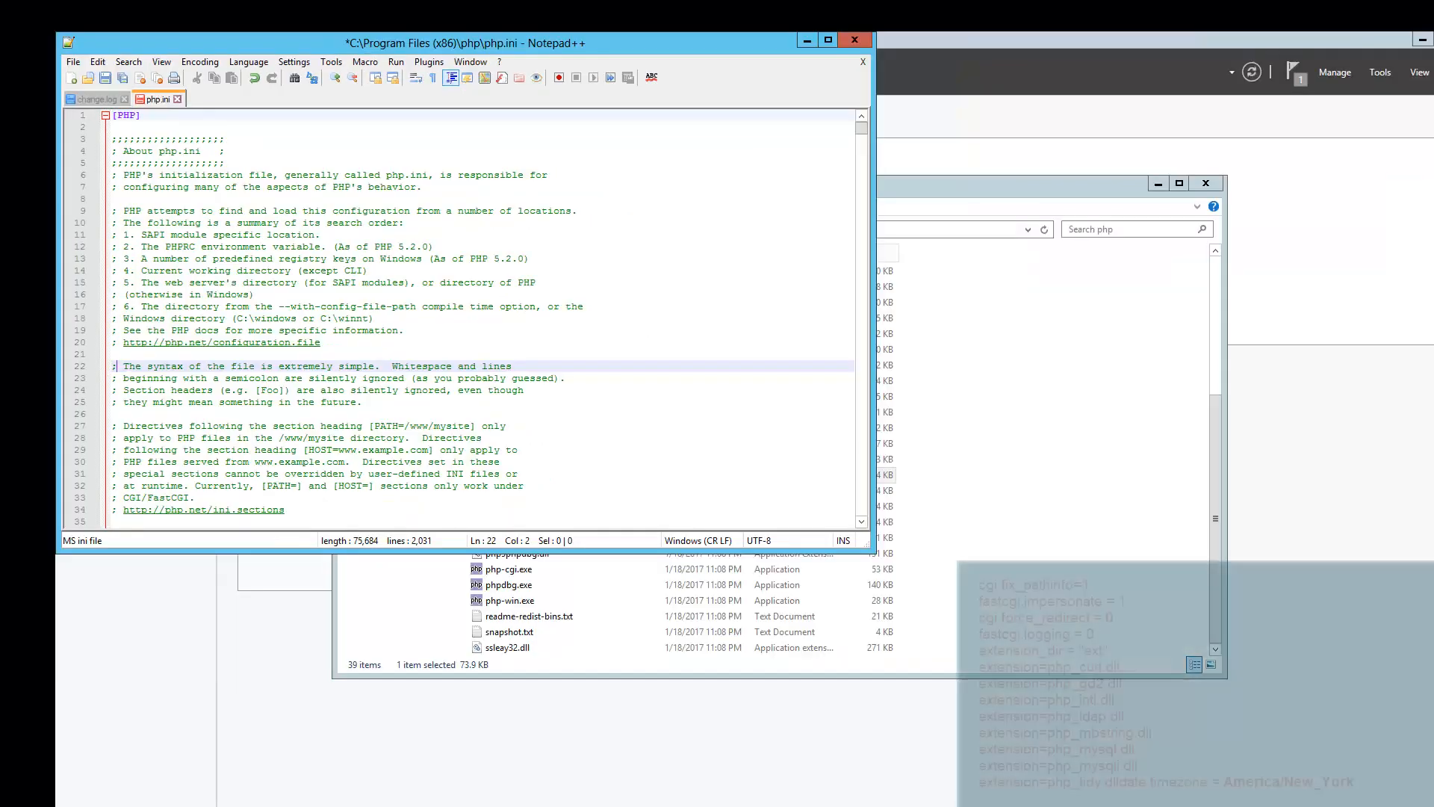
click(938, 437)
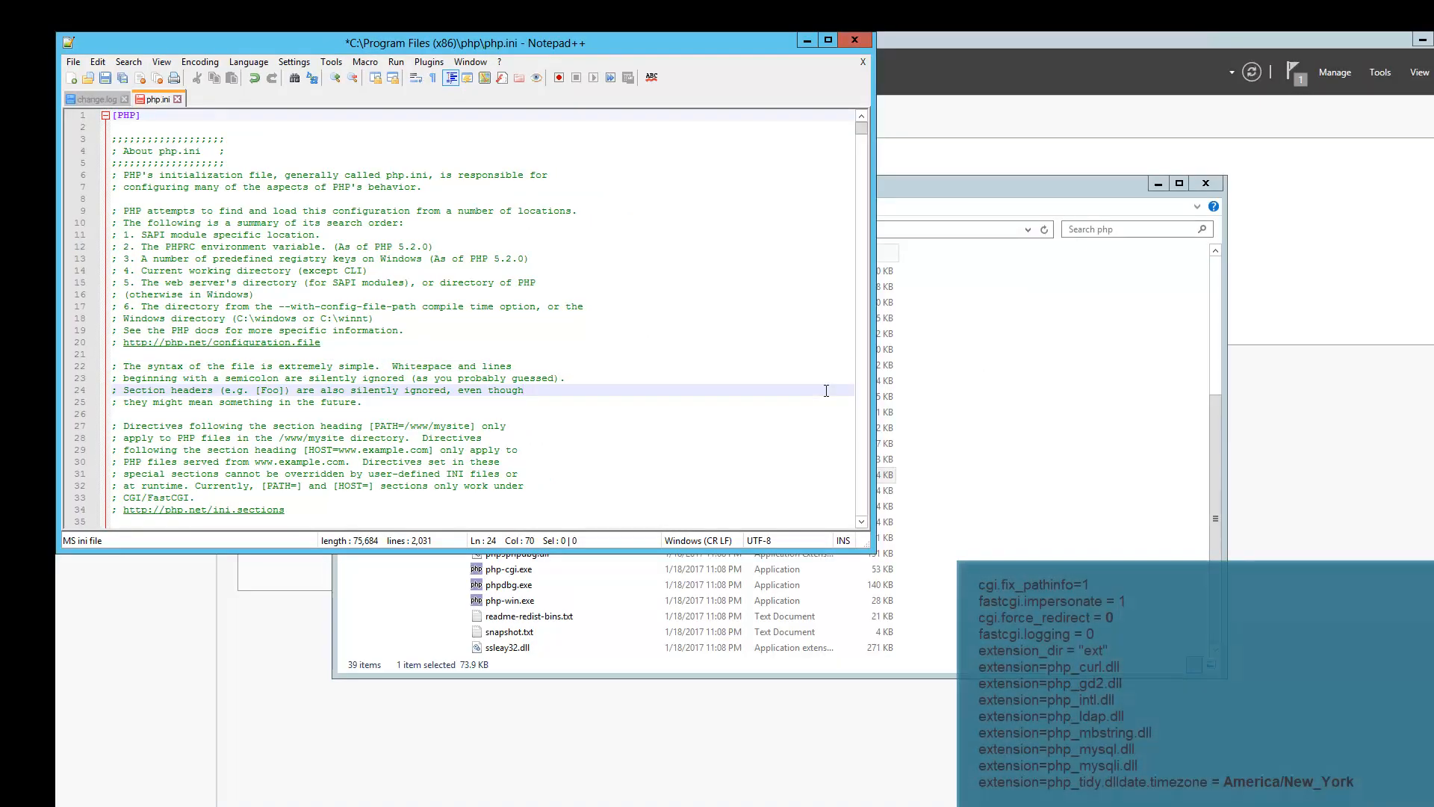
Find and uncomment cgi.fix_pathinfo=1
key(ctrl+f)
text(cgi.fix)
click(598, 228)
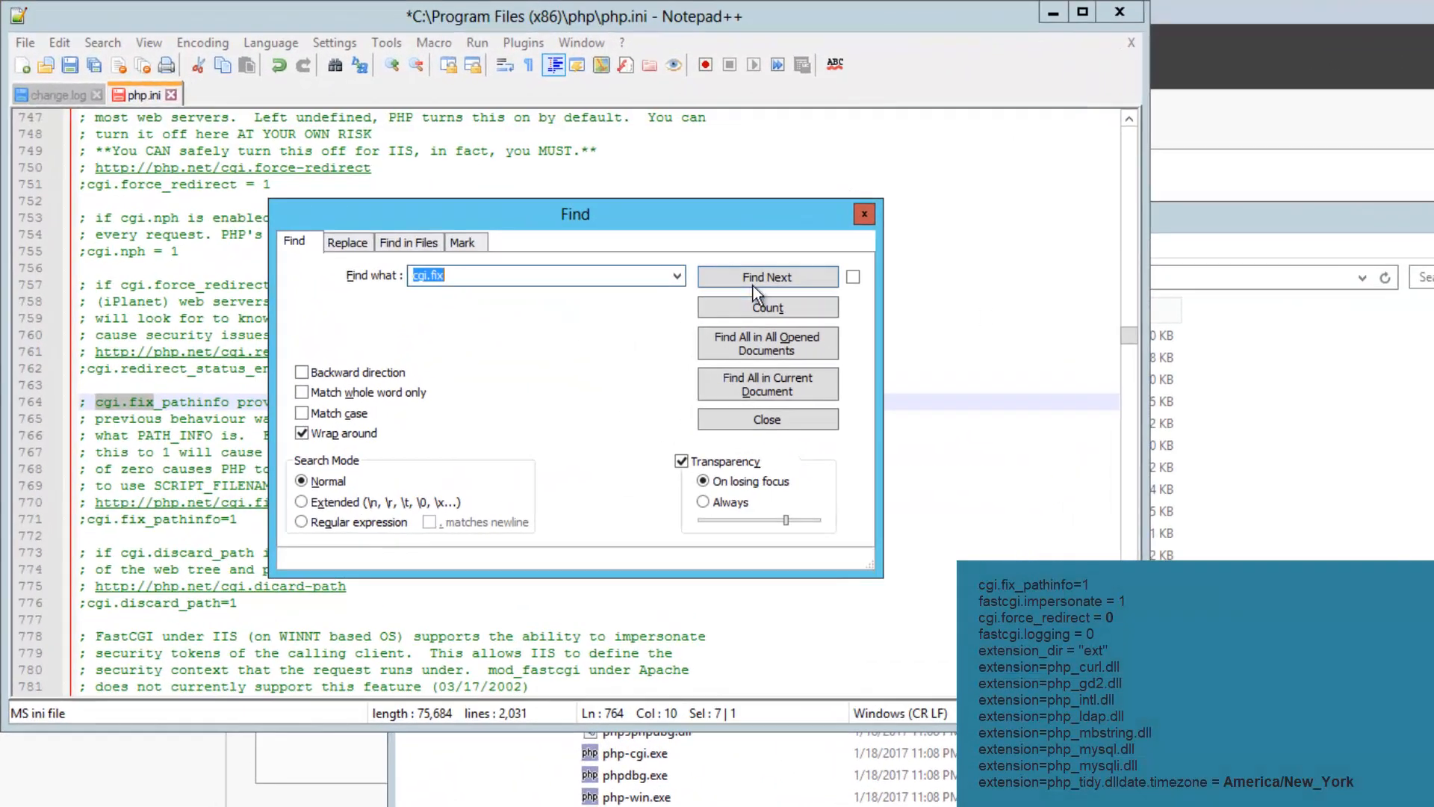
click(753, 285)
click(87, 521)
drag(549, 215, 1324, 246)
click(87, 521)
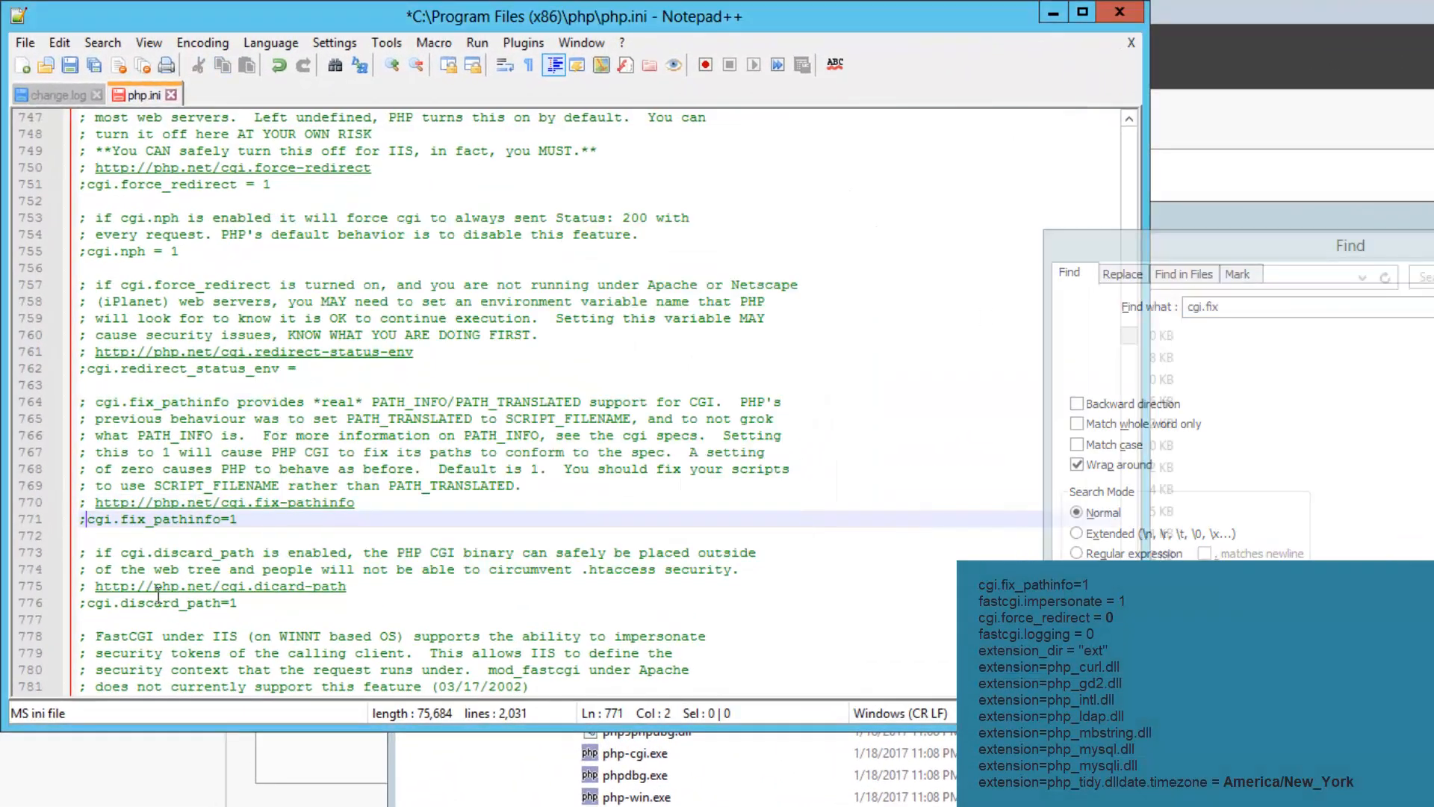
key(BackSpace)
Find and uncomment fastcgi.logging = 0
click(1257, 309)
text(fastcgi.logging)
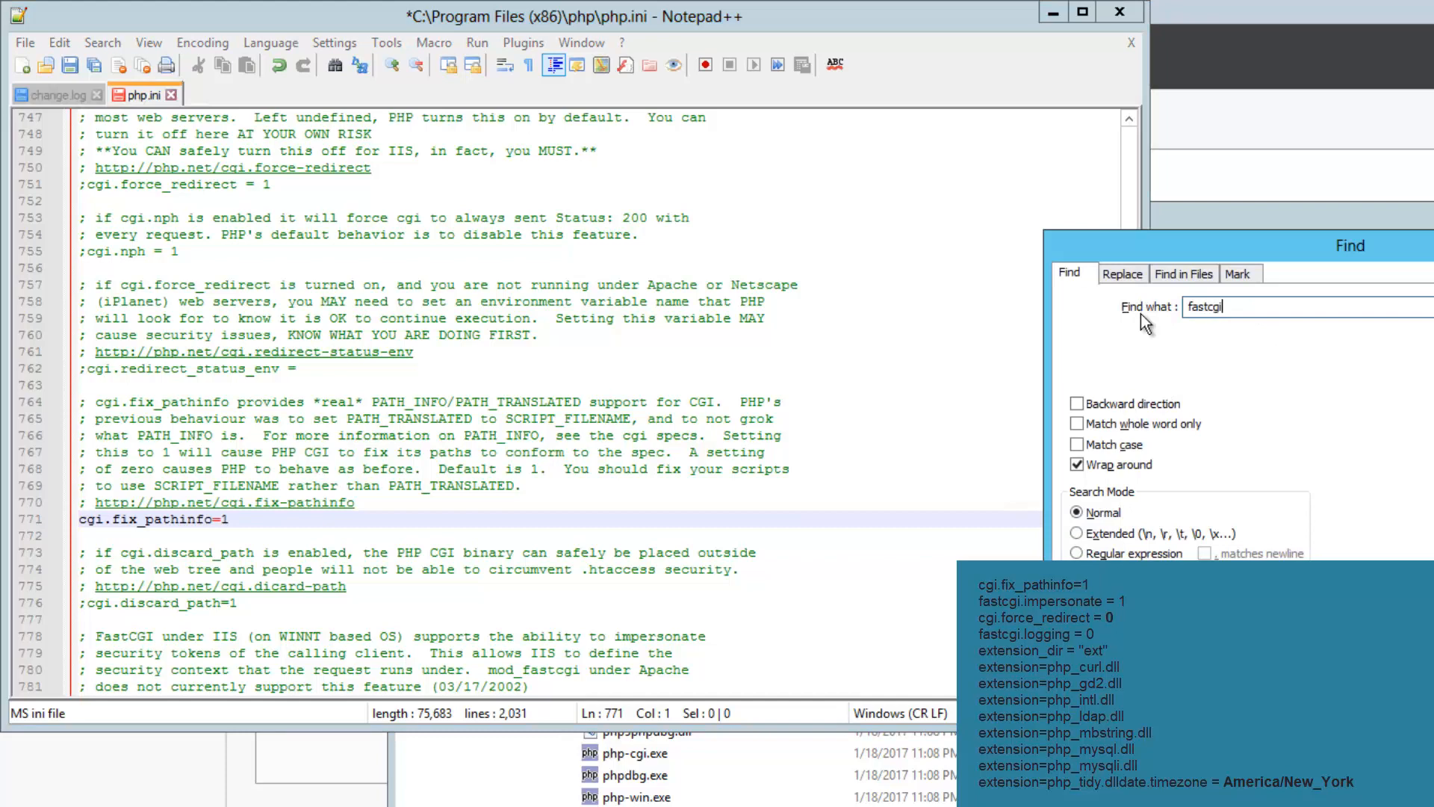
key(Return)
click(90, 403)
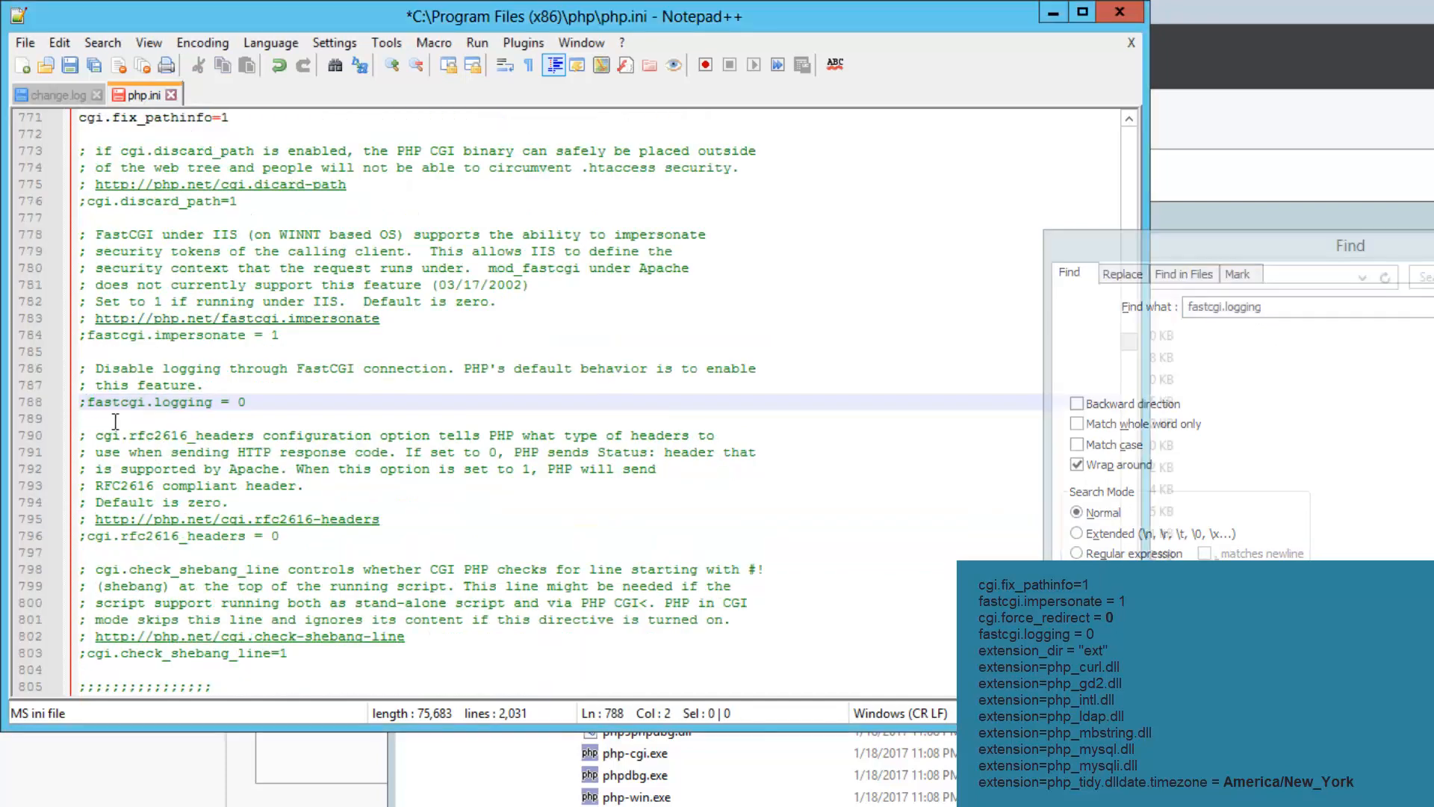
key(BackSpace)
Uncomment cgi.force_redirect and change its value to 0
click(1387, 464)
text(cgi.logging)
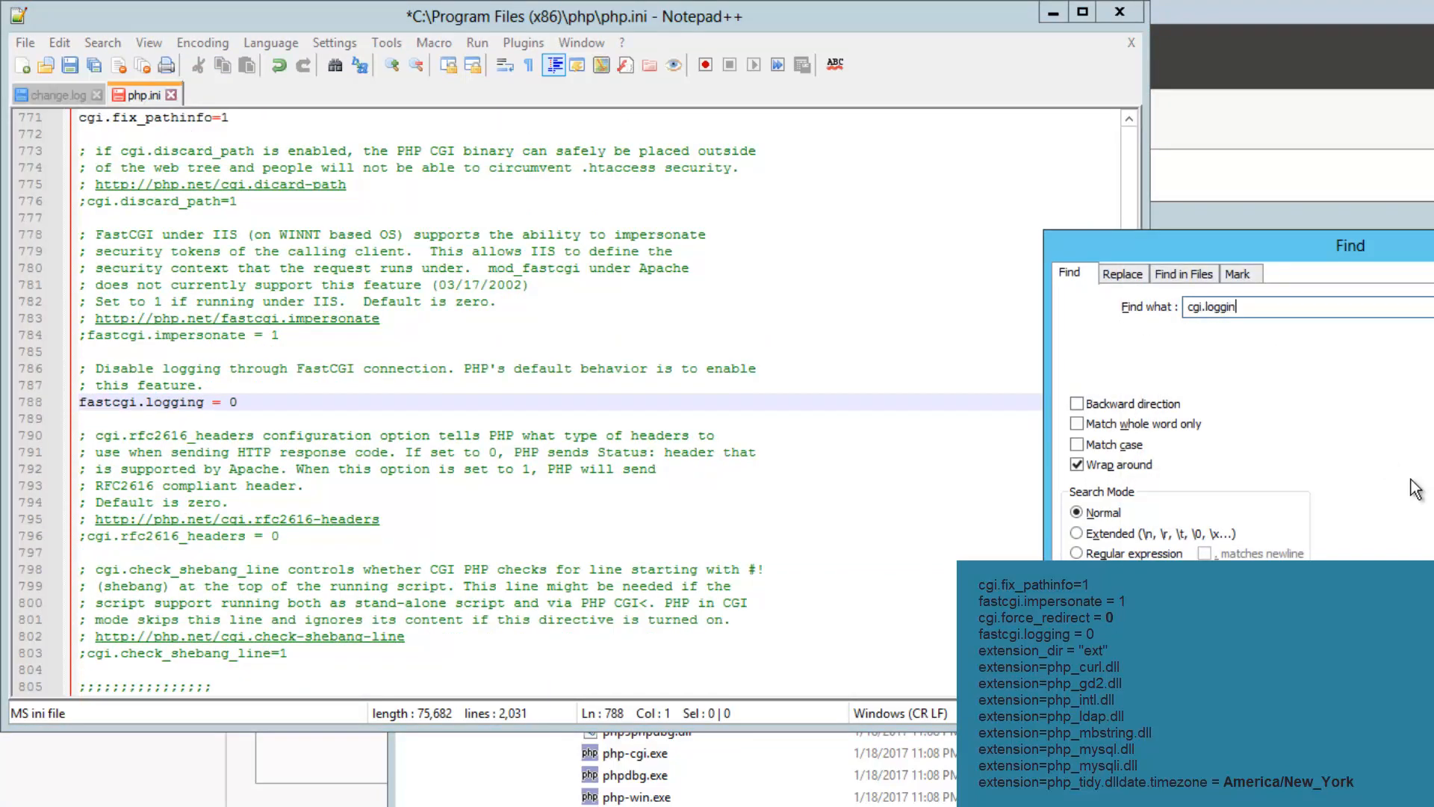
key(Return)
text(cgi.force)
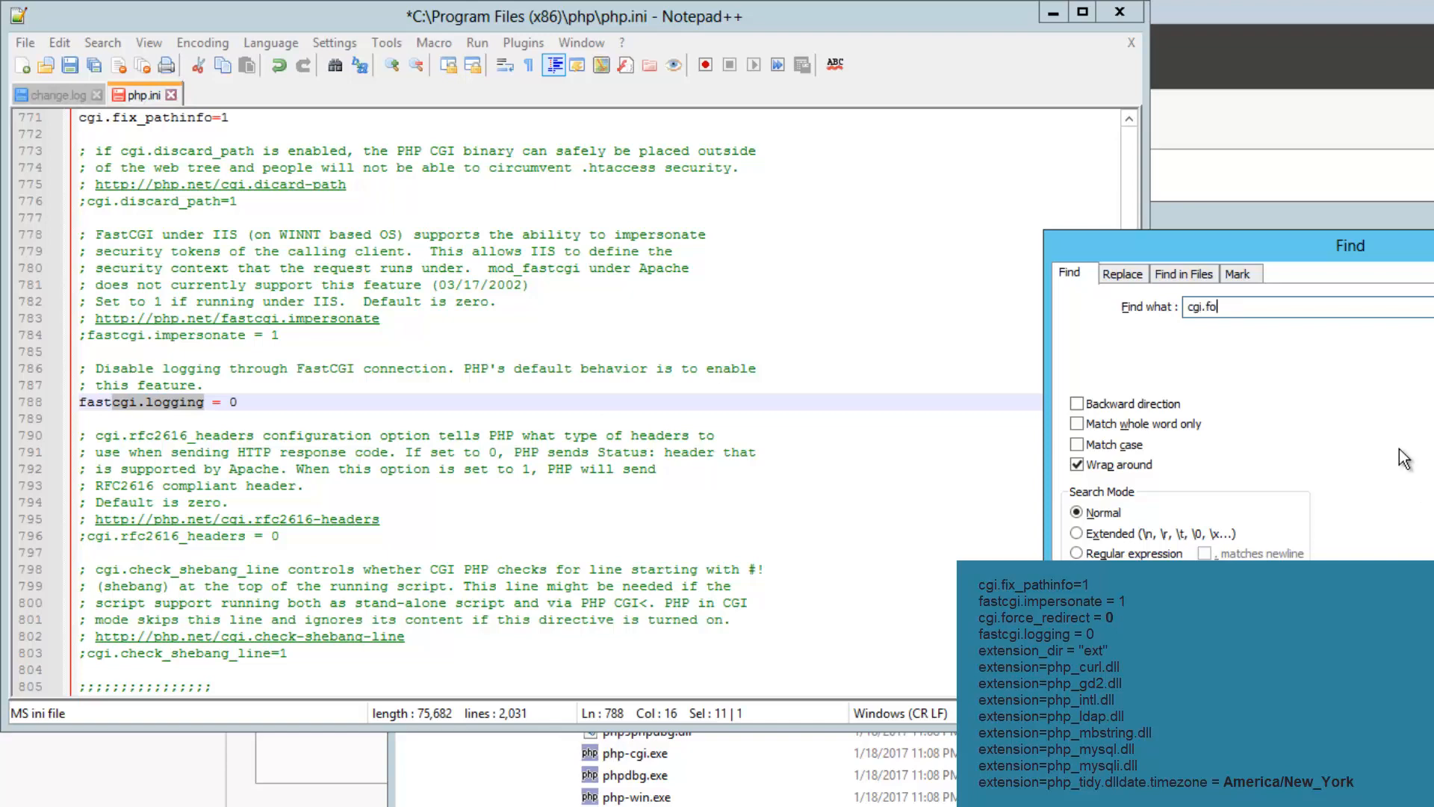
key(Return)
key(Return)
click(88, 488)
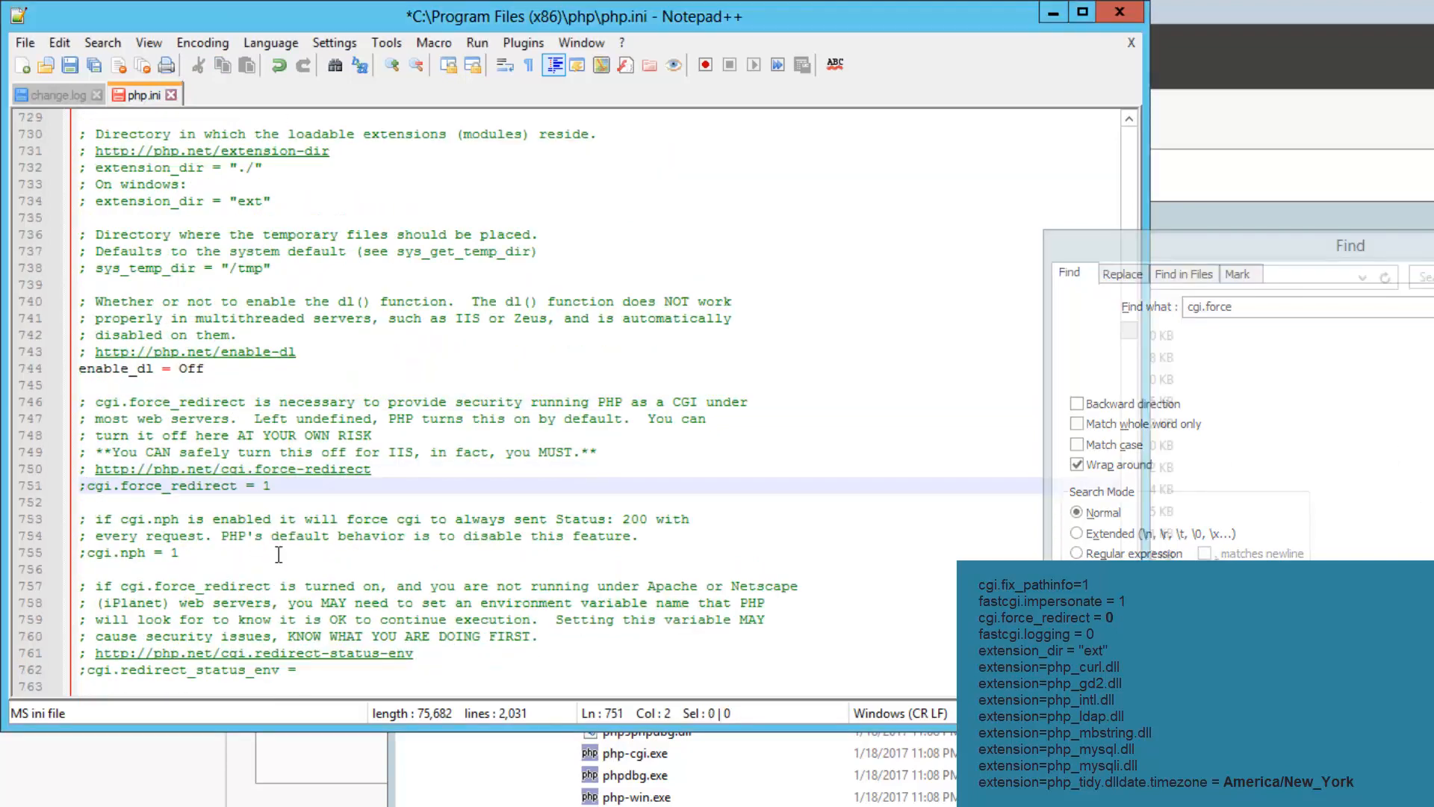
key(BackSpace)
double_click(260, 487)
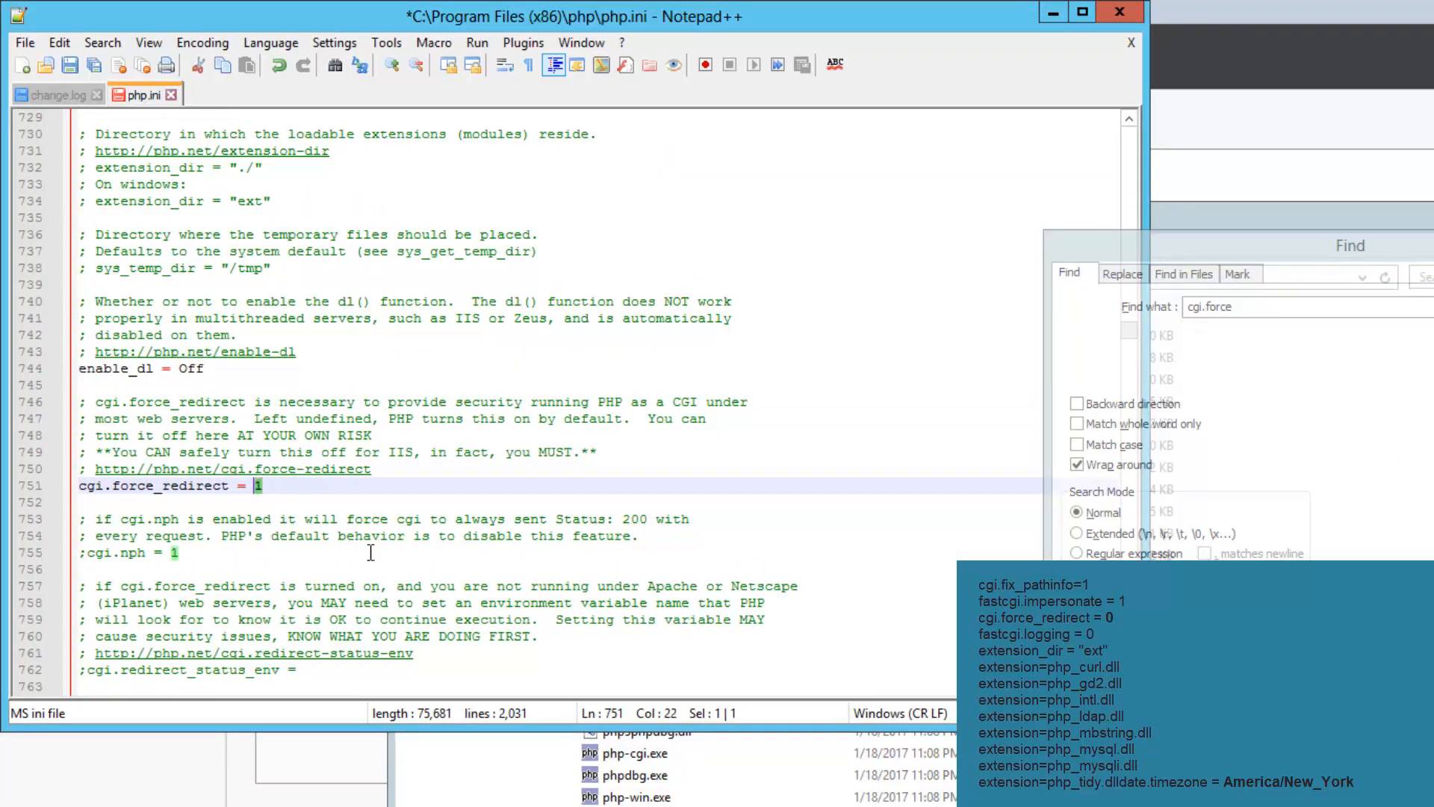
text(0)
Find and uncomment extension_dir = "ext"
click(1303, 310)
drag(1211, 307, 1282, 309)
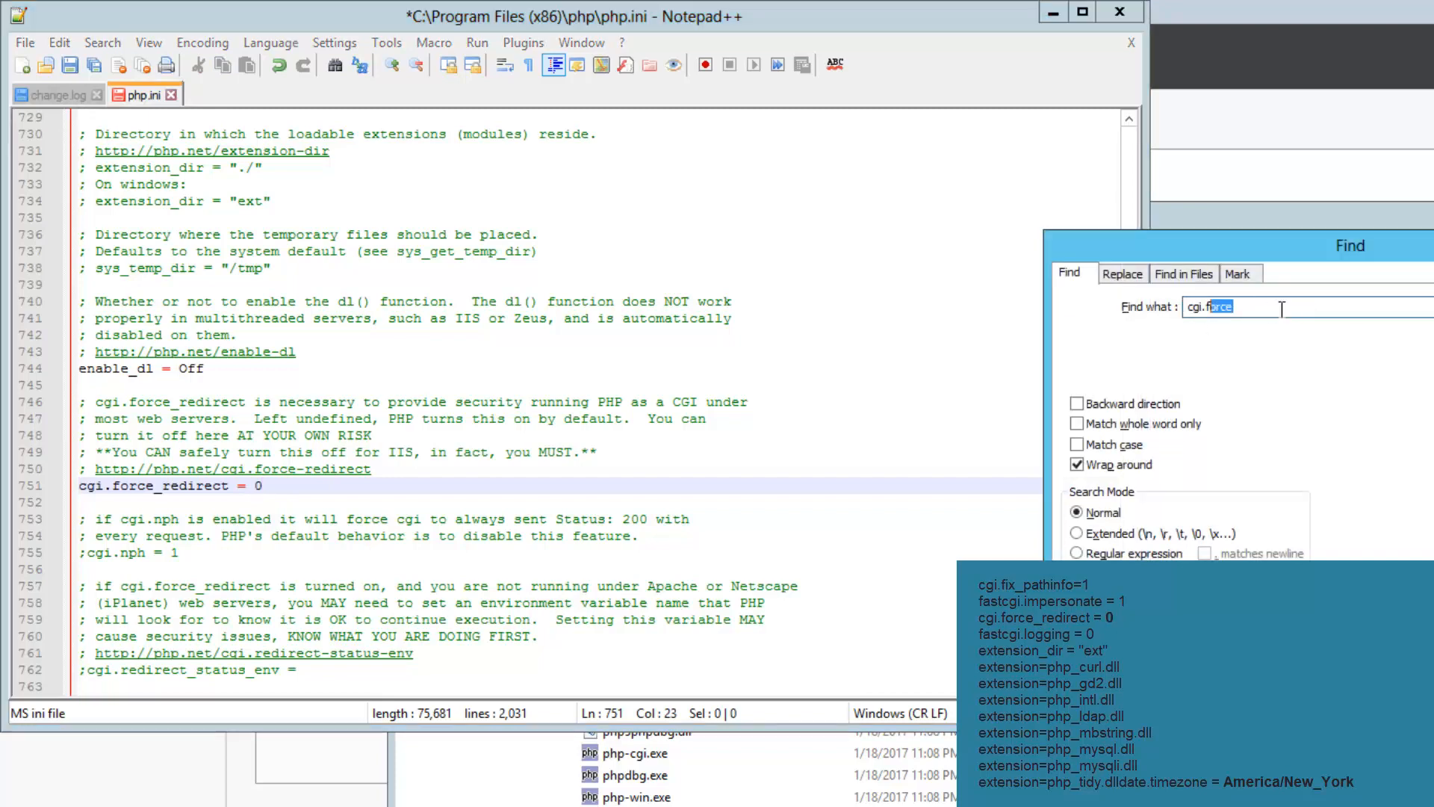
key(ctrl+a)
text(extensions)
key(BackSpace)
text(_dir)
key(Return)
click(1432, 307)
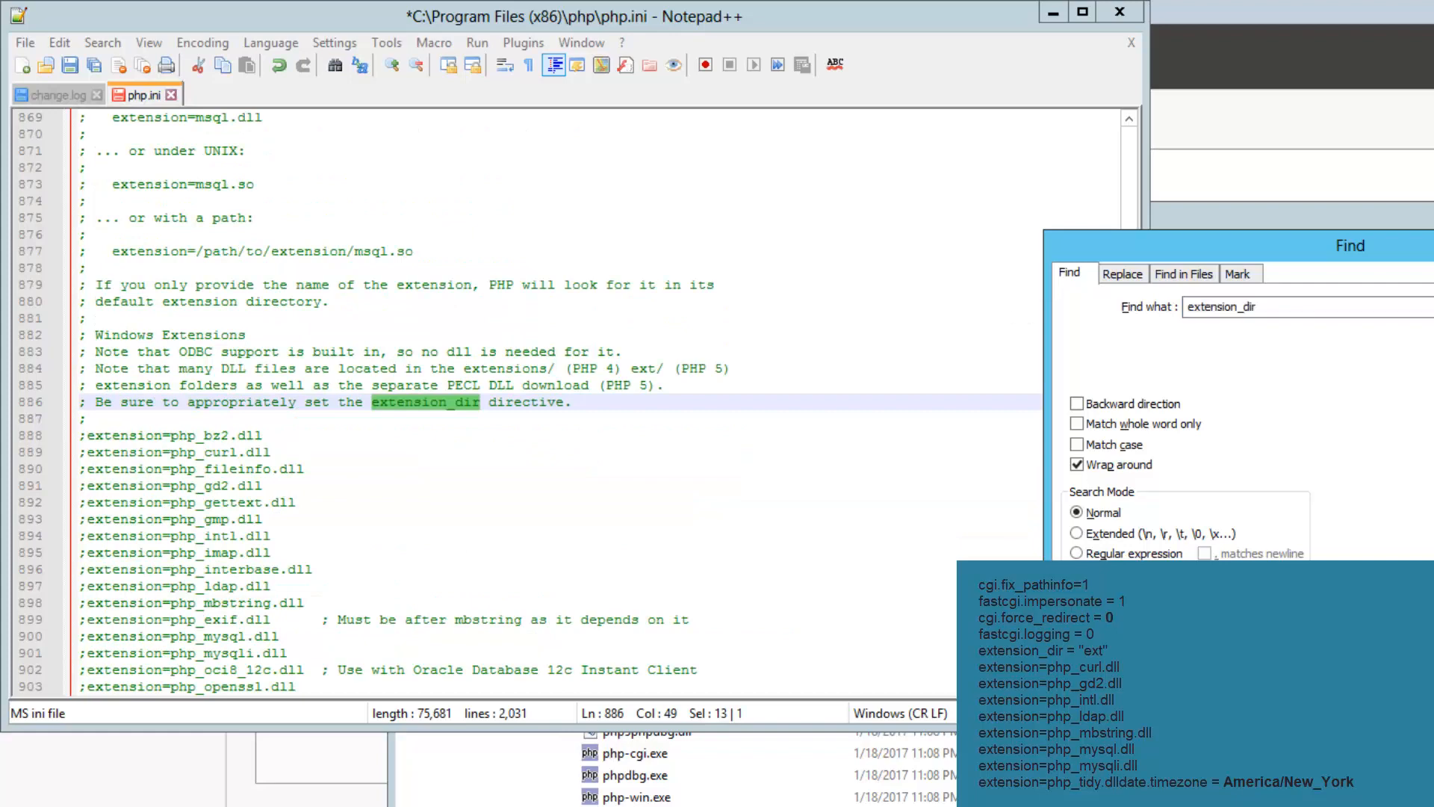
key(Return)
click(90, 438)
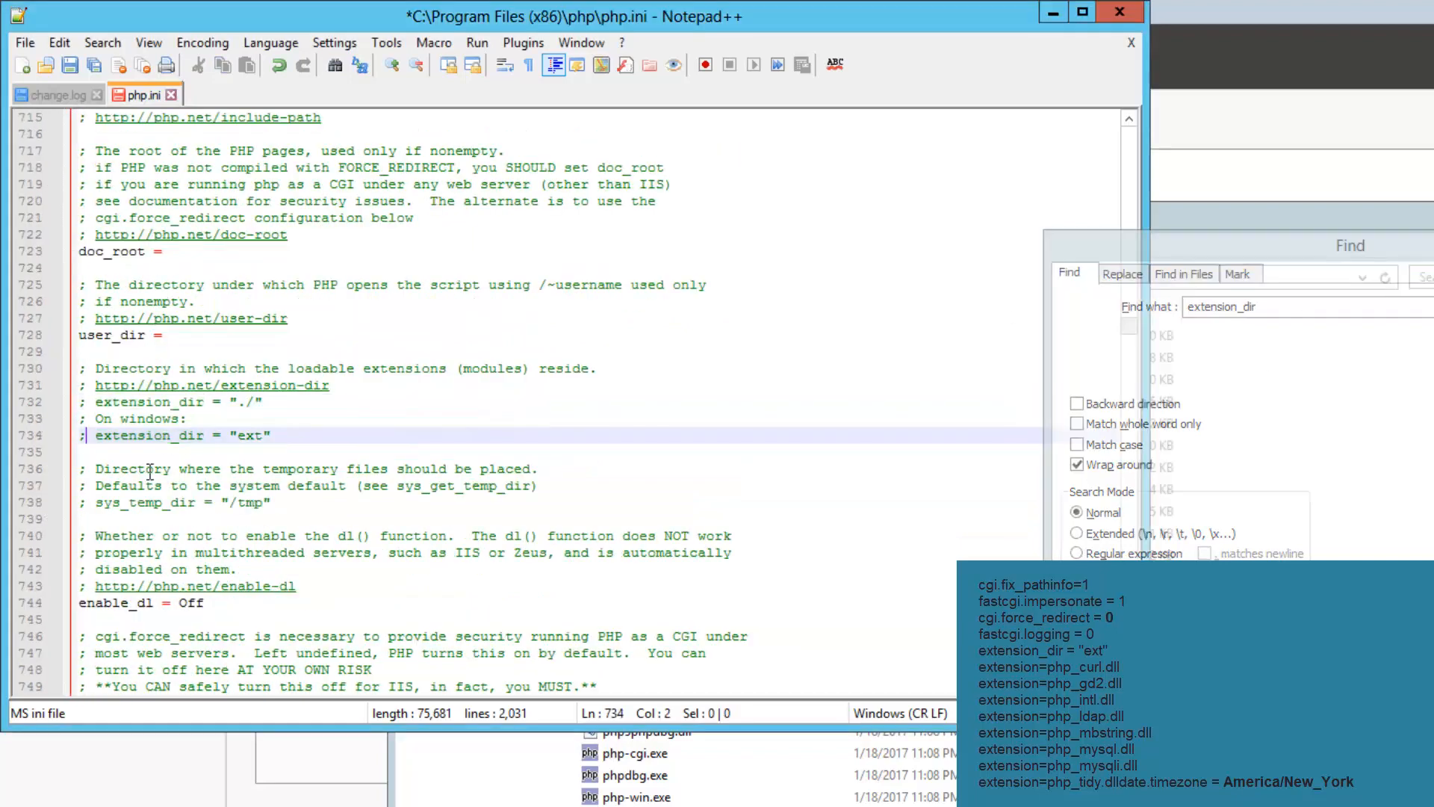
key(BackSpace)
Uncomment the php_curl.dll, php_gd2.dll and php_intl.dll extension lines
click(1336, 320)
key(BackSpace)
key(BackSpace)
key(BackSpace)
key(BackSpace)
key(Return)
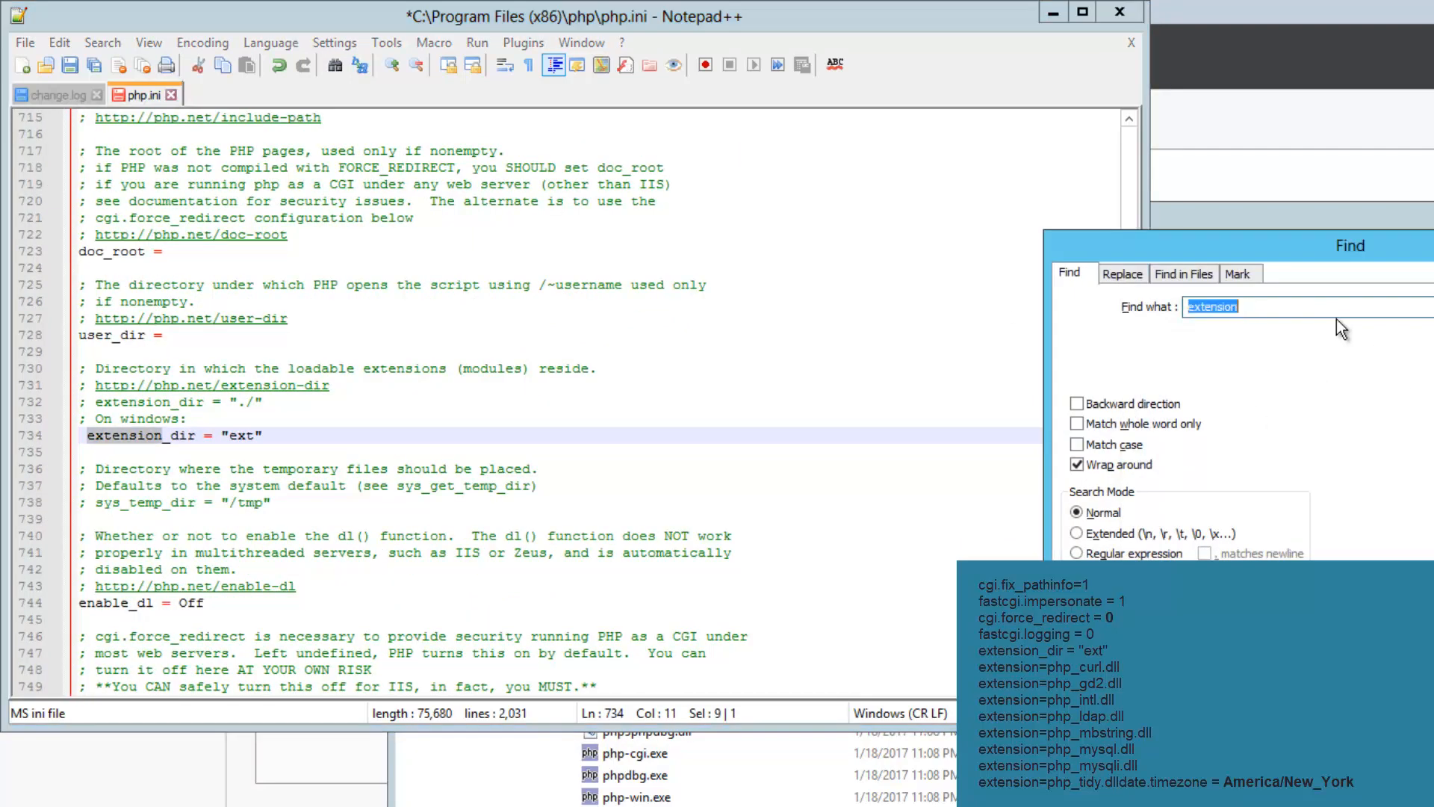
key(Return)
key(Return)
key(Return)
key(Return)
key(Return)
click(86, 603)
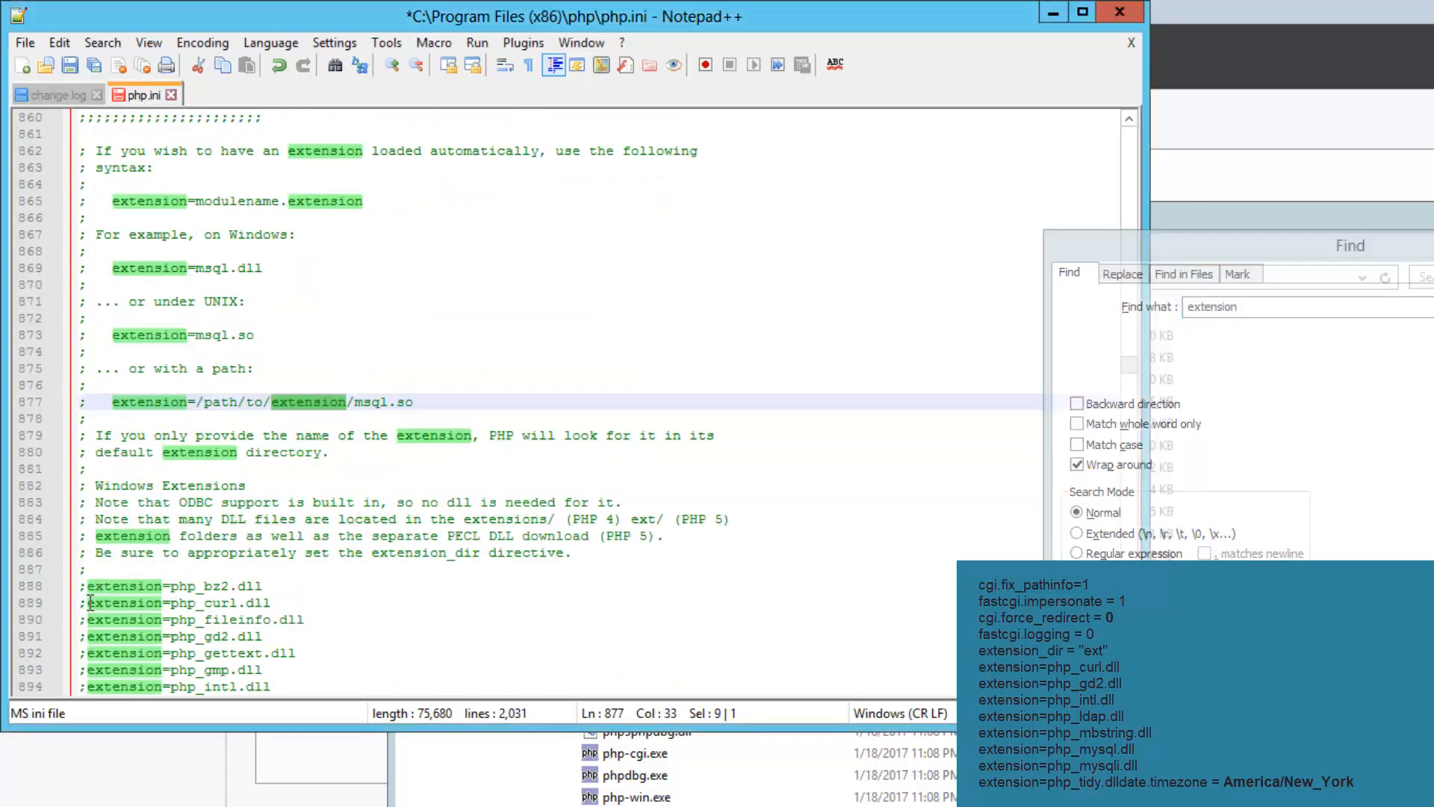
key(BackSpace)
click(86, 639)
key(BackSpace)
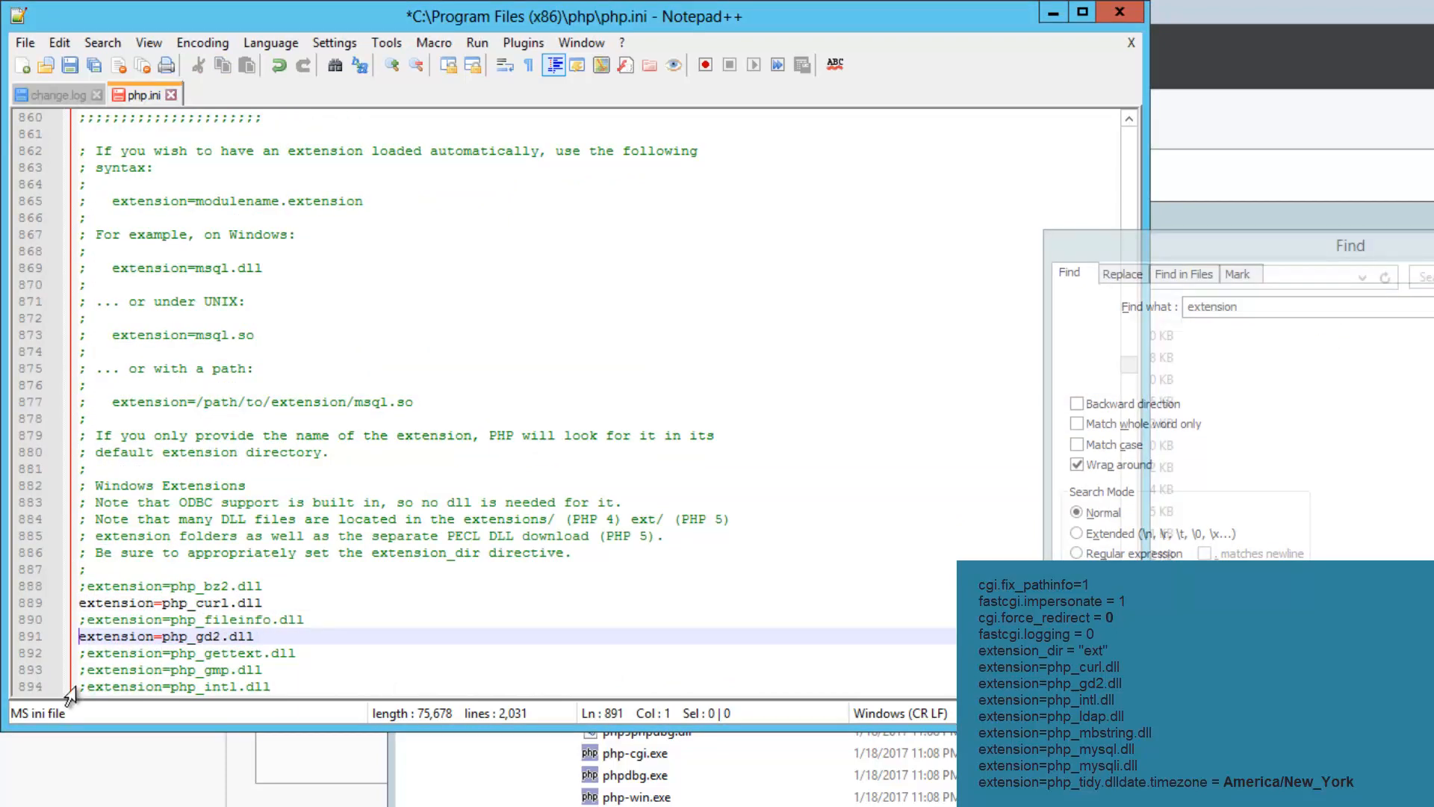
click(84, 687)
key(BackSpace)
Uncomment the php_ldap.dll, php_mysql.dll, php_mysqli.dll and php_mbstring.dll extension lines
scroll(124, 685, down, 3)
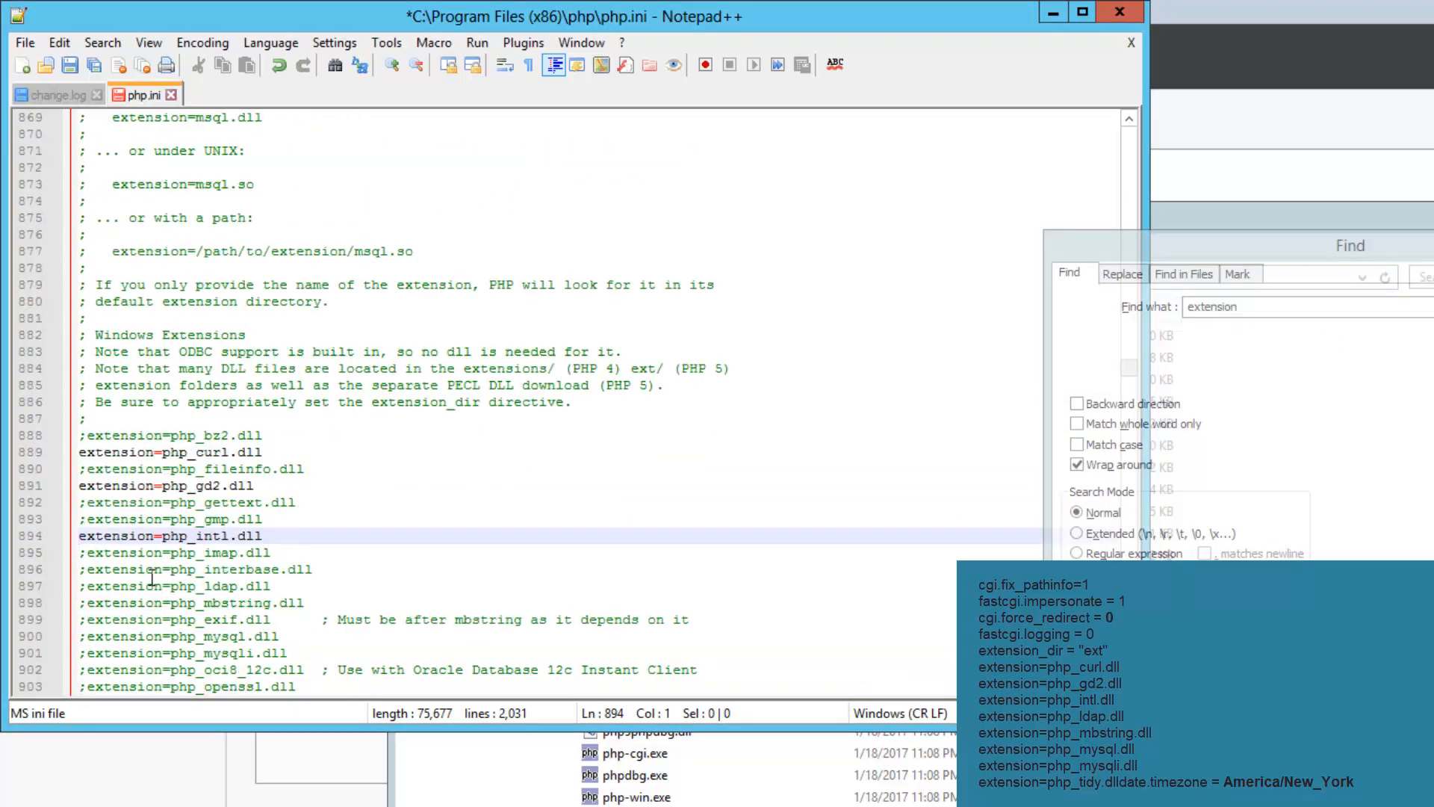
click(87, 587)
key(BackSpace)
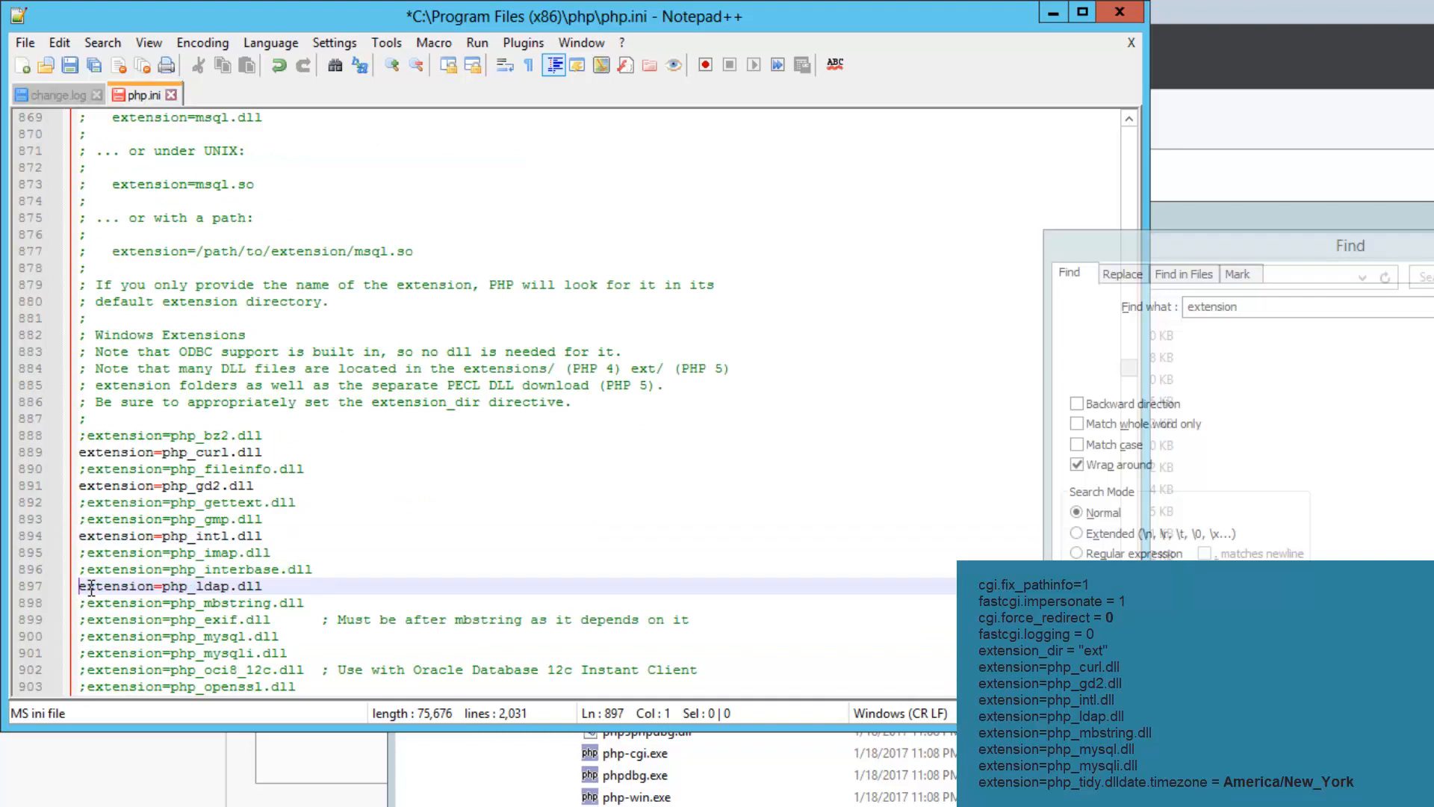
click(86, 637)
key(BackSpace)
click(86, 652)
key(BackSpace)
click(87, 603)
key(BackSpace)
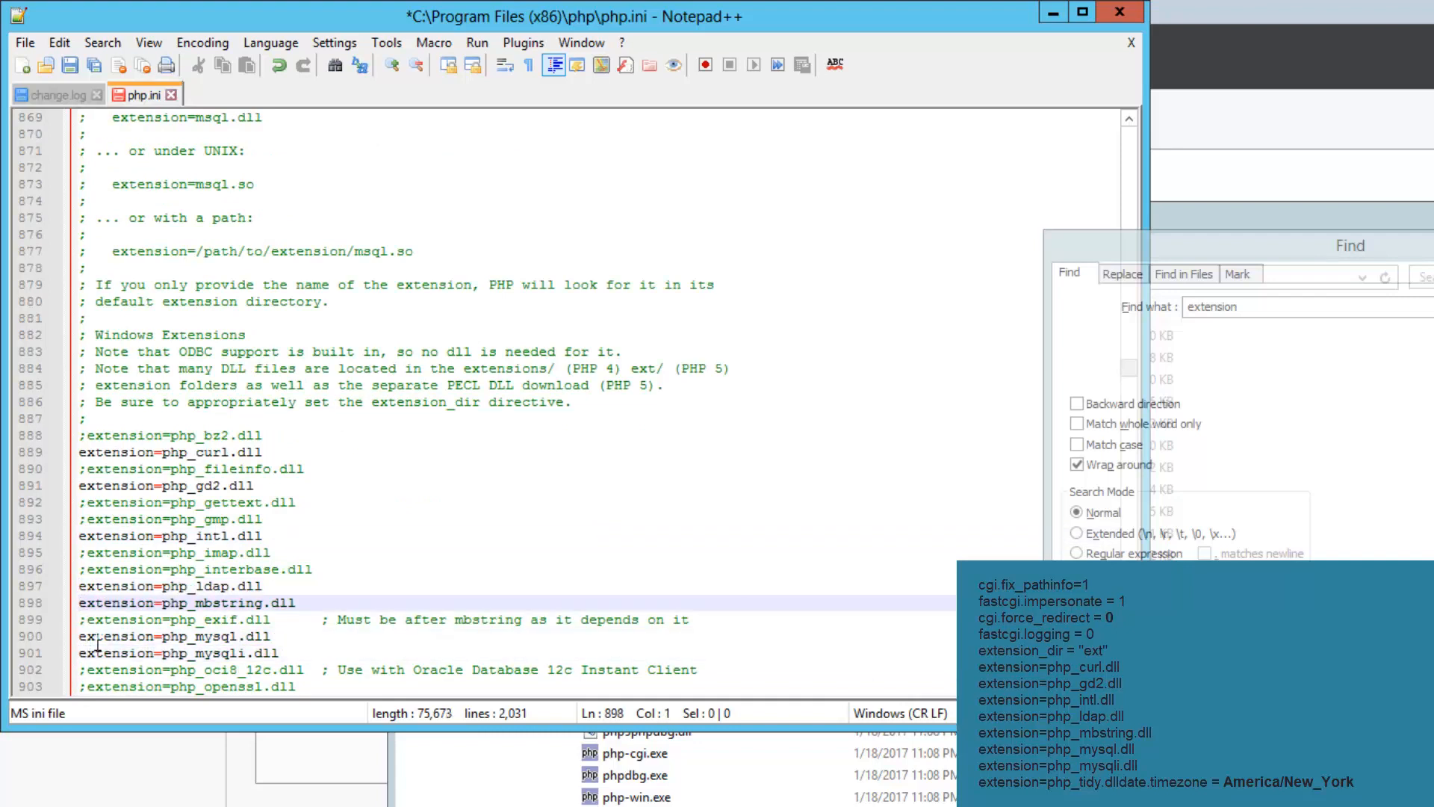
scroll(98, 644, down, 3)
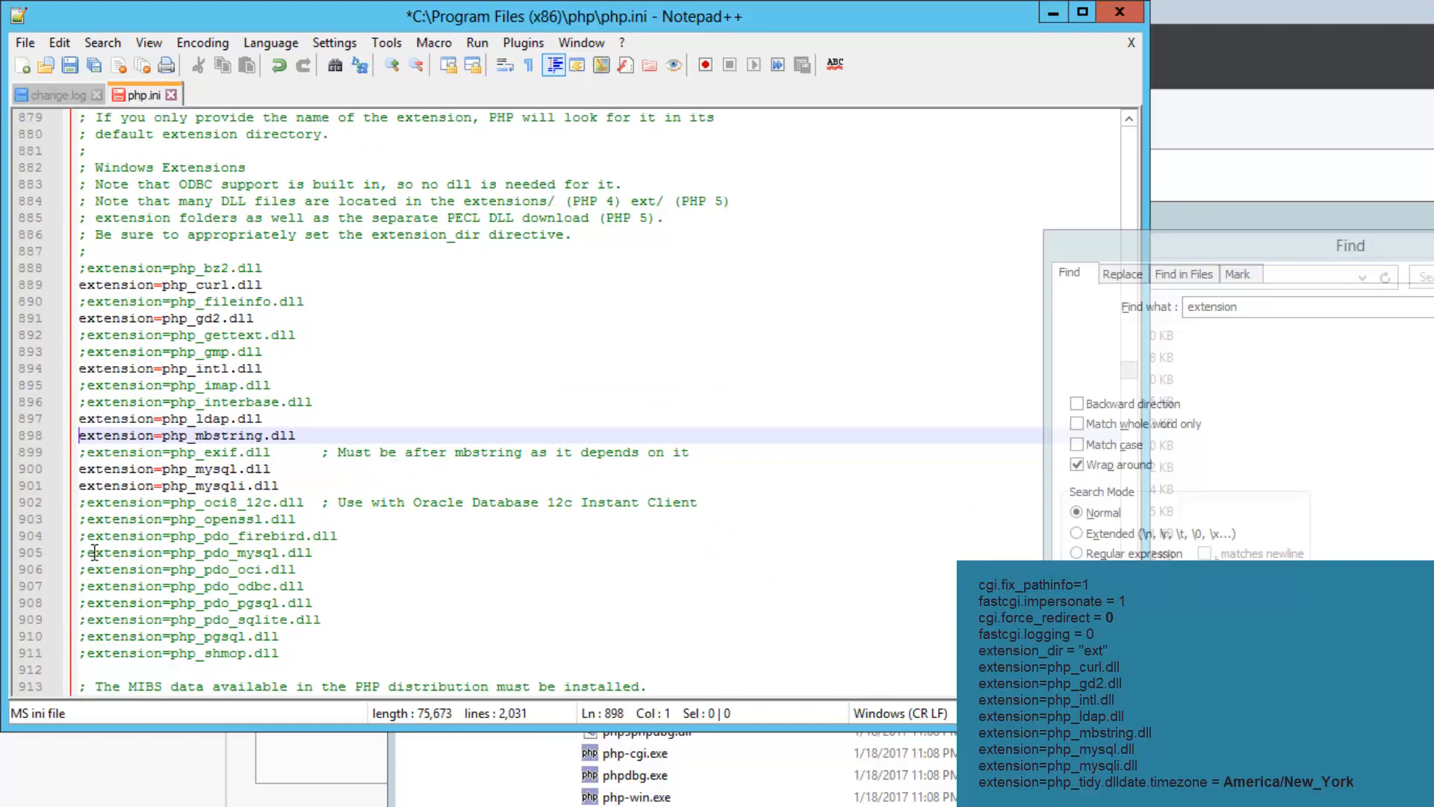
double_click(1222, 307)
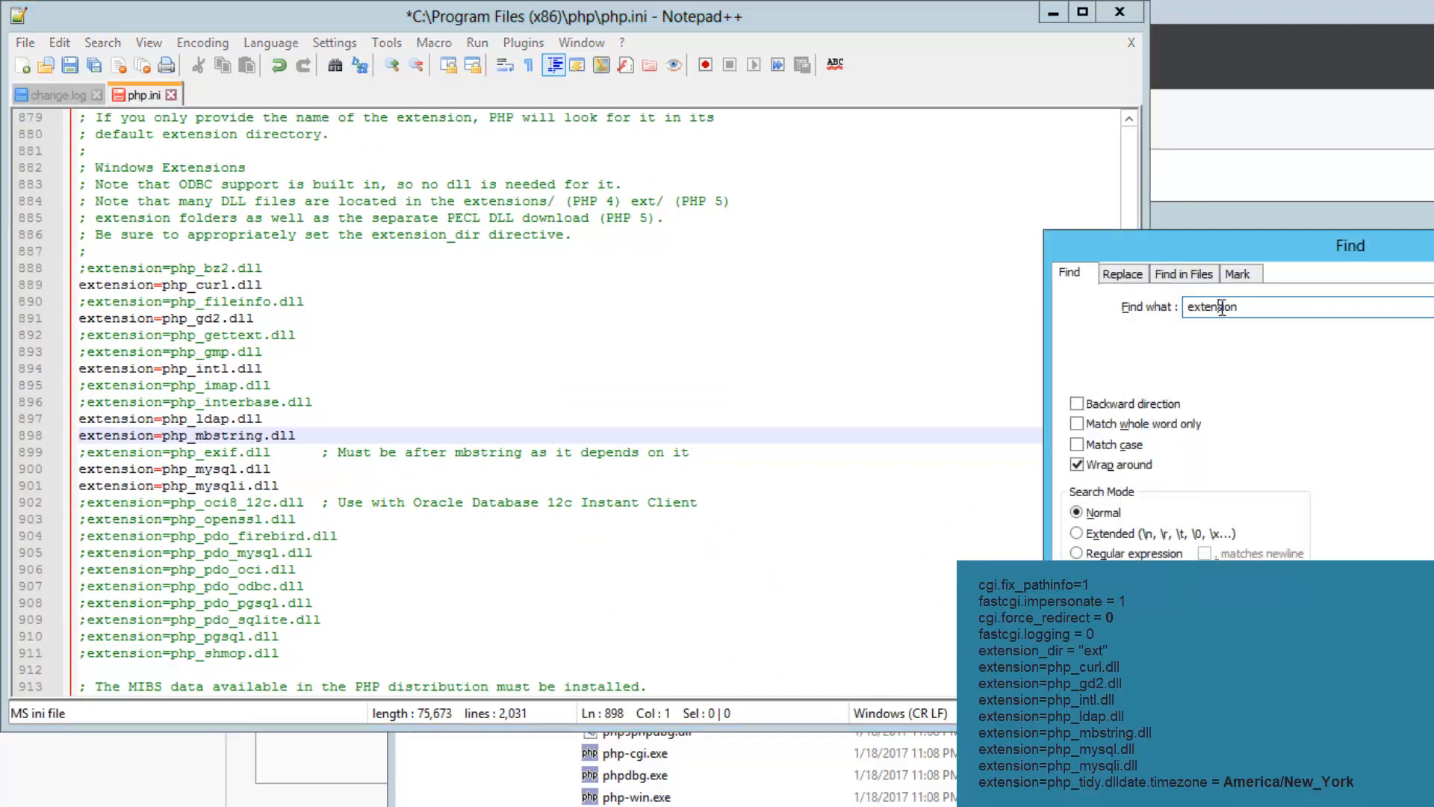
Find and uncomment extension=php_tidy.dll
text(tidy)
key(Return)
click(88, 402)
key(BackSpace)
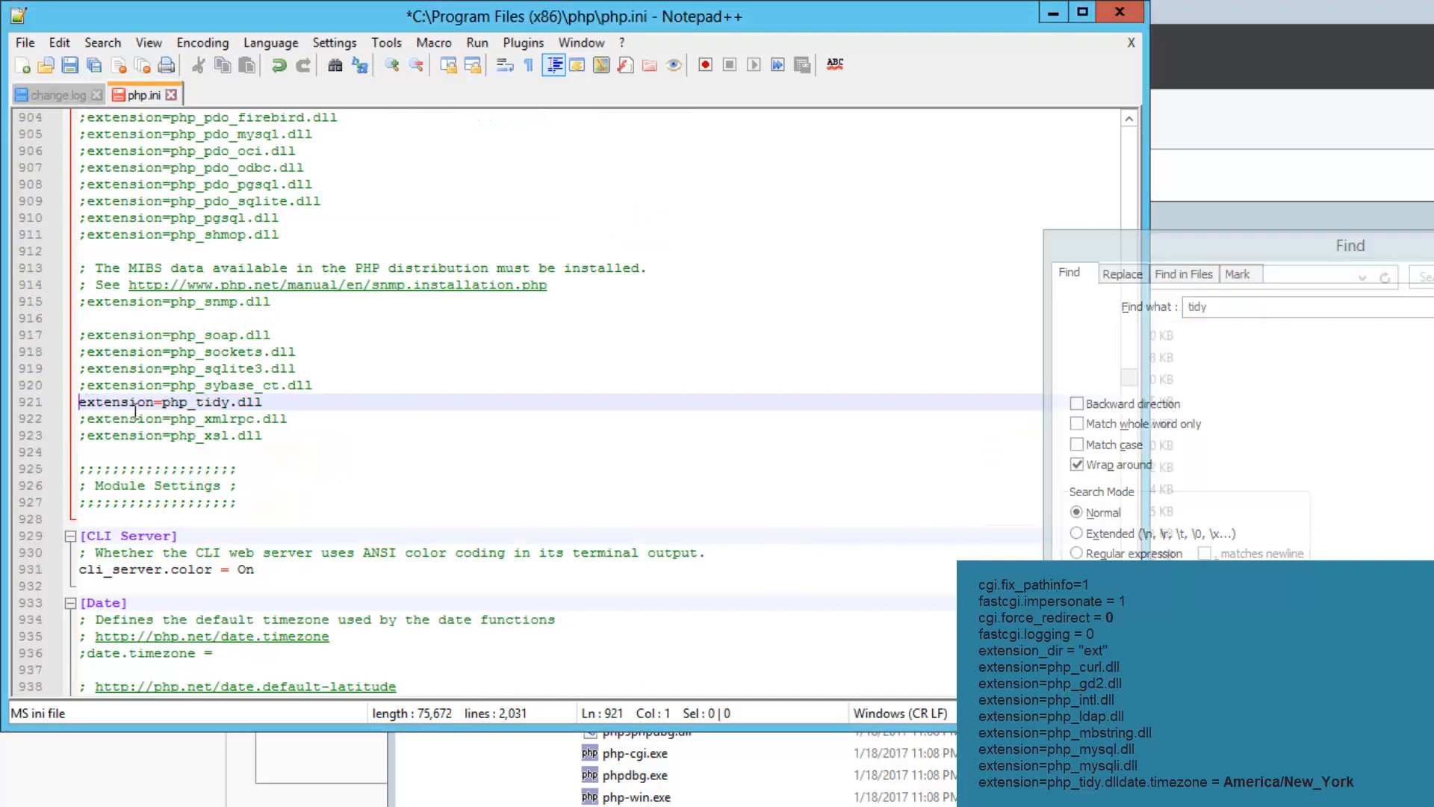
Uncomment date.timezone and set it to America/New_York
double_click(1204, 306)
text(date)
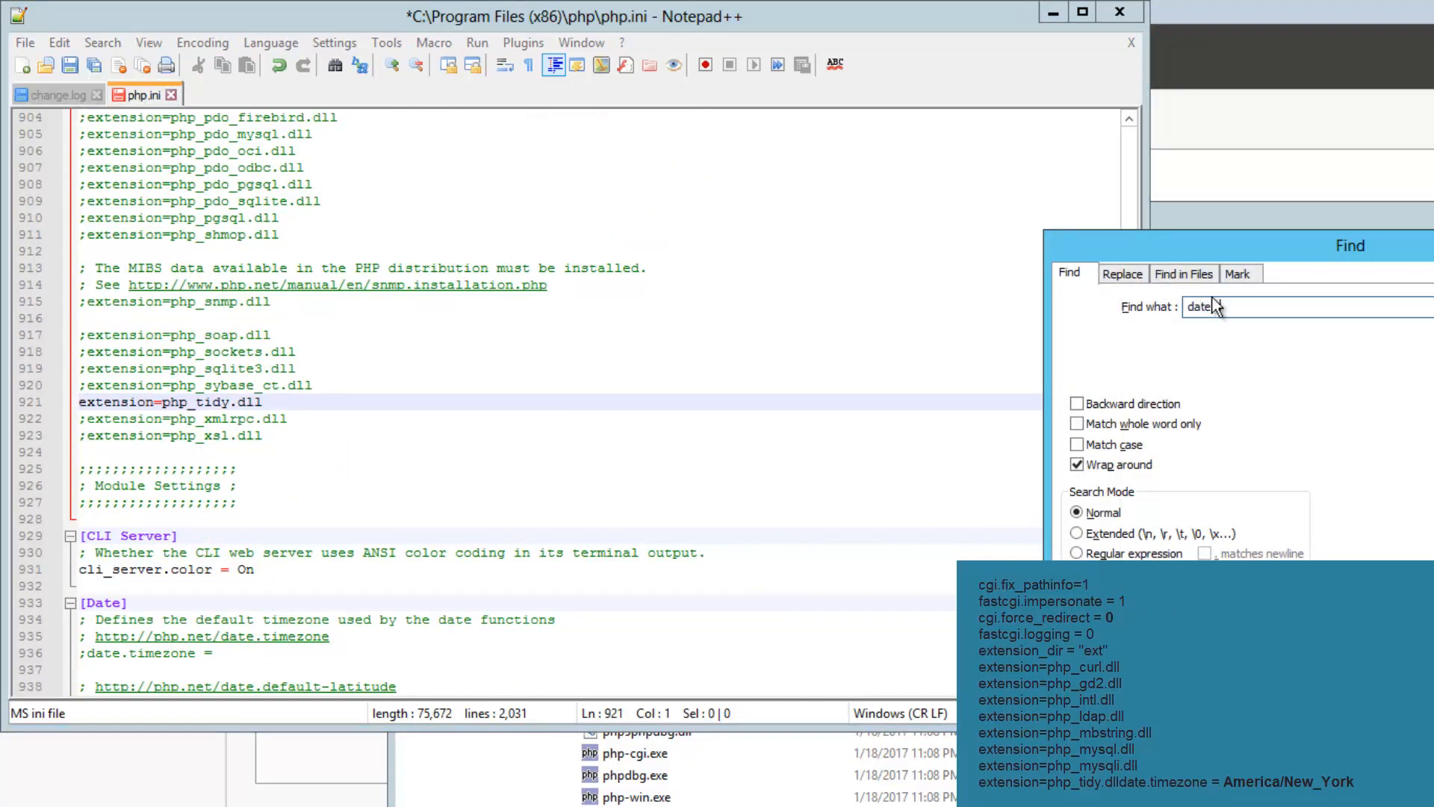
text(.time)
key(Return)
click(87, 653)
key(BackSpace)
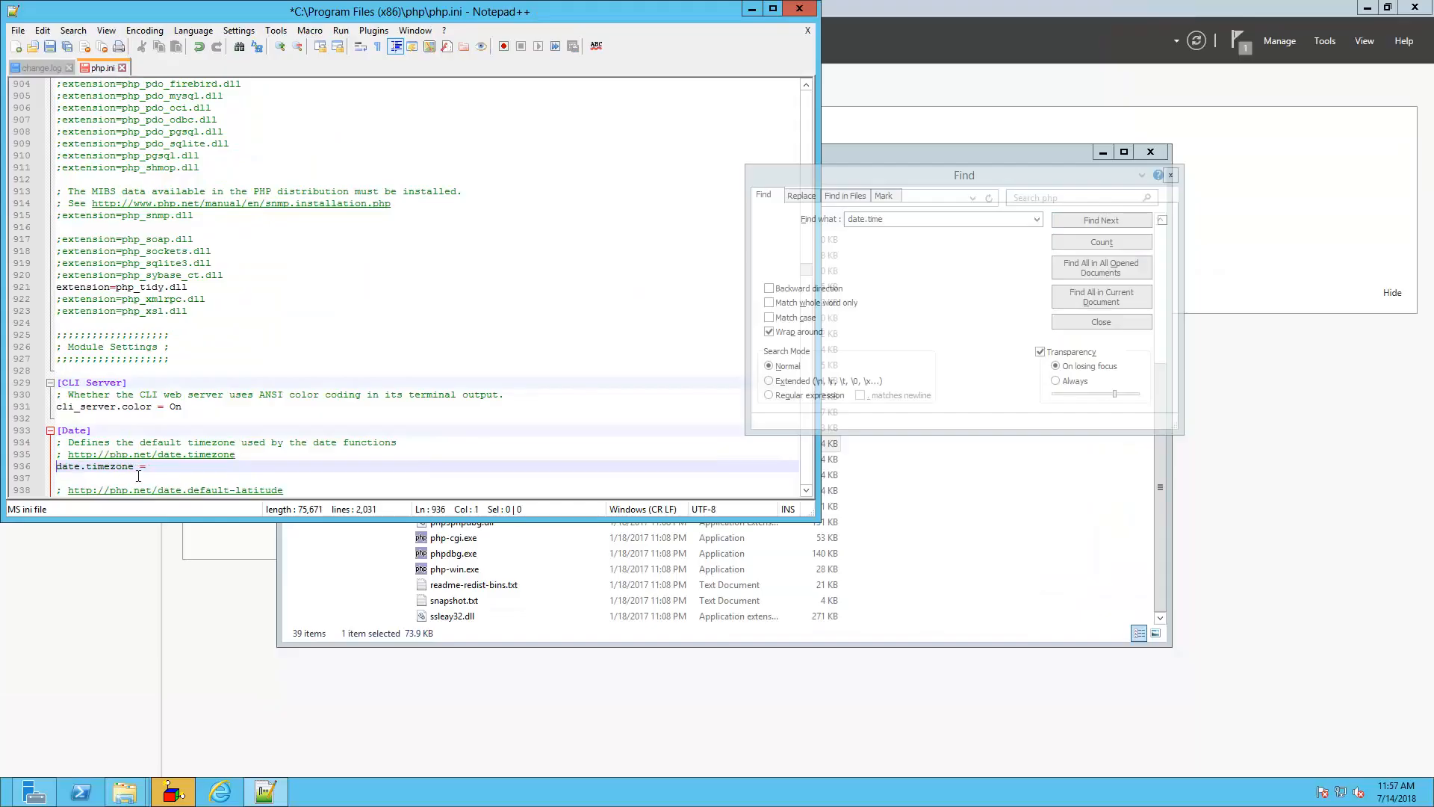
key(End)
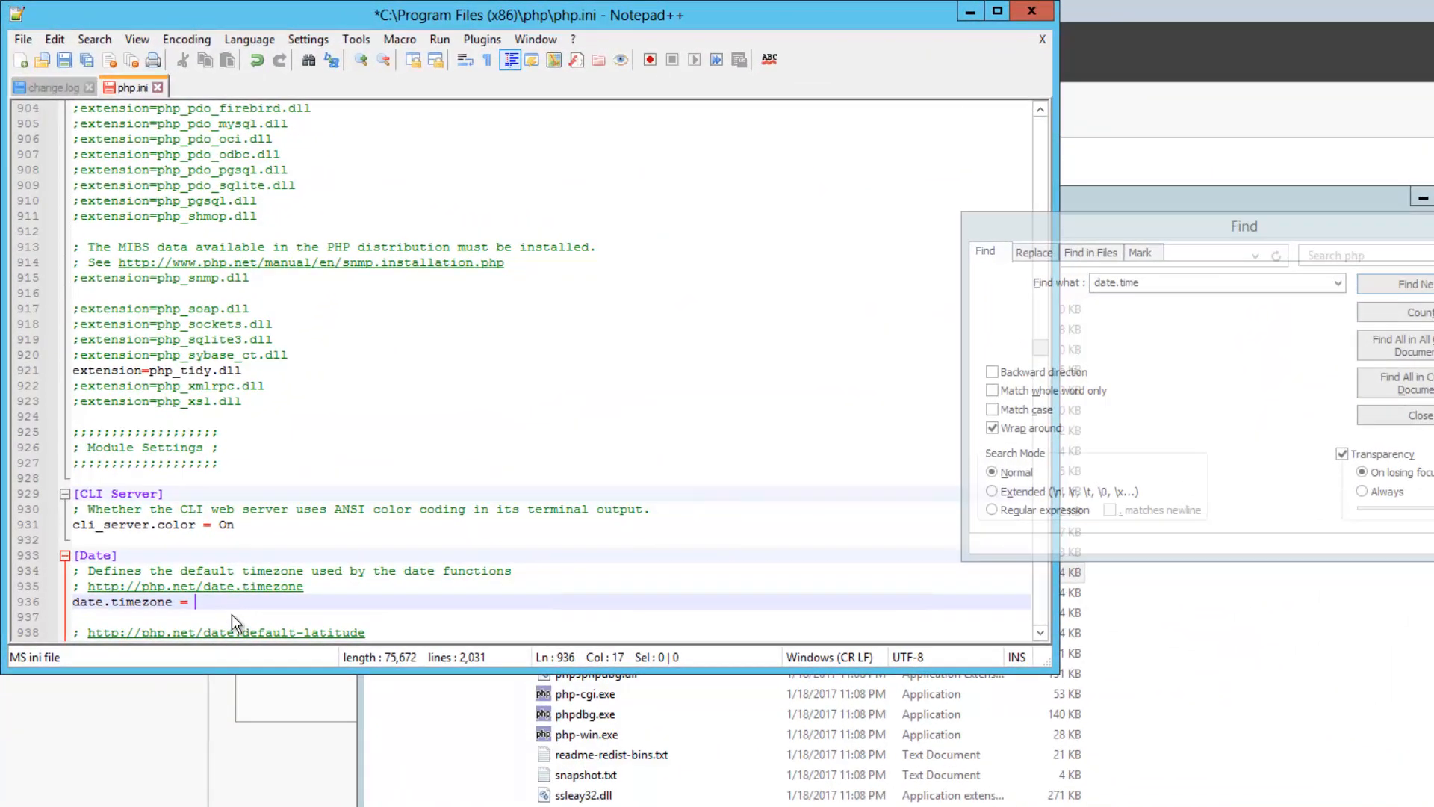
text(America/New )
text(York)
click(1155, 287)
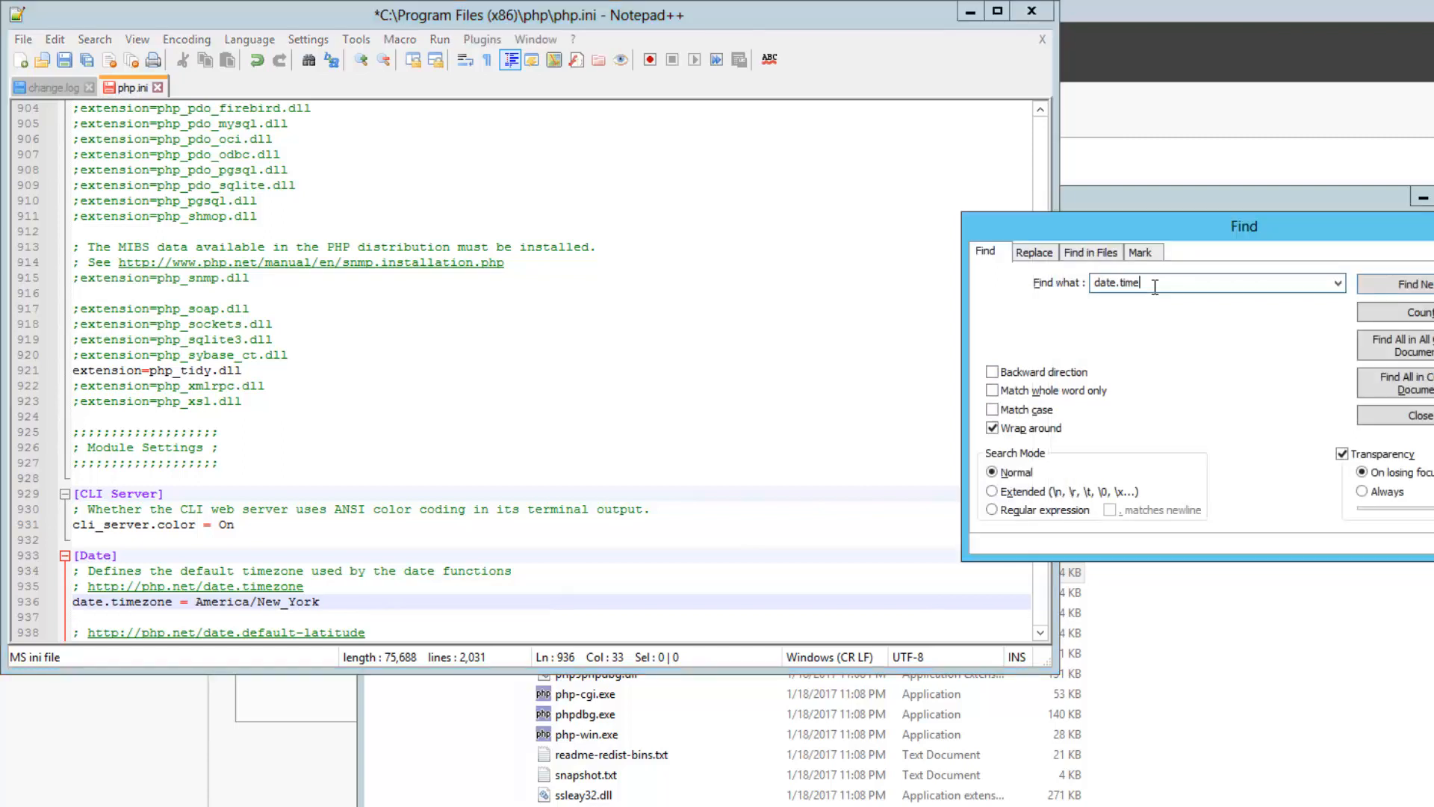
drag(1155, 287, 1069, 285)
Change max_execution_time in php.ini from 30 to 120
key(Return)
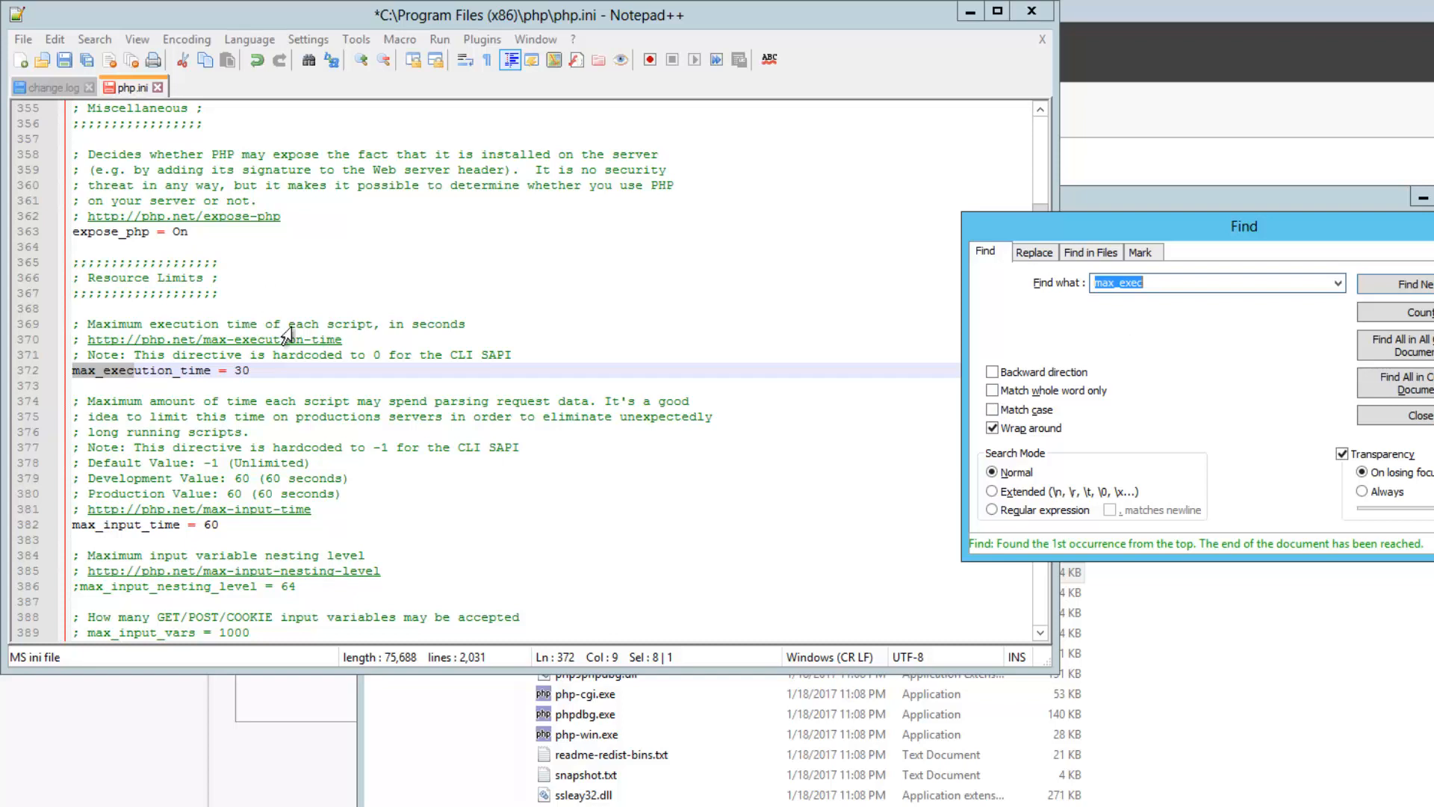
click(238, 370)
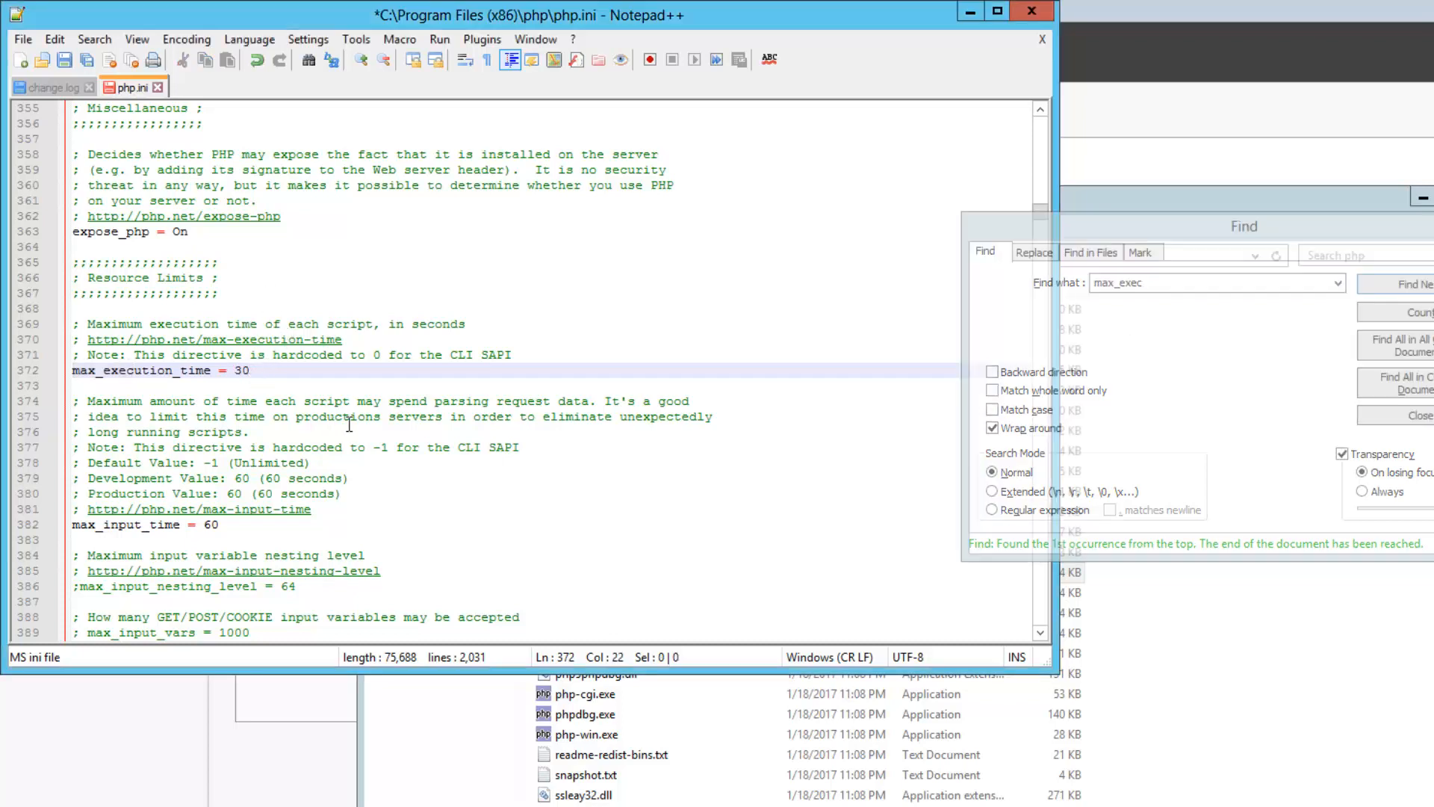
key(Delete)
text(12)
Find post_max_size and raise it from 8M to 32M
click(1198, 284)
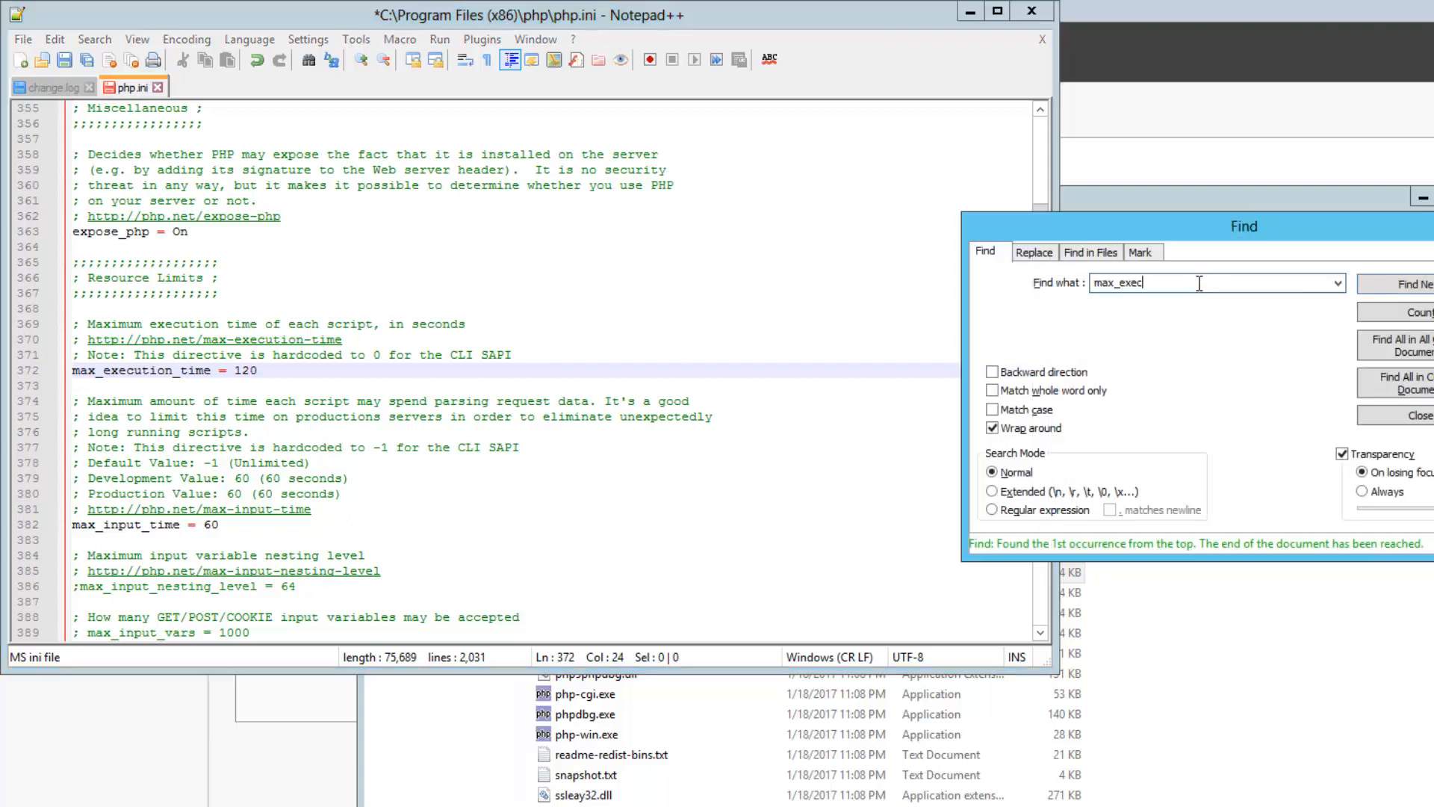
drag(1199, 284, 1044, 288)
text(post_max_size)
key(Return)
click(201, 371)
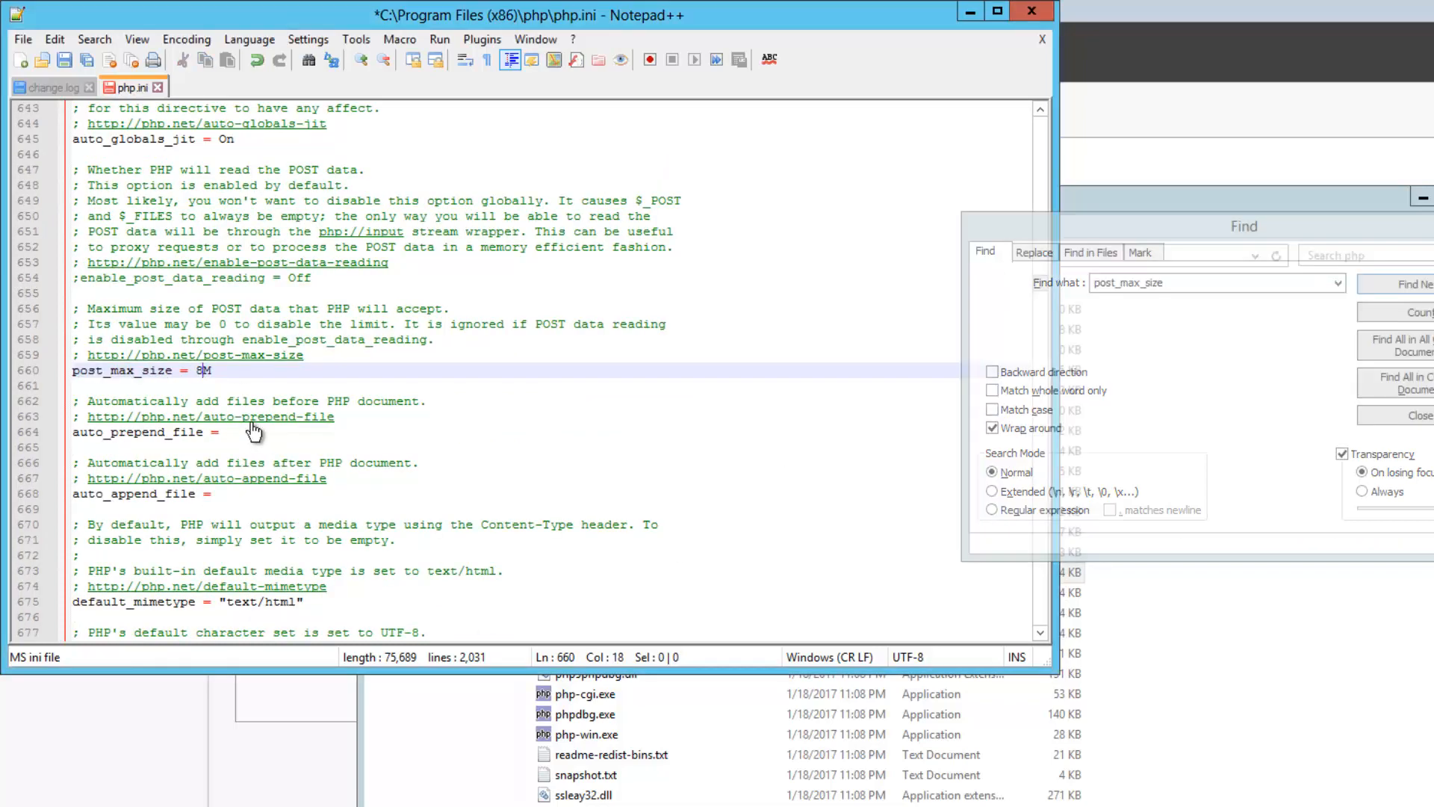
key(BackSpace)
text(32)
Find upload_max_filesize and raise it from 2M to 120M
click(1190, 338)
text(upload_max_size)
key(Return)
key(BackSpace)
key(BackSpace)
key(BackSpace)
key(BackSpace)
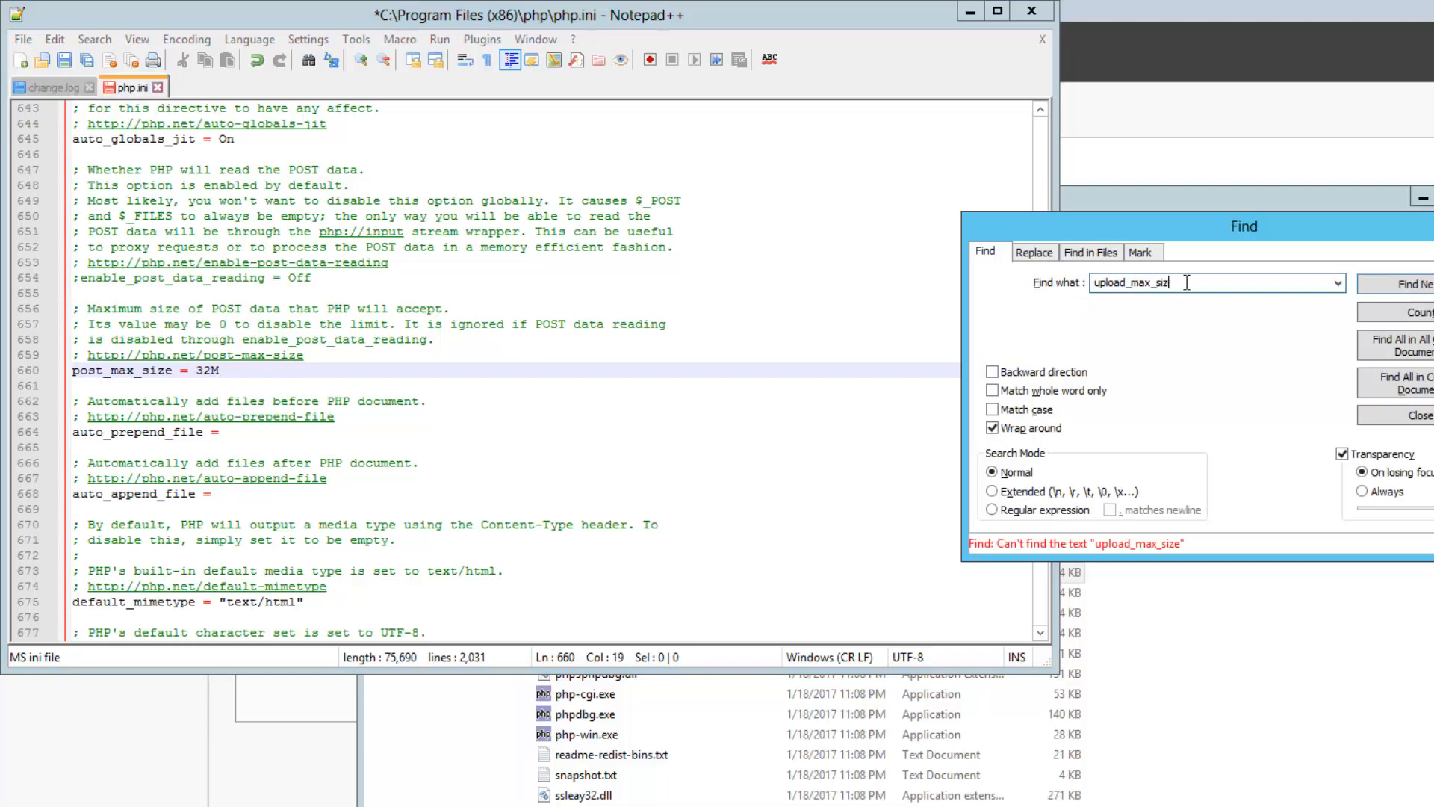
text(filesize)
key(Return)
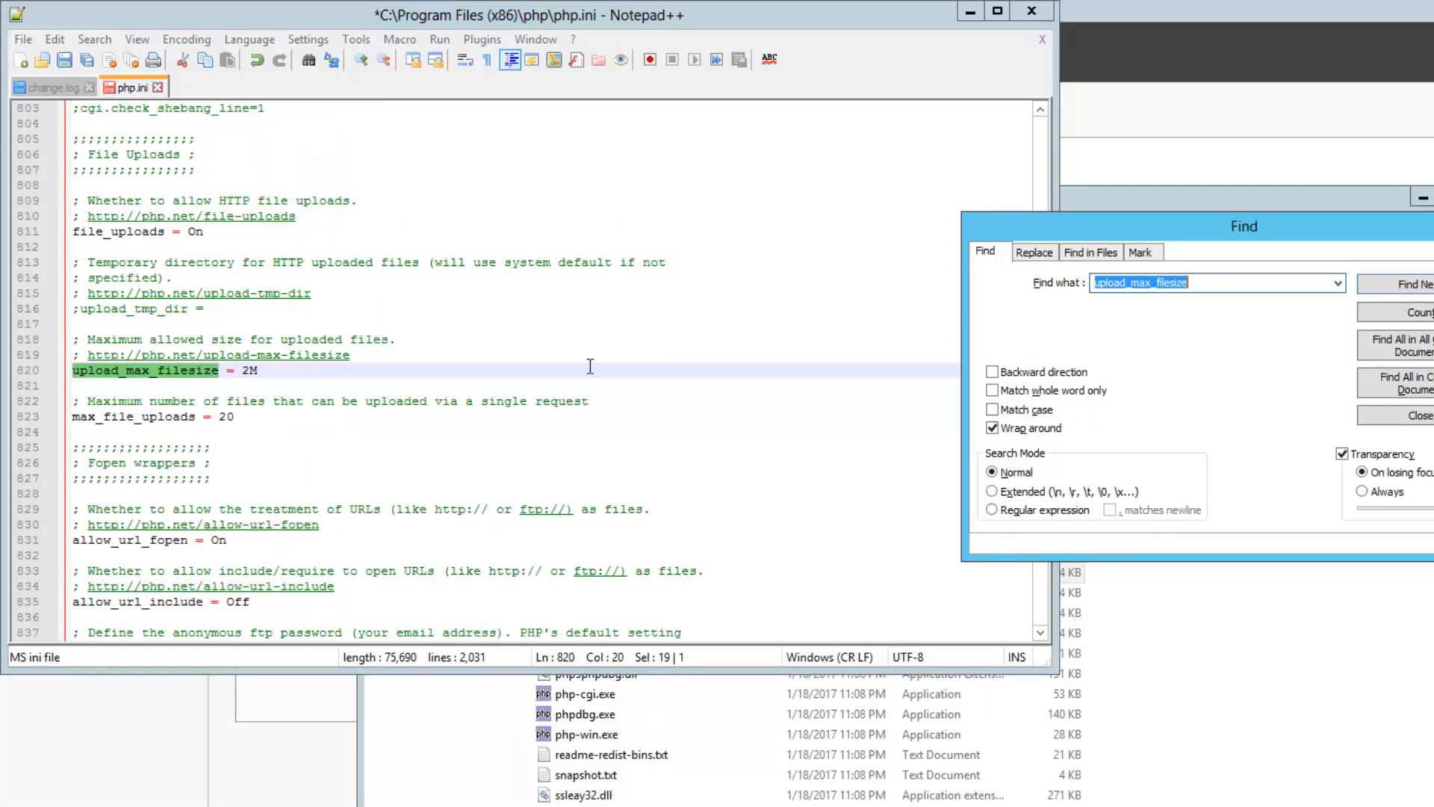
click(248, 371)
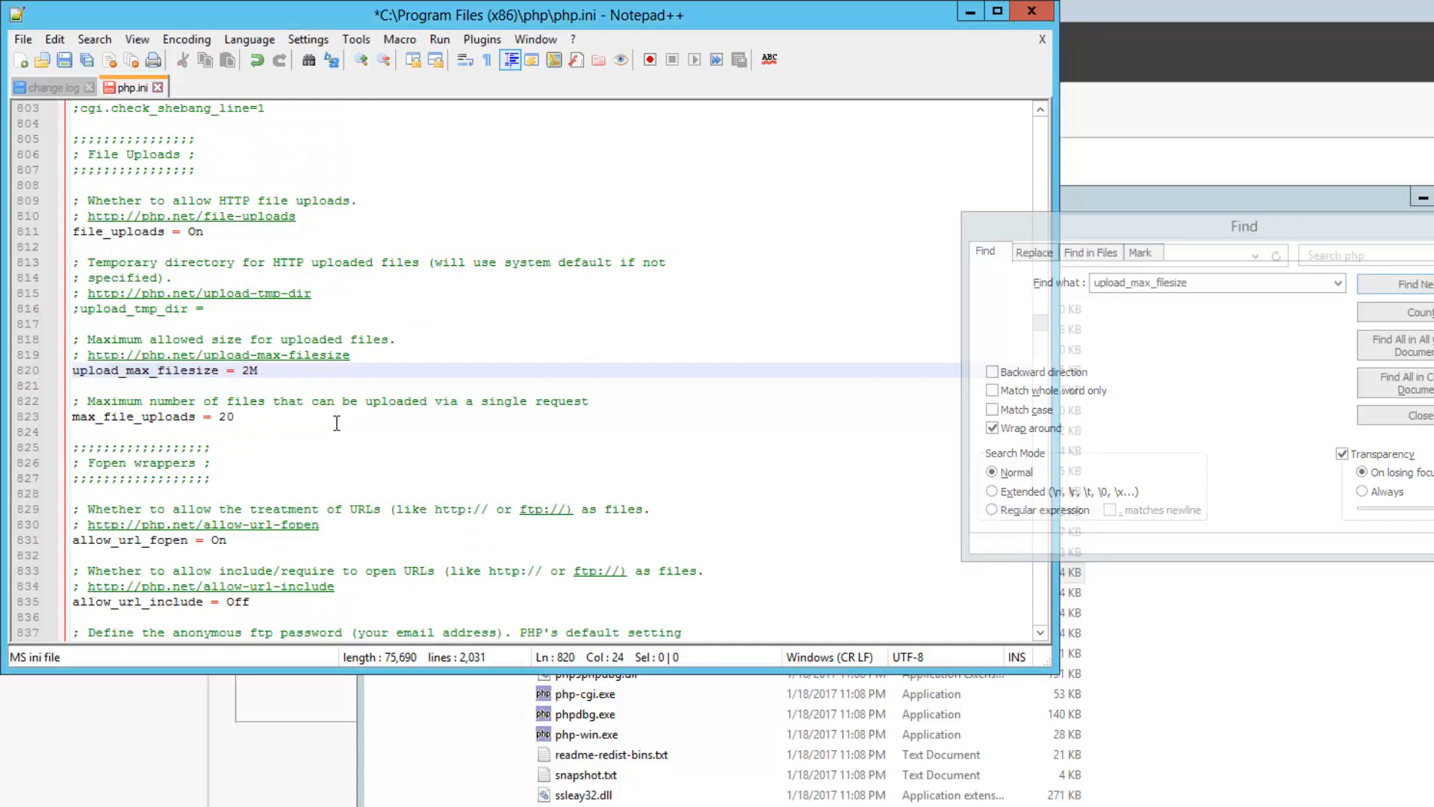
key(BackSpace)
text(120)
Replace the Find search term with session.save_pa
click(1219, 283)
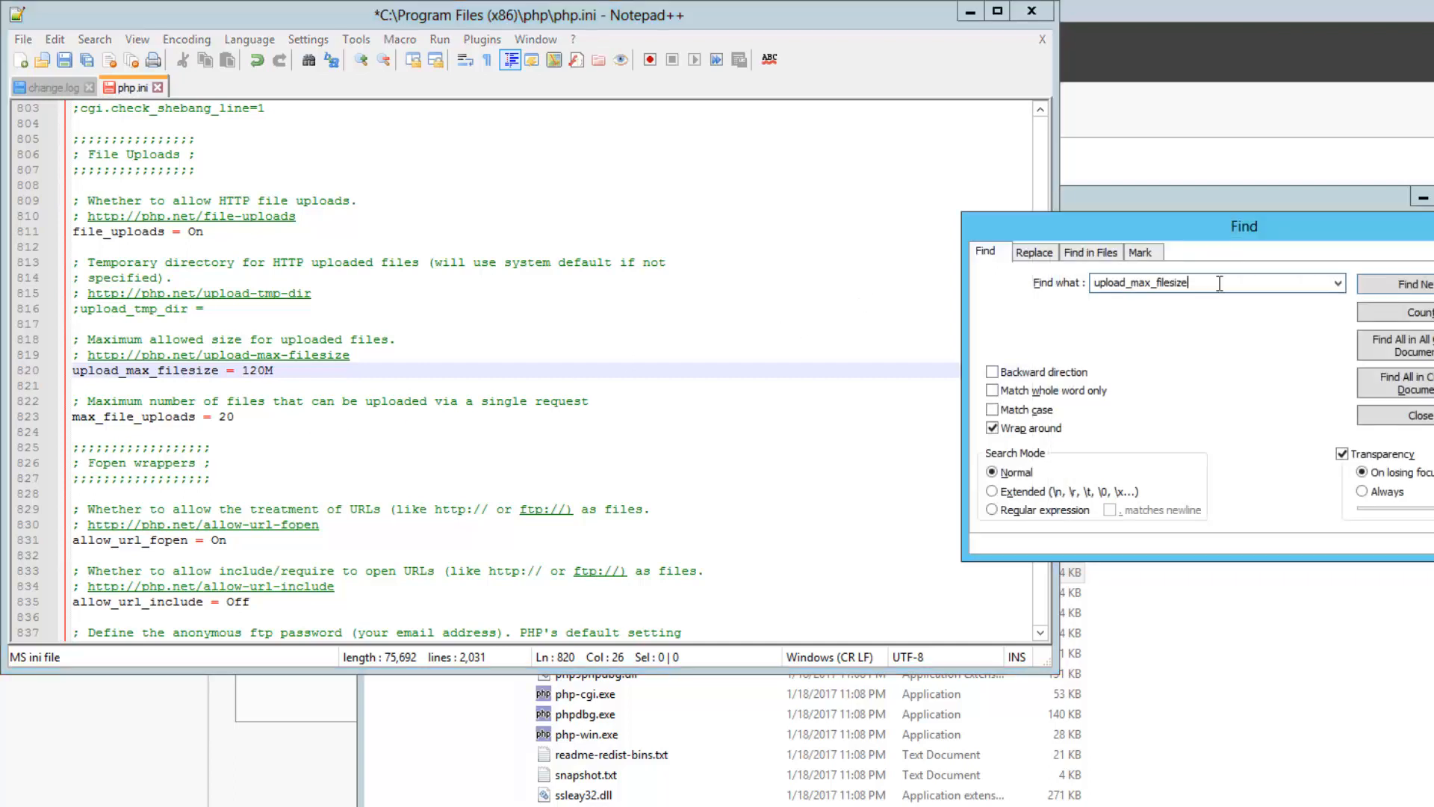
drag(1219, 283, 1010, 295)
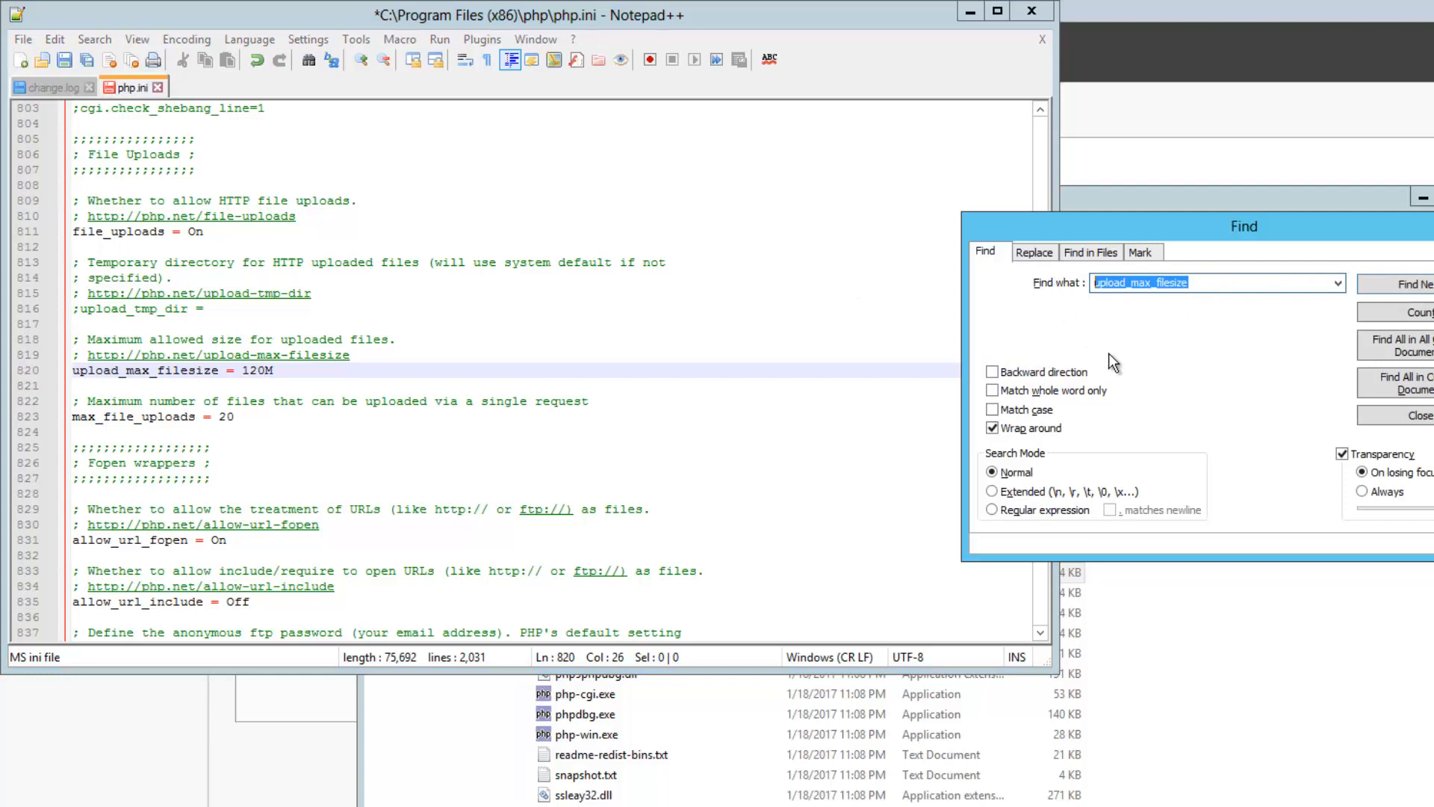
text(sess)
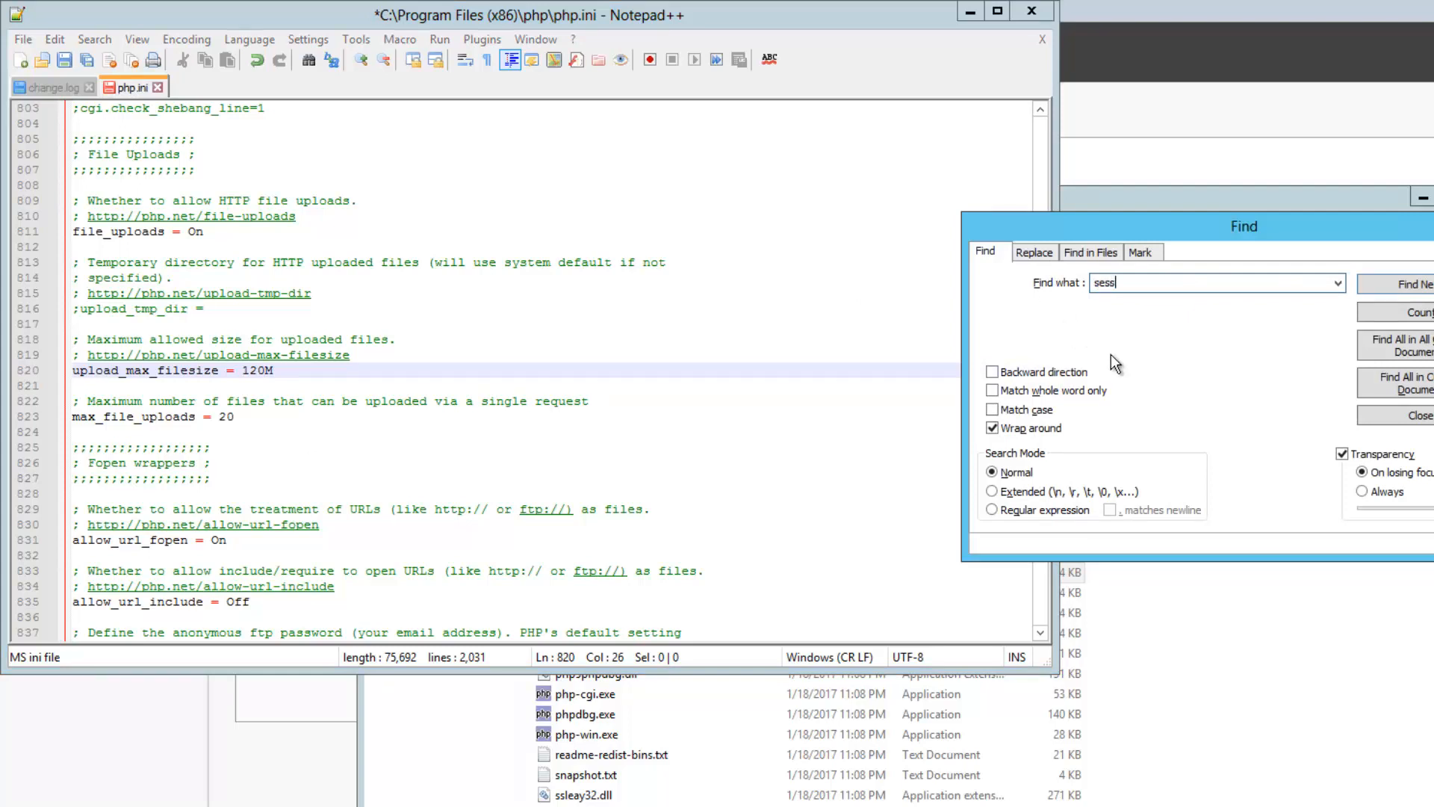
text(ion.save_pa)
Uncomment session.save_path and replace /tmp with the PHP tmp folder path
key(Return)
key(Return)
key(Return)
click(82, 371)
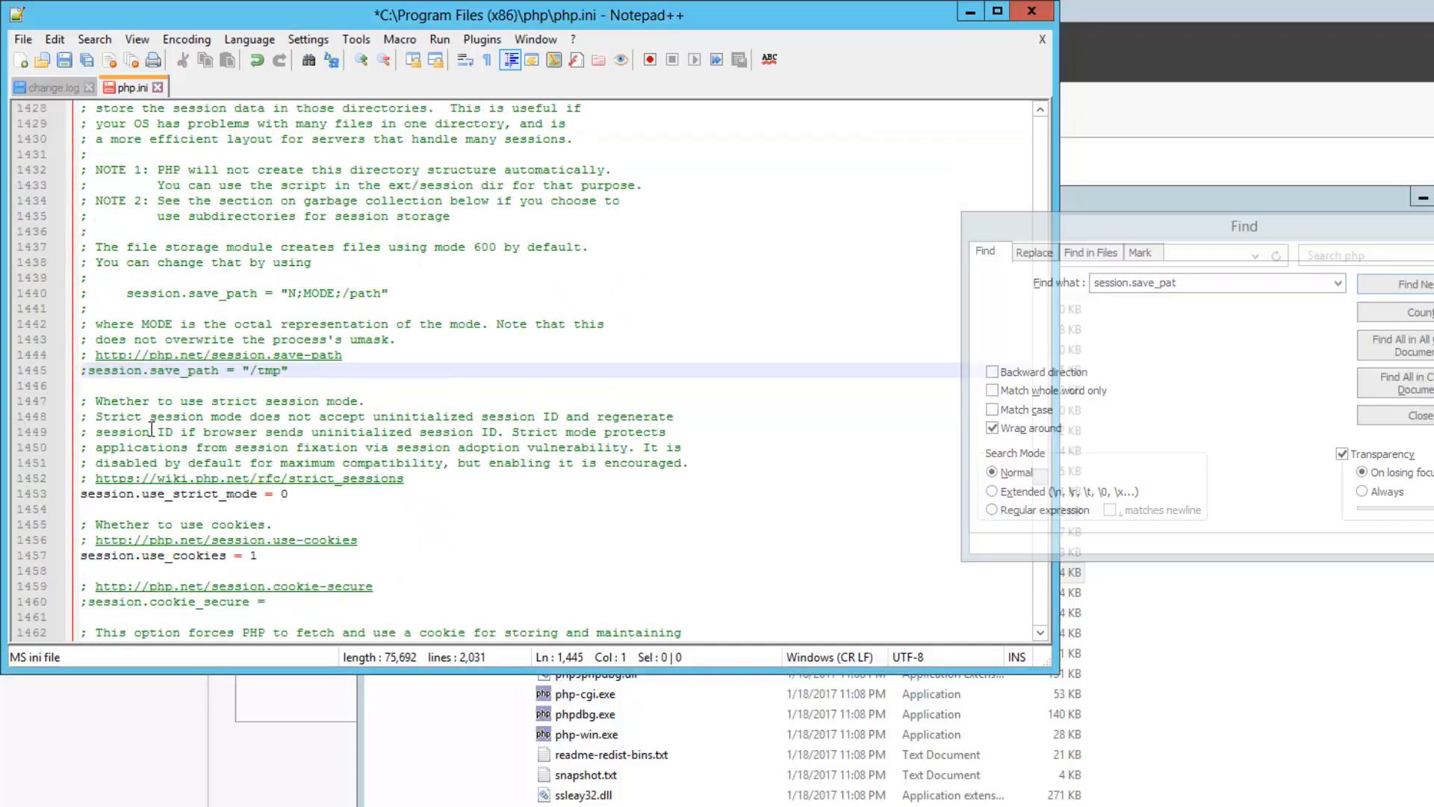
key(Delete)
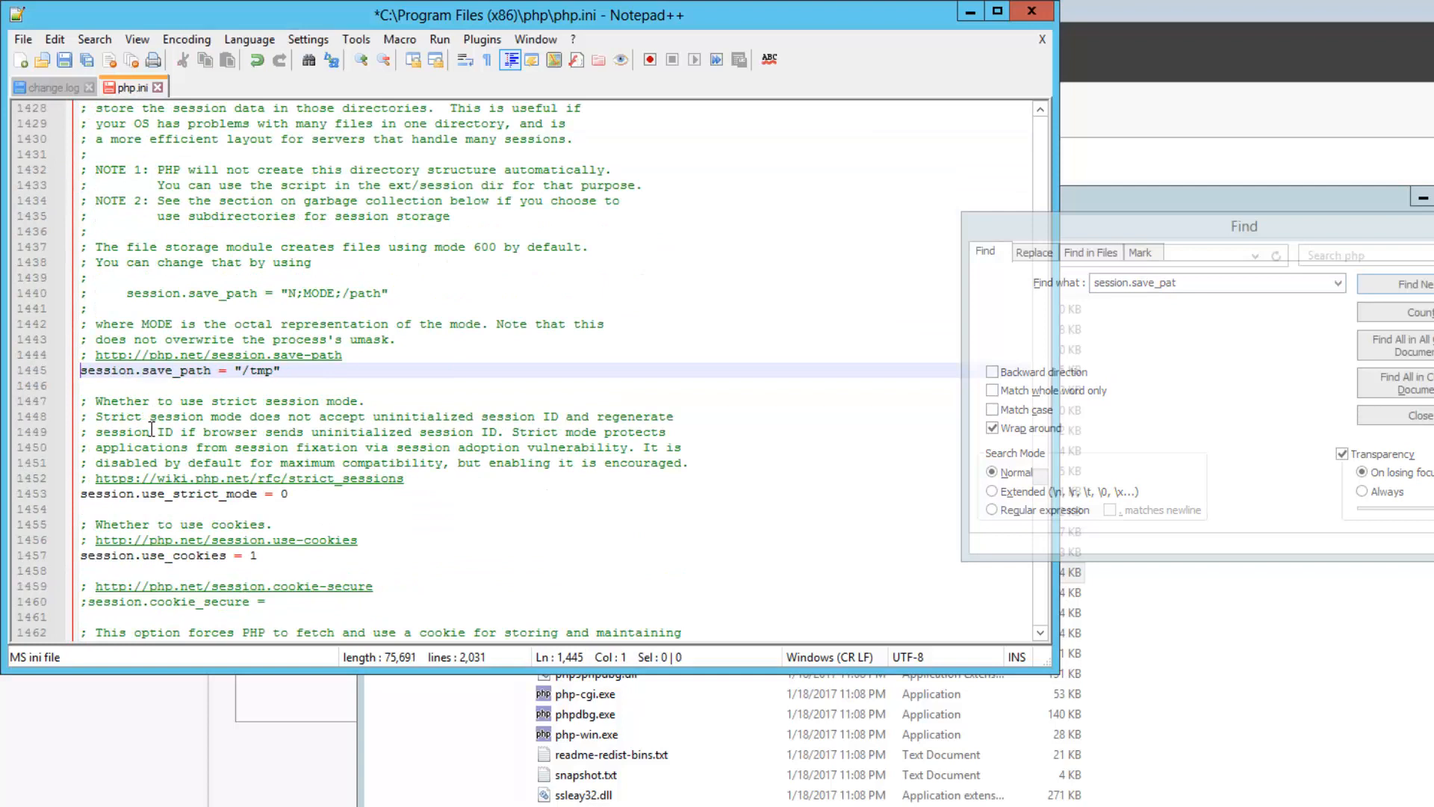
click(247, 371)
click(252, 371)
drag(243, 371, 274, 374)
text(c:\program files(x86)\PHP\tmp)
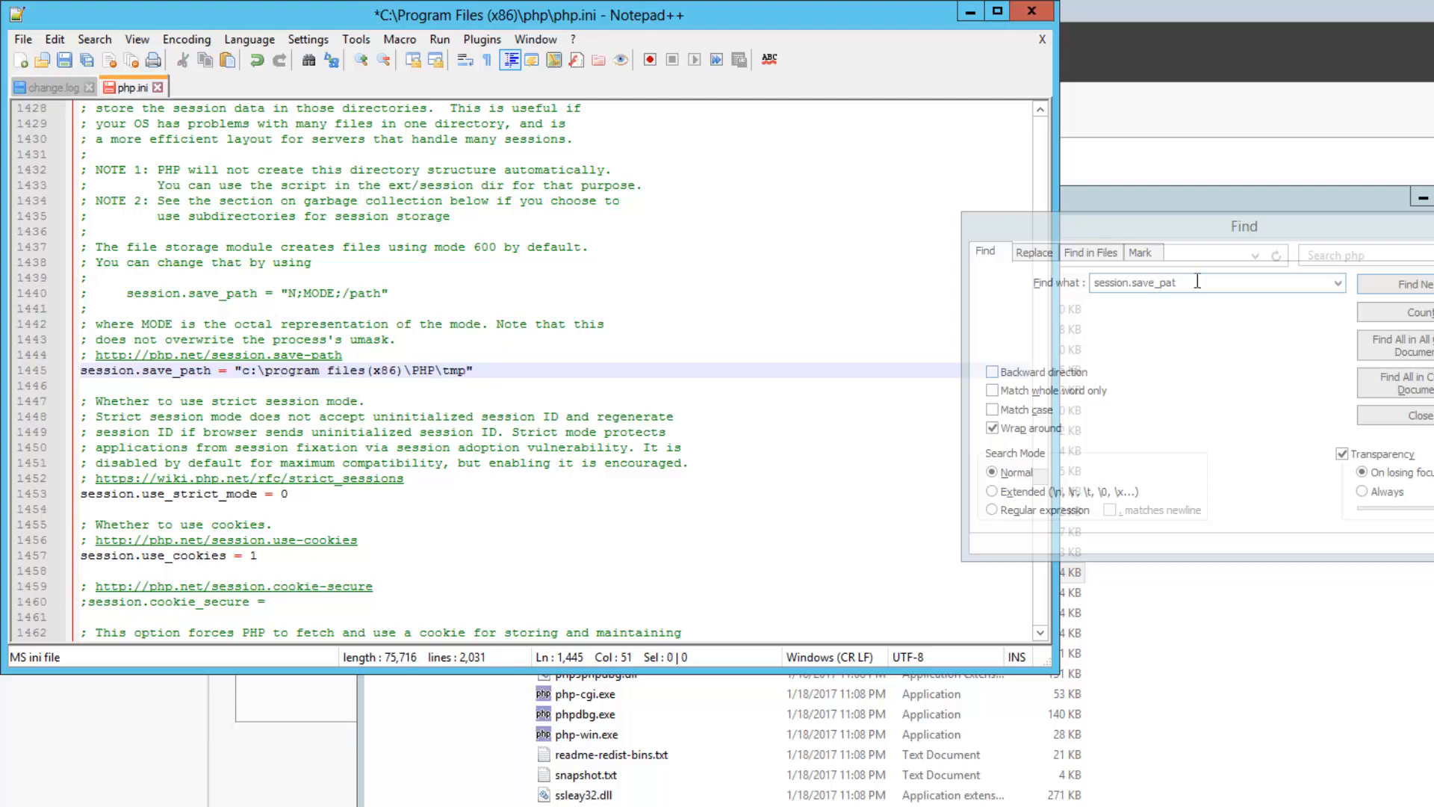
Uncomment upload_tmp_dir and set it to "c:\program files(x86)\PHP\tmp"
drag(1197, 281, 1076, 284)
text(upload_)
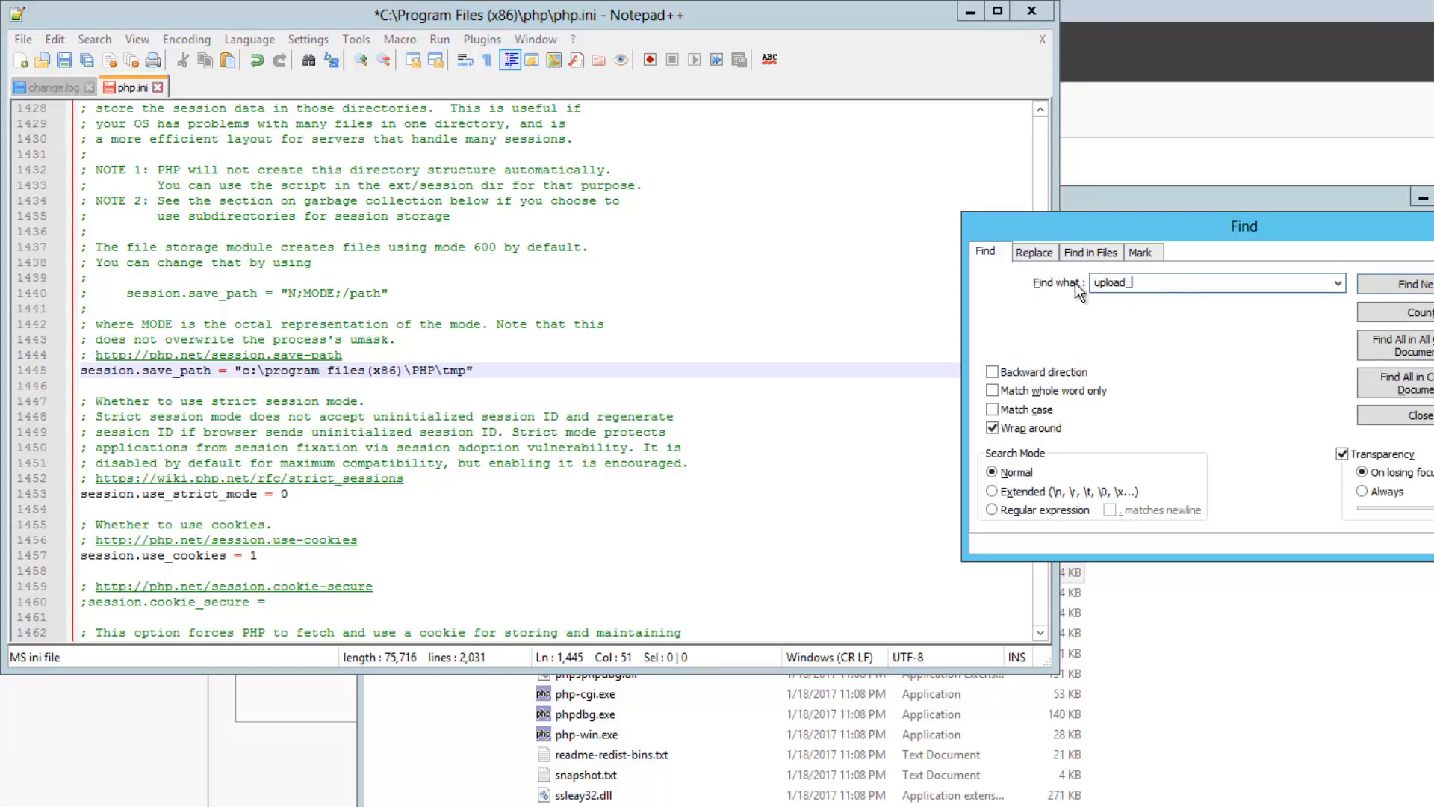
text(tmp_dir)
key(Return)
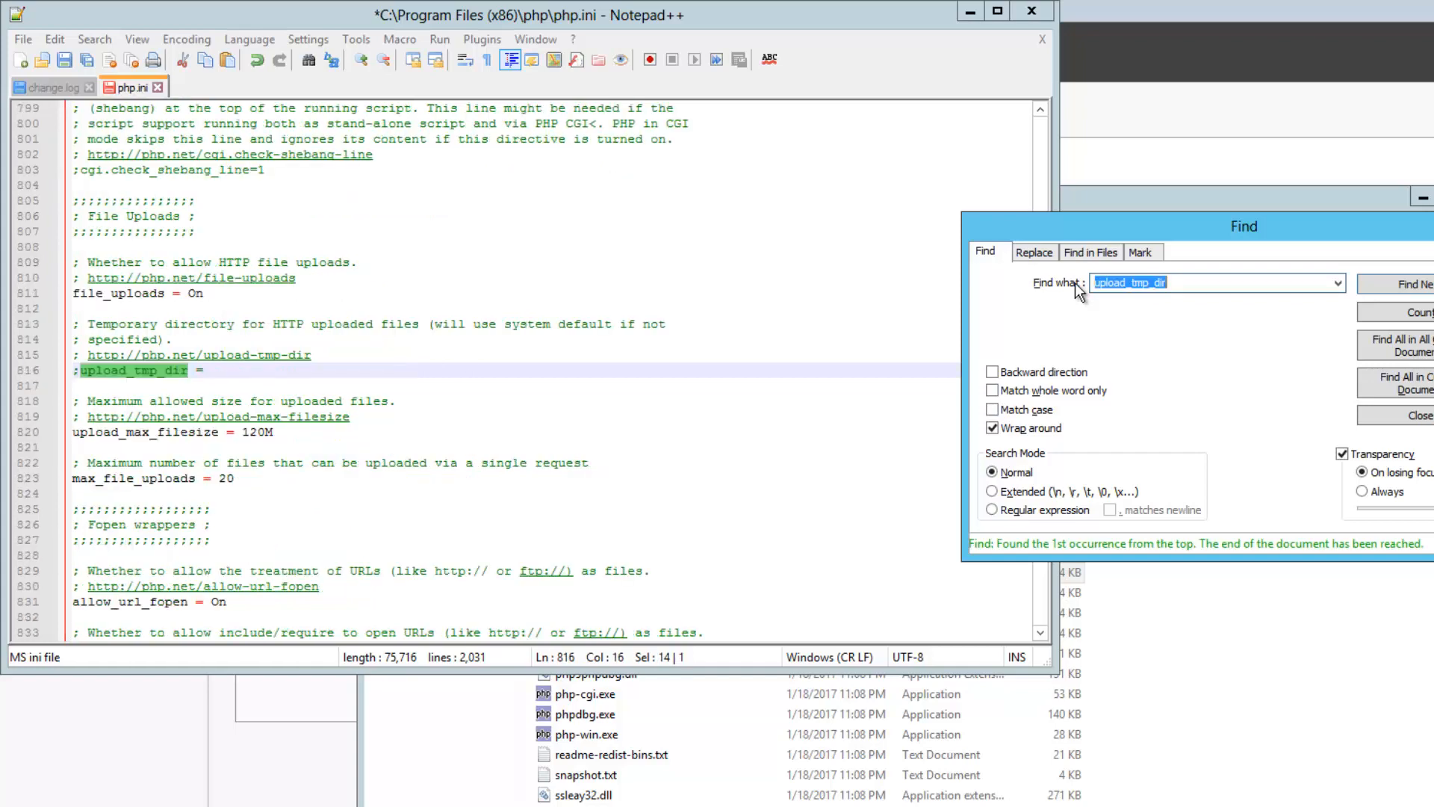
click(87, 368)
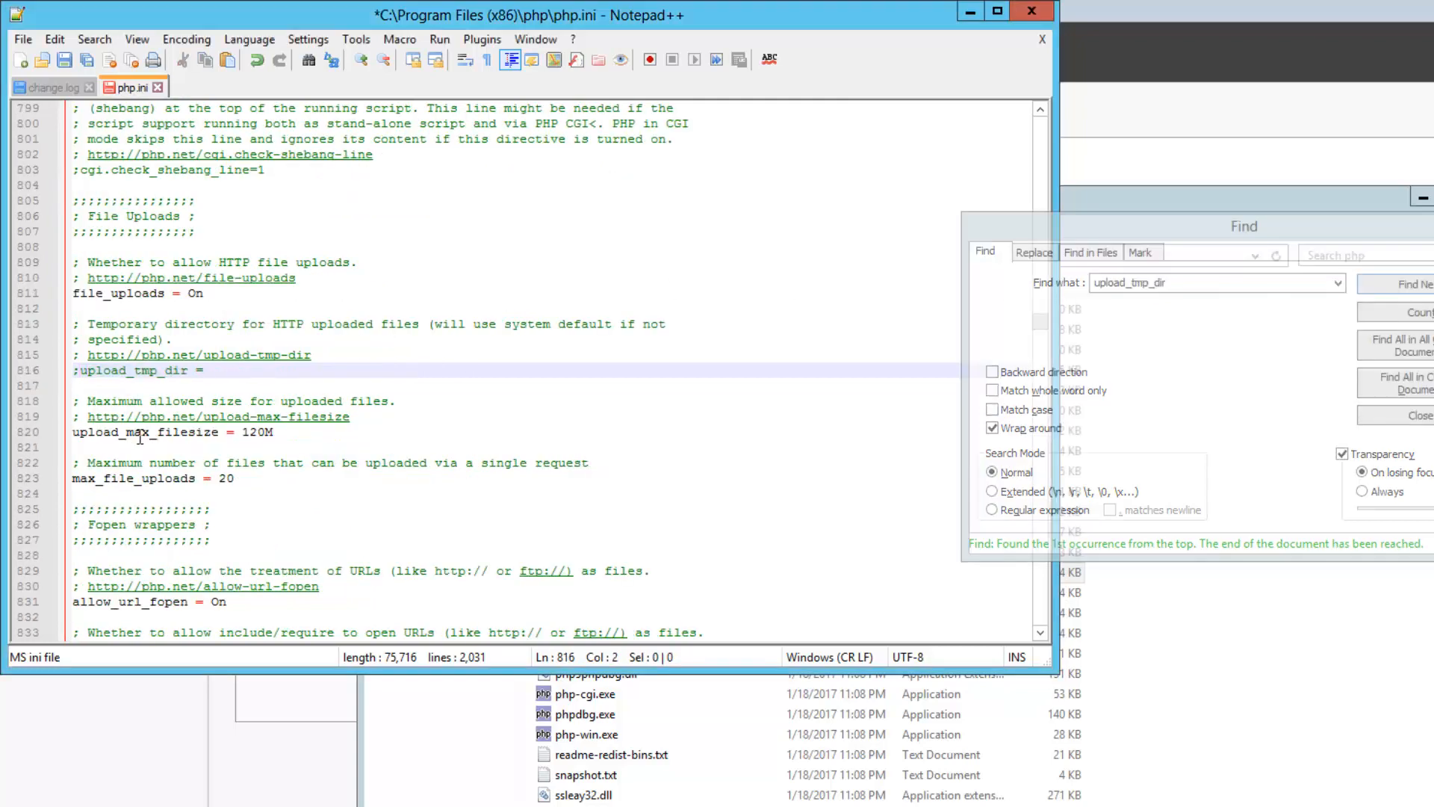
key(BackSpace)
key(End)
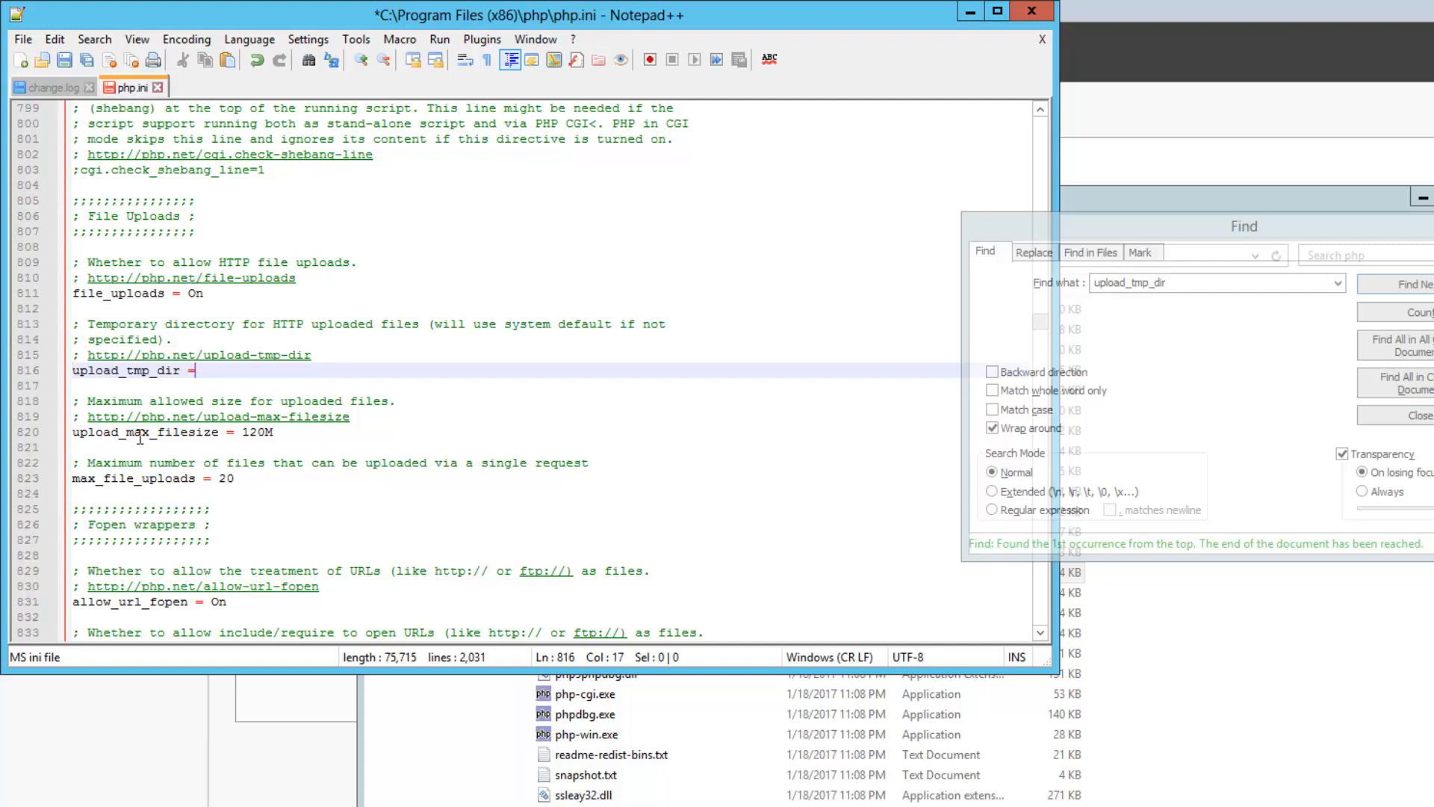
text(")
text(c:\program files(x86)\PHP\tmp)
text(")
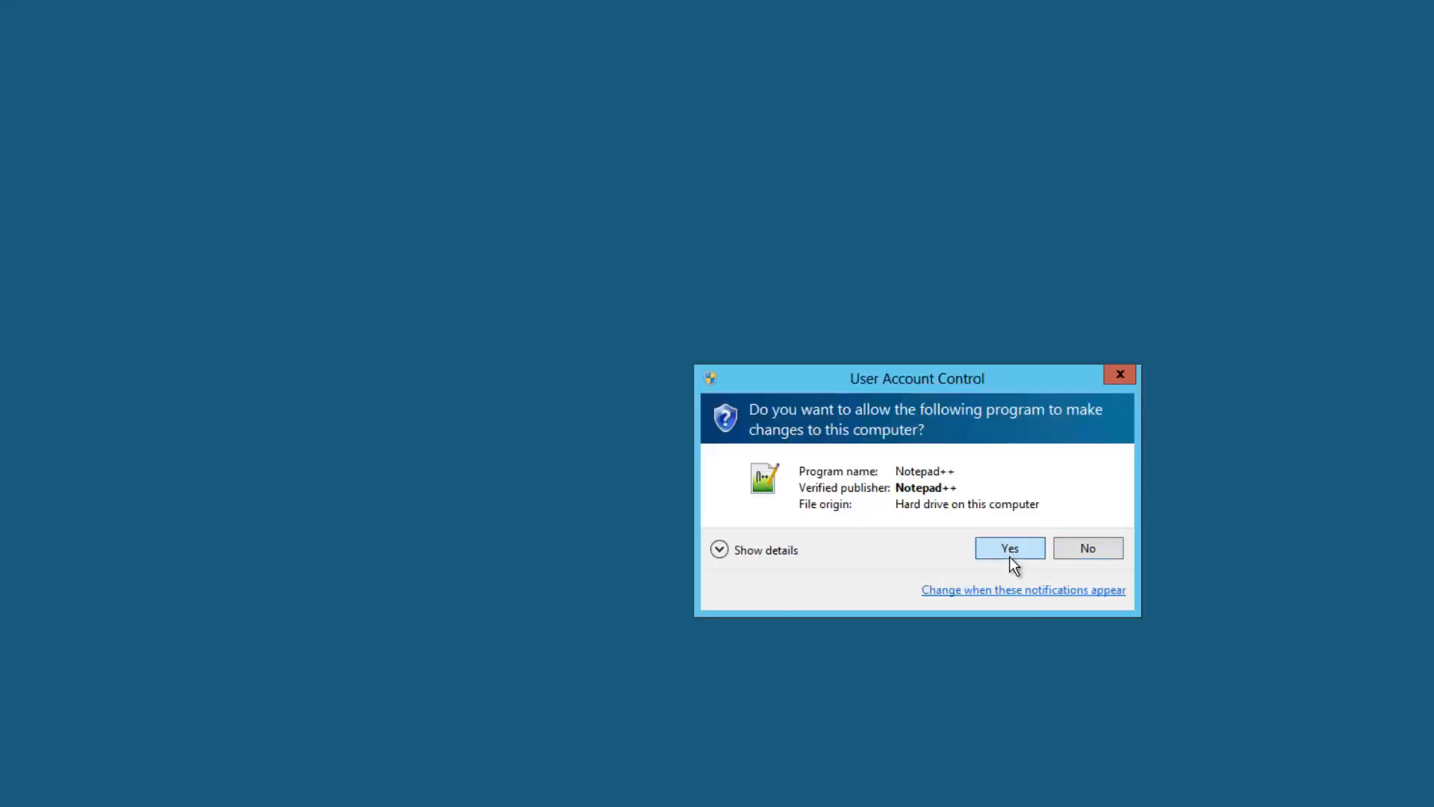
Relaunch Notepad++ as Administrator, save php.ini, and switch to the php folder window
click(1009, 553)
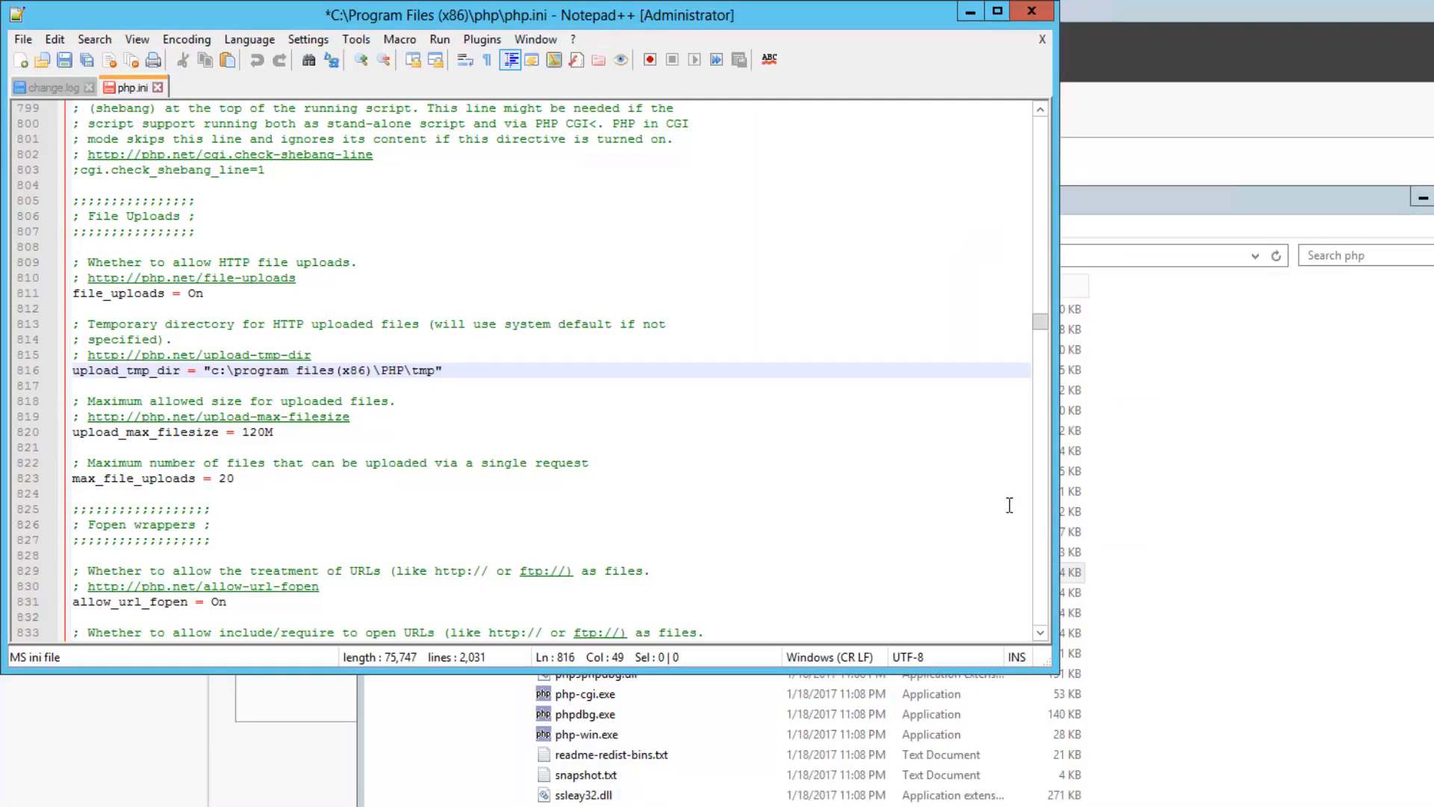
click(65, 67)
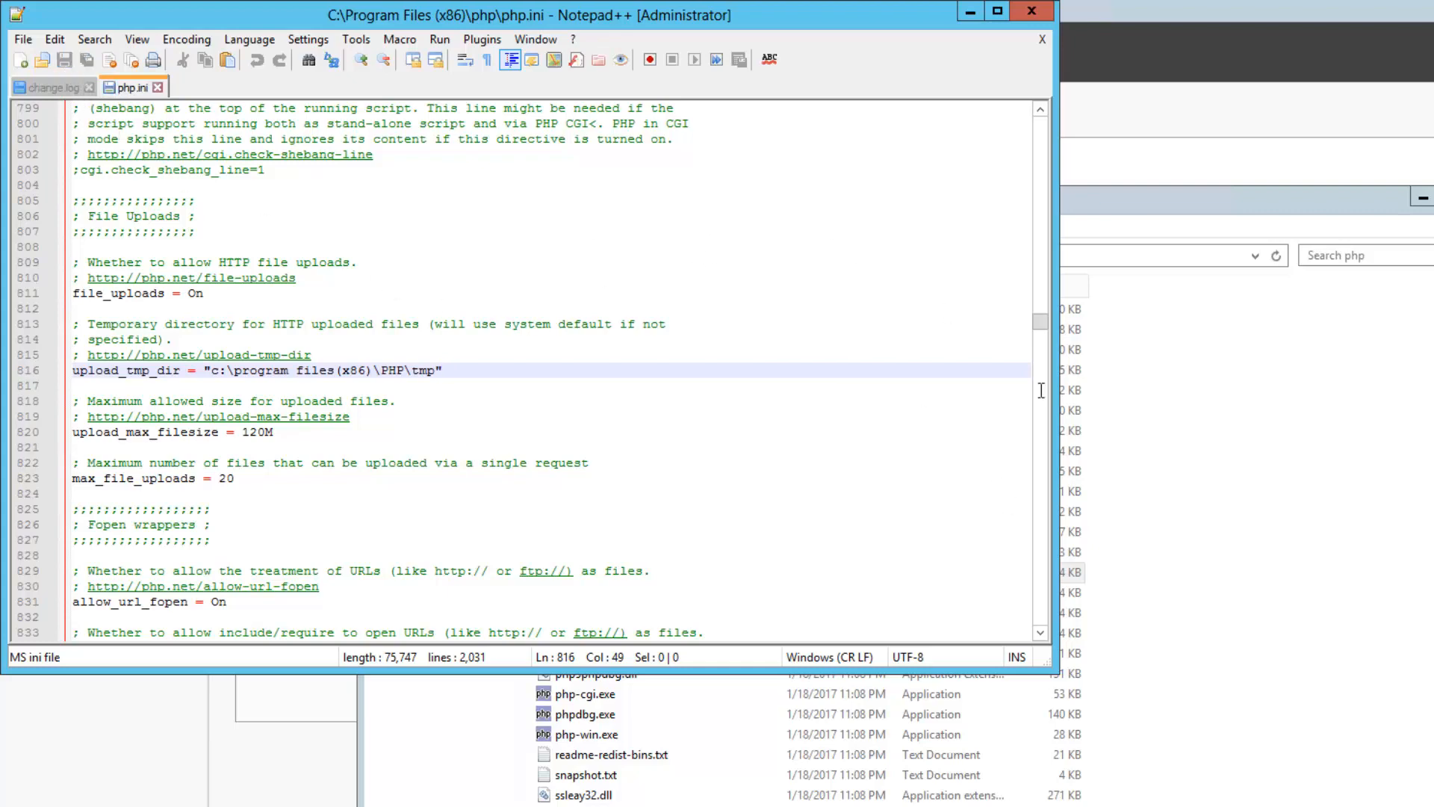
click(1299, 208)
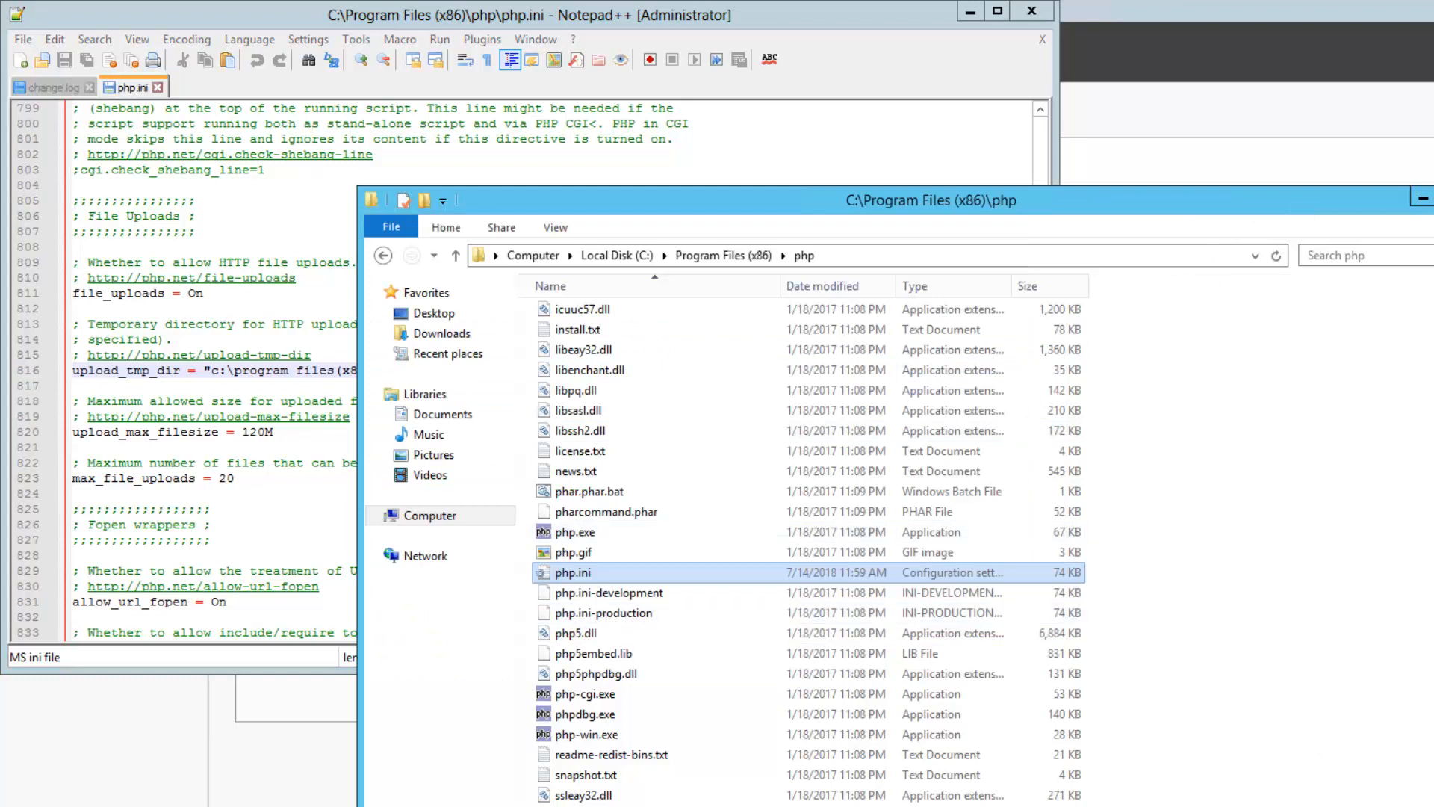
Create a new folder named tmp inside the php folder
right_click(1411, 681)
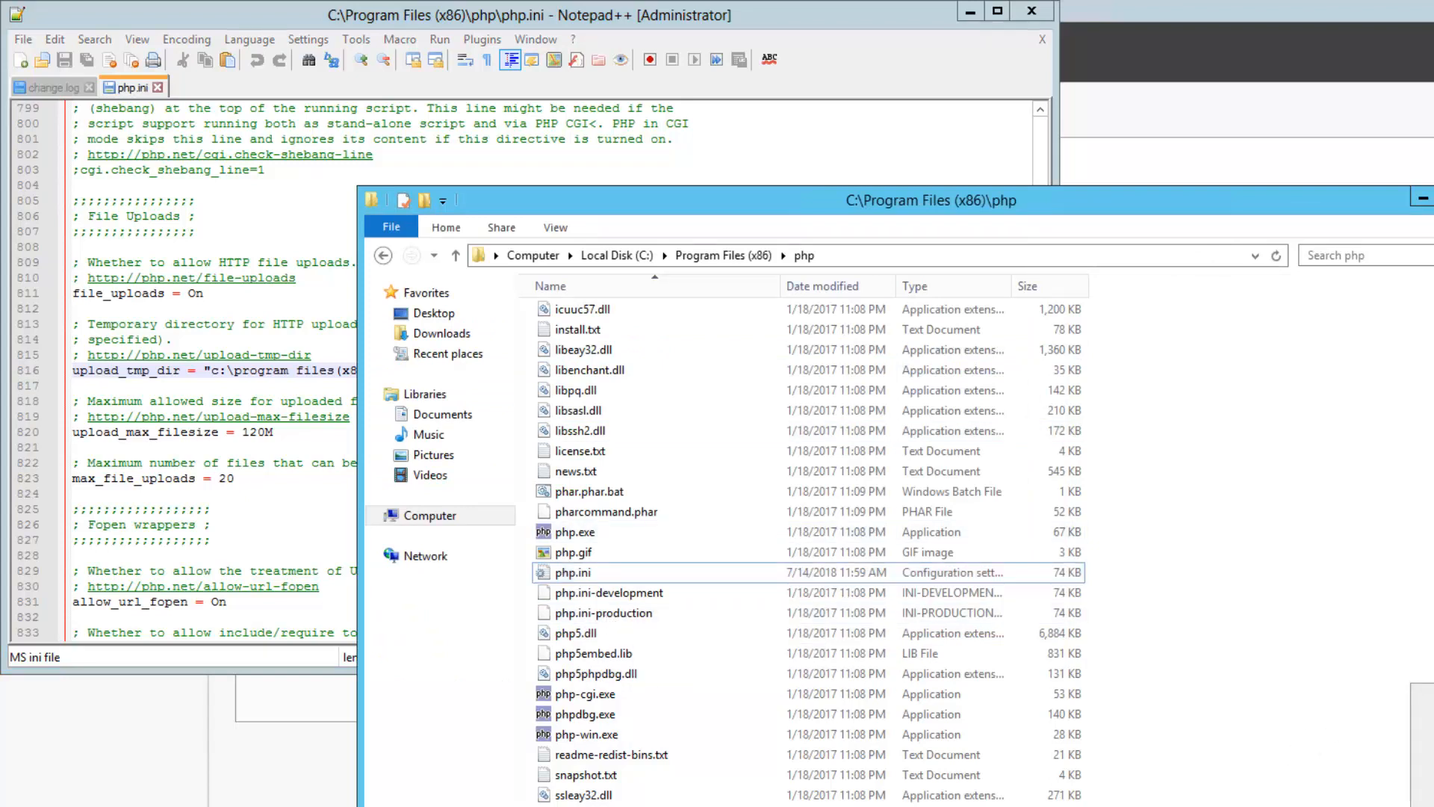
click(1428, 799)
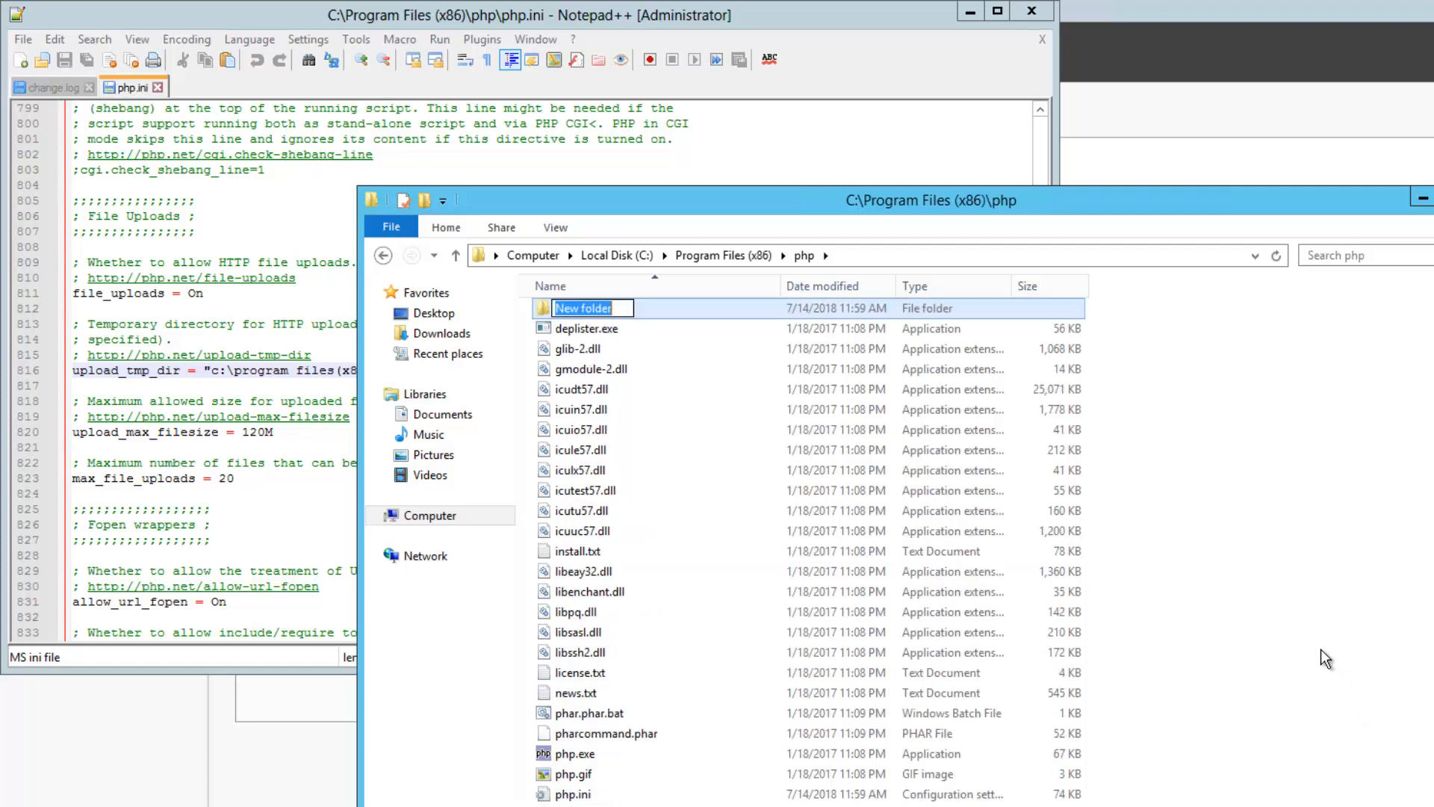
text(tmp)
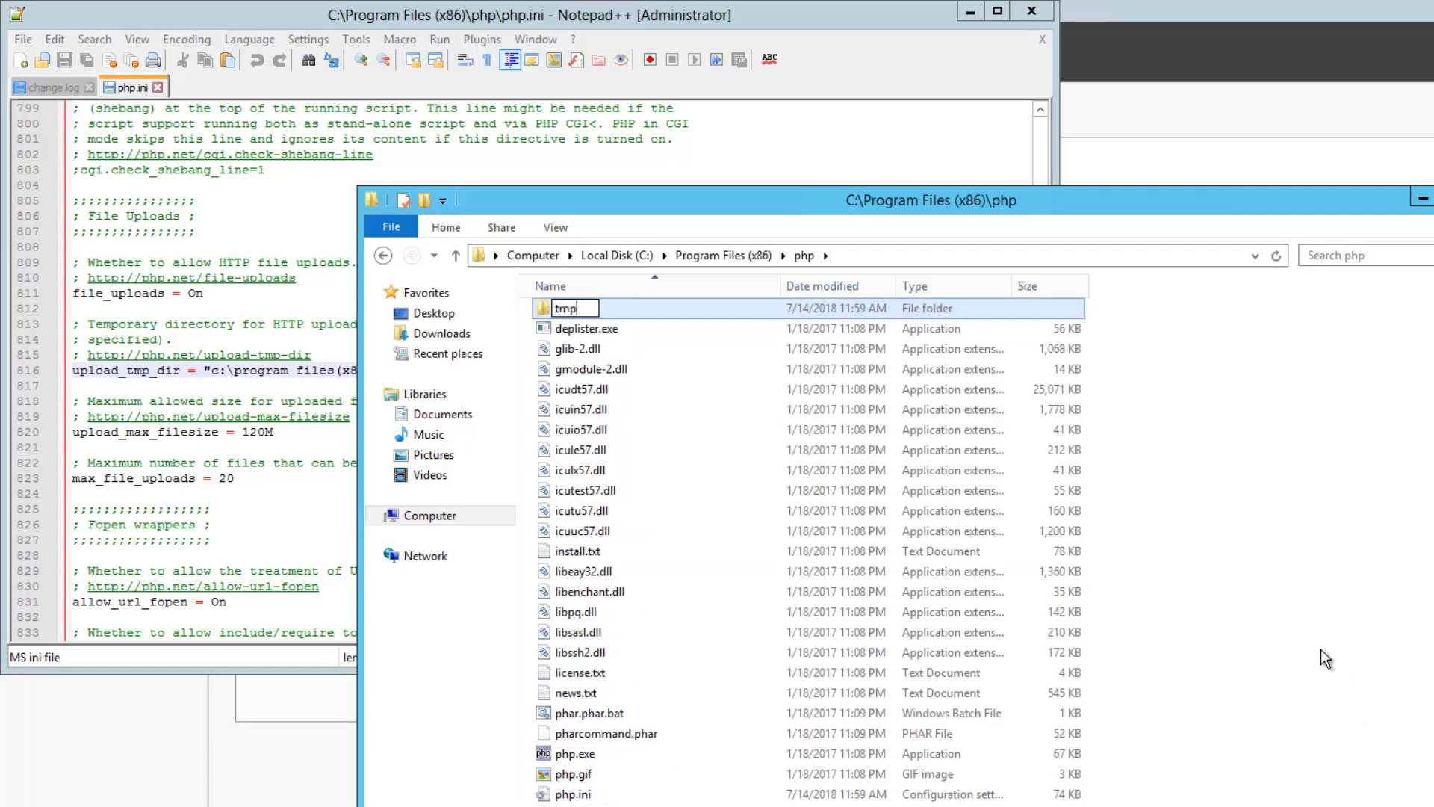
key(Return)
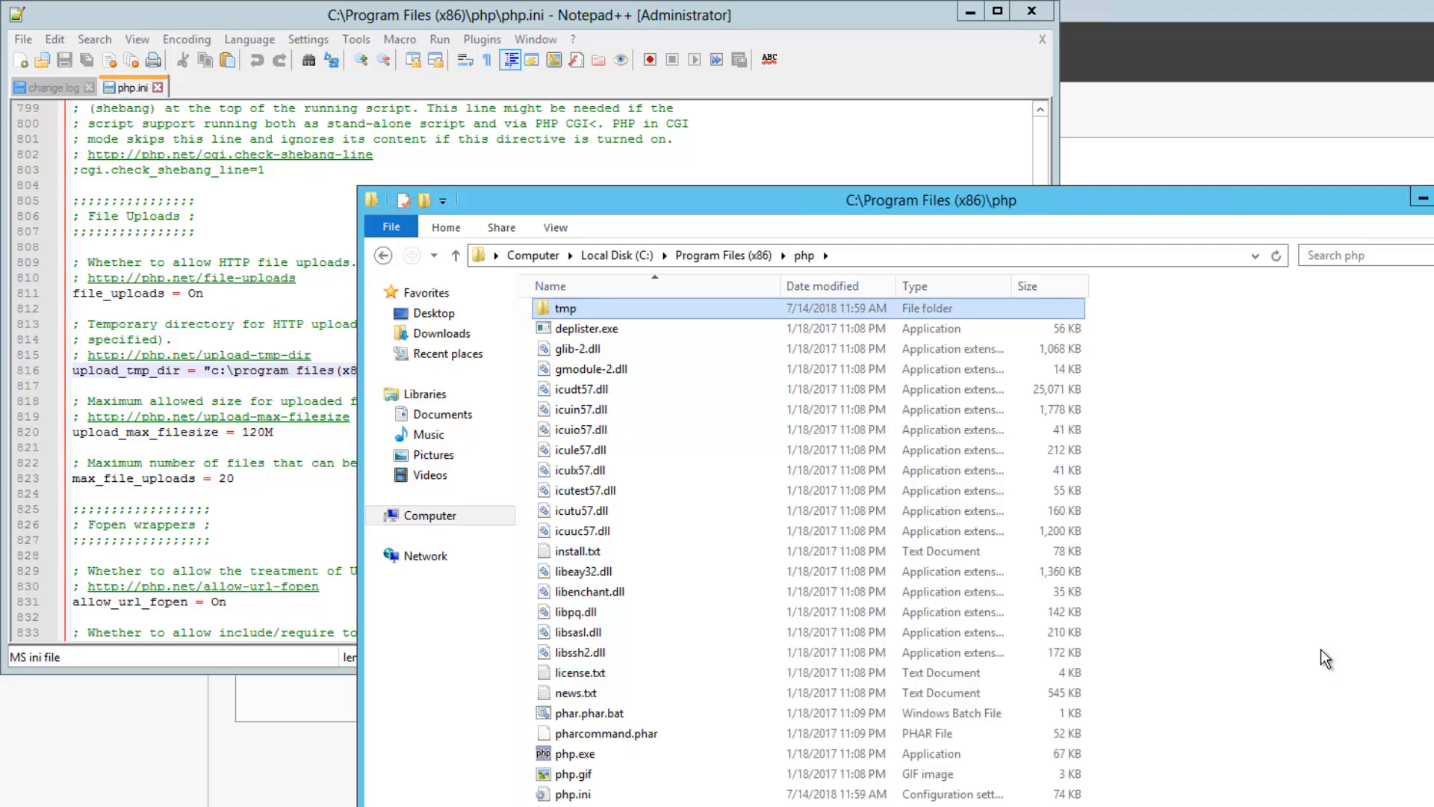
Open the tmp folder's security permissions and set the user lookup location to WIKI-09
right_click(676, 309)
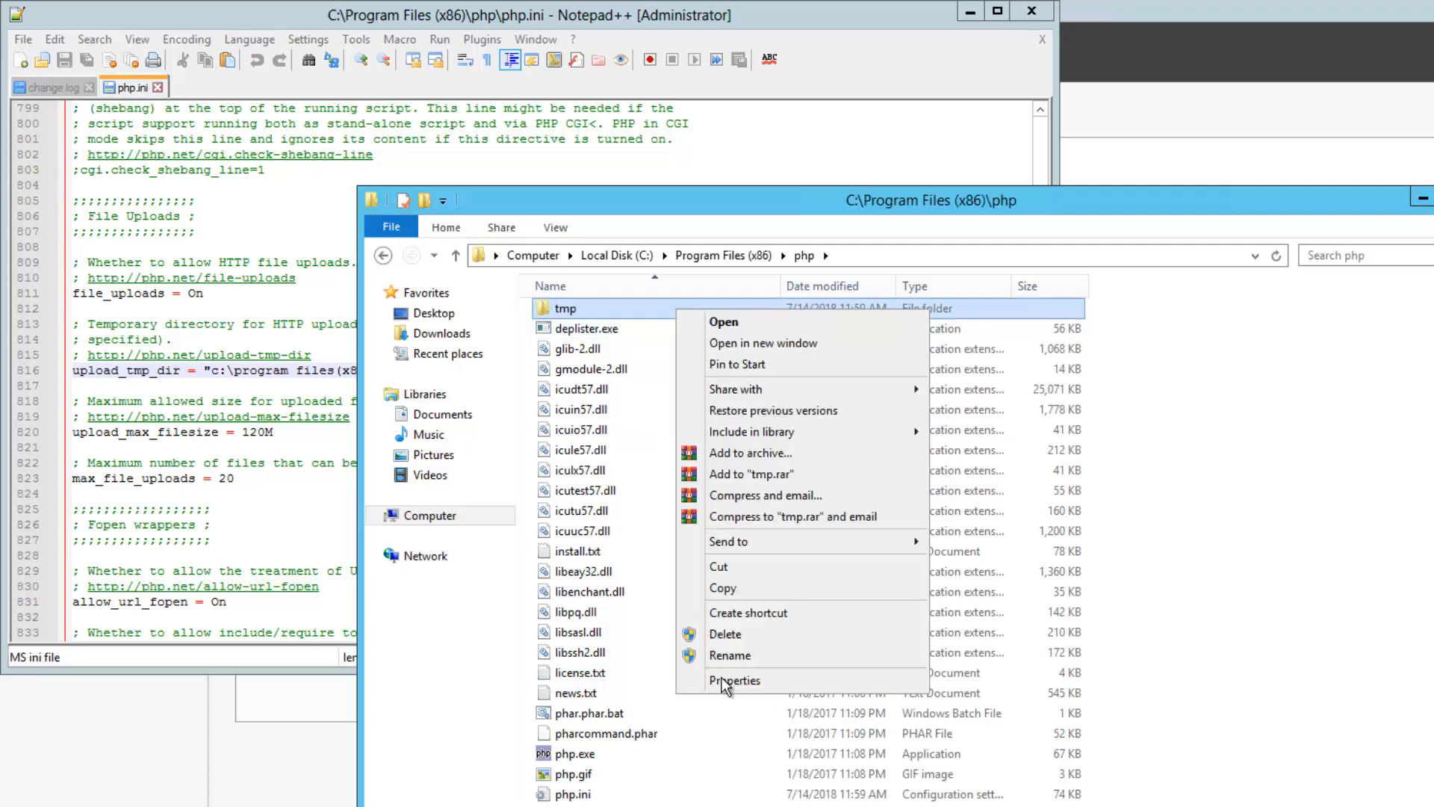
key(r)
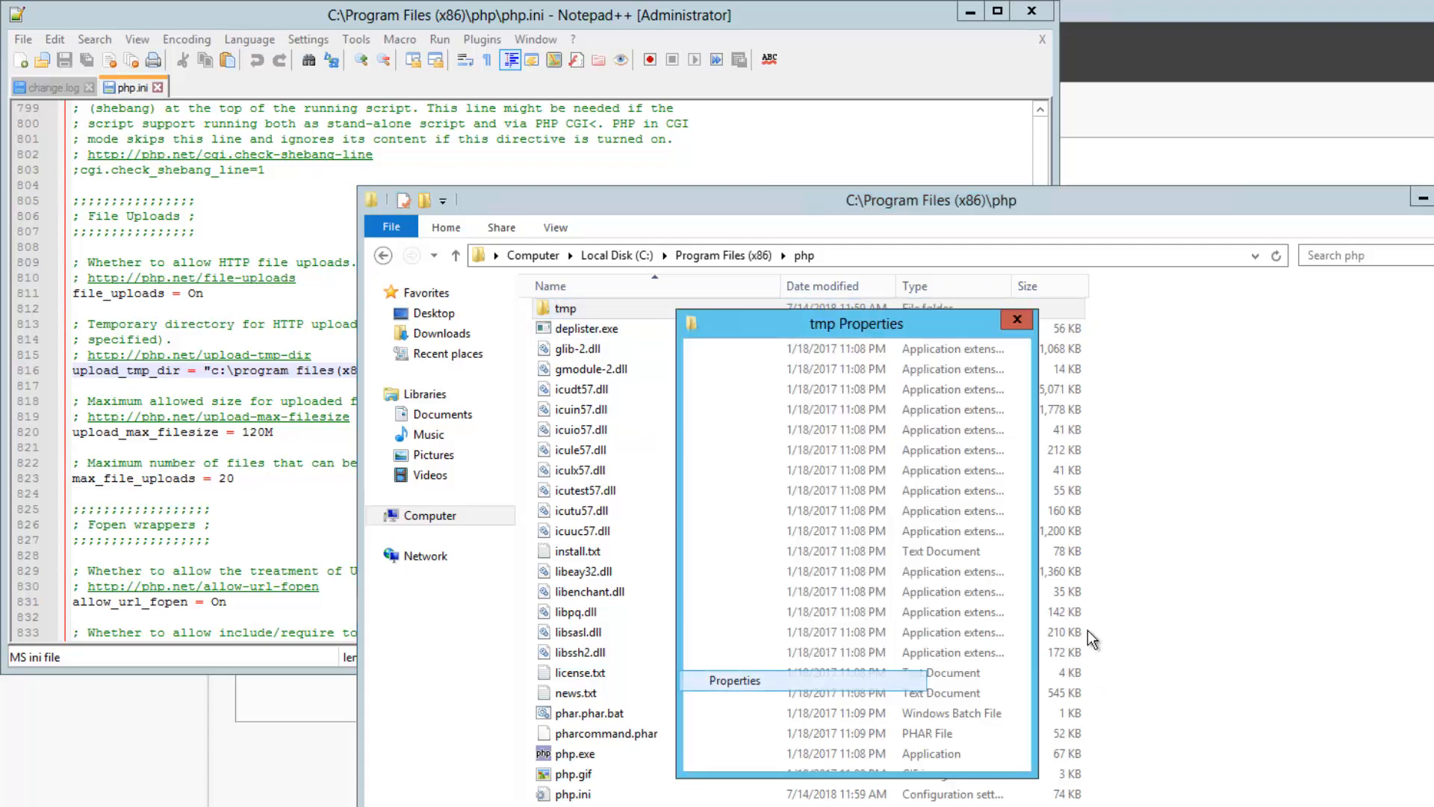
click(807, 355)
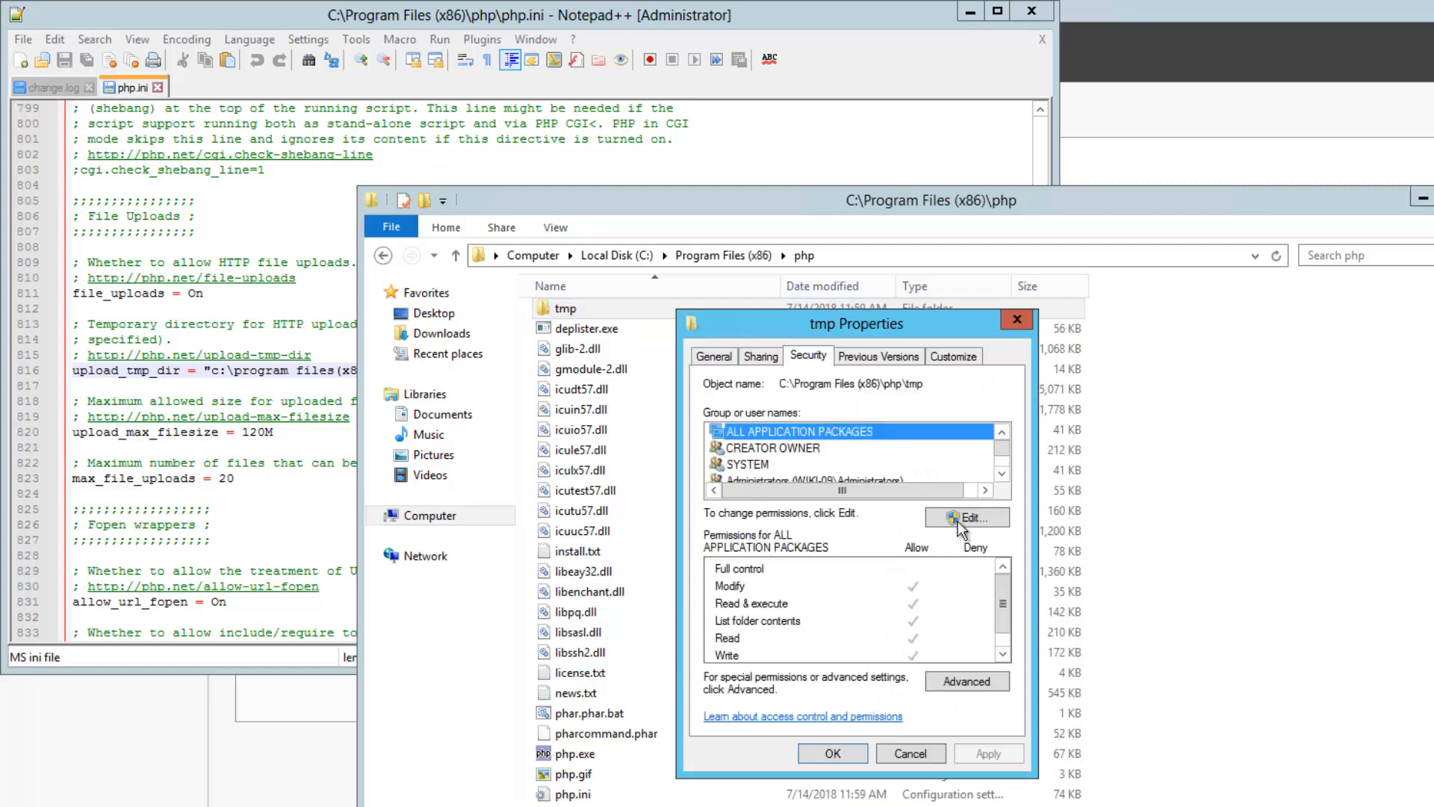
click(966, 517)
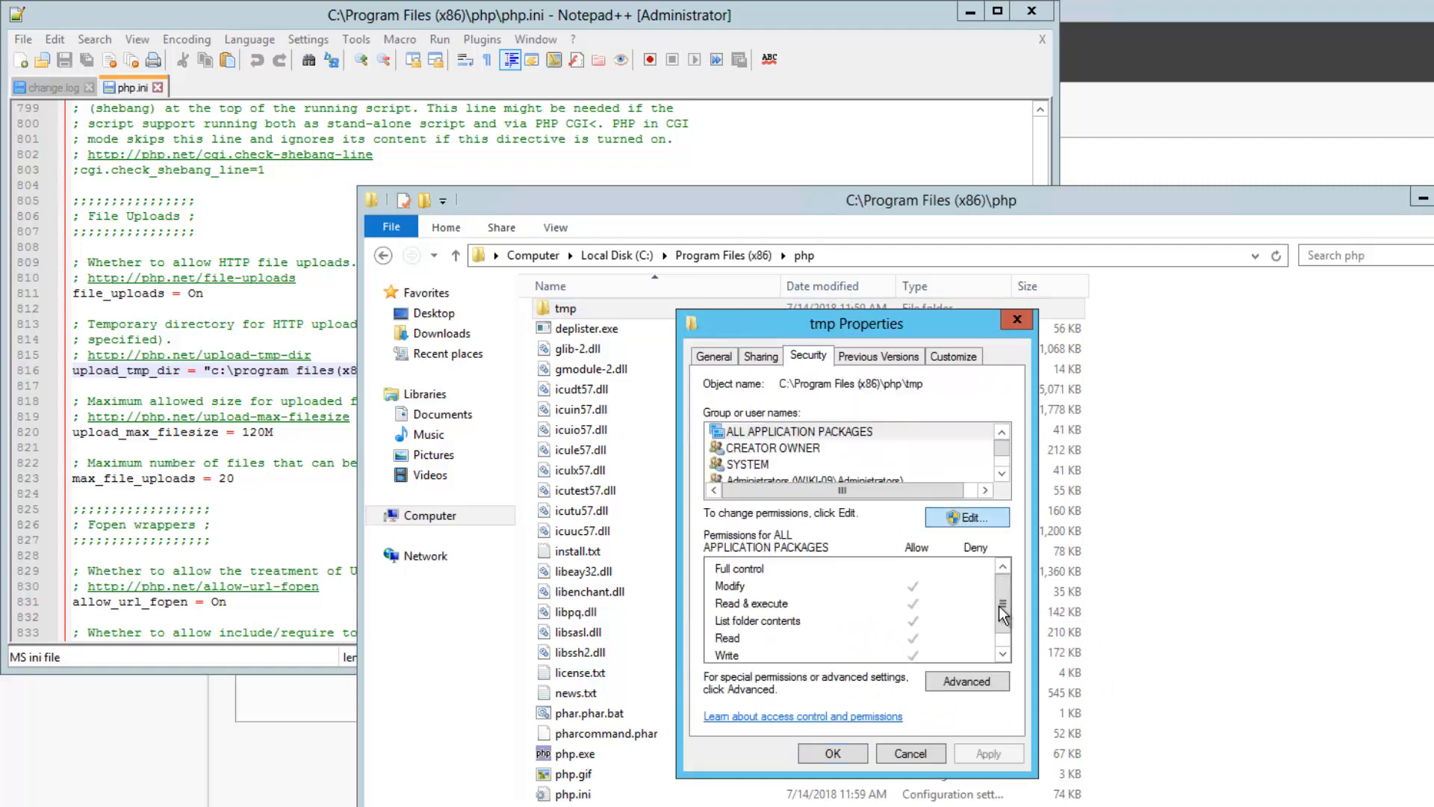
click(903, 617)
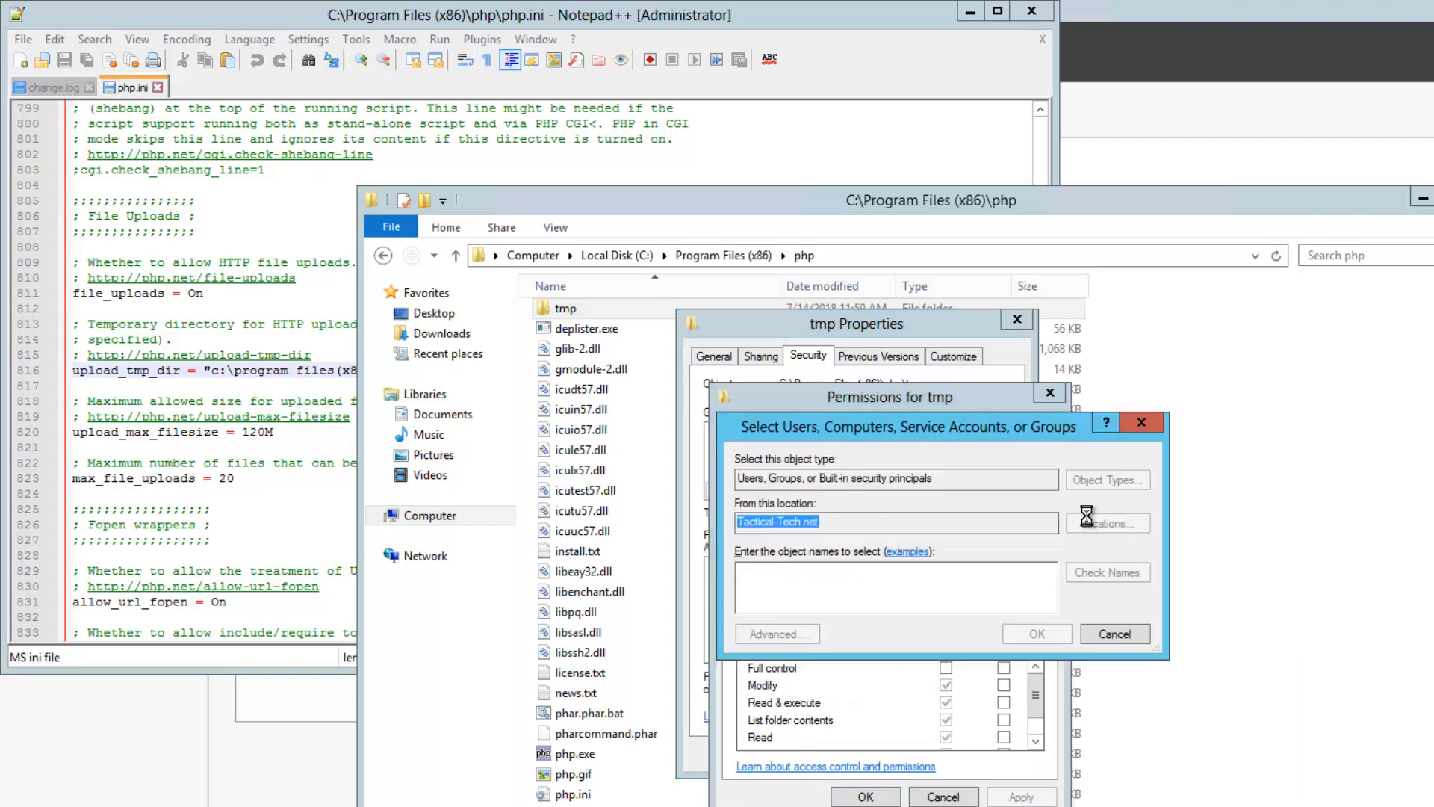
click(1059, 521)
click(804, 538)
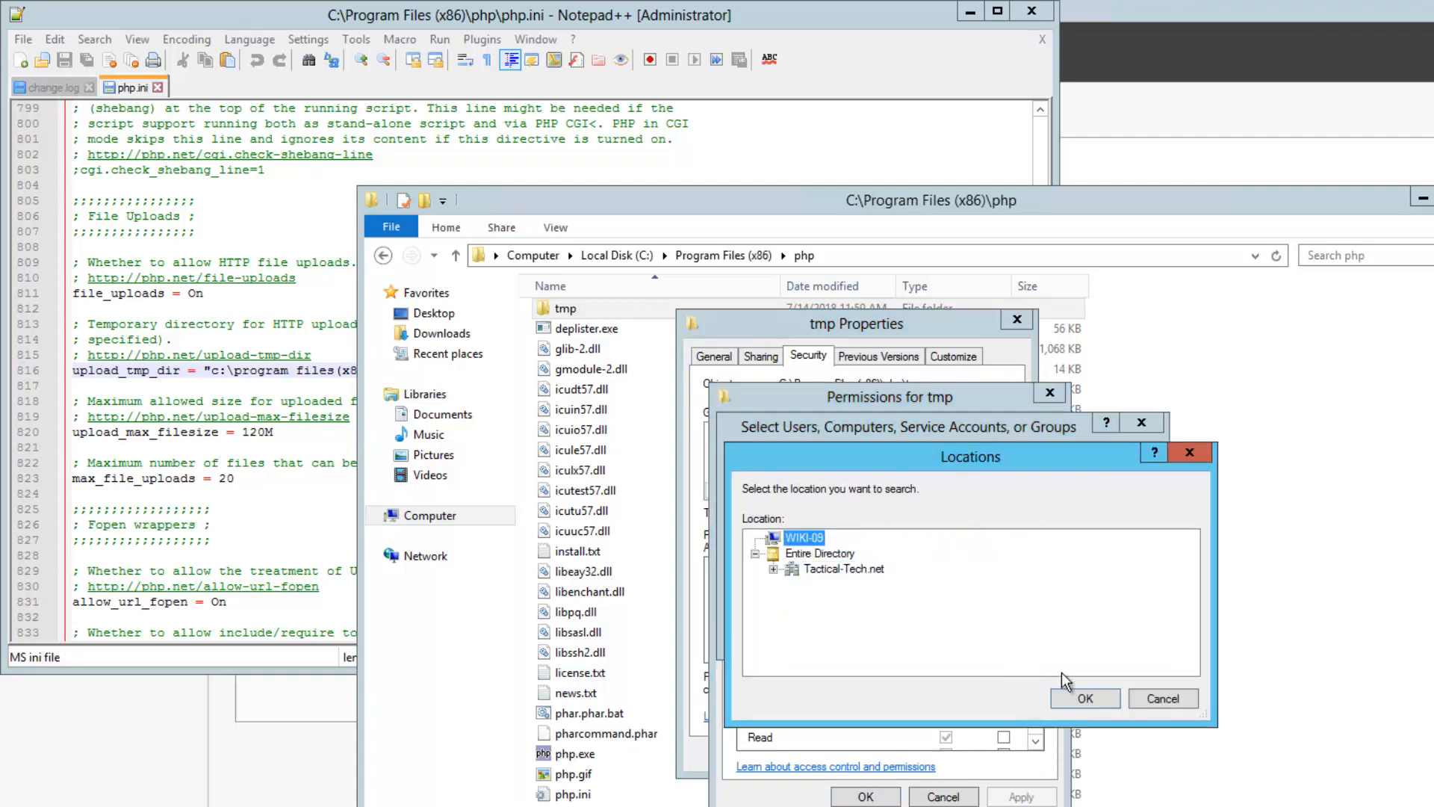
click(1080, 699)
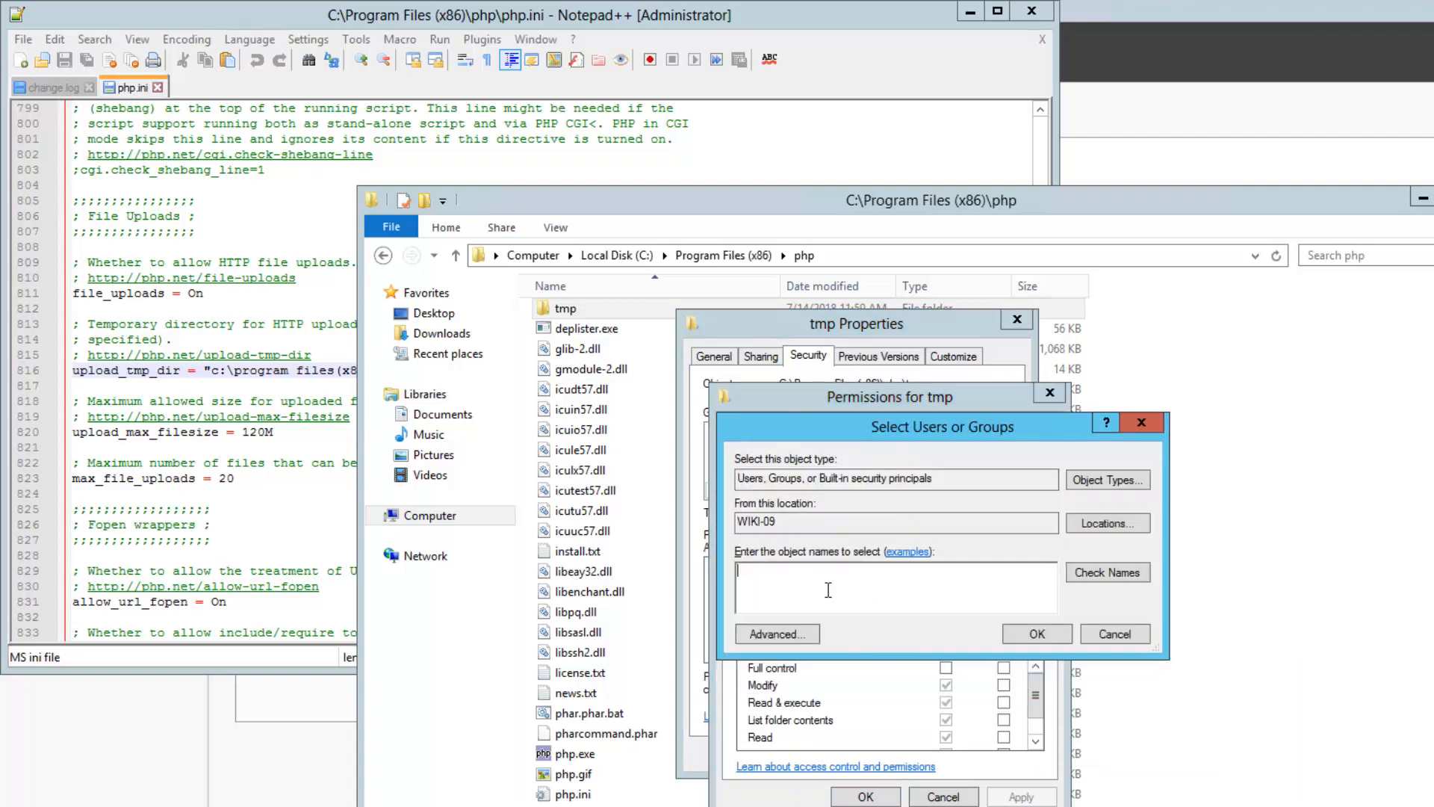
Add the IUSR account with Modify allowed on tmp and apply the change
text(iusr)
click(1119, 575)
click(1036, 634)
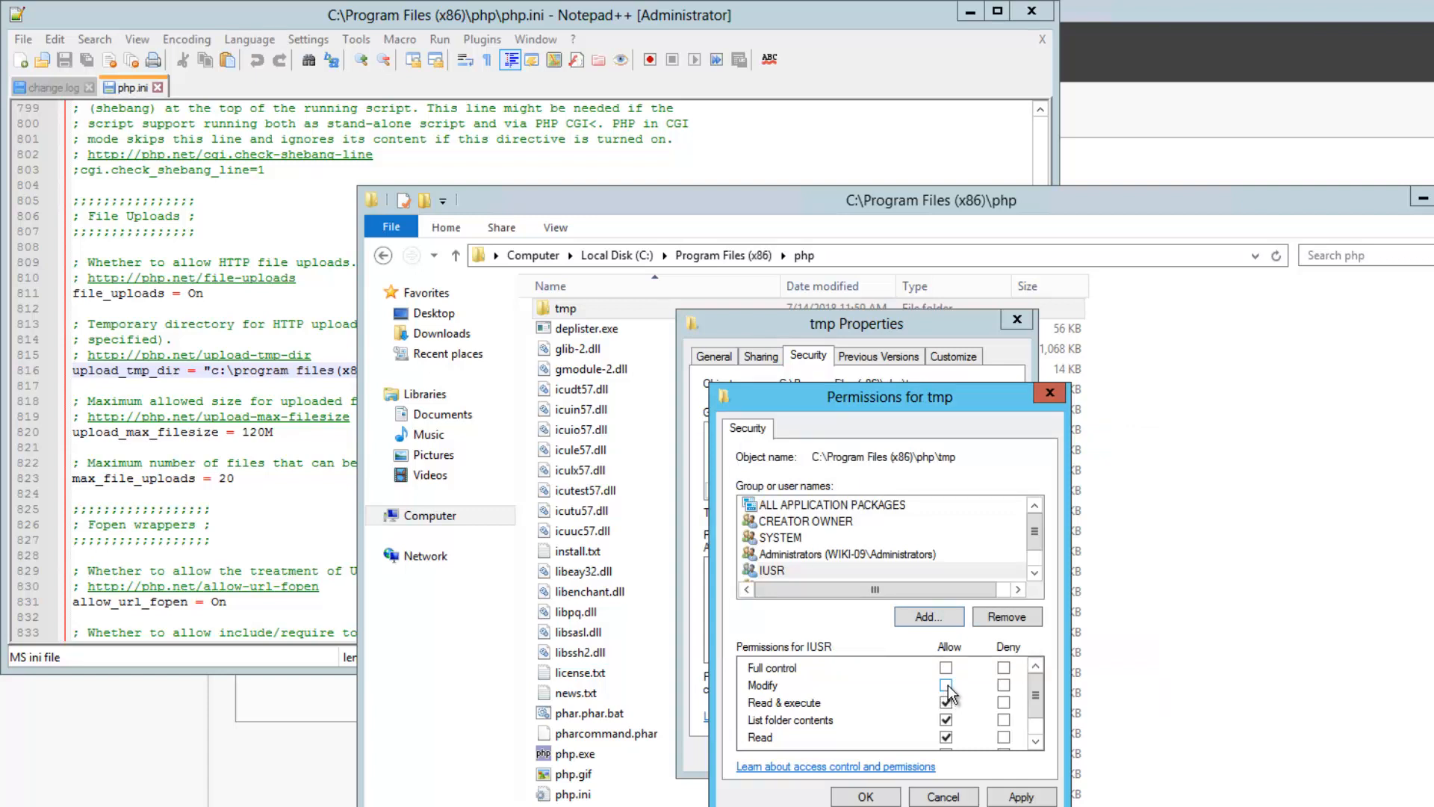
click(947, 685)
click(1006, 797)
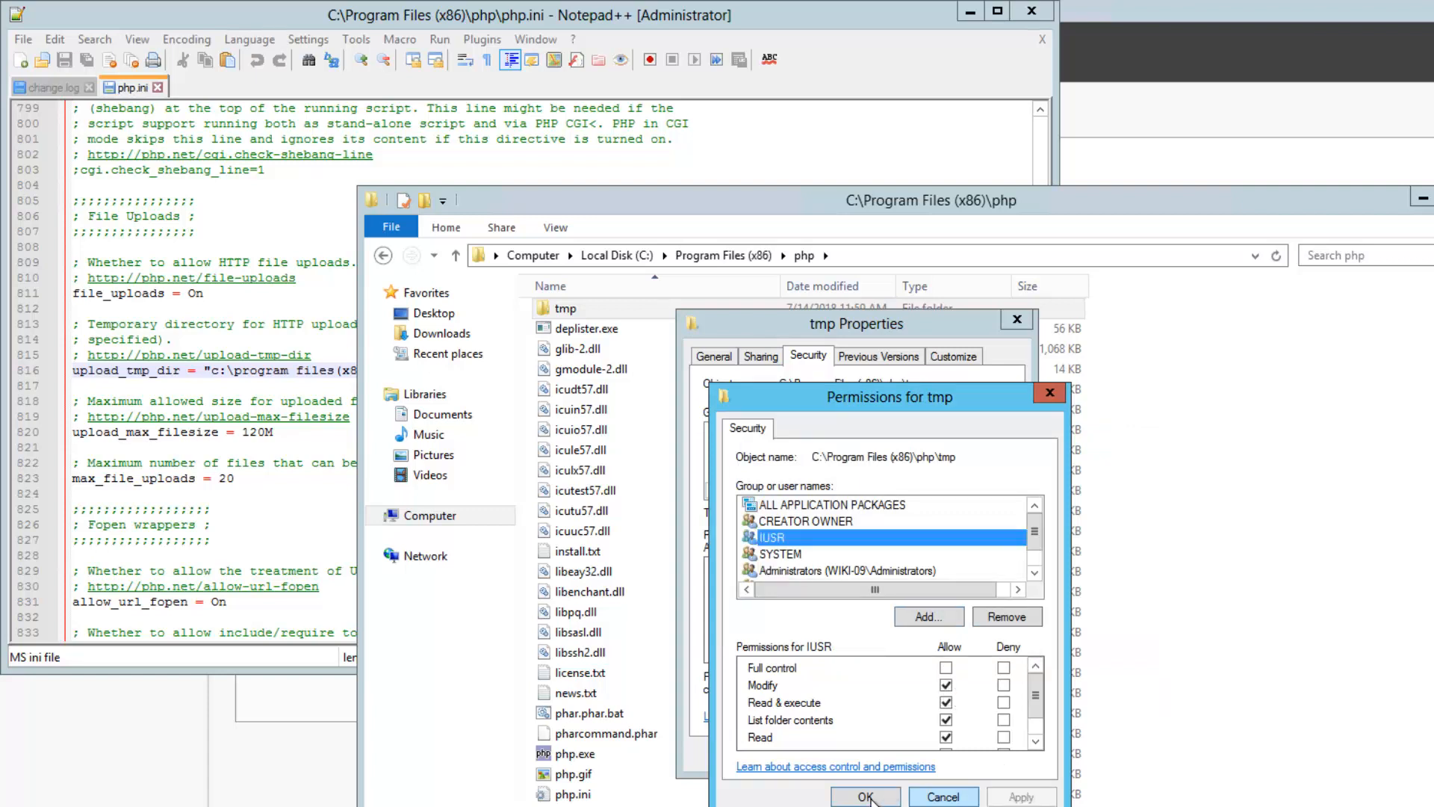
click(866, 797)
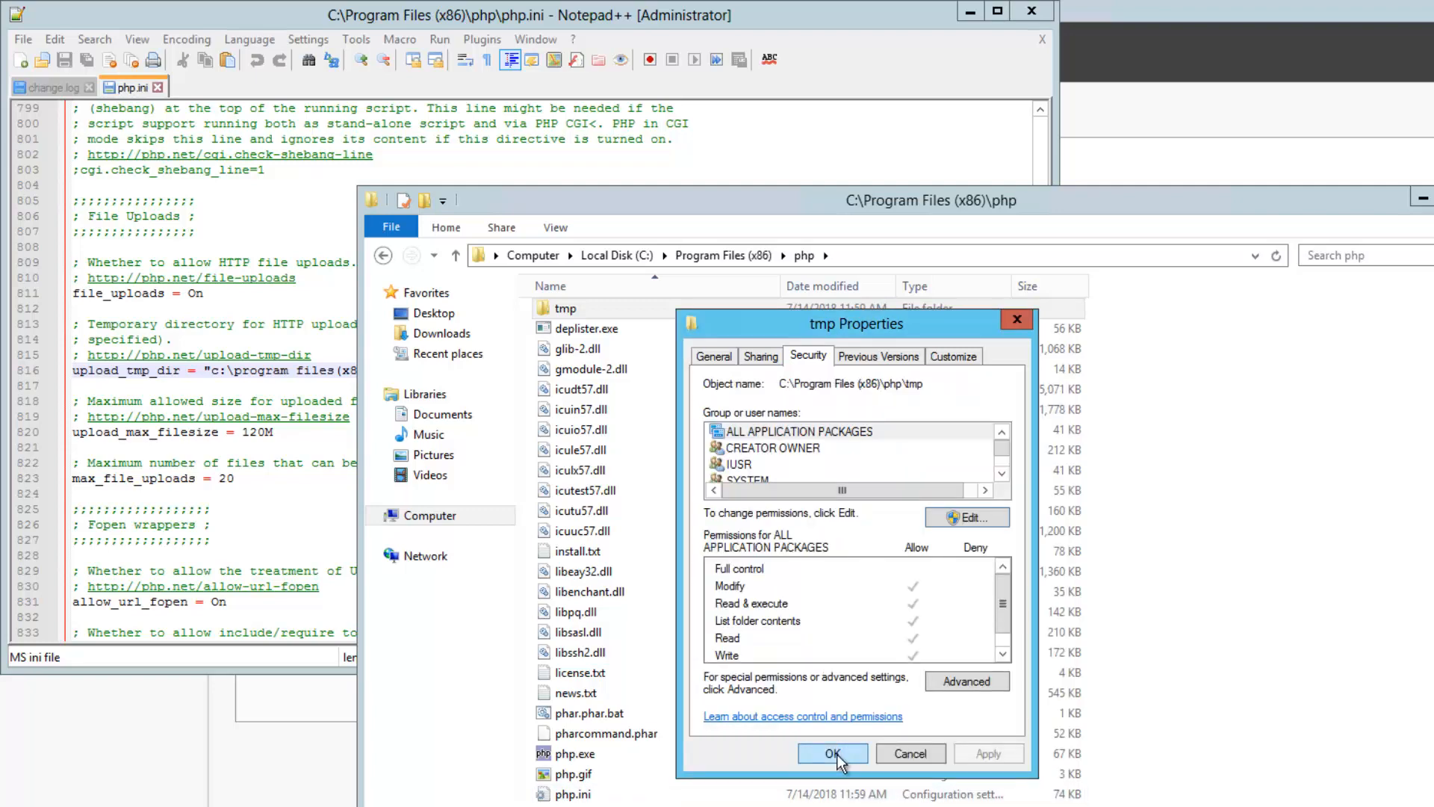
click(833, 754)
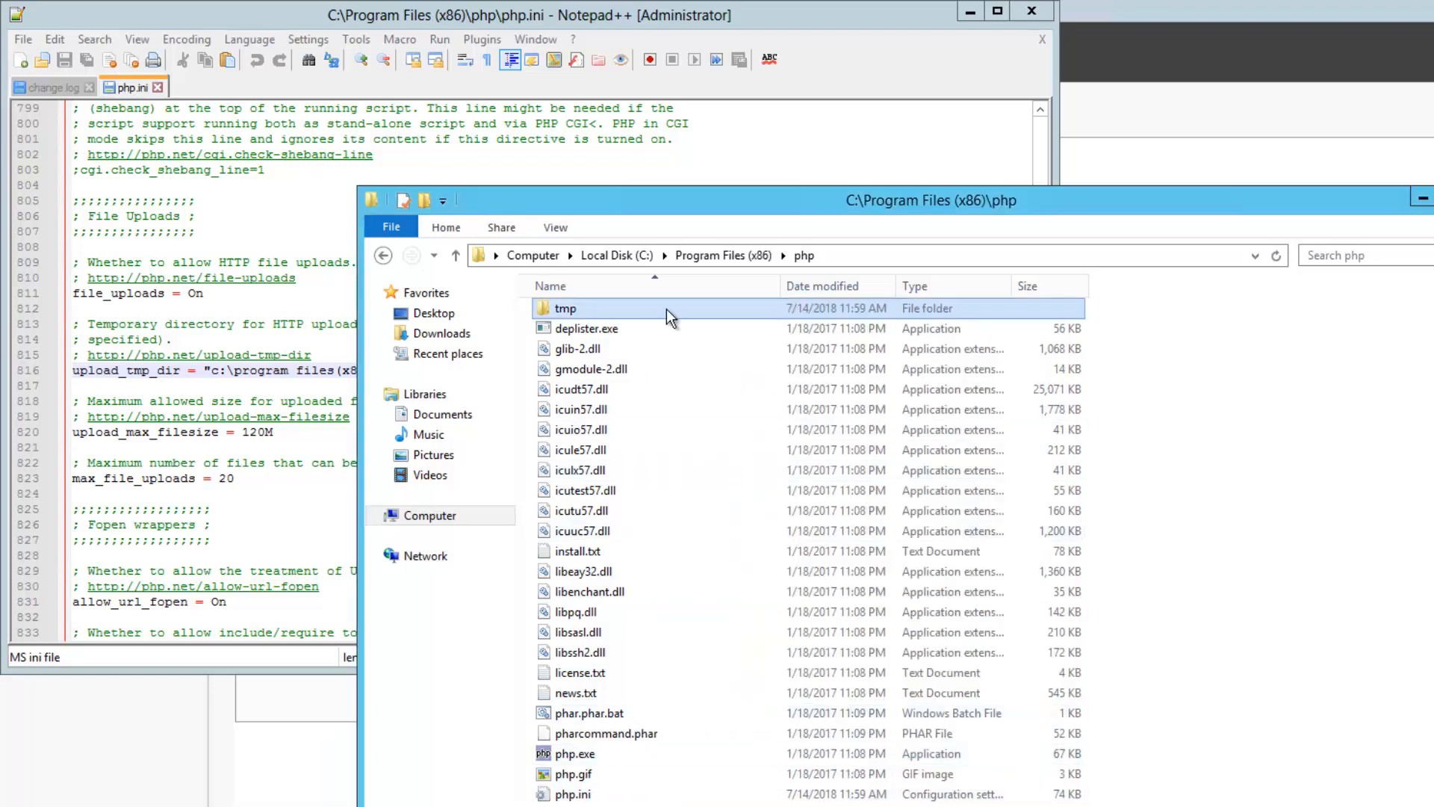
Extract php_wincache.dll from php_wincache-1.3.6.1-5.6-nts-vc11-x86.zip into Downloads and close WinRAR
click(444, 335)
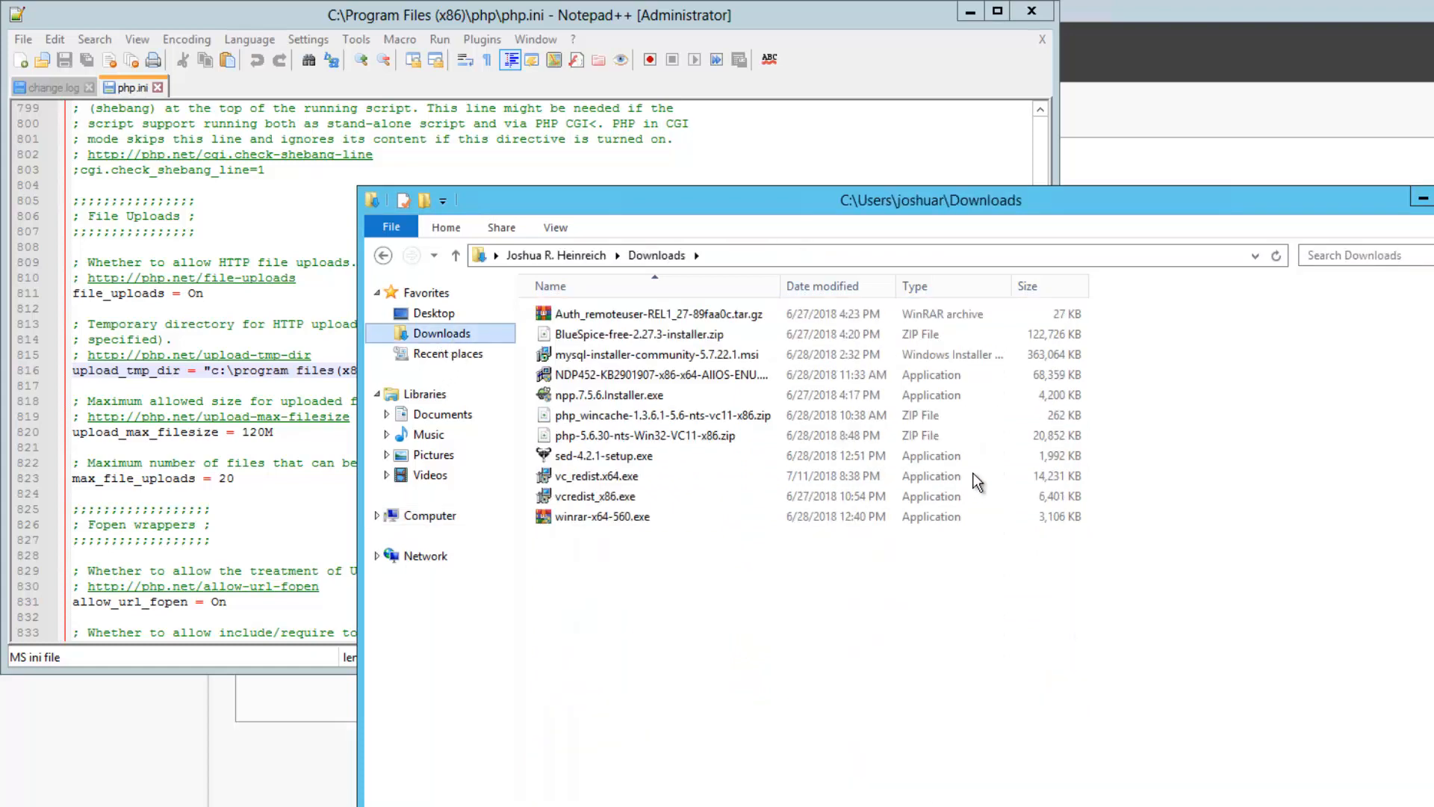
click(710, 416)
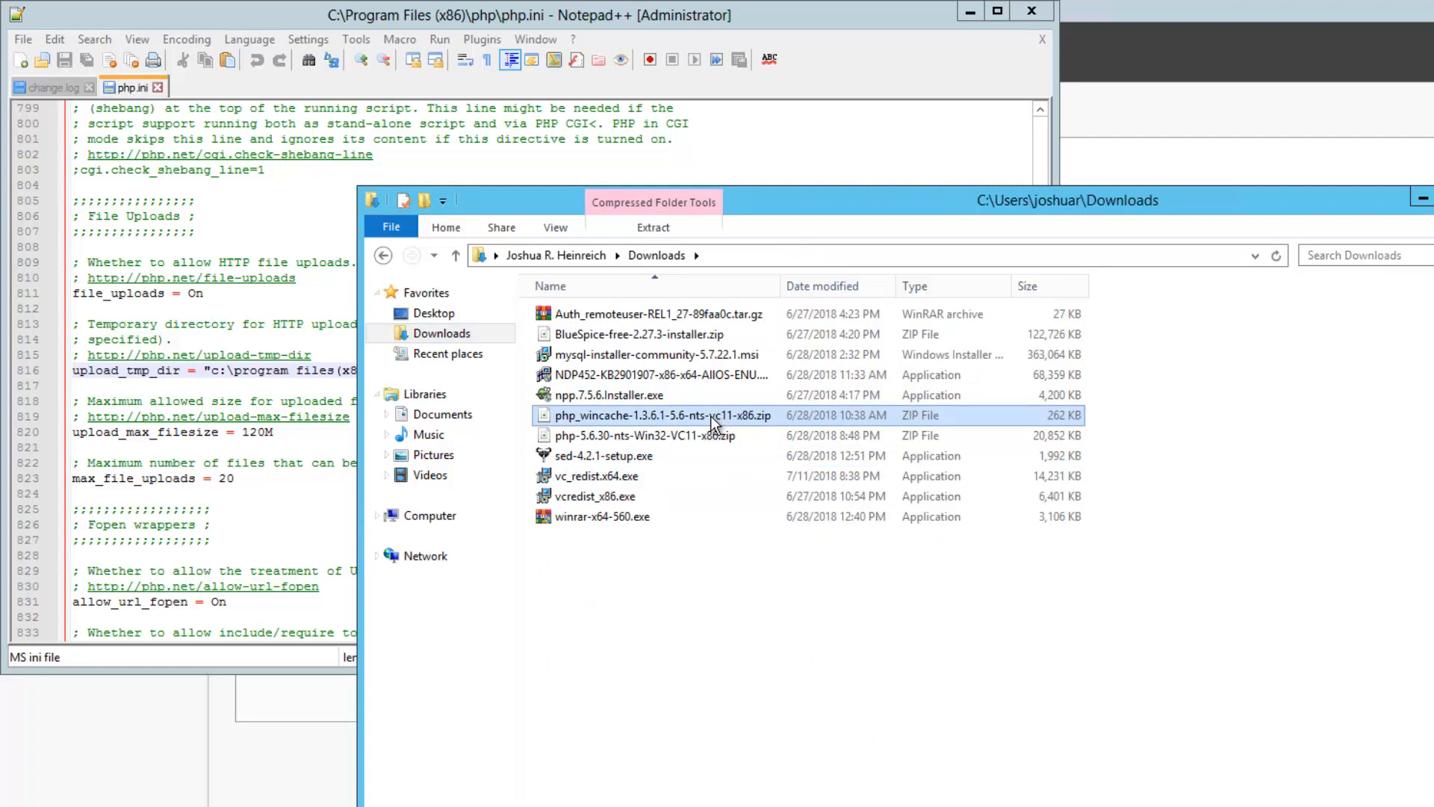
double_click(710, 415)
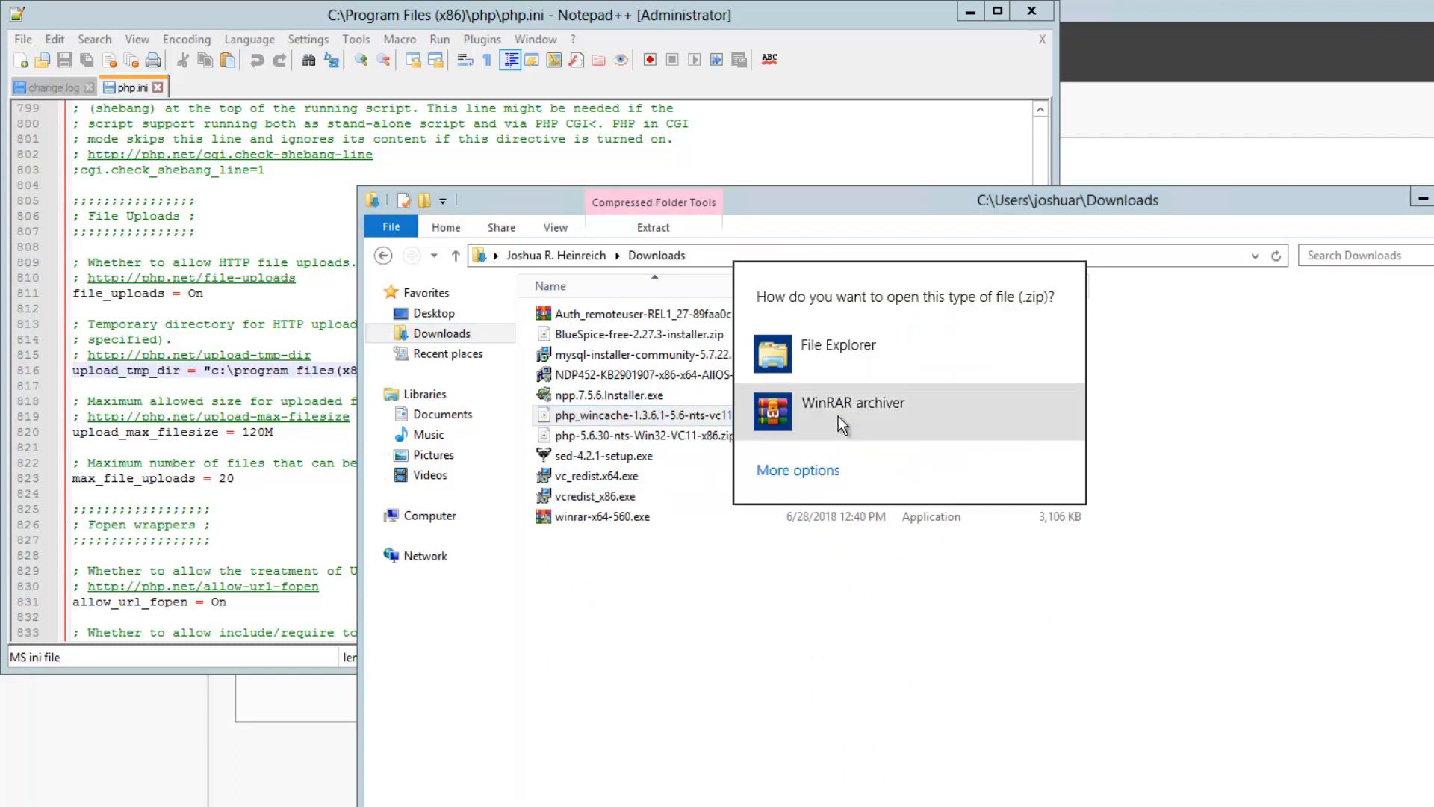
click(860, 439)
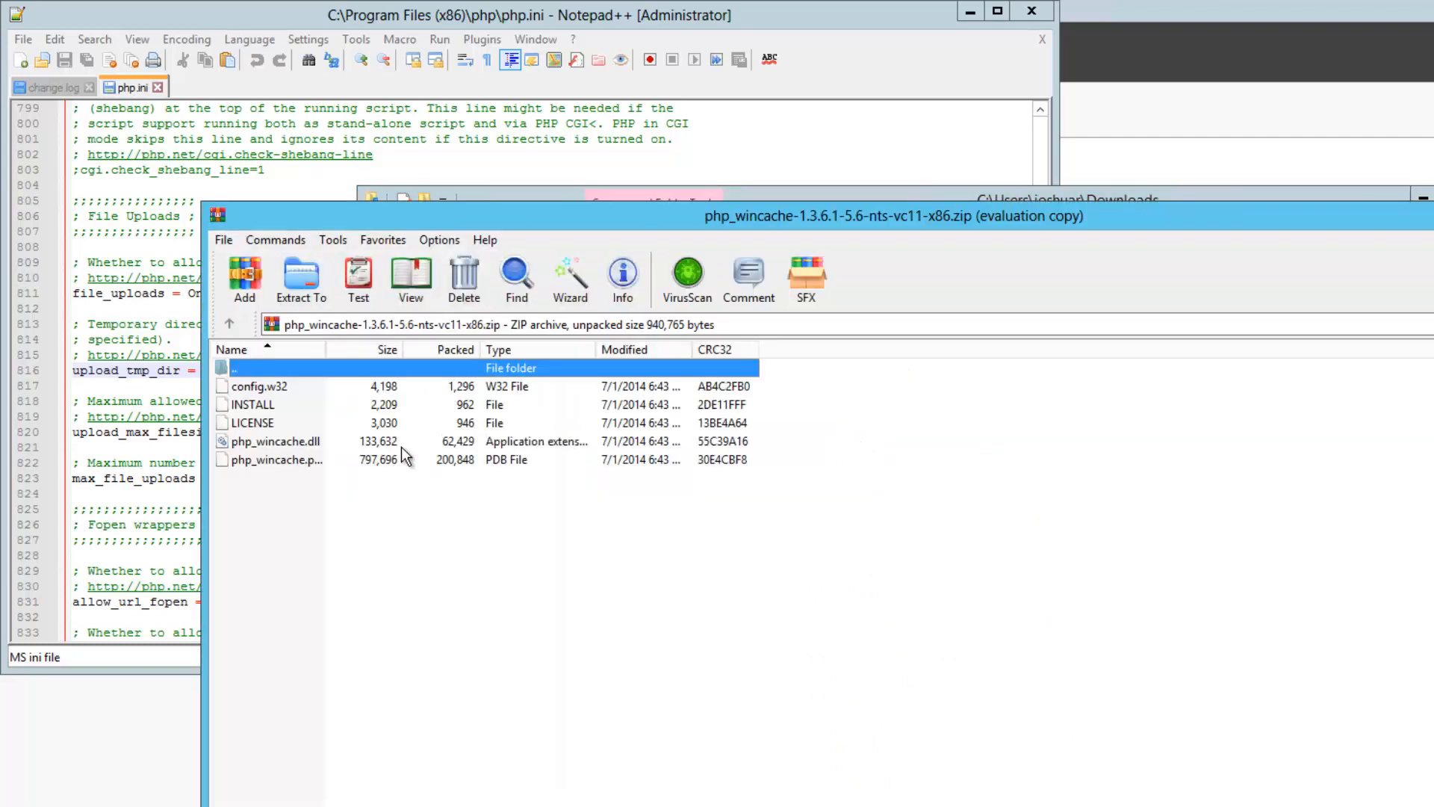
right_click(266, 446)
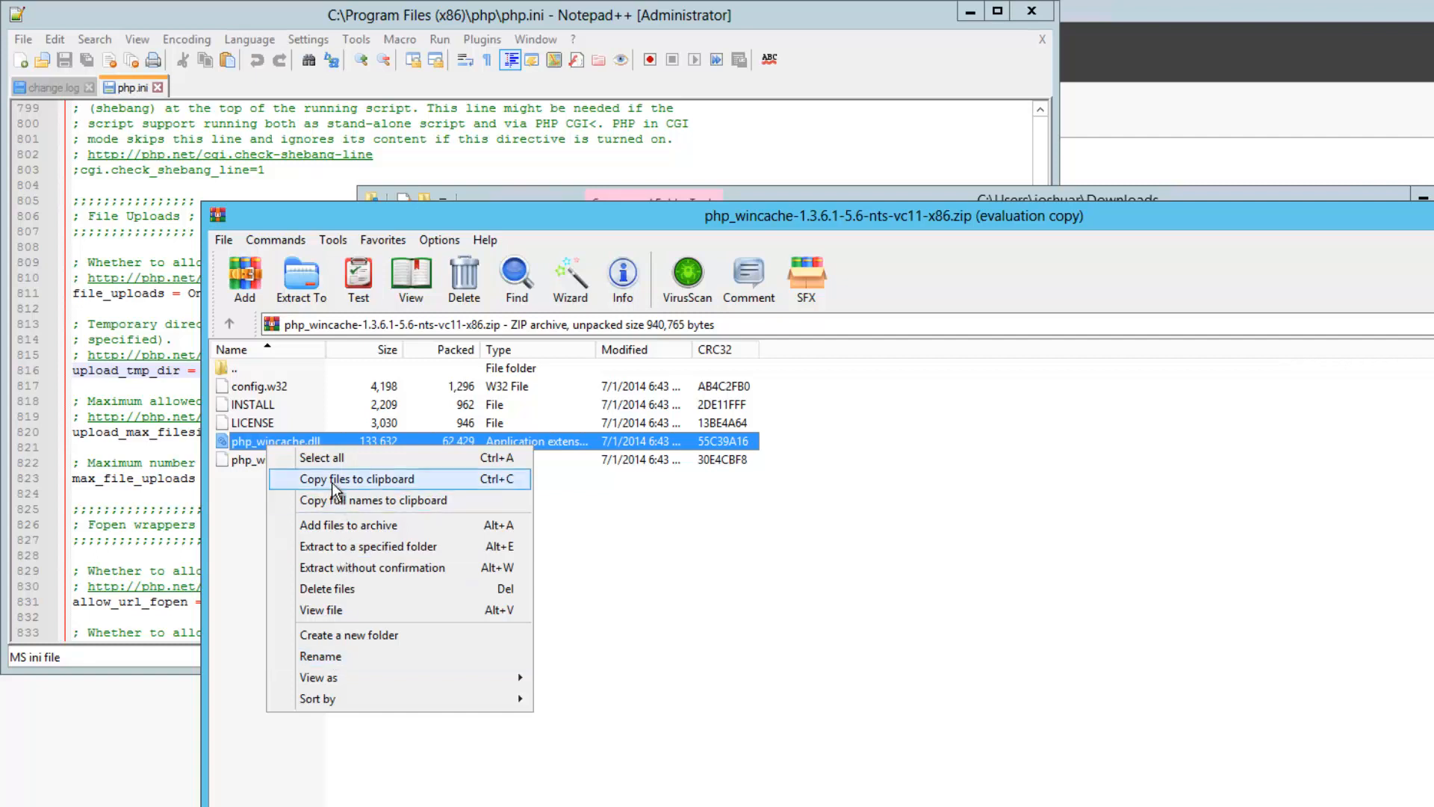
click(340, 546)
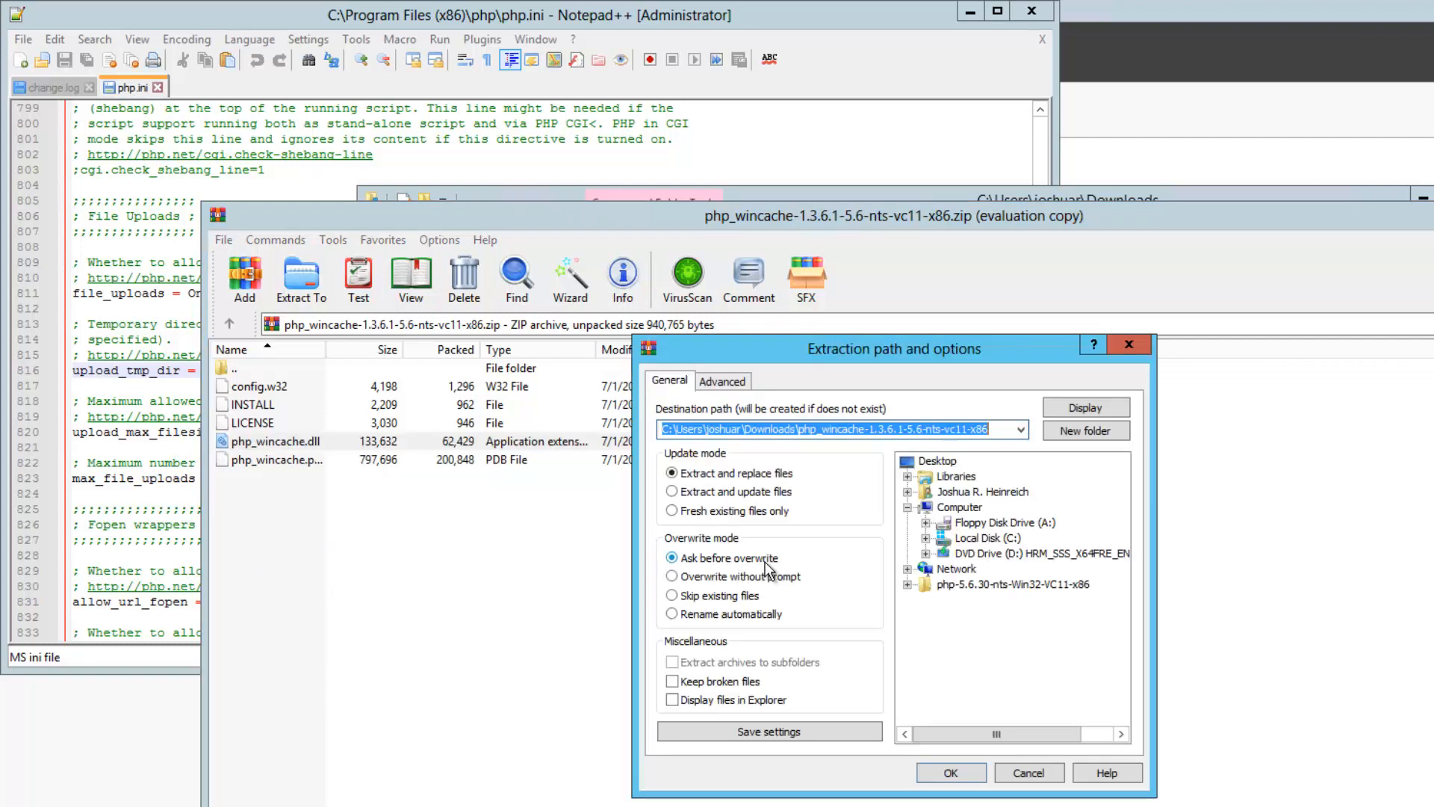
click(958, 772)
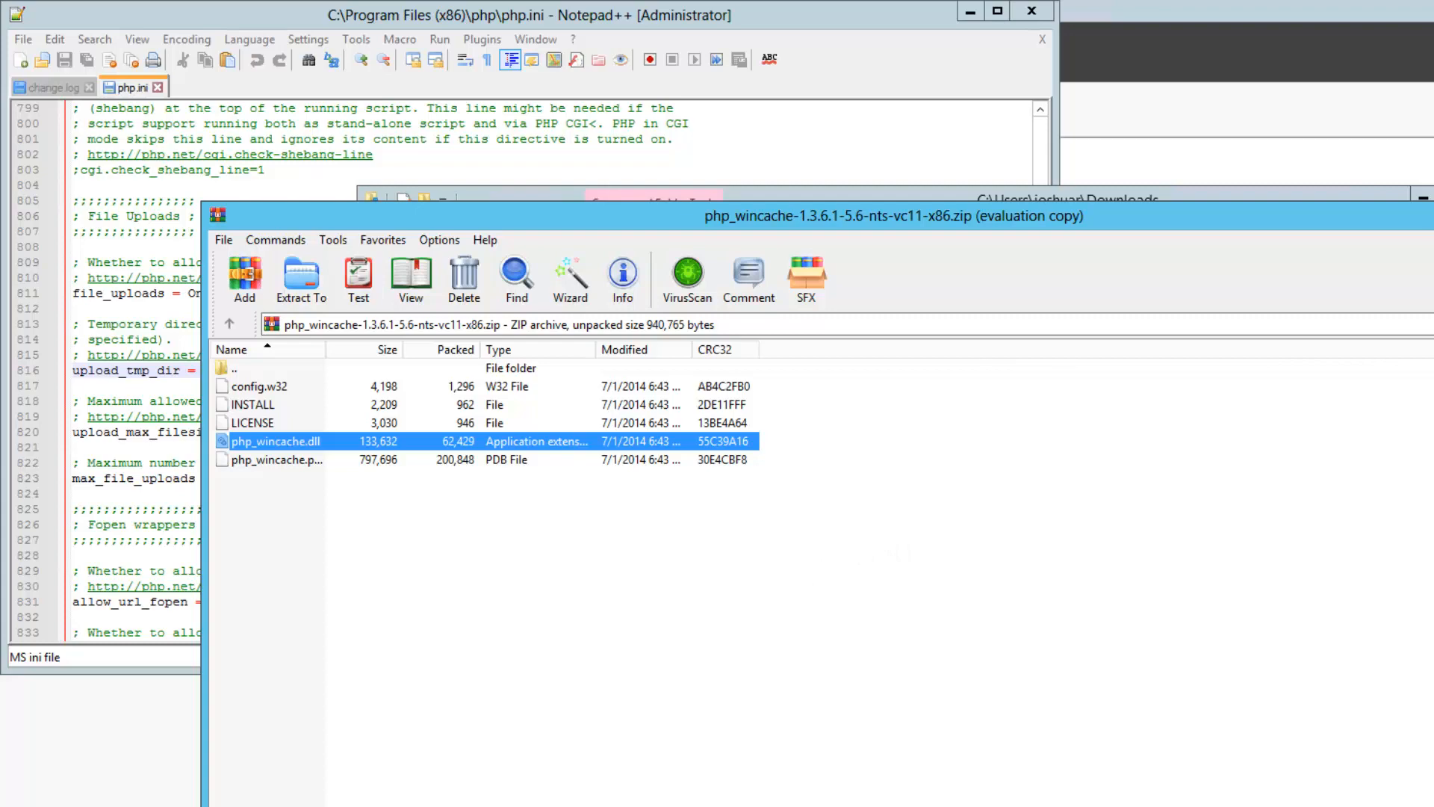
click(1068, 195)
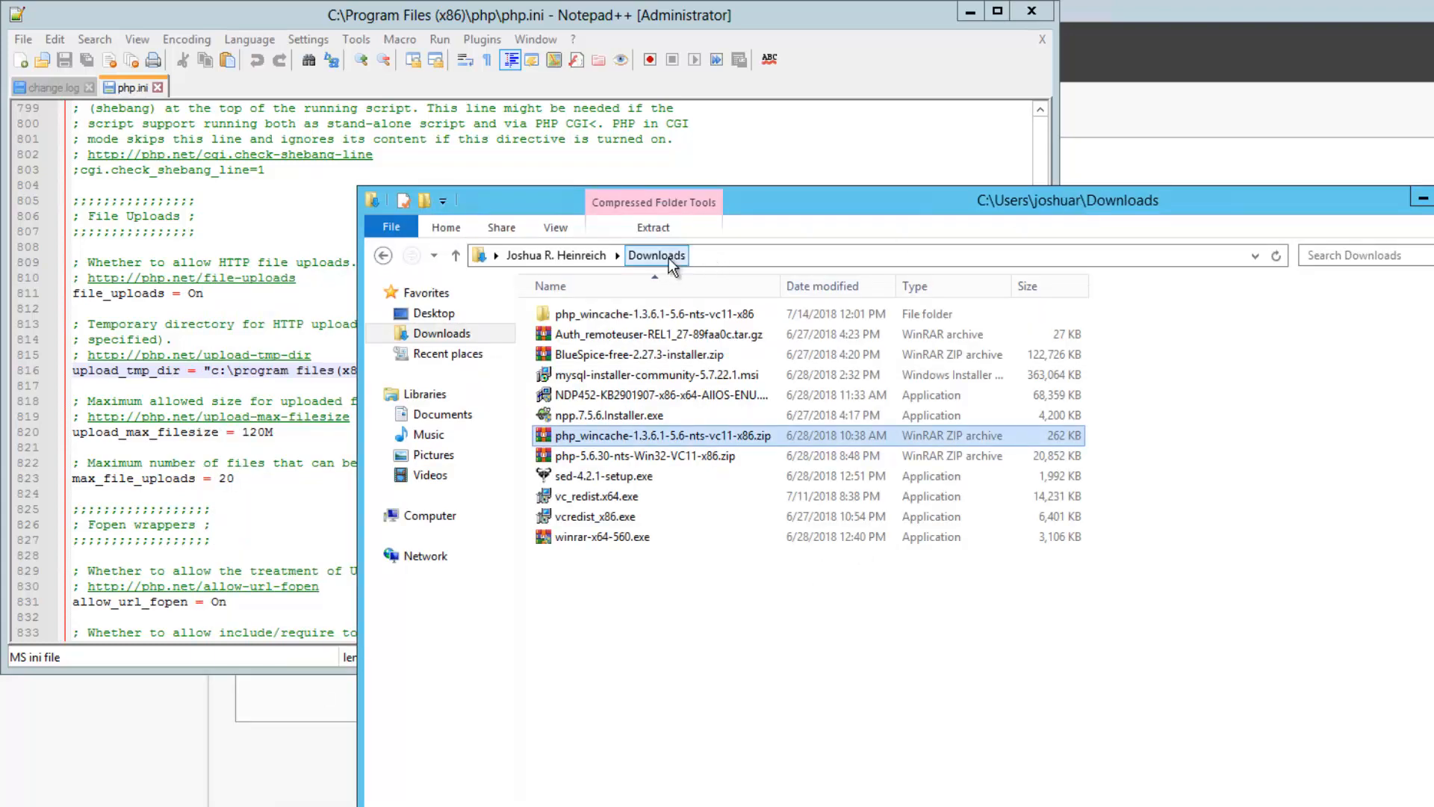
Copy php_wincache.dll from the extracted php_wincache folder
double_click(678, 318)
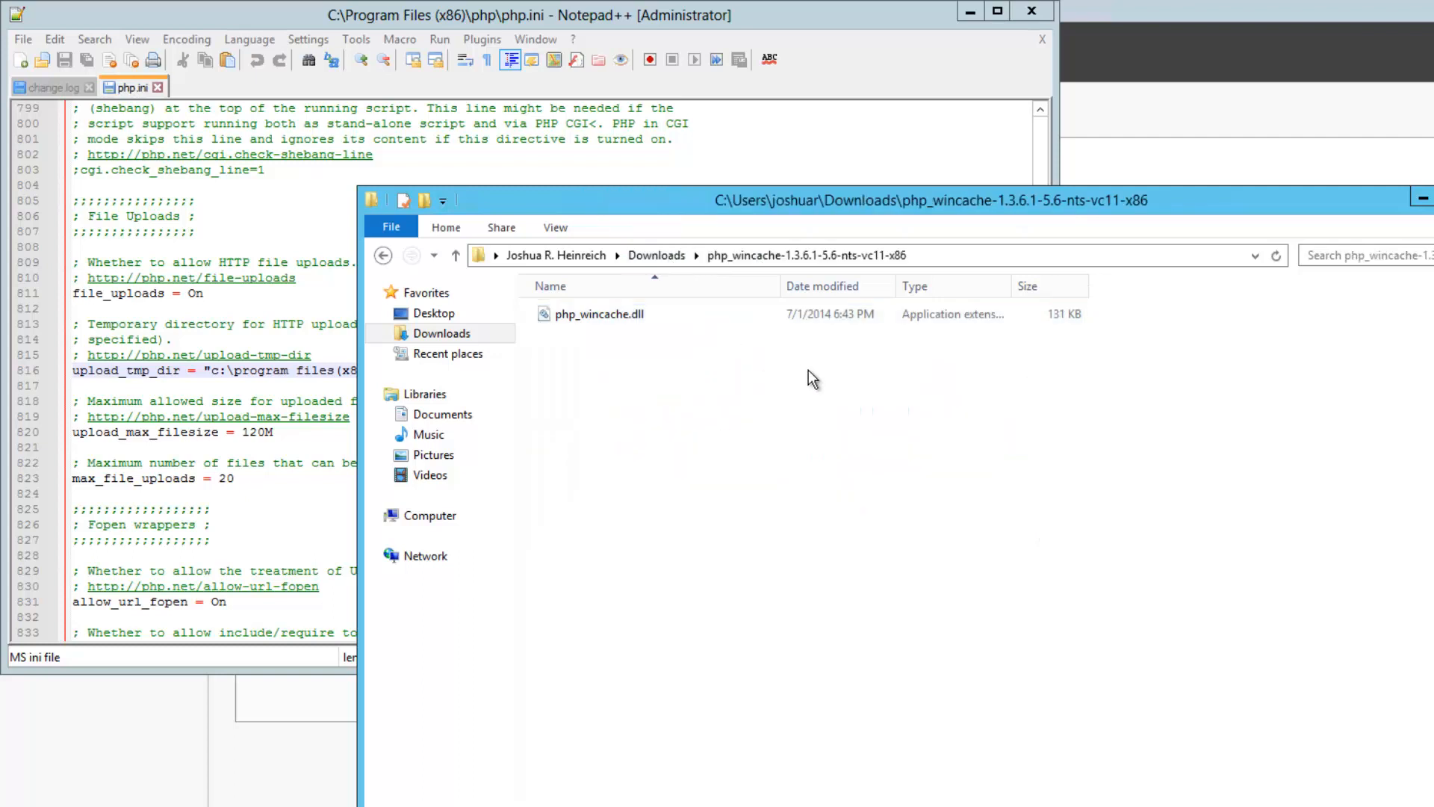
right_click(605, 313)
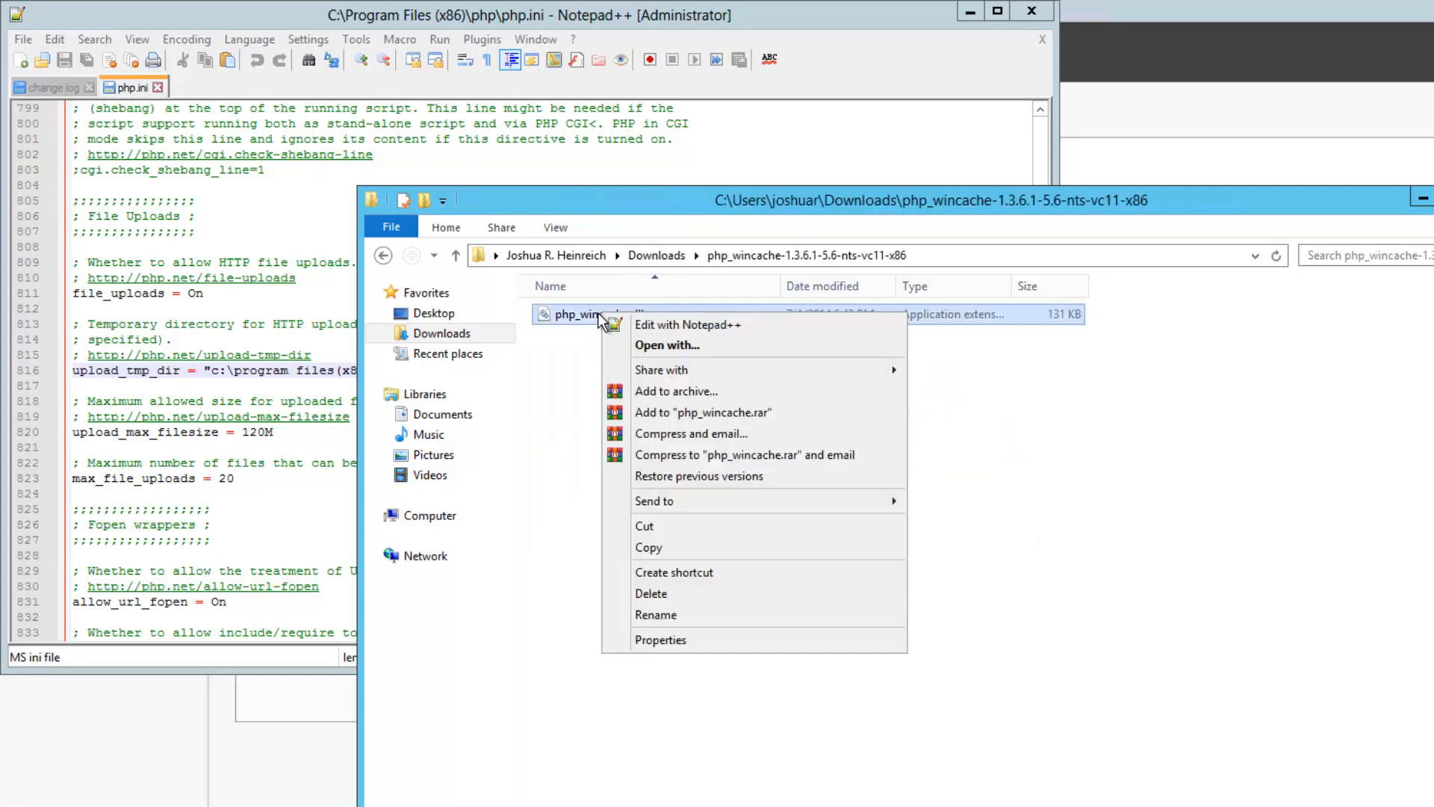
click(710, 550)
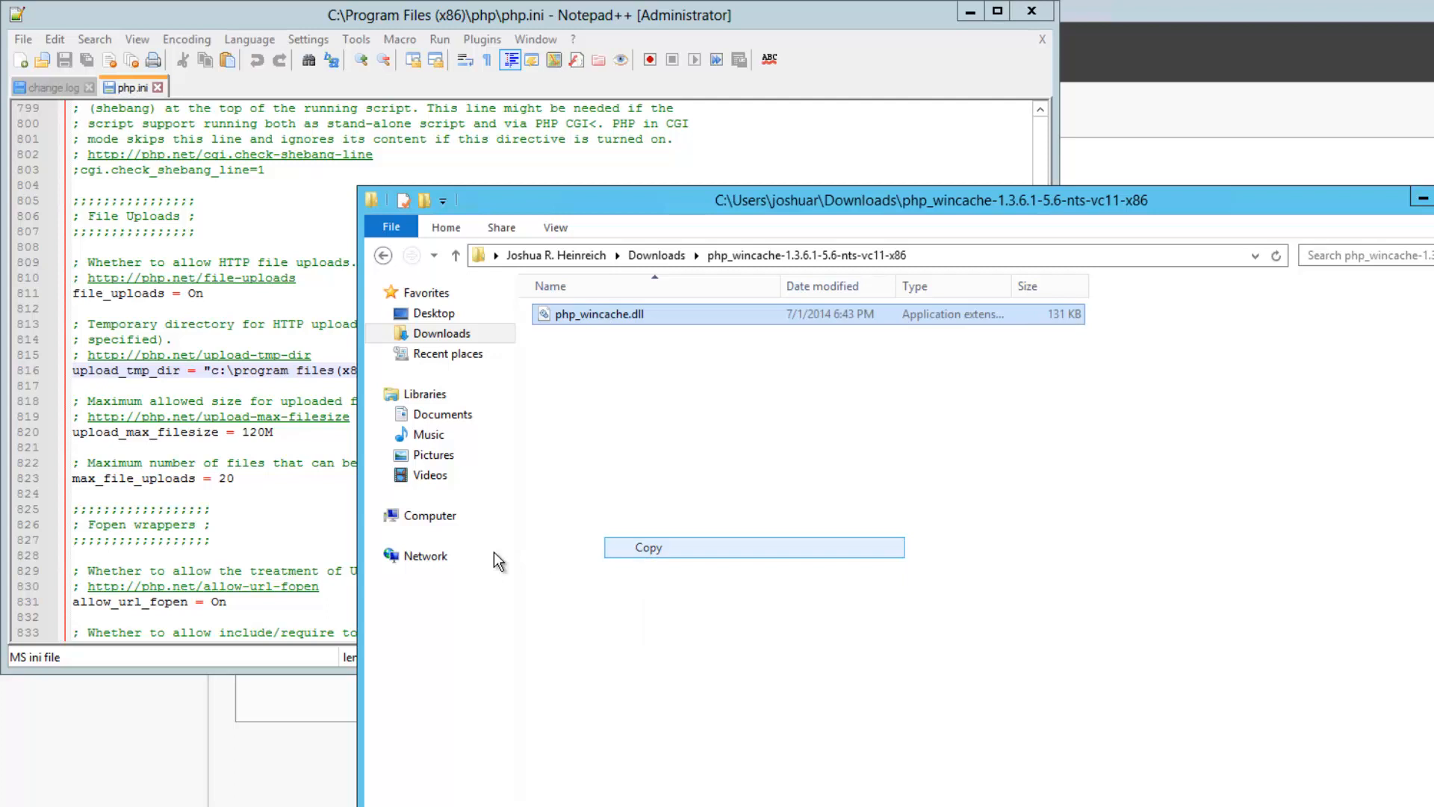
Paste it into C:\Program Files (x86)\php\ext, granting administrator permission
click(426, 516)
double_click(669, 338)
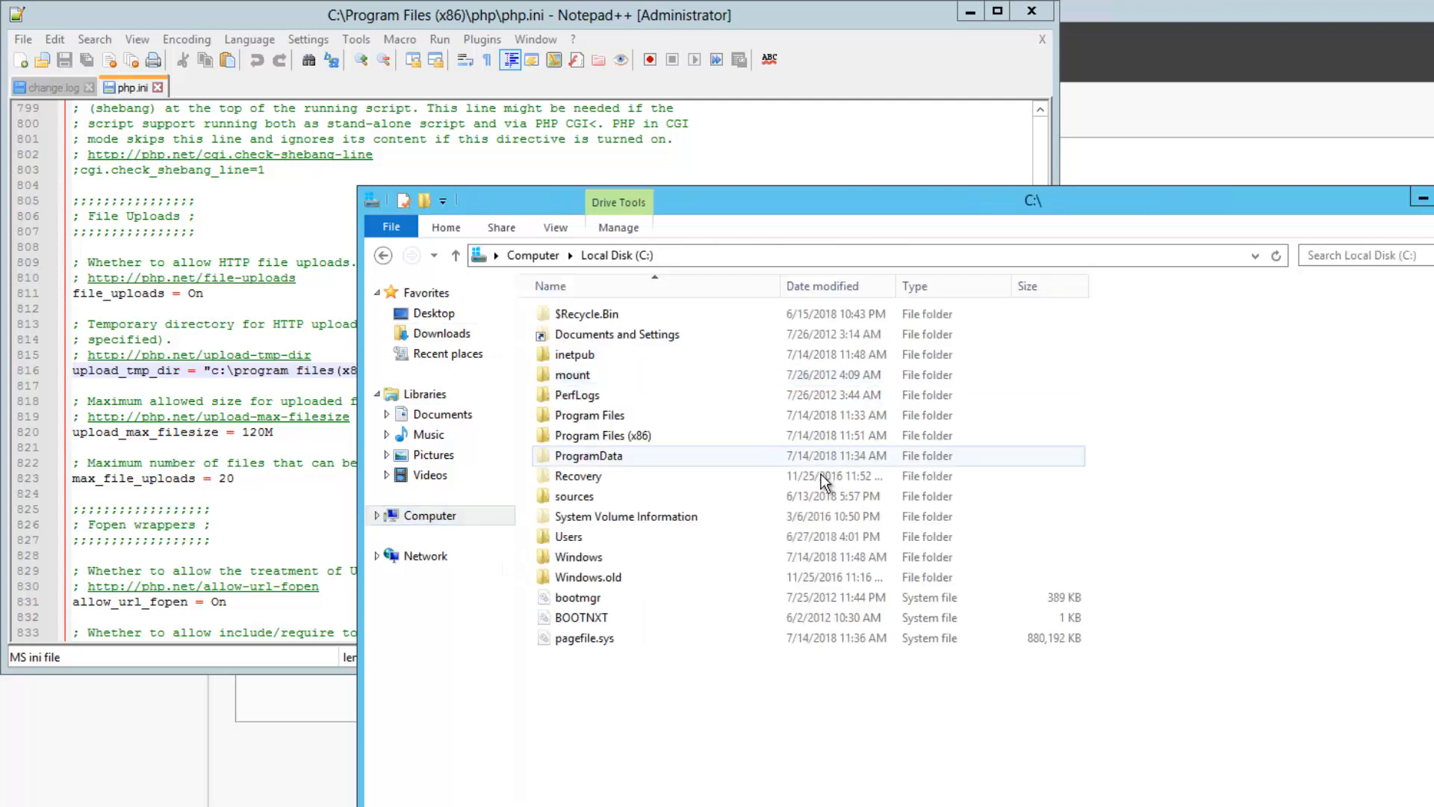
double_click(589, 439)
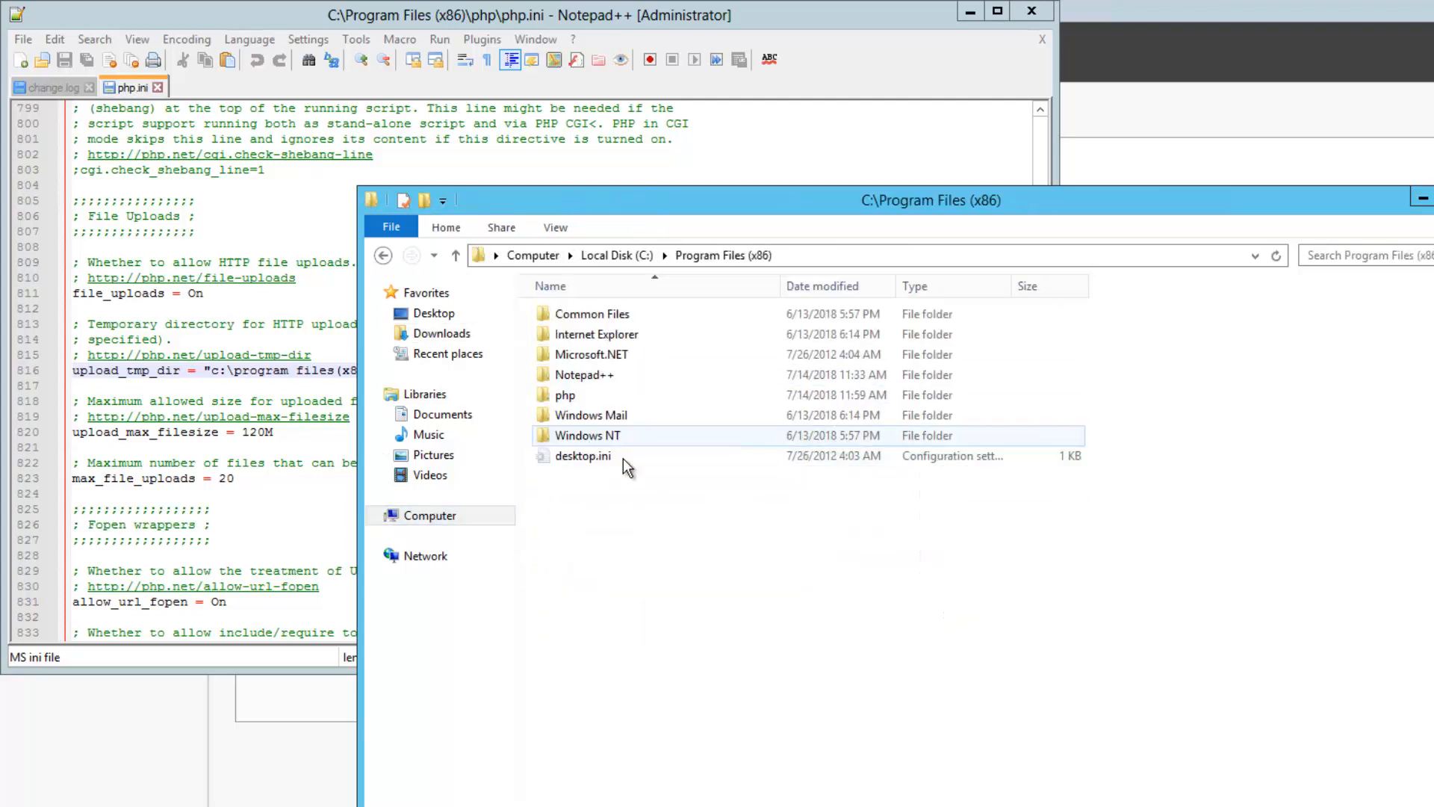
double_click(566, 394)
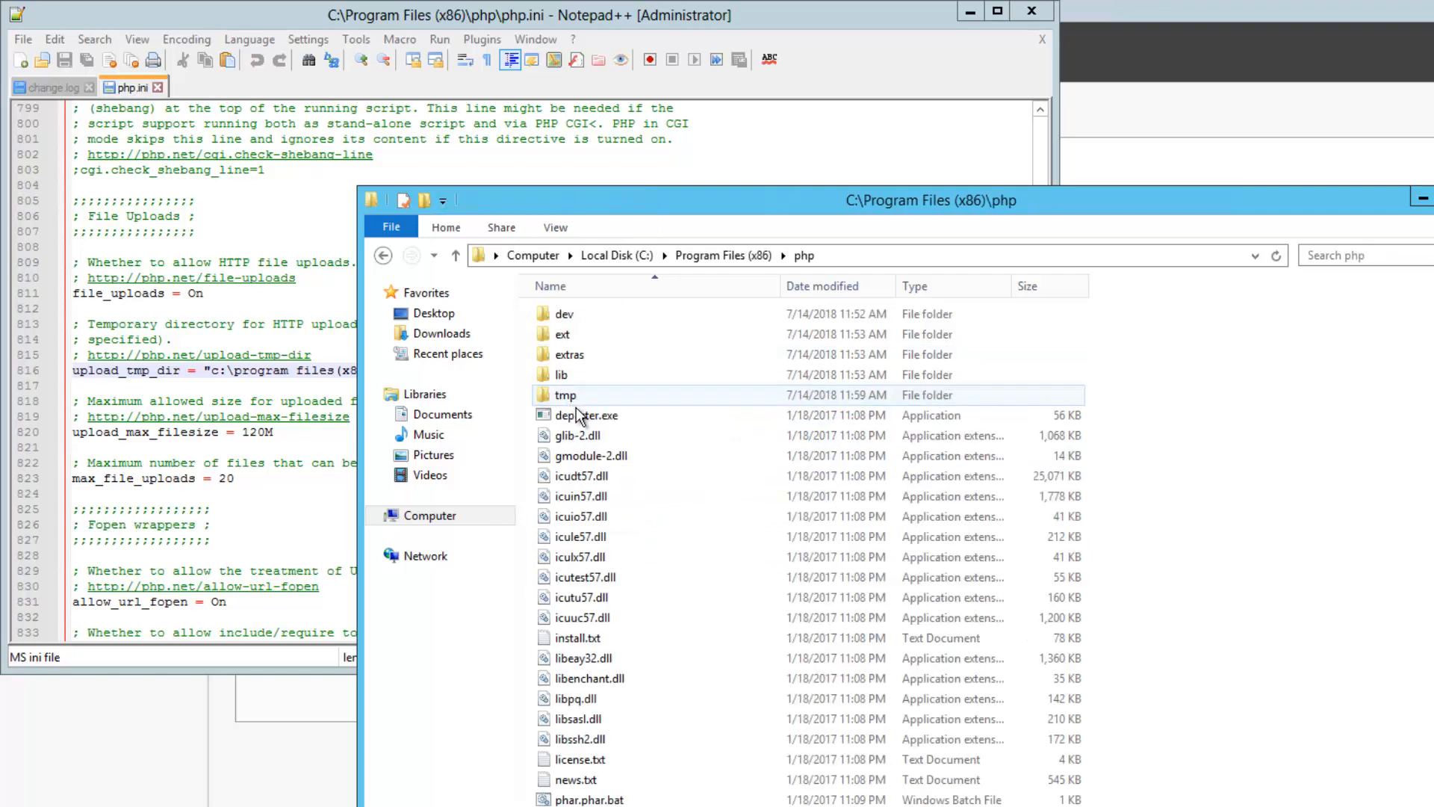
double_click(564, 334)
right_click(1320, 588)
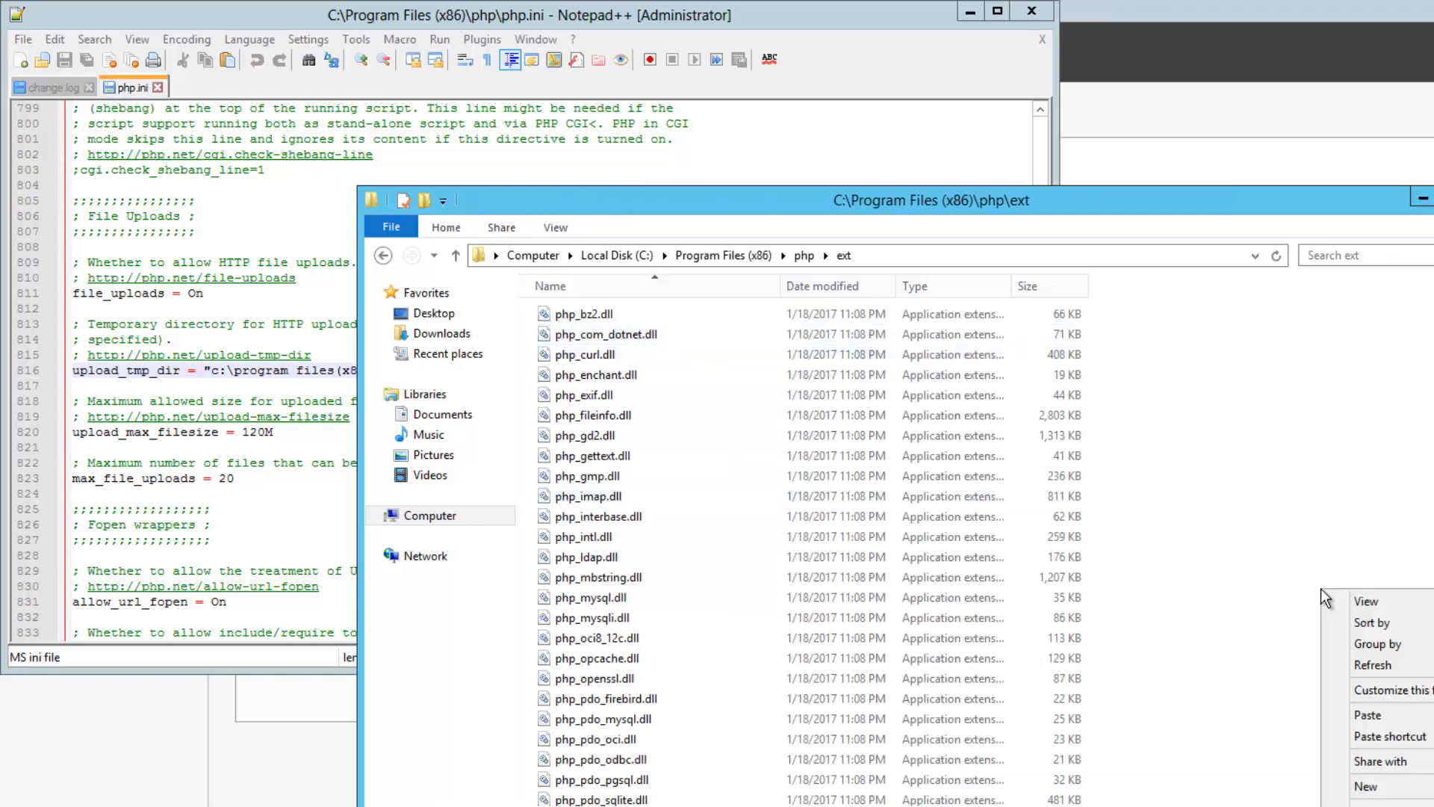
click(1386, 713)
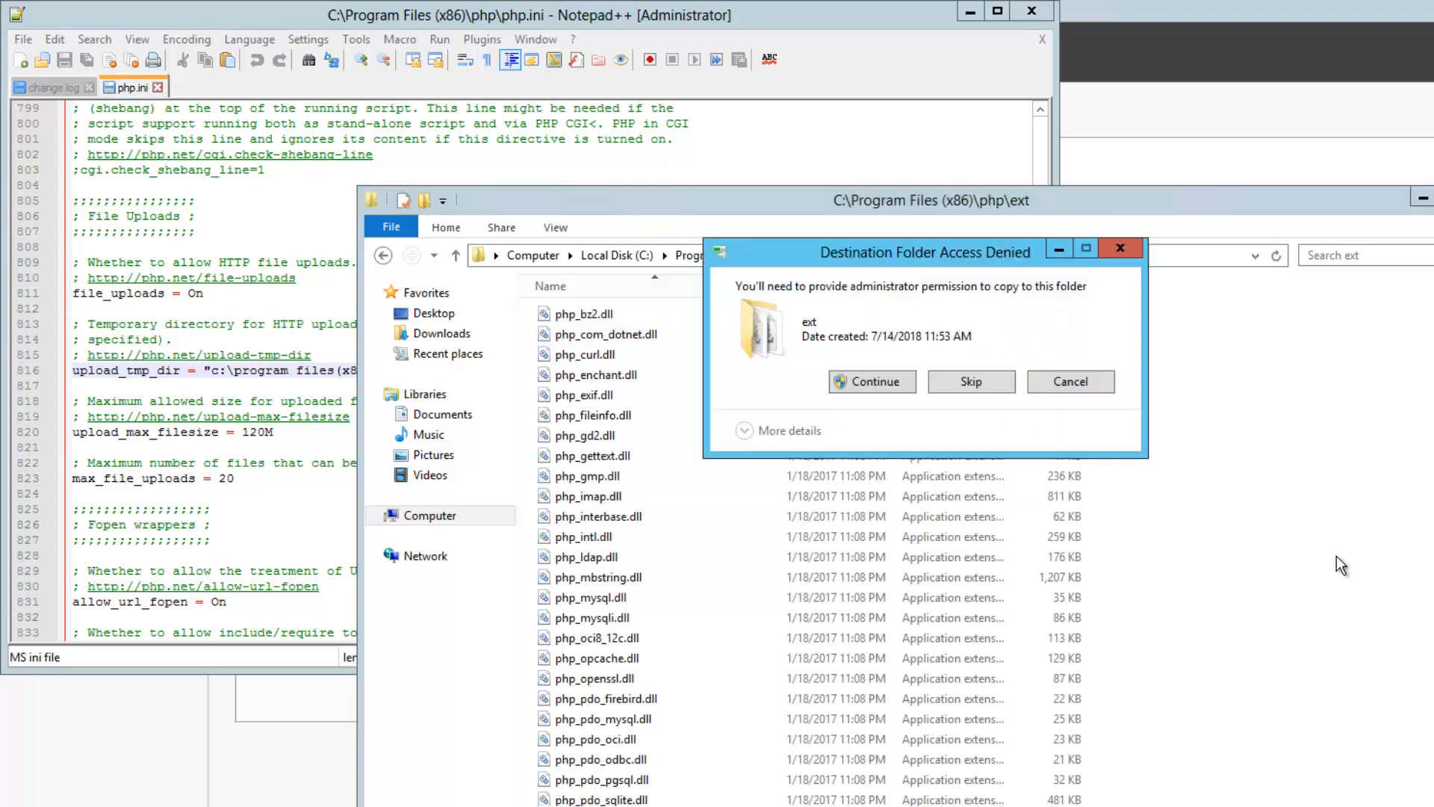
click(889, 382)
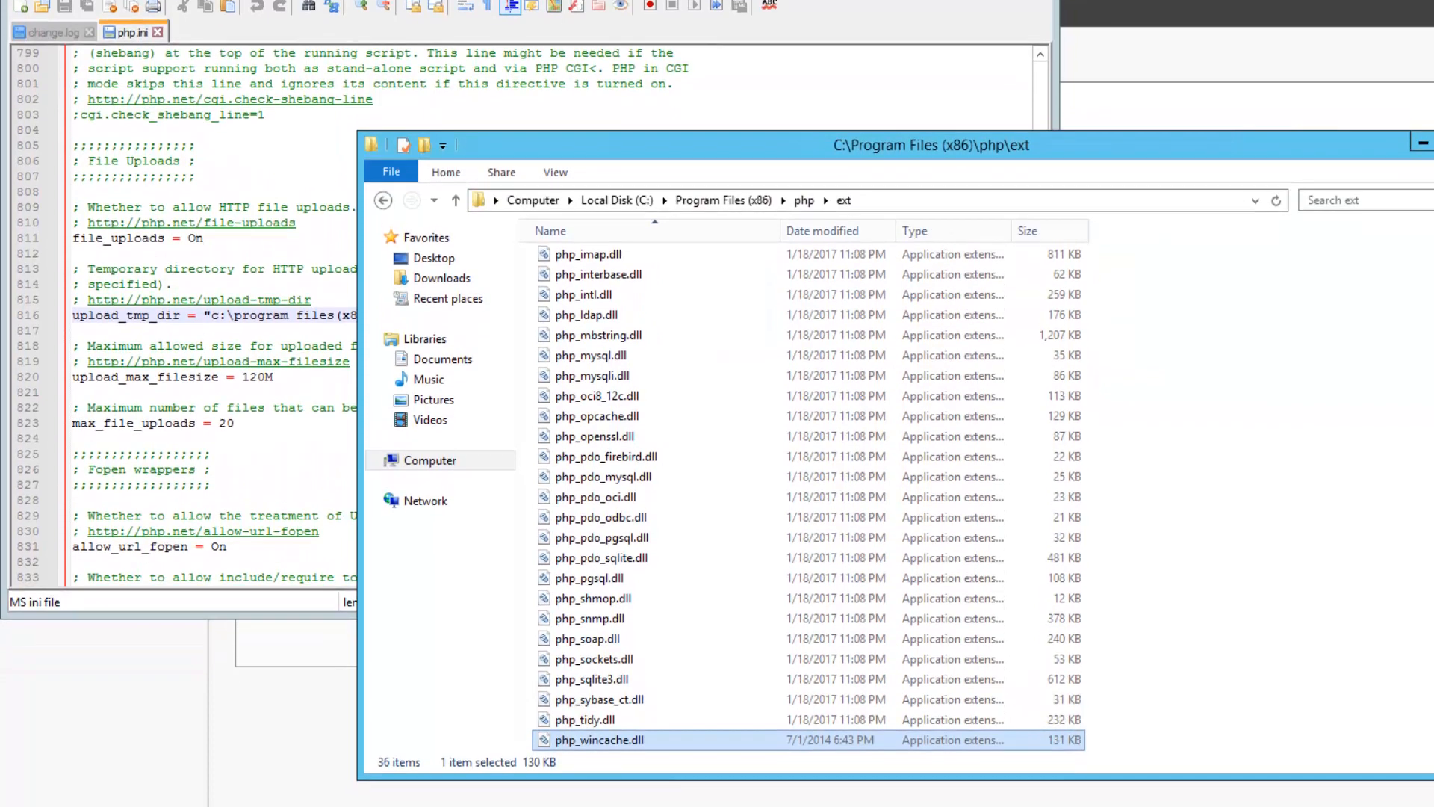
click(304, 179)
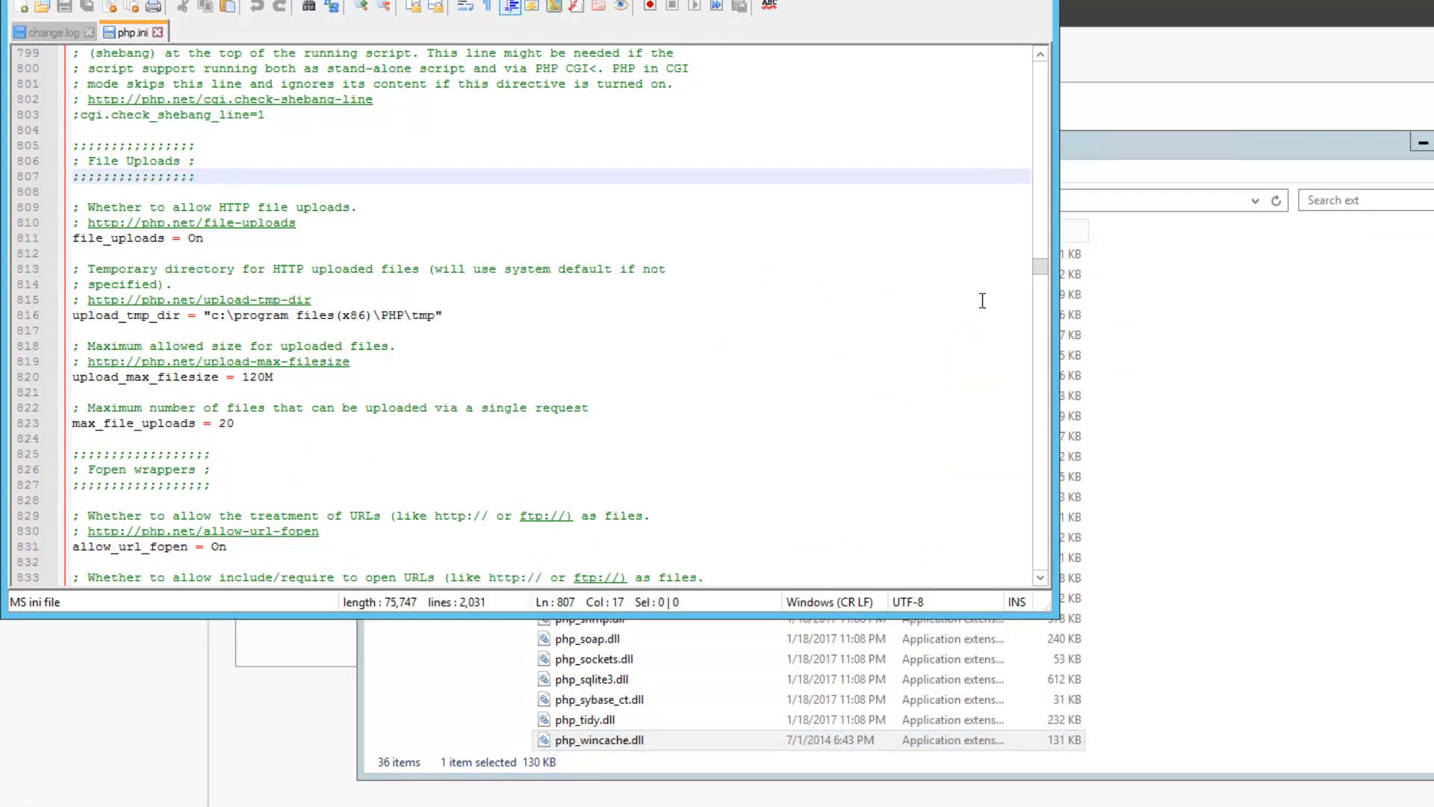
Search php.ini for the extension=php lines and scroll to the end of the list
drag(1046, 271, 1043, 217)
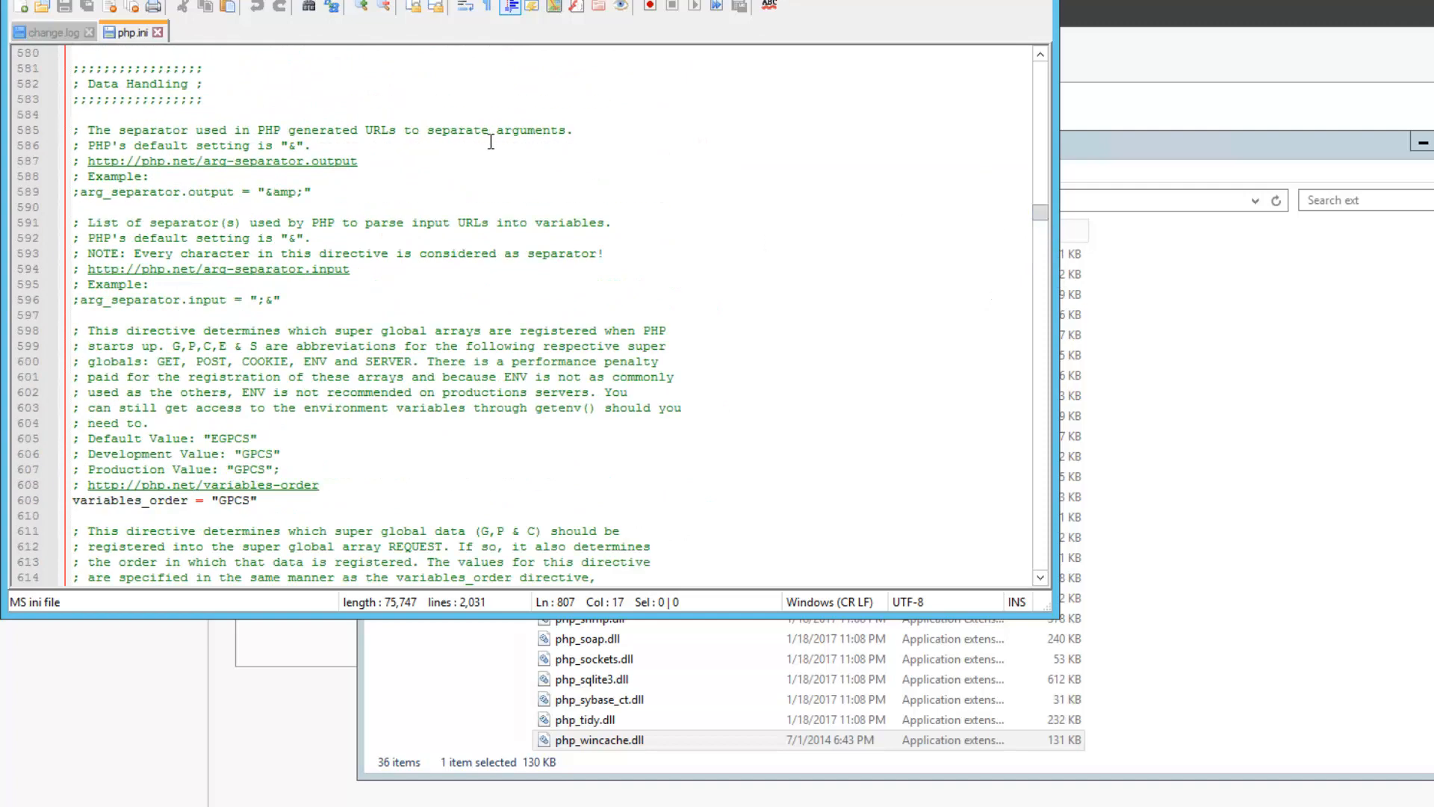
click(653, 161)
scroll(870, 247, down, 15)
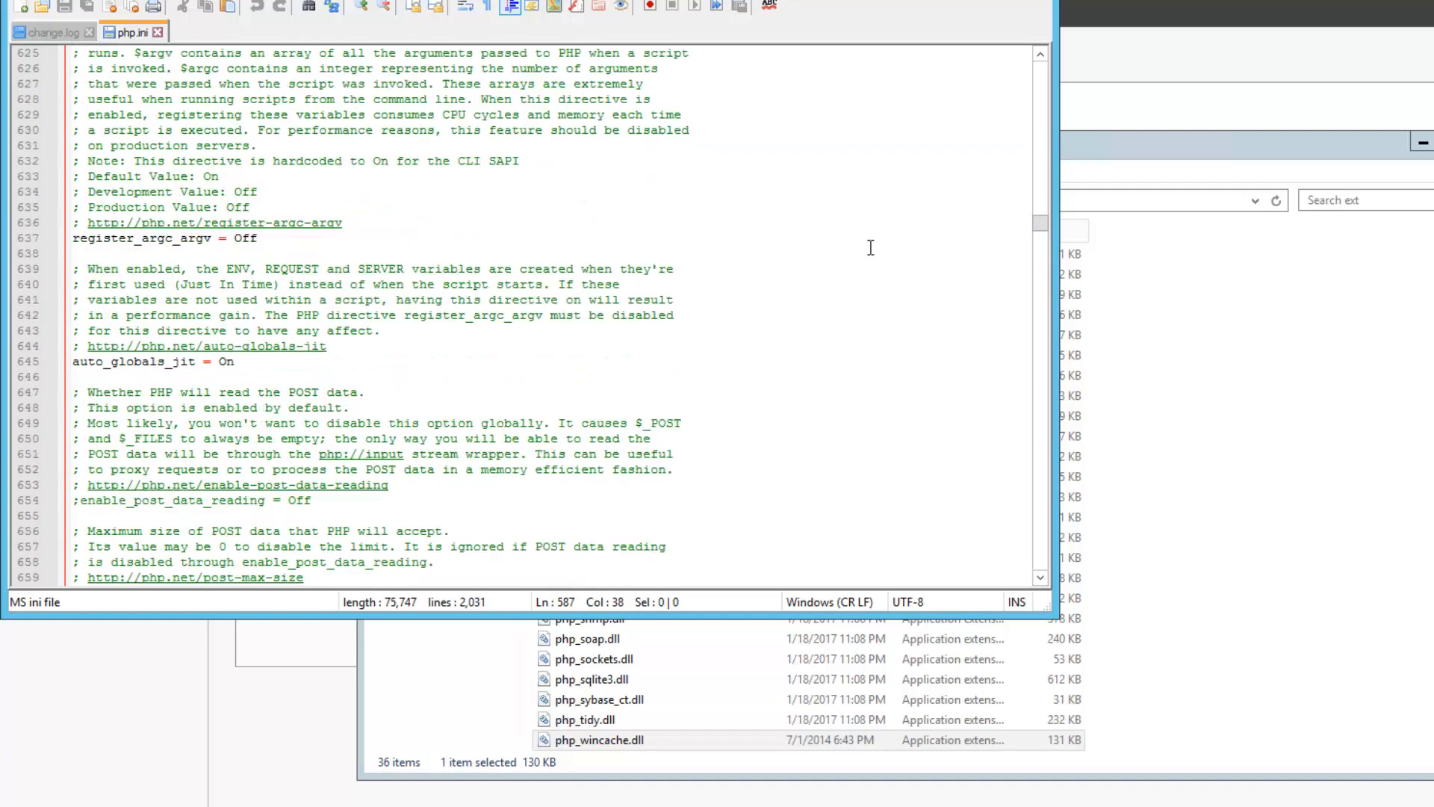
key(ctrl+f)
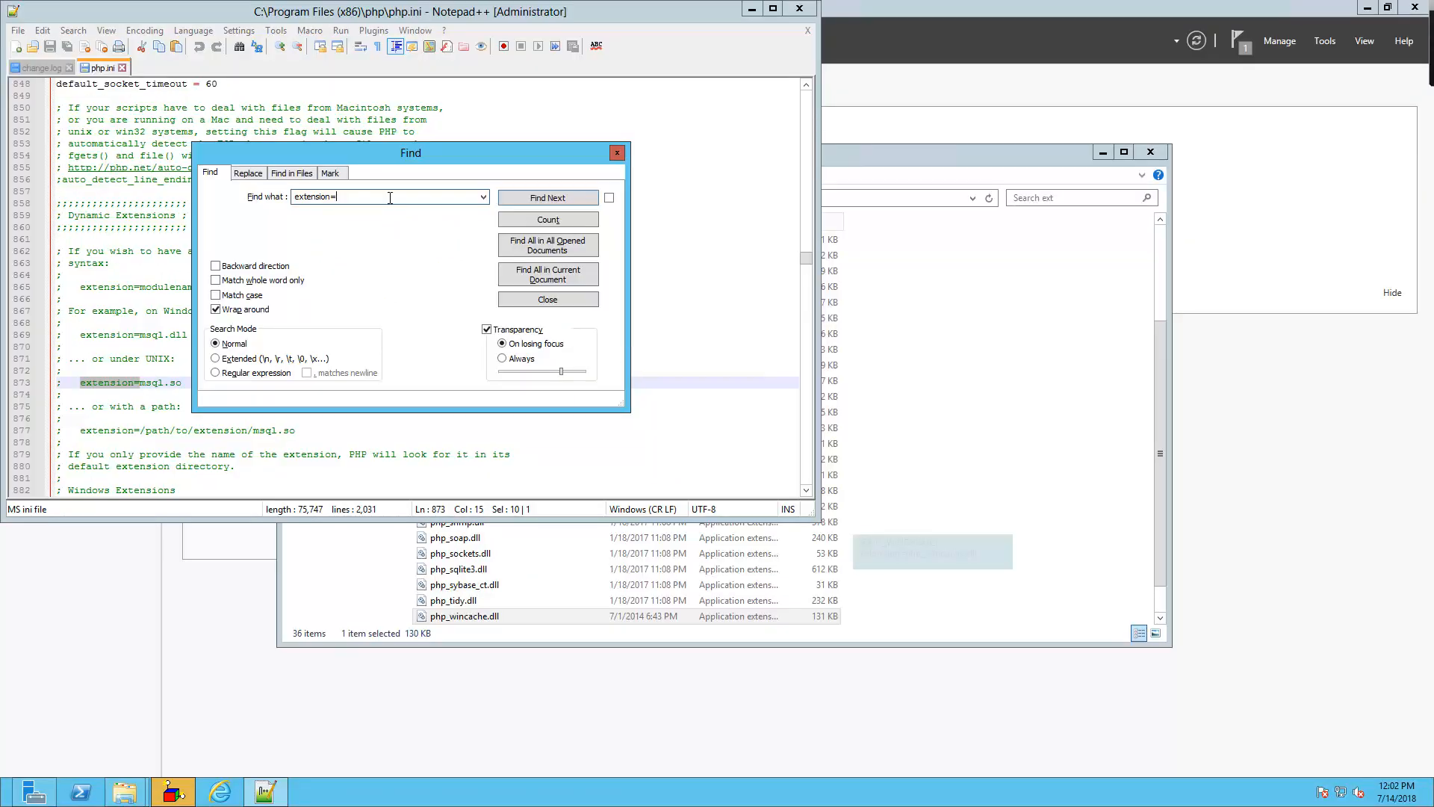
text(php)
key(Return)
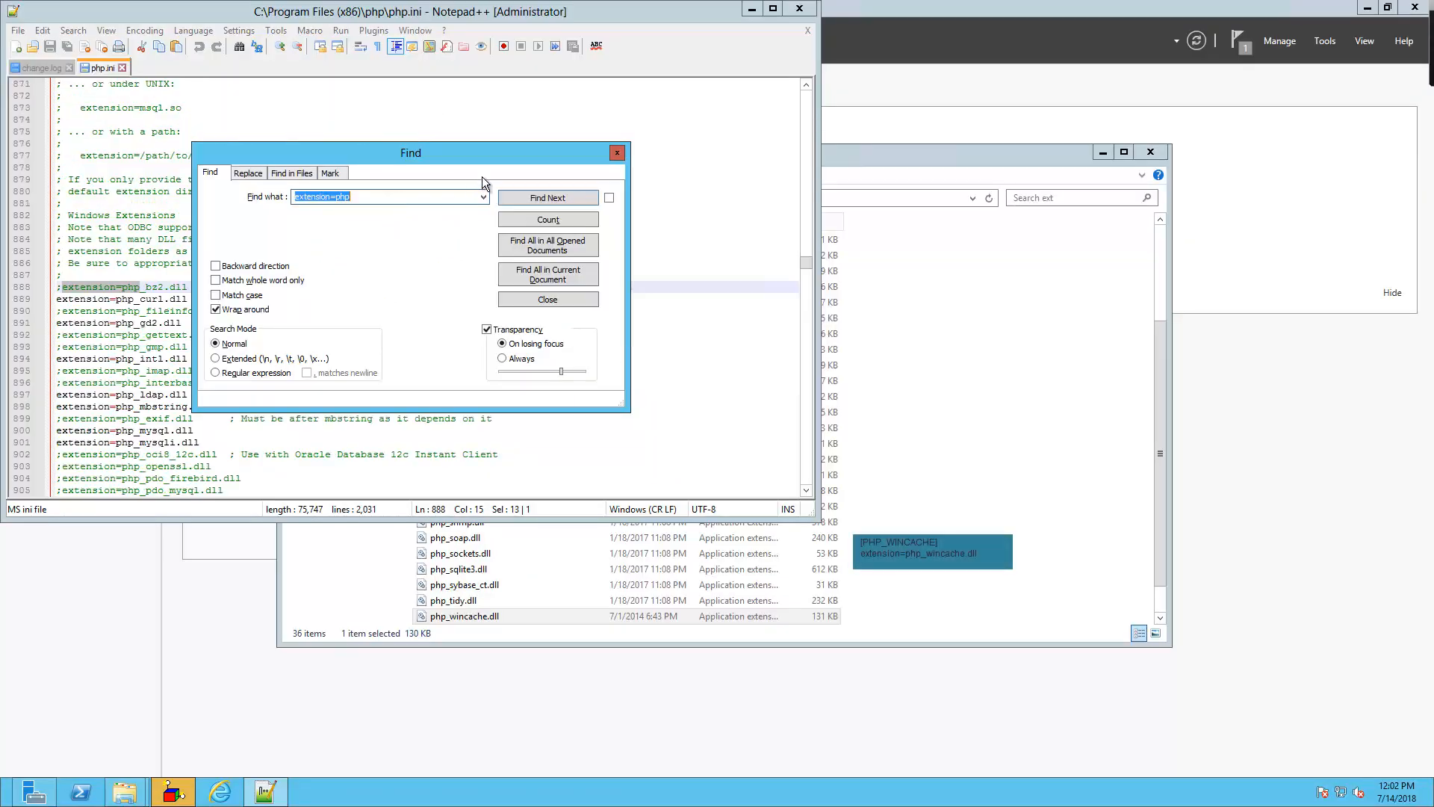
click(618, 153)
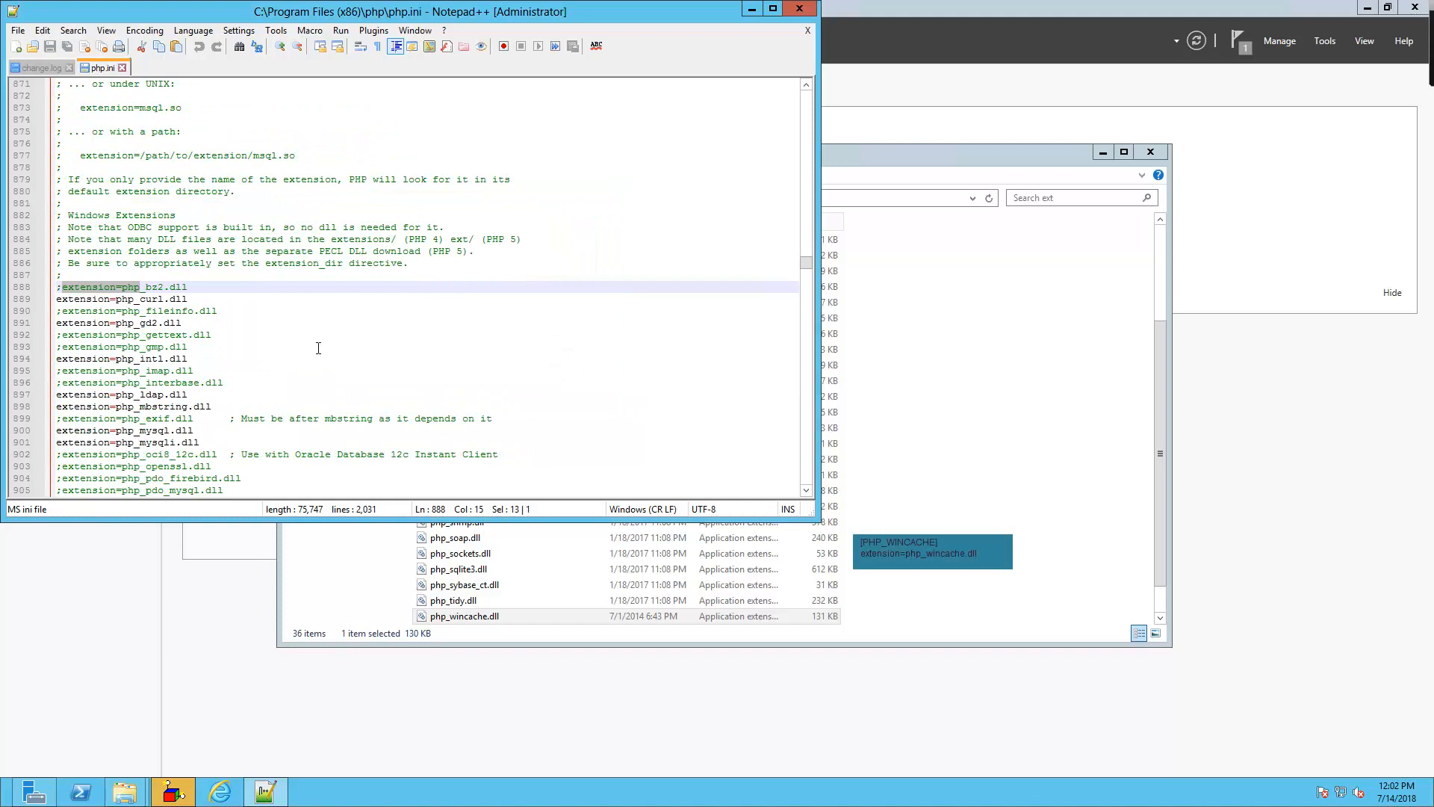
scroll(318, 348, down, 7)
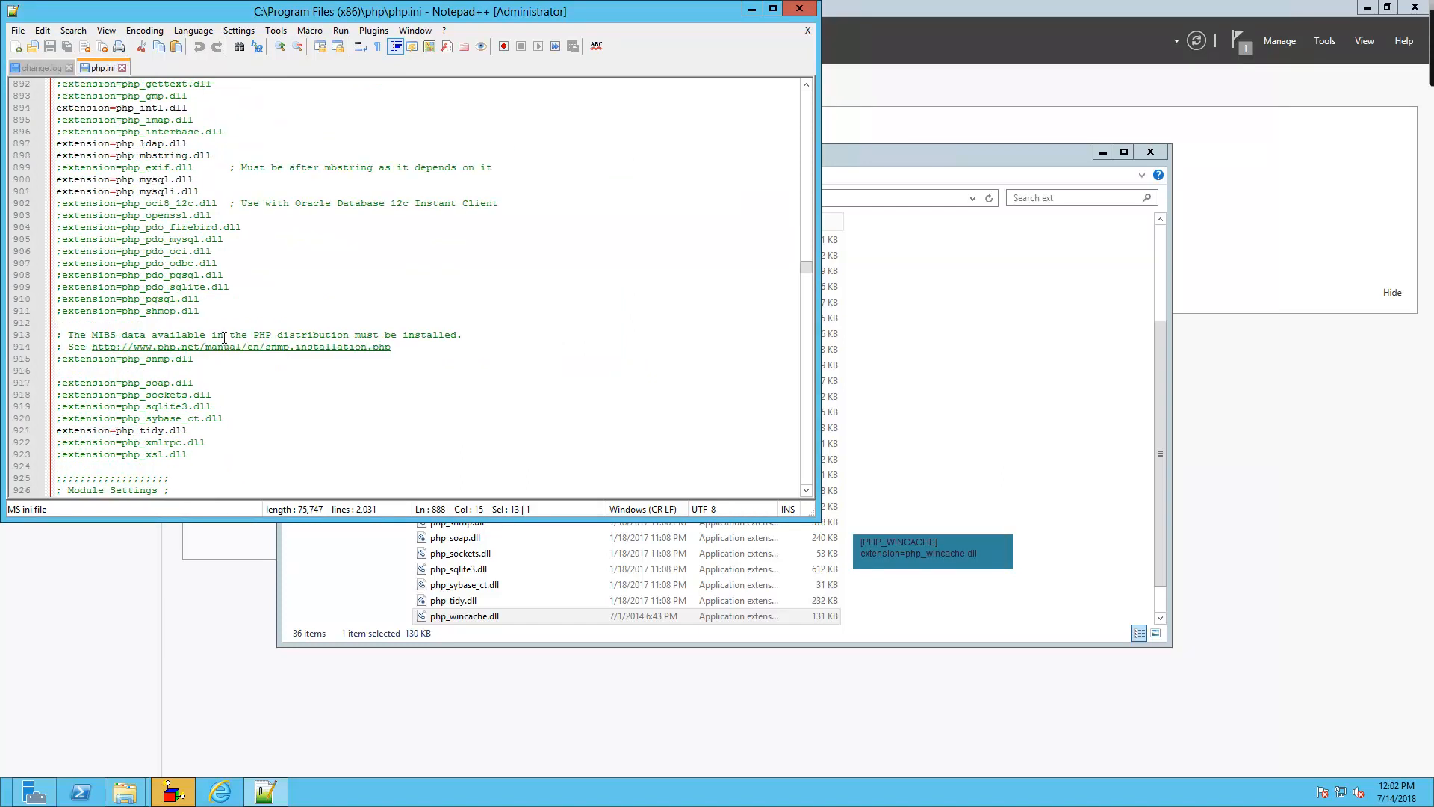
Insert [PHP_WINCACHE] with extension=php_wincache.dll after the extension list and save php.ini
click(224, 311)
key(Return)
key(Return)
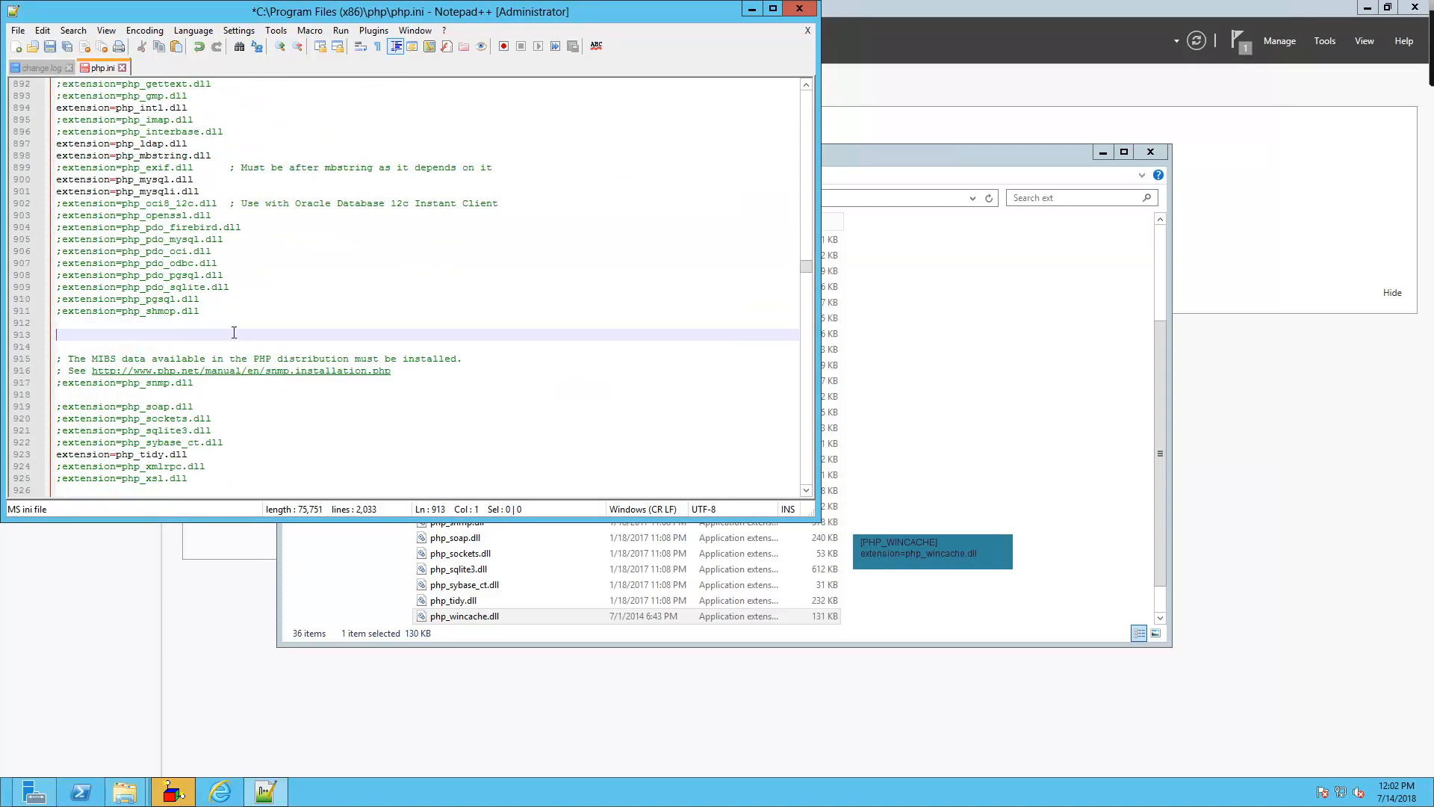
text([PHP_WINCACHE] extension=php_wincache.dll)
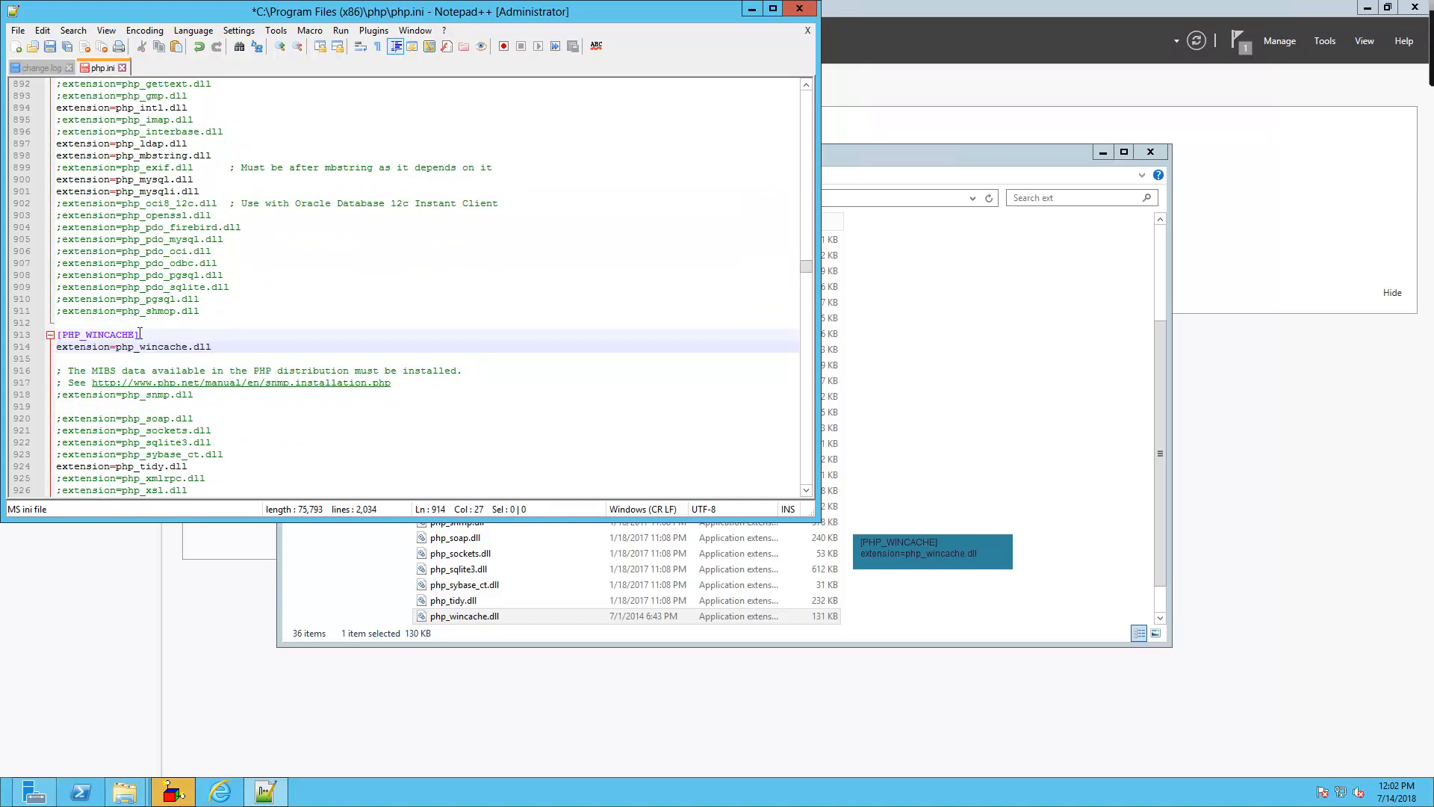
click(140, 334)
mouse_move(140, 333)
mouse_down()
mouse_move(58, 334)
mouse_move(123, 349)
mouse_up()
click(62, 349)
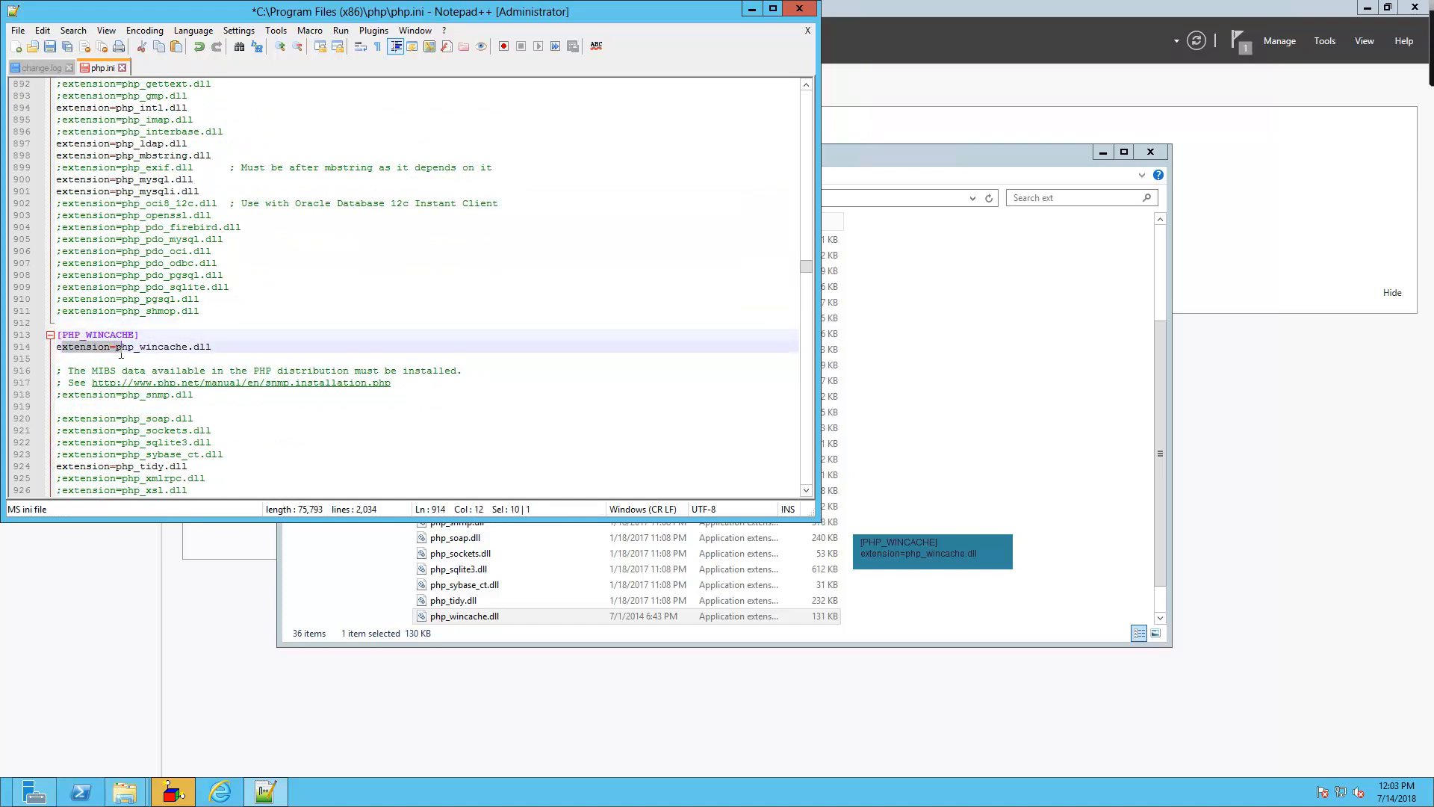
click(199, 347)
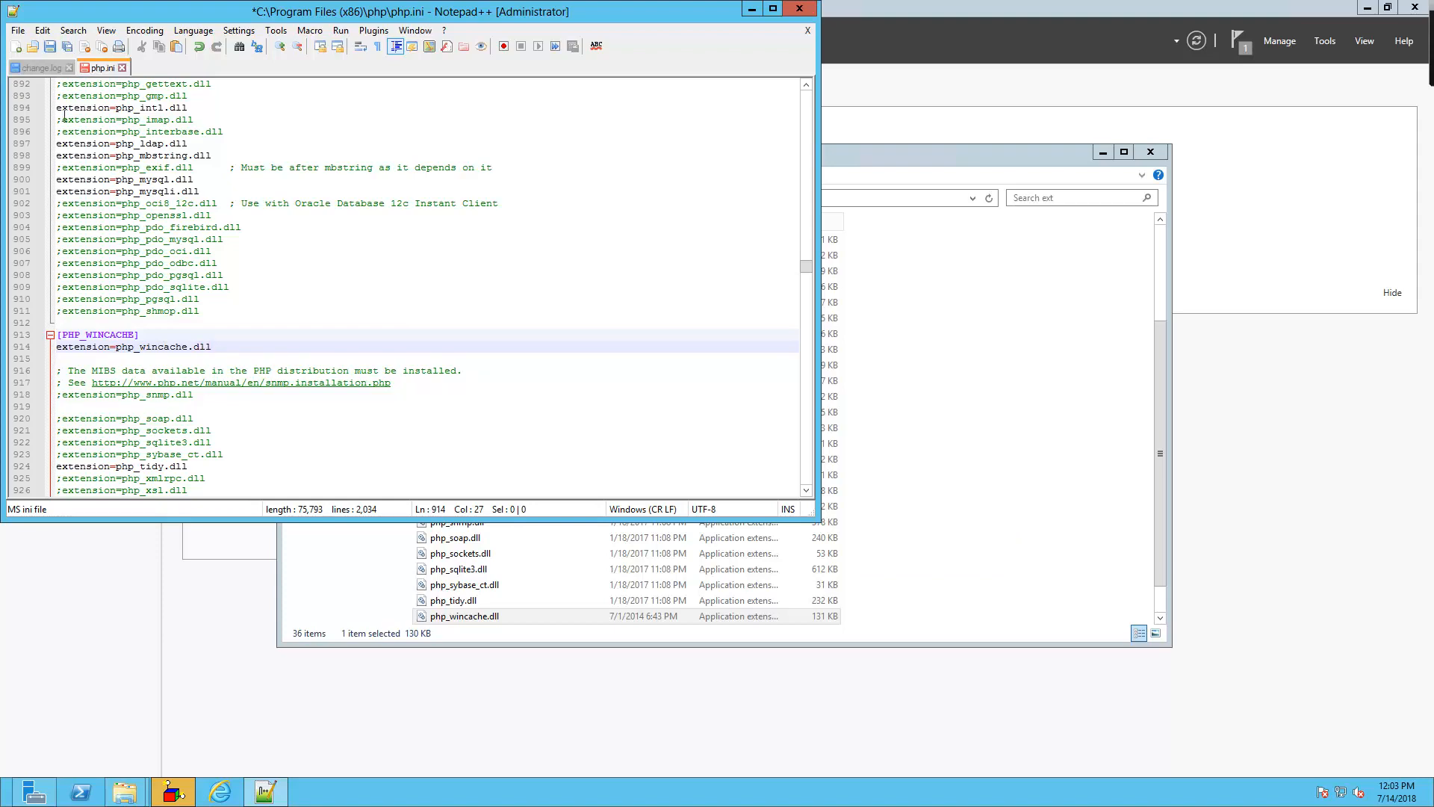
click(50, 45)
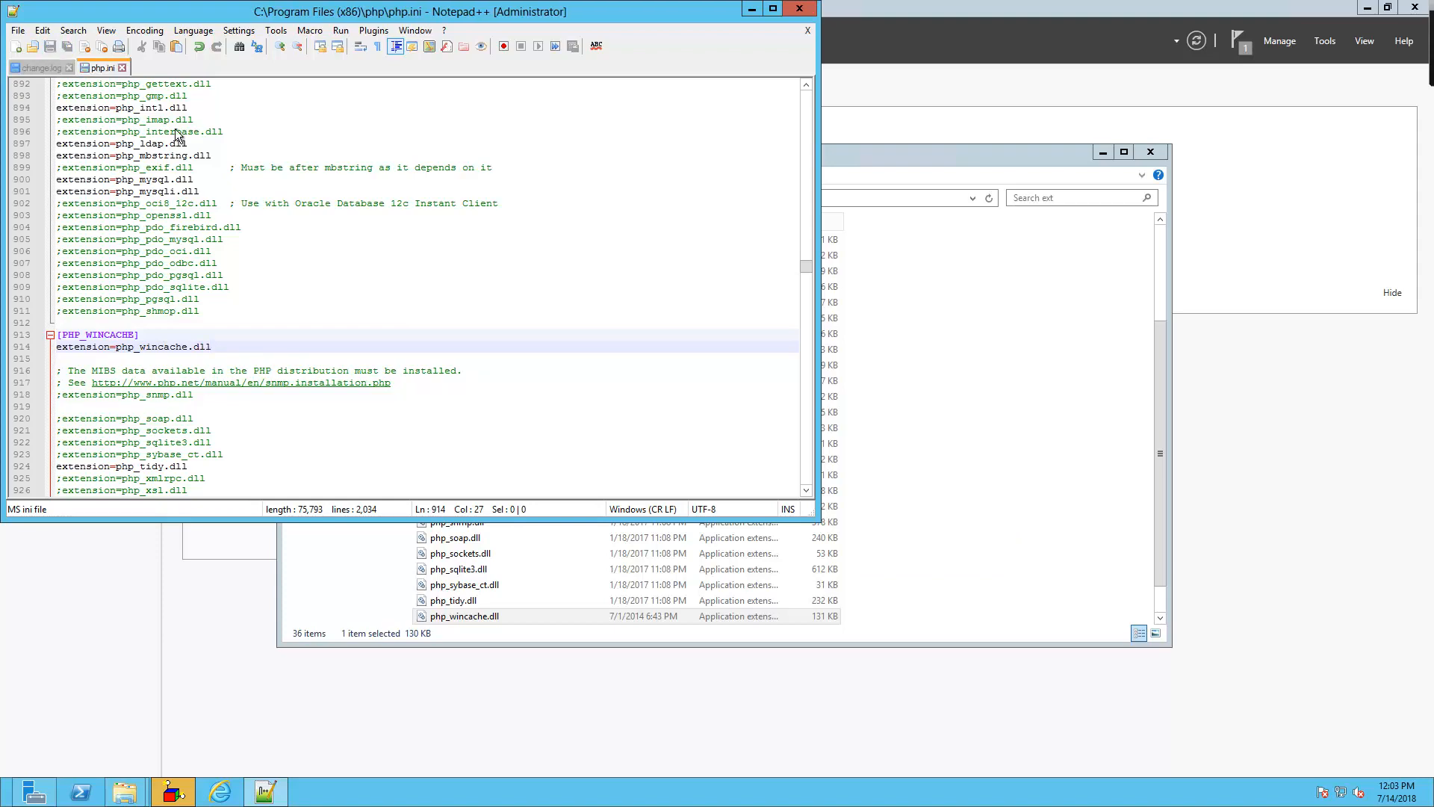
Launch php-cgi.exe from the php folder and move its console window aside
click(858, 167)
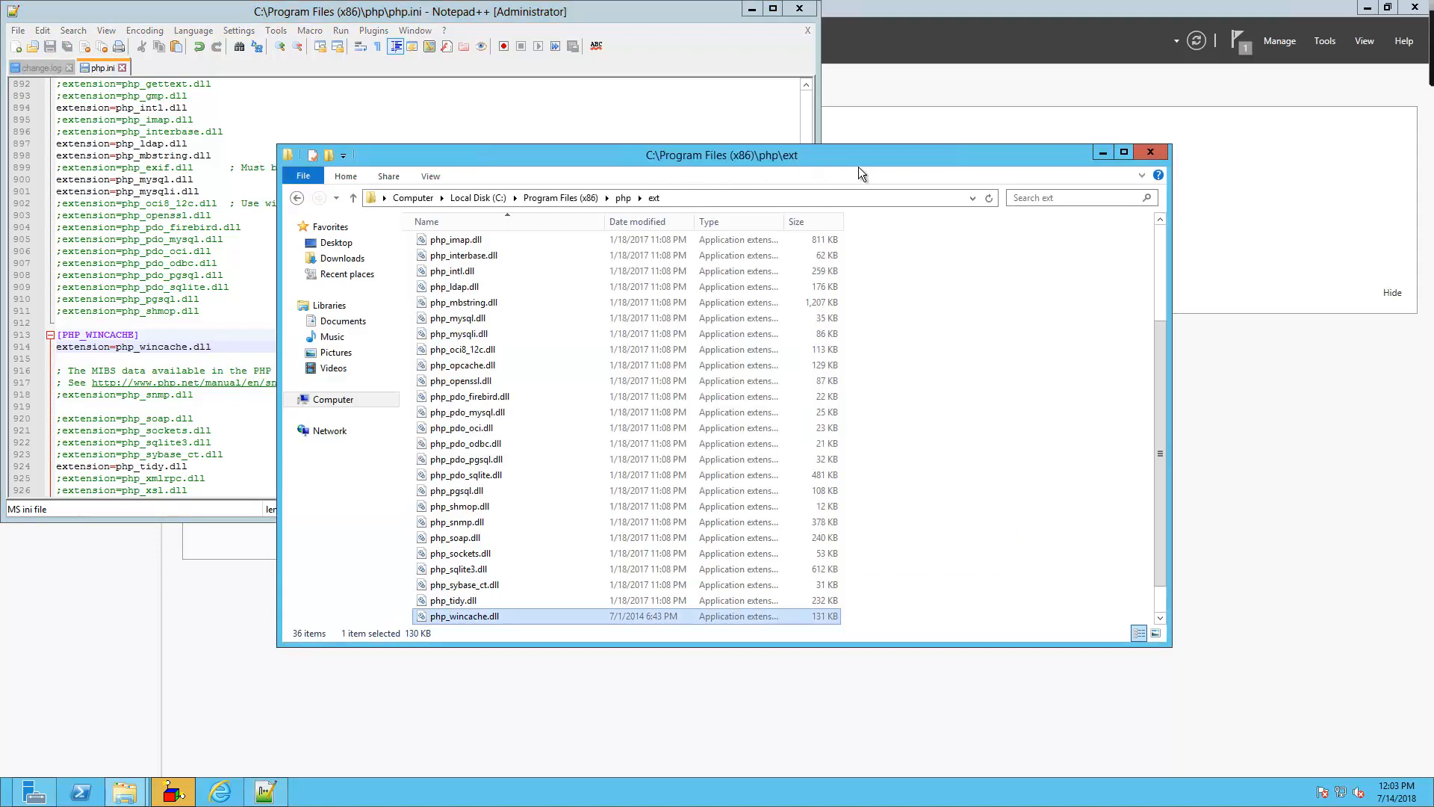
click(624, 199)
drag(1158, 330, 1143, 485)
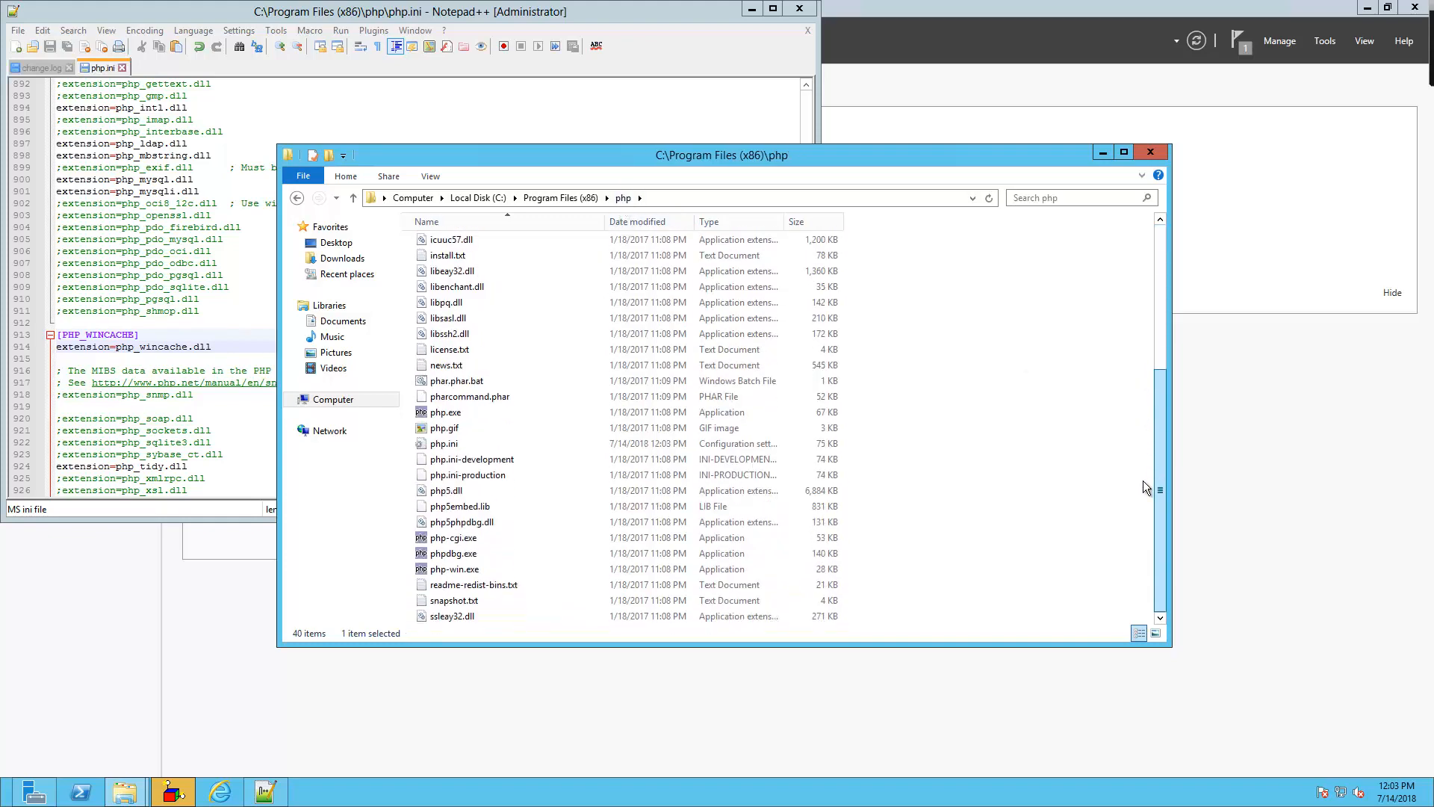
click(468, 541)
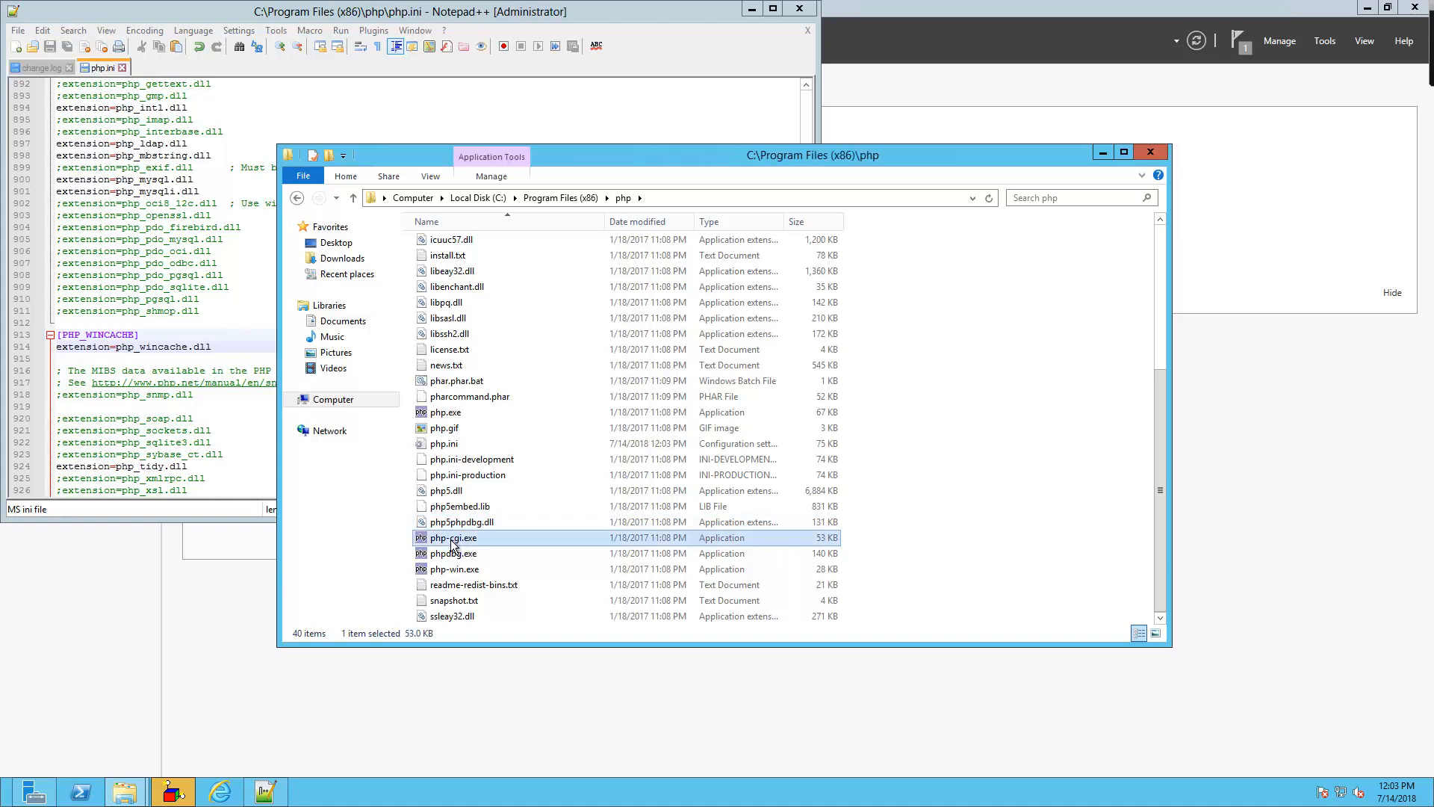
double_click(452, 539)
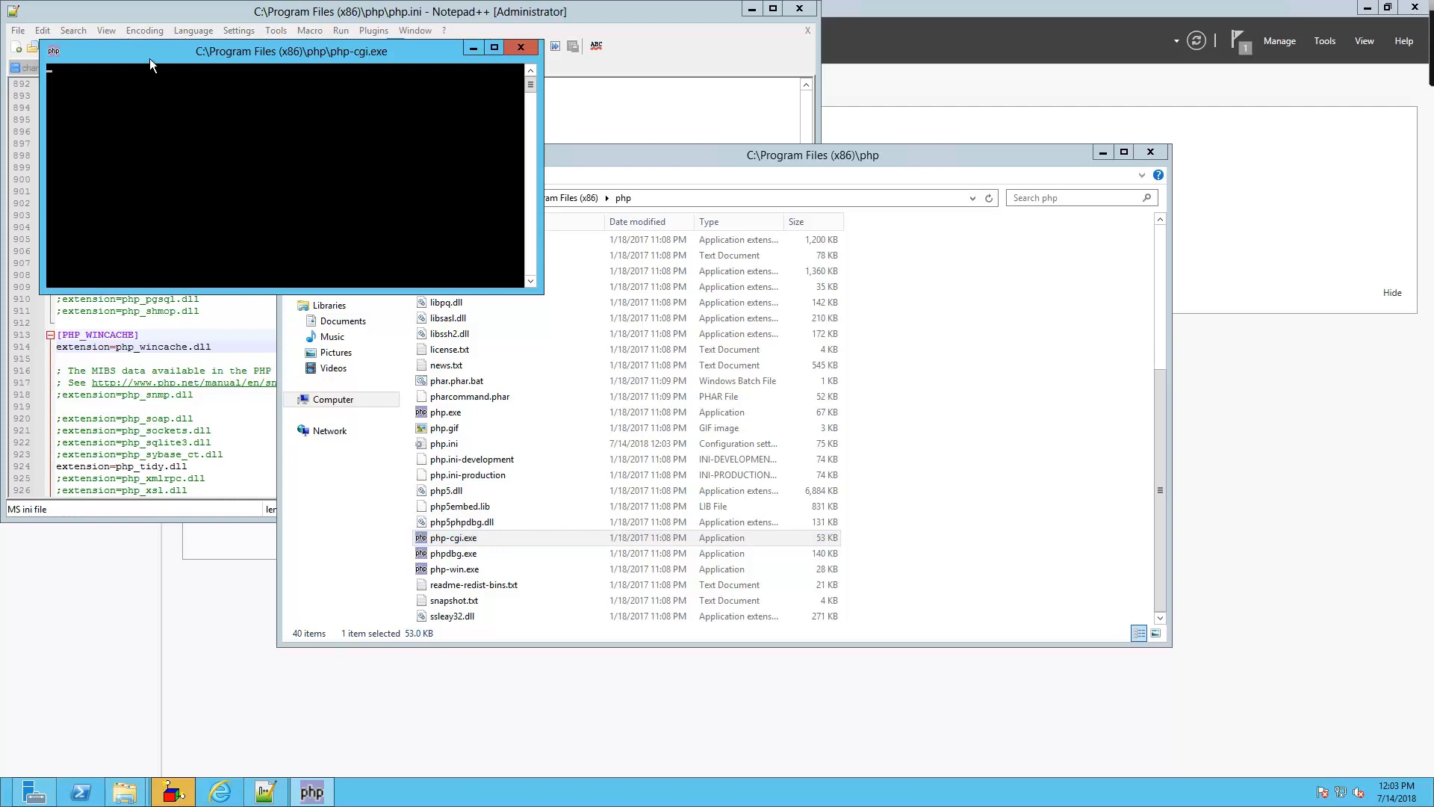
drag(149, 64, 165, 86)
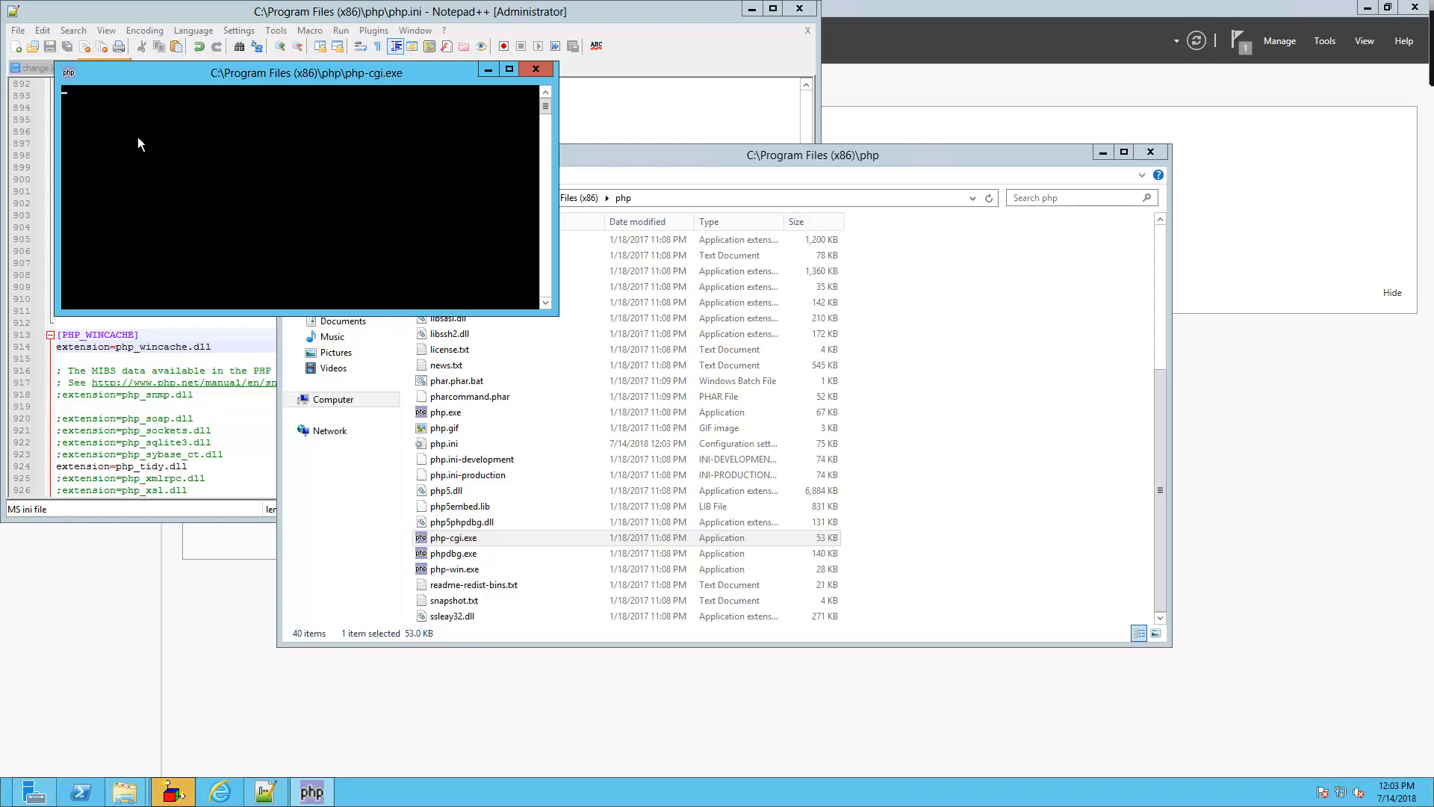
Close the php-cgi.exe console window and bring up the Server Manager Dashboard
click(535, 69)
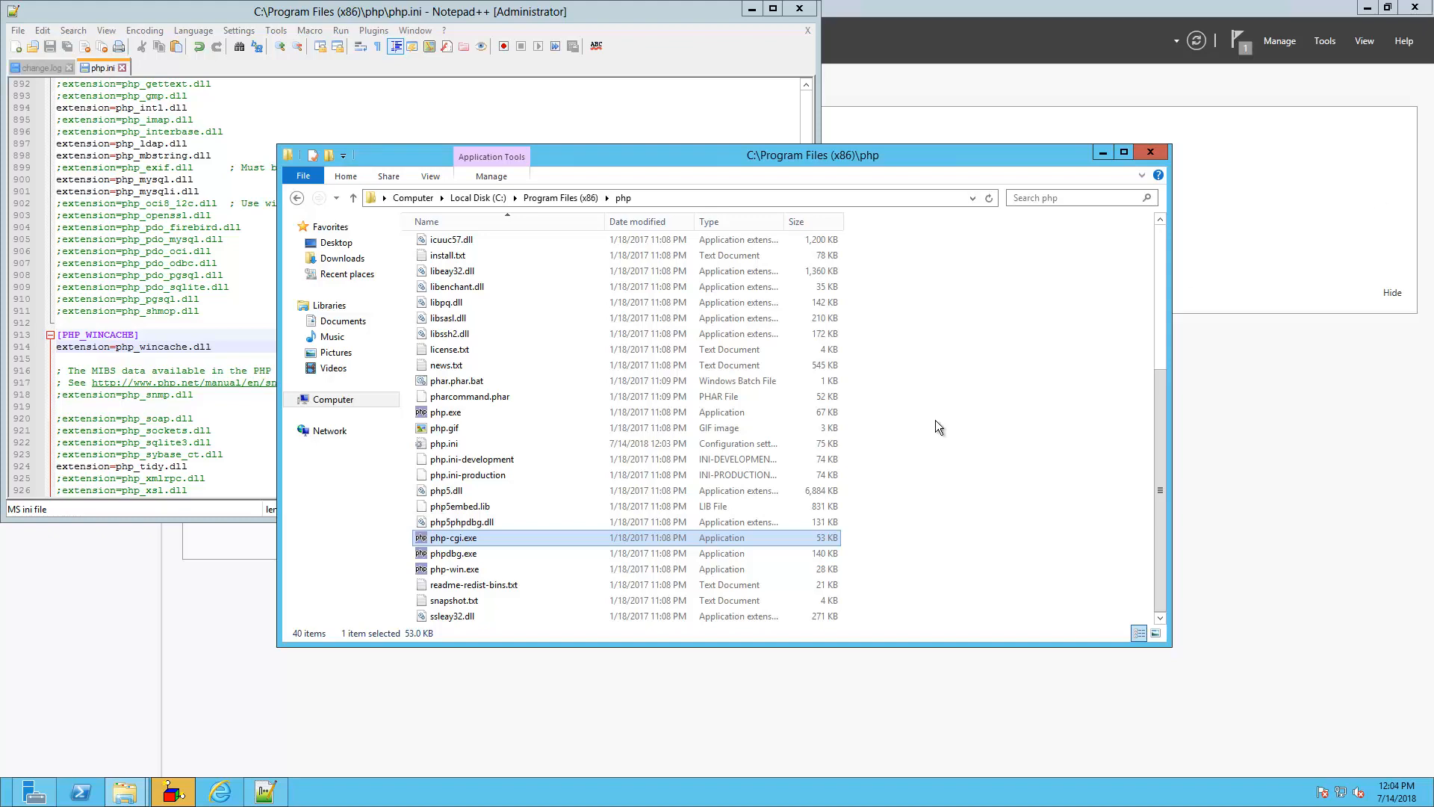
click(33, 797)
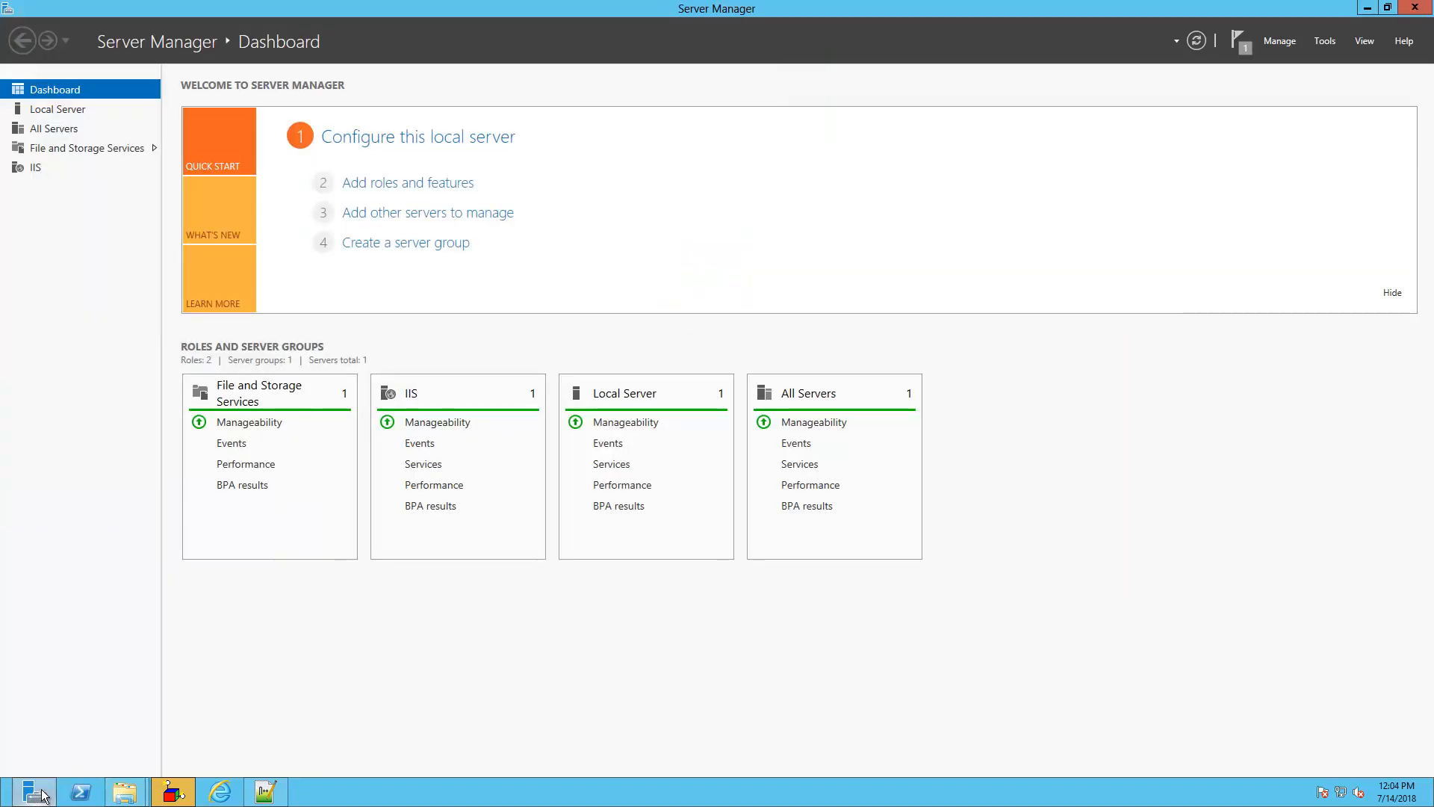
Launch IIS Manager for the WIKI-09 server from the IIS page and accept the Web Platform prompt
click(120, 169)
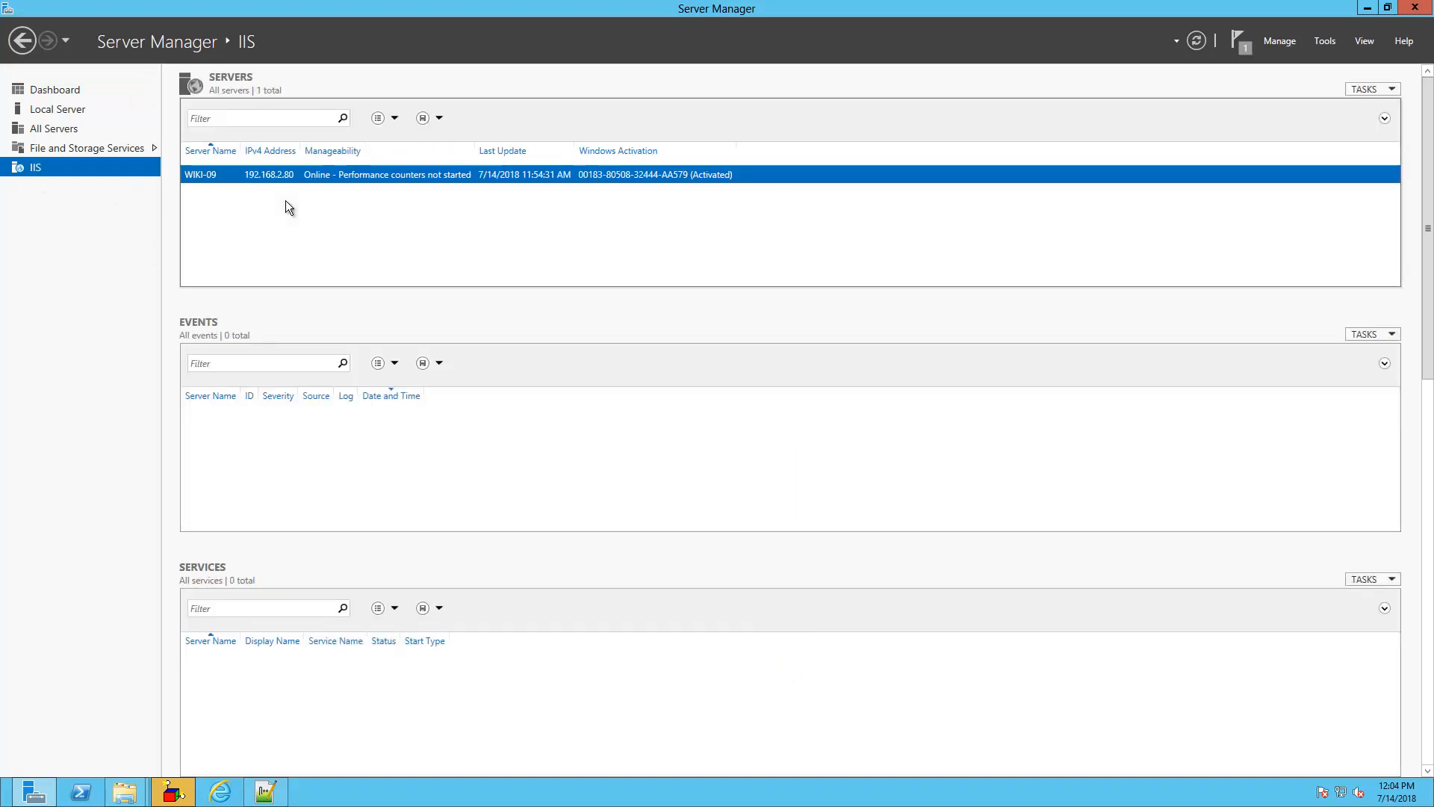
right_click(266, 178)
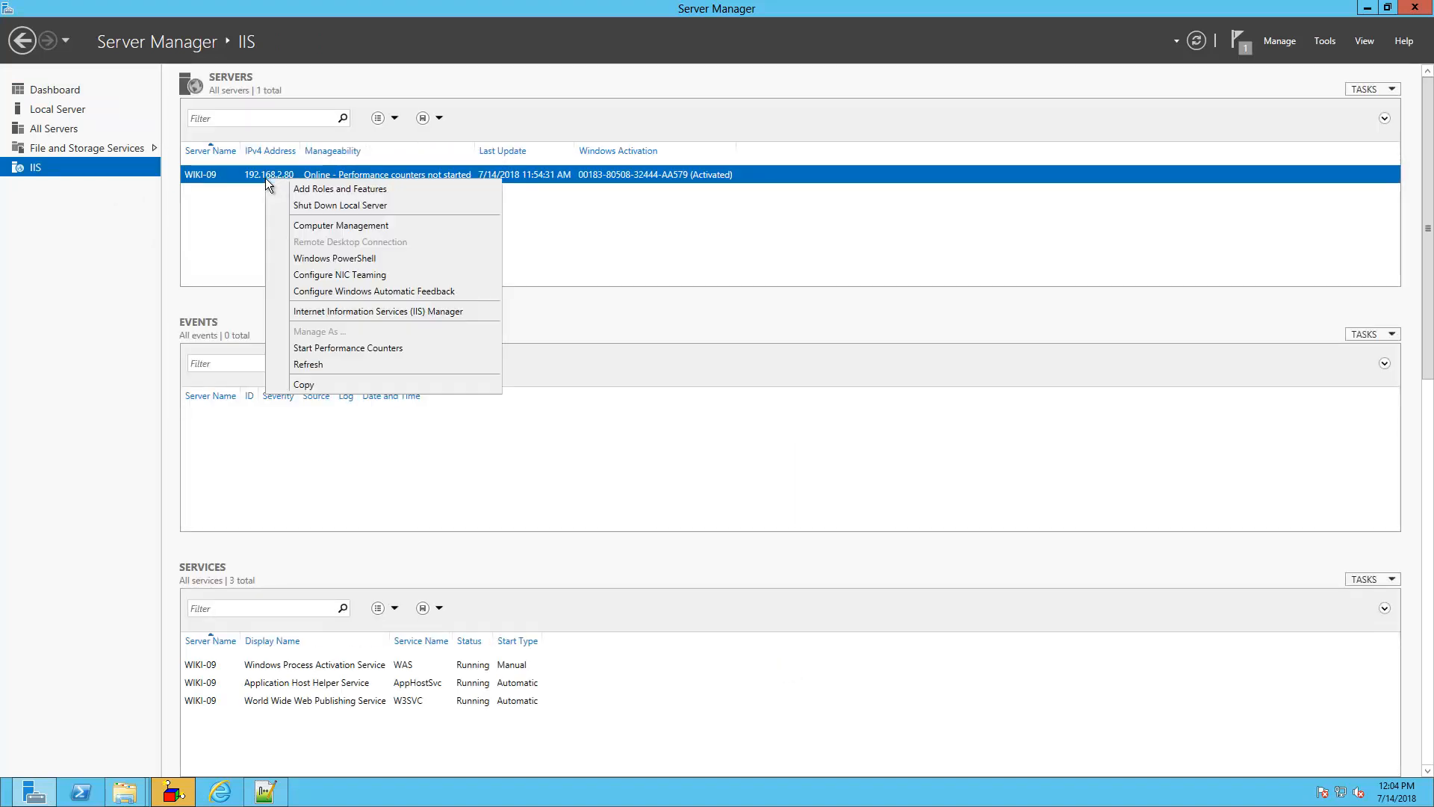
click(341, 315)
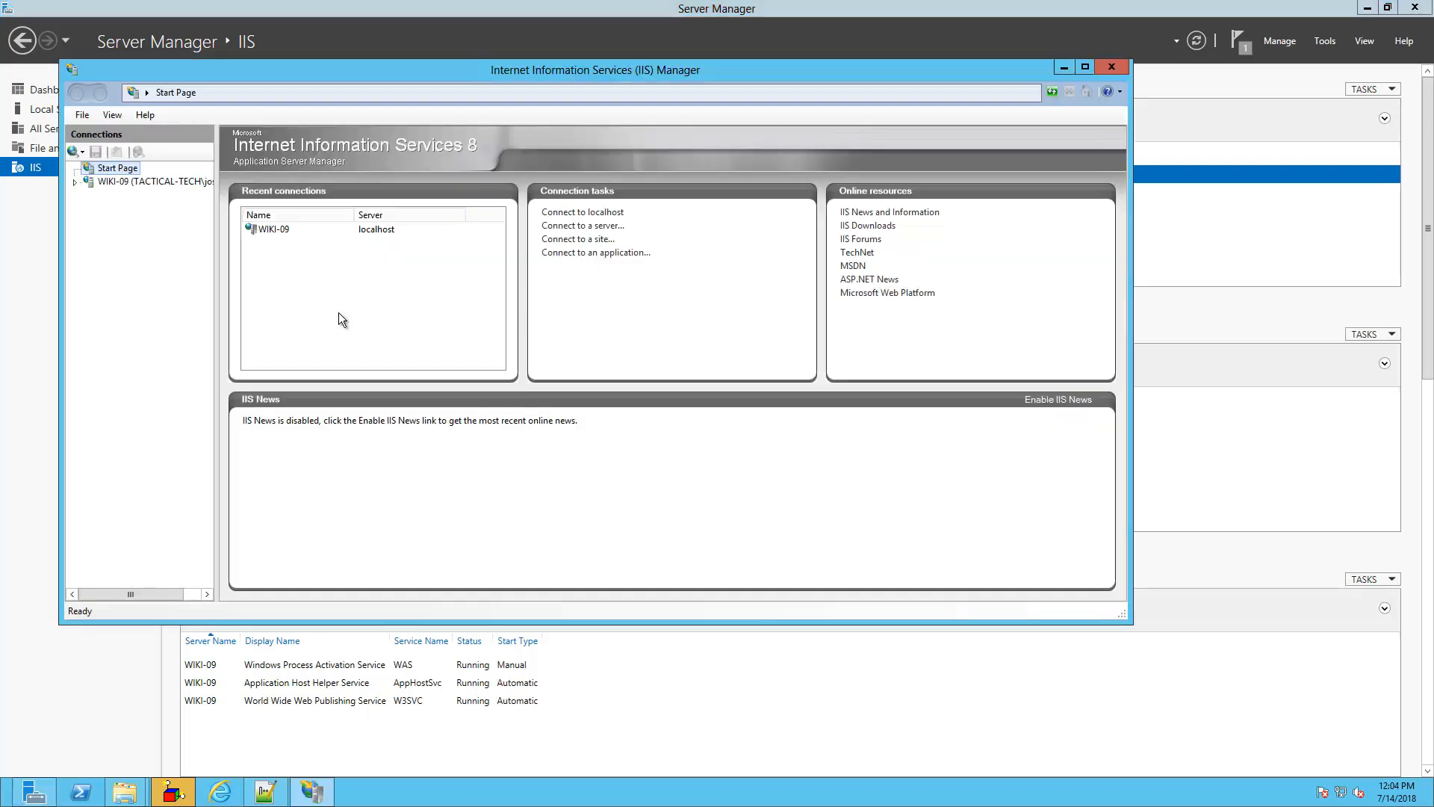
click(76, 184)
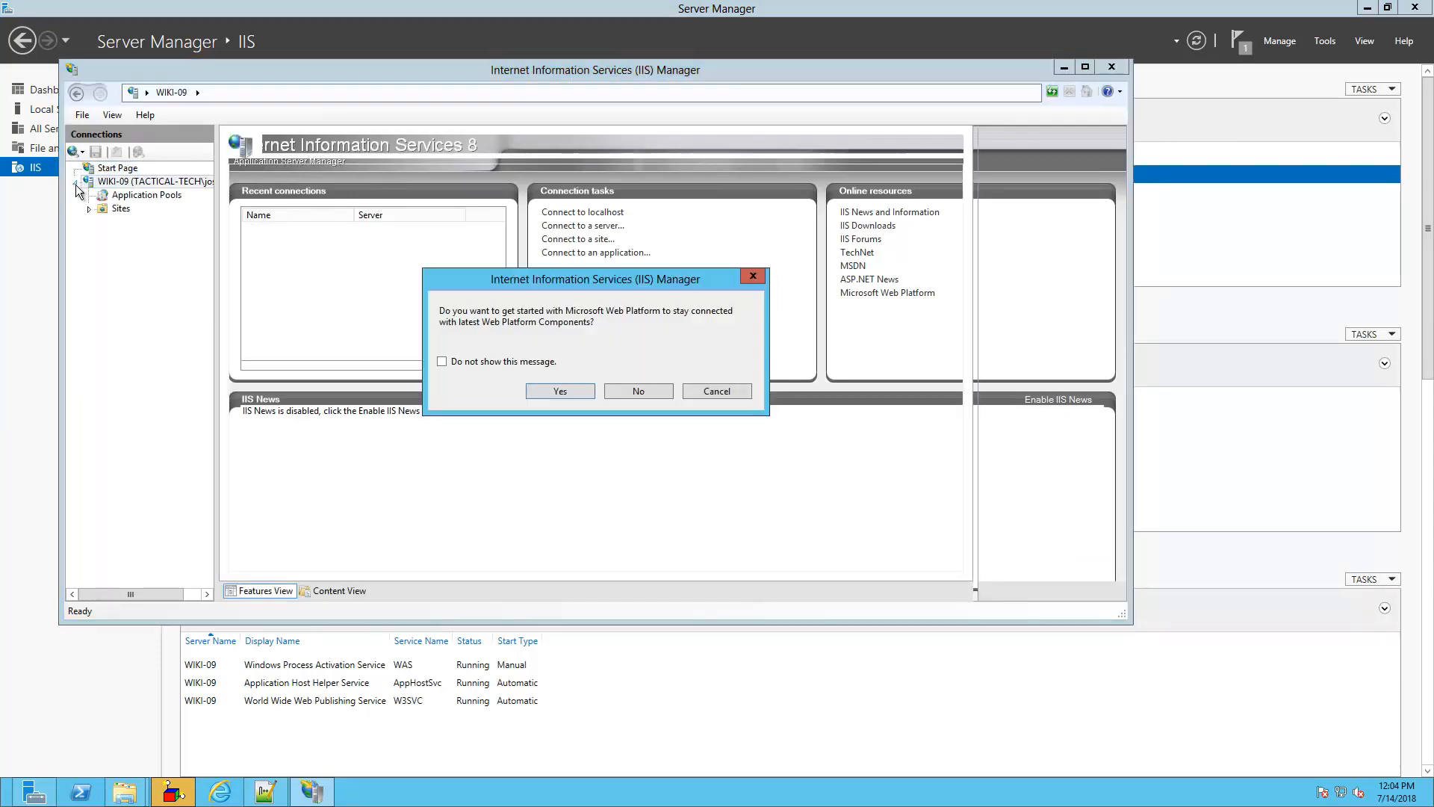
click(557, 393)
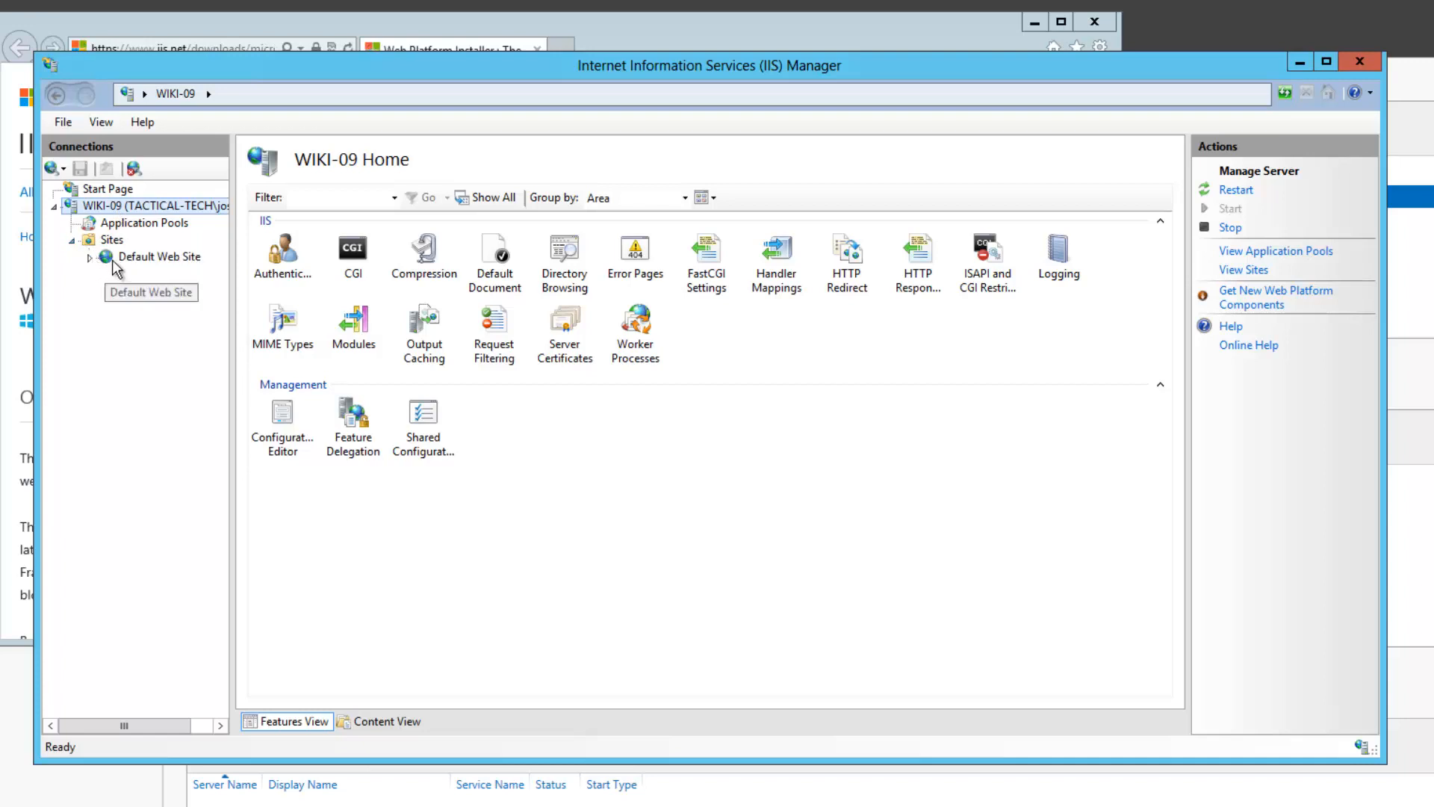
Add index.php as the top default document for the WIKI-09 server
click(116, 258)
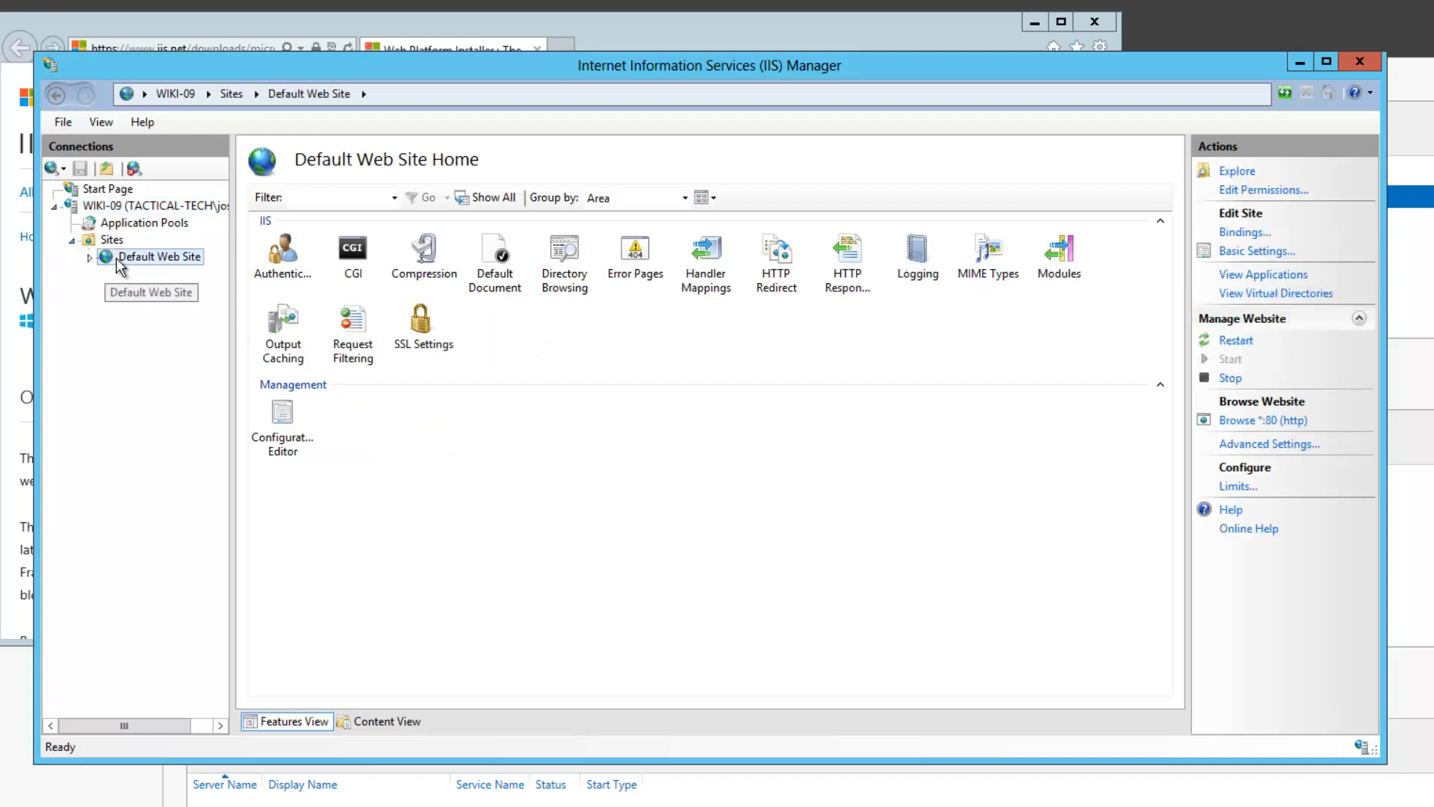
click(117, 212)
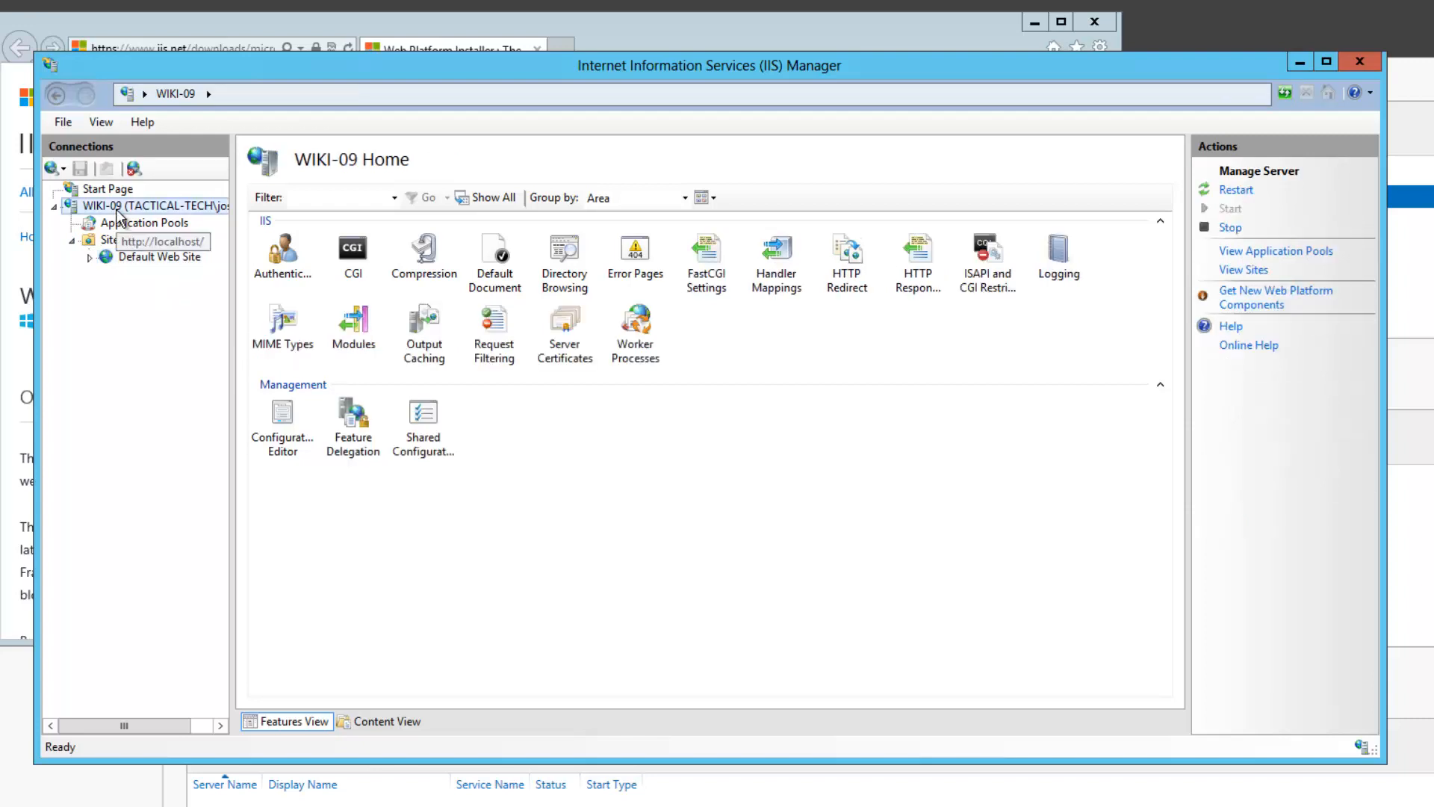
click(494, 261)
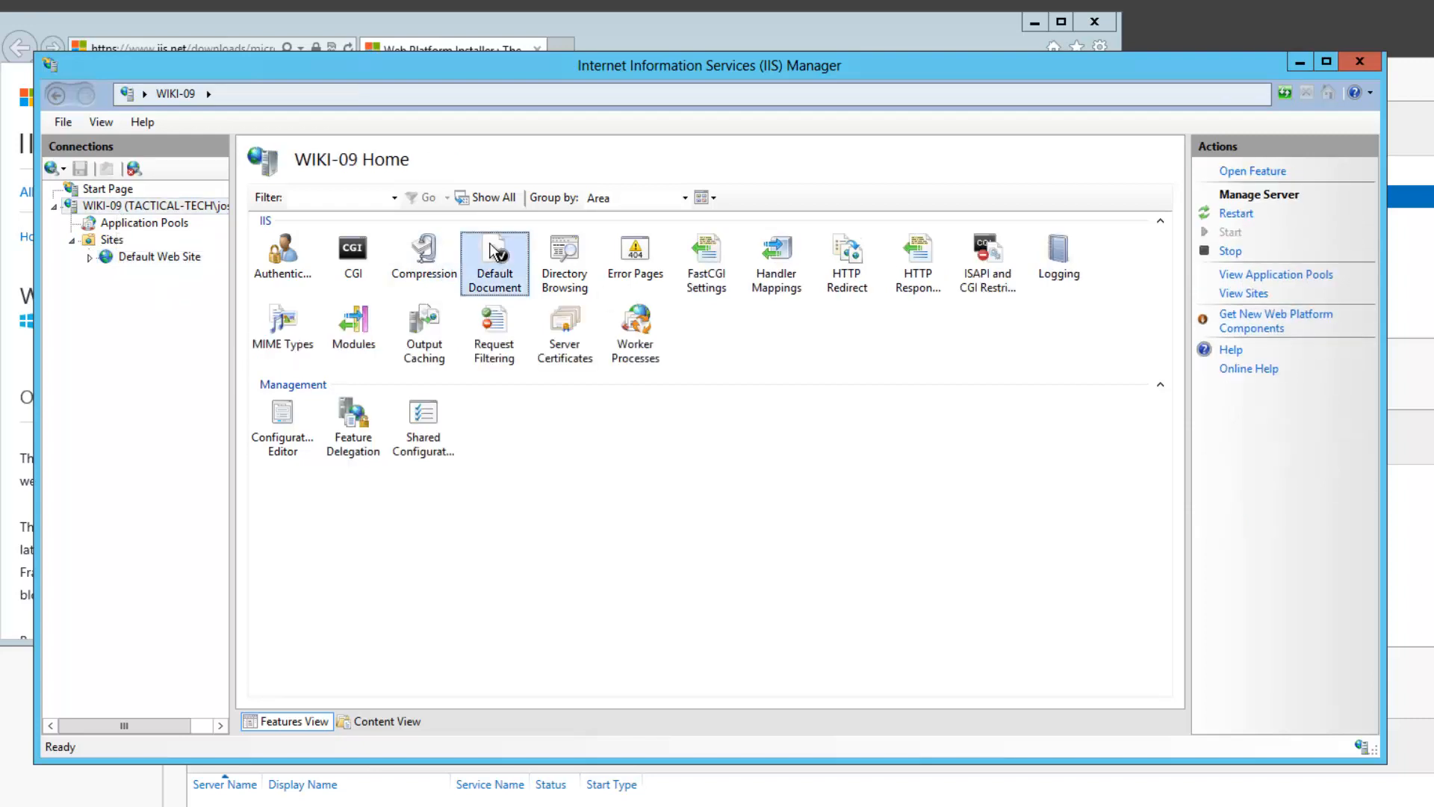
click(1260, 174)
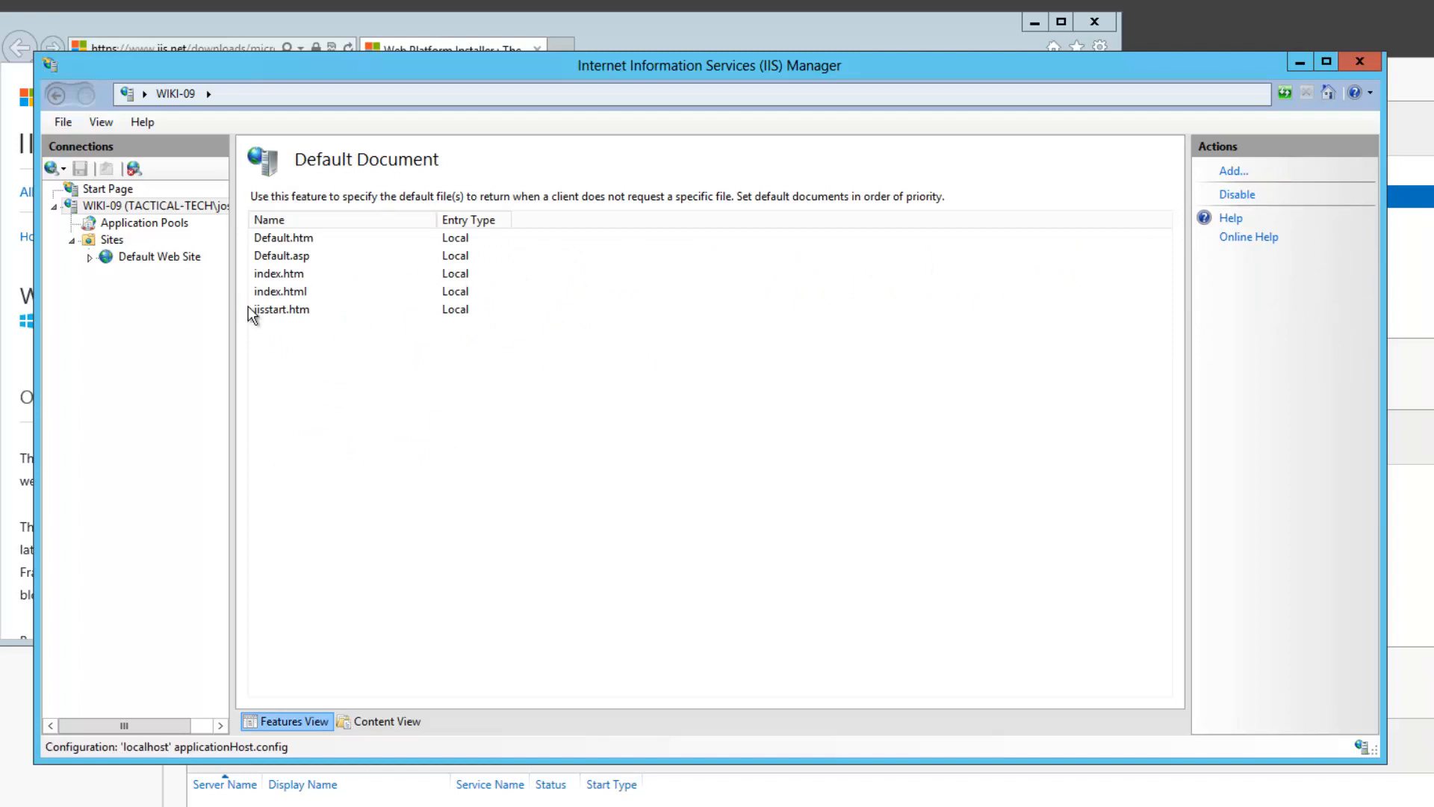
click(1246, 171)
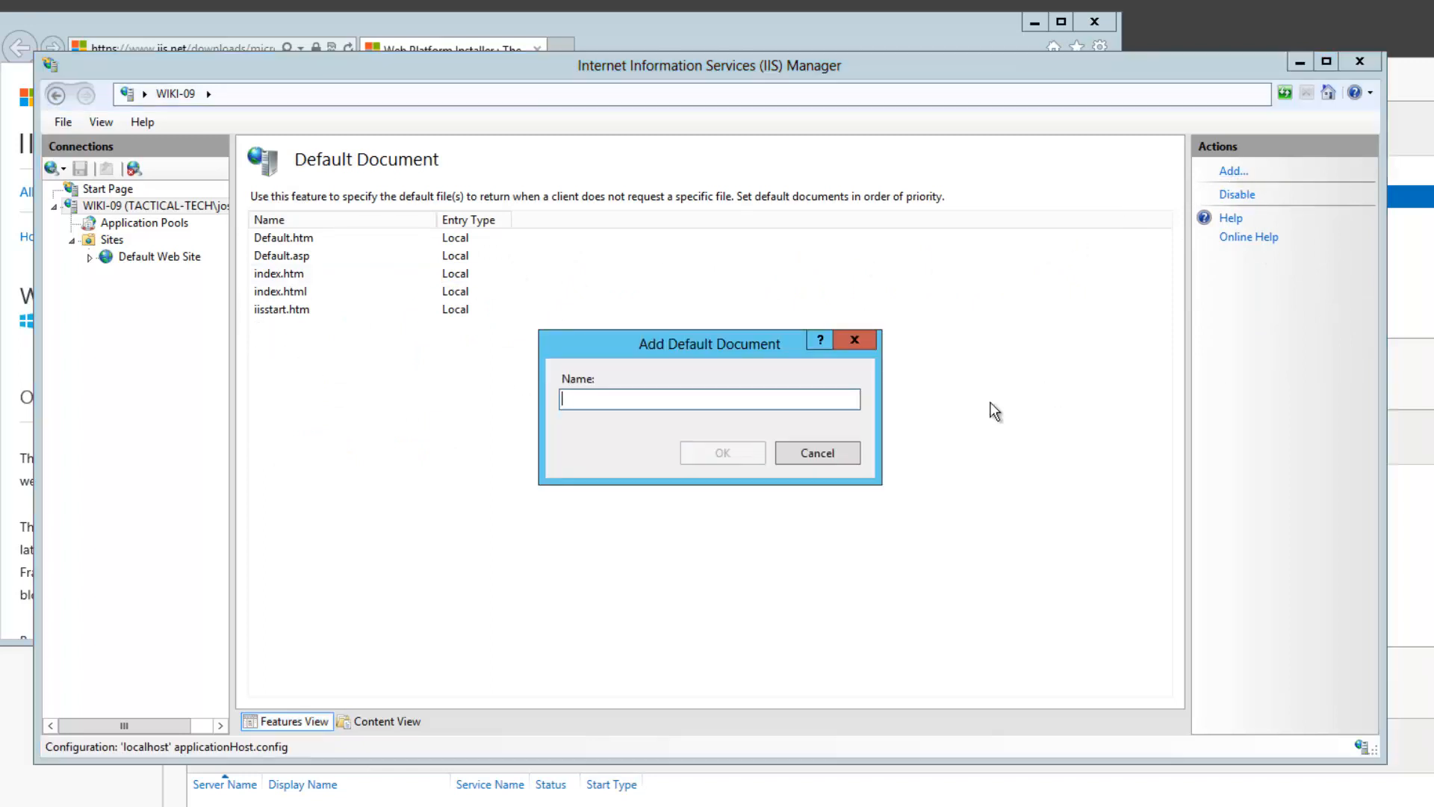
text(index)
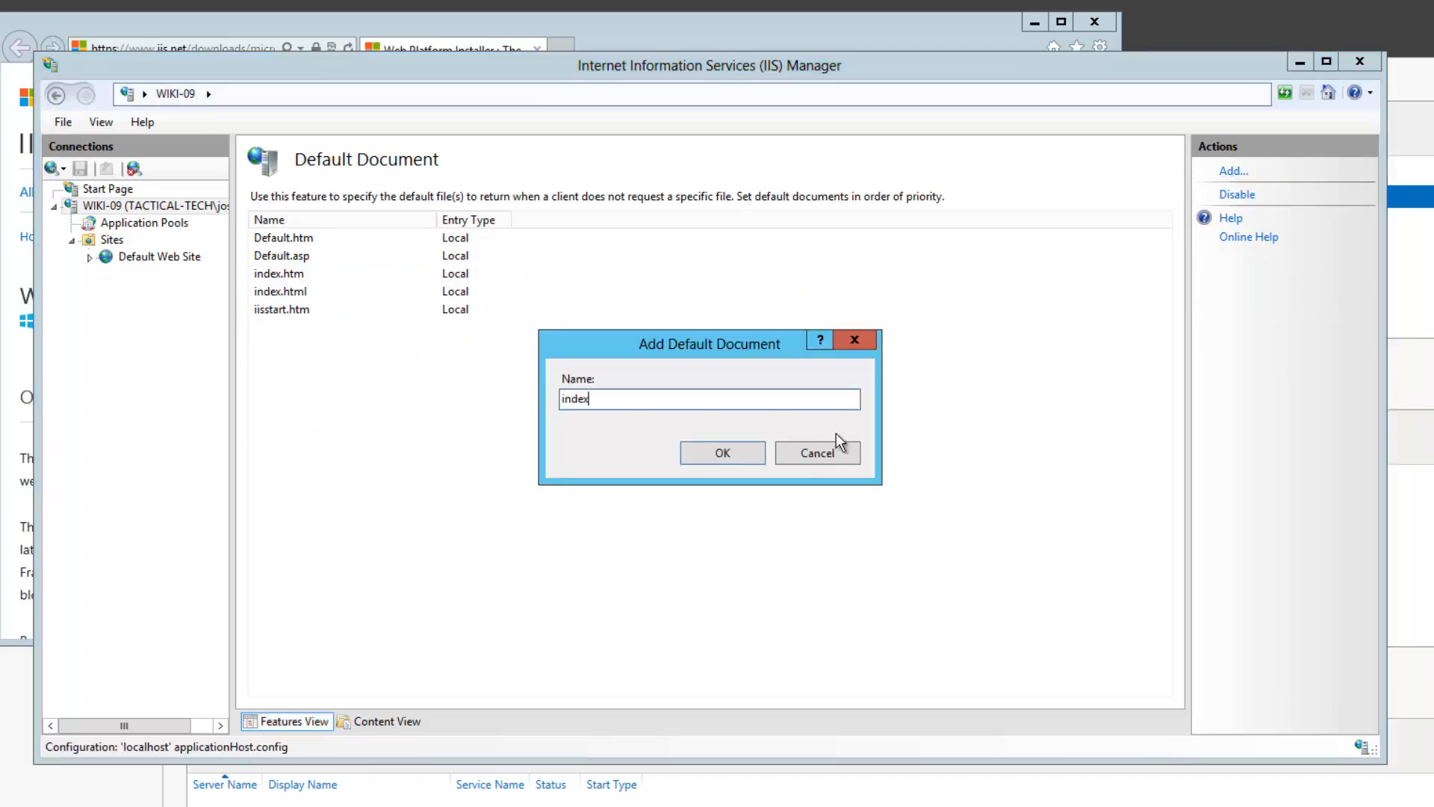
text(.php)
click(742, 449)
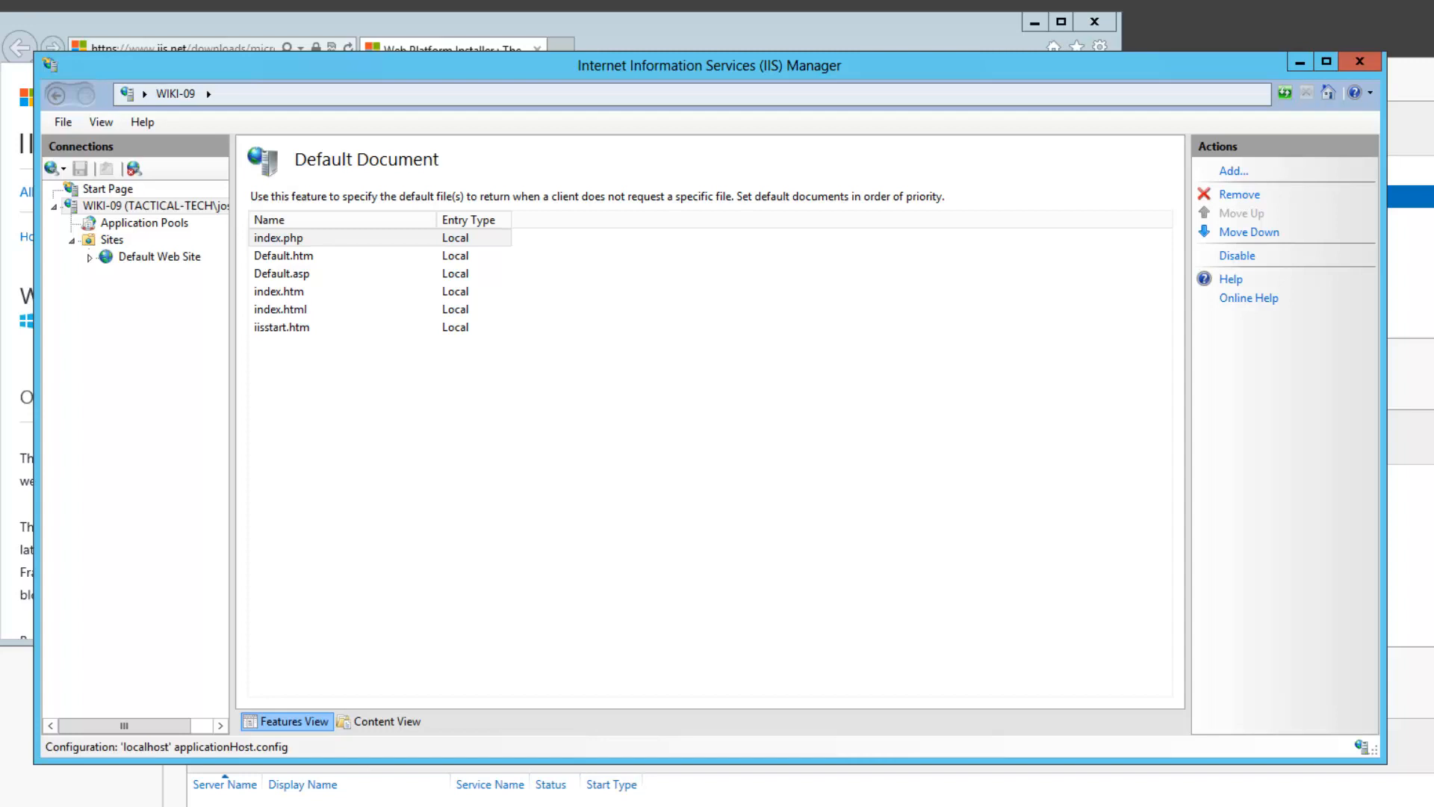
click(153, 205)
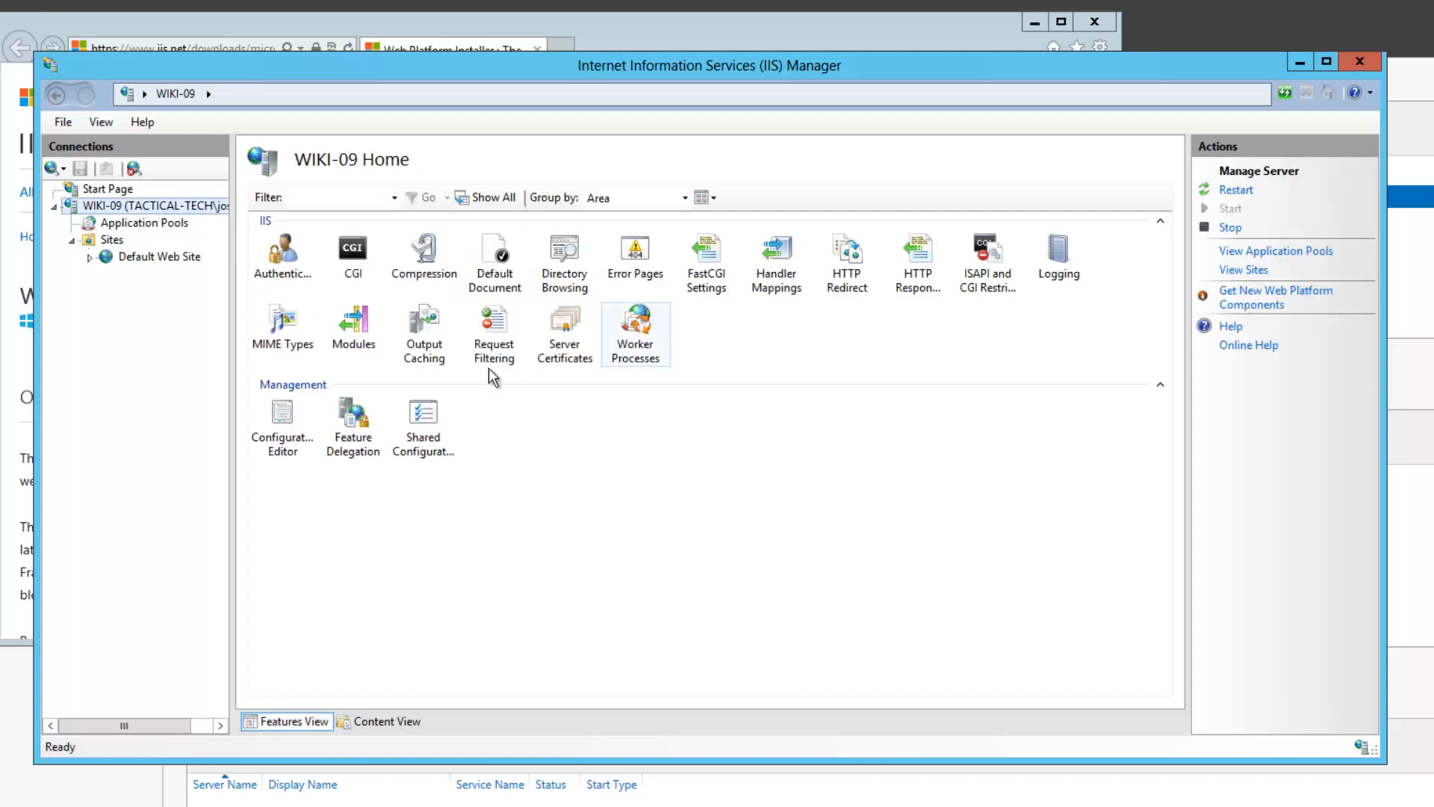
Start a new module mapping for *.php using FastCgiModule
double_click(773, 255)
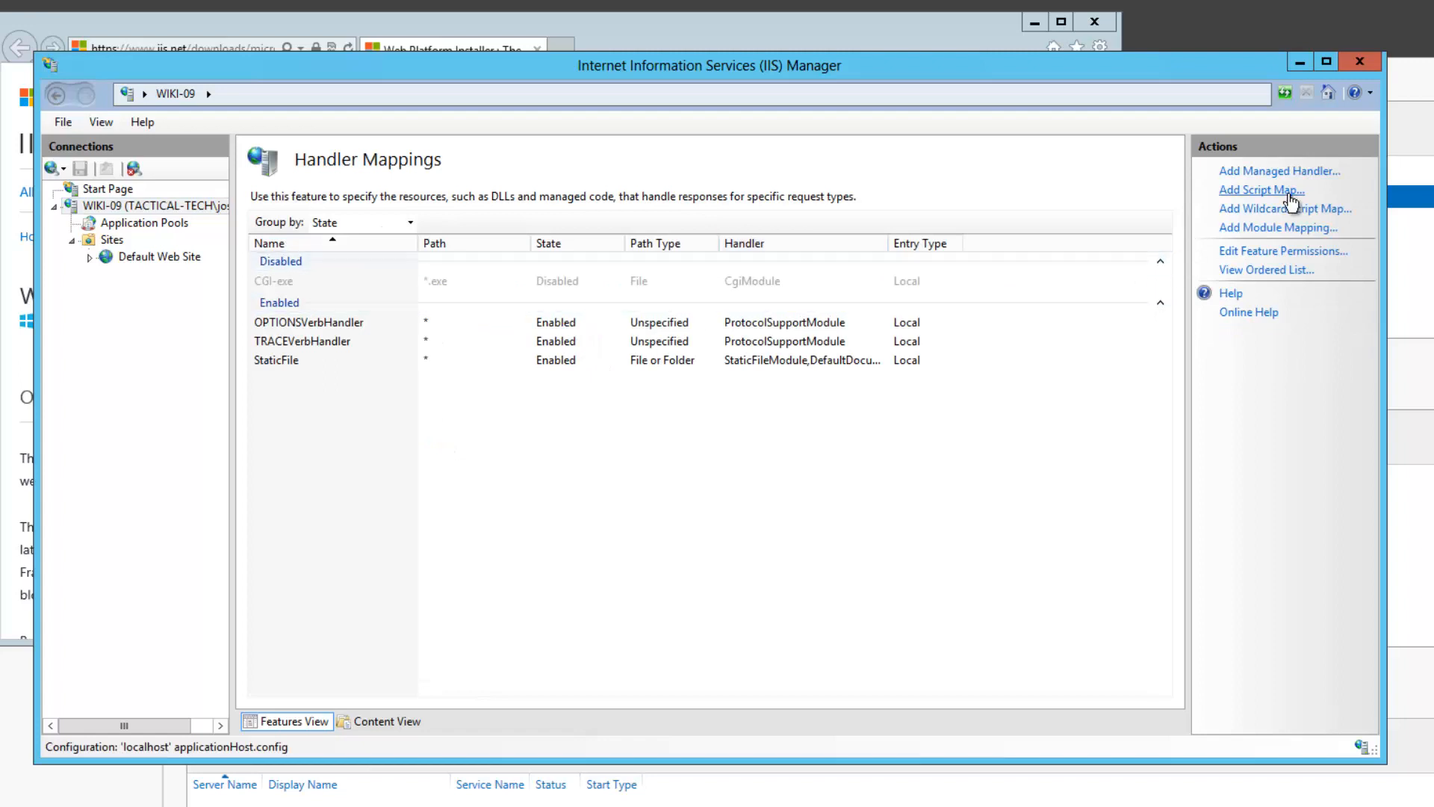
click(1246, 231)
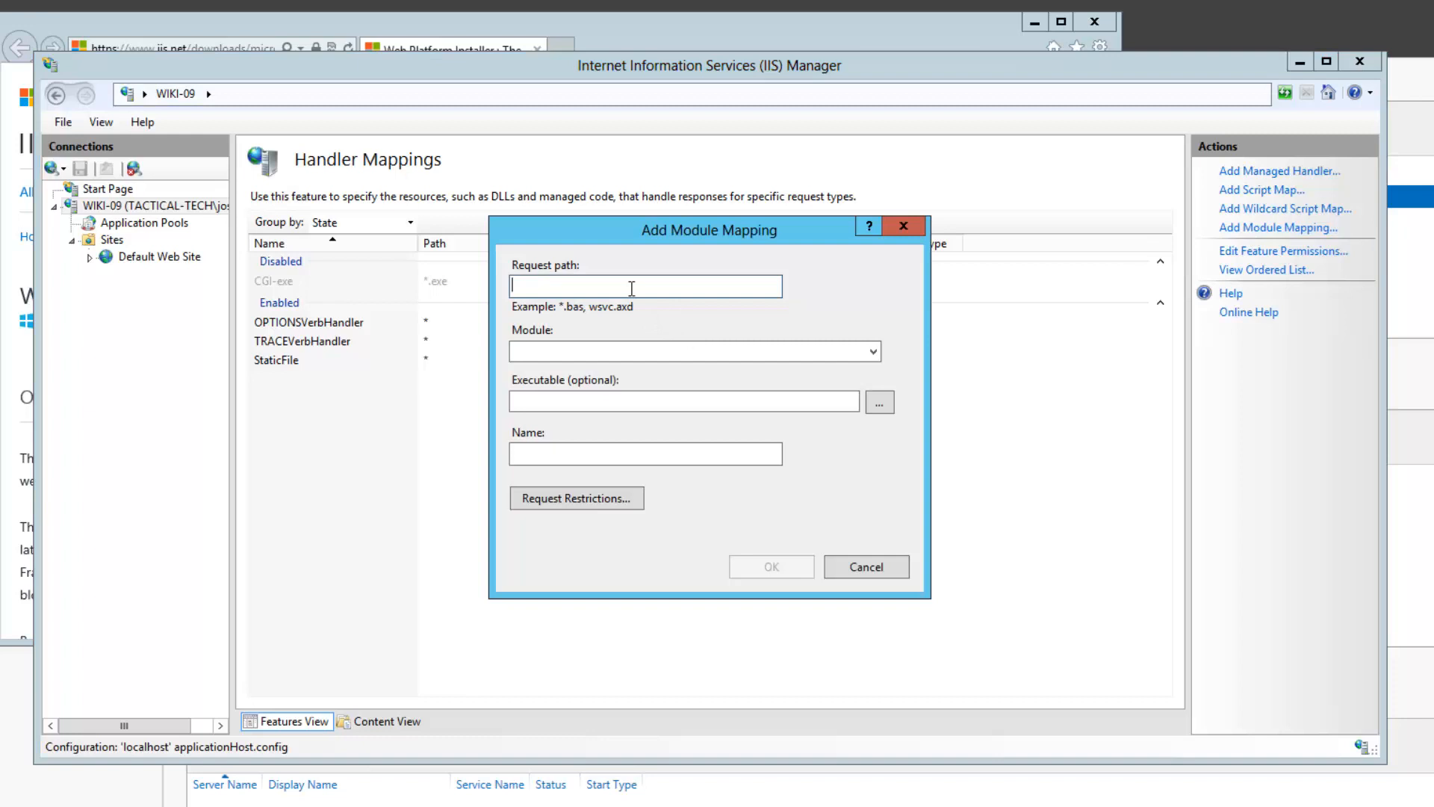
text(*.php)
key(Tab)
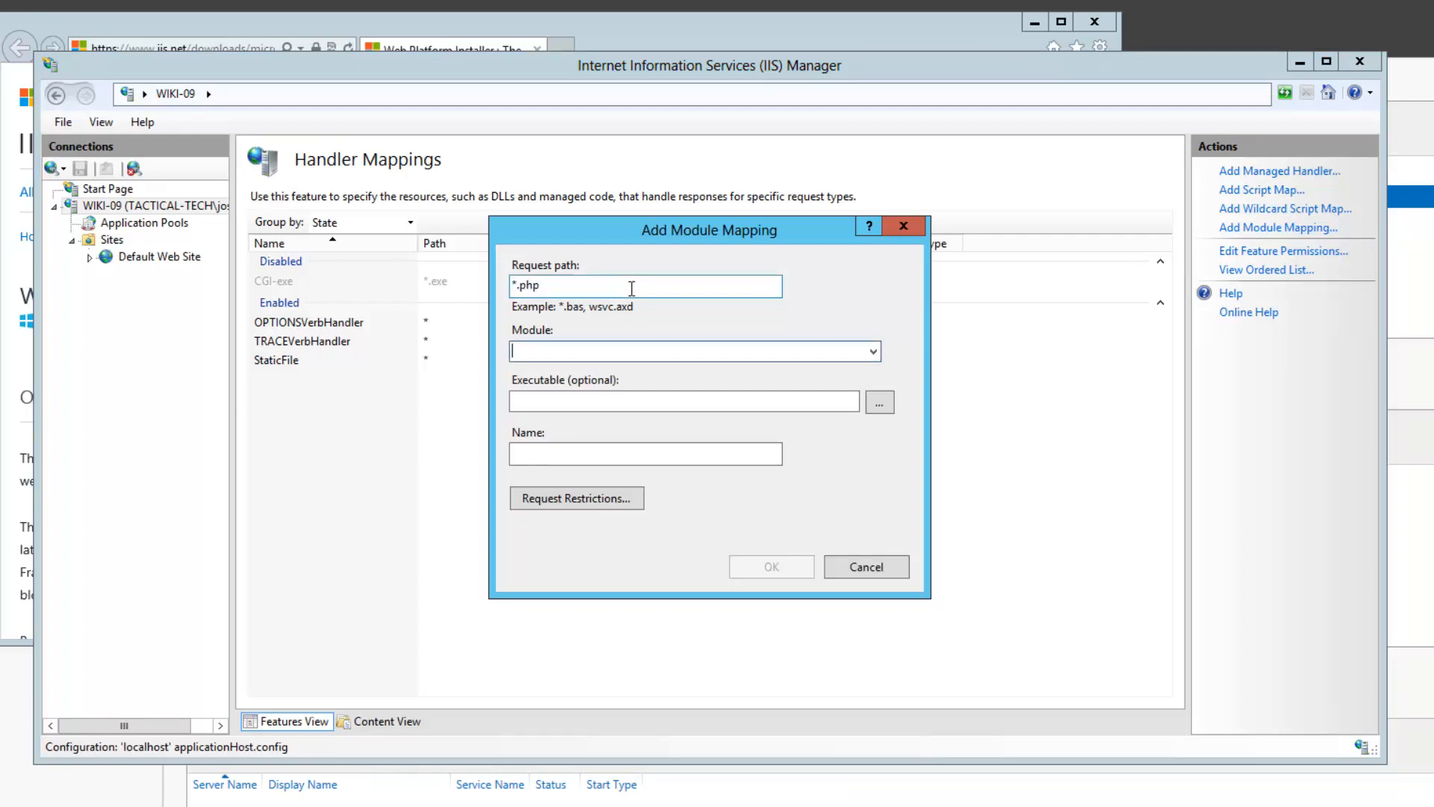
text(f)
key(Down)
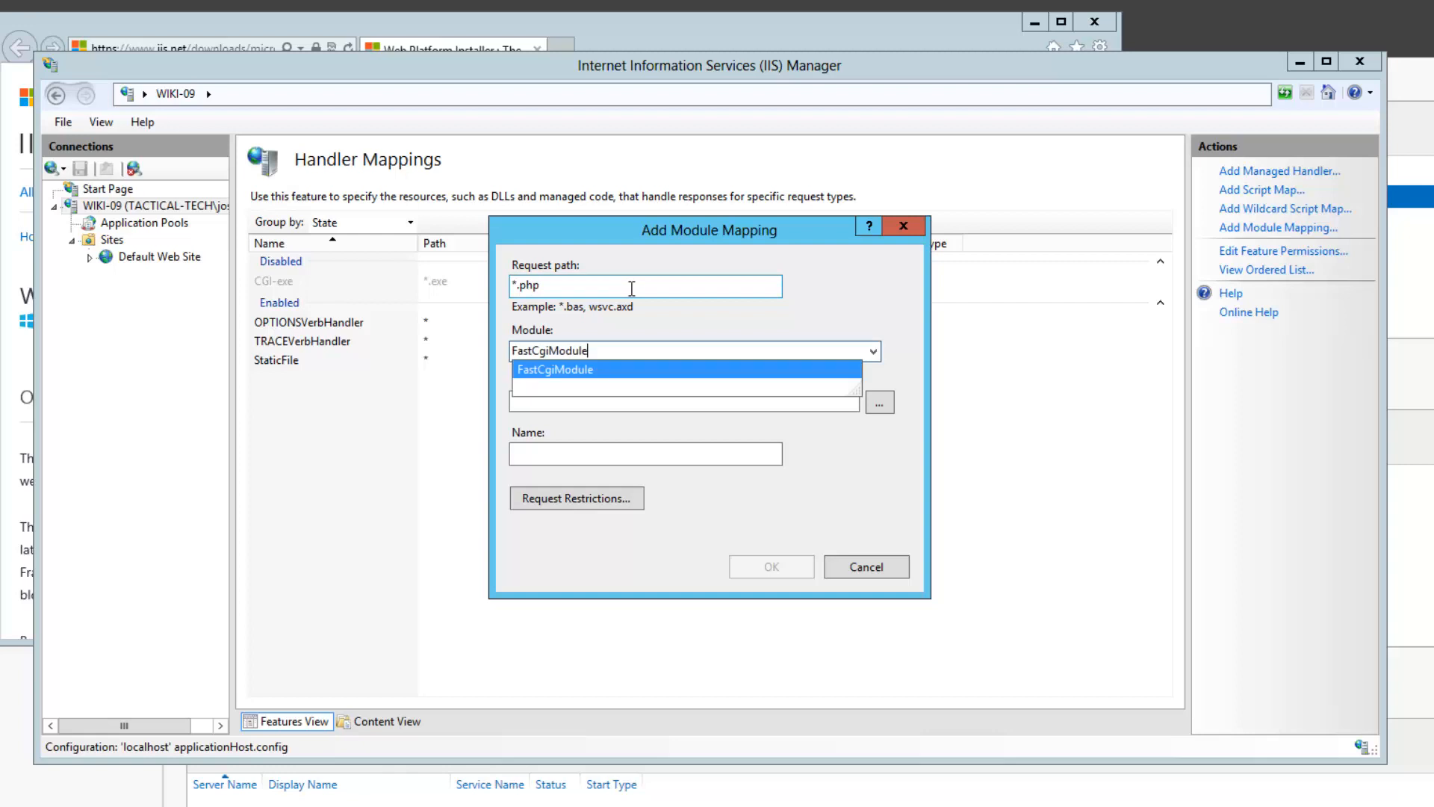
key(Tab)
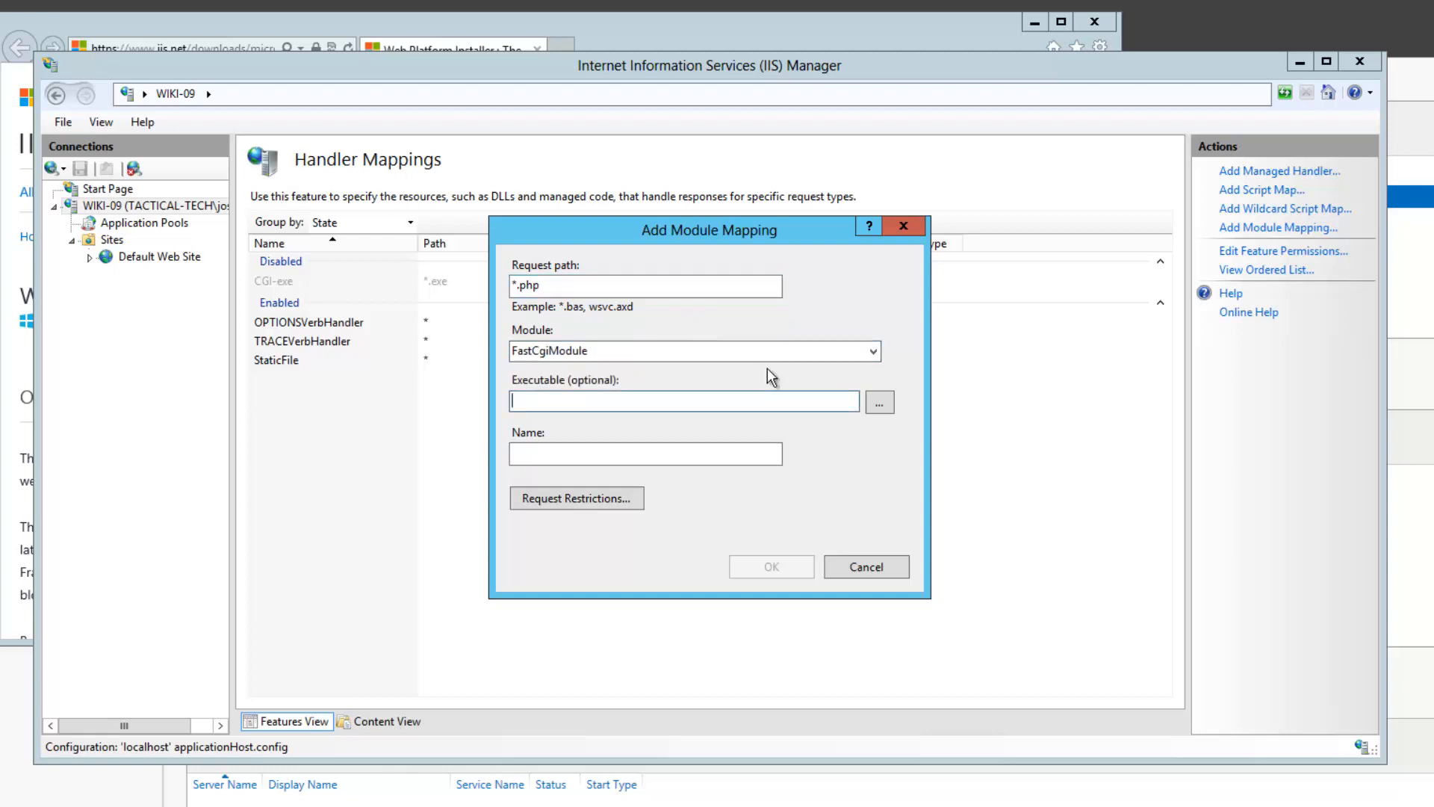
Set the mapping's executable to php-cgi.exe in C:\Program Files (x86)\php
click(879, 402)
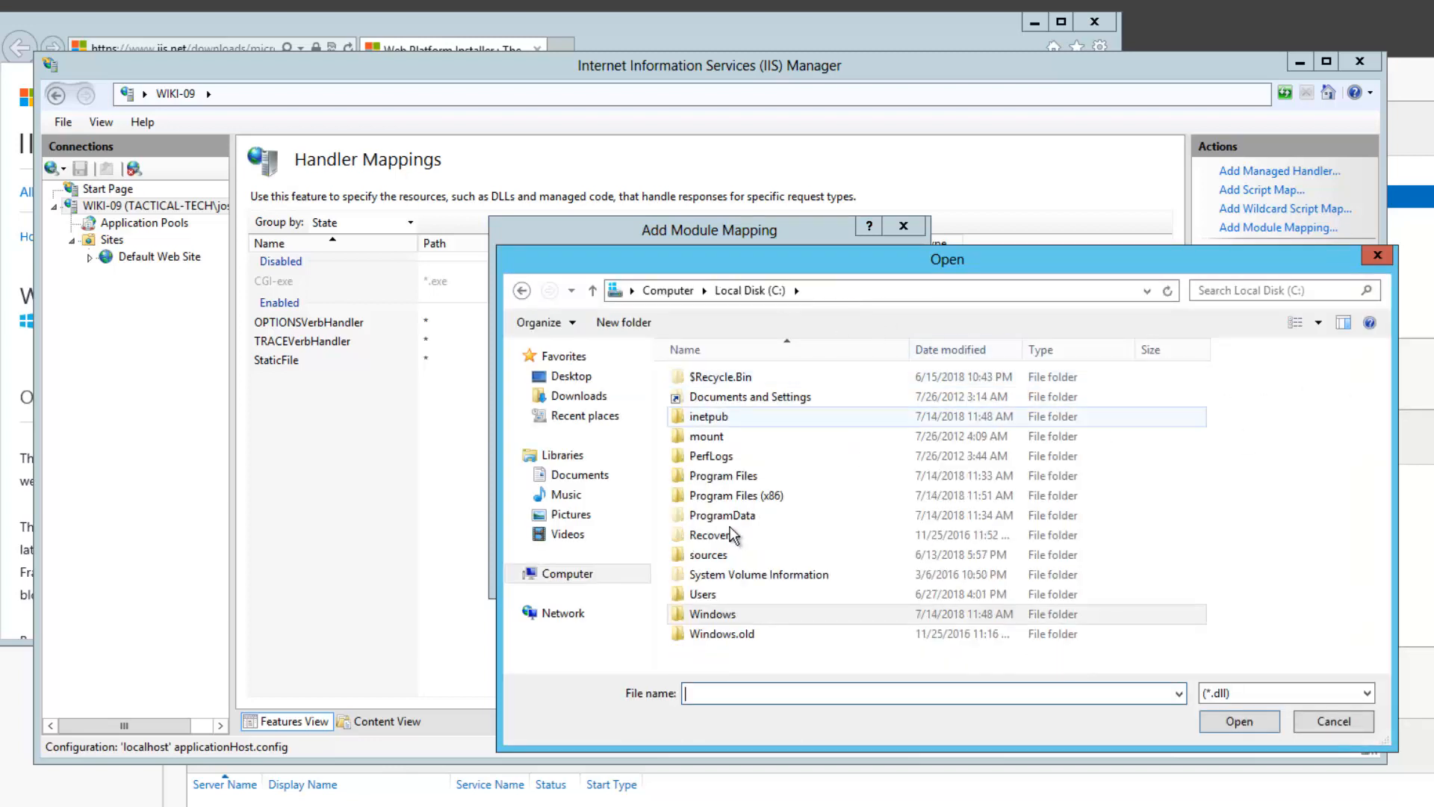
double_click(707, 499)
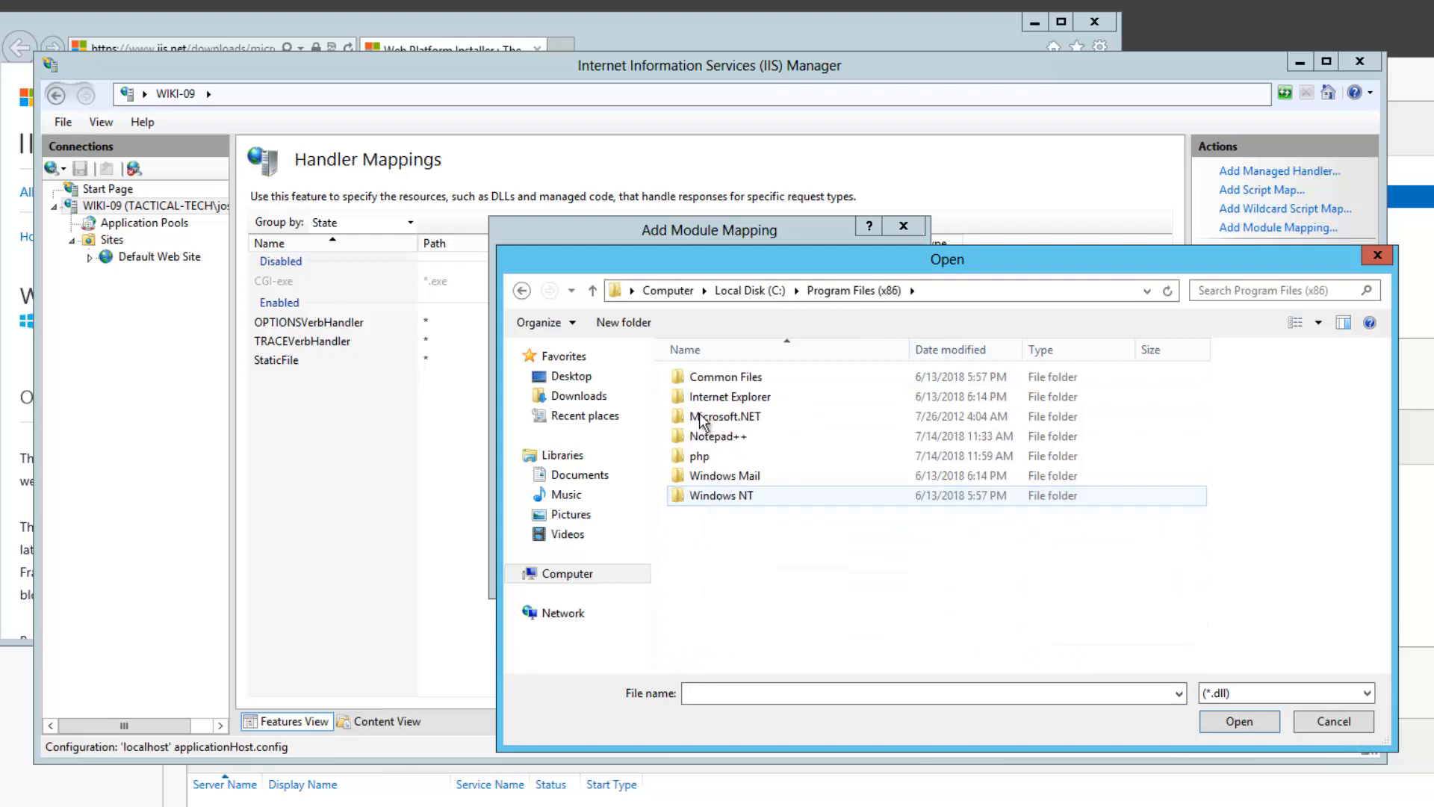
double_click(703, 455)
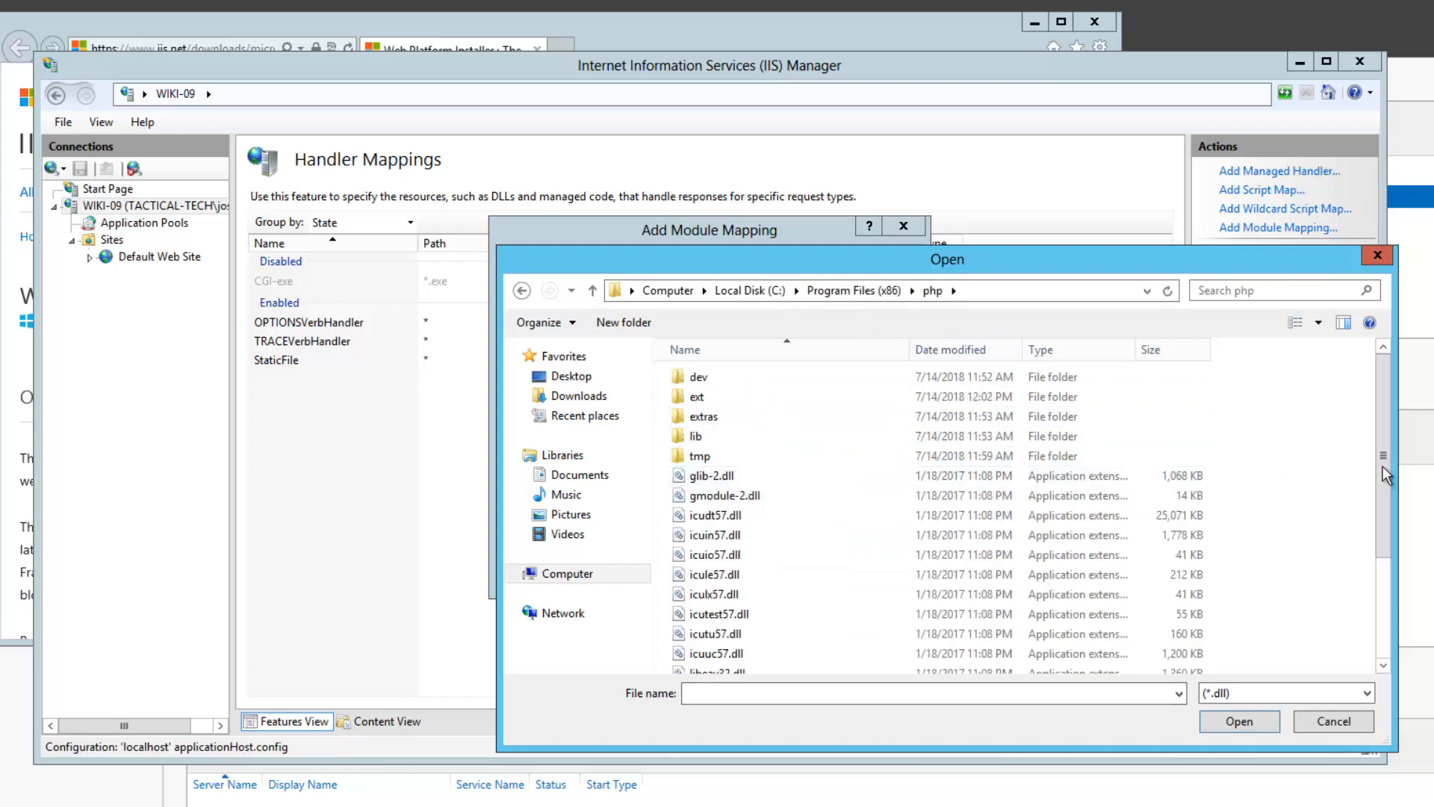
drag(1383, 470, 1383, 568)
click(1314, 693)
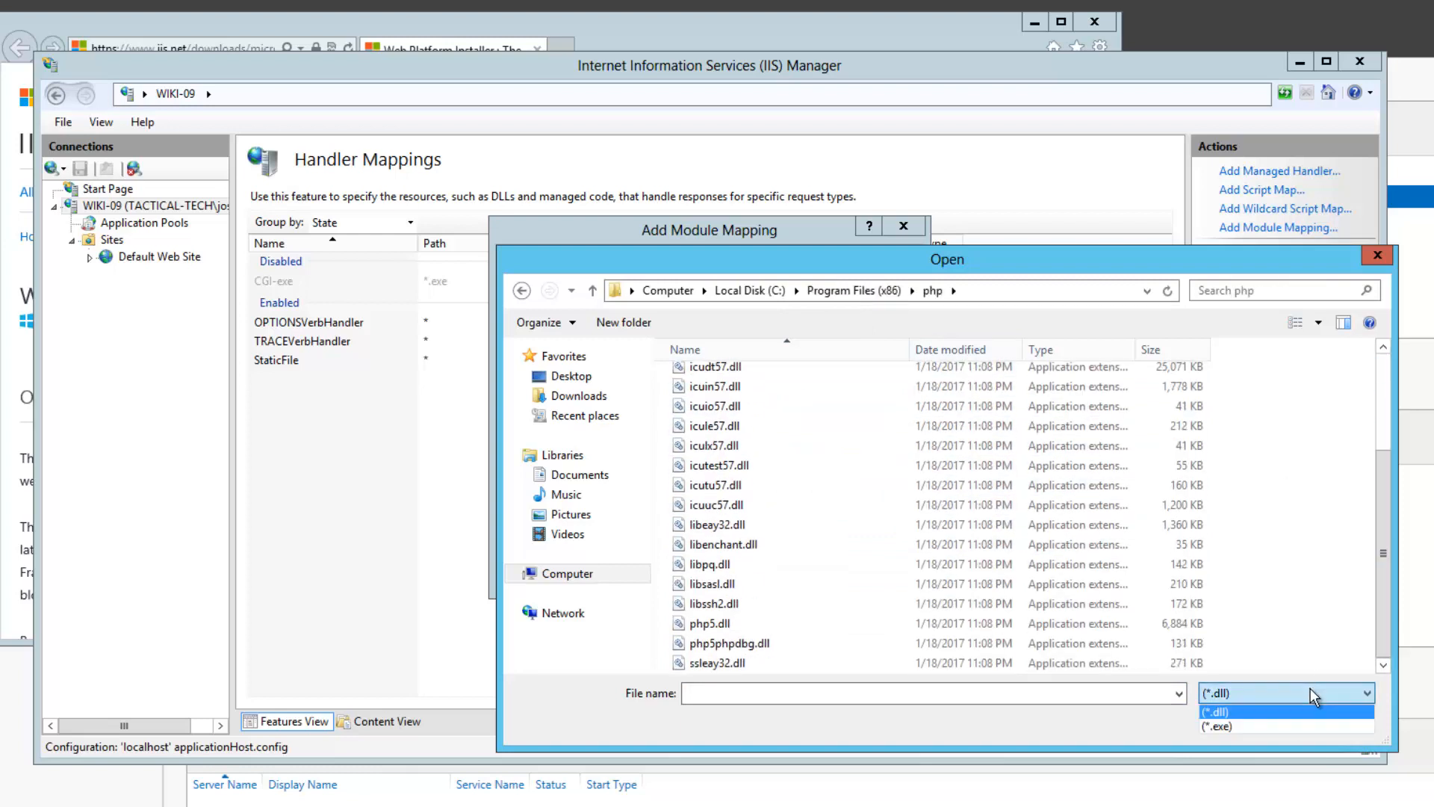
click(1270, 726)
click(723, 517)
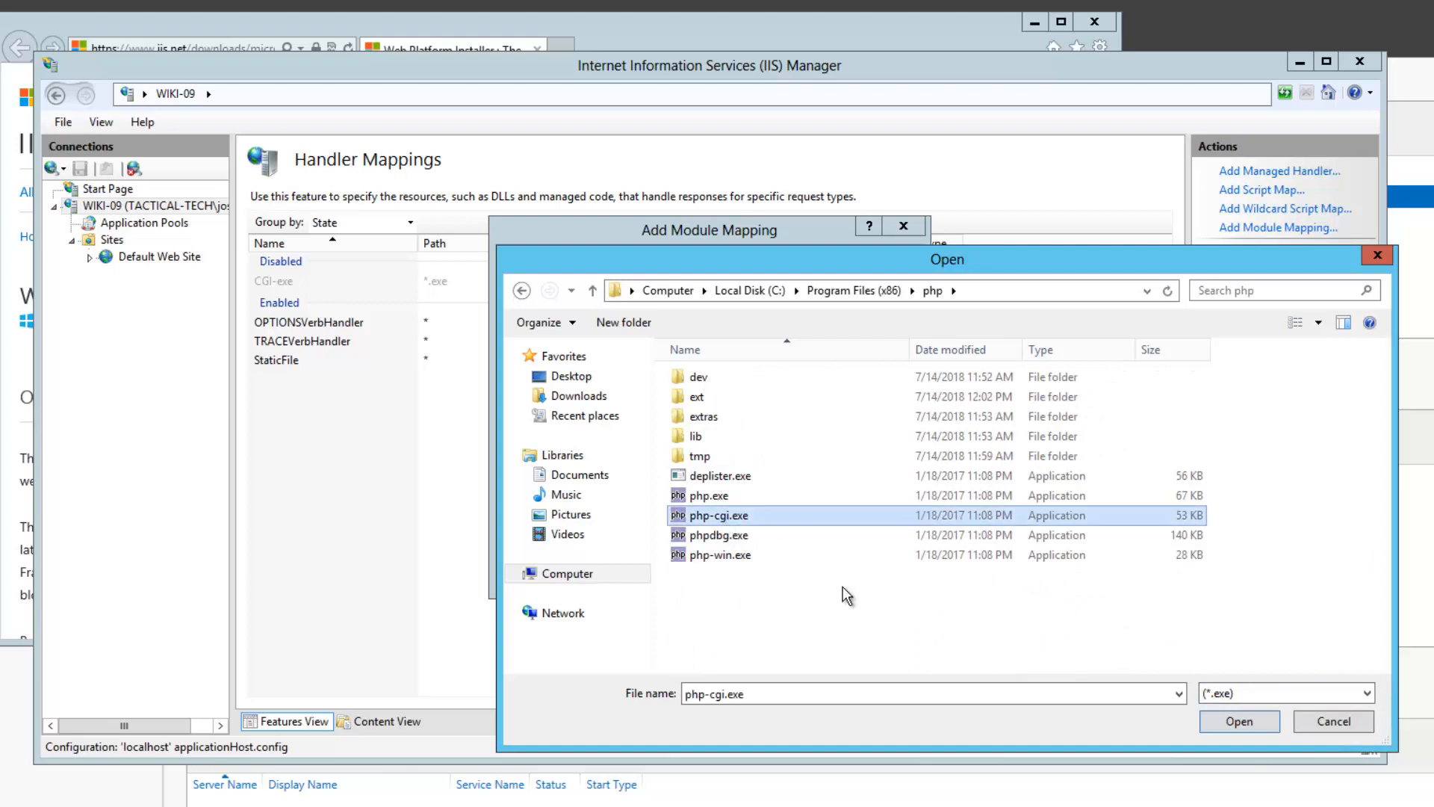
click(1238, 721)
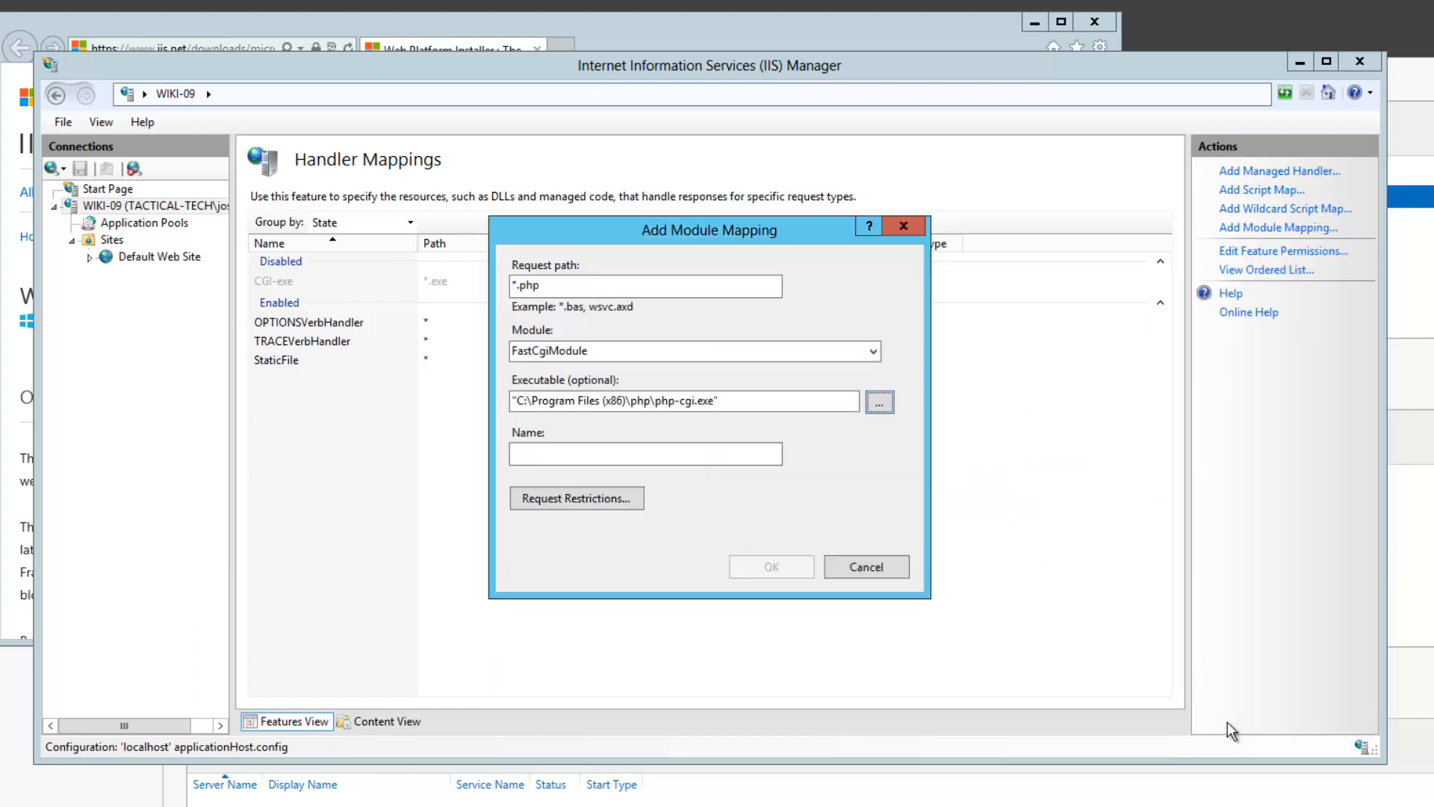
Name the mapping 'PHP Via FastSGI', save it, and create the FastCGI application
click(563, 457)
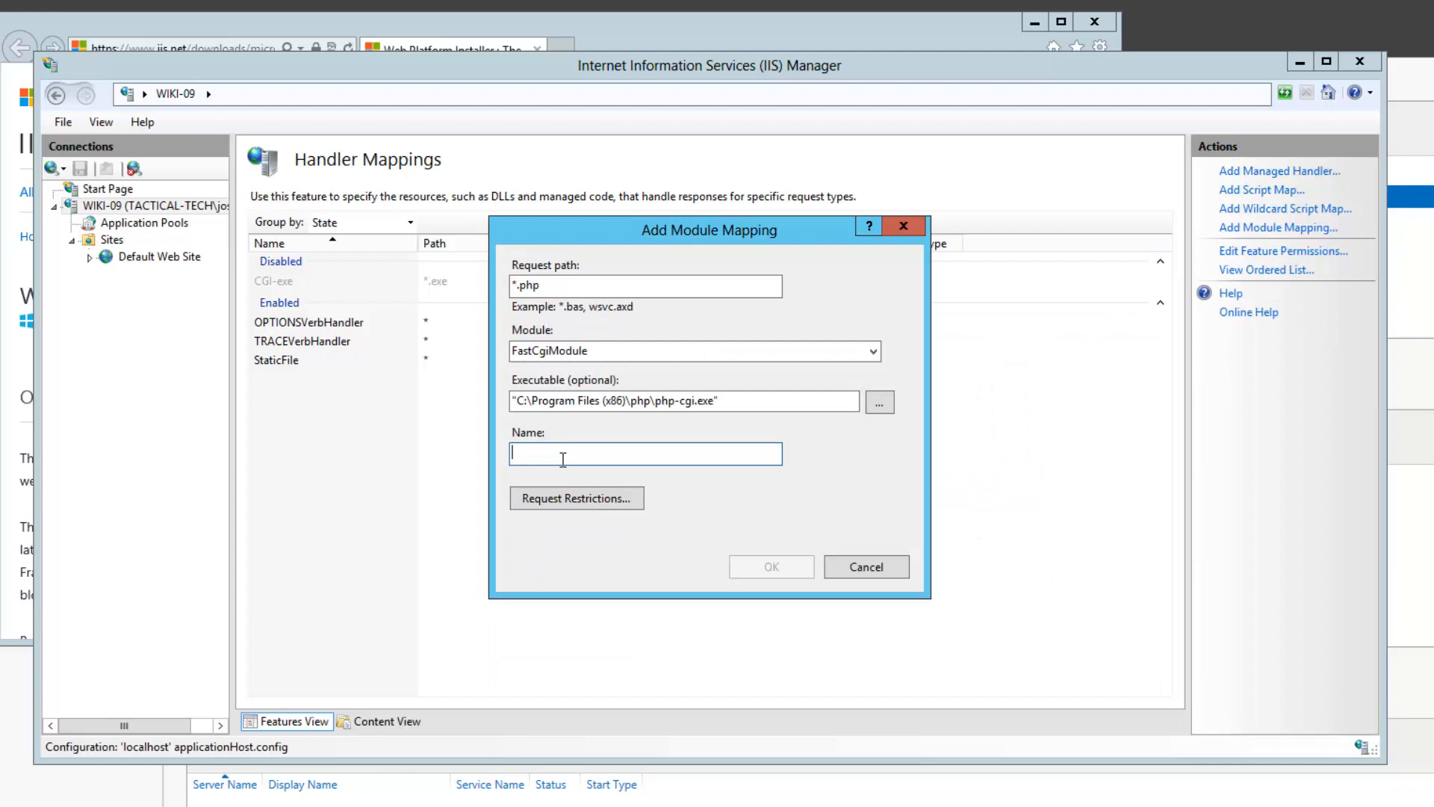
text(PHP)
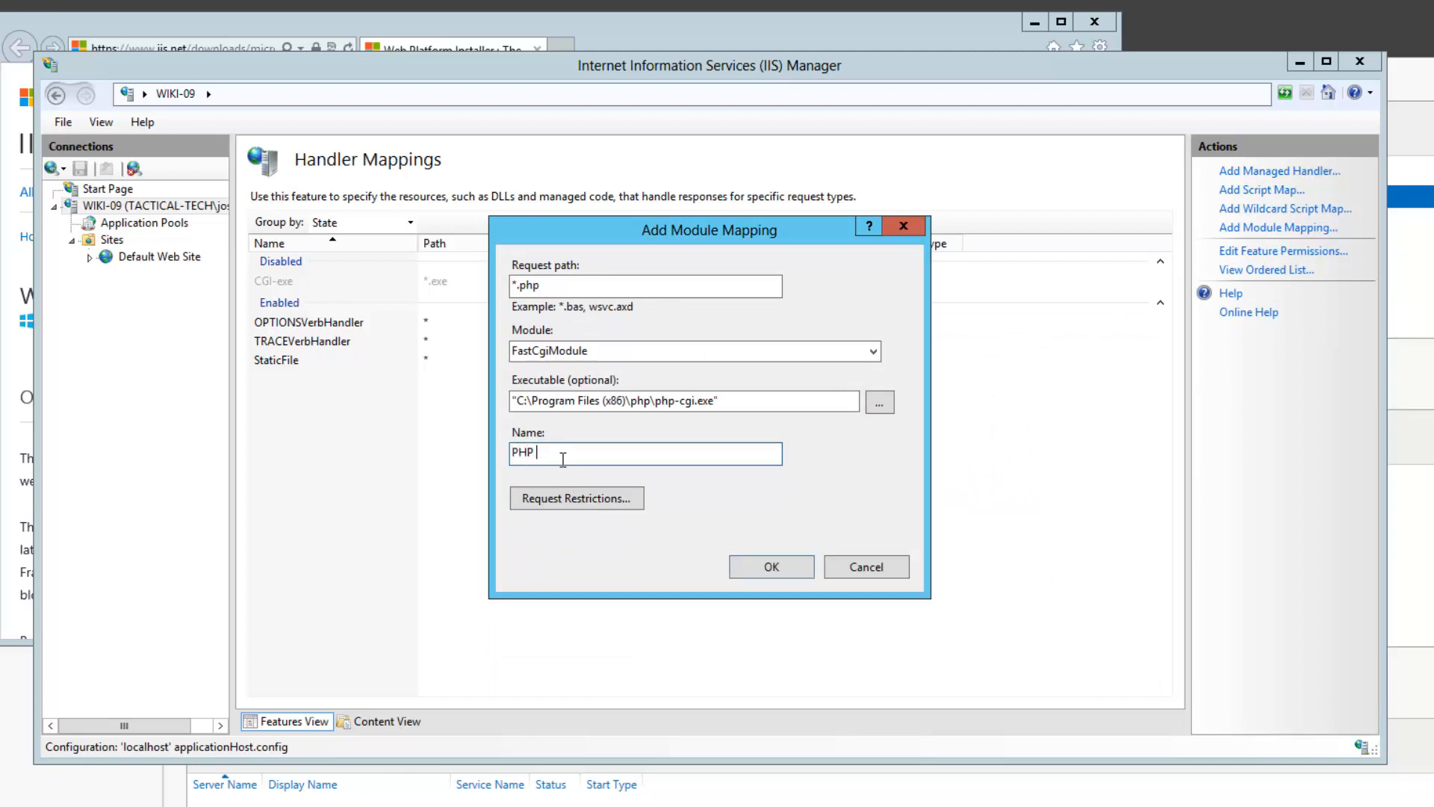
text( Via FastSGI)
click(785, 571)
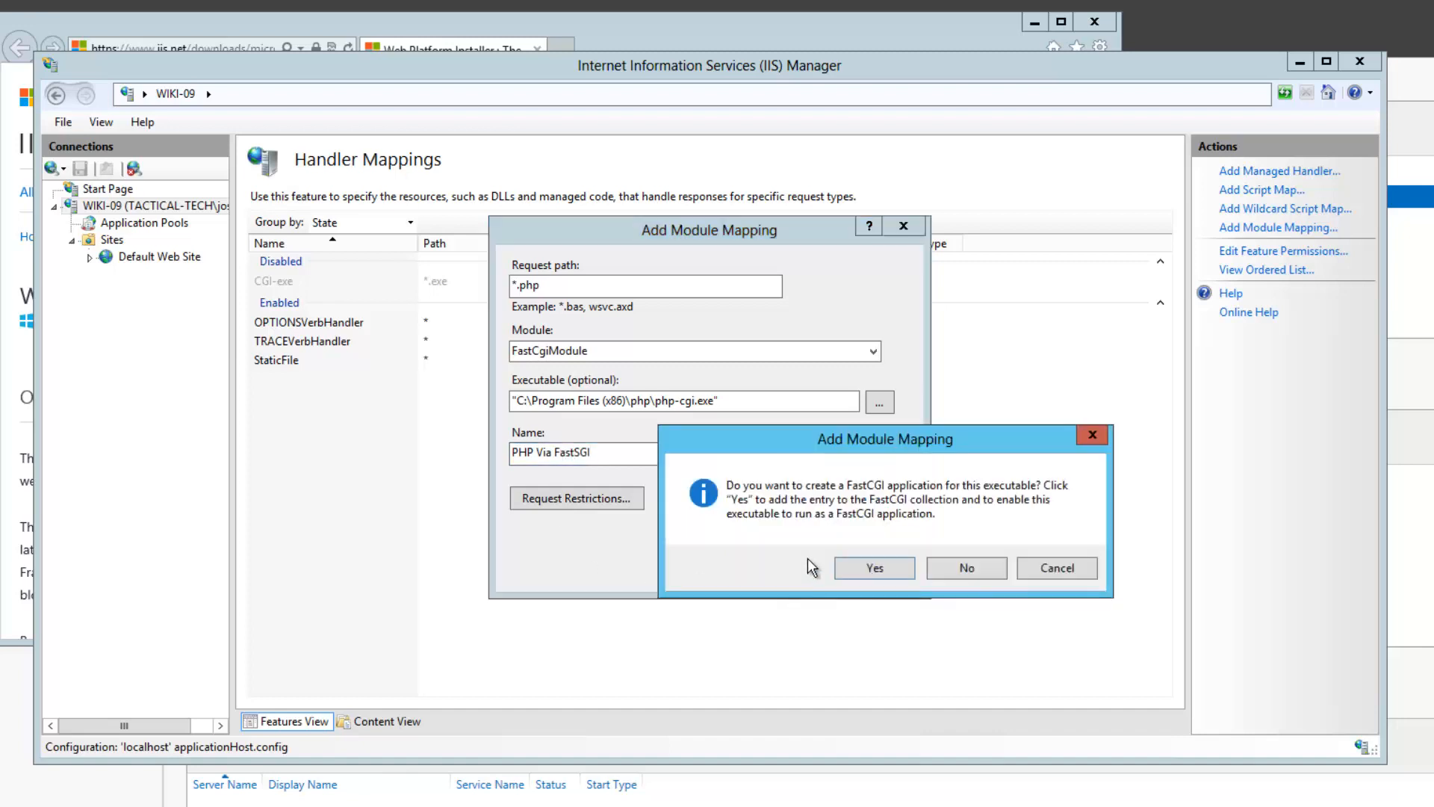
click(879, 573)
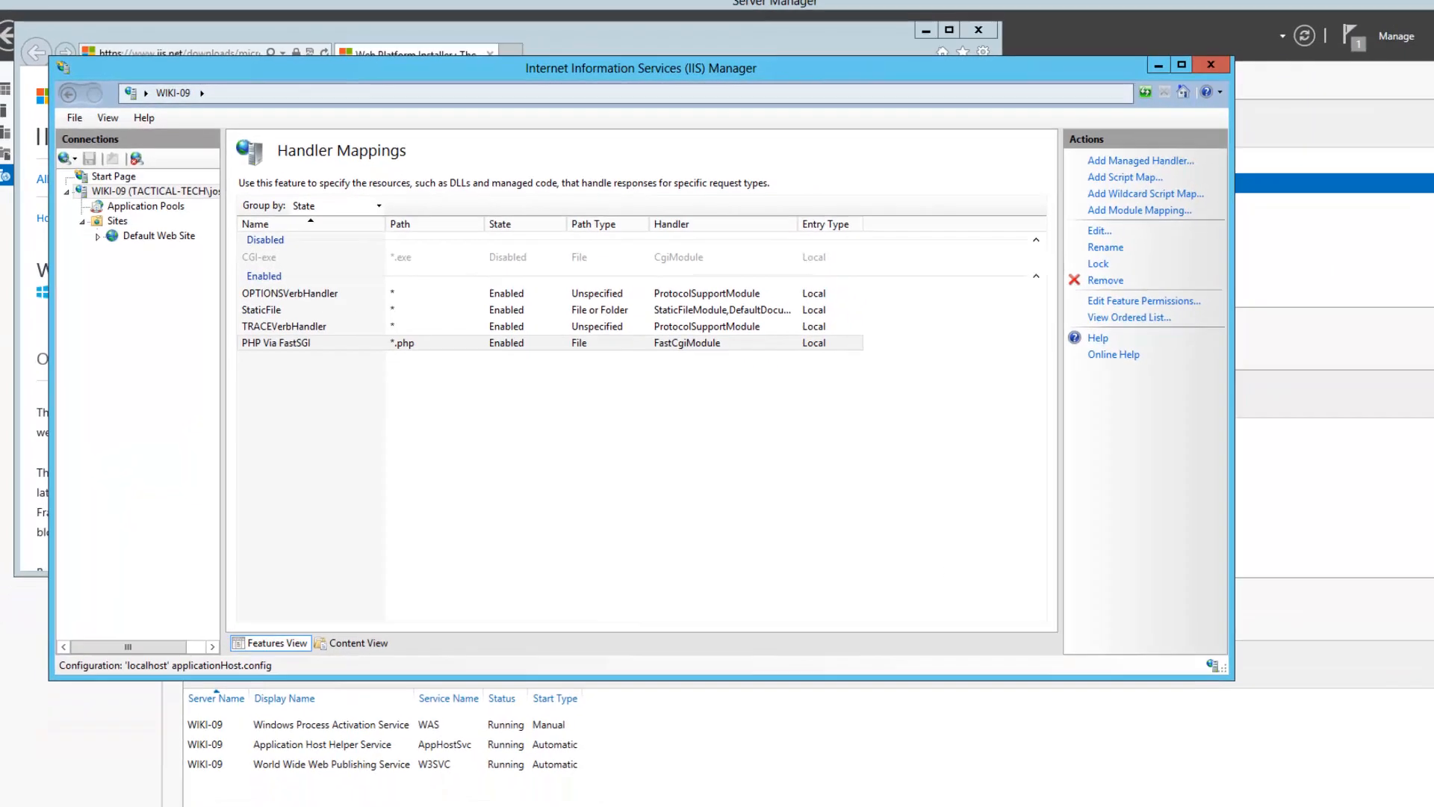
key(super)
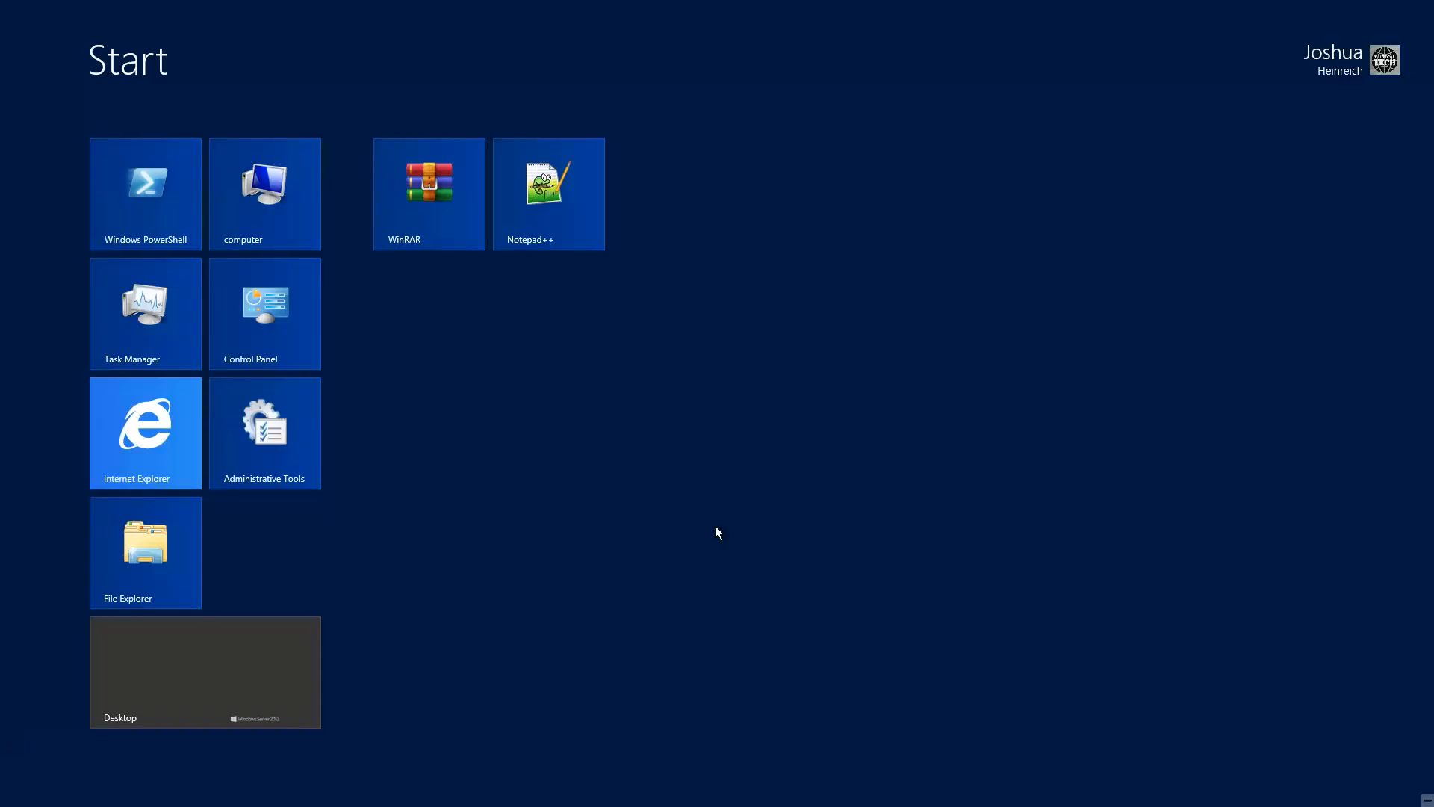
Restart IIS by running iisreset in an administrator Command Prompt
text(cmd)
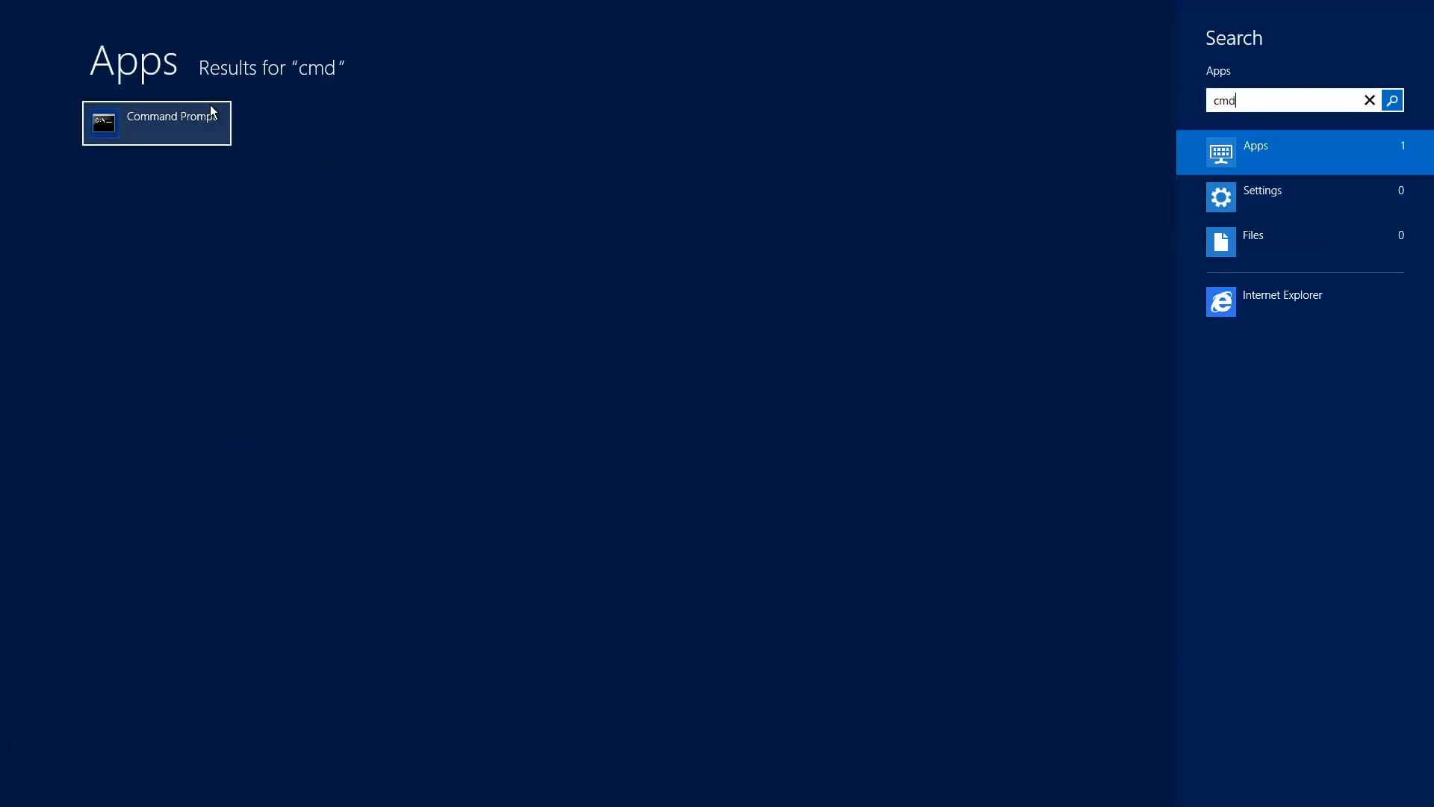
right_click(195, 133)
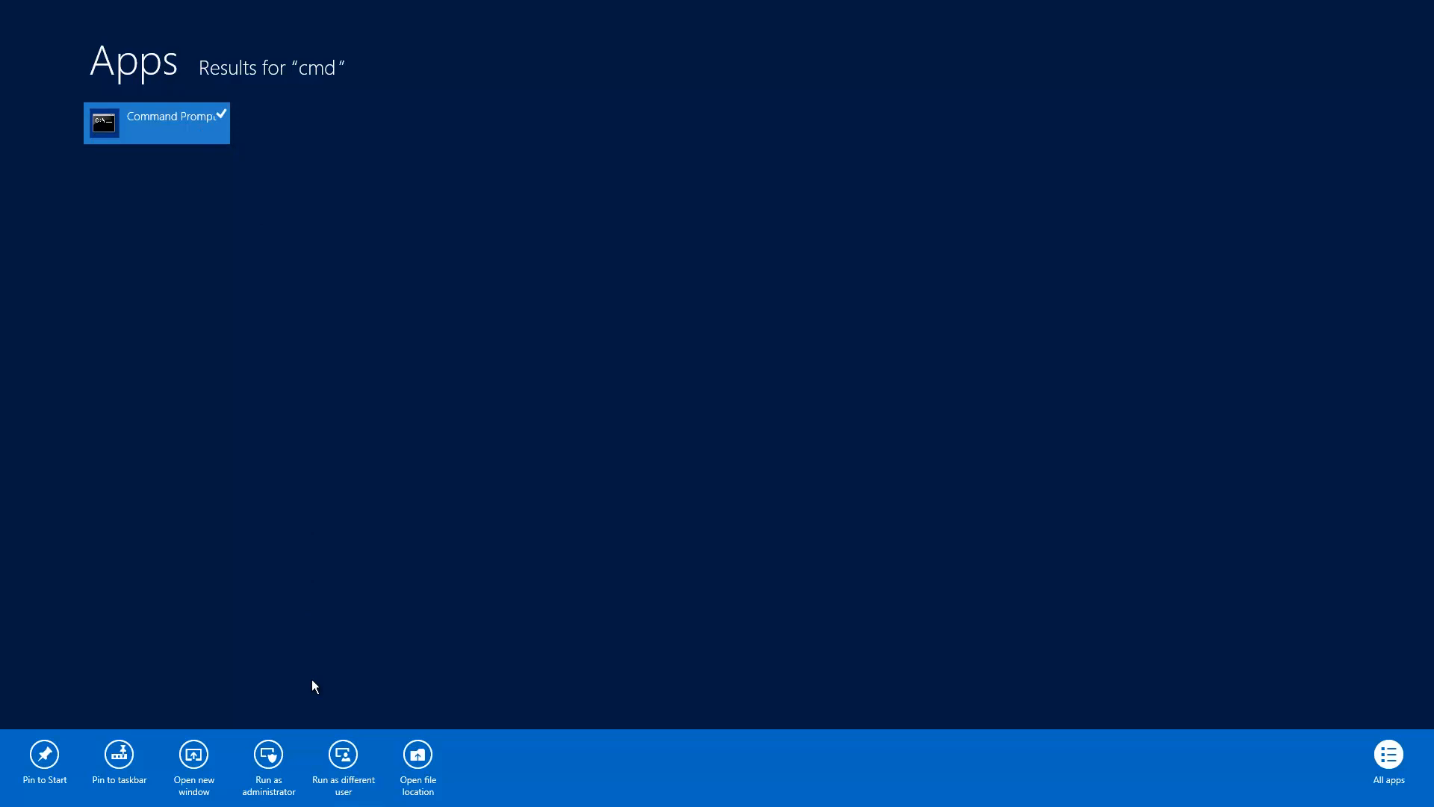
click(271, 761)
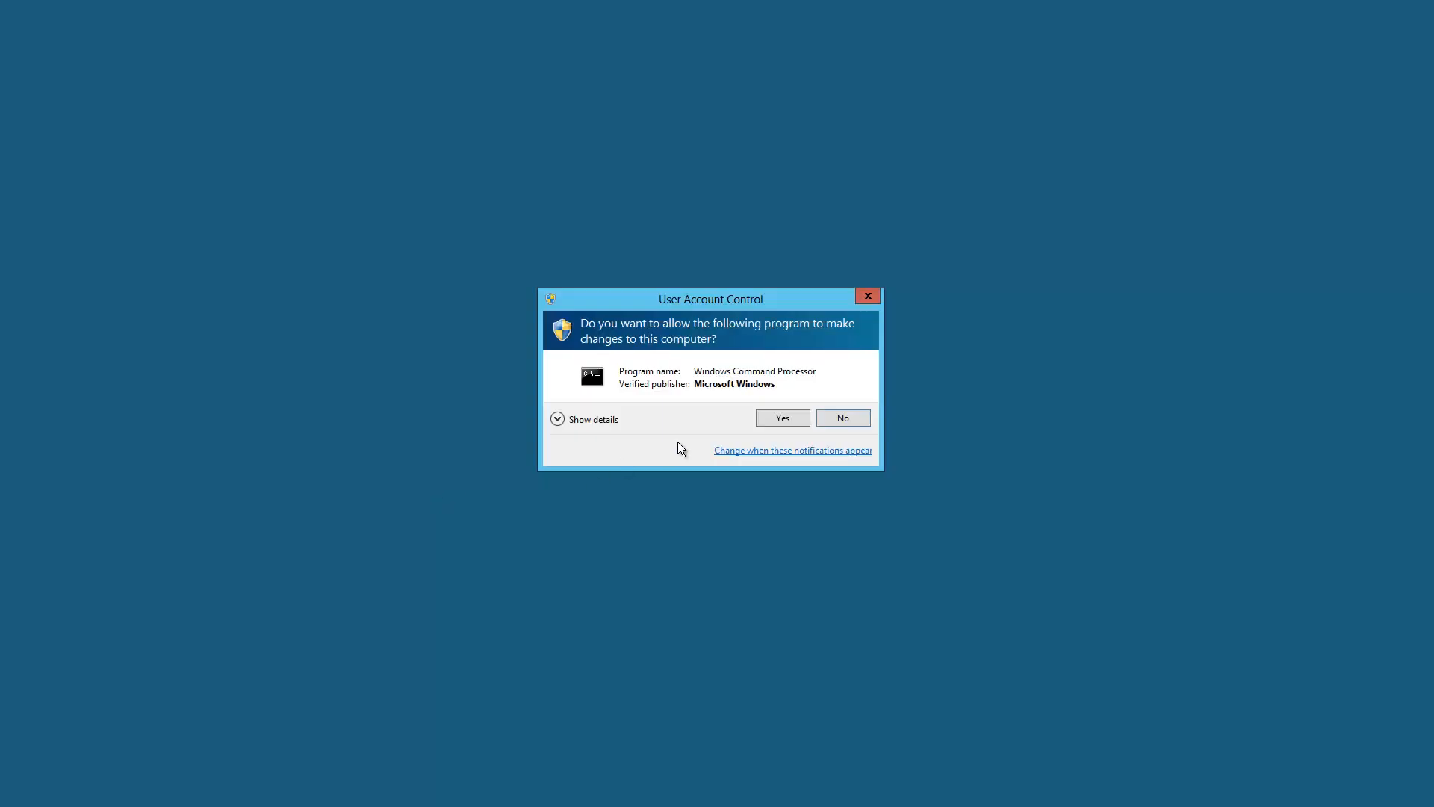
click(782, 417)
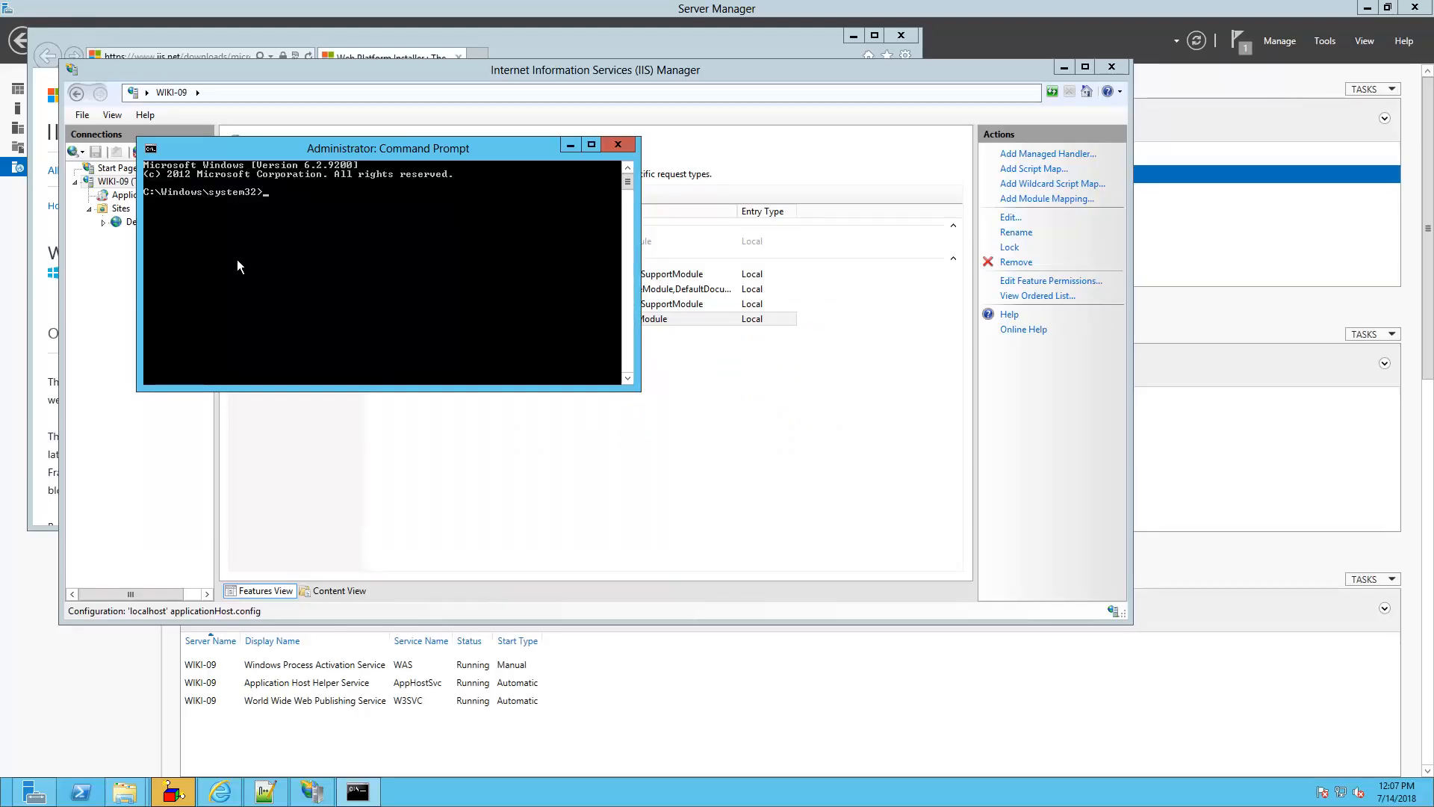
text(iisreset)
key(Return)
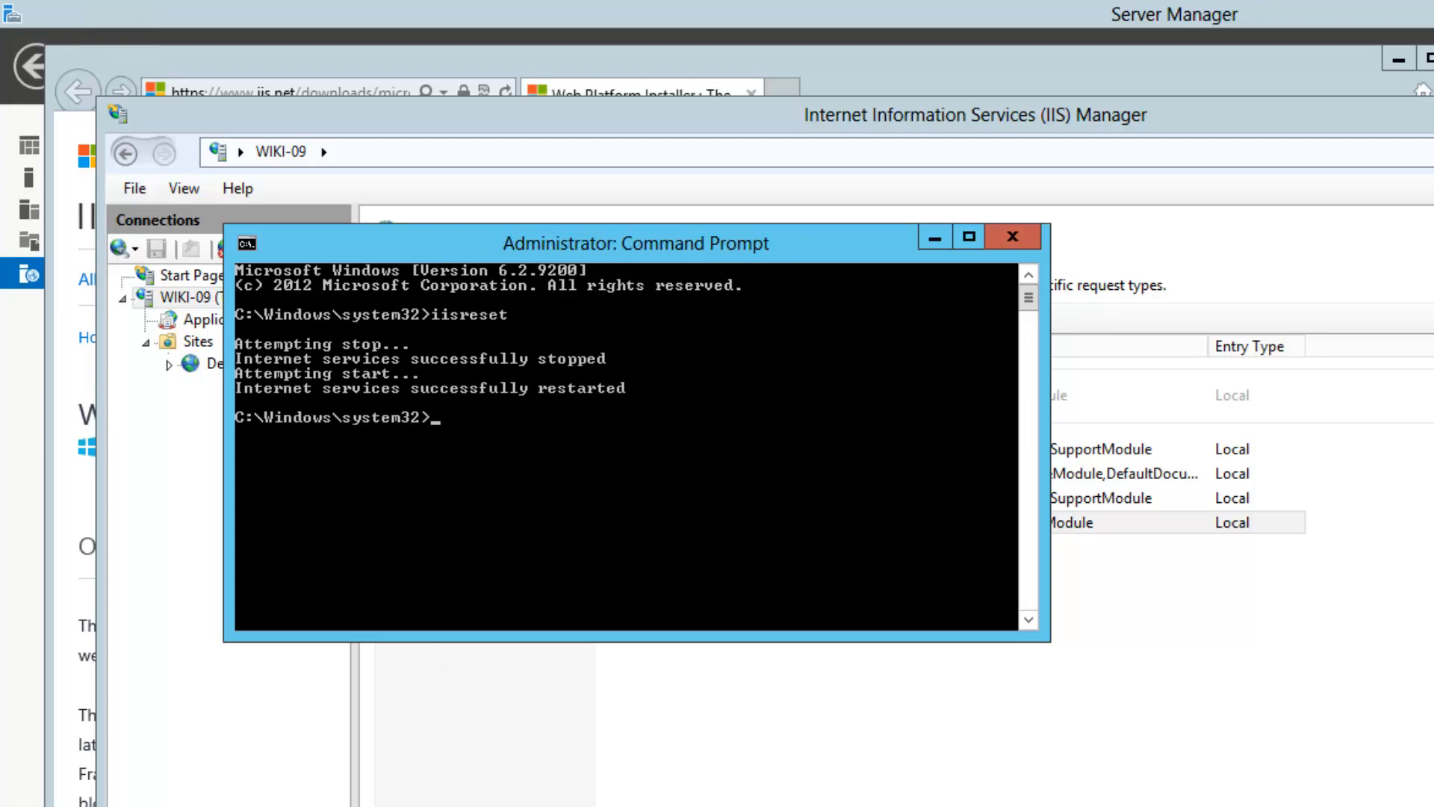
key(super)
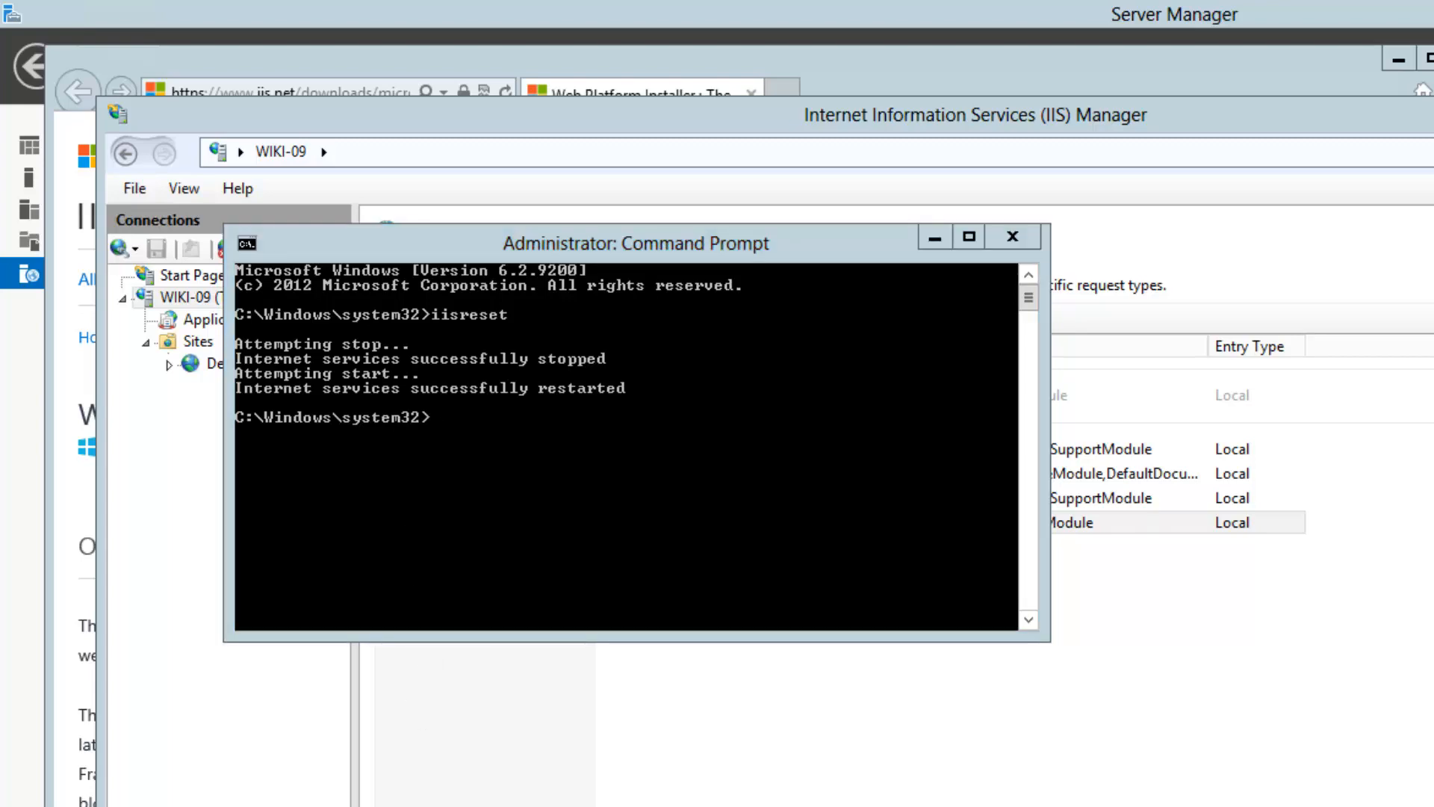
key(alt+Tab)
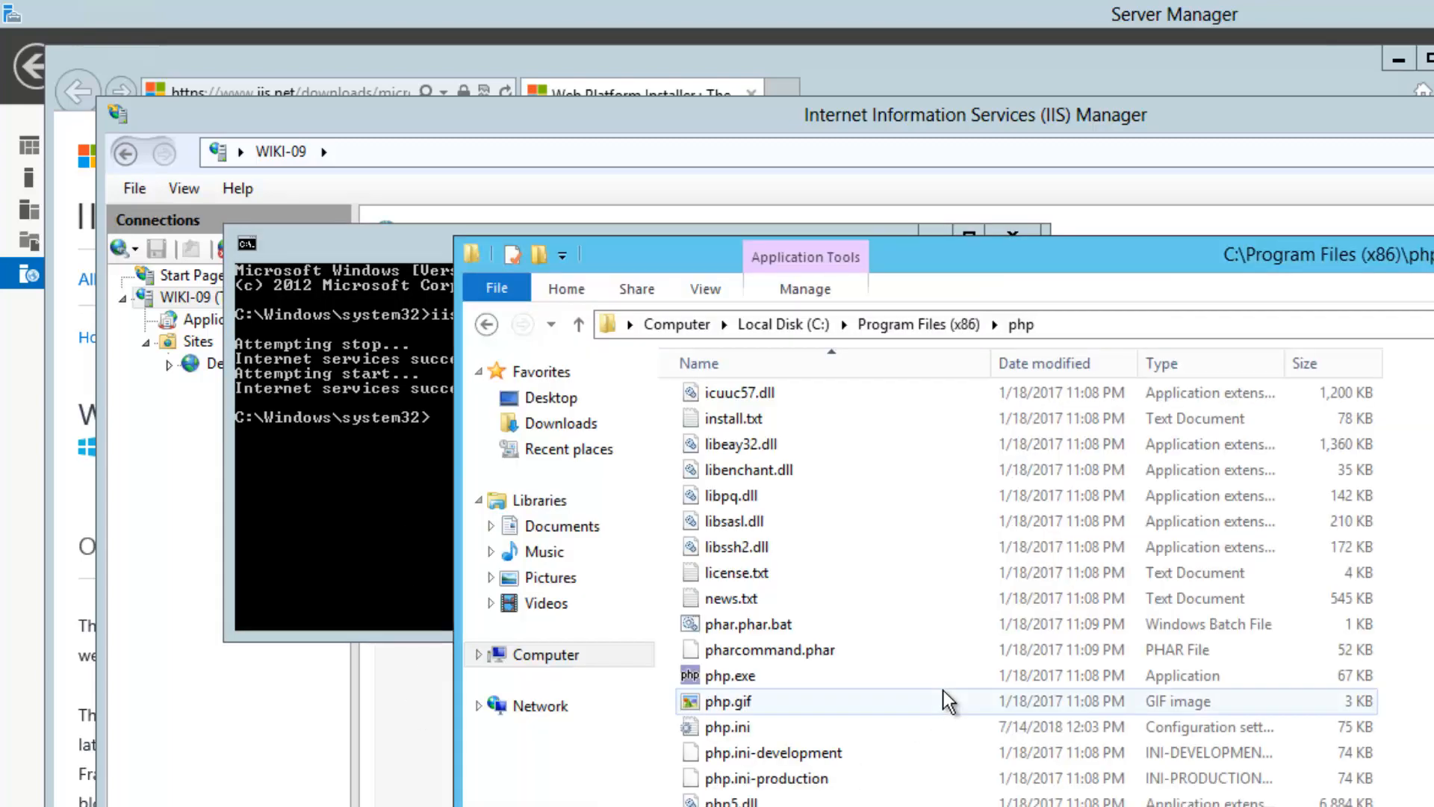
Open the properties of the C:\inetpub\wwwroot folder
click(560, 656)
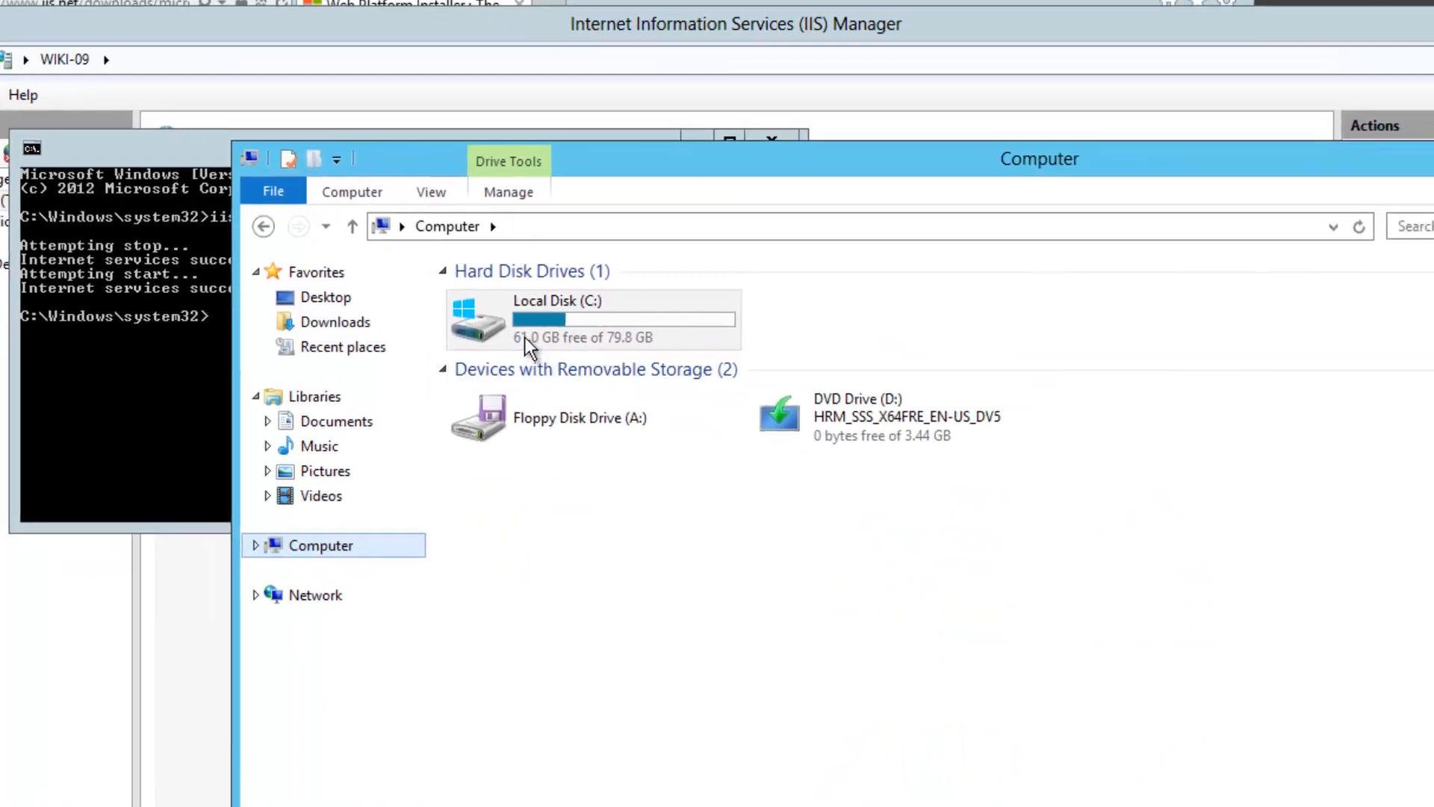
double_click(760, 440)
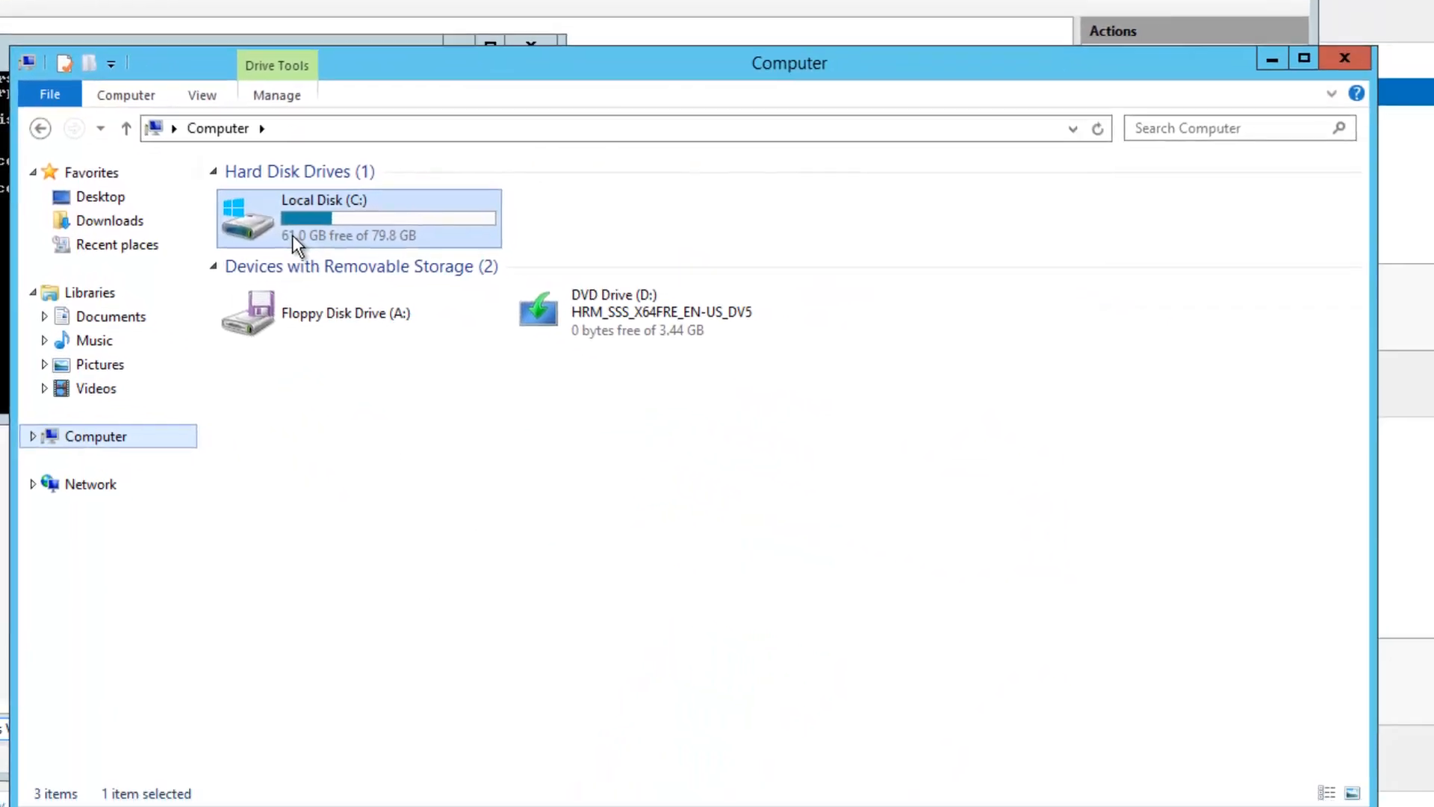
double_click(297, 247)
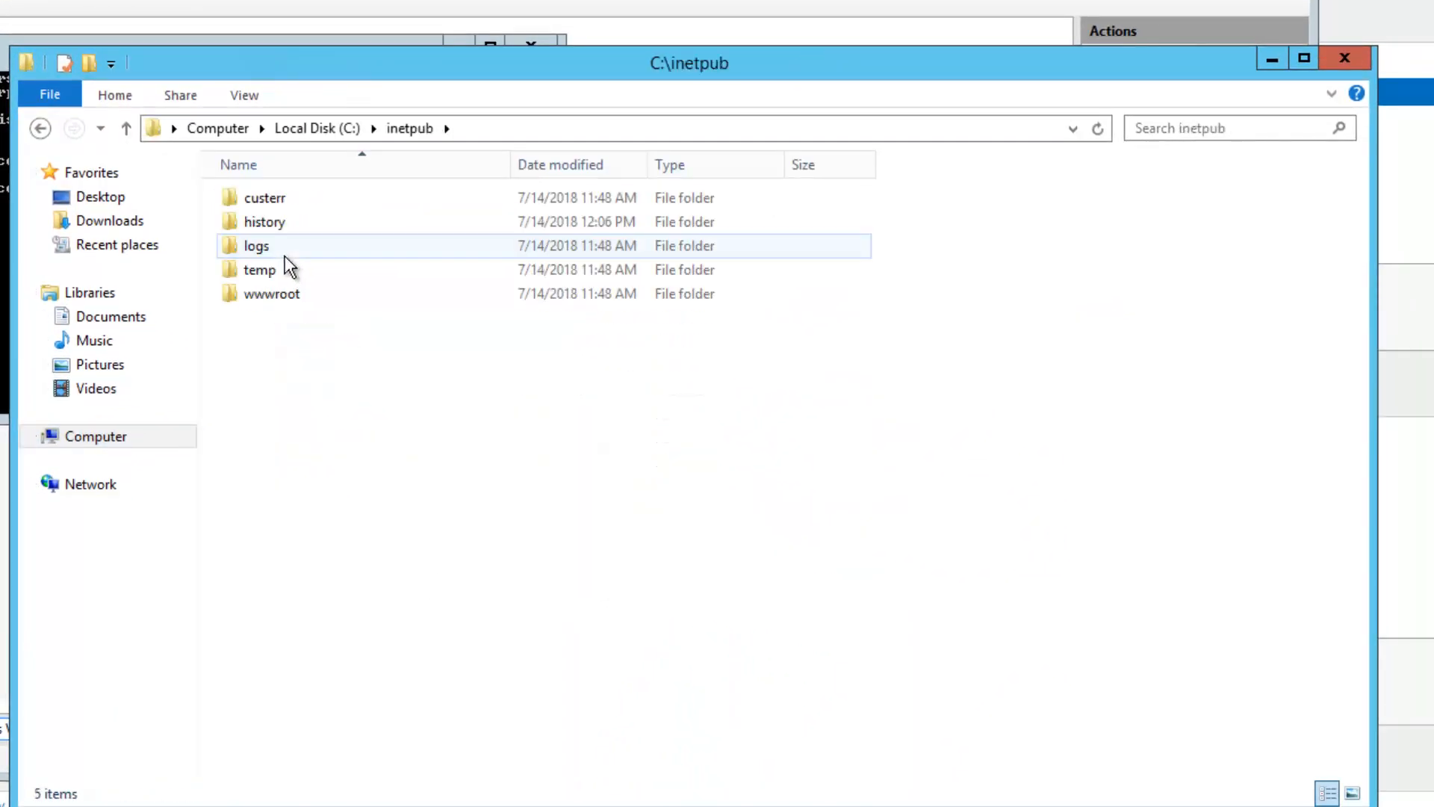
right_click(282, 300)
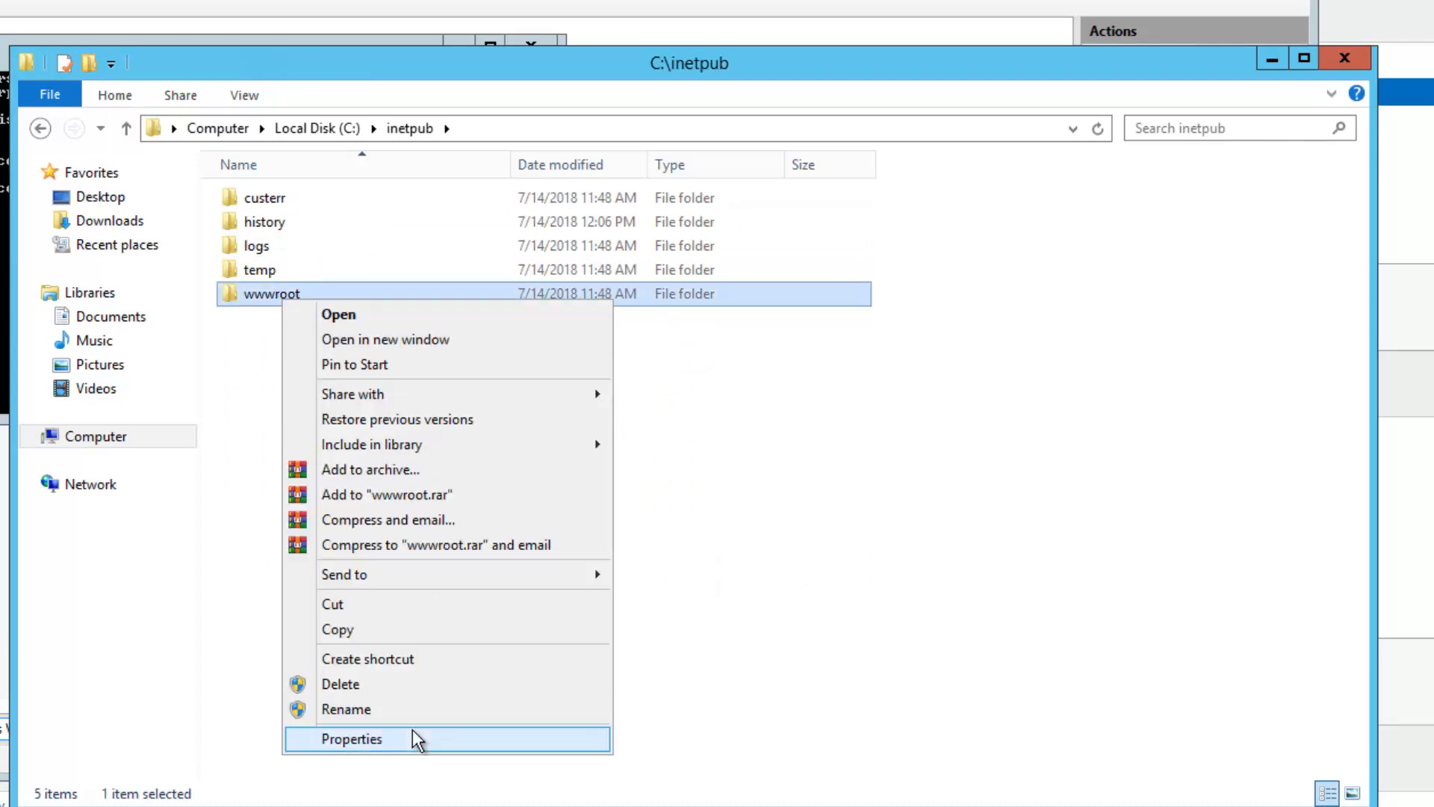
click(411, 751)
Grant the Users group Allow Modify on wwwroot's security permissions and apply
click(448, 355)
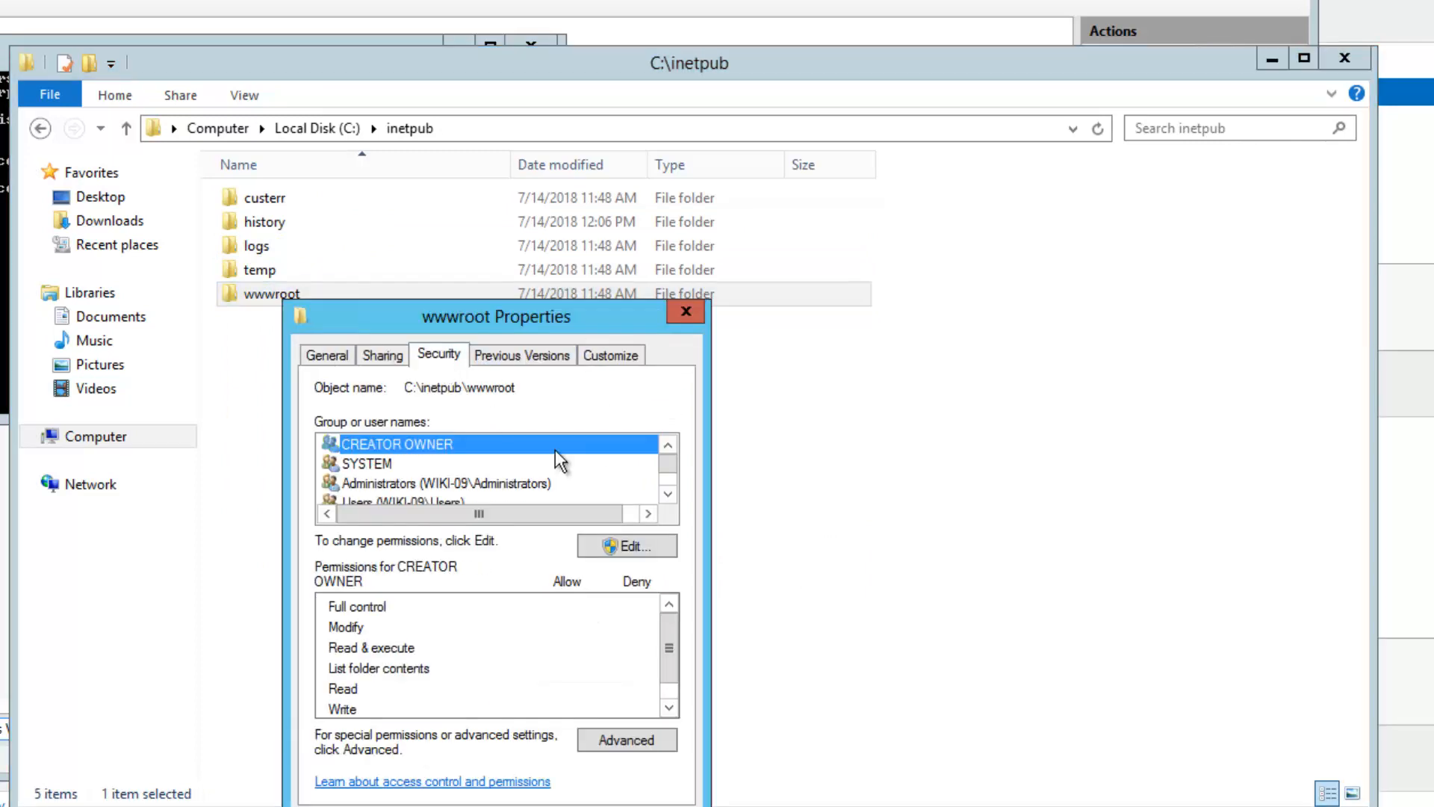
click(666, 495)
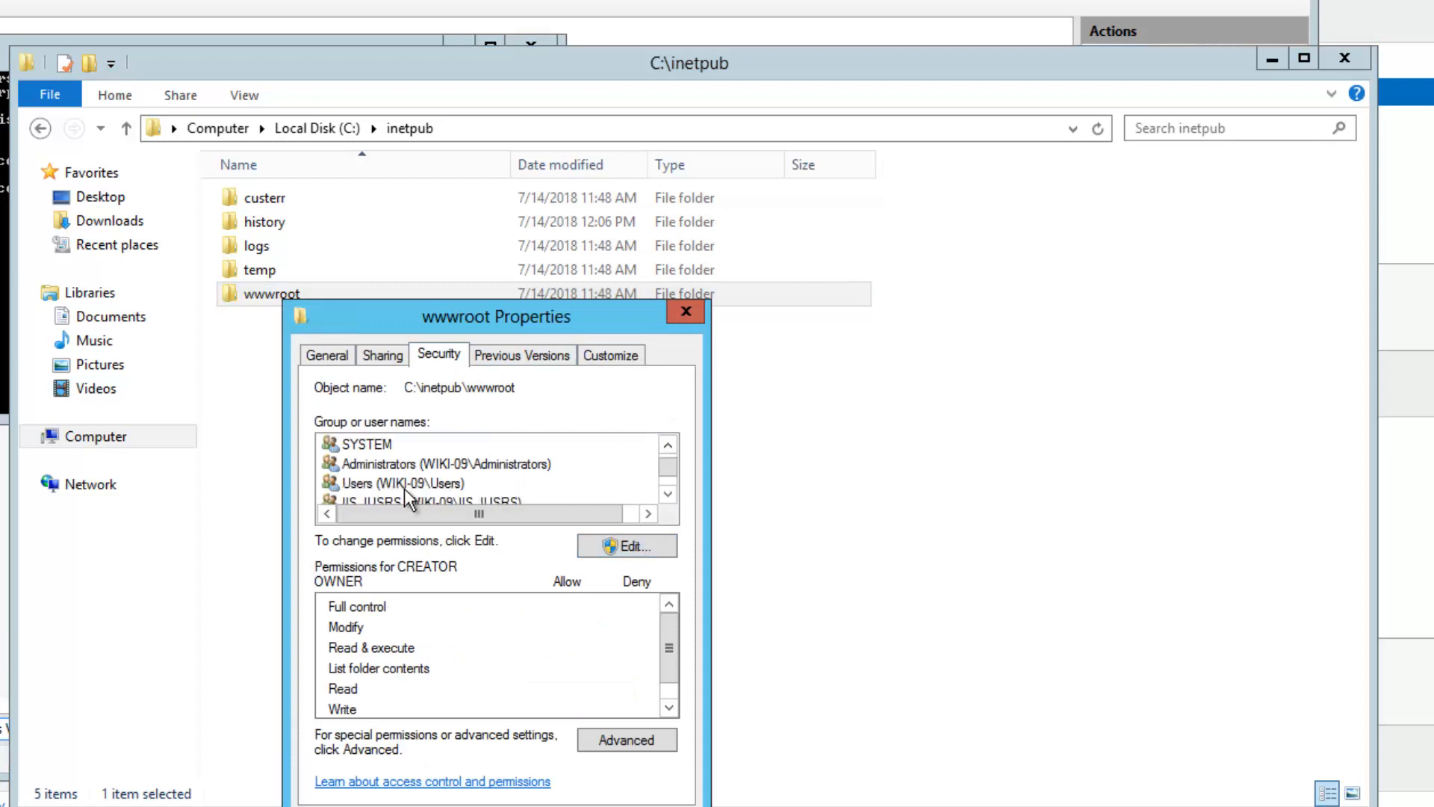
click(626, 551)
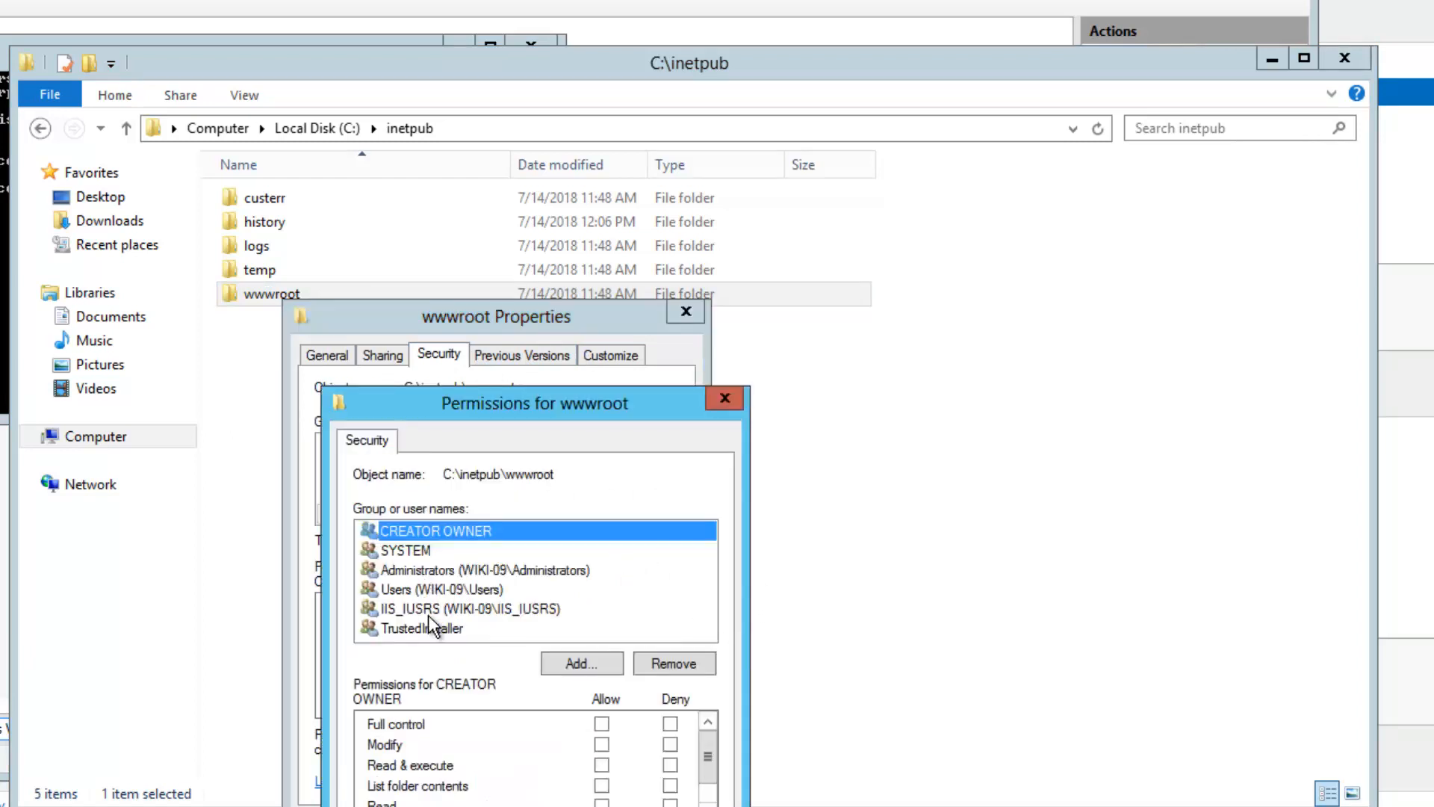
click(471, 592)
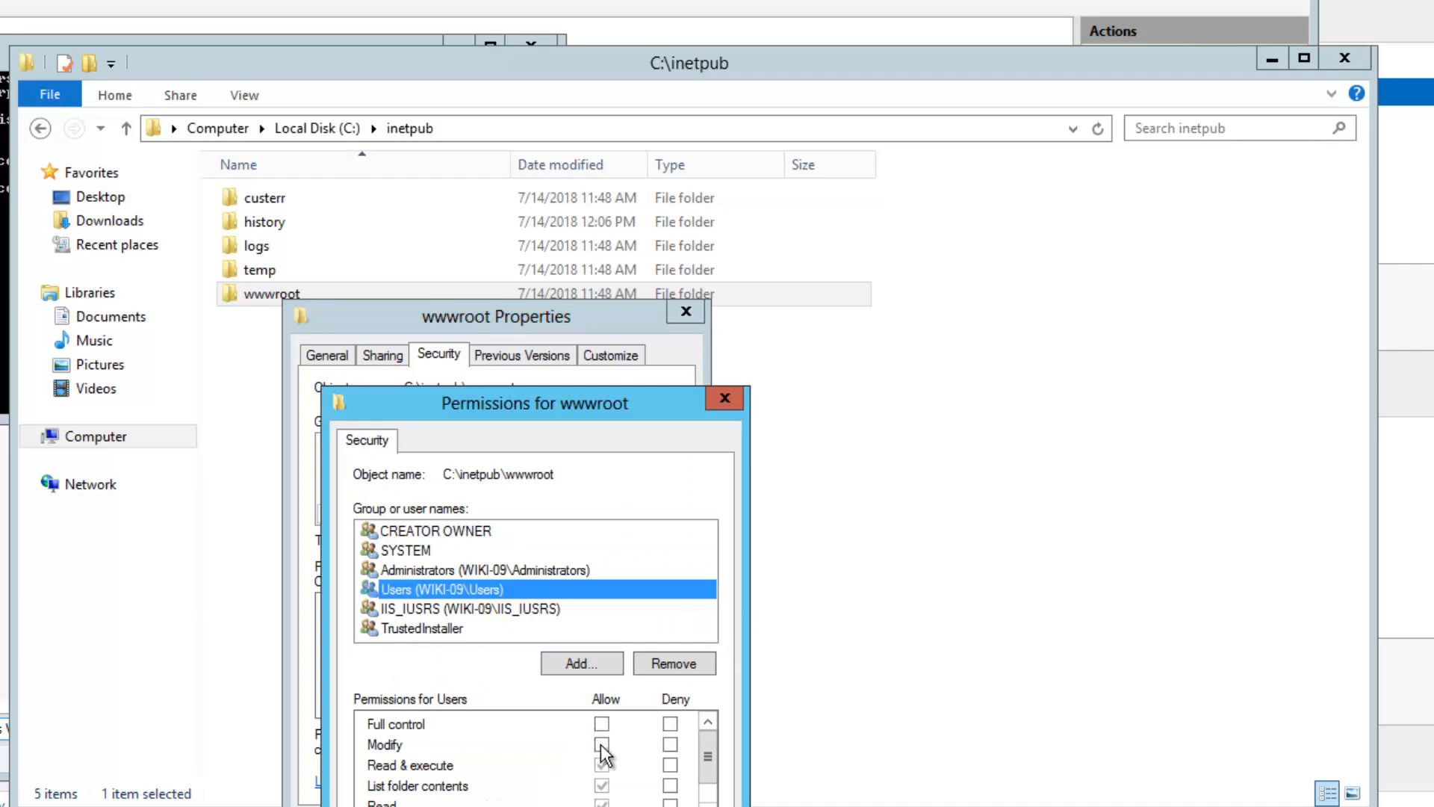
click(602, 745)
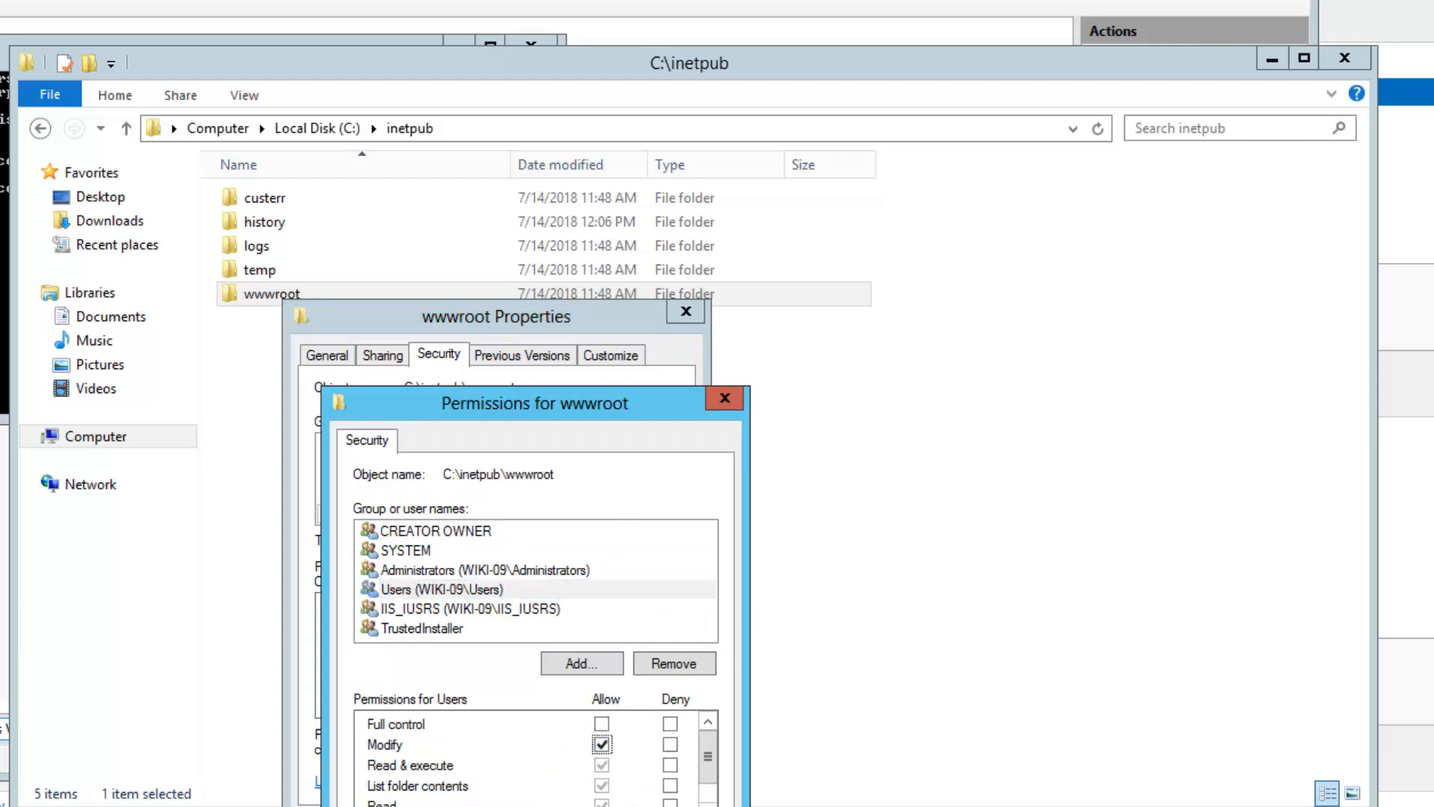
key(alt+a)
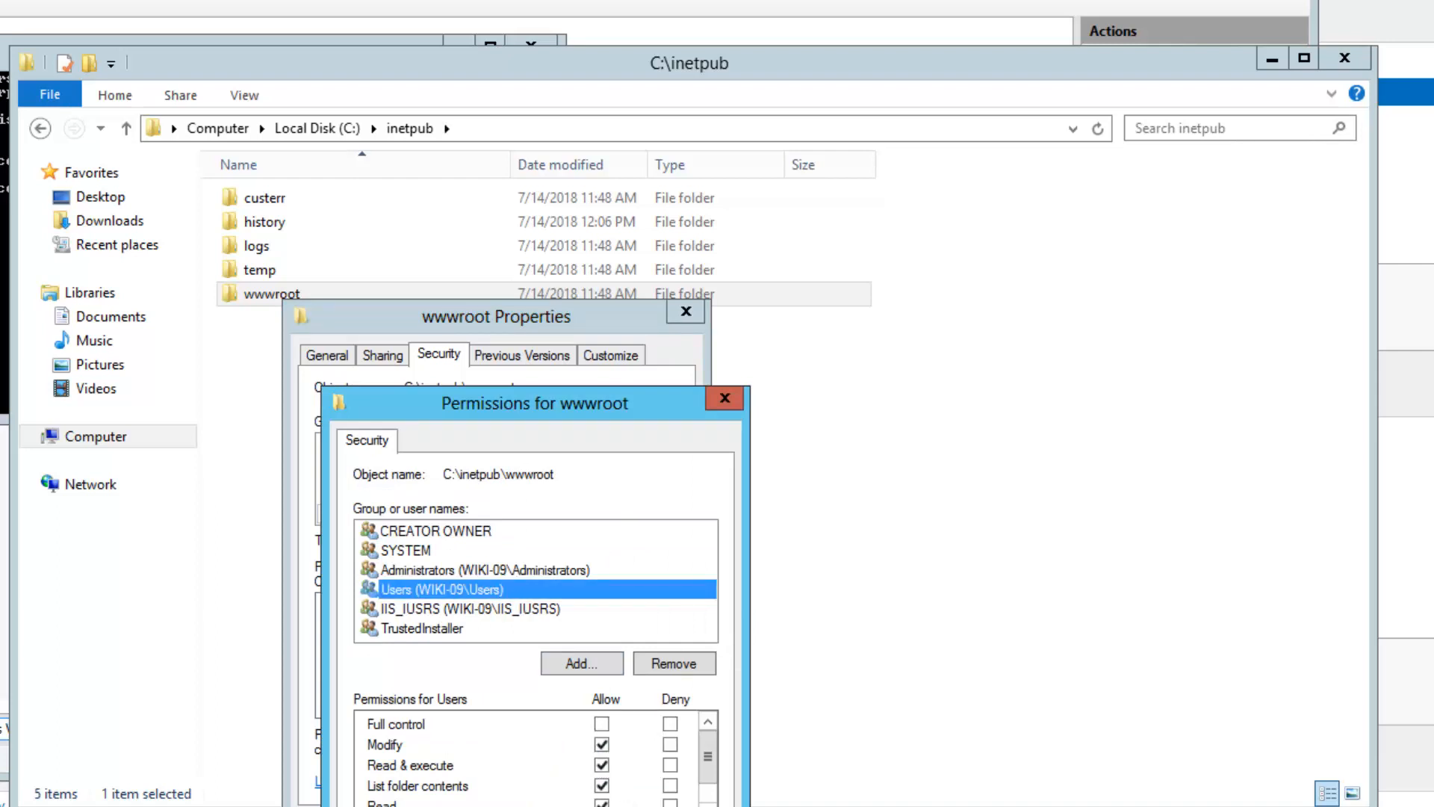
key(Return)
key(Escape)
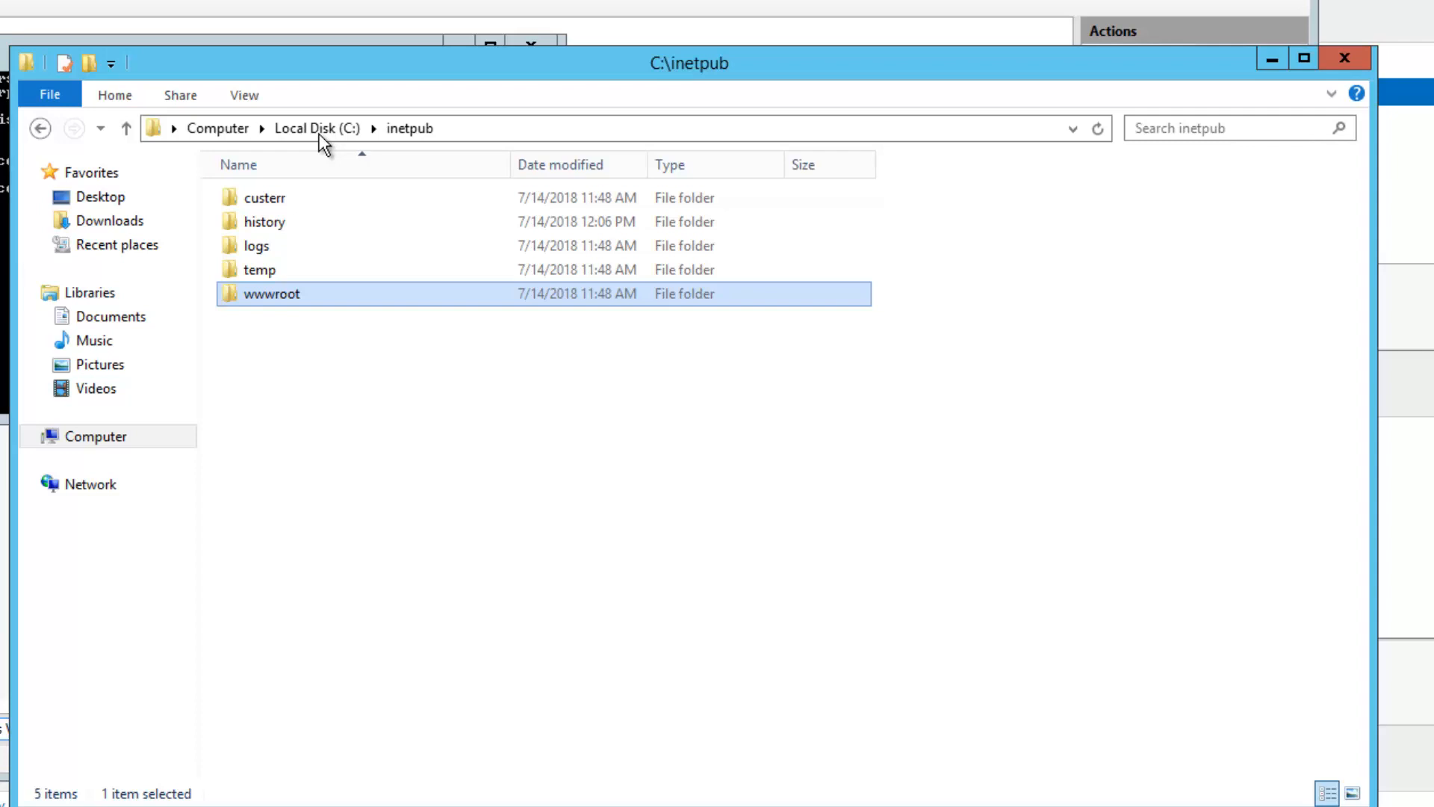
Create a new text document in wwwroot and rename it to phpinfo.php
double_click(289, 293)
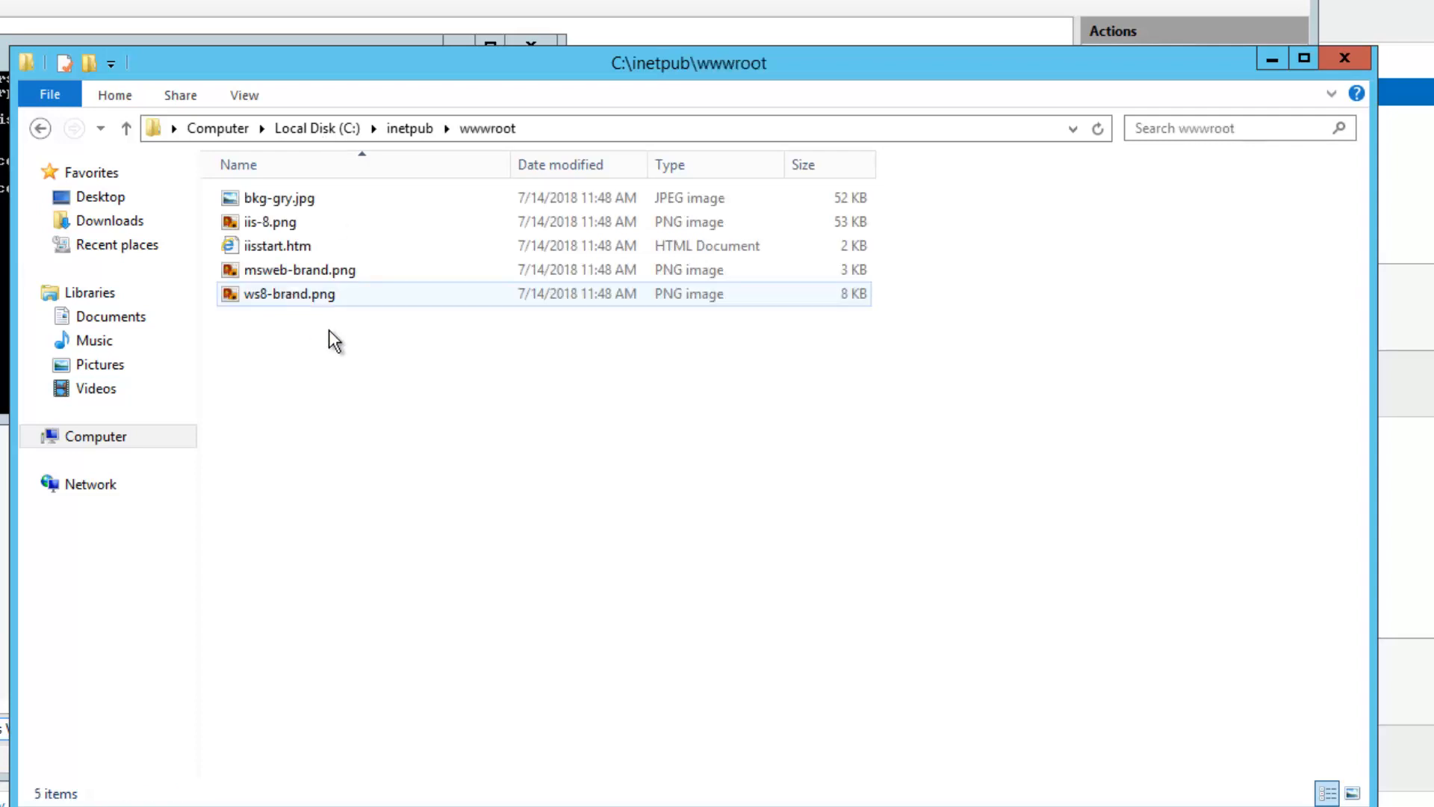
right_click(298, 395)
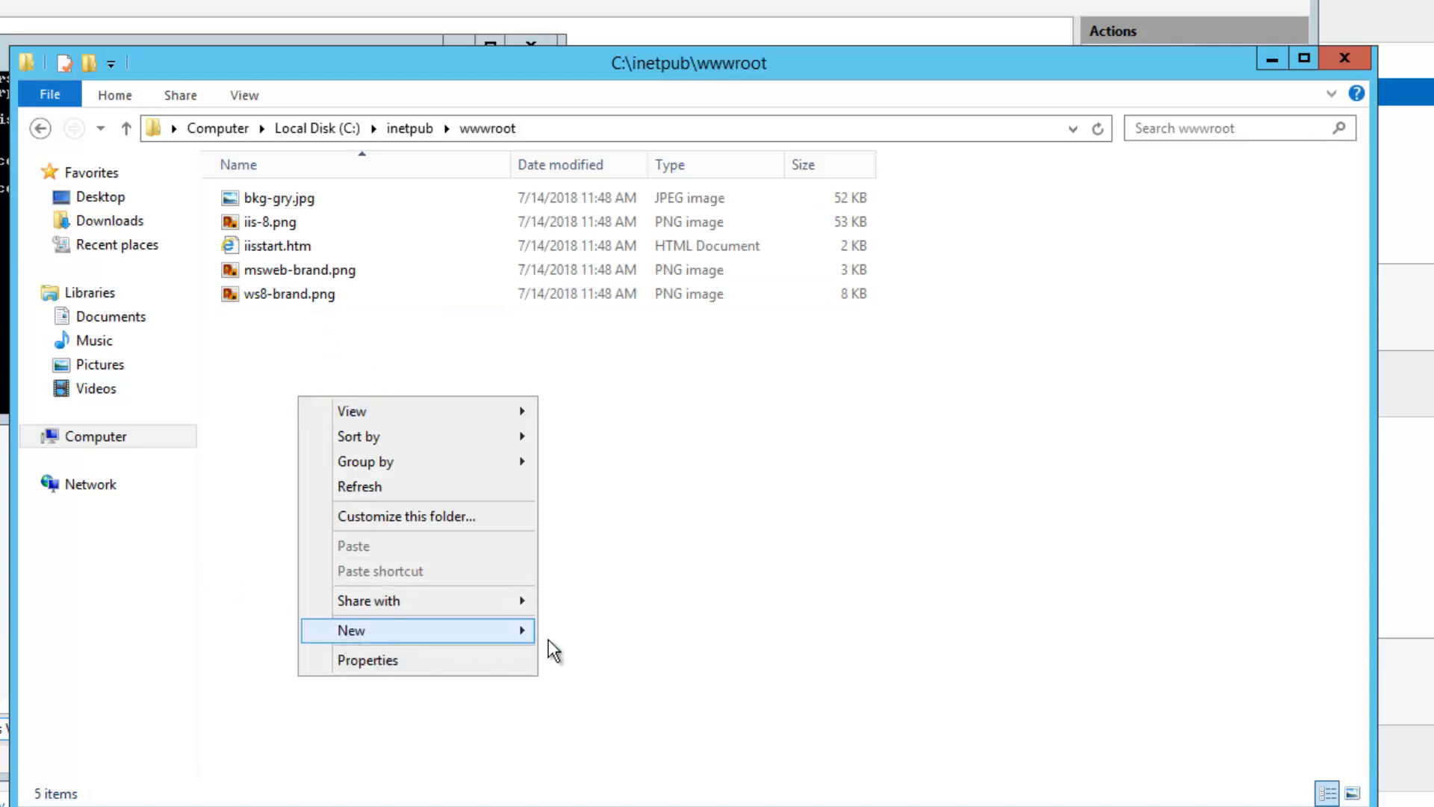
mouse_move(349, 635)
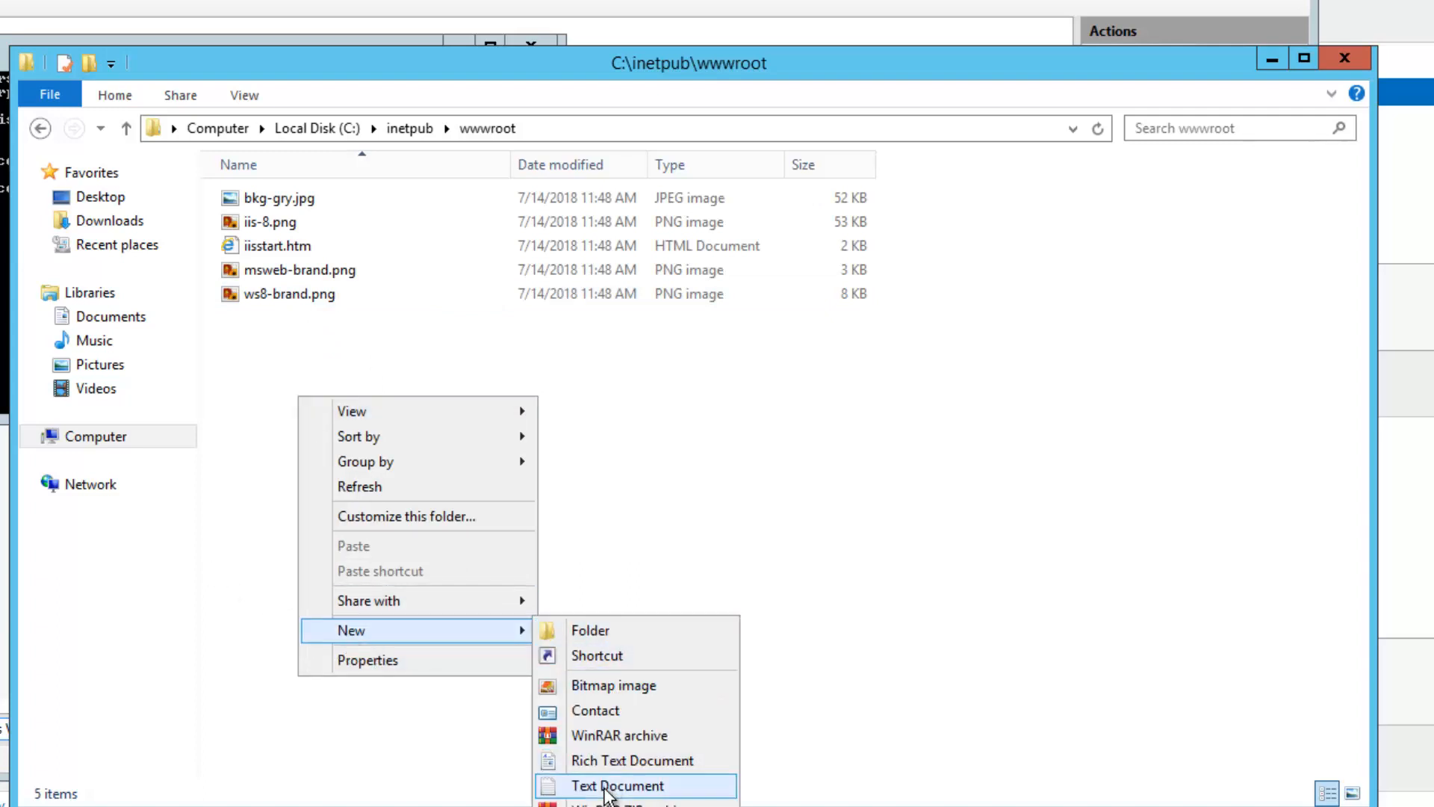
click(603, 785)
click(356, 295)
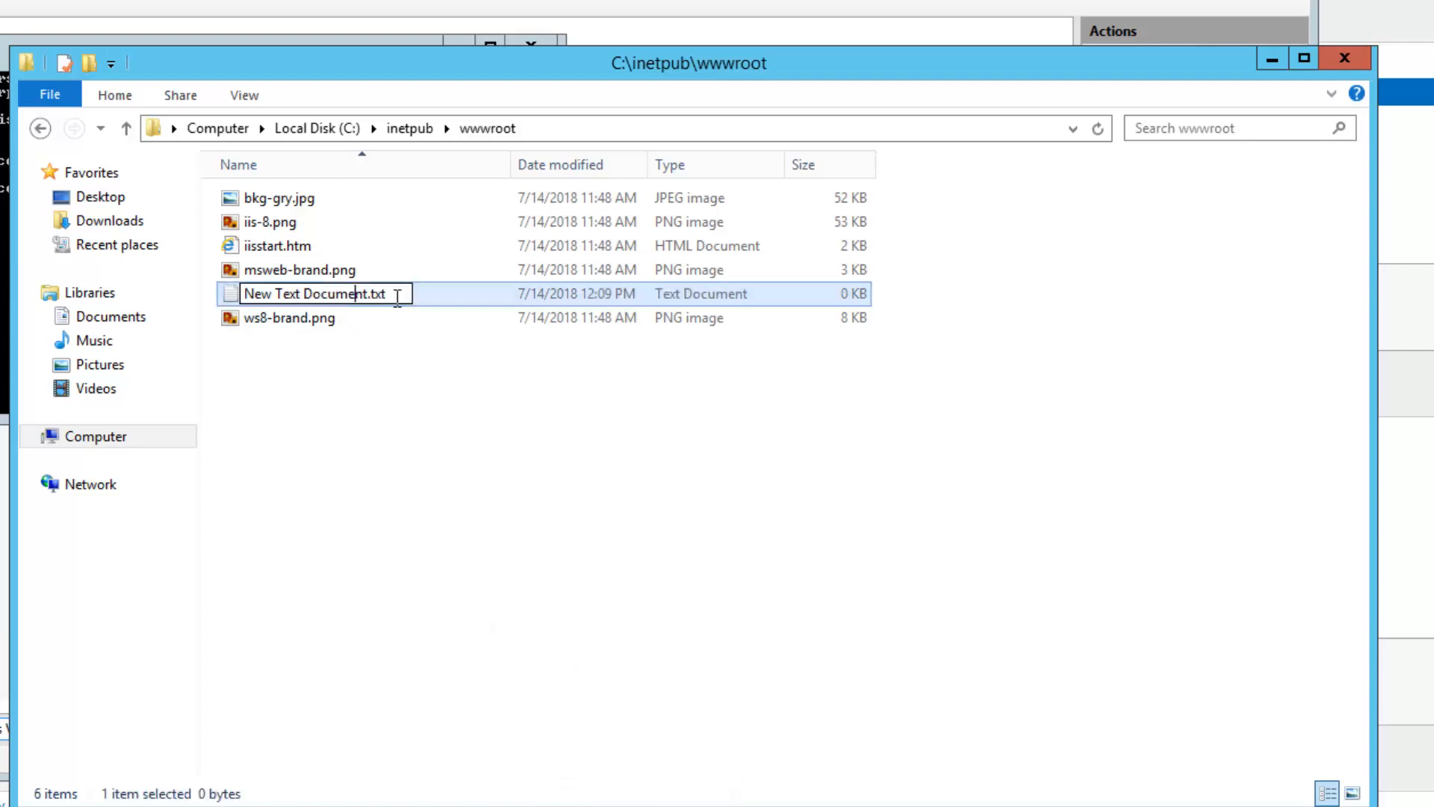
drag(397, 297, 203, 285)
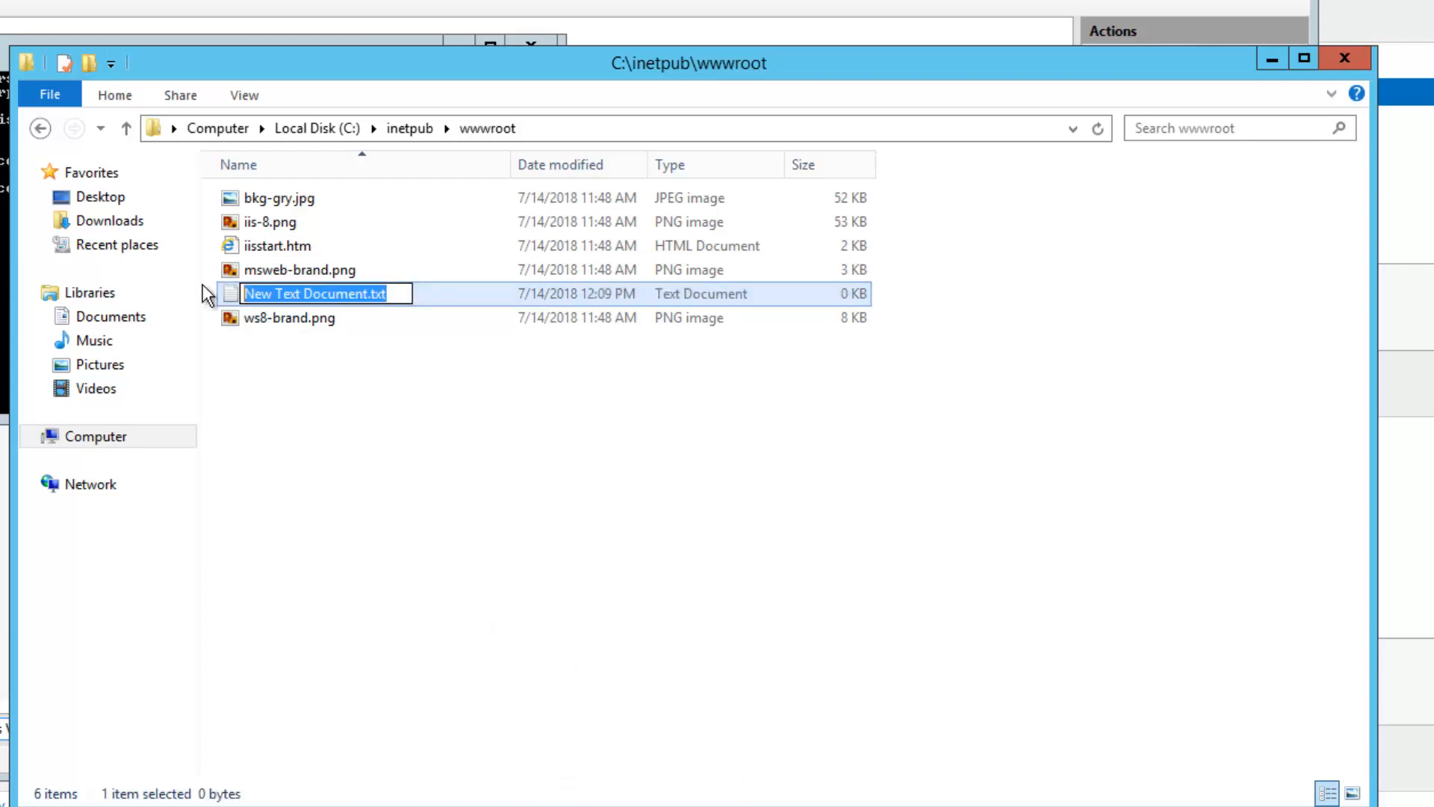
text(phpinfo)
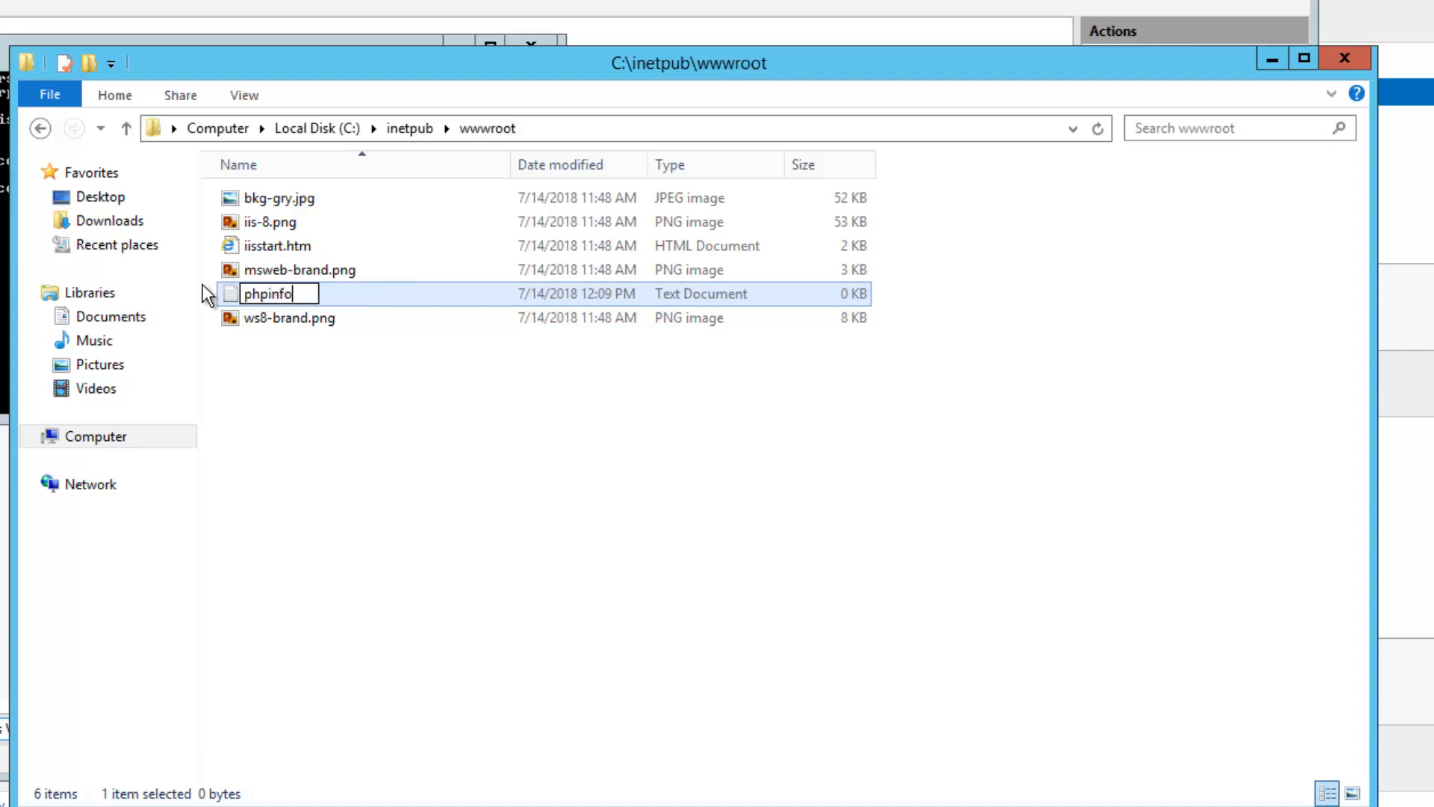
text(.php)
key(Return)
click(759, 438)
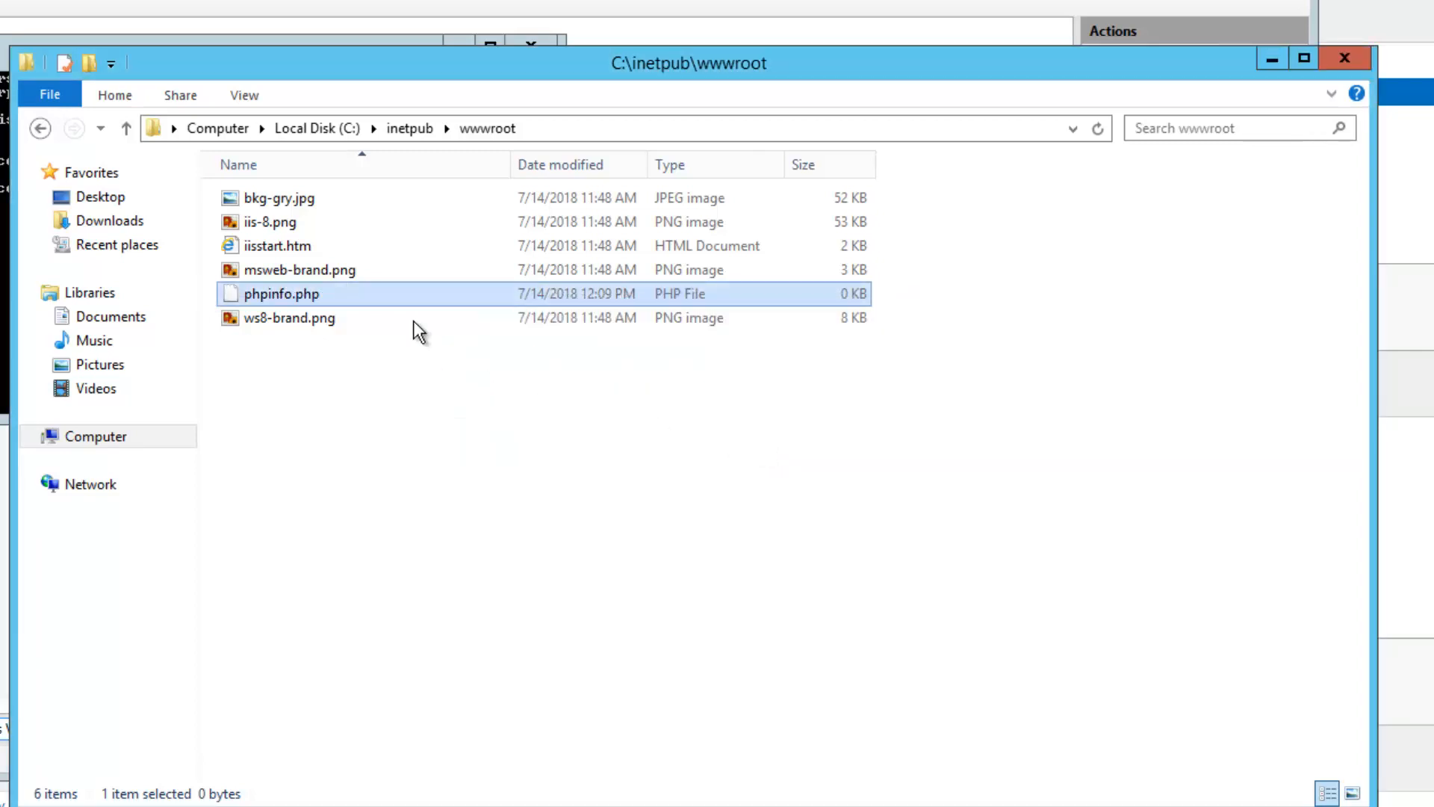
right_click(316, 299)
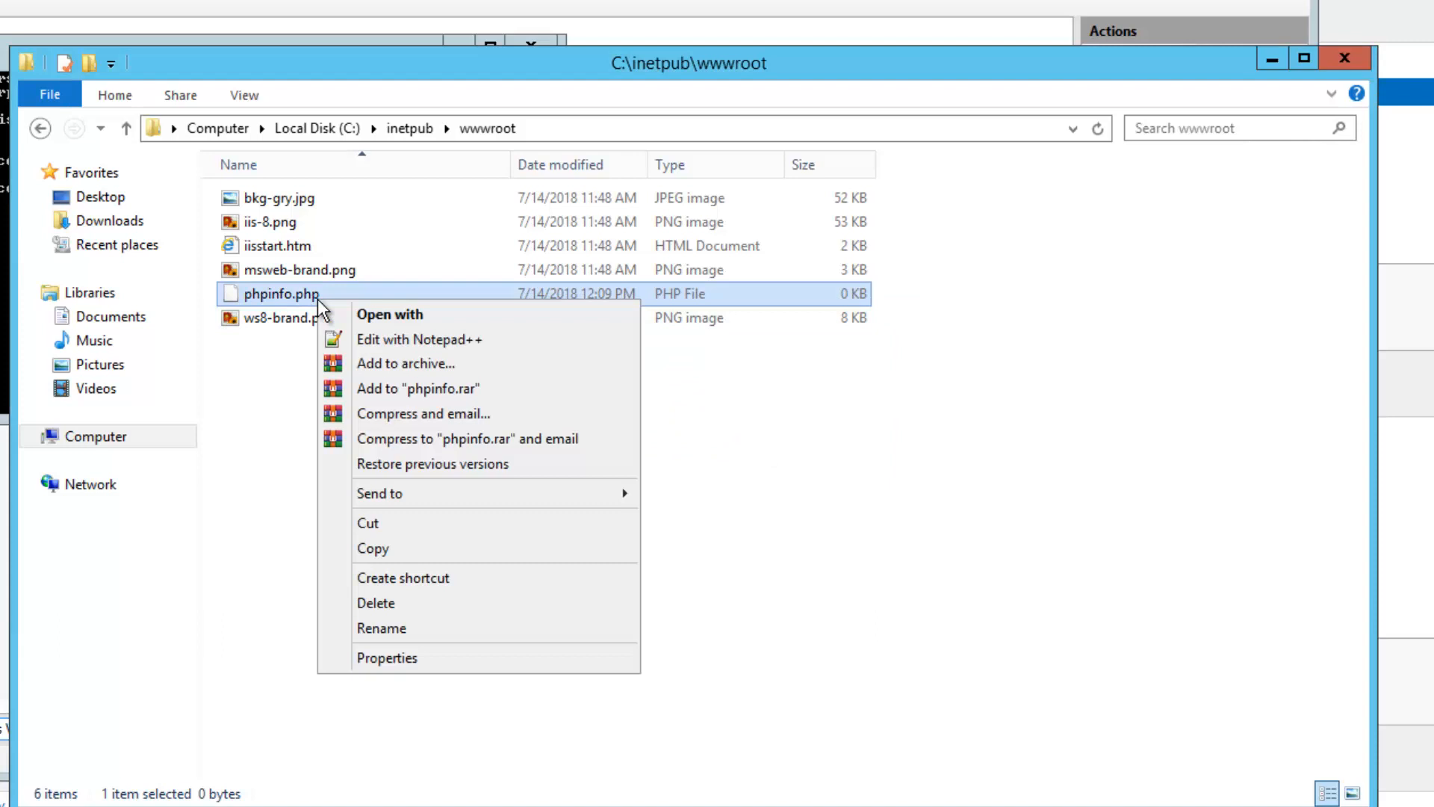
Paste the <?php phpinfo();?> line into phpinfo.php in Notepad++ and save it
click(398, 341)
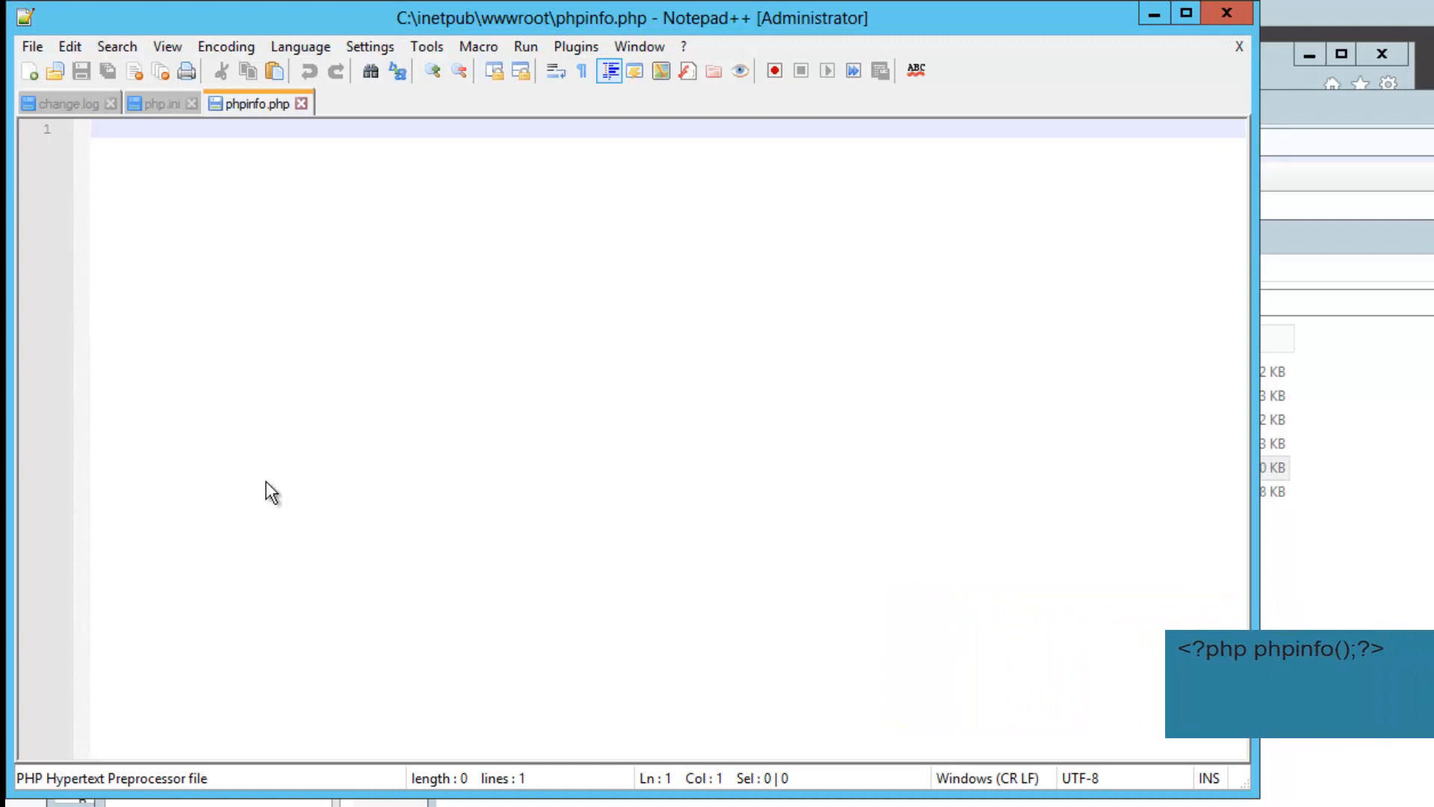
right_click(273, 216)
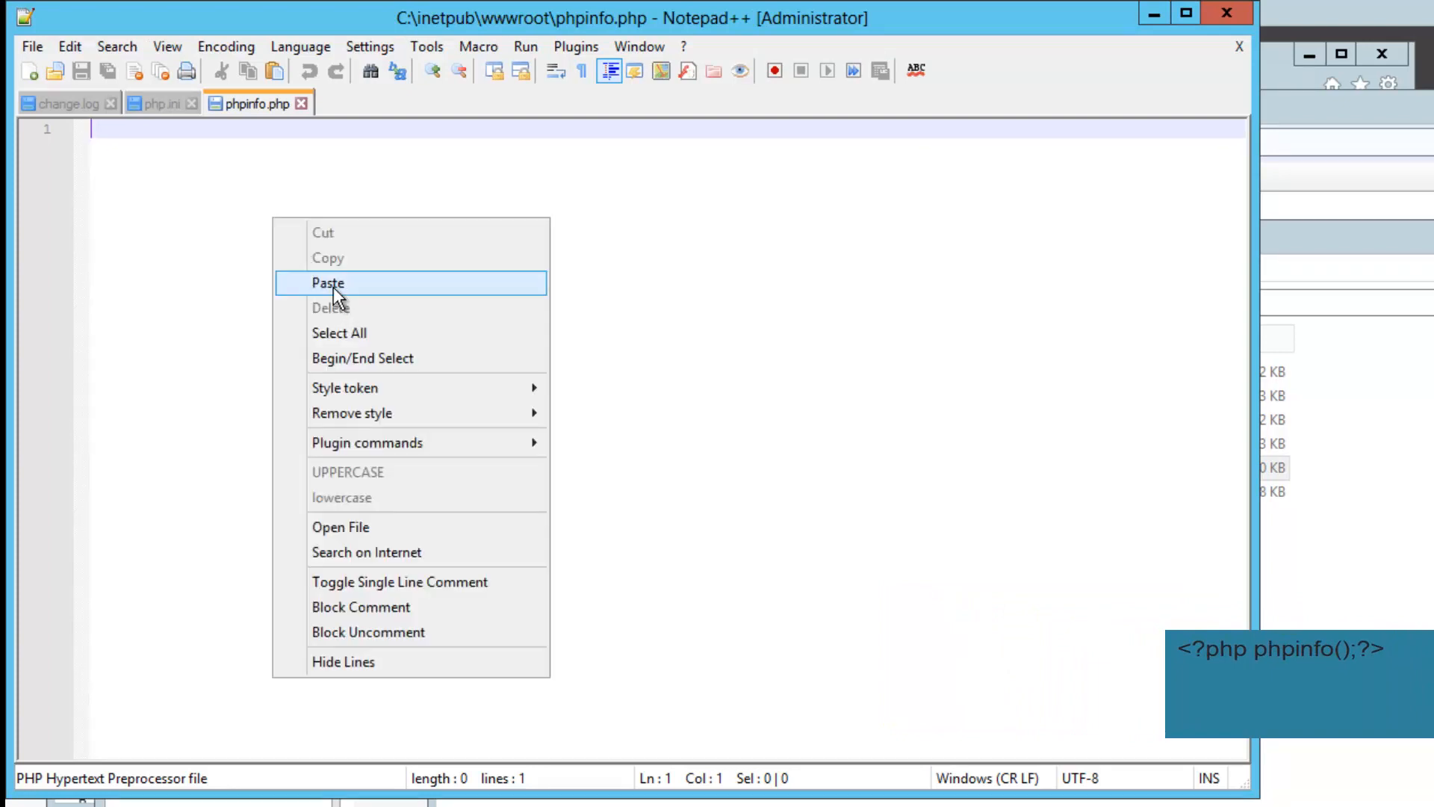
click(329, 283)
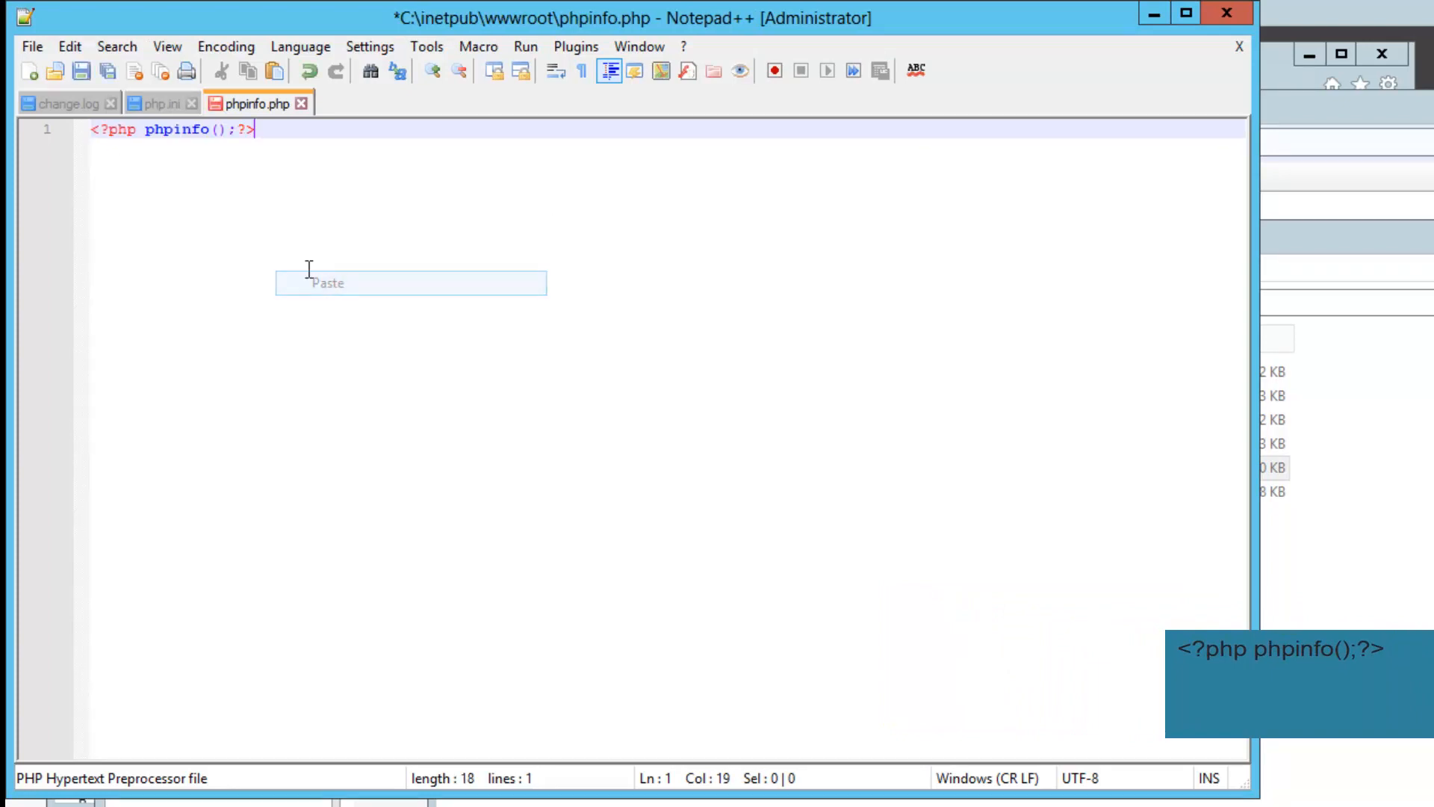
click(138, 134)
key(shift+Right)
key(shift+Right)
key(shift+Right)
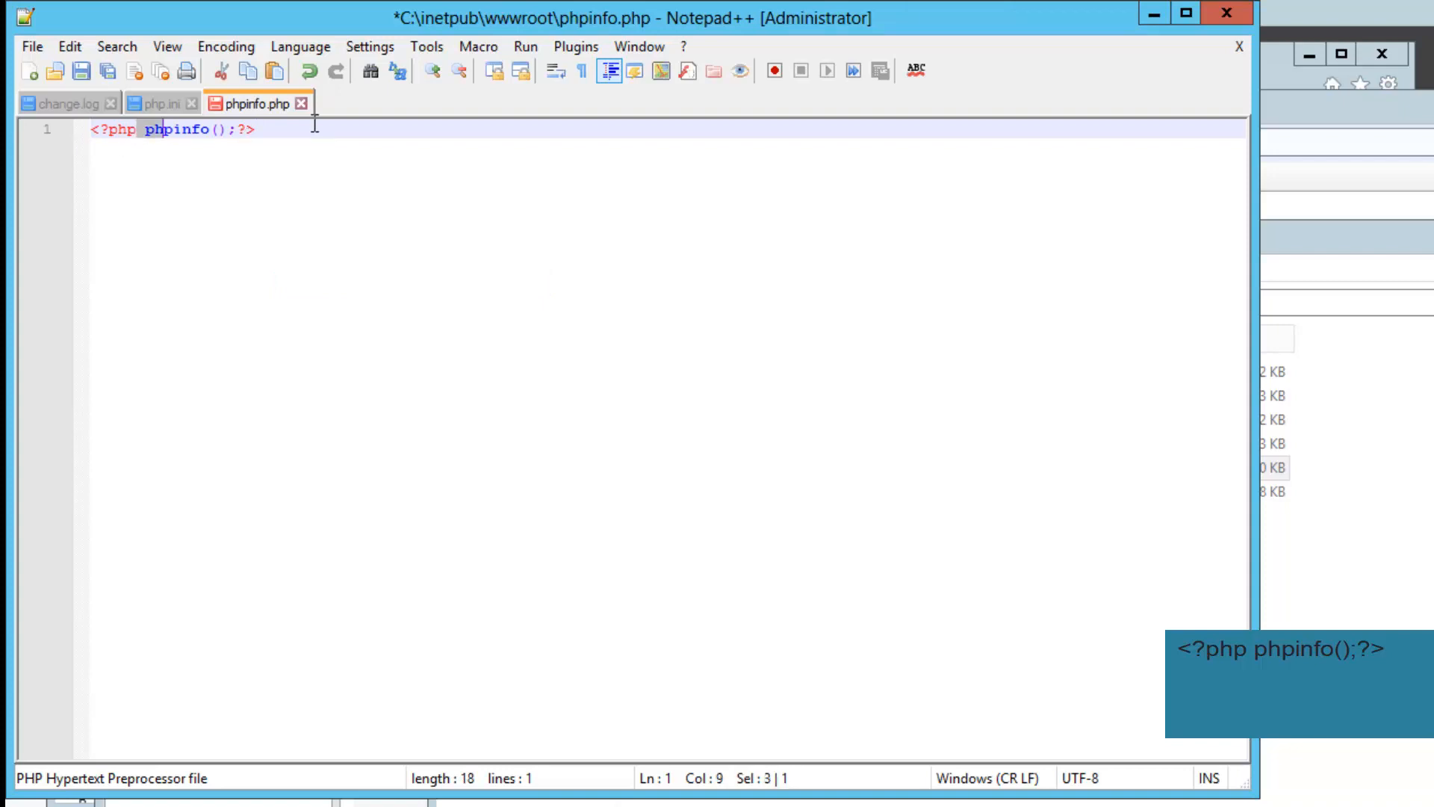
click(293, 139)
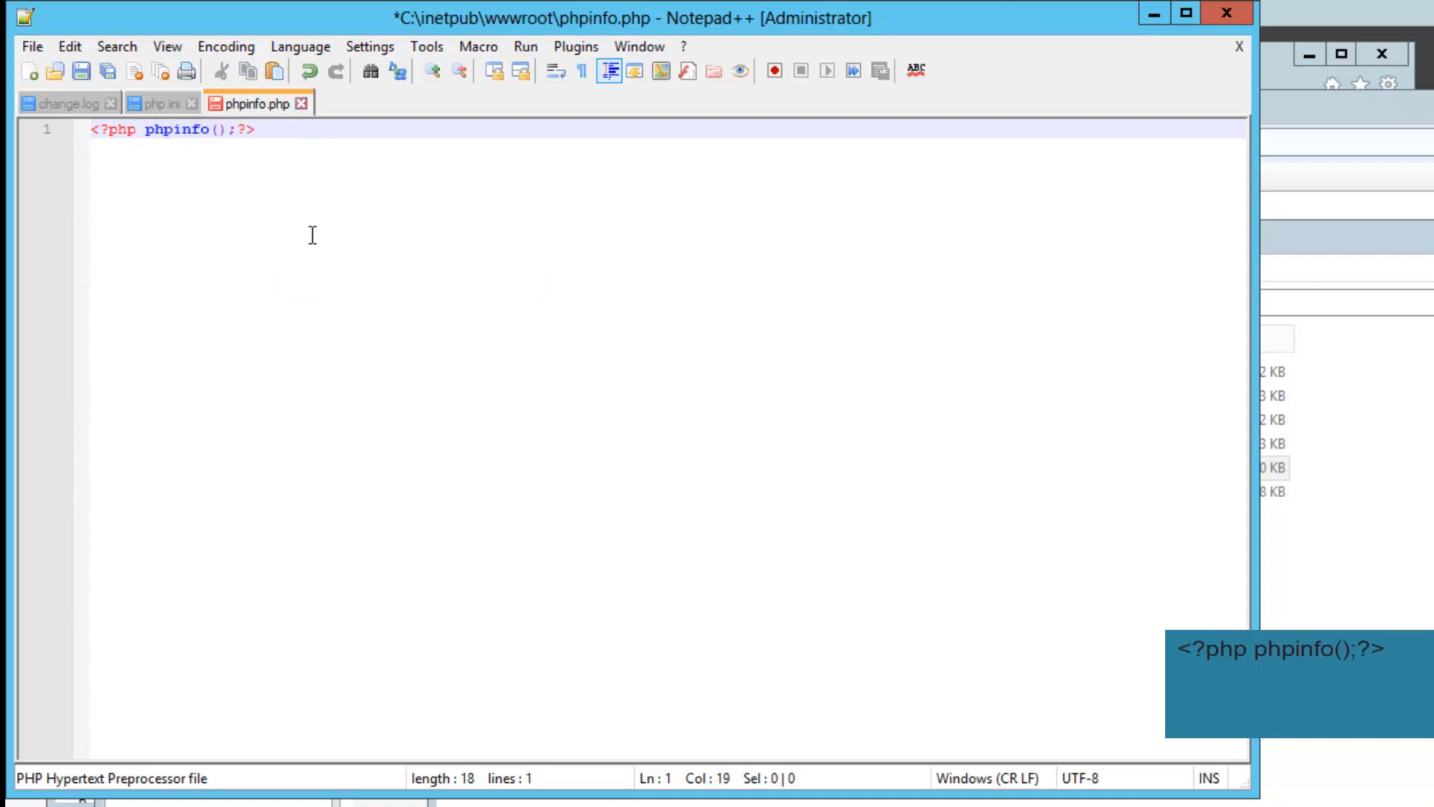
key(ctrl+s)
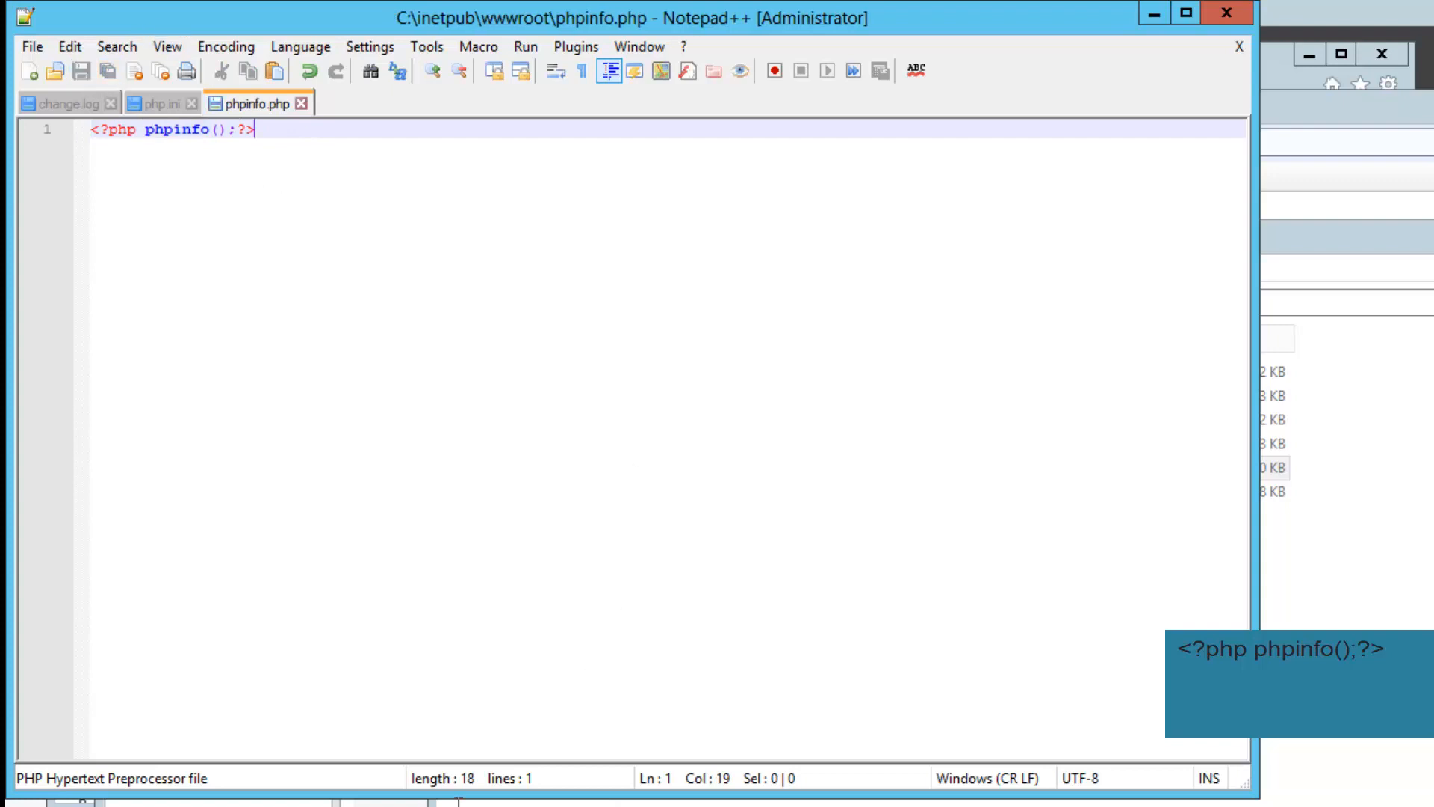
key(alt+Tab)
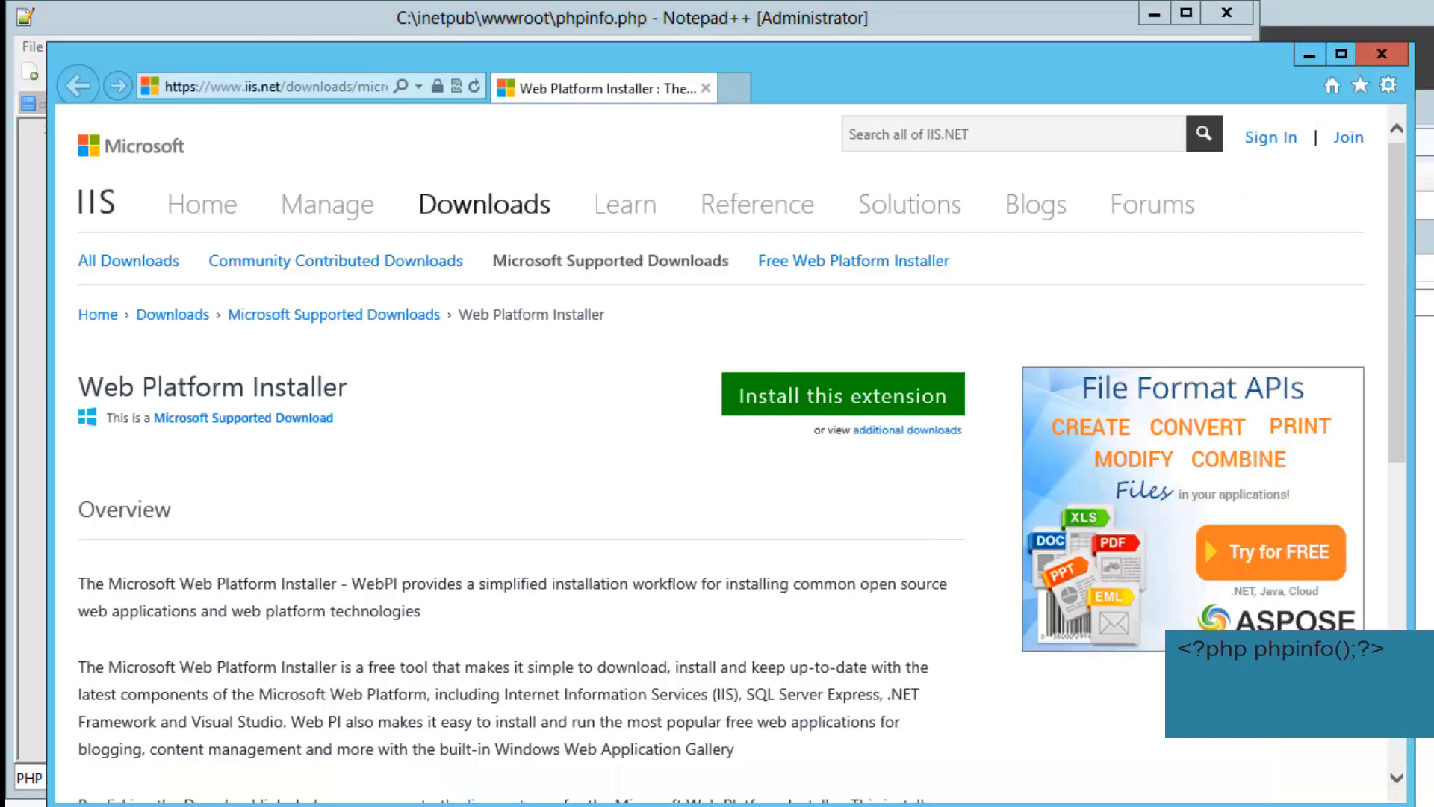
Load localhost/phpinfo.php in Internet Explorer
click(357, 90)
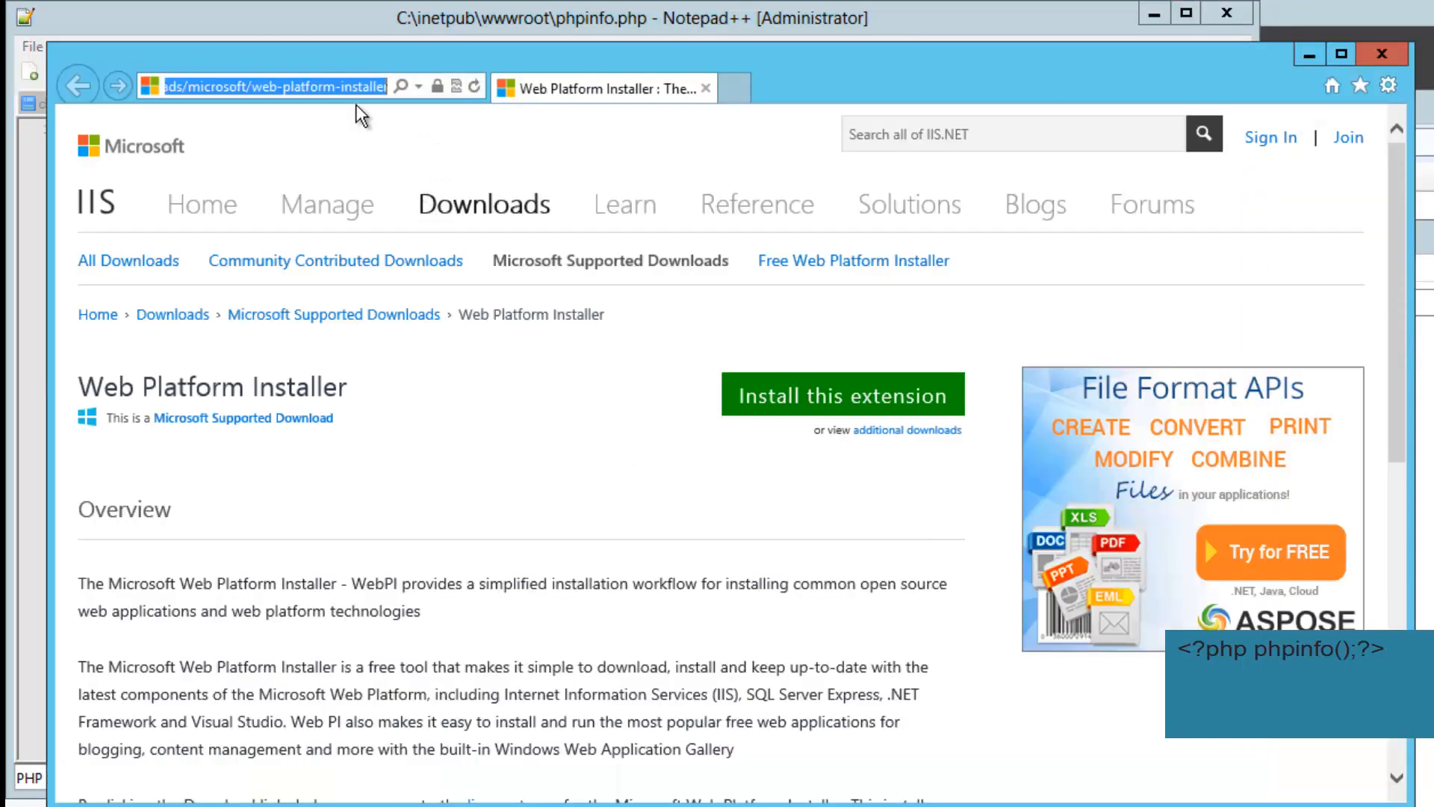
text(localho)
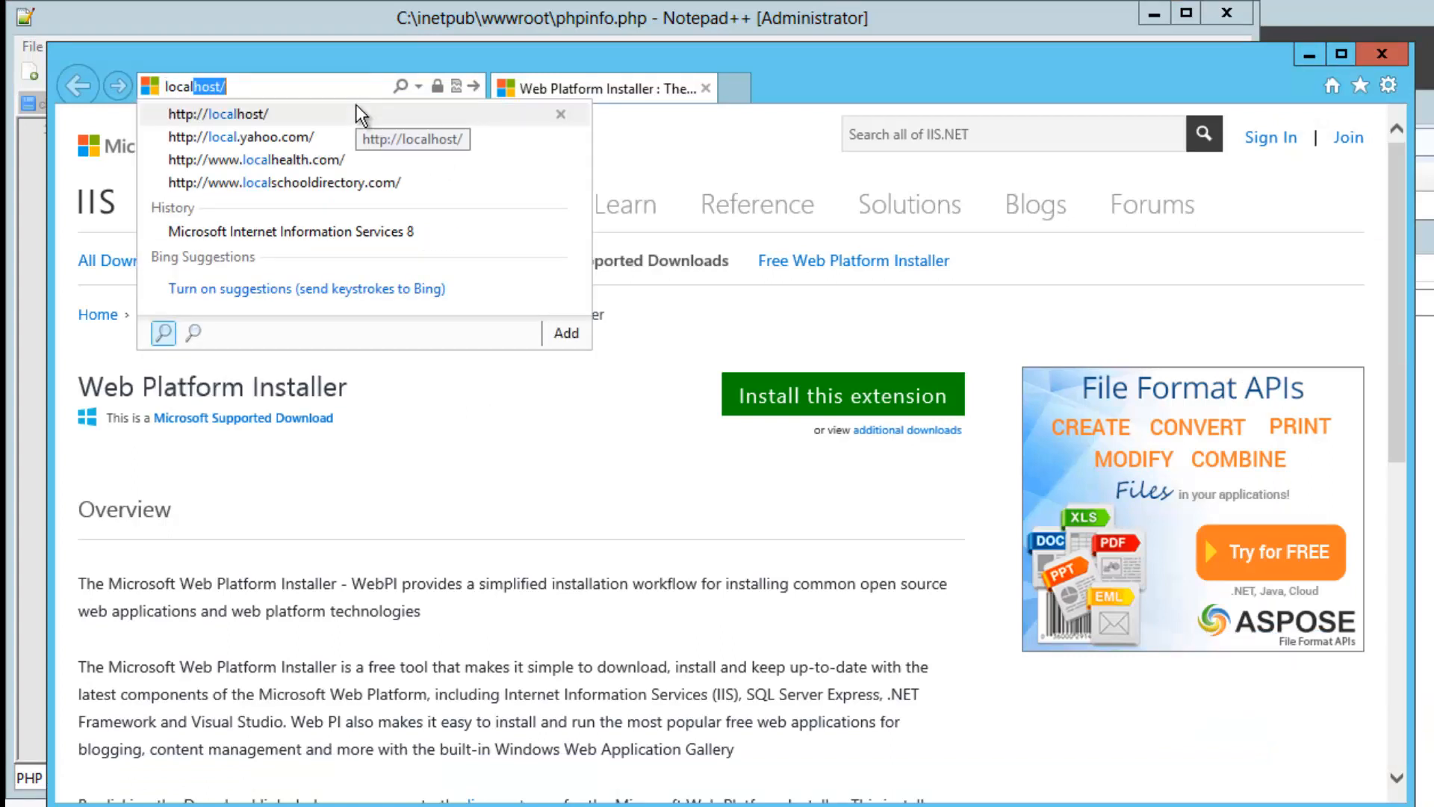
text(st)
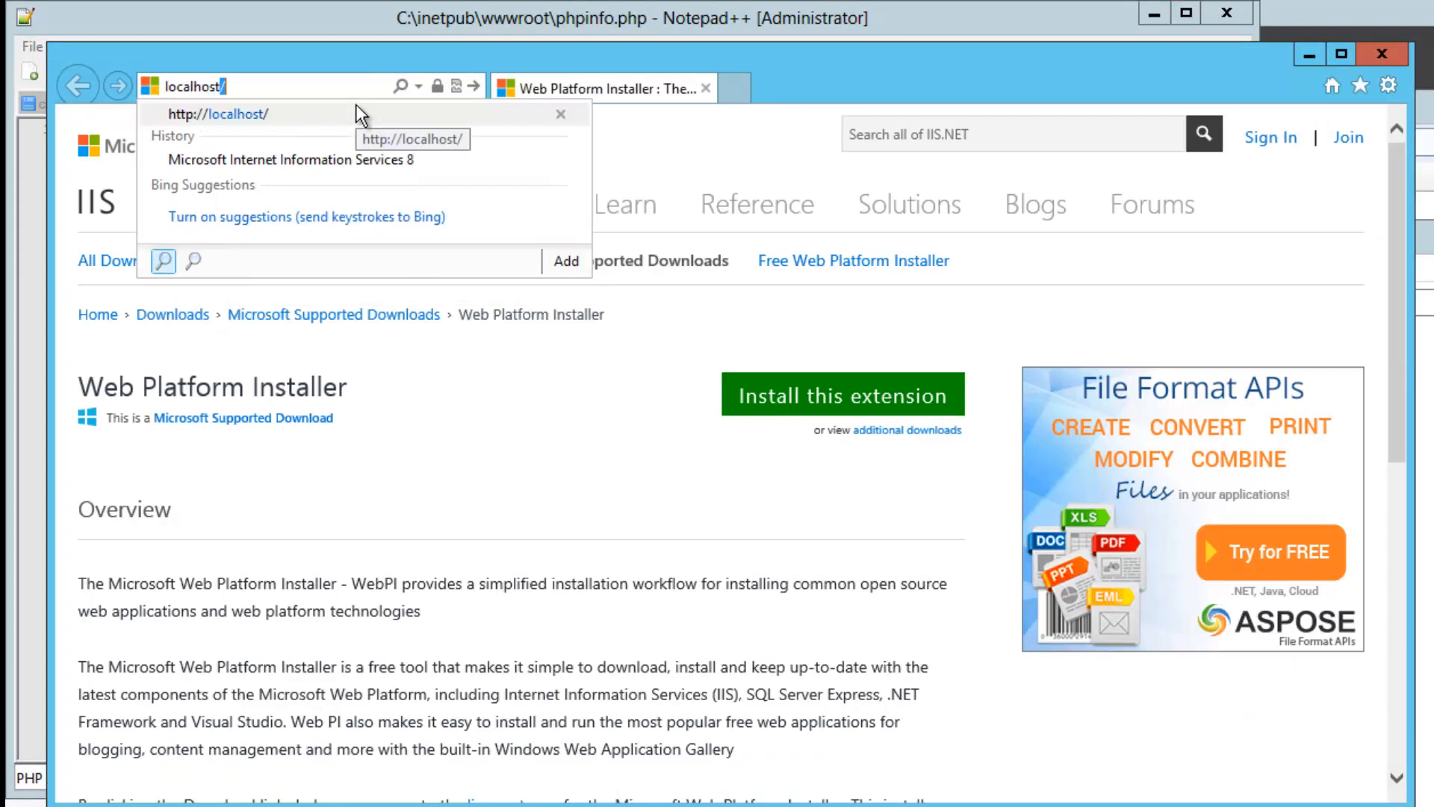
text(/phpinfo.php)
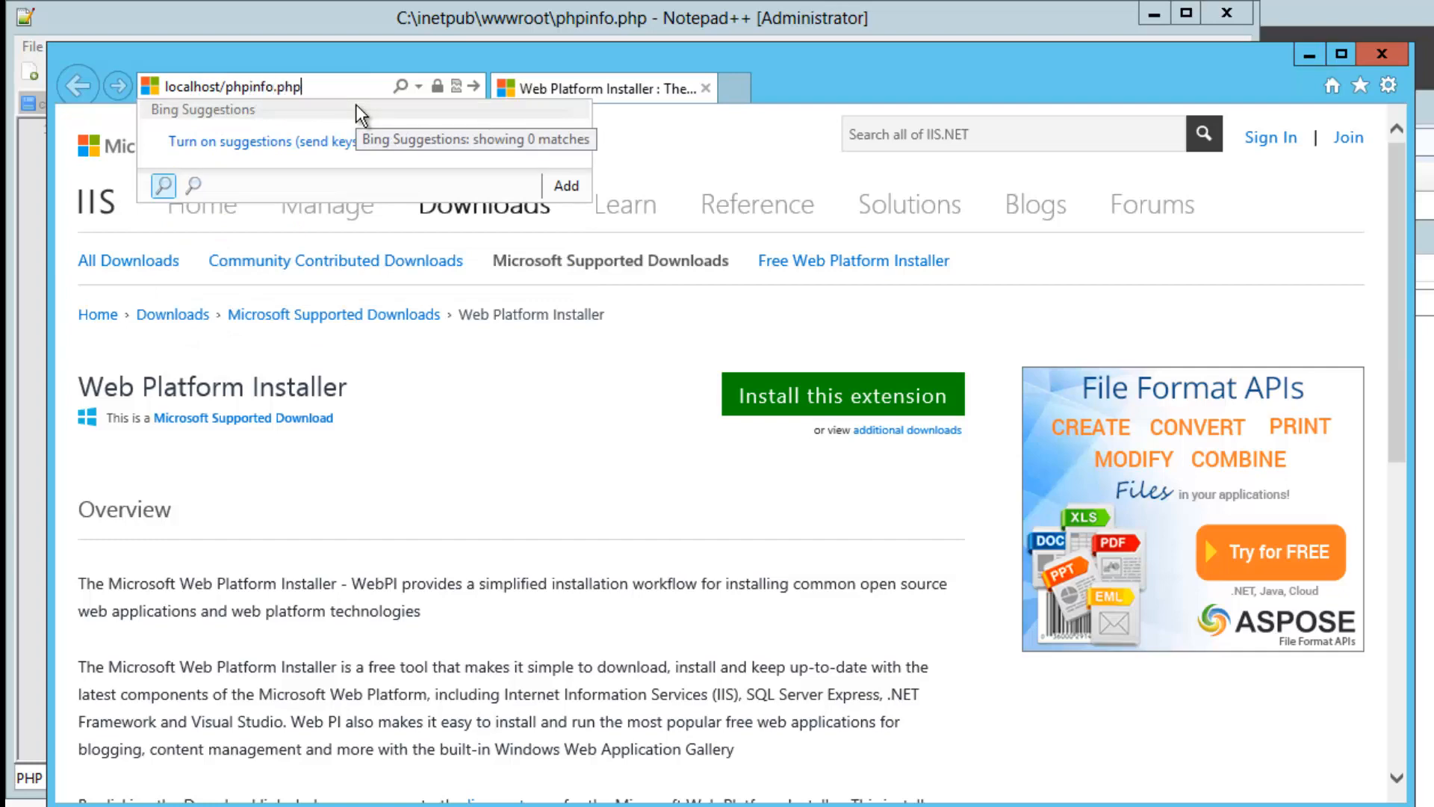
key(Return)
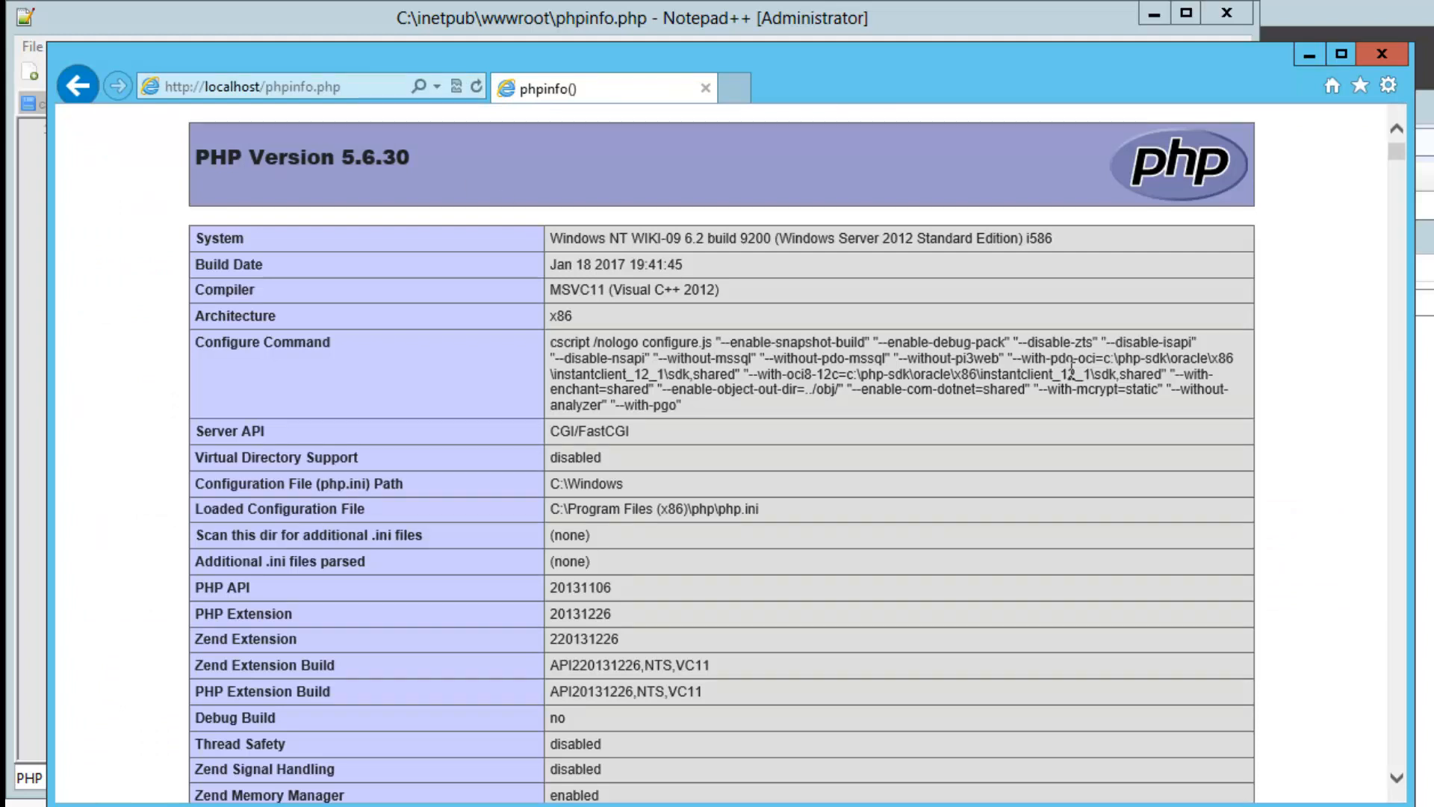
Find the wincache section showing version 1.3.6.1, then close the browser
key(ctrl+f)
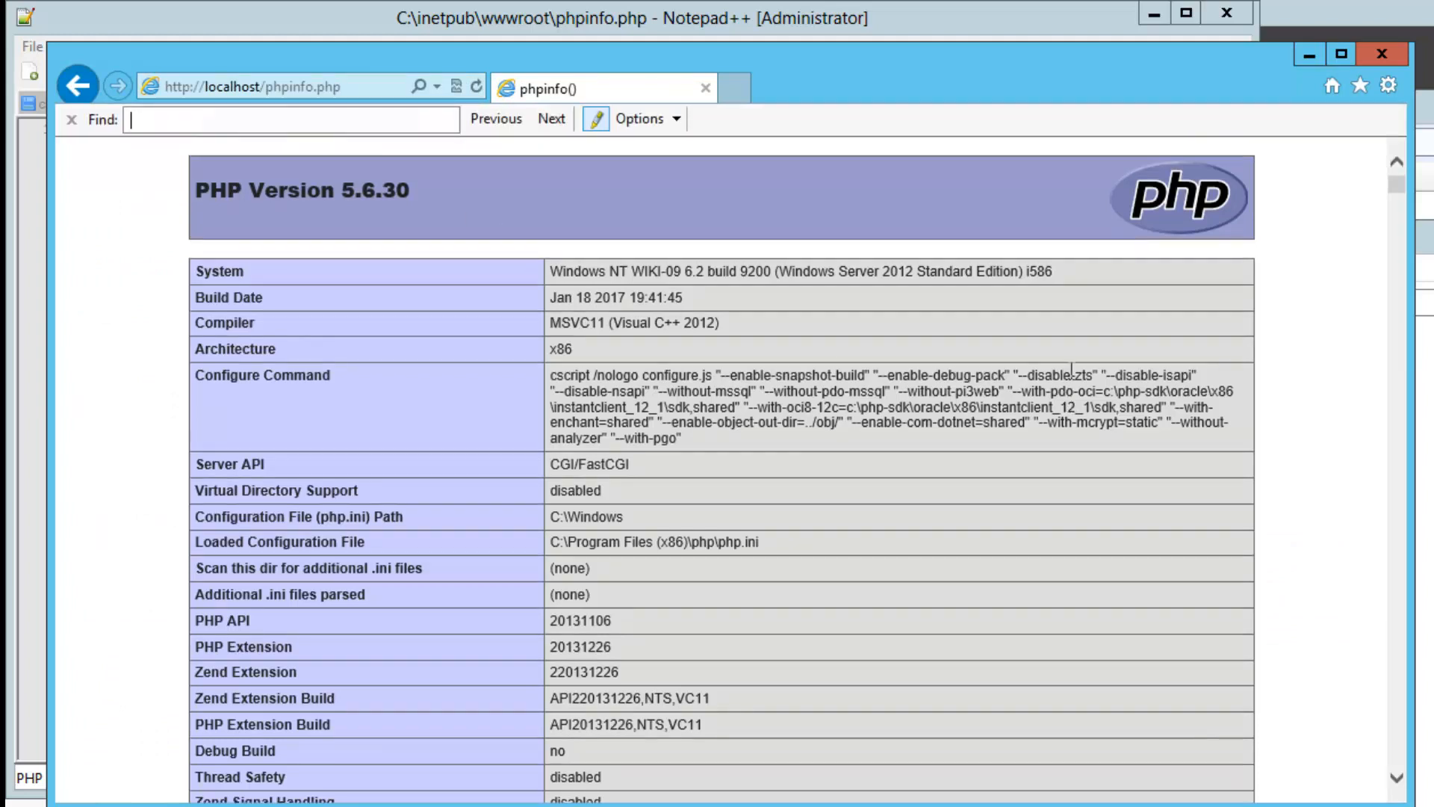
text(winc)
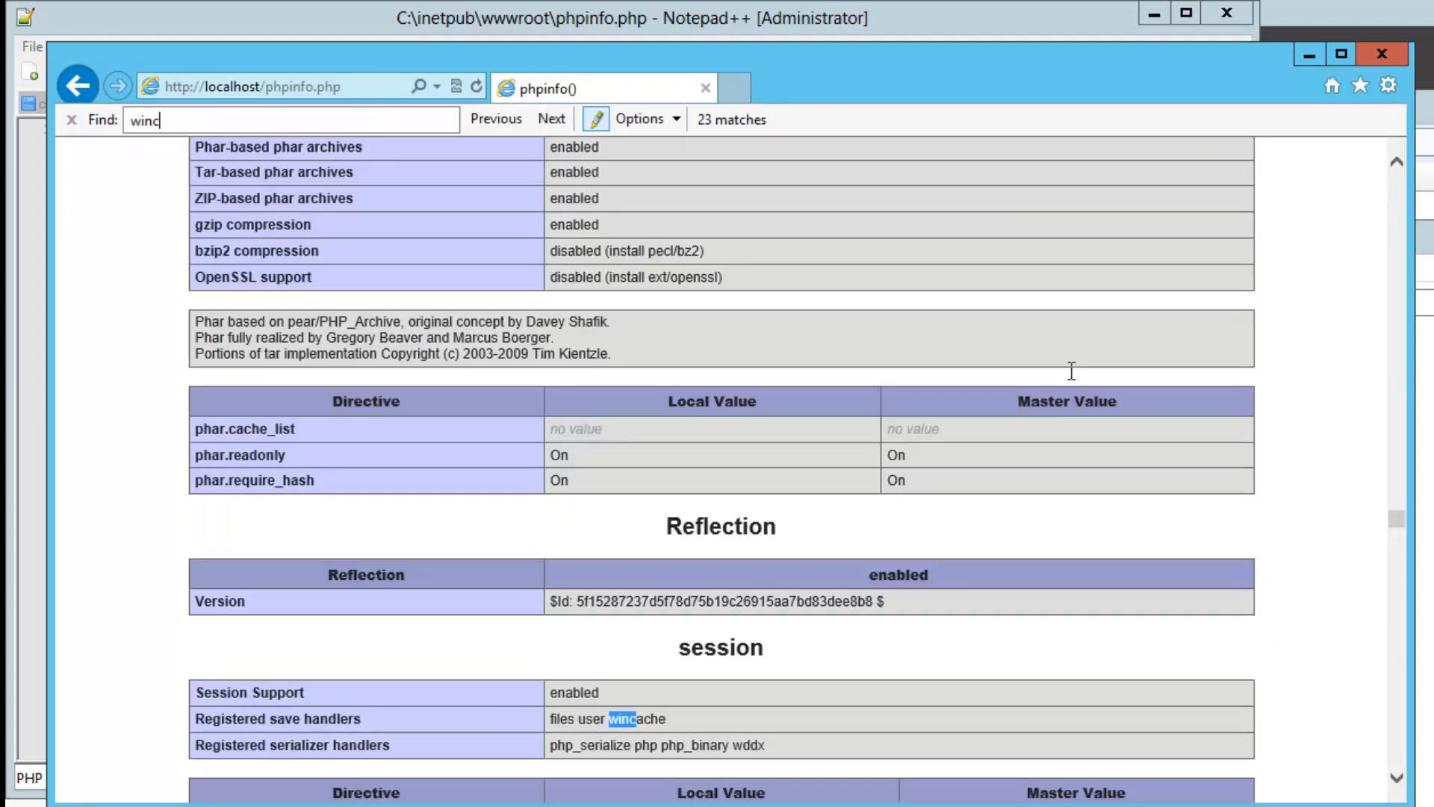
text(ache)
key(Return)
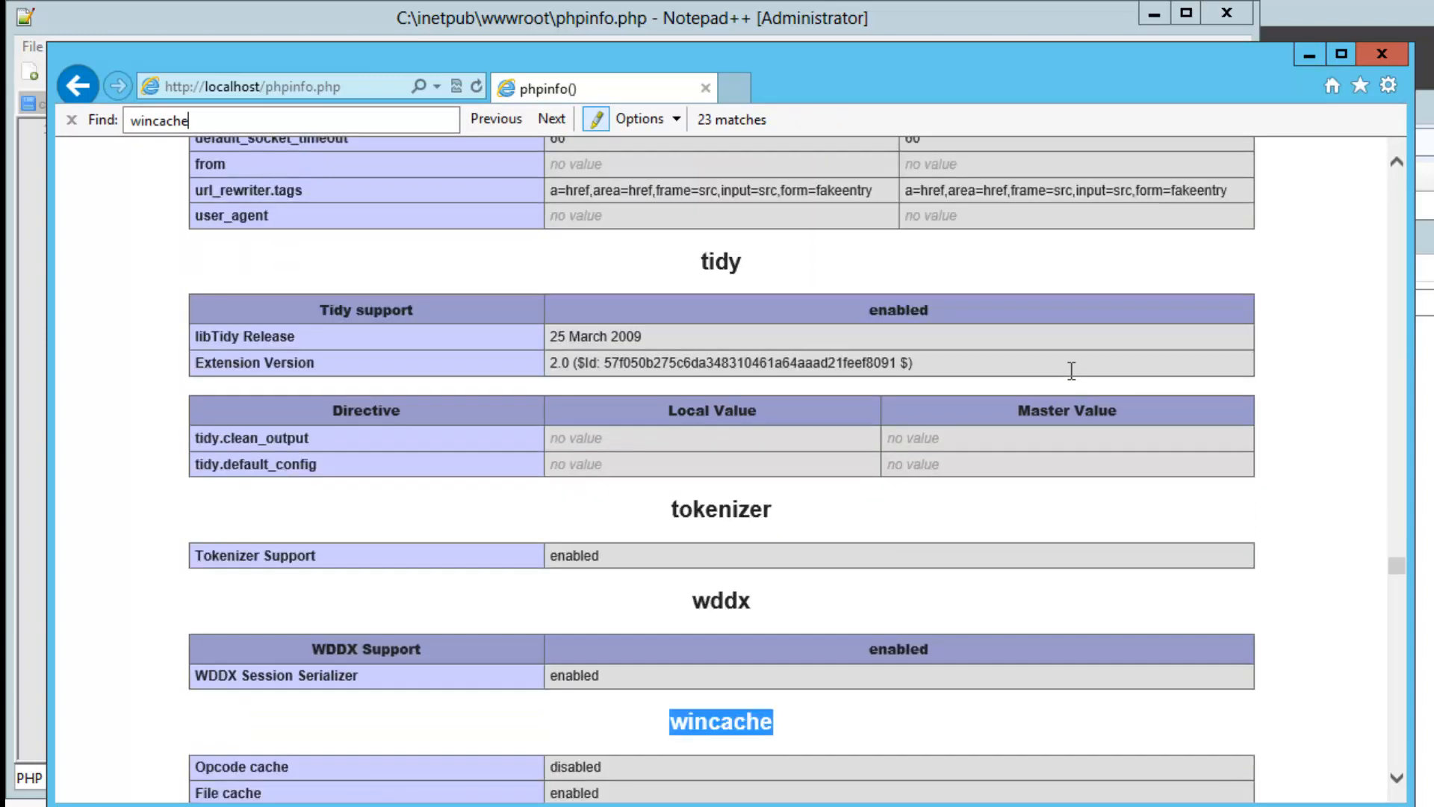
click(1396, 779)
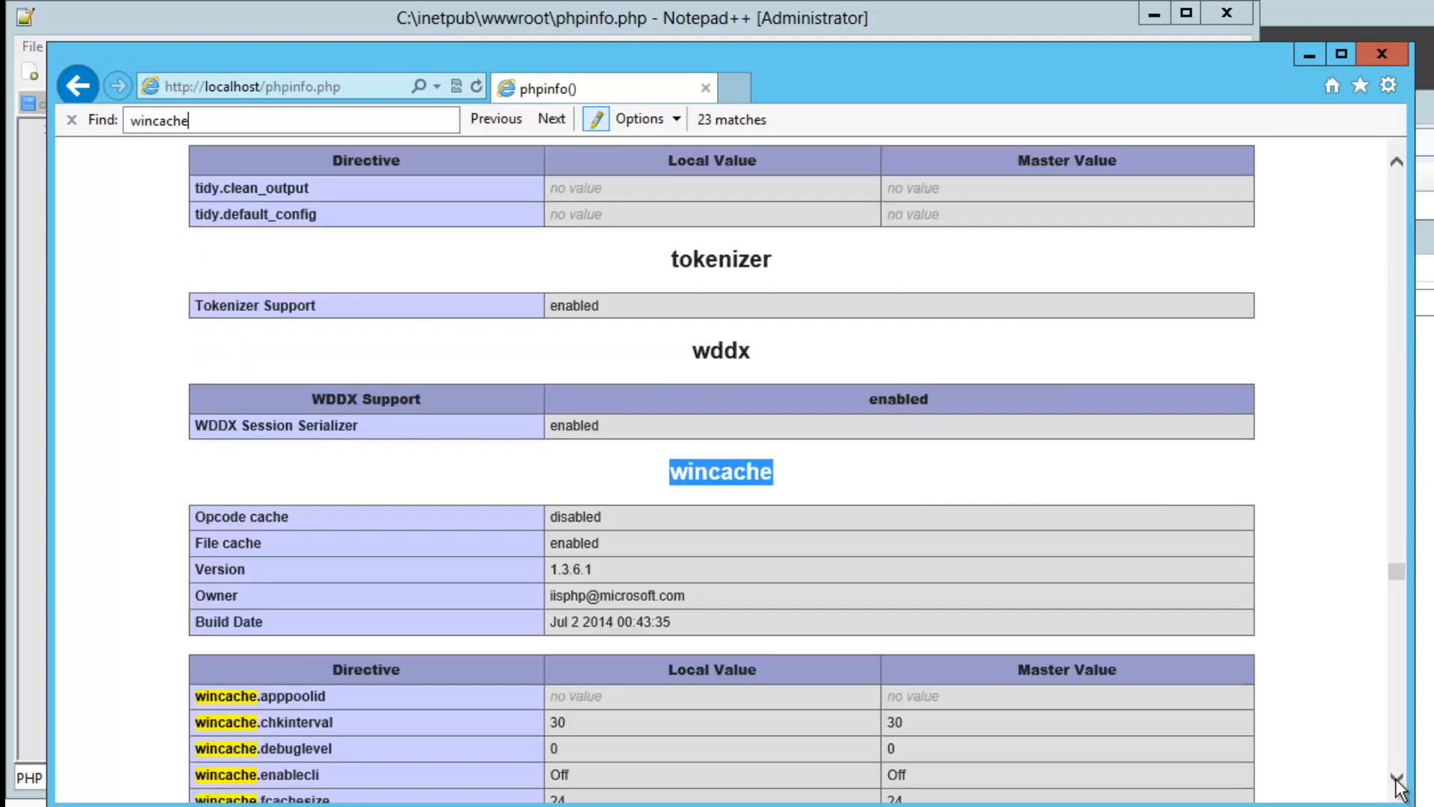
click(1396, 779)
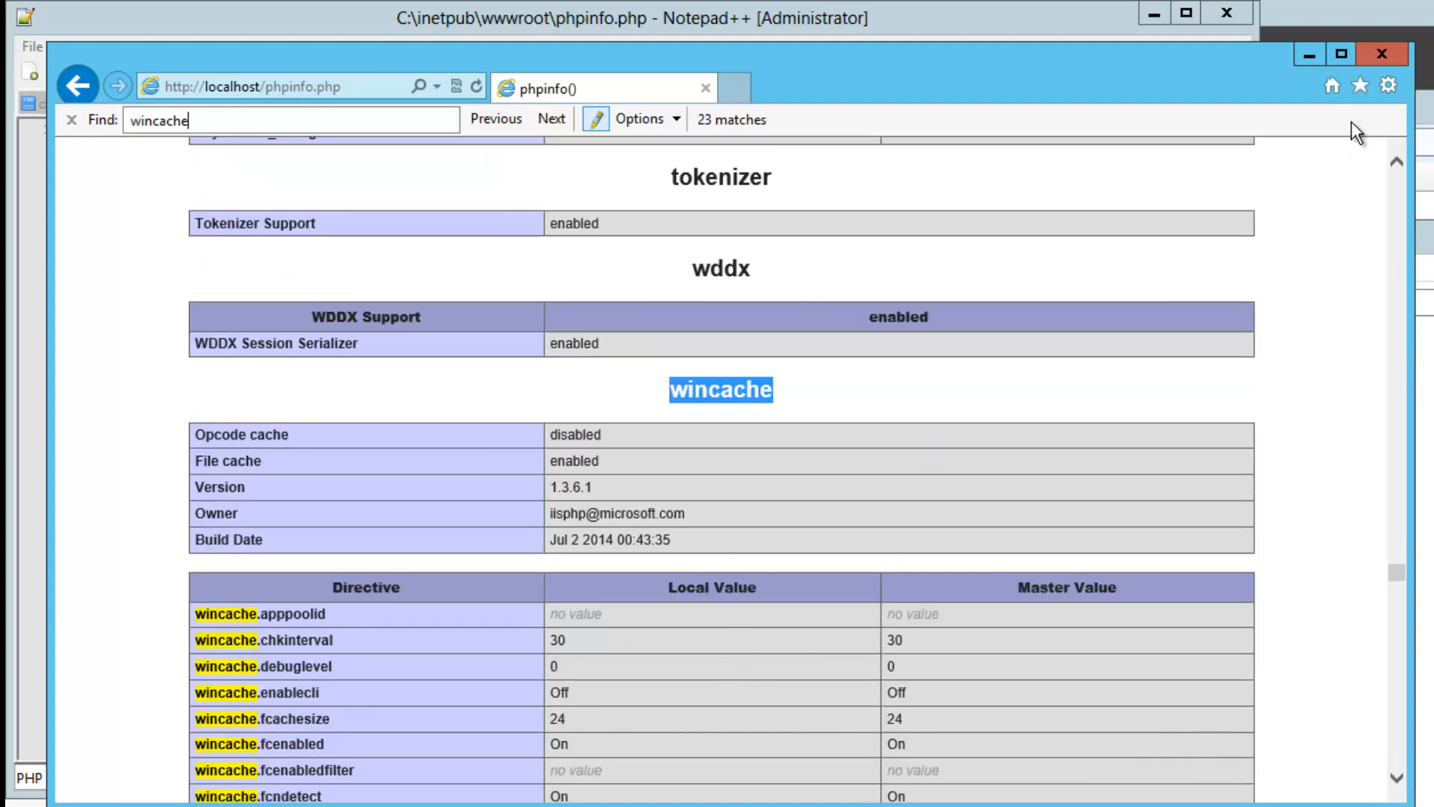
click(1381, 54)
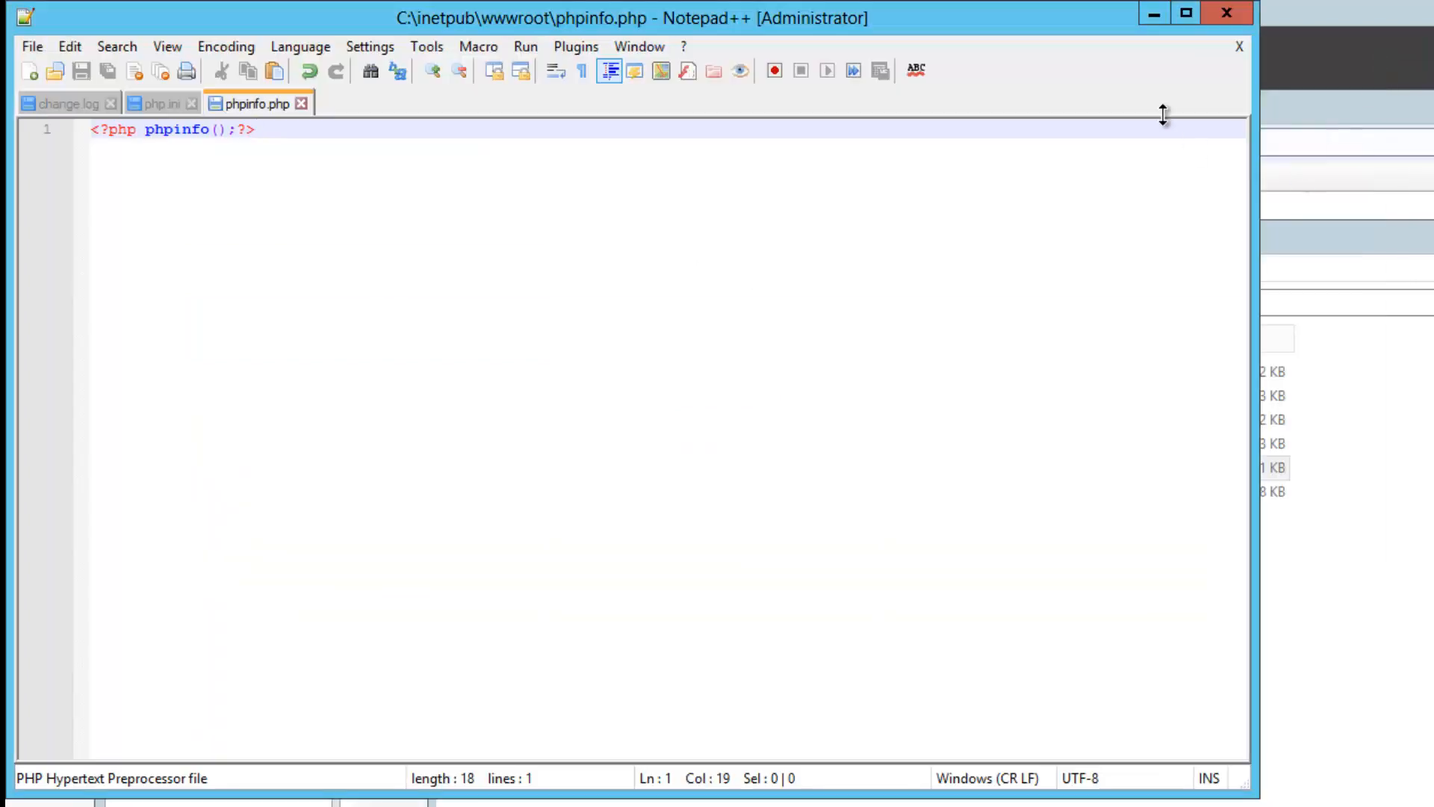
Close the Notepad++ editor
mouse_move(1225, 20)
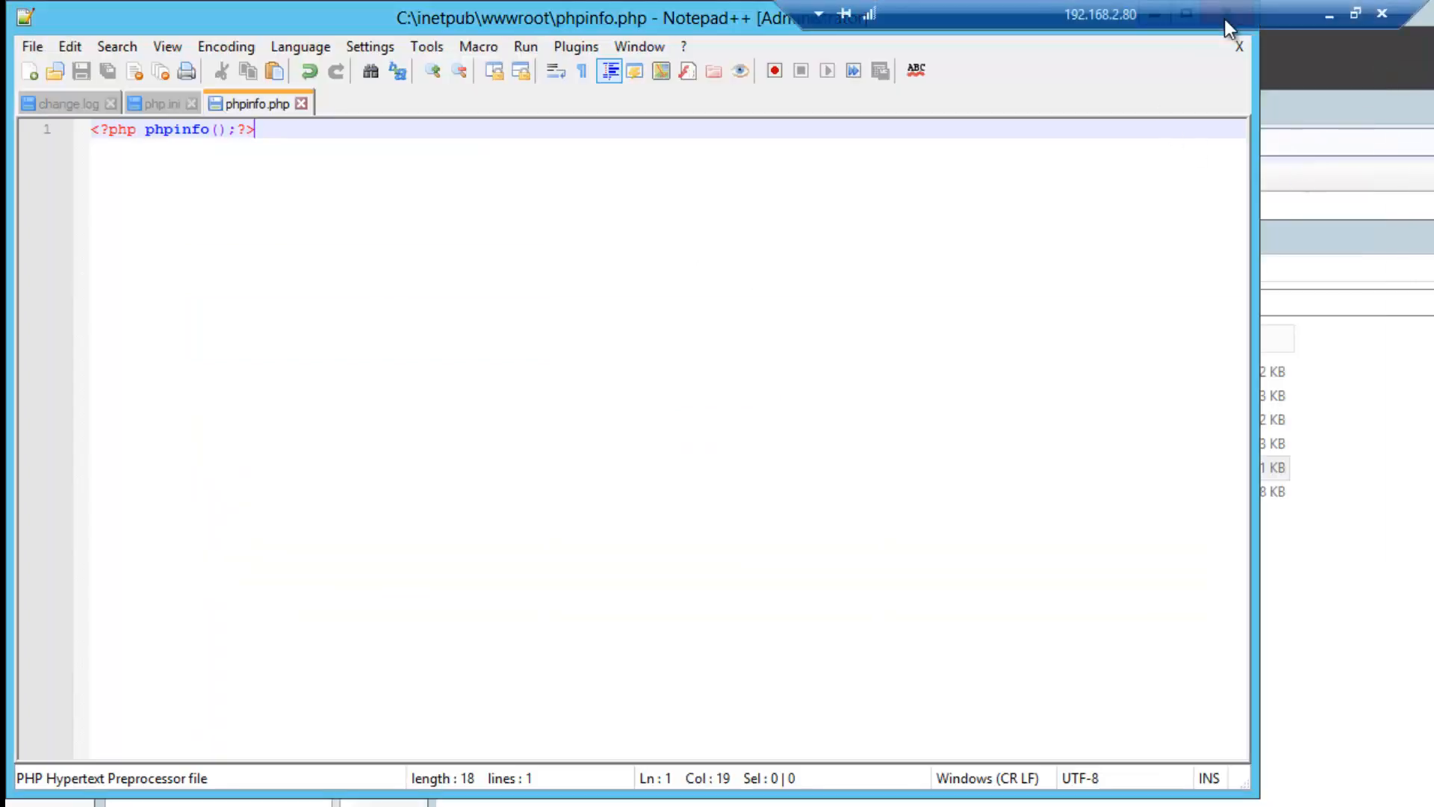
double_click(662, 17)
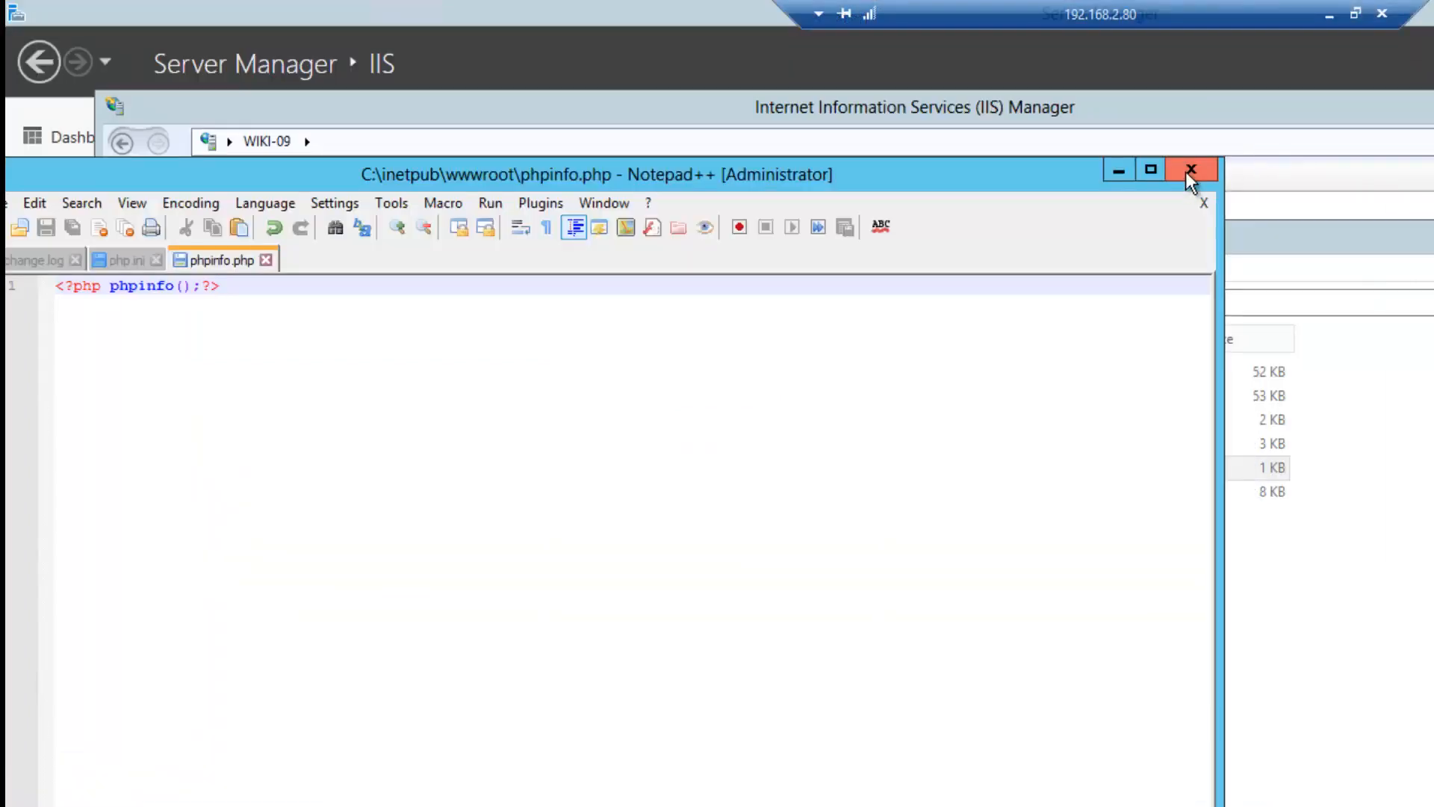
click(1189, 172)
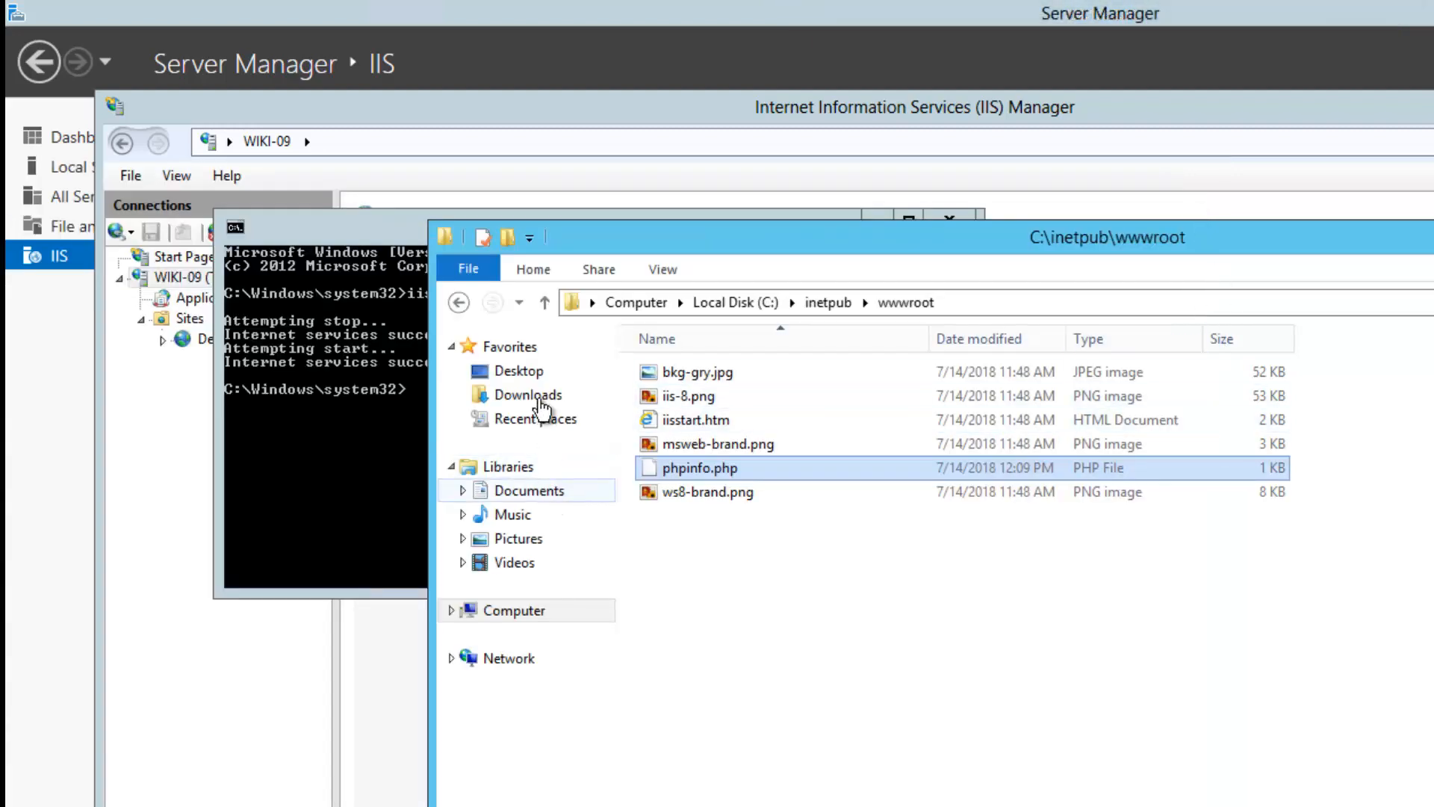
Run mysql-installer-community-5.7.22.1.msi from the Downloads folder
click(532, 398)
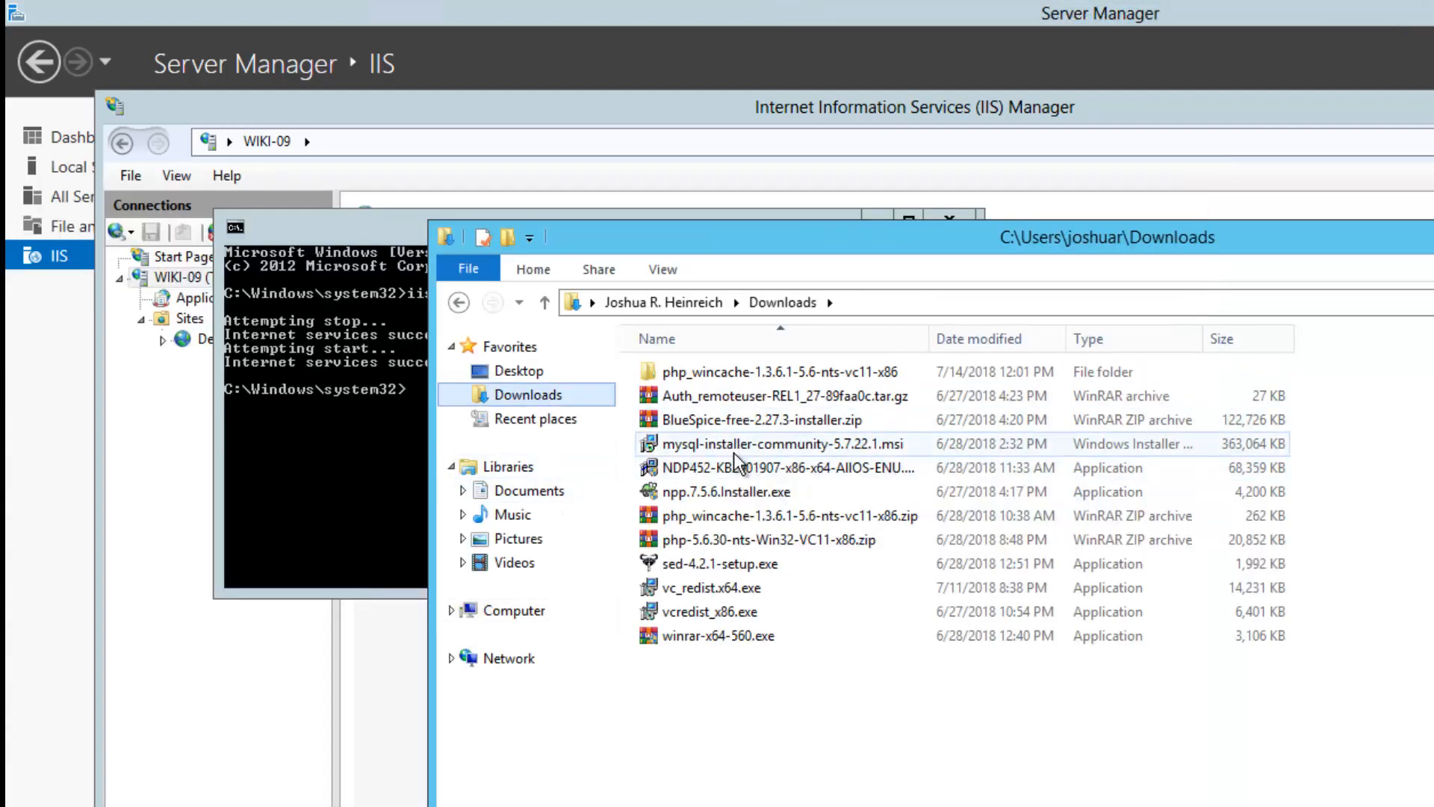
click(739, 445)
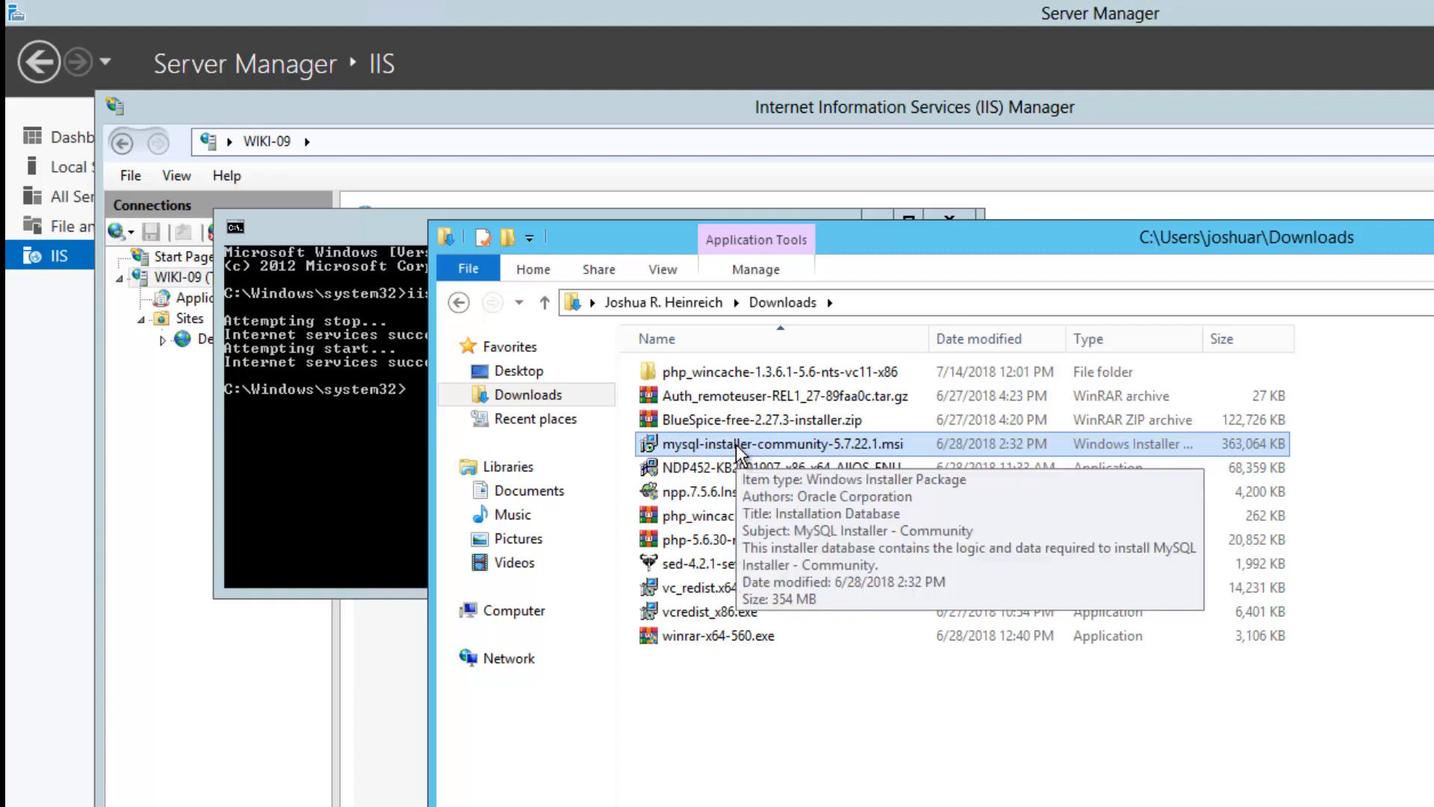
double_click(738, 446)
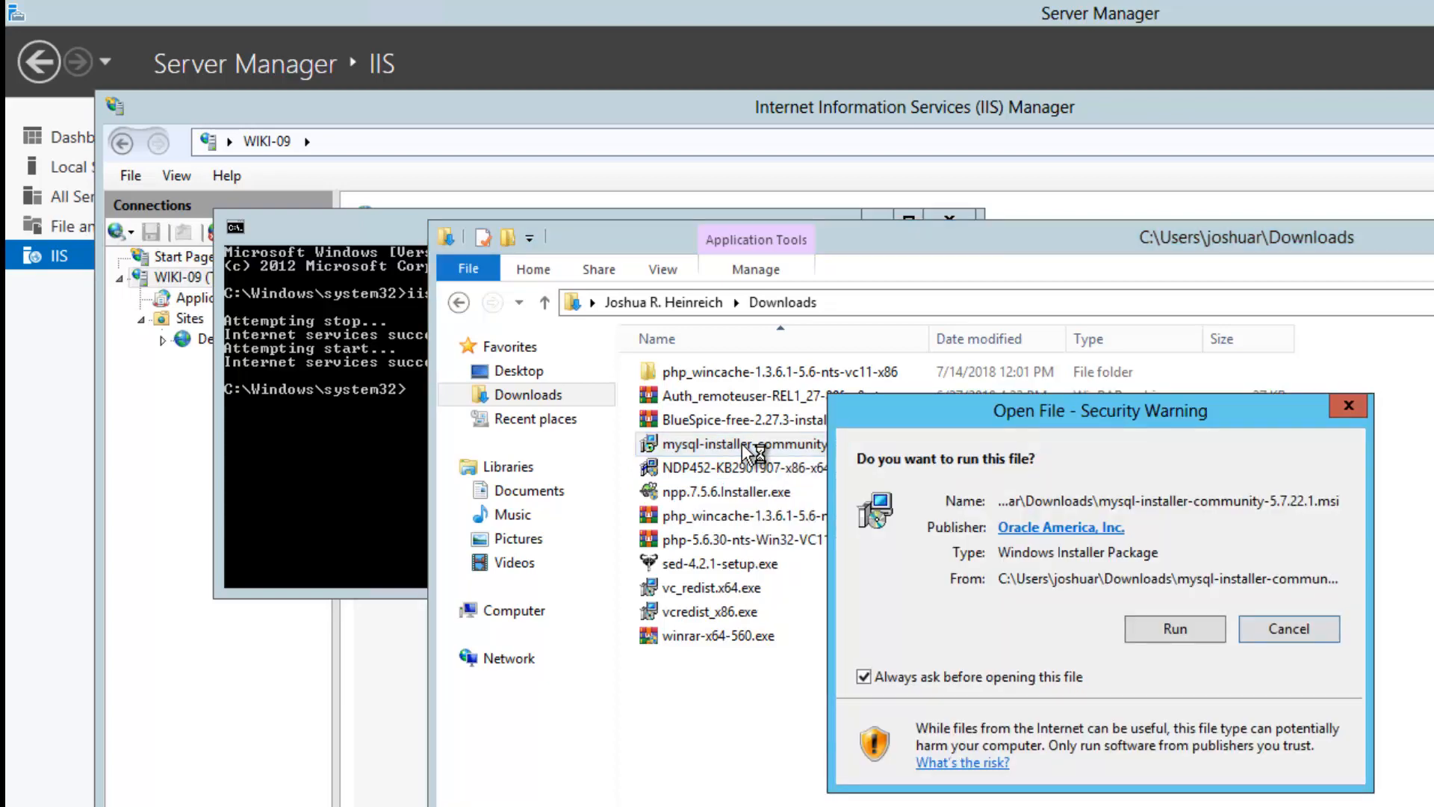
click(1172, 628)
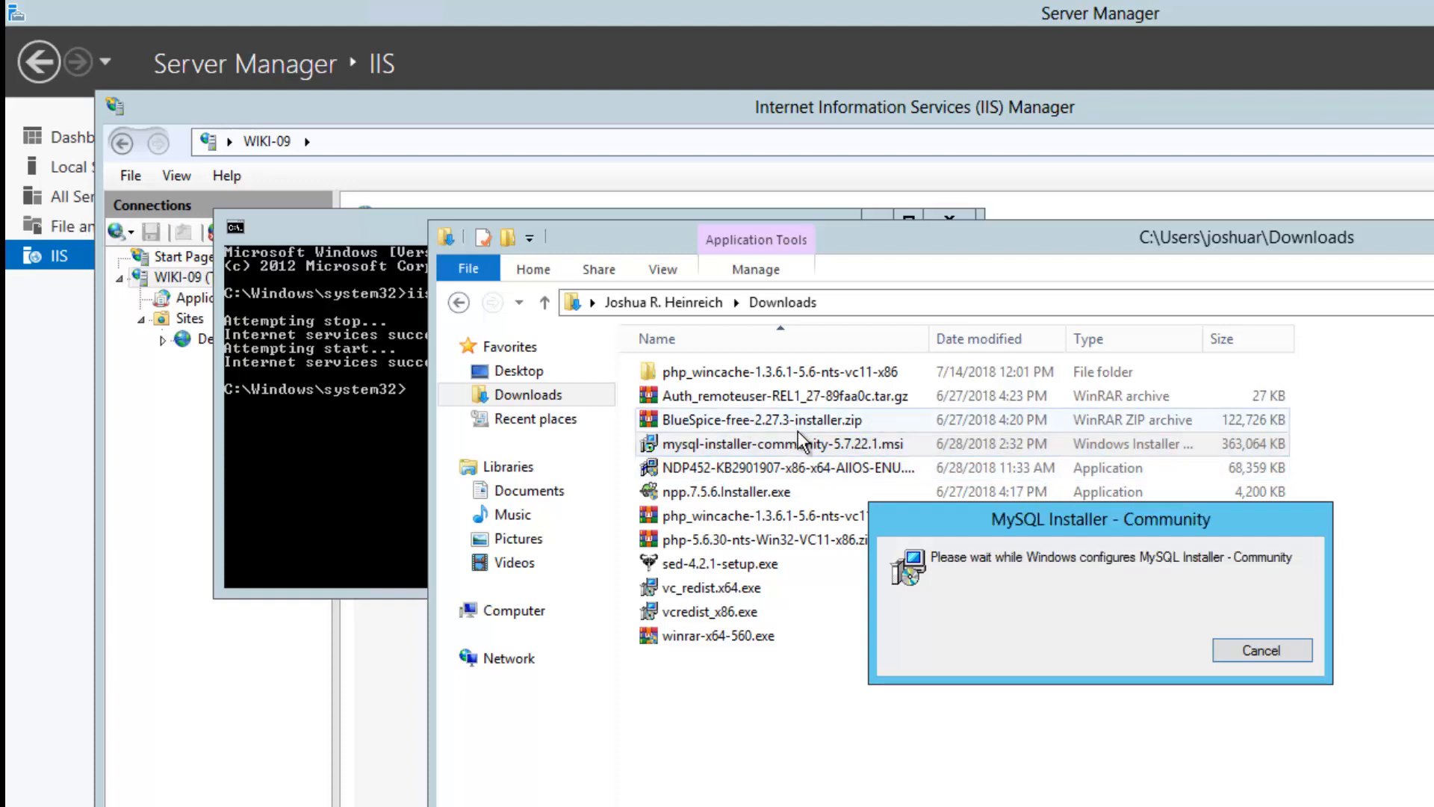
click(801, 446)
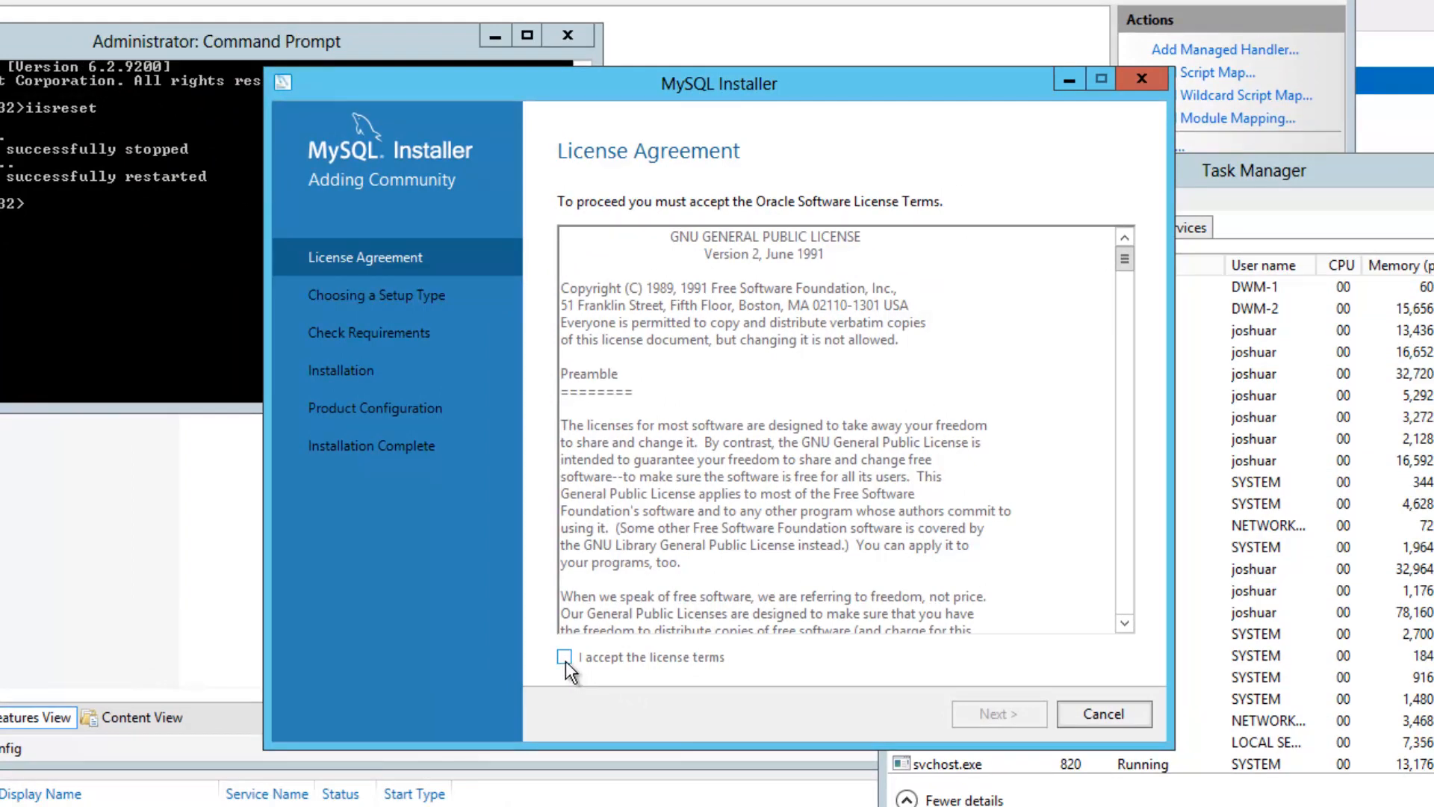
Accept the MySQL license terms and keep the Server only setup type
click(565, 660)
click(1037, 719)
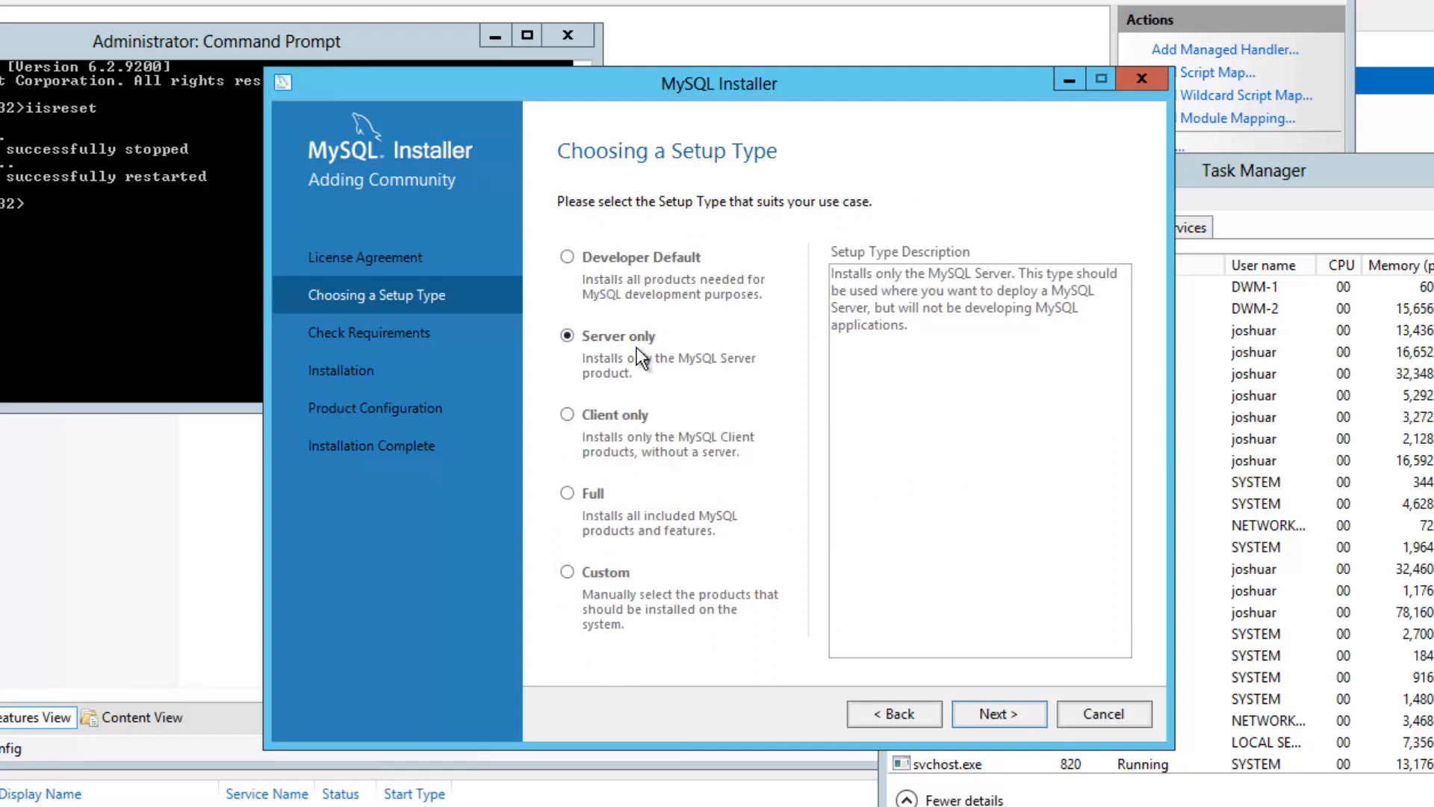
click(1028, 715)
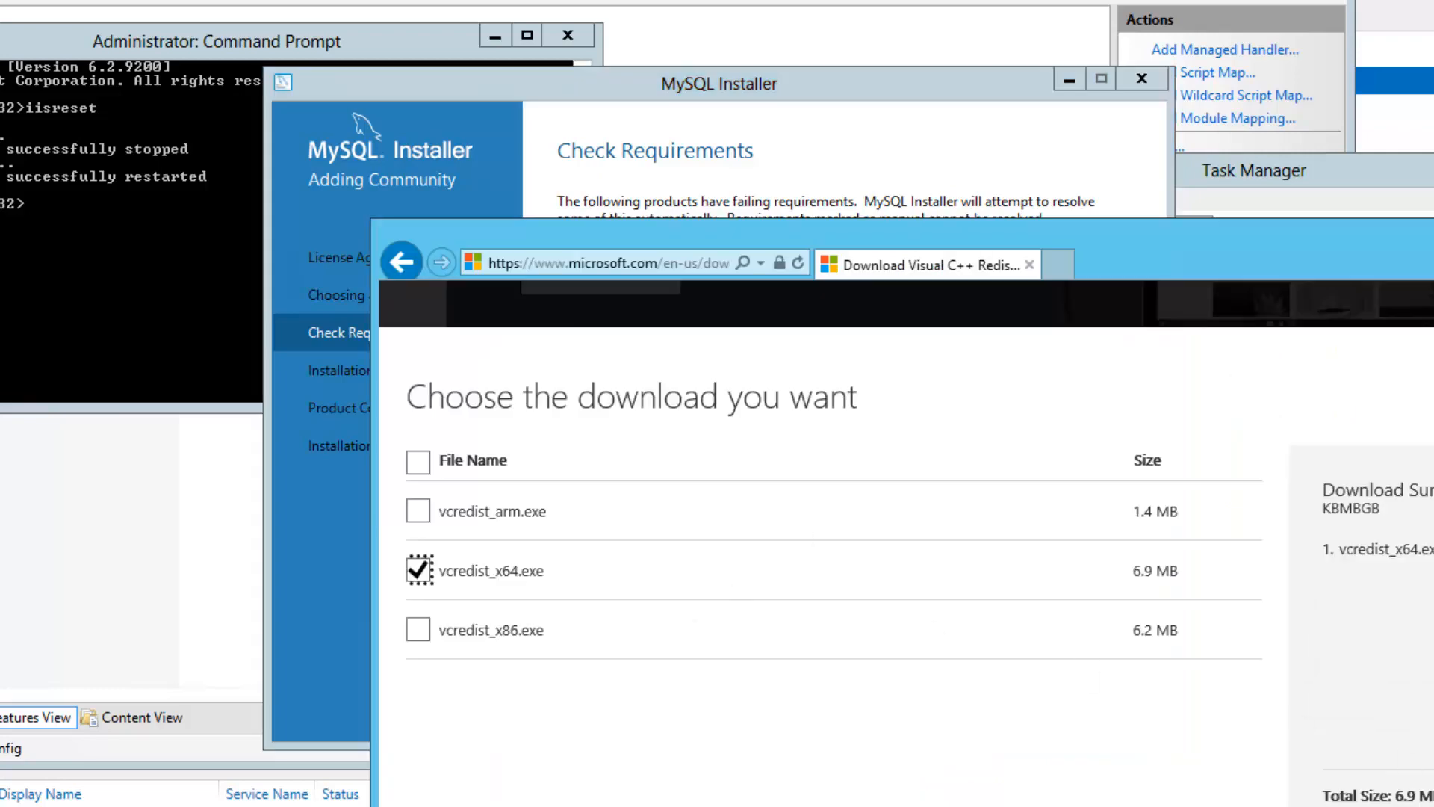
Download vcredist_x64.exe, allowing microsoft.com pop-ups once, and run it with administrator approval
click(1430, 803)
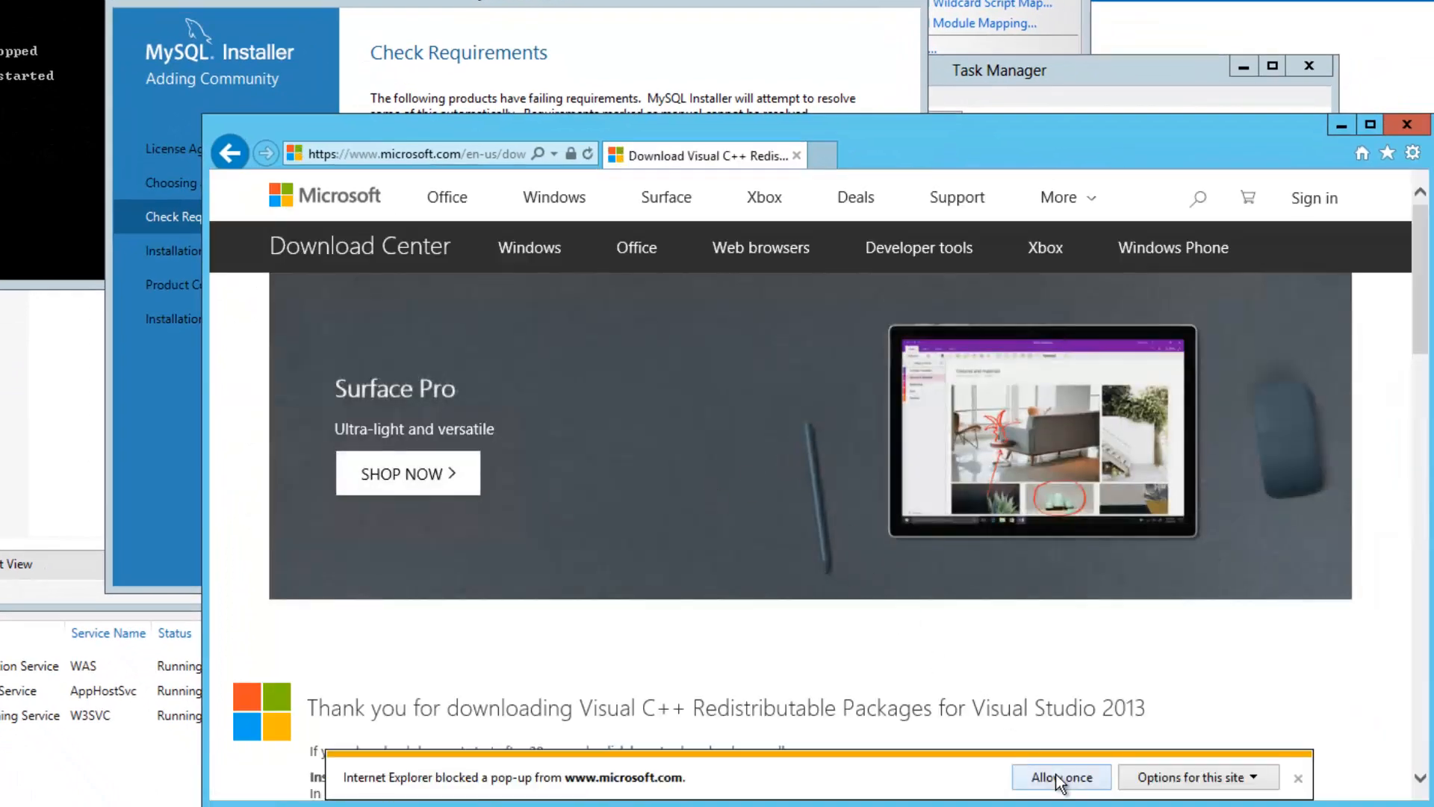
click(1055, 774)
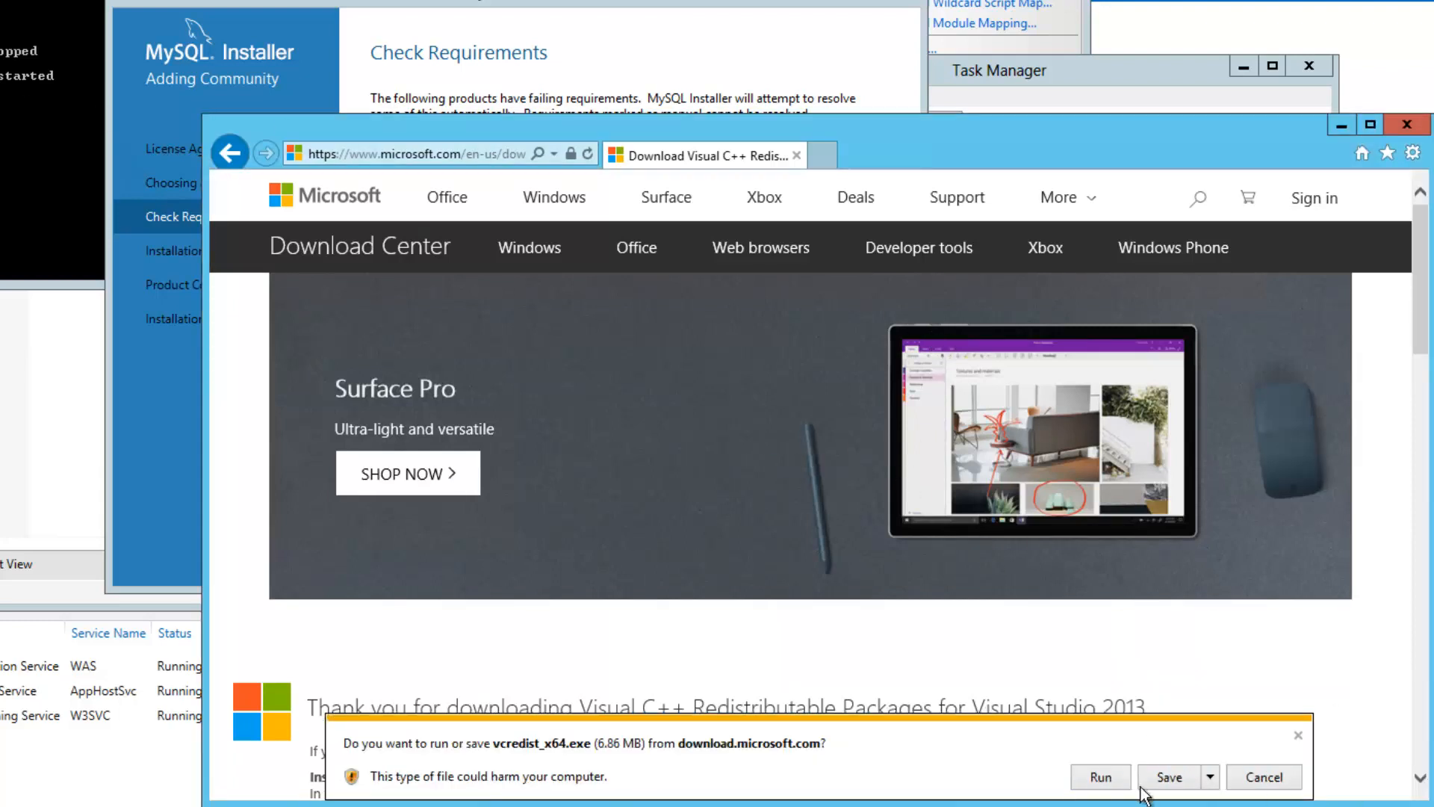
click(1101, 776)
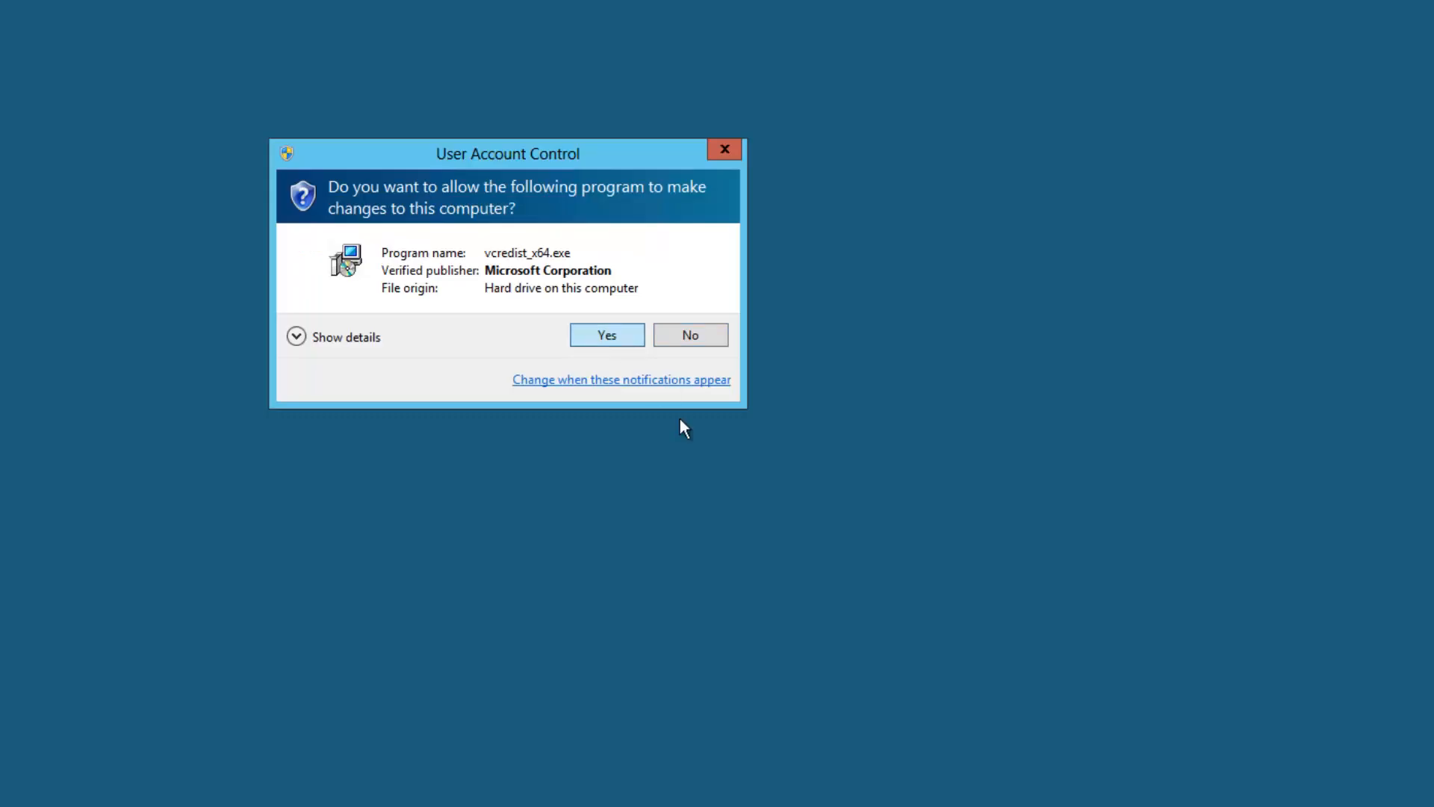
click(607, 336)
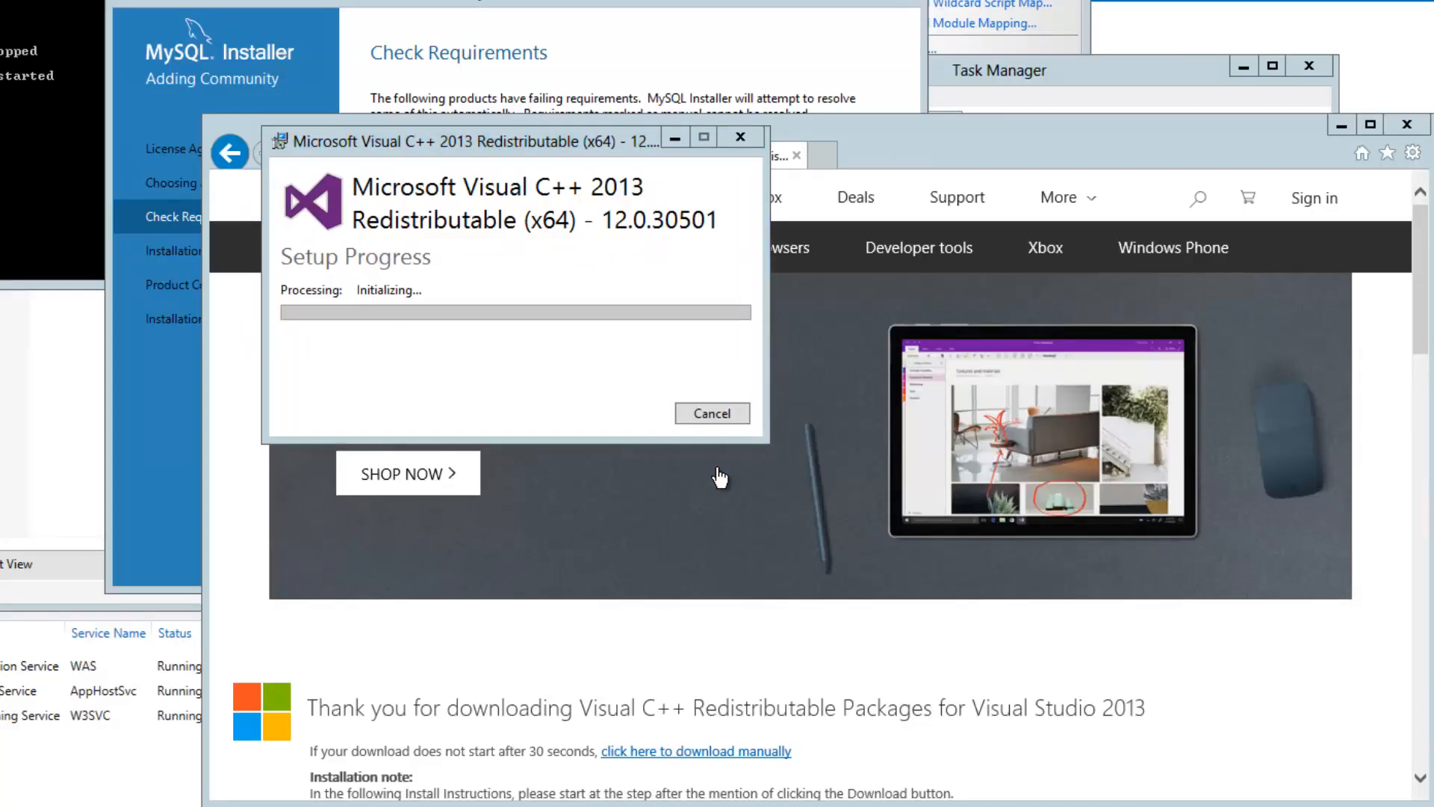
Step back and forward through the pages, inspect the MySQL Server 5.7.22 requirement, then cancel
click(433, 3)
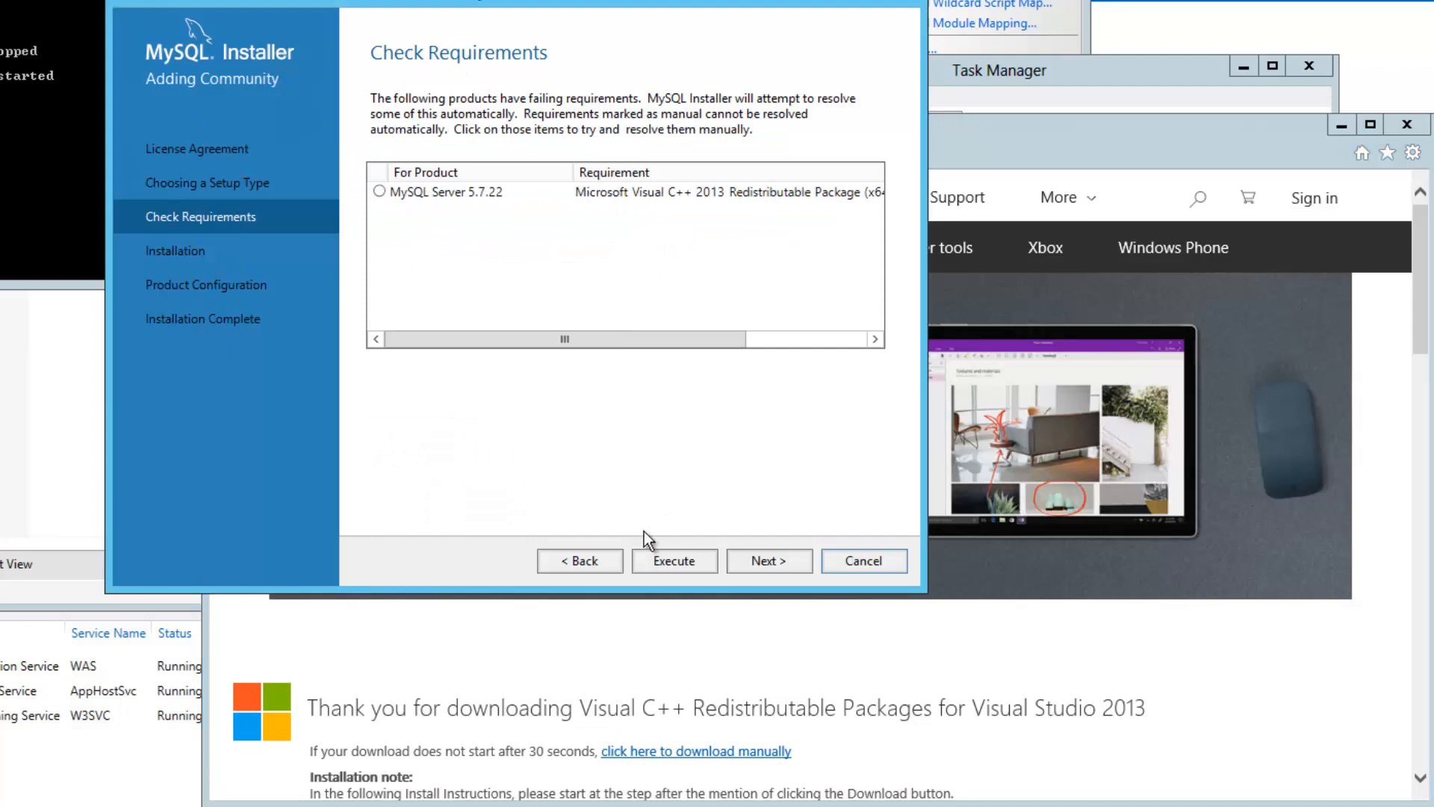
click(601, 561)
click(714, 558)
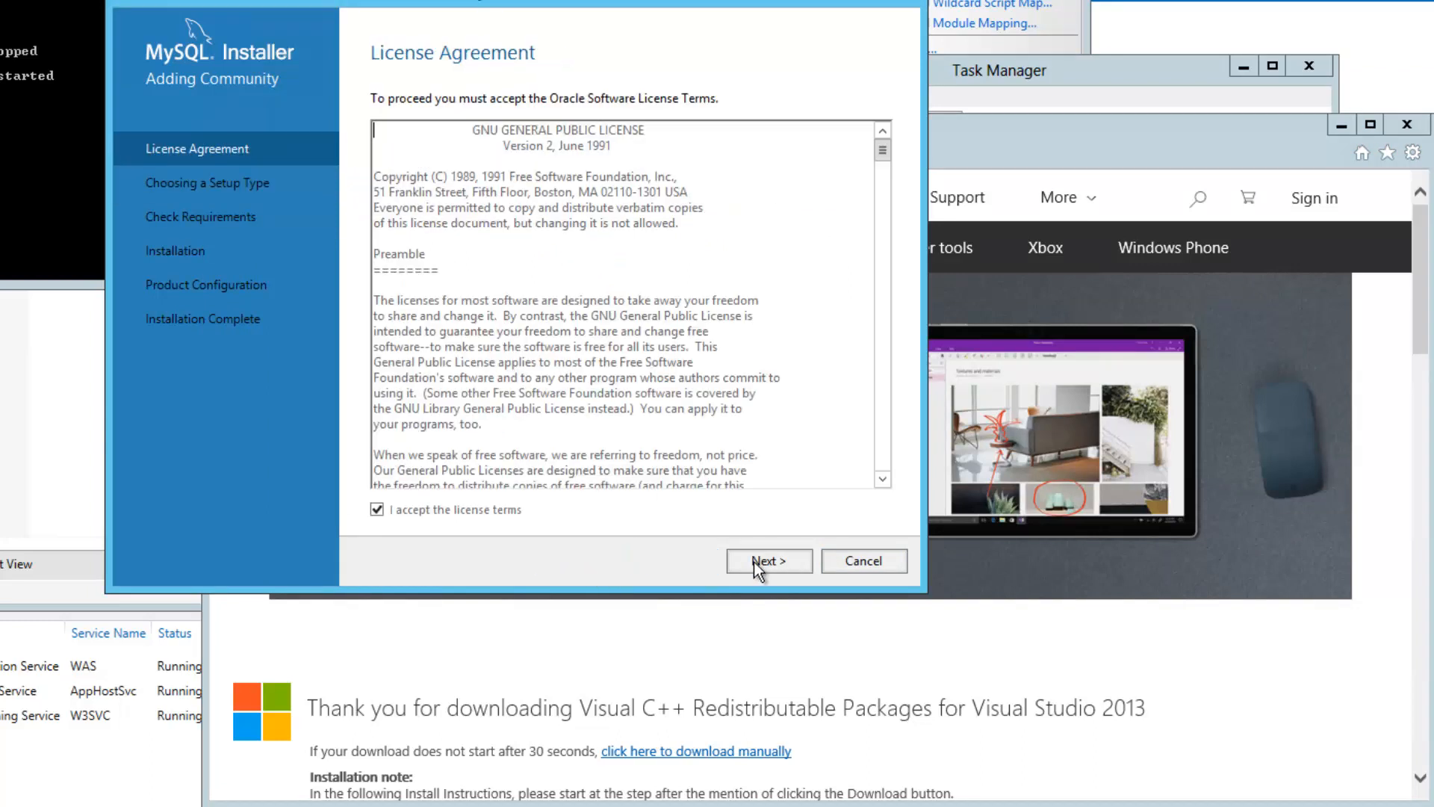
click(755, 562)
click(755, 561)
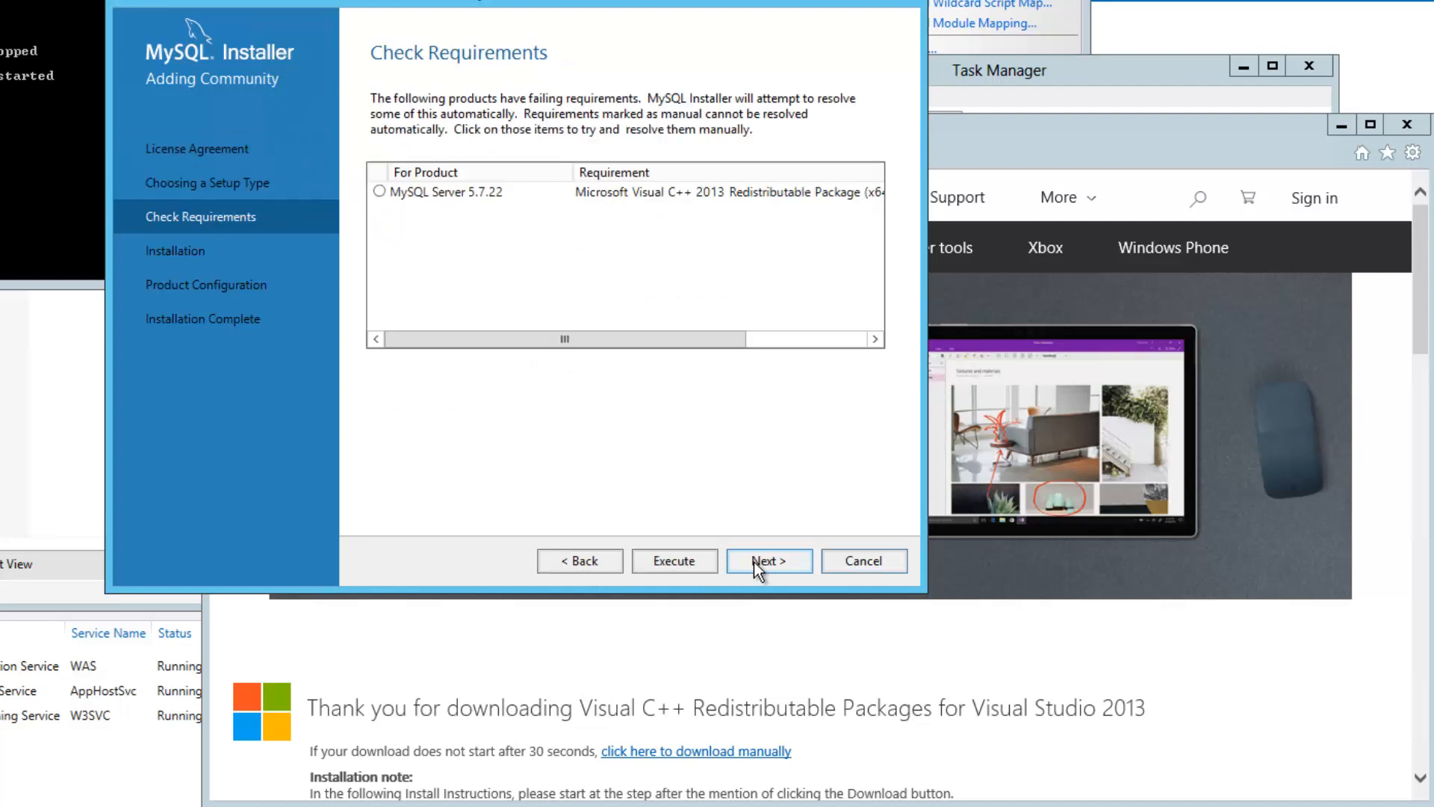
click(387, 193)
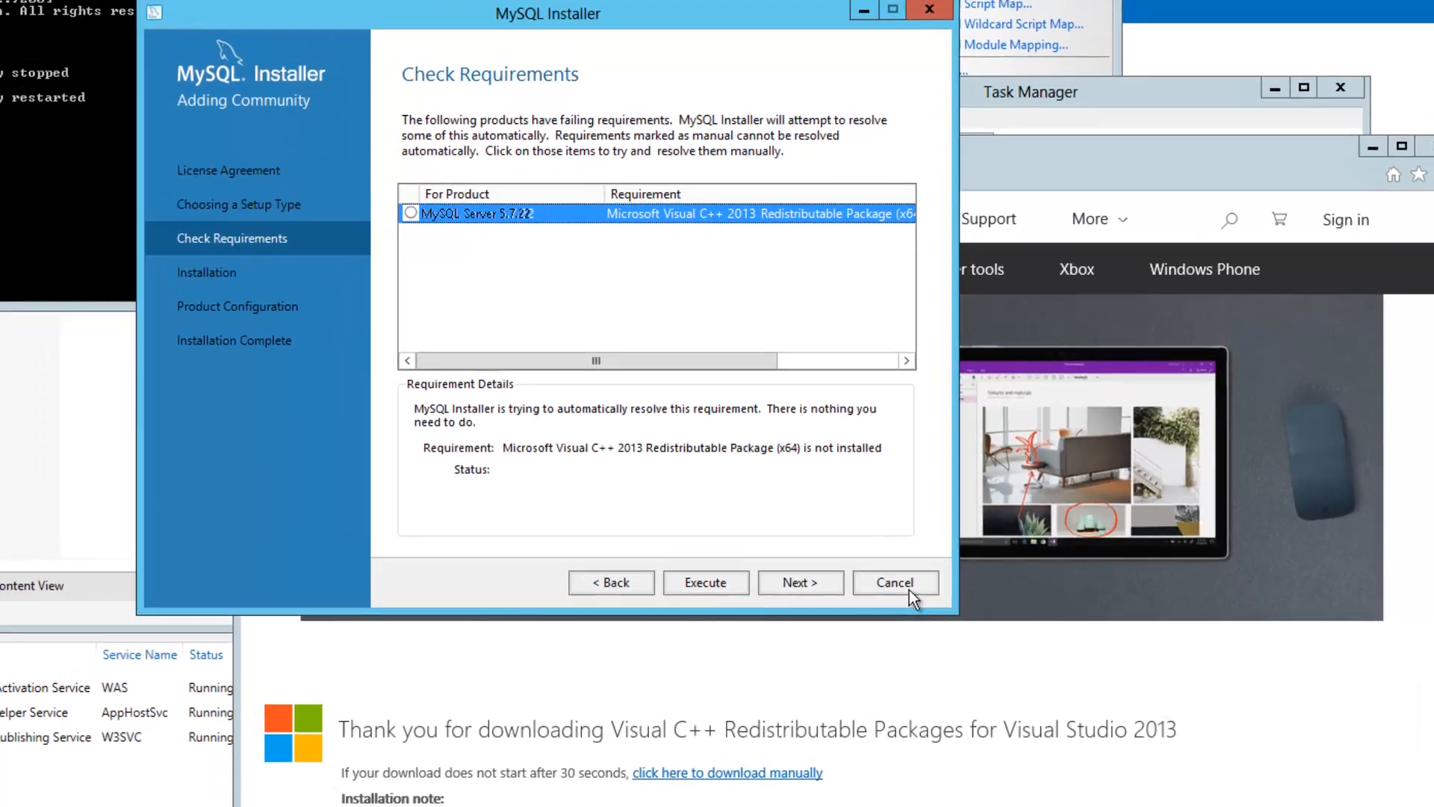
click(908, 589)
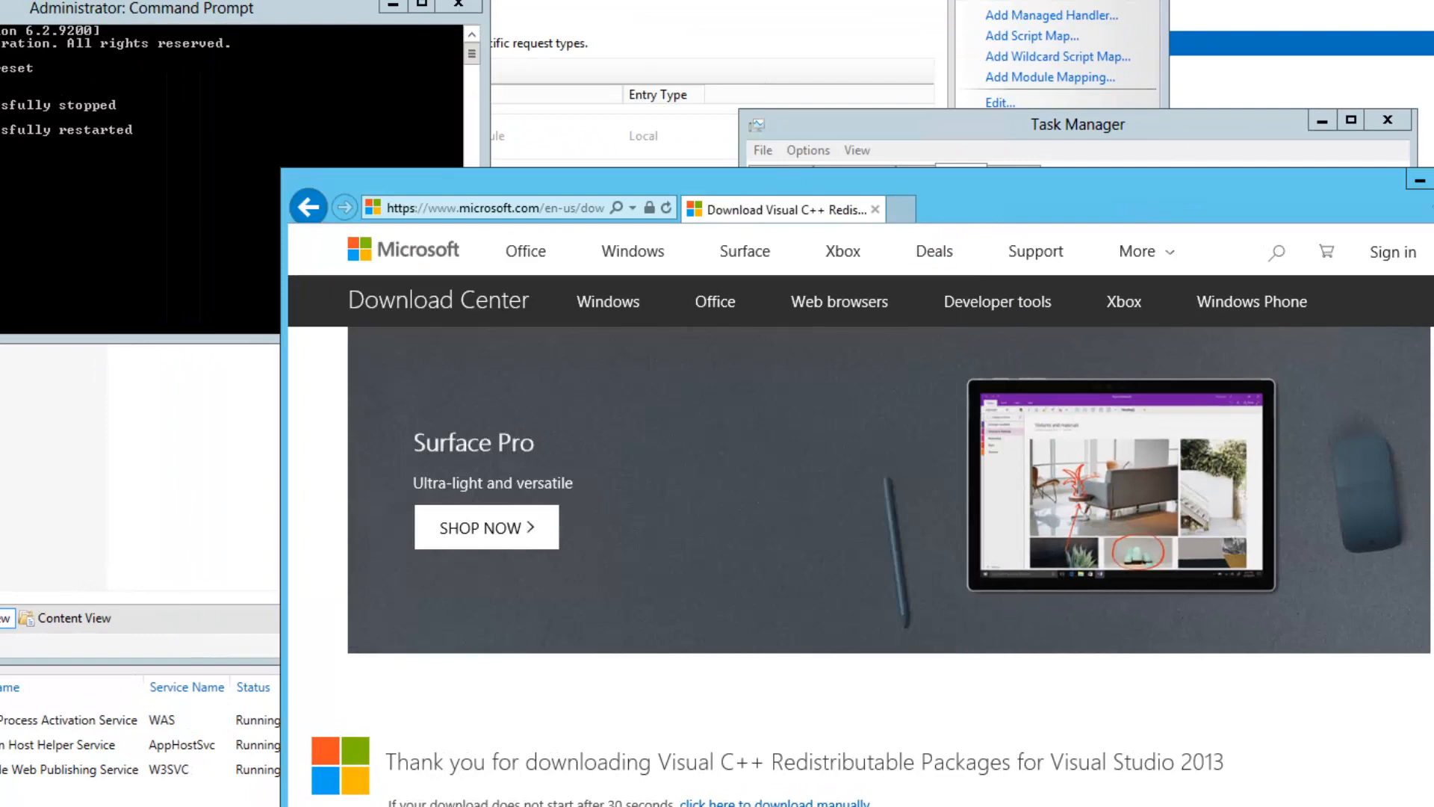
Install MySQL Server 5.7.22 alone via Server only, continuing to Product Configuration
click(2, 804)
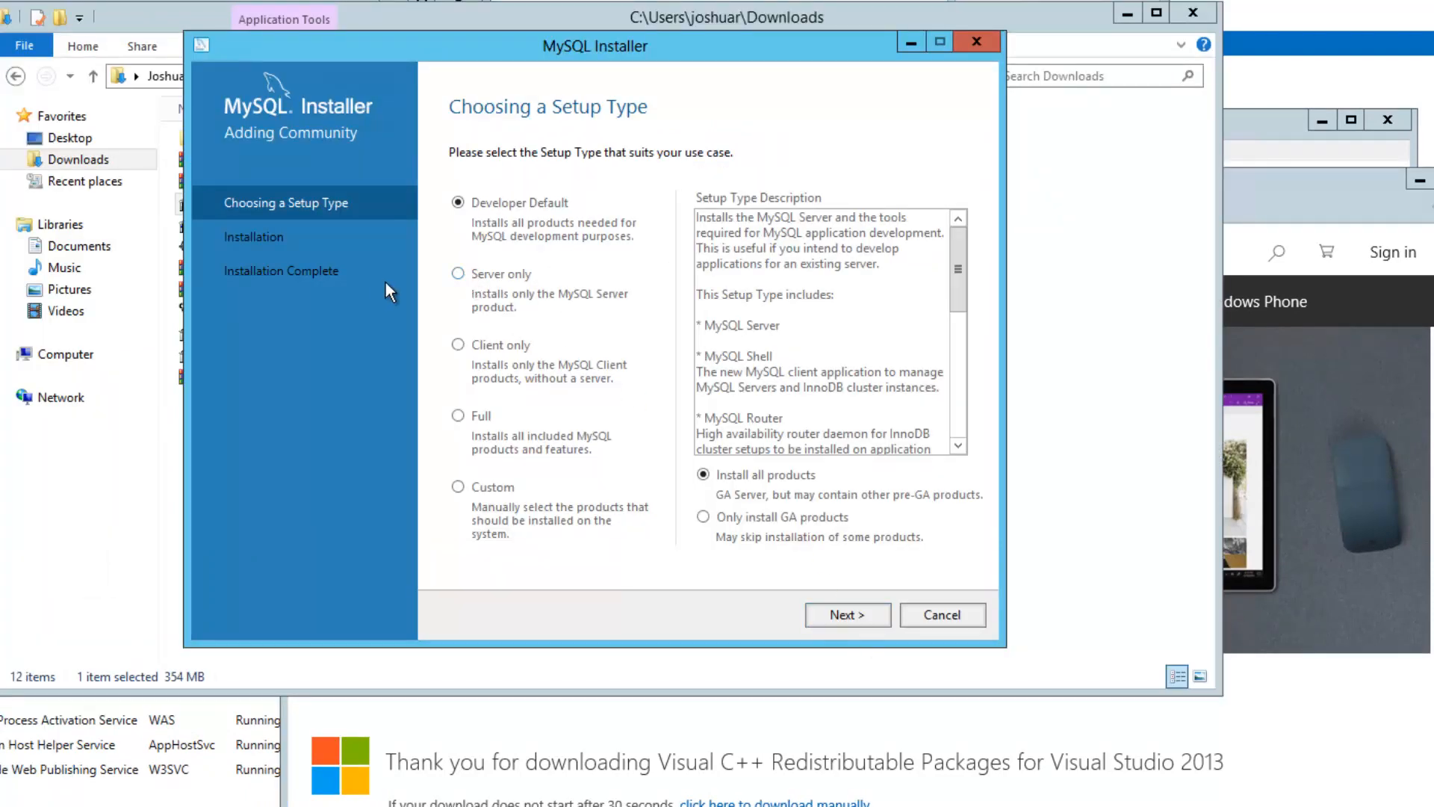
click(477, 302)
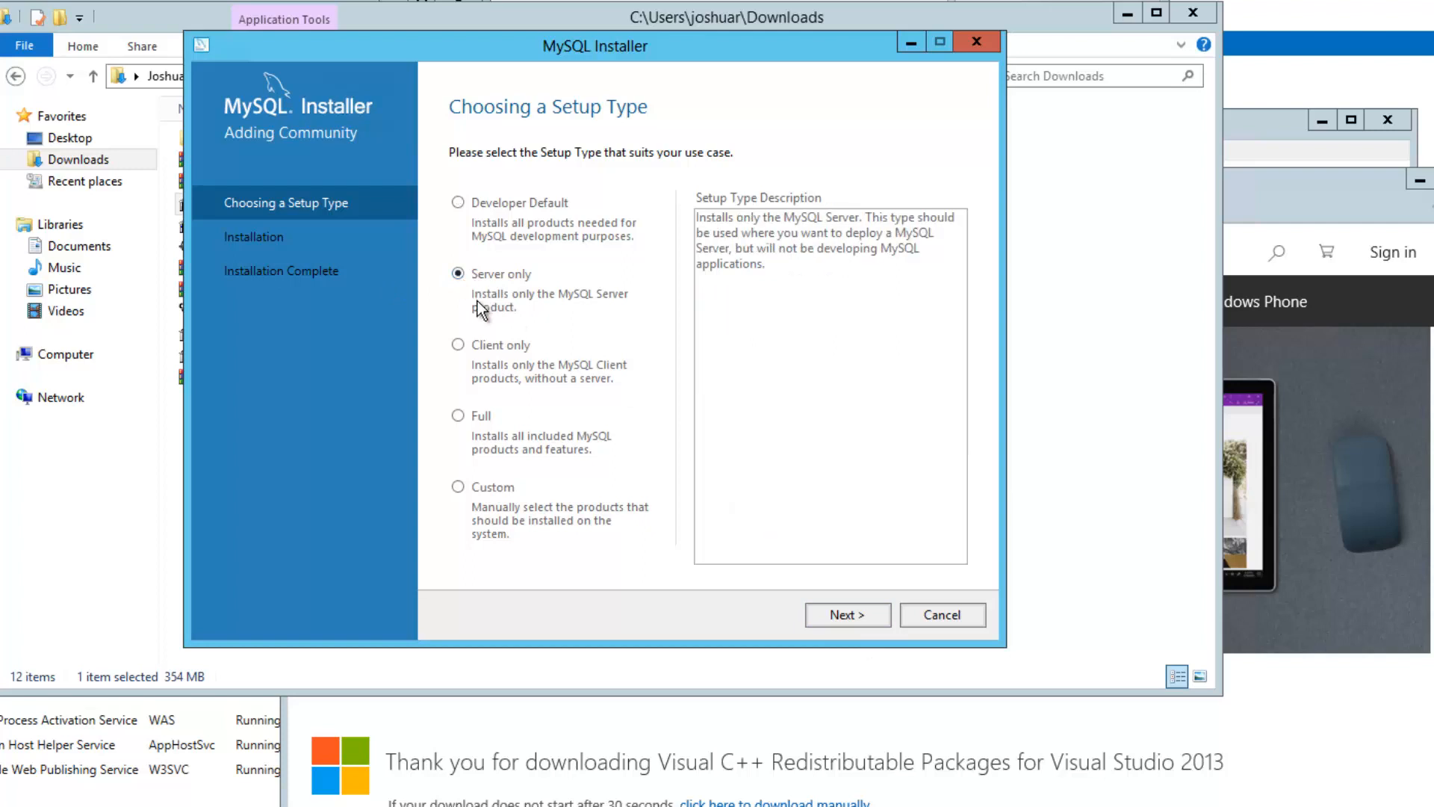
click(843, 612)
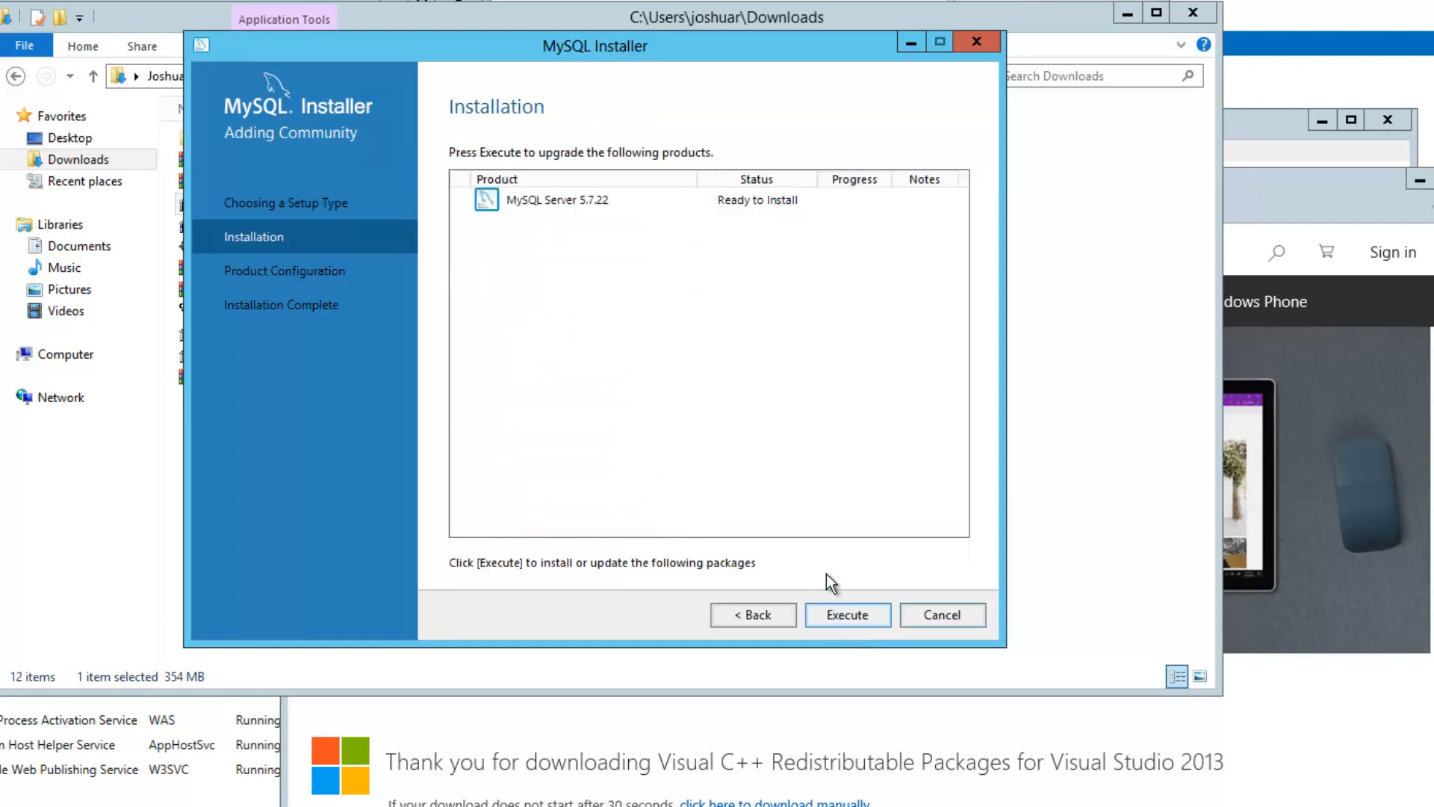
click(868, 620)
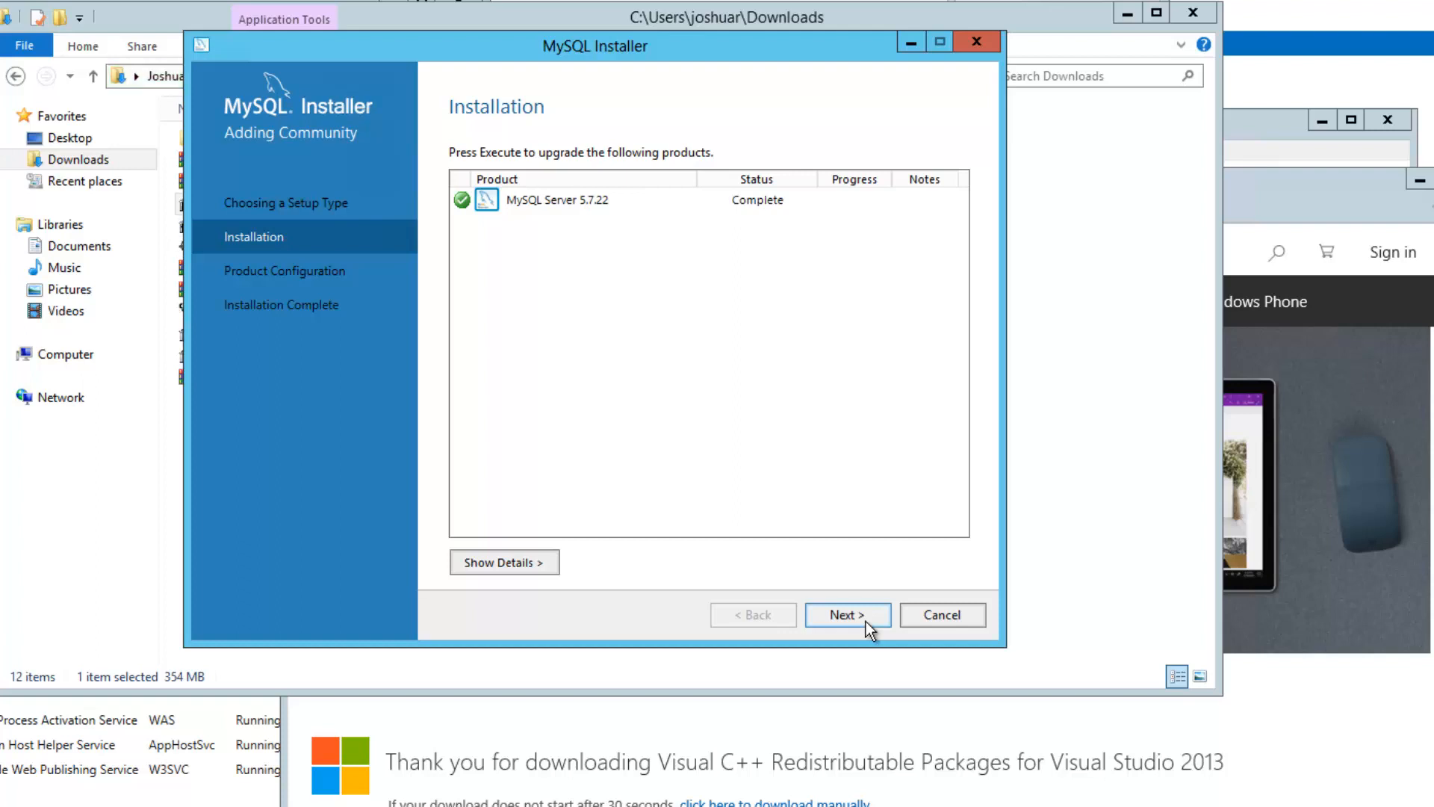
click(867, 617)
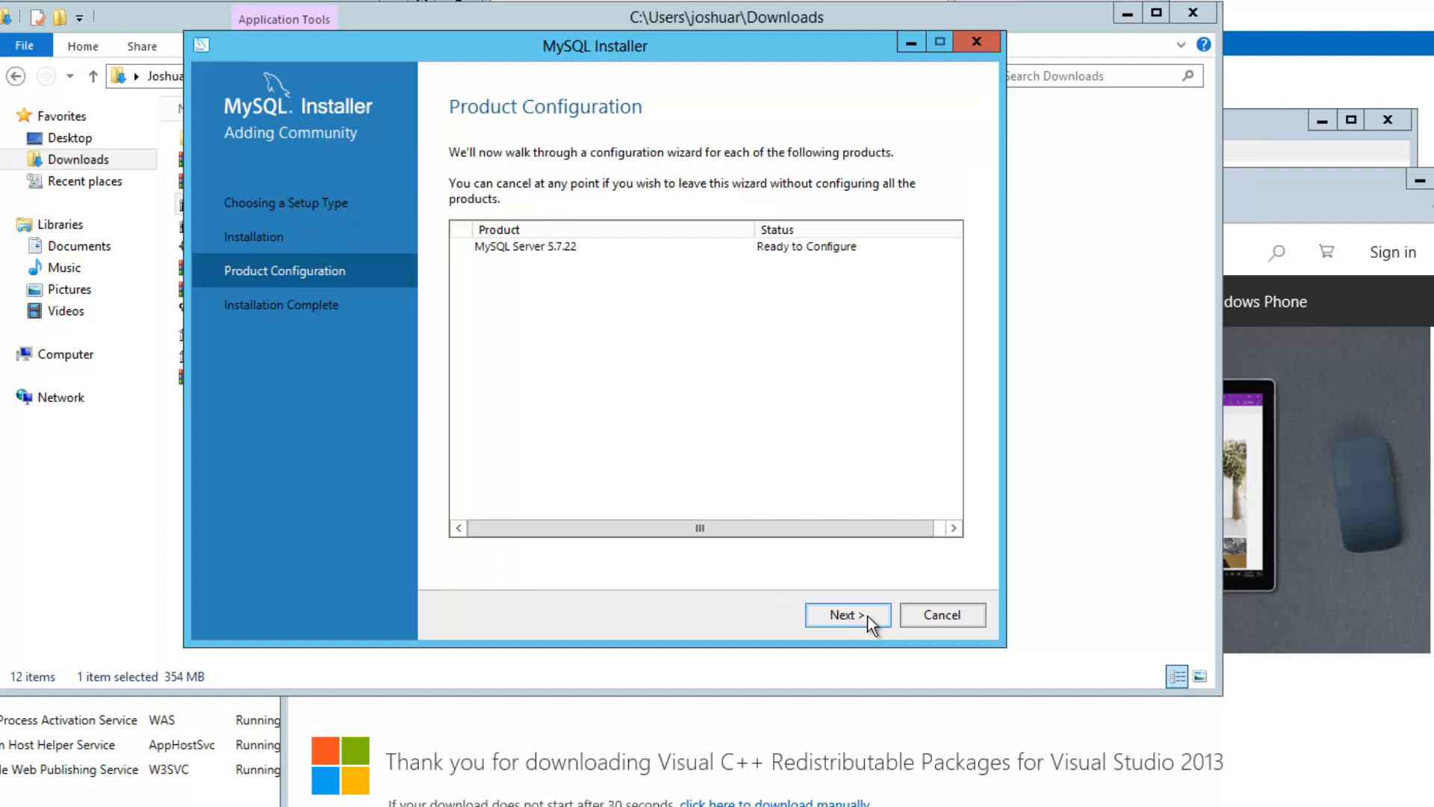
Keep a standalone MySQL server and set the config type to Server Computer
click(869, 615)
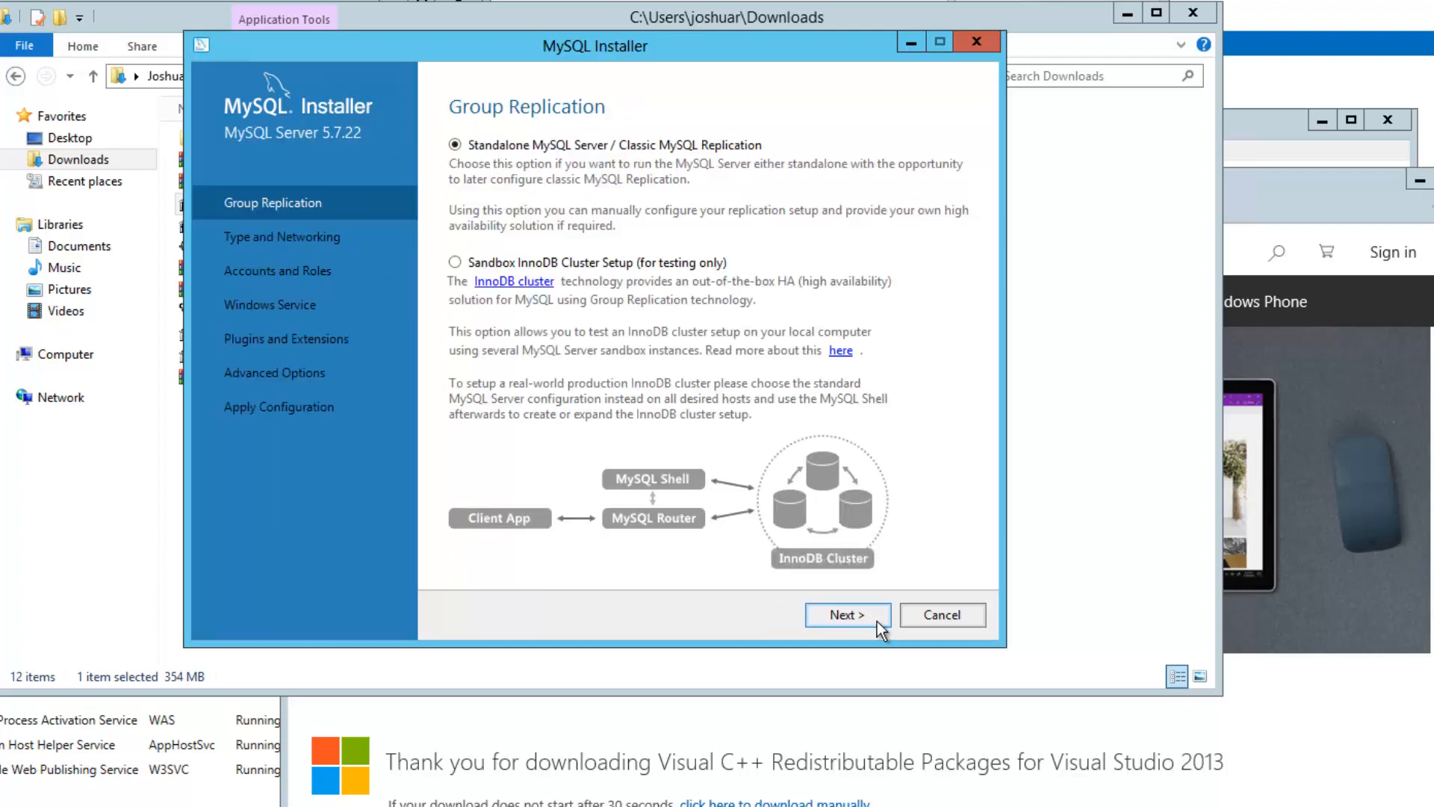
click(877, 620)
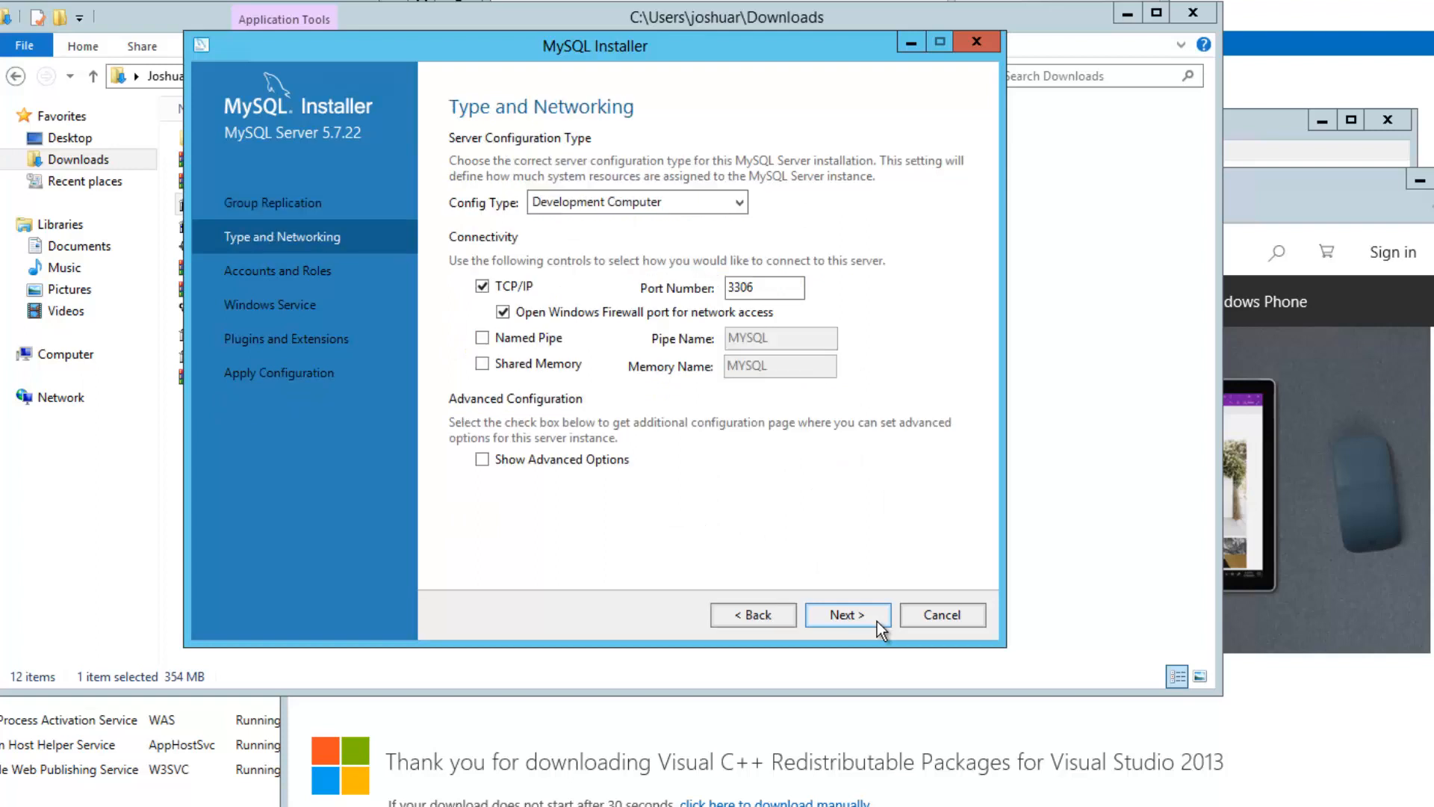
click(743, 209)
click(674, 328)
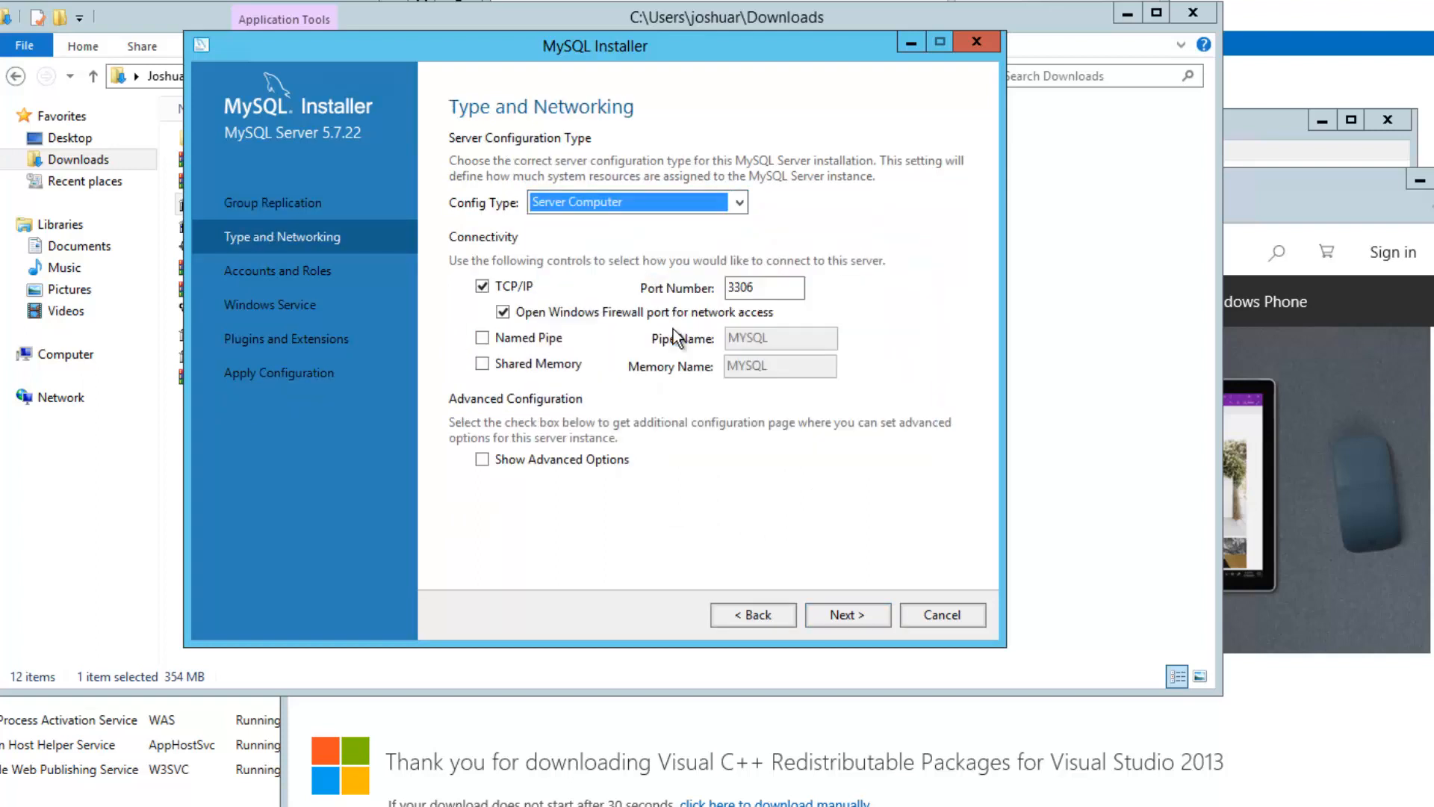
click(849, 615)
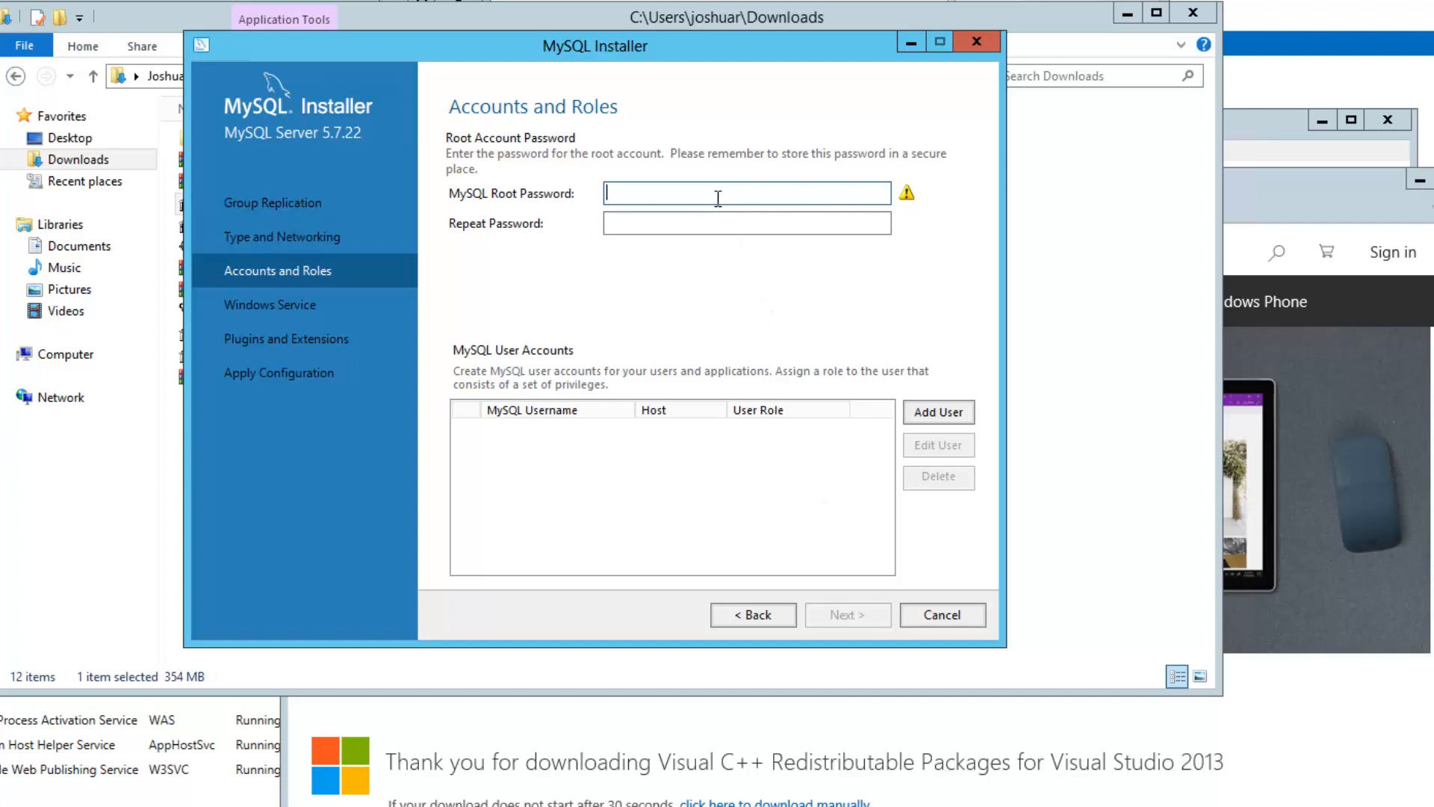
Enter the MySQL root password in both the password and repeat fields
text(password)
key(Tab)
text(passw)
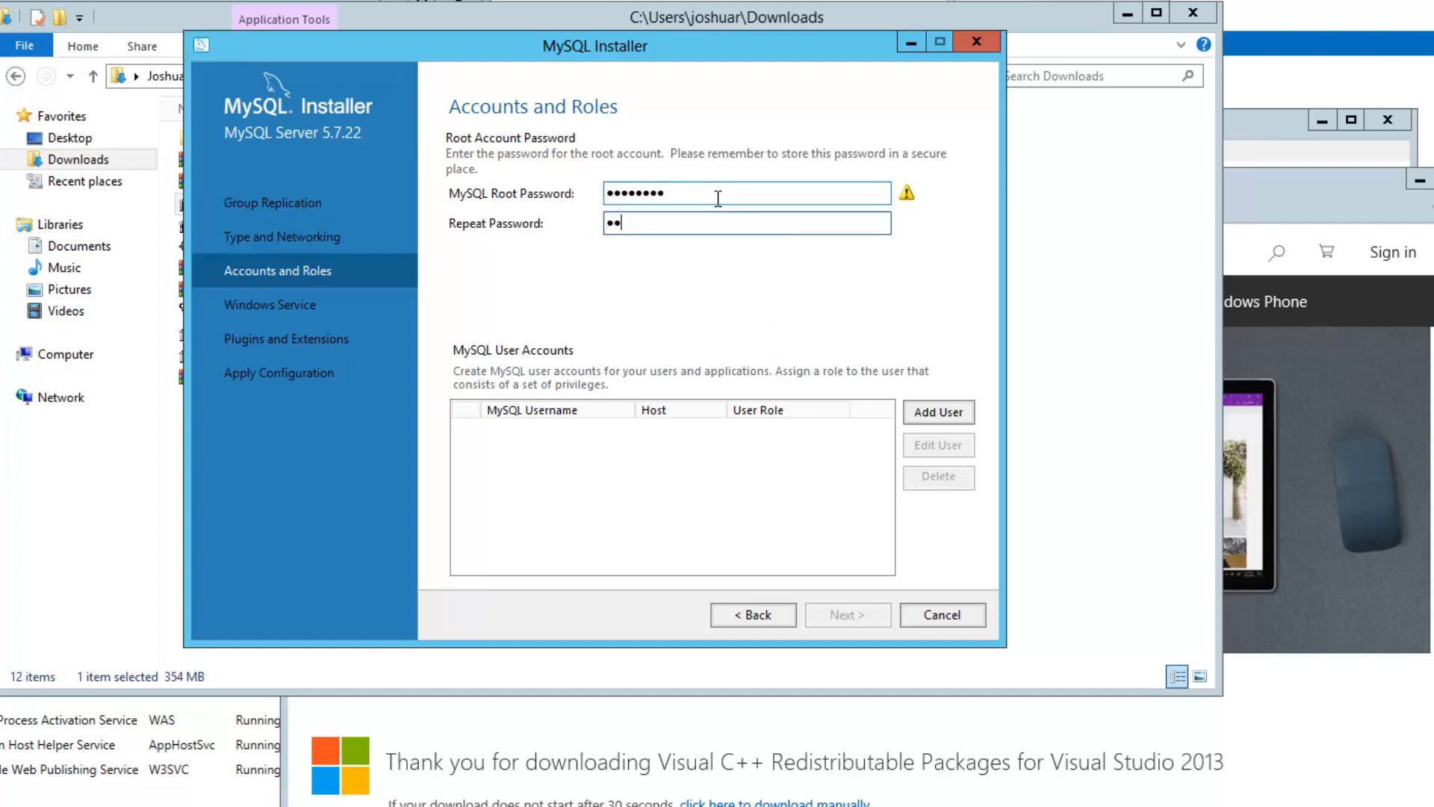
text(ord)
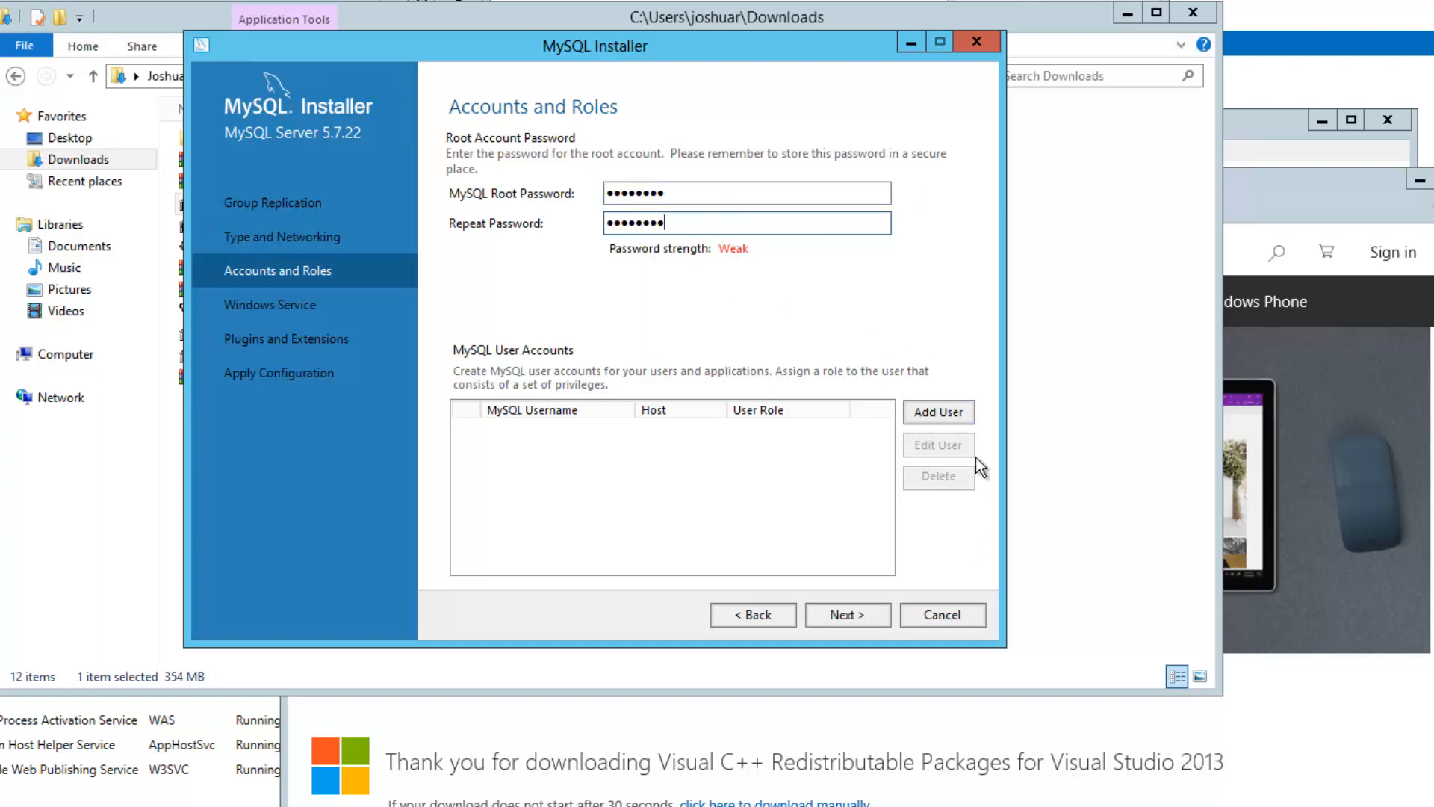
click(933, 419)
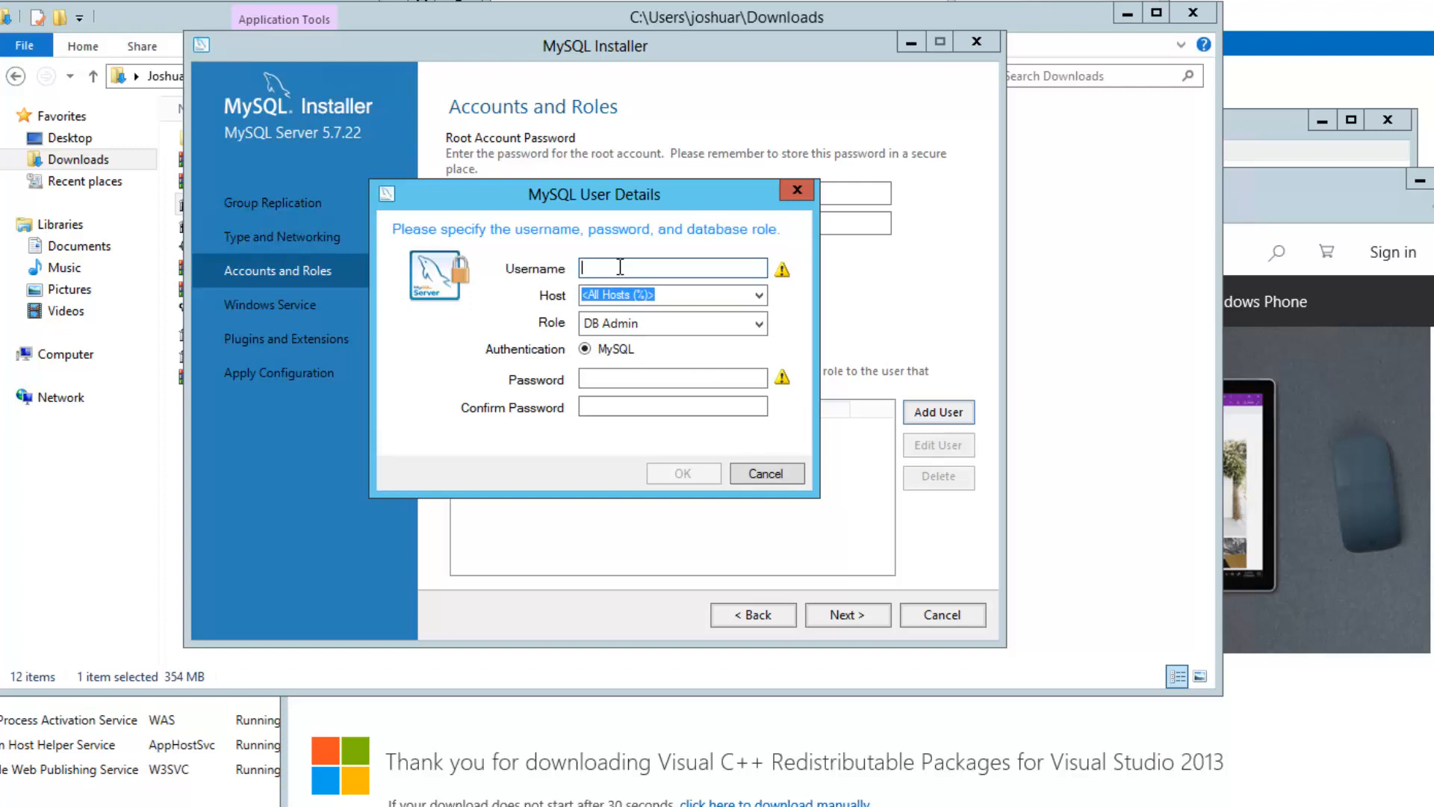
Add user wikiadmin with All Hosts, DB Admin role, and a confirmed password
text(wikiadmin)
key(Tab)
key(Tab)
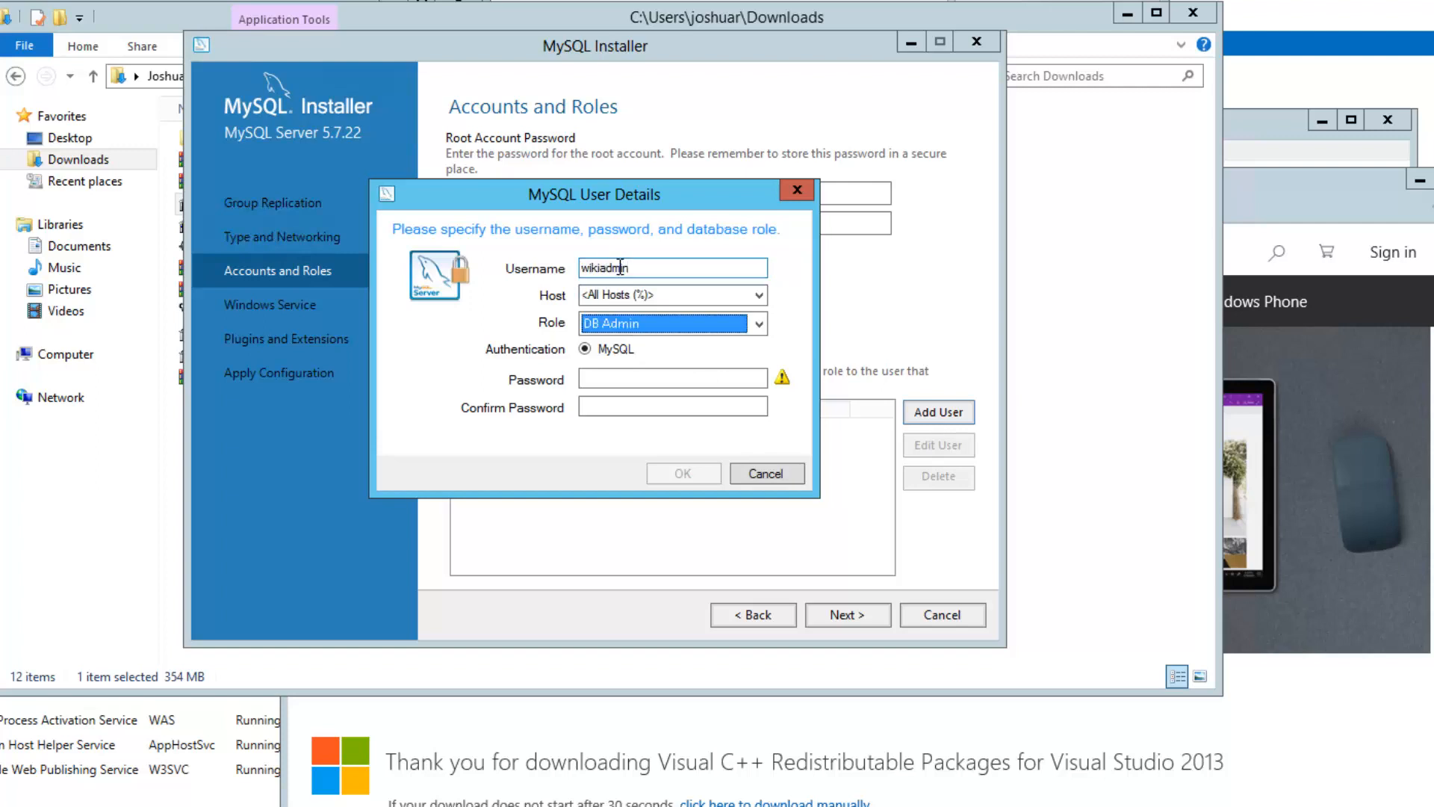
key(Tab)
key(Tab)
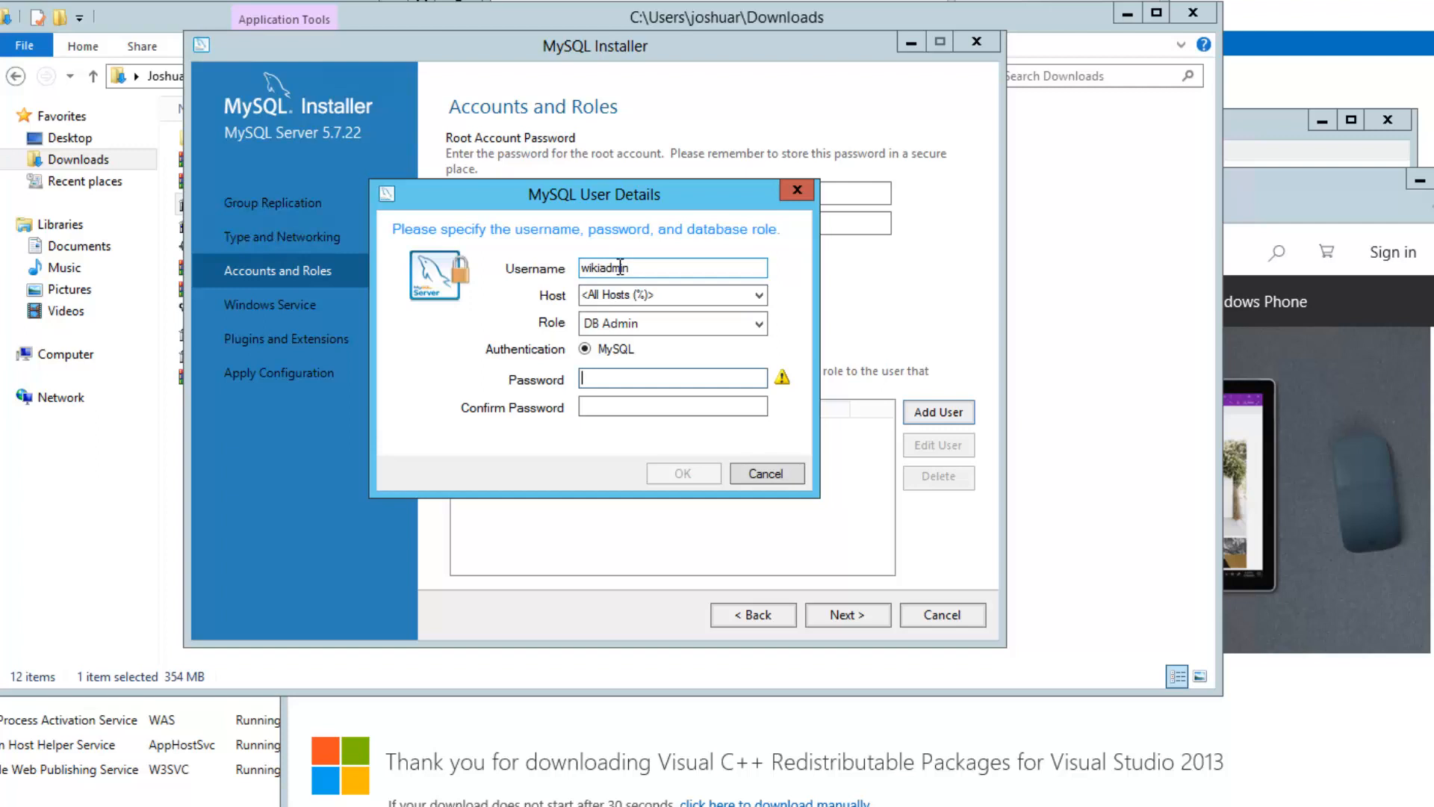
text(••••••••)
key(Tab)
text(•••••)
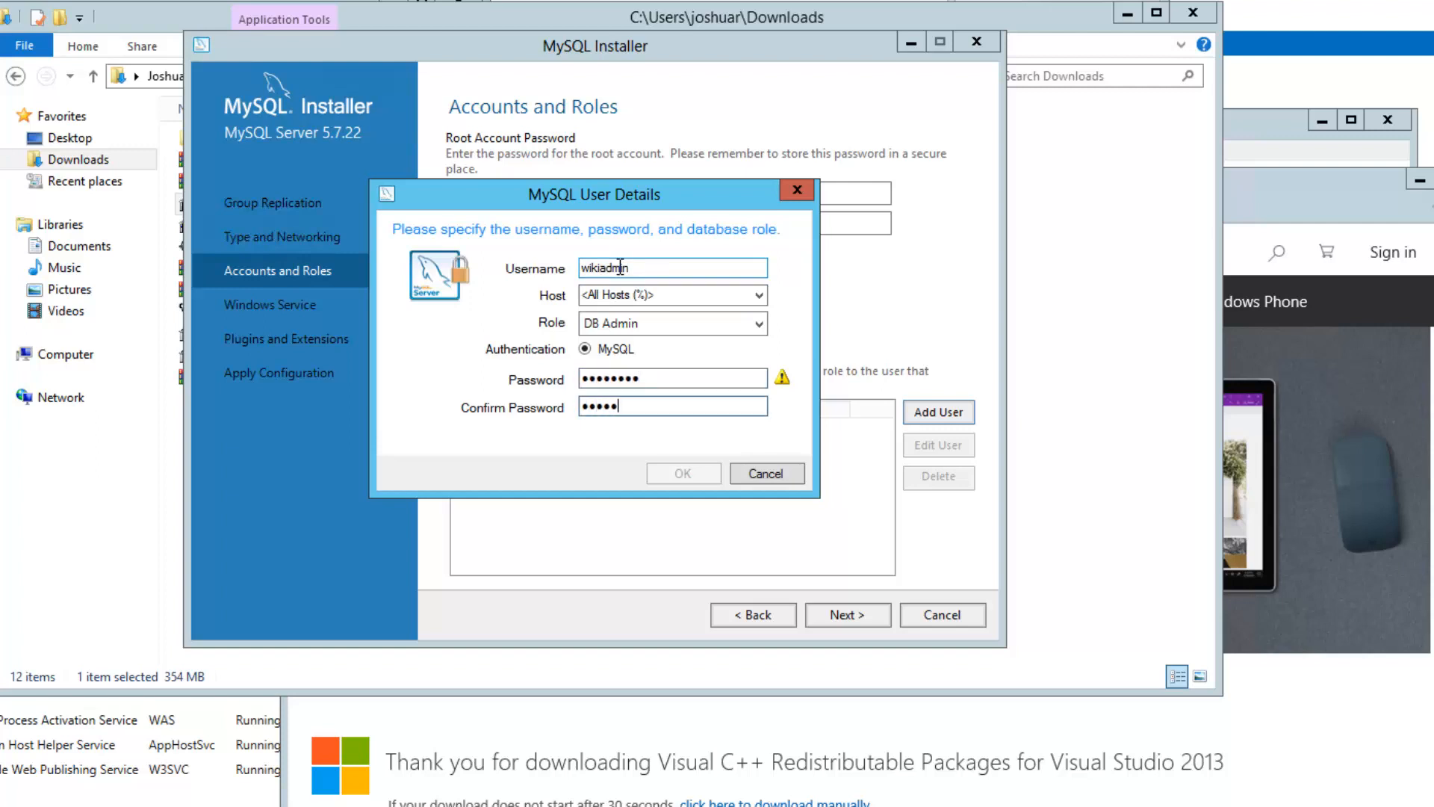
text(•••)
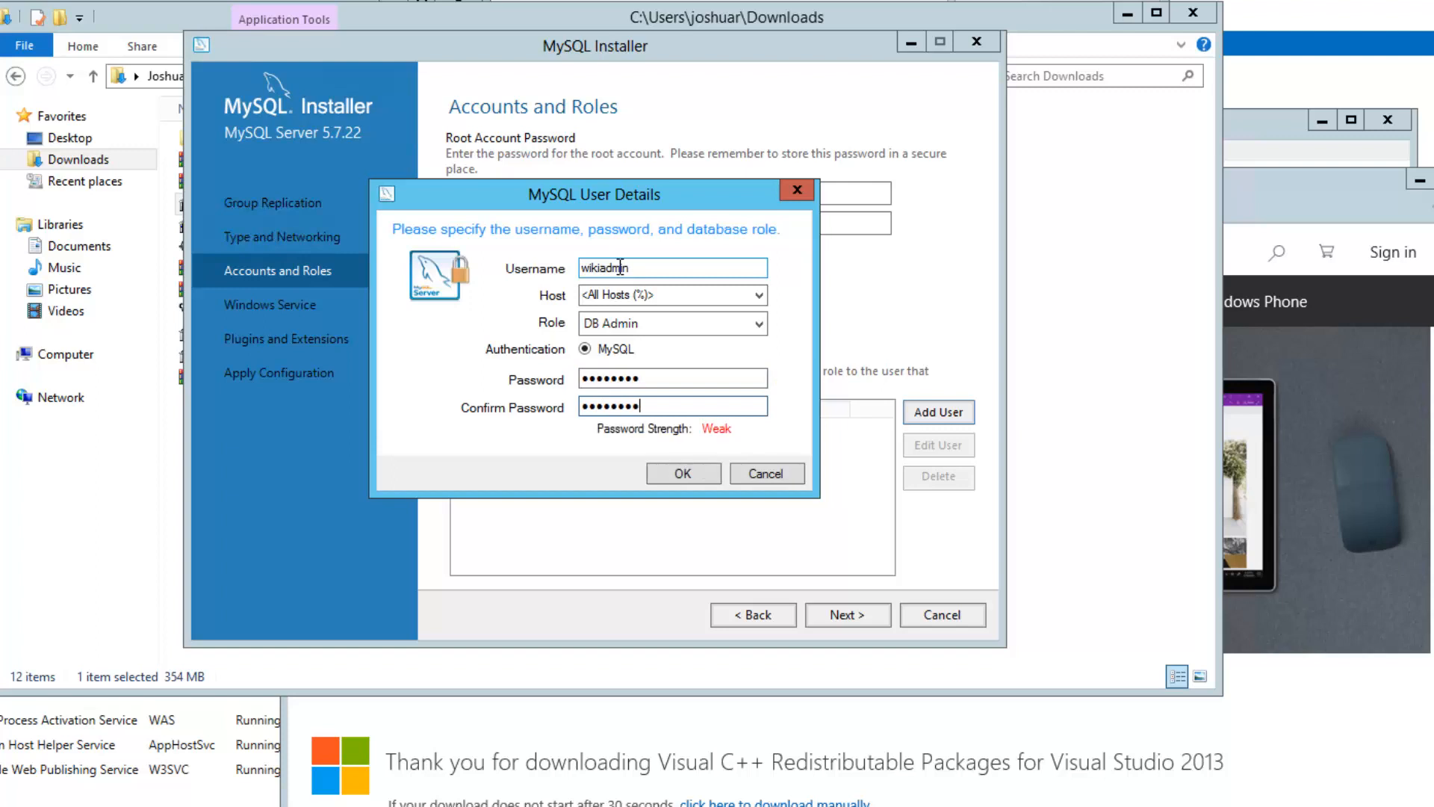
click(682, 474)
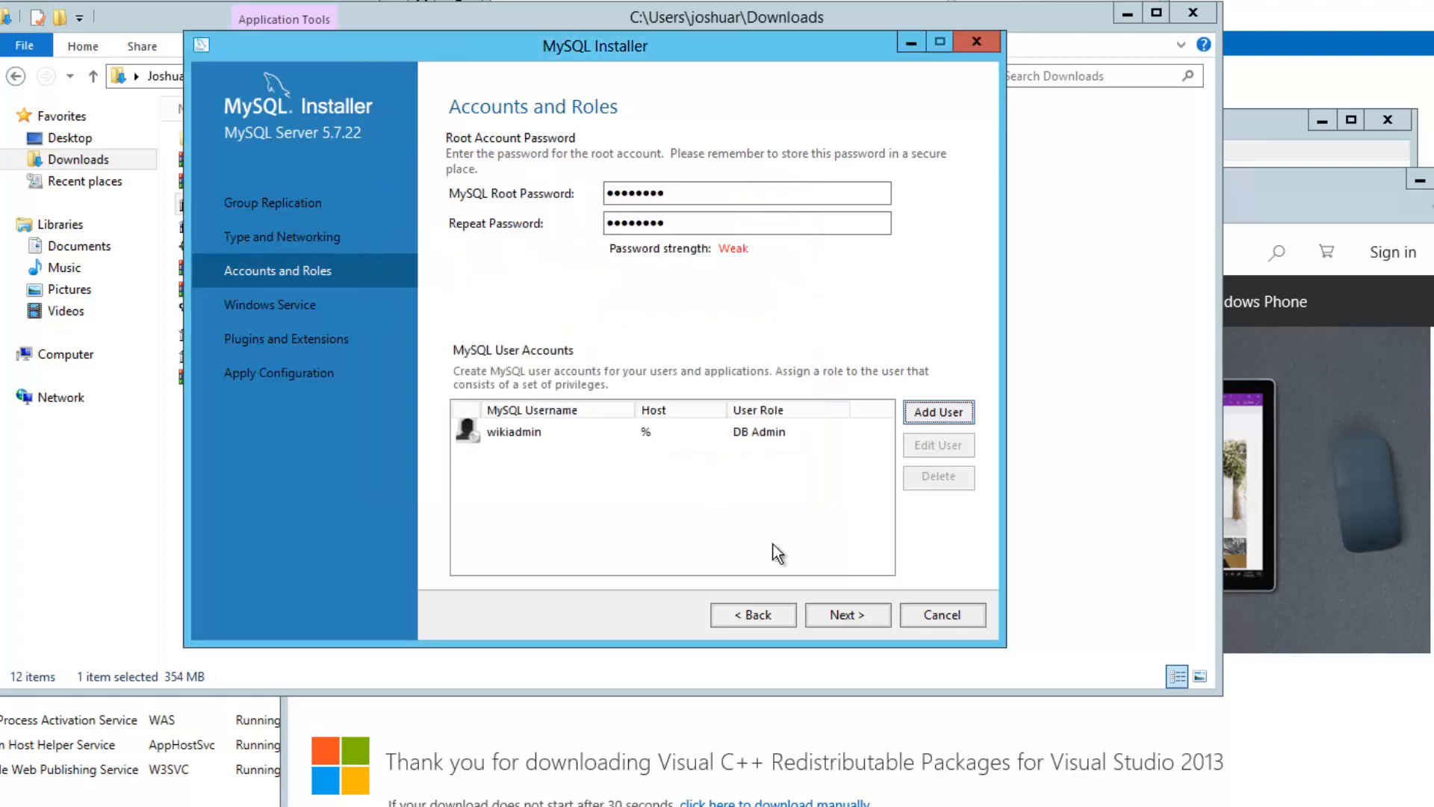
Keep default Windows service and plugin settings, apply the MySQL Server 5.7.22 configuration, and finish
click(853, 617)
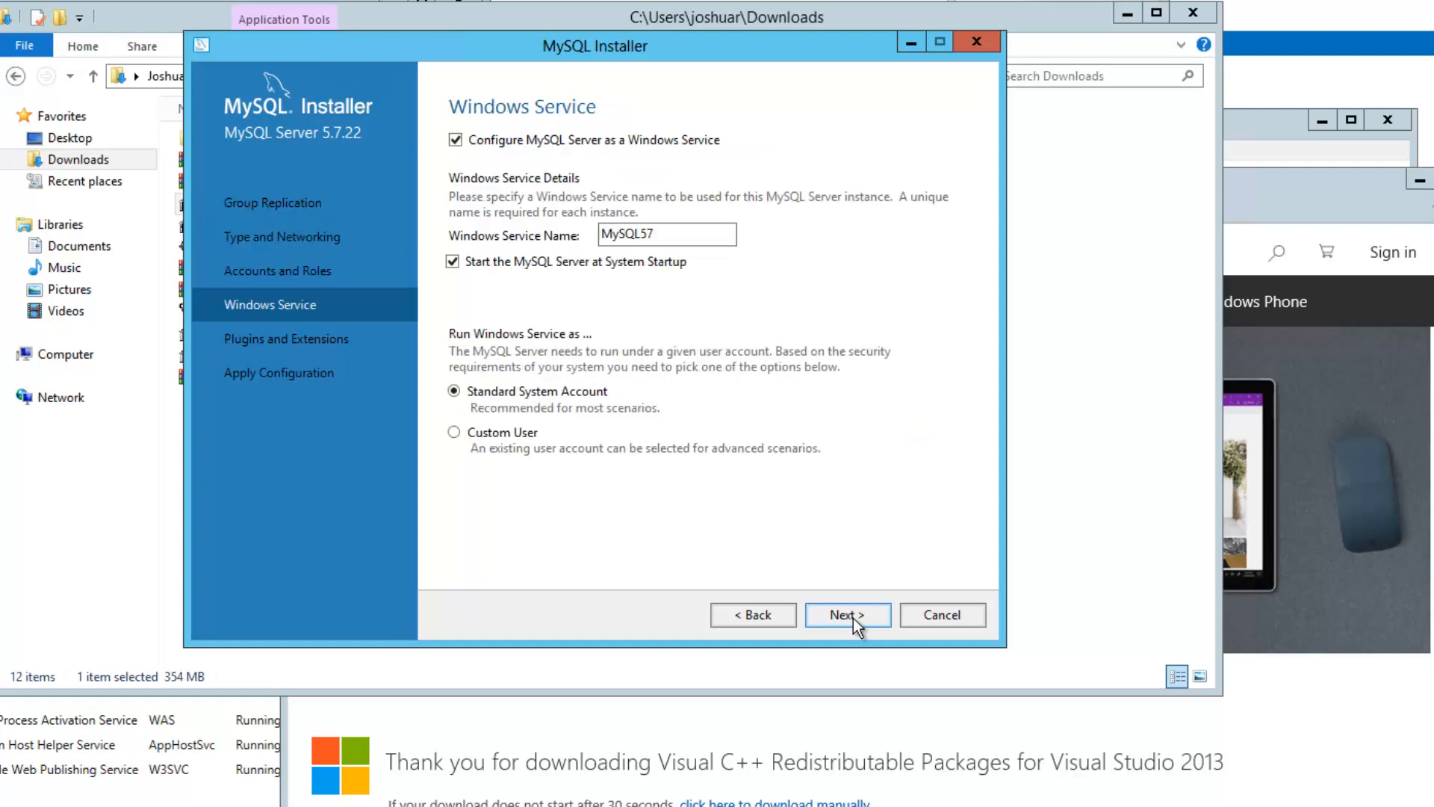
click(853, 617)
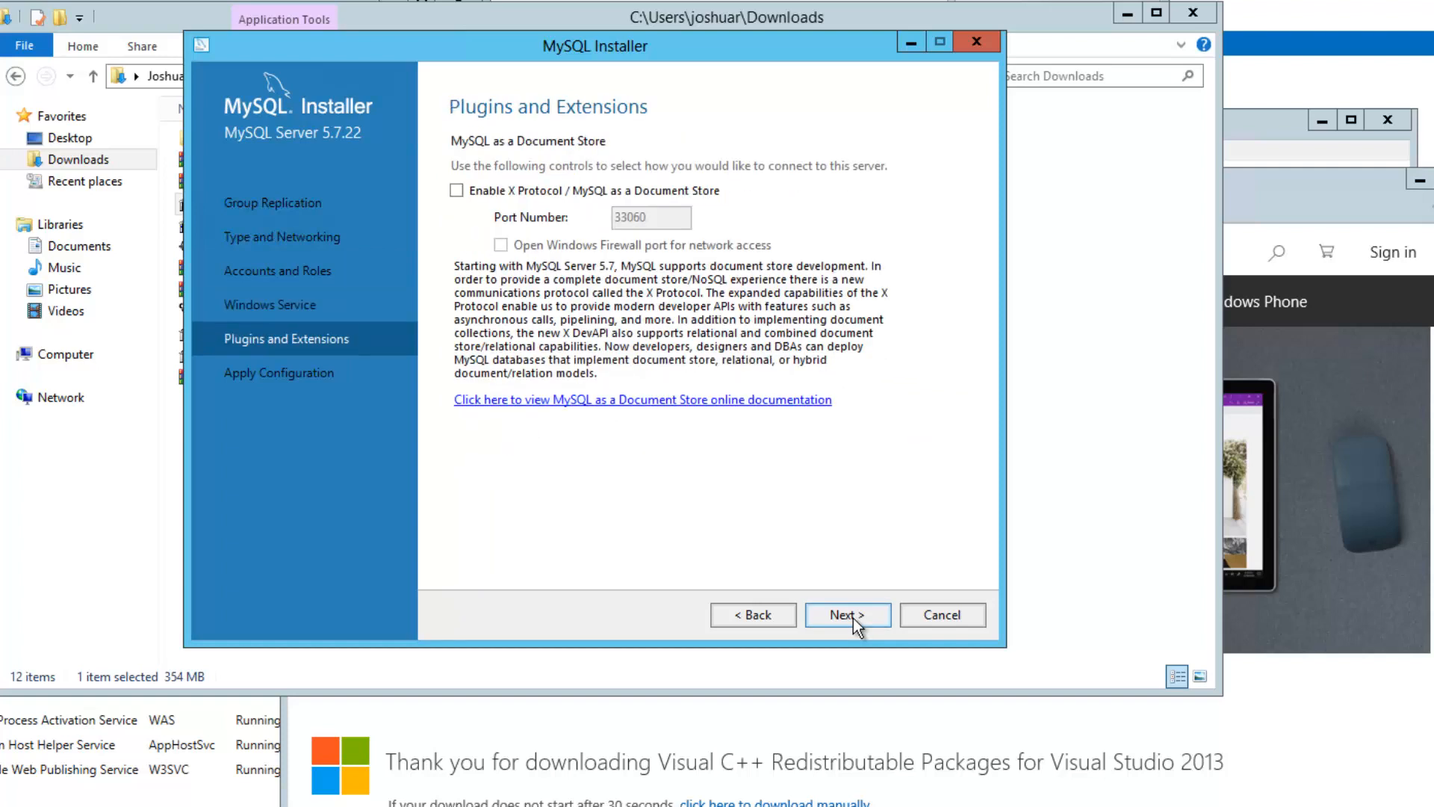
click(853, 617)
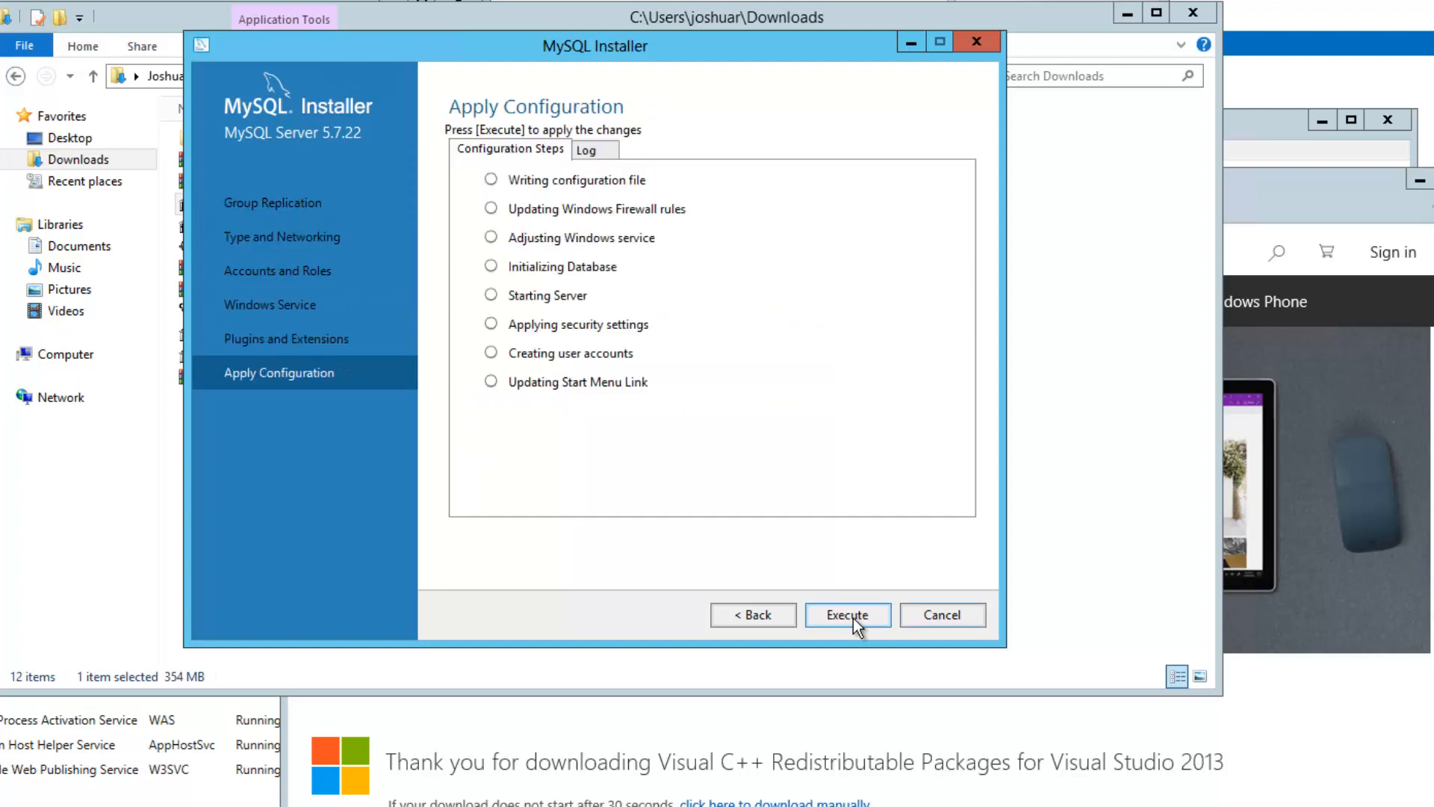
click(853, 617)
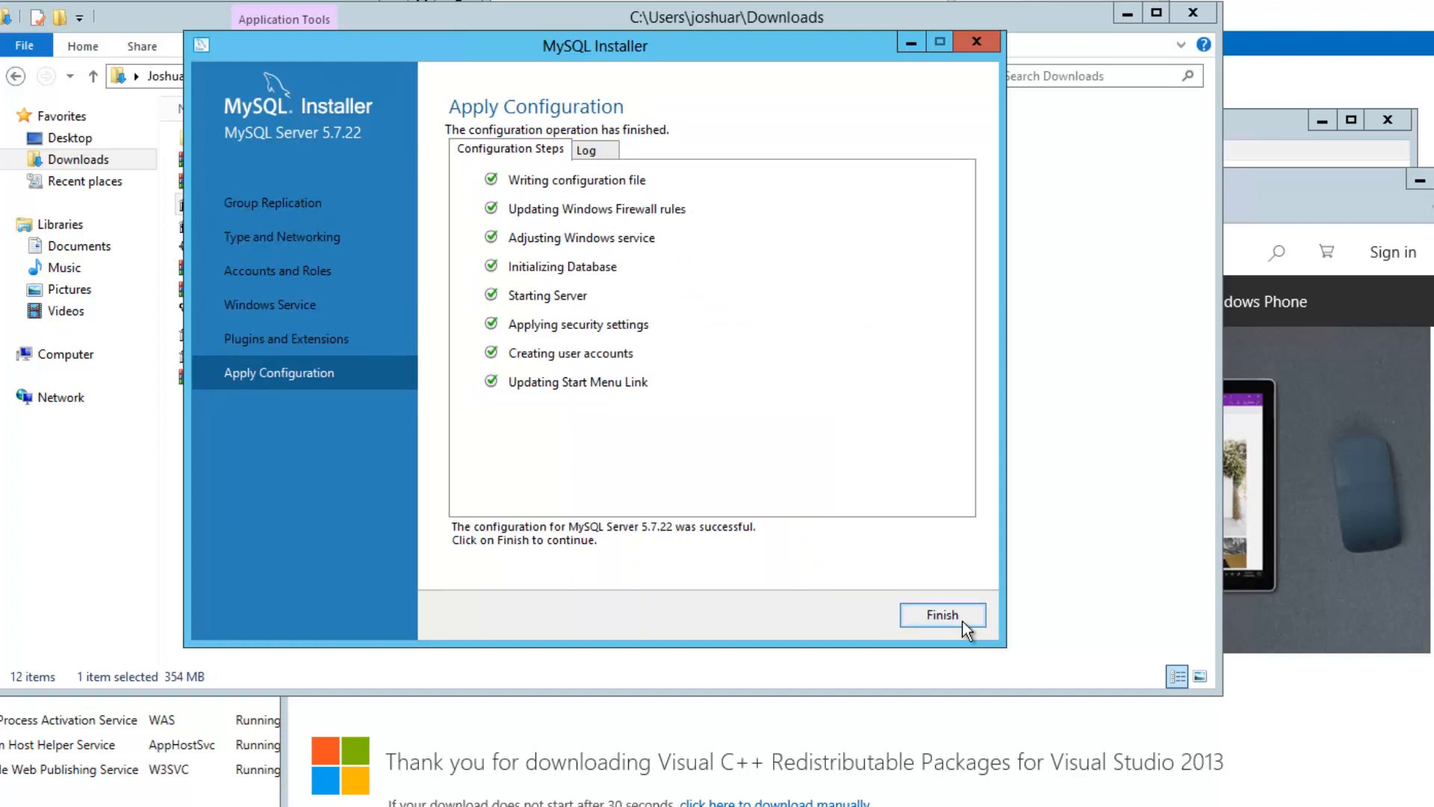
click(963, 624)
click(921, 617)
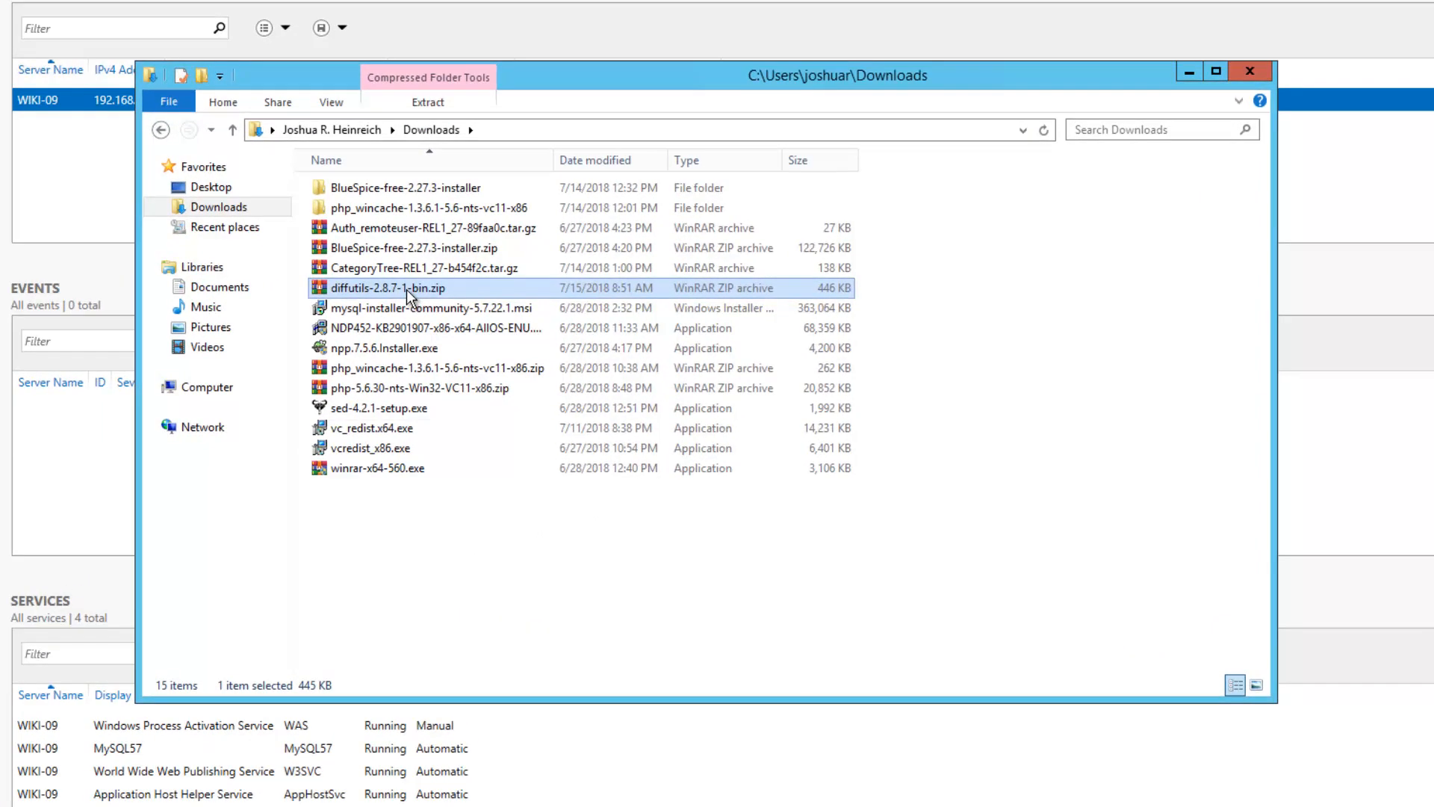
Extract bin from diffutils-2.8.7-1-bin.zip into Downloads\diffutils-2.8.7-1-bin, then minimize WinRAR
double_click(406, 289)
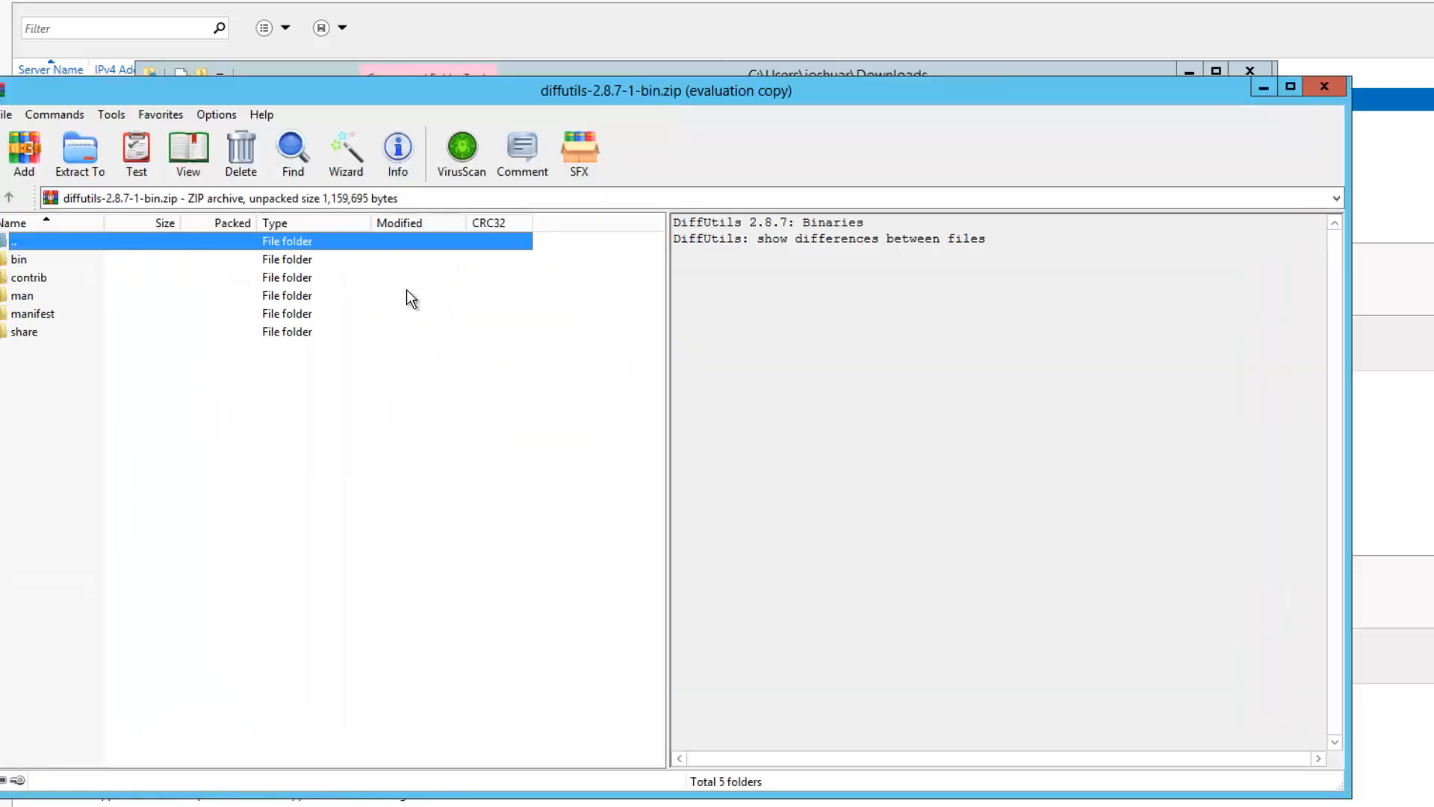
click(19, 263)
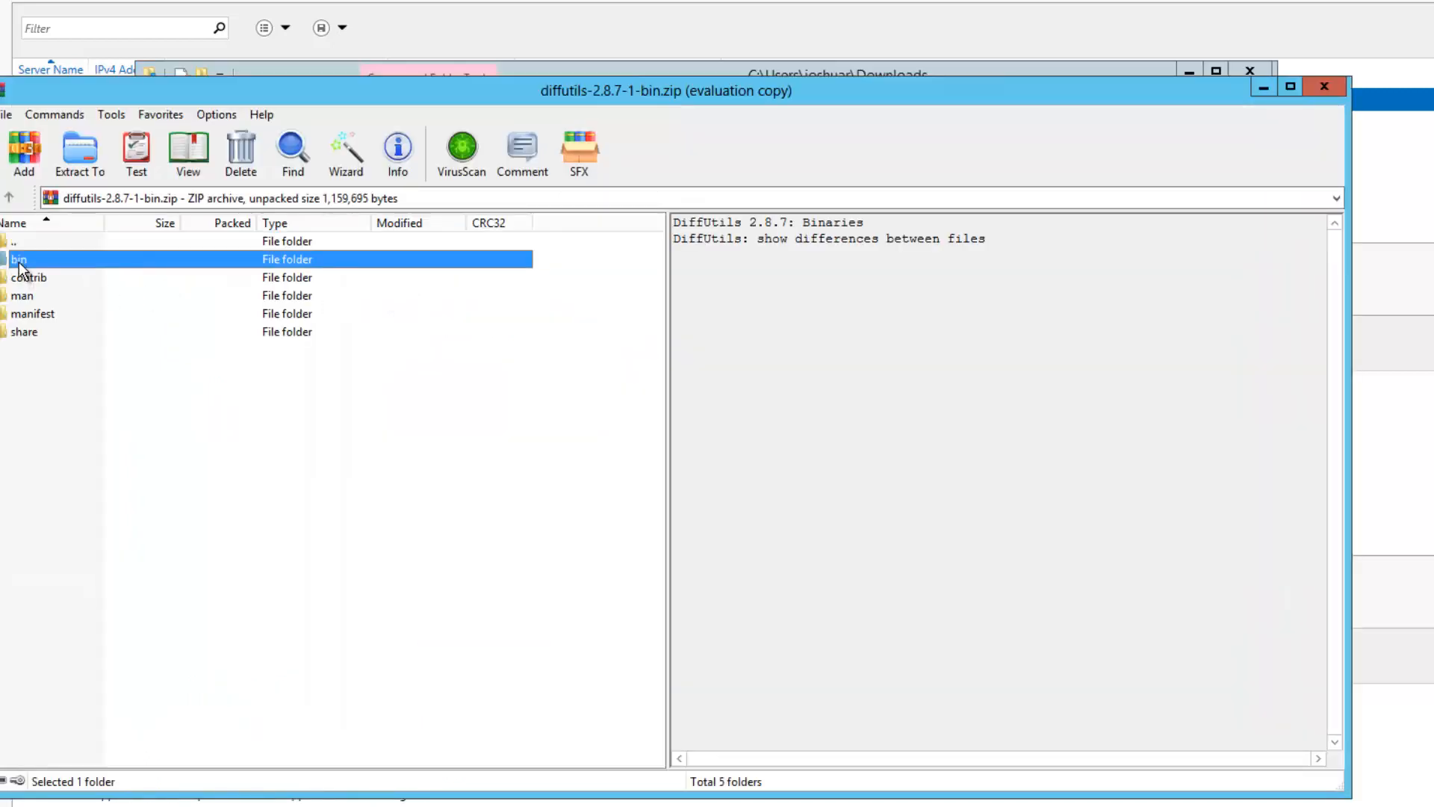
right_click(20, 263)
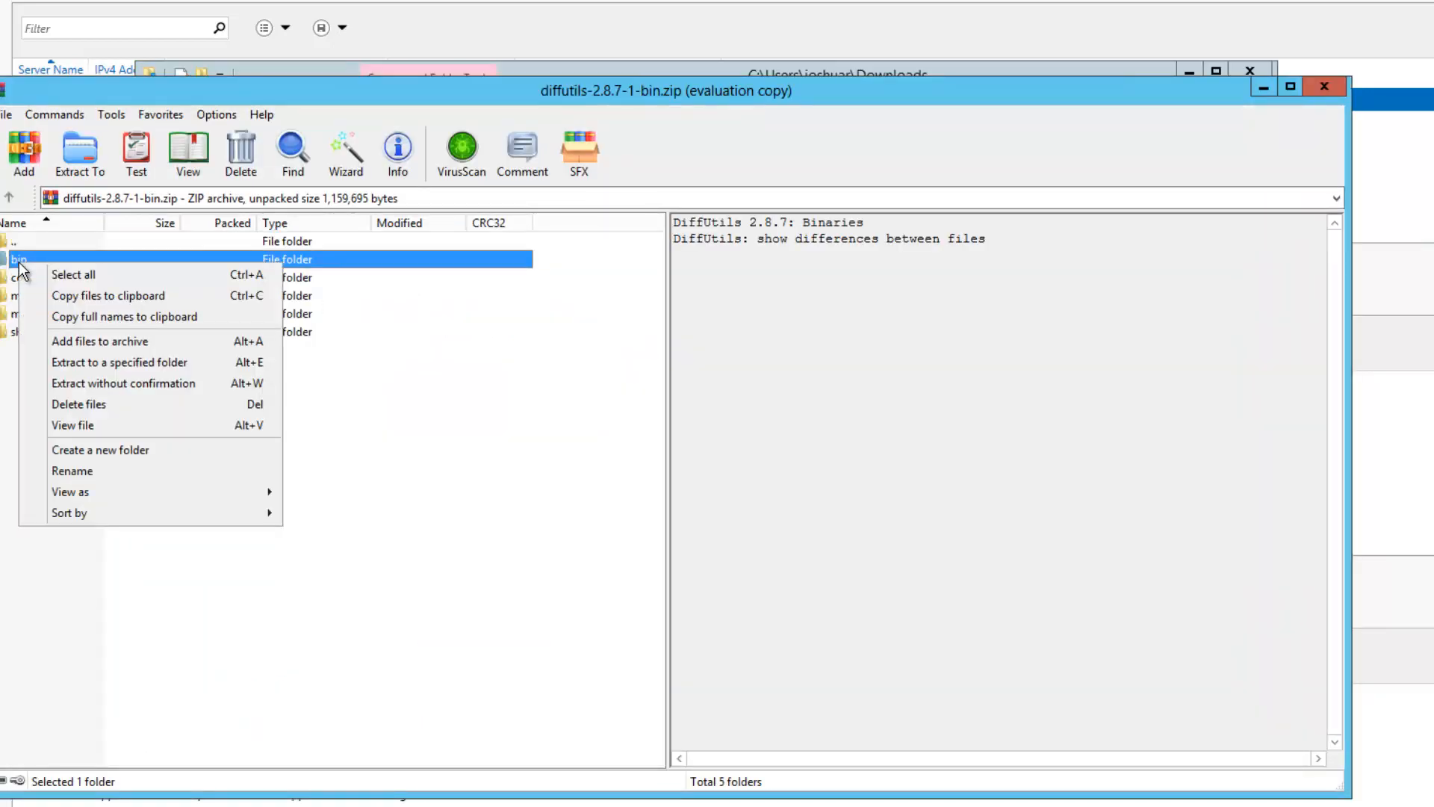
click(92, 362)
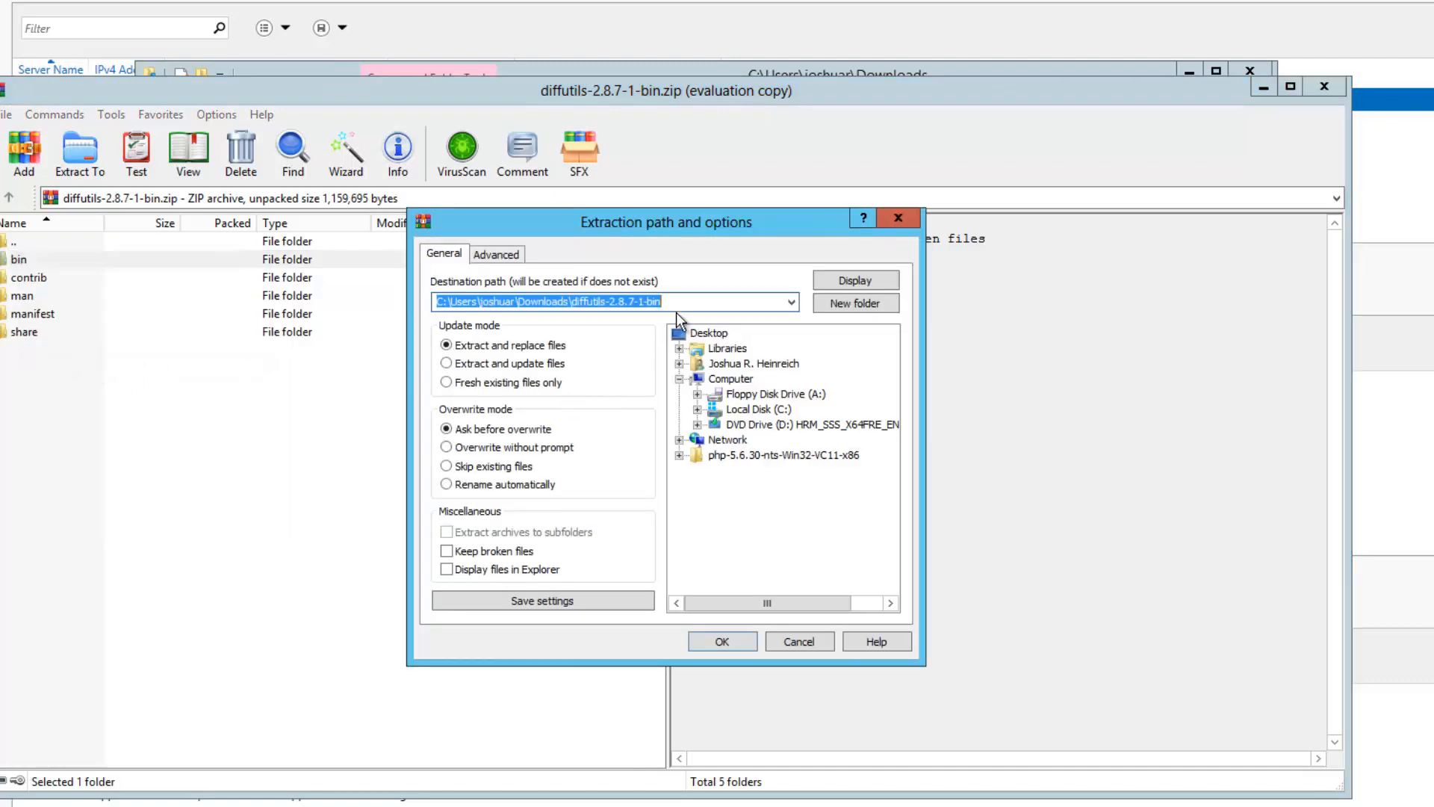
click(742, 644)
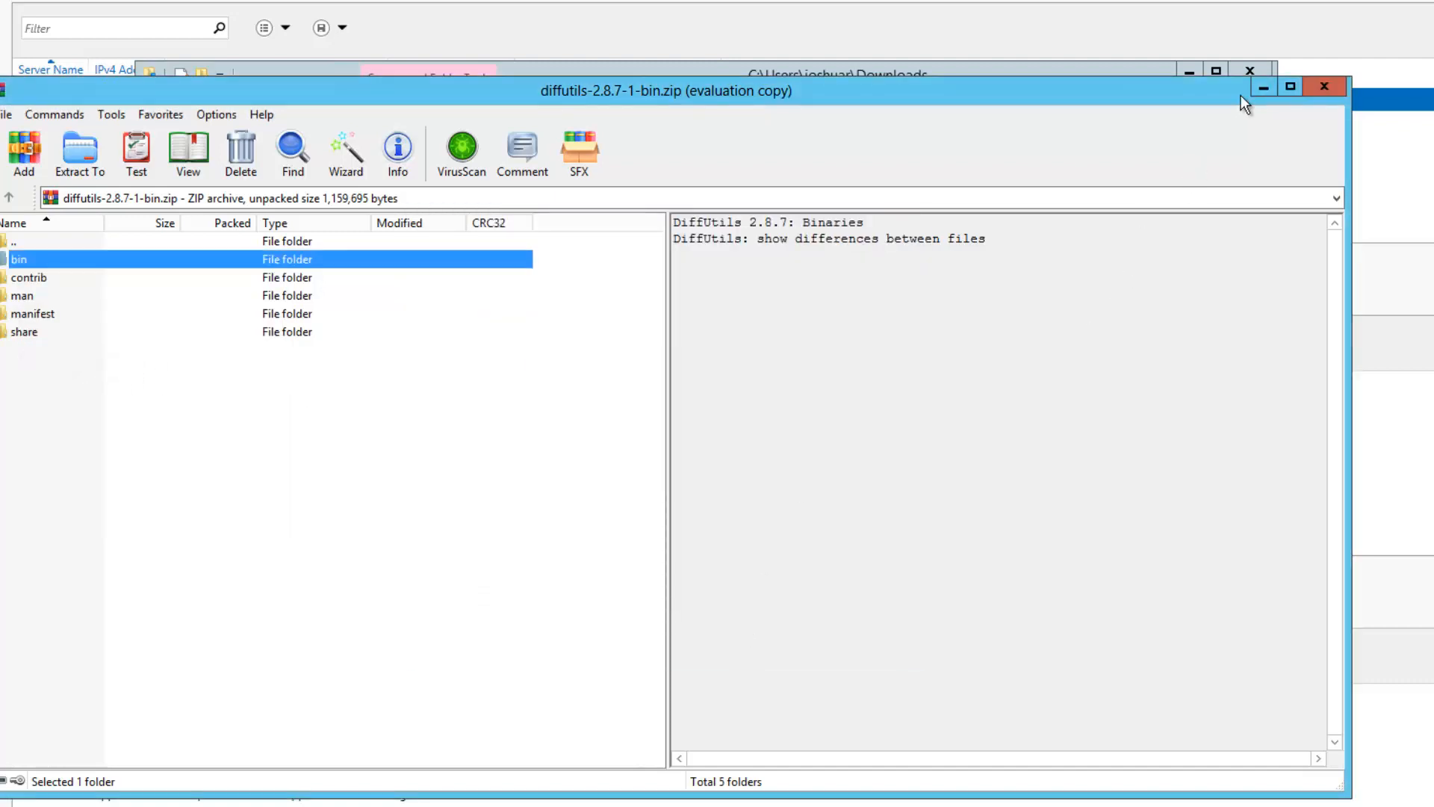
click(1261, 87)
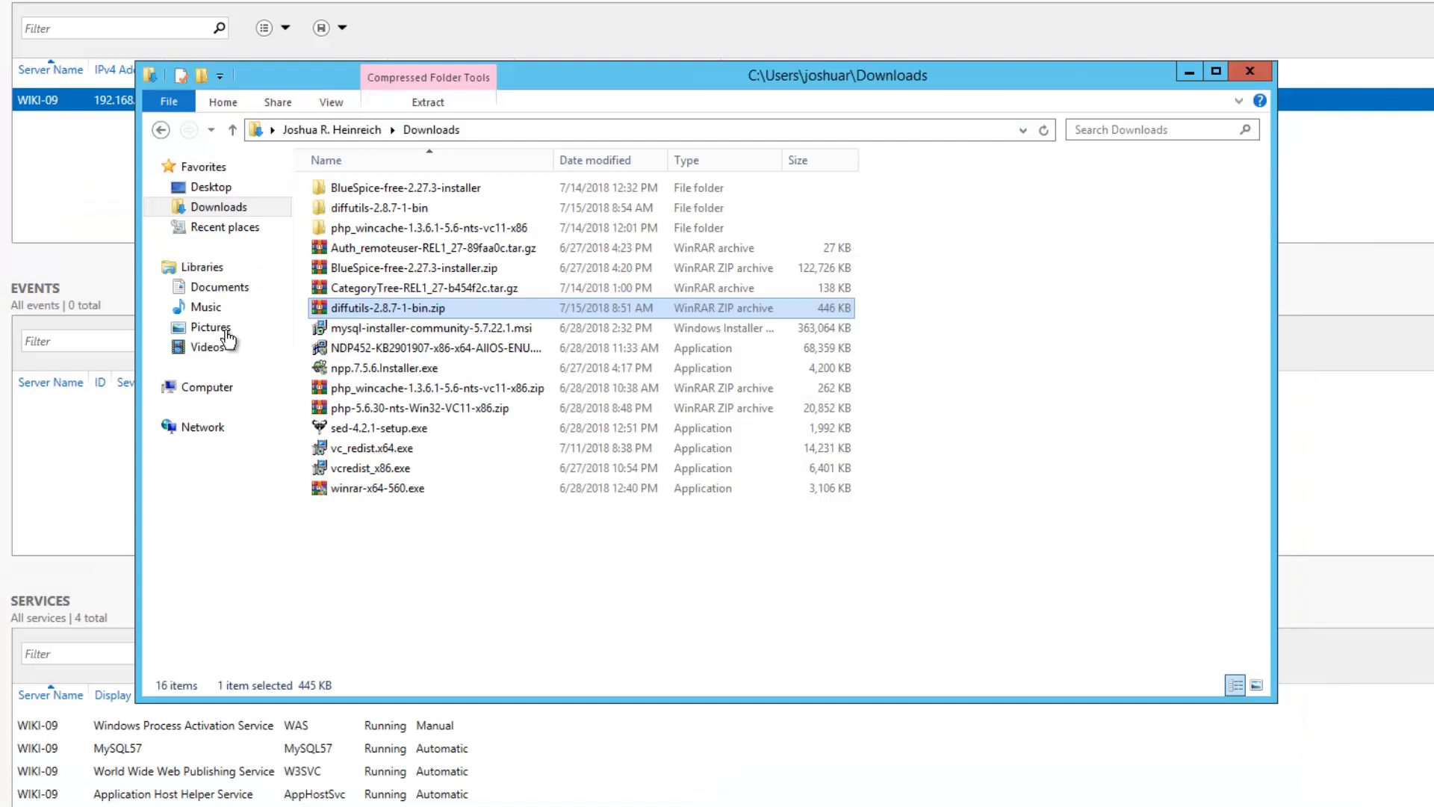
Copy the bin folder from the extracted diffutils-2.8.7-1-bin folder
double_click(410, 208)
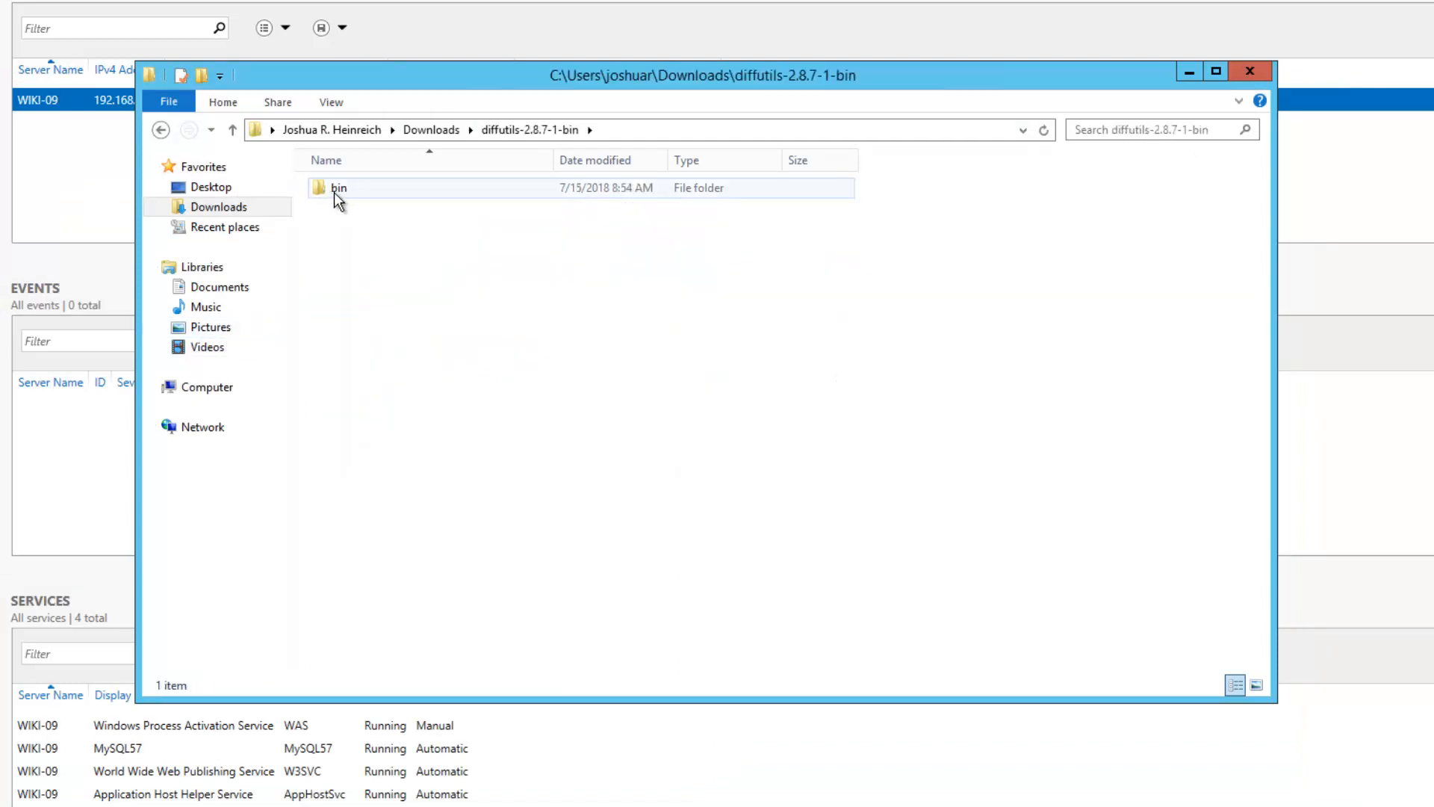
right_click(341, 191)
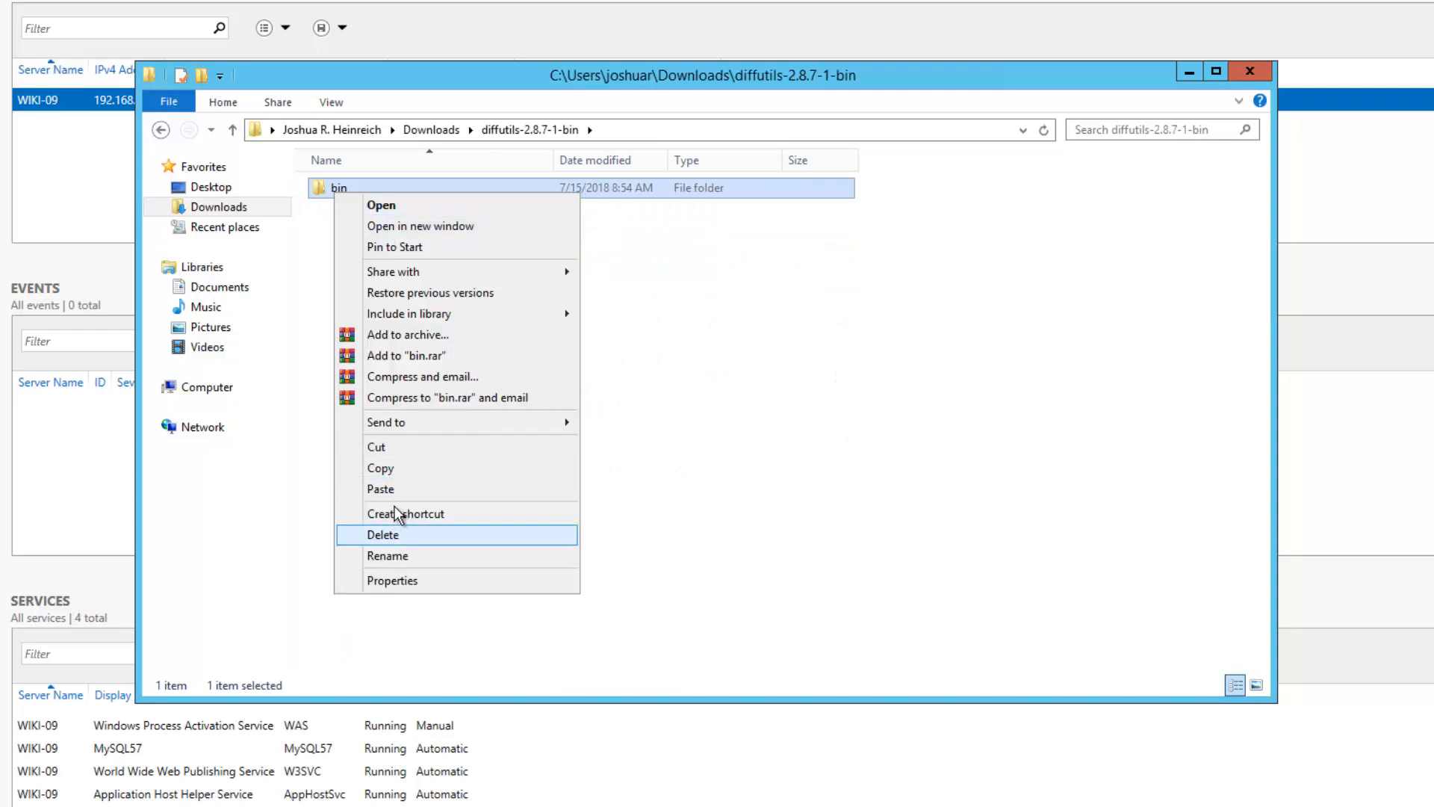
click(389, 471)
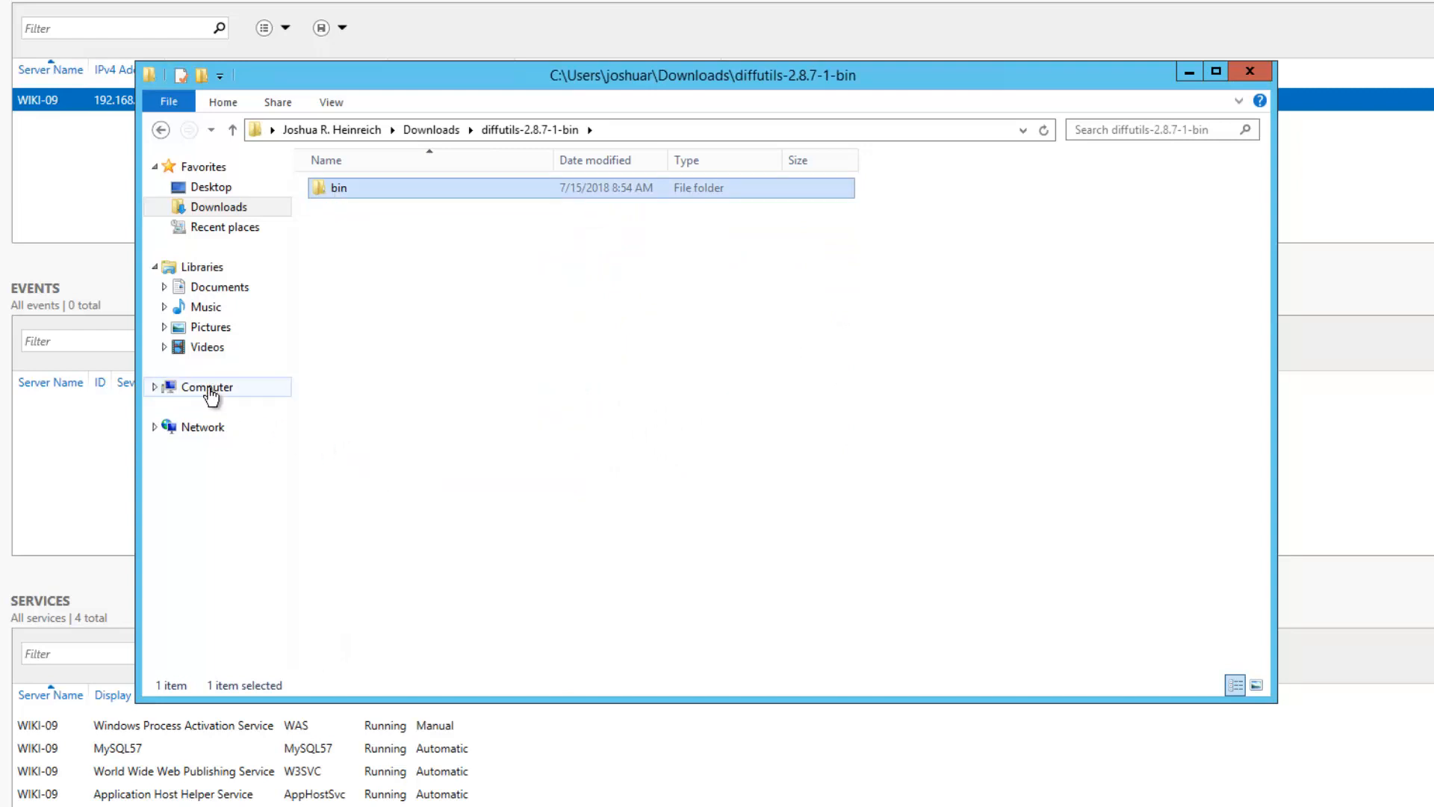
Paste it into C:\Program Files (x86)\GnuWin32 with administrator permission, then verify diff3.exe in bin
click(210, 392)
double_click(410, 210)
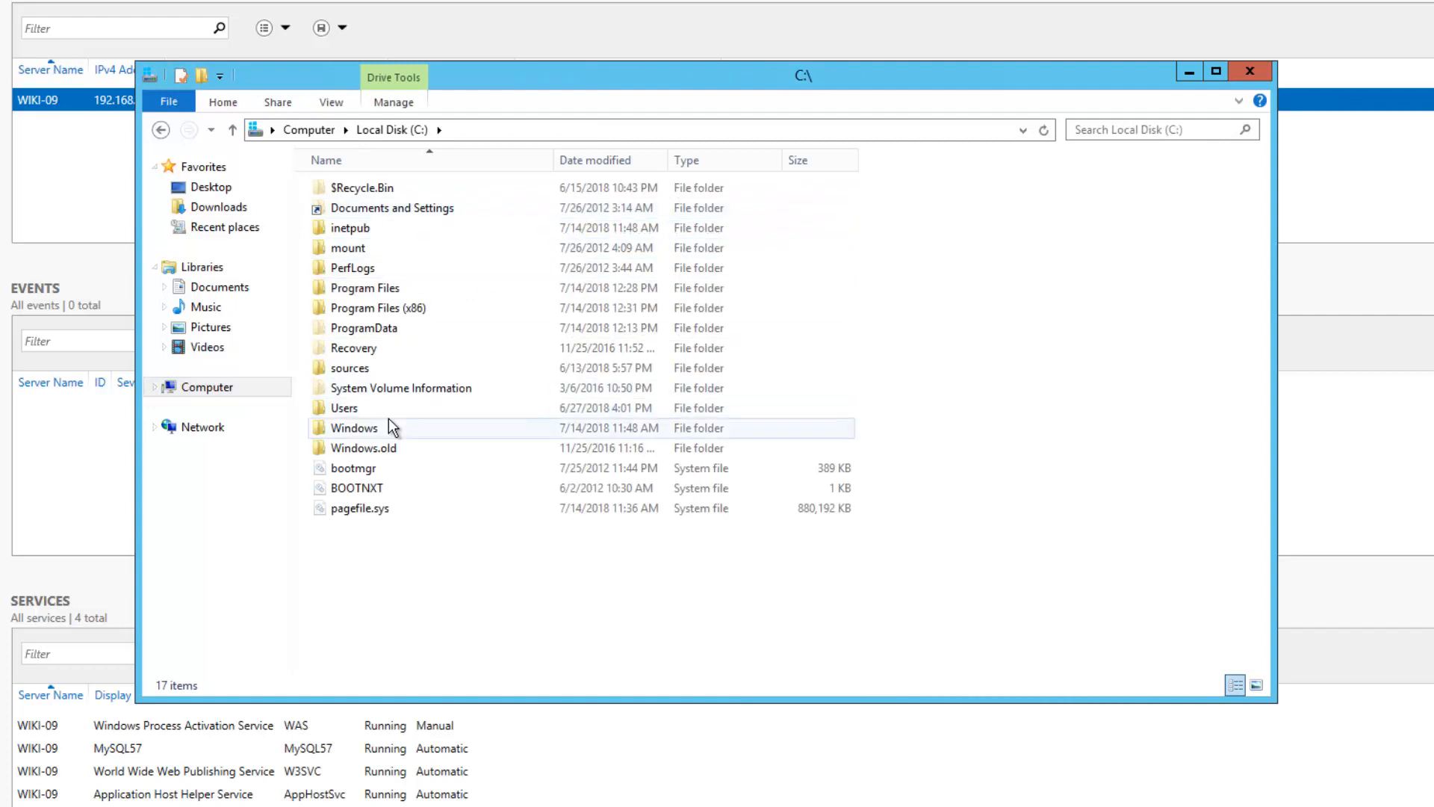
double_click(388, 308)
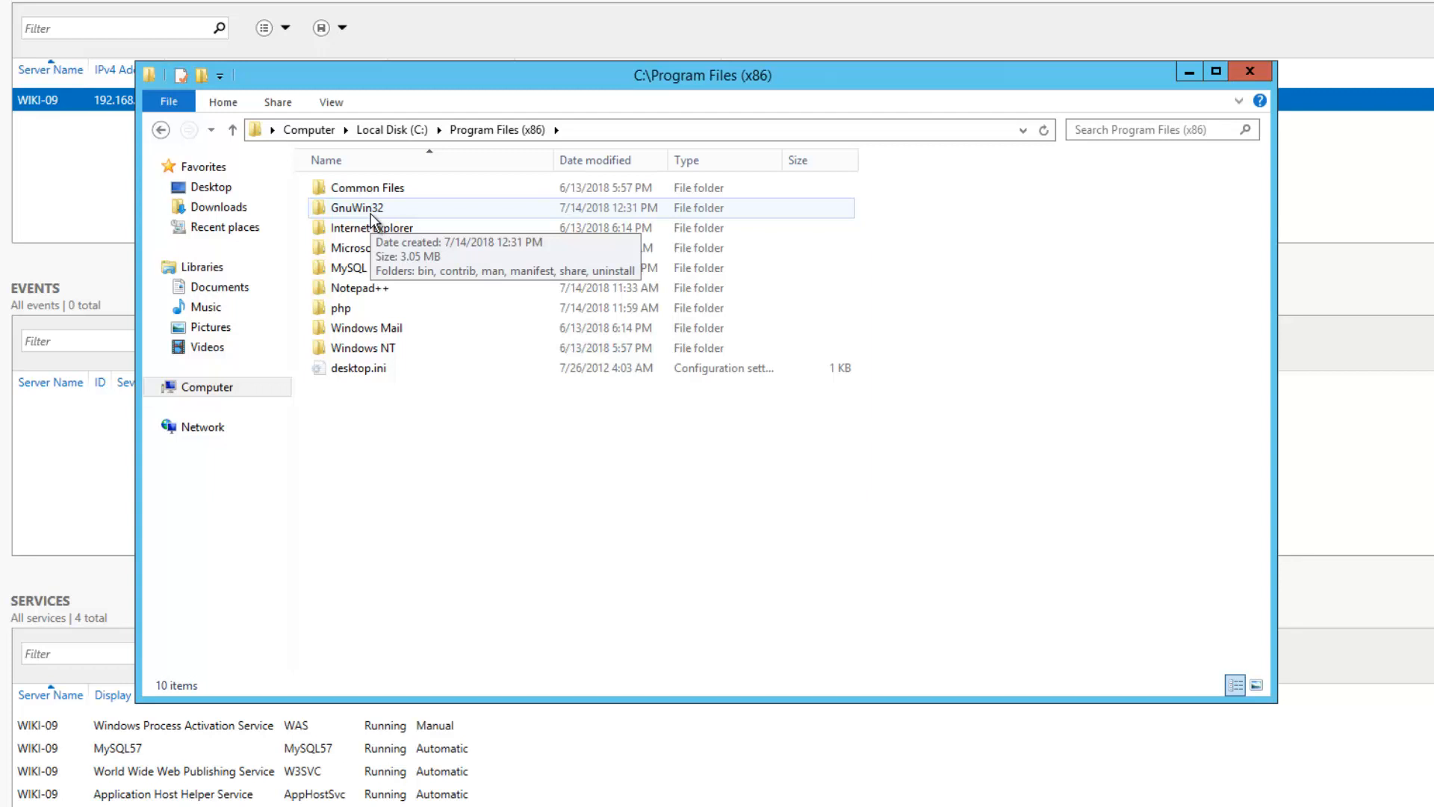
double_click(371, 213)
right_click(410, 371)
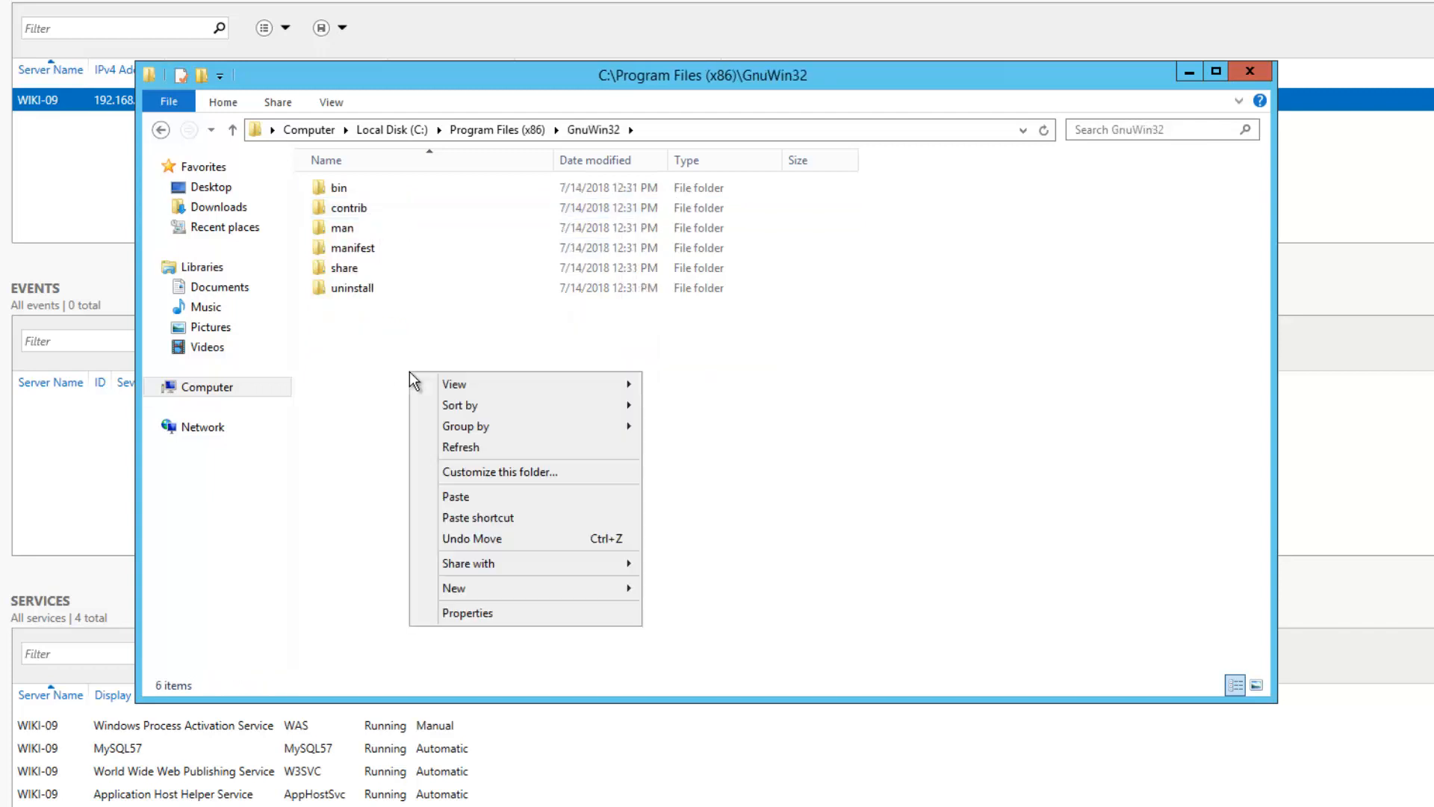
click(468, 491)
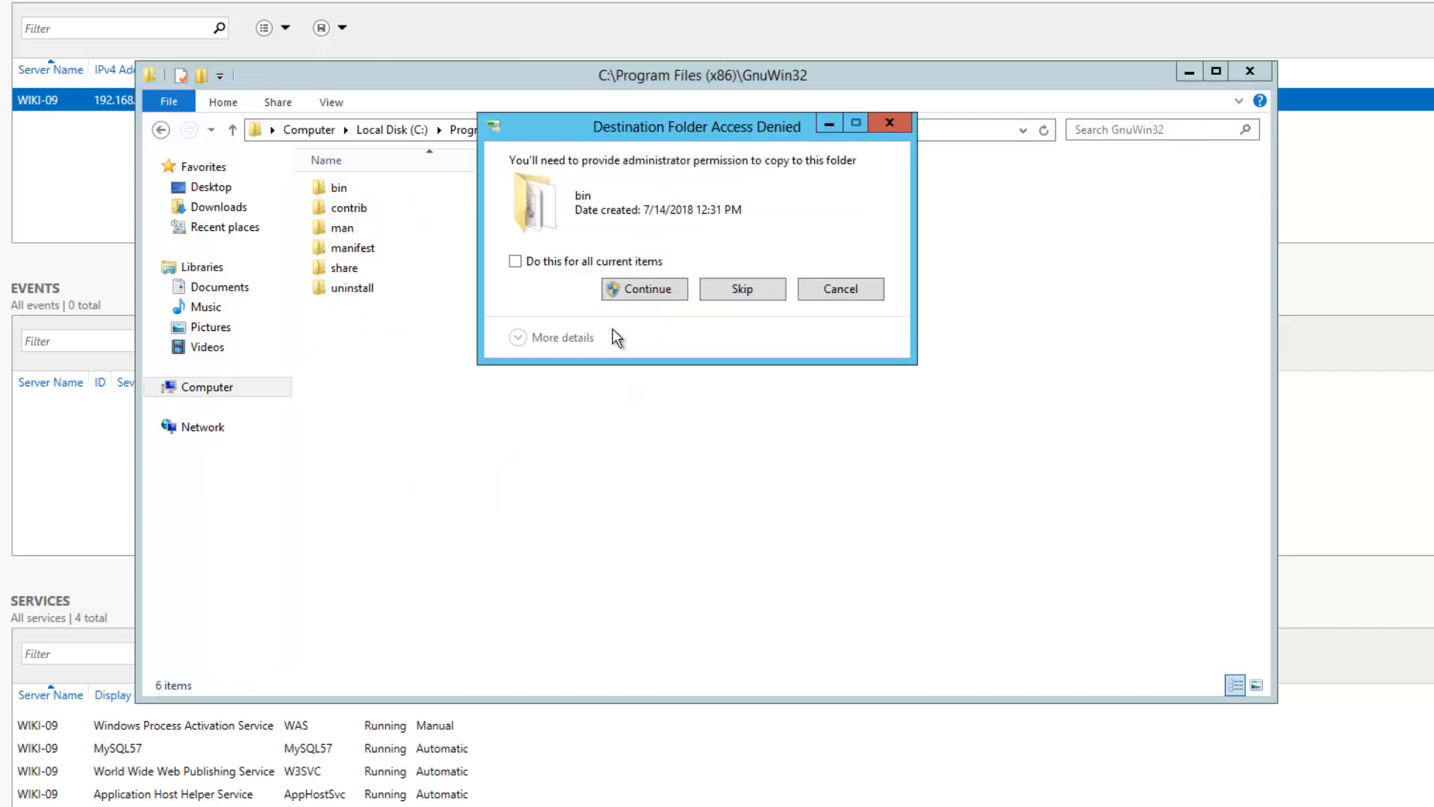
click(649, 289)
click(641, 290)
click(640, 294)
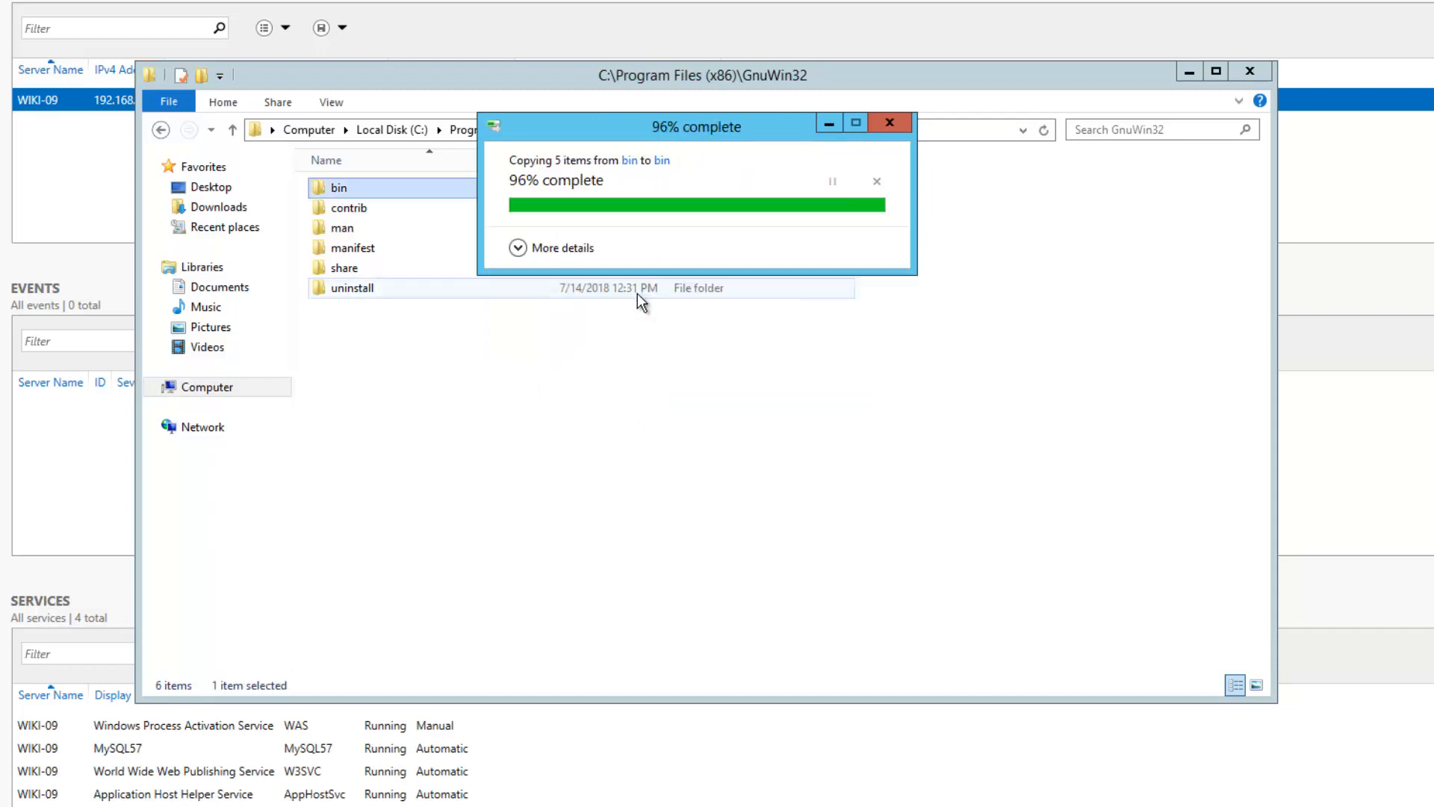
key(Return)
click(403, 232)
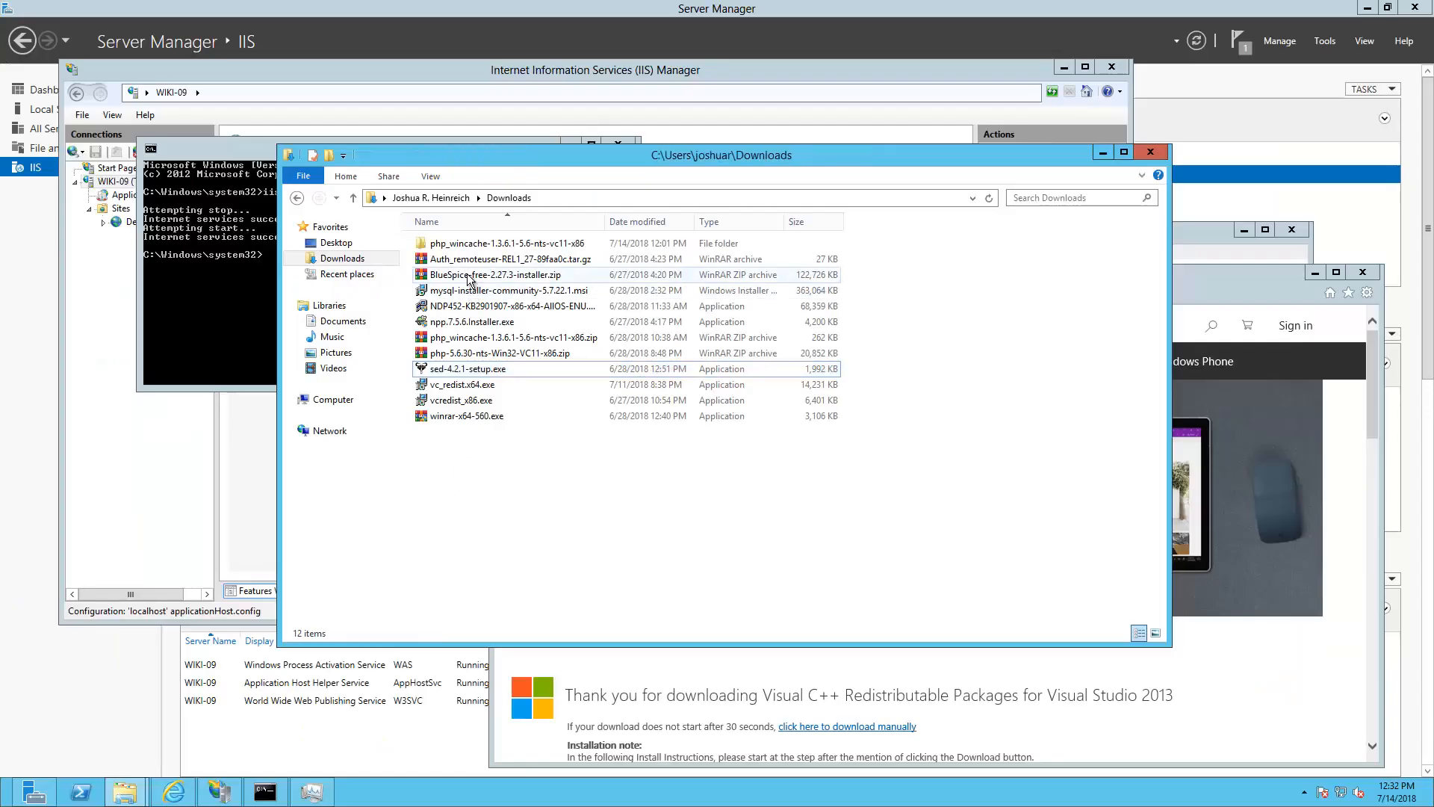
Open BlueSpice-free-2.27.3-installer.zip and extract its bluespice-free-installer folder to the default Downloads path
click(468, 278)
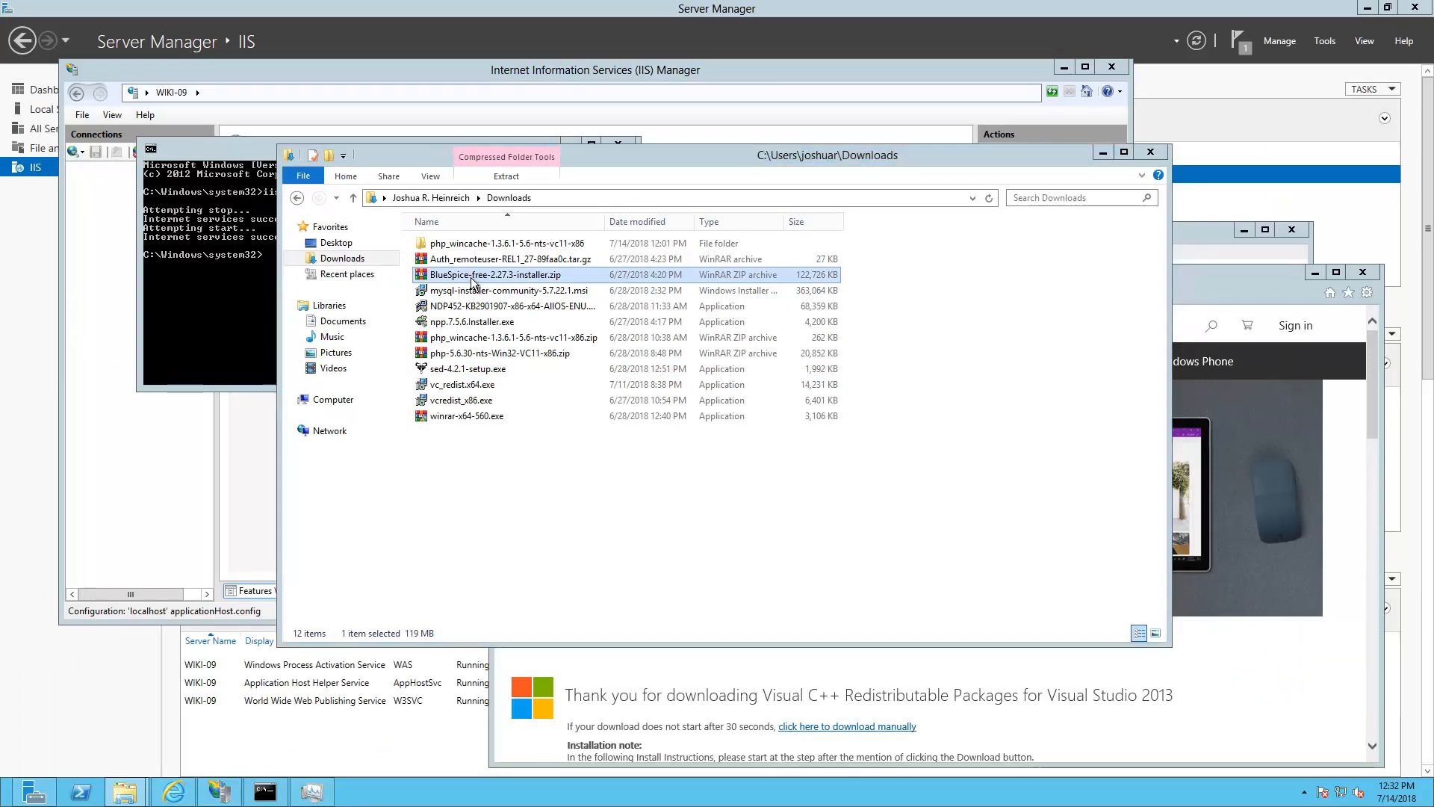
double_click(471, 278)
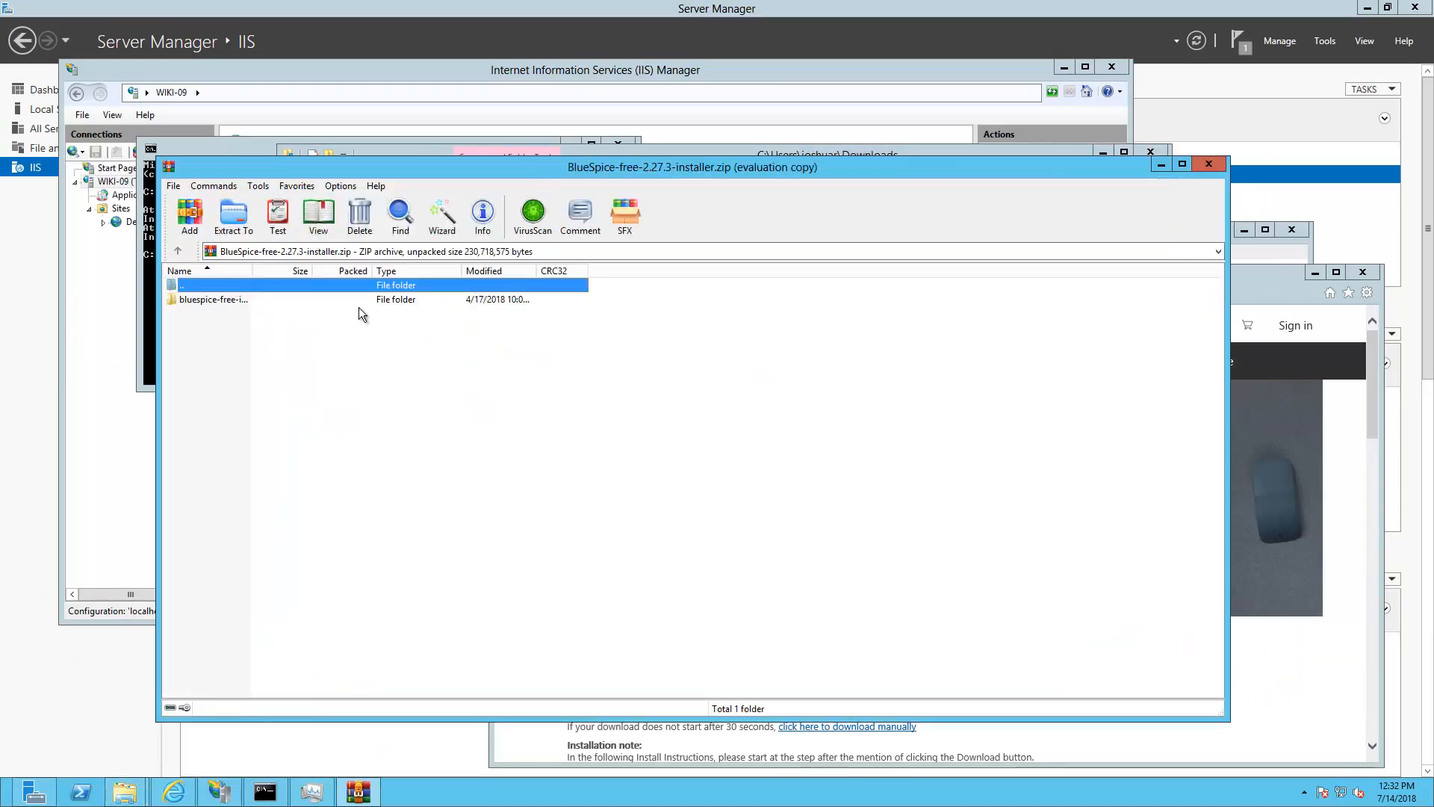
click(226, 300)
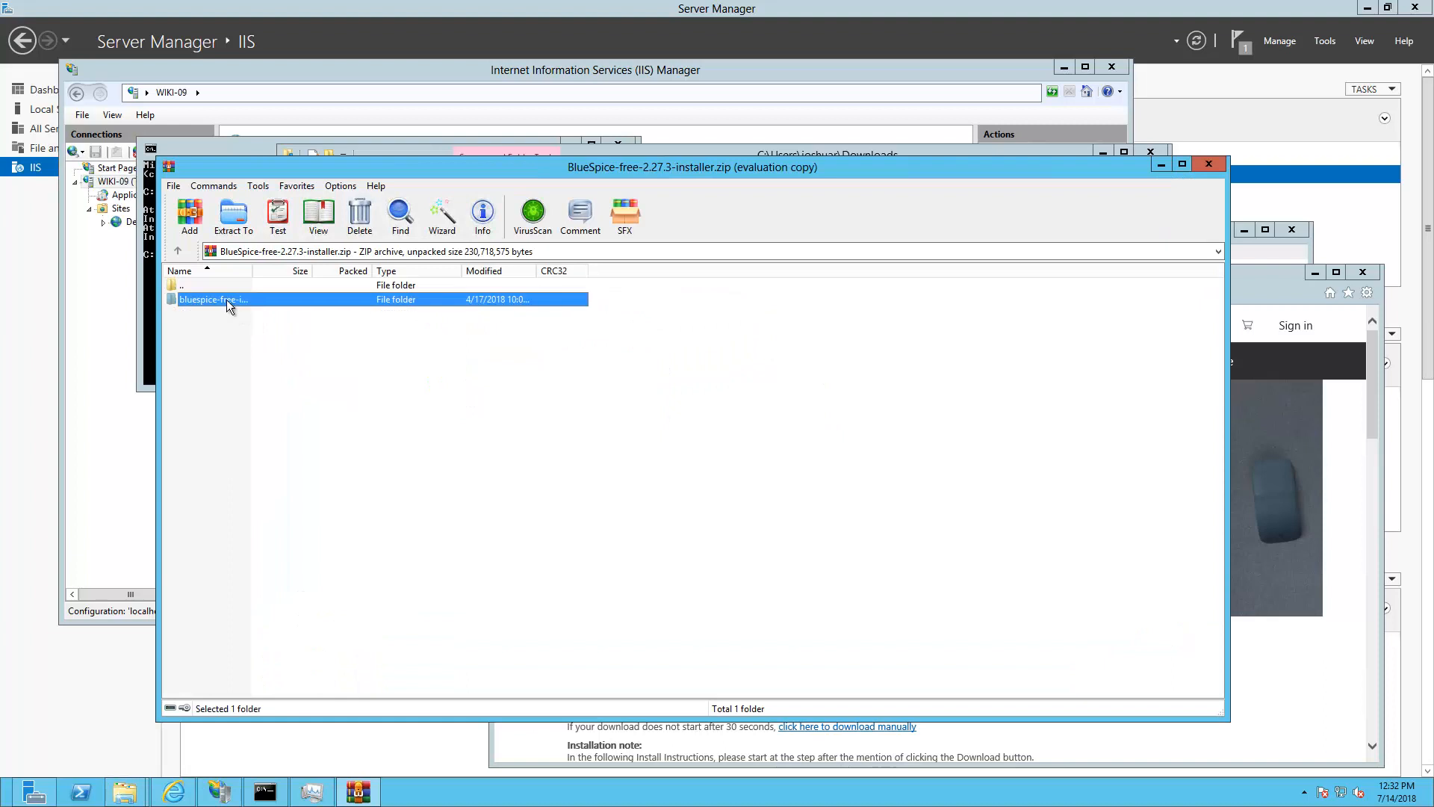
click(234, 220)
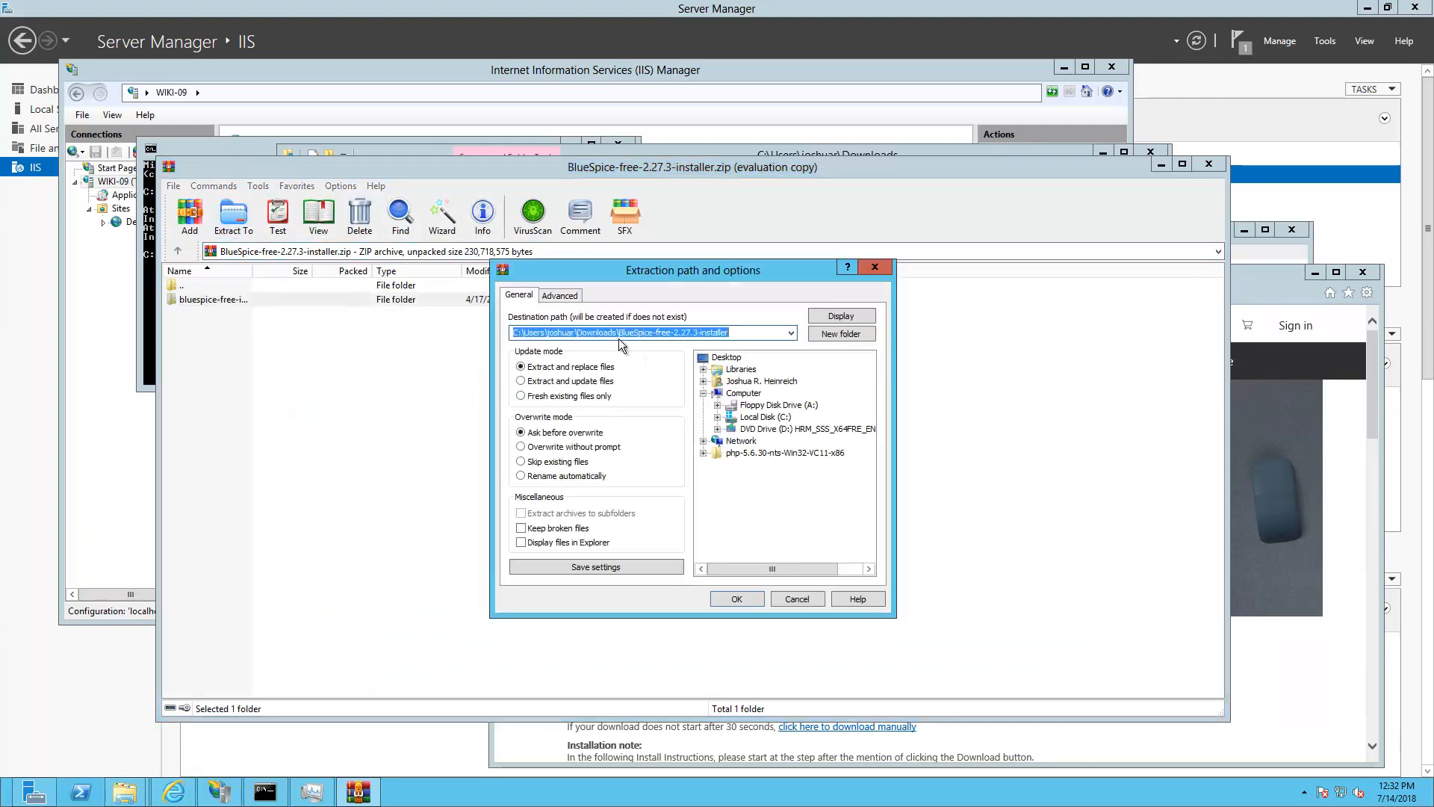
click(736, 598)
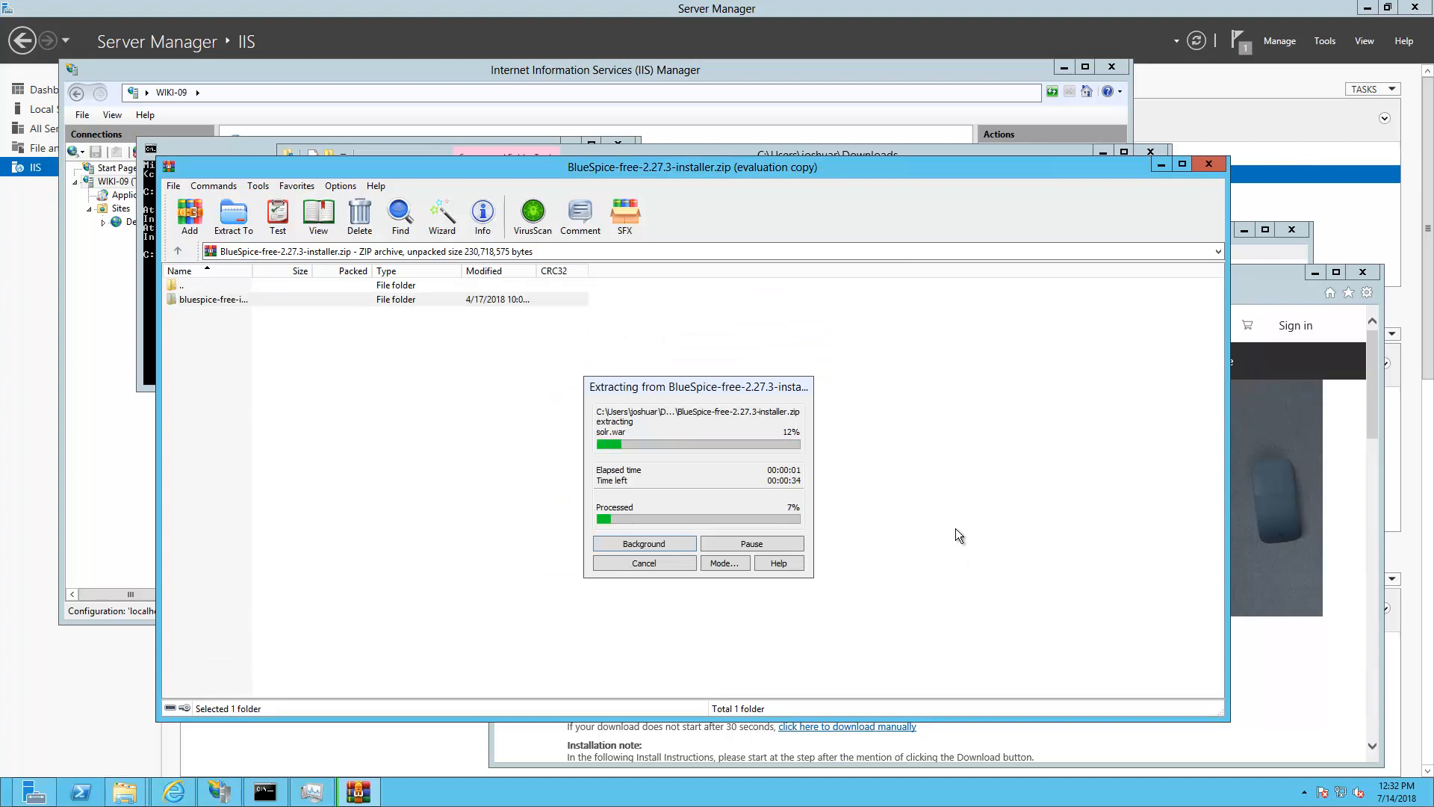
mouse_move(125, 795)
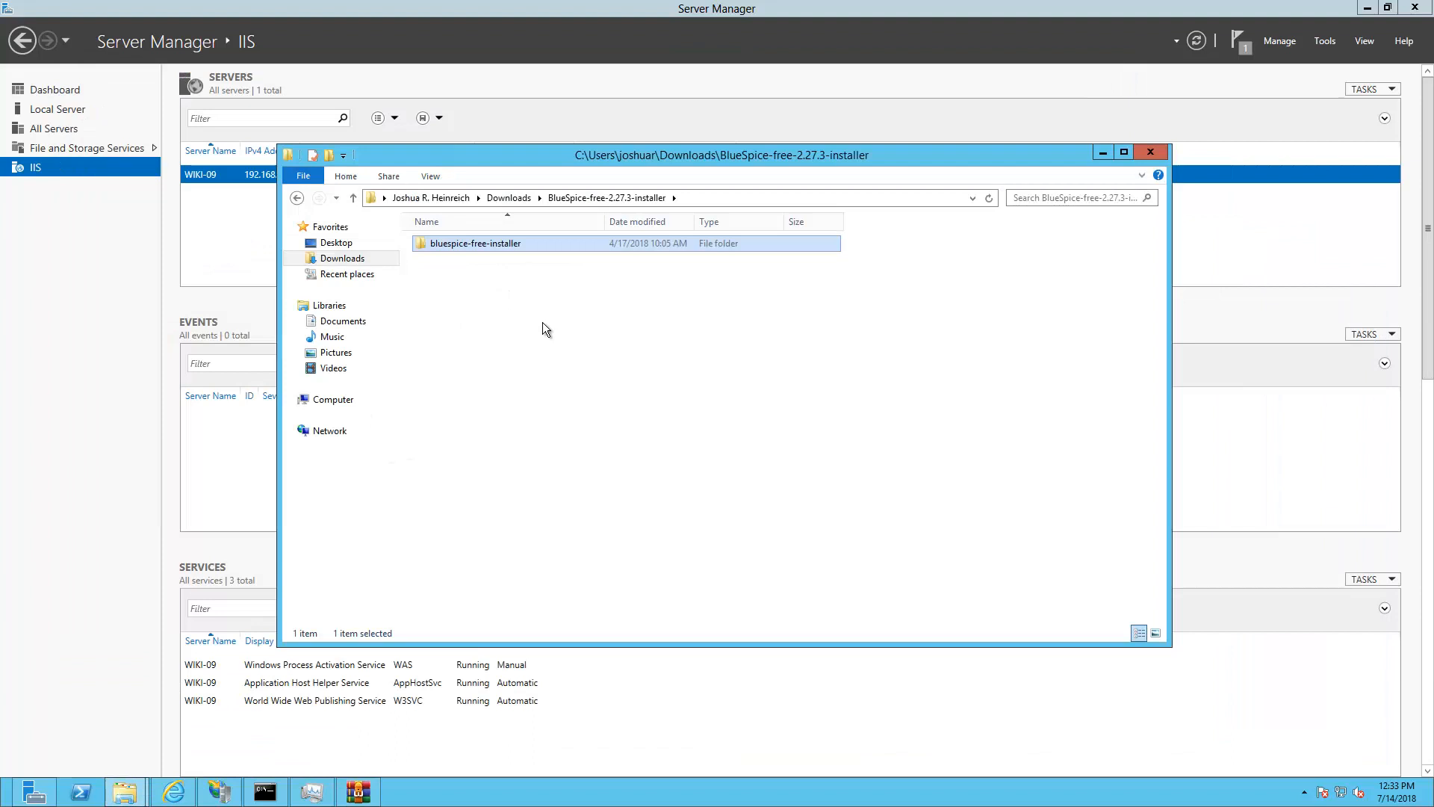
Open the bluespice-free-installer folder and select all 47 of its items for copying
key(F2)
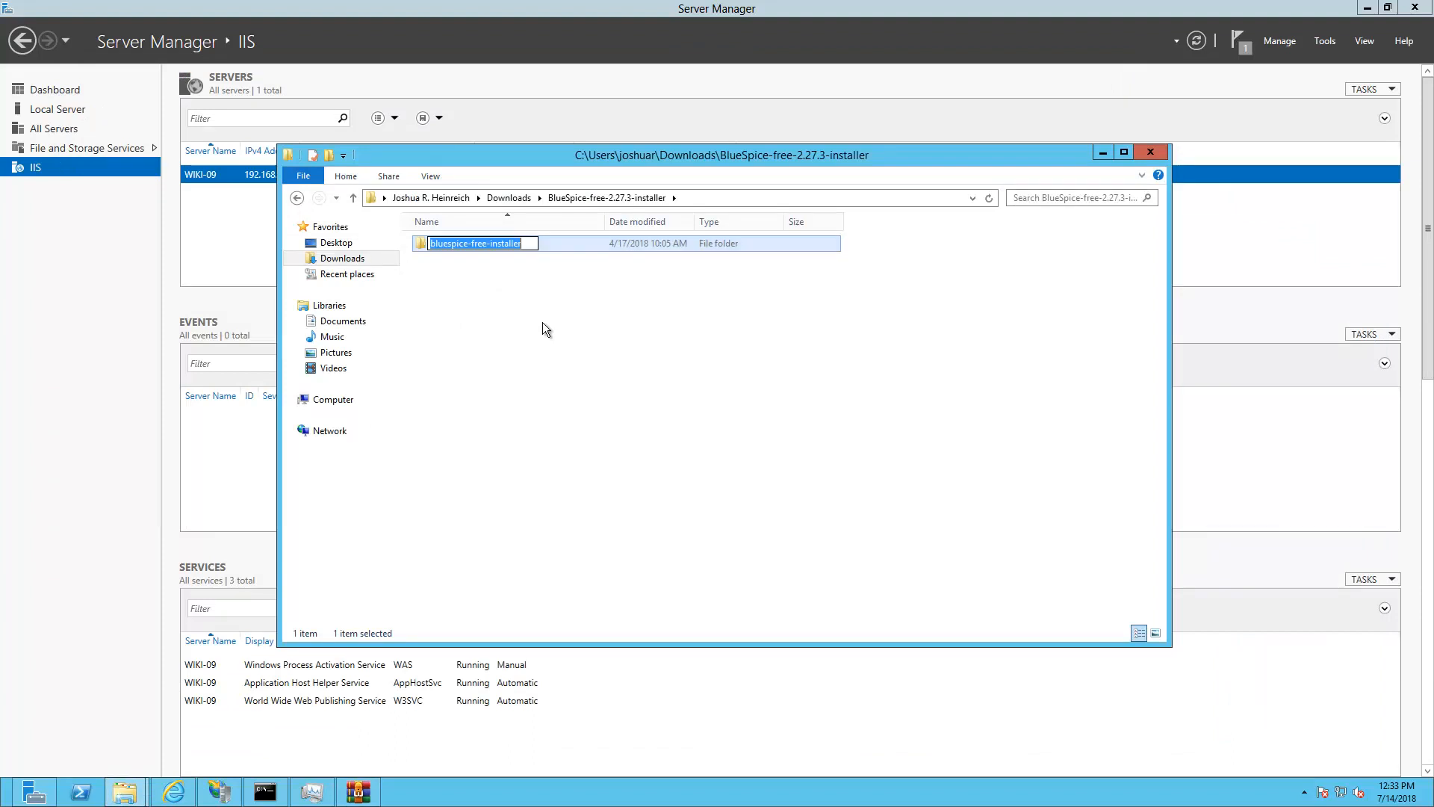
click(489, 280)
click(451, 240)
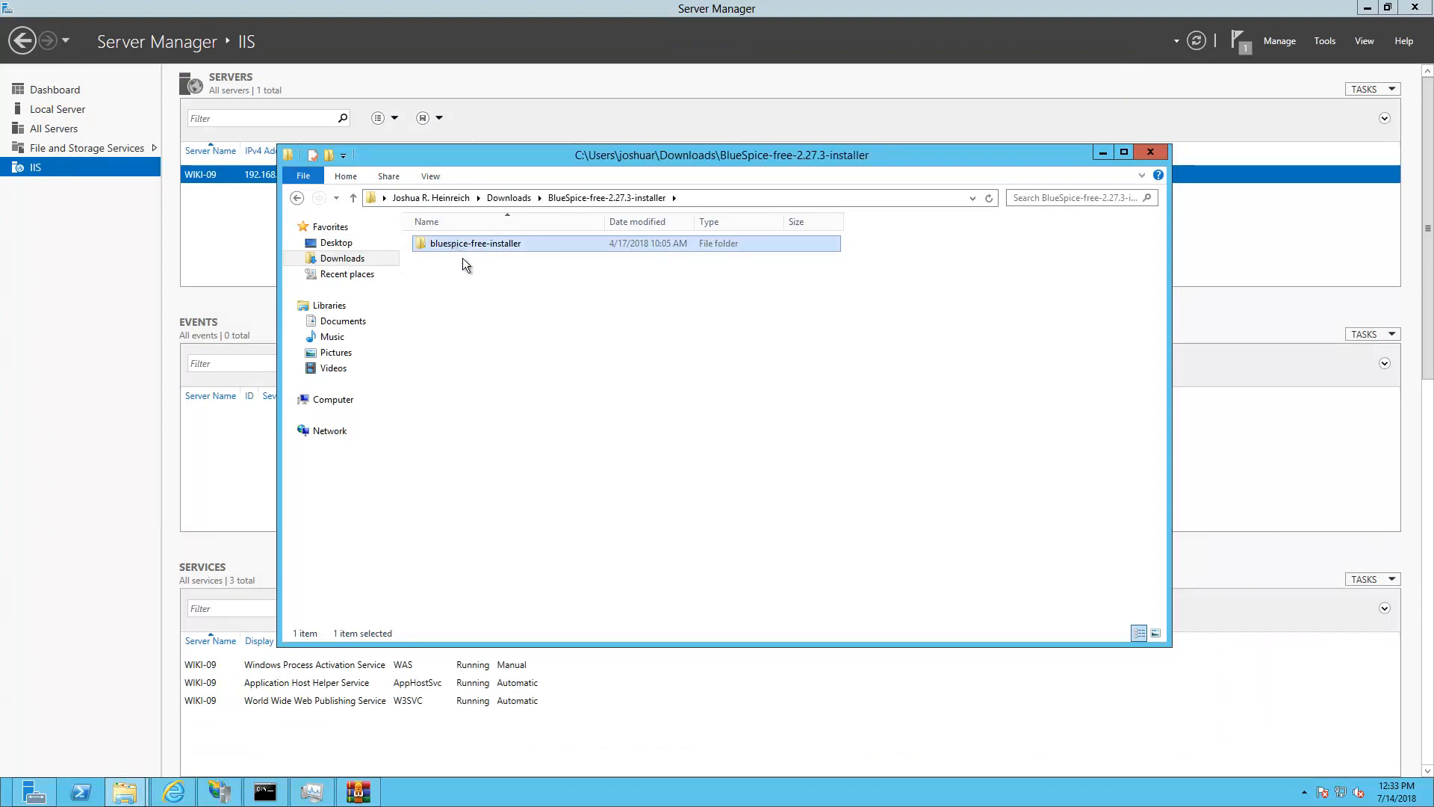
key(Return)
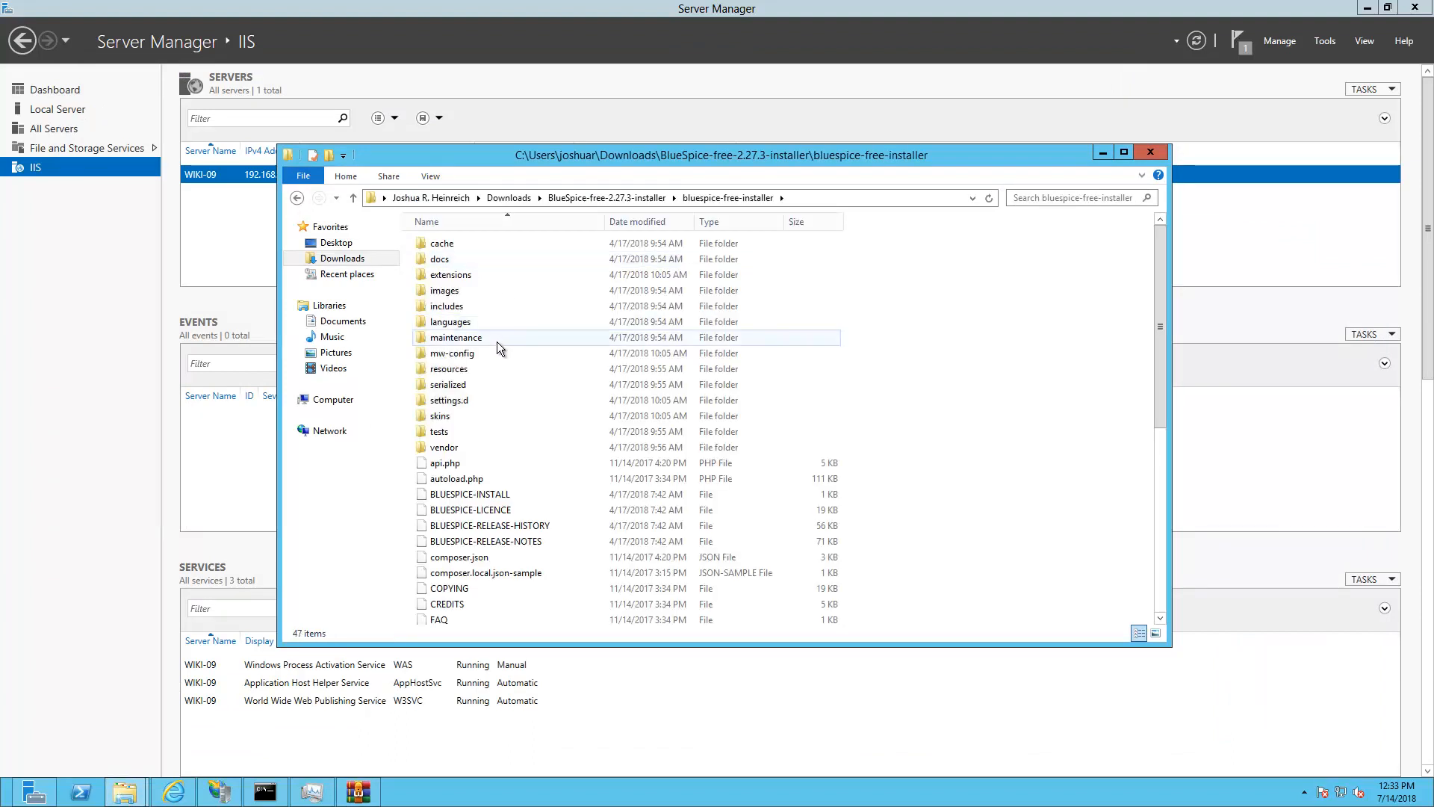
mouse_move(496, 342)
key(ctrl+a)
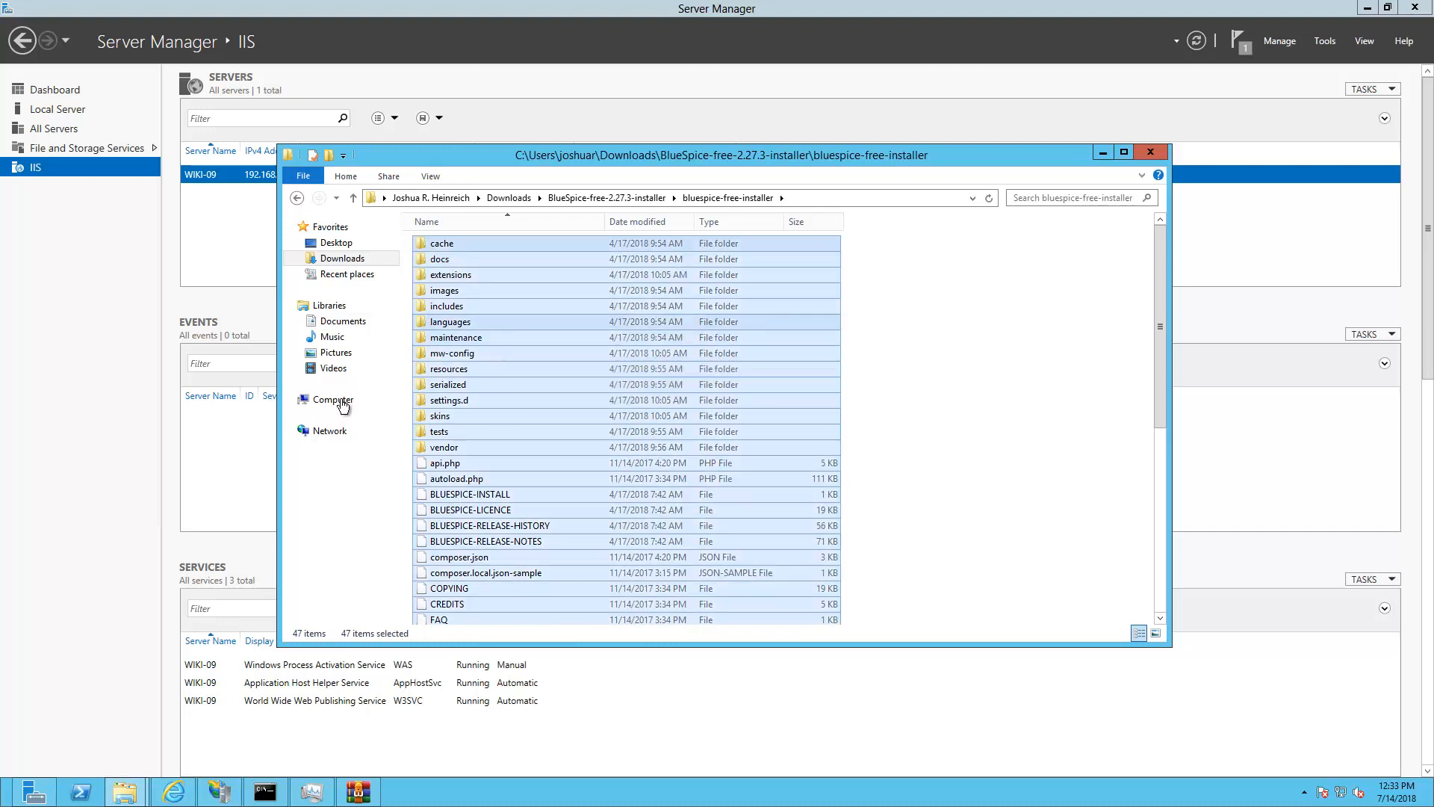
Paste the installer items into C:\inetpub\wwwroot
click(337, 400)
double_click(481, 330)
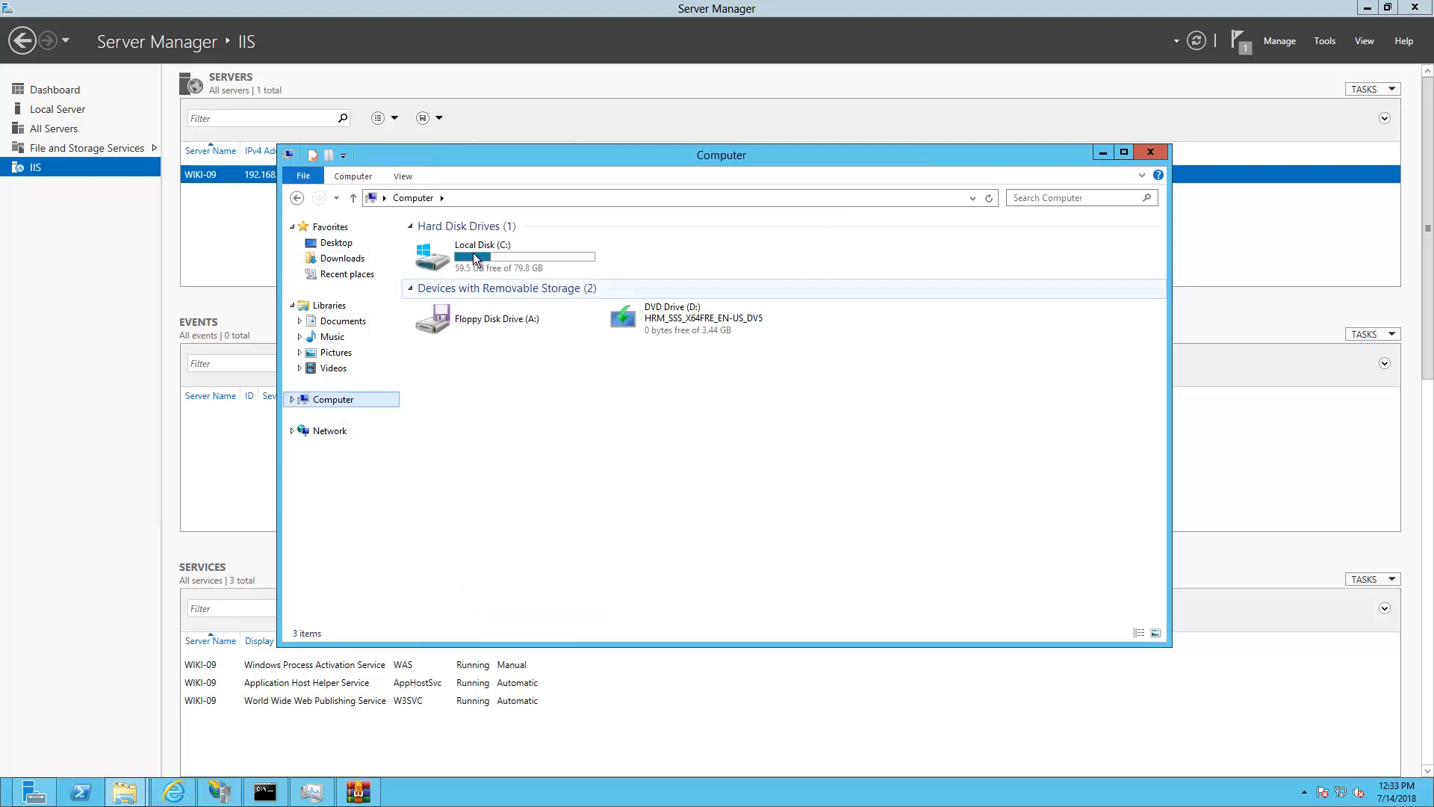
double_click(446, 275)
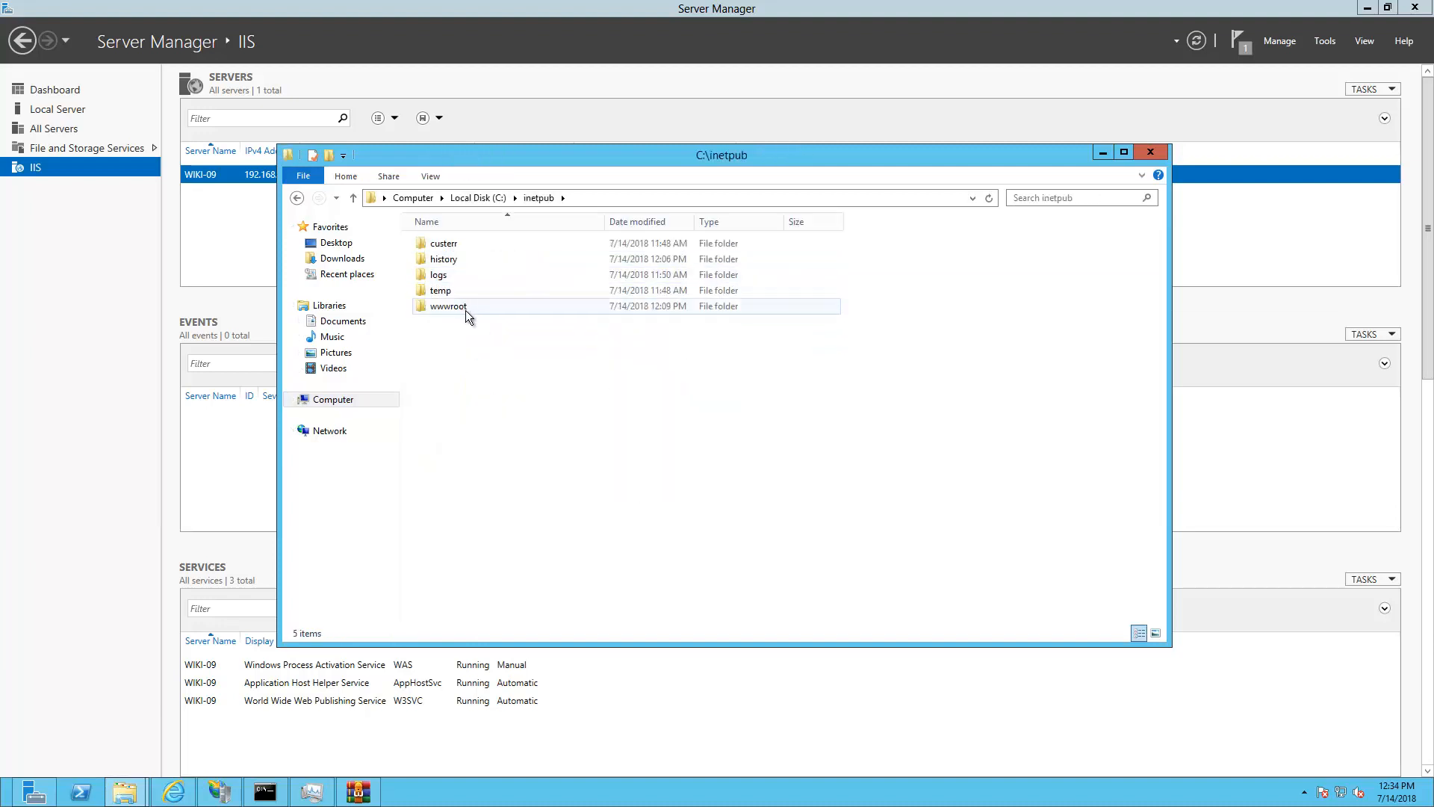
double_click(463, 309)
right_click(540, 424)
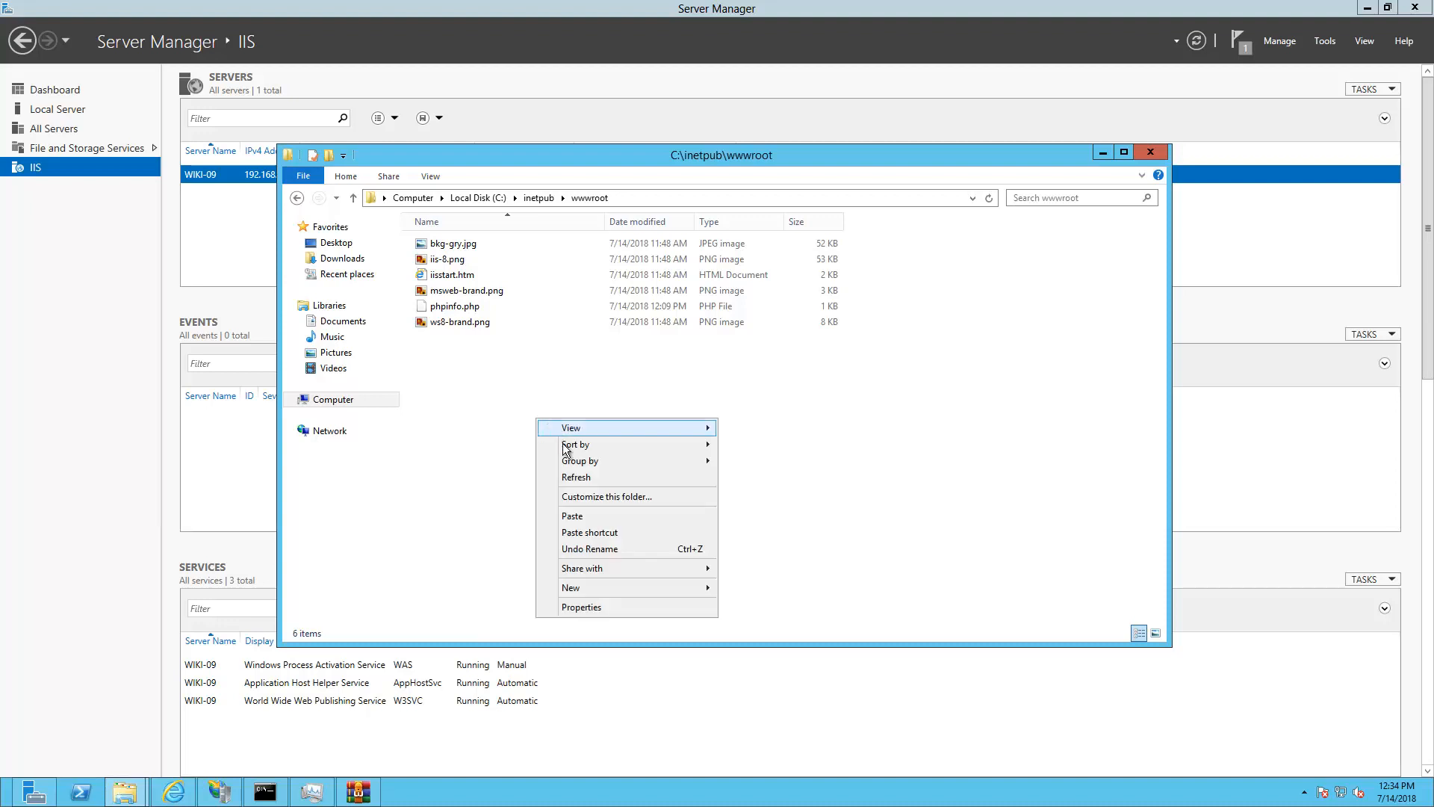
click(573, 515)
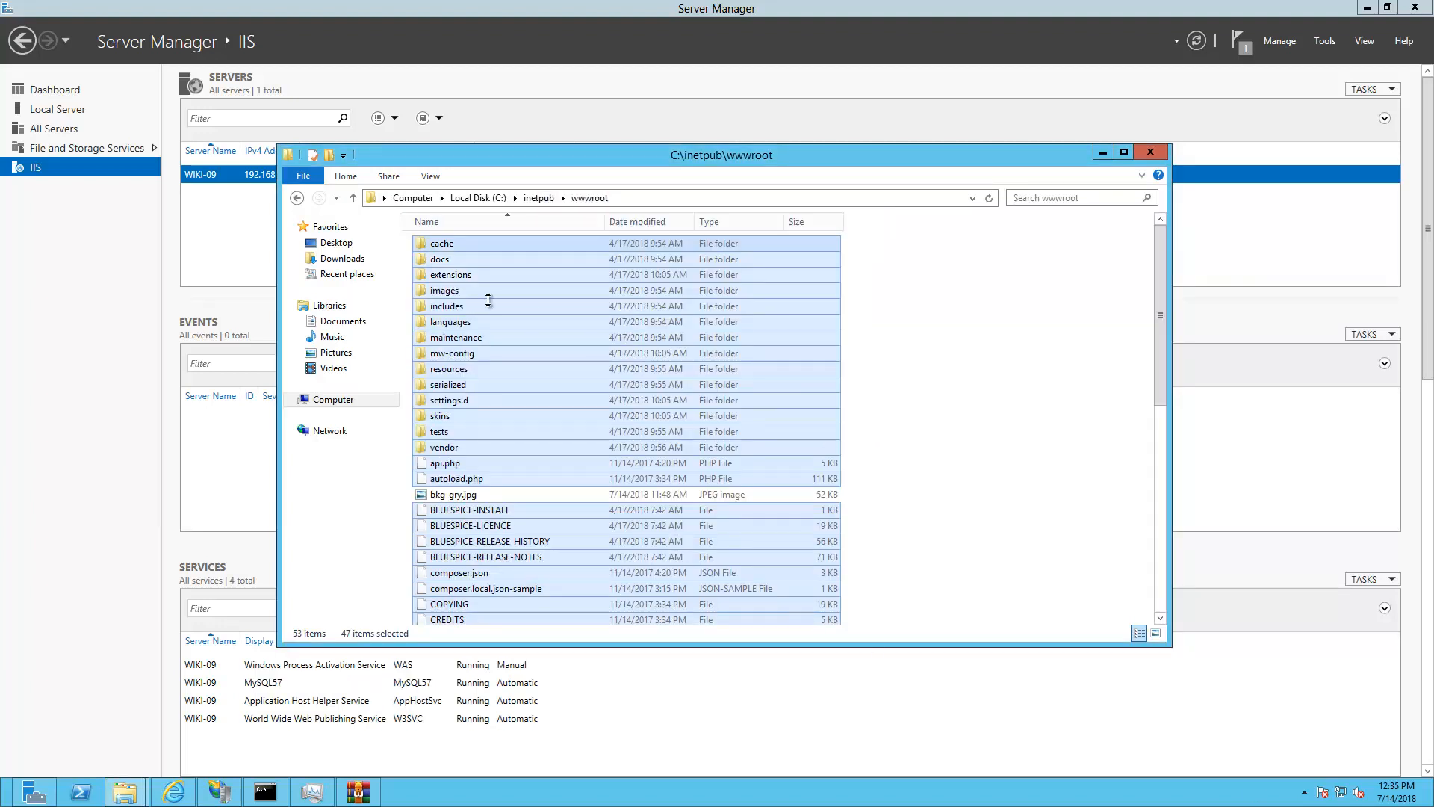
In extensions\BlueSpiceFoundation, rename the config.template folder to config
click(467, 277)
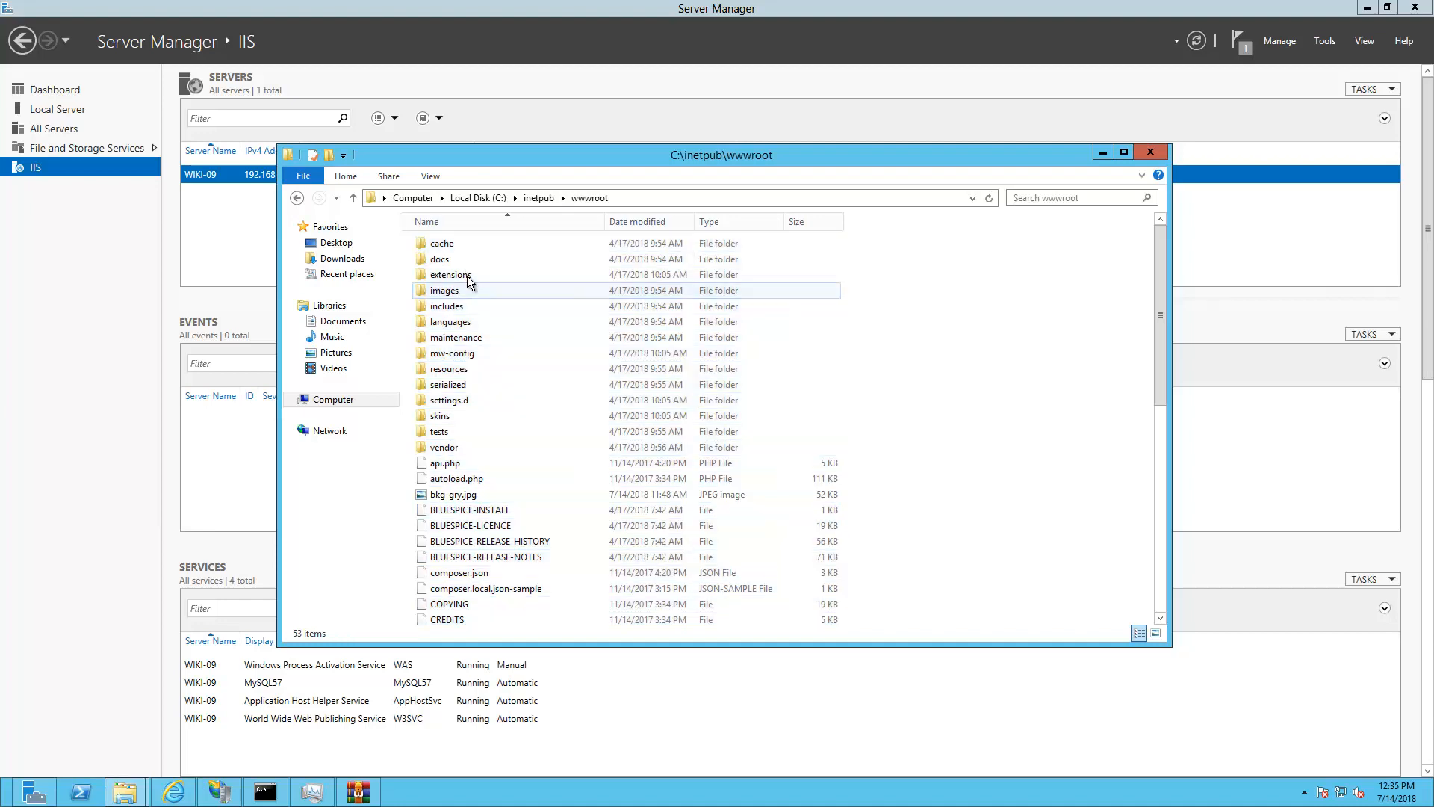
double_click(468, 276)
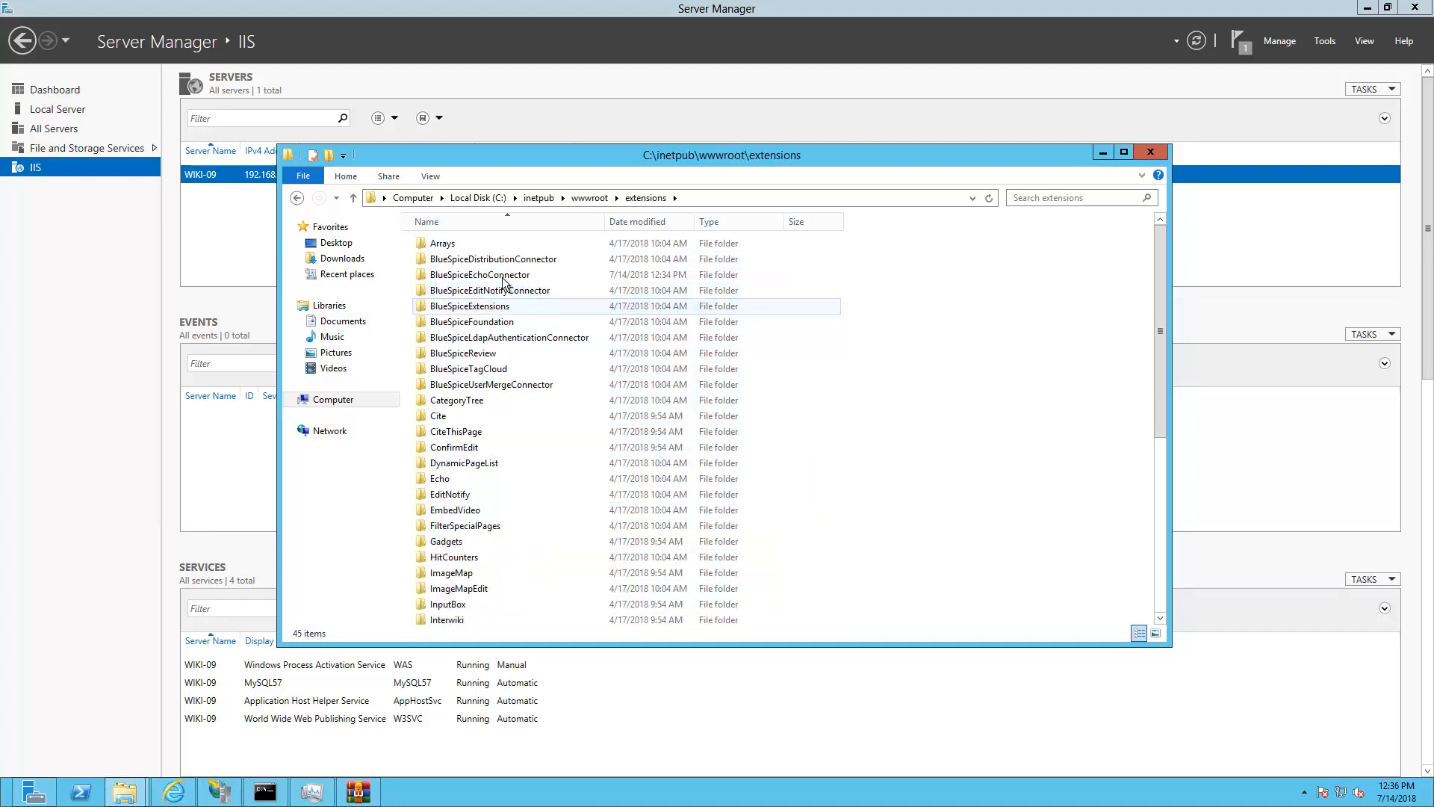
double_click(499, 323)
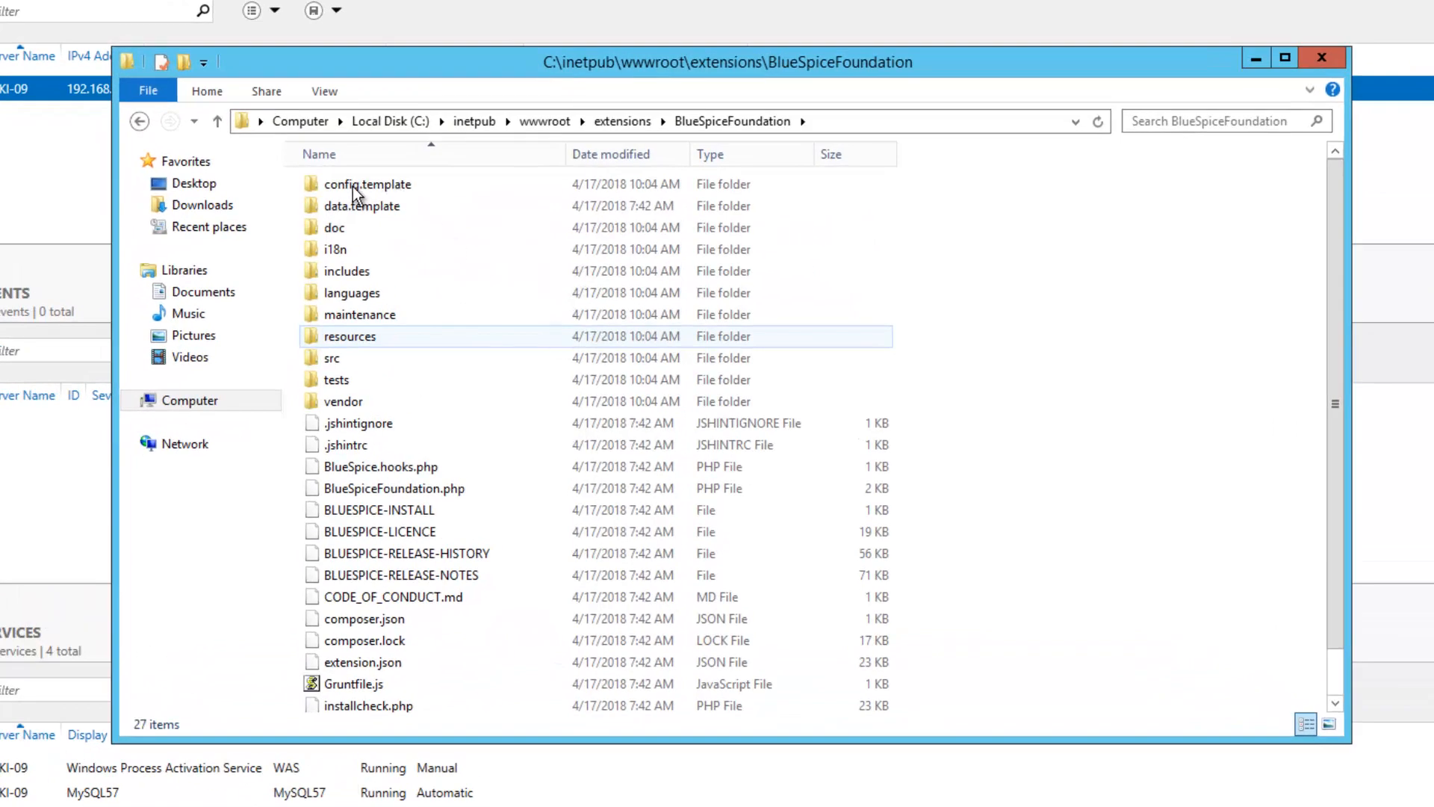
click(355, 187)
click(361, 188)
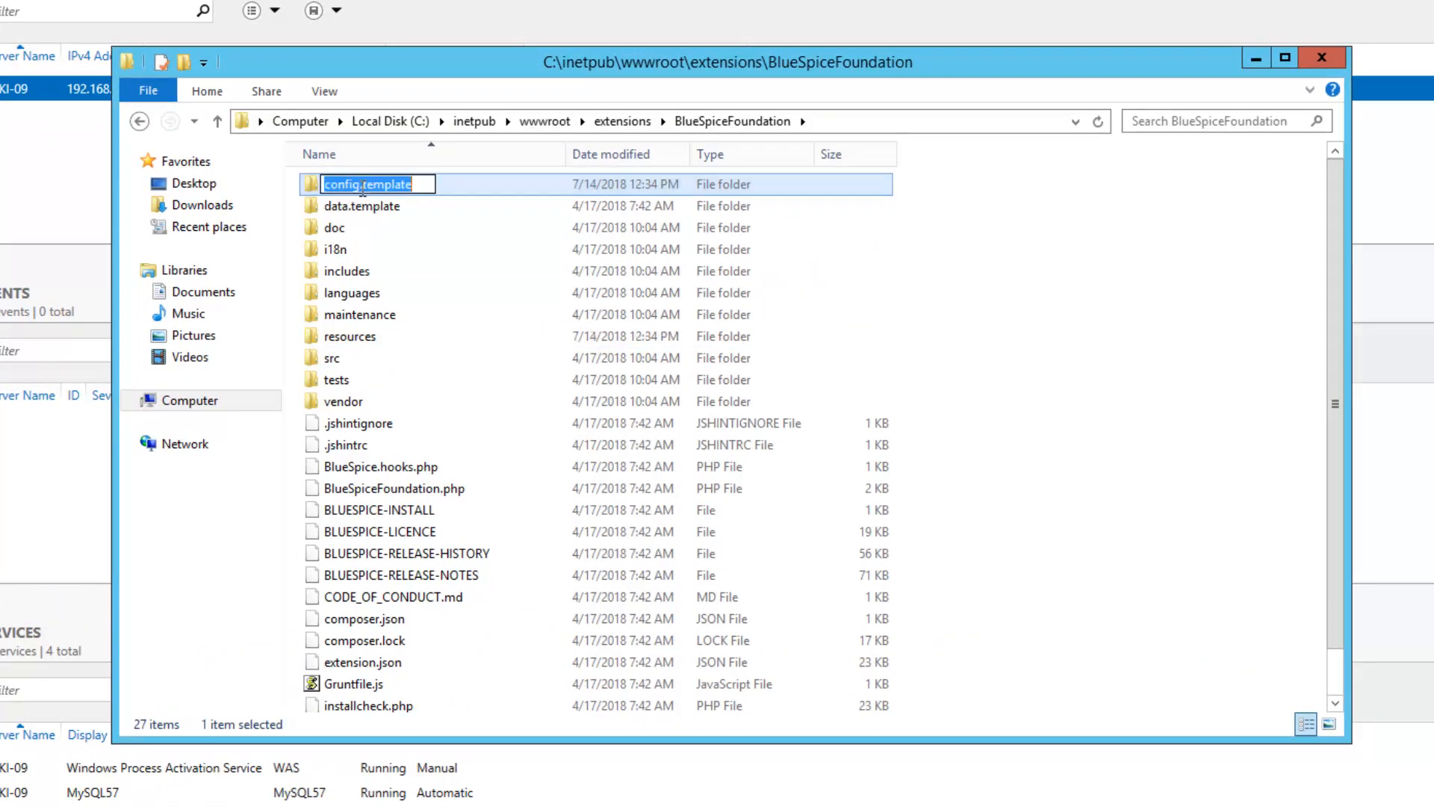
click(362, 187)
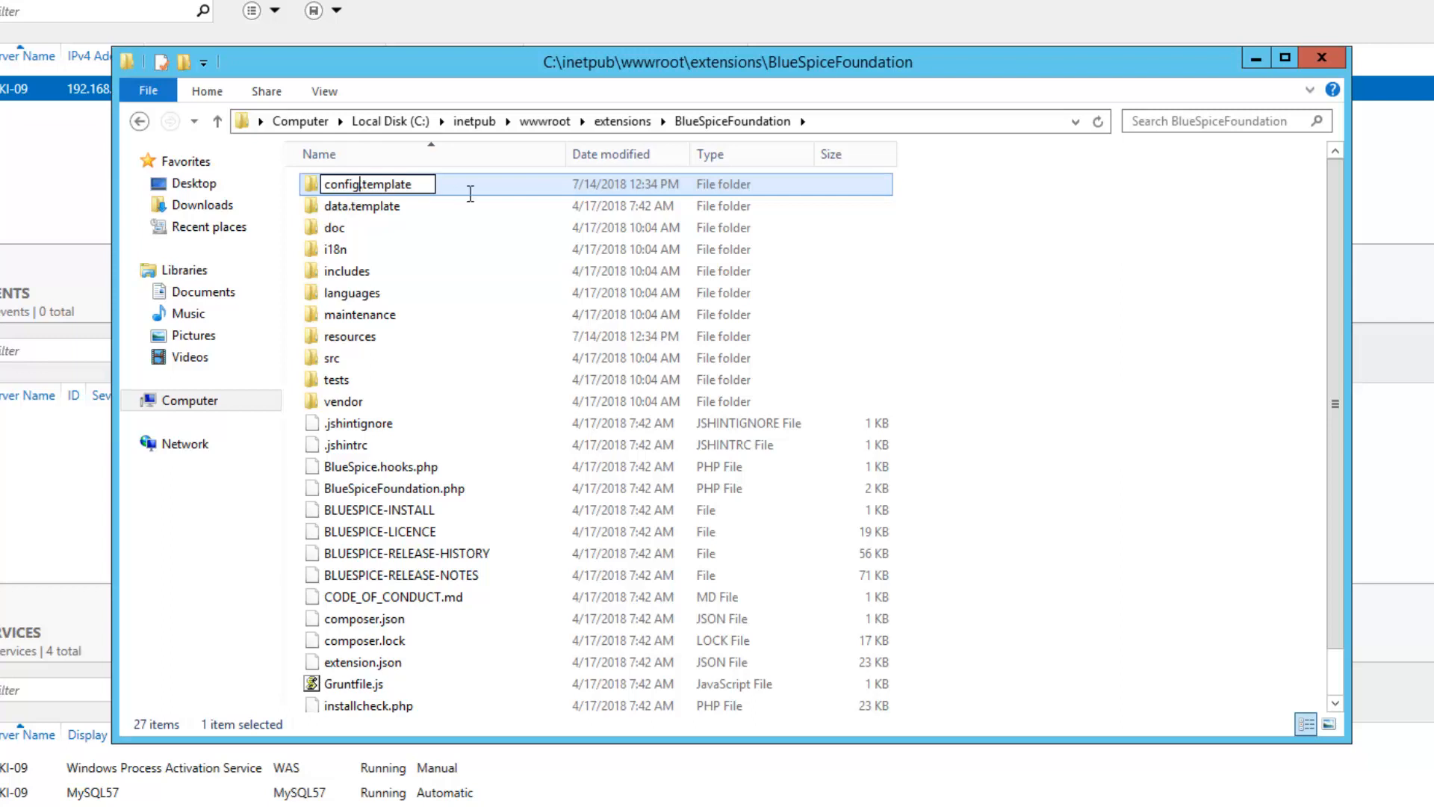
key(shift+End)
key(Delete)
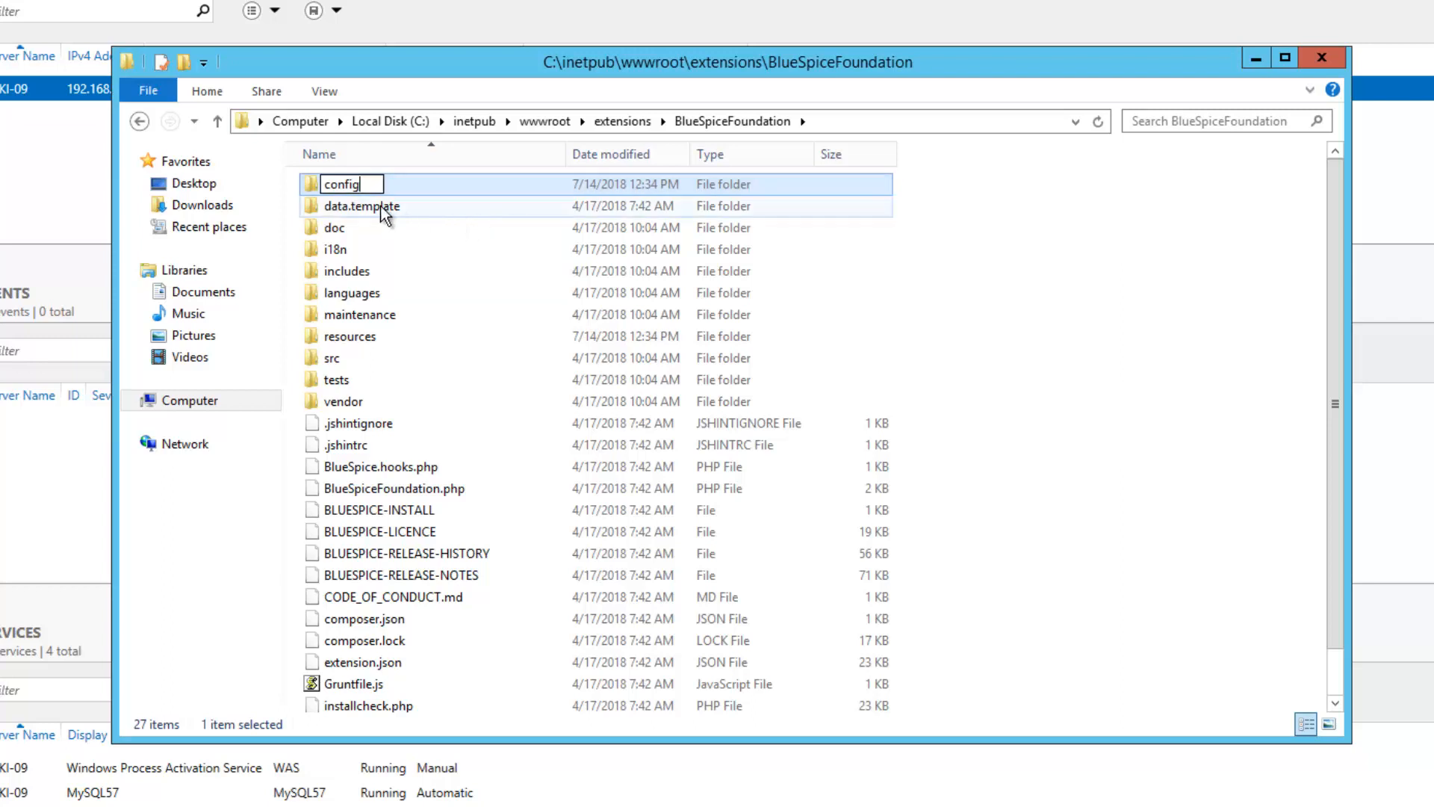
click(346, 209)
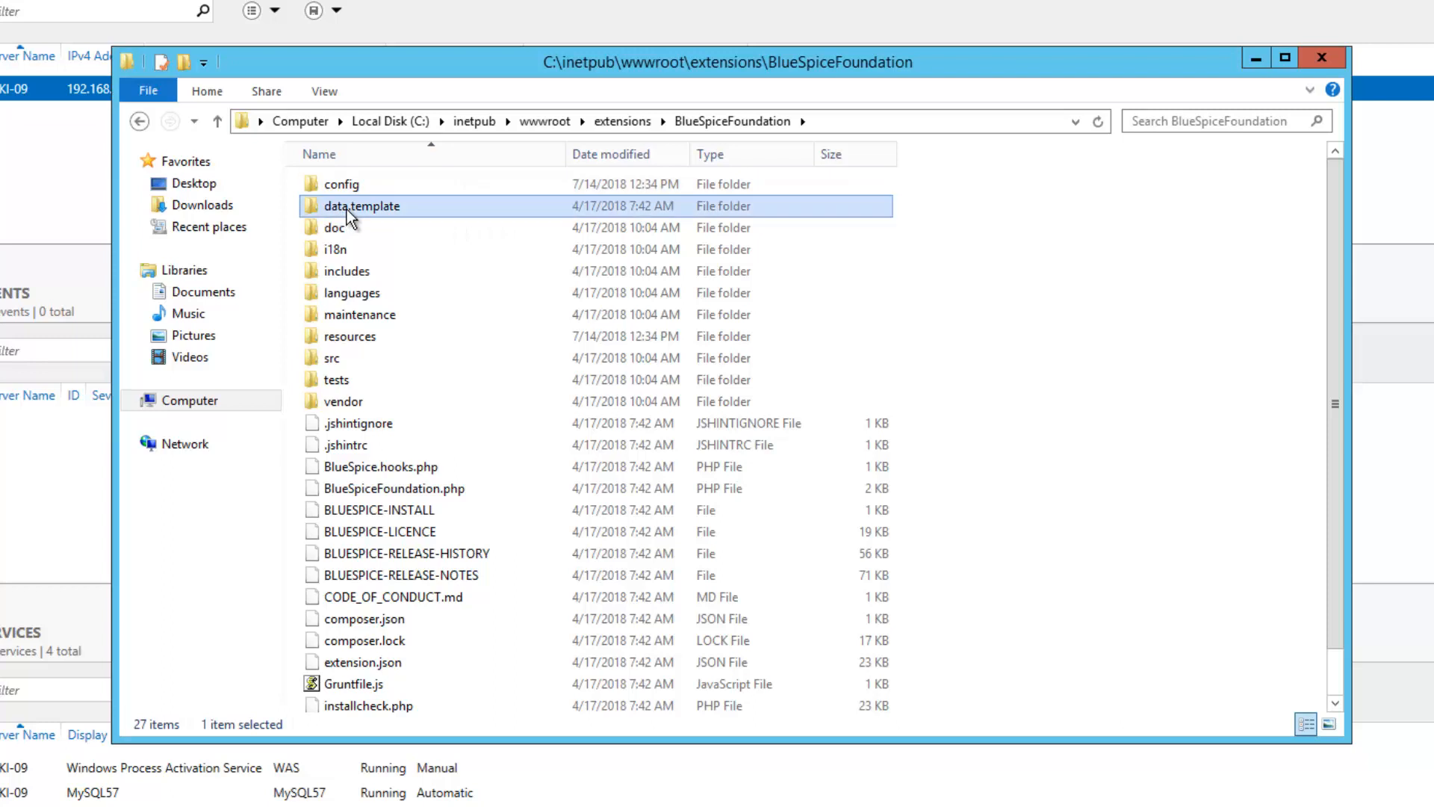
Rename data.template to data and return to the wwwroot folder
click(347, 209)
drag(349, 207, 431, 203)
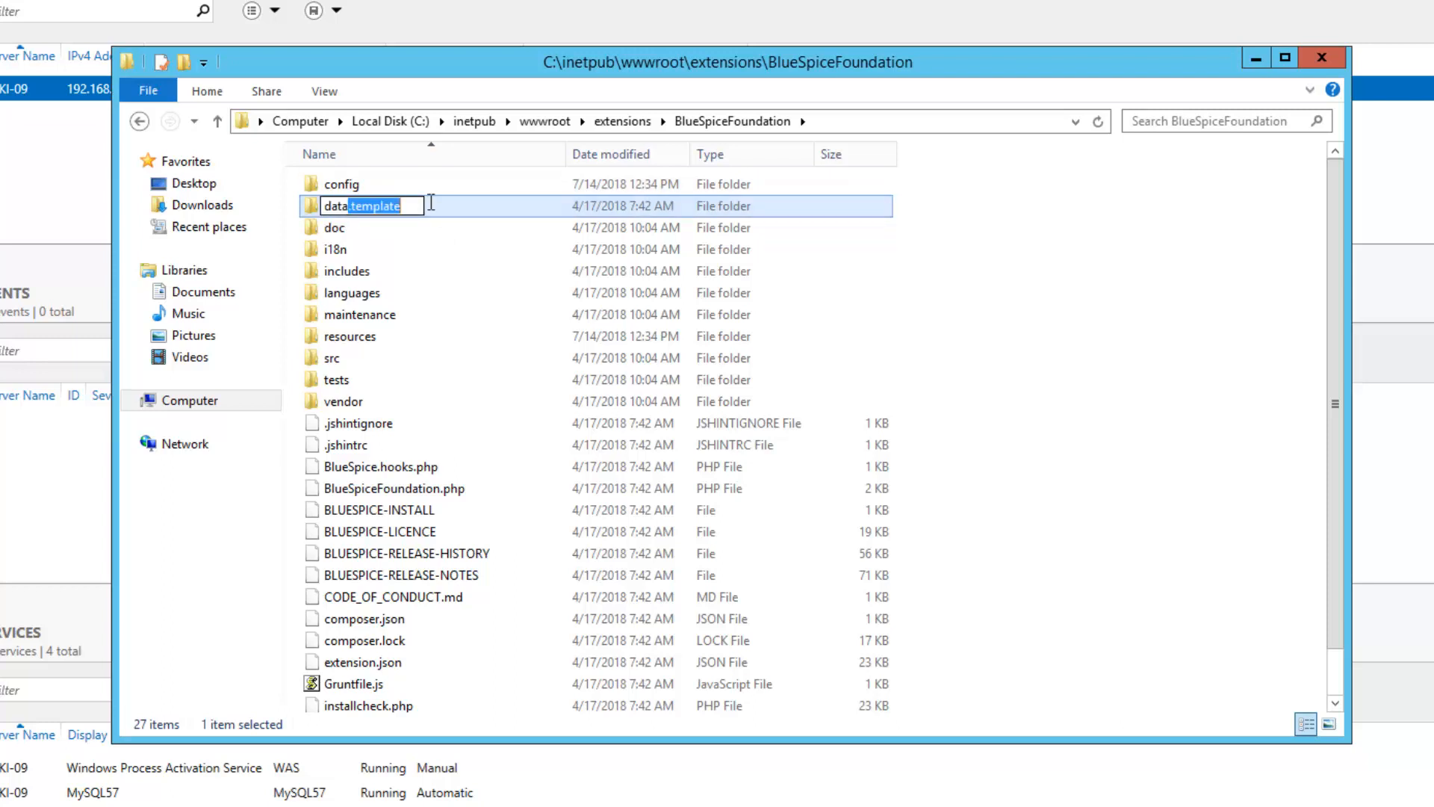
key(BackSpace)
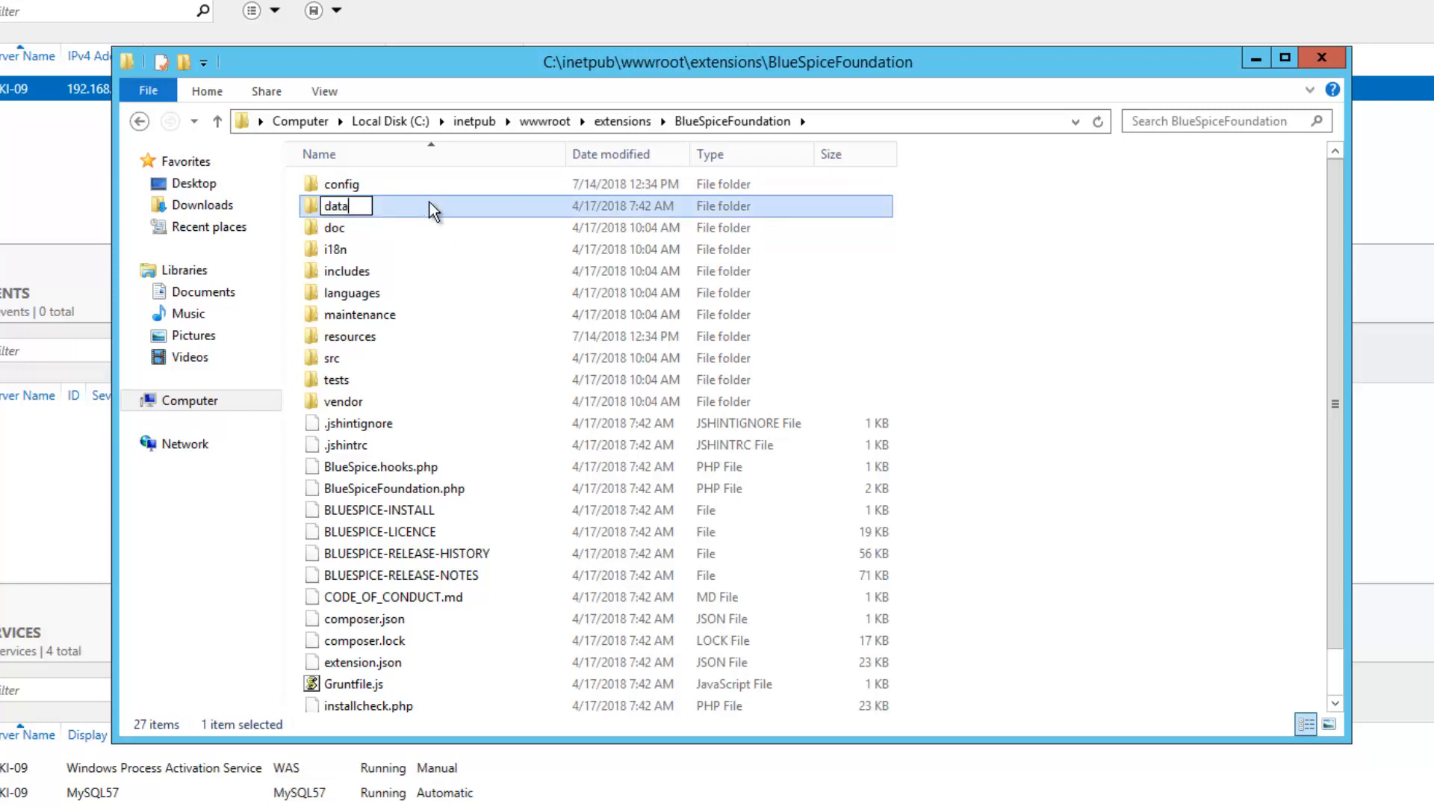
click(383, 233)
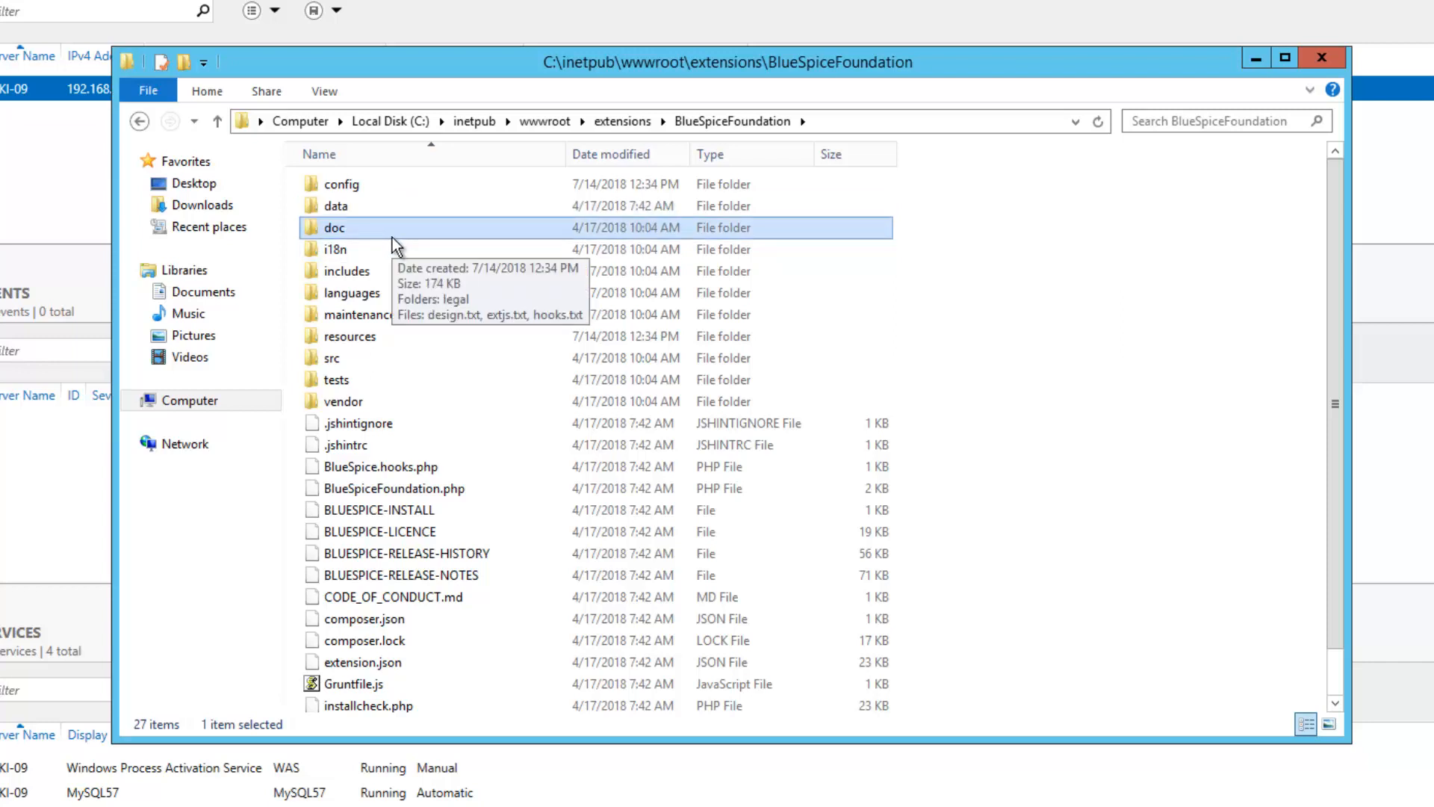
click(553, 128)
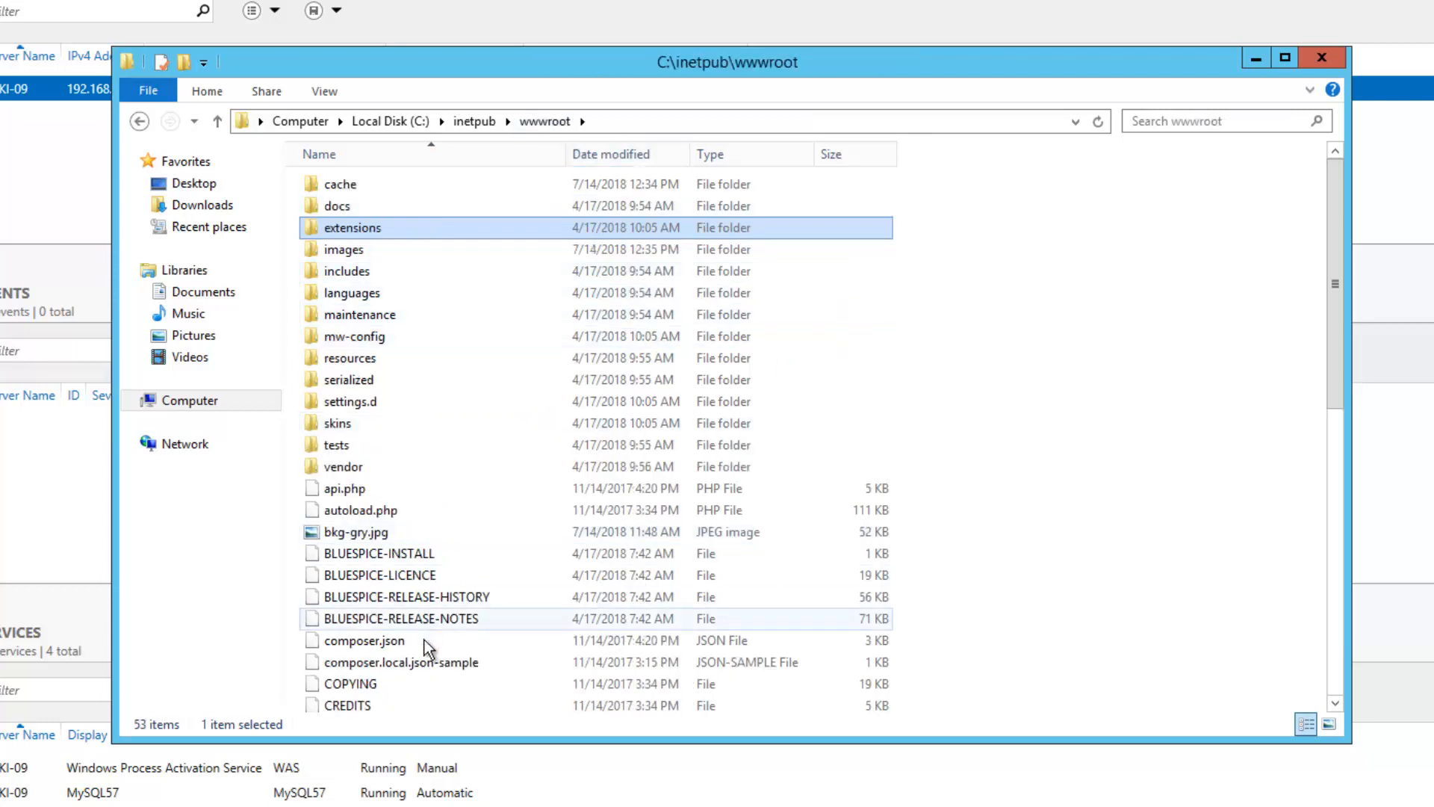
click(423, 664)
scroll(423, 661, down, 6)
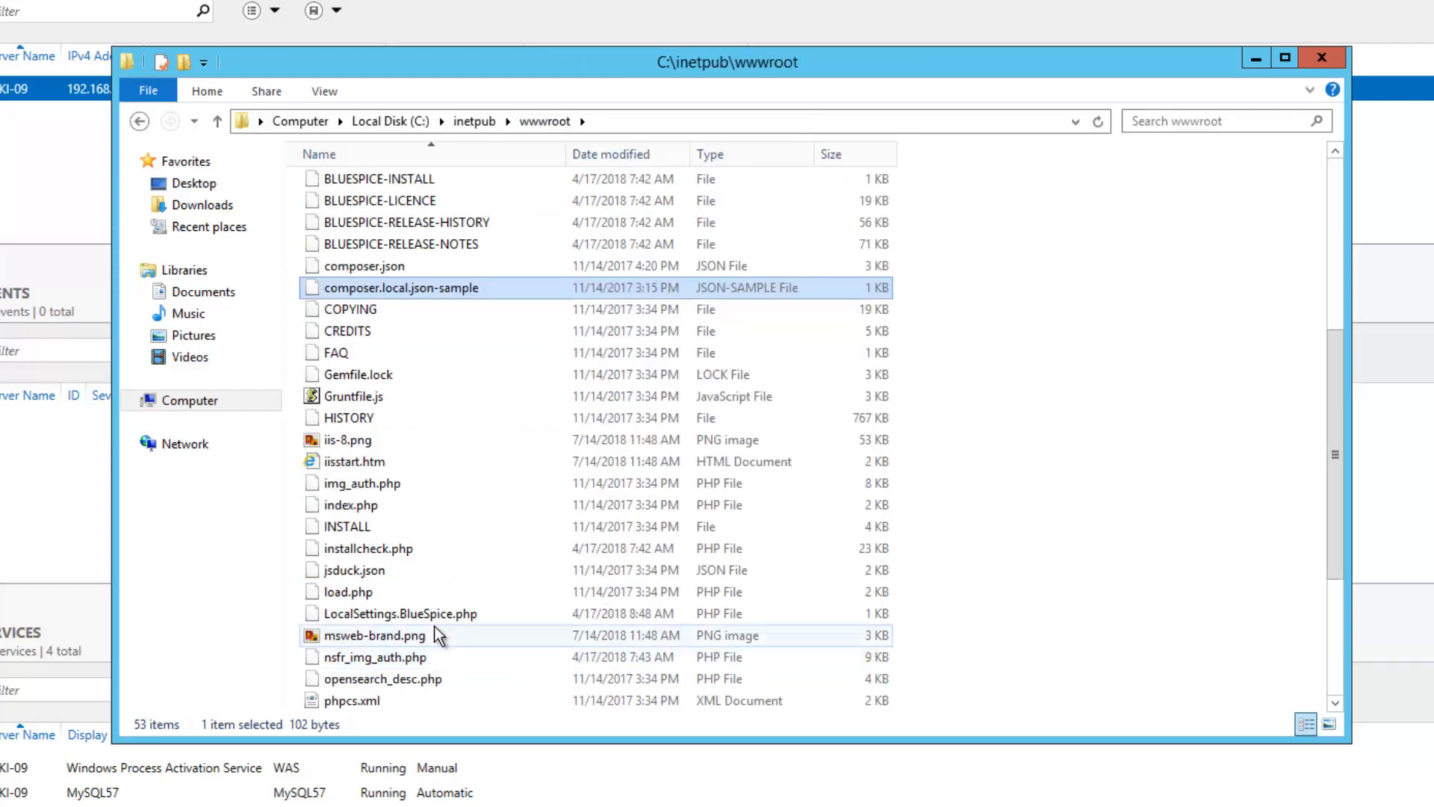
click(434, 617)
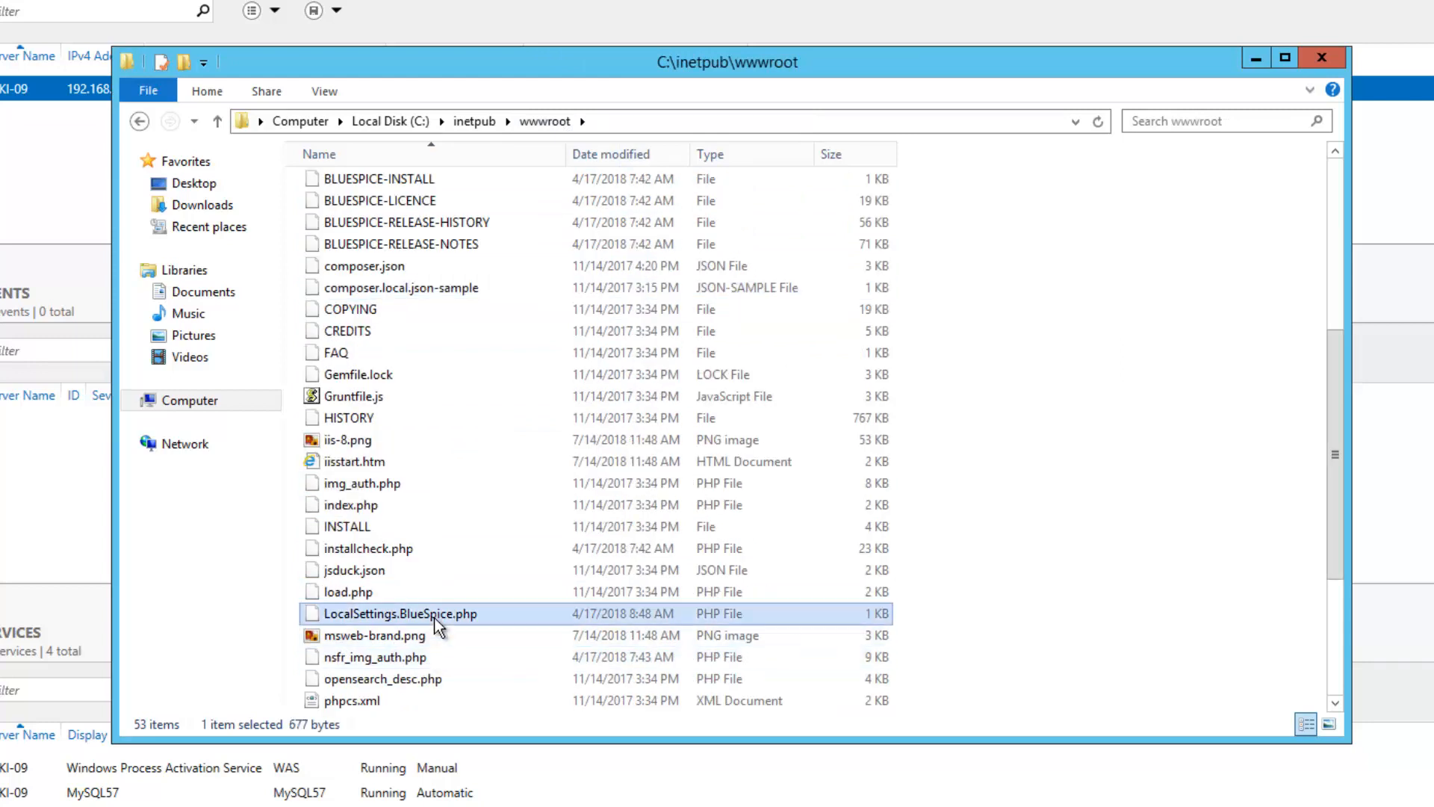
click(494, 623)
click(493, 616)
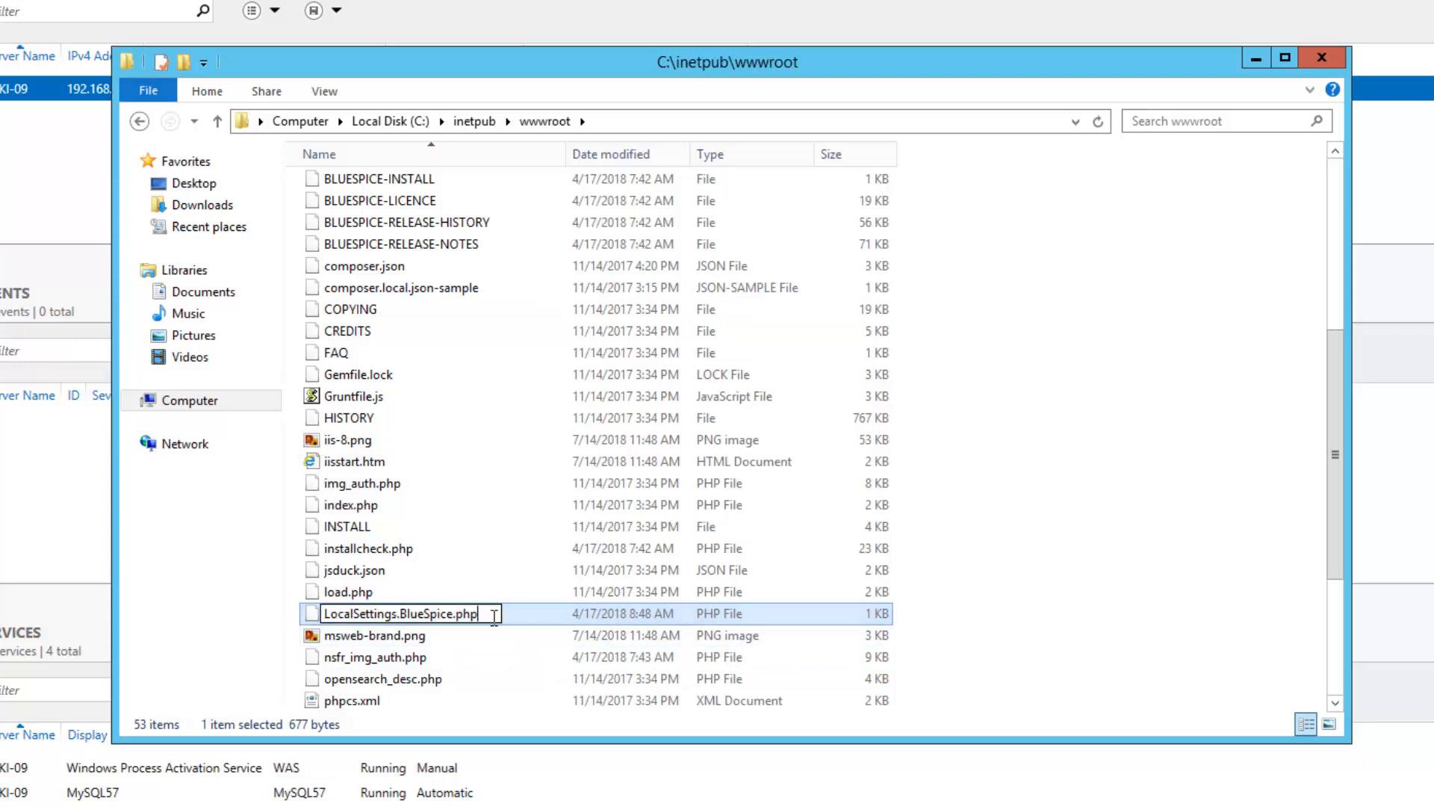
click(478, 601)
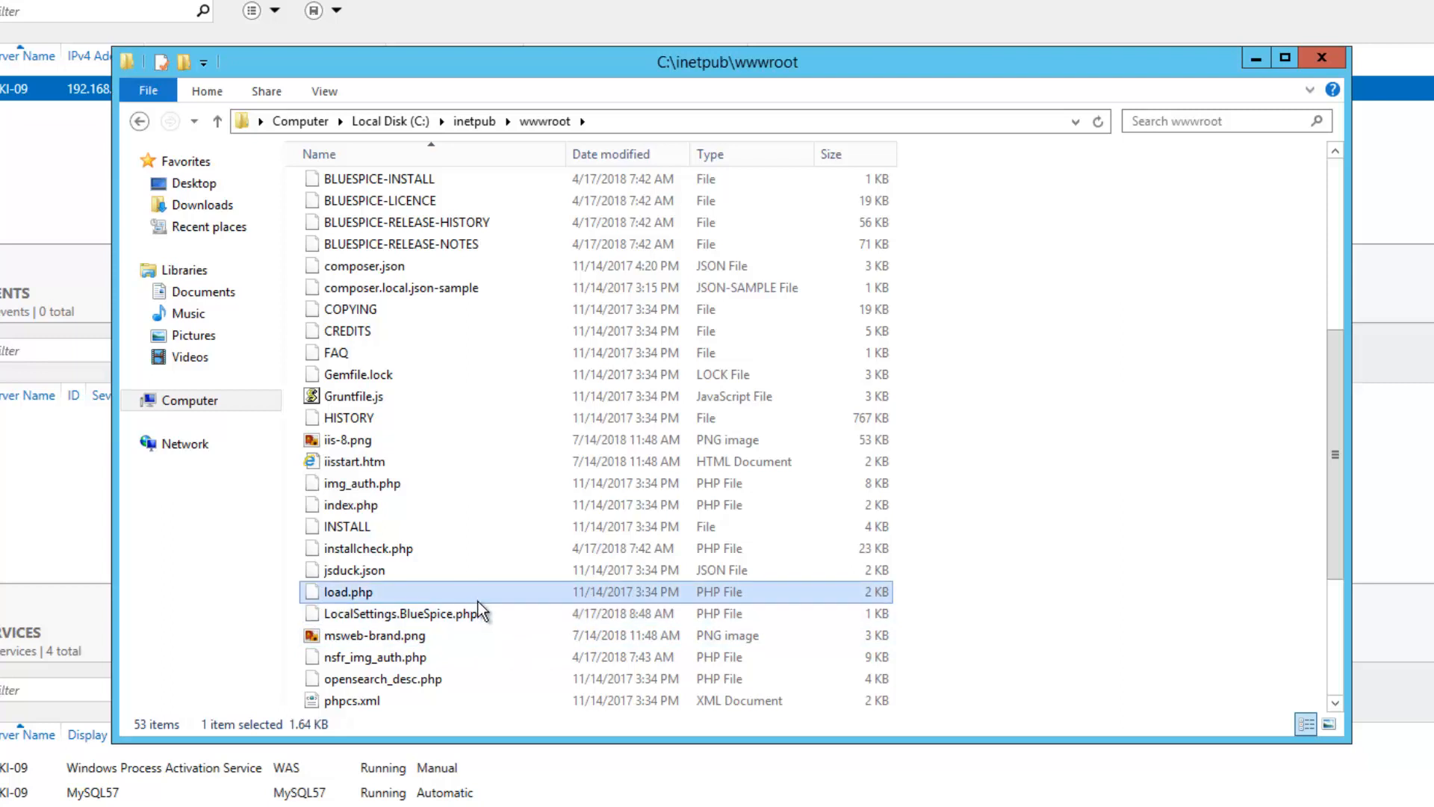
scroll(478, 602, up, 6)
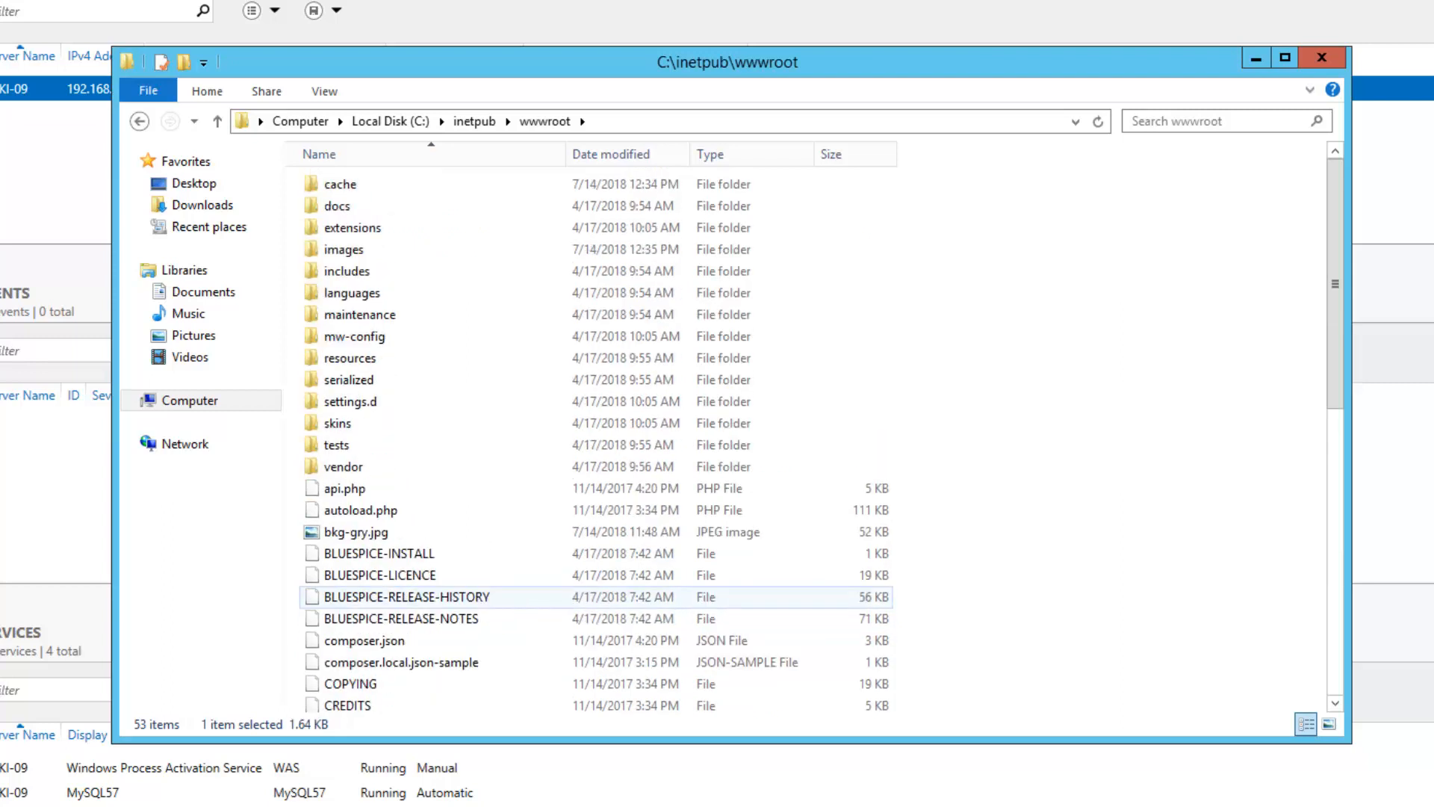
Allow IIS_IUSRS Modify permission on the cache folder
right_click(338, 188)
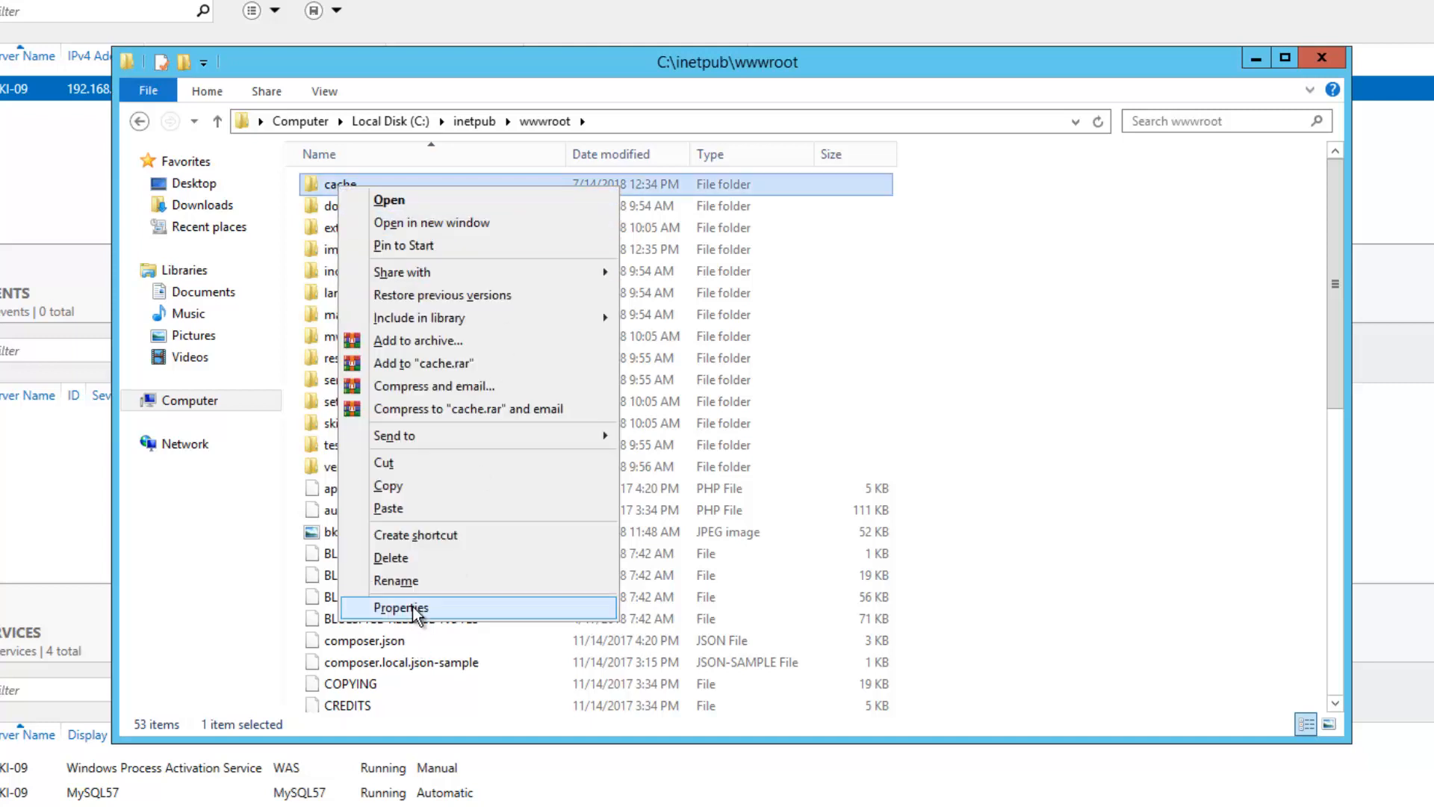
click(401, 607)
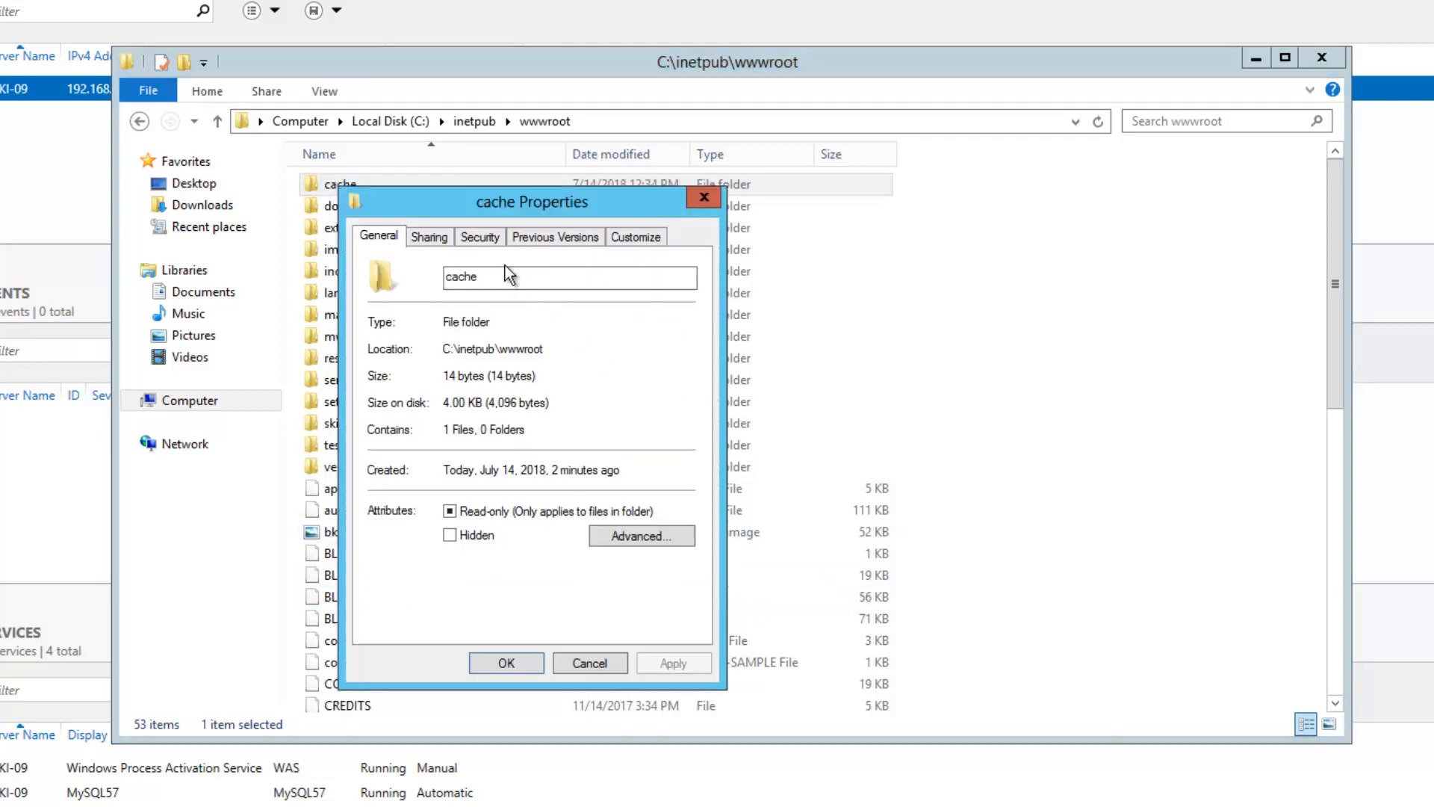
click(482, 236)
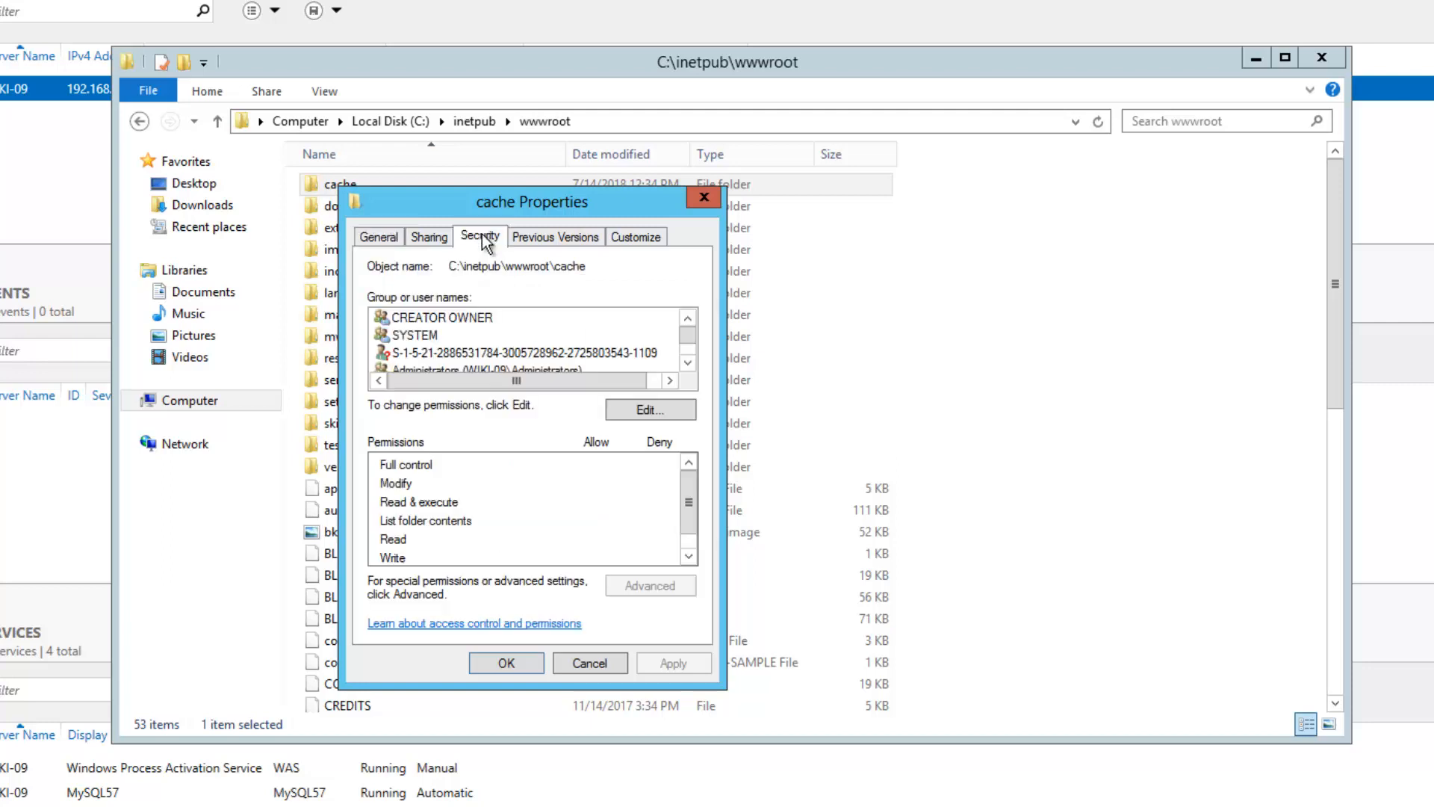
click(650, 414)
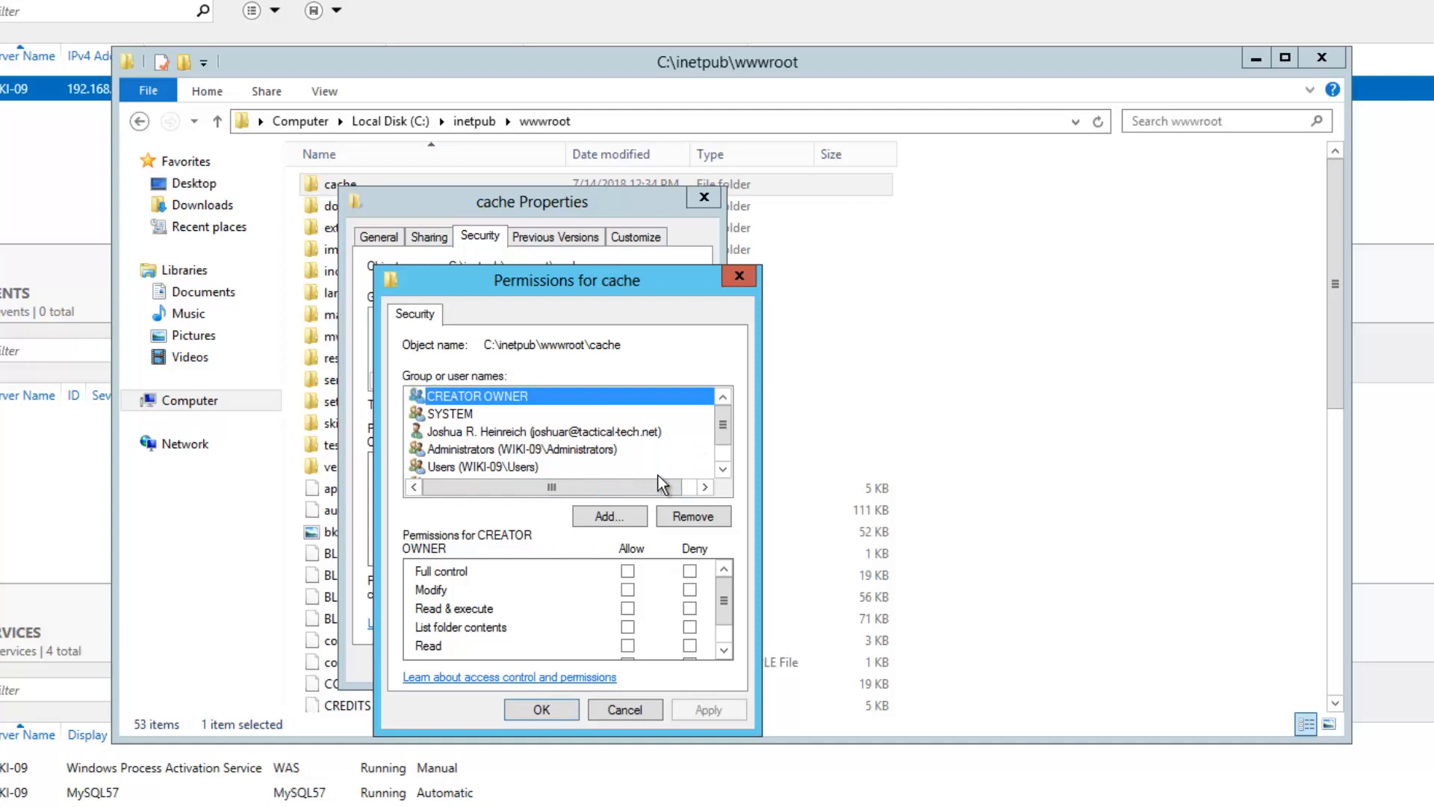
click(722, 469)
scroll(643, 464, down, 1)
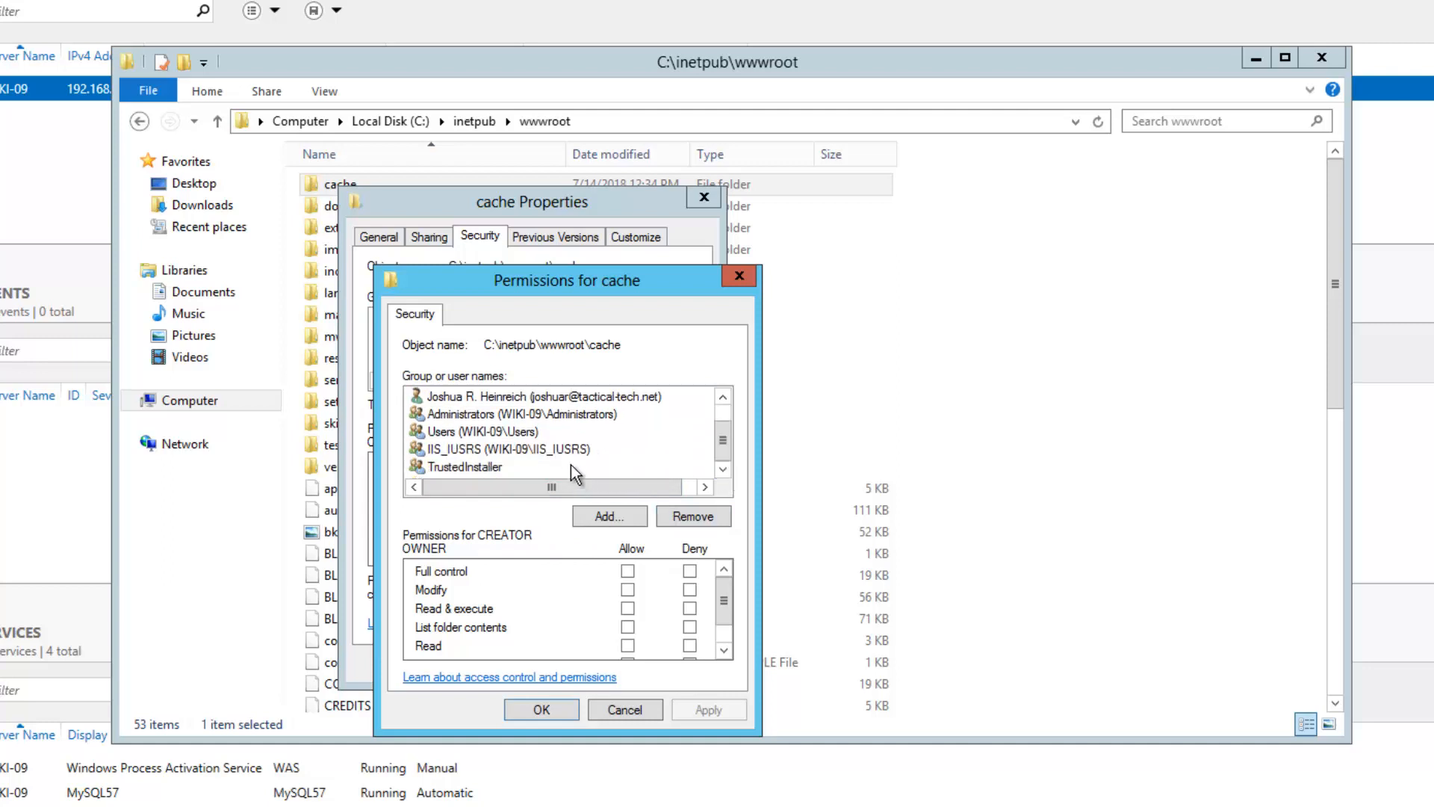
click(563, 451)
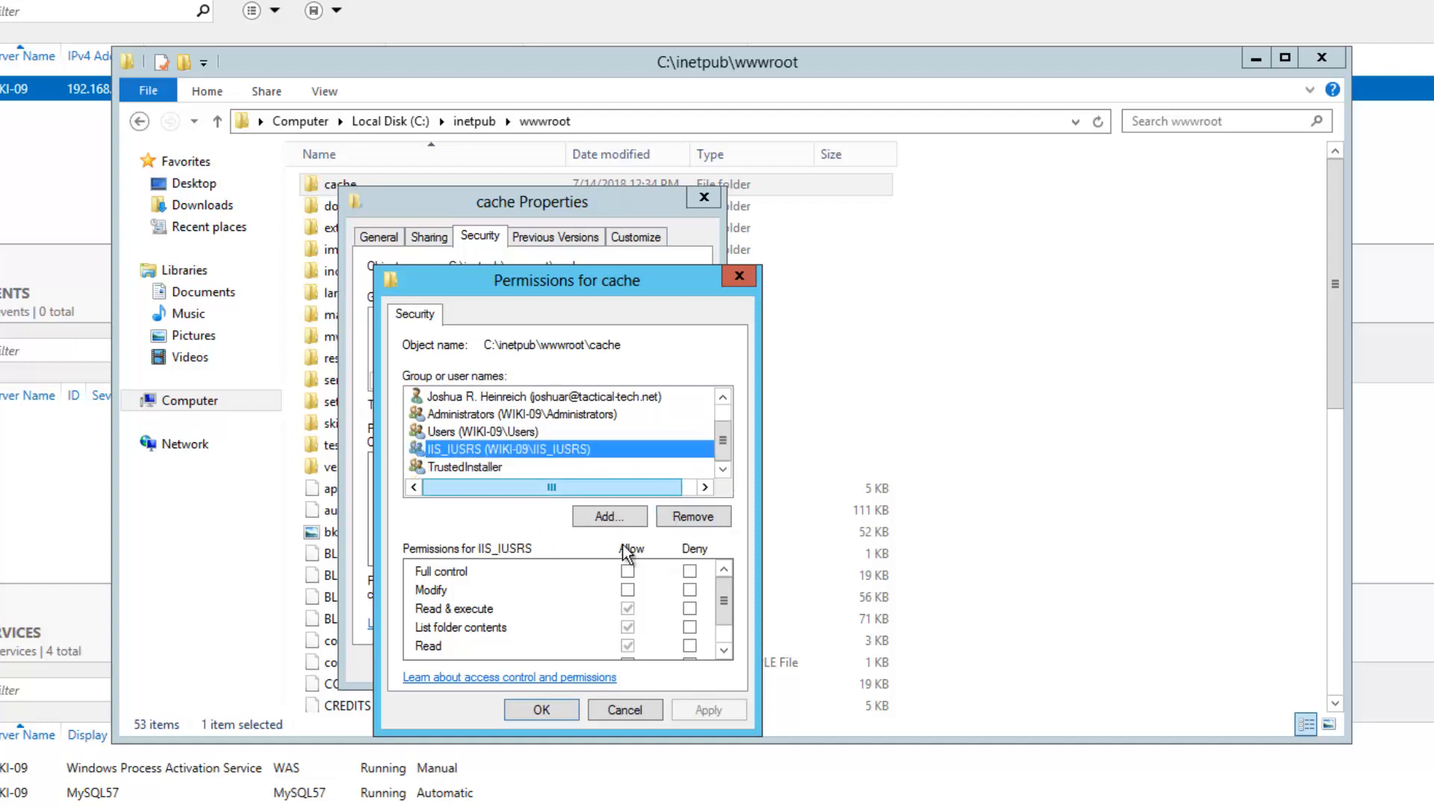
click(628, 590)
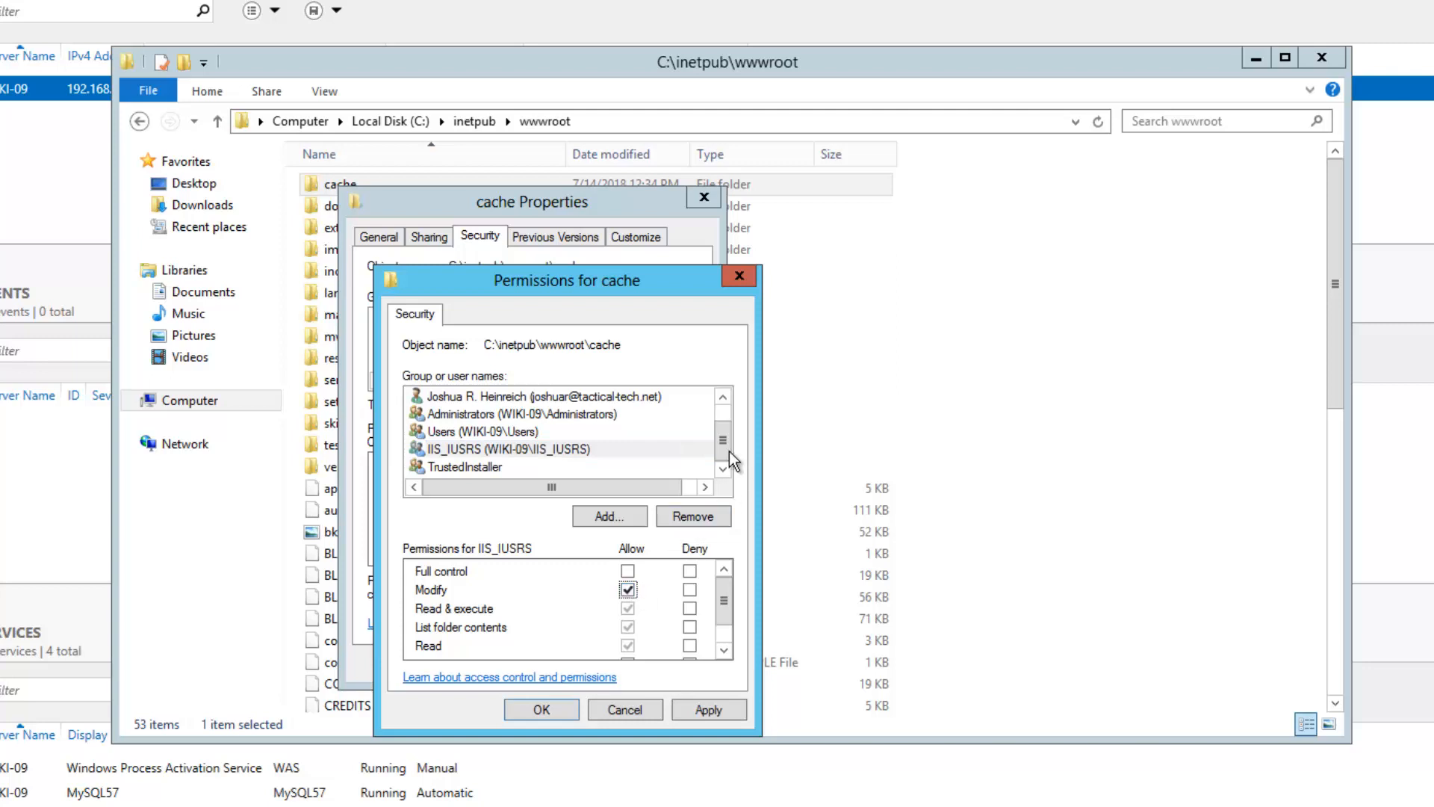
Add IUSR from location WIKI-09 to the cache folder's permissions and apply
scroll(728, 449, up, 1)
scroll(728, 449, down, 1)
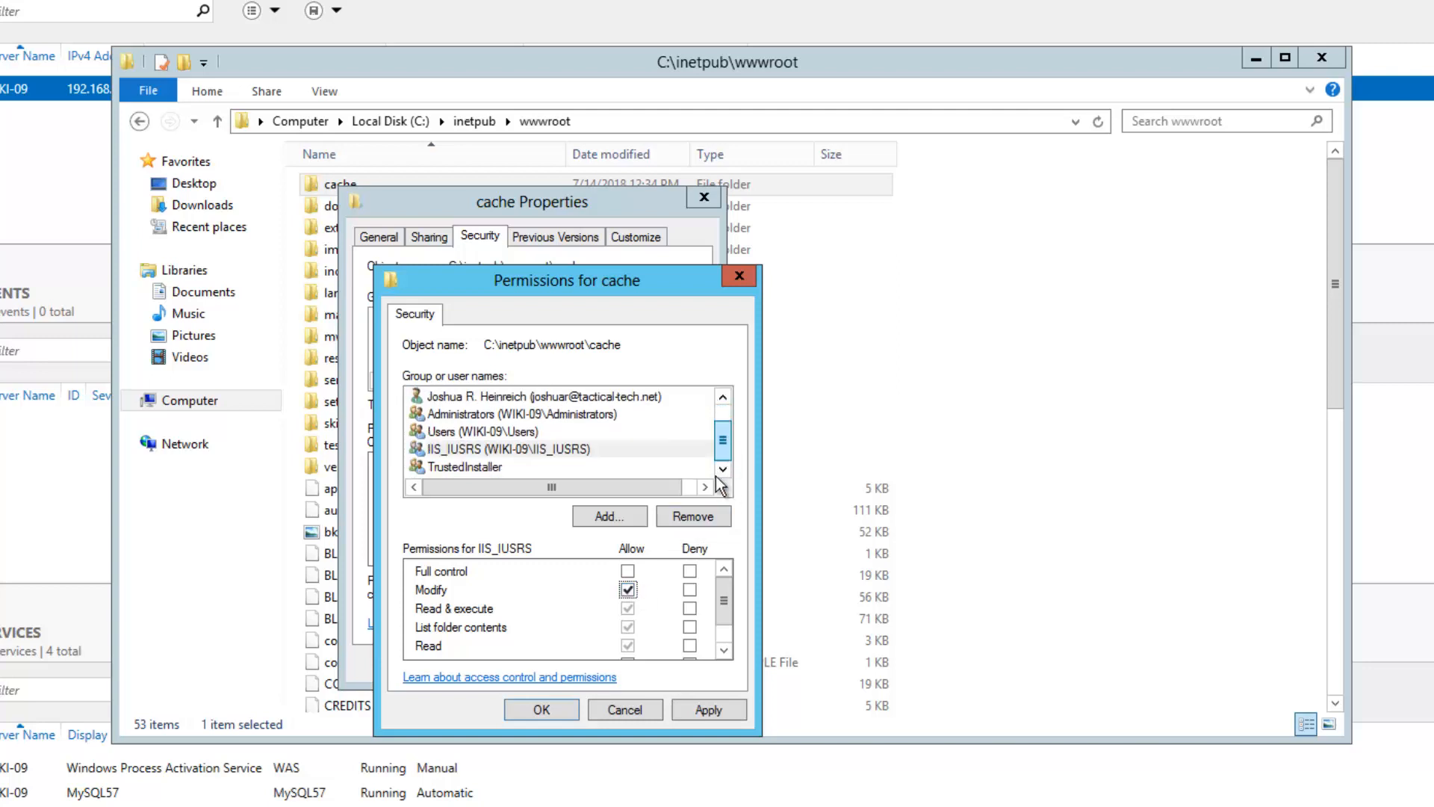
click(599, 514)
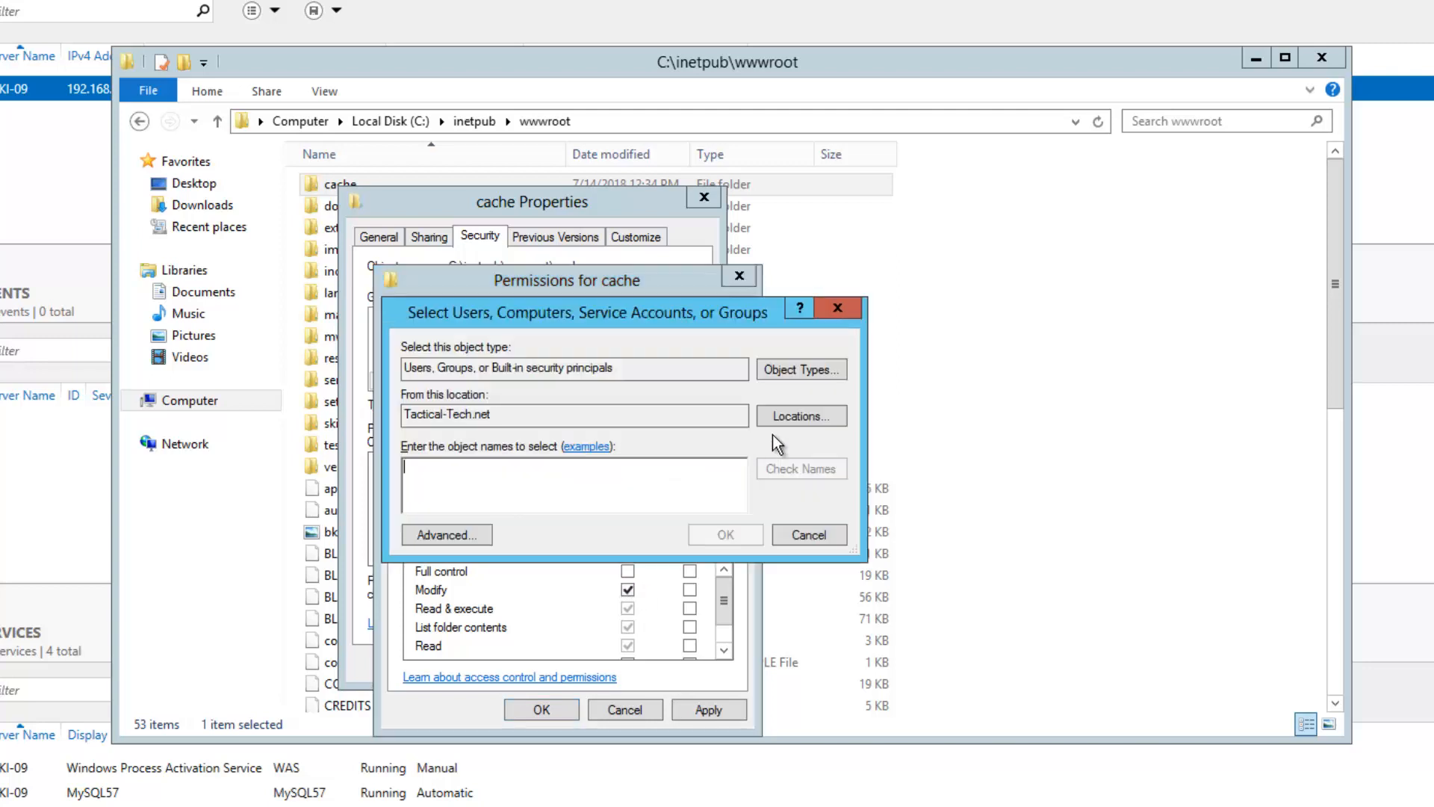
click(778, 415)
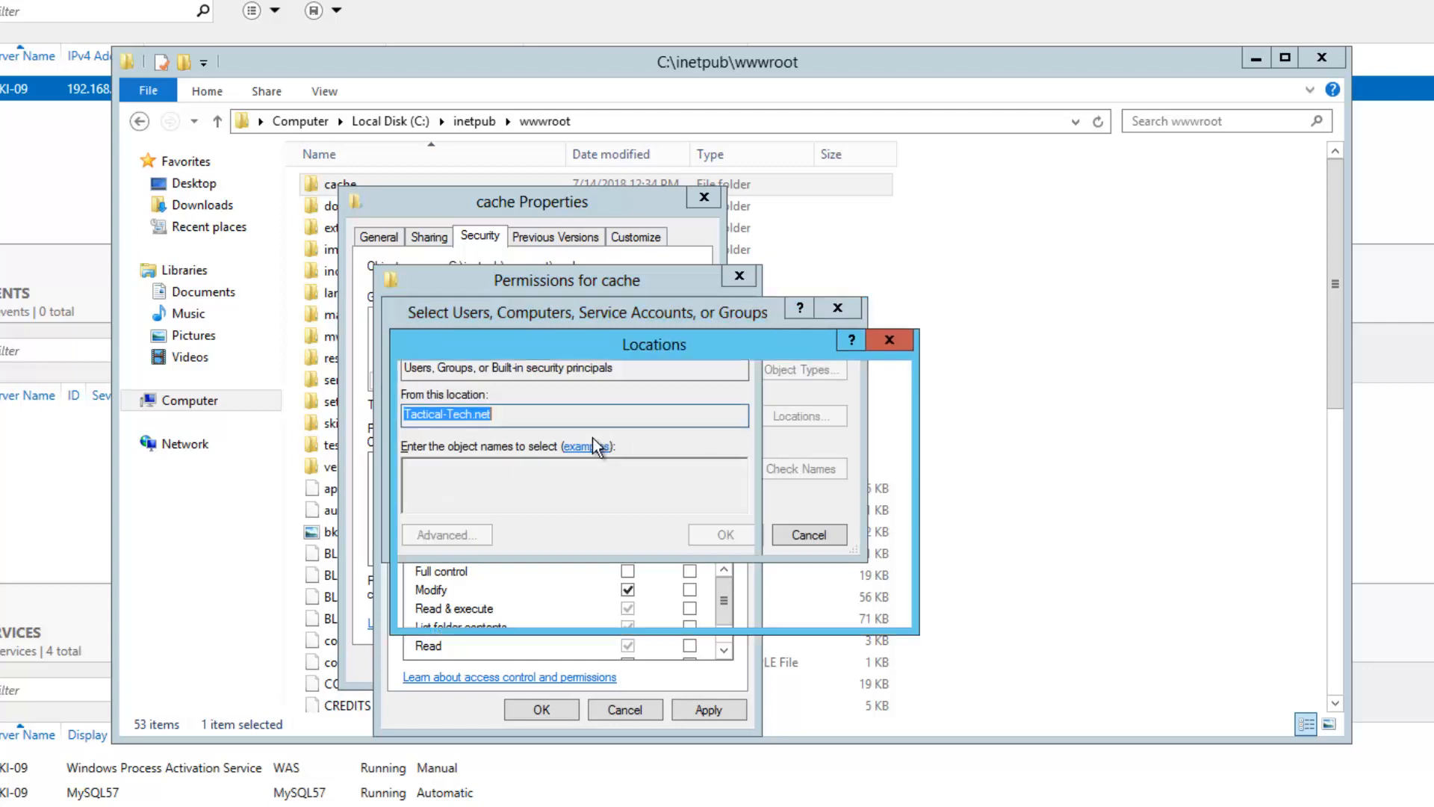
click(483, 431)
click(766, 598)
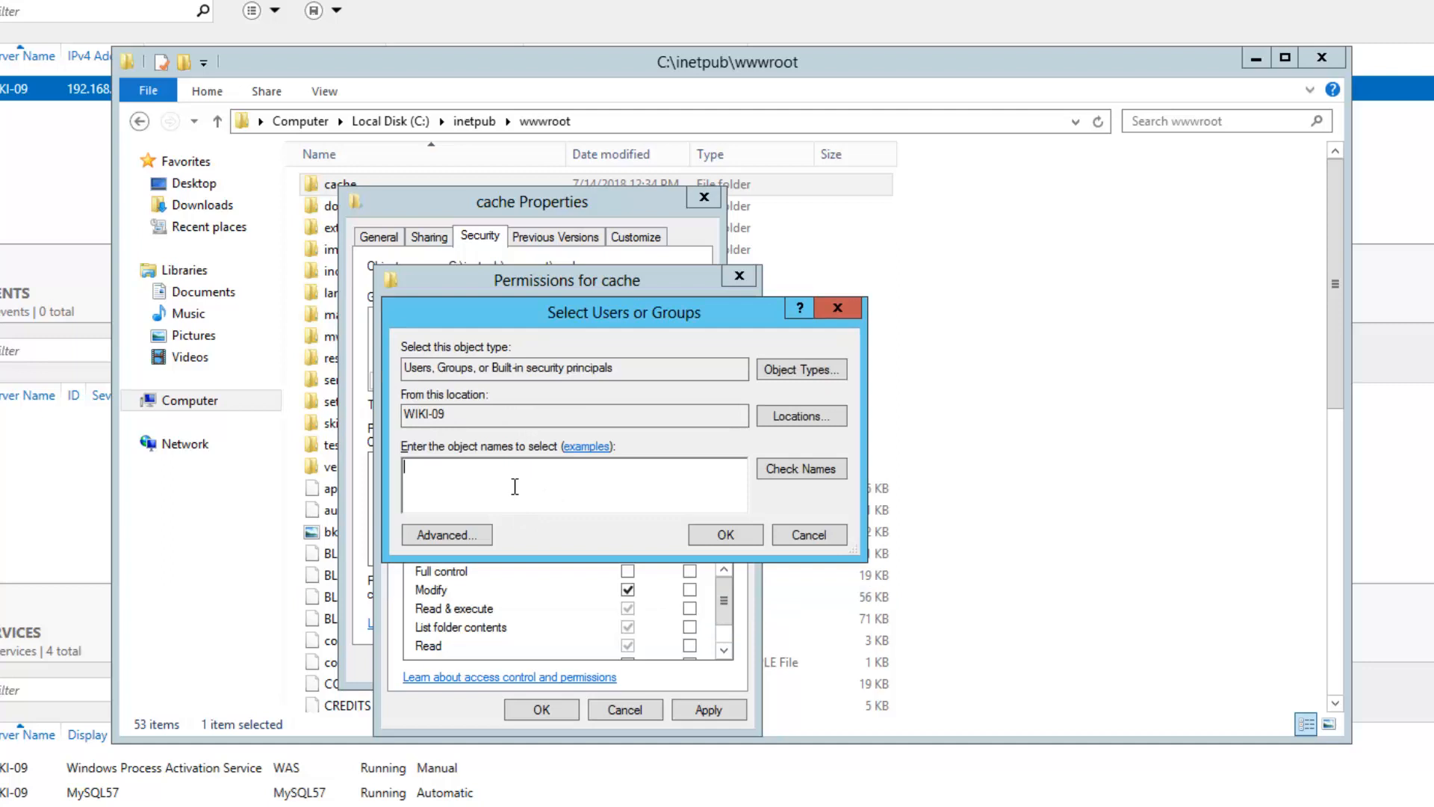
text(ius)
key(Return)
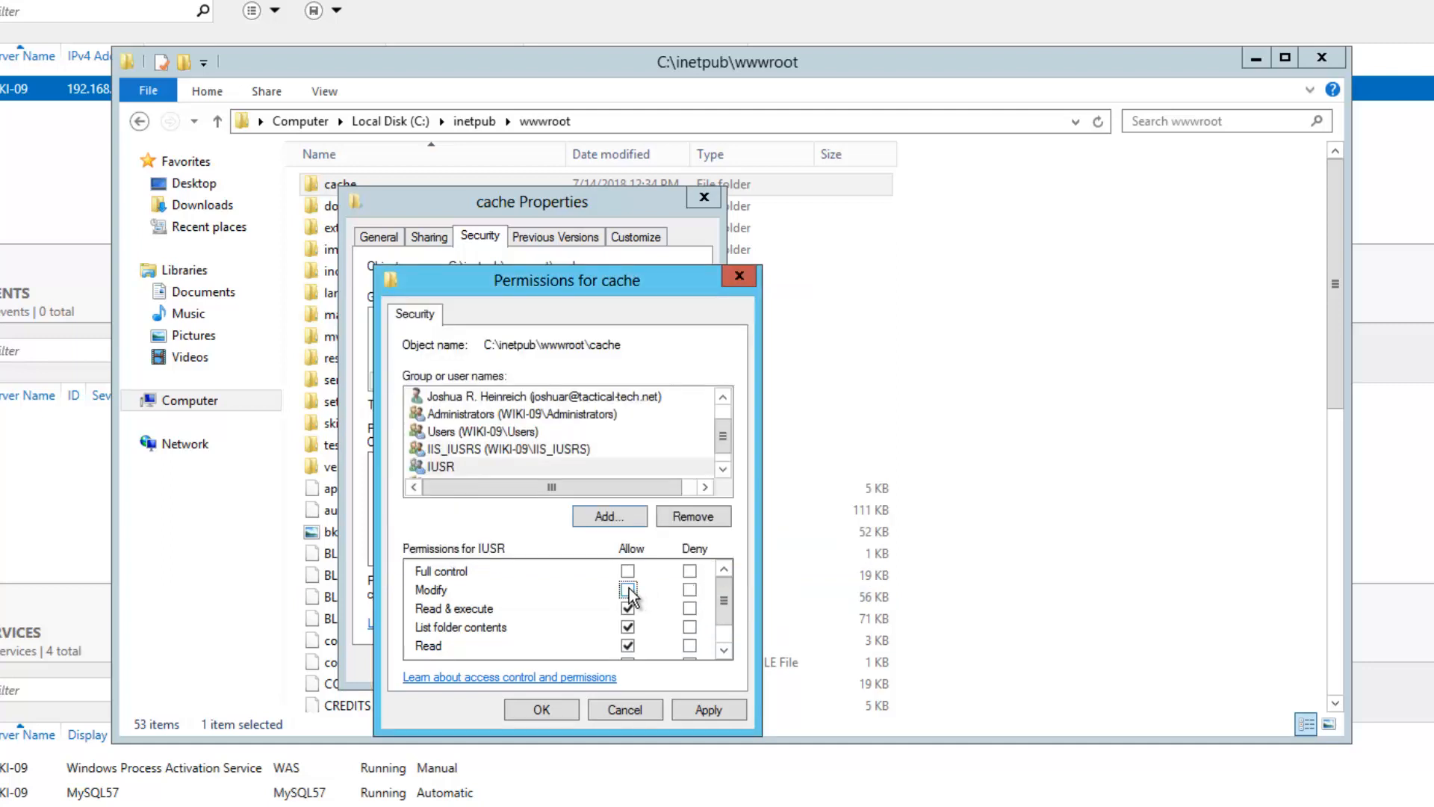
click(704, 711)
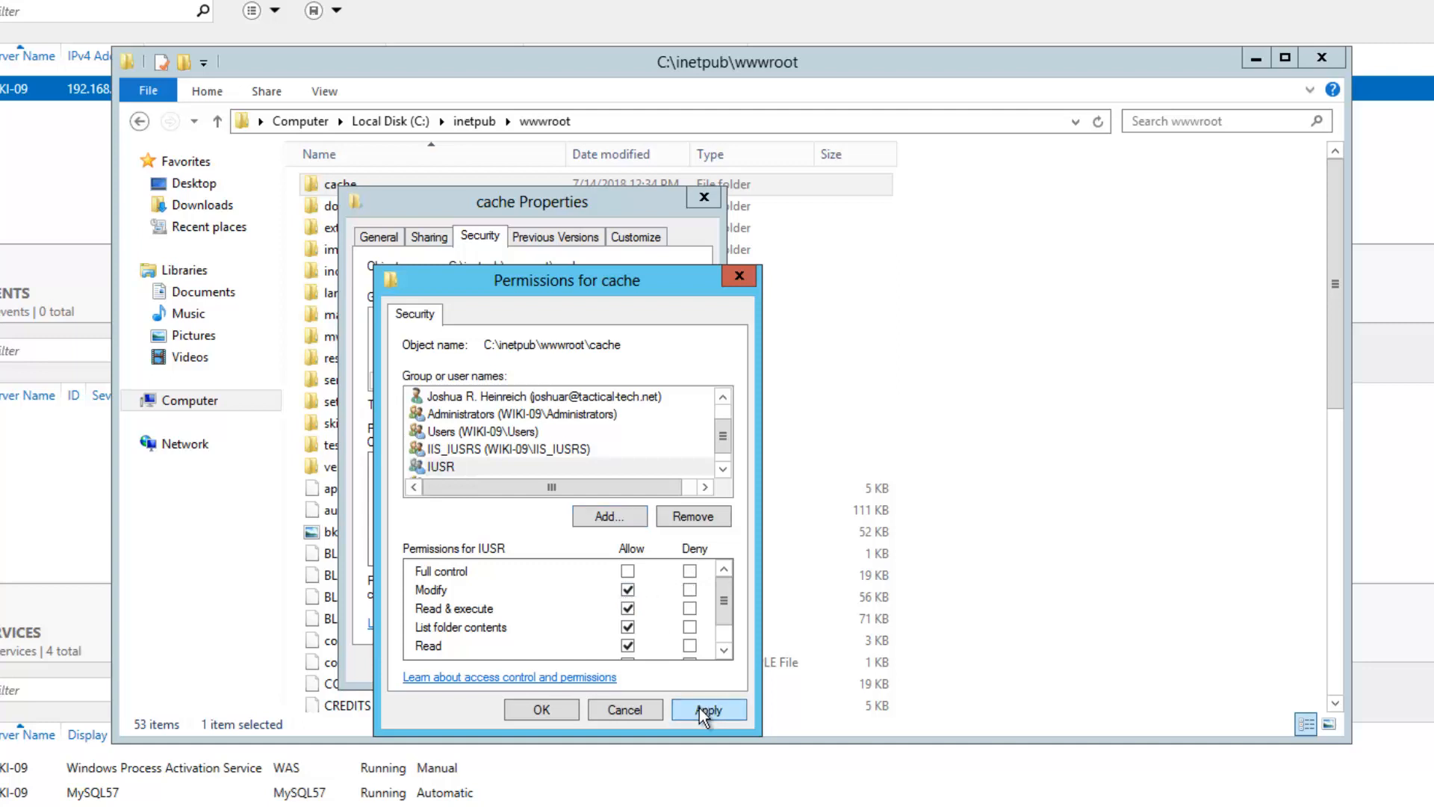
click(568, 712)
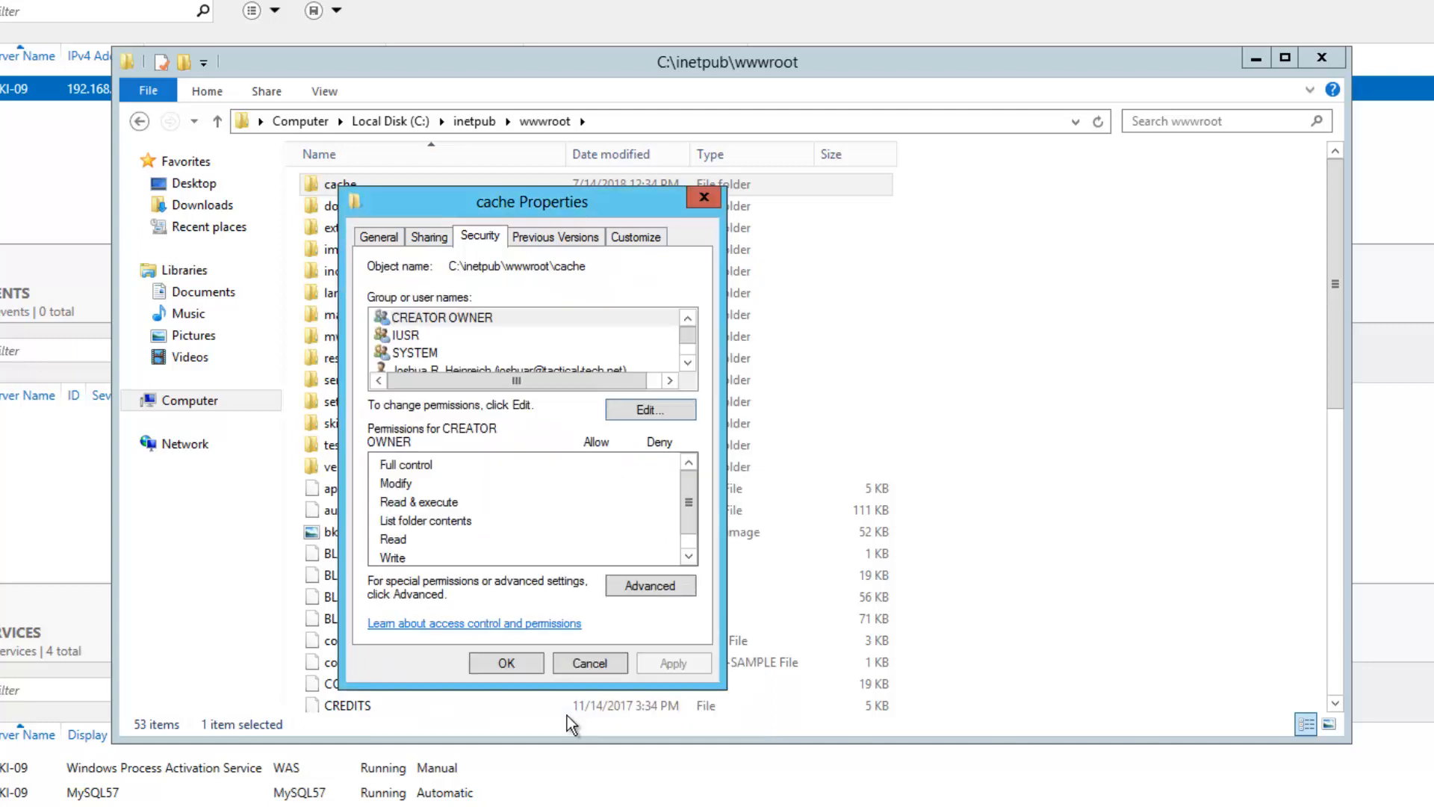
click(511, 664)
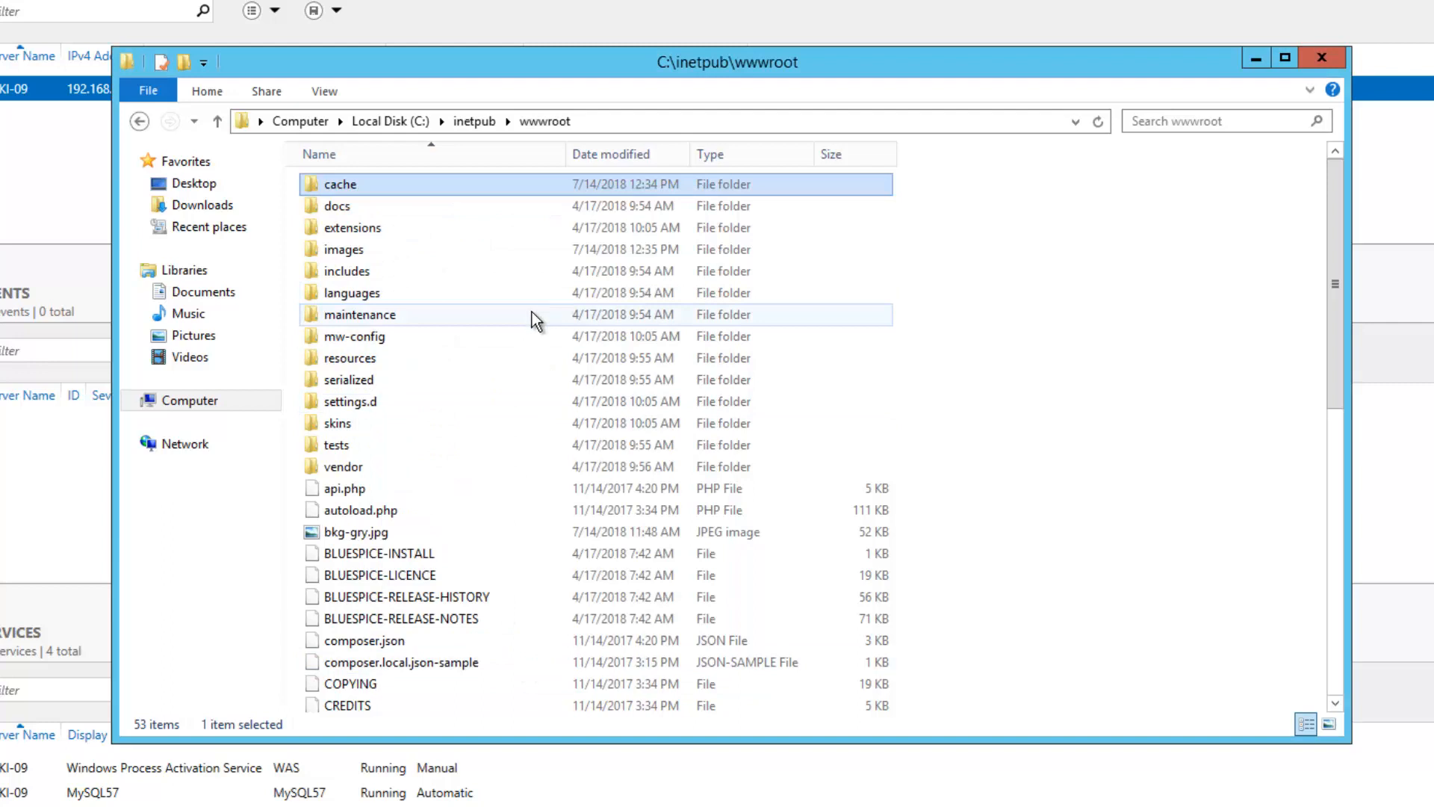
Allow IIS_IUSRS Modify permission on the images folder
right_click(346, 258)
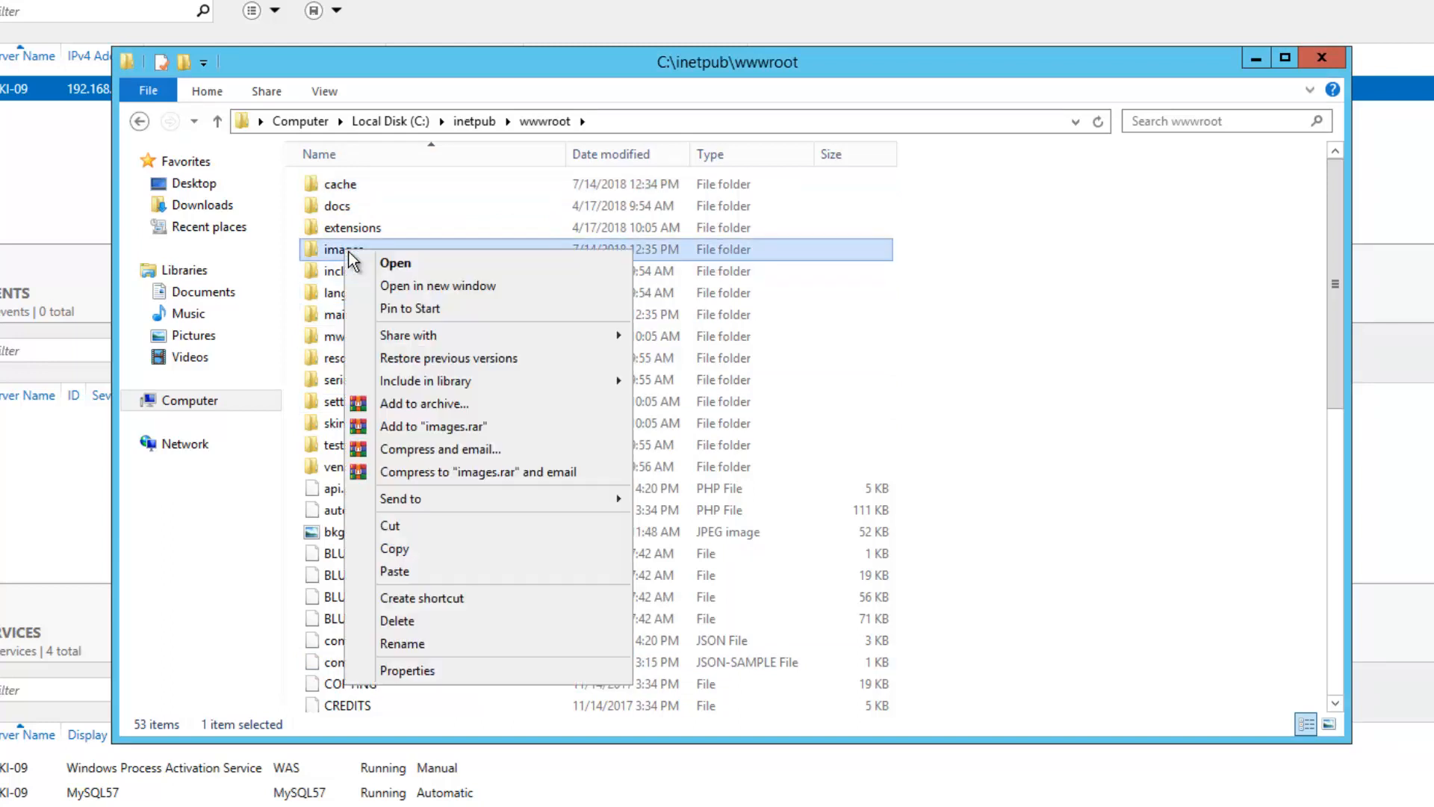
click(433, 671)
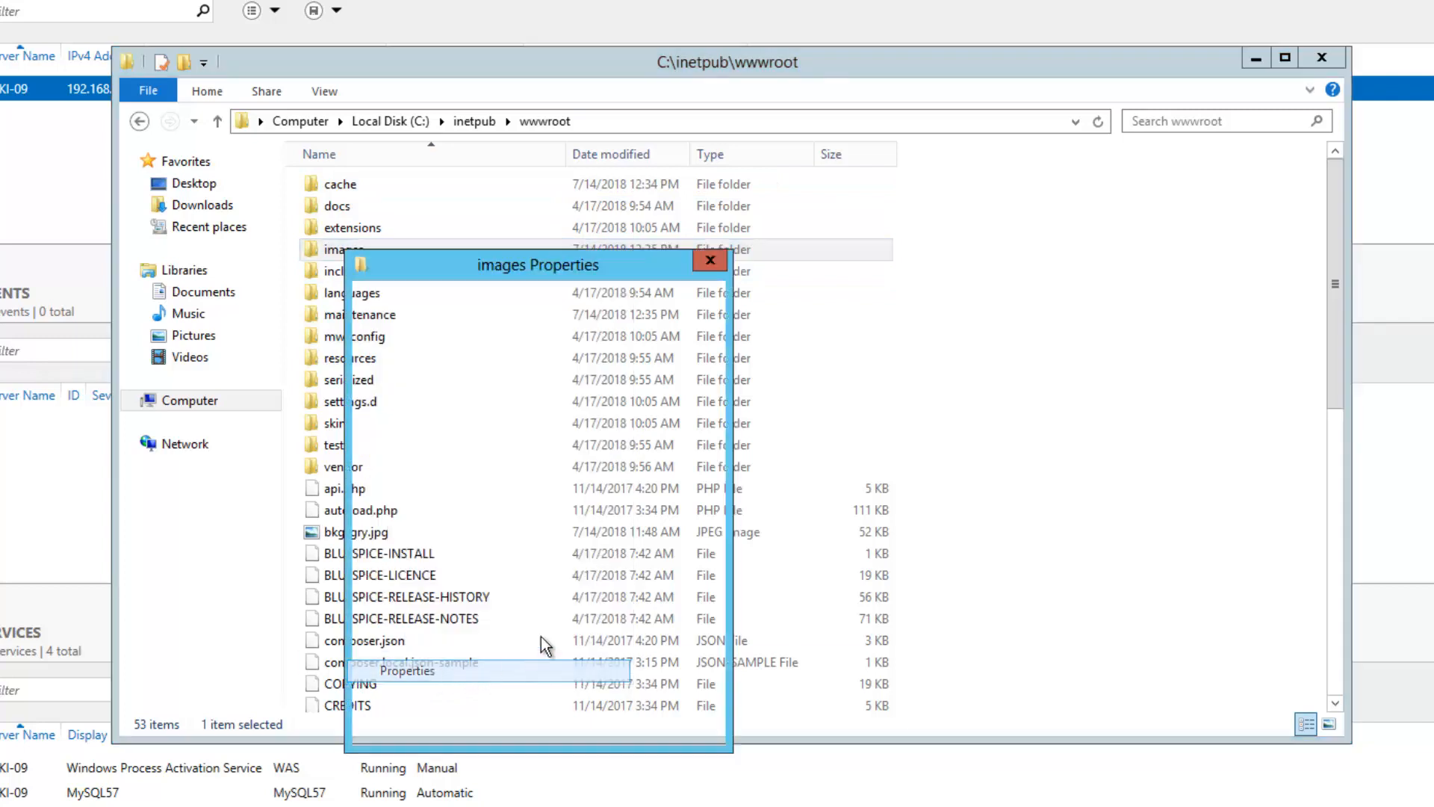
drag(490, 269, 540, 277)
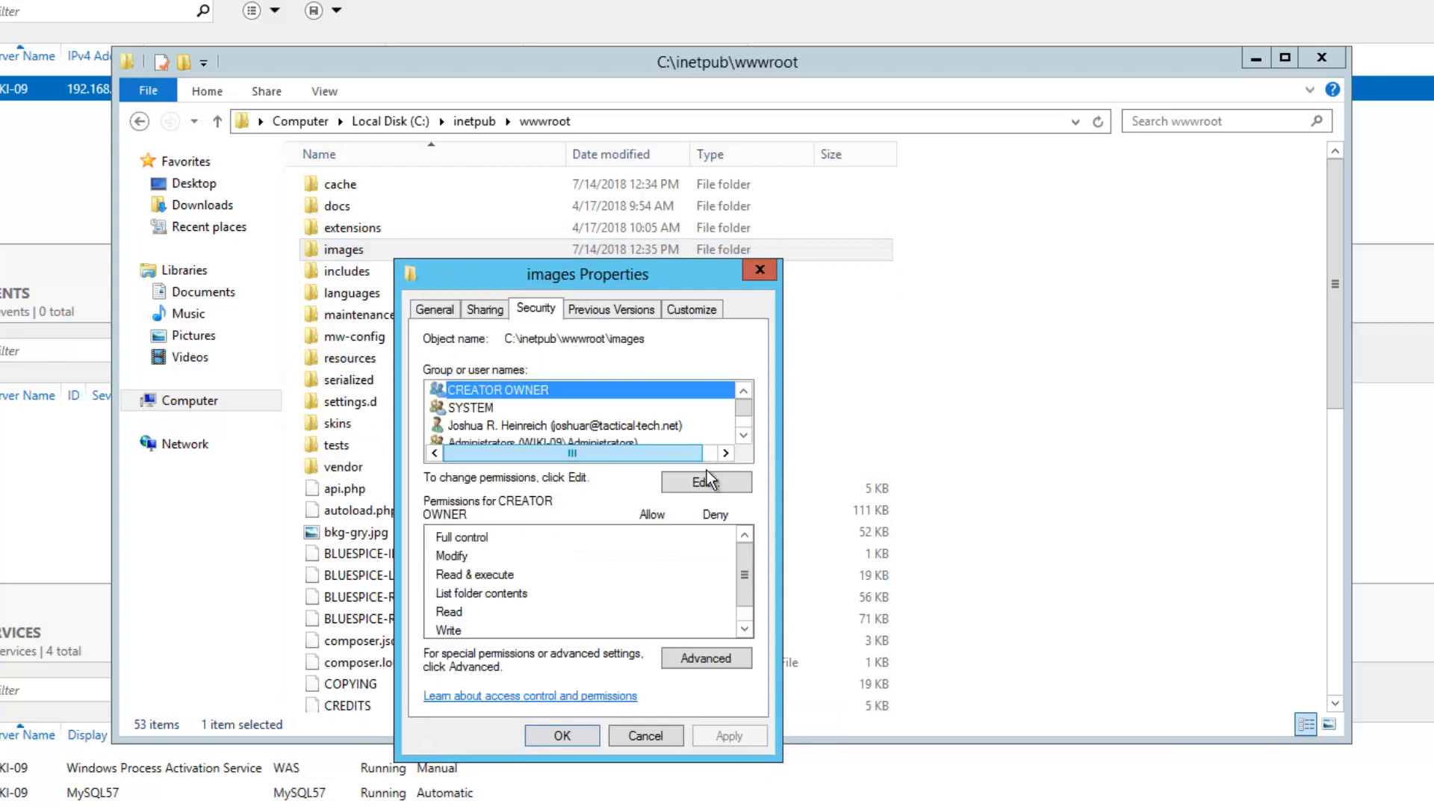
click(707, 481)
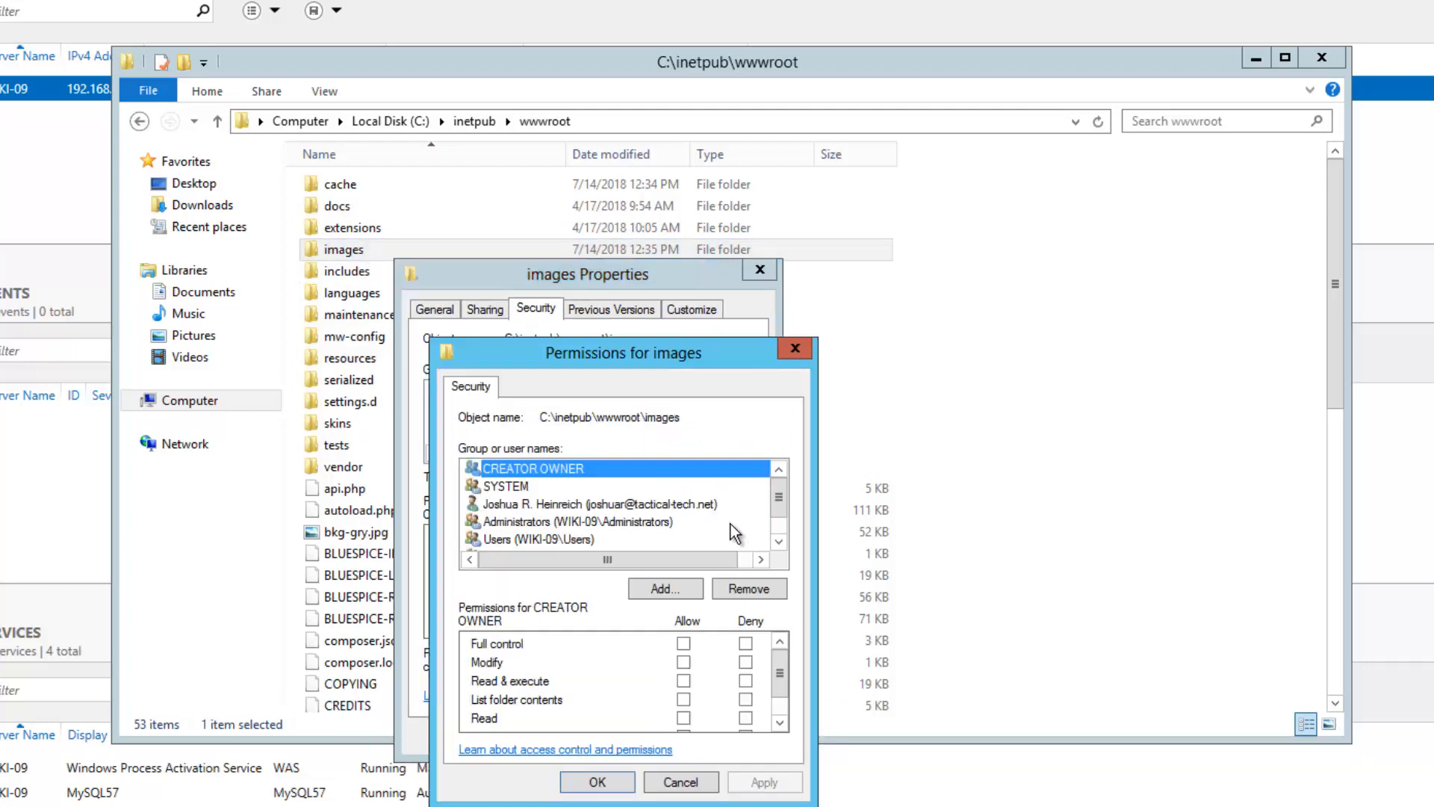
click(778, 541)
click(778, 541)
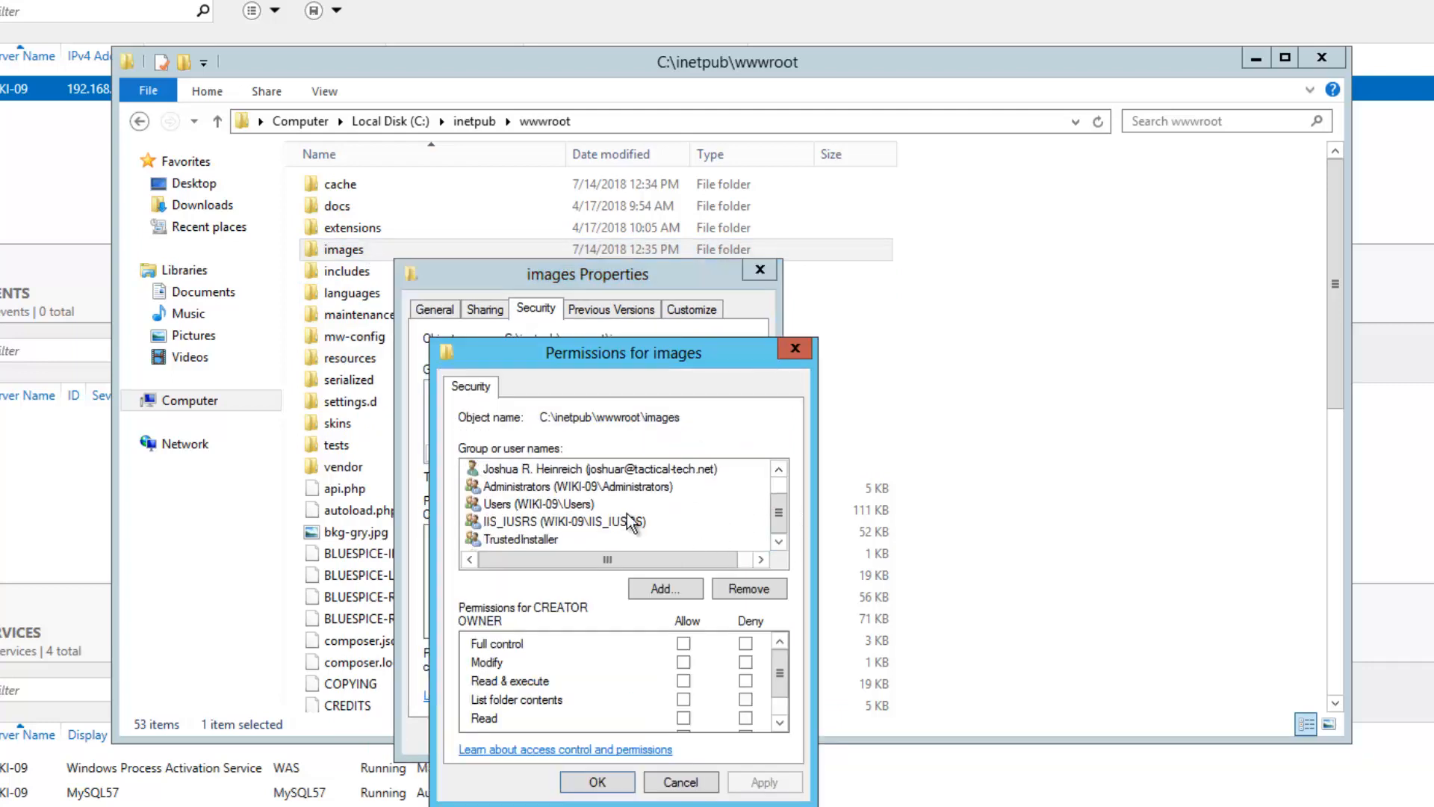
click(631, 521)
click(684, 663)
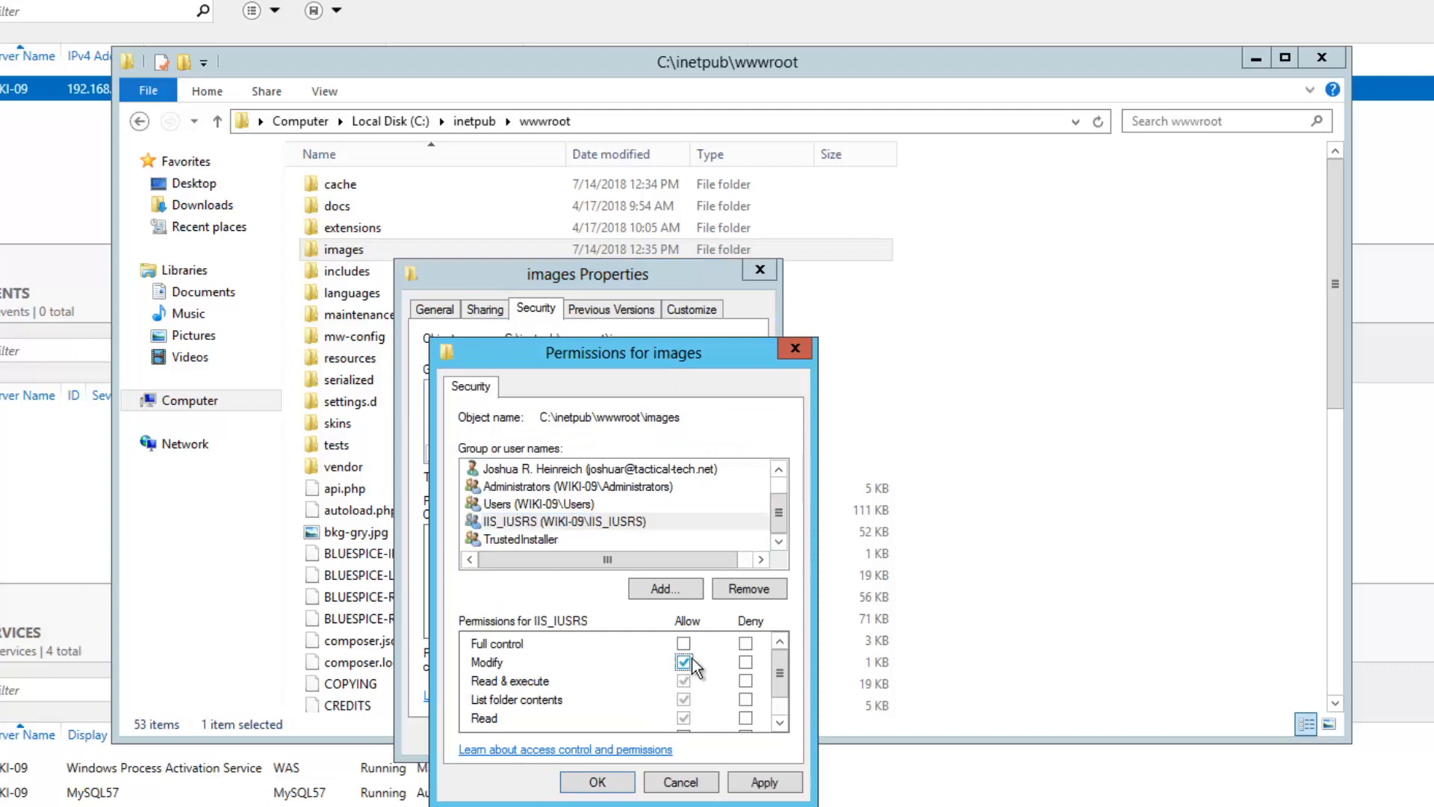
Add IUSR from WIKI-09 with Modify permission on the images folder and confirm
click(688, 595)
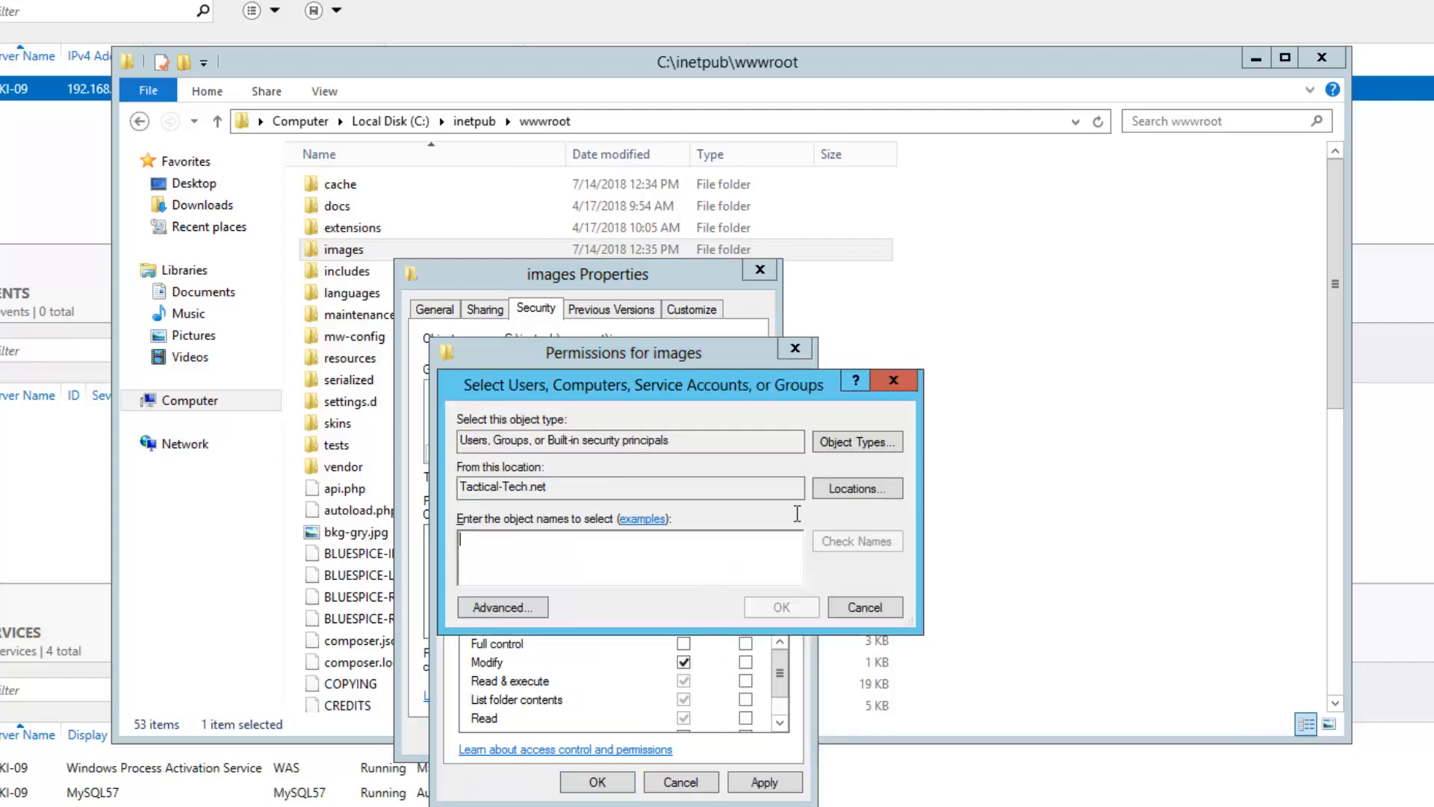
click(937, 487)
click(552, 504)
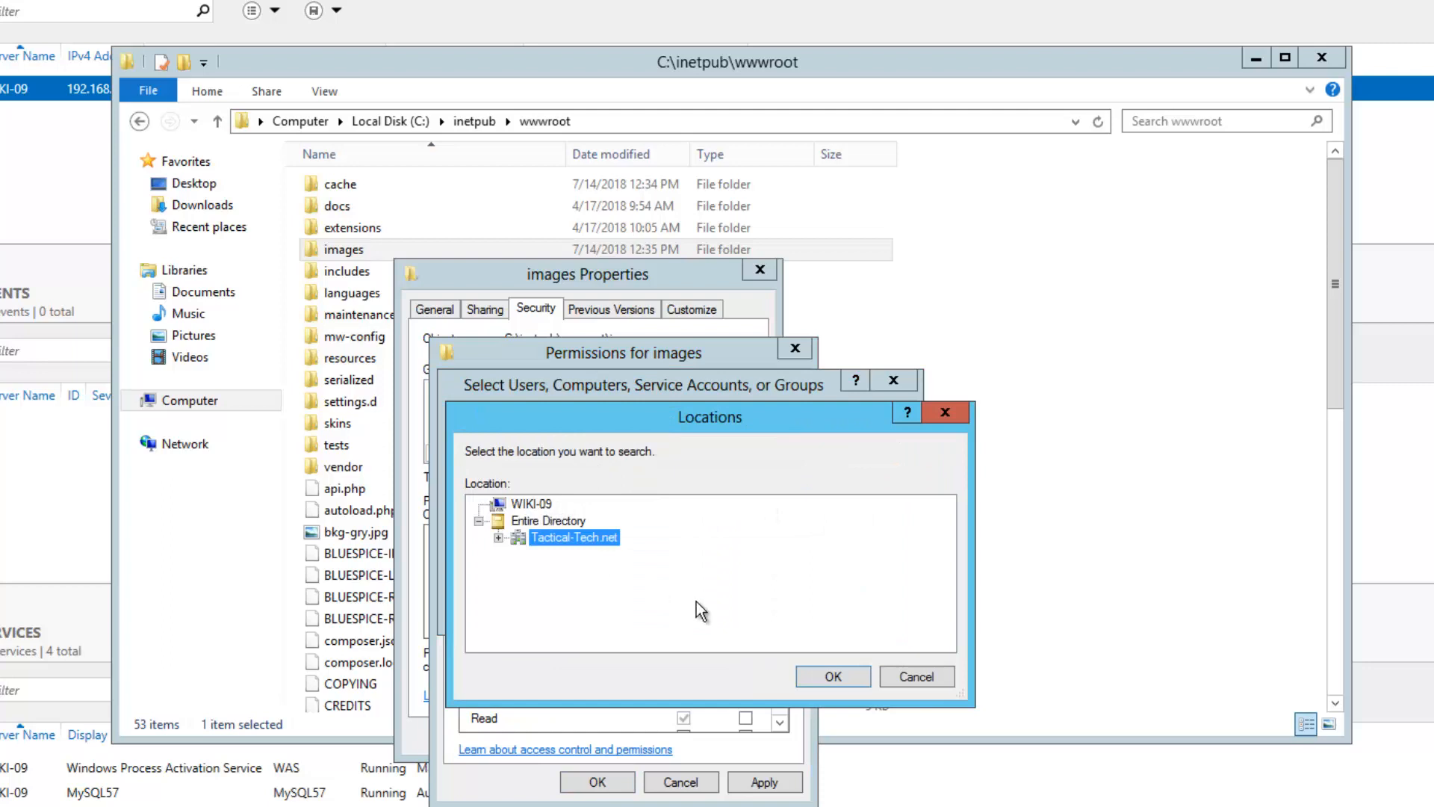
click(826, 678)
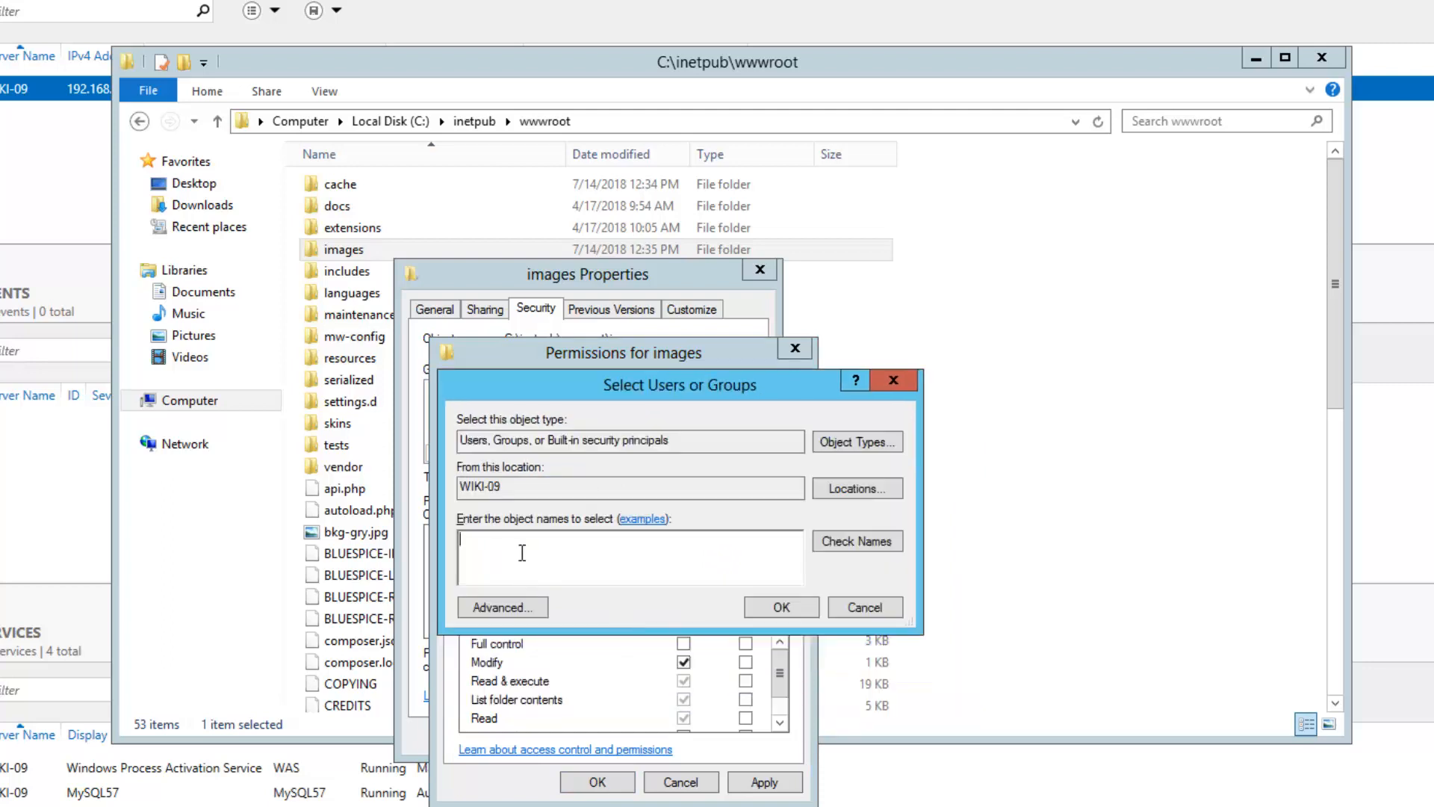
text(iusr)
click(781, 606)
click(684, 661)
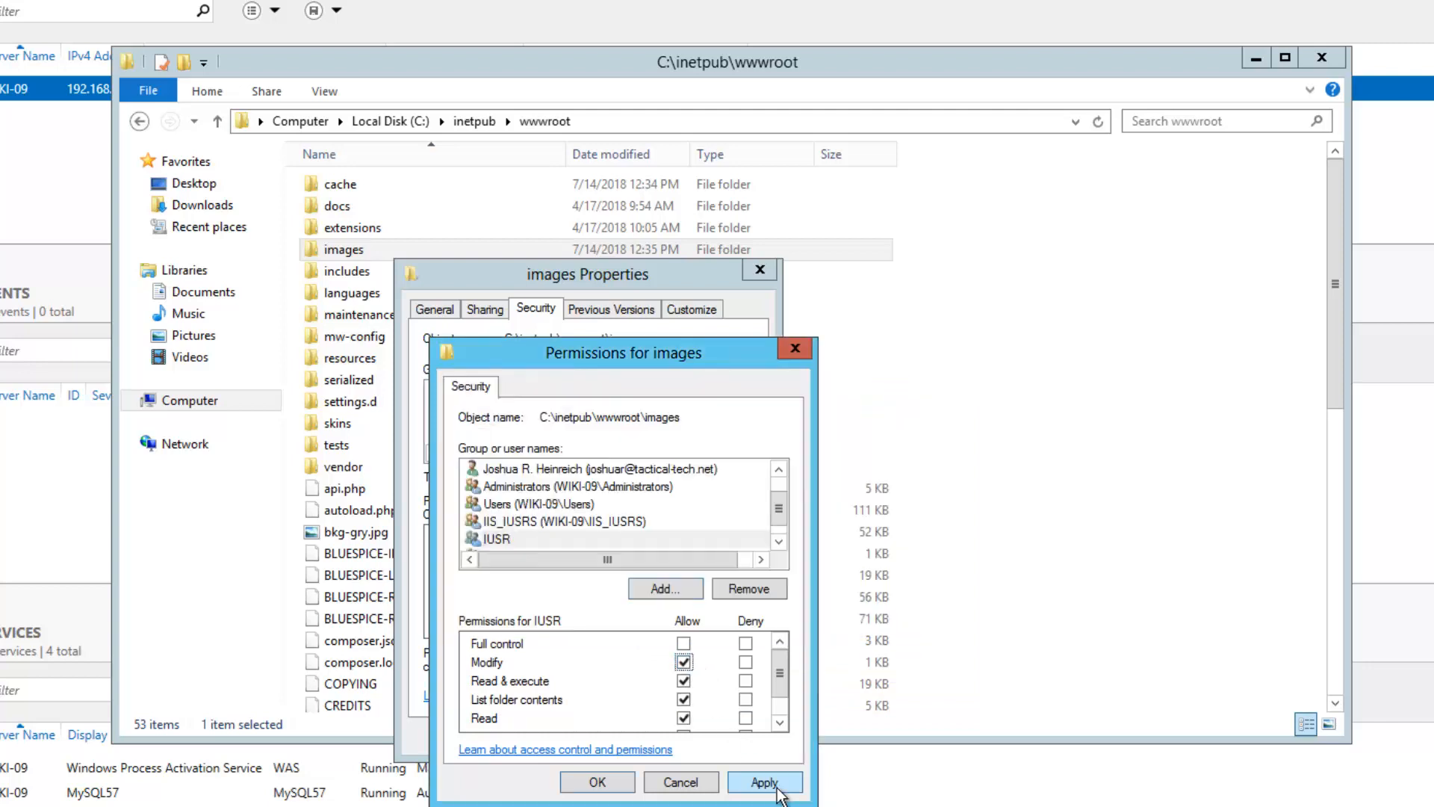
click(598, 782)
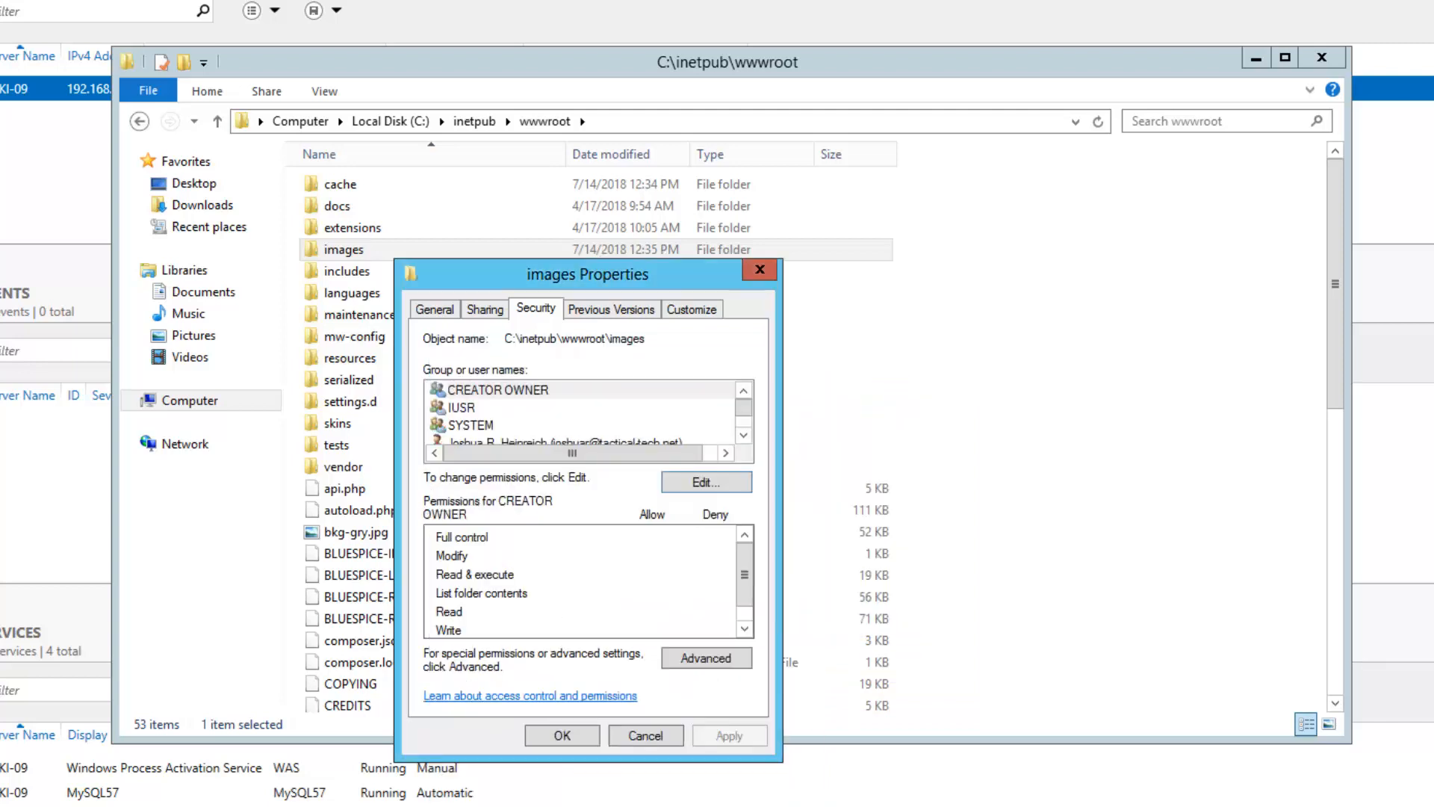
key(Return)
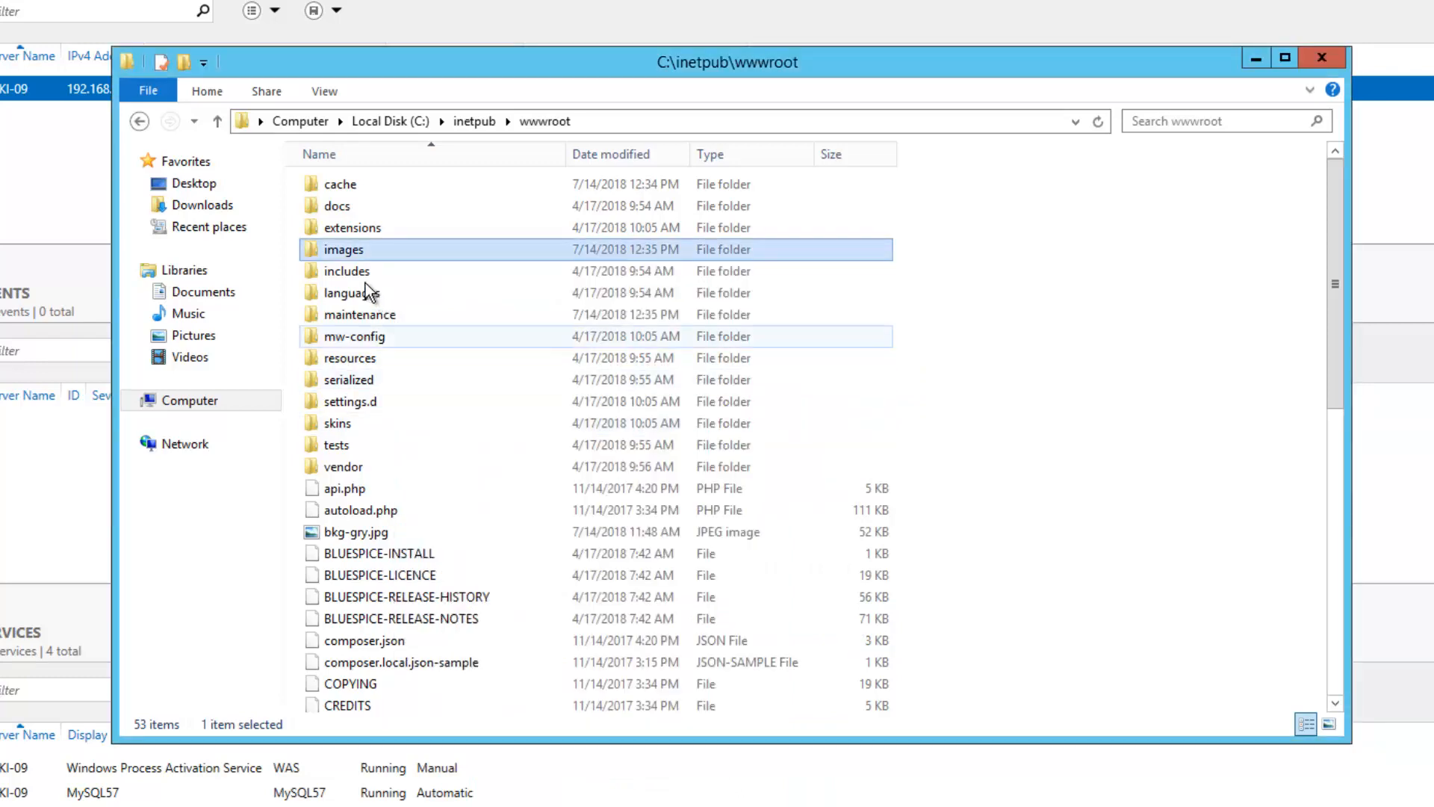
In extensions\BlueSpiceFoundation, allow IIS_IUSRS Modify permission on the config folder
double_click(351, 227)
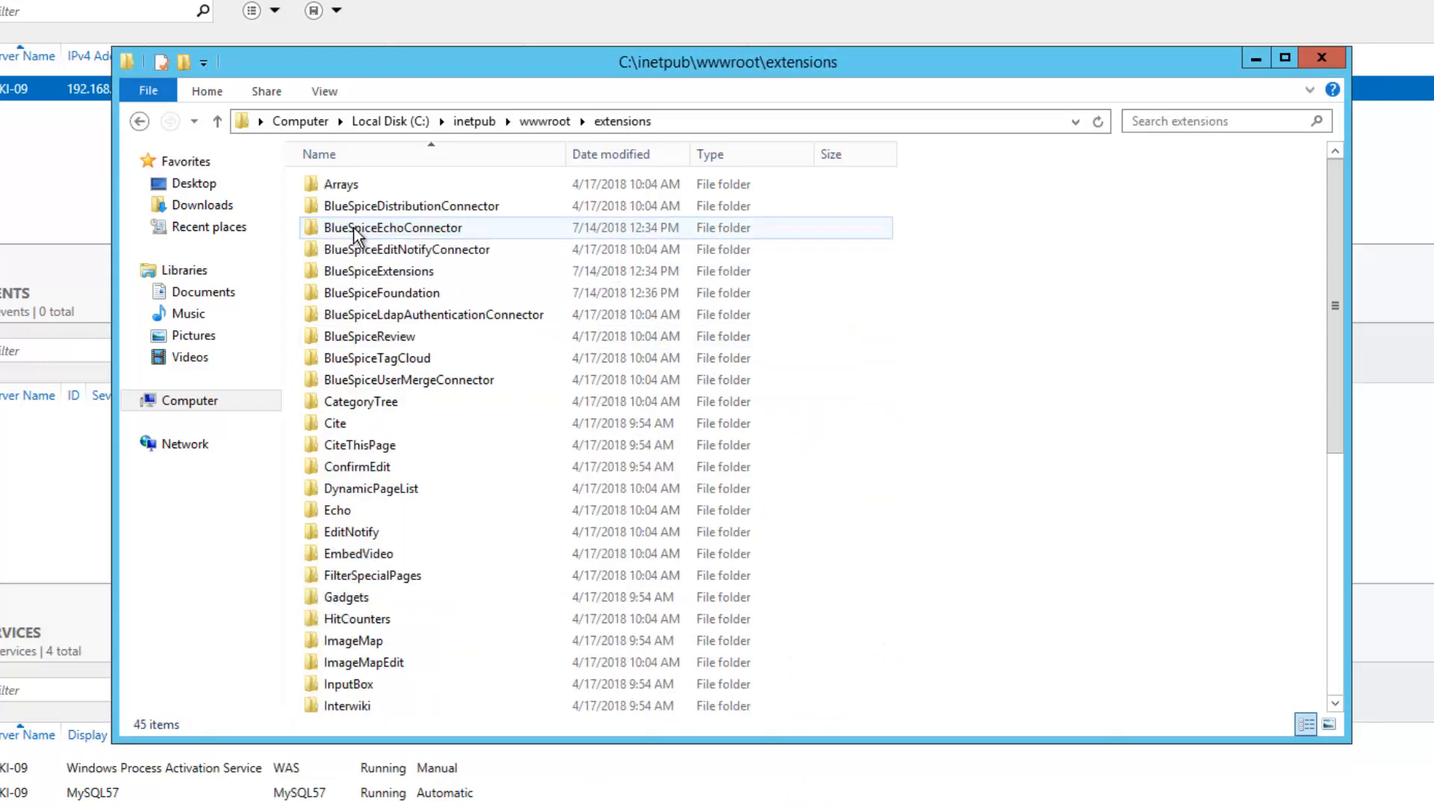
click(371, 298)
double_click(370, 298)
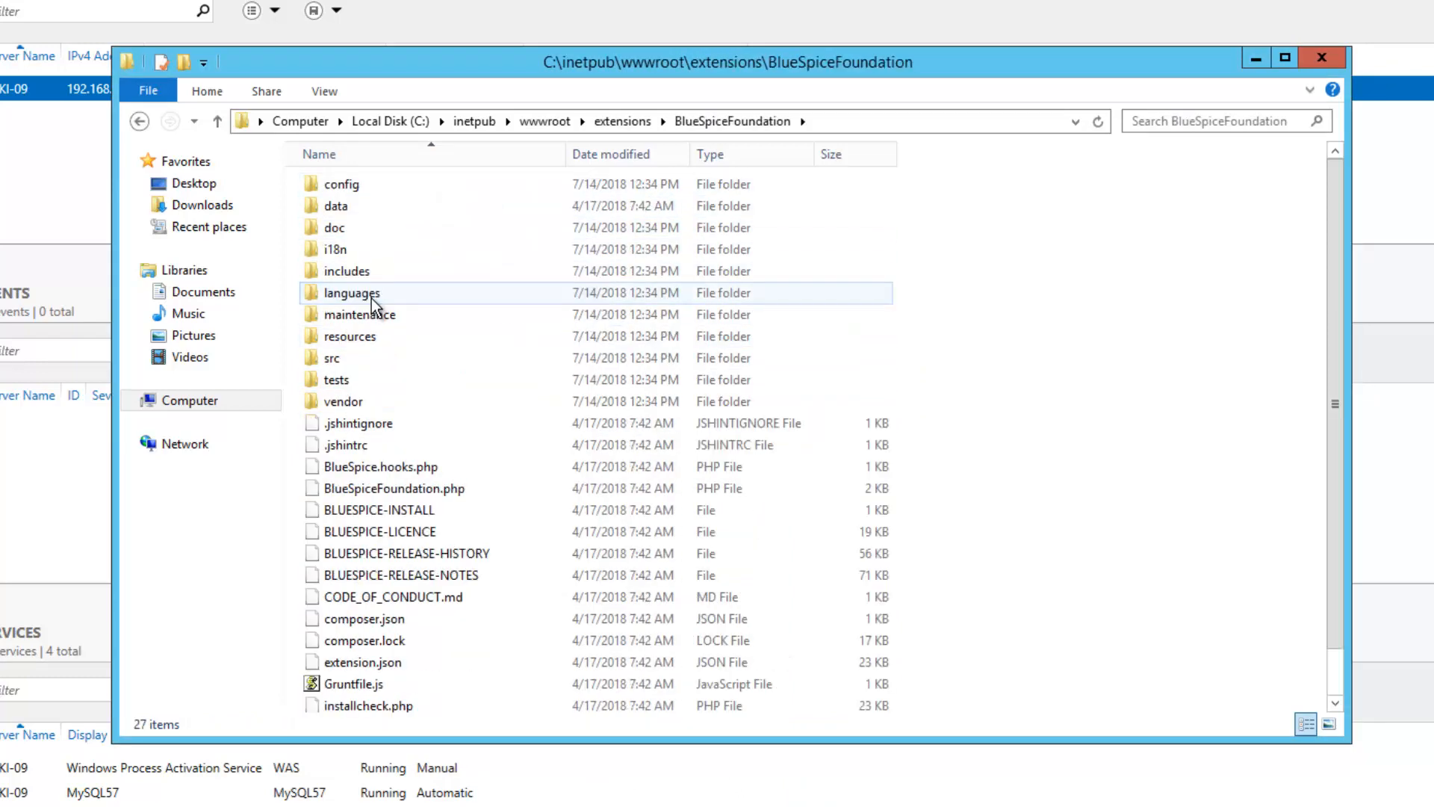
right_click(340, 180)
click(404, 600)
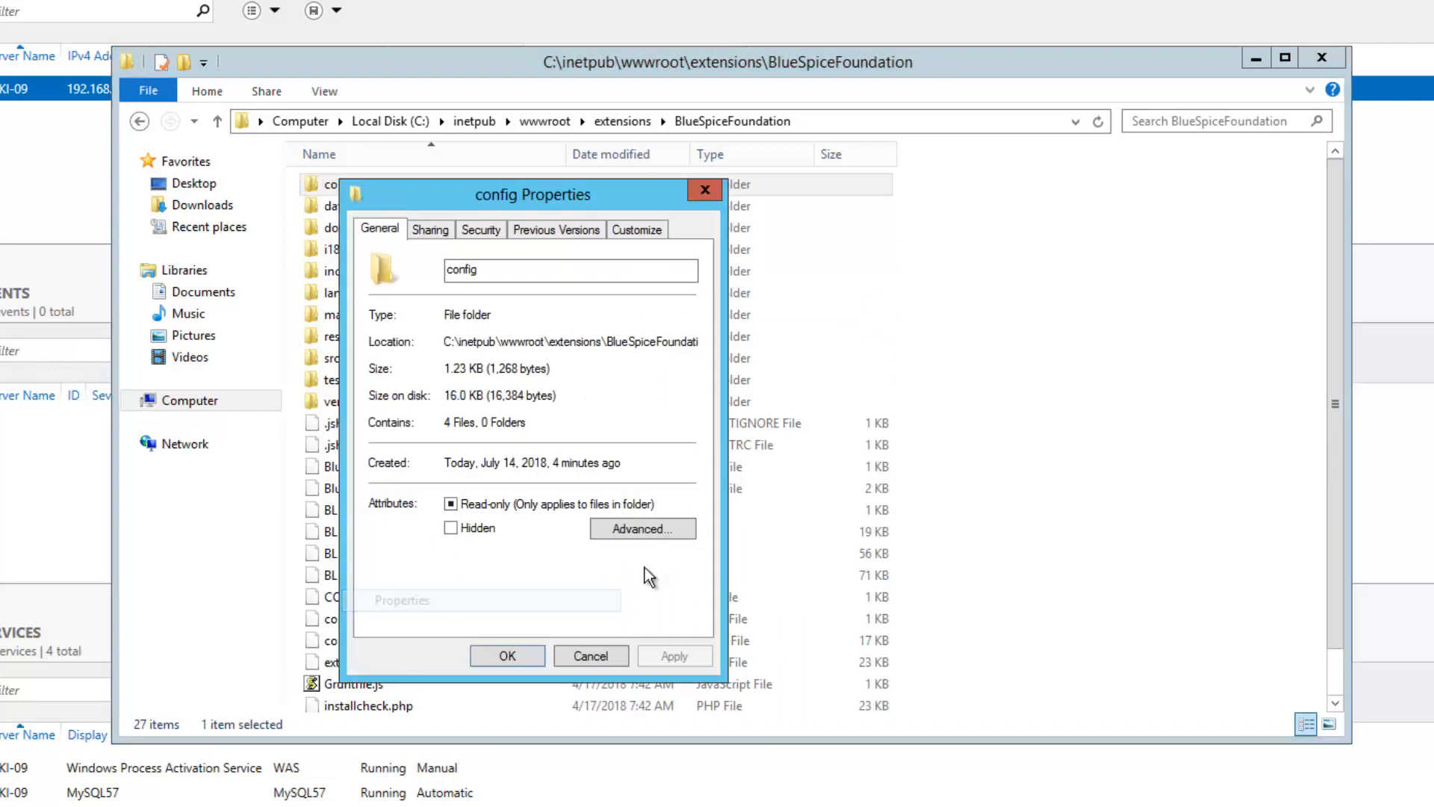
click(478, 230)
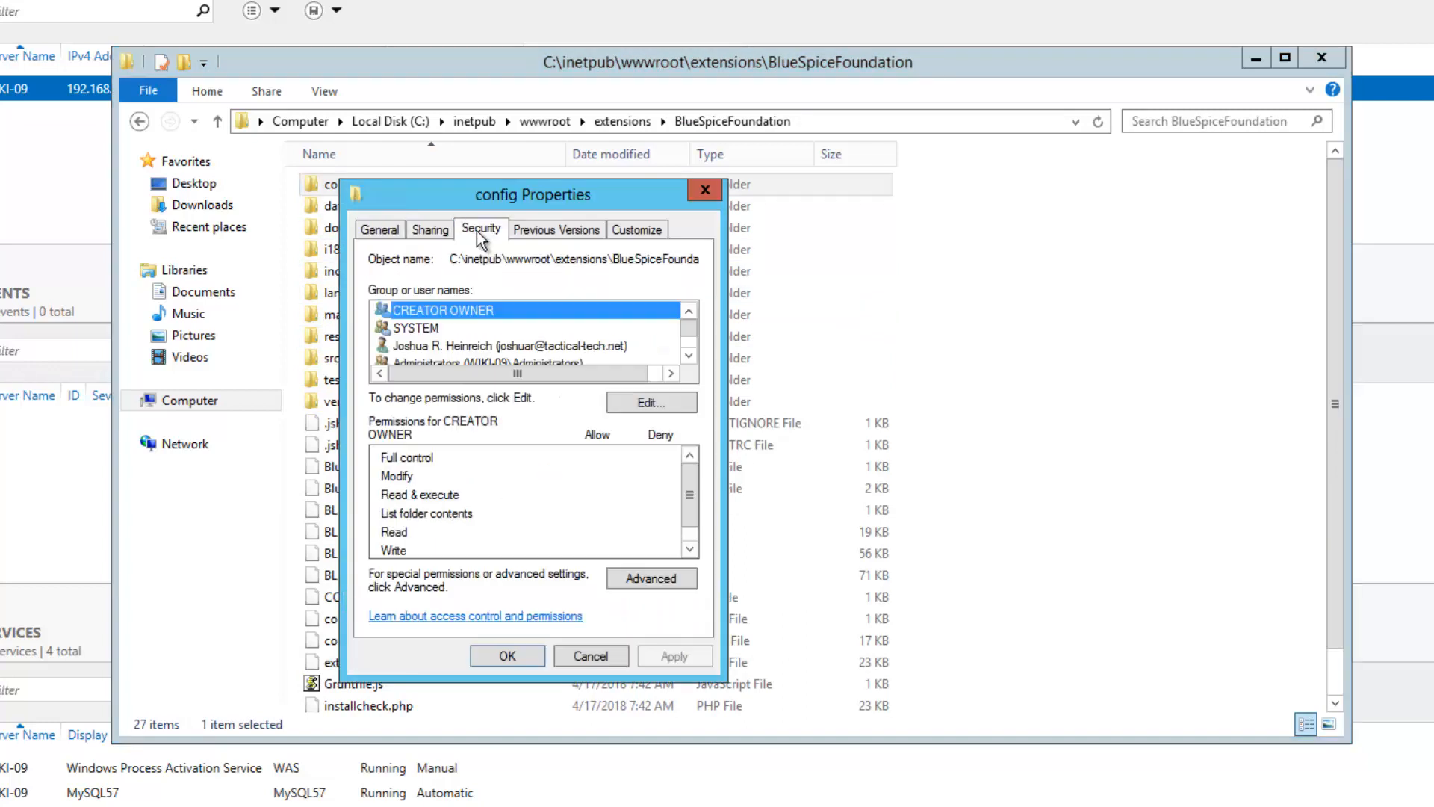
click(648, 402)
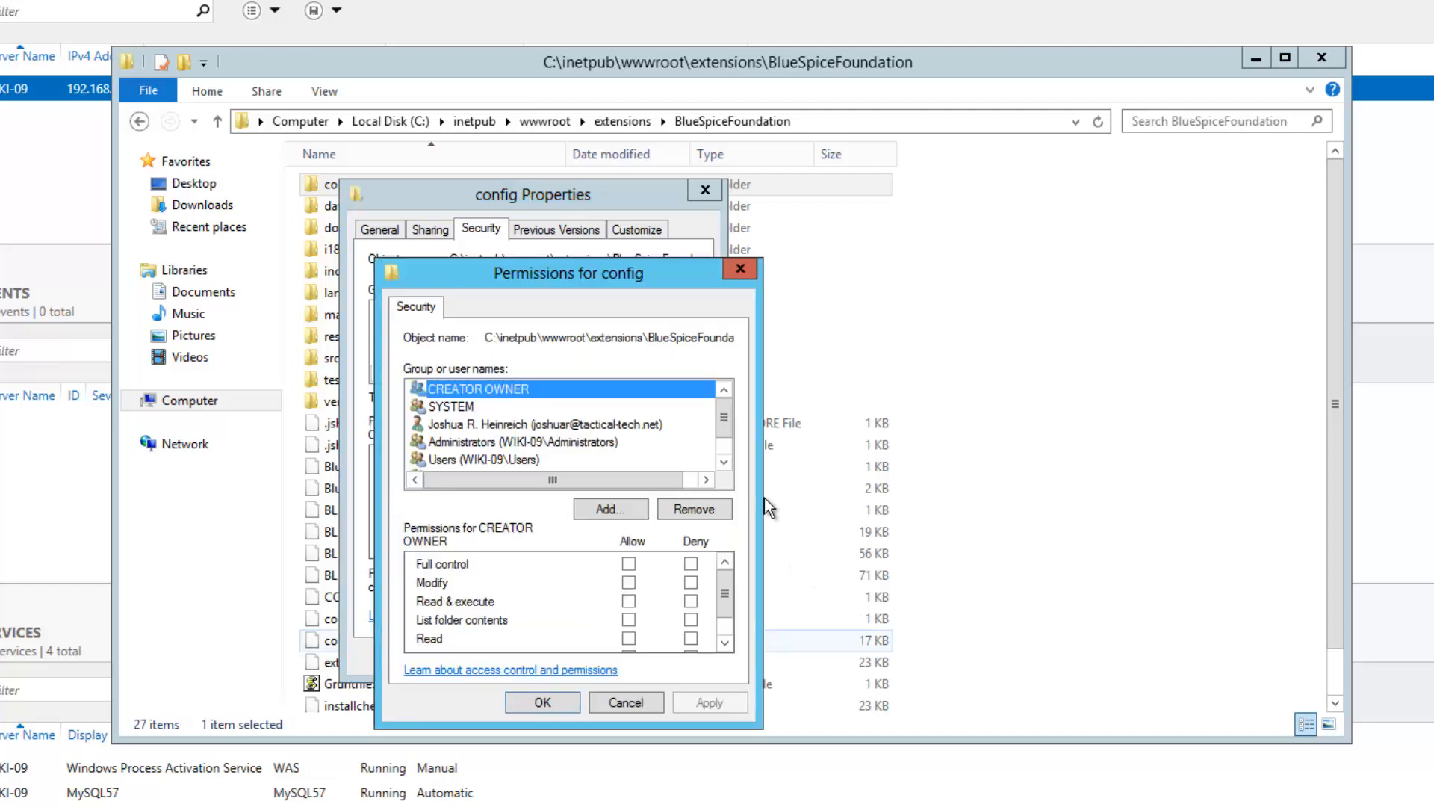
click(723, 463)
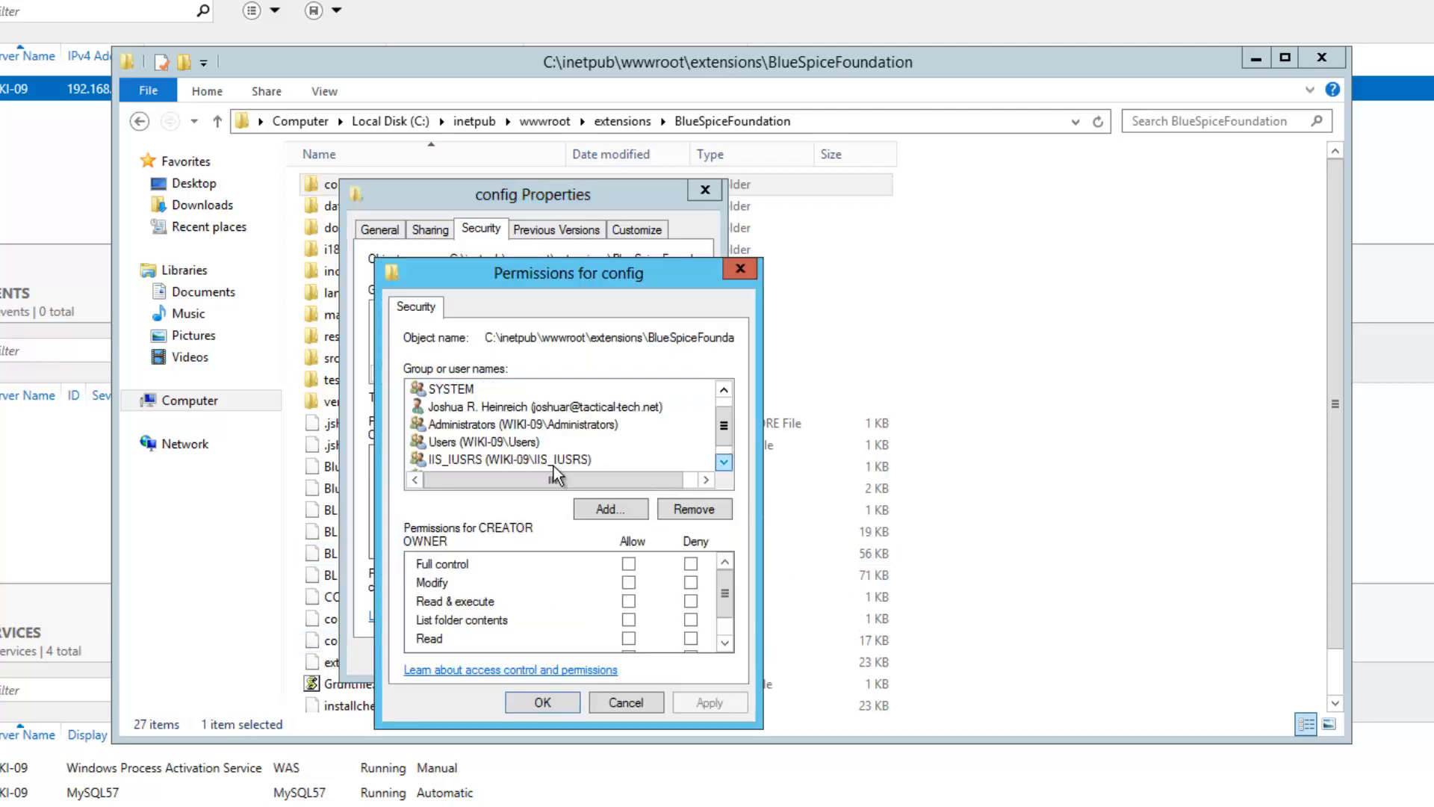
click(523, 460)
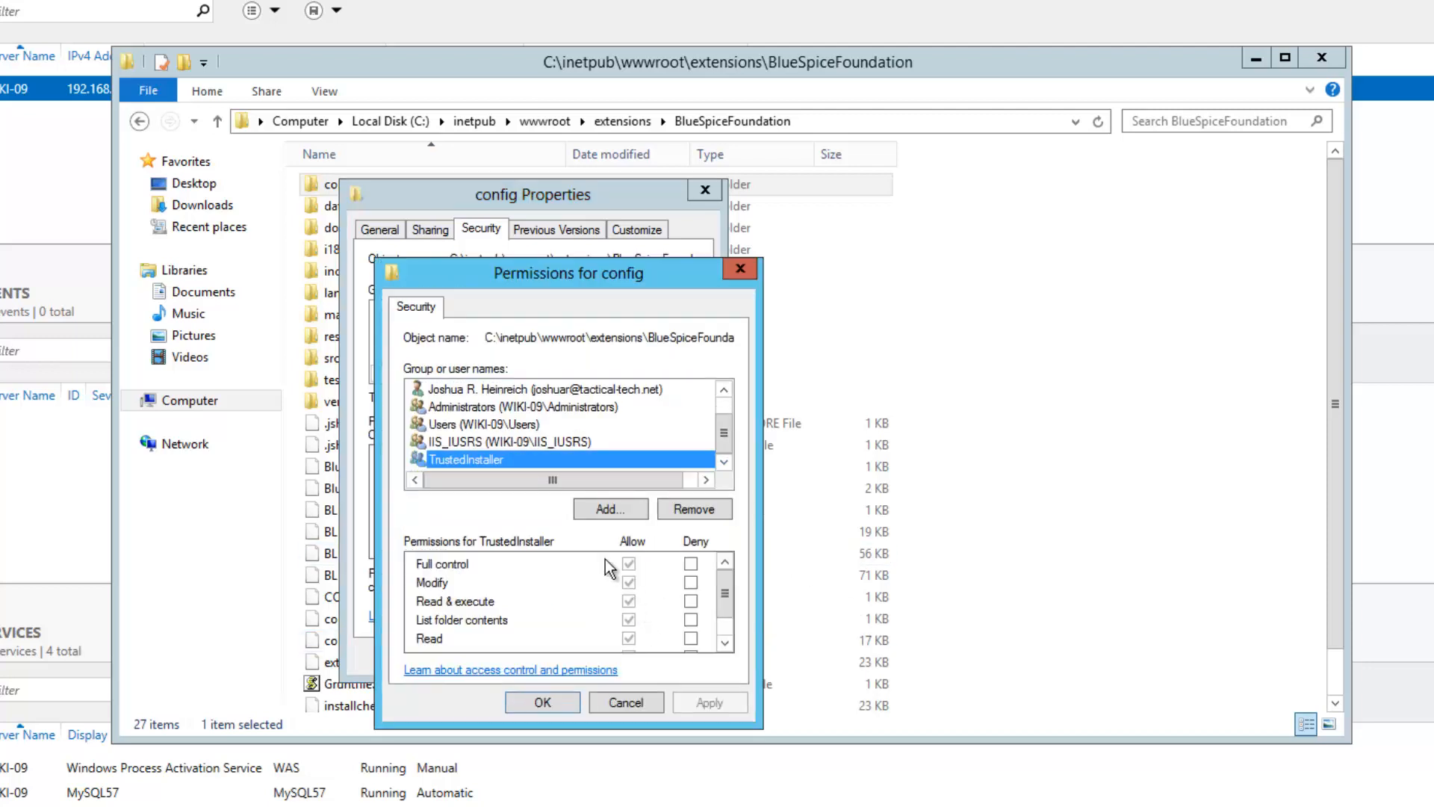
click(532, 442)
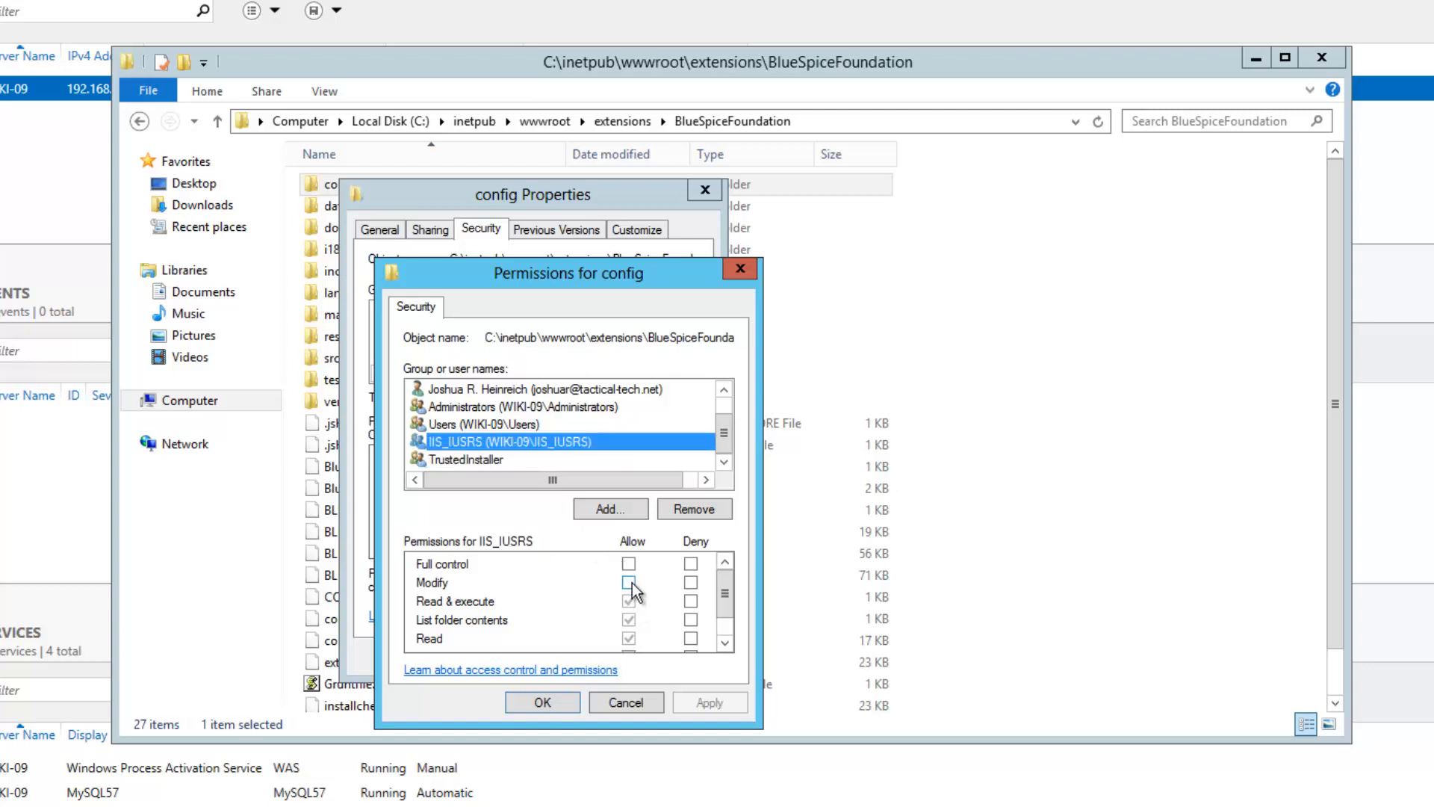
click(629, 582)
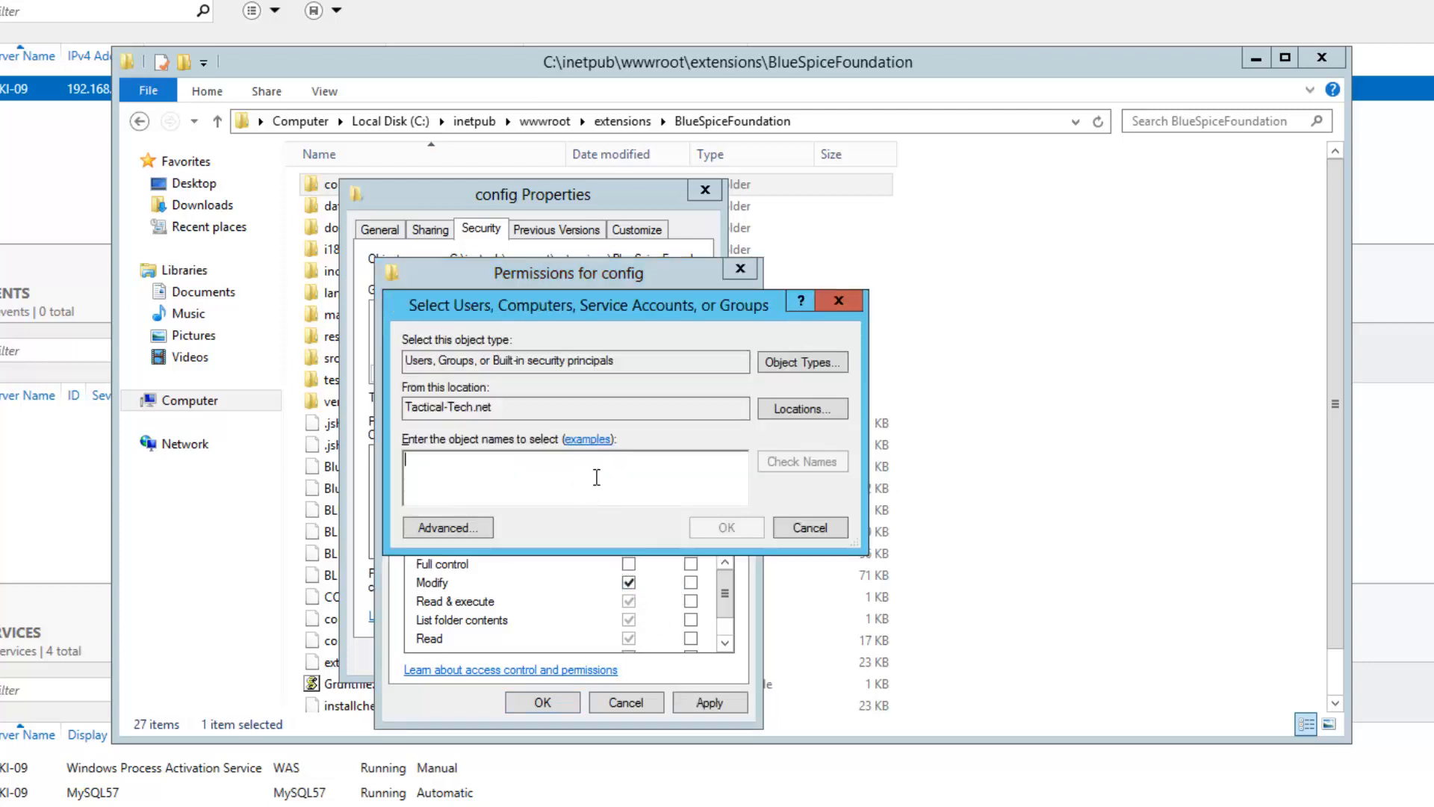
Add IUSR with Modify permission on the config folder and apply
text(usr)
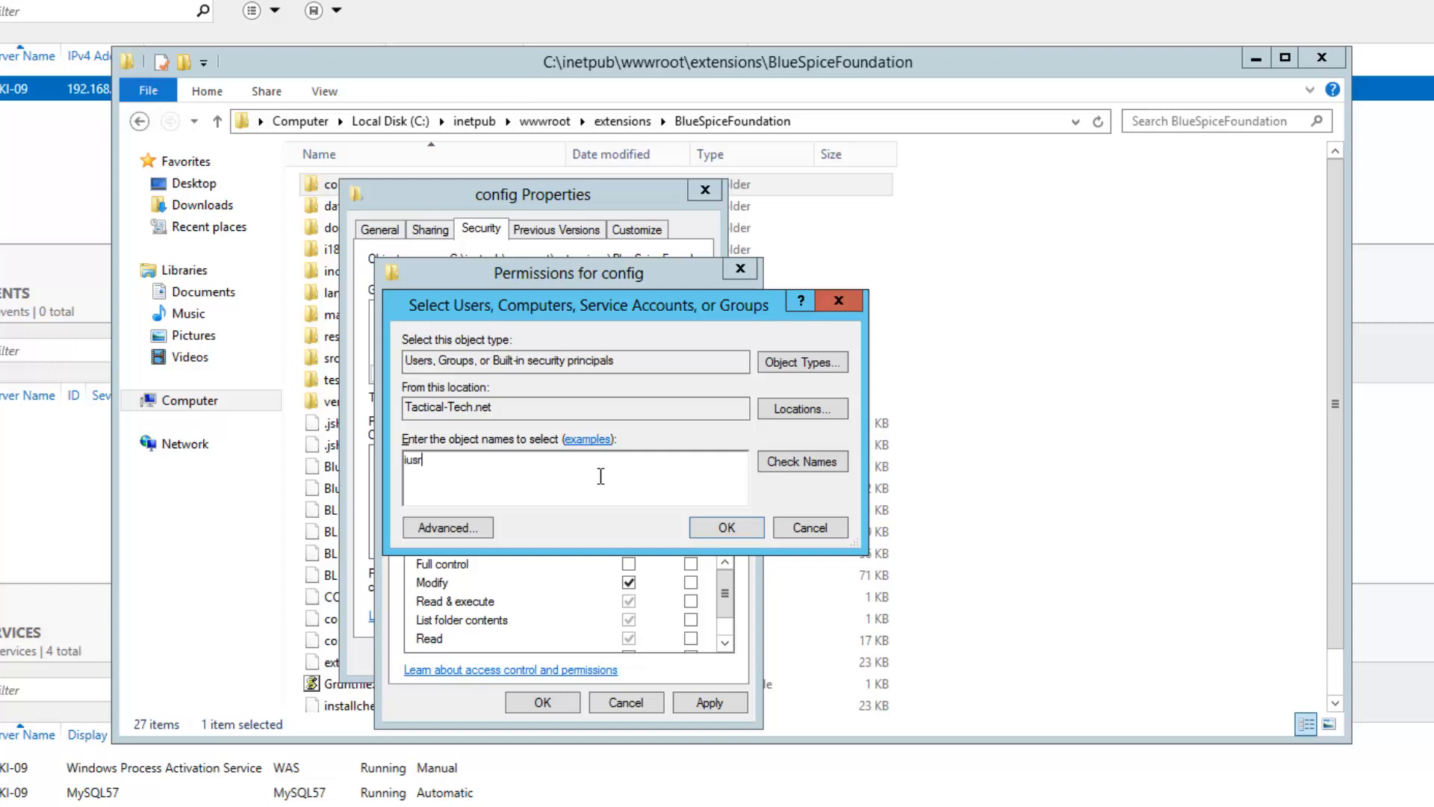
key(ctrl+k)
click(721, 527)
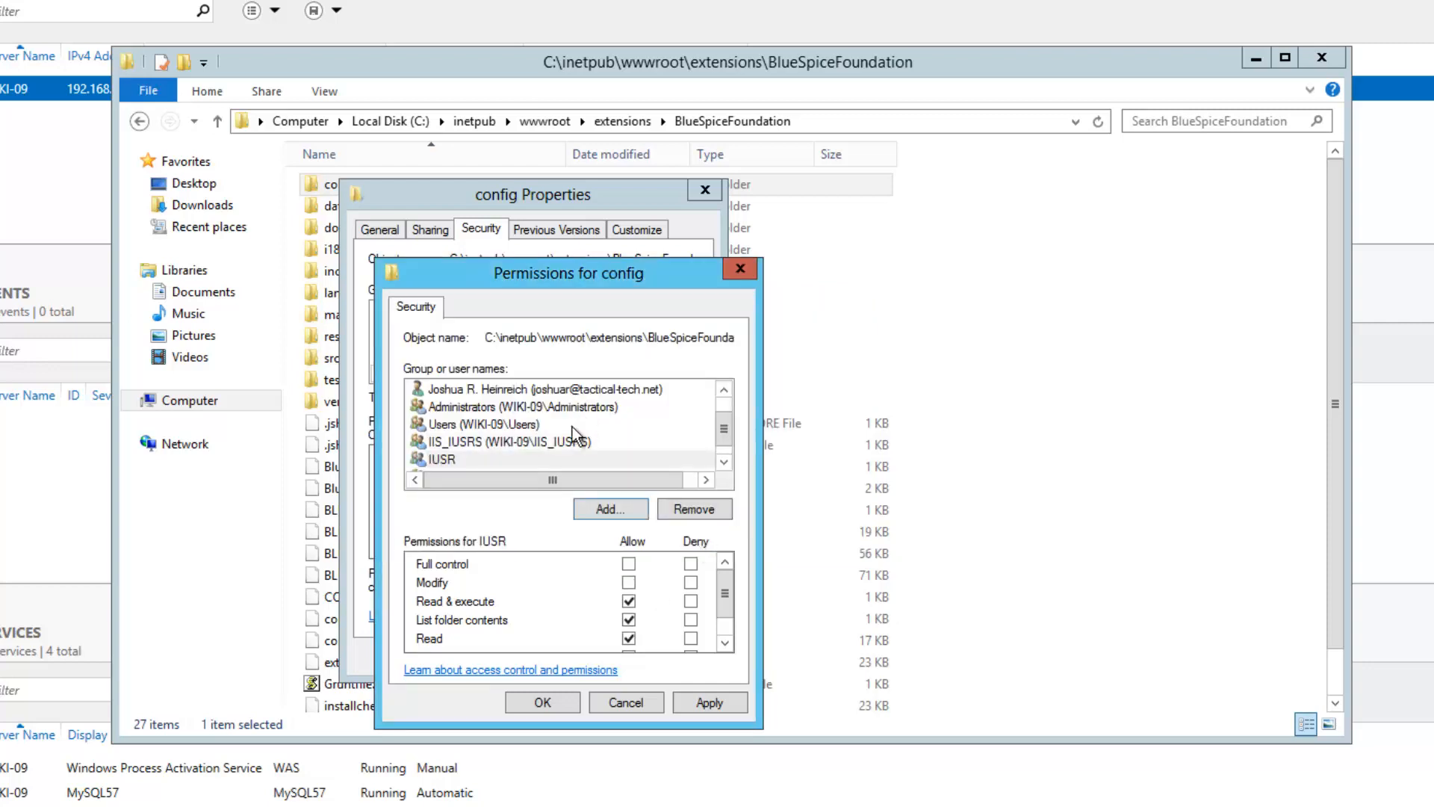
click(629, 582)
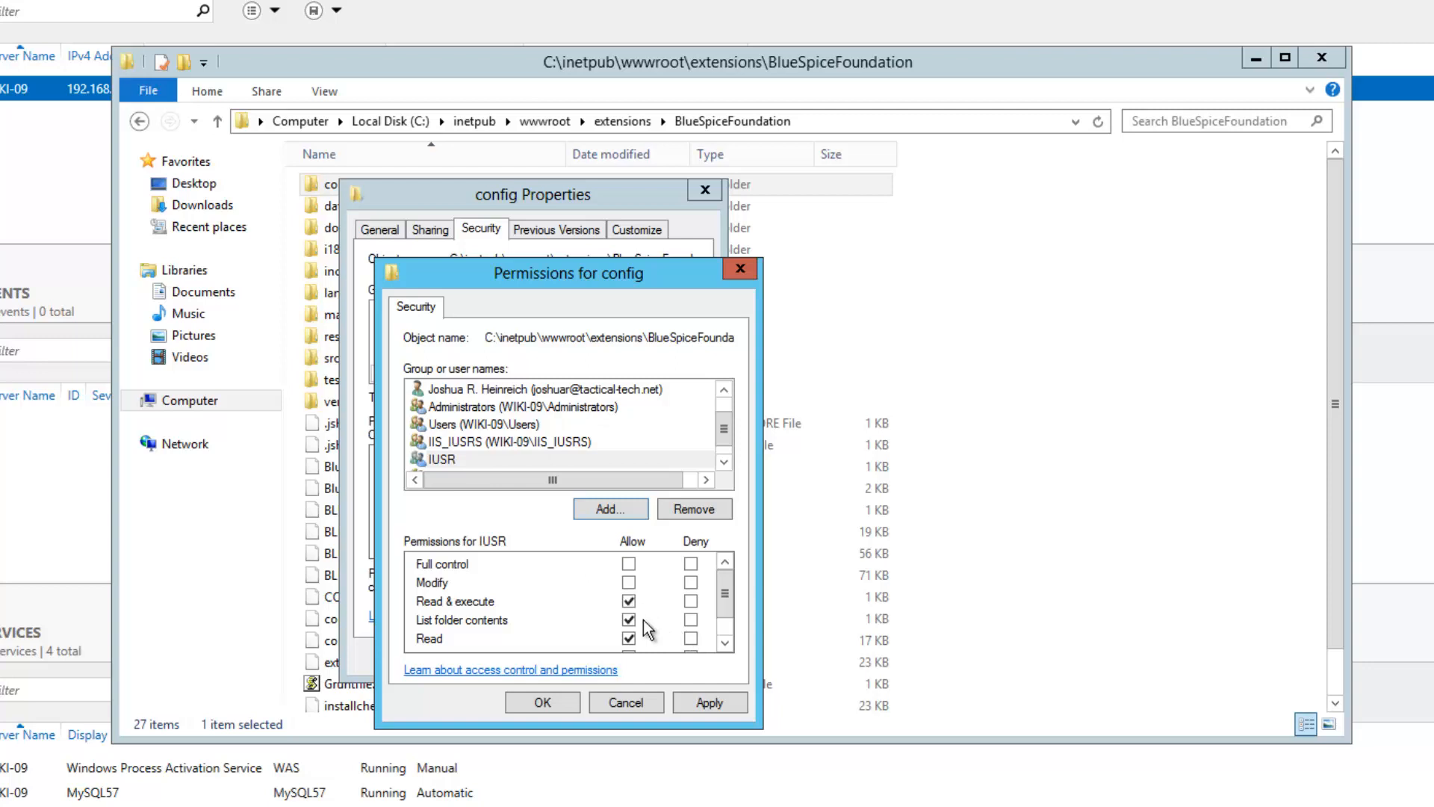
click(693, 700)
click(552, 702)
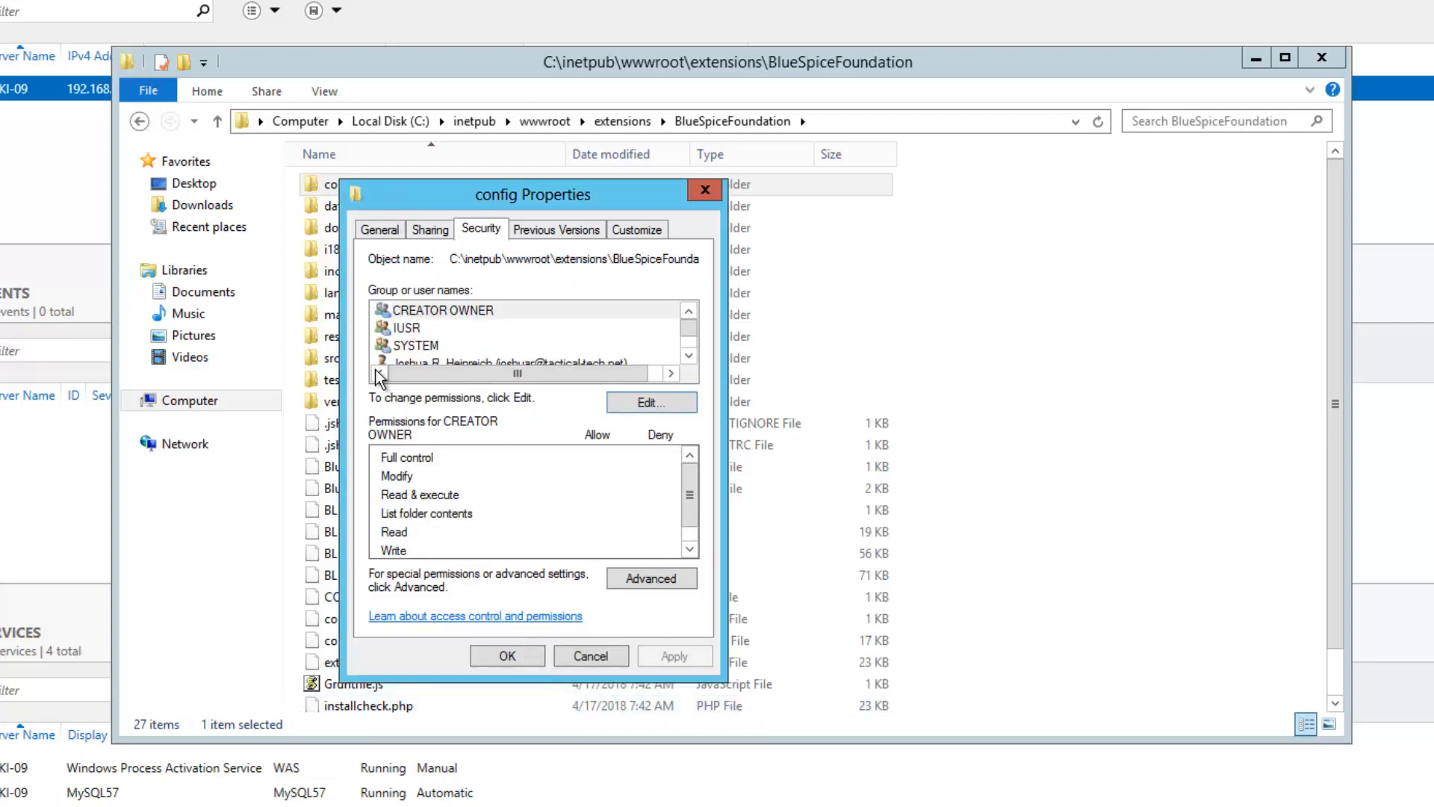
key(Return)
Allow IIS_IUSRS Modify permission on the BlueSpiceFoundation data folder
right_click(350, 209)
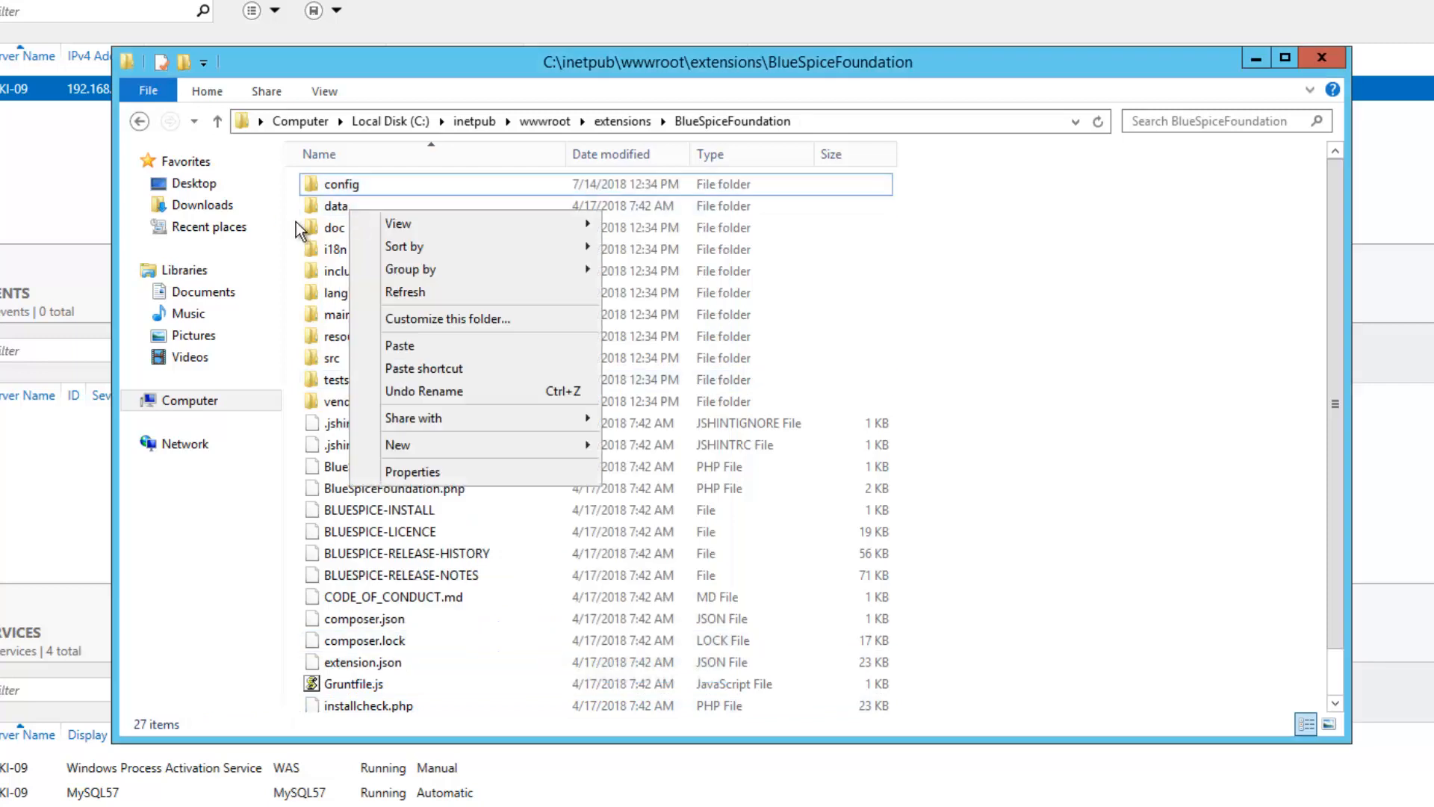
click(329, 208)
right_click(334, 210)
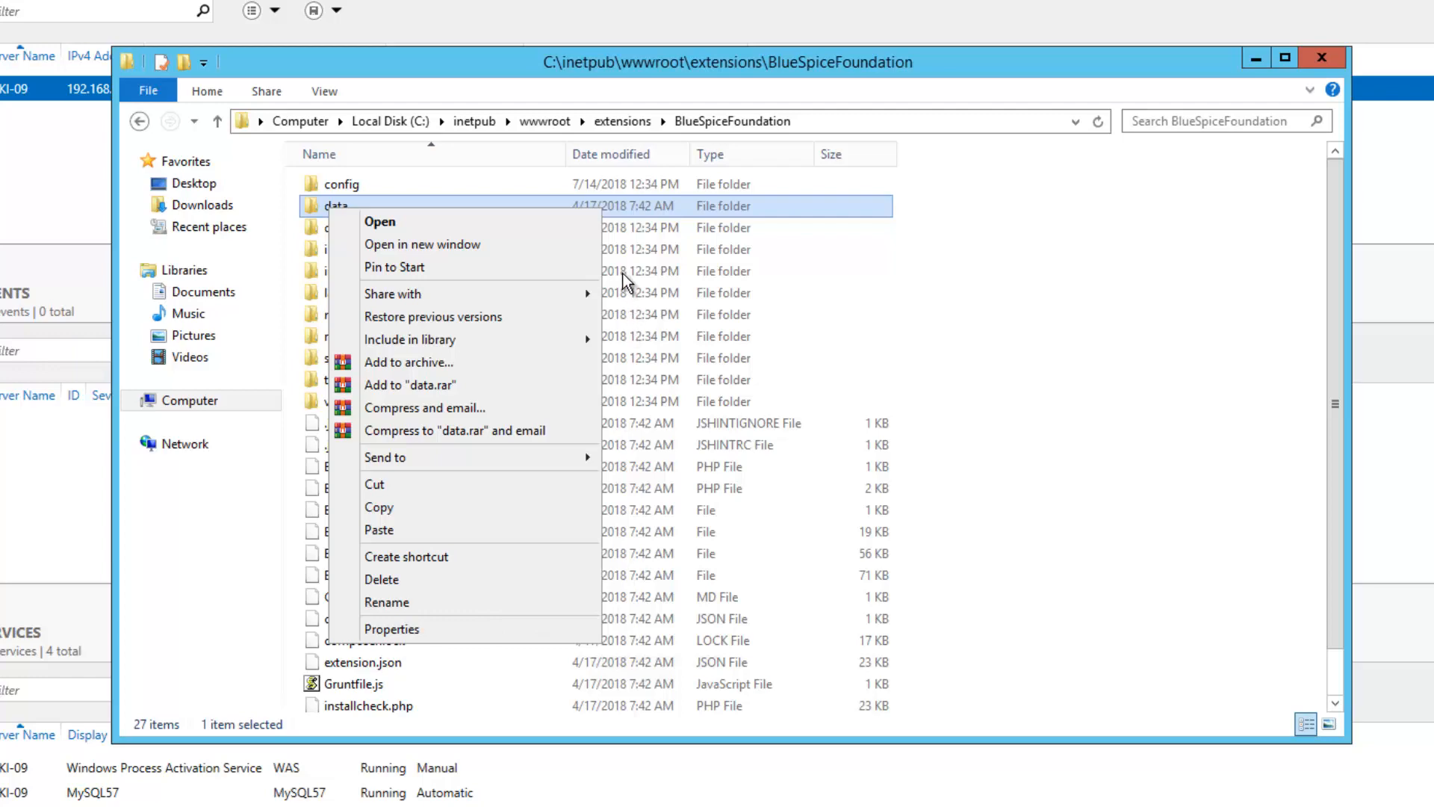
key(r)
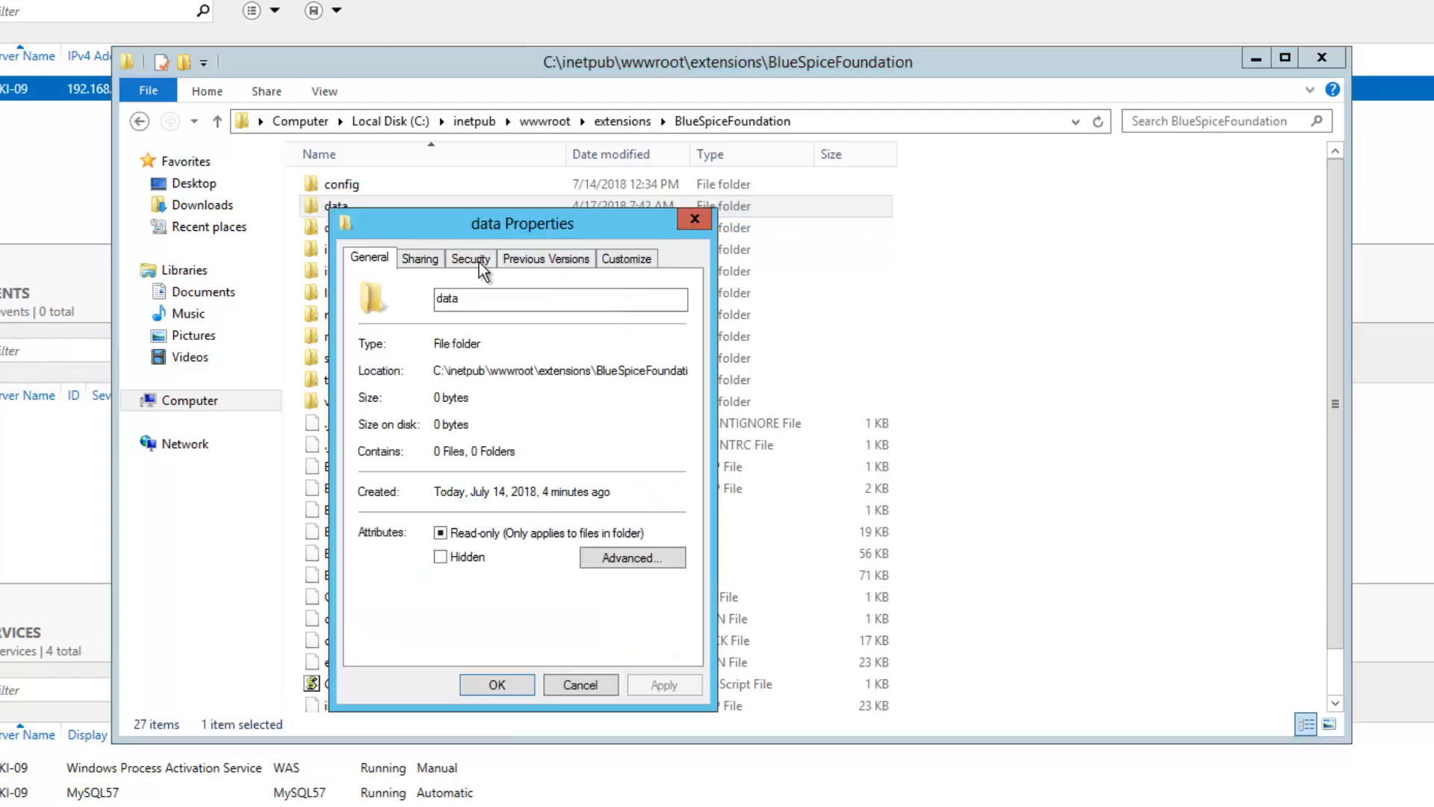
click(471, 258)
click(644, 430)
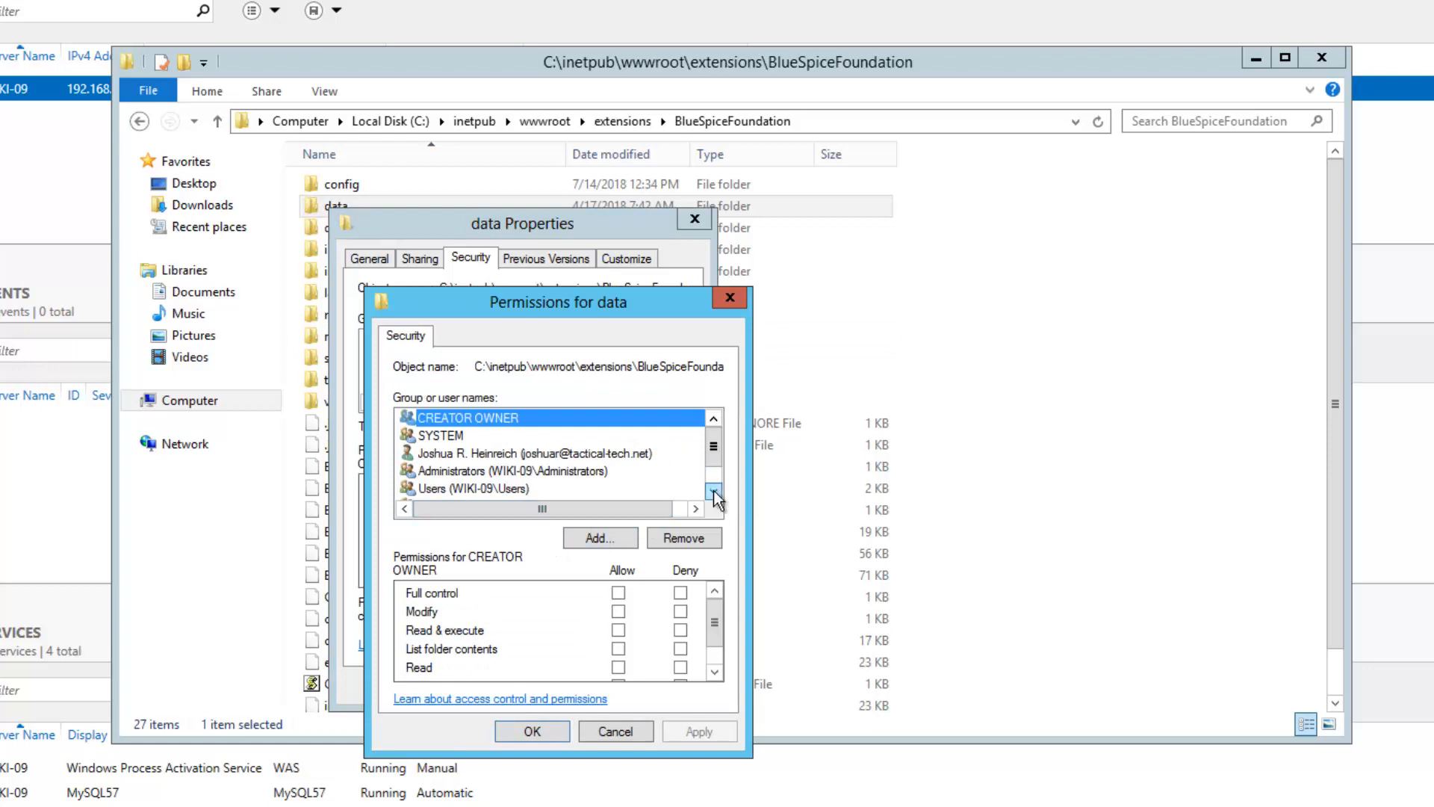
click(714, 490)
click(714, 490)
click(566, 471)
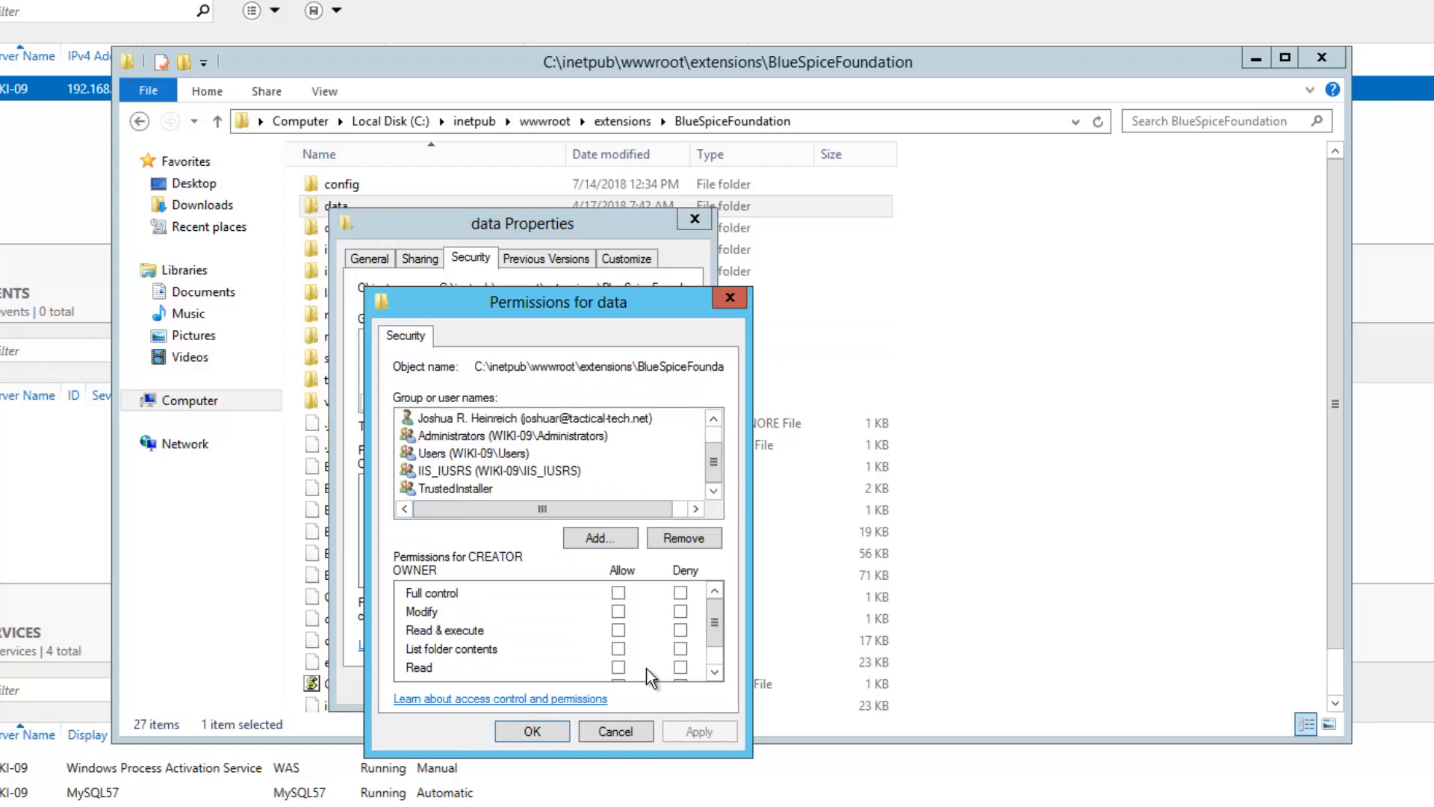
click(618, 611)
click(665, 729)
click(551, 732)
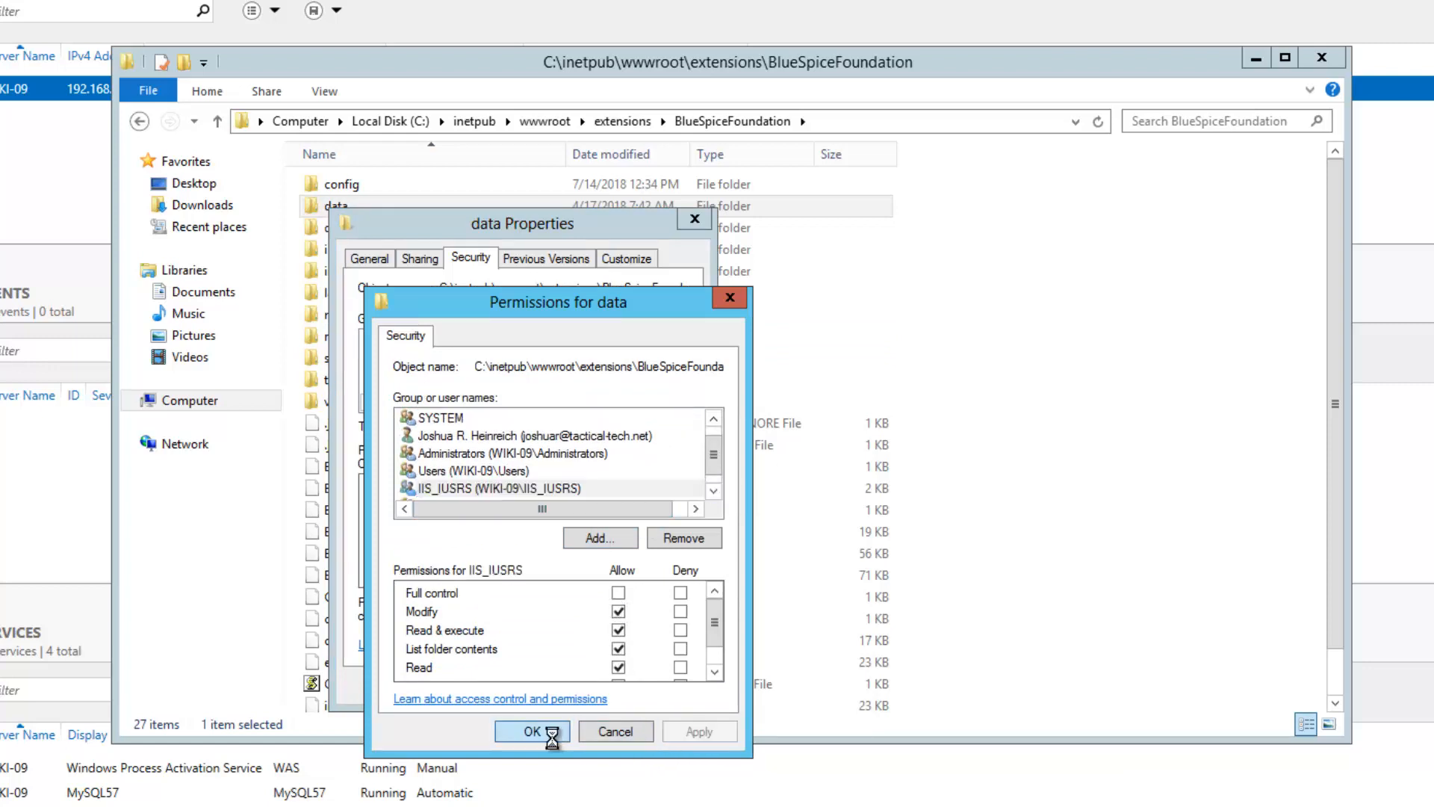
Add IUSR with Modify permission on the data folder, then return to Internet Explorer
click(640, 432)
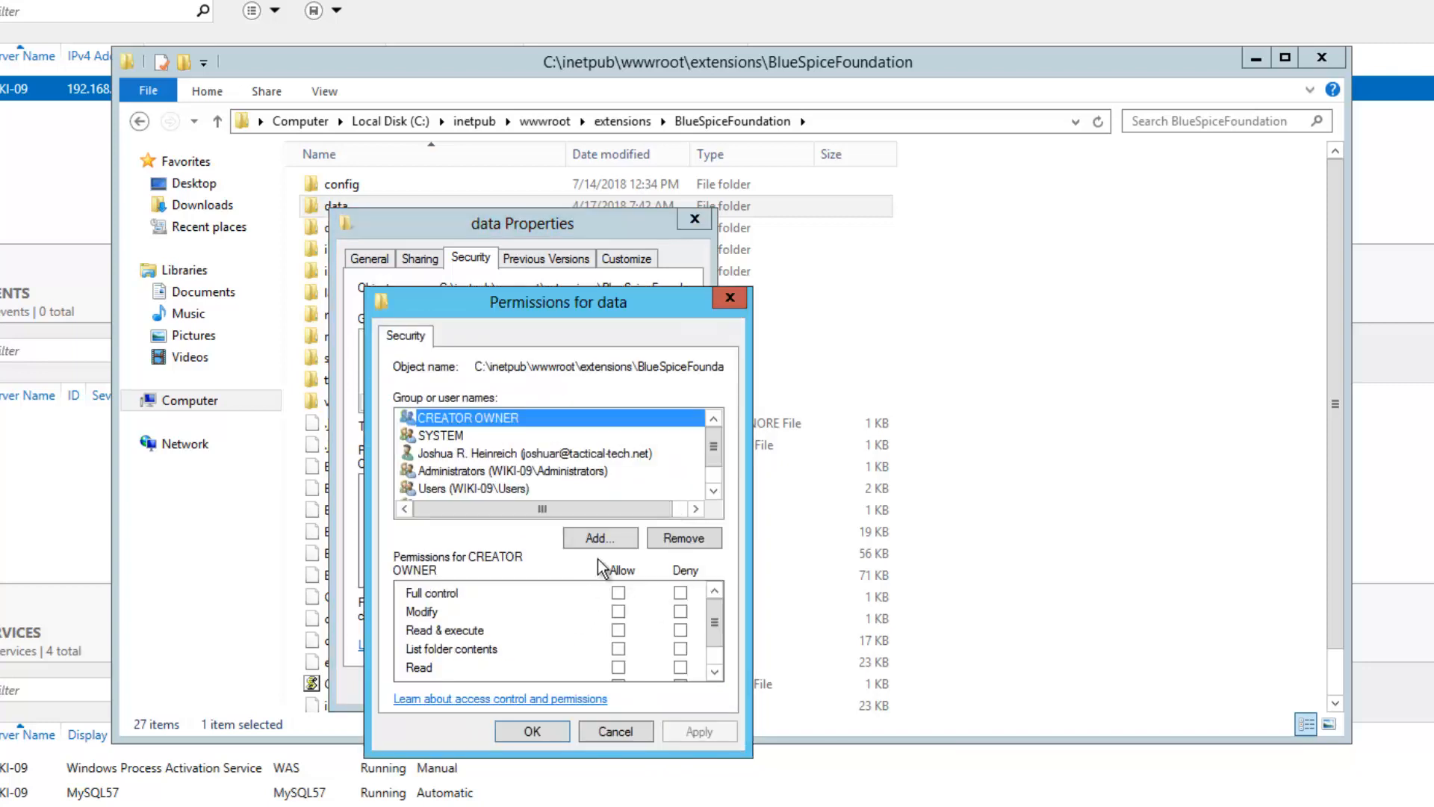
click(600, 537)
text(IUSR)
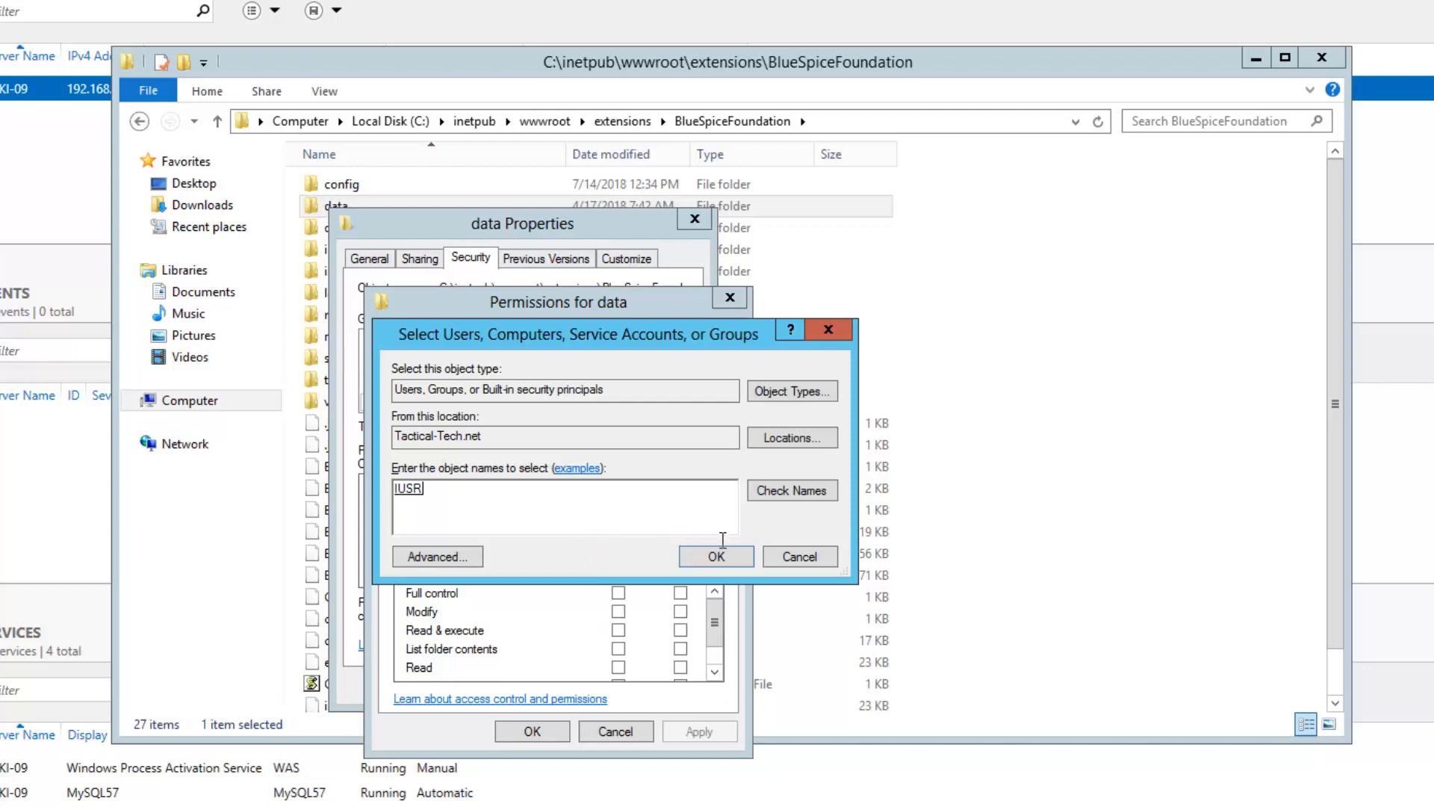
click(710, 566)
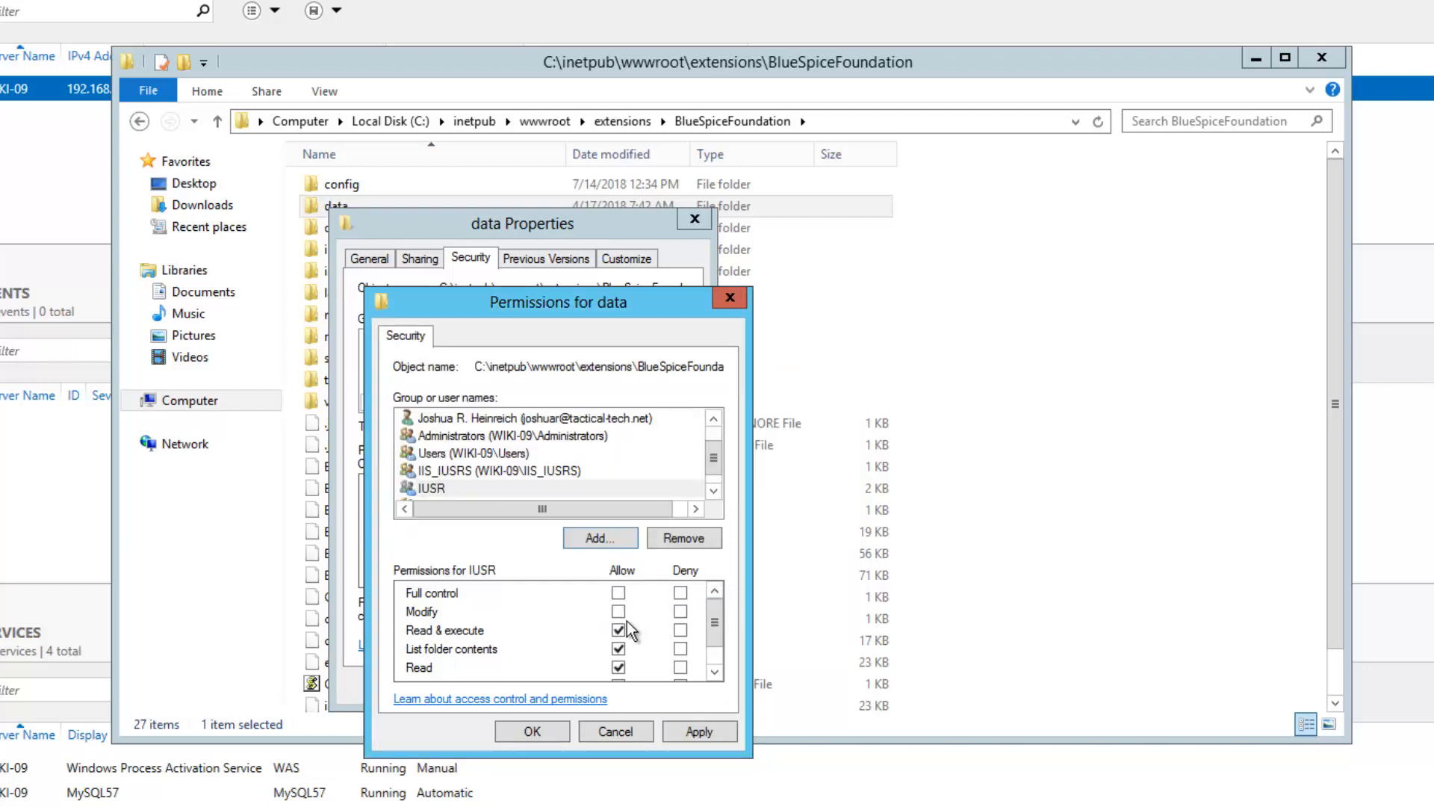
click(619, 611)
click(699, 731)
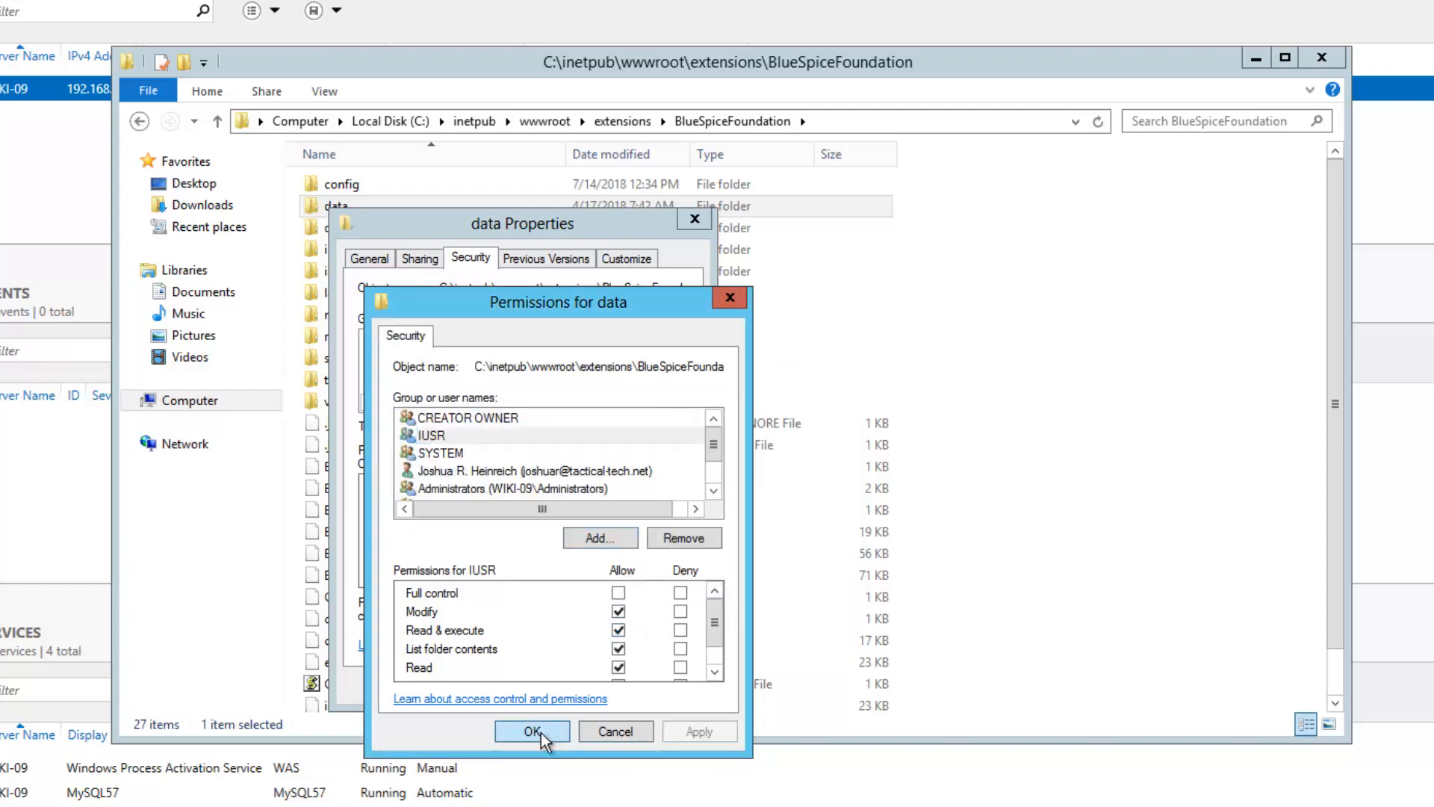
click(536, 732)
click(522, 685)
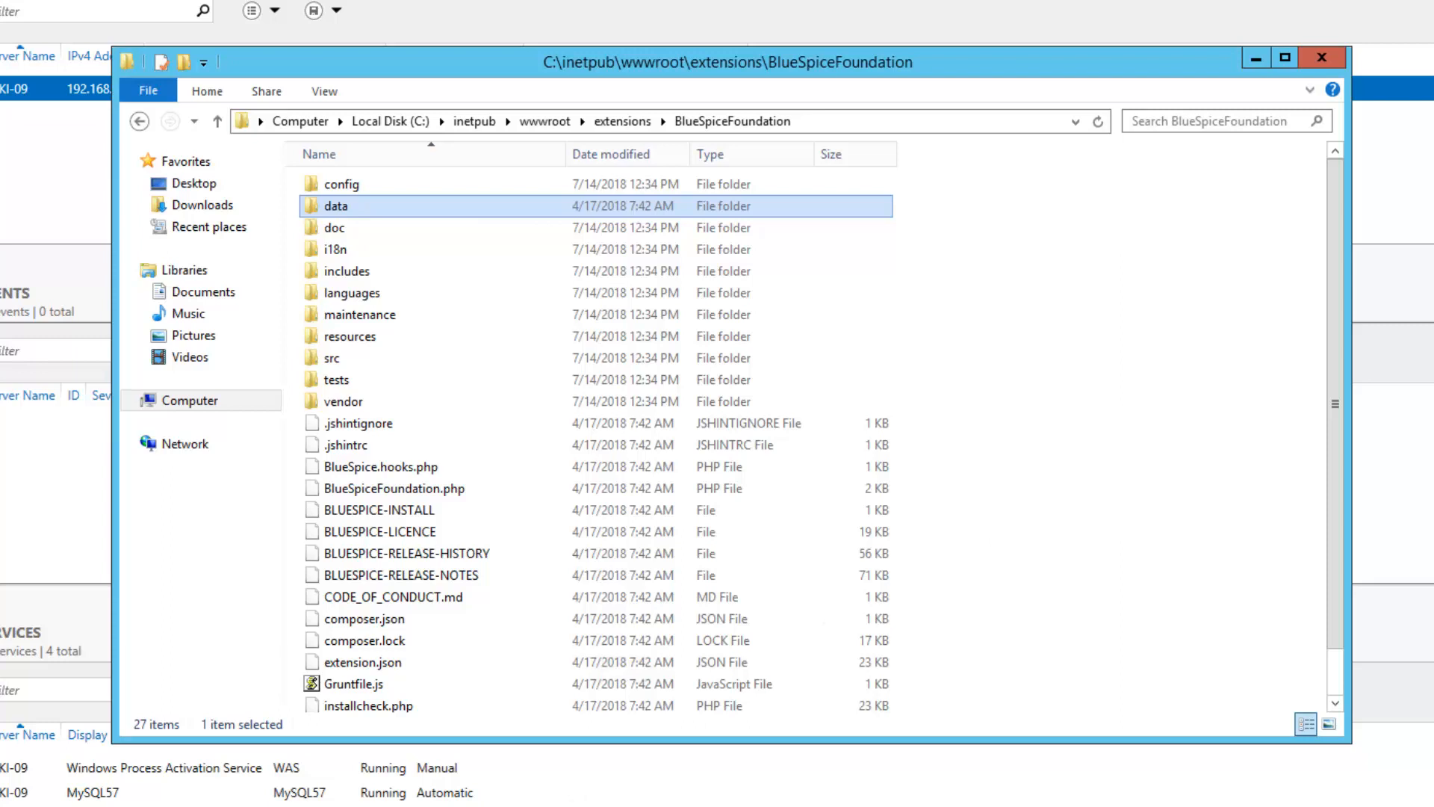
key(alt+Tab)
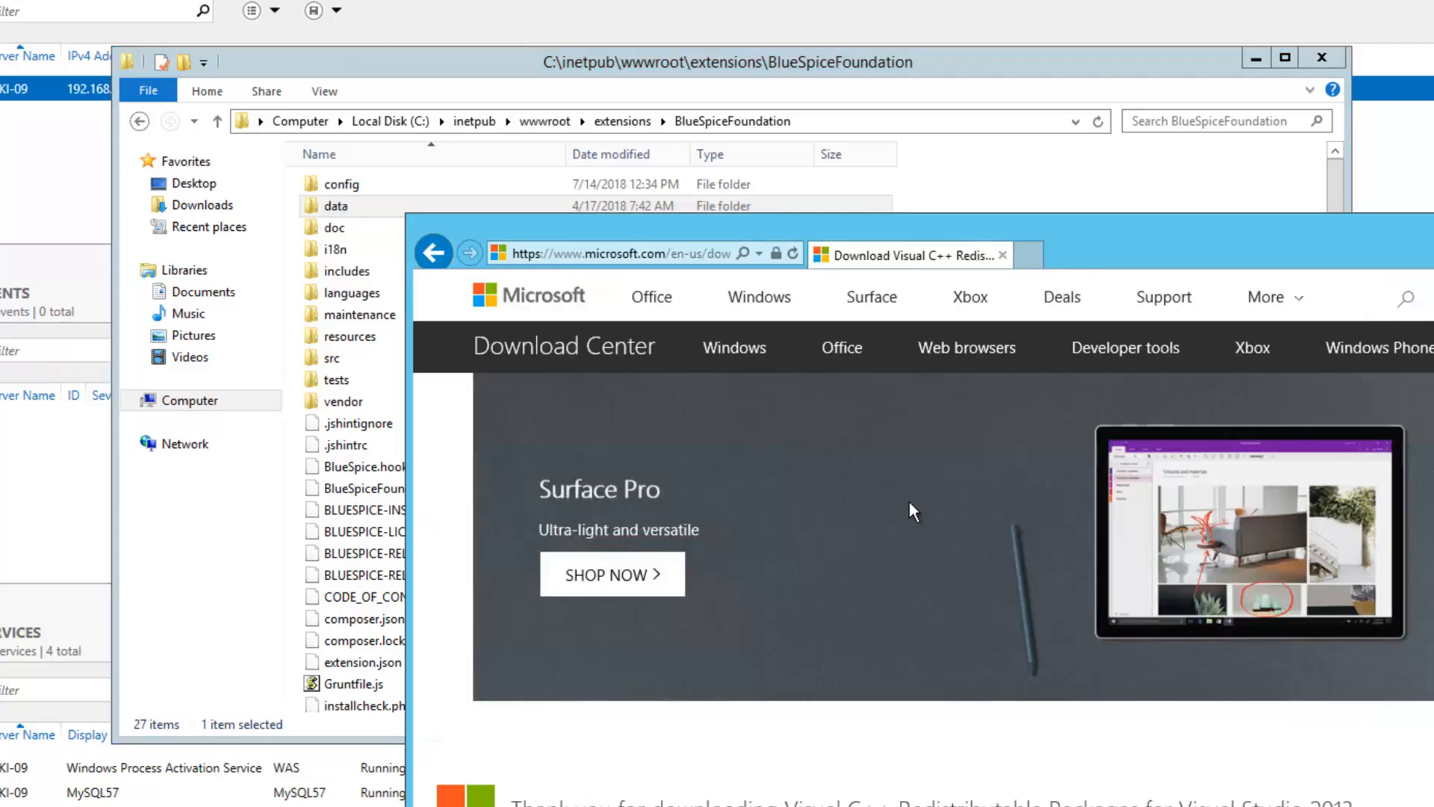
click(709, 264)
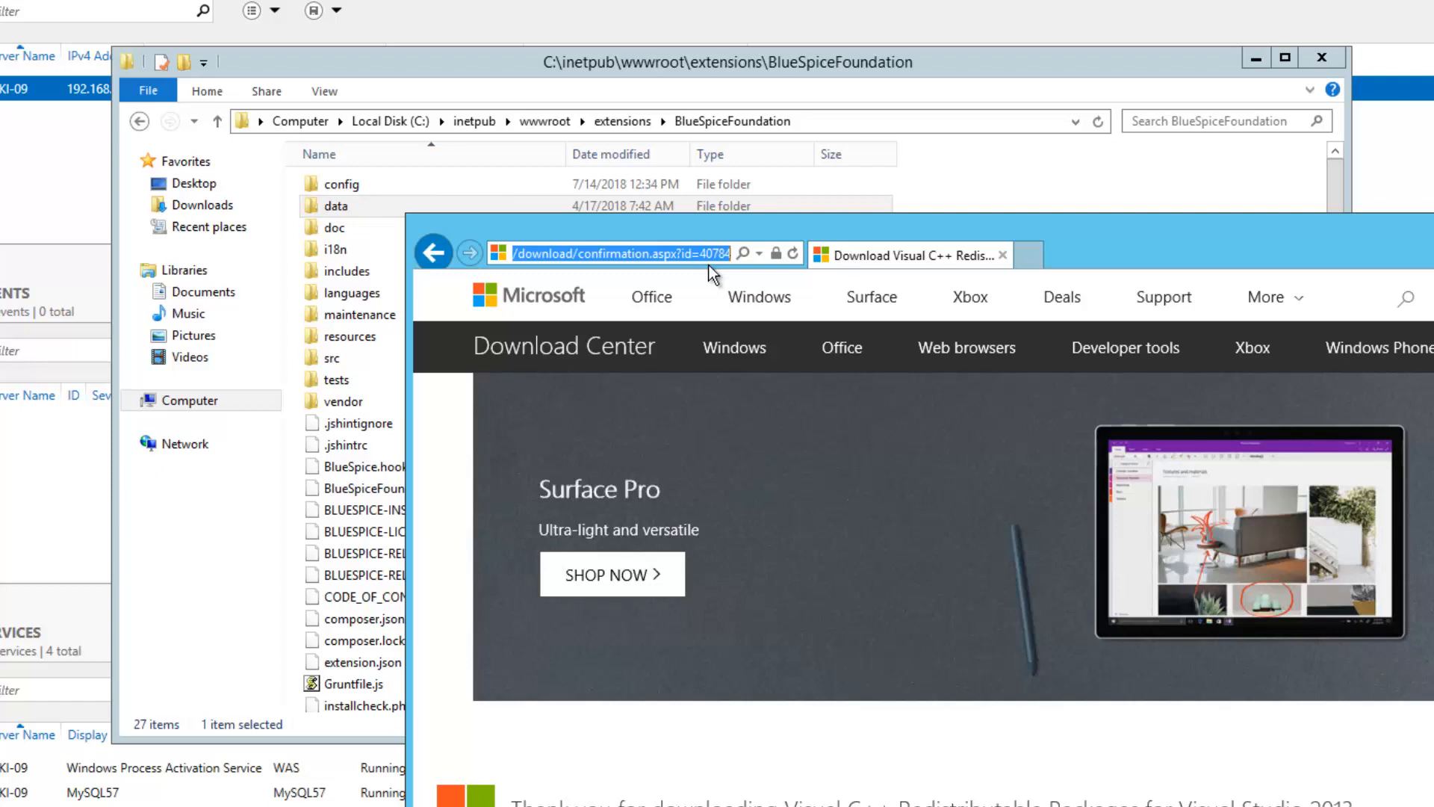
Load wiki-09.tactical-tech.net/mw-config/index.php to reach the installer's Language page
text(wiki-09)
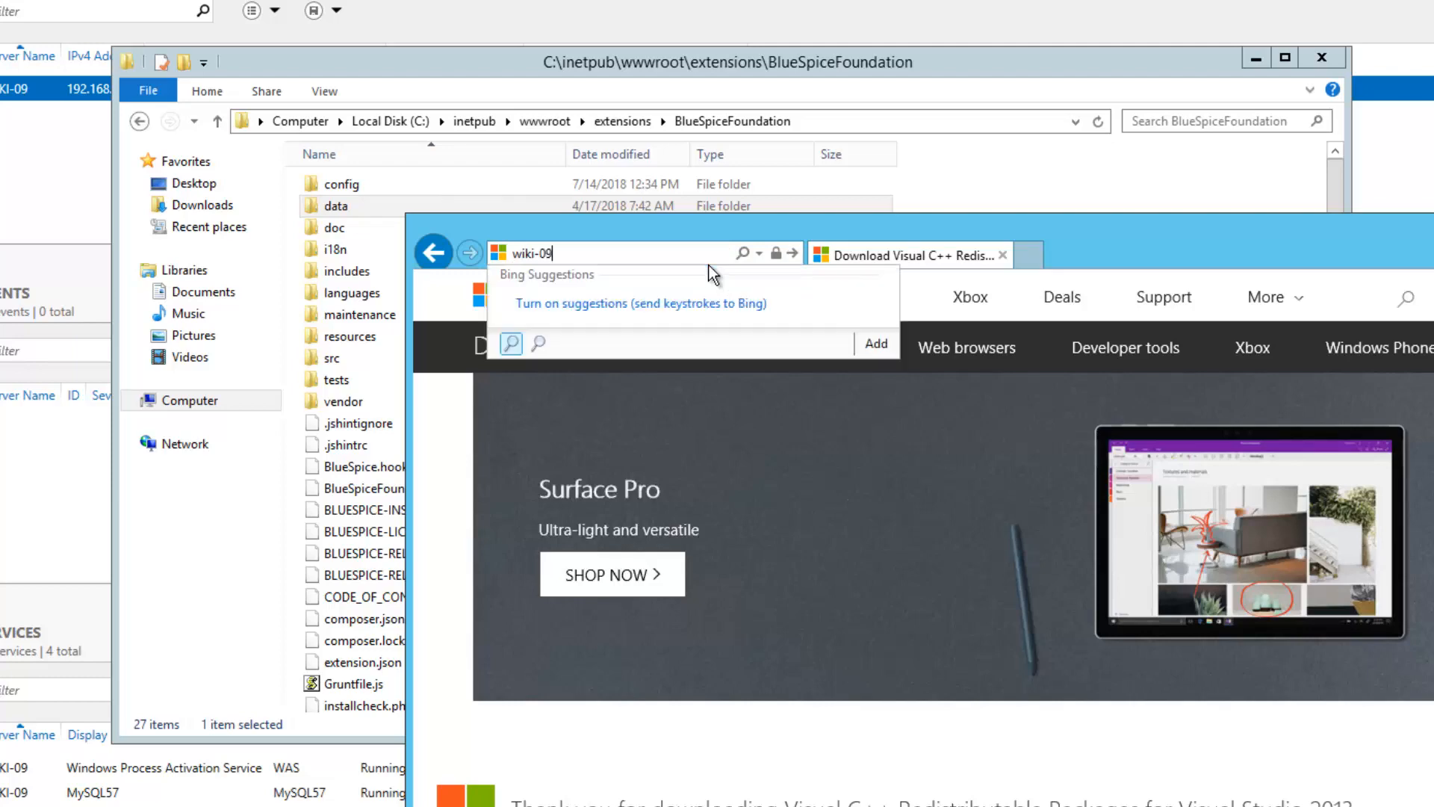
text(.tactical-t)
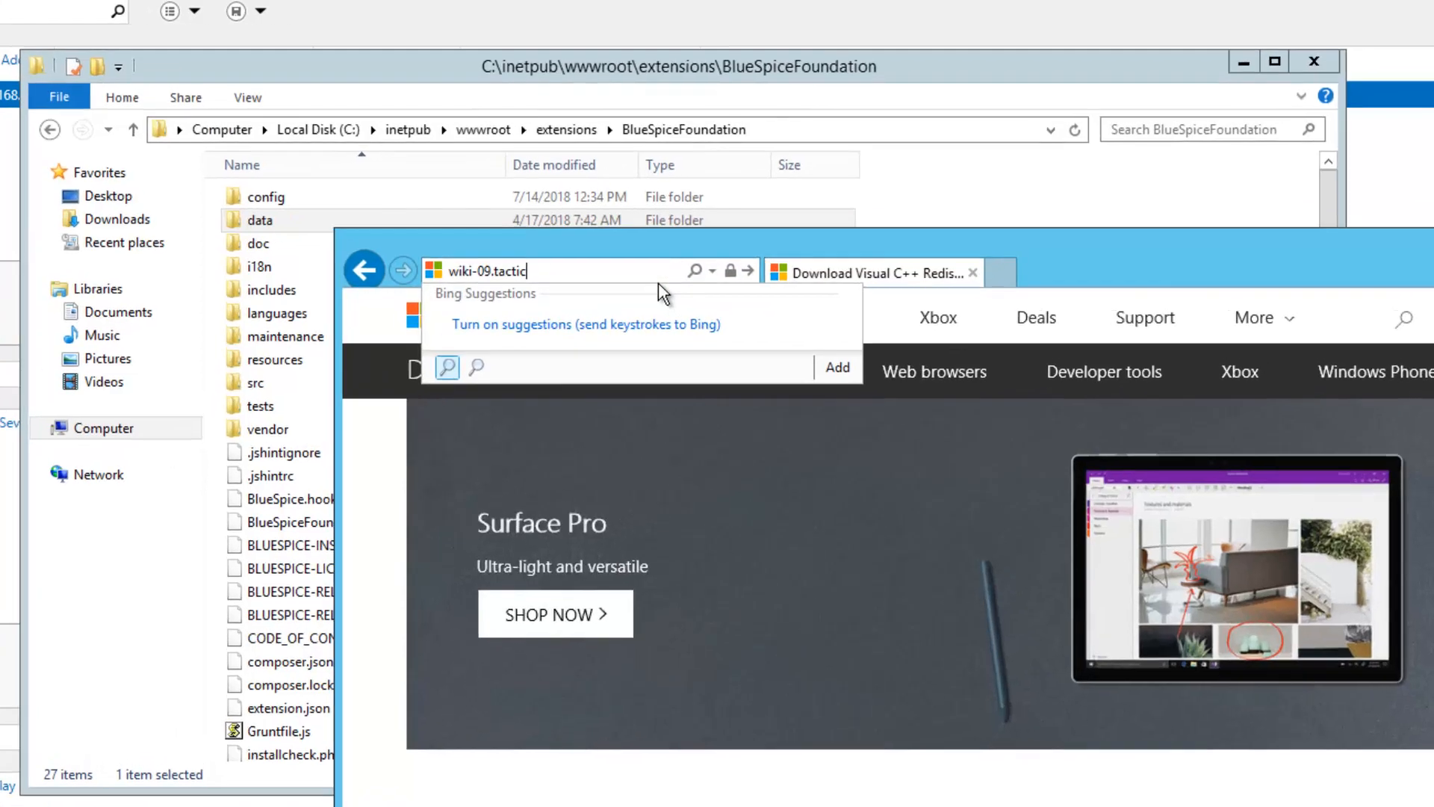
text(ech)
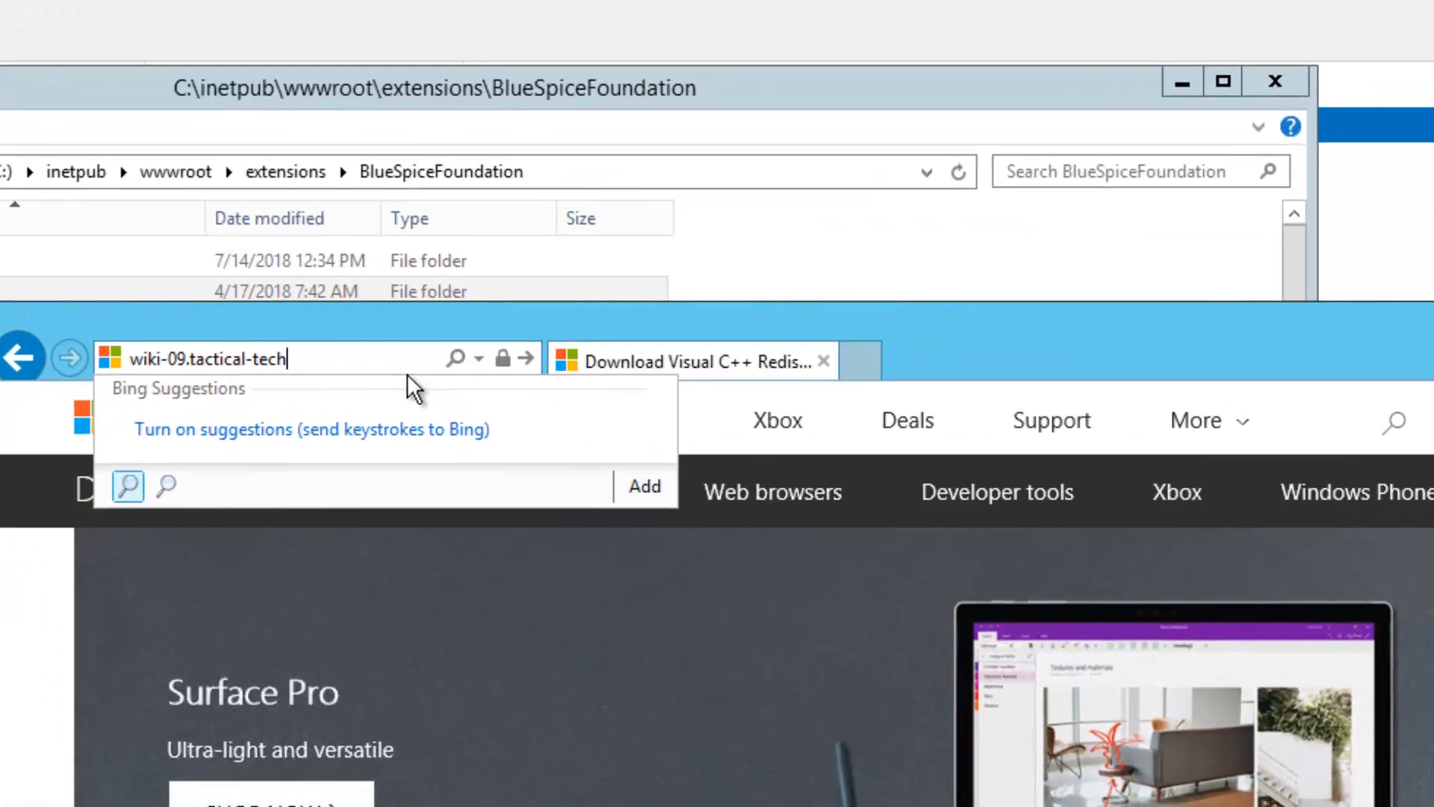
text(.net/mw-config/)
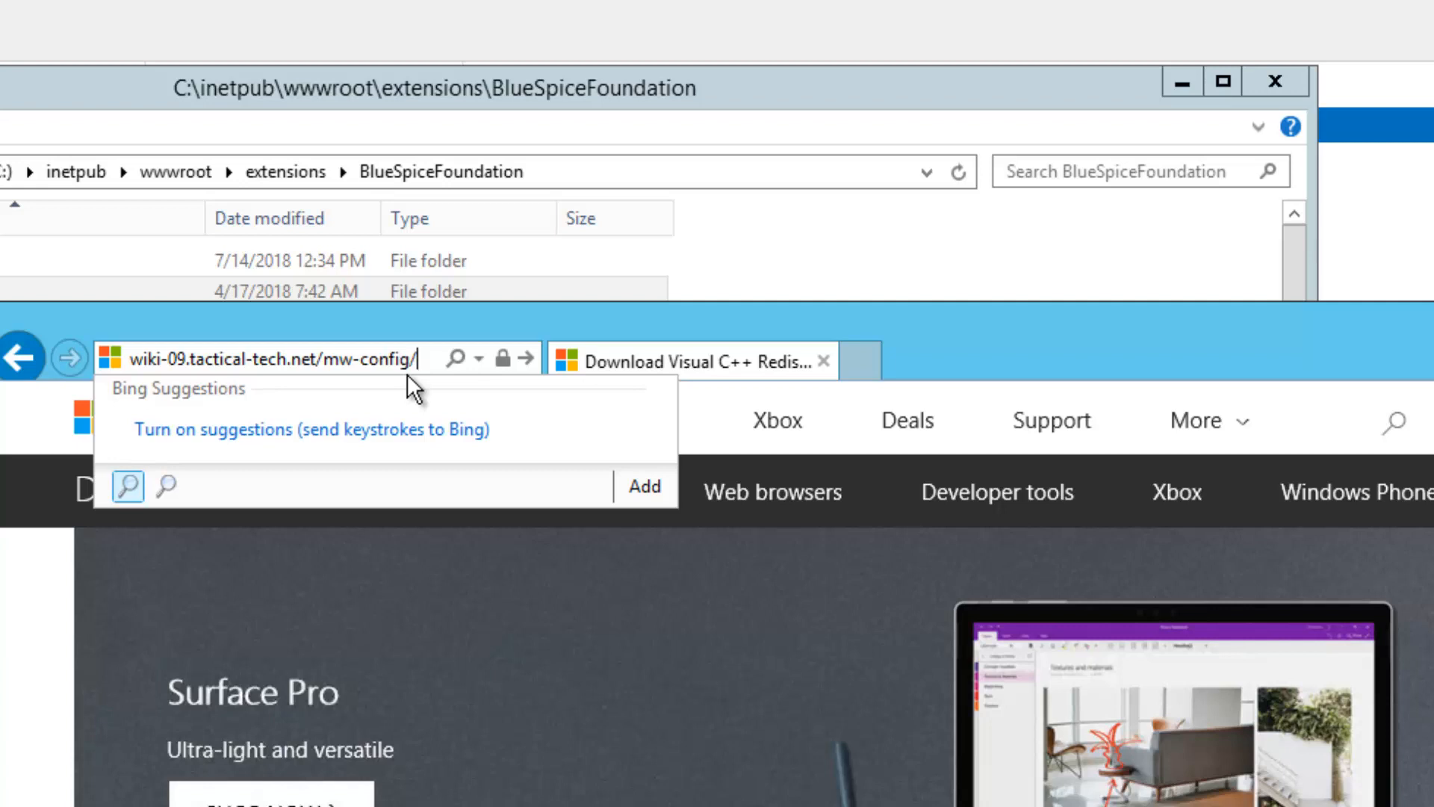
text(index.php)
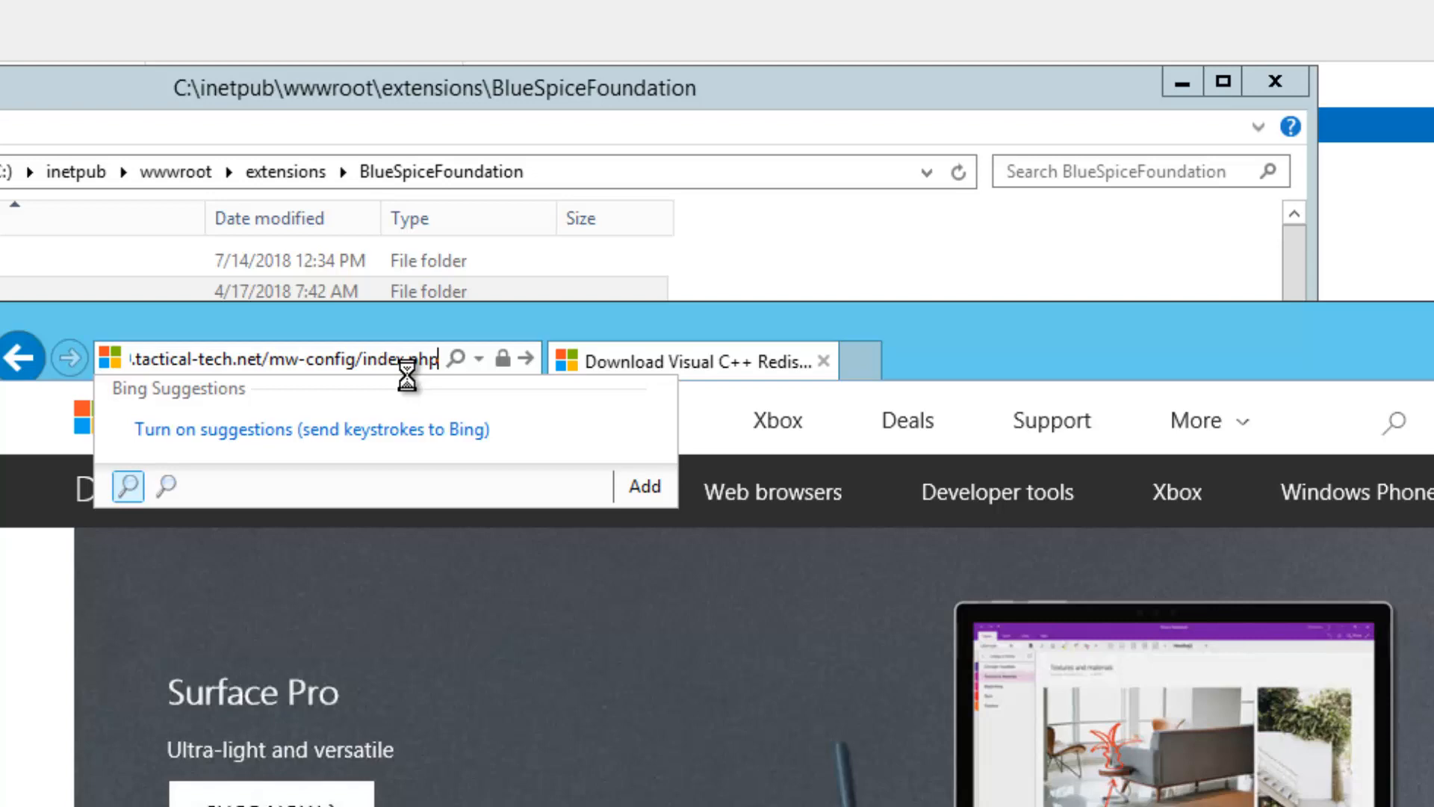
key(Return)
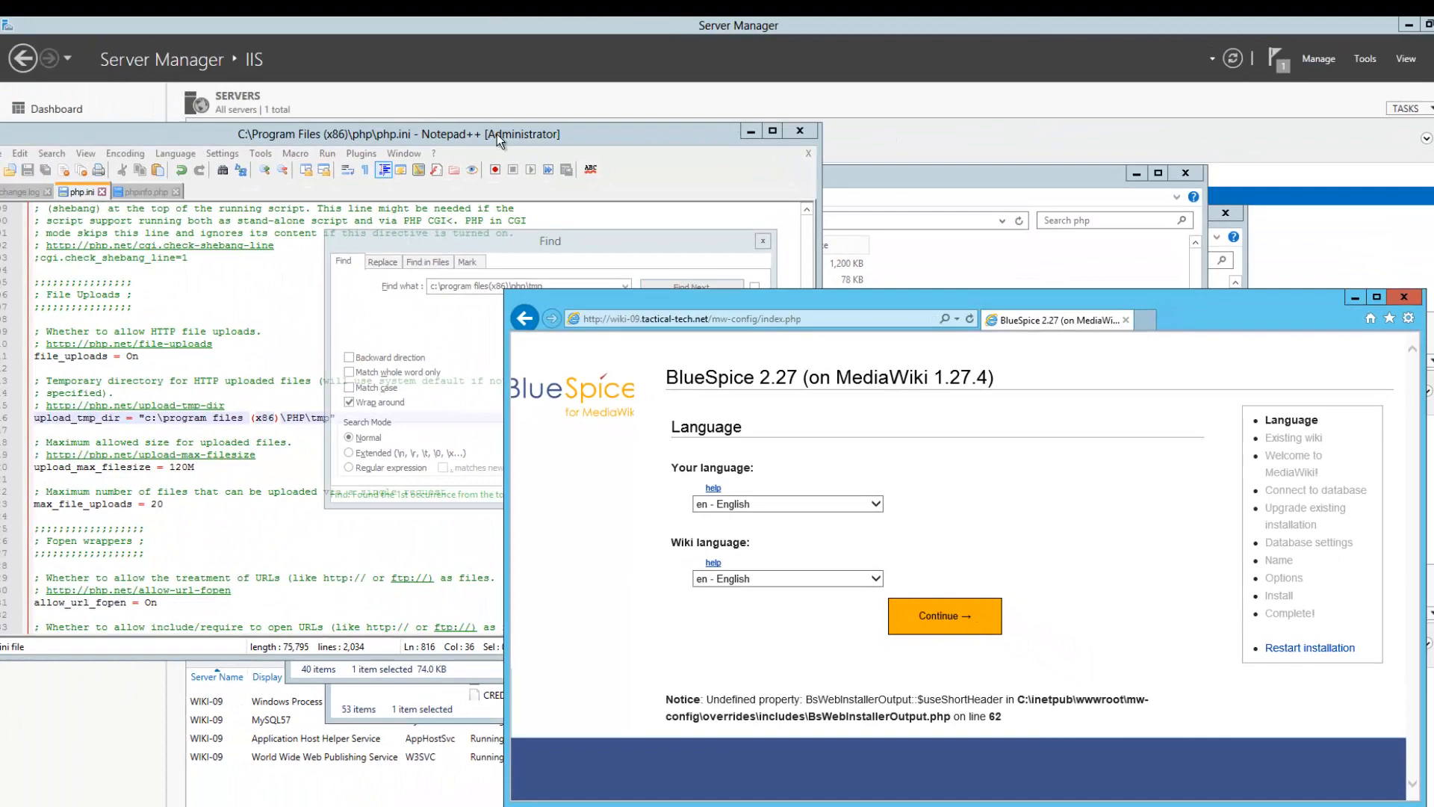
Fix the spacing in php.ini's upload_tmp_dir path to c:\program files (x86)\PHP\tmp
click(496, 133)
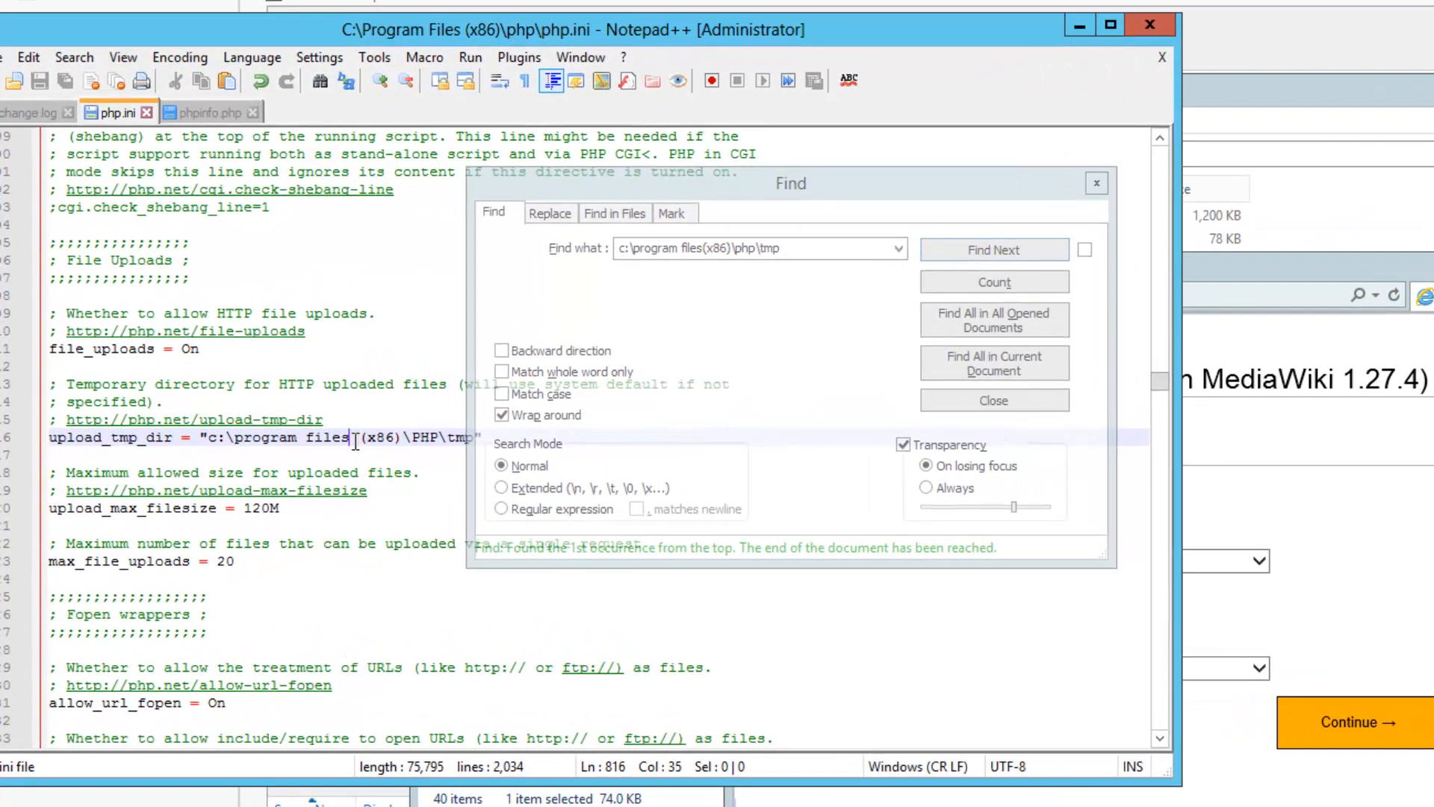
key(Left)
key(shift+Right)
key(shift+Right)
click(381, 448)
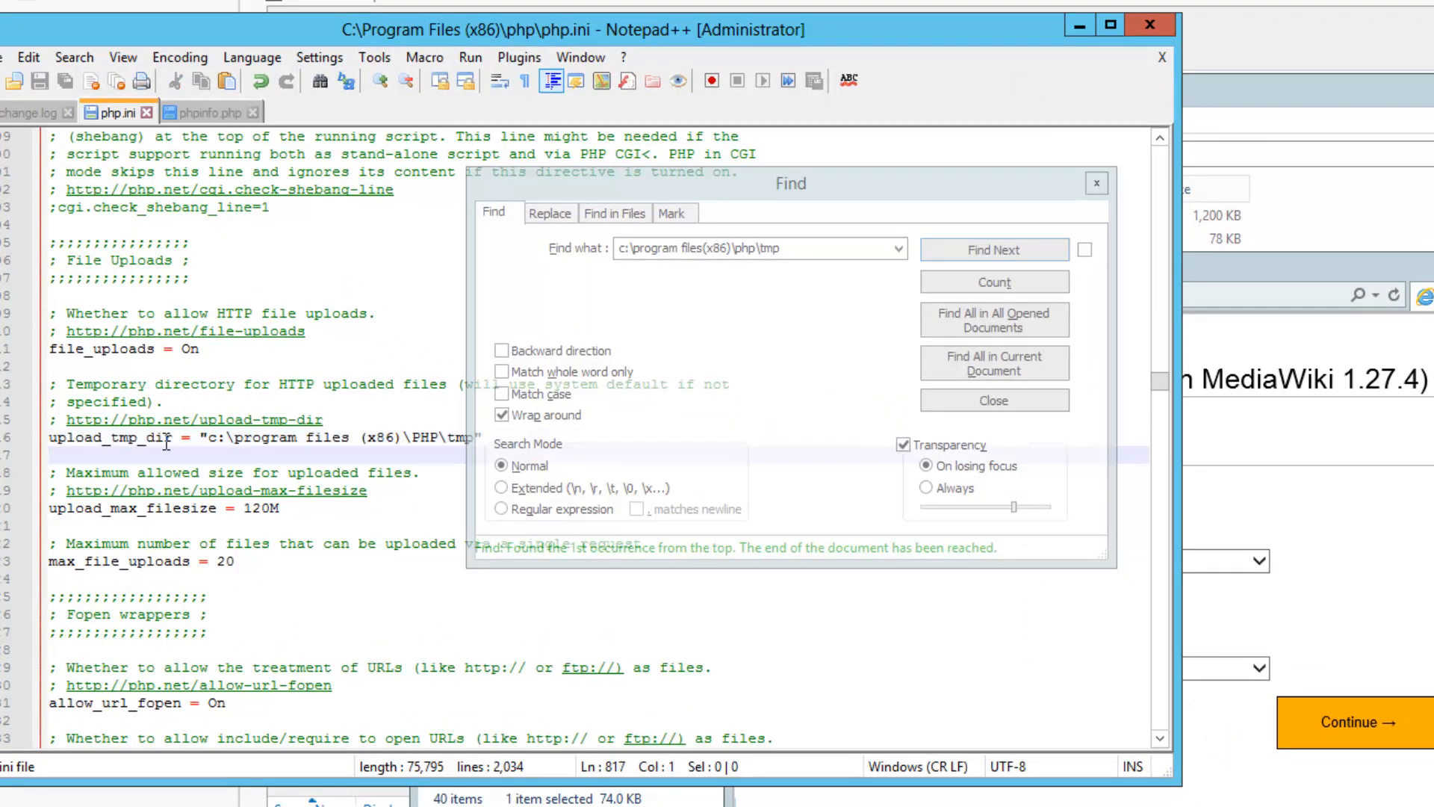
drag(173, 437, 49, 437)
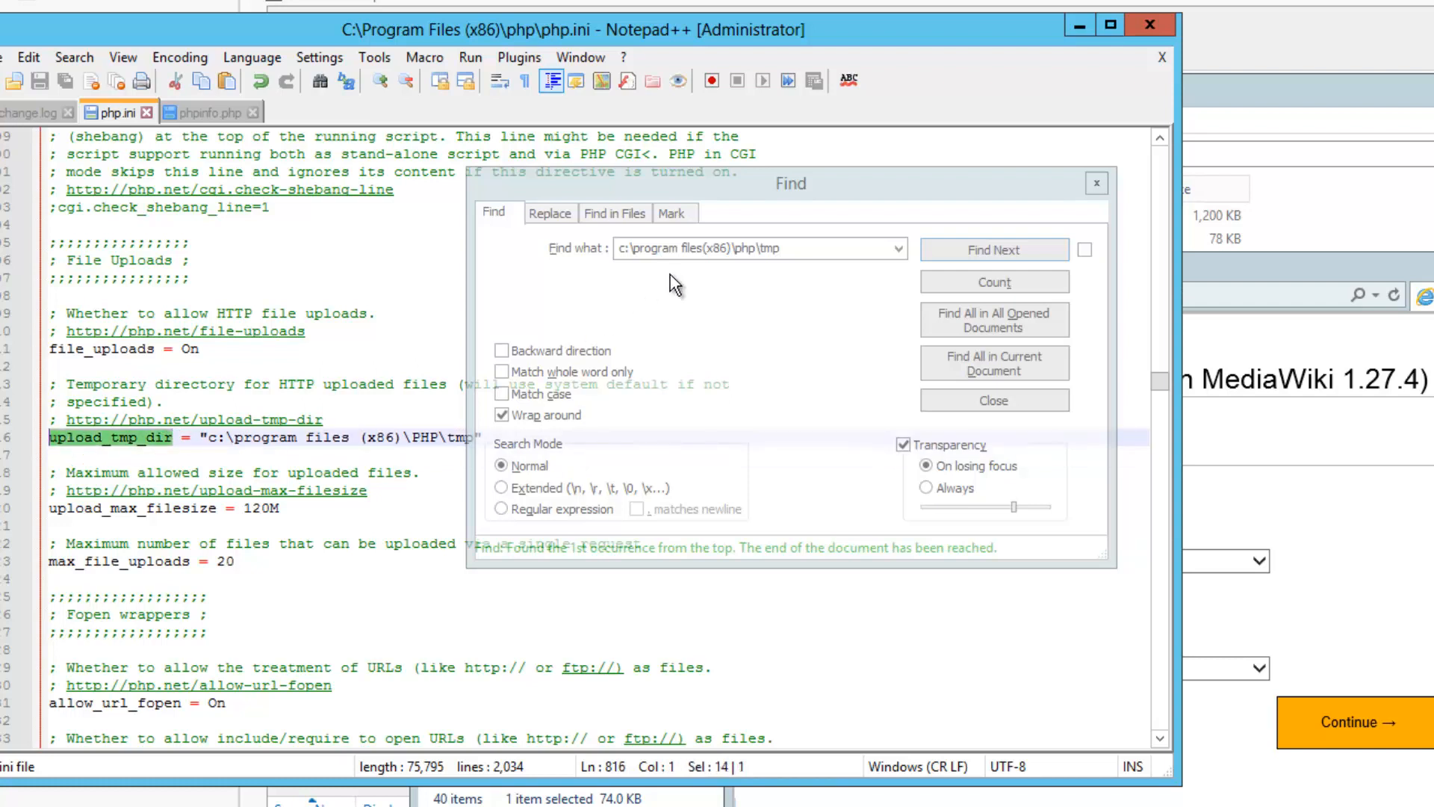
Search php.ini for the tmp path to confirm session.save_path uses it too
click(700, 253)
click(700, 251)
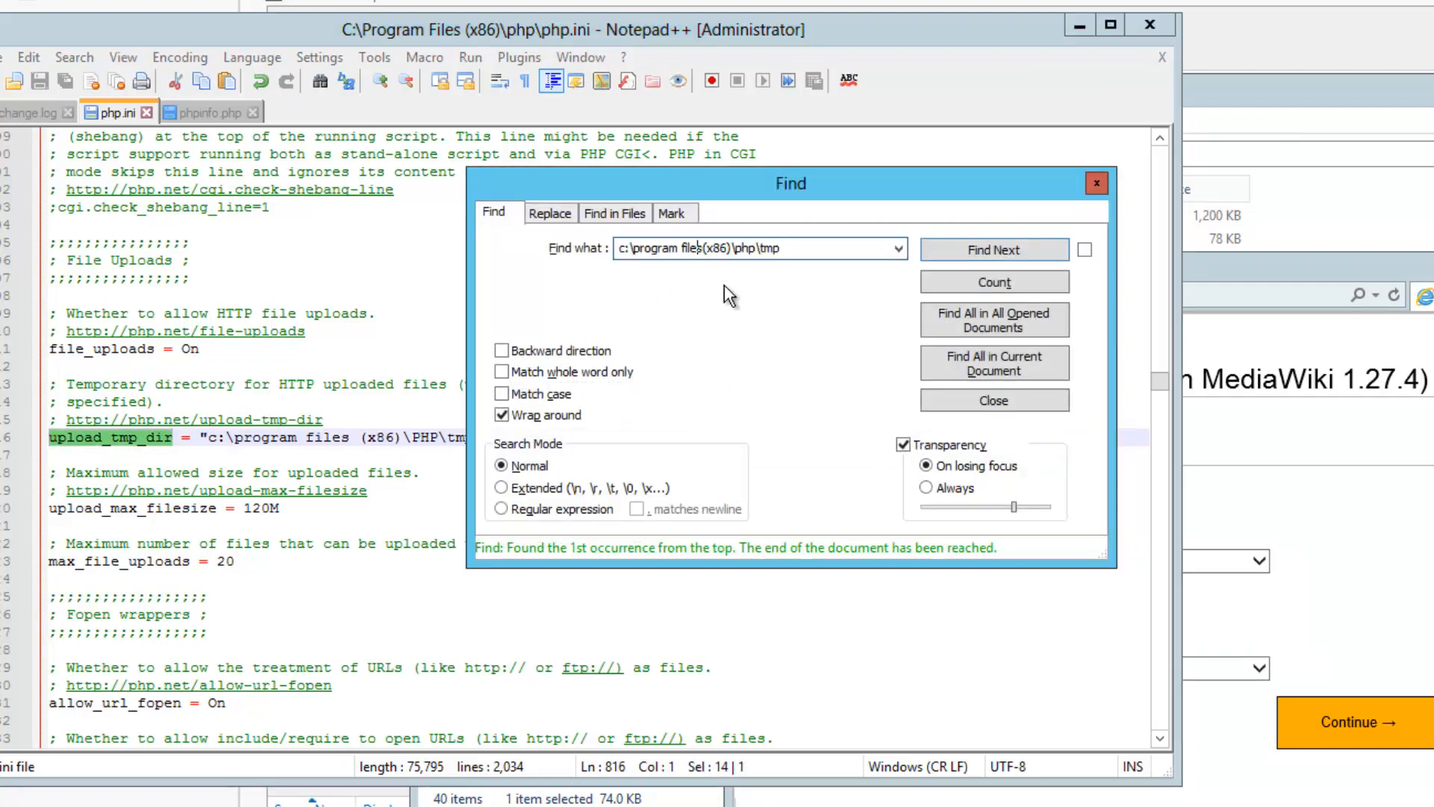
key(Return)
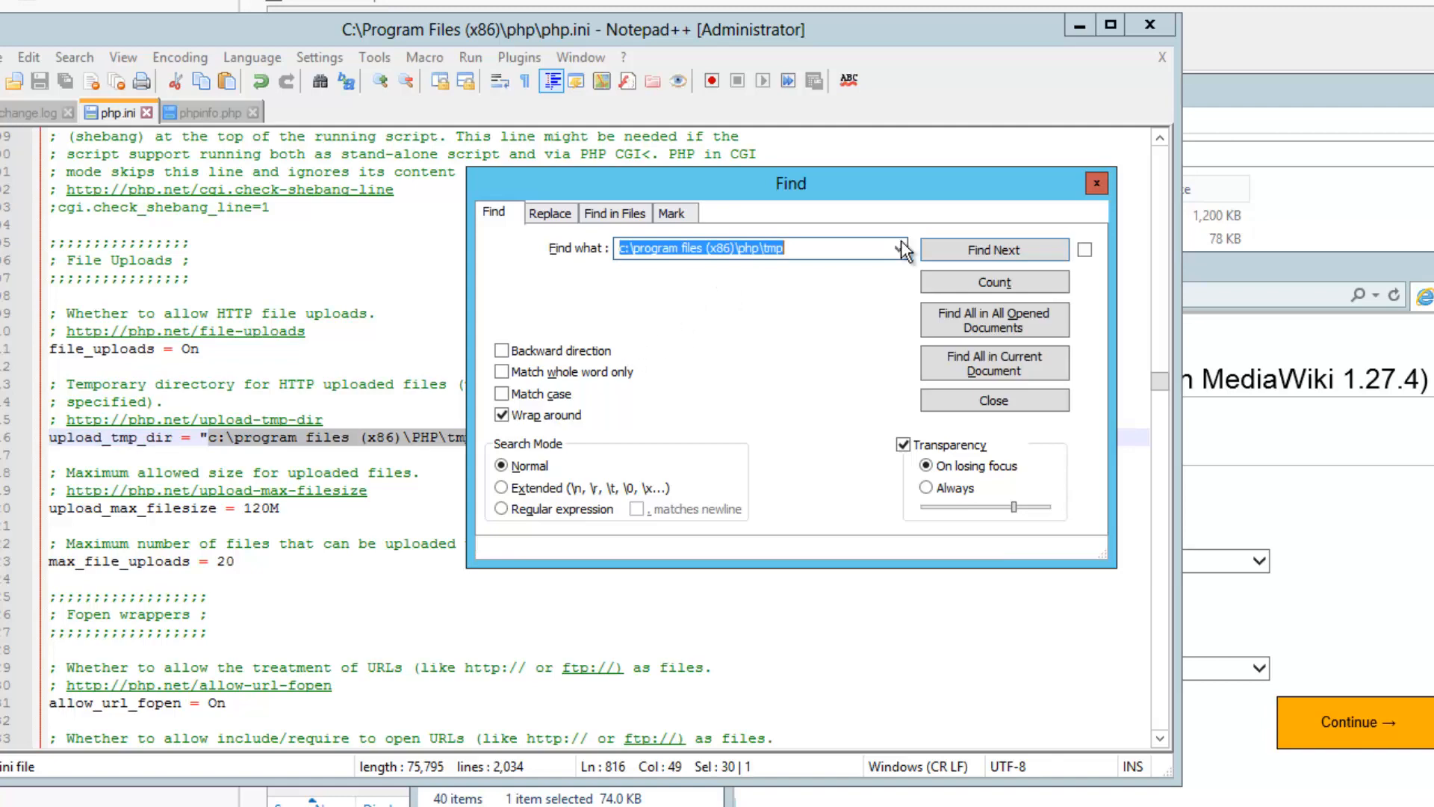
click(944, 248)
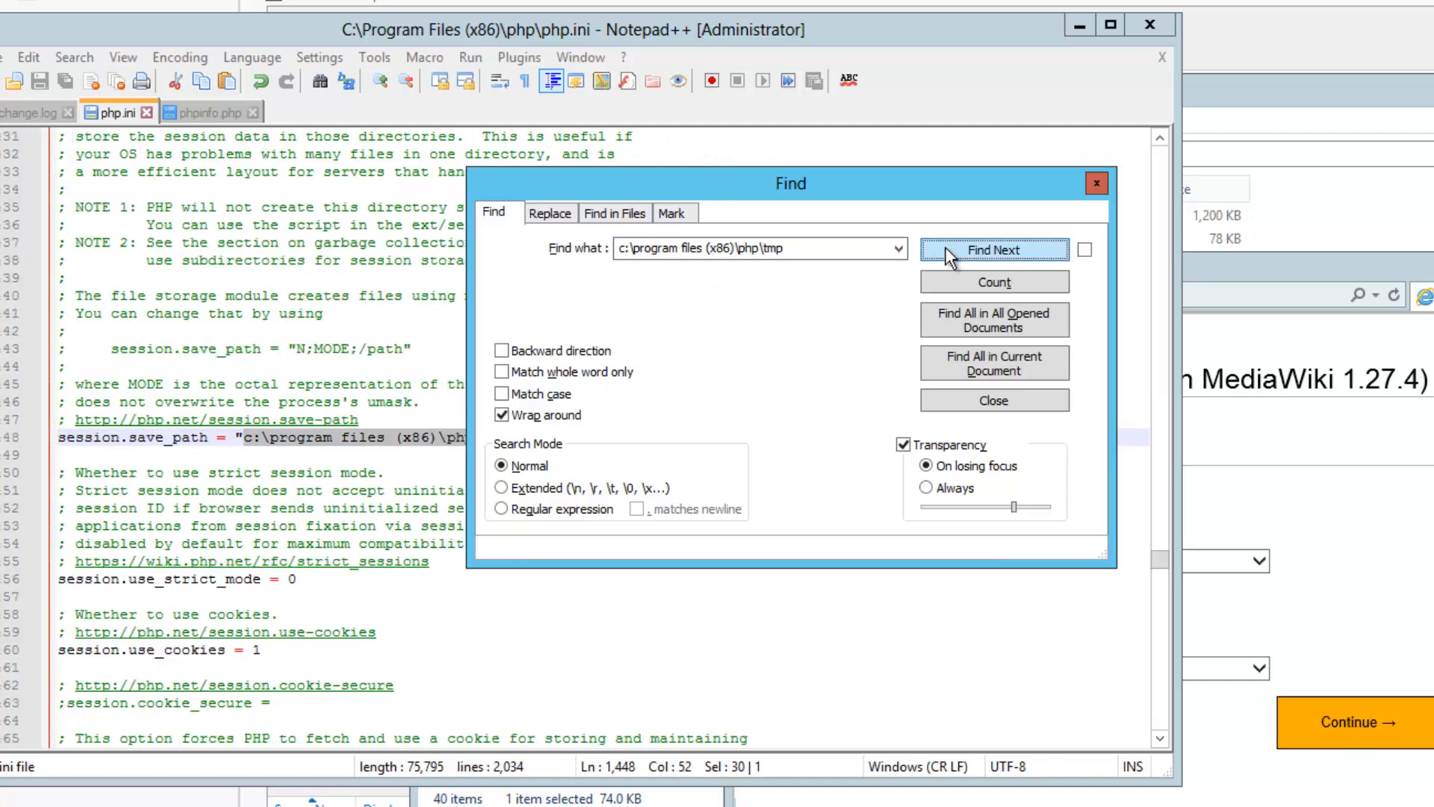
click(1096, 183)
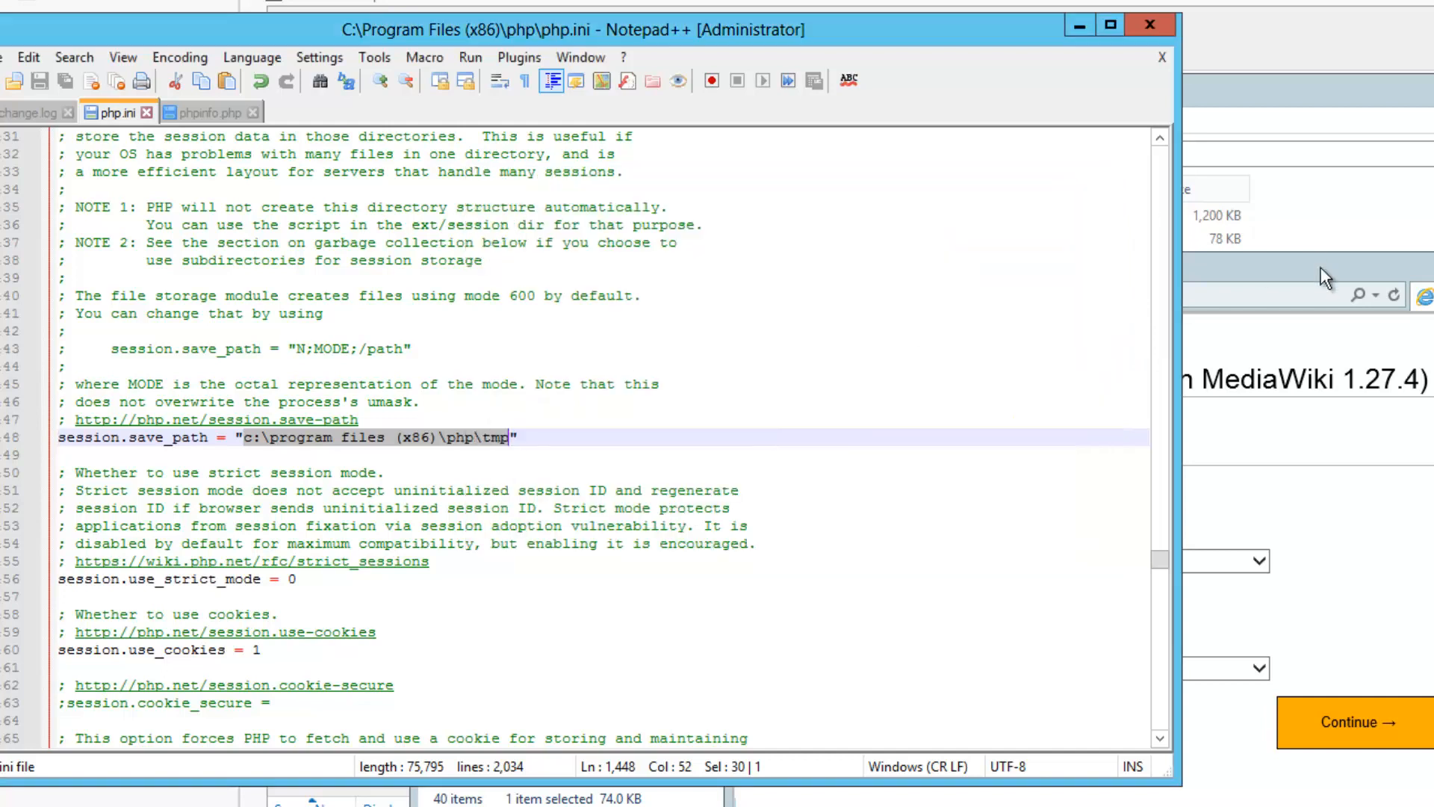
click(1320, 268)
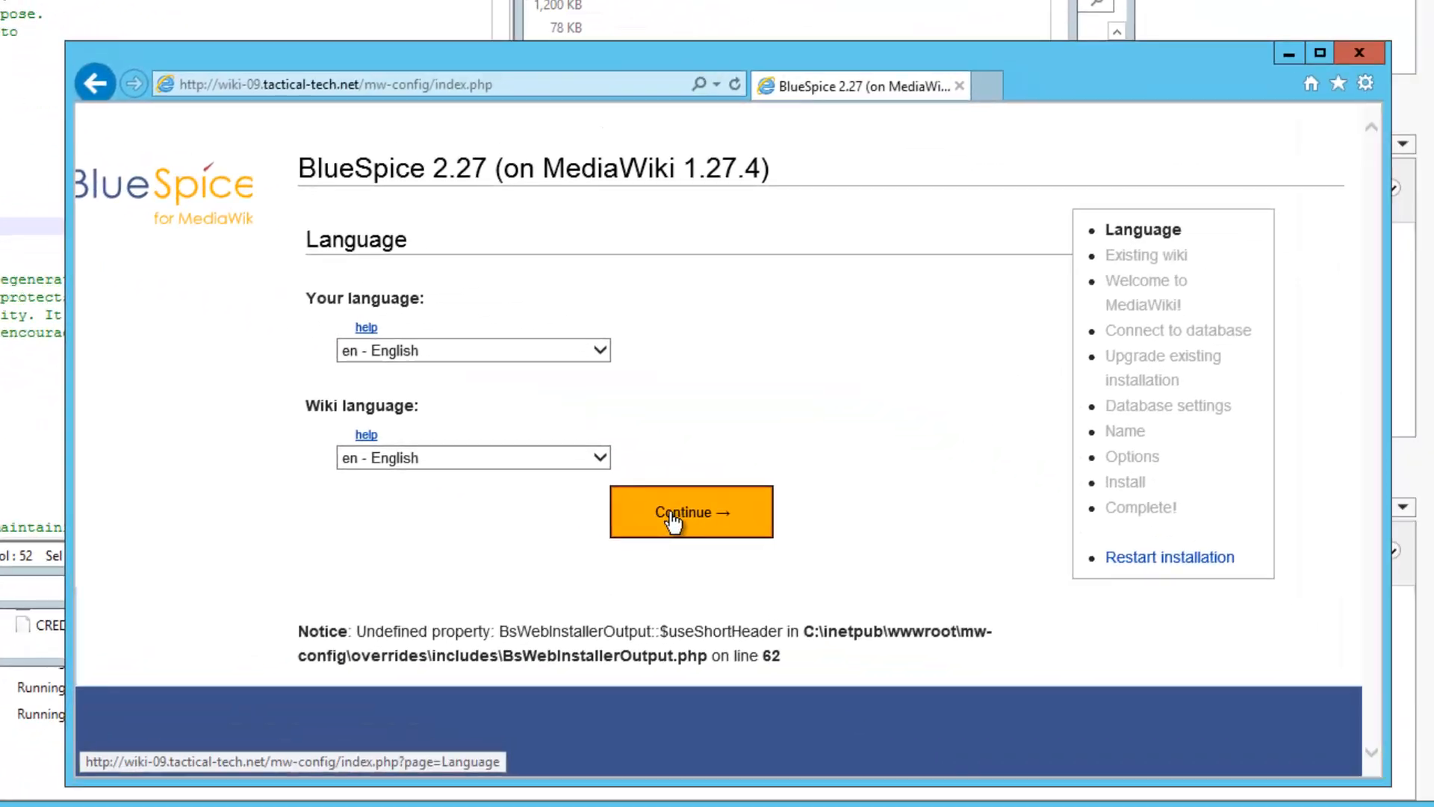
Accept English, maximize the browser, and continue past the environmental checks' GNU diff3 notice
click(762, 550)
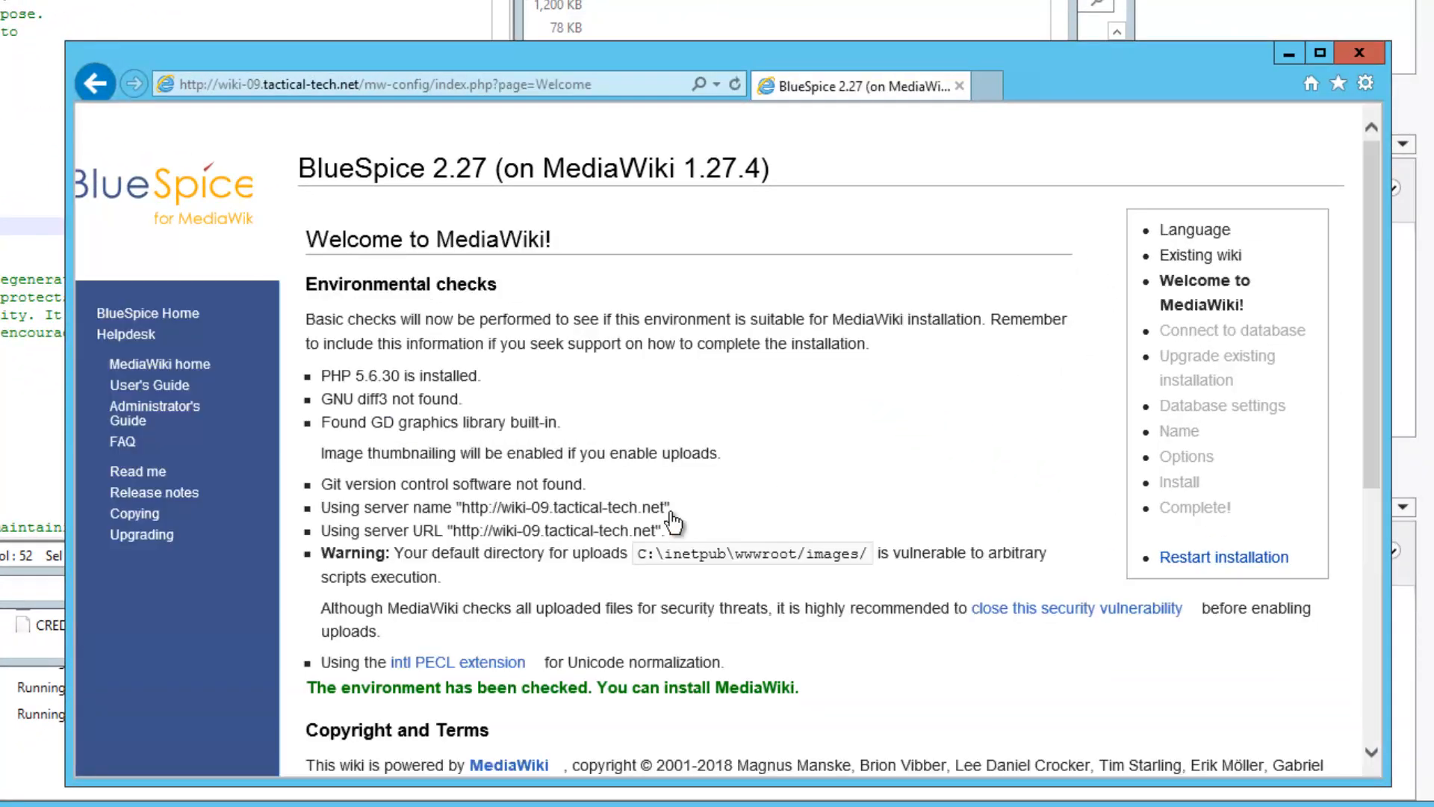
double_click(677, 57)
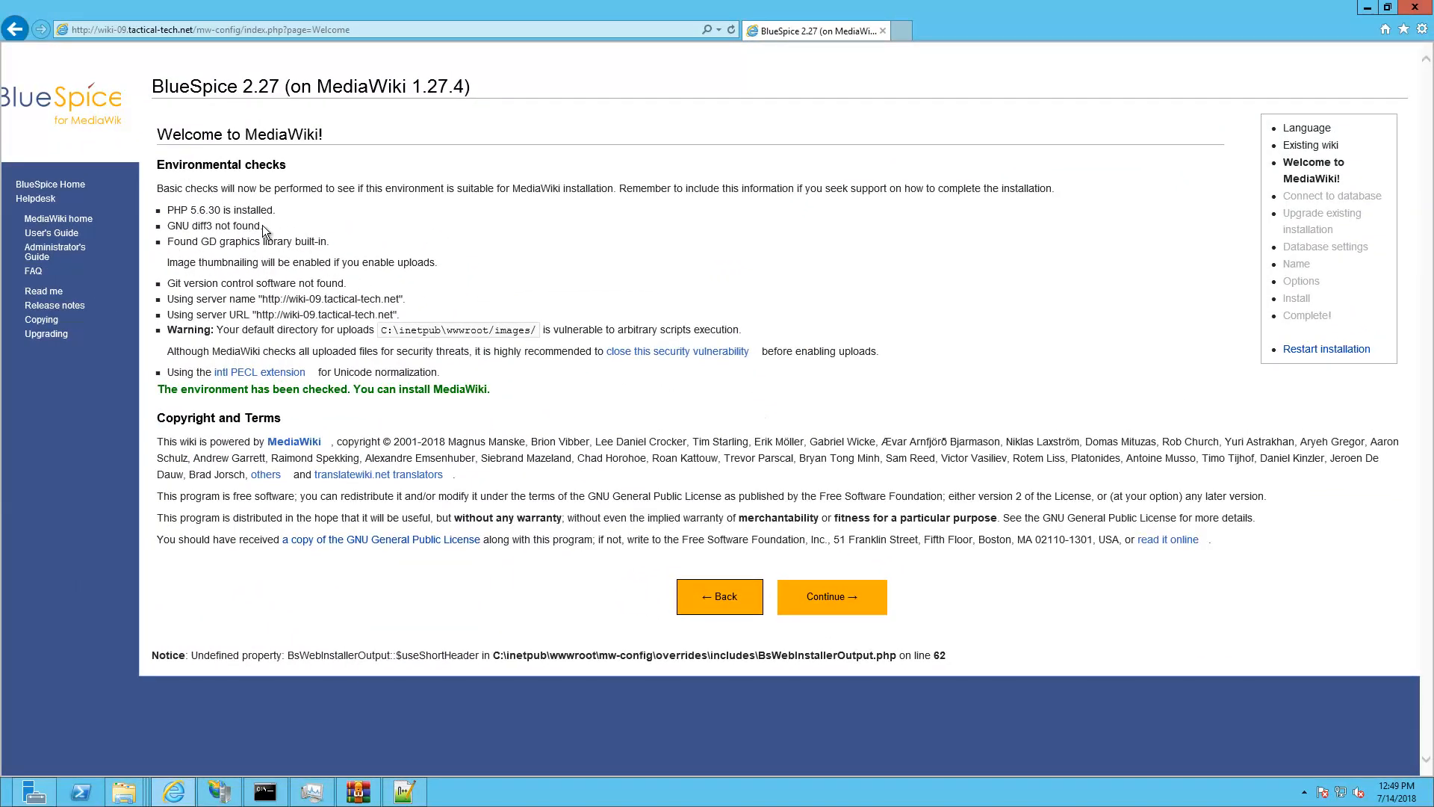
triple_click(170, 228)
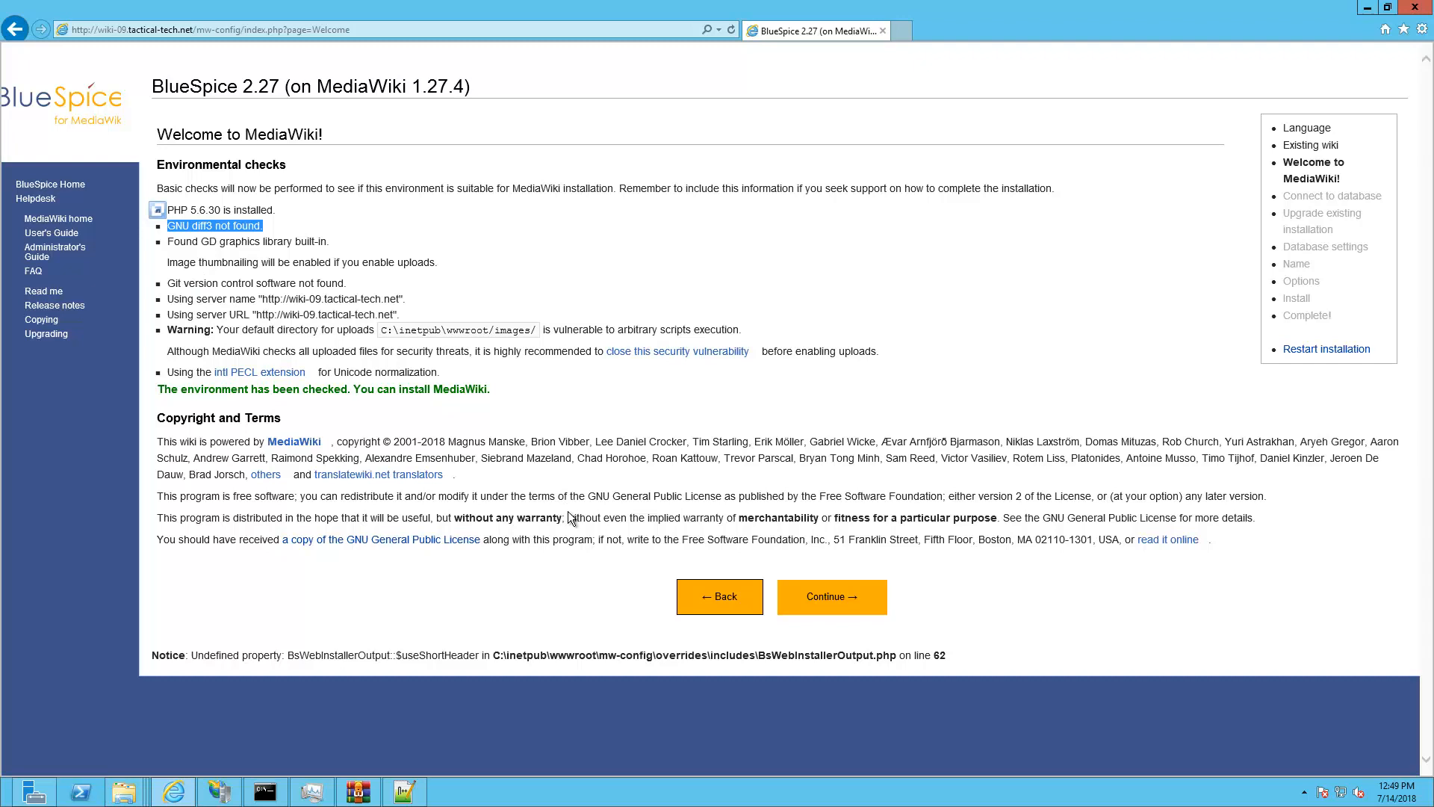
click(841, 598)
For database my_wiki, enter the database password and replace root with wikiadmin
click(854, 601)
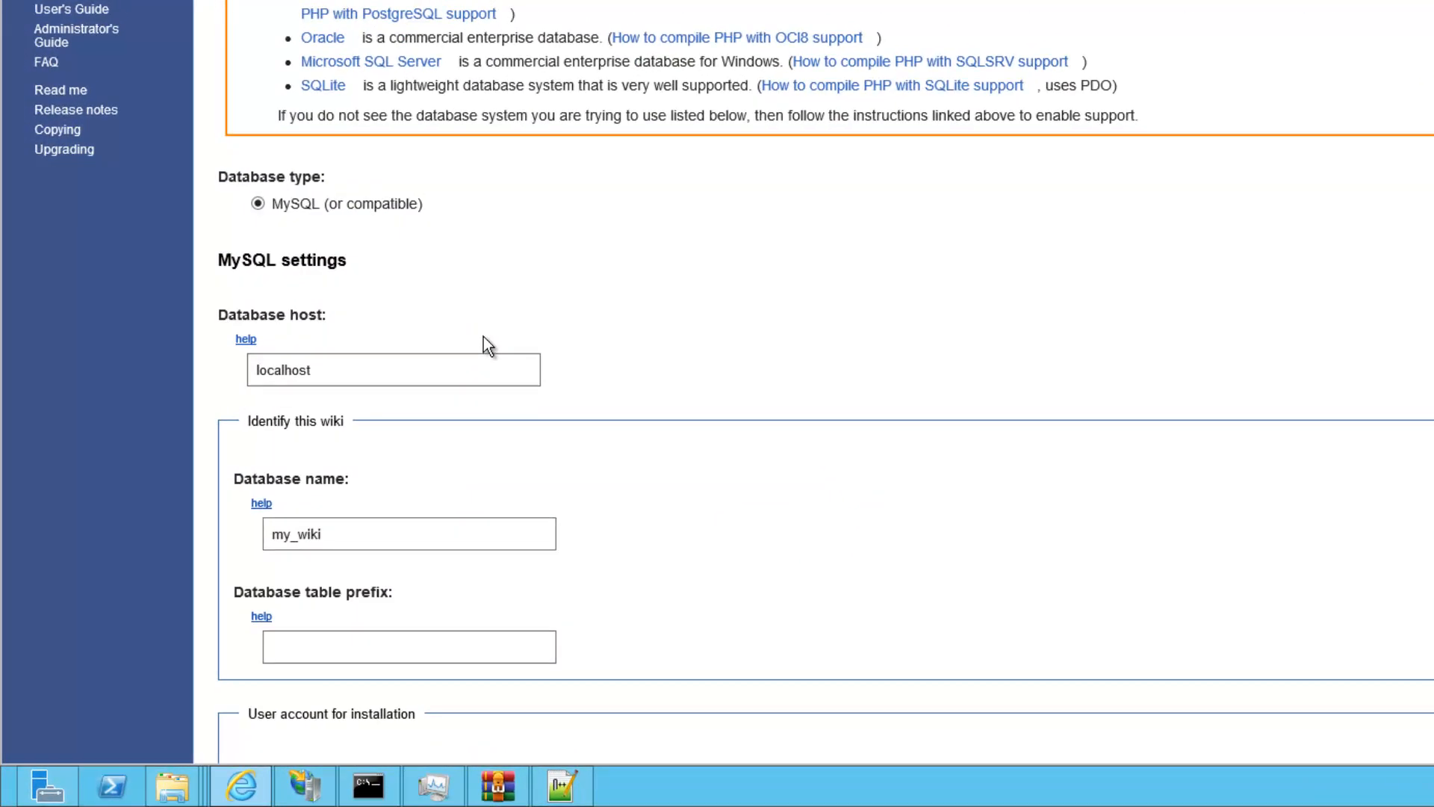
scroll(483, 345, down, 5)
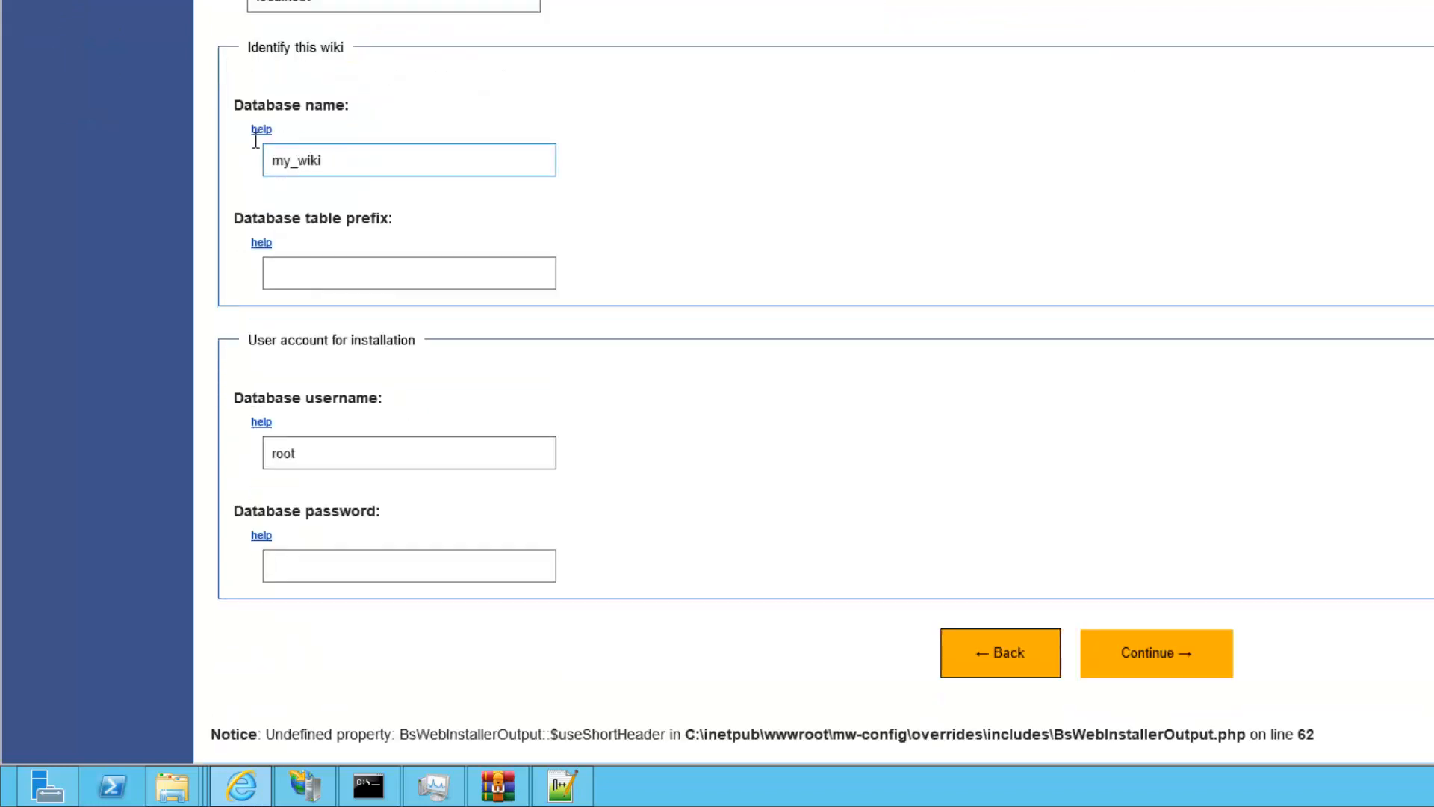
drag(268, 154, 625, 317)
click(423, 448)
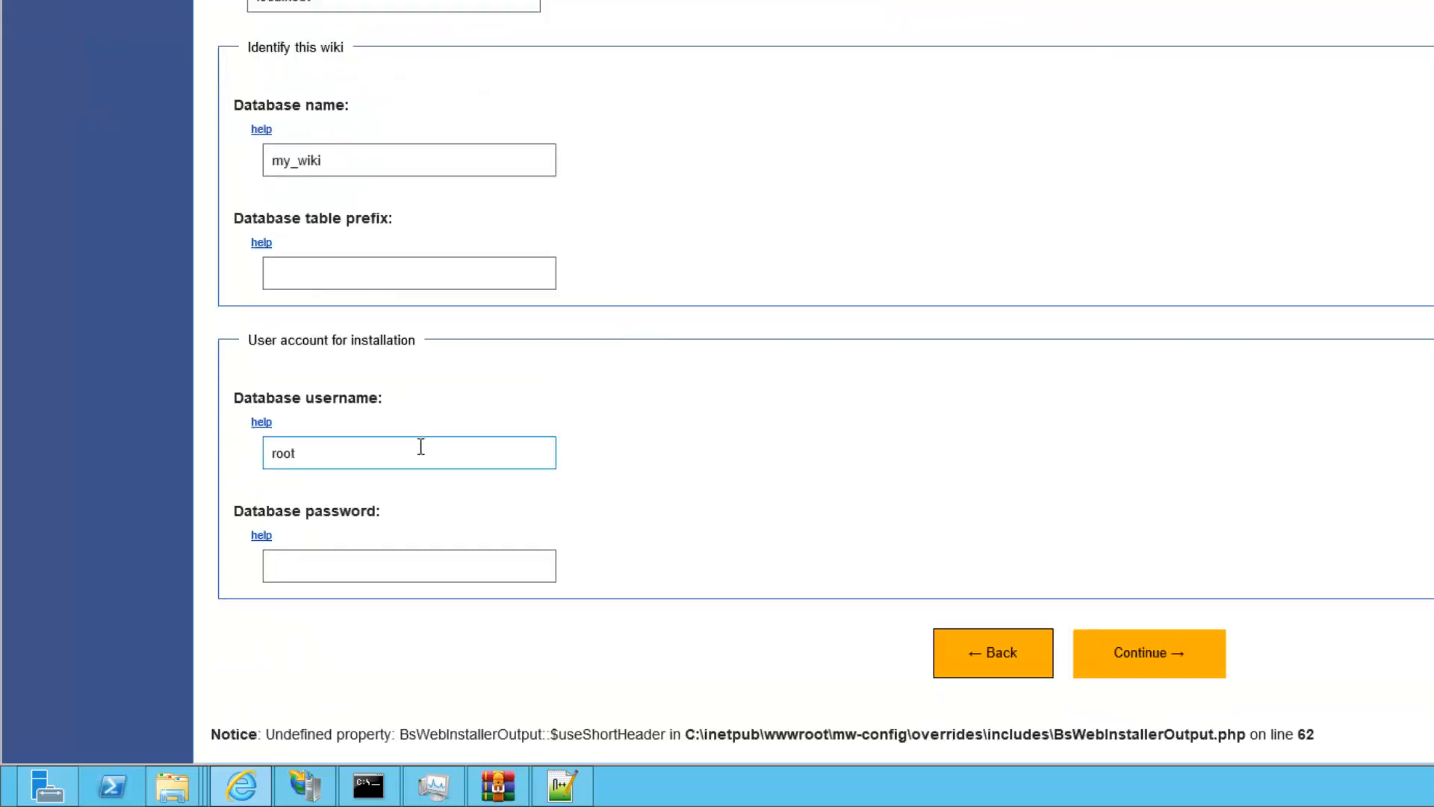
click(470, 569)
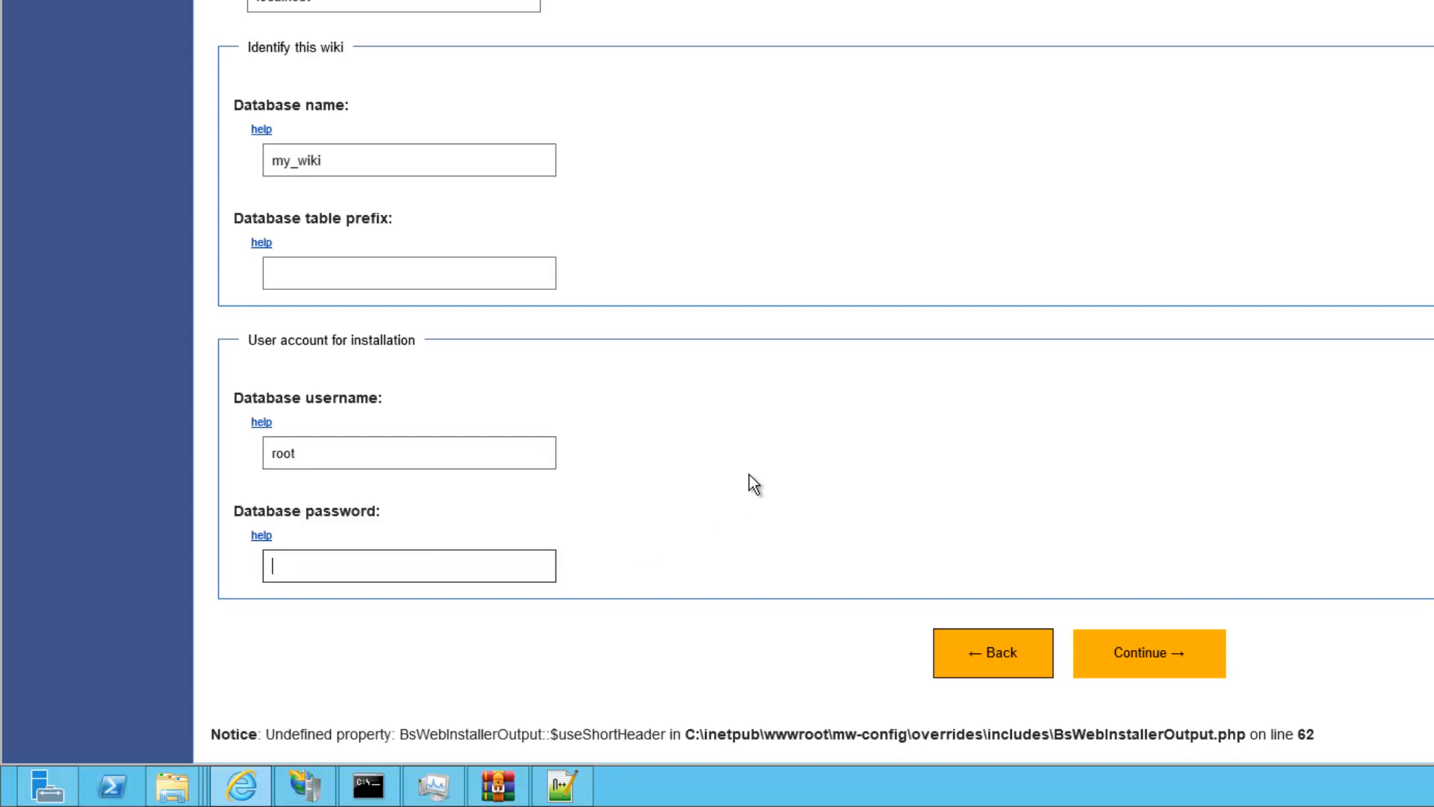
text(password)
double_click(328, 454)
text(w)
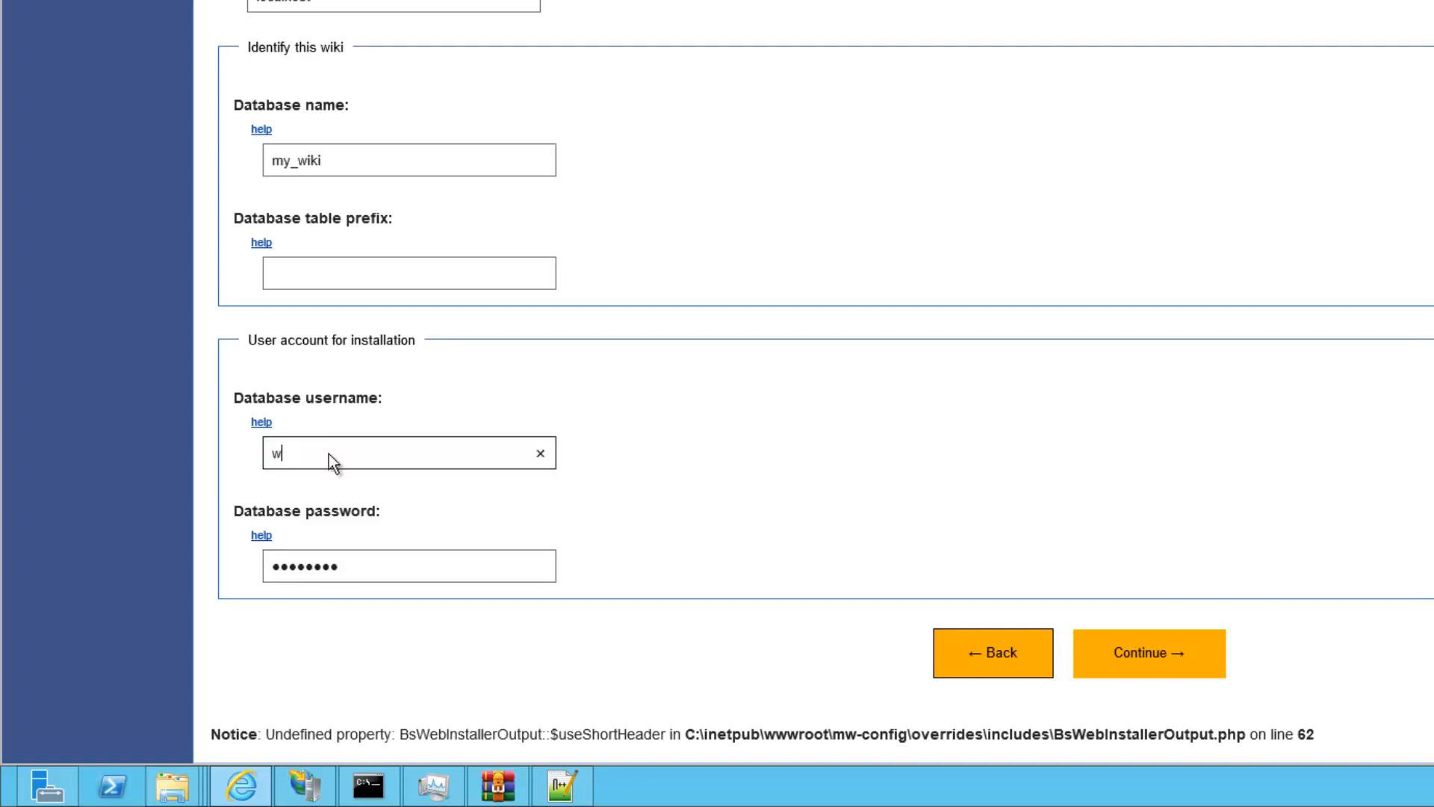
text(ikiadmin)
click(1128, 671)
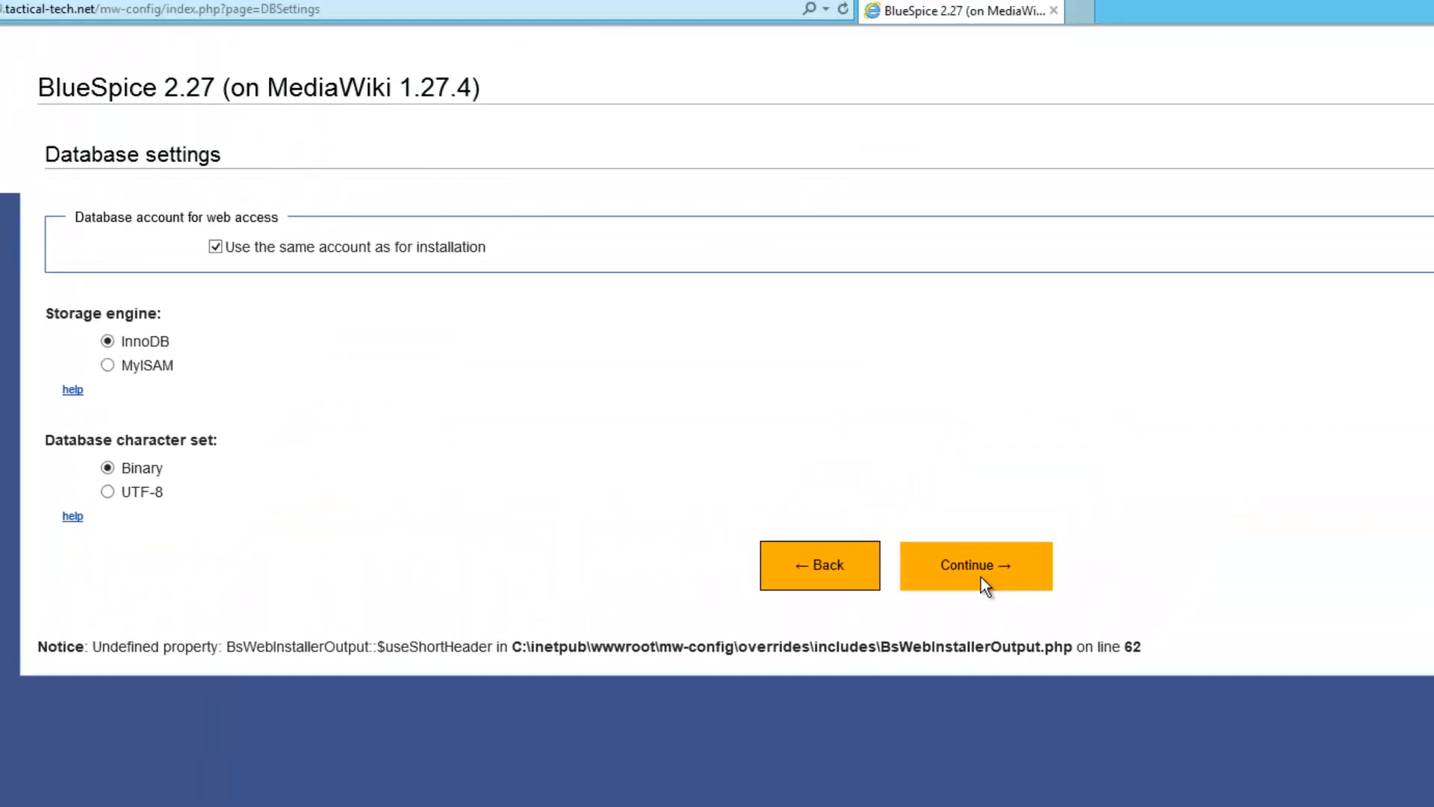
Keep the default database settings and name the wiki 'Test Wiki'
click(980, 576)
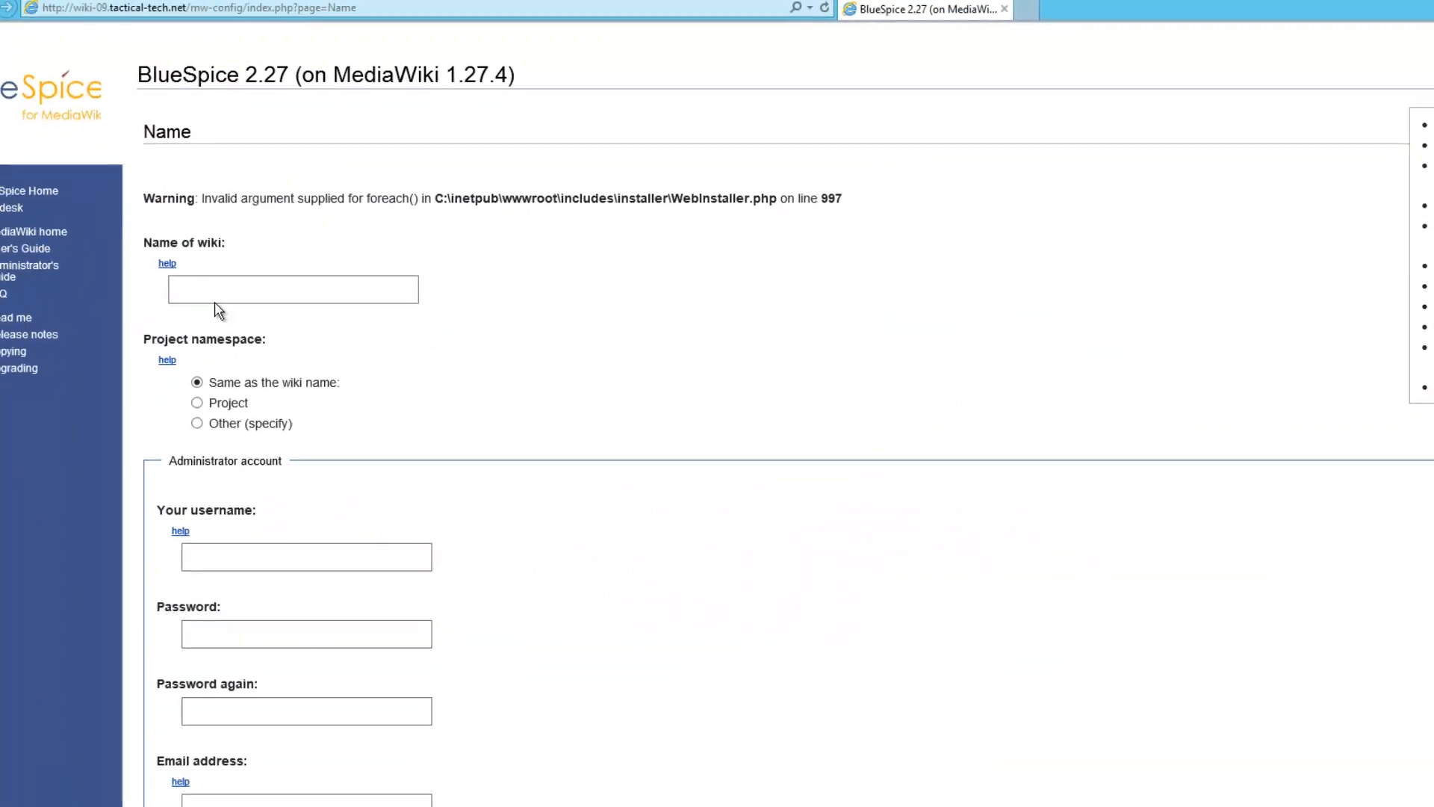
click(228, 295)
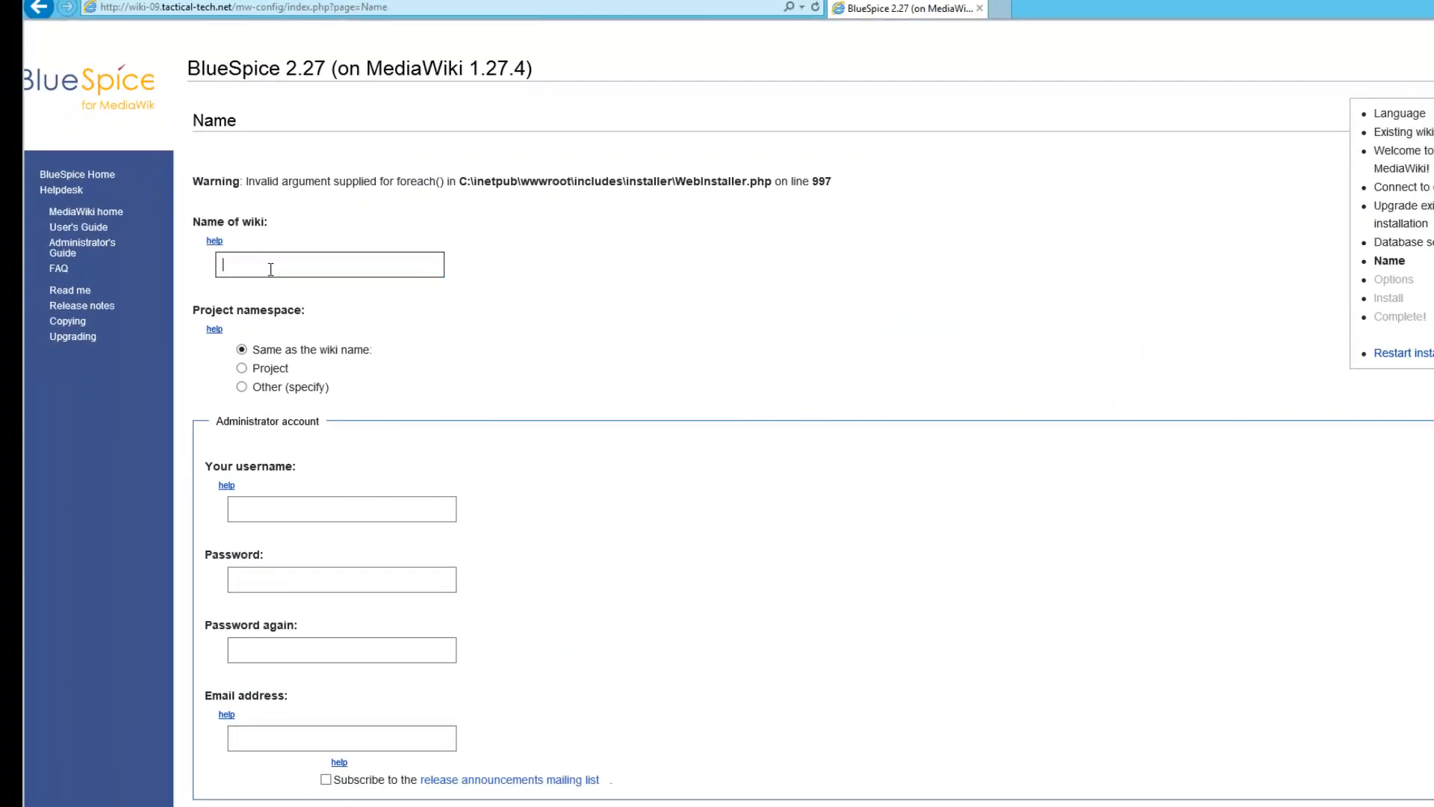
text(Test Wiki)
Create the administrator account 'wikiadmin', enter its password twice, and submit
click(294, 502)
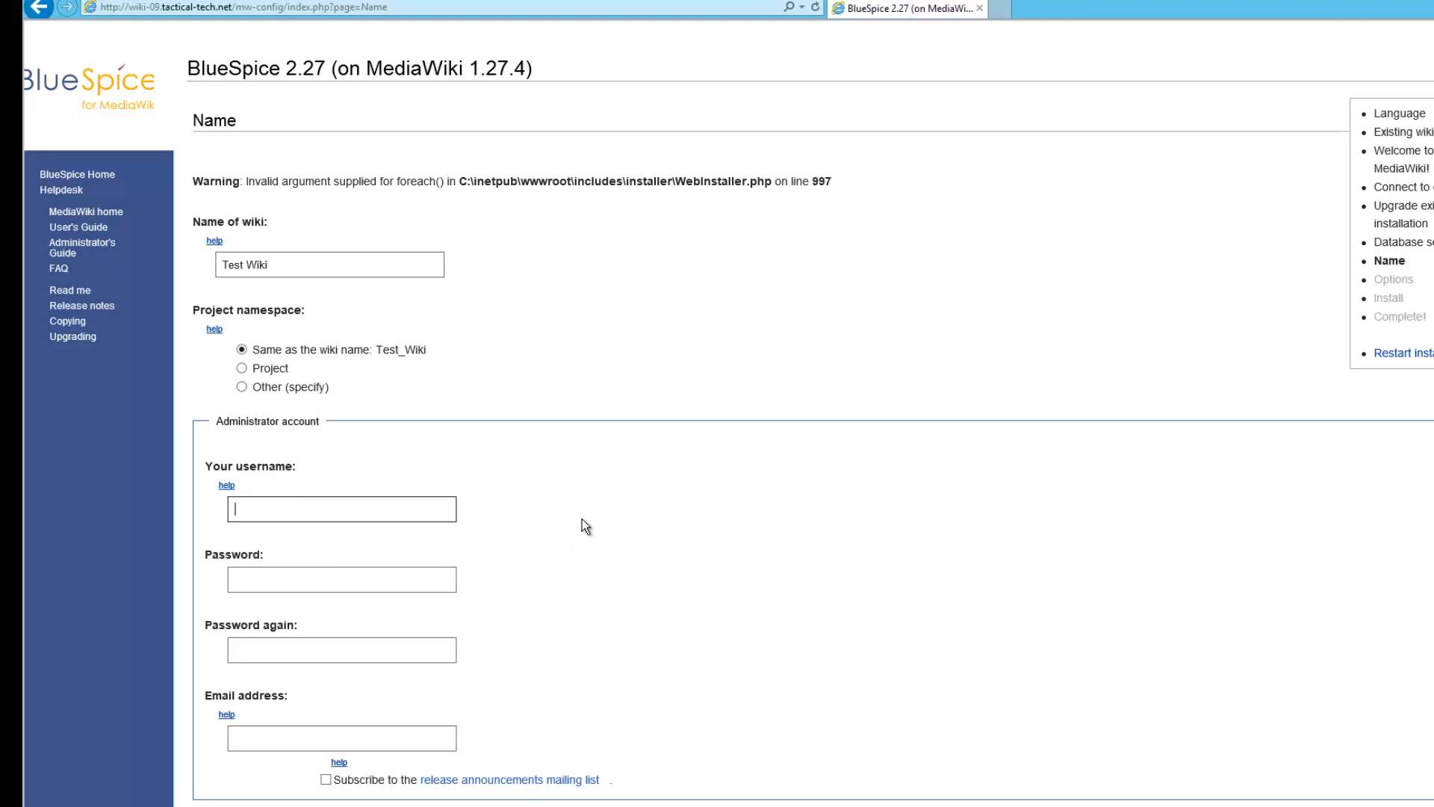
text(wikiadmin)
key(Tab)
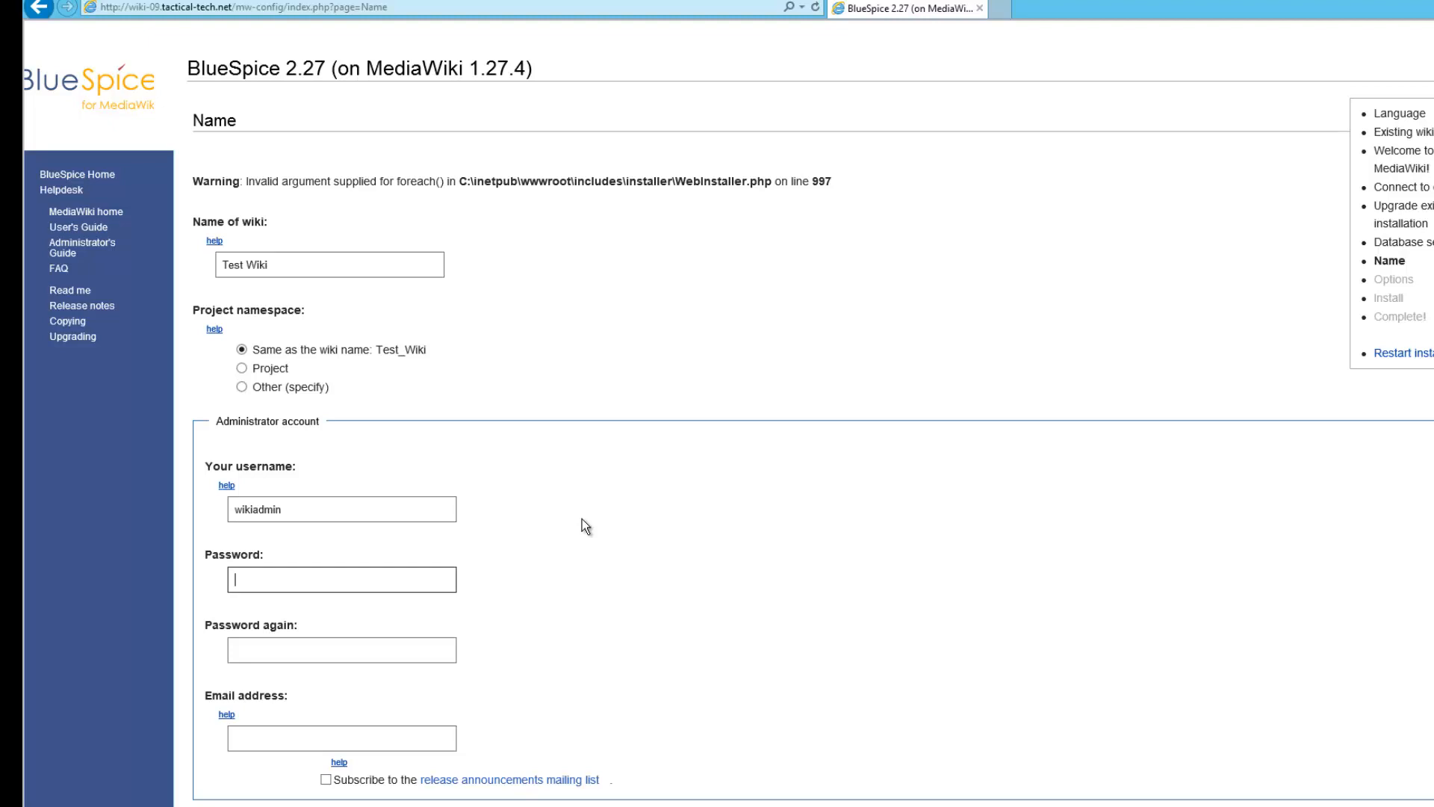
key(ctrl+v)
text(••••)
key(Tab)
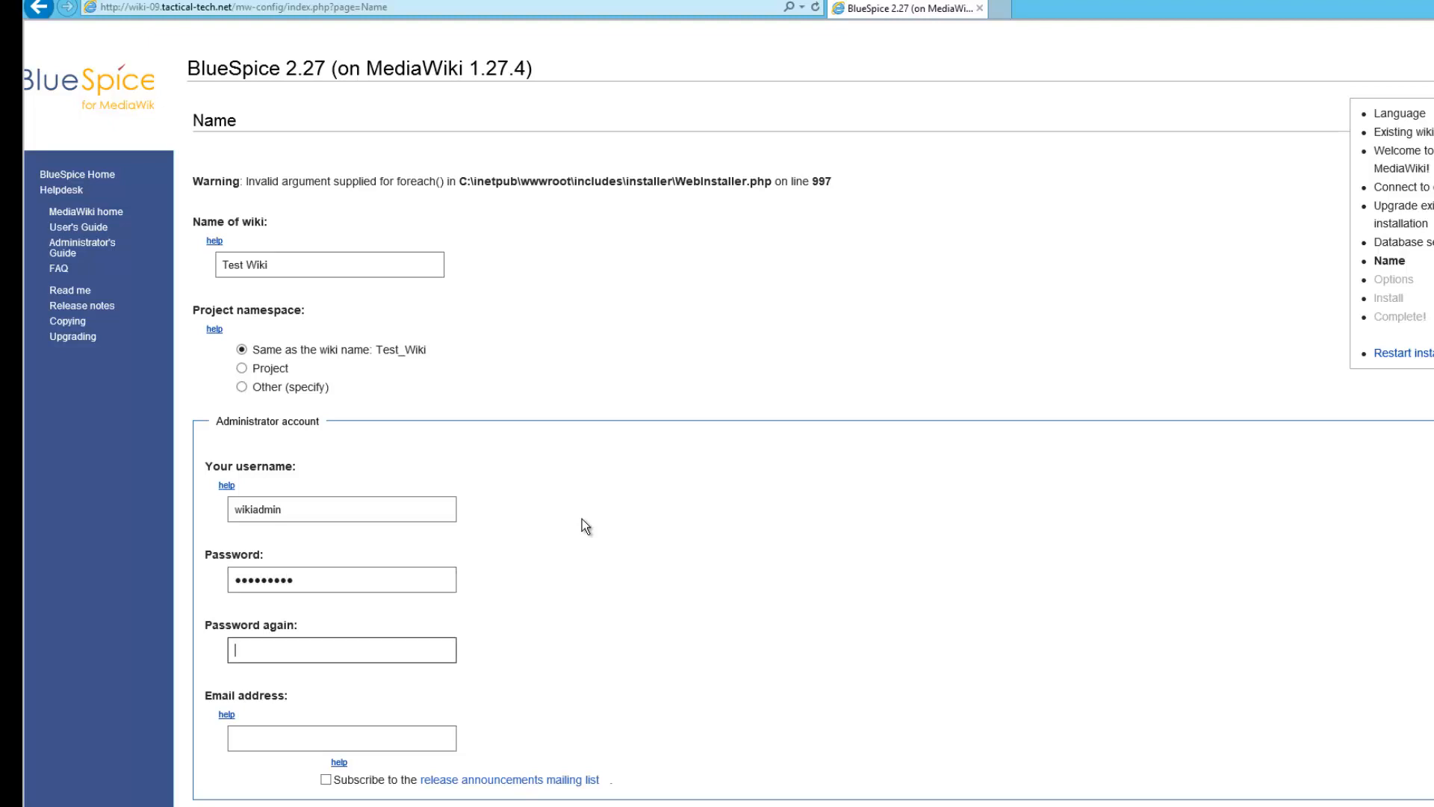
key(ctrl+v)
text(••••)
scroll(404, 706, down, 3)
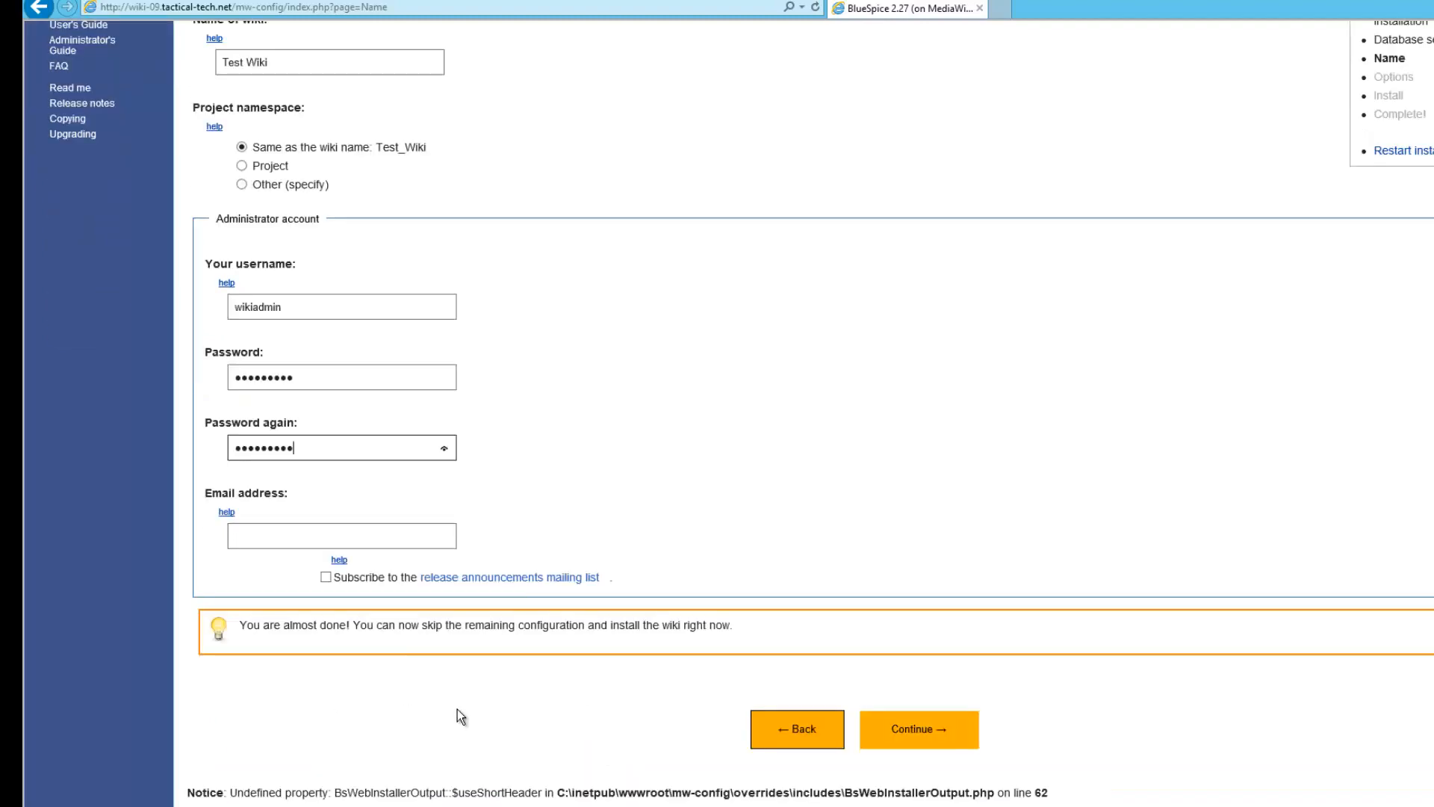
click(928, 740)
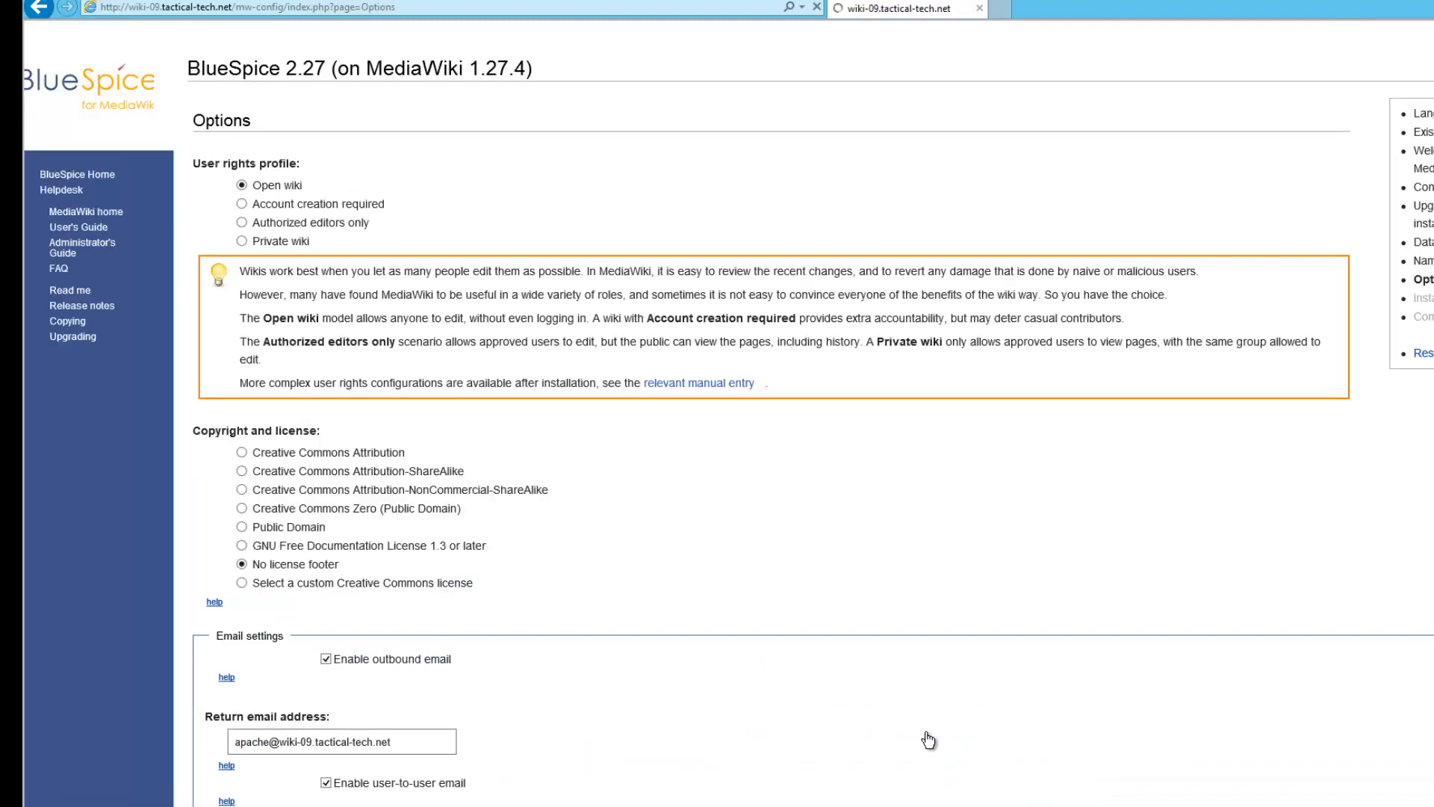
Uncheck Enable outbound email, leaving Open wiki, No license footer and PHP object caching selected
scroll(537, 530, down, 1)
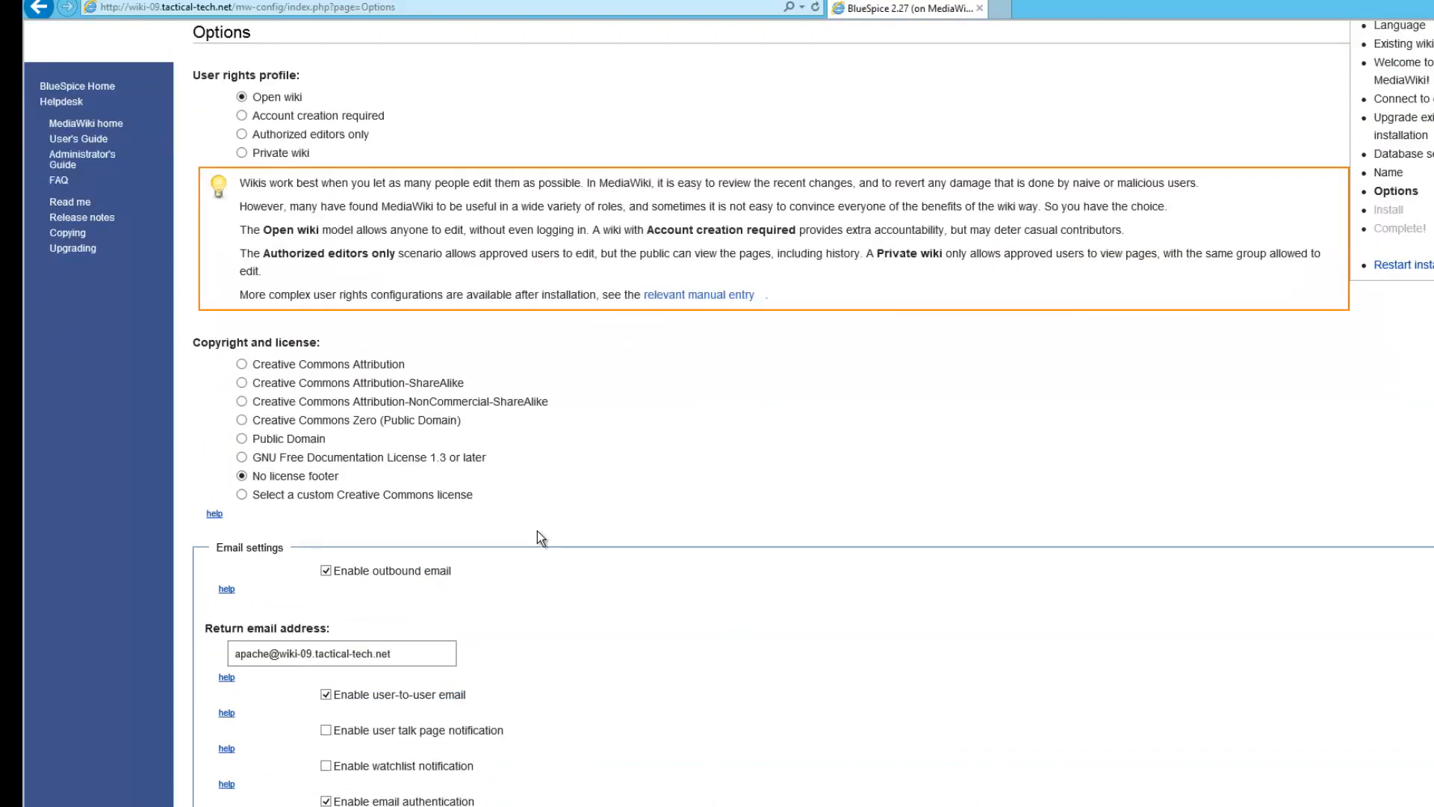
scroll(536, 530, up, 1)
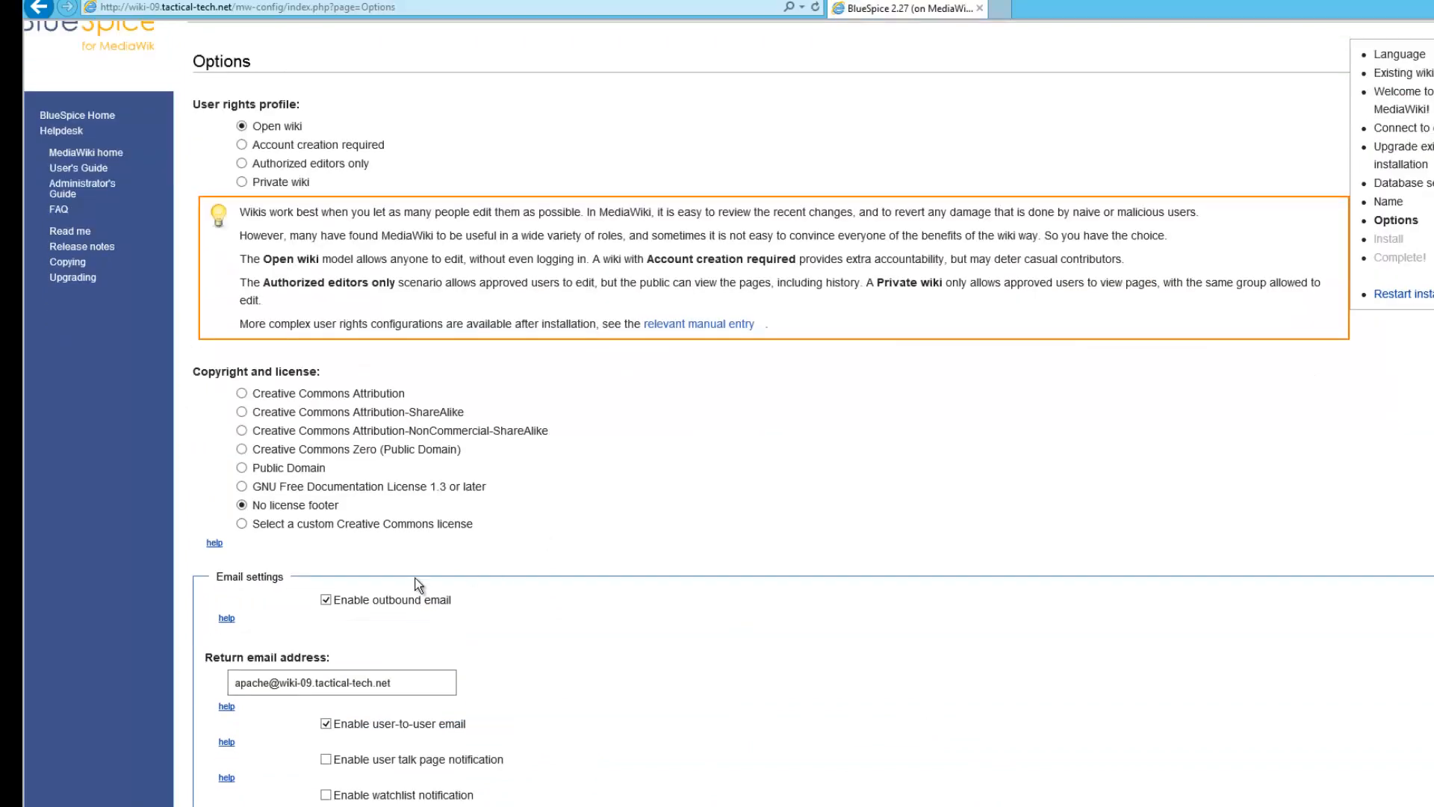
click(333, 602)
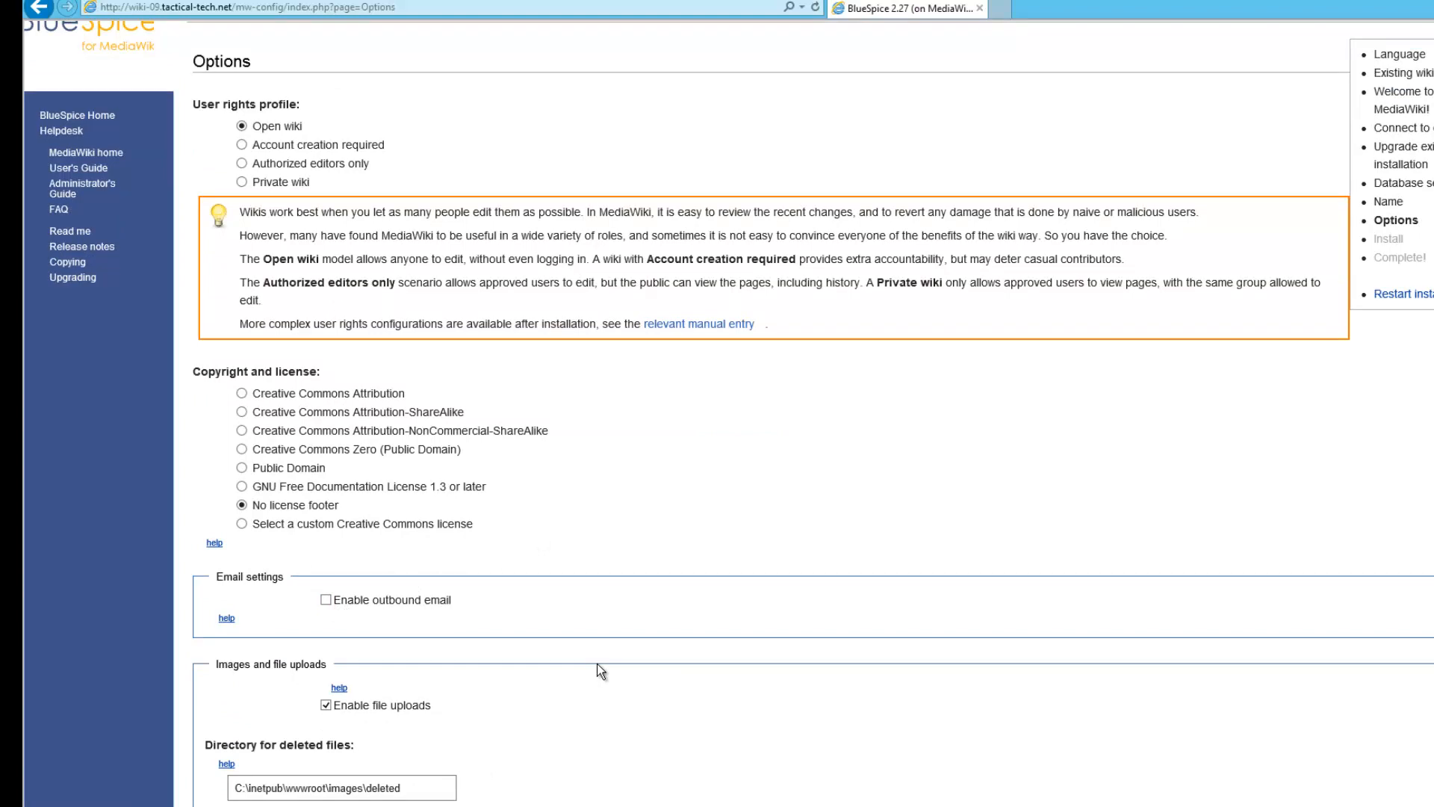
scroll(598, 663, down, 4)
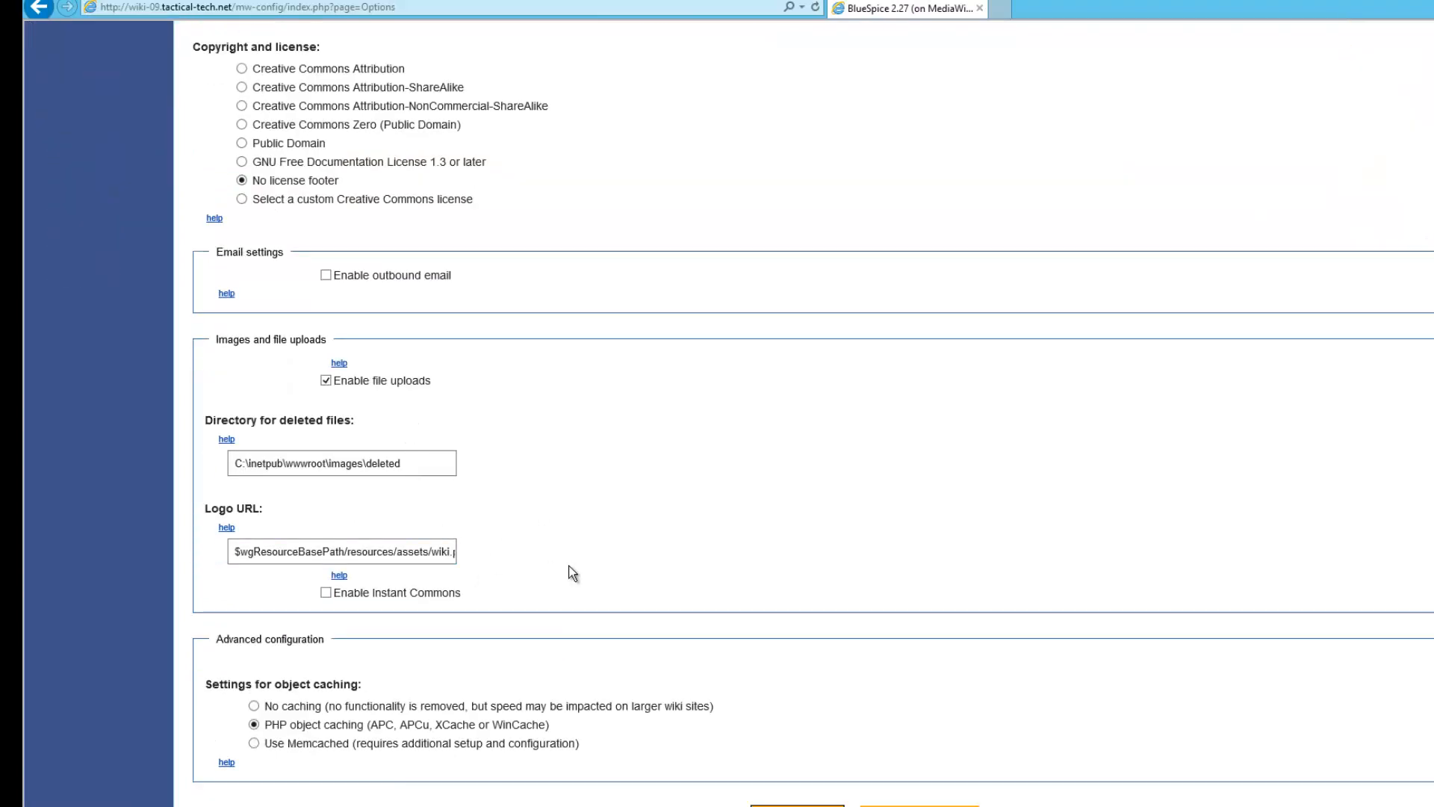
scroll(572, 573, down, 1)
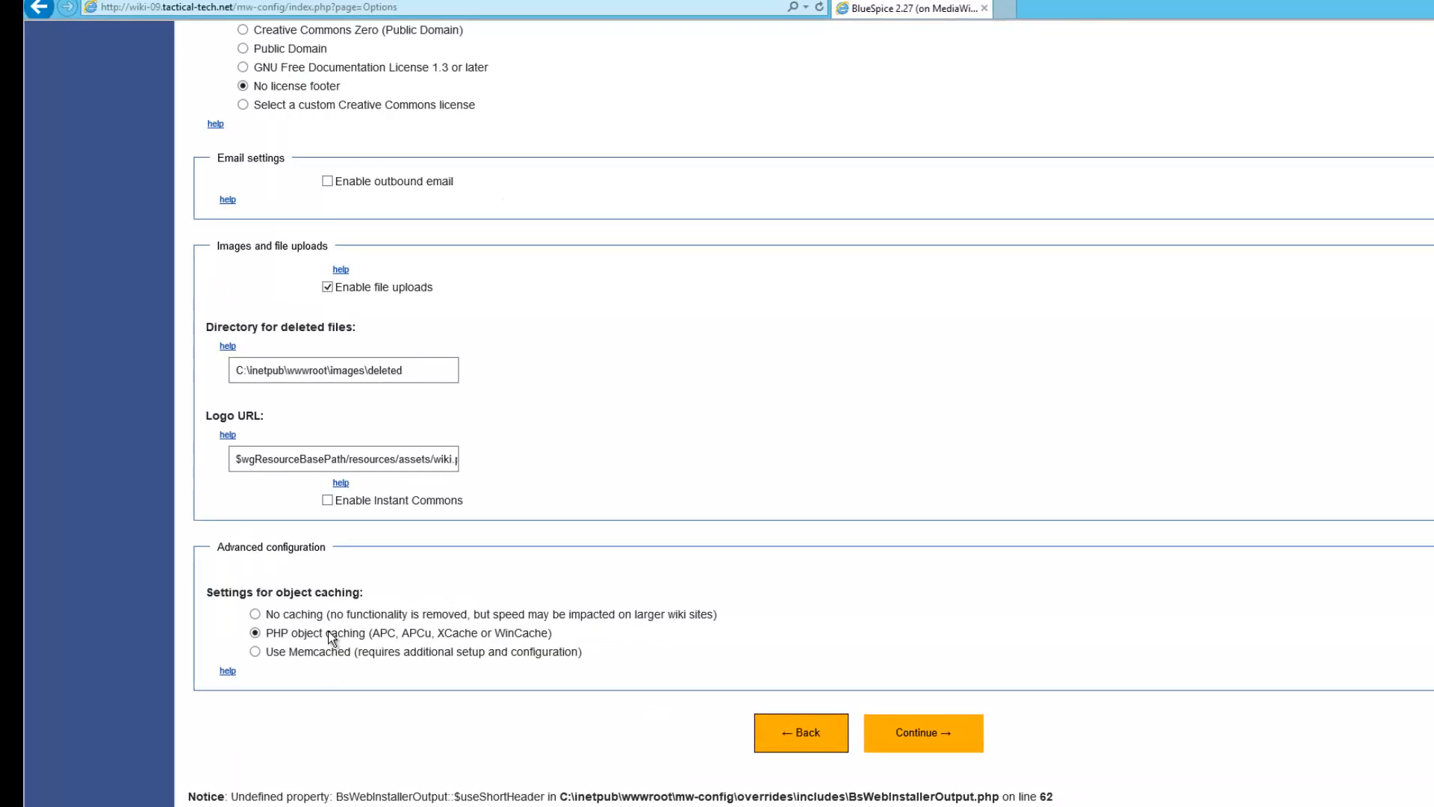
Accept the wiki options and begin the MediaWiki installation
click(920, 733)
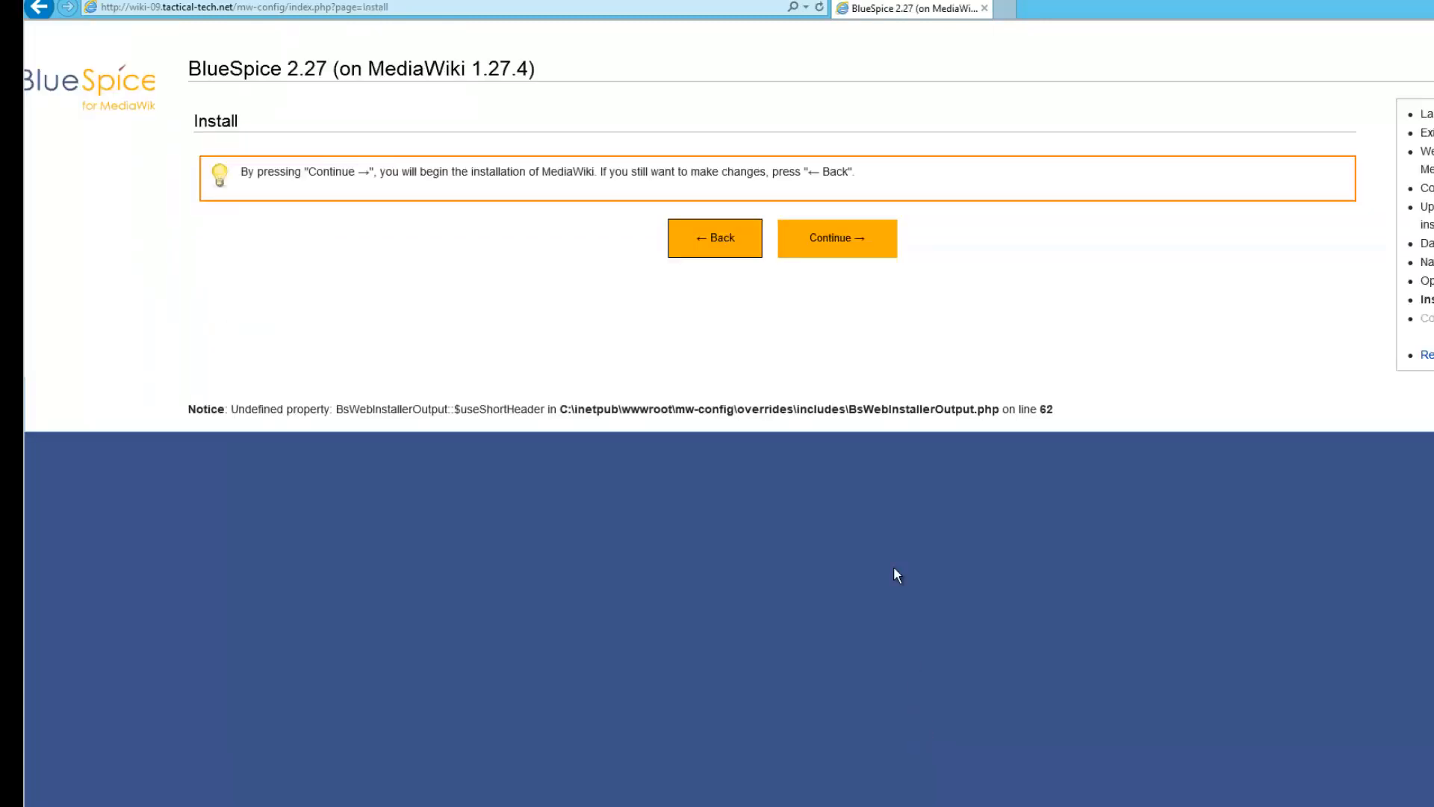
click(837, 254)
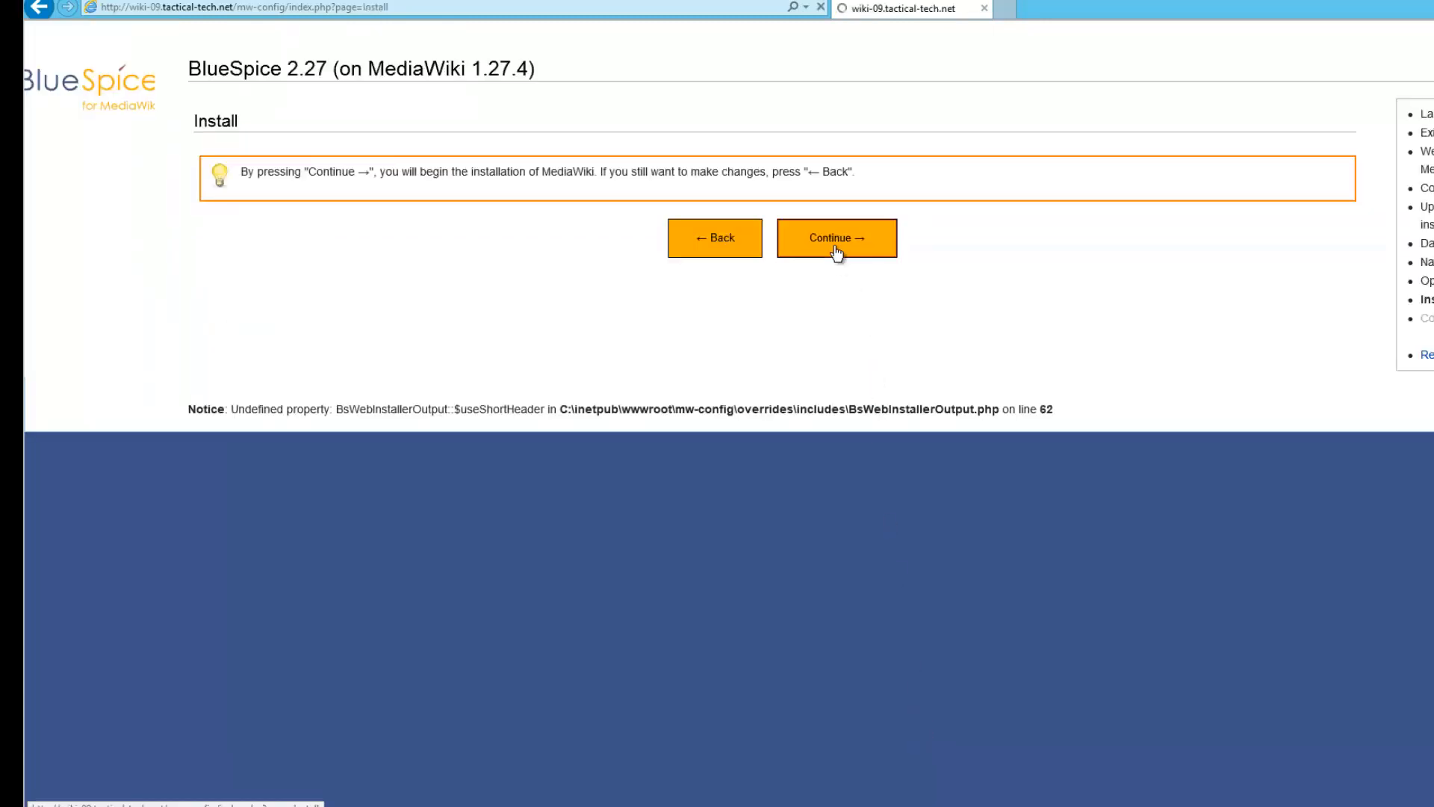
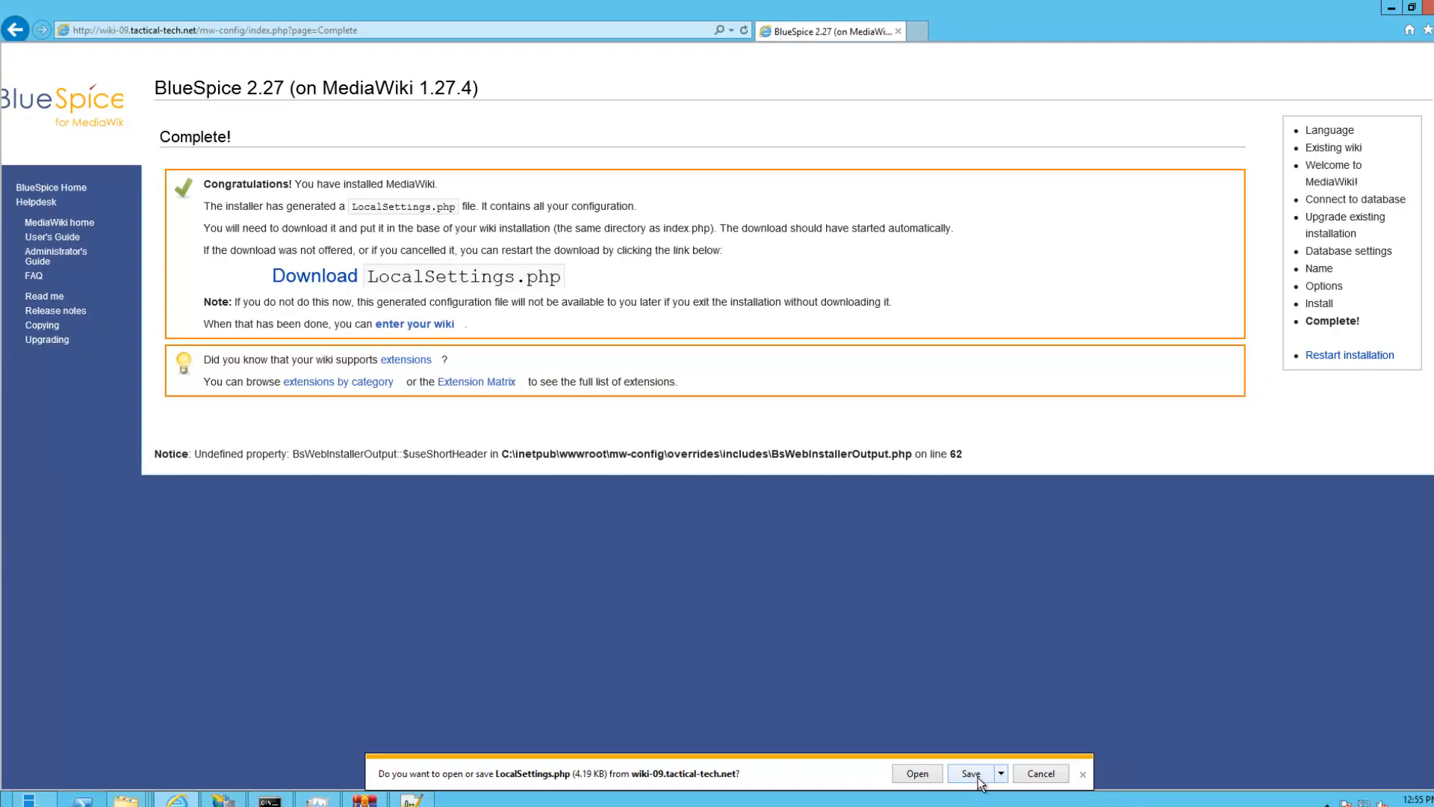
Save the downloaded LocalSettings.php and cut it from the Downloads folder
click(979, 777)
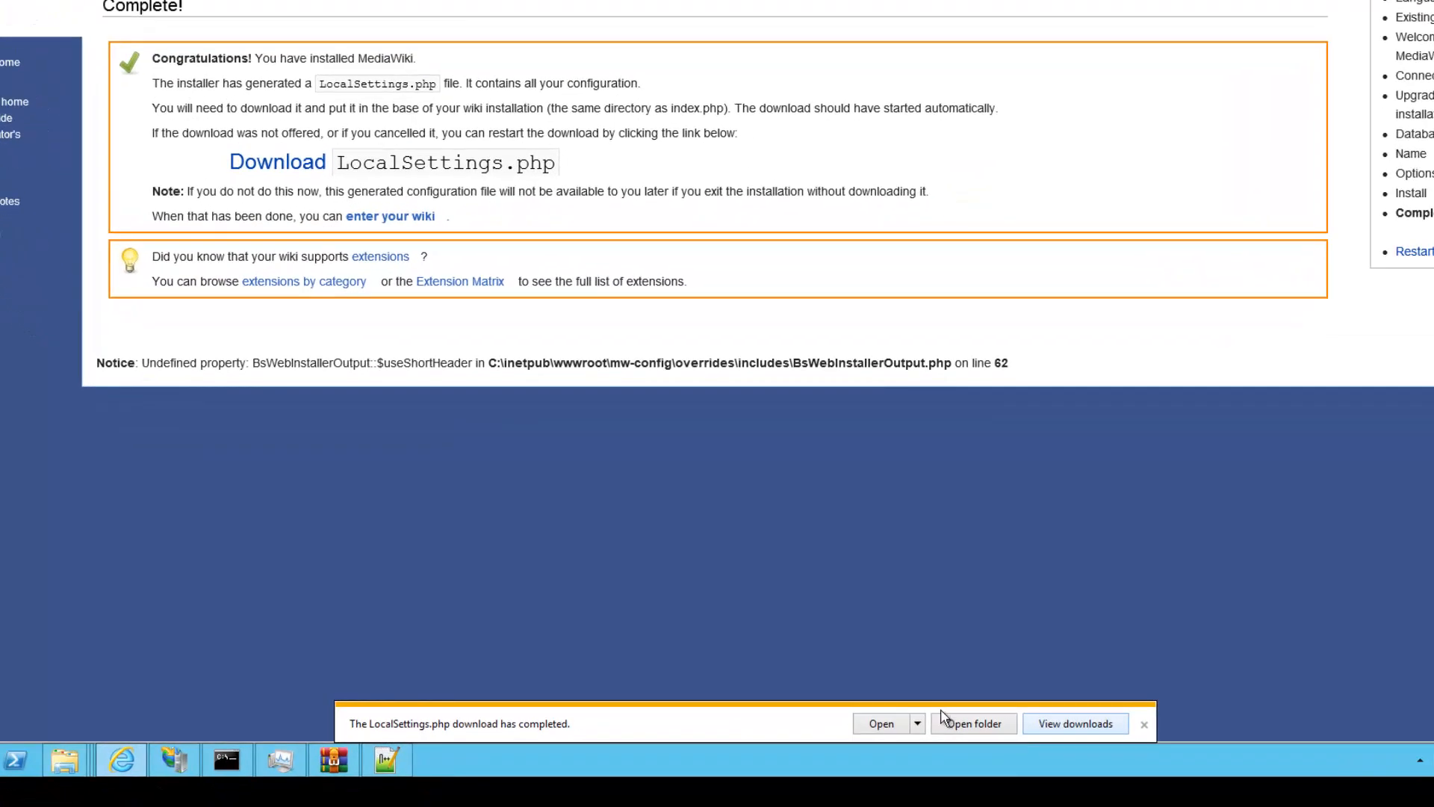
click(974, 723)
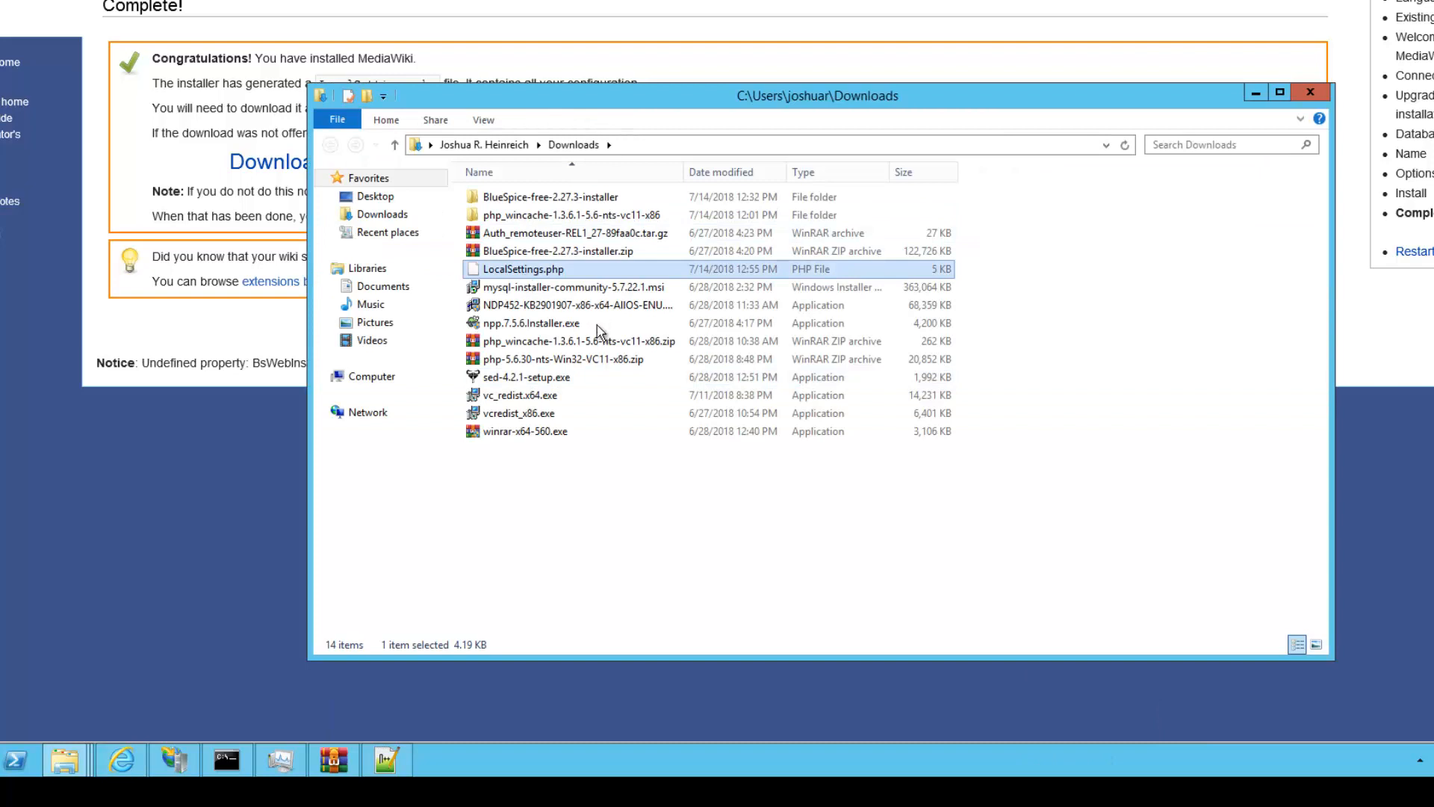
key(shift+F10)
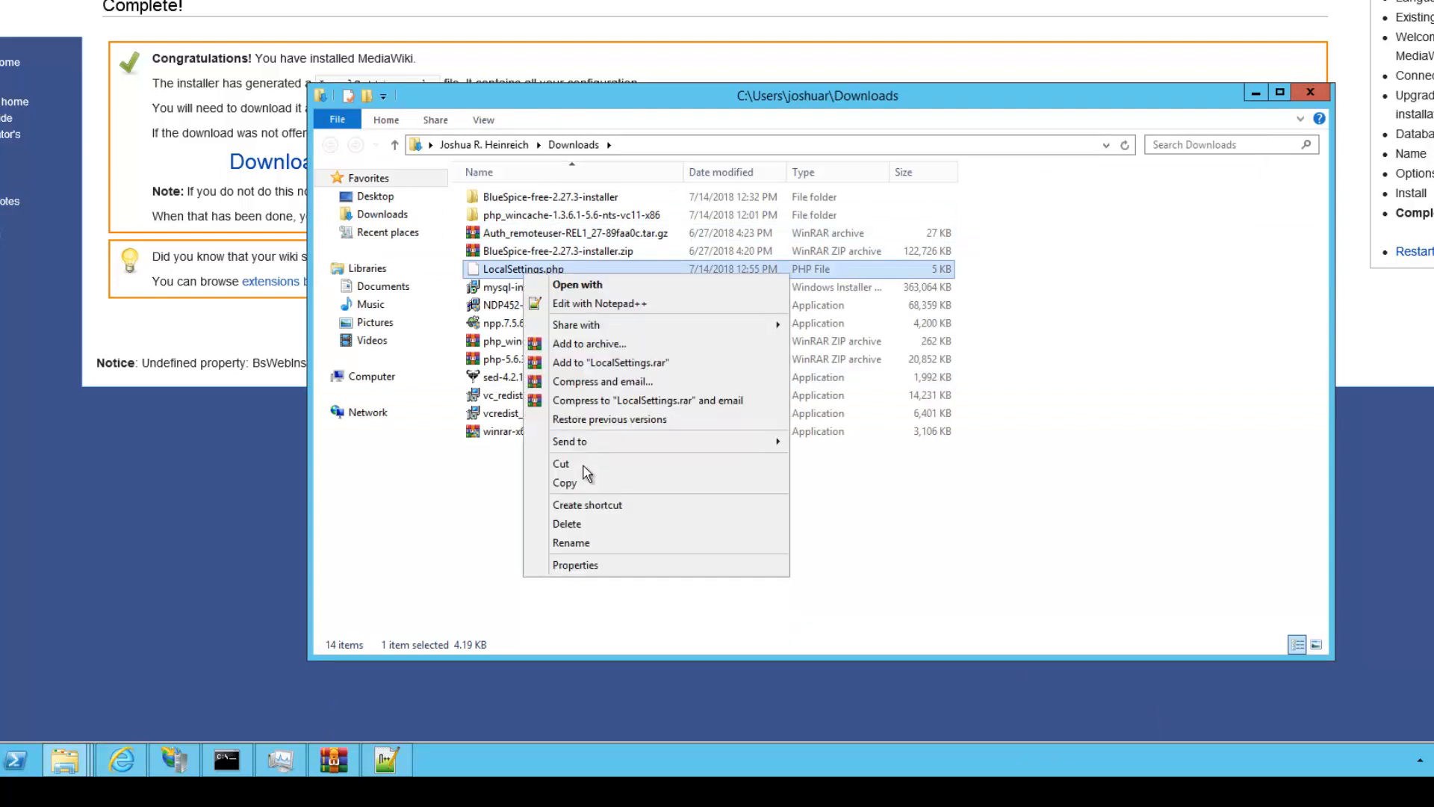
click(586, 472)
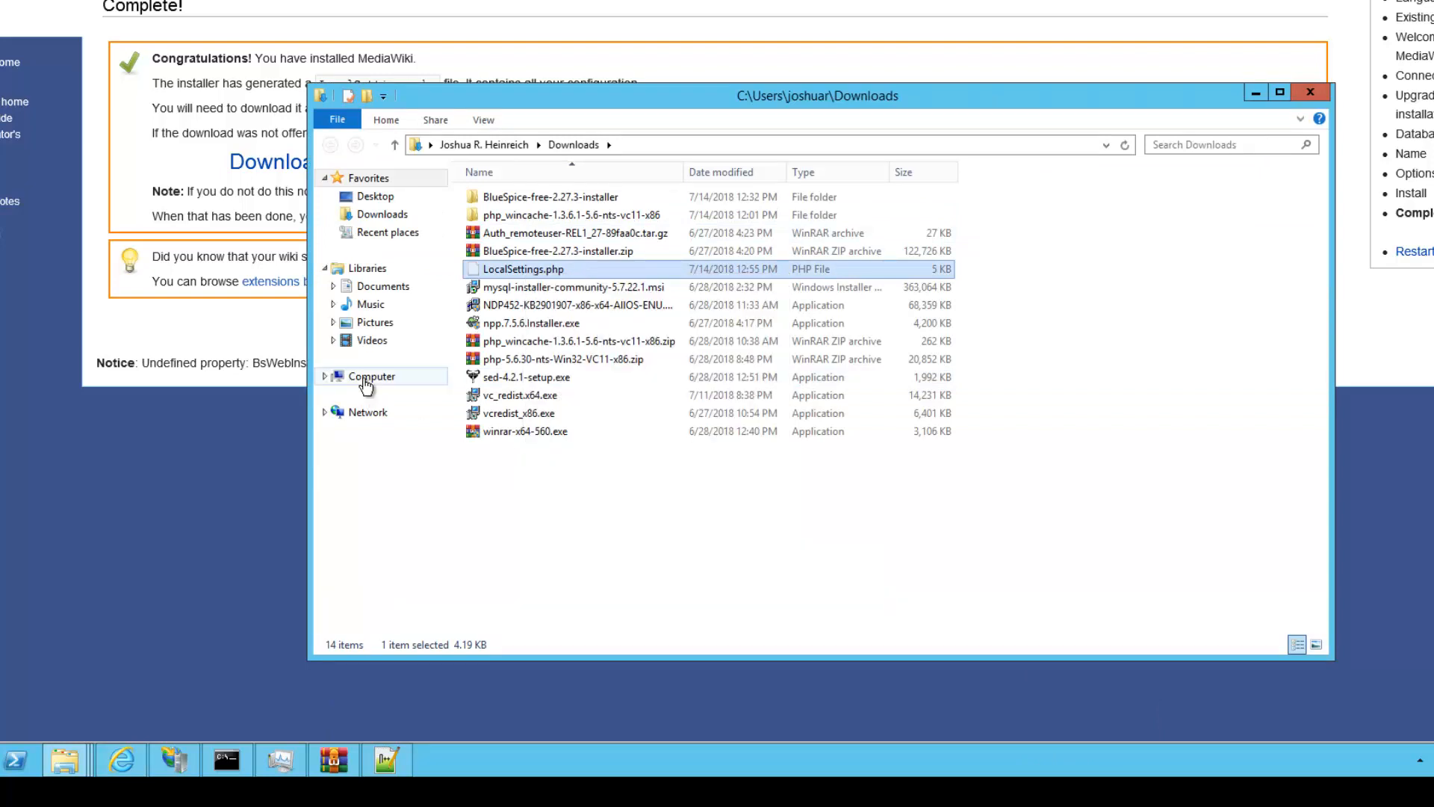
Paste LocalSettings.php into C:\inetpub\wwwroot and return to the installer's Complete page
click(367, 377)
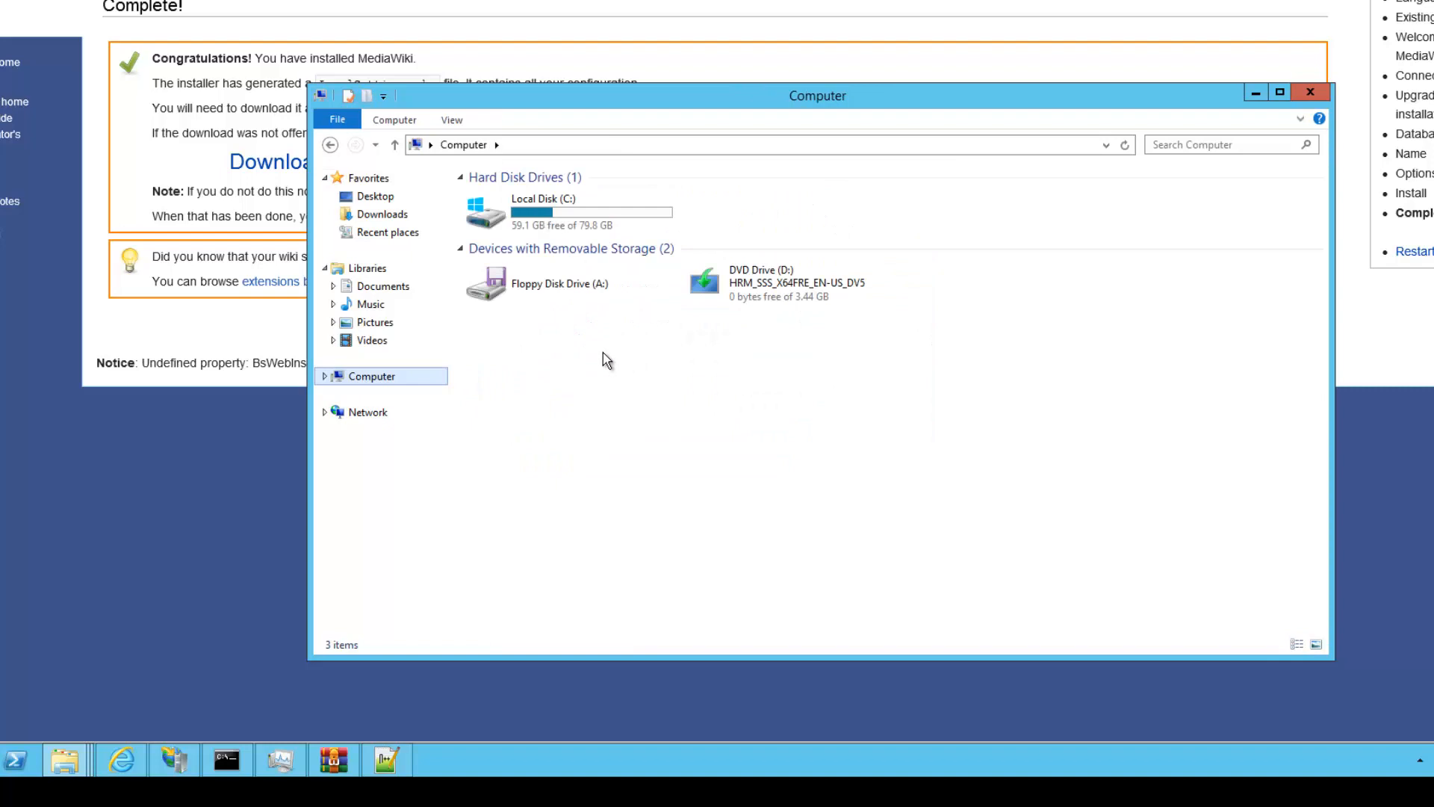
click(556, 220)
double_click(502, 203)
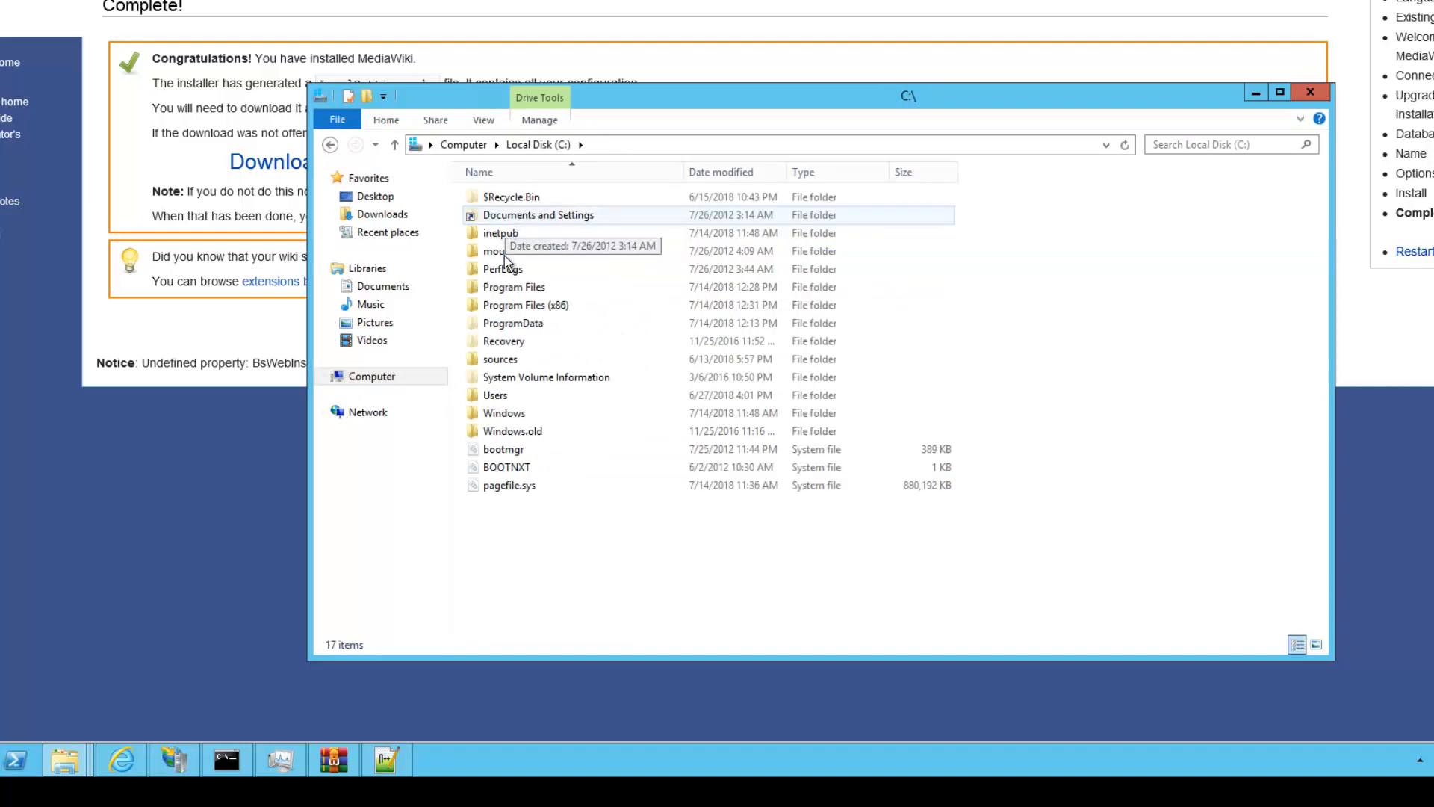
double_click(502, 235)
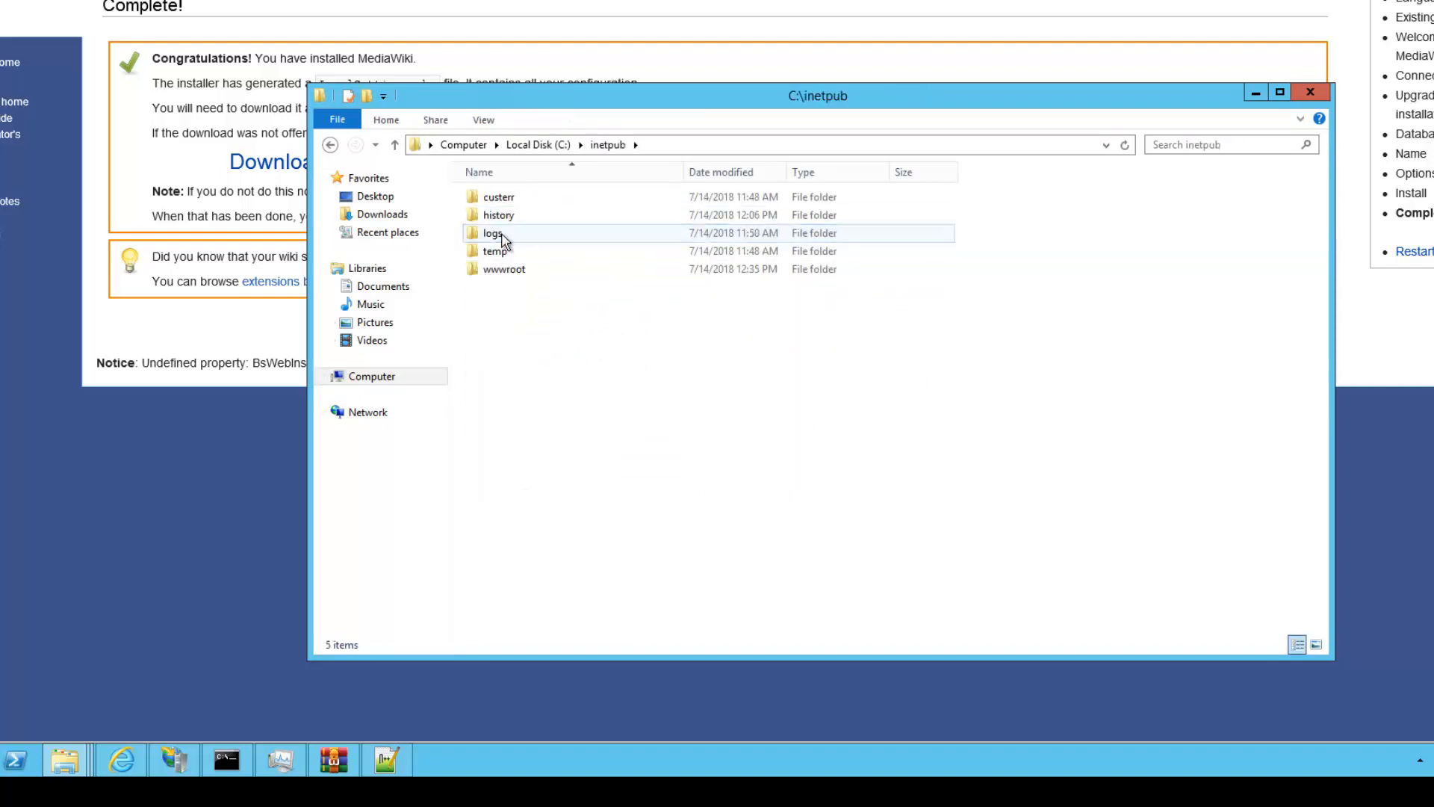
double_click(514, 274)
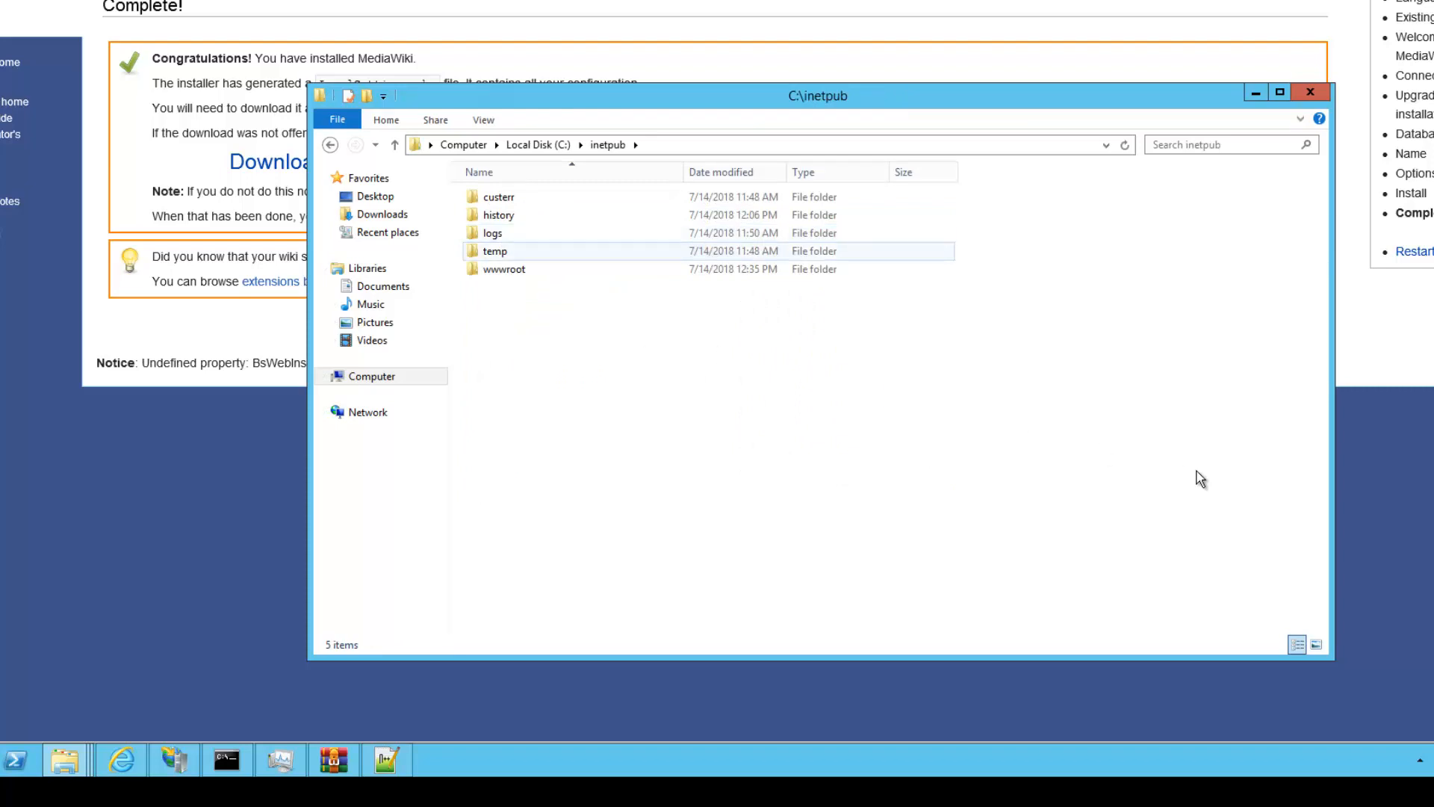
right_click(1199, 478)
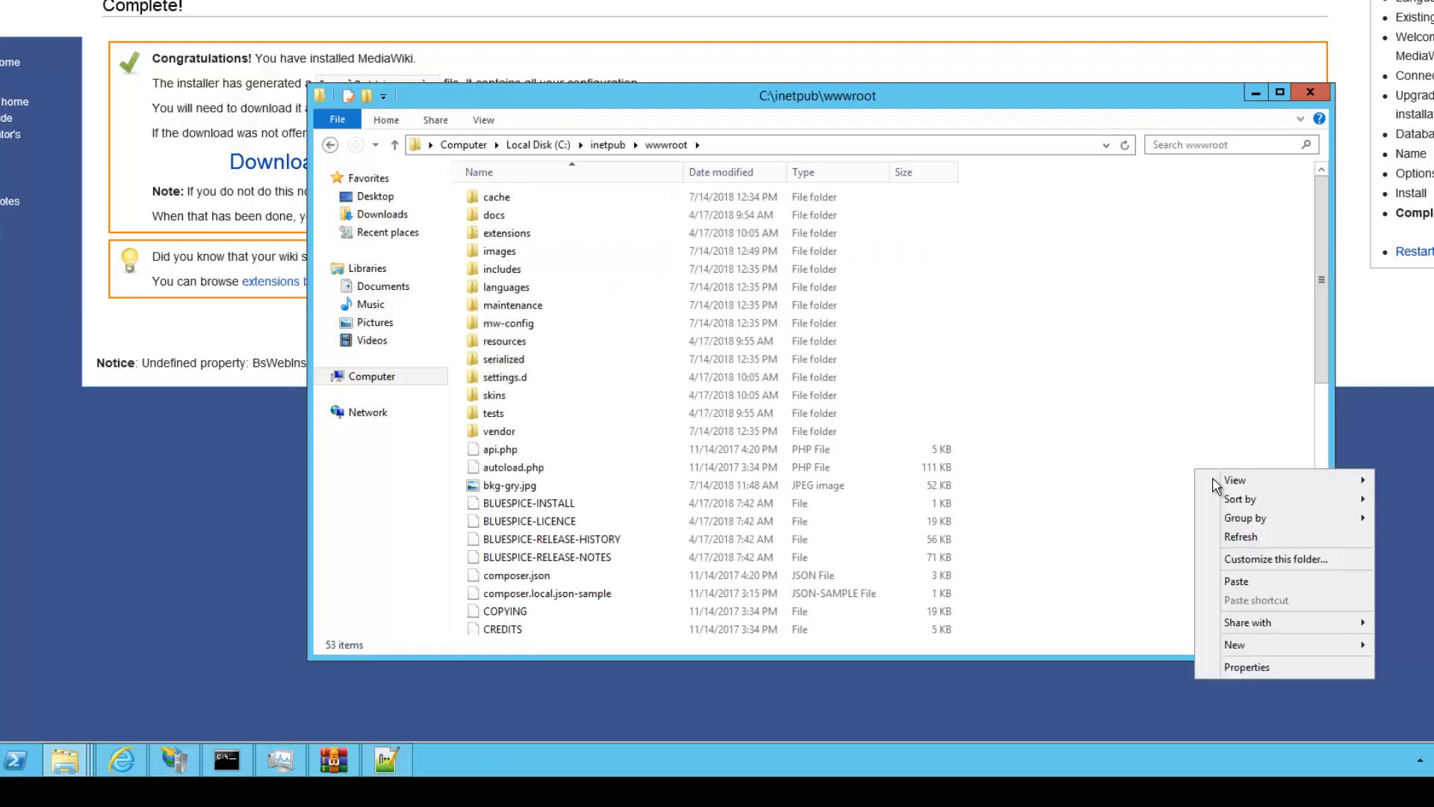
click(1248, 582)
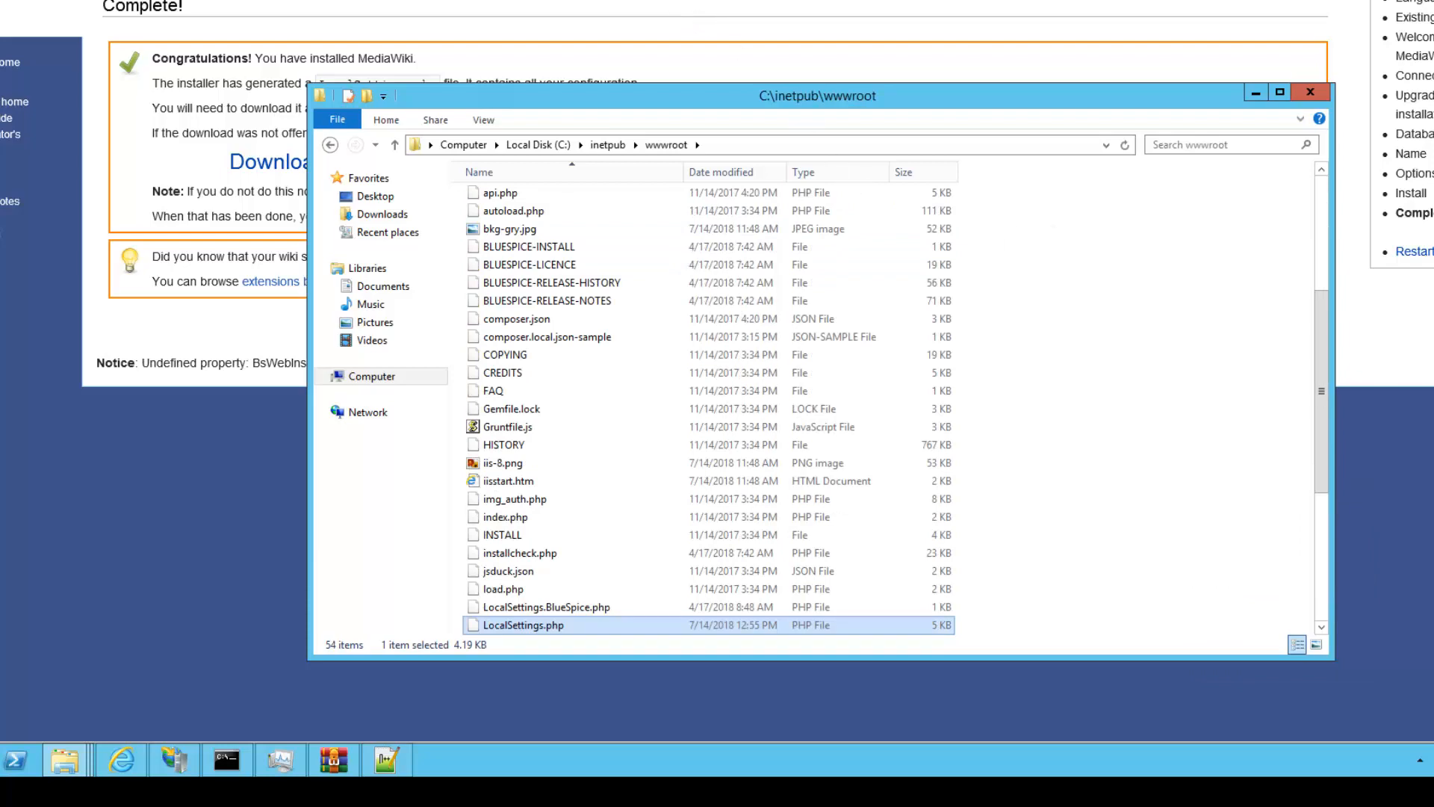
click(1255, 92)
drag(226, 34, 450, 40)
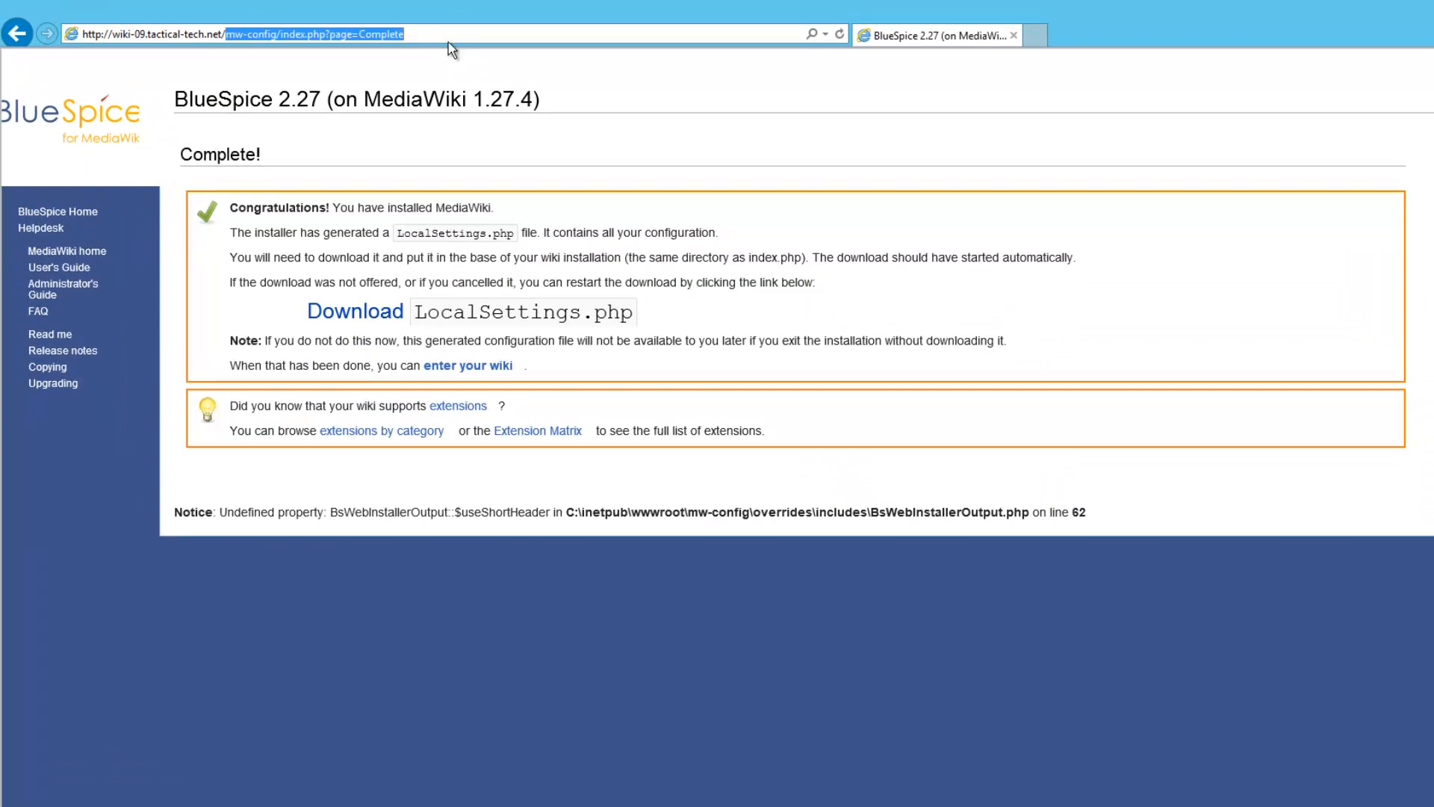
Replace the address path with installcheck.php to load the BlueSpice install check
key(BackSpace)
text(in)
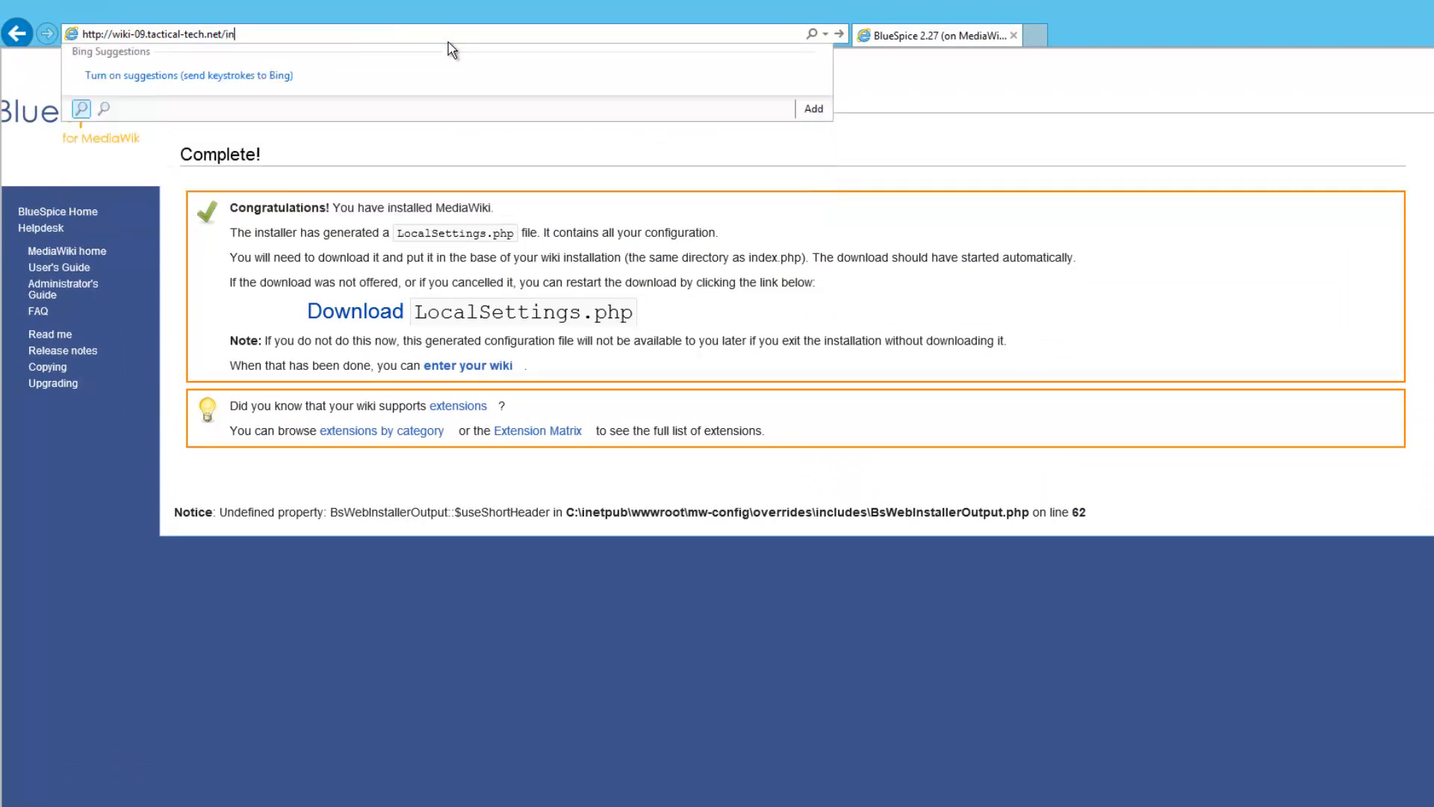
text(stallcheck.php)
key(Return)
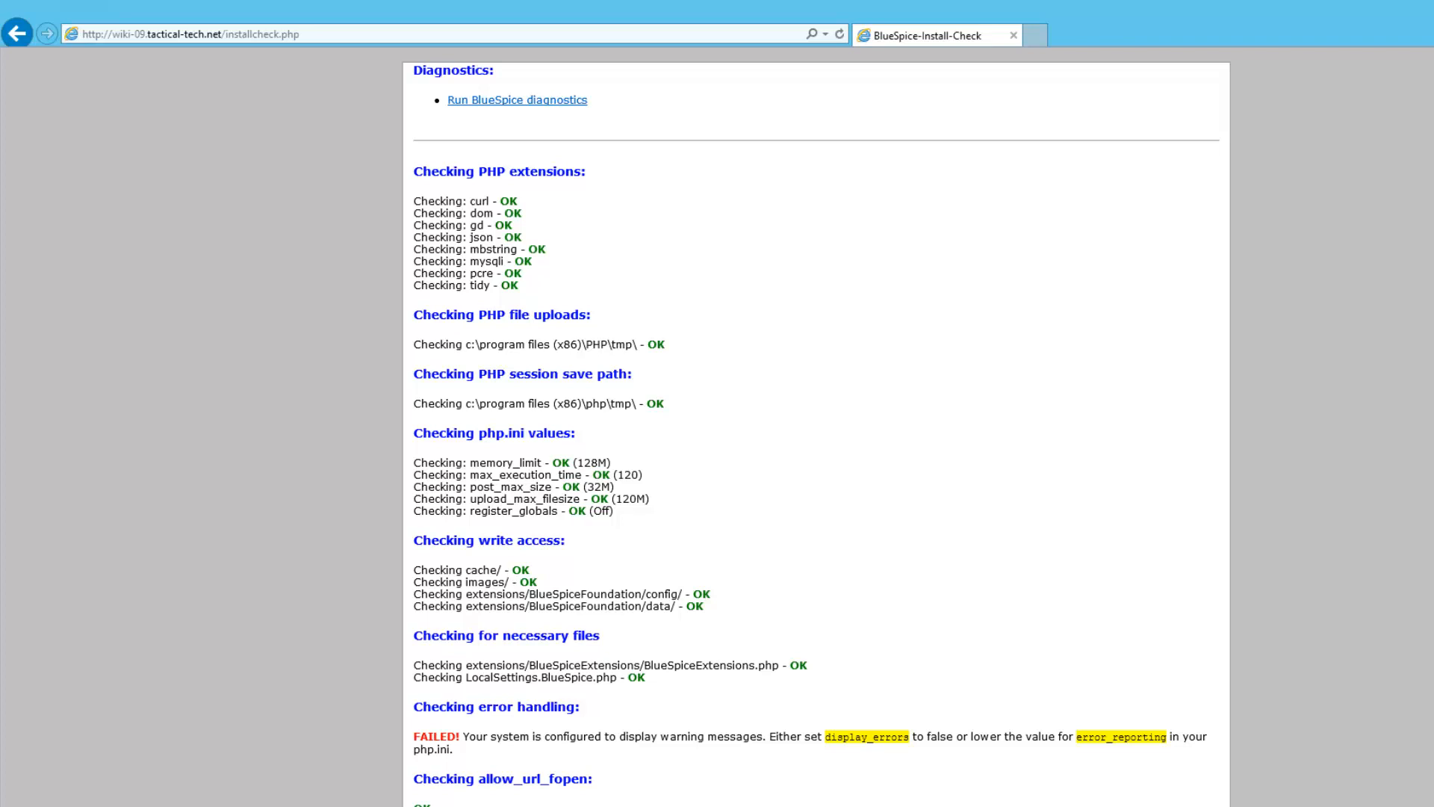
In php.ini, find display_errors and change its value from On to Off
key(alt+Tab)
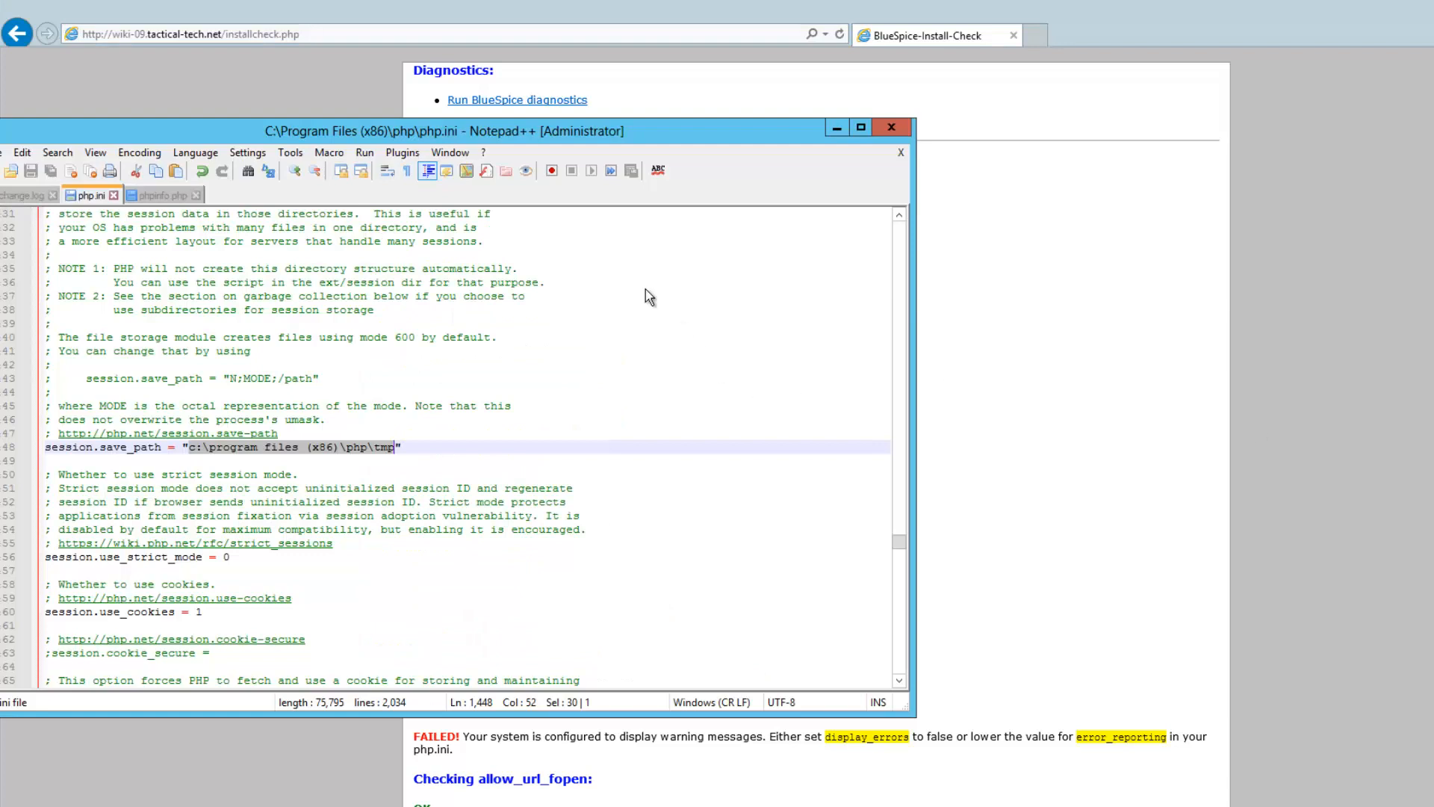
click(617, 298)
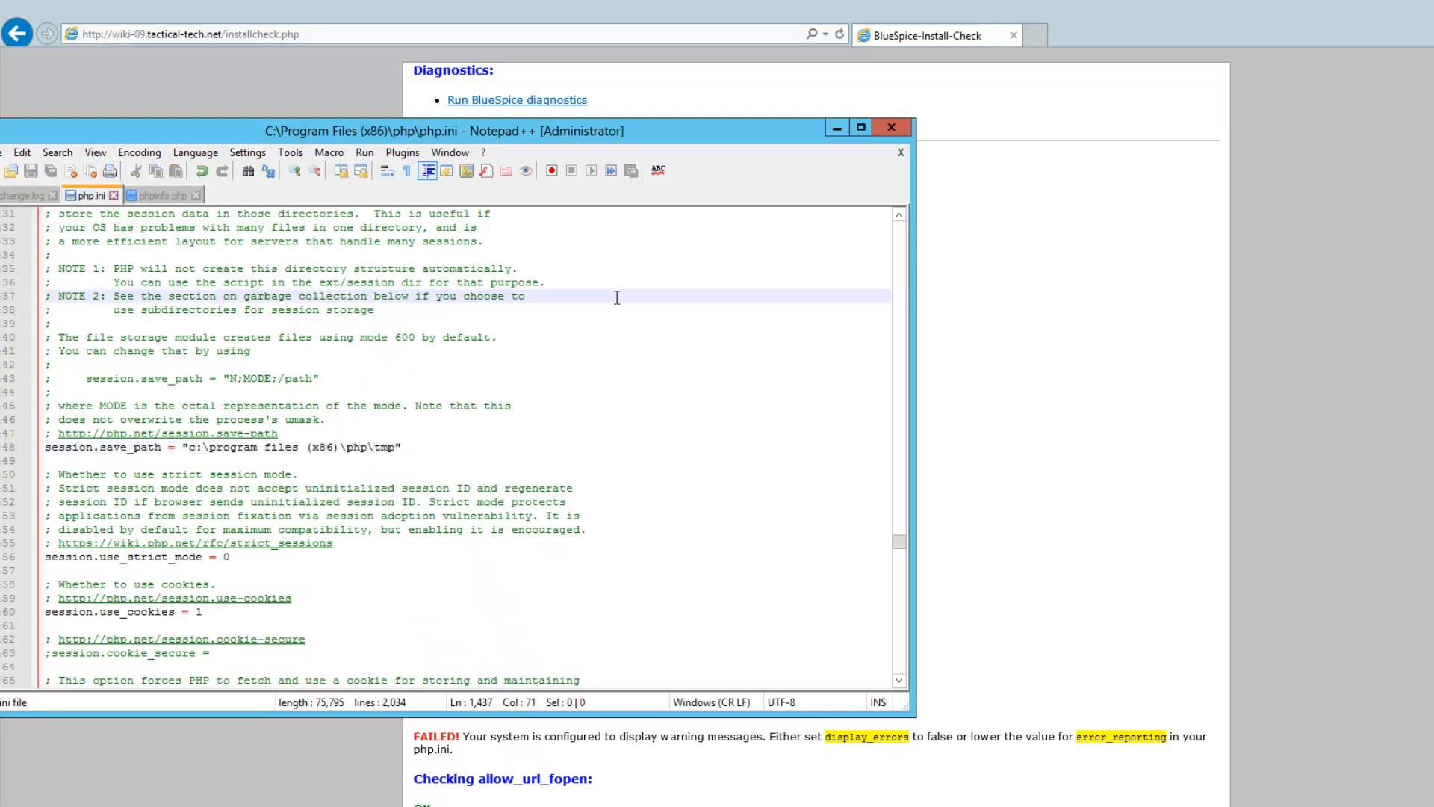
key(ctrl+f)
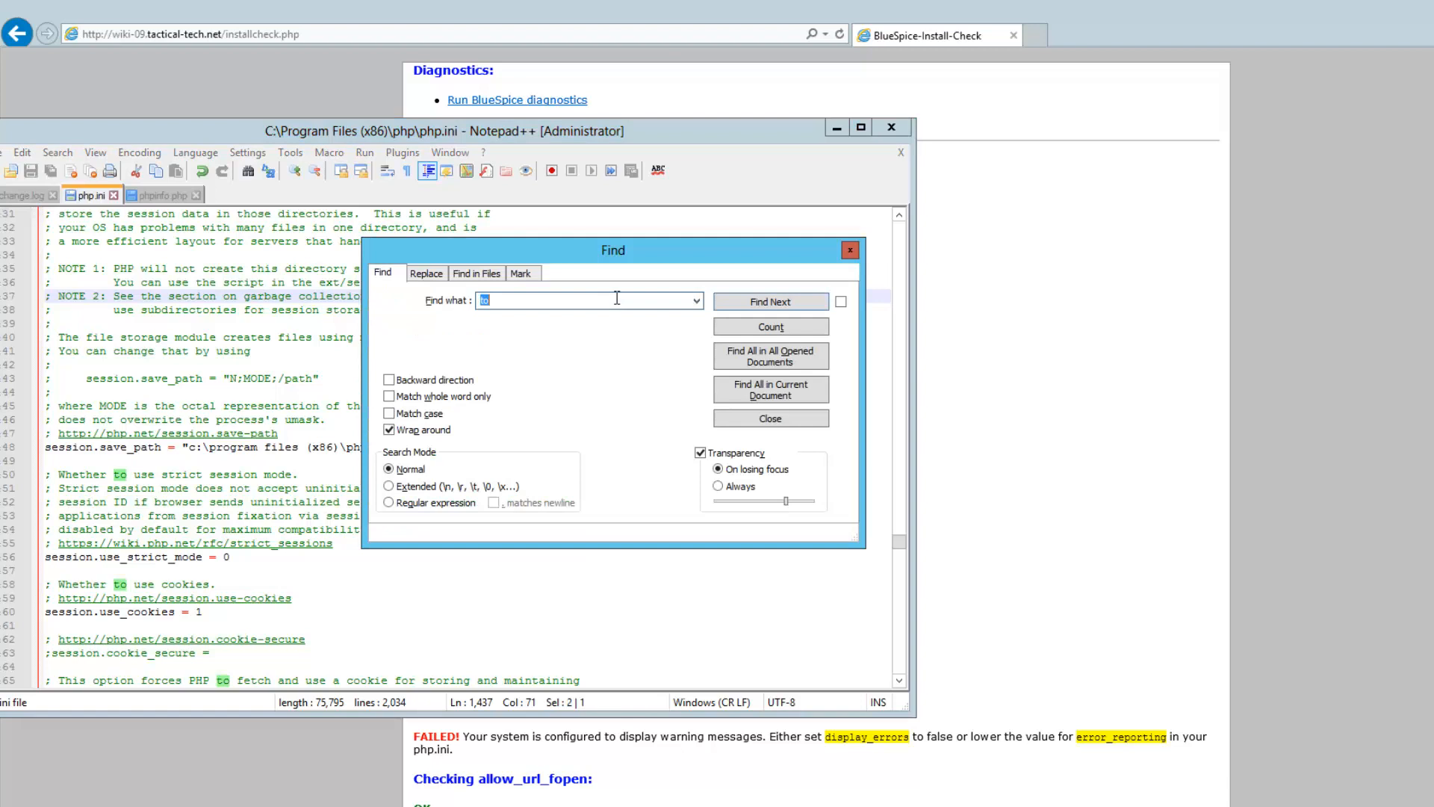
text(display_errors)
key(Return)
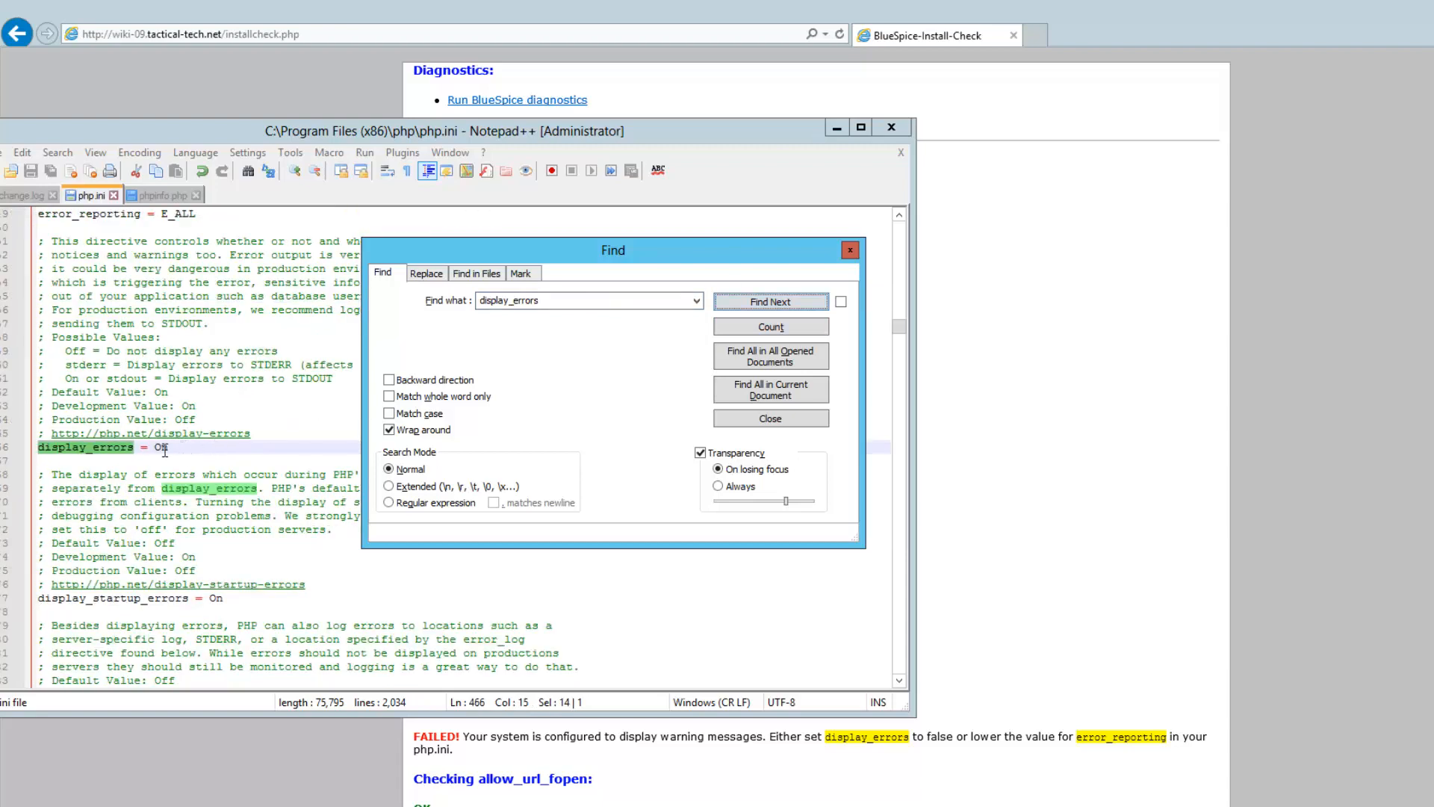
drag(164, 450, 171, 449)
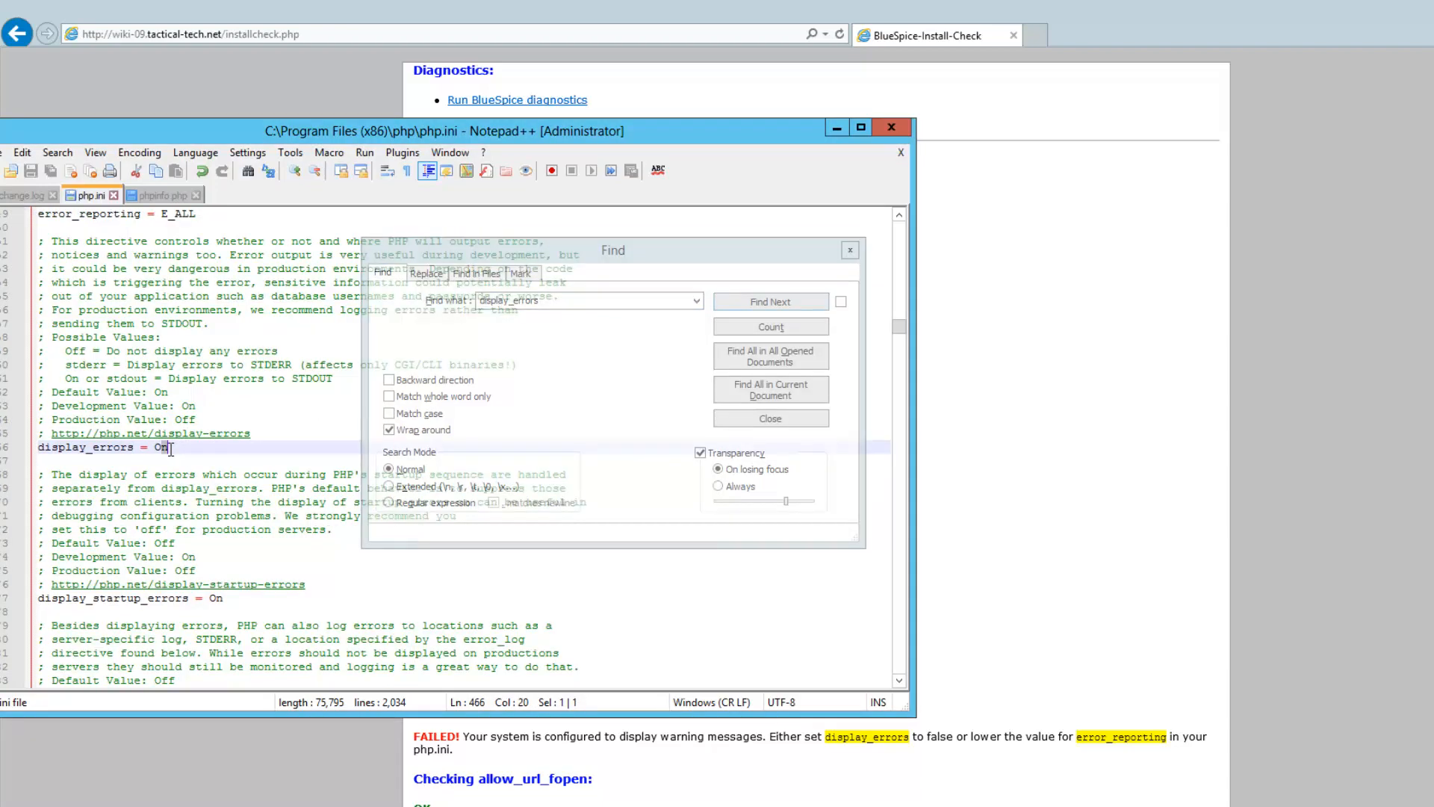
text(ff)
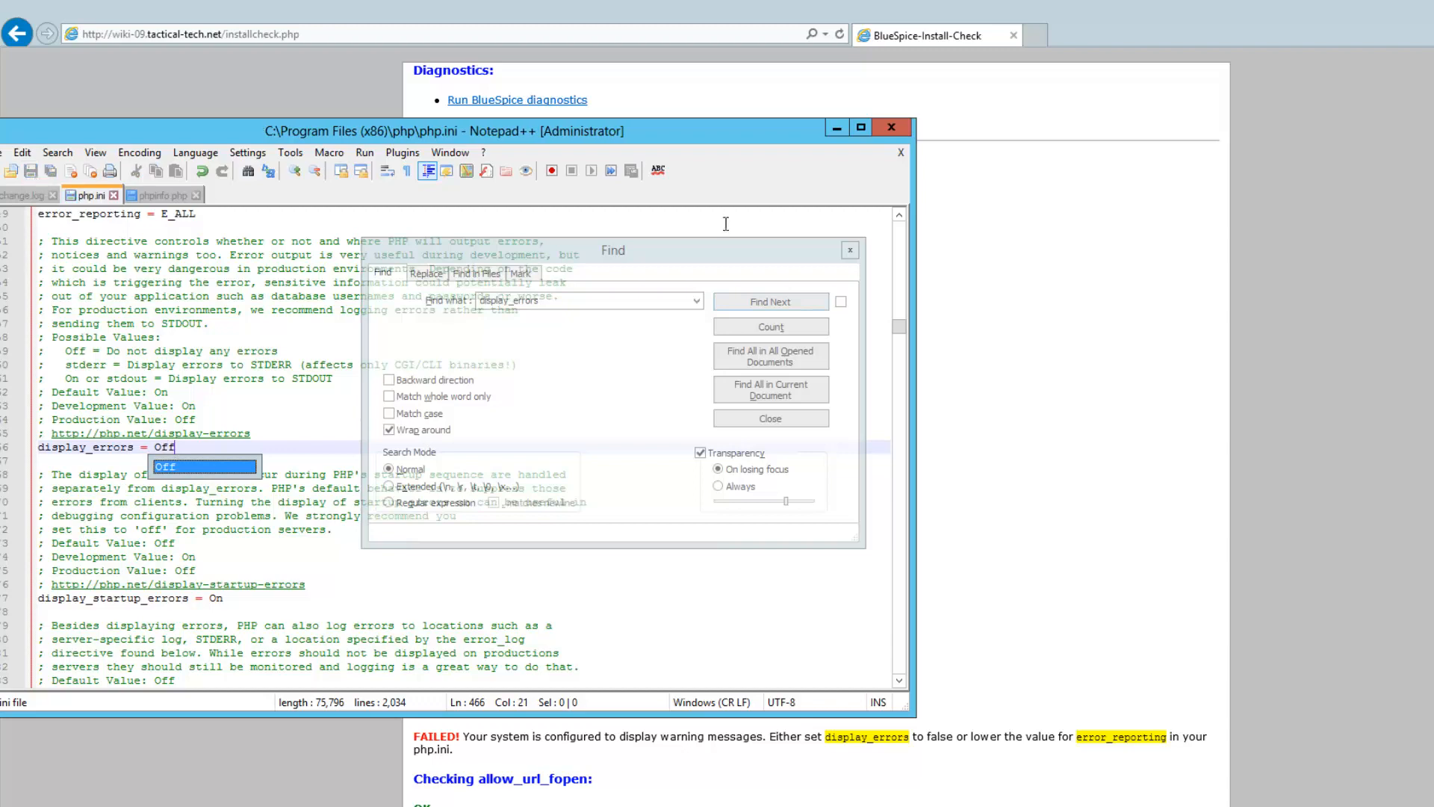
click(709, 105)
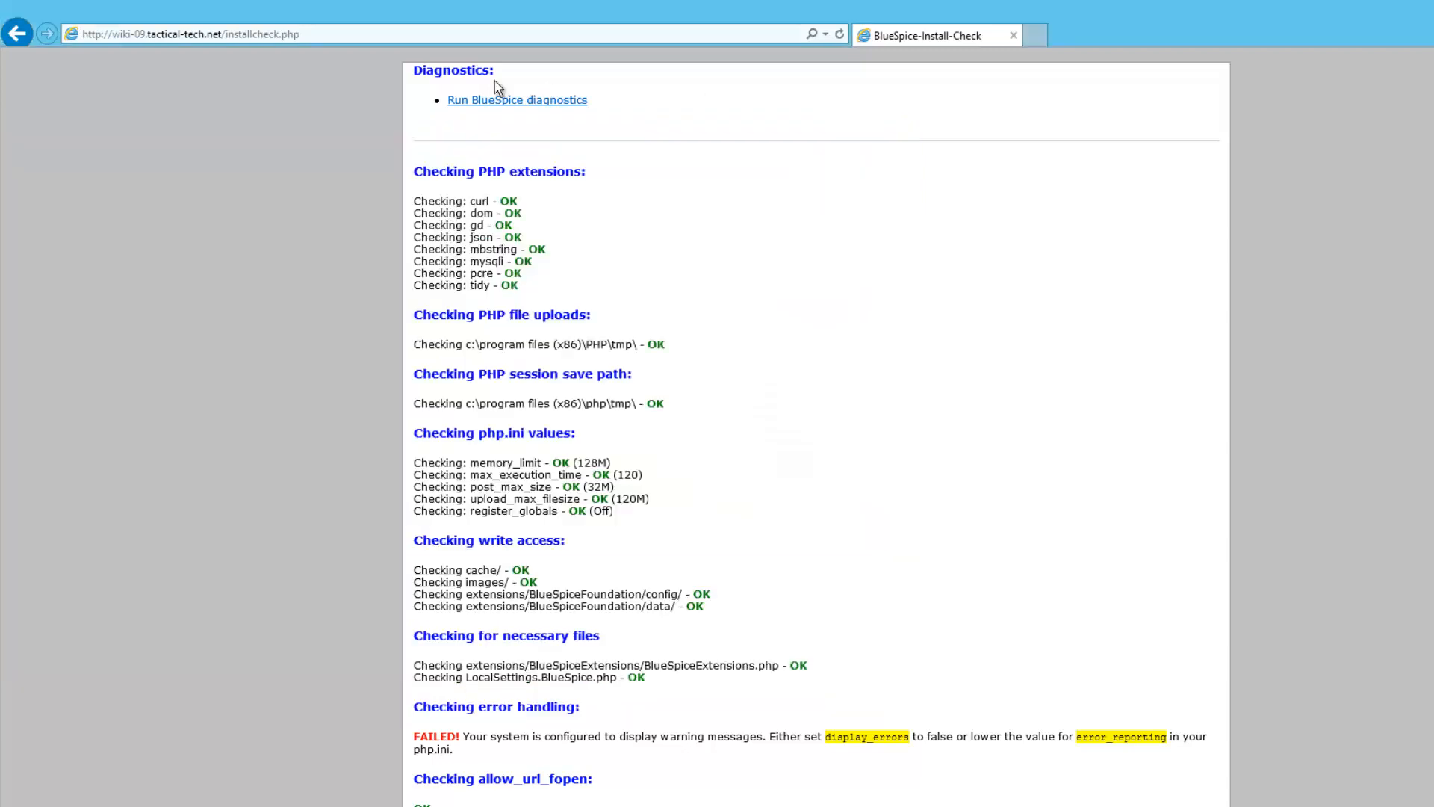
Run iisreset and review the reloaded install check, now showing error handling OK
click(838, 37)
key(alt+Tab)
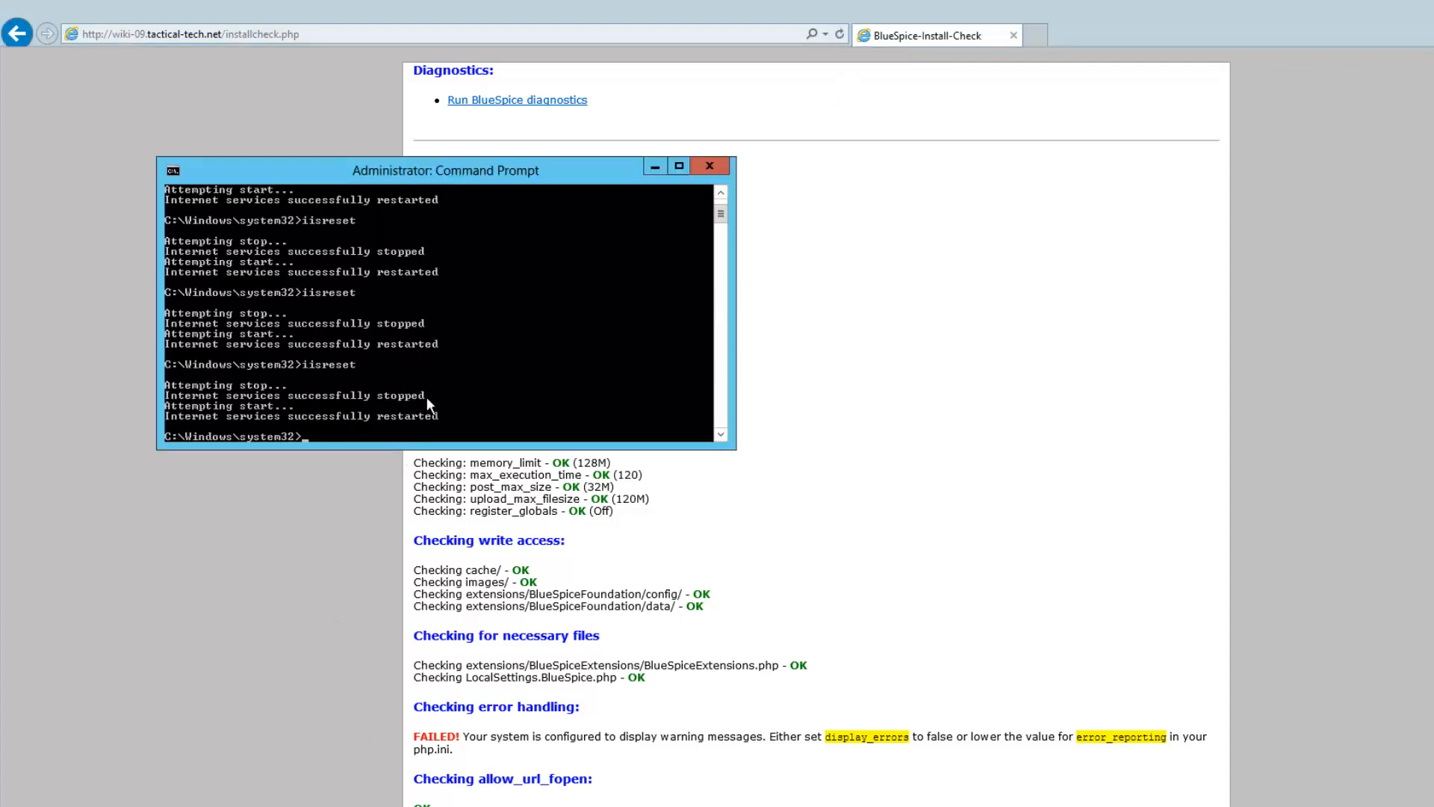
key(Up)
key(Return)
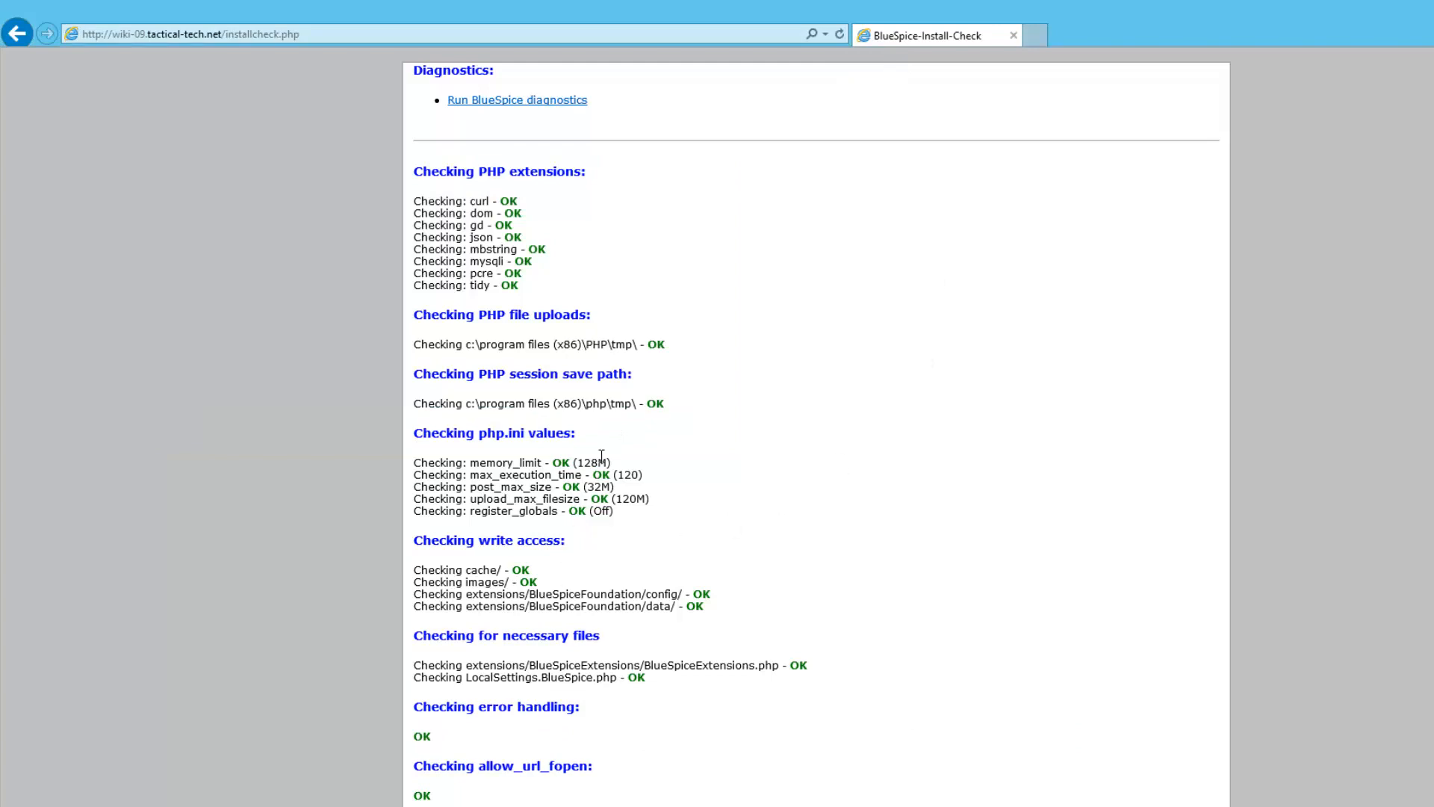
scroll(601, 454, down, 7)
scroll(605, 461, down, 1)
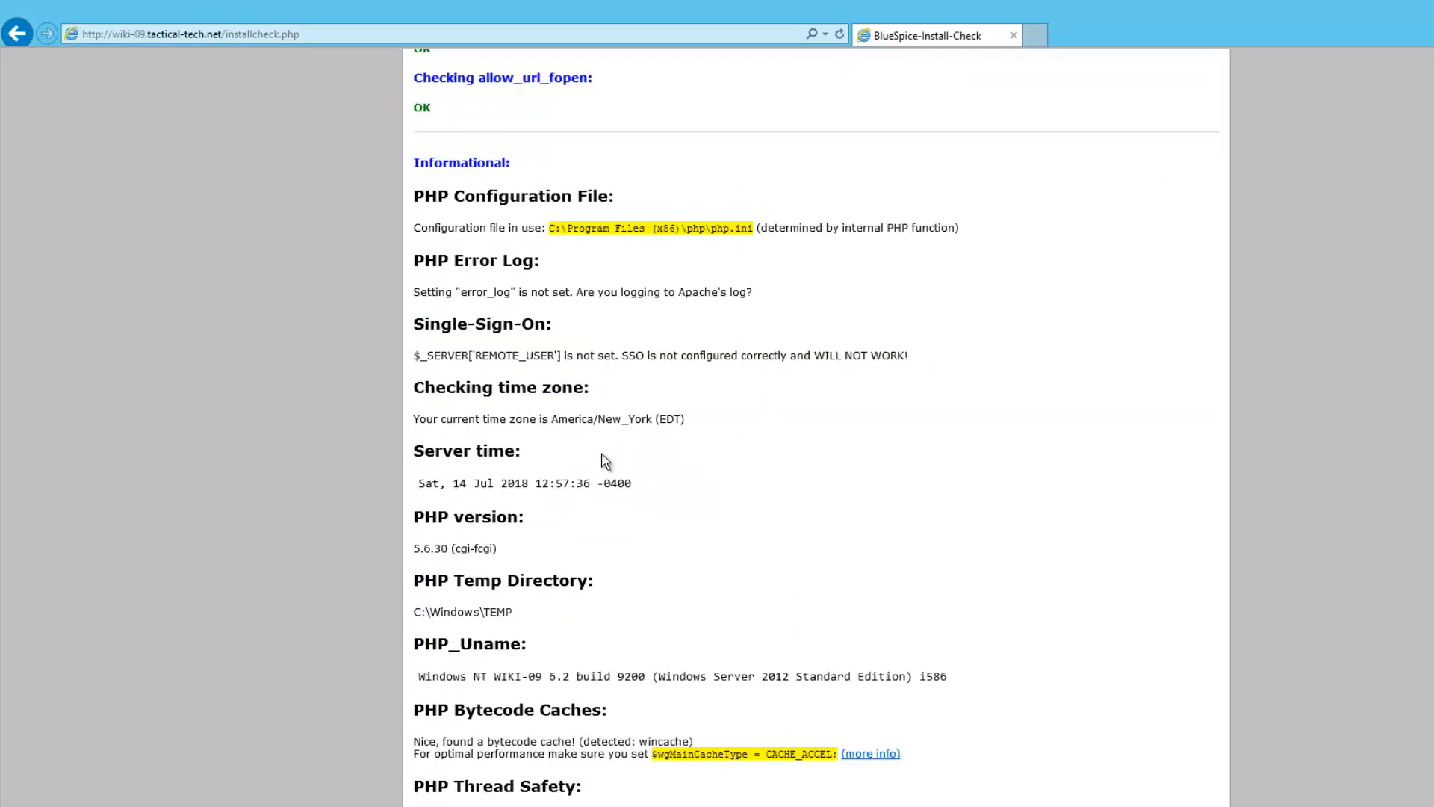
scroll(605, 461, up, 7)
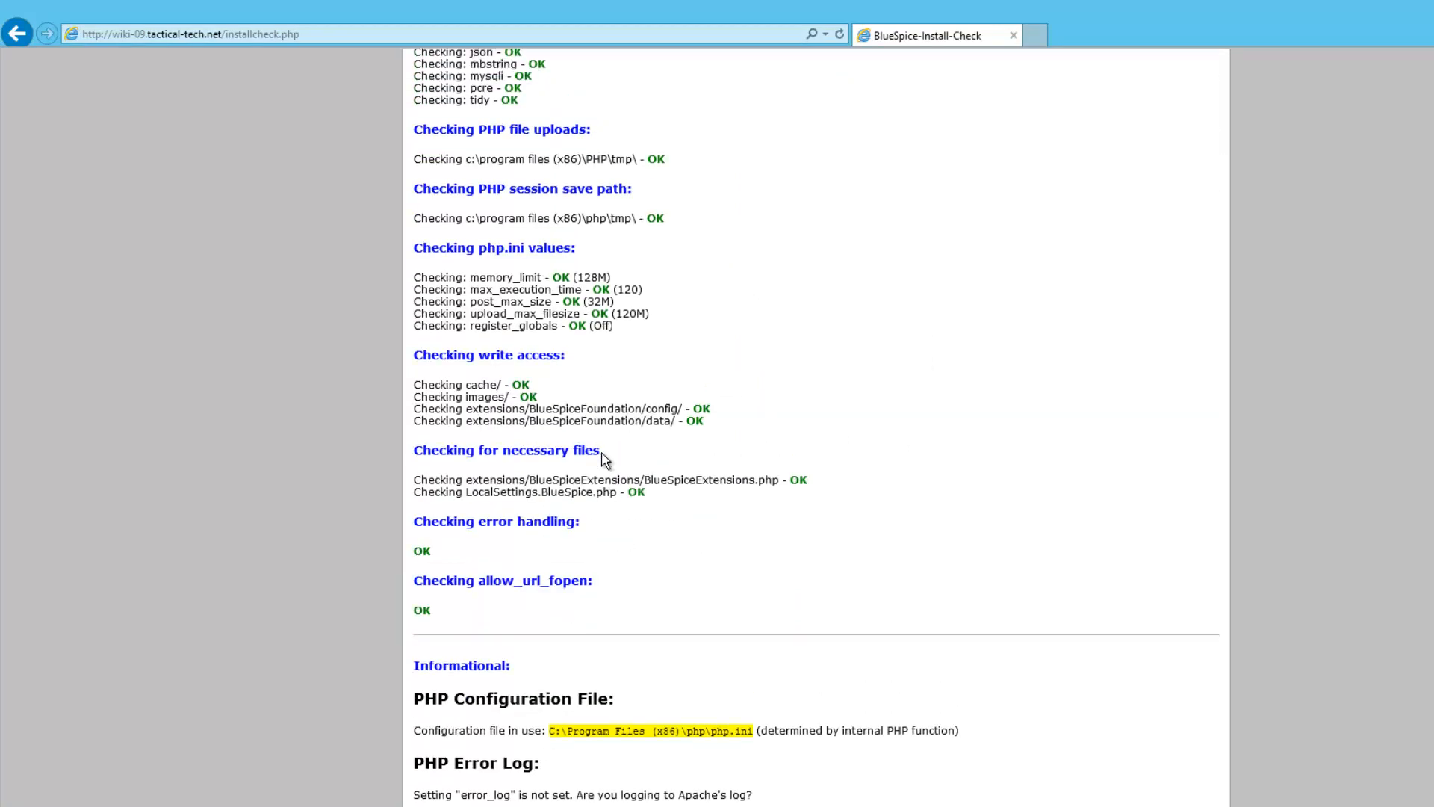
scroll(605, 461, down, 18)
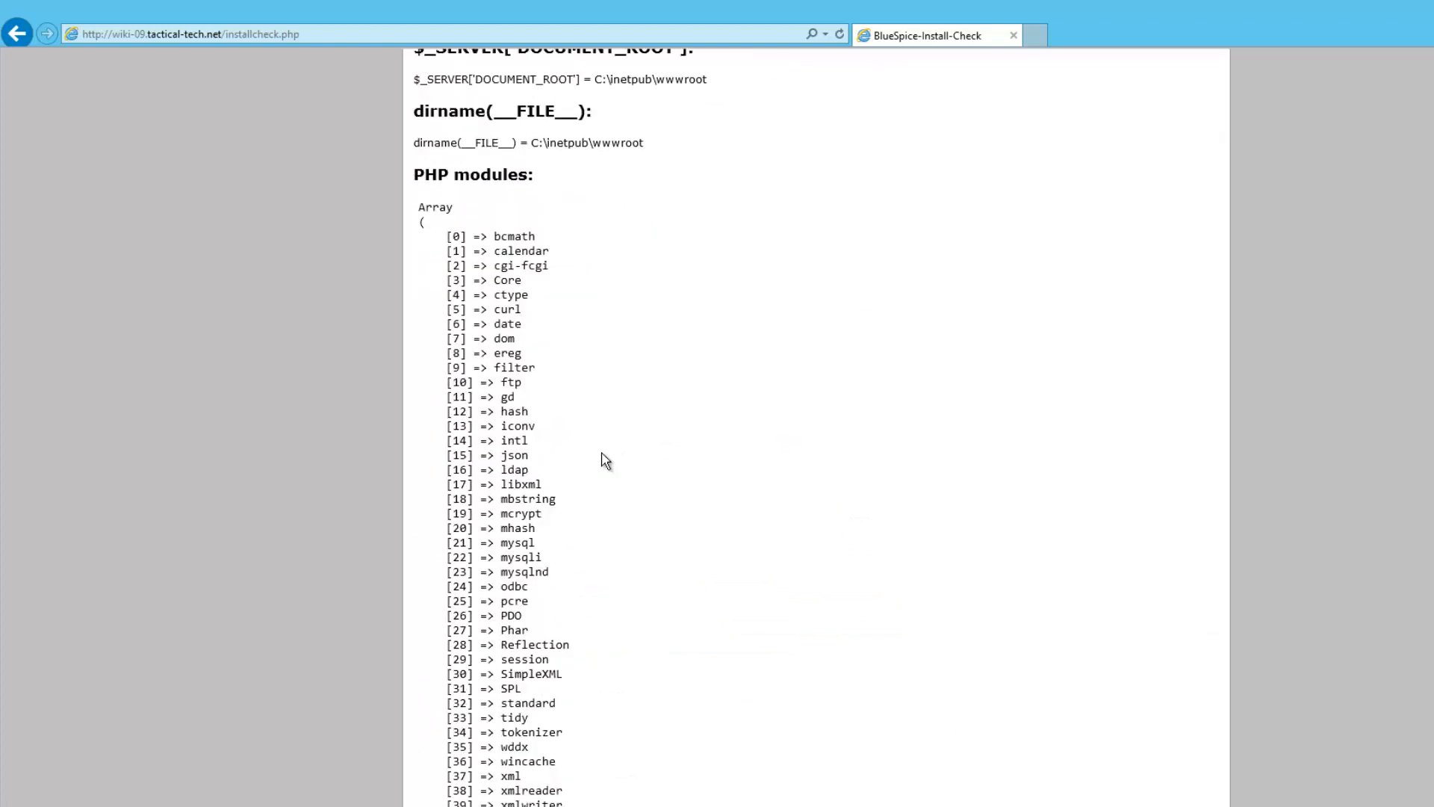
scroll(605, 460, up, 14)
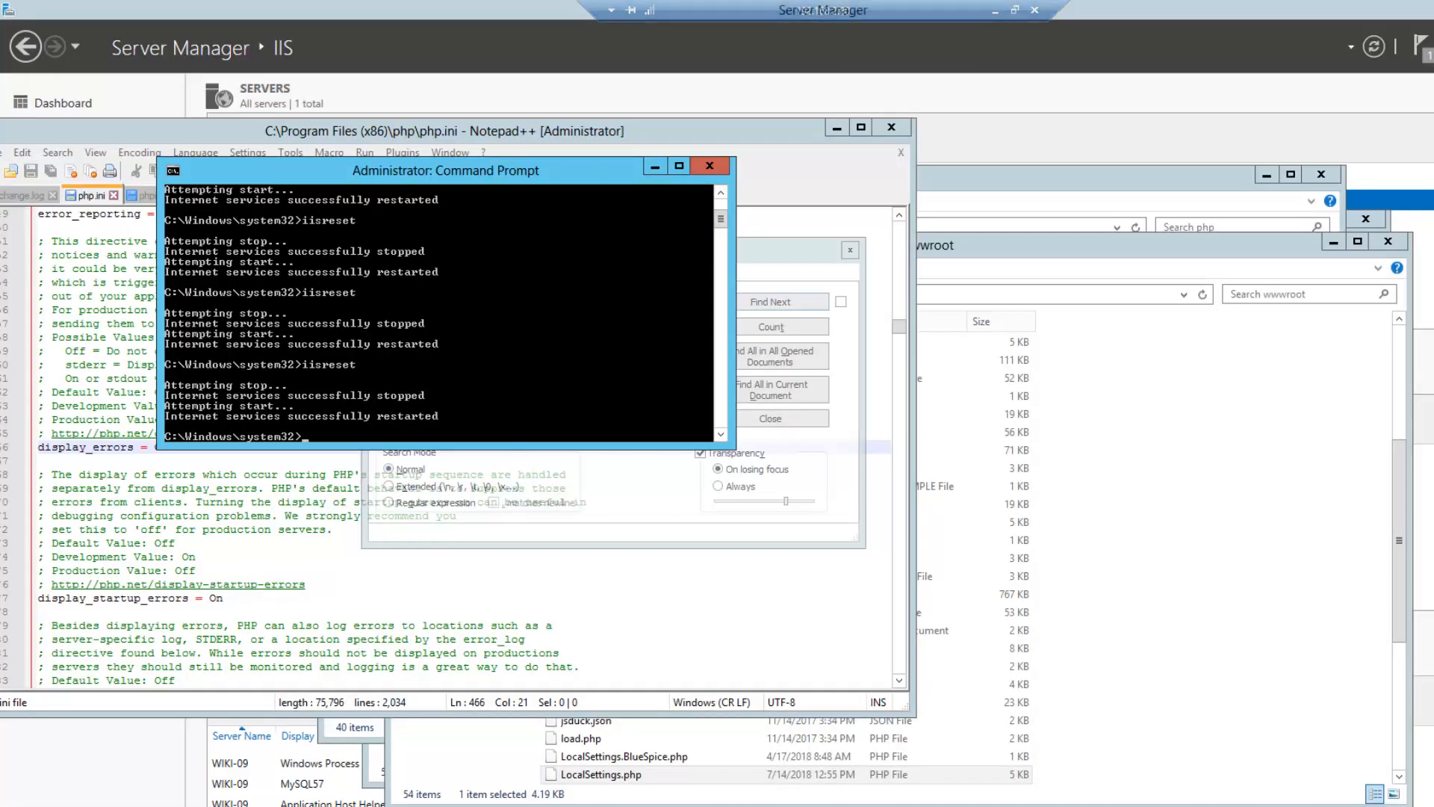
Open the Downloads folder in Explorer and select the Auth_remoteuser tar.gz archive
click(172, 805)
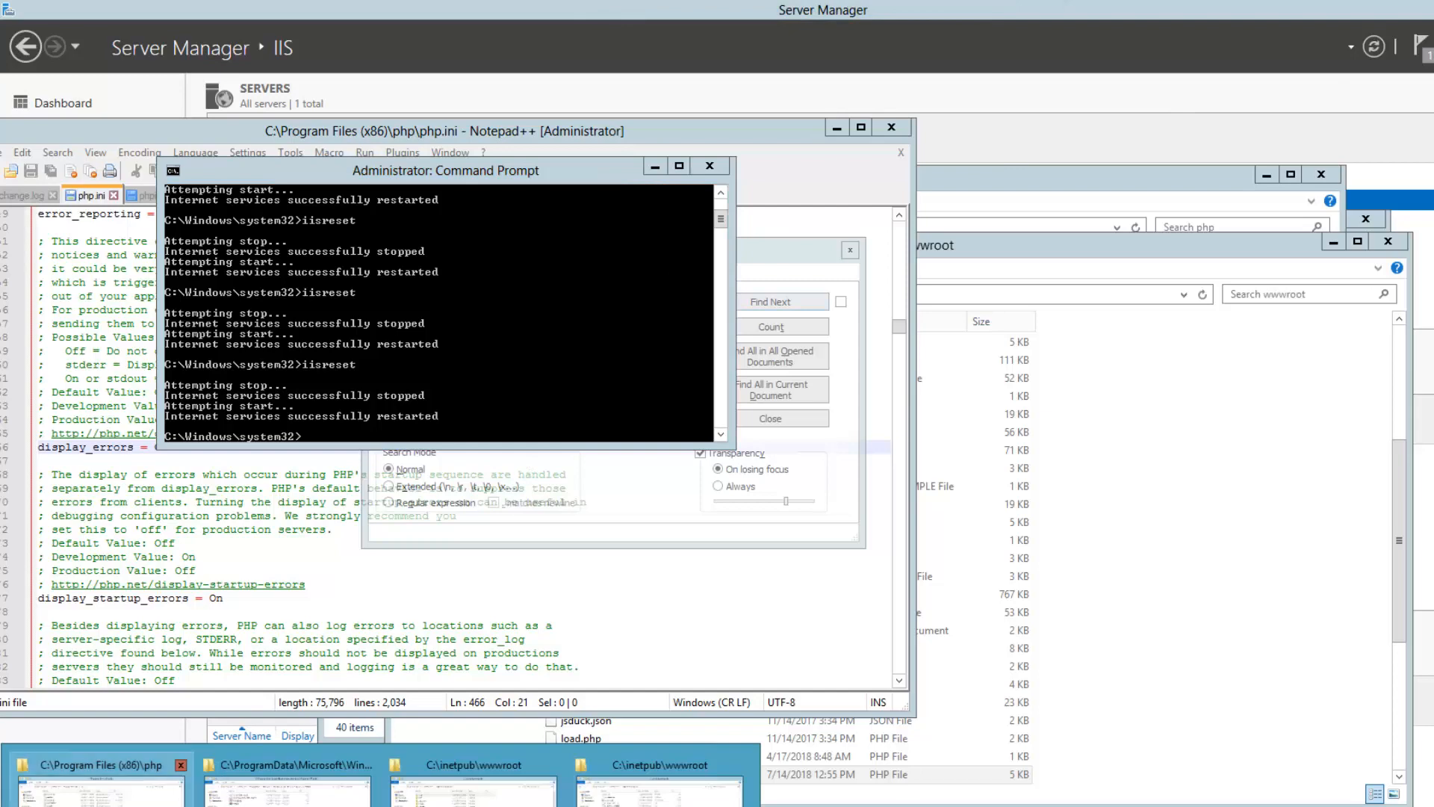
click(117, 789)
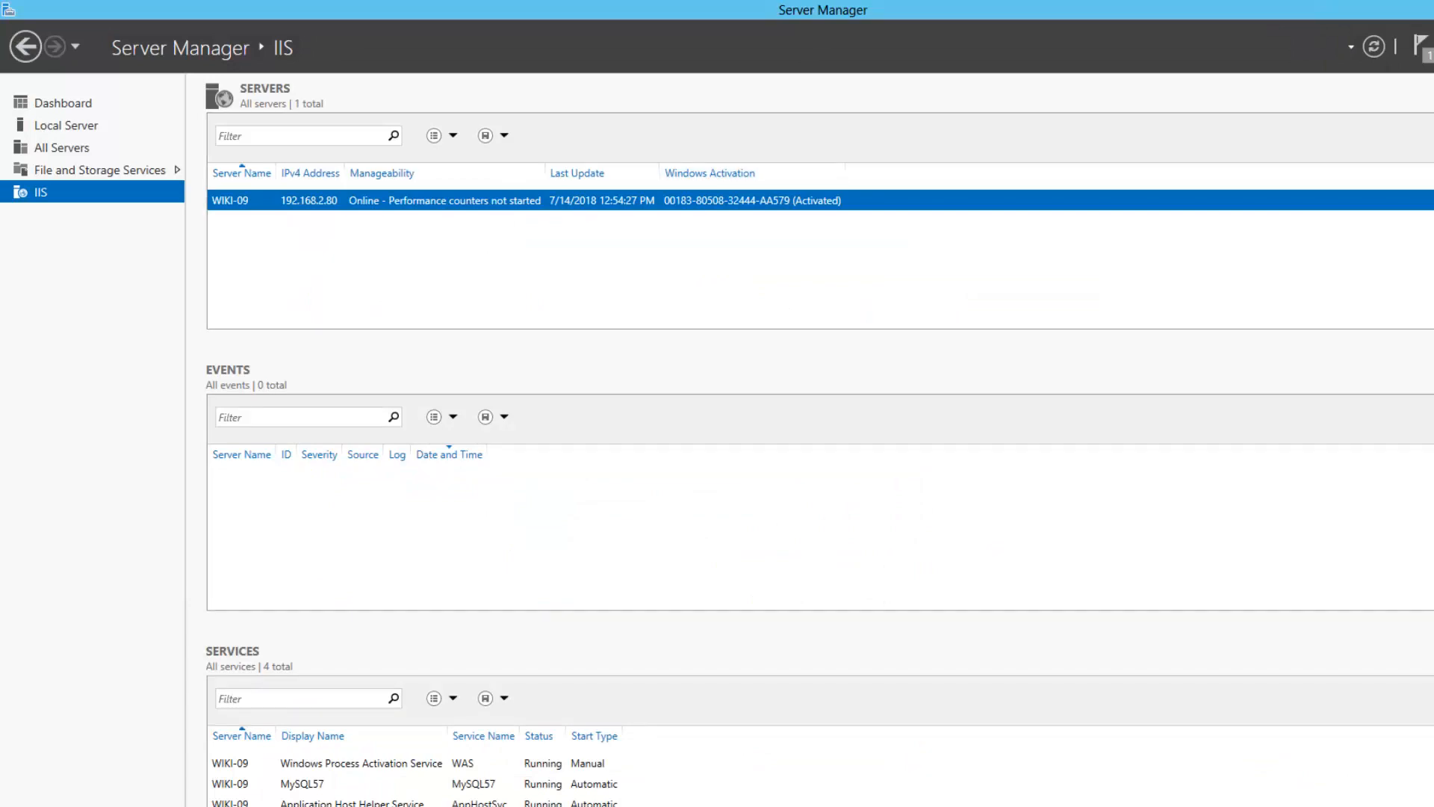
click(105, 805)
mouse_move(101, 793)
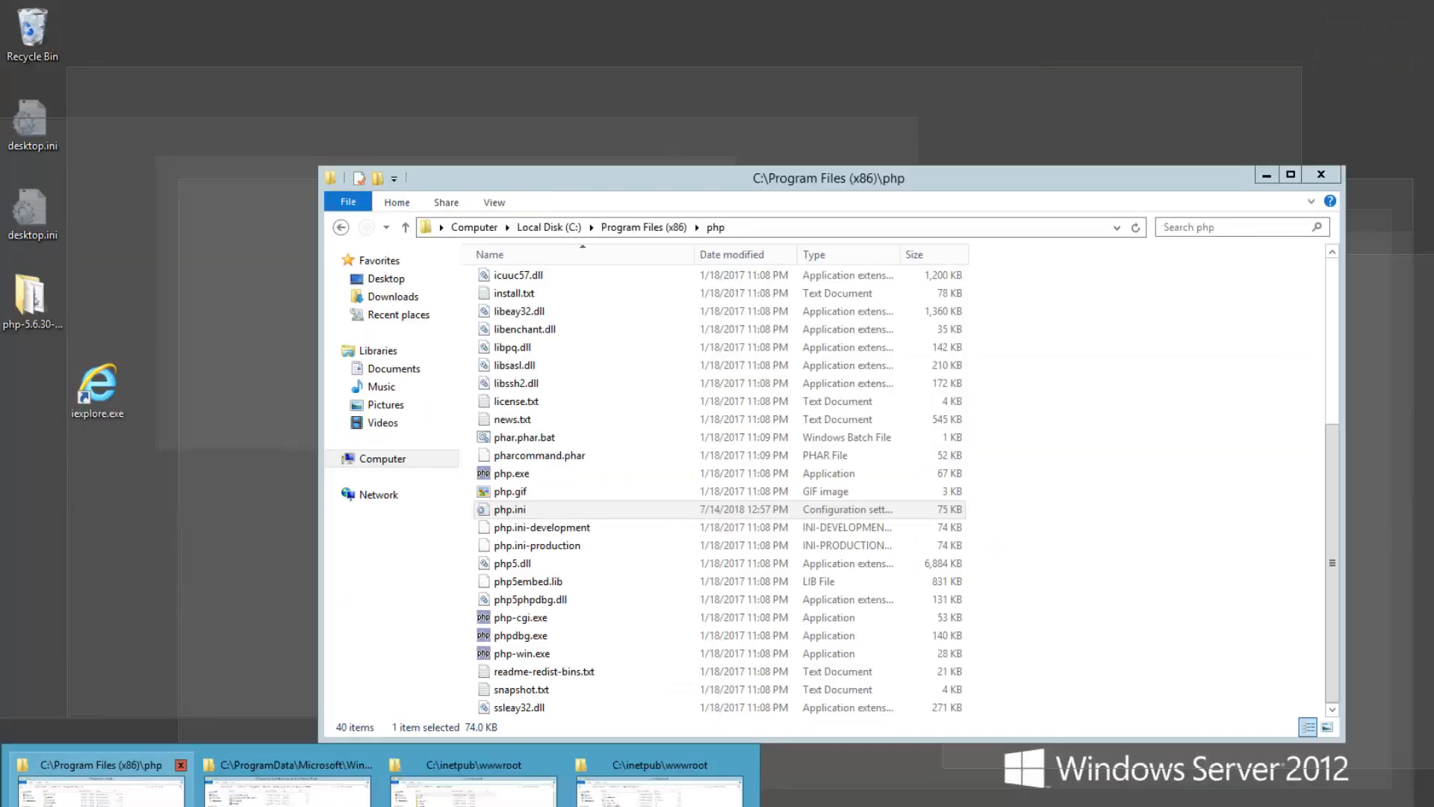
click(287, 788)
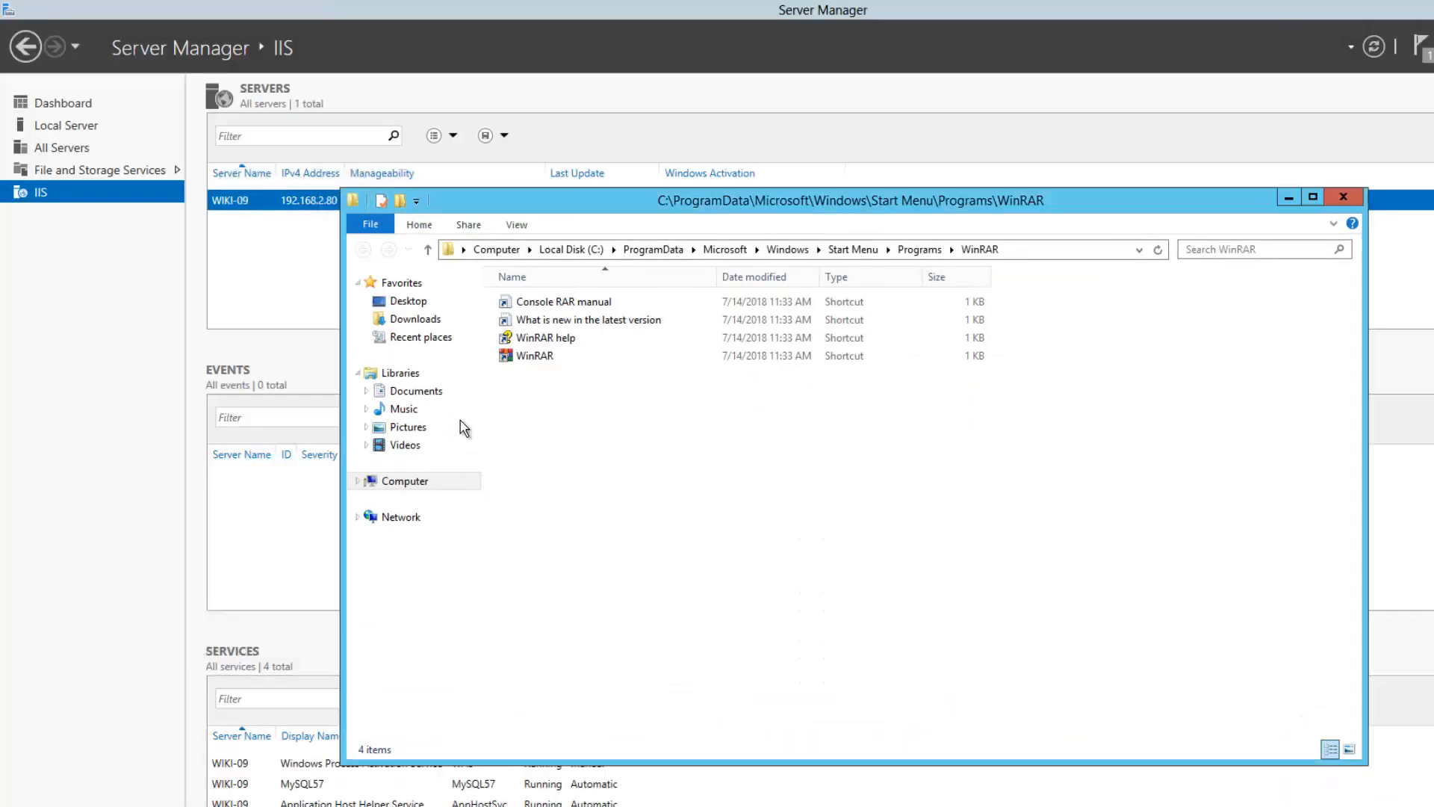
click(395, 326)
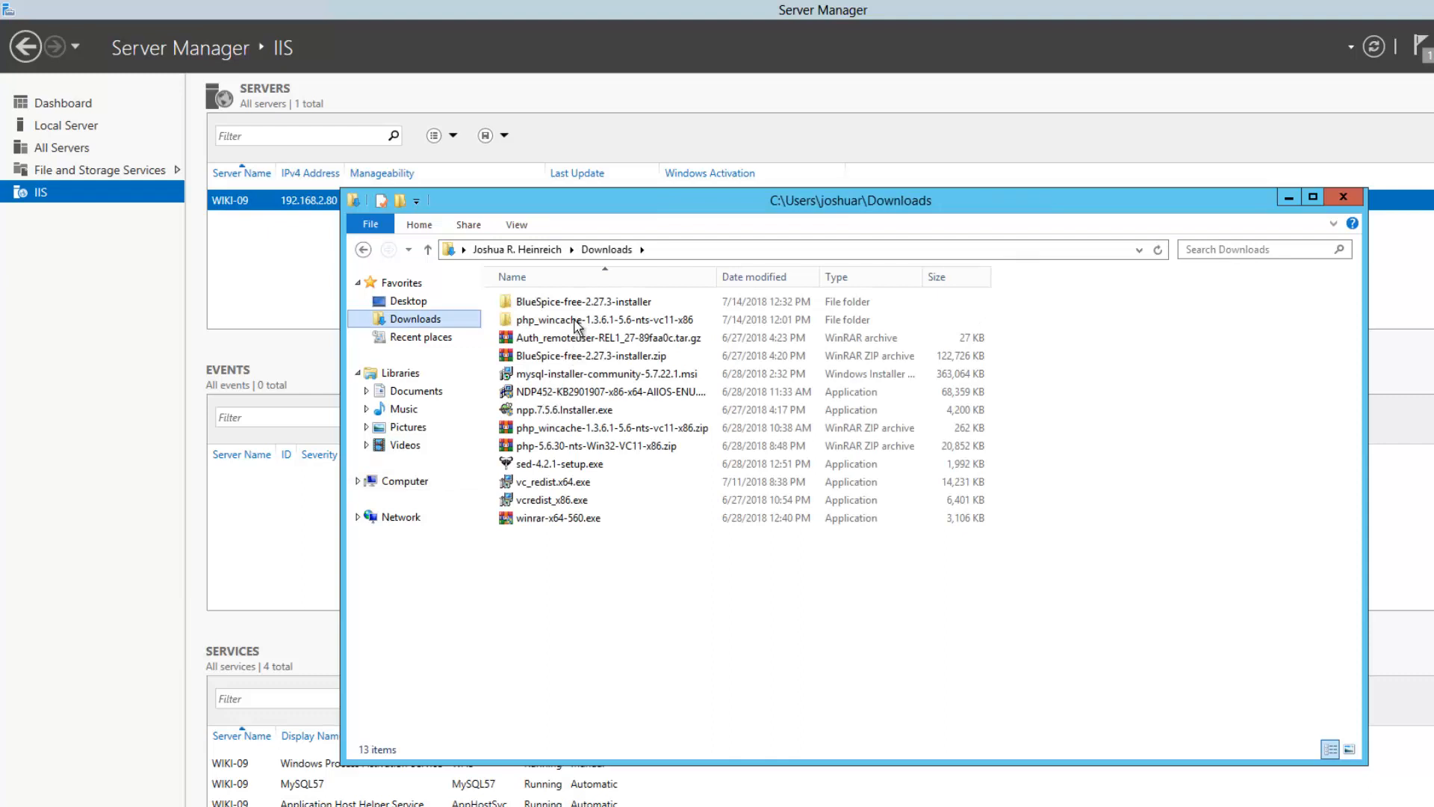
click(577, 339)
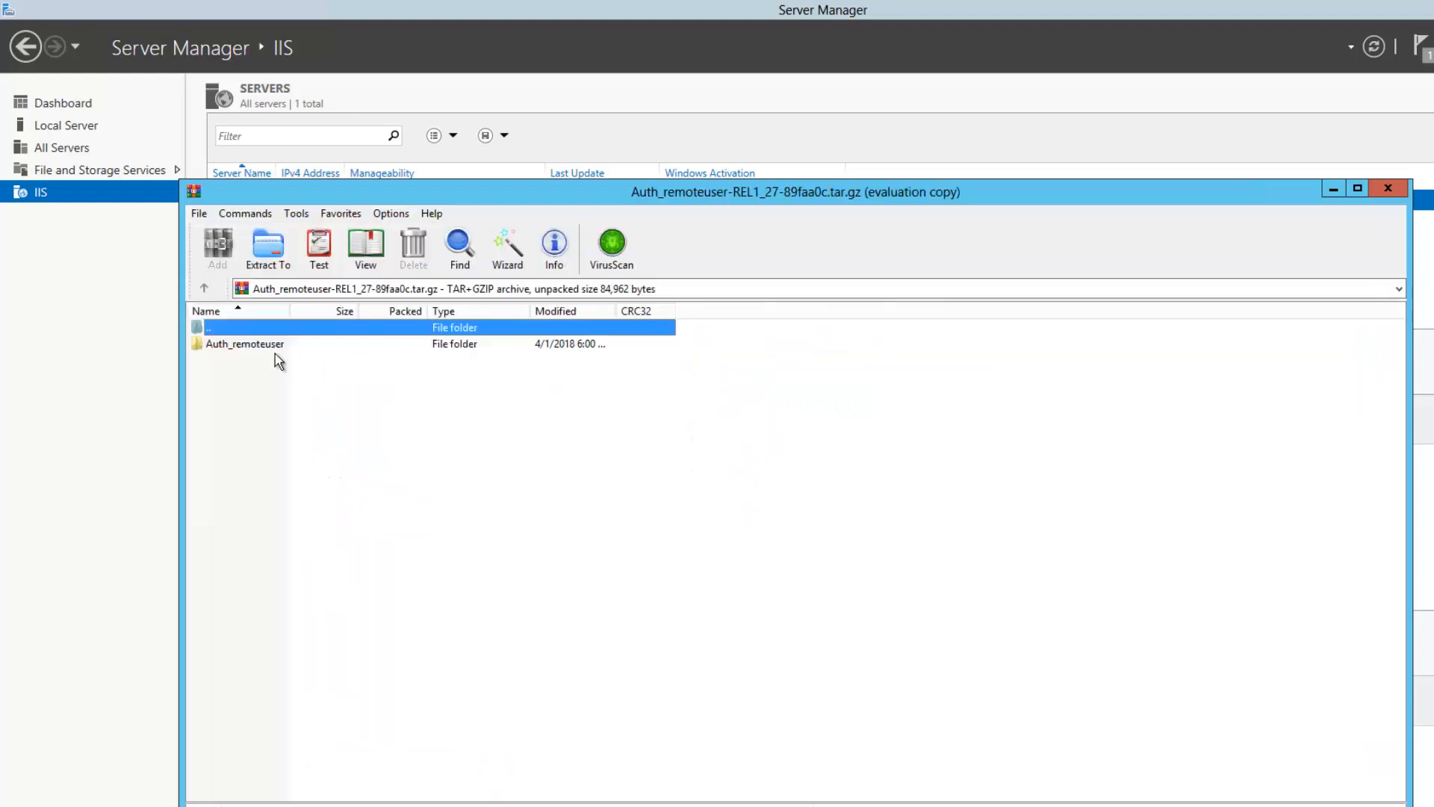
Extract the Auth_remoteuser folder with WinRAR into C:\inetpub\wwwroot\extensions
right_click(262, 347)
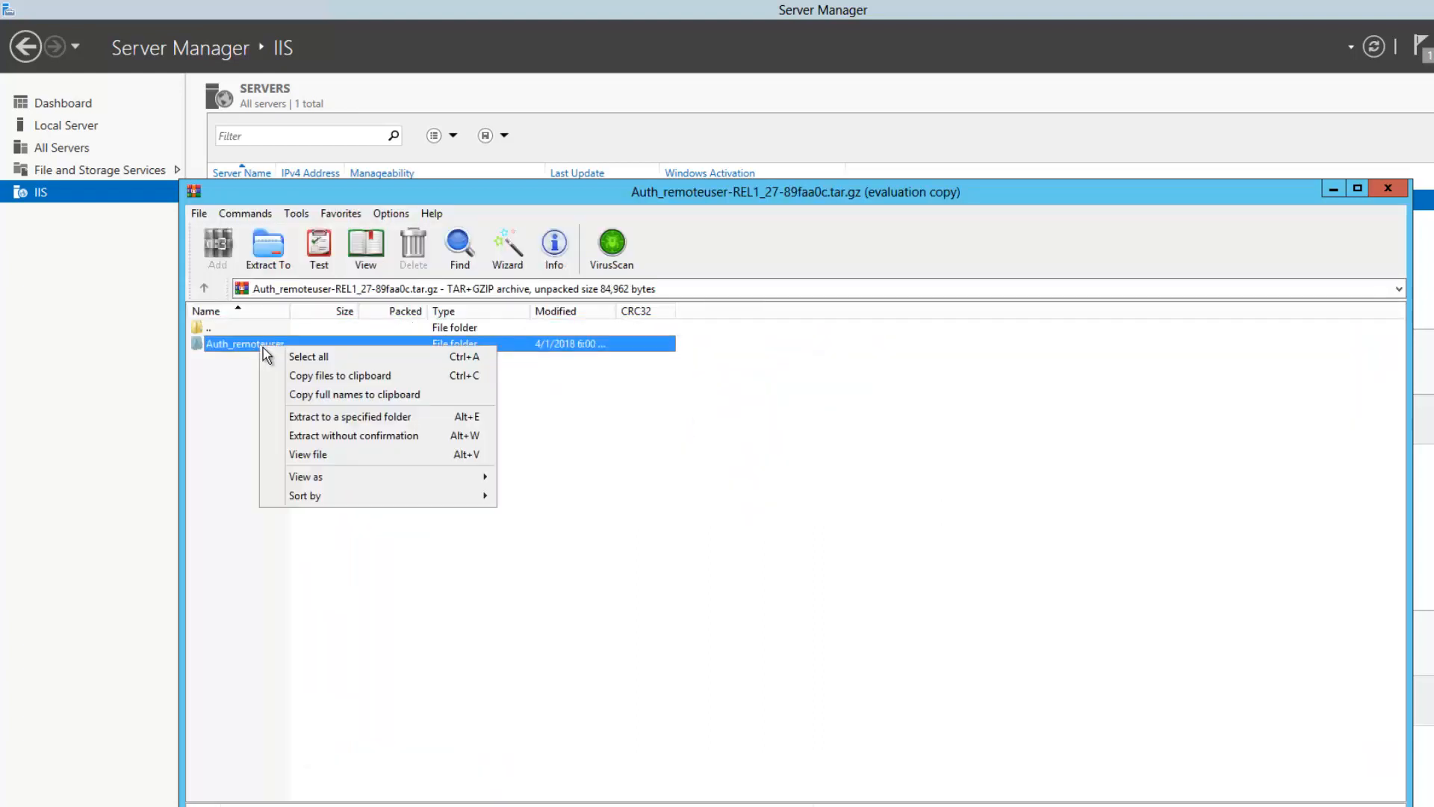
click(310, 418)
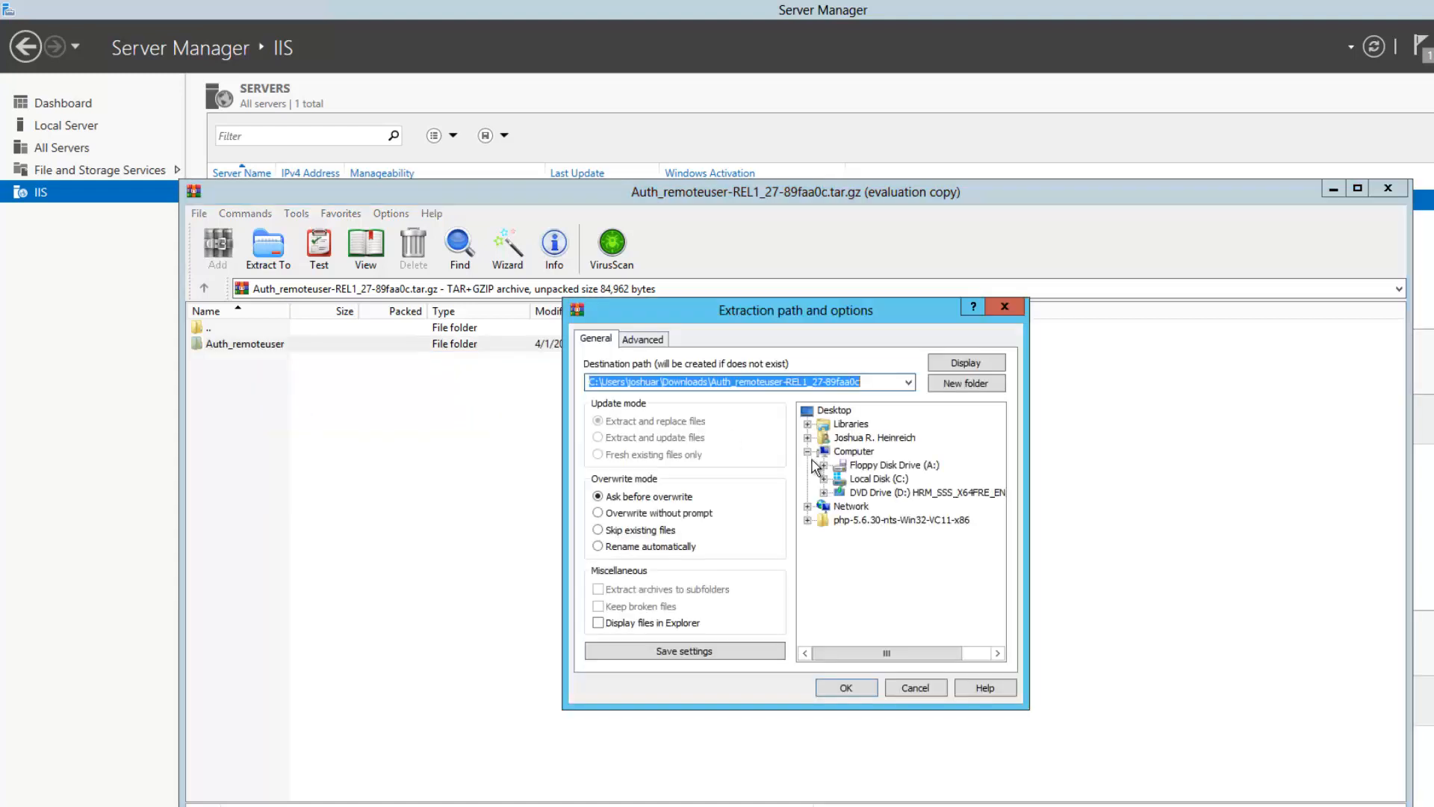
click(823, 479)
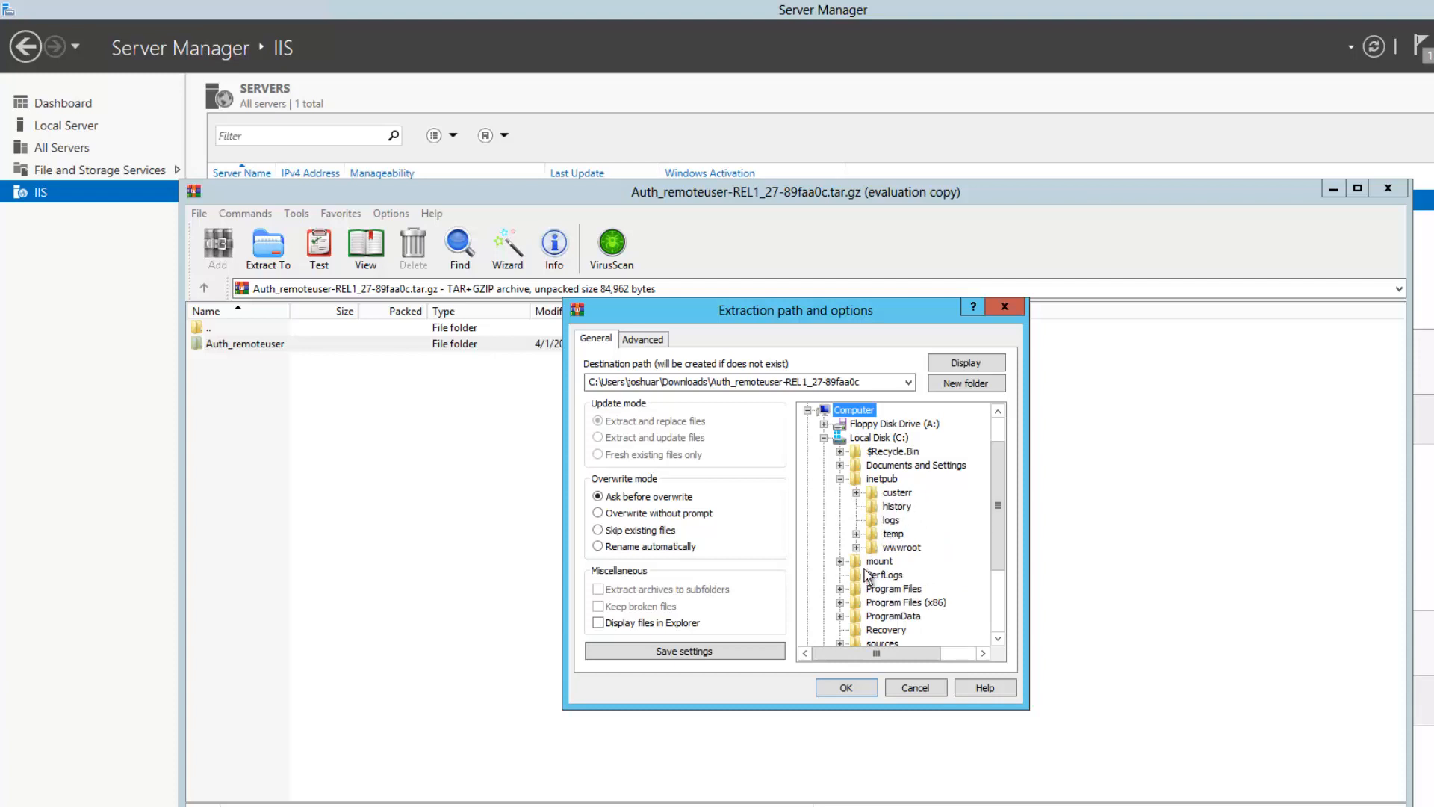
double_click(903, 551)
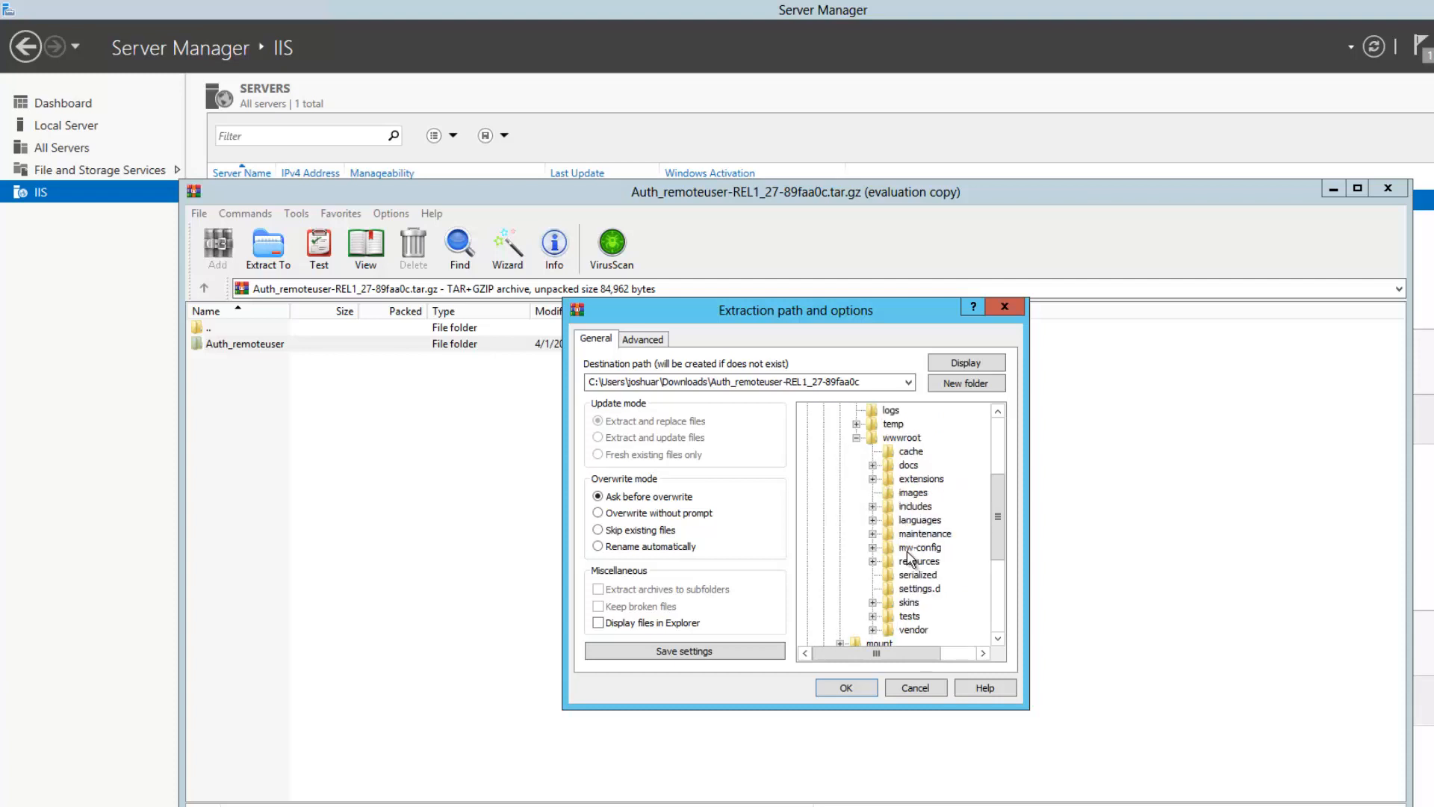
click(921, 548)
click(921, 480)
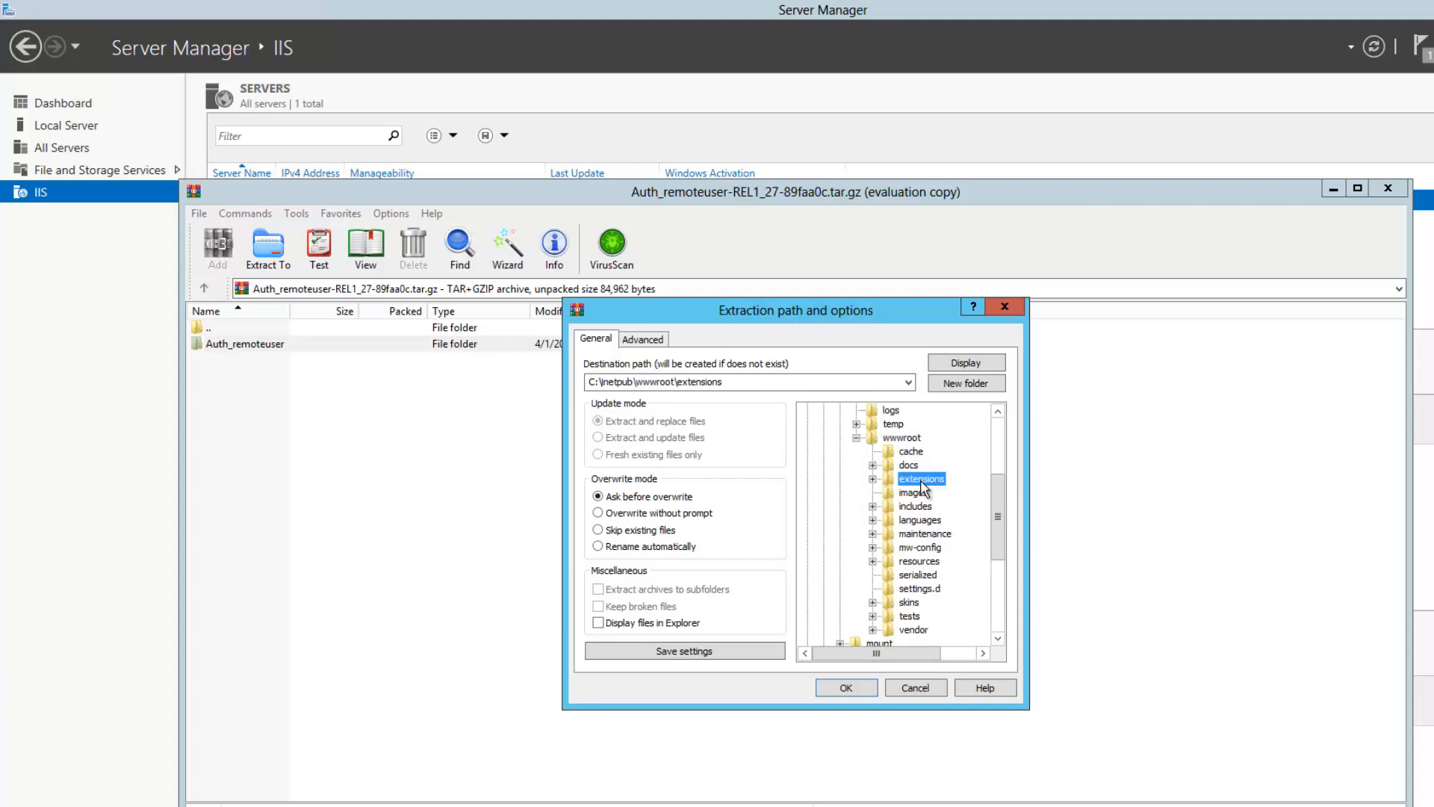
click(861, 694)
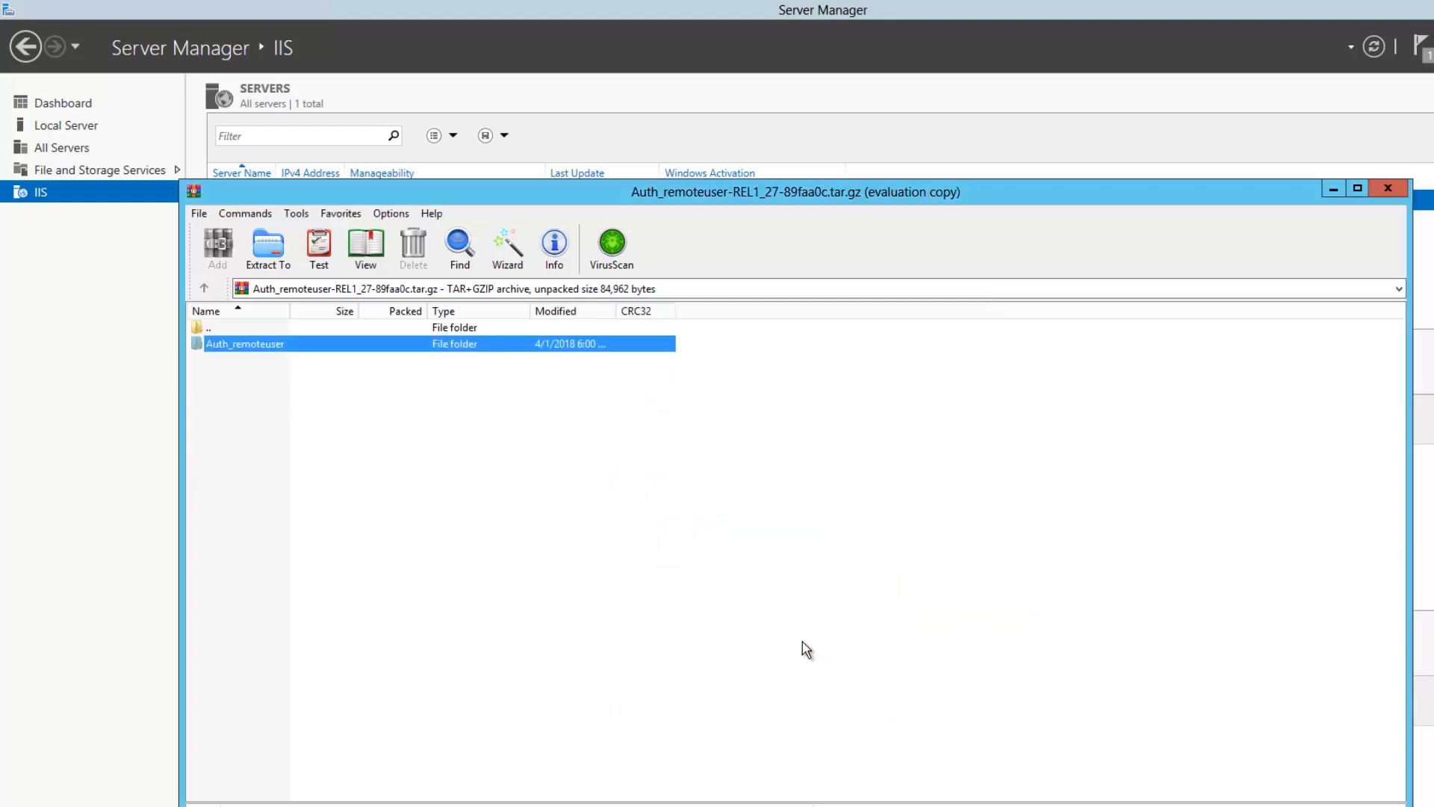
click(359, 806)
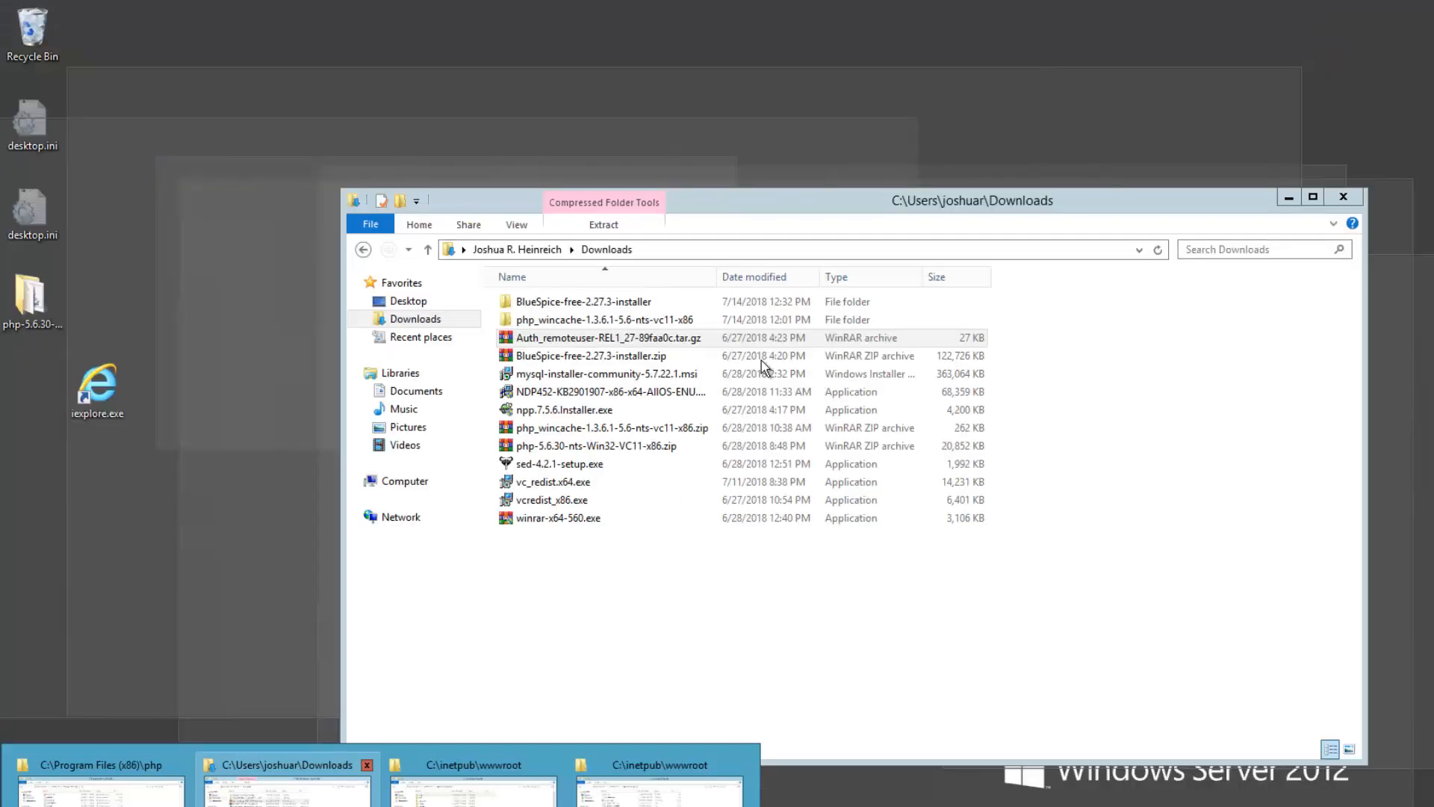
Browse to C:\inetpub\wwwroot\extensions and open Auth_remoteuser to check its contents
click(119, 792)
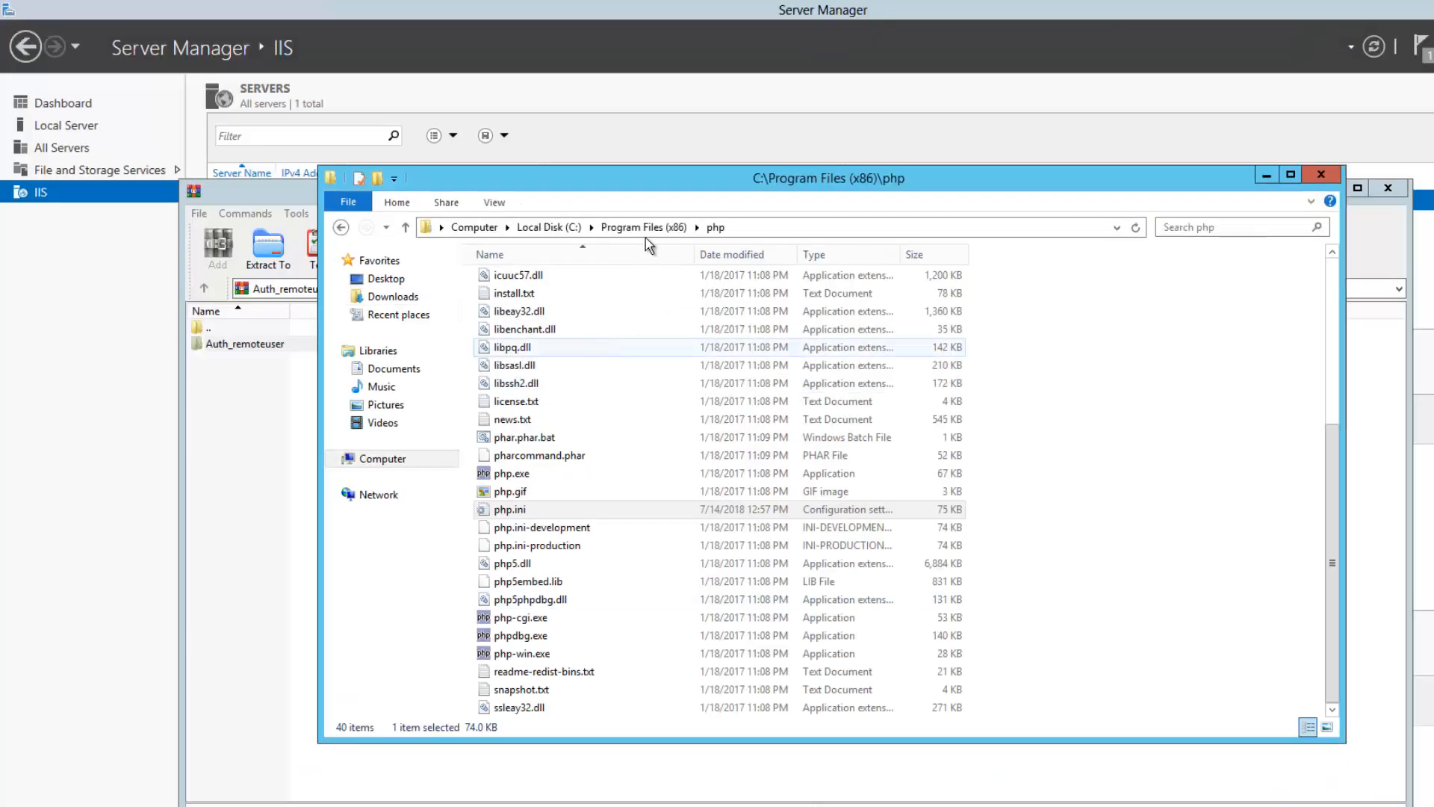
click(575, 230)
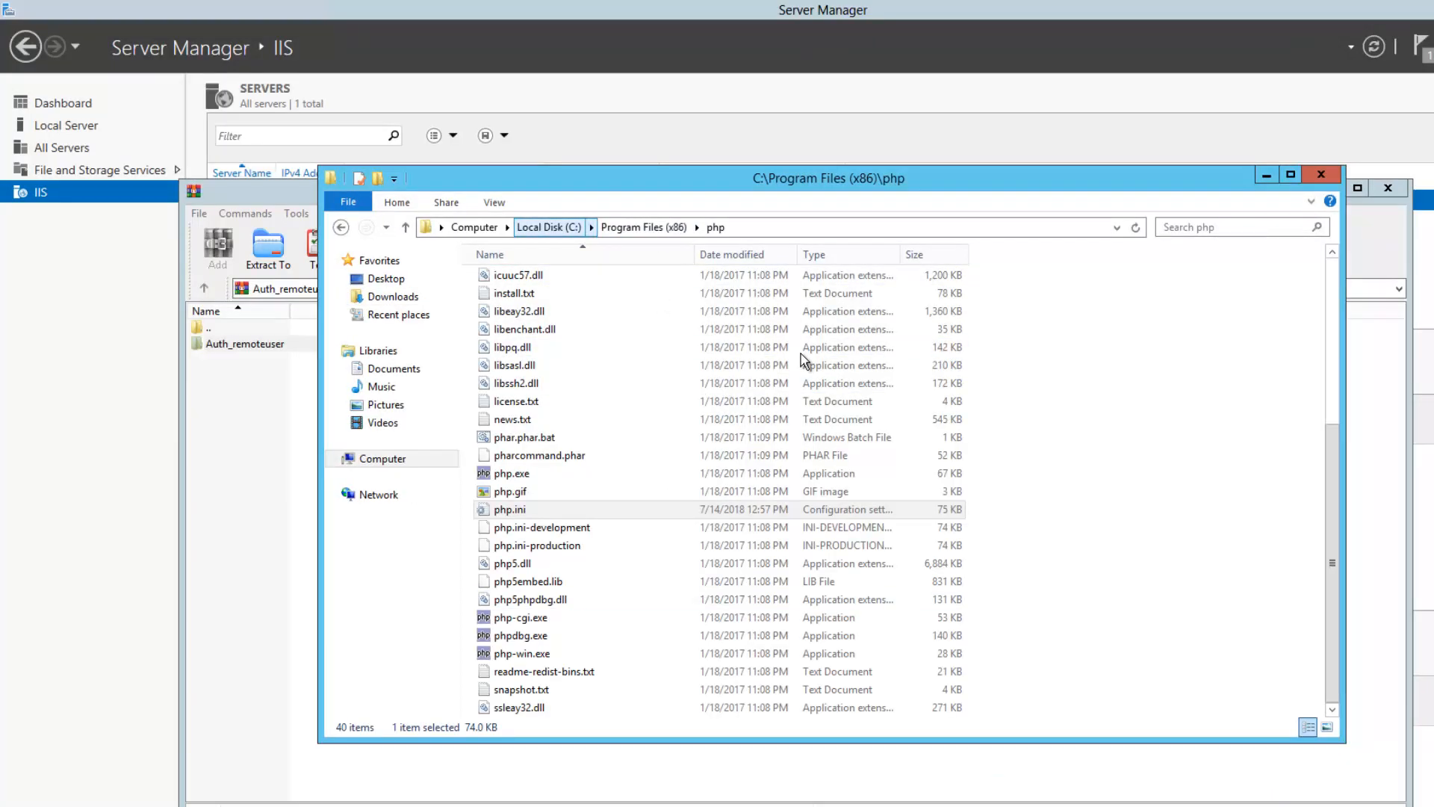
double_click(515, 316)
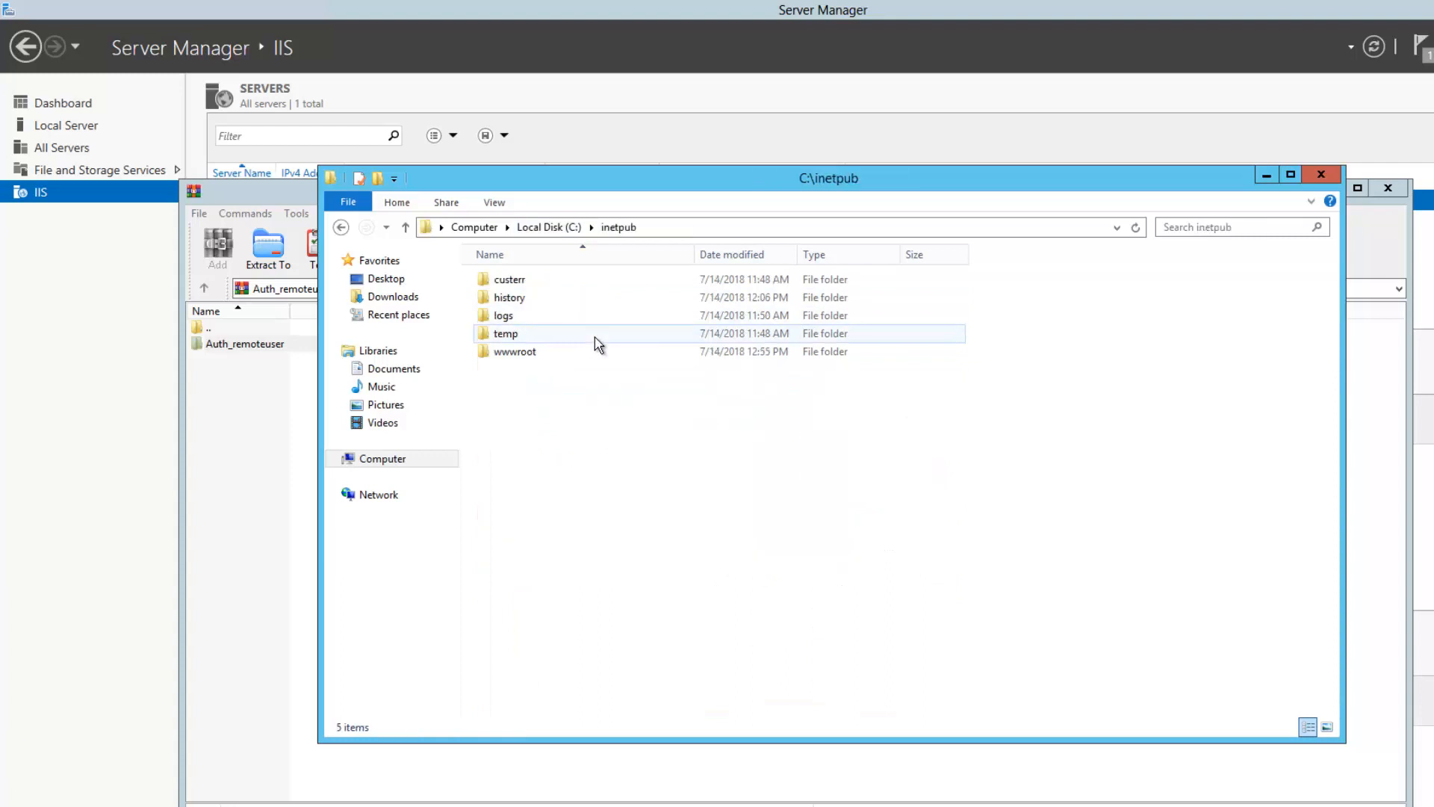
double_click(539, 353)
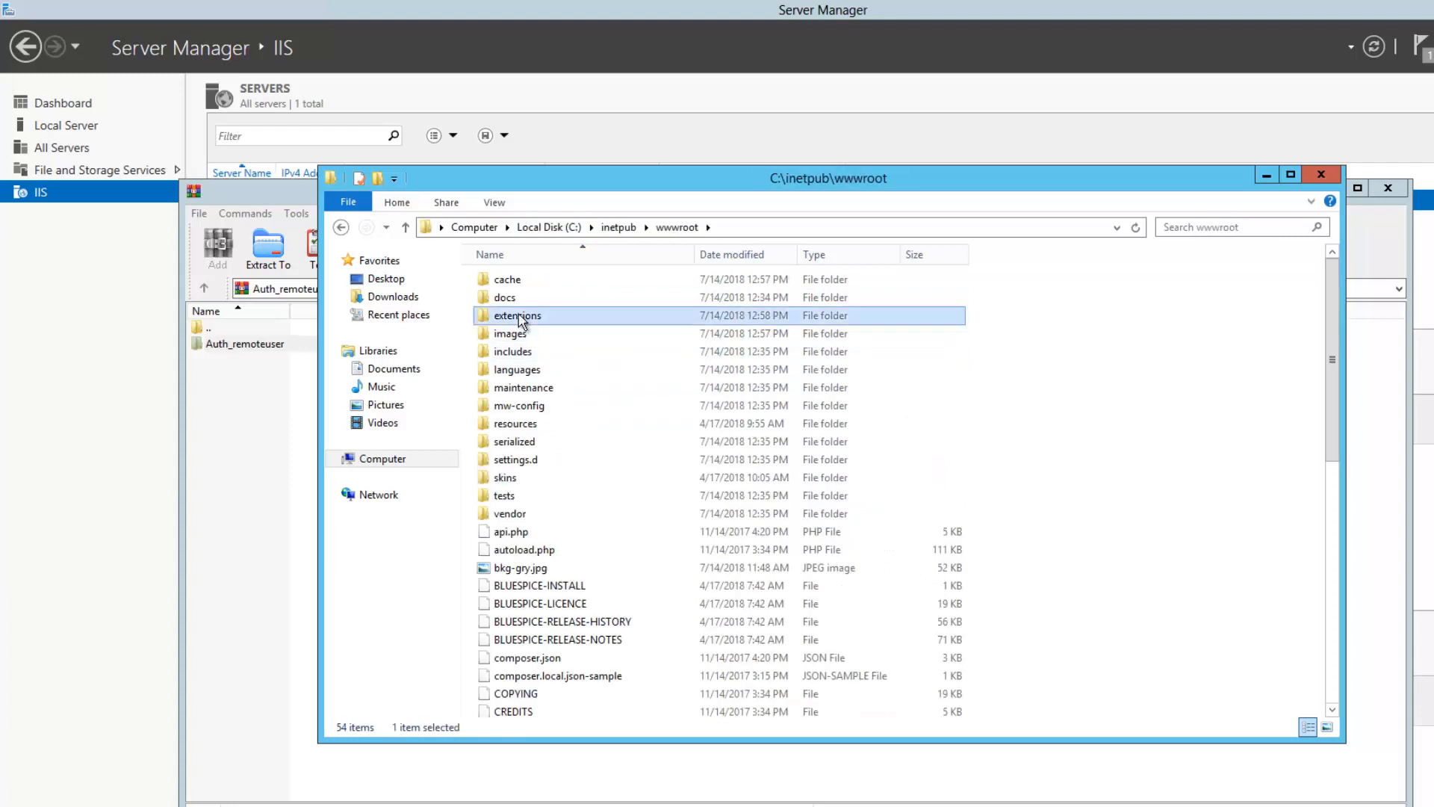
double_click(575, 315)
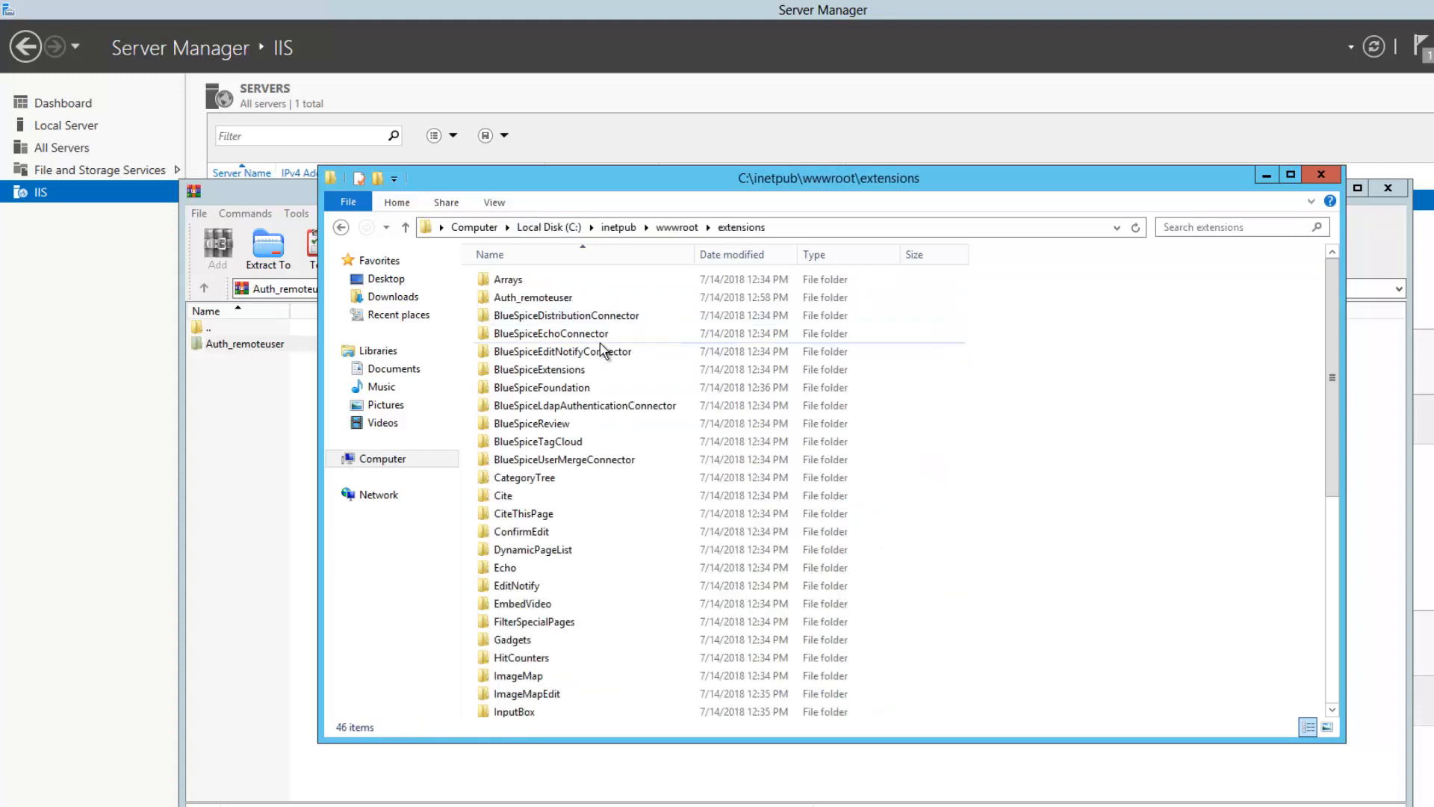
click(555, 299)
double_click(555, 298)
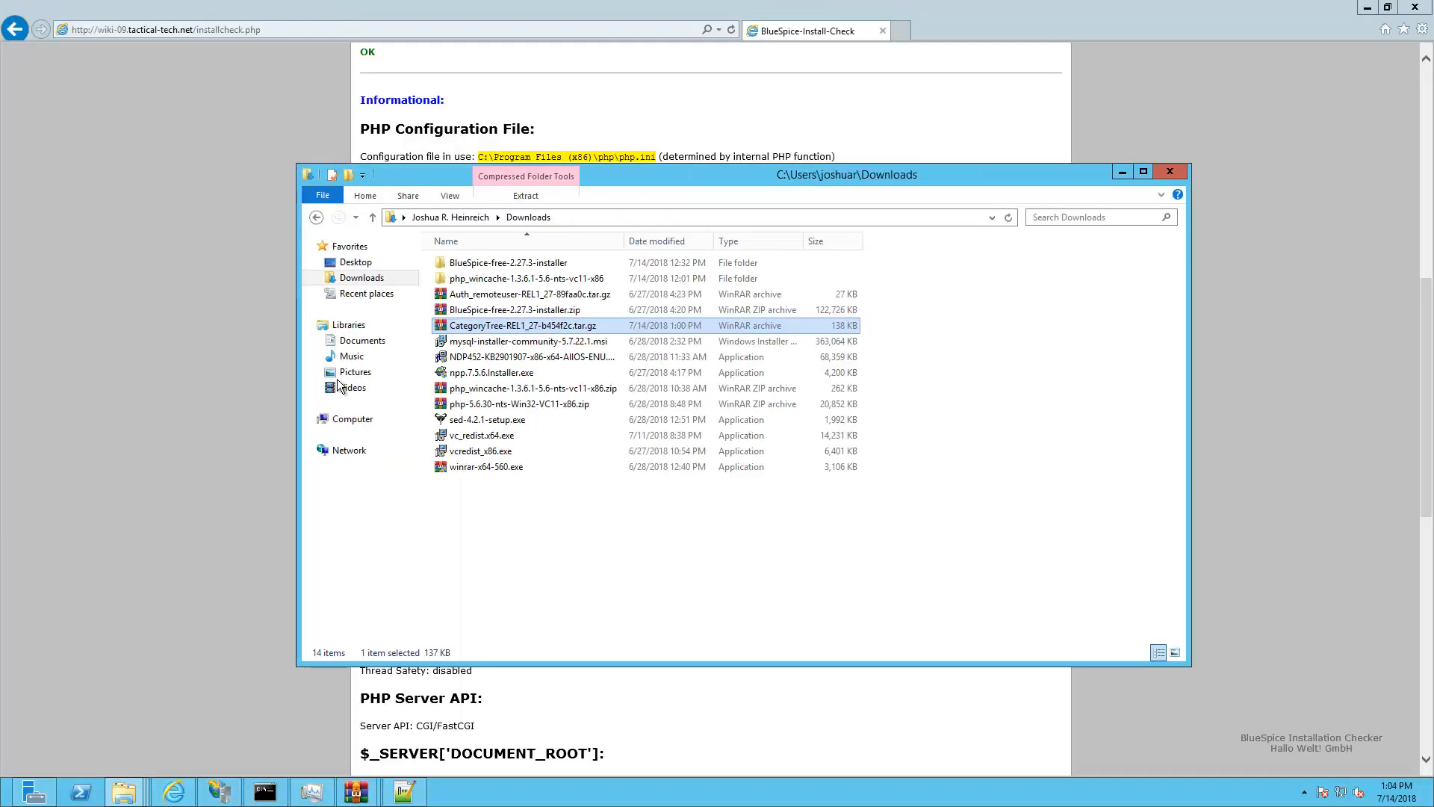
Go to C:\inetpub\wwwroot and bring up the actions menu for LocalSettings.php
click(347, 421)
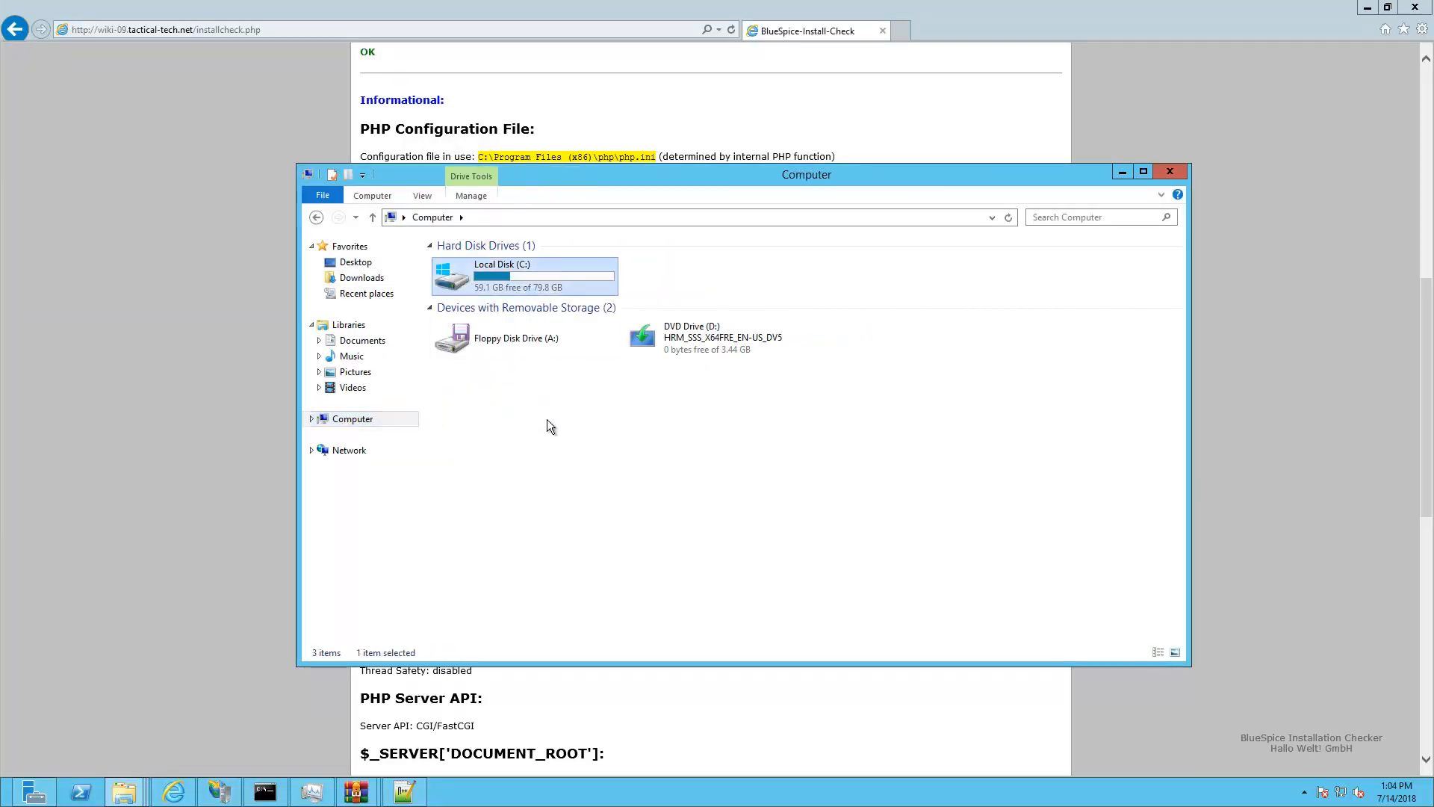
double_click(464, 283)
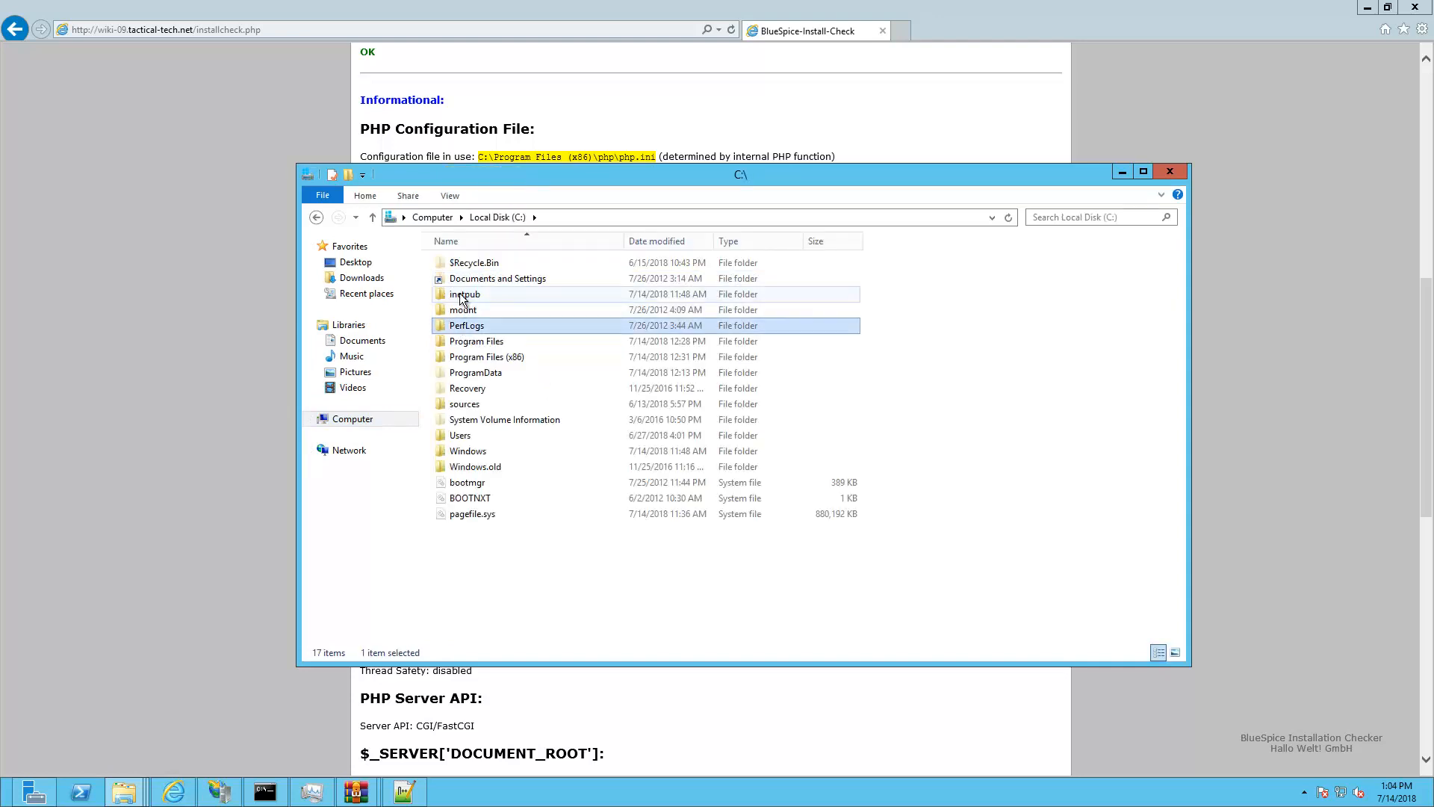
double_click(459, 293)
click(464, 325)
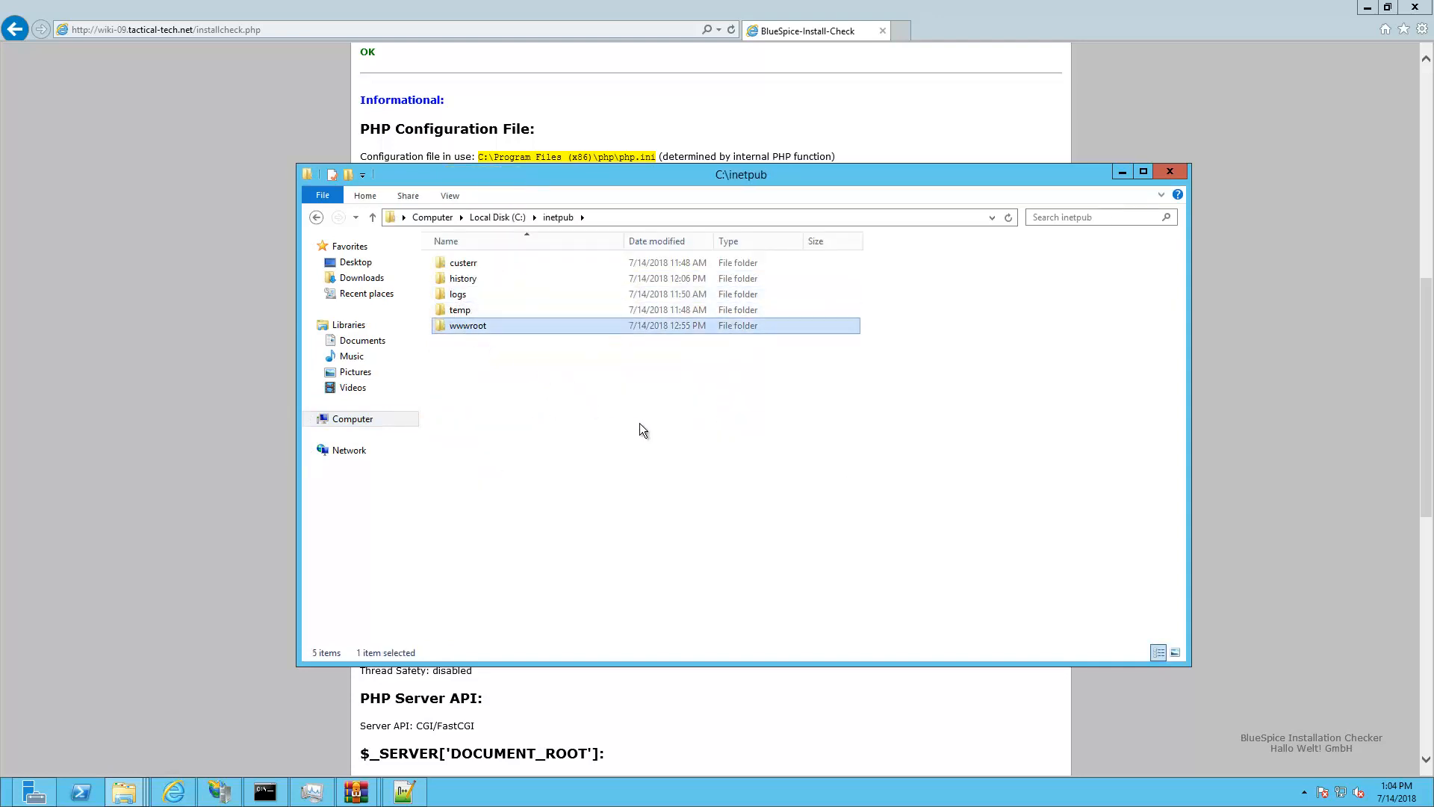
key(Return)
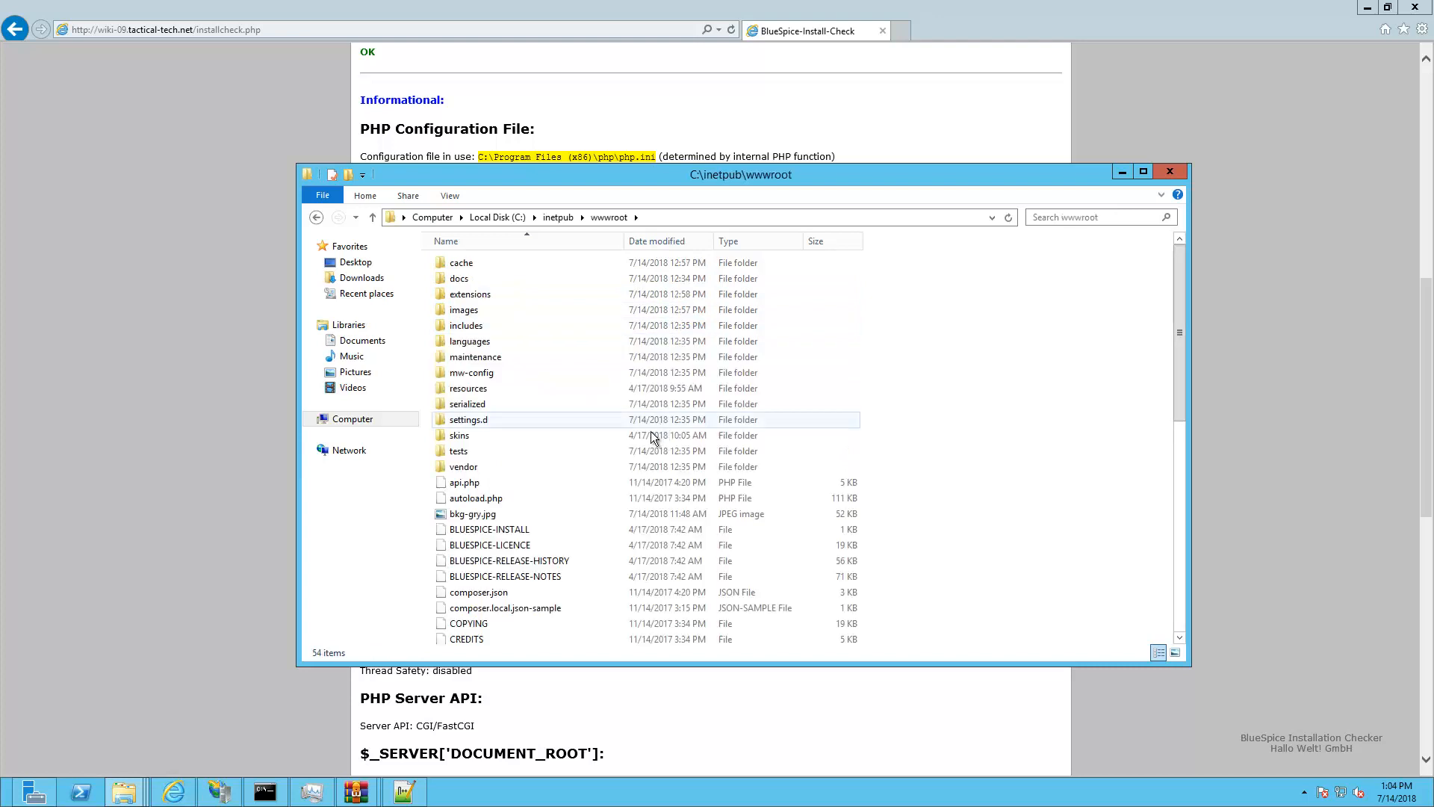
scroll(621, 495, down, 6)
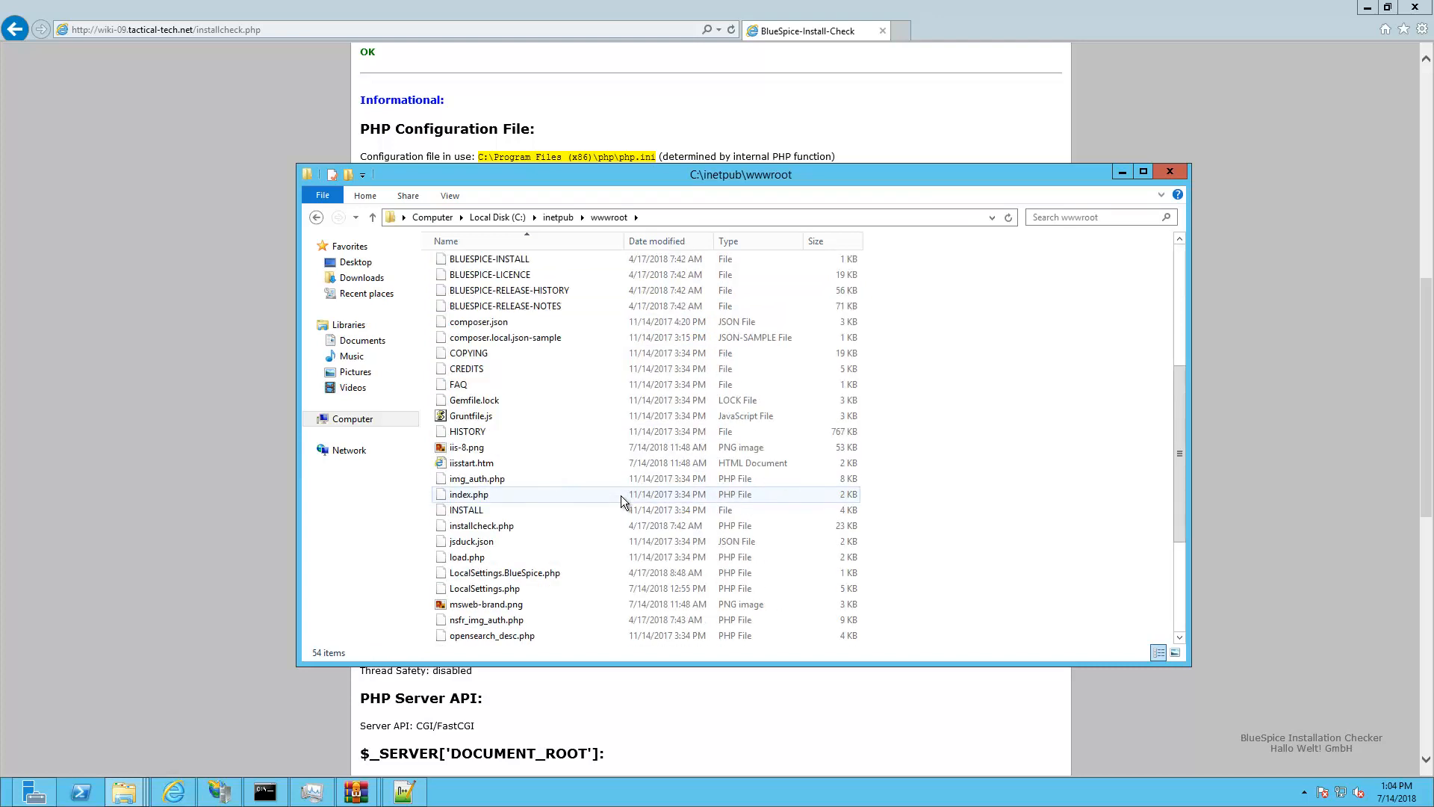
right_click(476, 594)
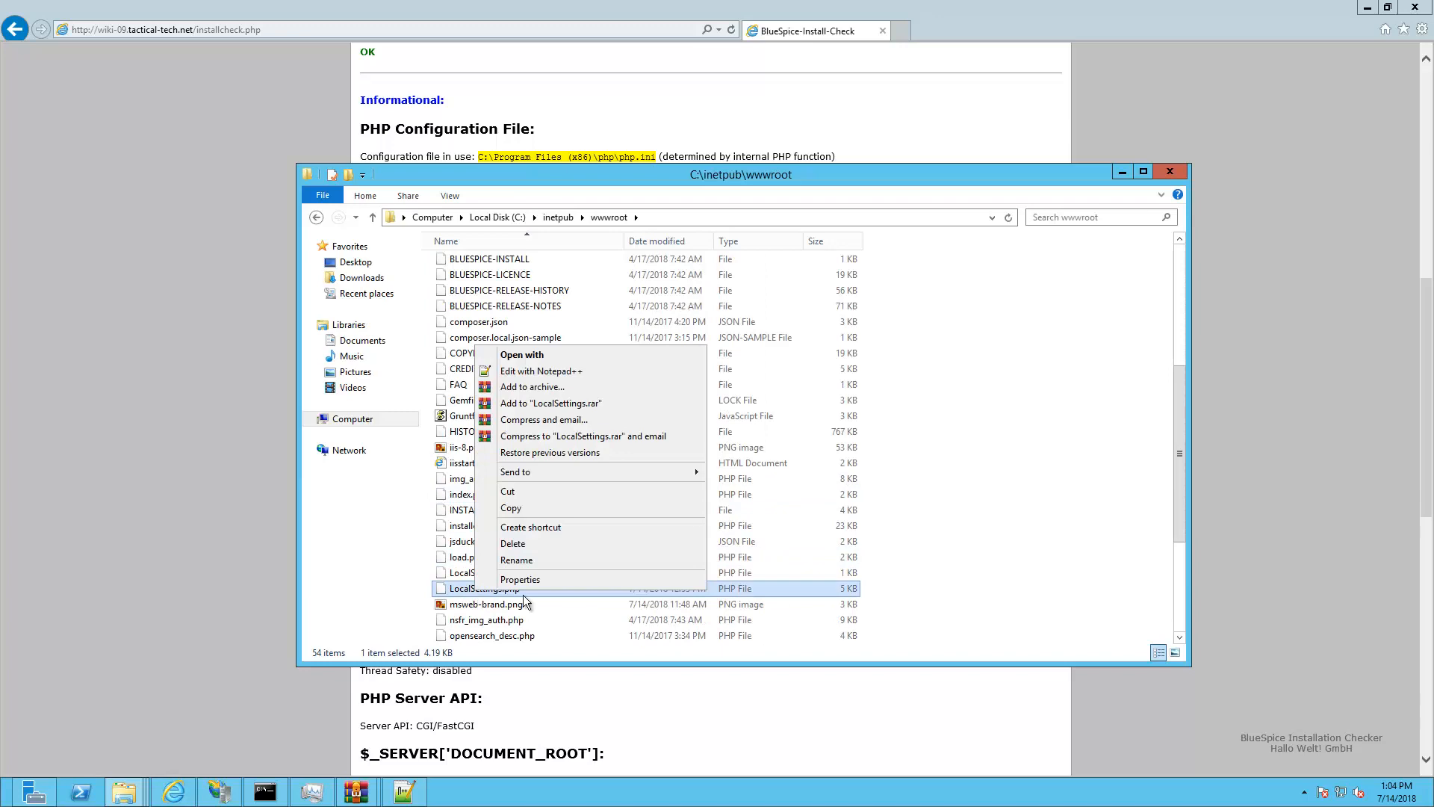
Edit LocalSettings.php in Notepad++ and add blank lines after line 132
click(553, 371)
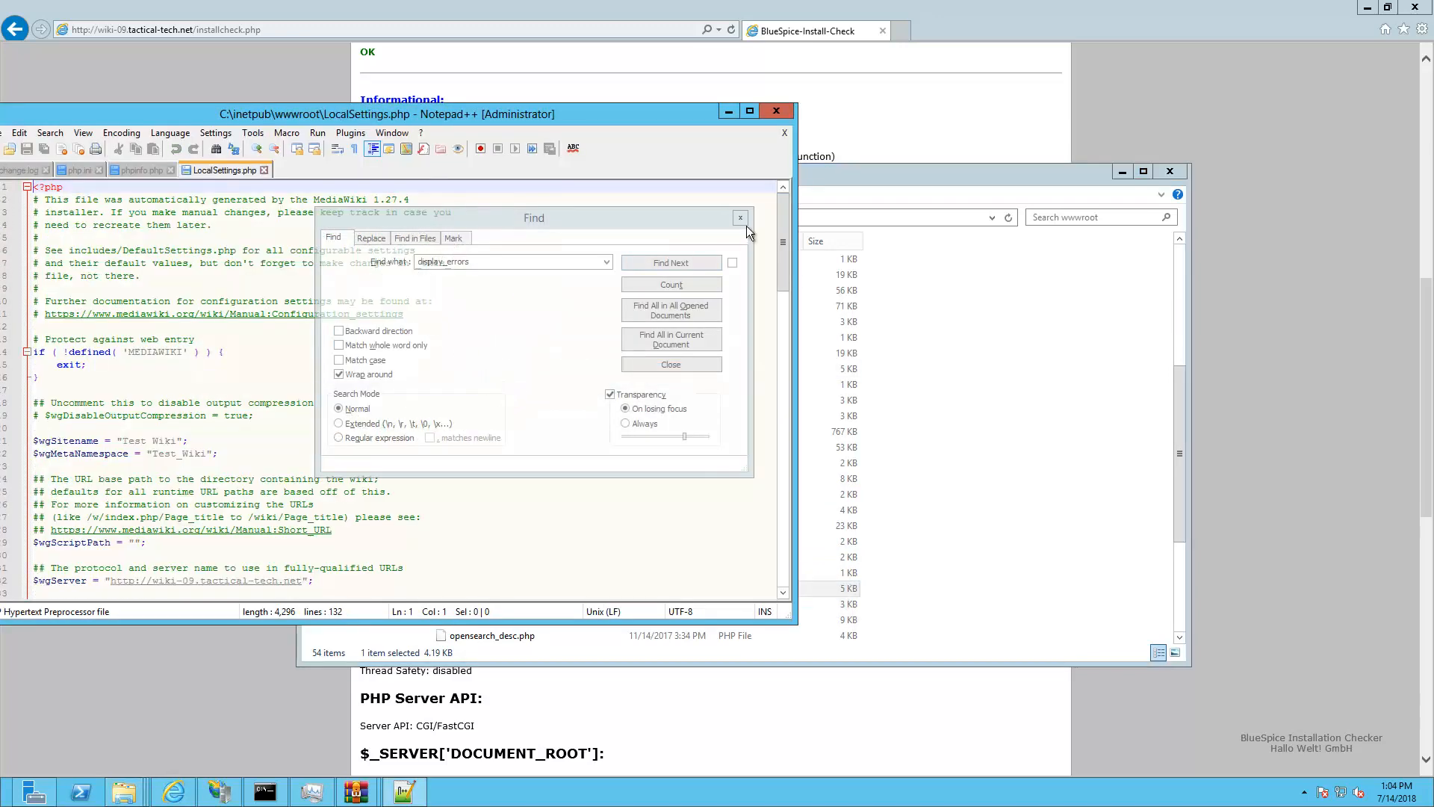
click(743, 221)
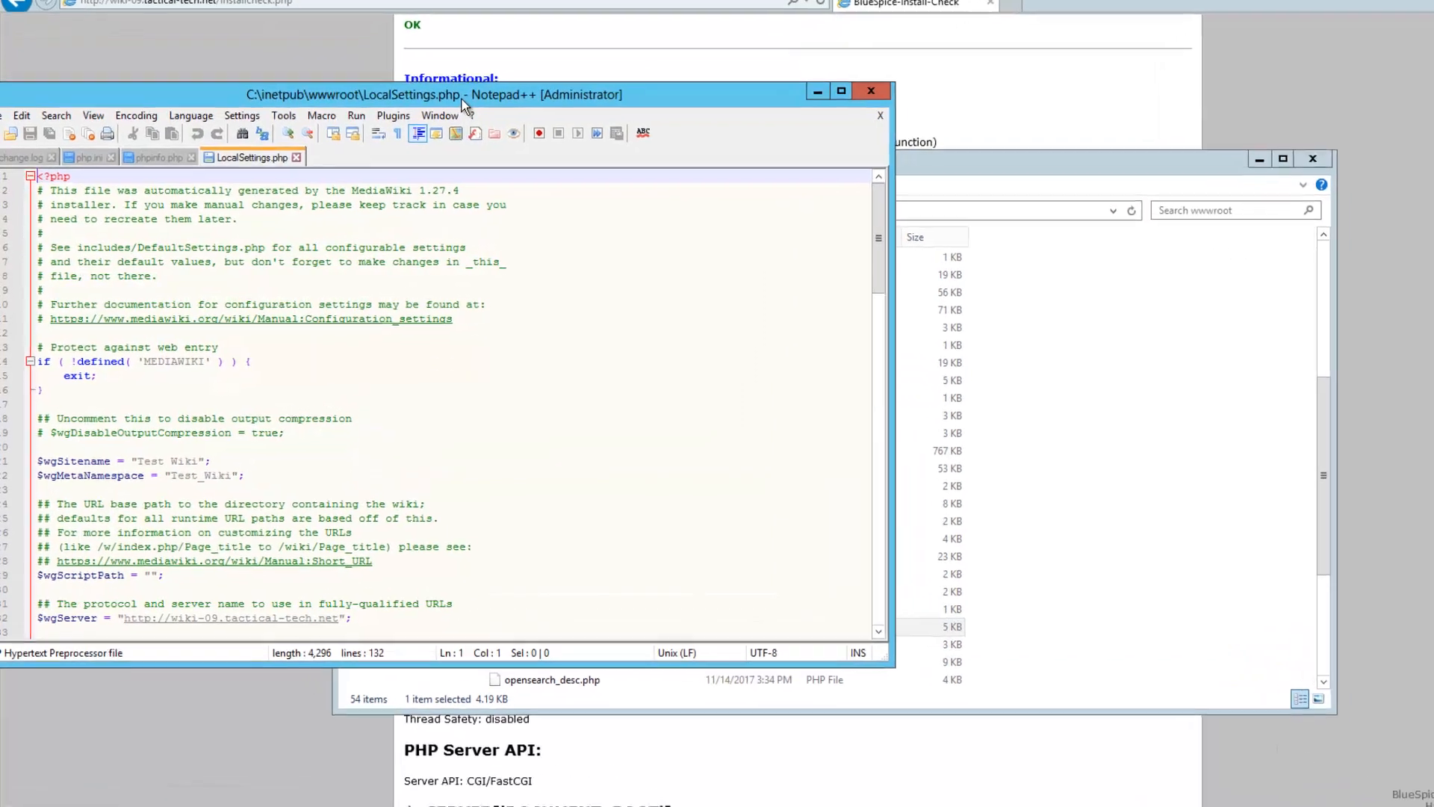
drag(756, 78, 1018, 68)
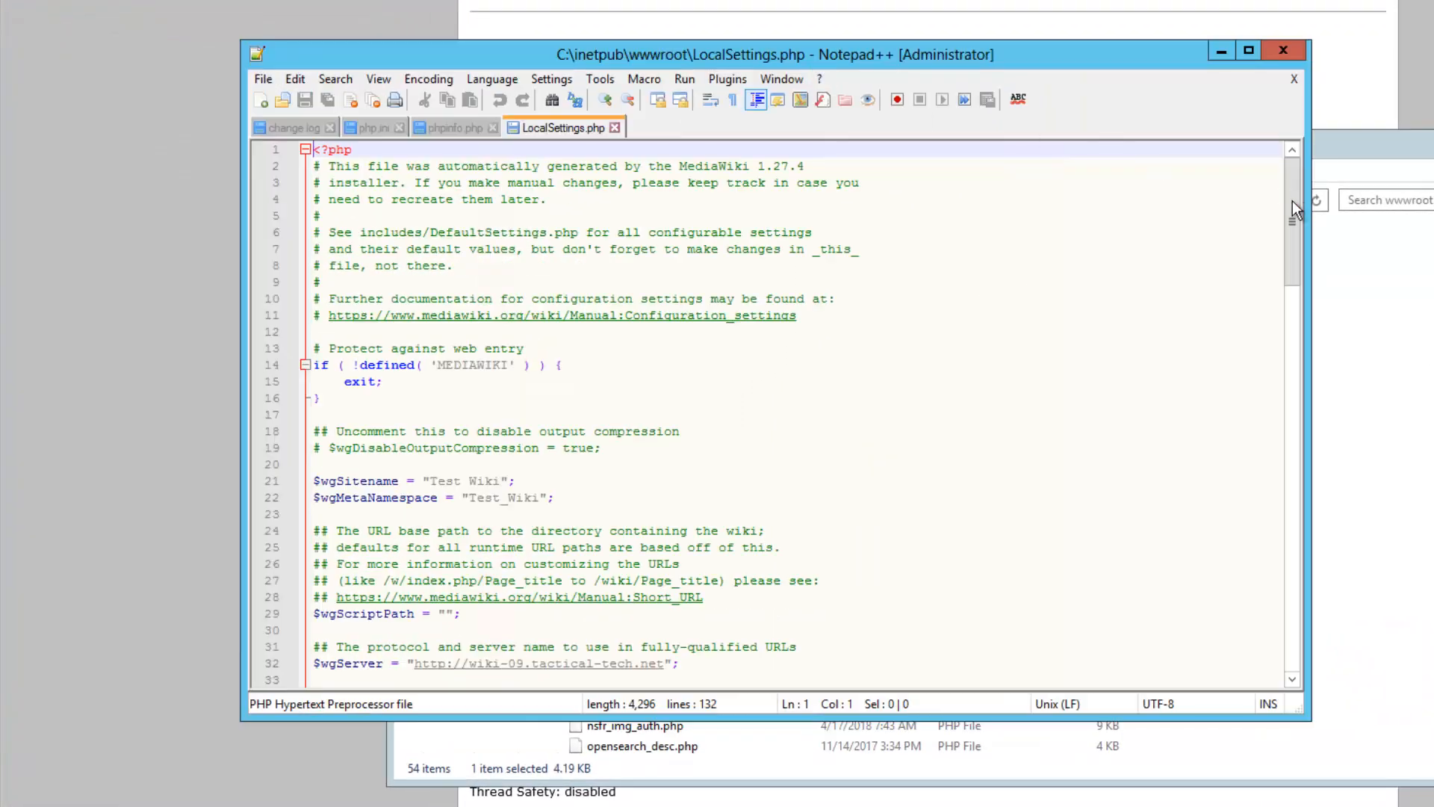
drag(1293, 423, 1294, 705)
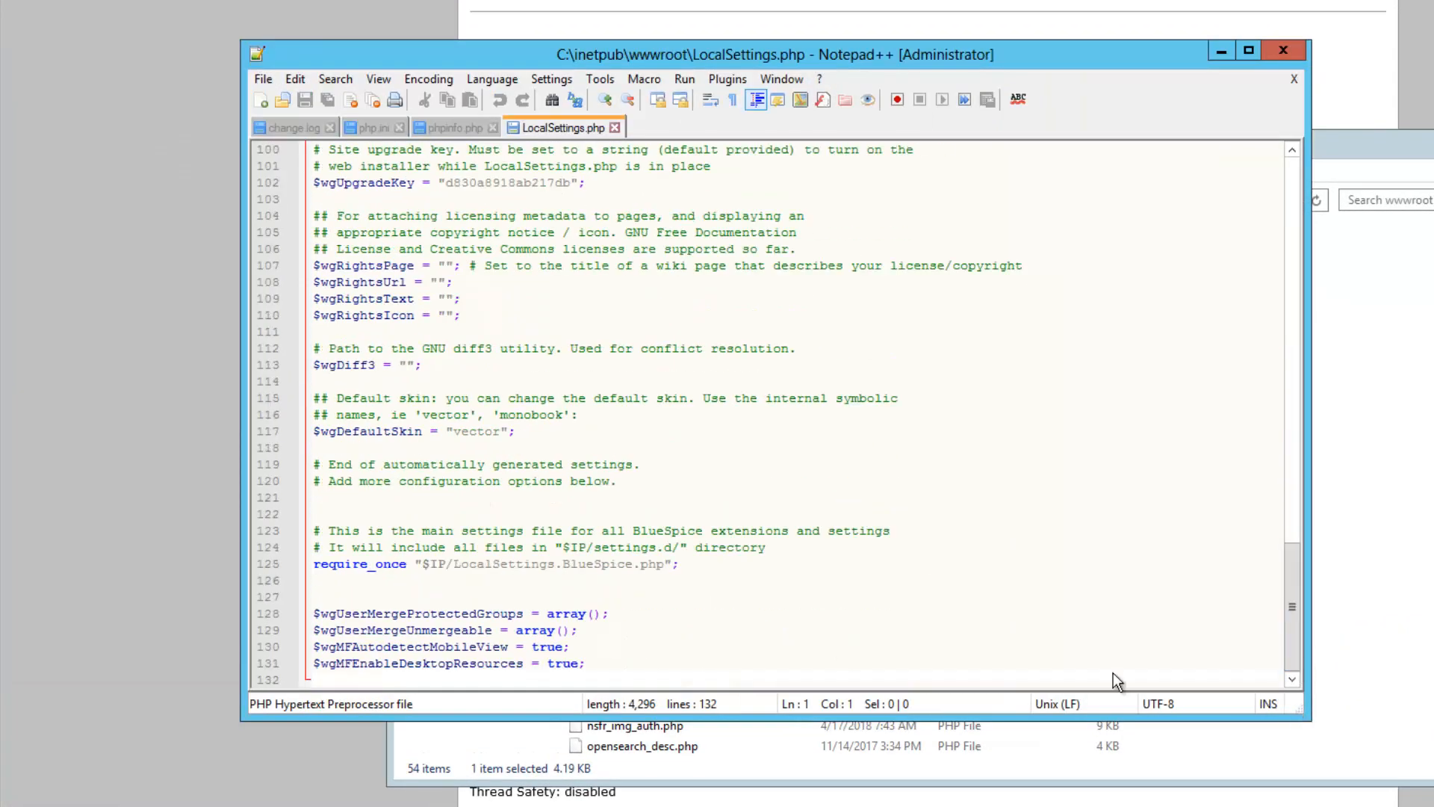
click(652, 679)
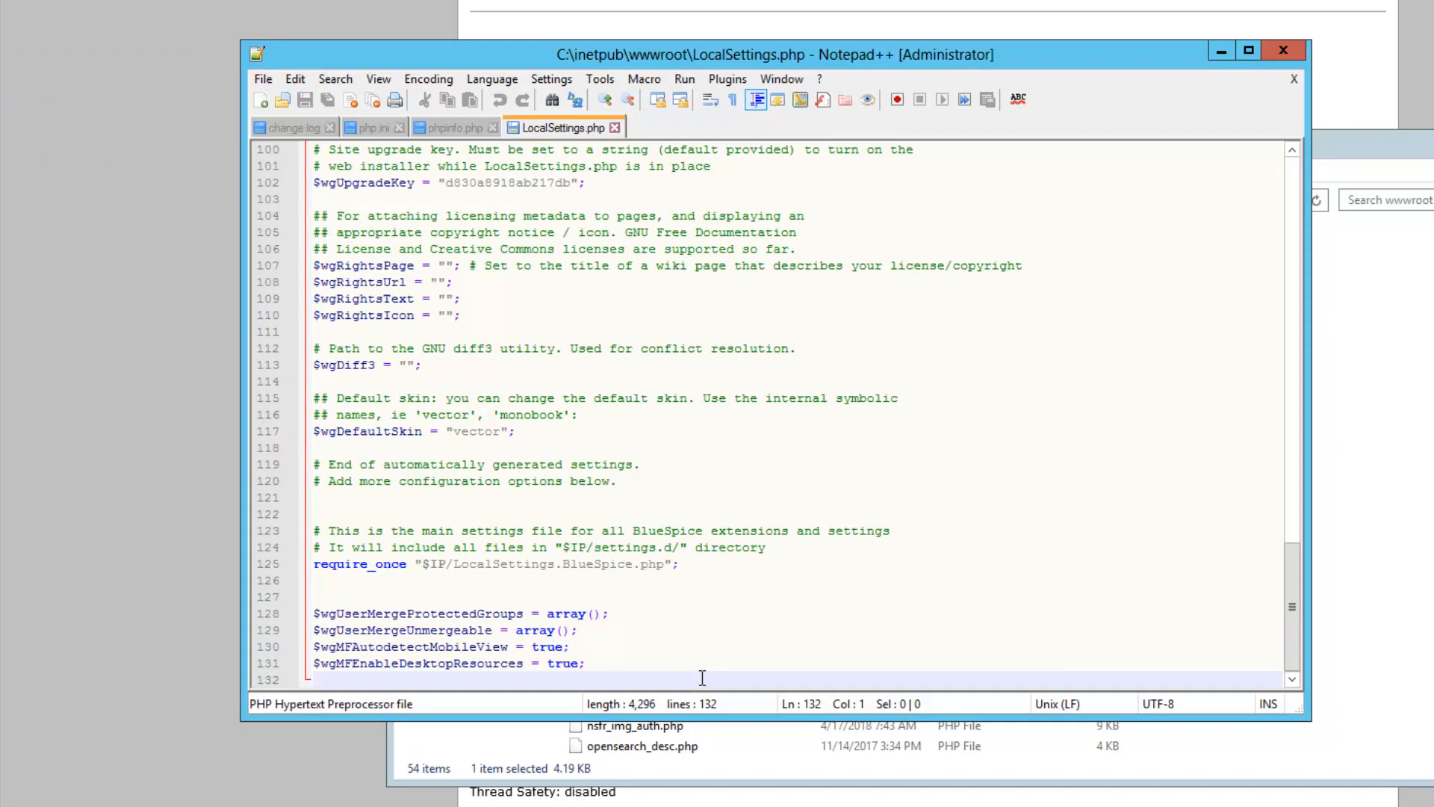
key(Return)
key(Return)
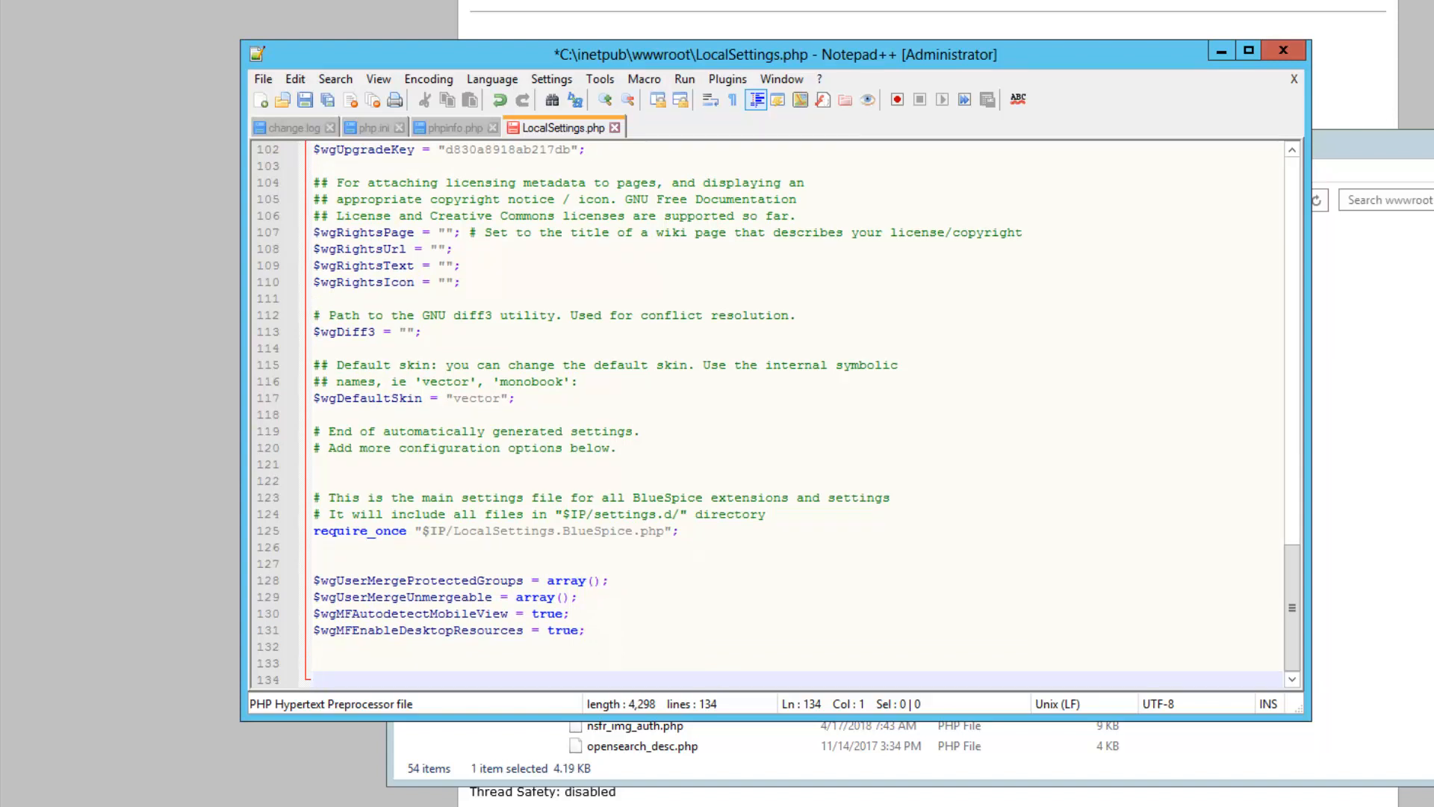
Paste the footer-icon, IP and temp-directory settings, then the upload, permission and extension block
click(337, 656)
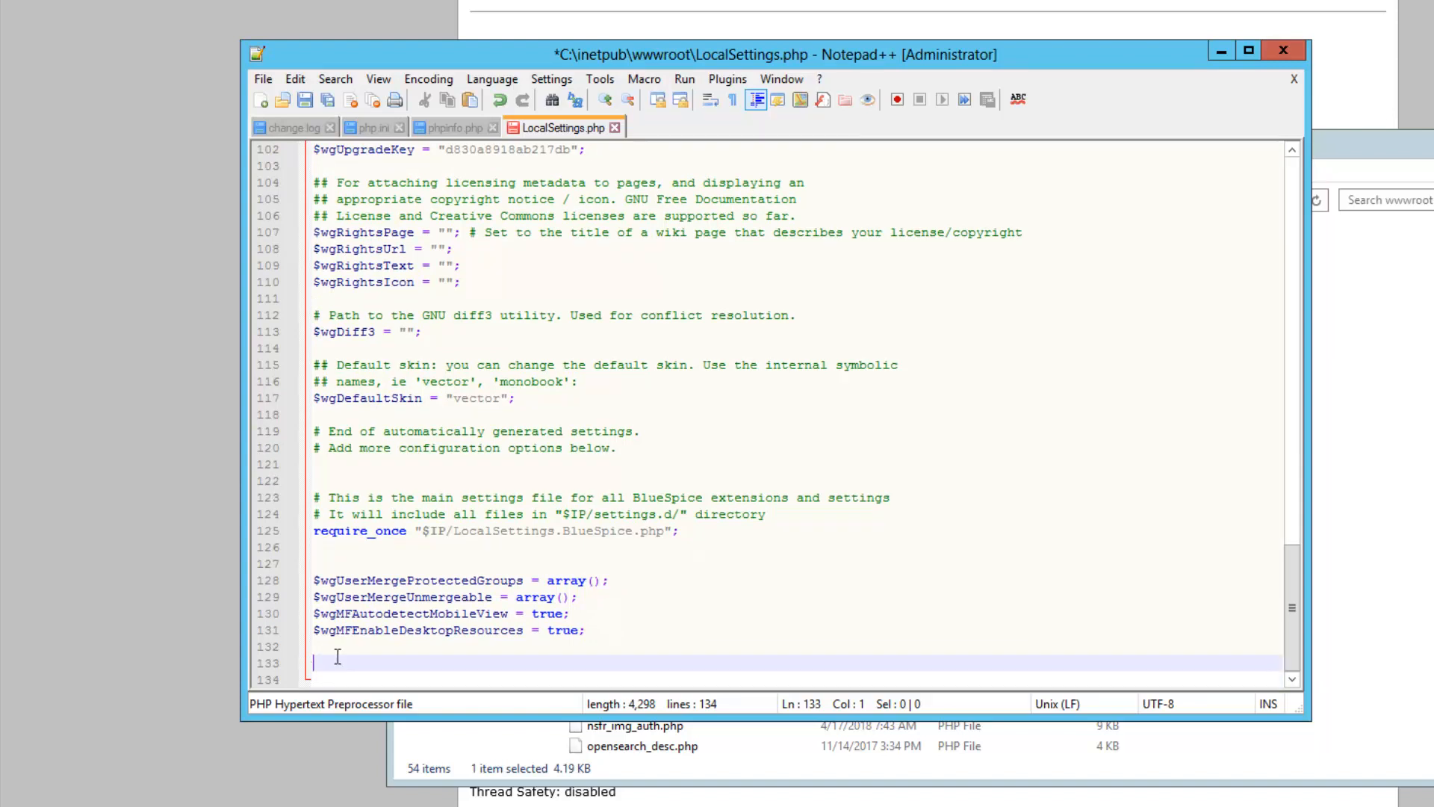
text(unset ($wgFooterIcons['poweredby']); $wgShowIPinHeader = false; $wgTmpDirectory = "{$IP}/cache" ;)
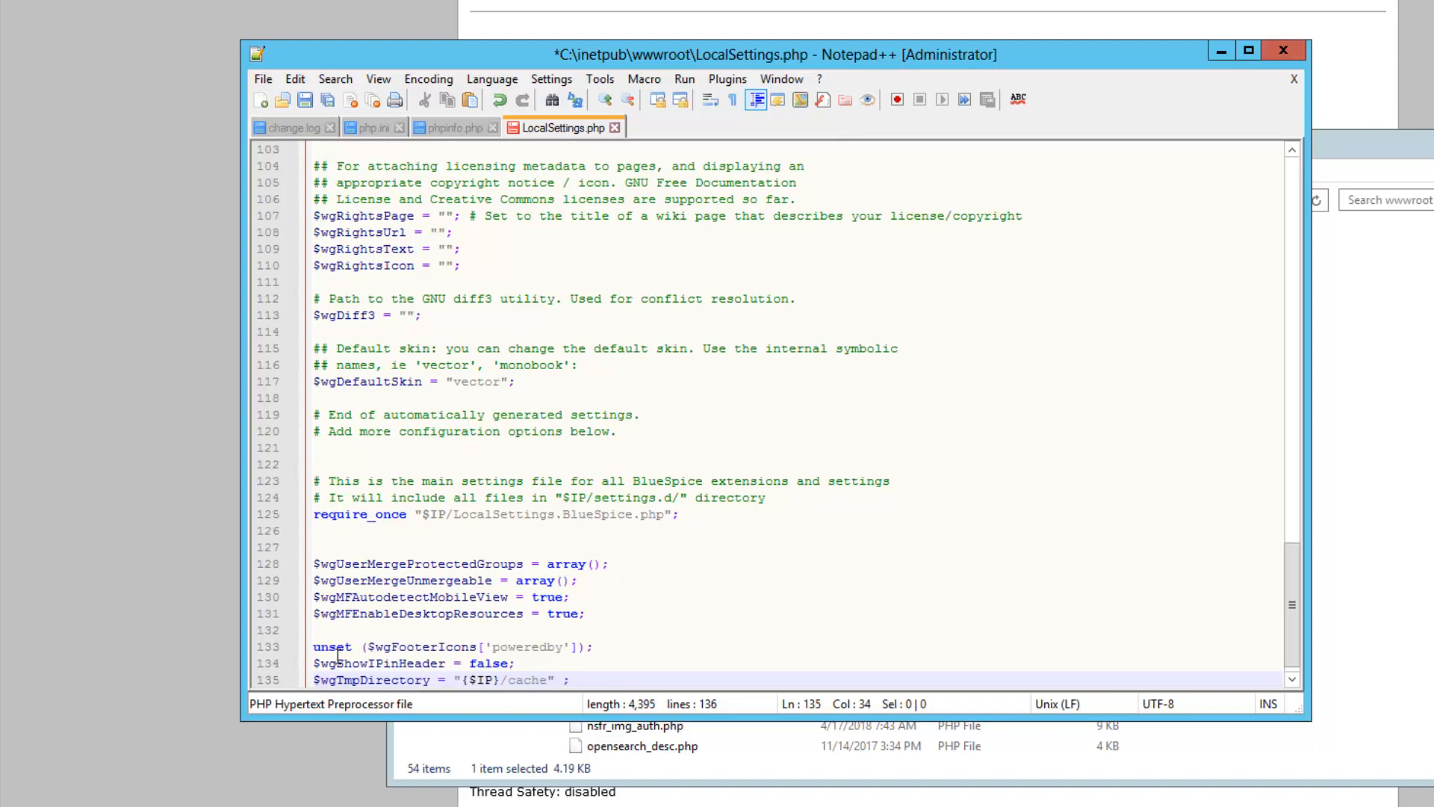
click(1292, 681)
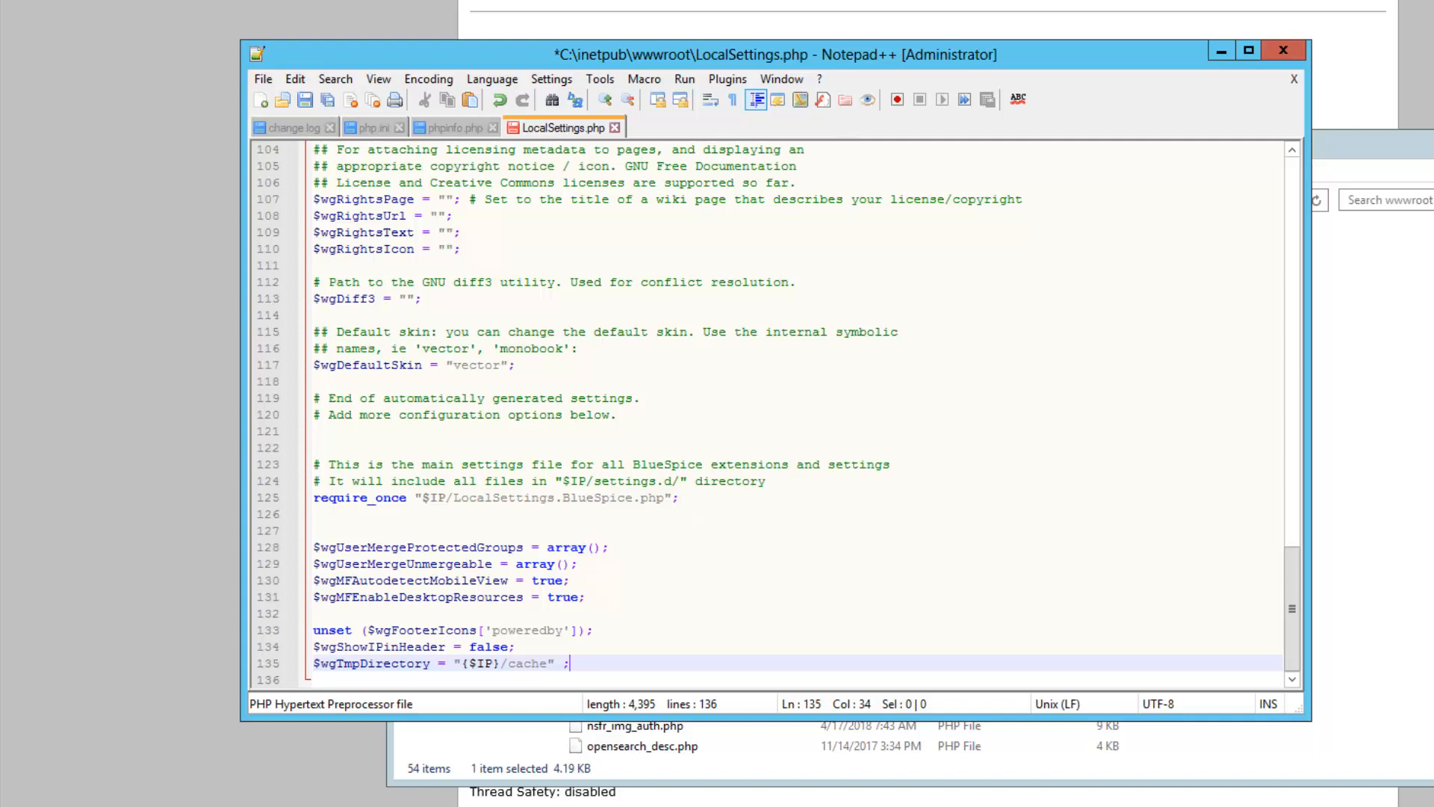
click(714, 678)
key(Return)
key(ctrl+v)
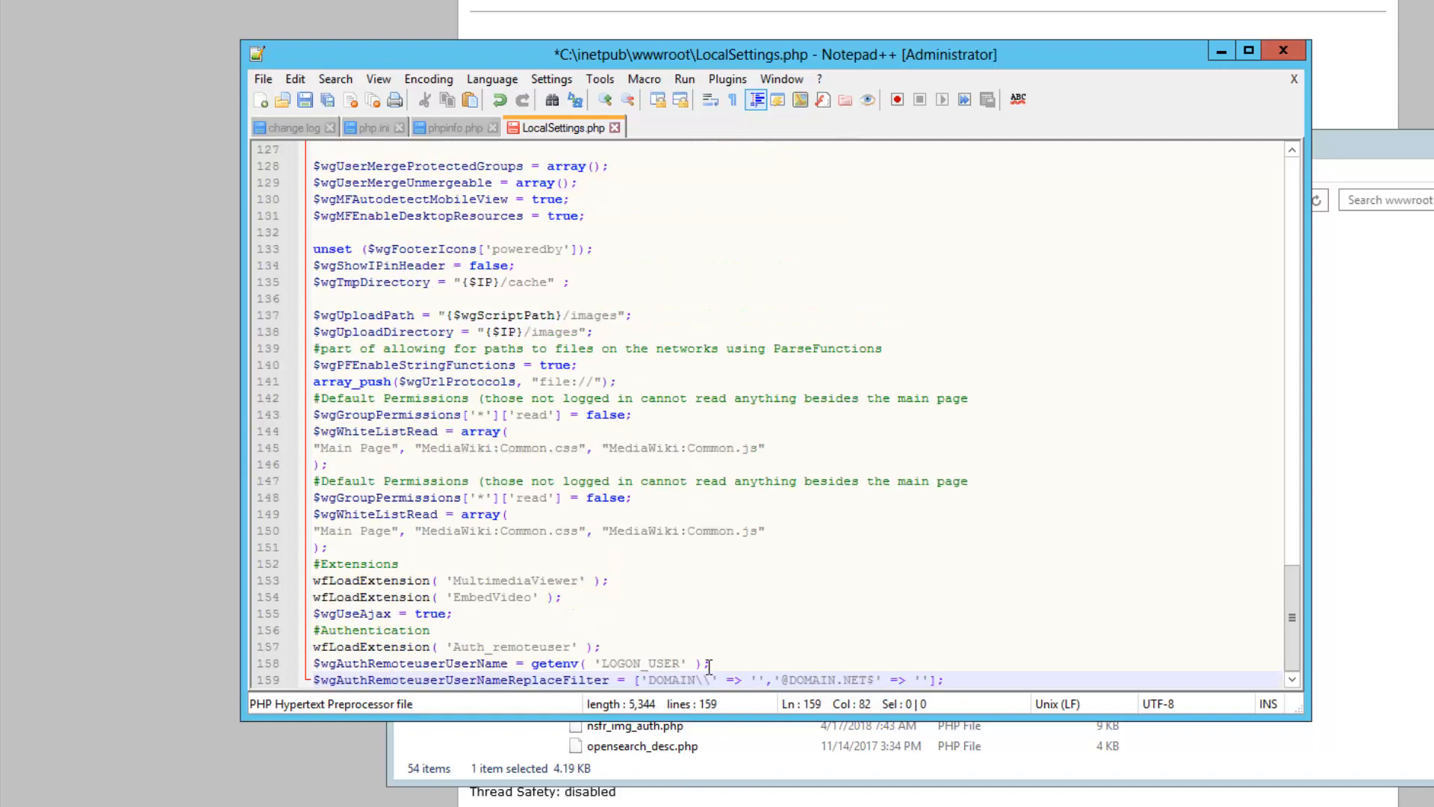
Maximize Notepad++ and add blank lines after the file-protocol and upload directory lines
double_click(972, 56)
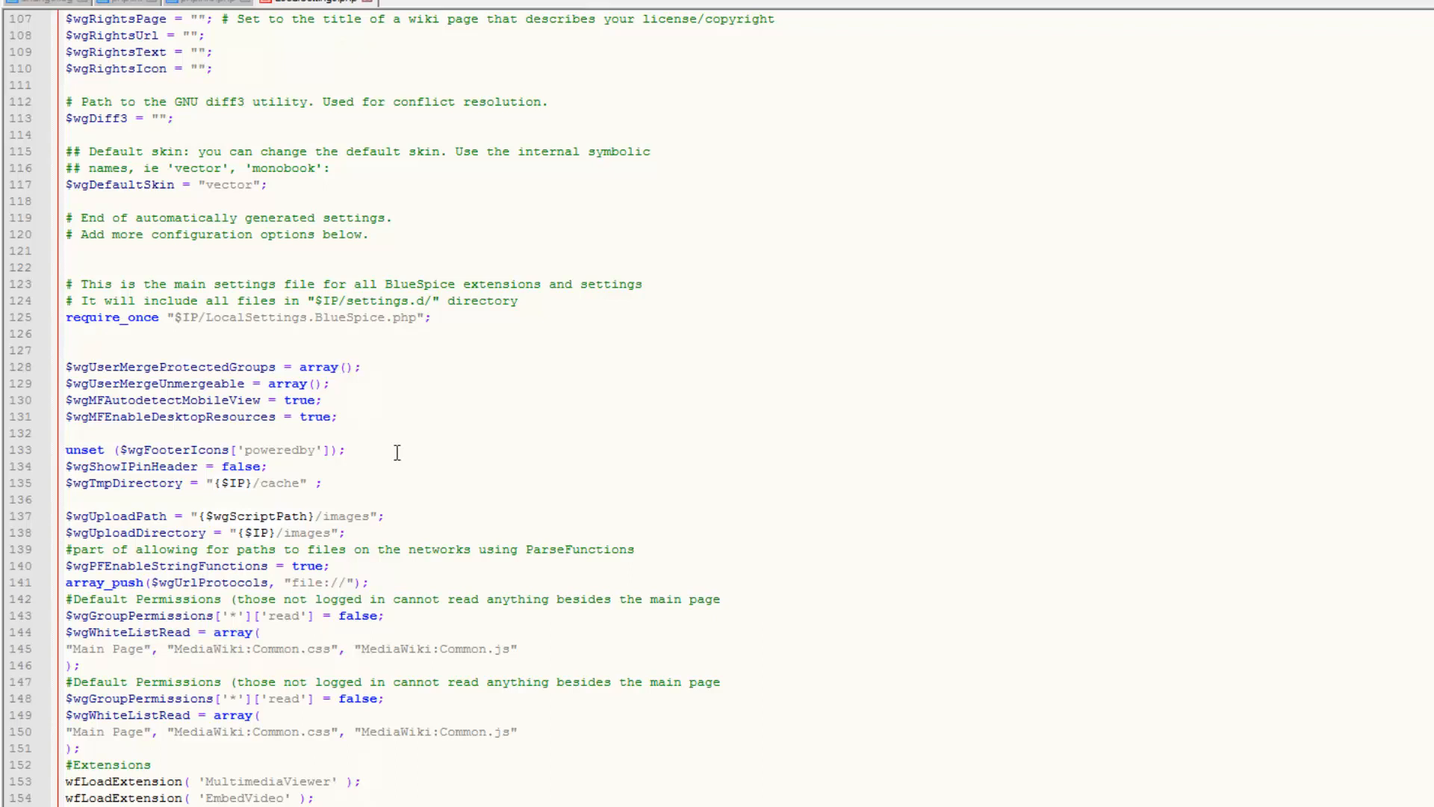
click(145, 482)
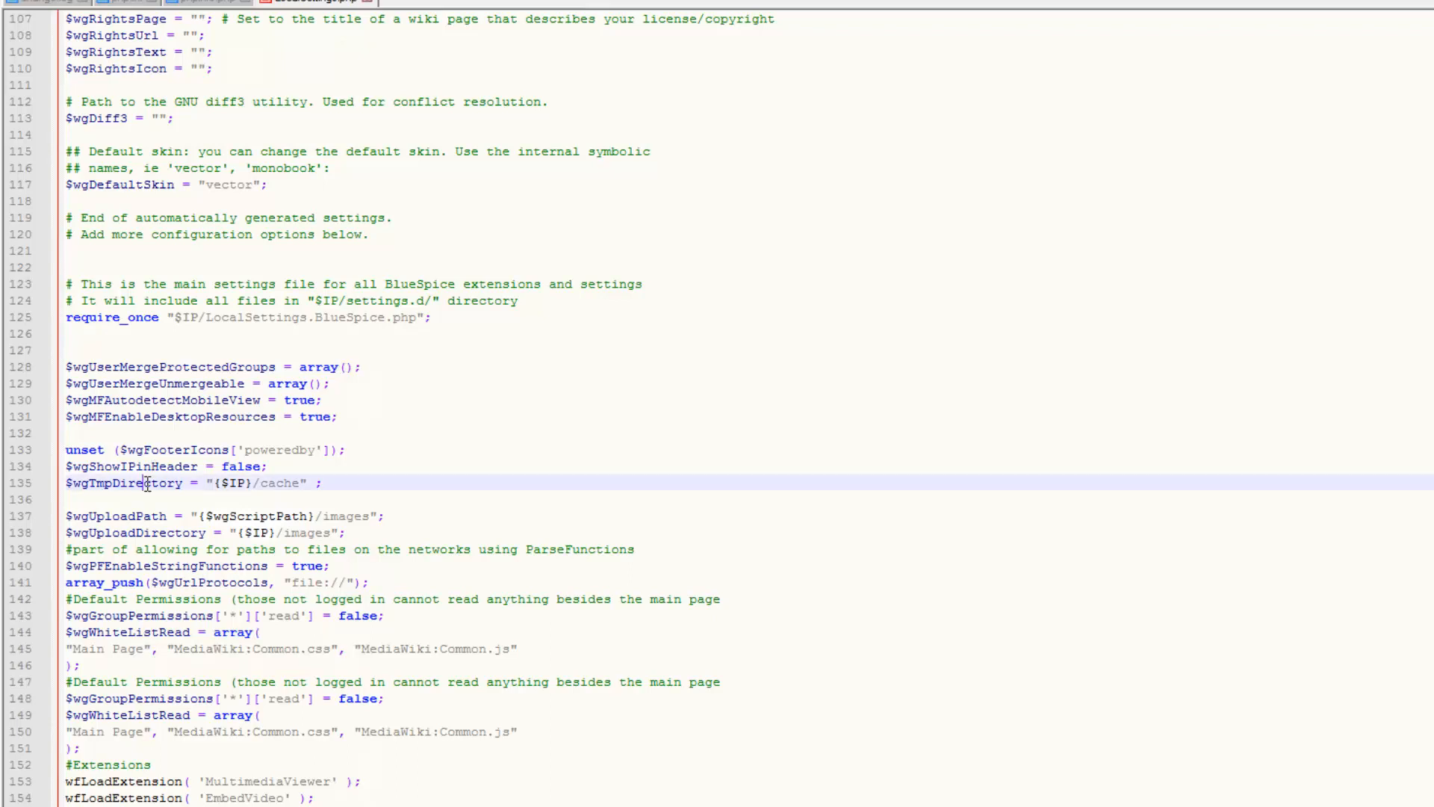
click(254, 484)
click(254, 484)
click(287, 484)
click(253, 484)
click(284, 487)
click(316, 523)
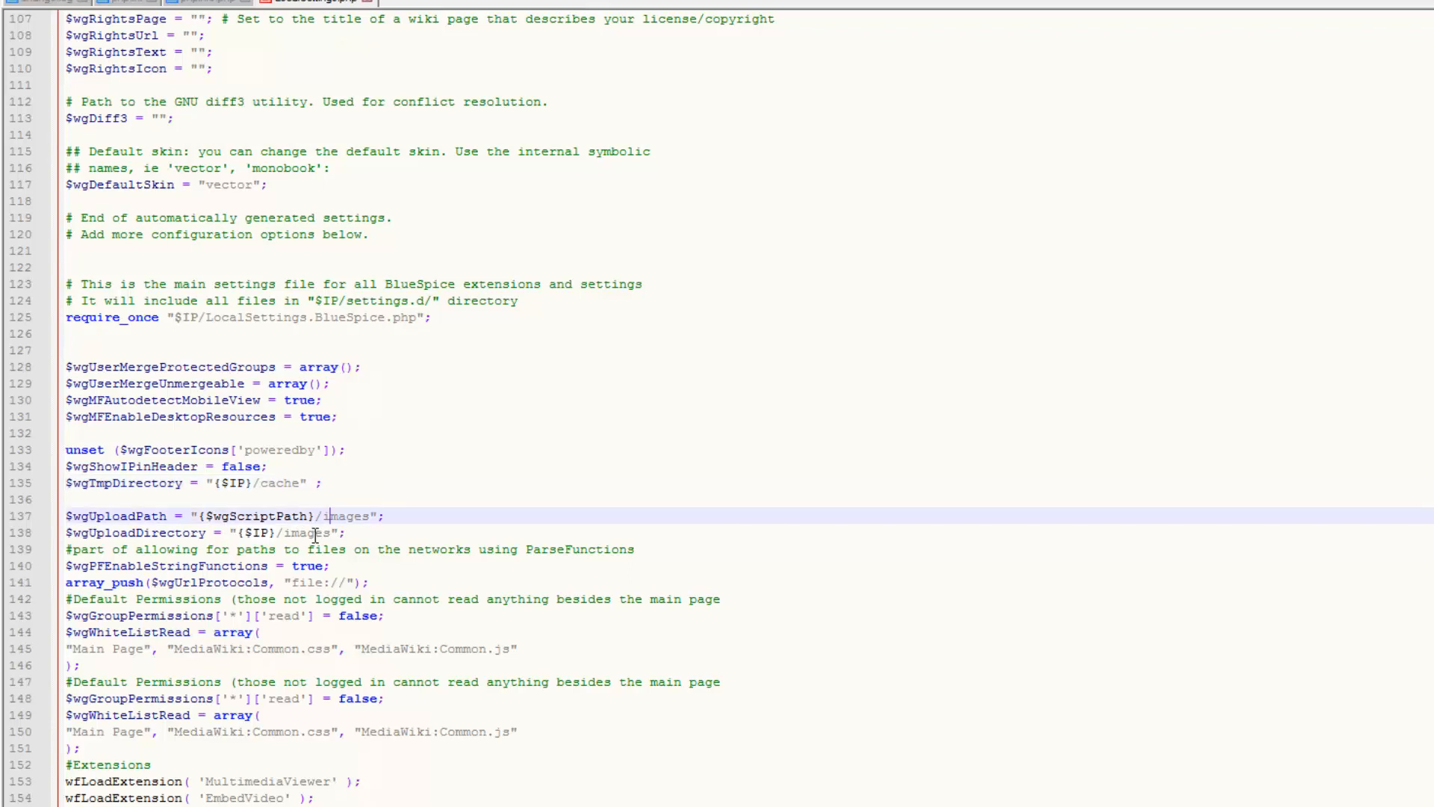
click(315, 534)
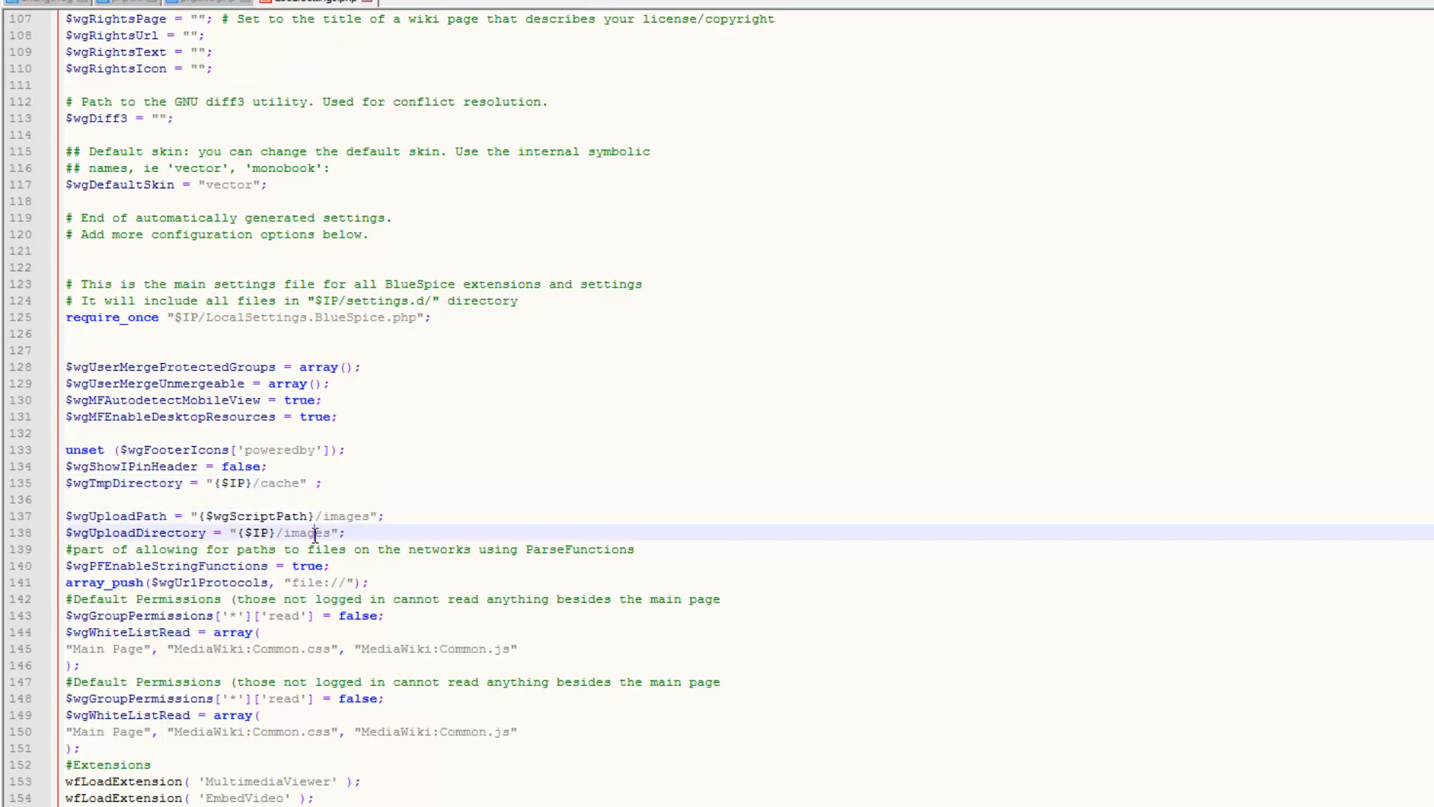
click(373, 581)
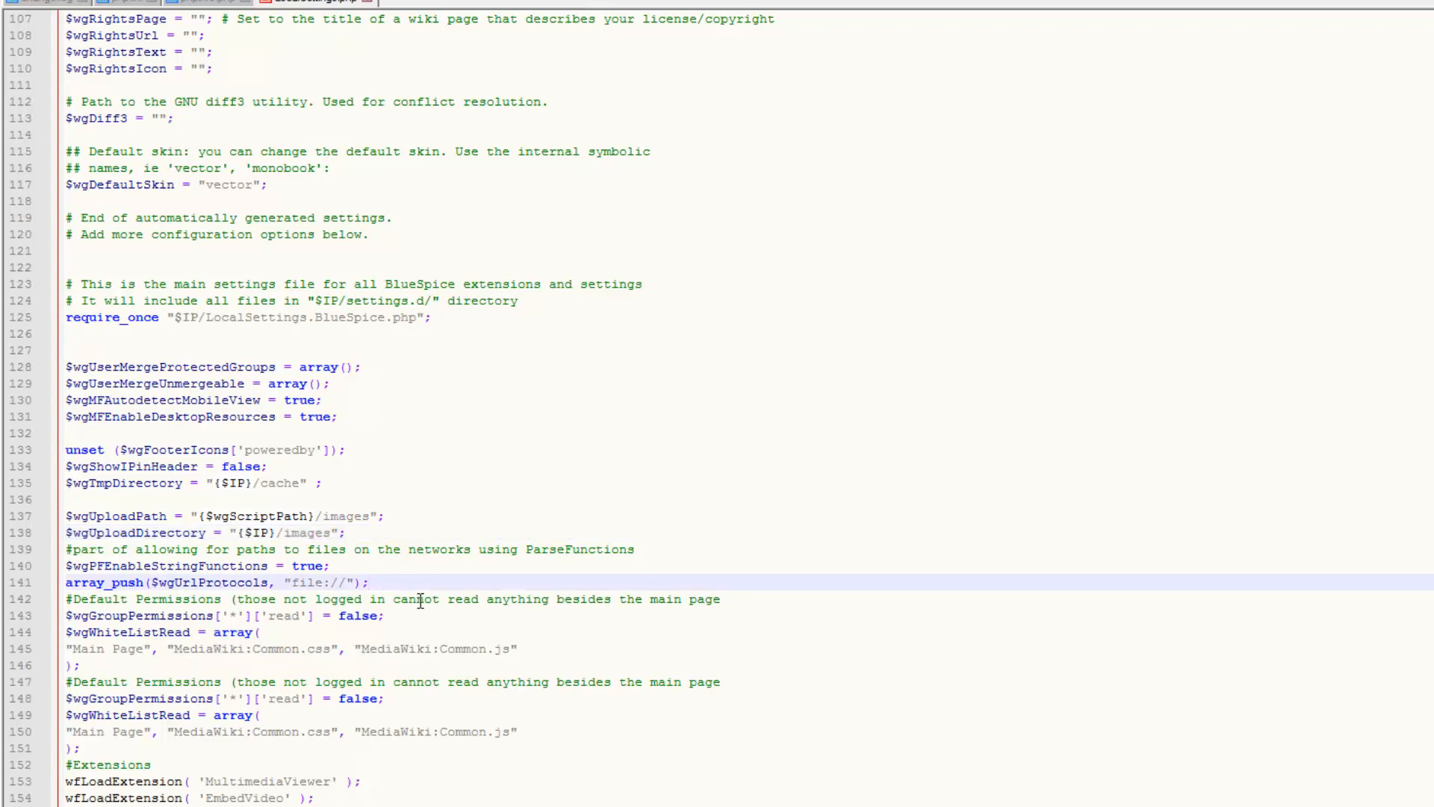
key(Return)
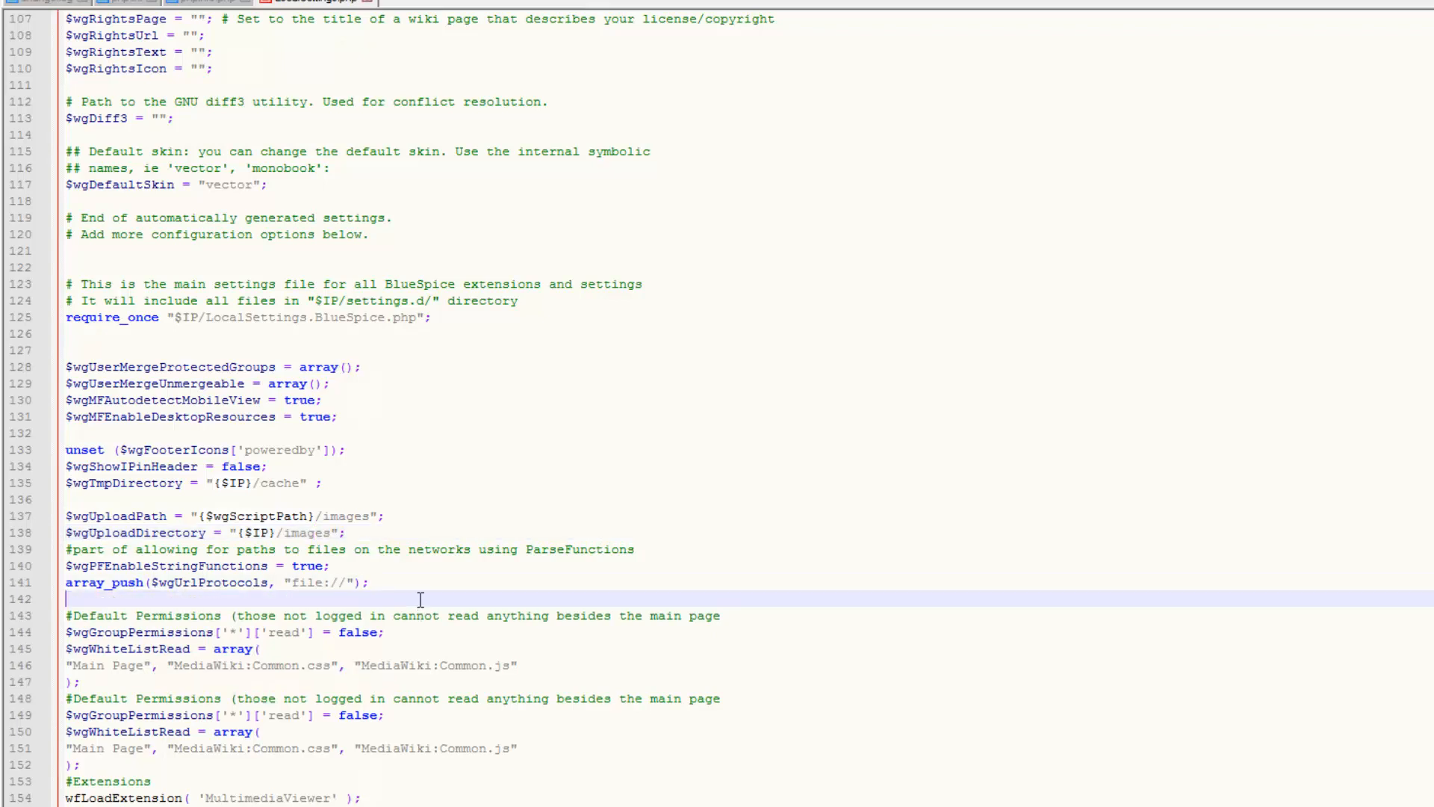
click(398, 538)
key(Return)
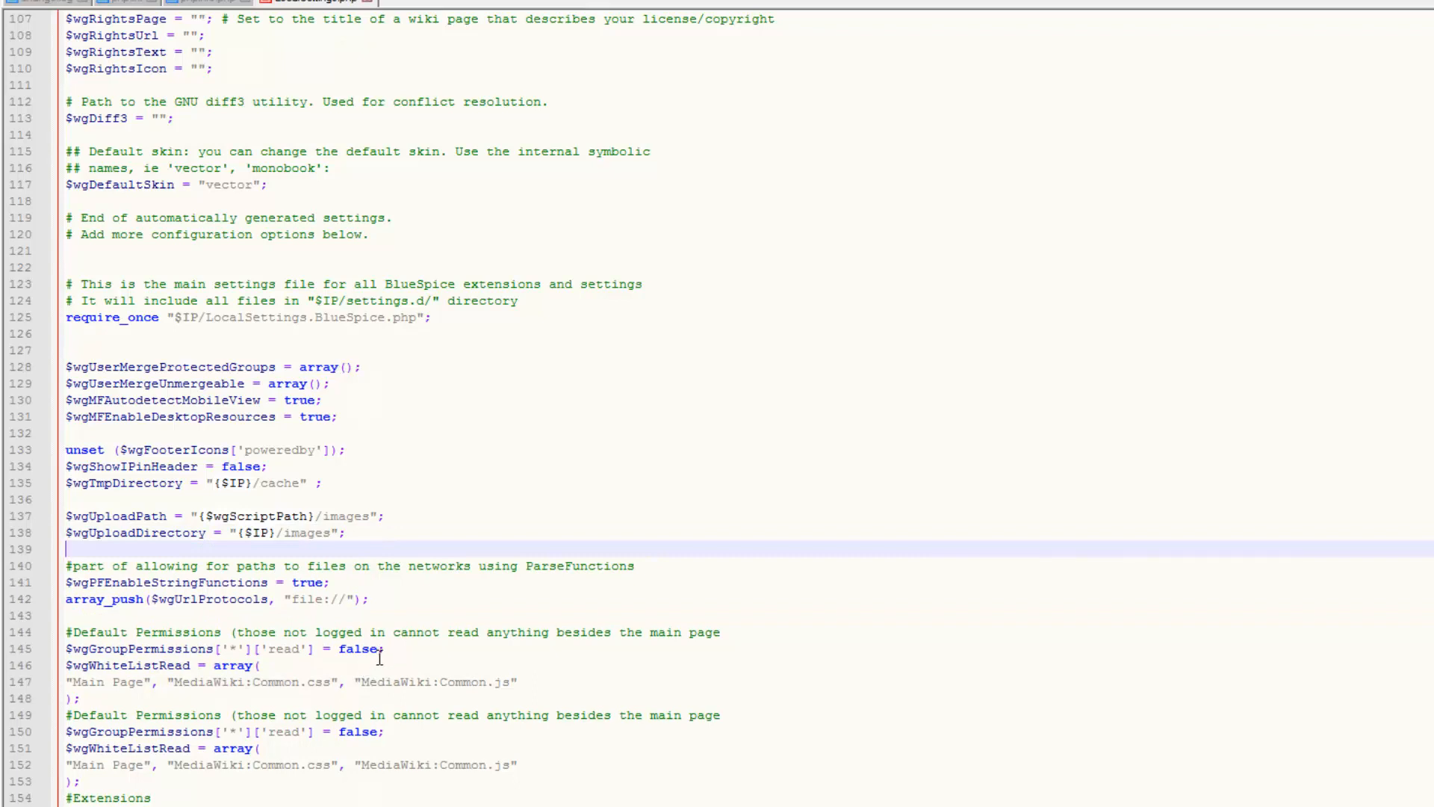
Add blank separators between permissions blocks and before the extensions and authentication sections
click(260, 705)
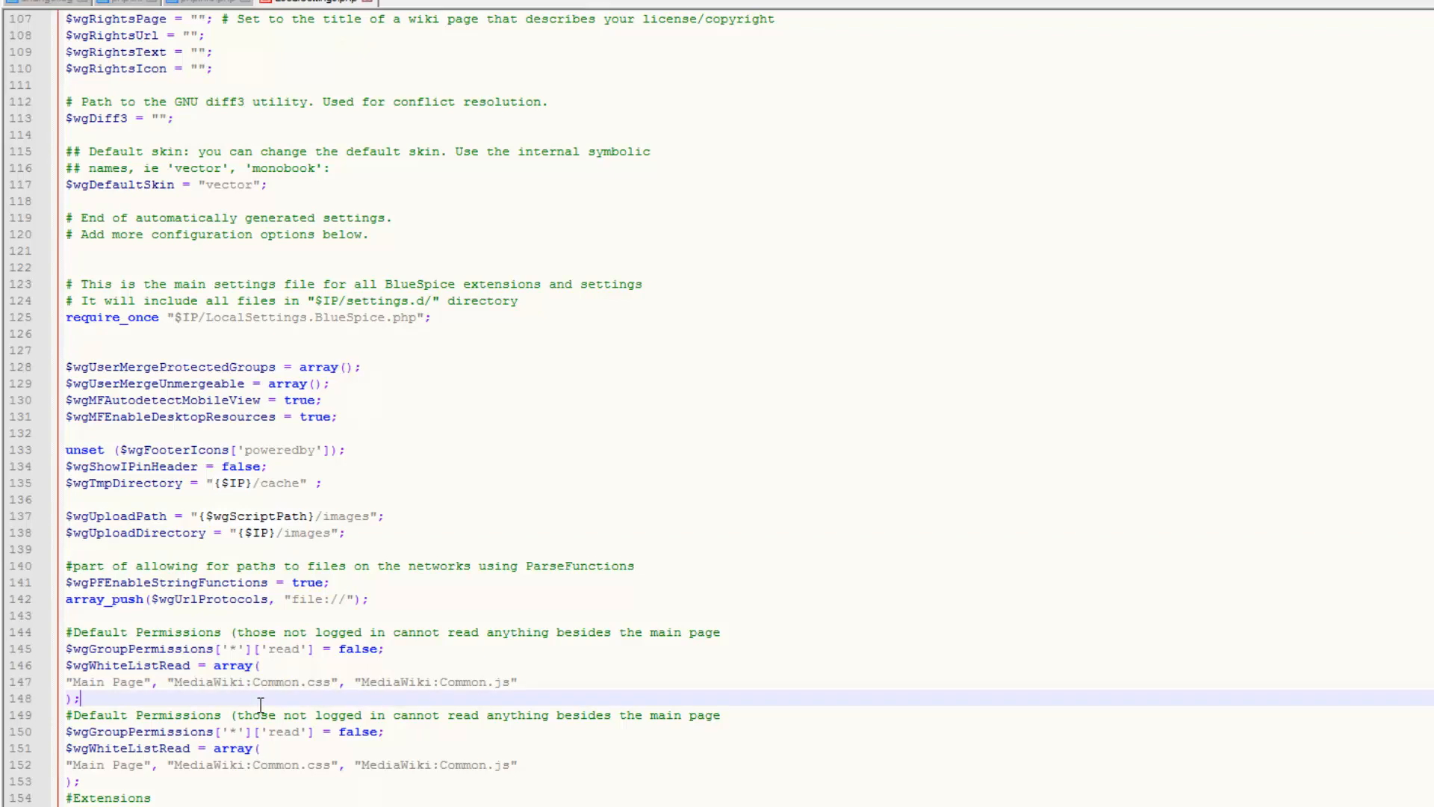
key(Return)
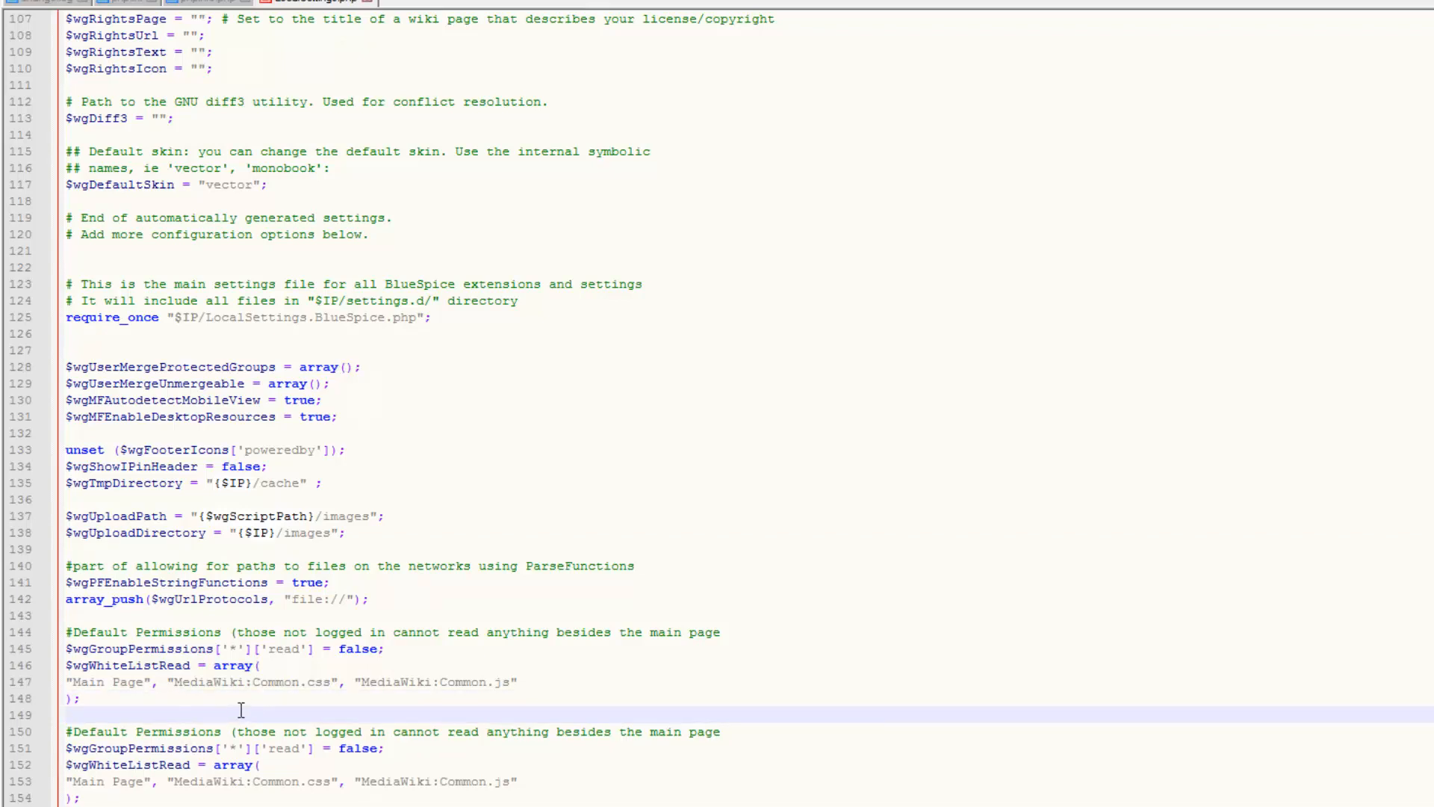
click(207, 798)
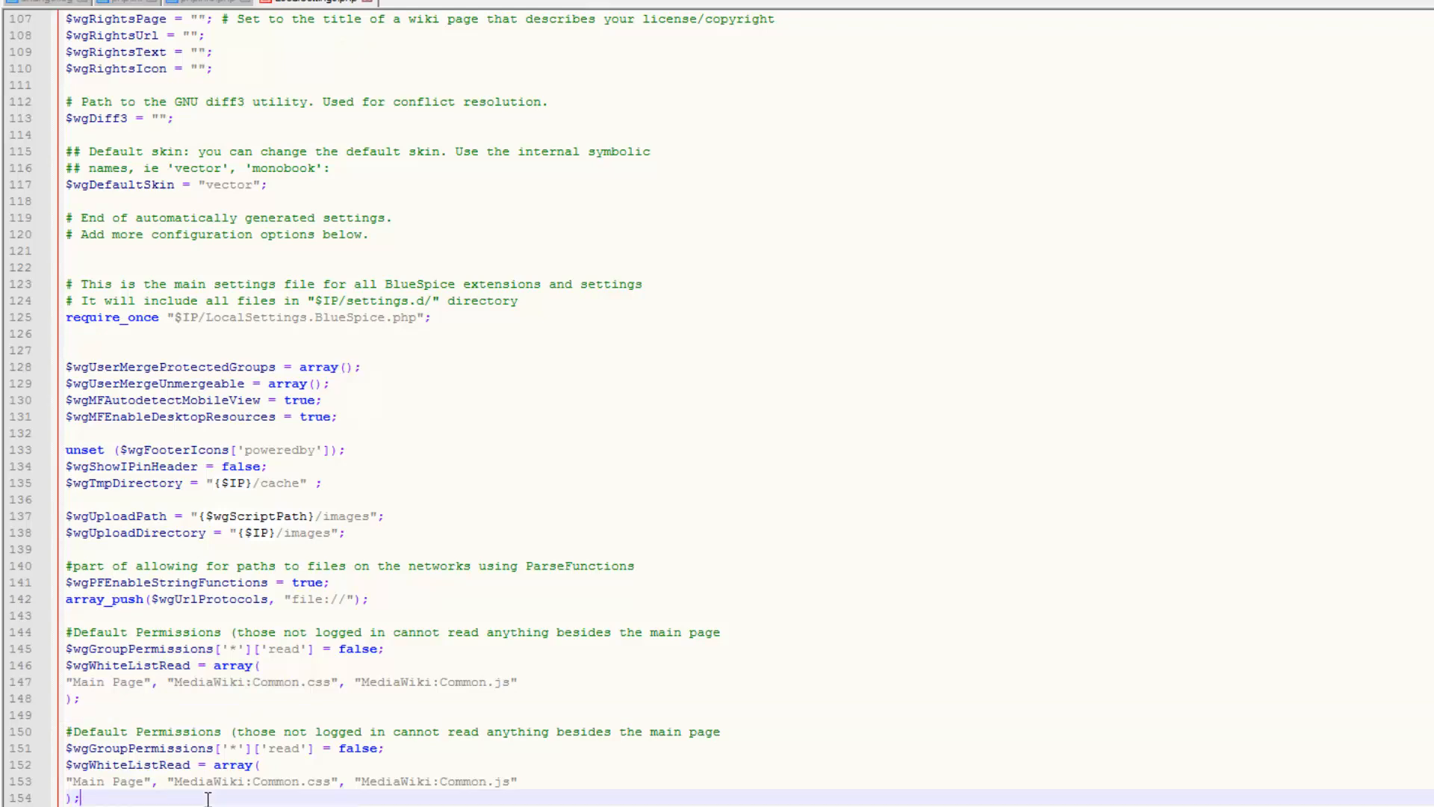
key(Return)
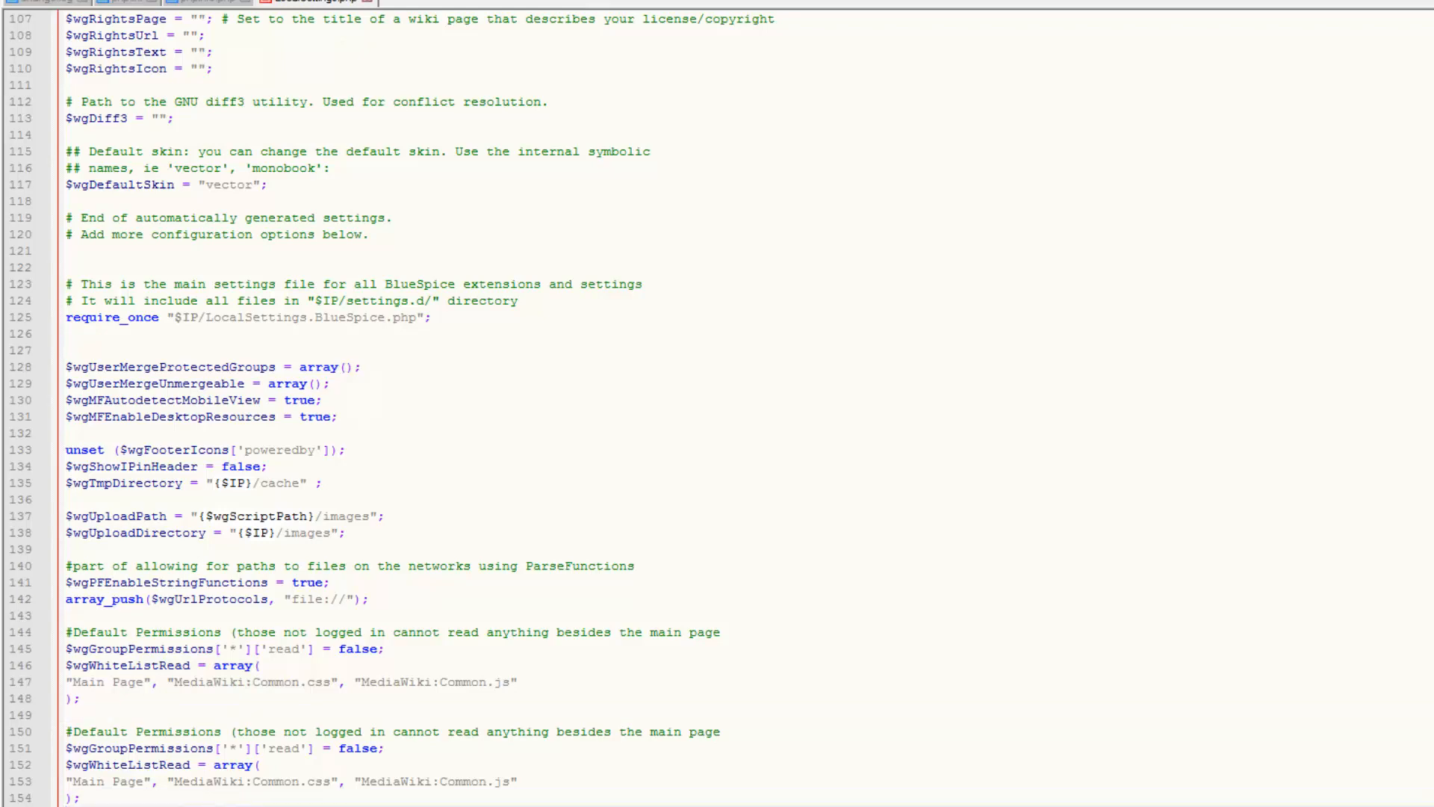
click(229, 740)
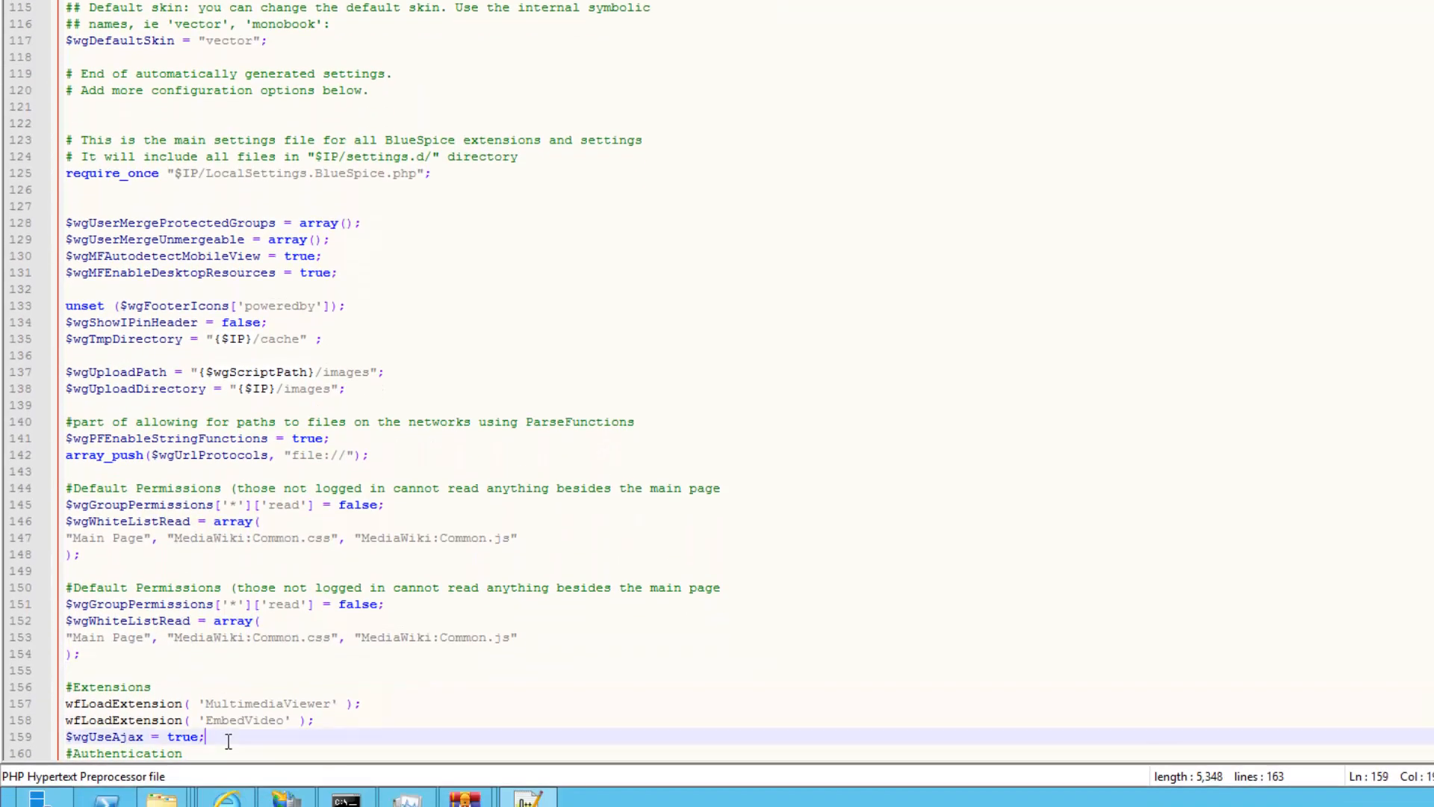
key(Return)
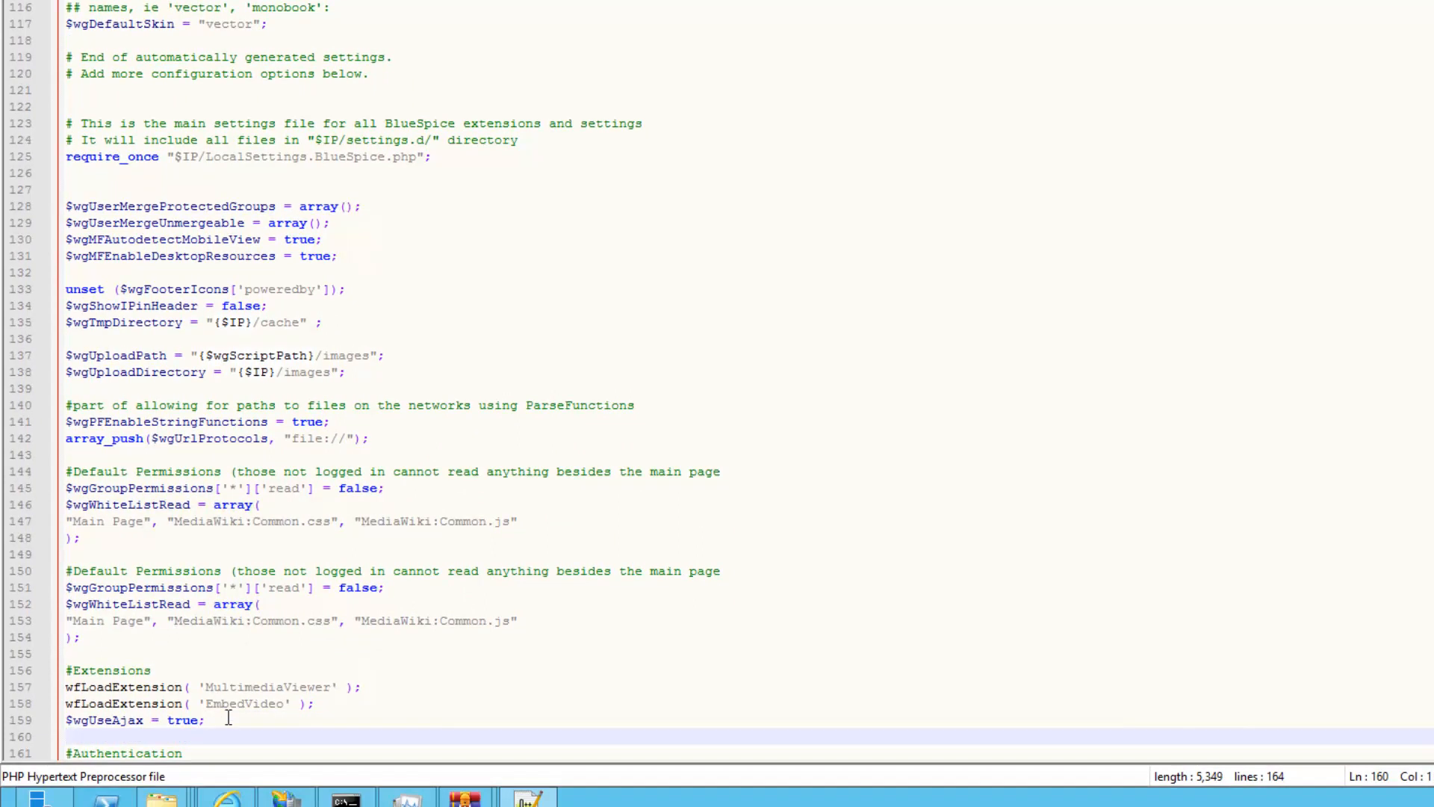
double_click(273, 686)
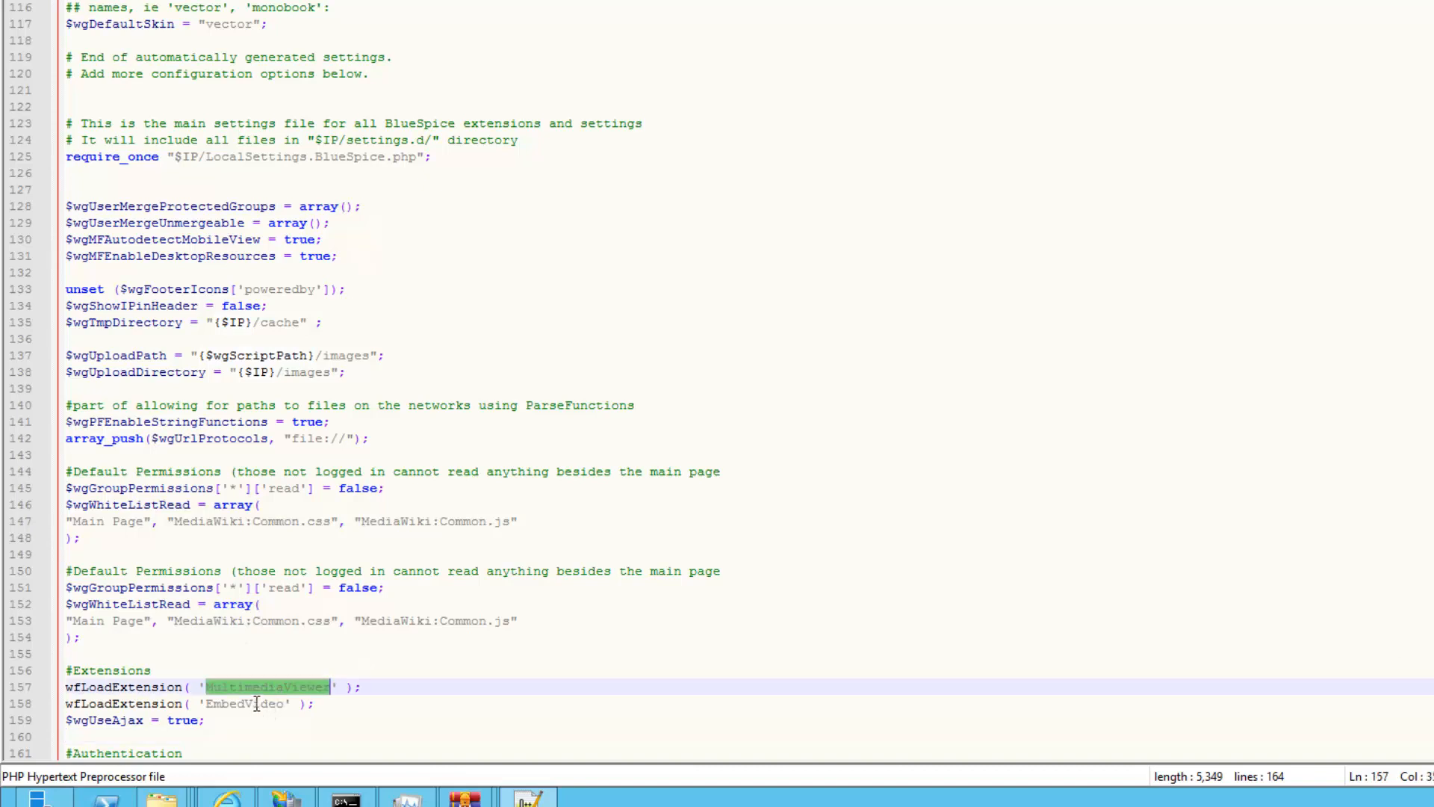
triple_click(256, 703)
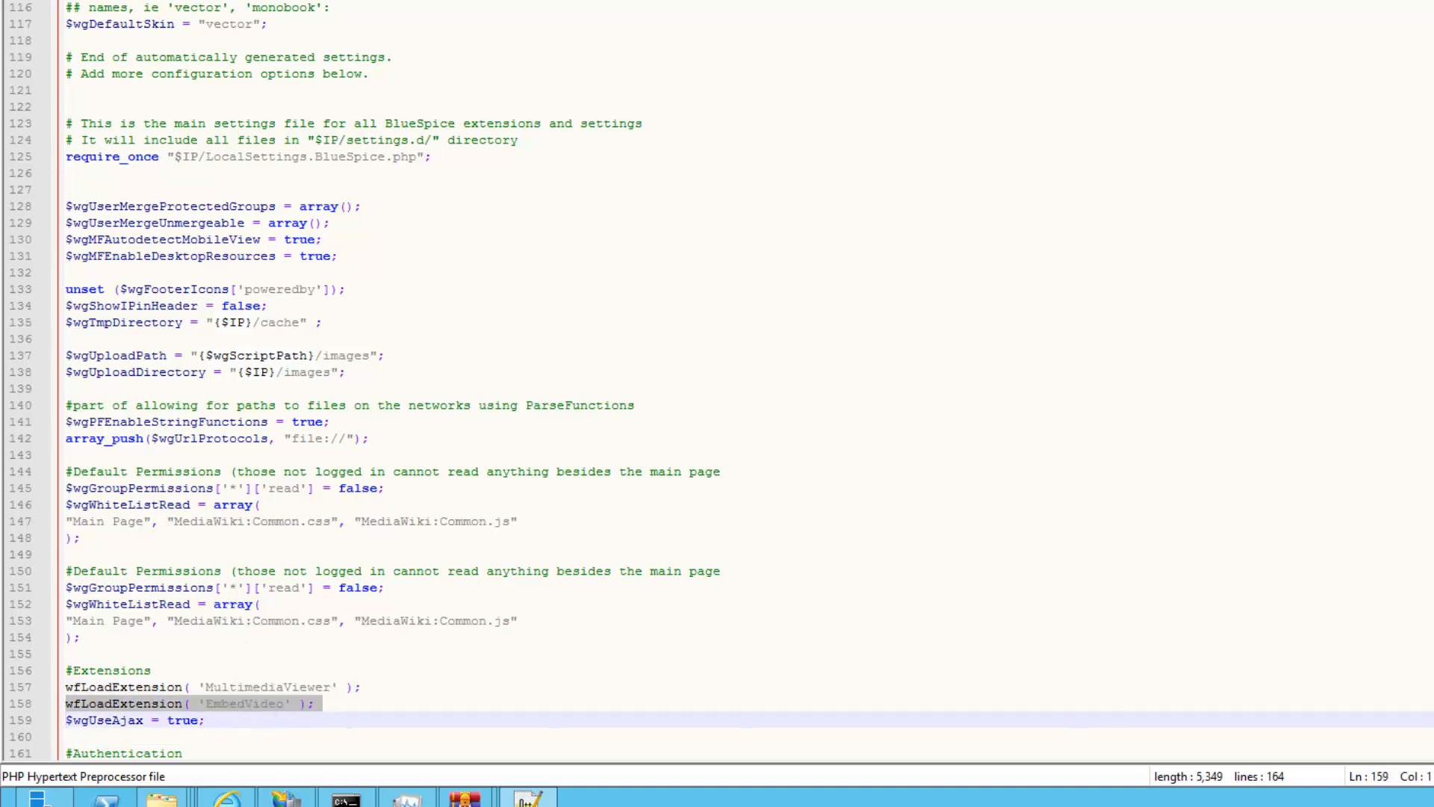
scroll(717, 374, down, 2)
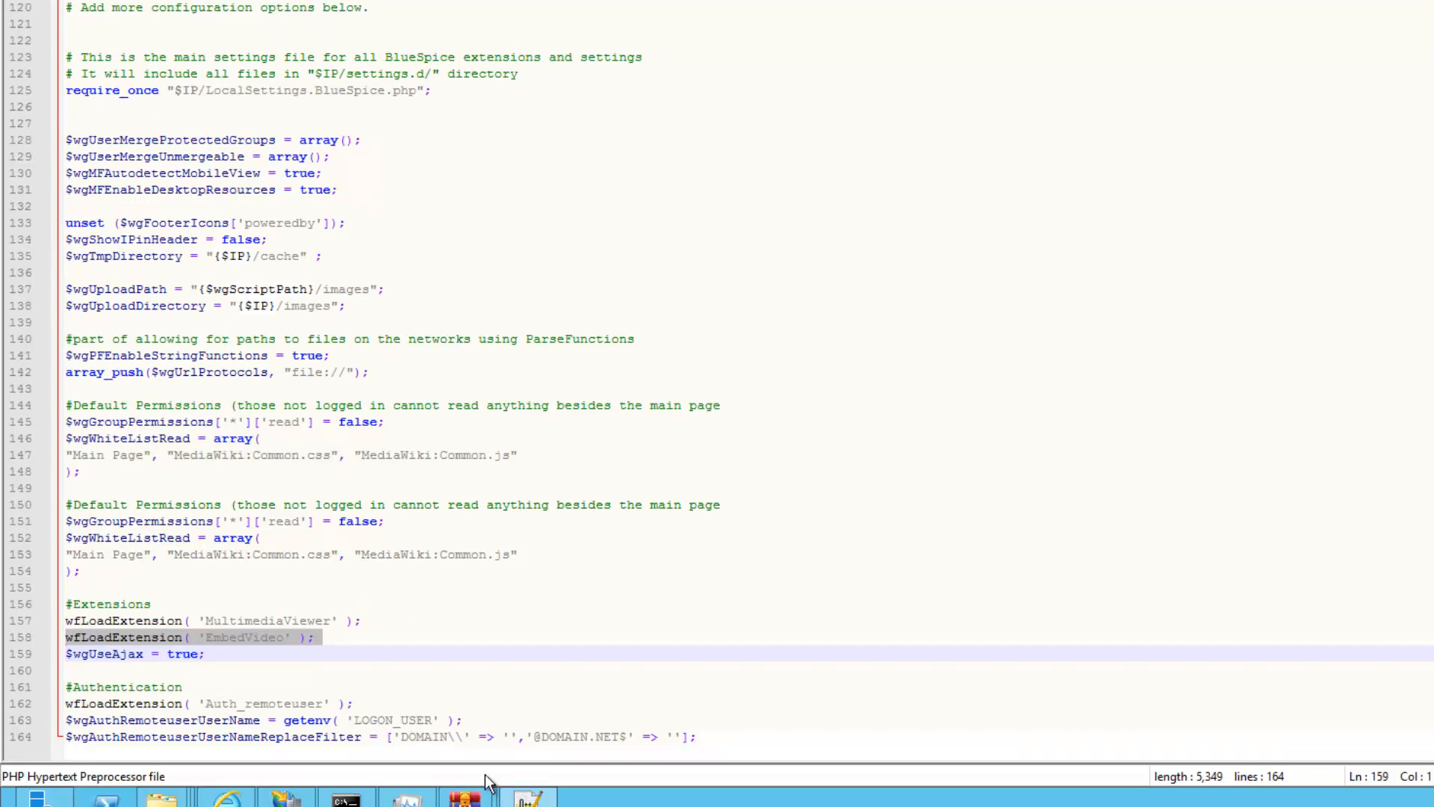
click(198, 687)
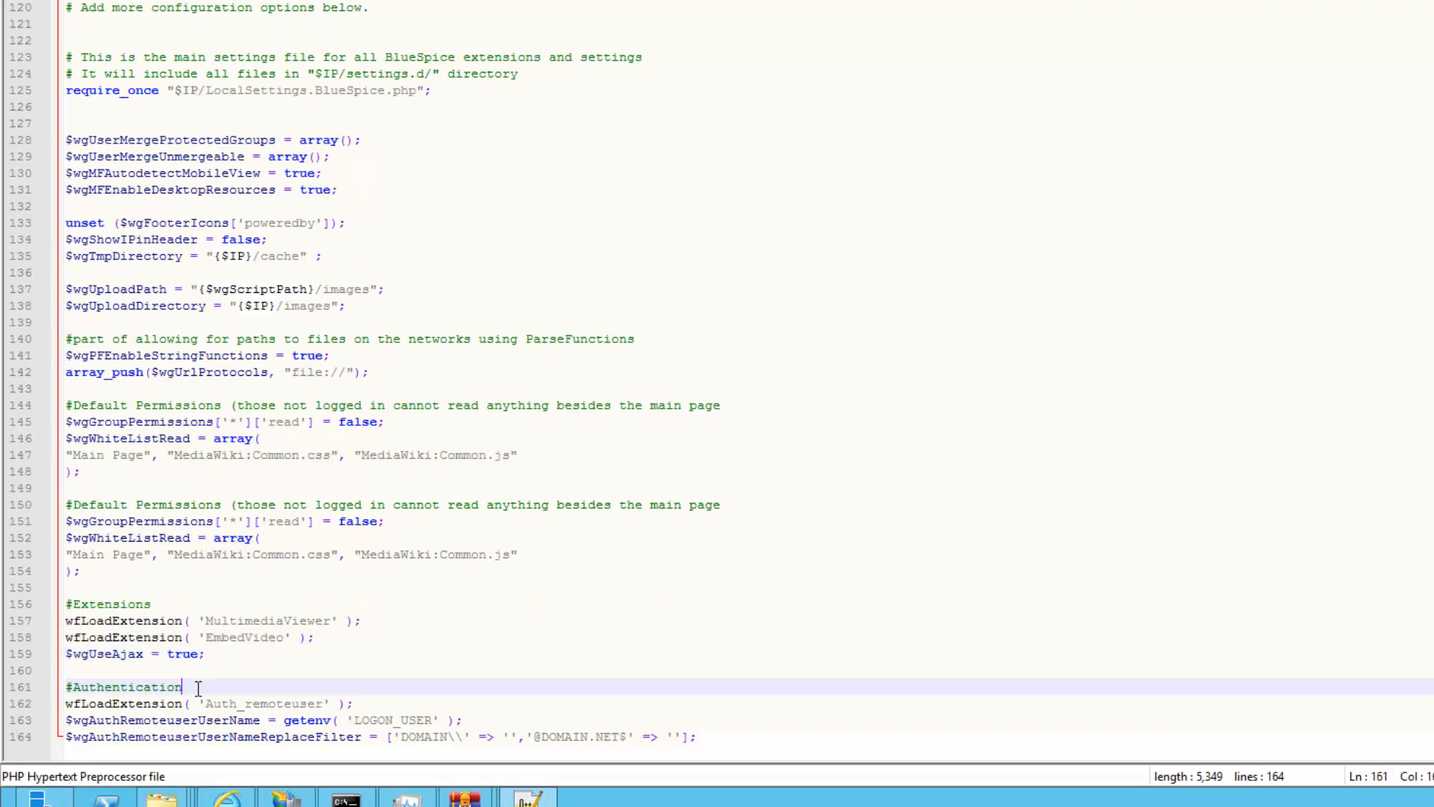
double_click(434, 737)
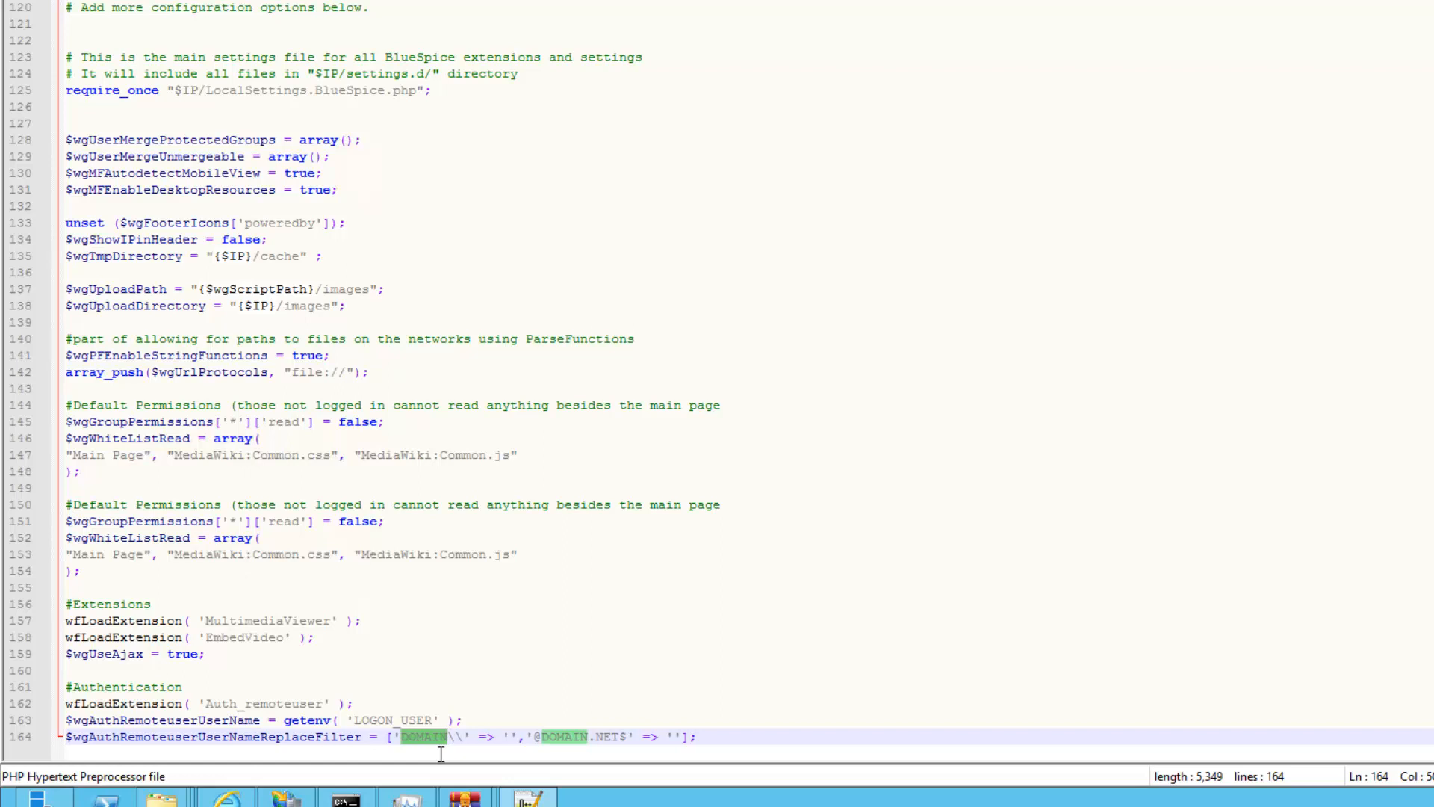
Type TACTICAL-TECH over both DOMAIN words in line 164's remote-user filter
text(TACTA)
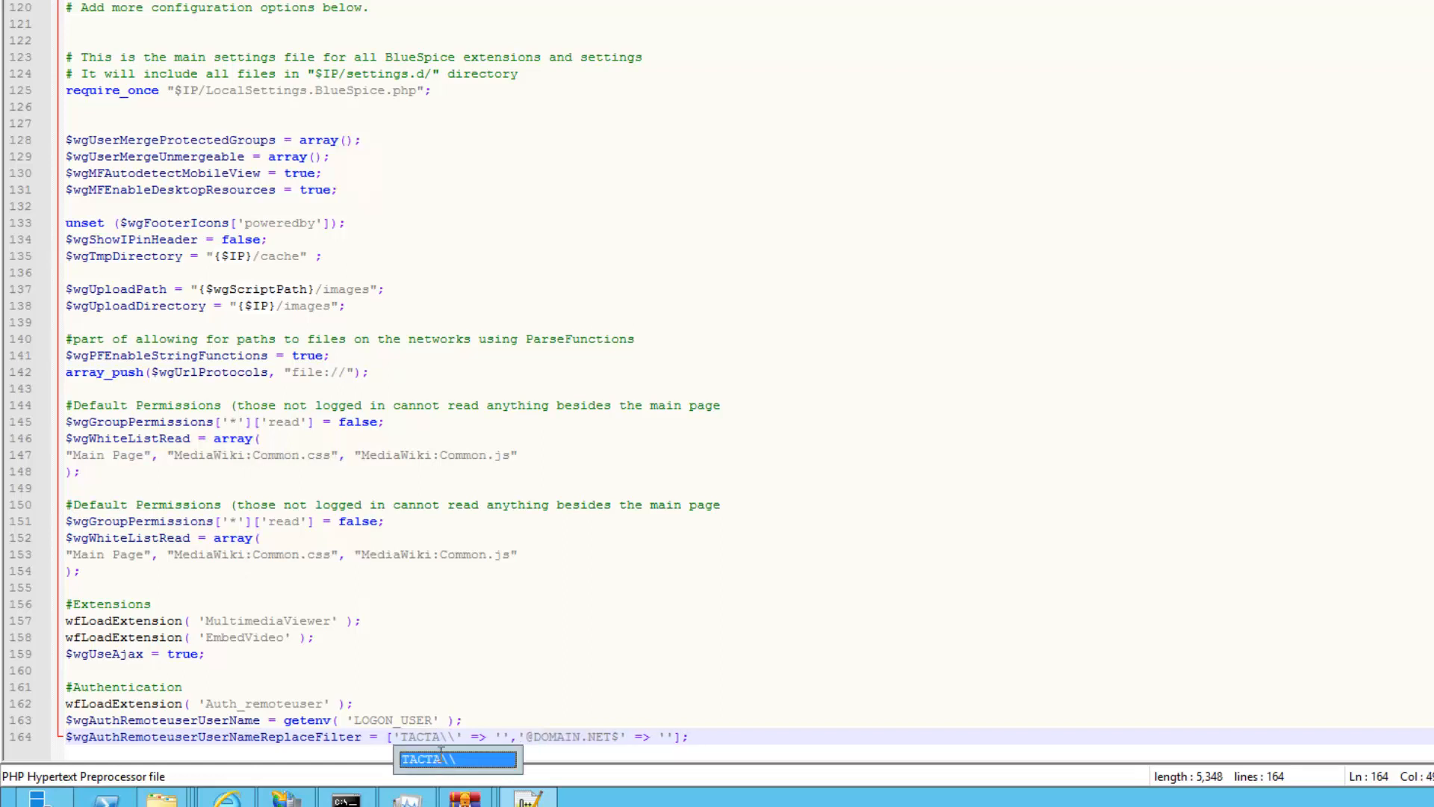
key(BackSpace)
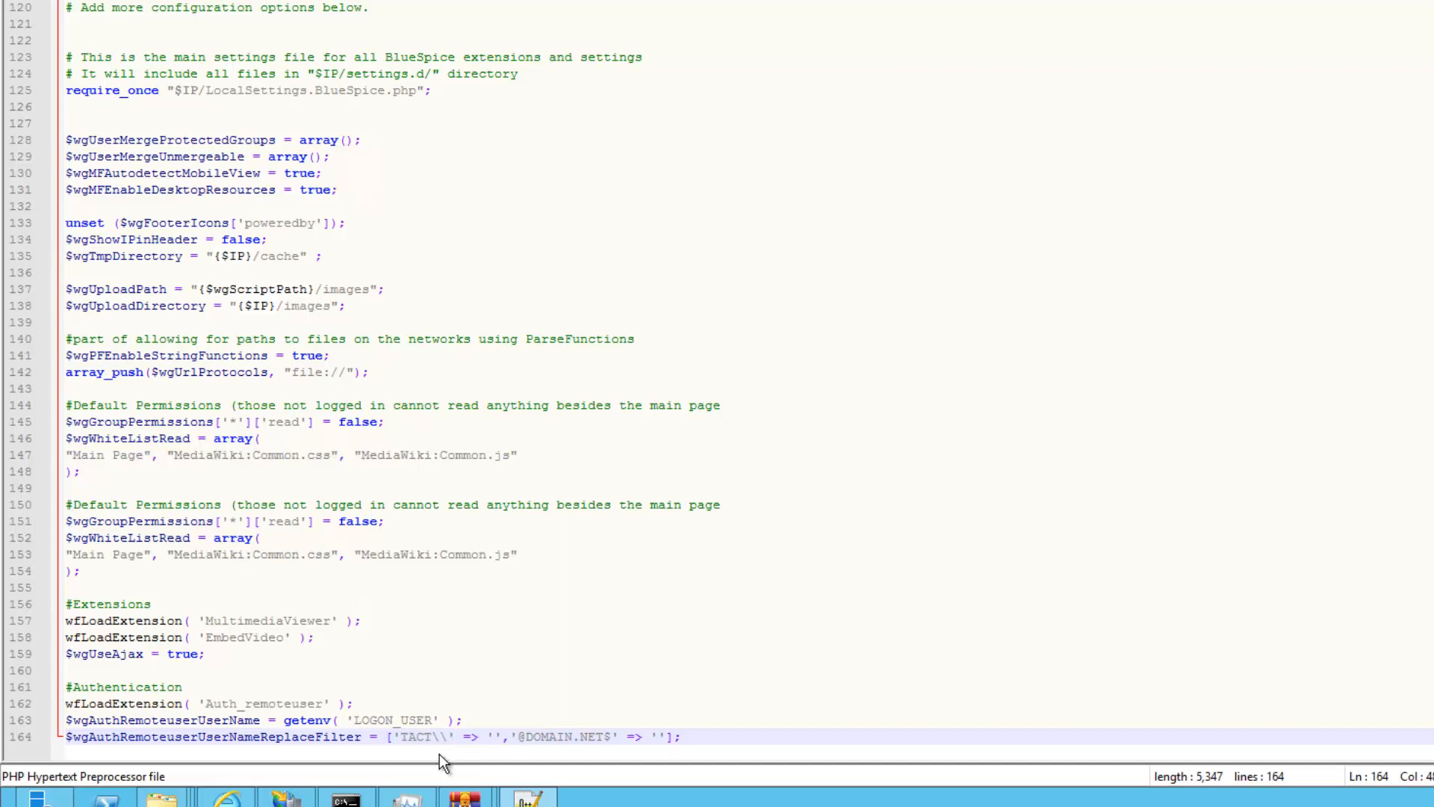
text(ICAL-TECH)
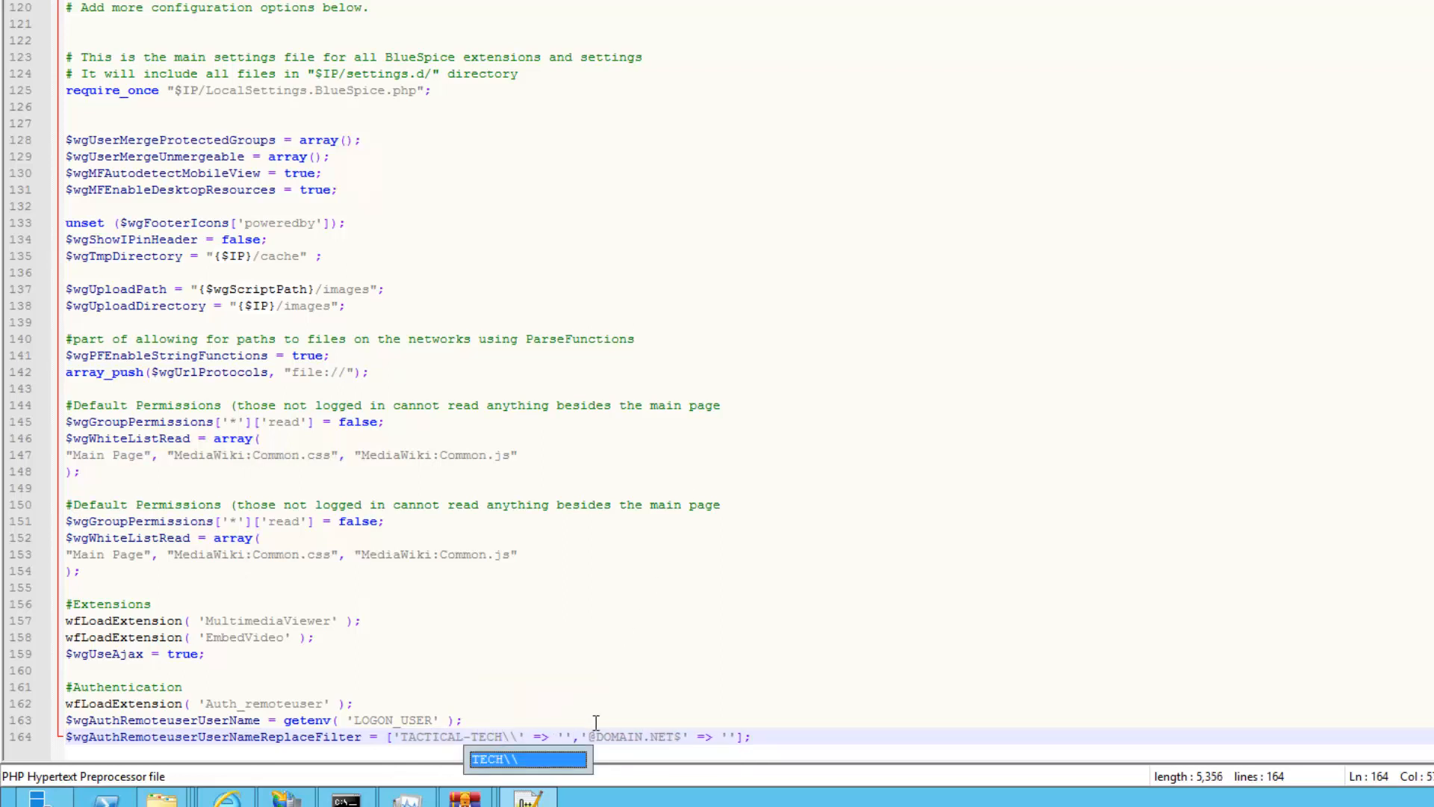
drag(597, 737, 642, 798)
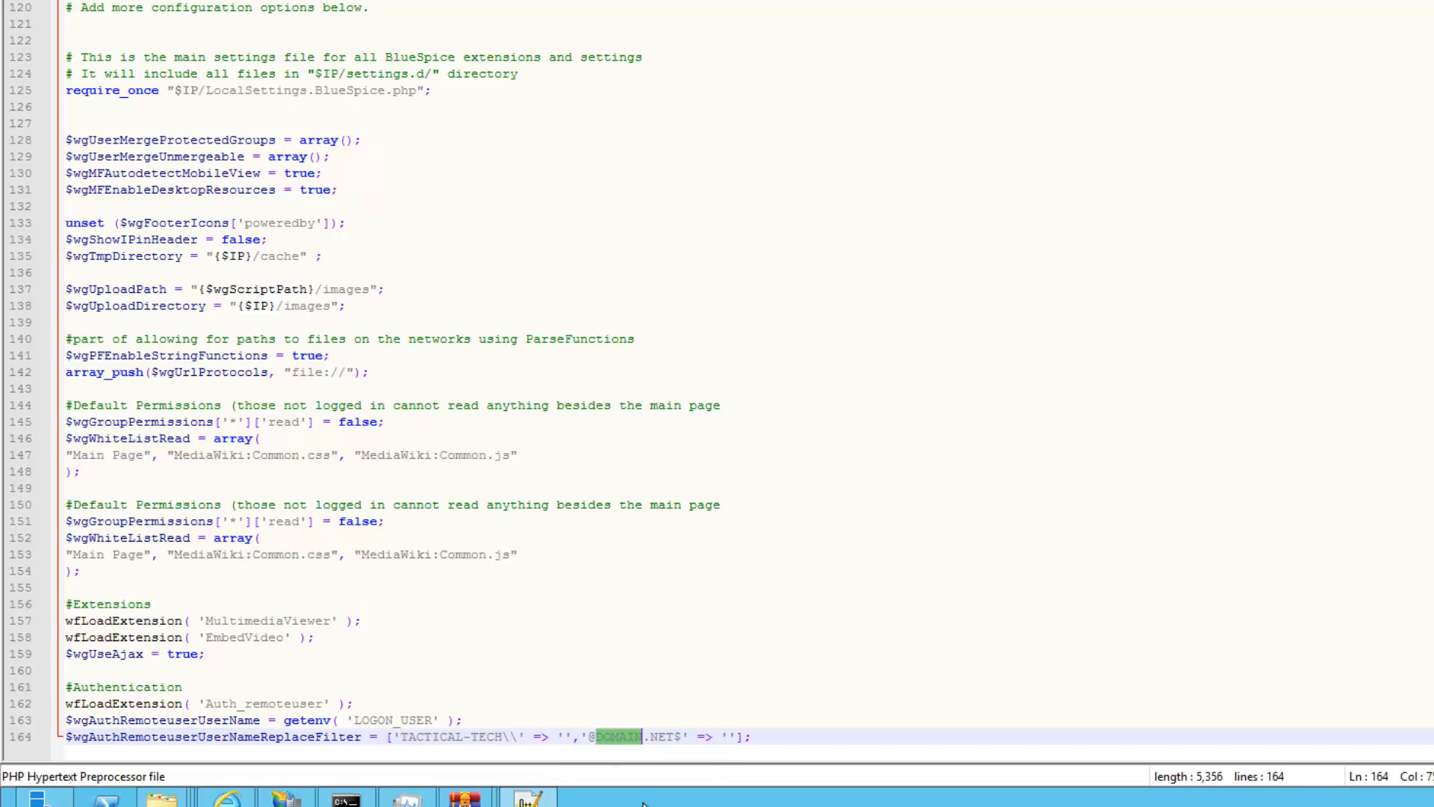
text(TAC)
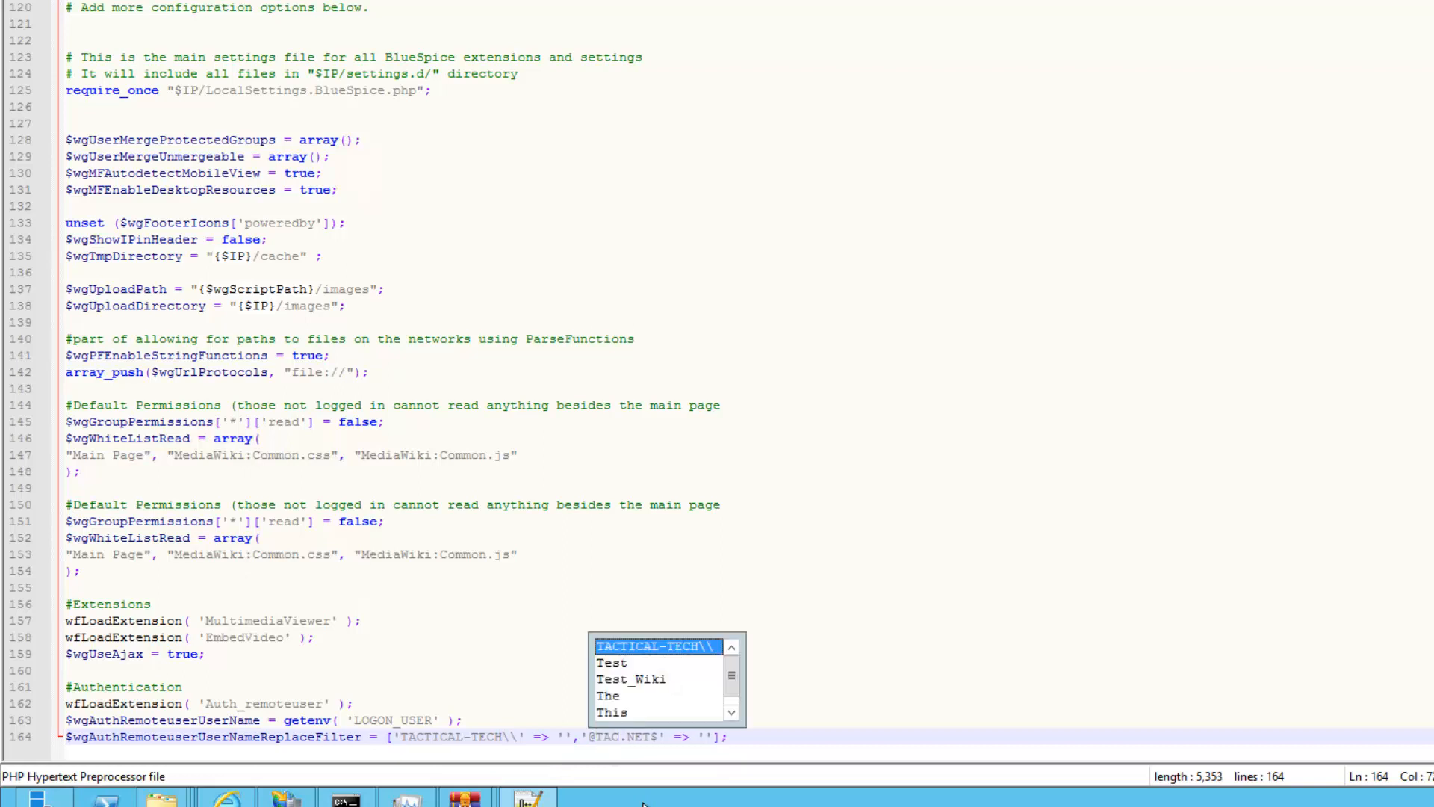
text(TICAL-TECH)
click(807, 728)
click(808, 737)
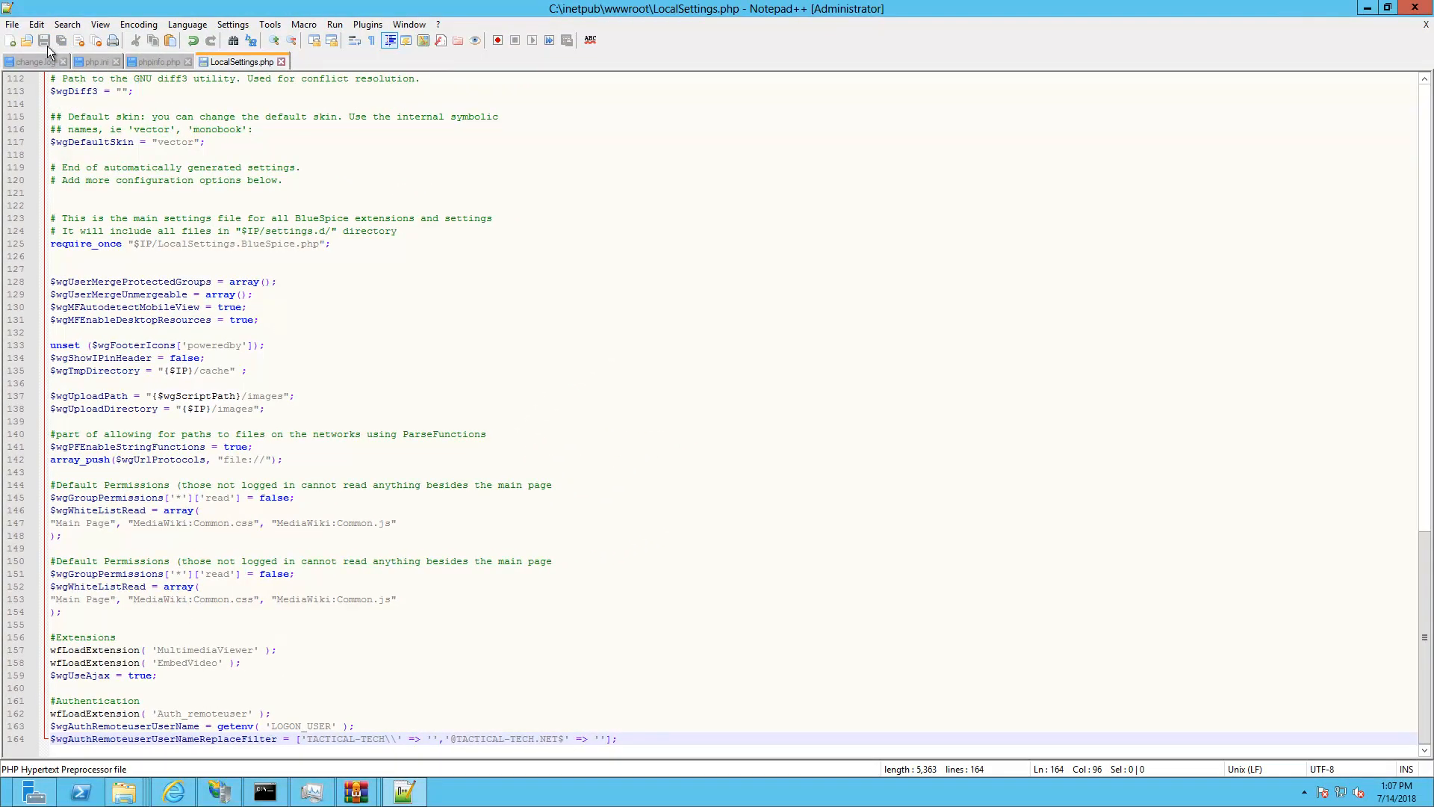
Paste the GnuWin32 sed.exe path into the $wgDiff3 quotes and save LocalSettings.php
click(47, 43)
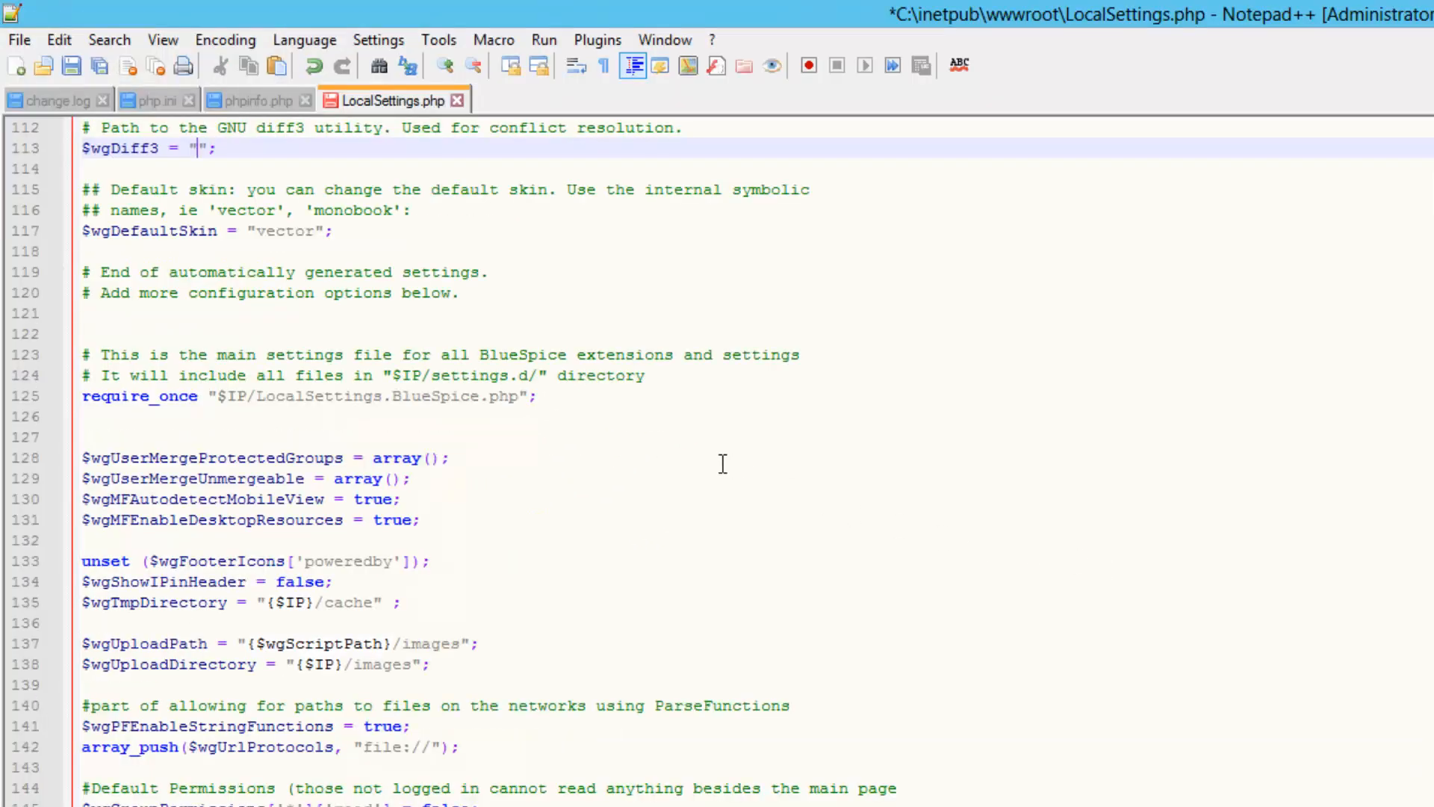
right_click(197, 149)
click(336, 219)
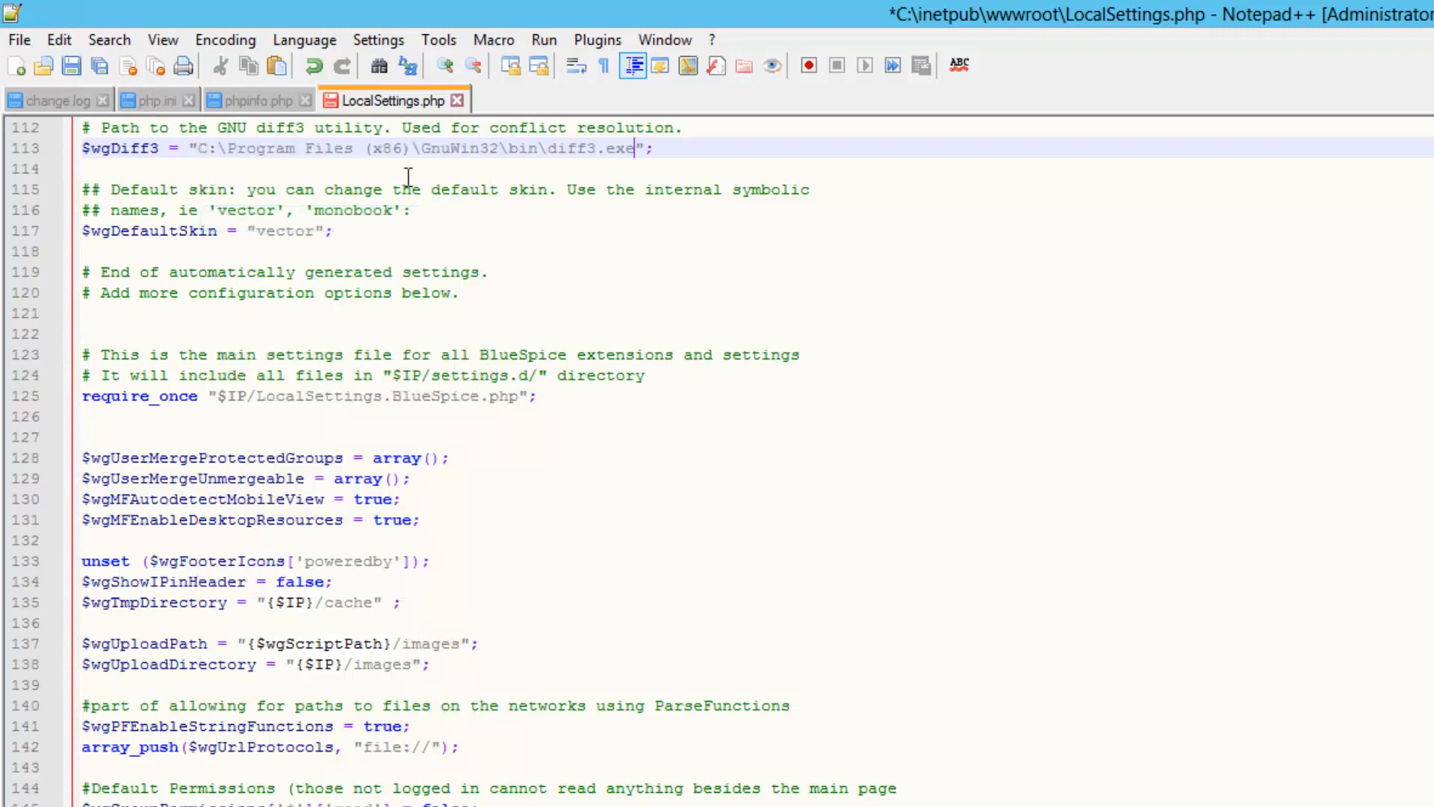
click(655, 148)
click(332, 235)
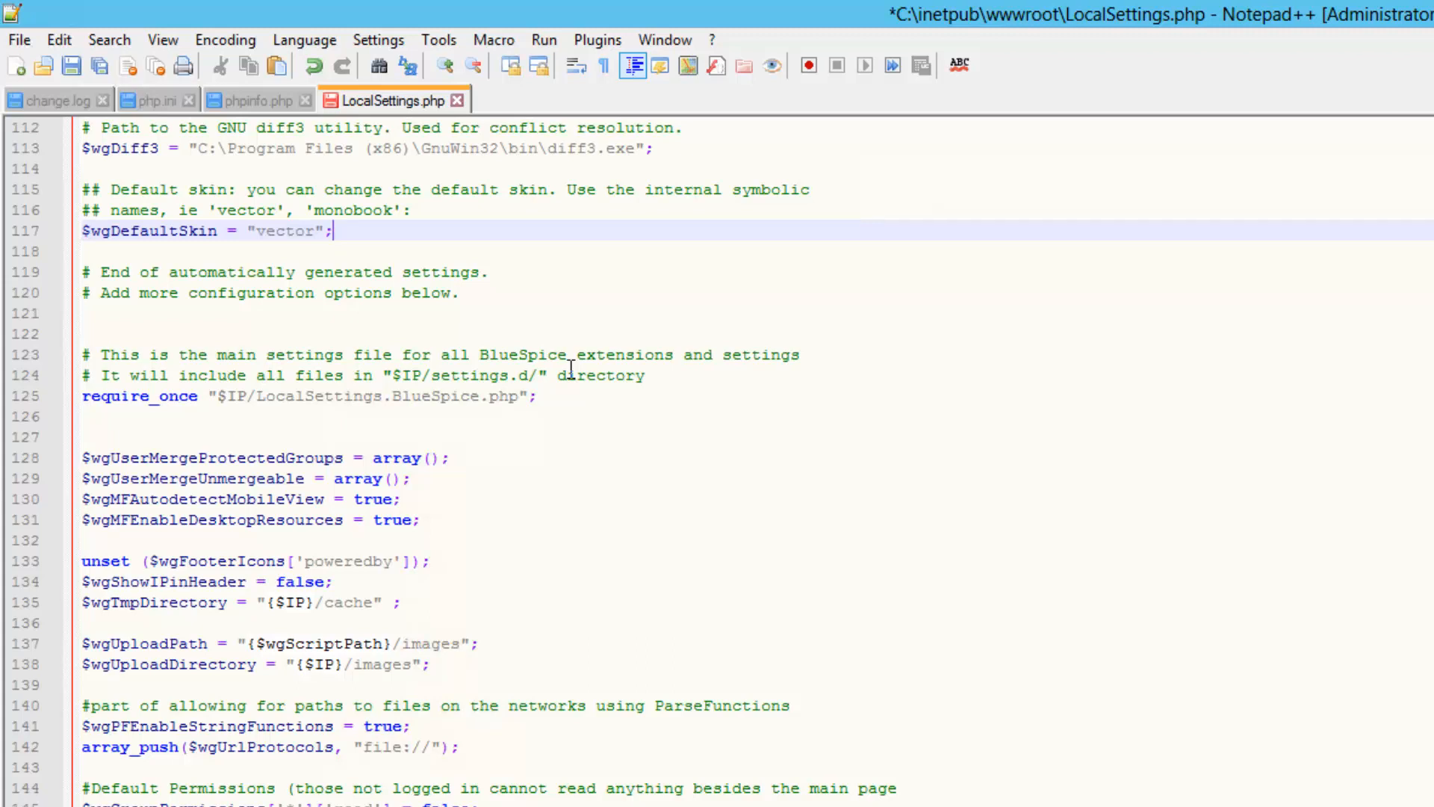
click(71, 65)
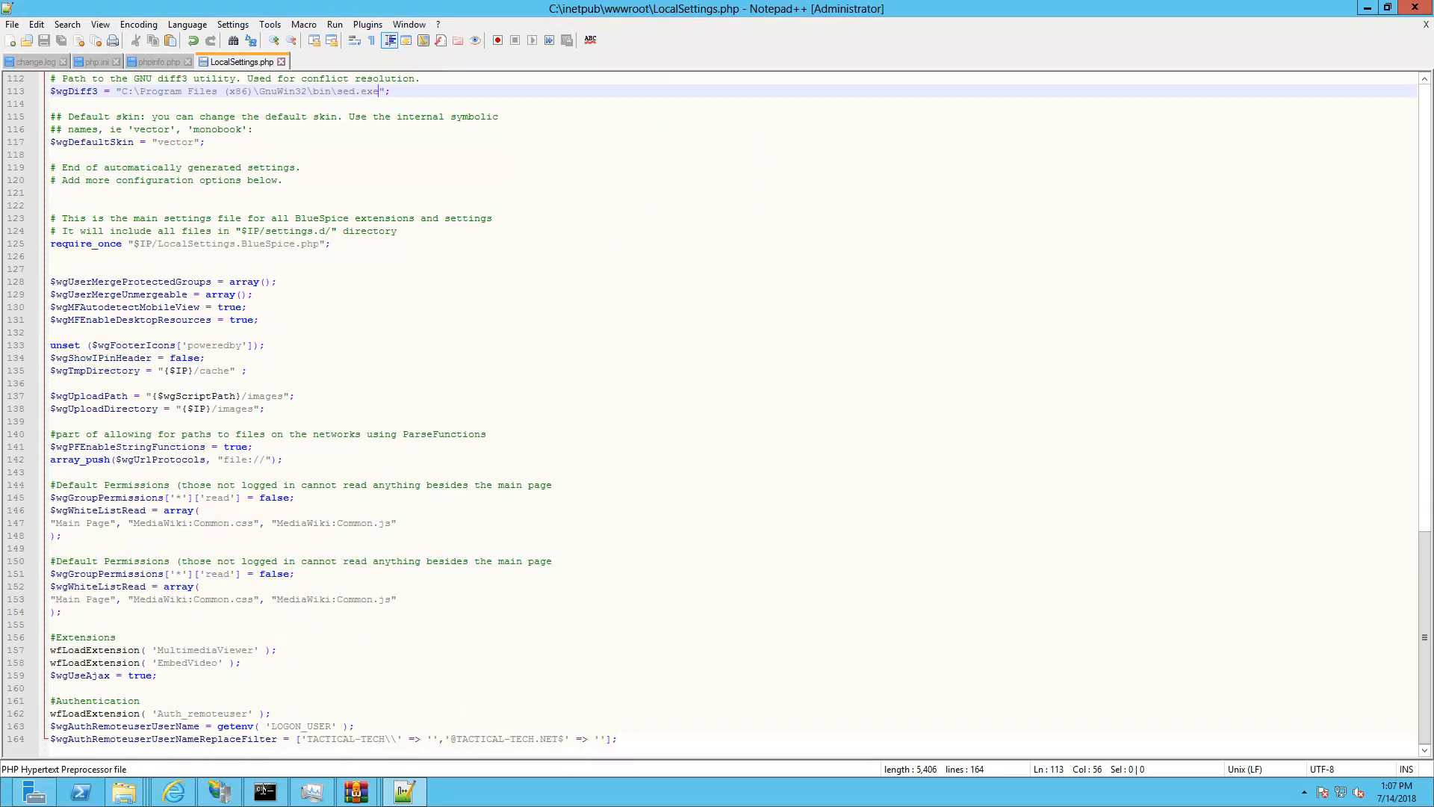
click(265, 791)
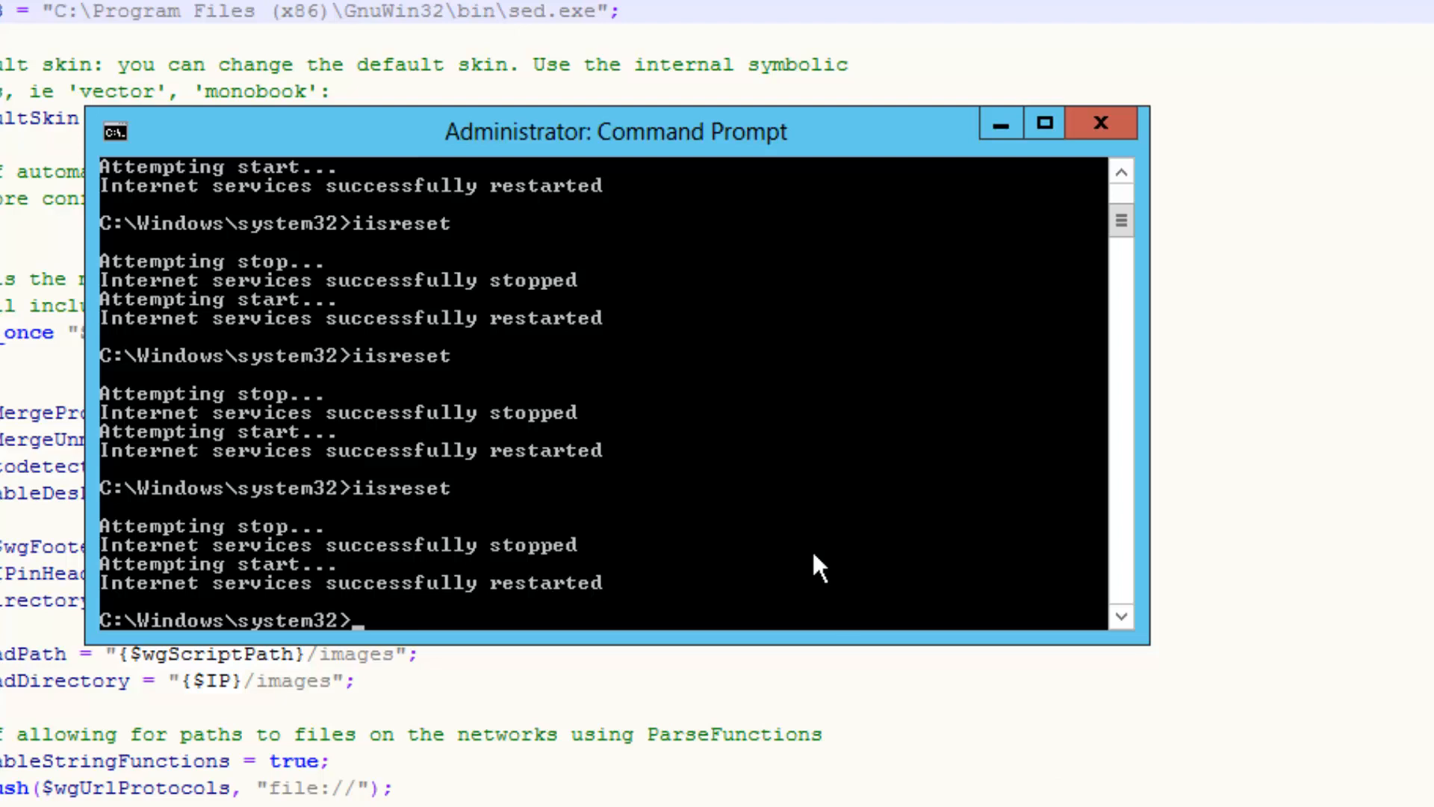
From c:\inetpub\wwwroot run php maintenance/update.php, which fails on missing MultimediaViewer files
text(cd c:\inetpub\w)
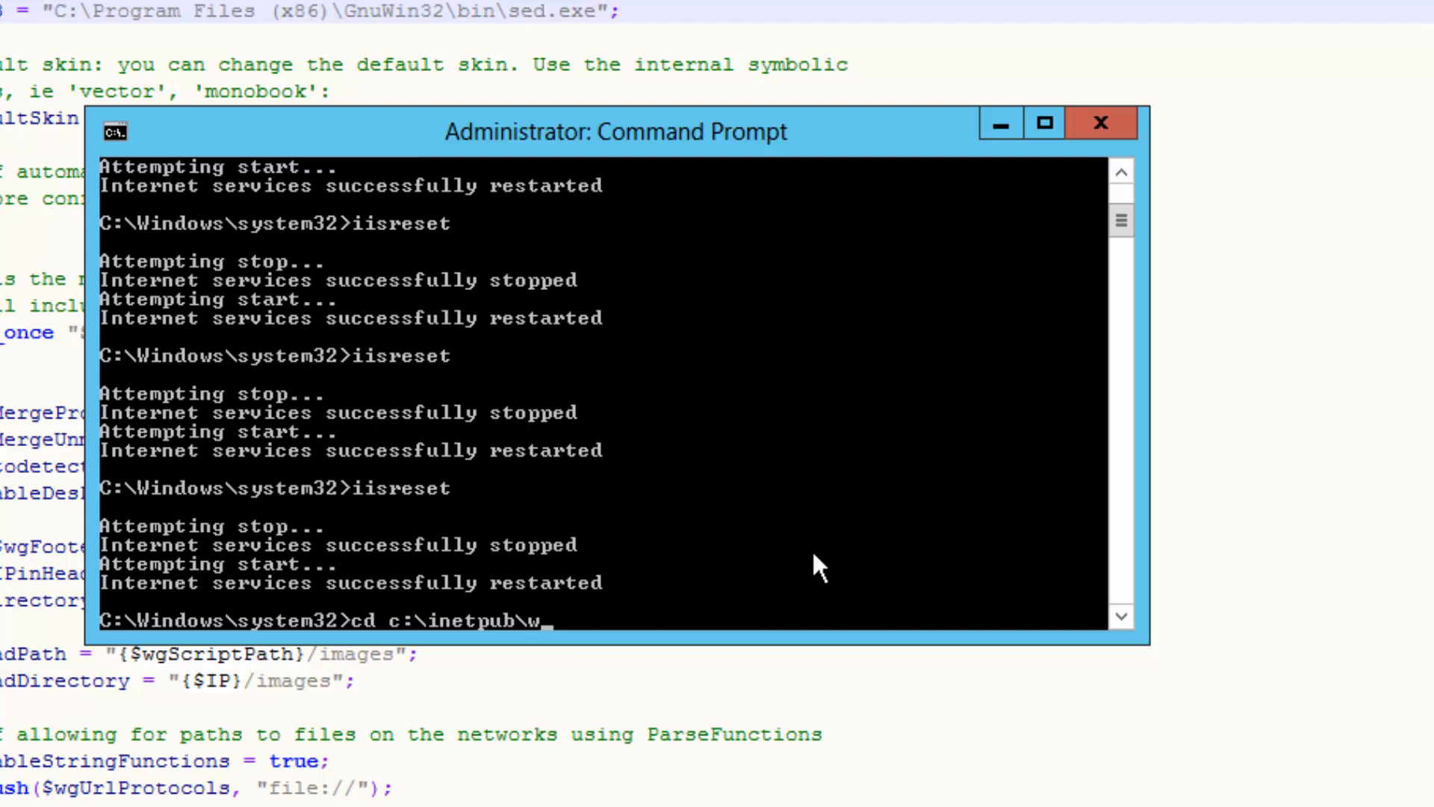
text(wwroot)
key(Return)
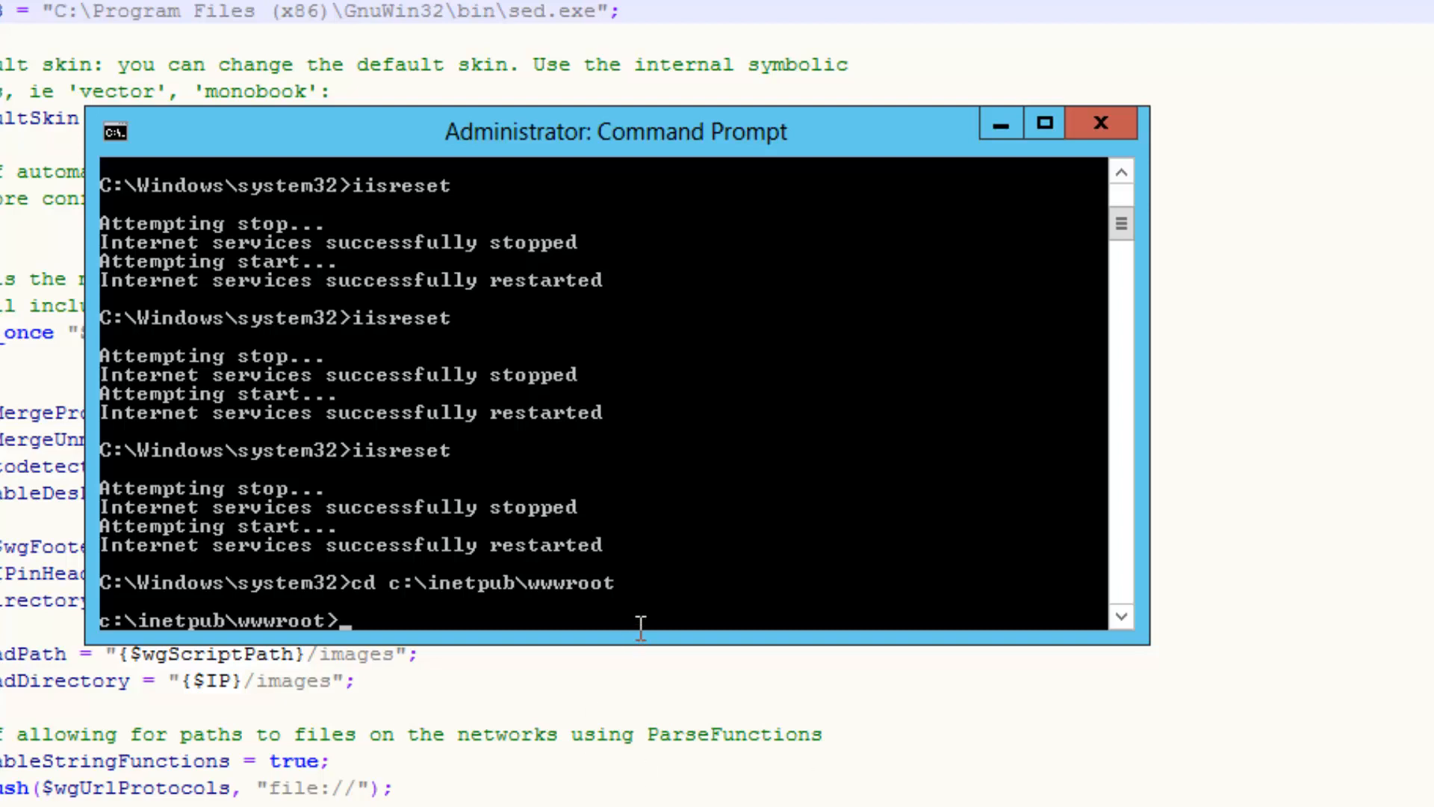
right_click(649, 593)
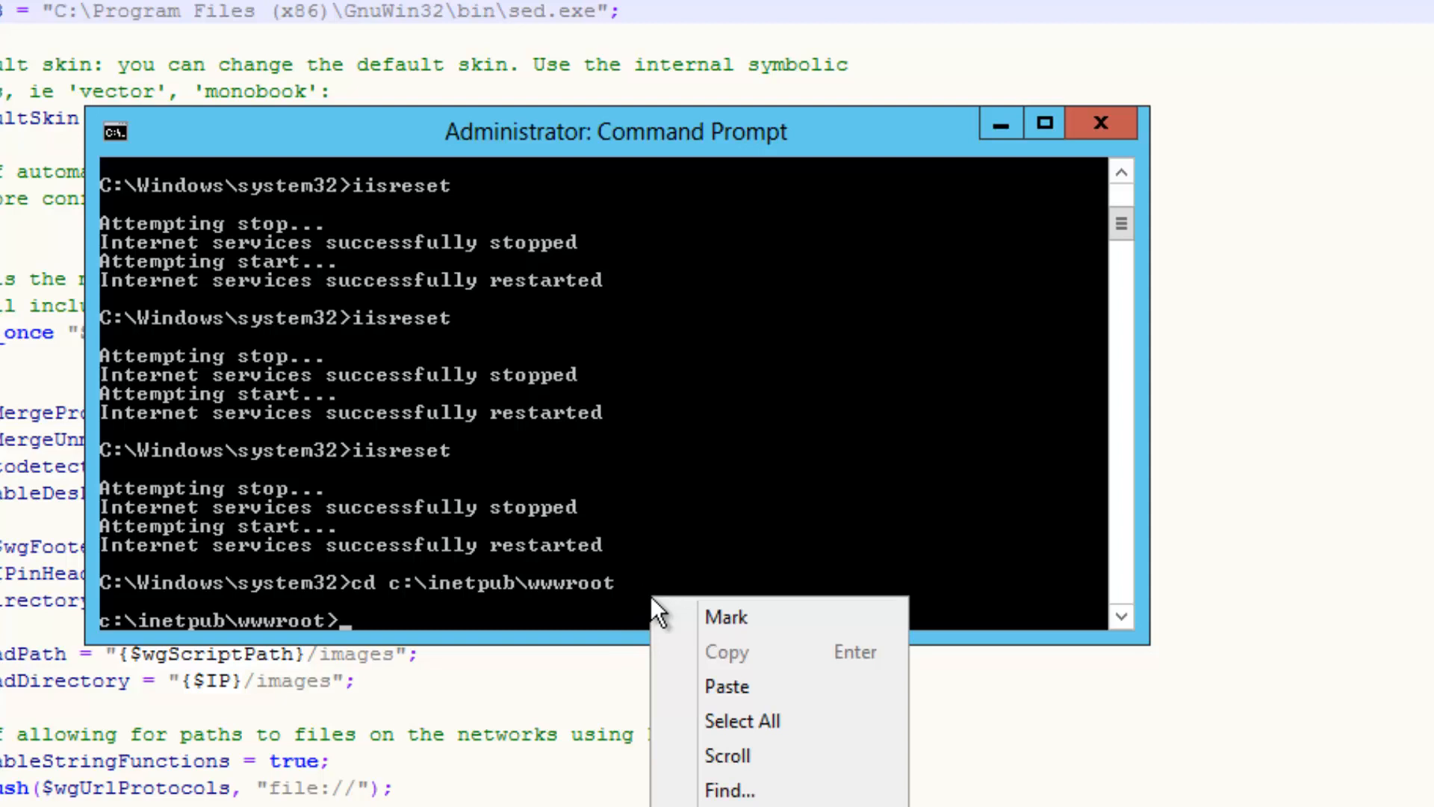
click(781, 689)
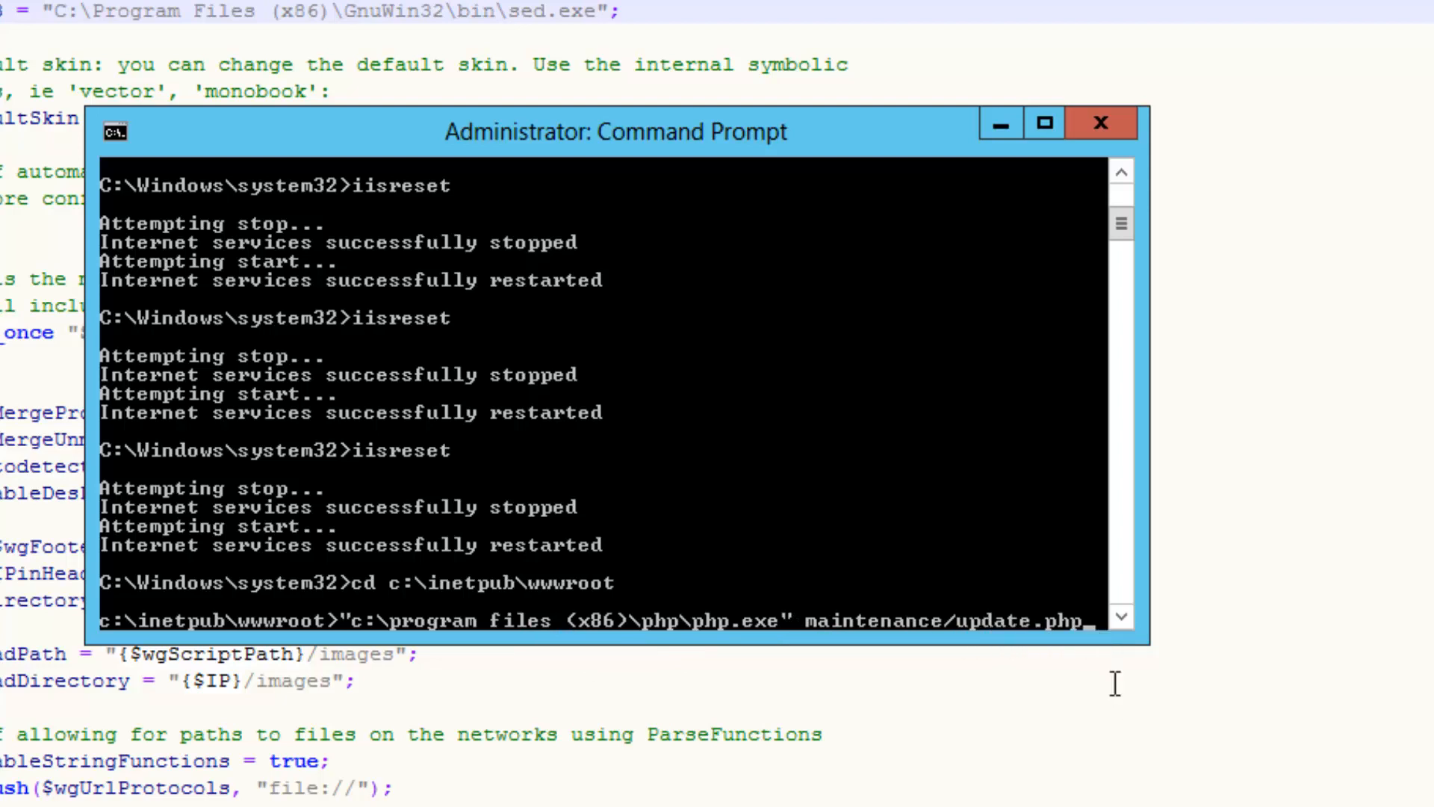
key(Return)
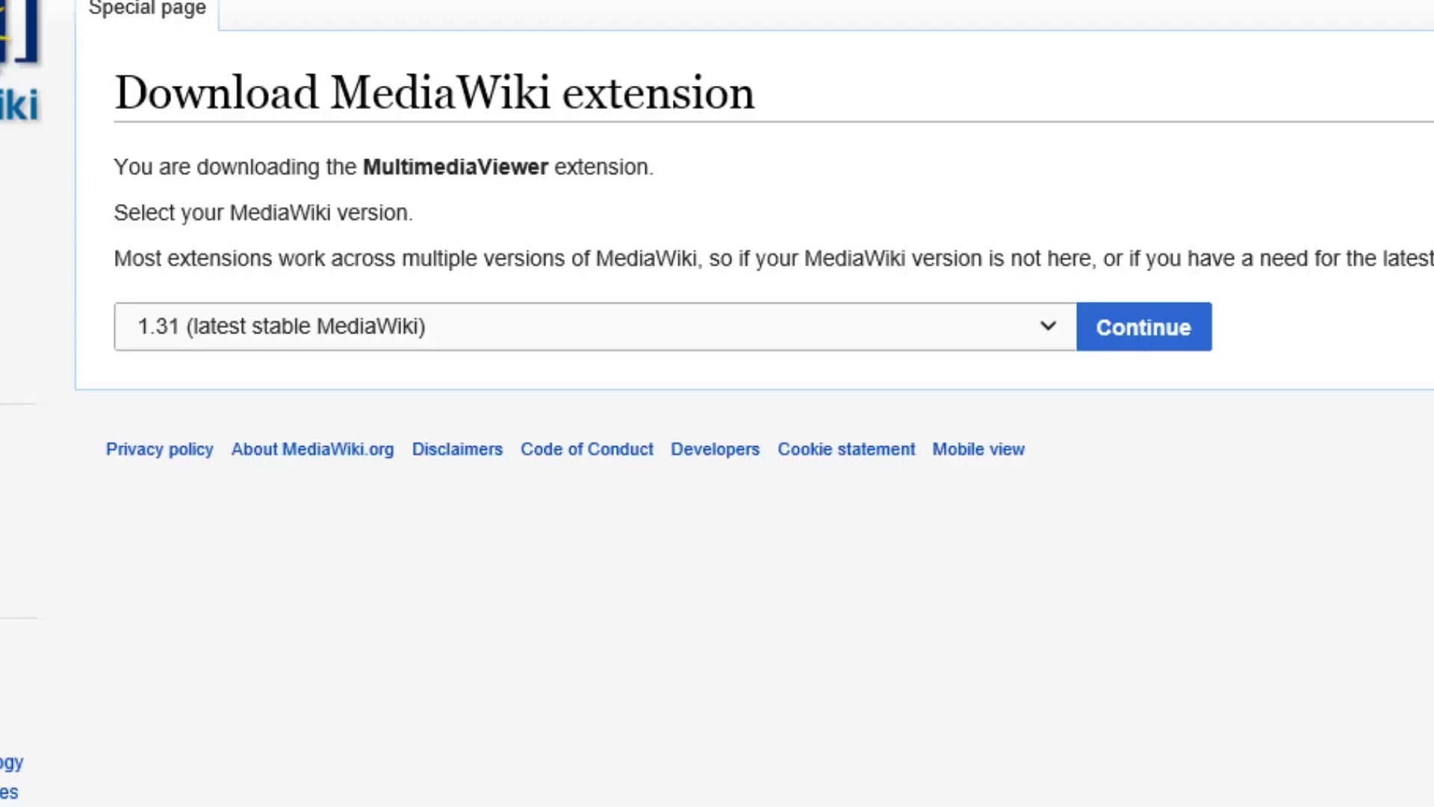
Request the MultimediaViewer extension snapshot built for MediaWiki 1.27
click(1045, 339)
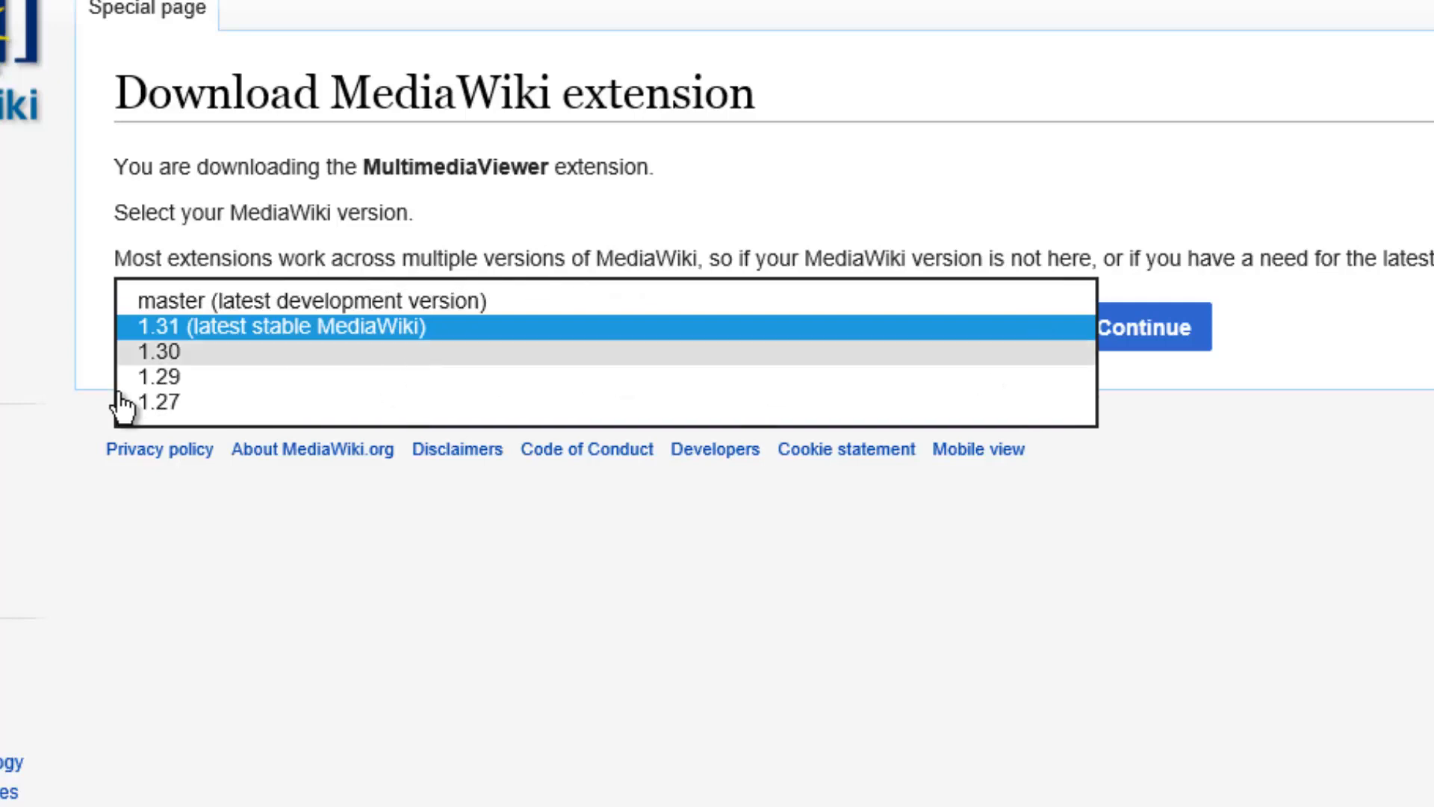
click(144, 404)
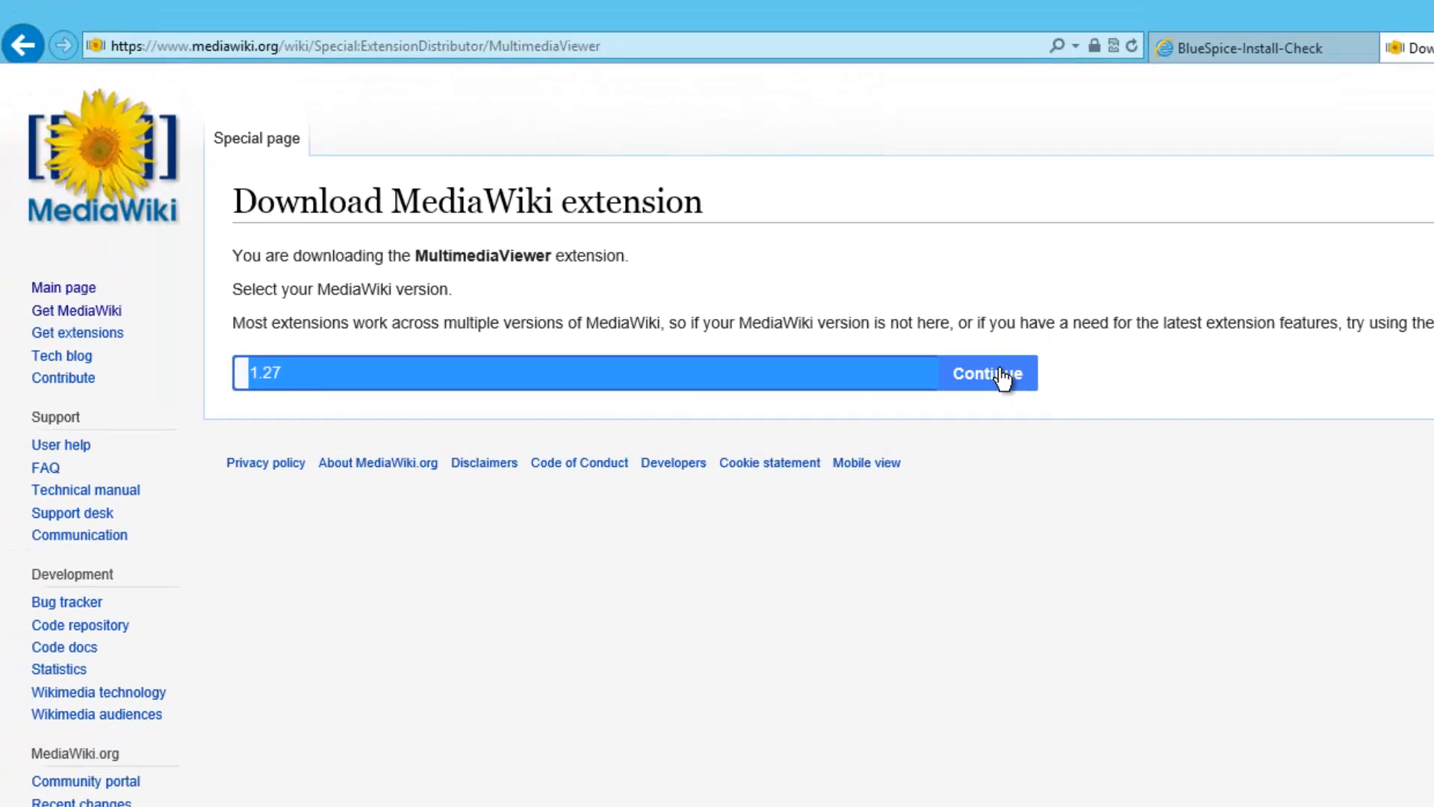
click(1000, 377)
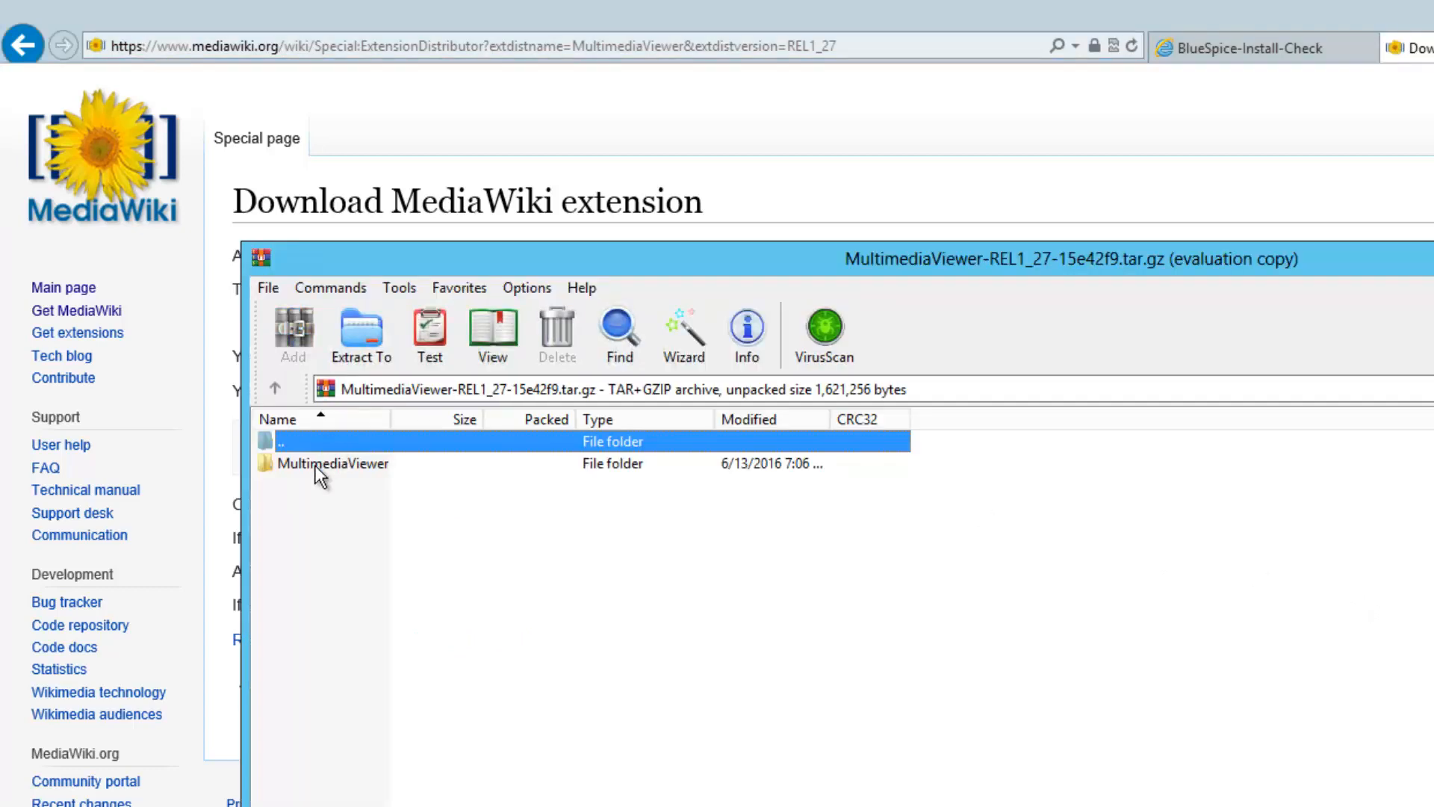
Extract the MultimediaViewer folder from the archive into C:\inetpub\wwwroot\extensions
right_click(316, 464)
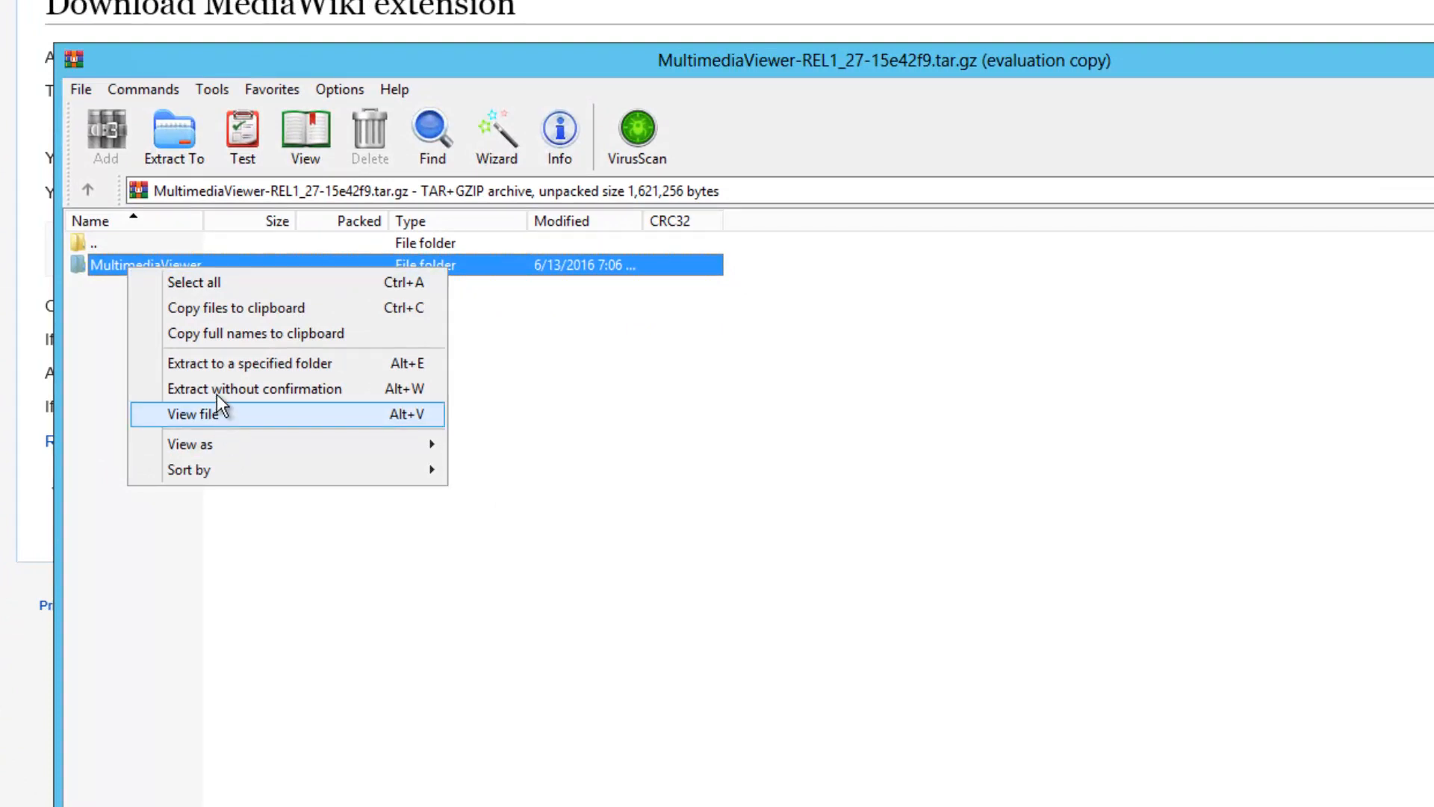
click(213, 364)
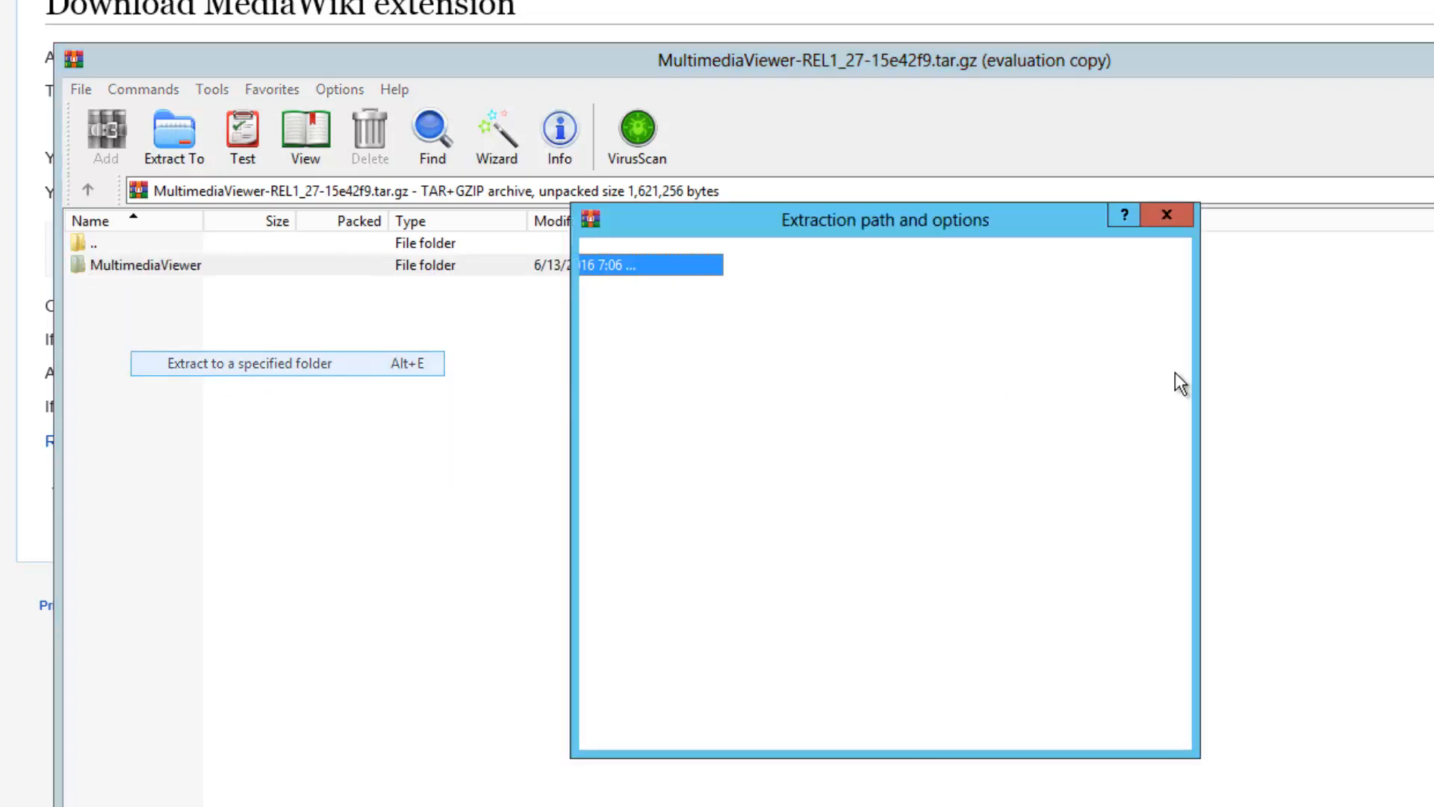
click(923, 447)
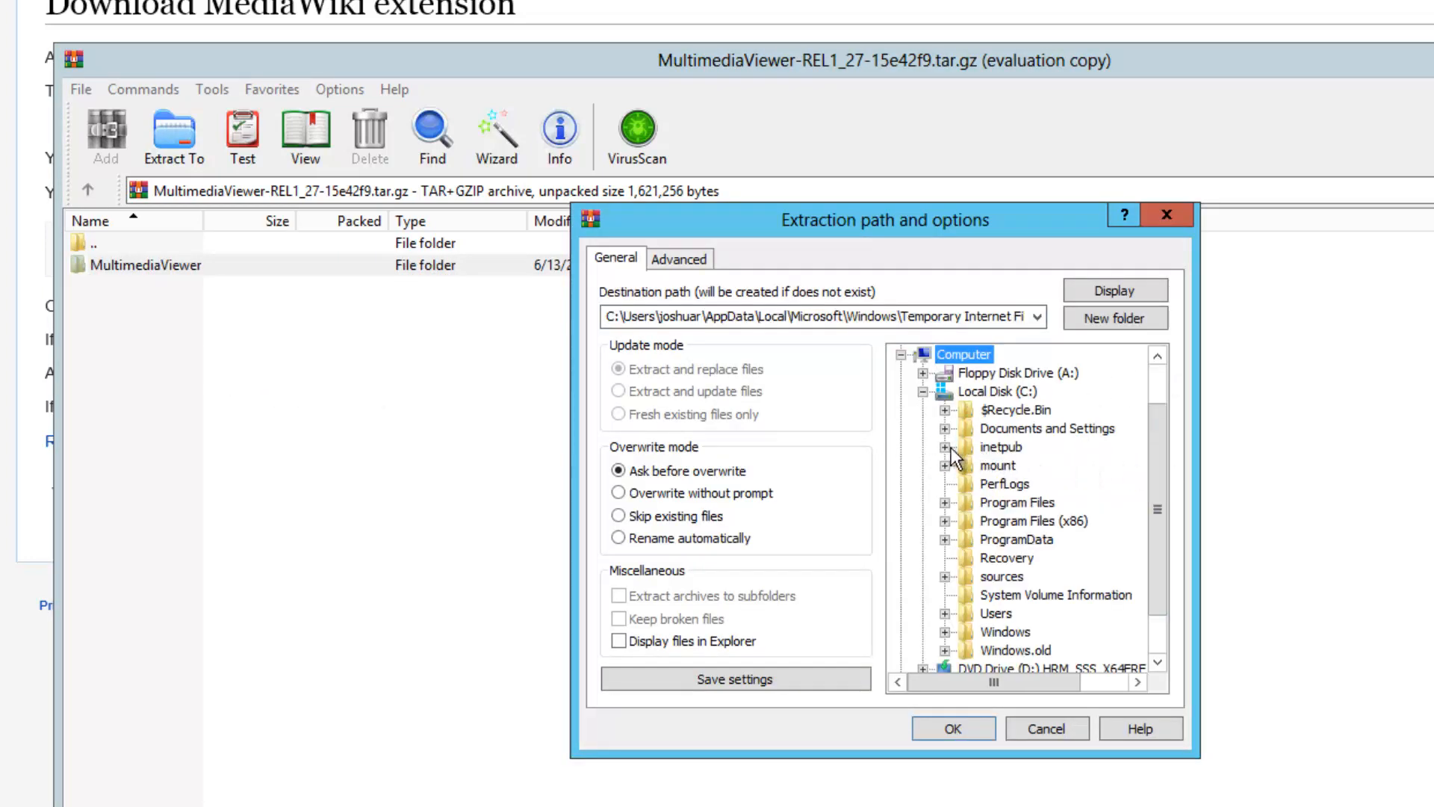
click(946, 447)
click(967, 539)
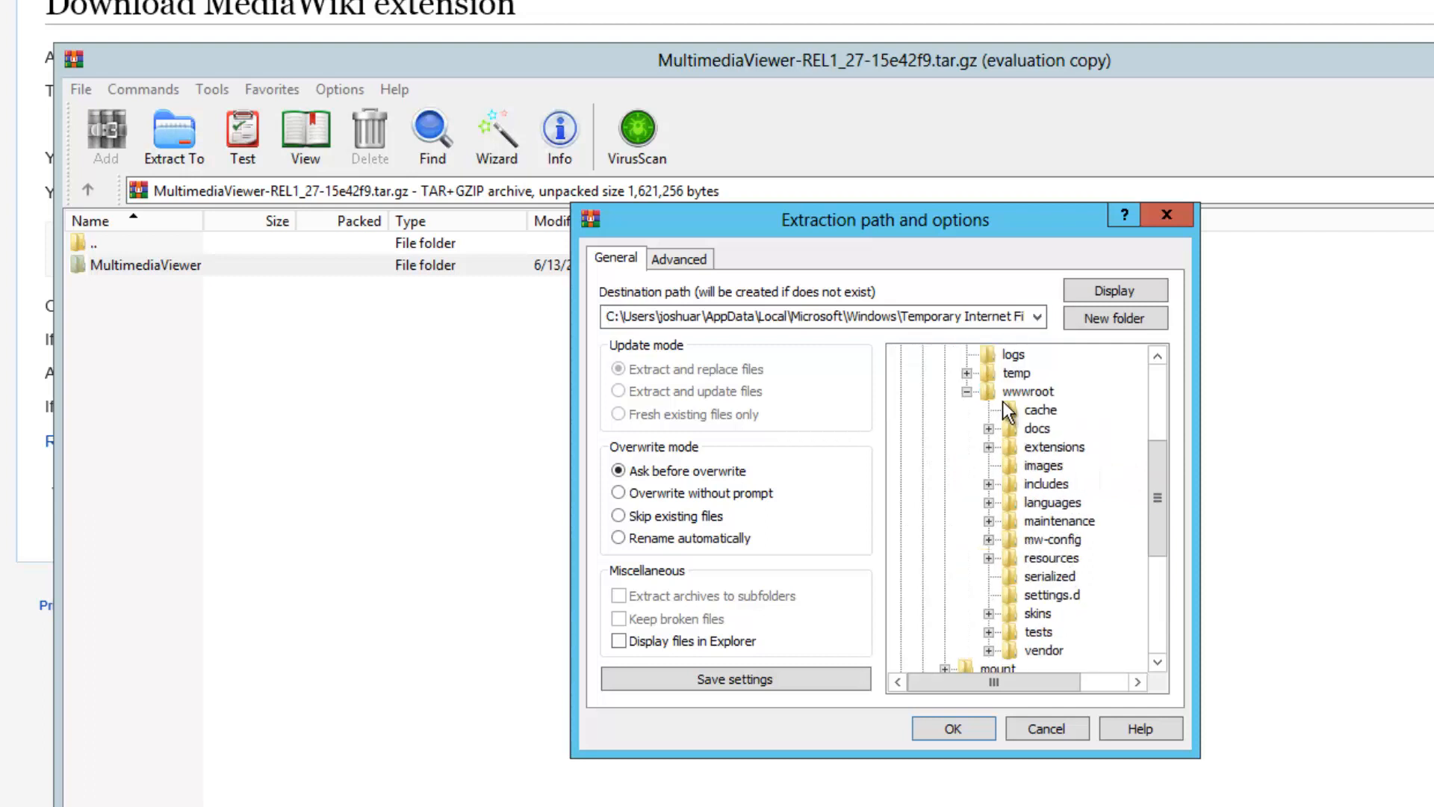
click(1014, 449)
click(975, 736)
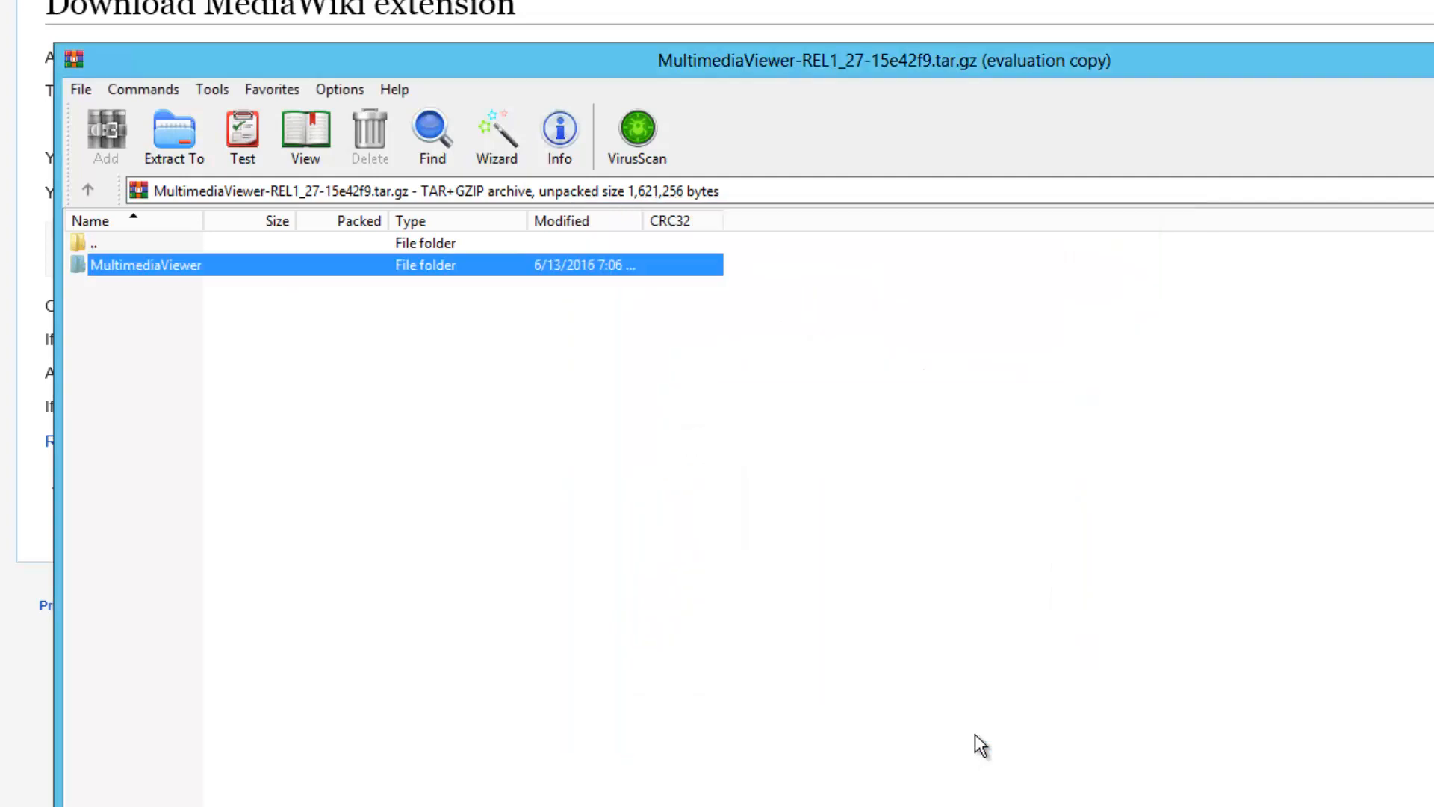
key(alt+Tab)
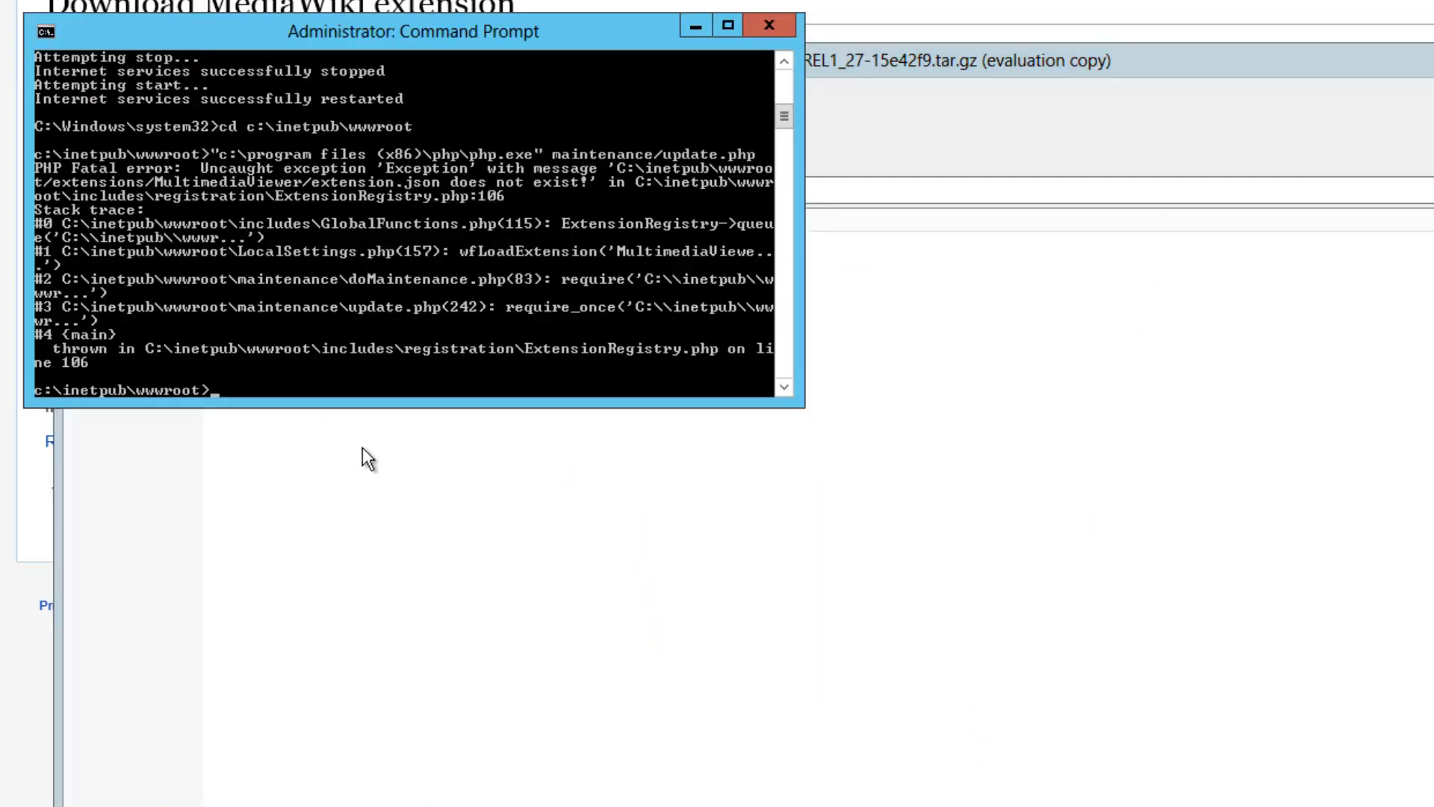
Rerun update.php, dismissing the PHP CLI crash notice, until it completes, then close the console
key(Up)
key(Return)
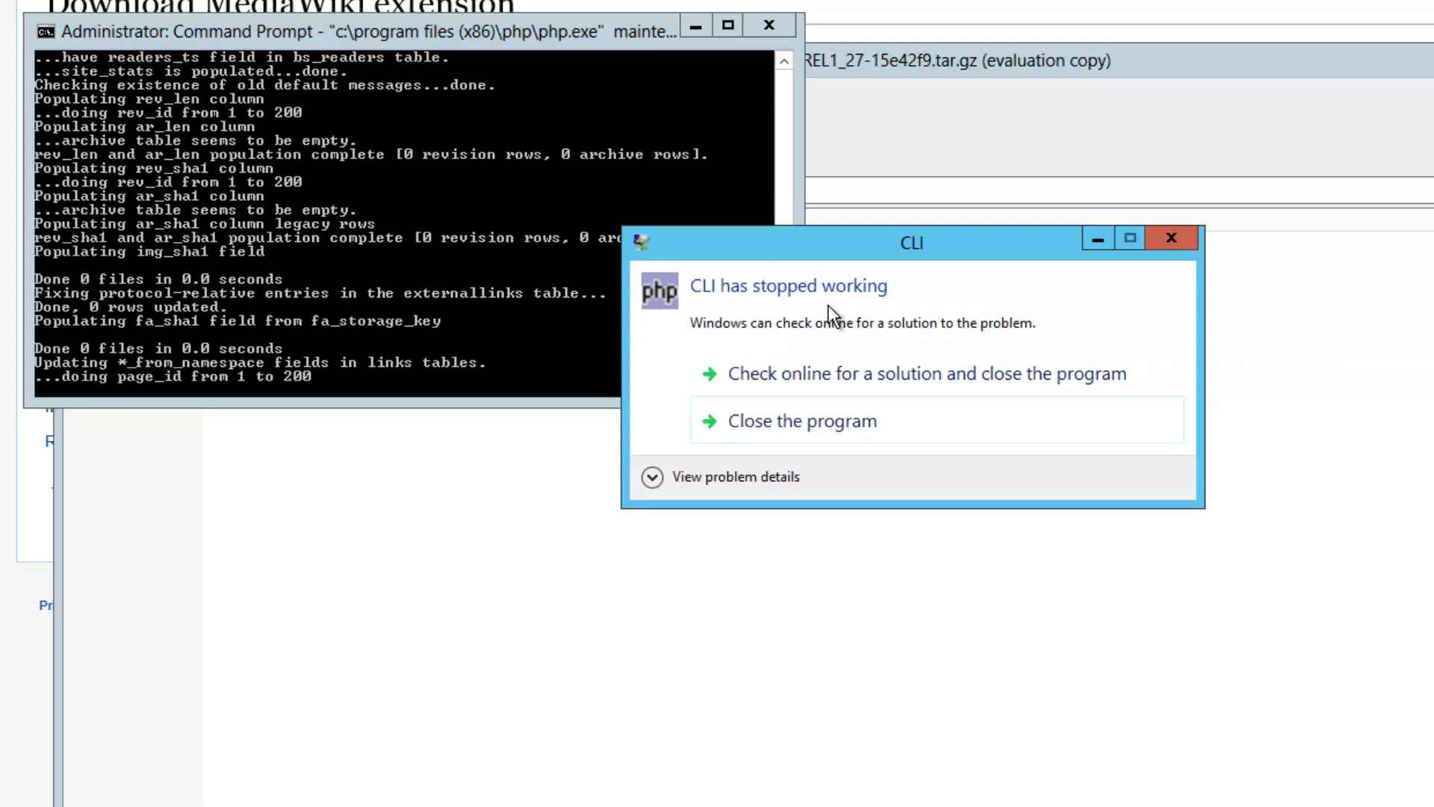
click(824, 423)
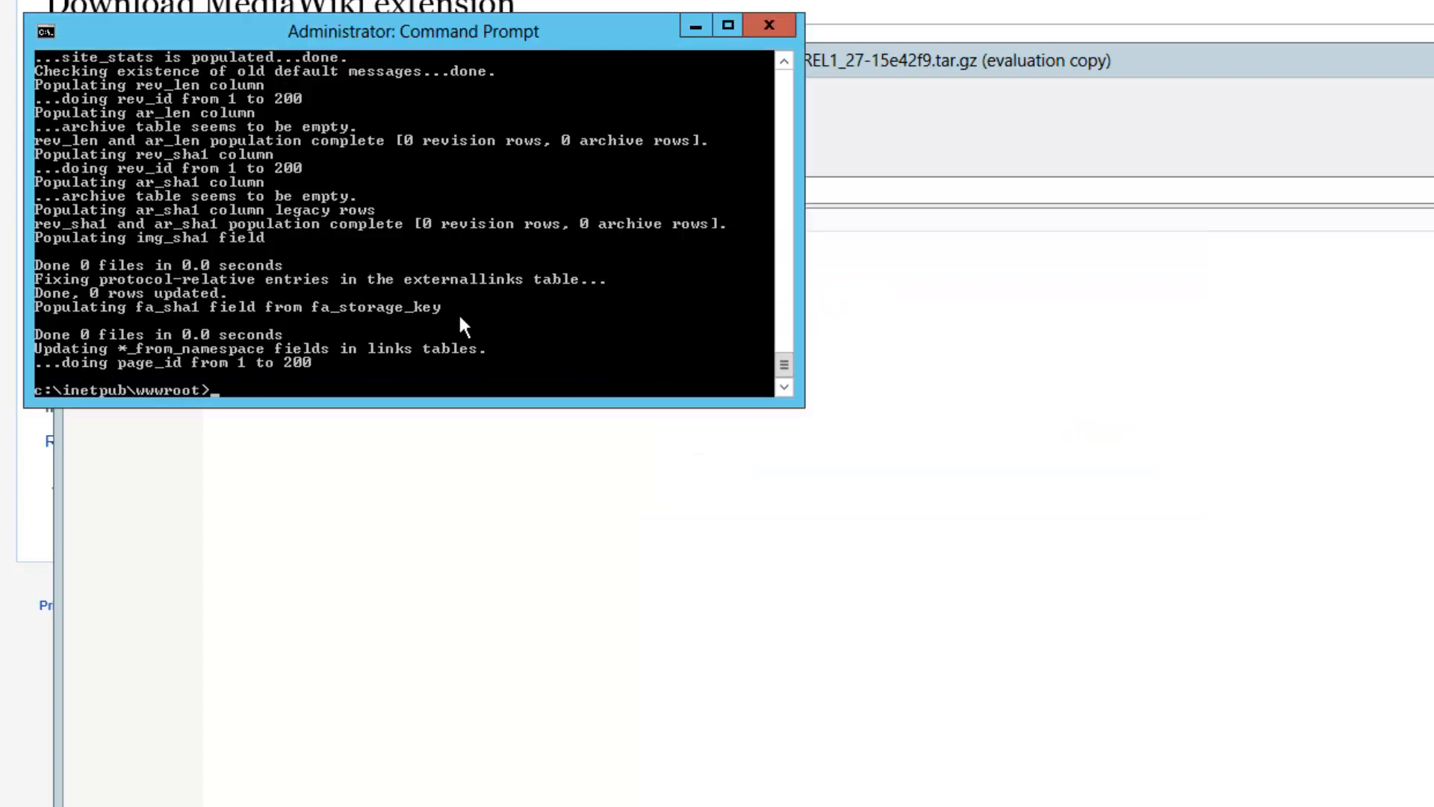
key(Up)
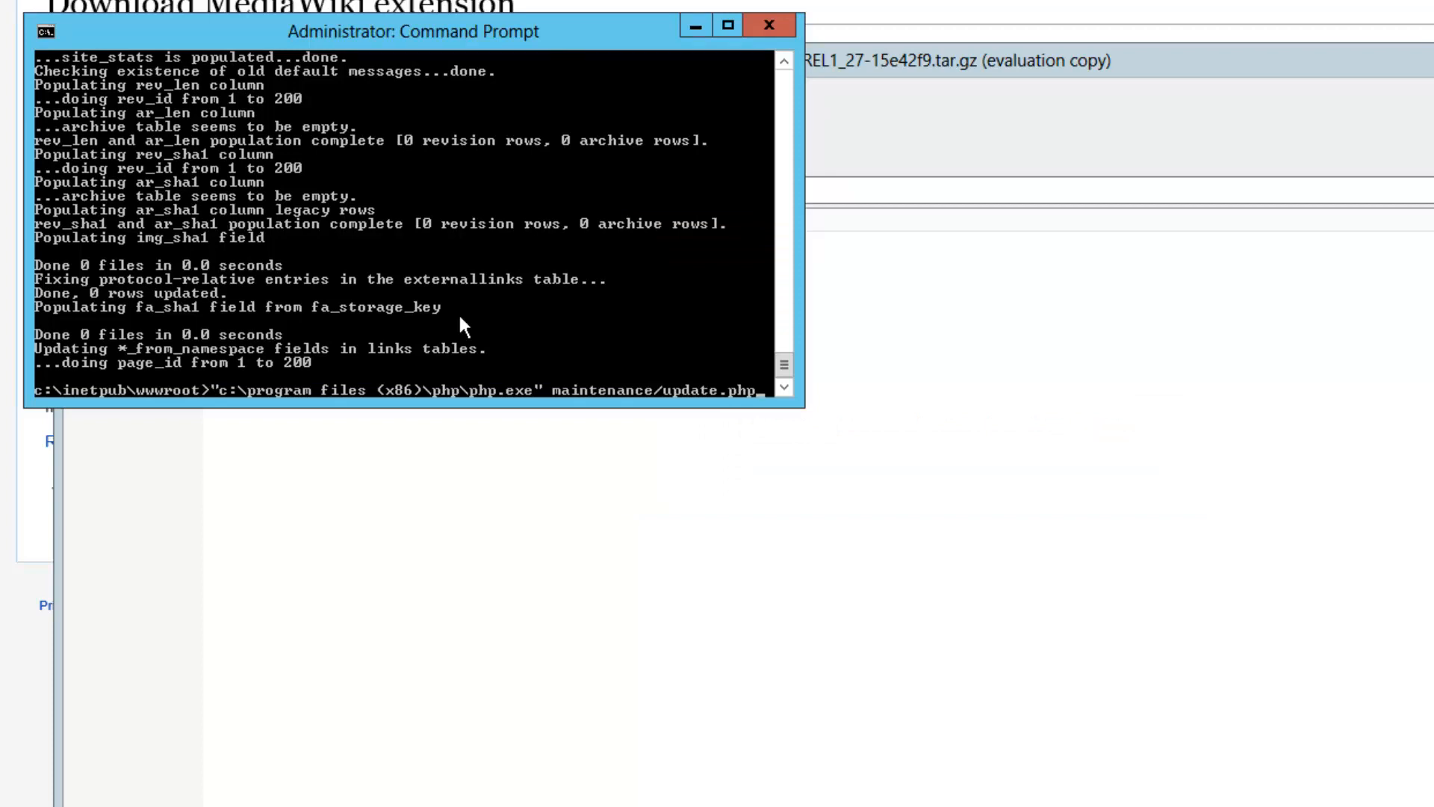
key(Return)
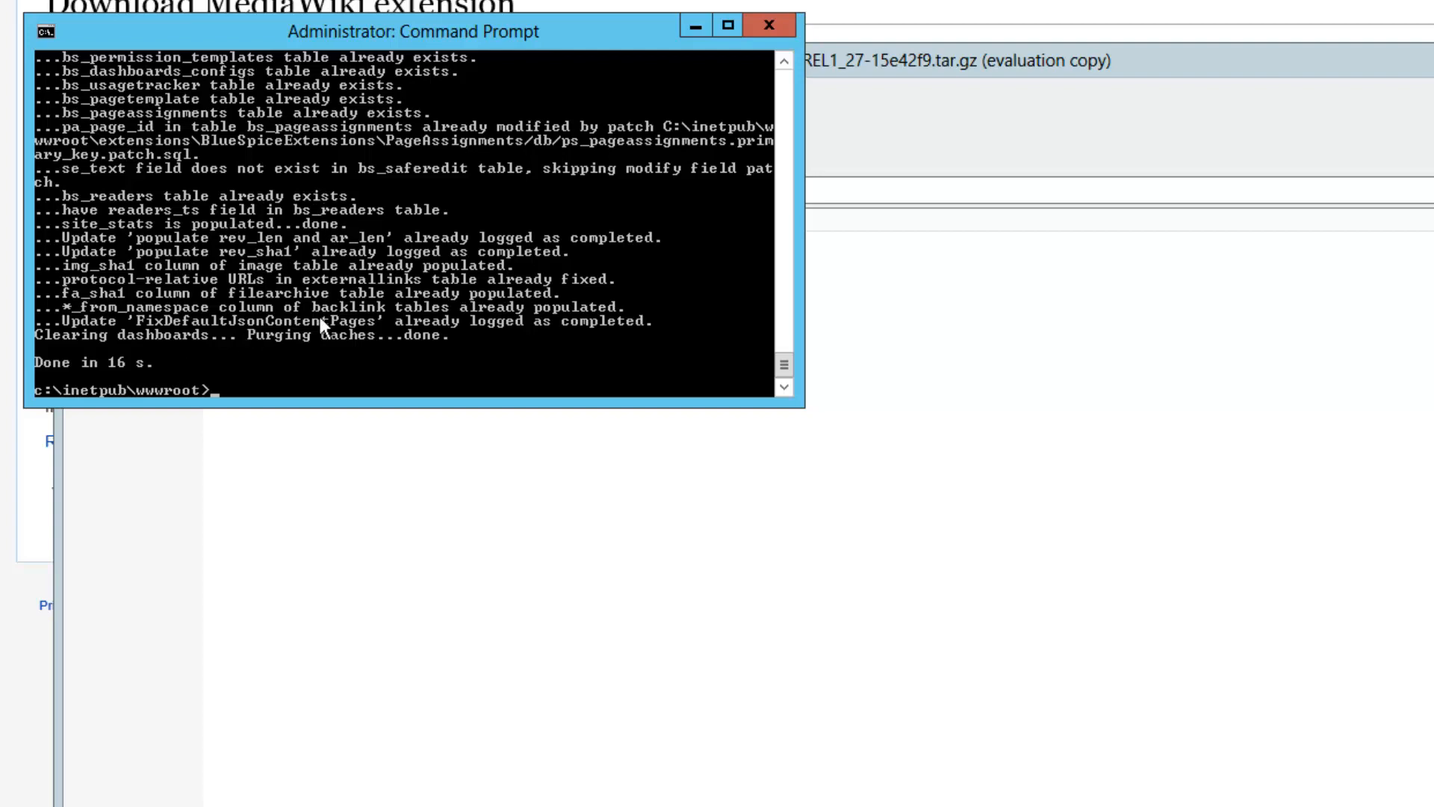
click(772, 28)
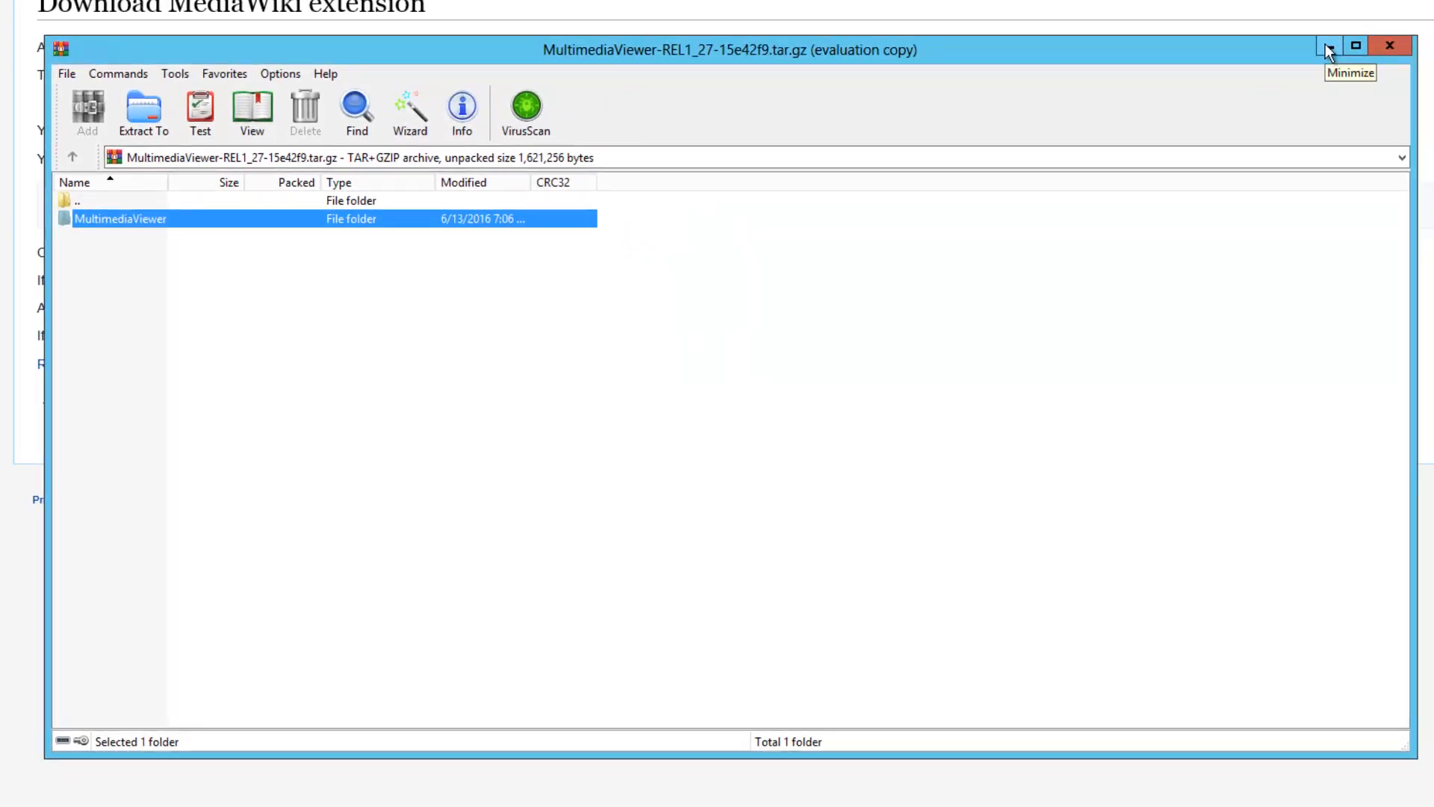
Minimize the WinRAR archive window so the Downloads folder shows
click(1329, 48)
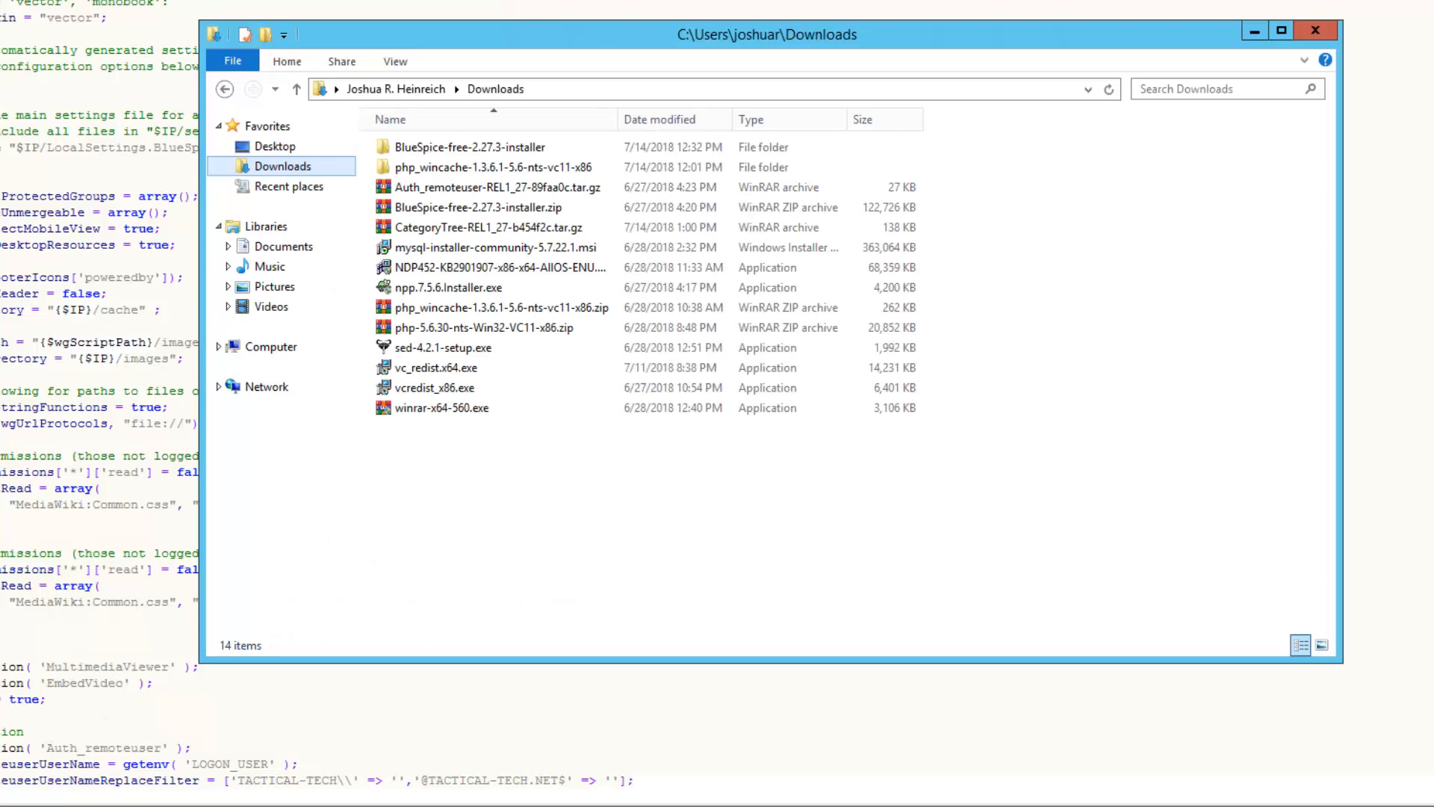
mouse_move(230, 801)
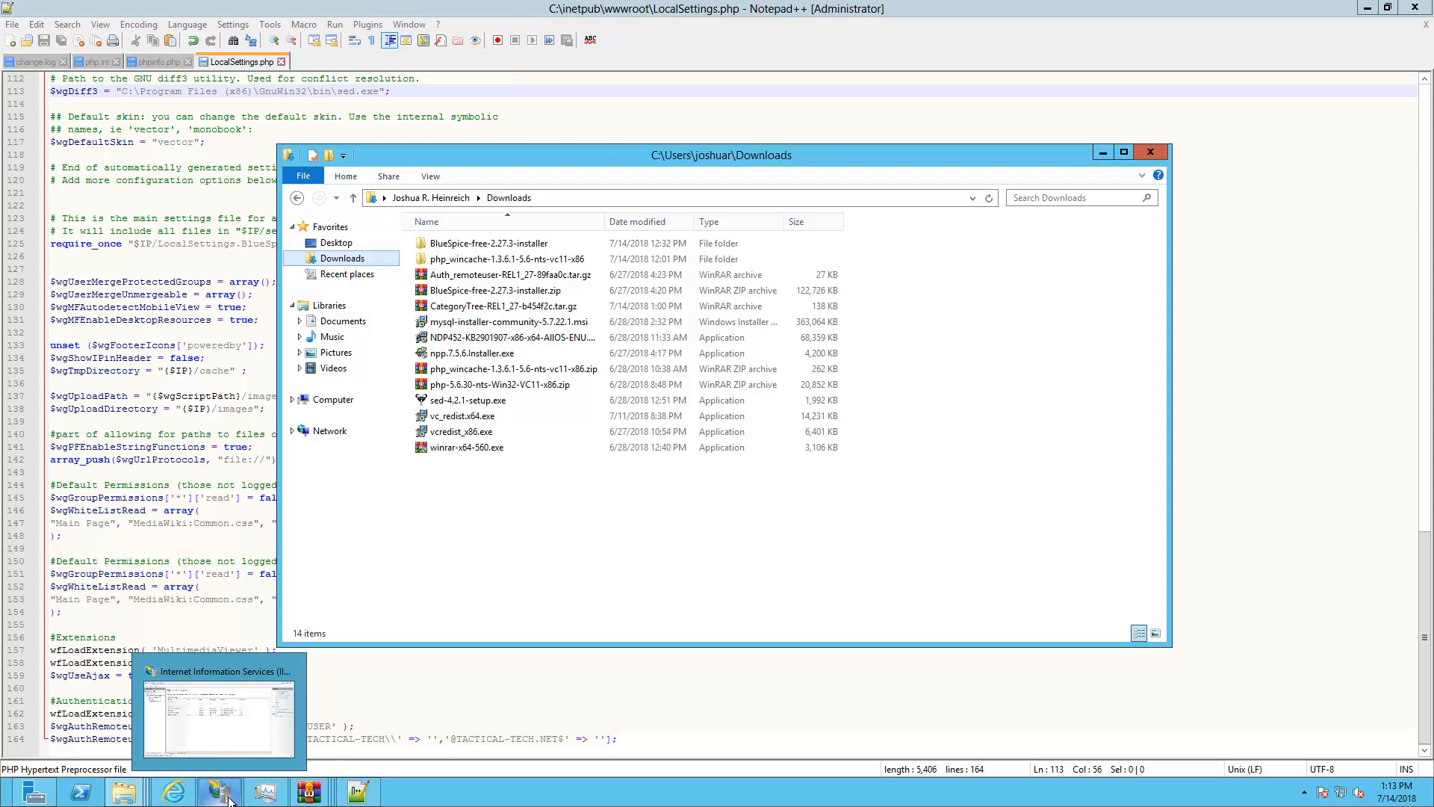
In the Default Web Site's Authentication settings, disable Anonymous and enable Windows Authentication
click(221, 791)
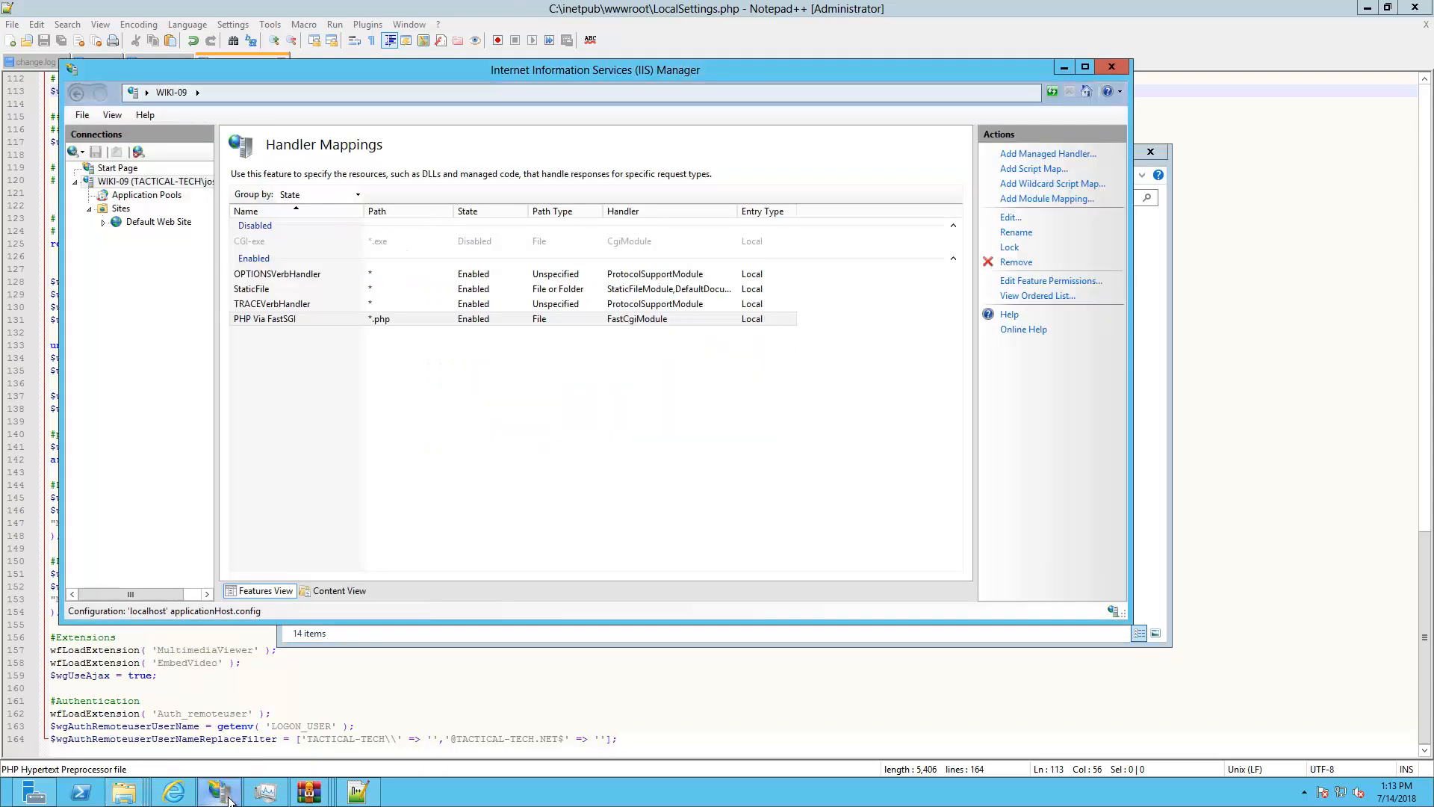
click(158, 222)
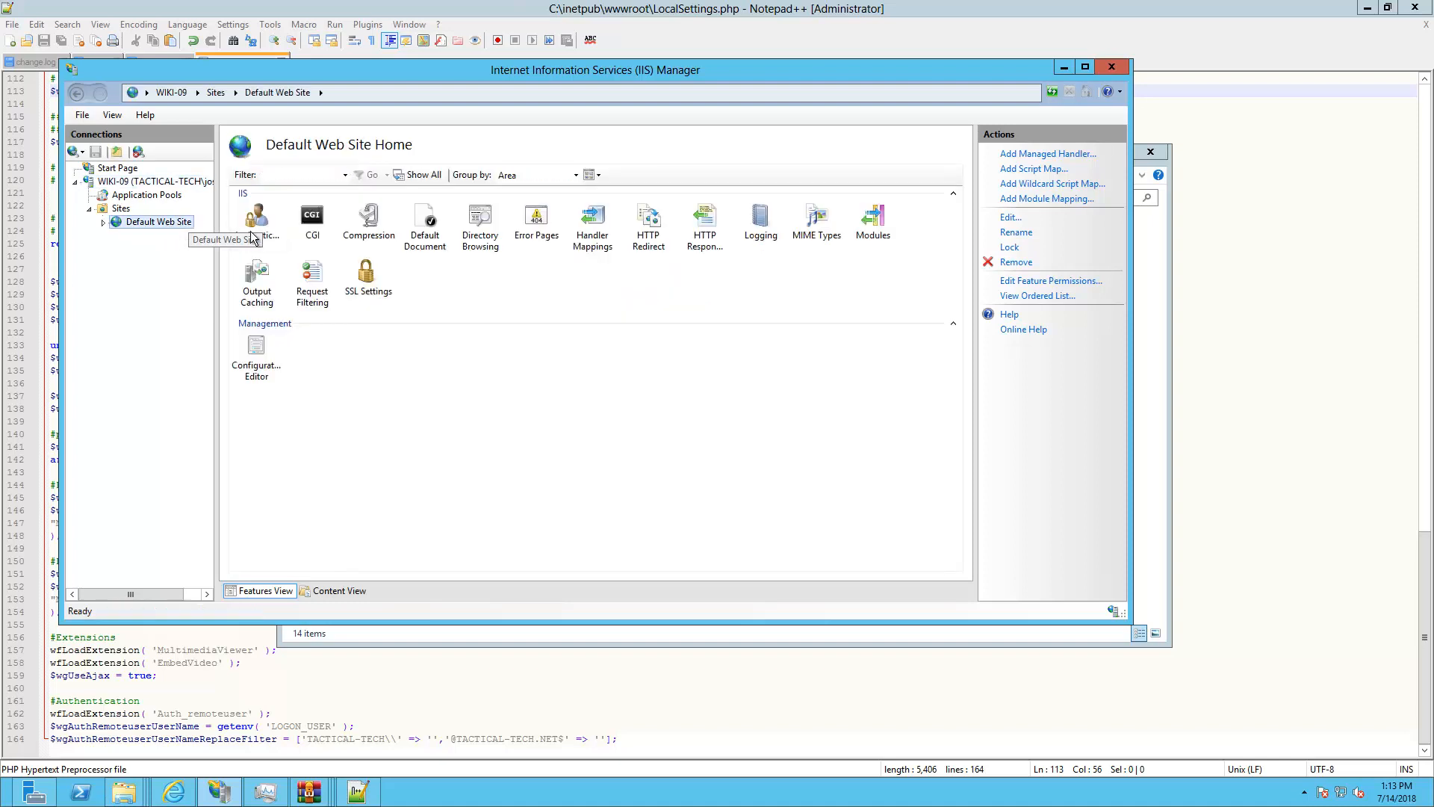
click(255, 224)
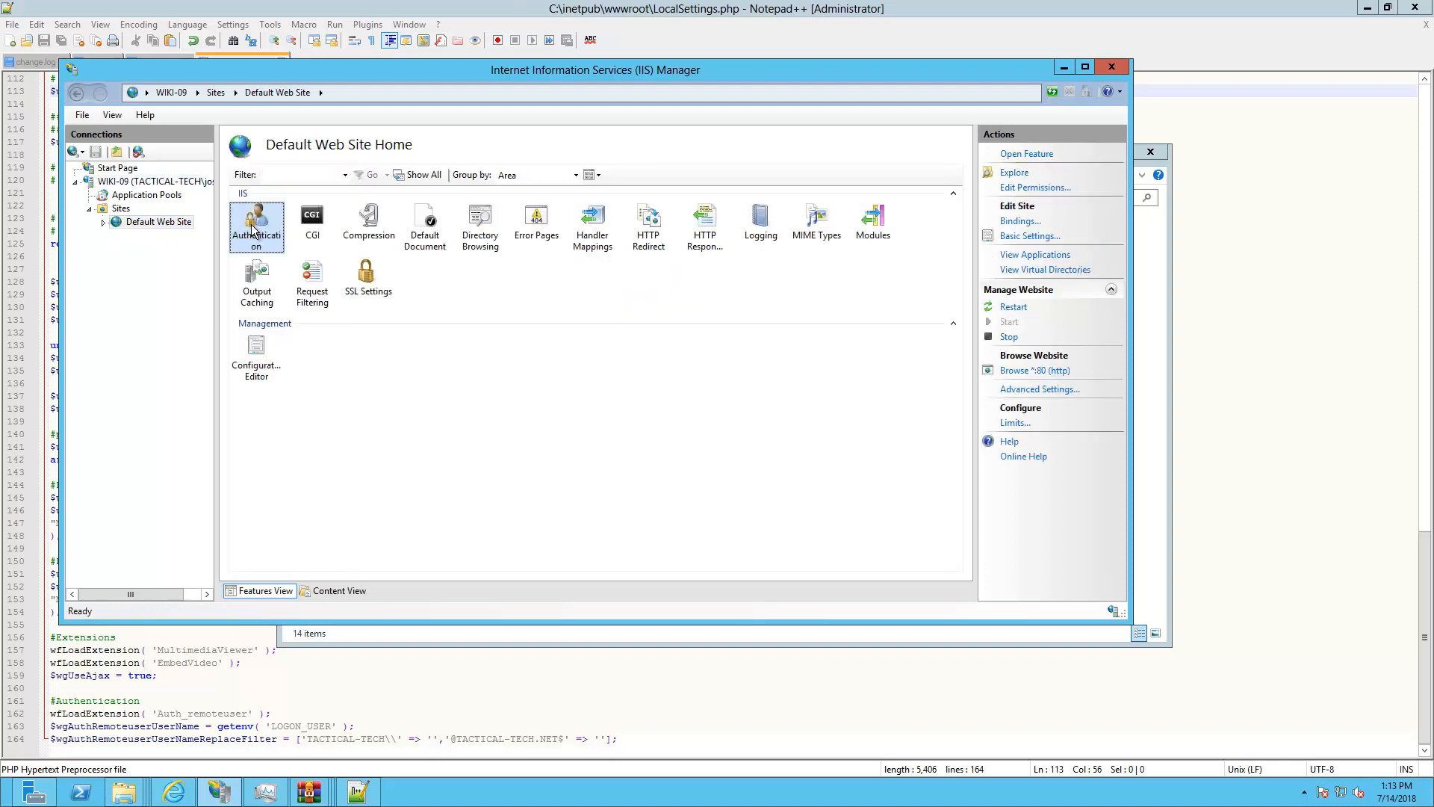
double_click(252, 229)
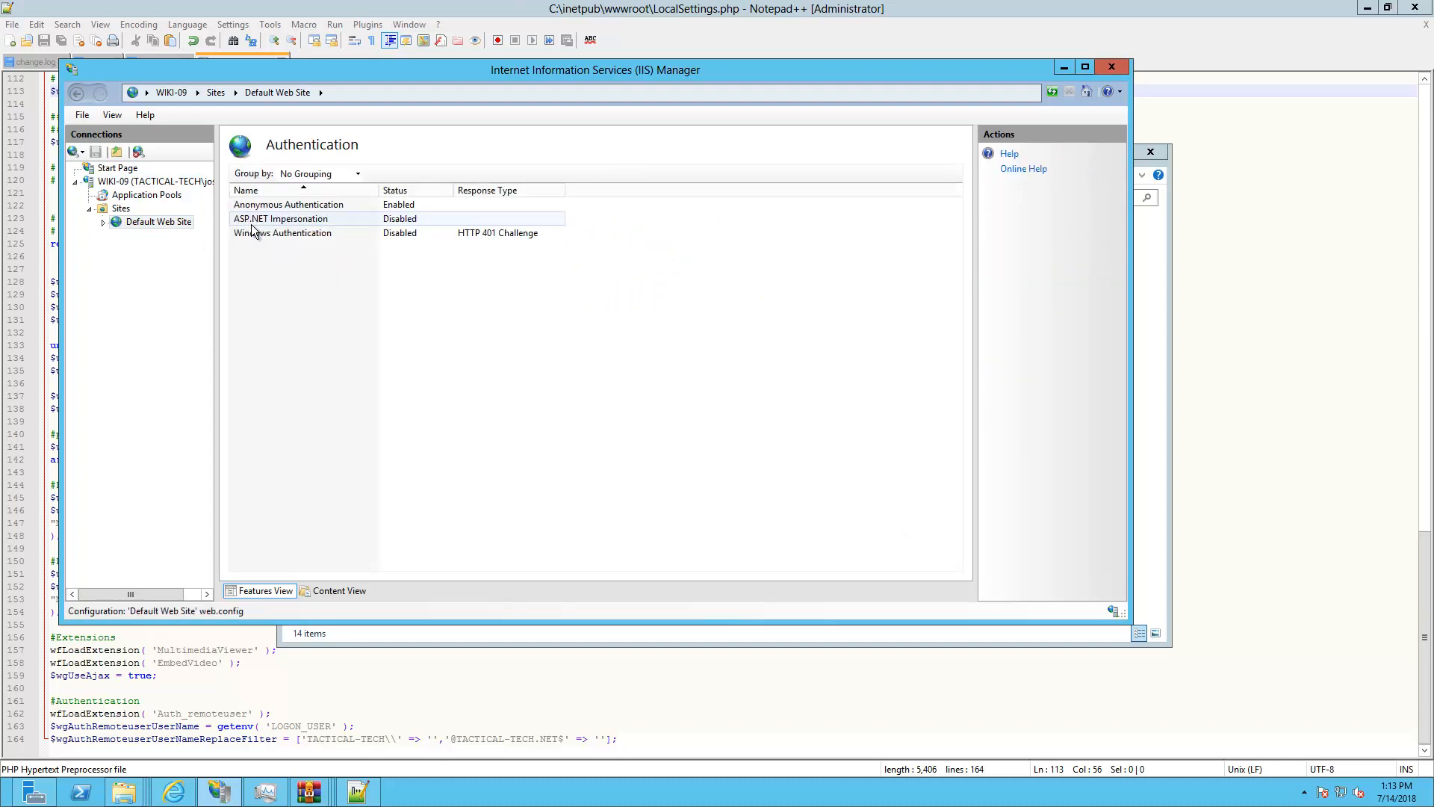
right_click(259, 212)
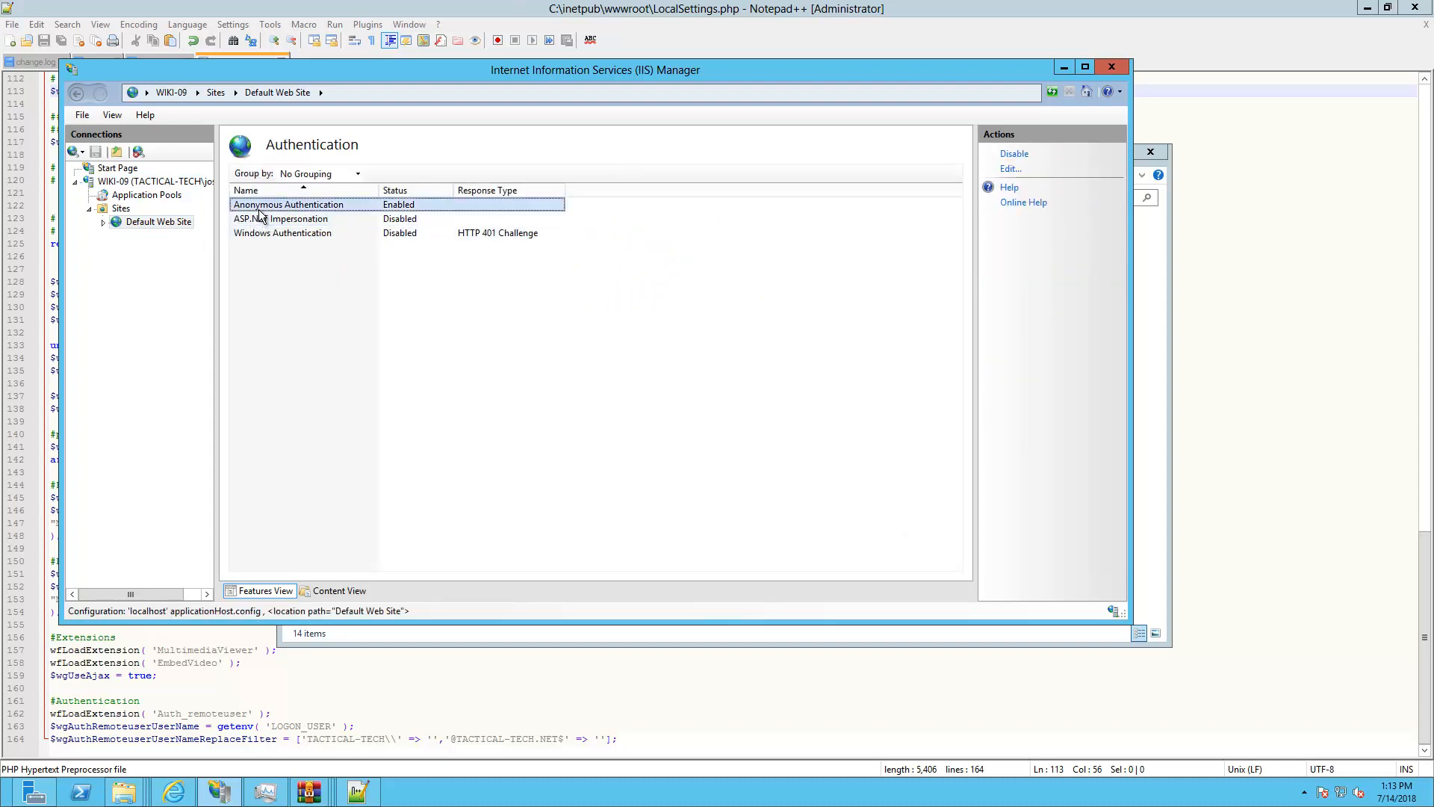
click(275, 218)
click(266, 235)
right_click(271, 236)
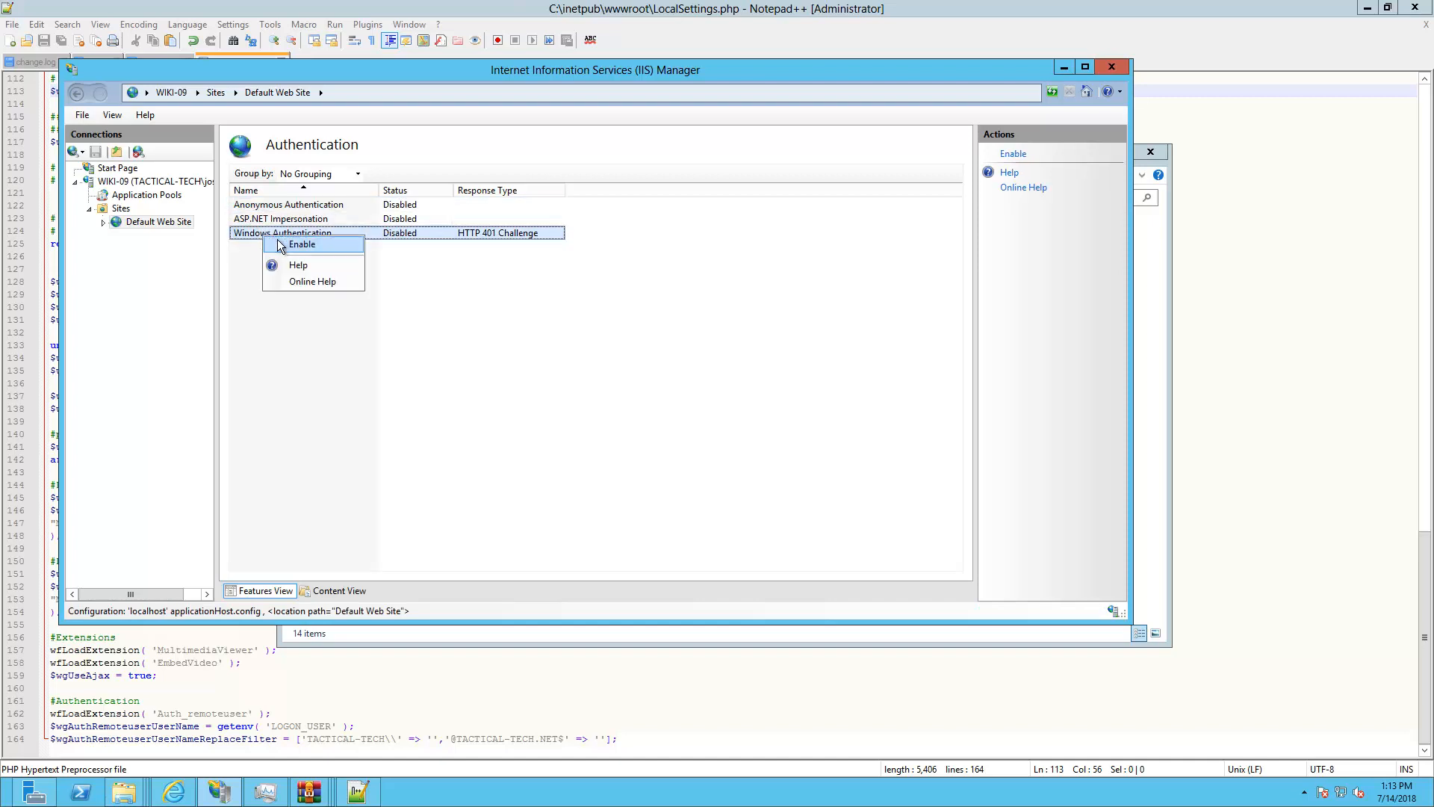
click(276, 240)
click(174, 791)
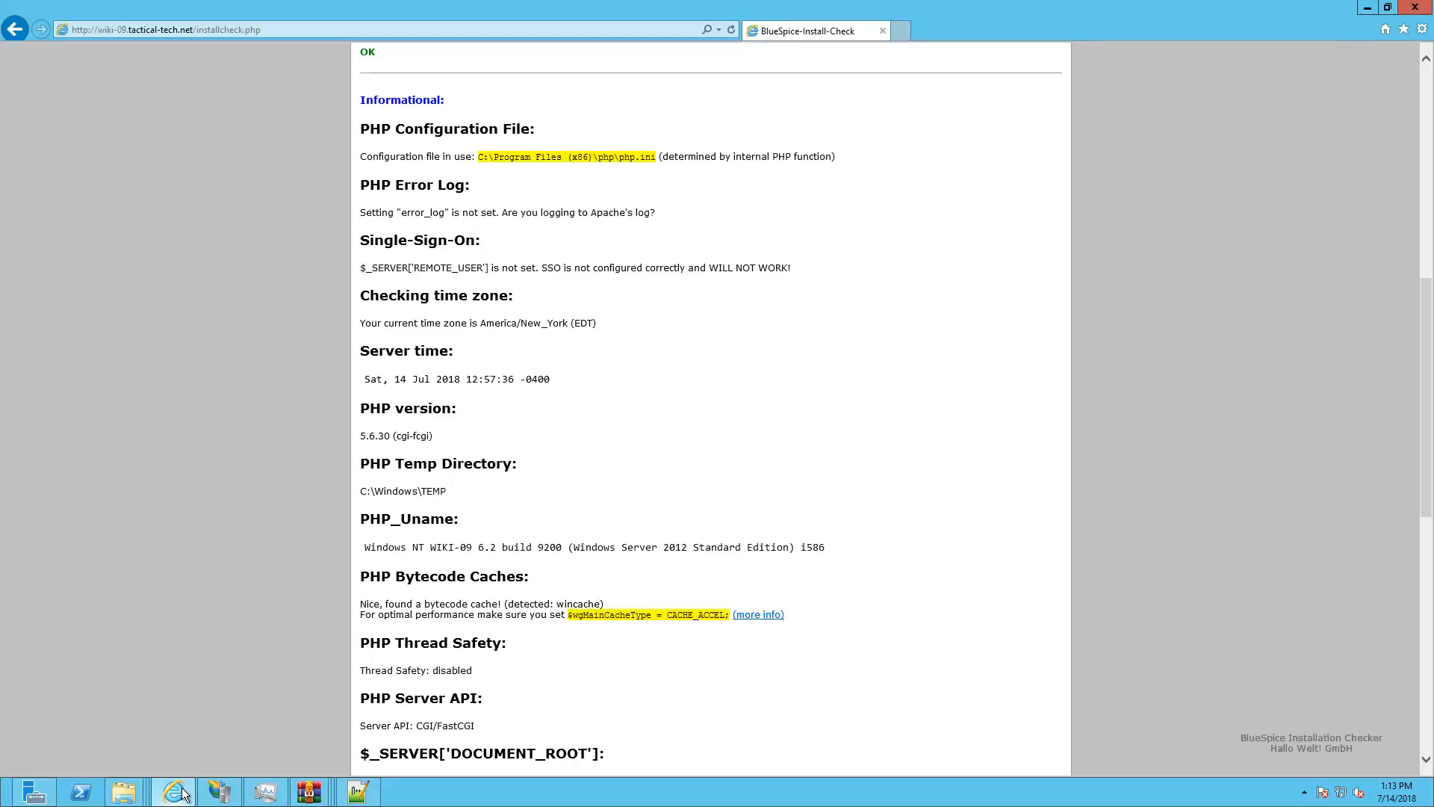
Remove /installcheck.php from the address to load the wiki-09.tactical-tech.net root page
click(511, 33)
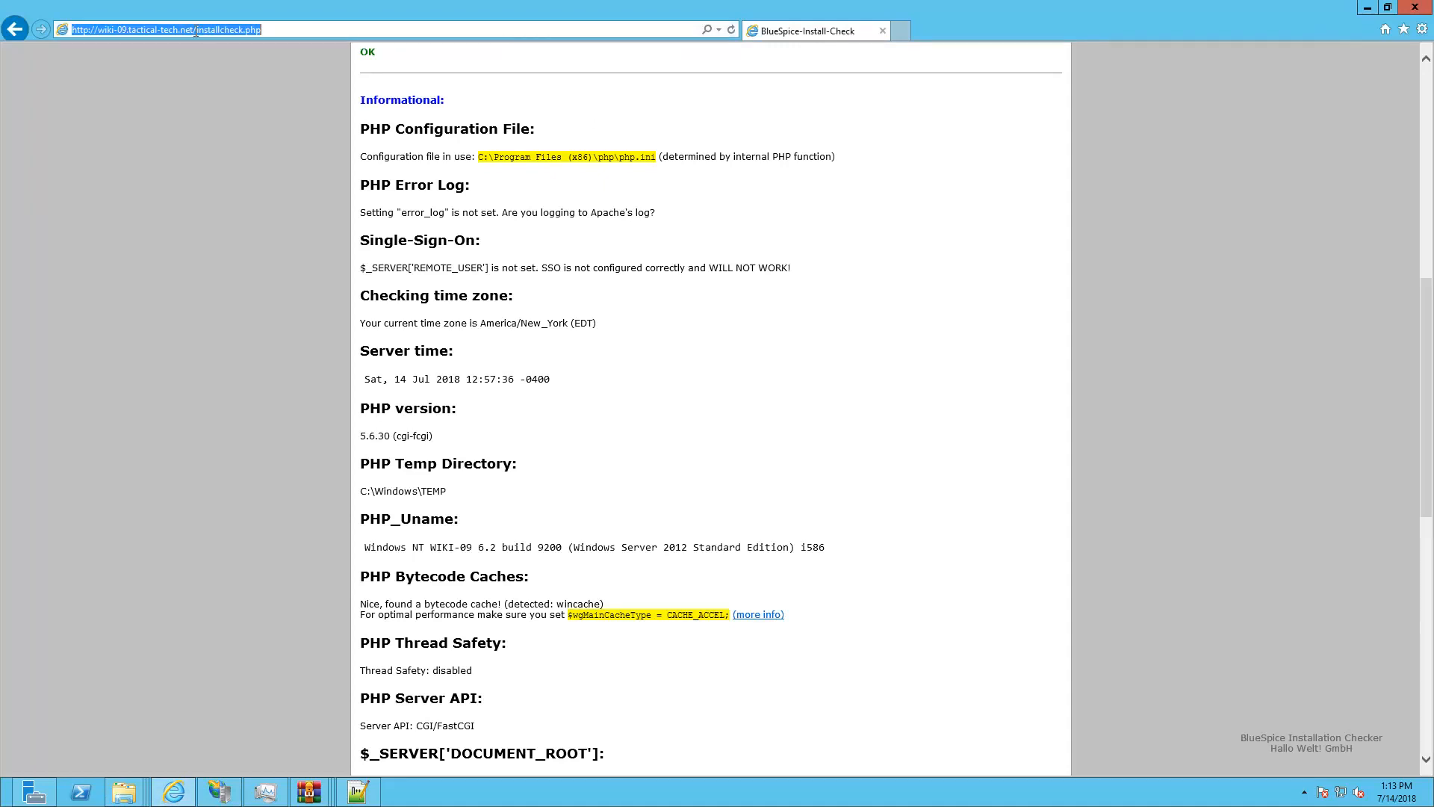
drag(196, 33, 366, 34)
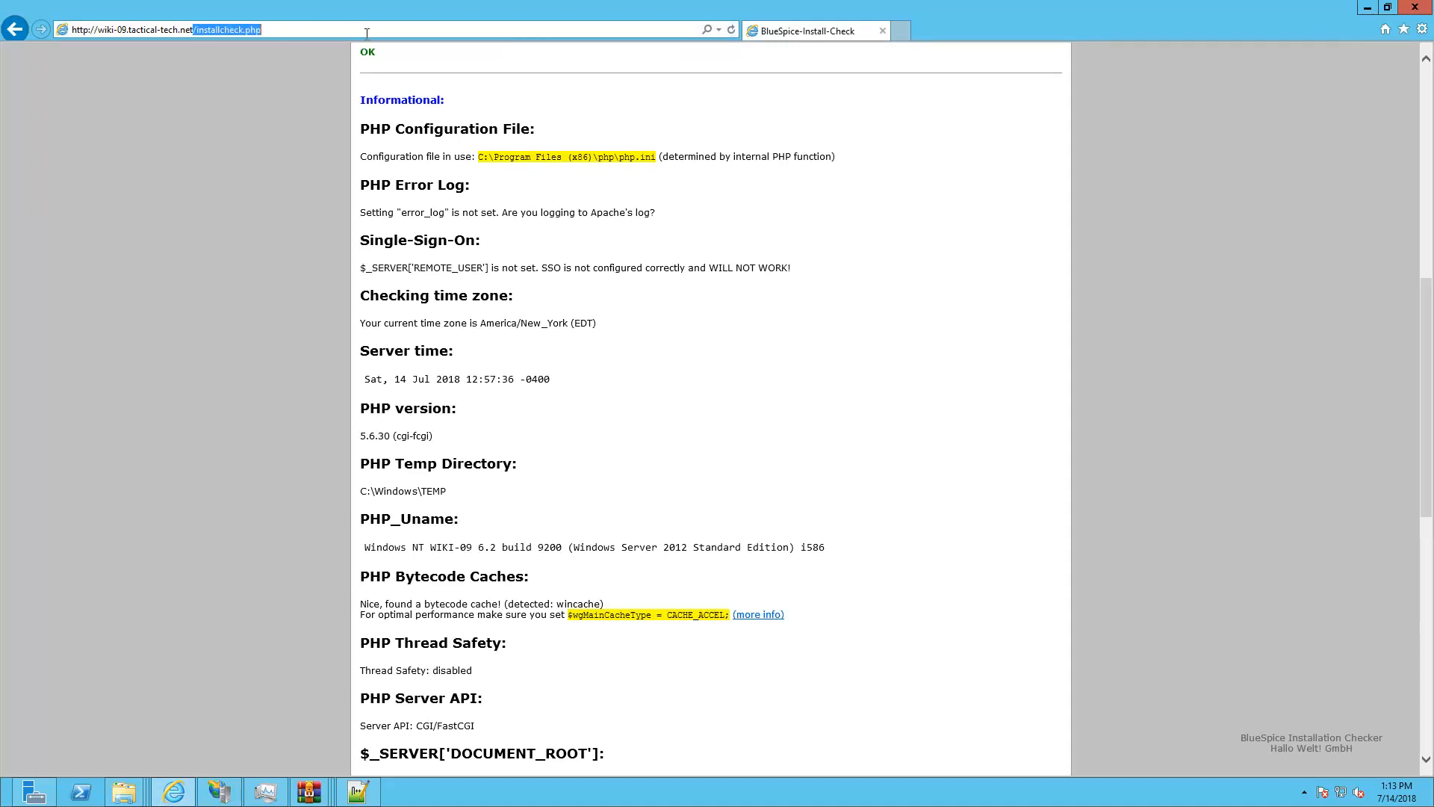
key(BackSpace)
key(Return)
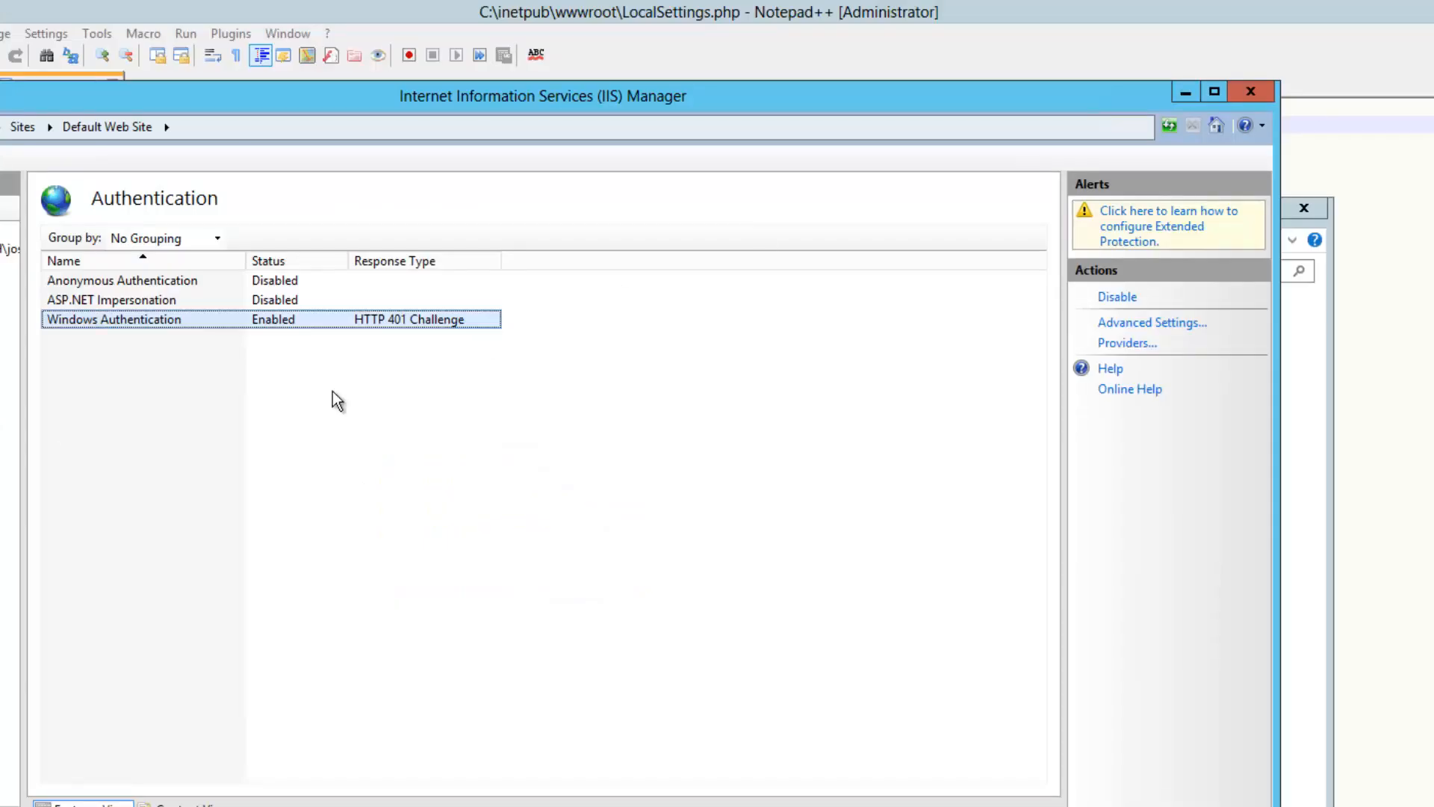
Re-enable Anonymous Authentication and disable Windows Authentication for the Default Web Site
right_click(87, 281)
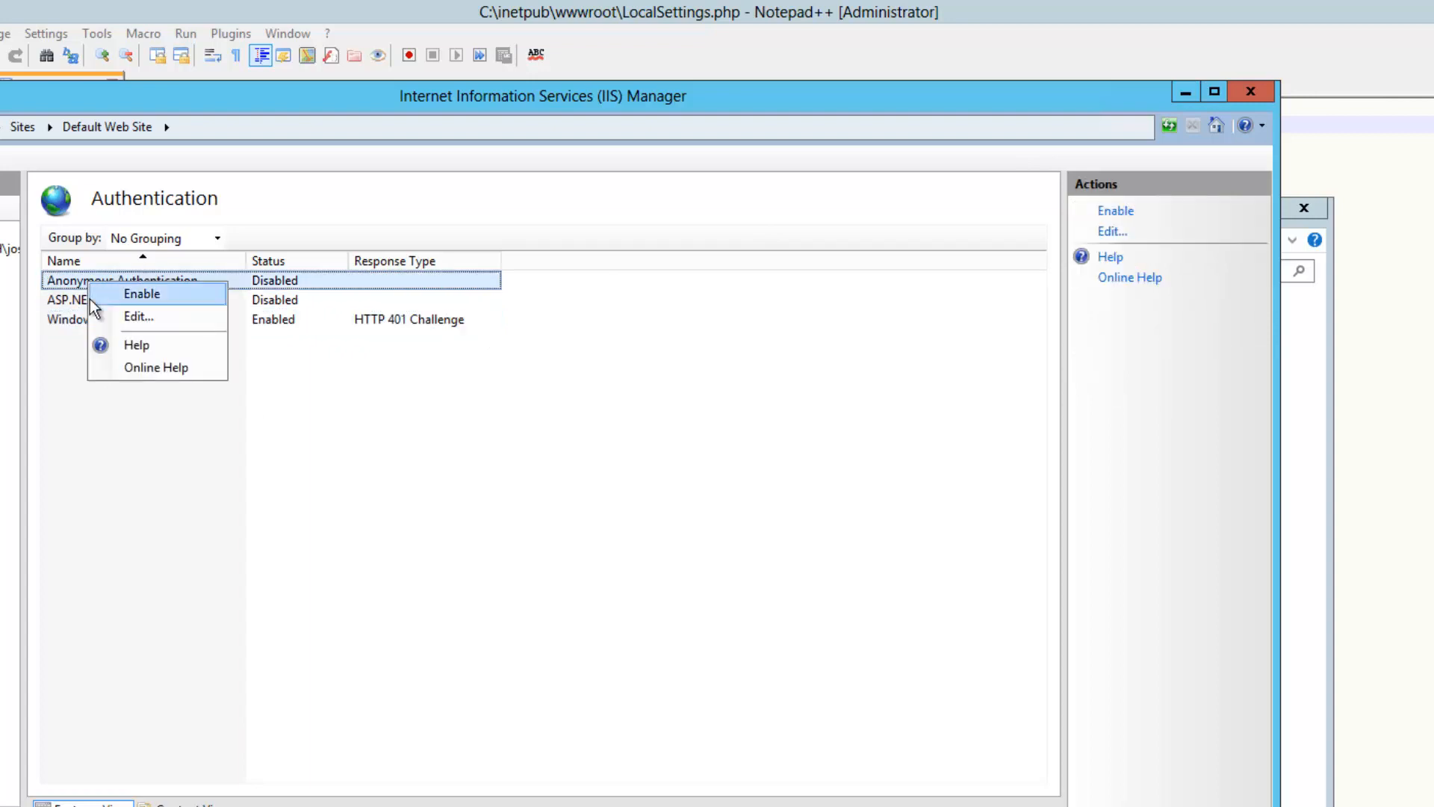
click(162, 284)
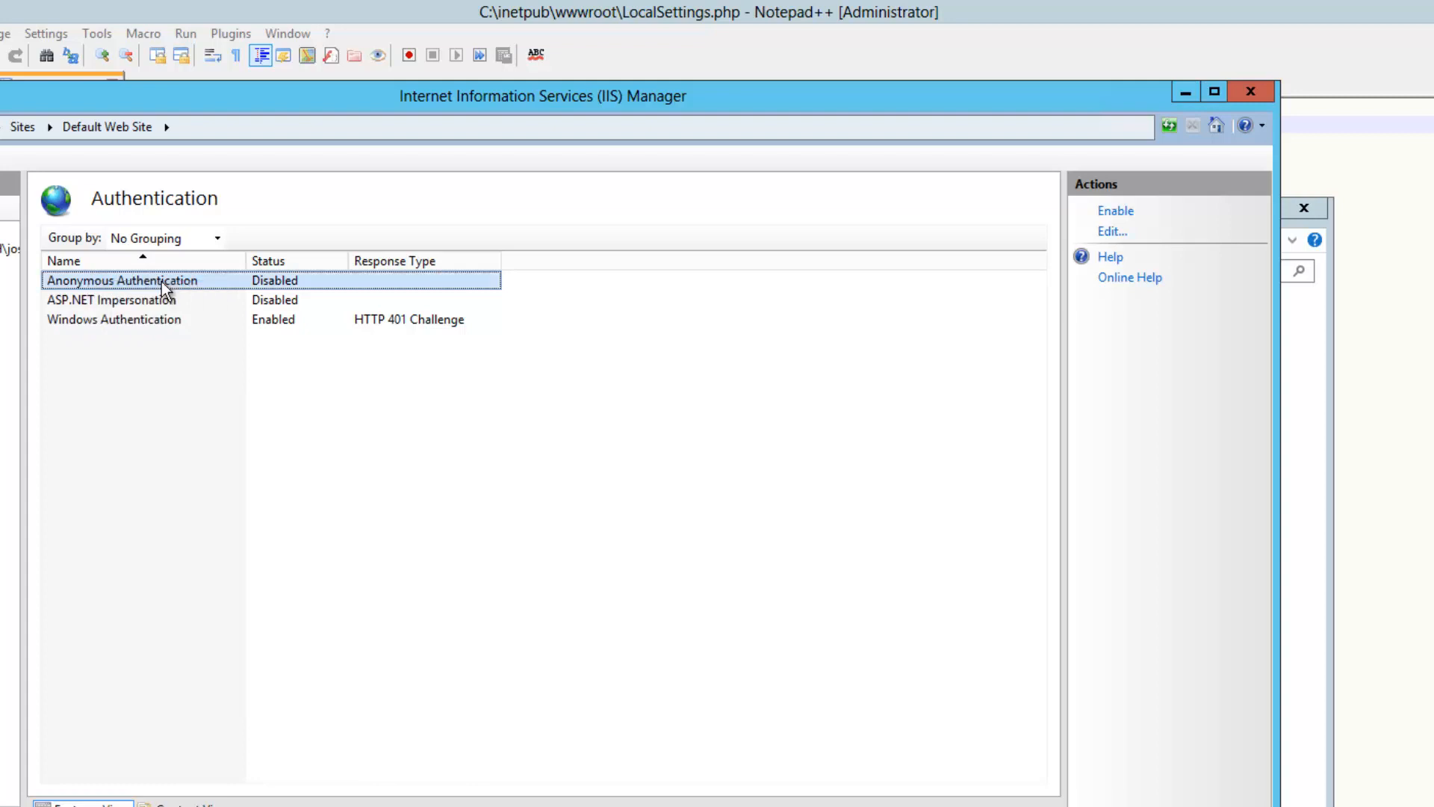
right_click(162, 284)
click(192, 291)
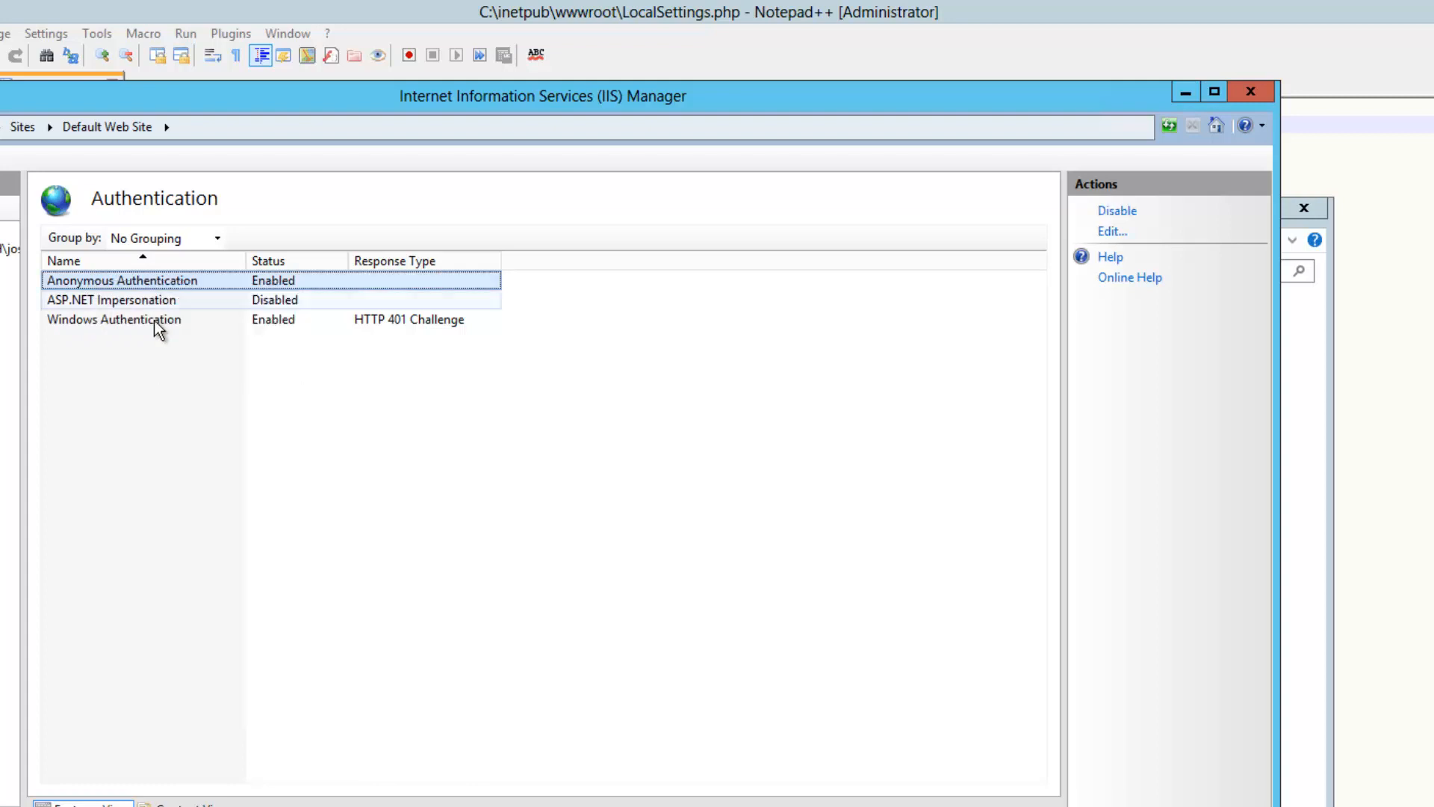
right_click(146, 325)
click(186, 332)
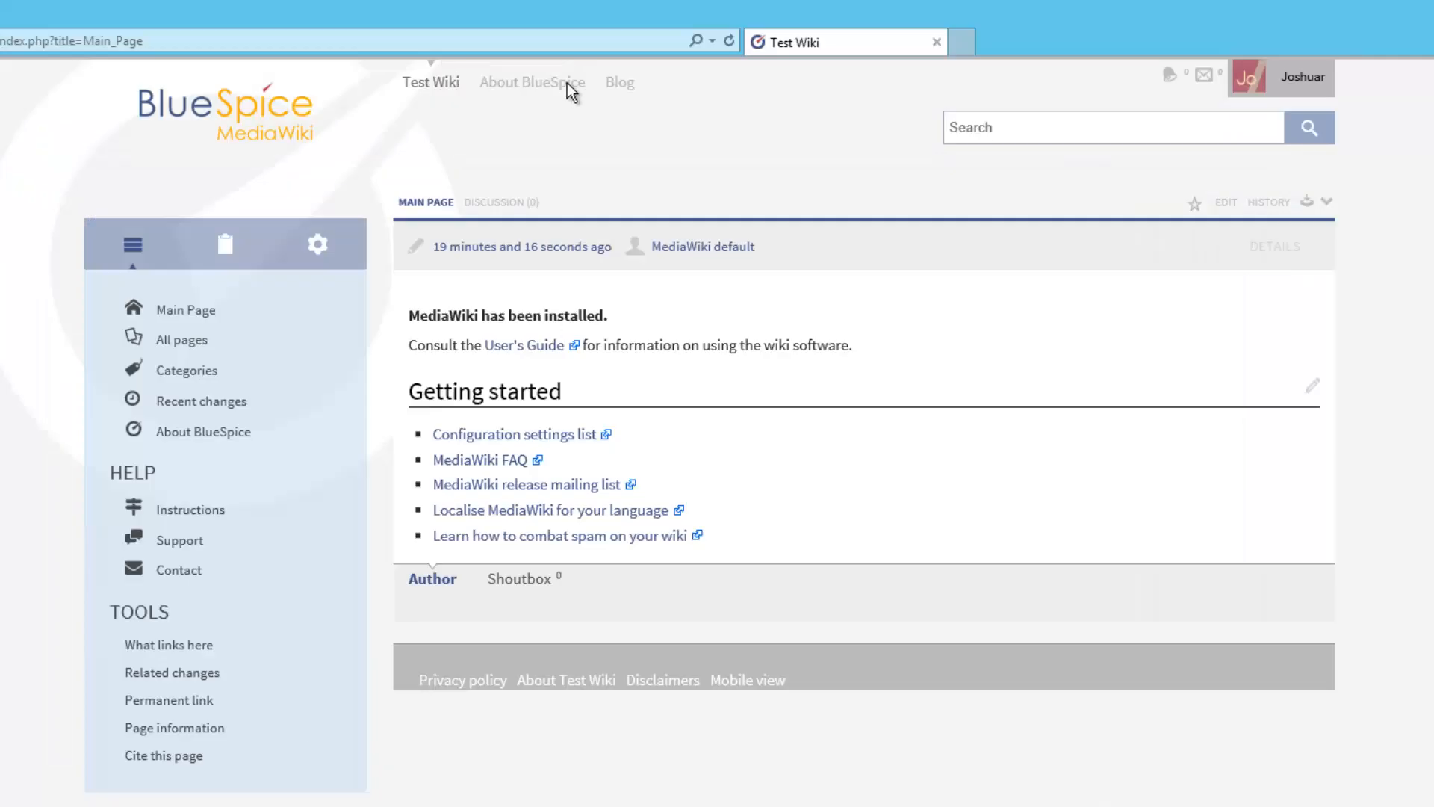
Sign in to the wiki with the administrator account's username and password
click(729, 41)
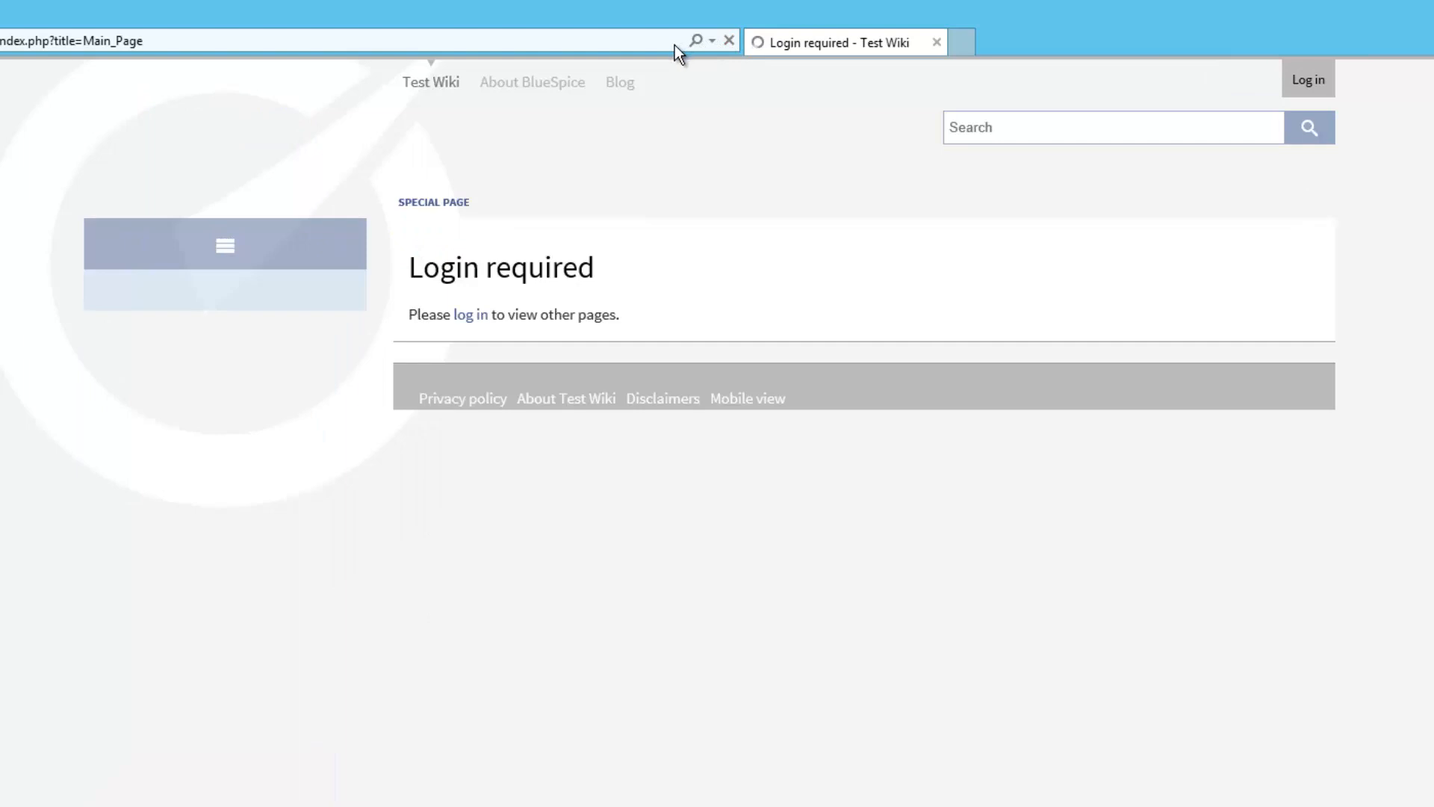
click(466, 315)
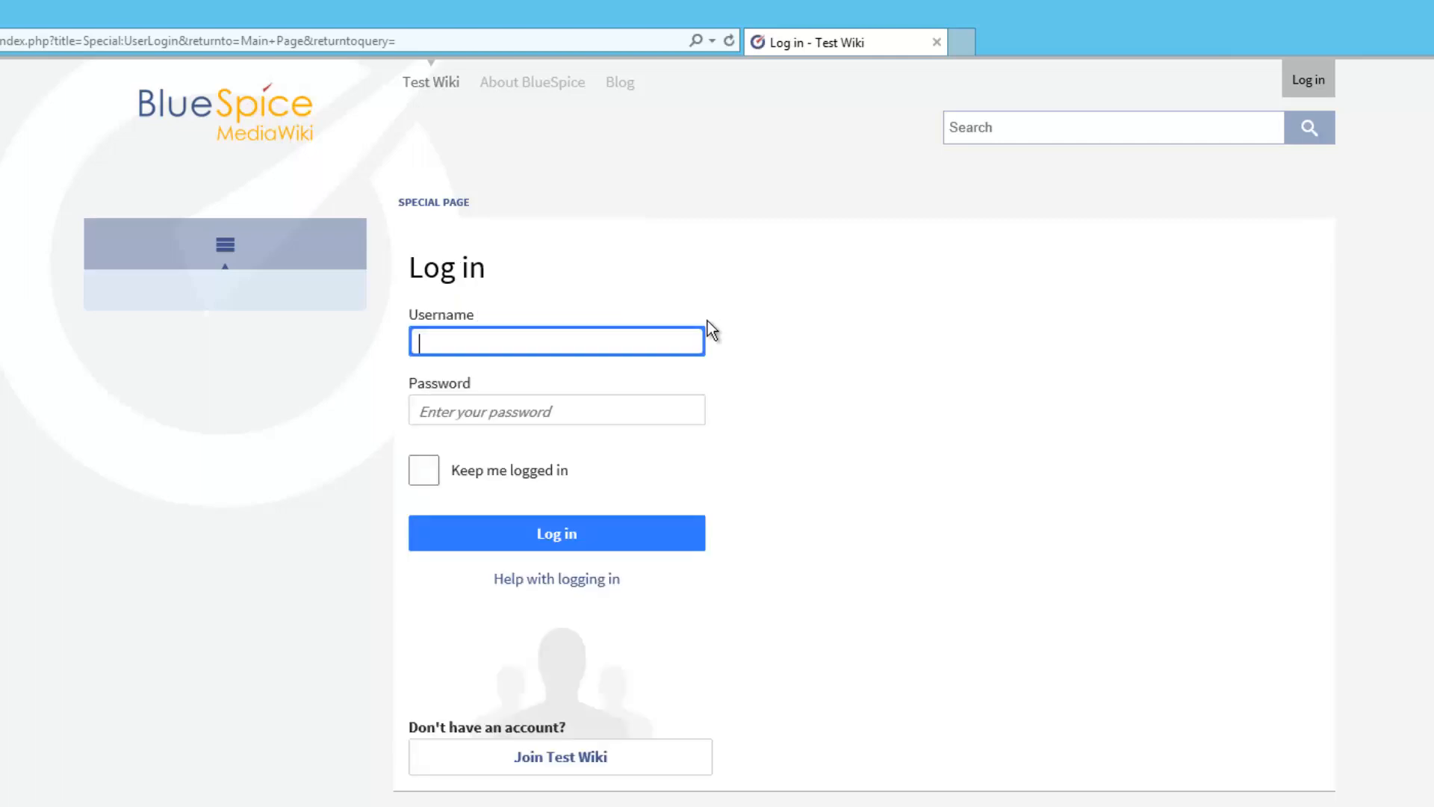
text(wikiadmin)
key(Tab)
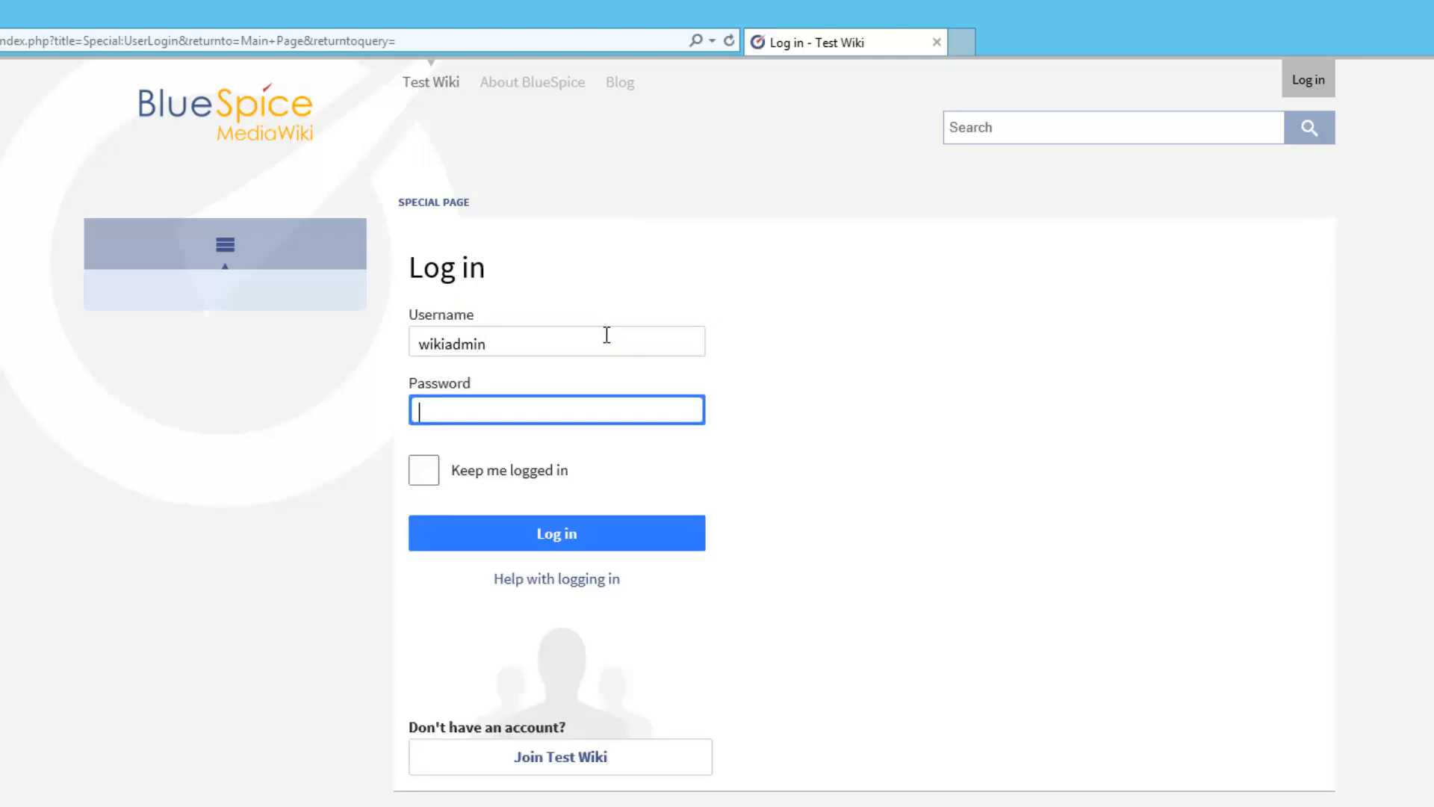
text(•••••••••)
key(Return)
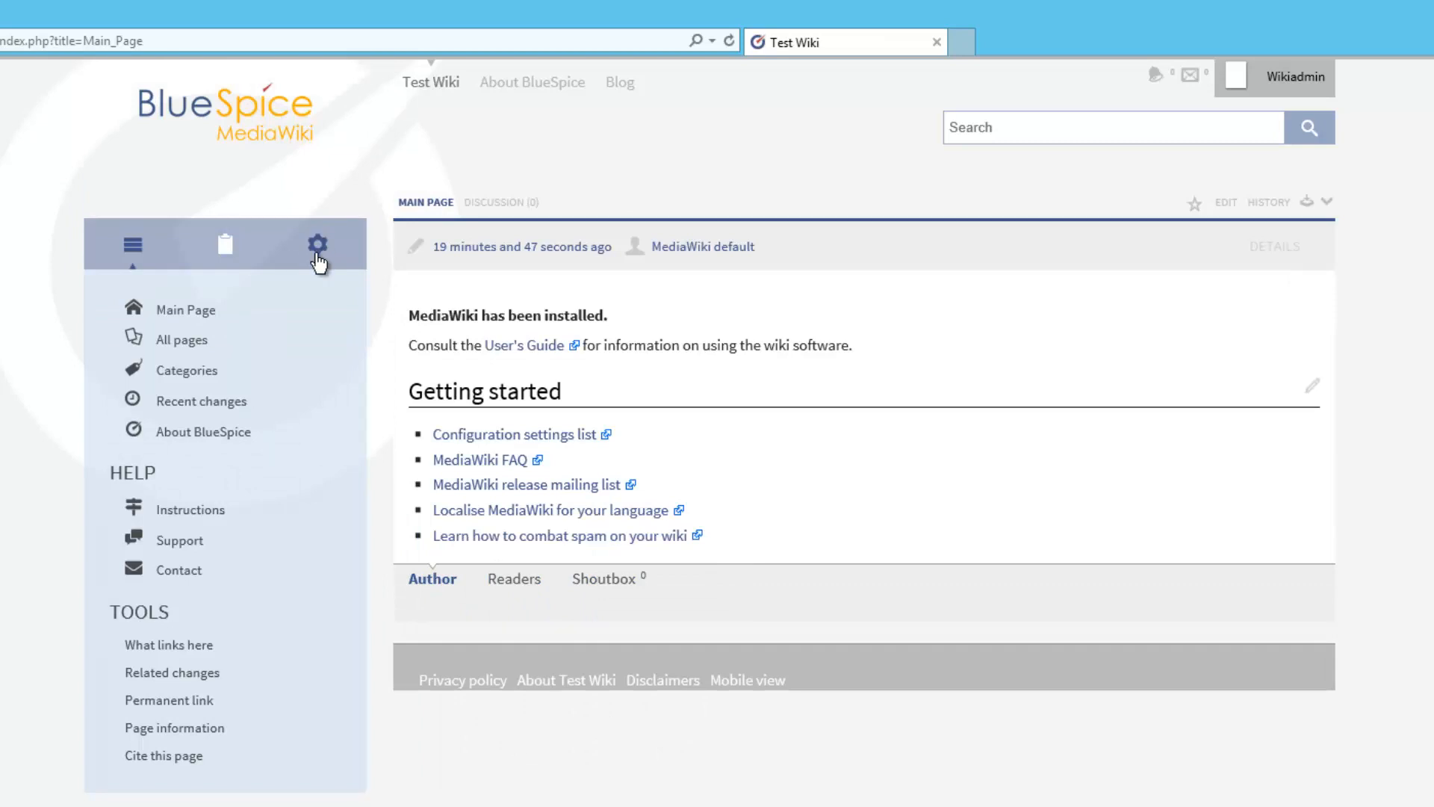
In User manager, add the second user to the Administrators (sysop) group
click(317, 256)
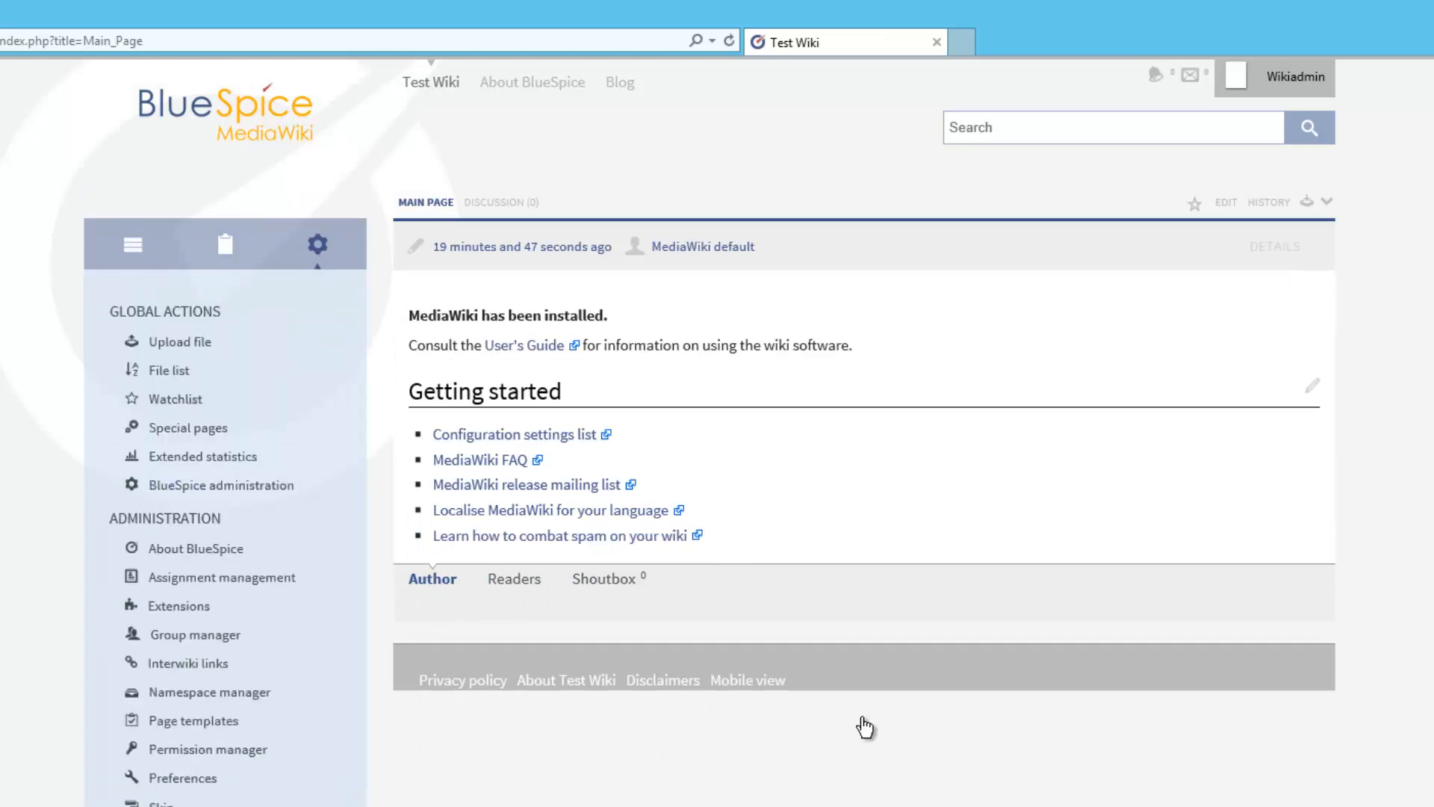
click(864, 727)
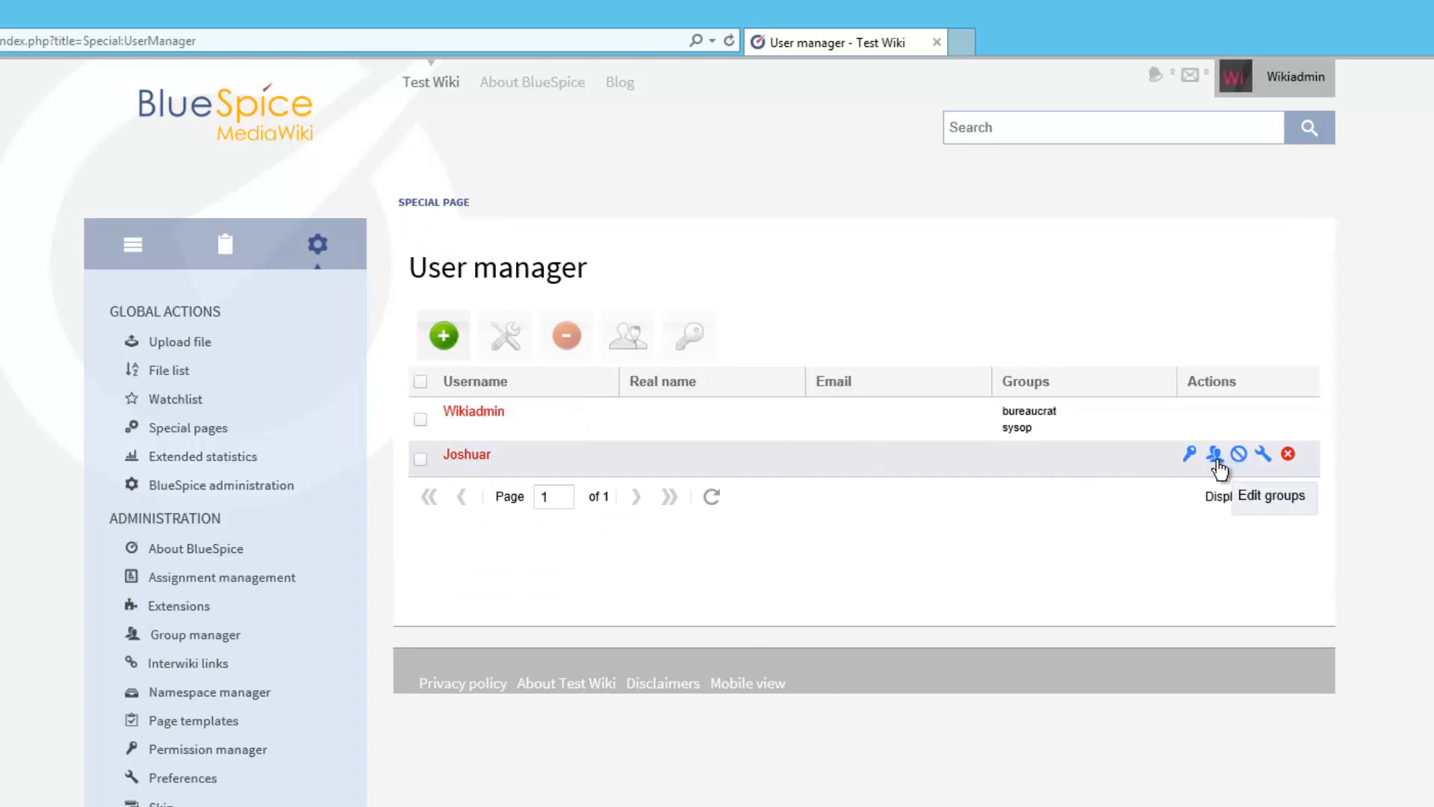
click(1216, 456)
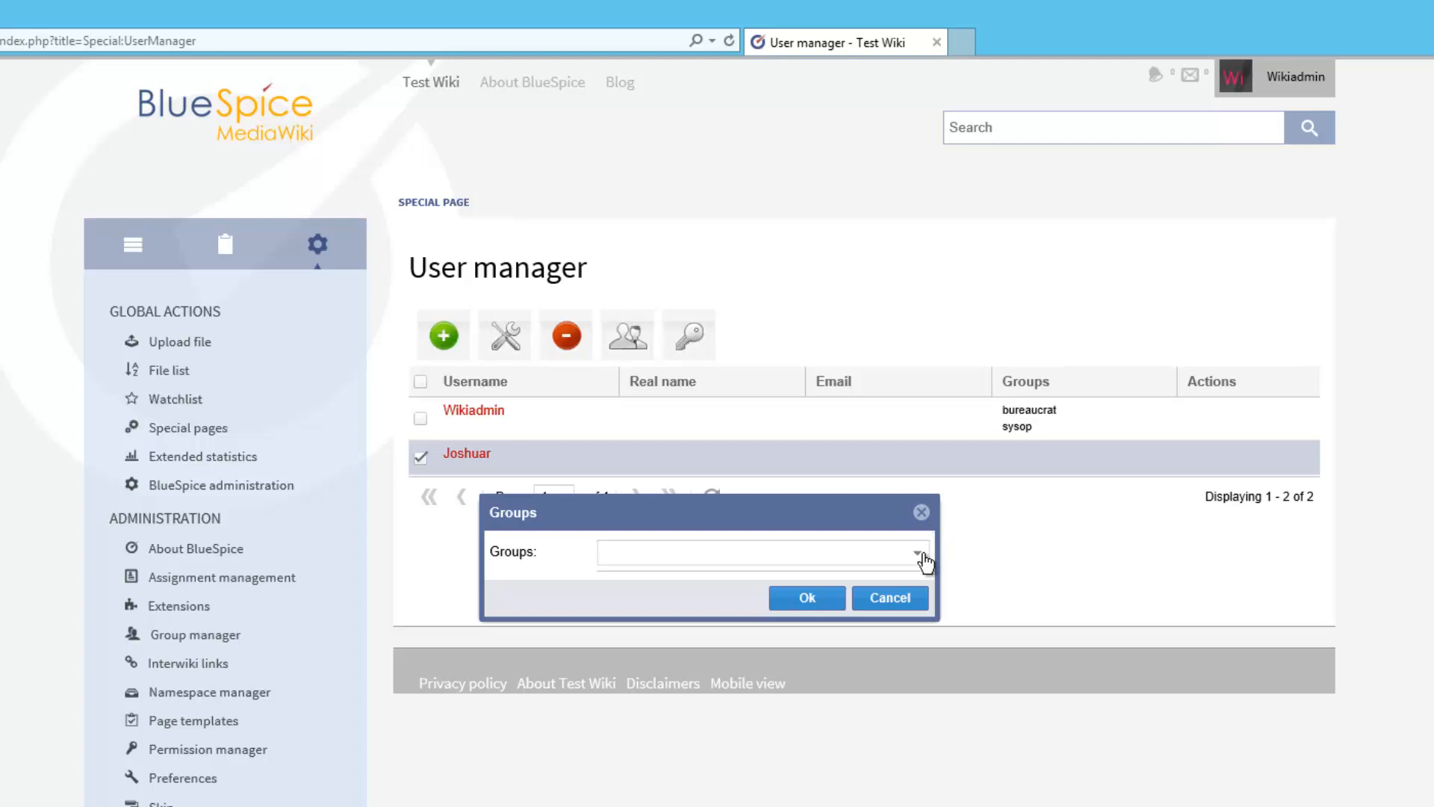
click(919, 553)
click(706, 635)
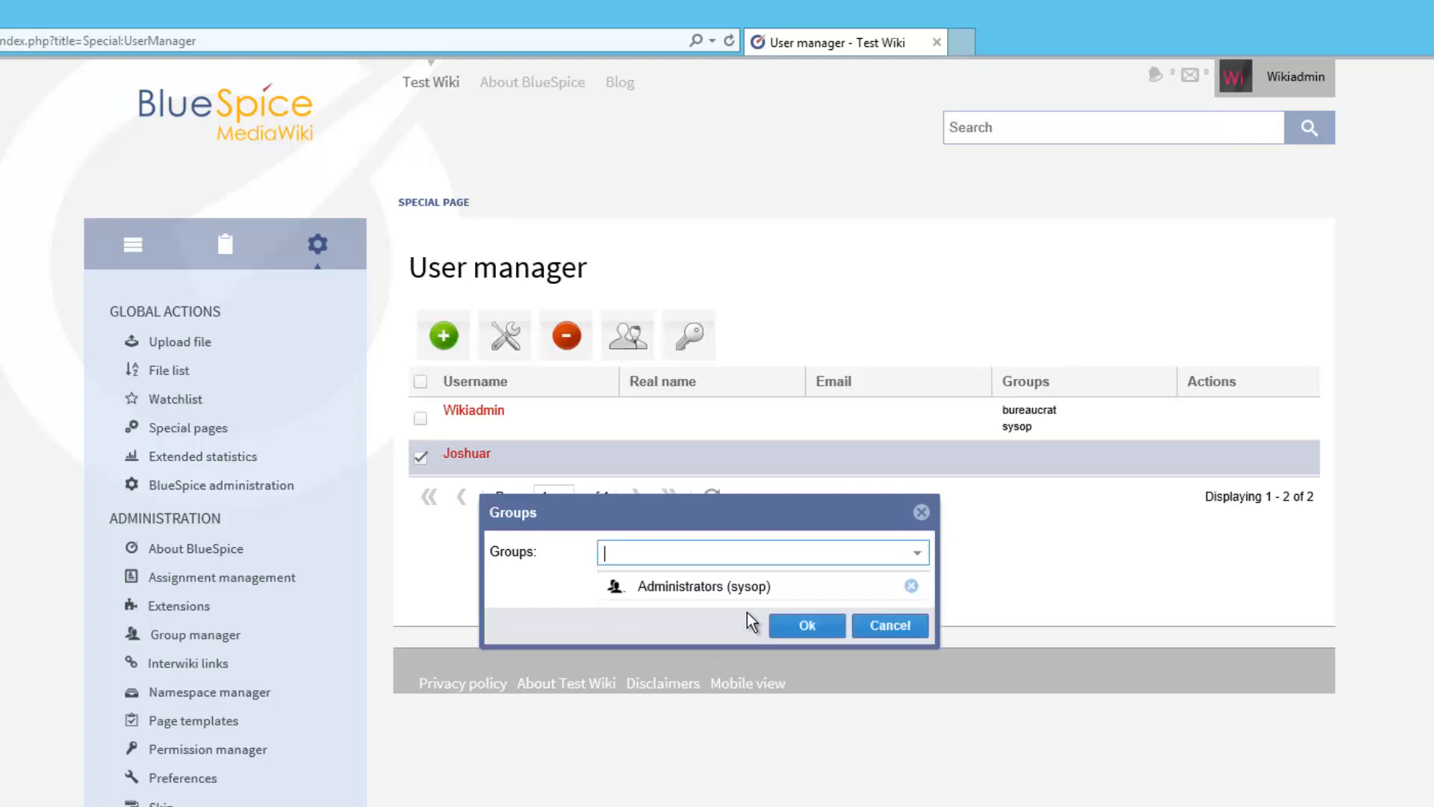
click(804, 627)
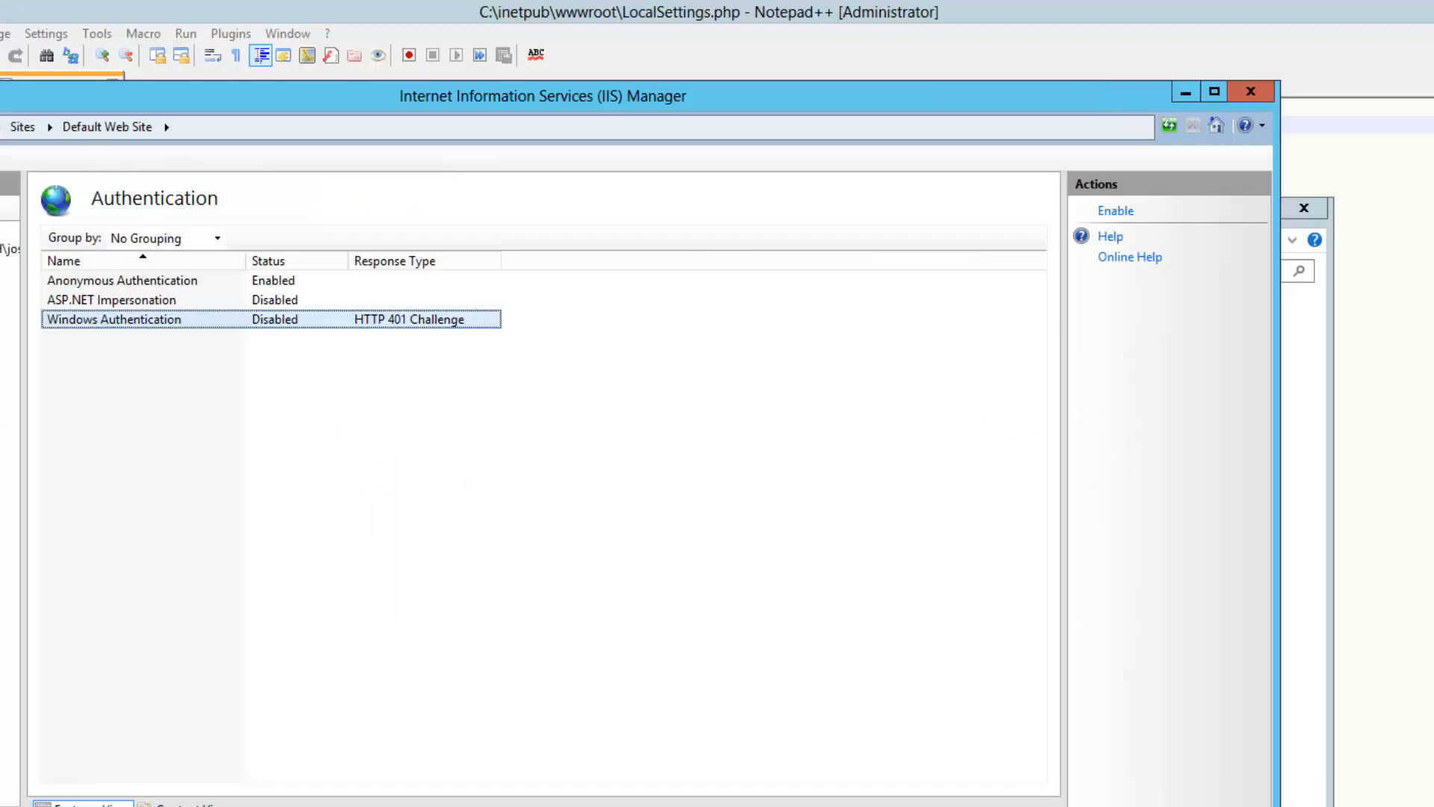
In Authentication, disable Anonymous Authentication and enable Windows Authentication
click(106, 286)
right_click(106, 285)
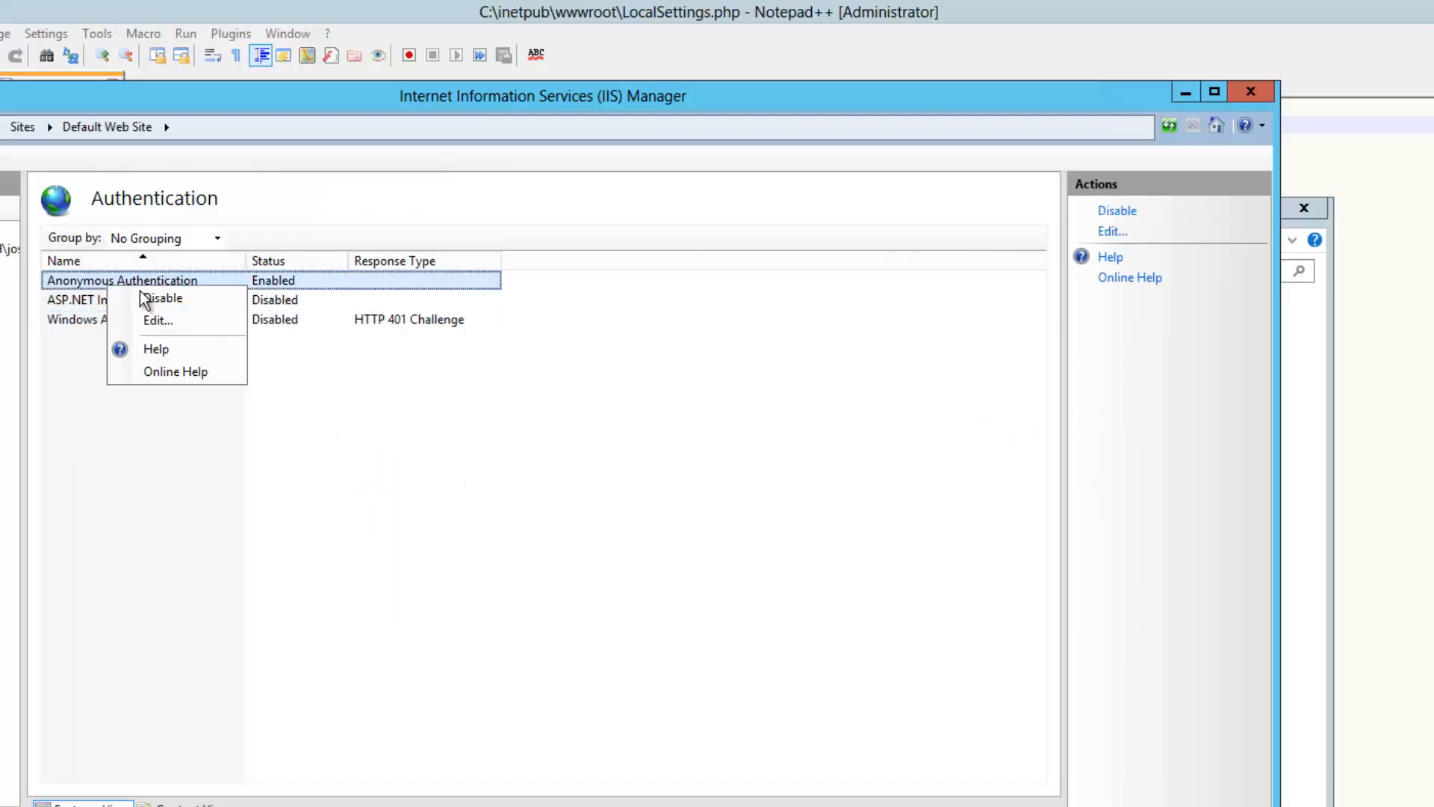
click(141, 292)
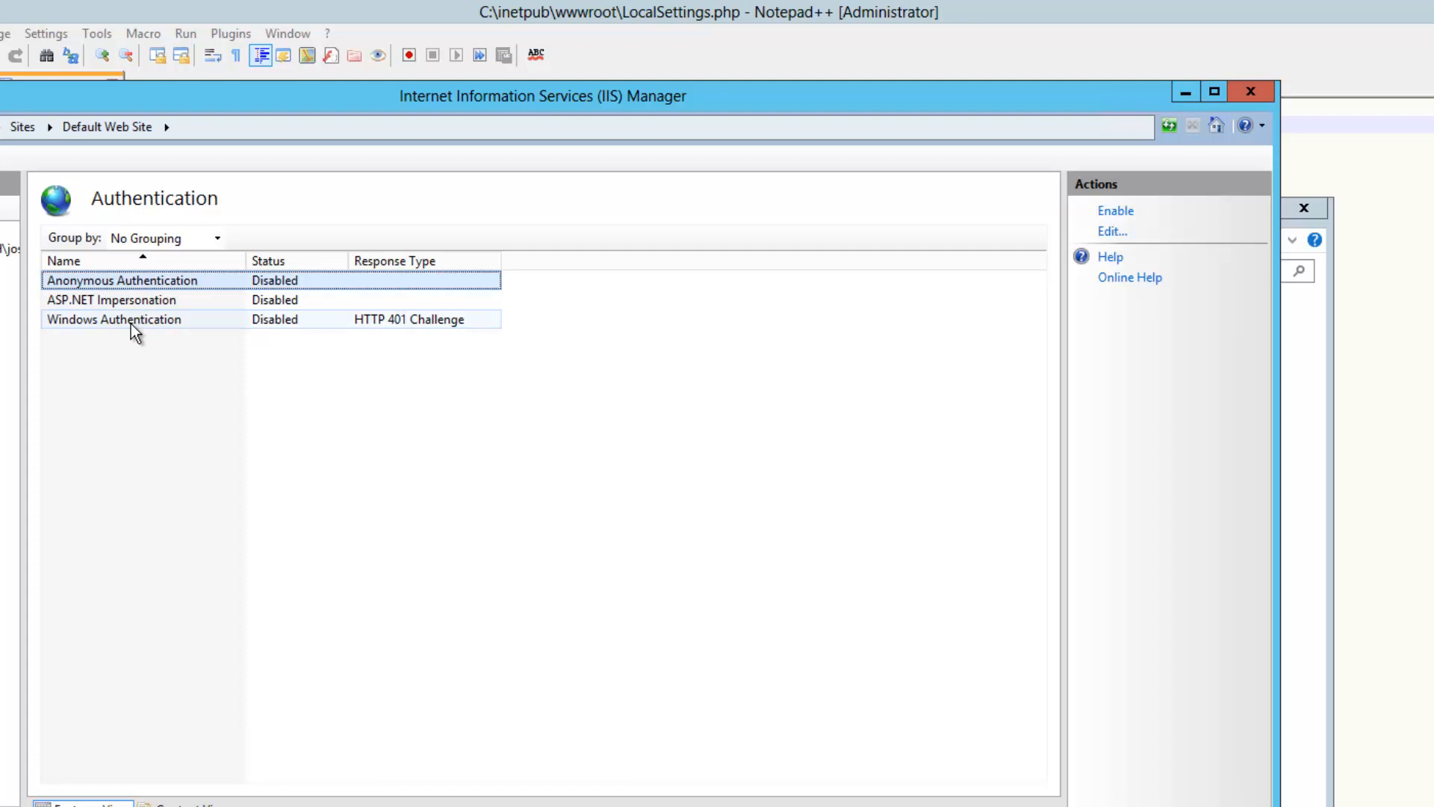
right_click(132, 324)
click(157, 338)
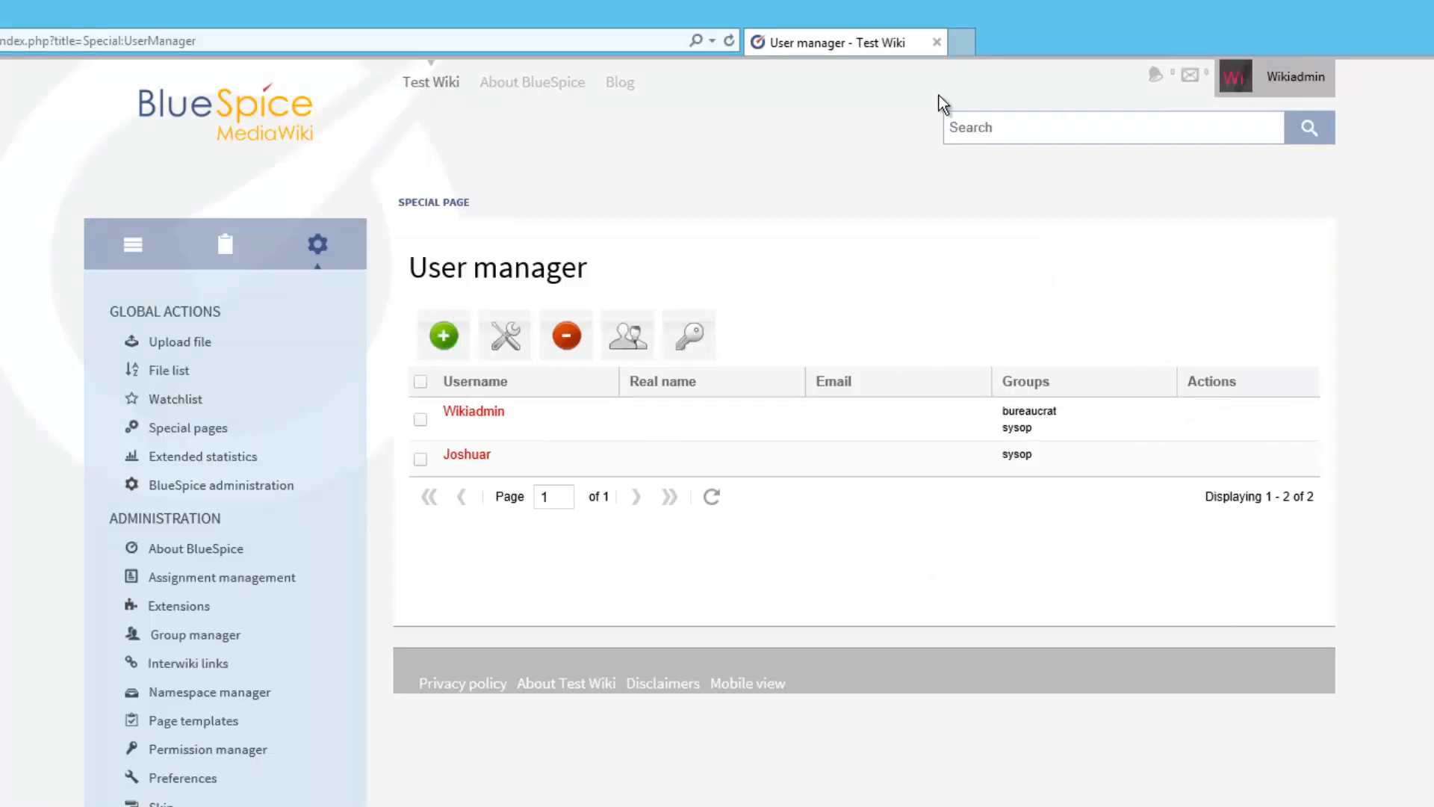
Reload the wiki, show the sidebar navigation, and open the Main Page editor with a new blank line
click(729, 41)
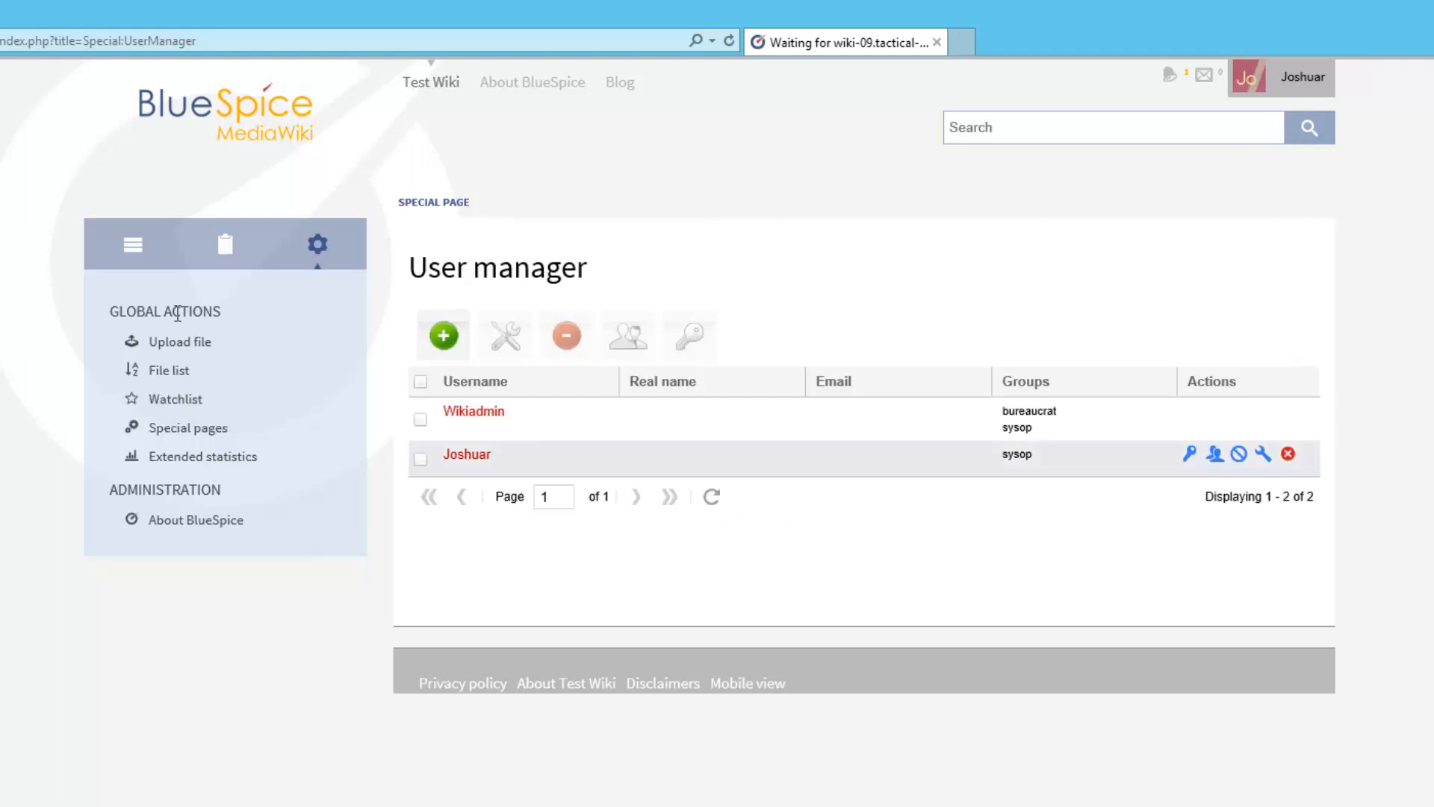
click(132, 242)
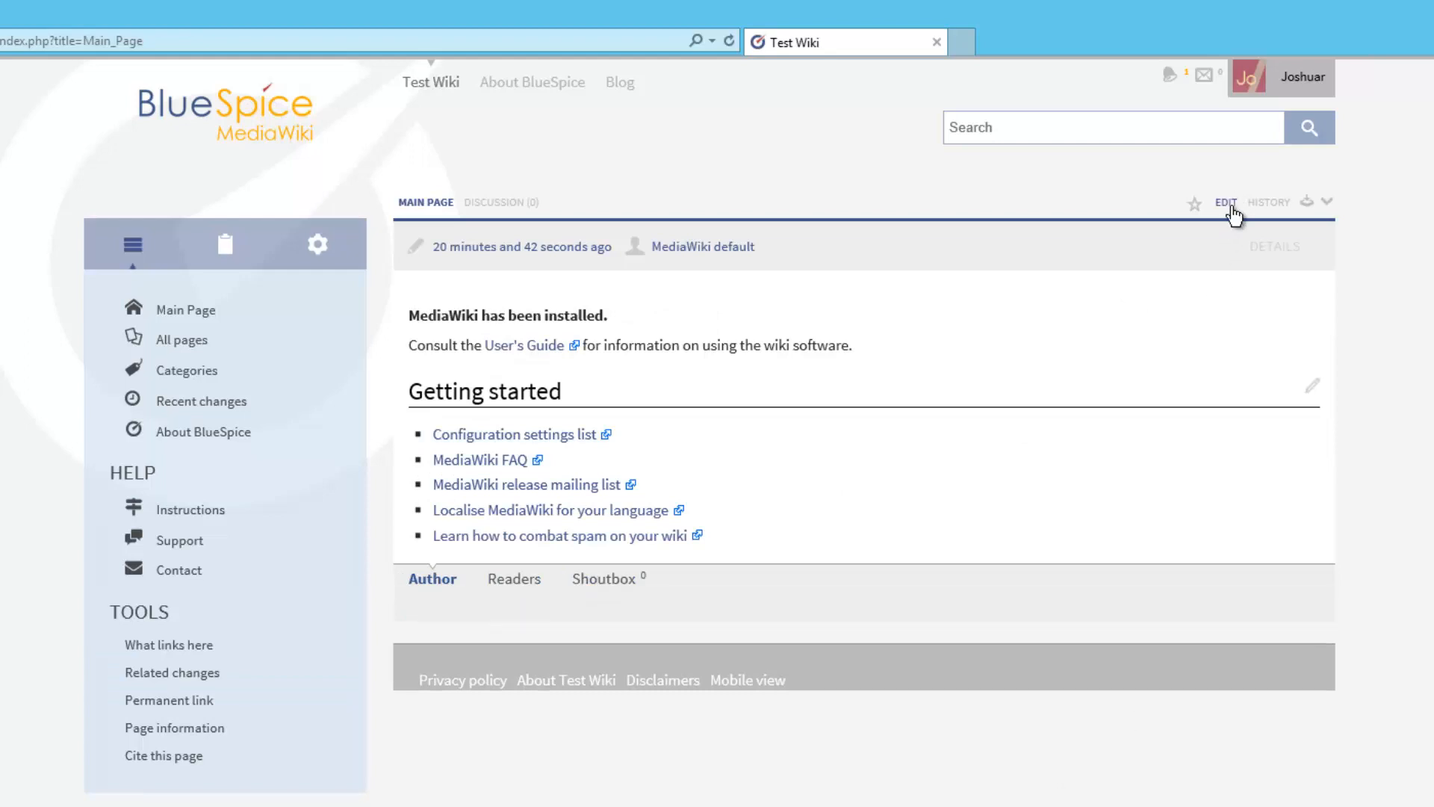
click(1227, 203)
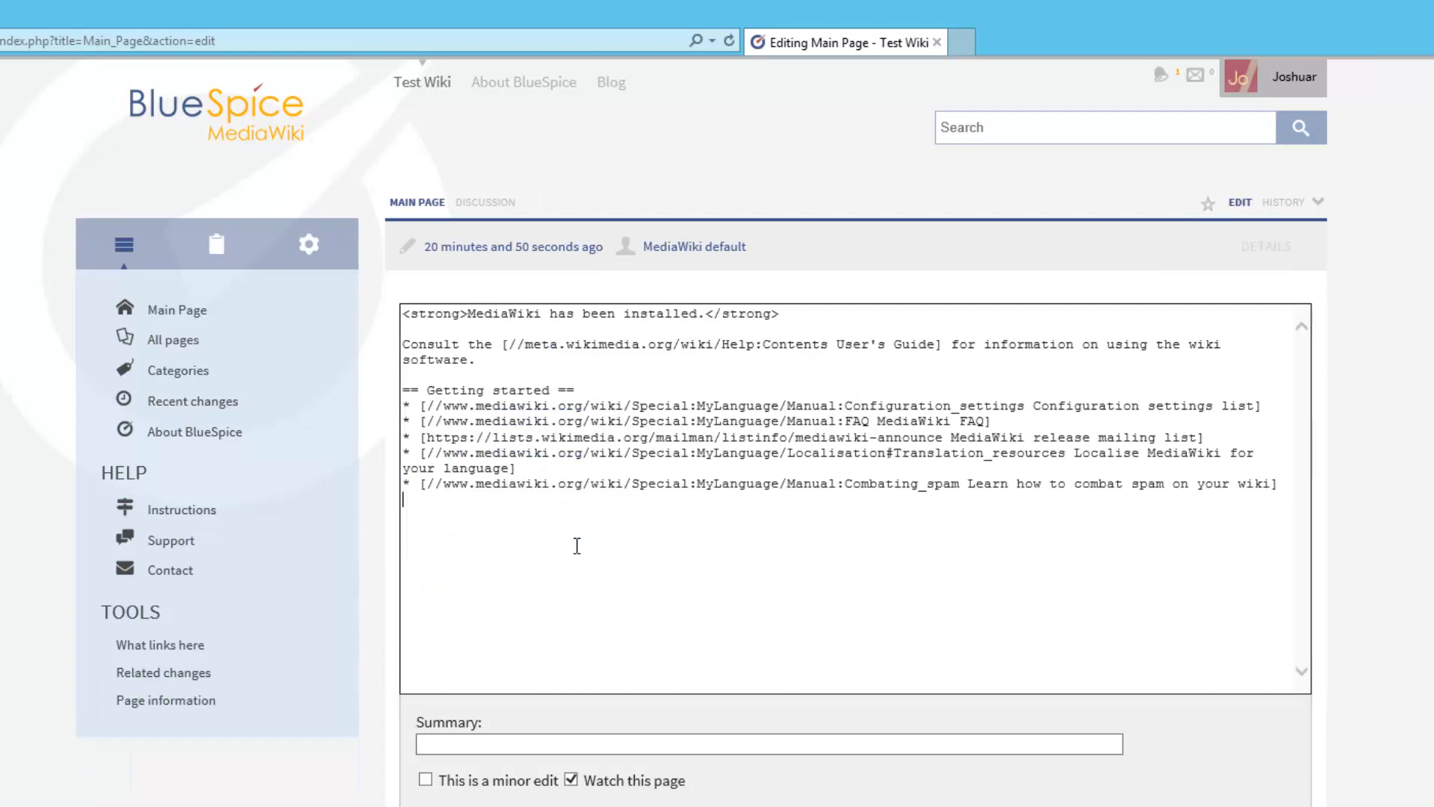
key(Return)
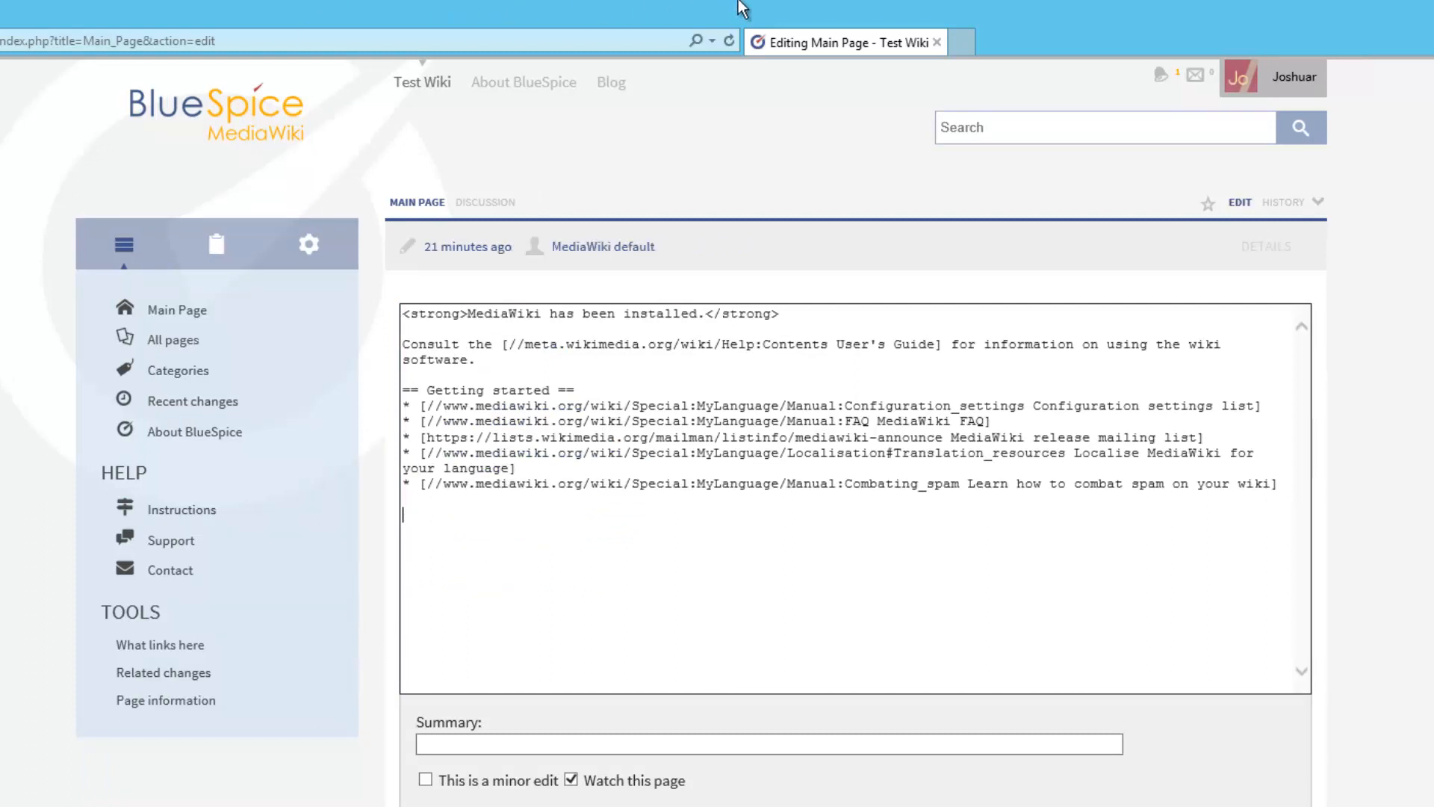
Copy the Main Page edit address and take the remote session out of full screen
click(99, 37)
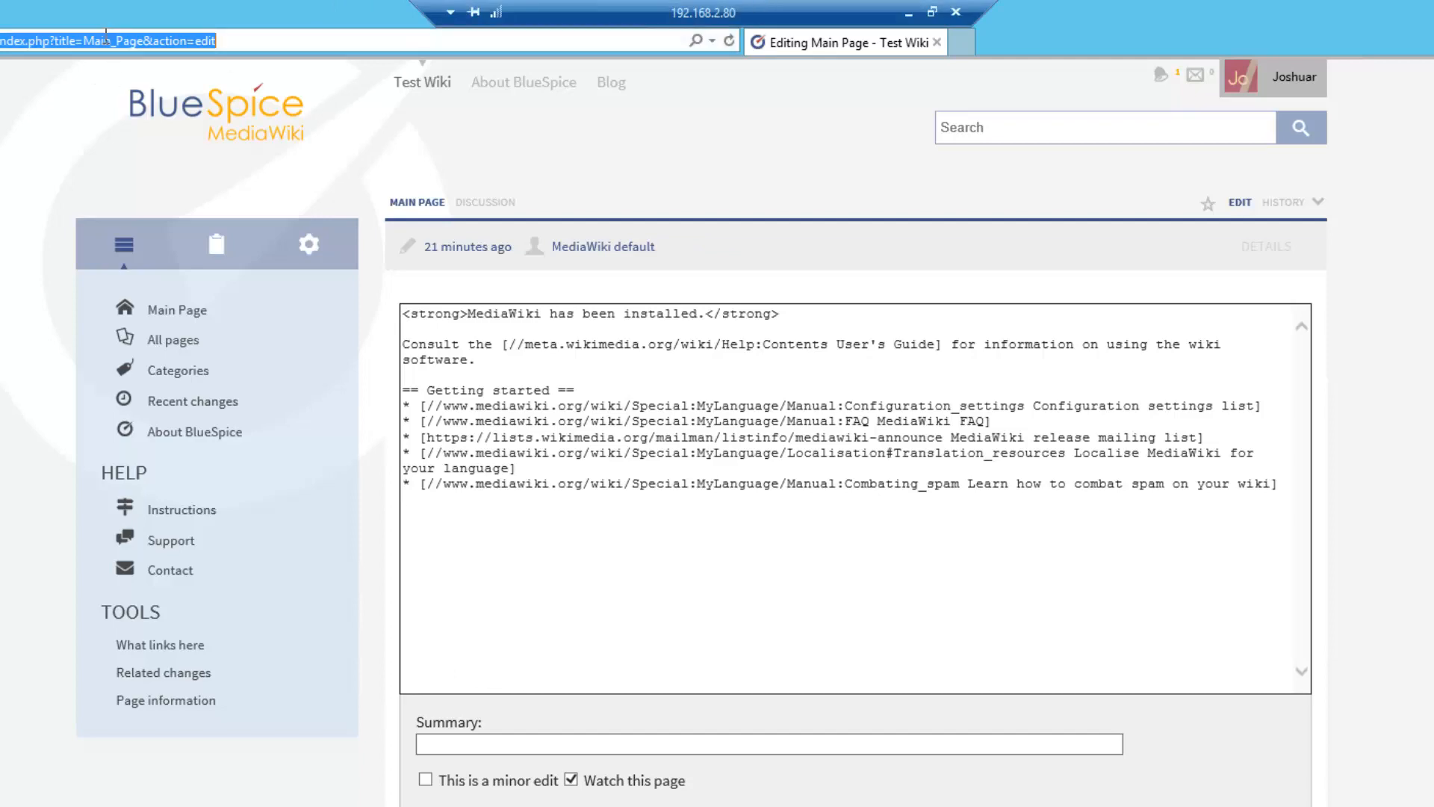
right_click(103, 36)
click(214, 98)
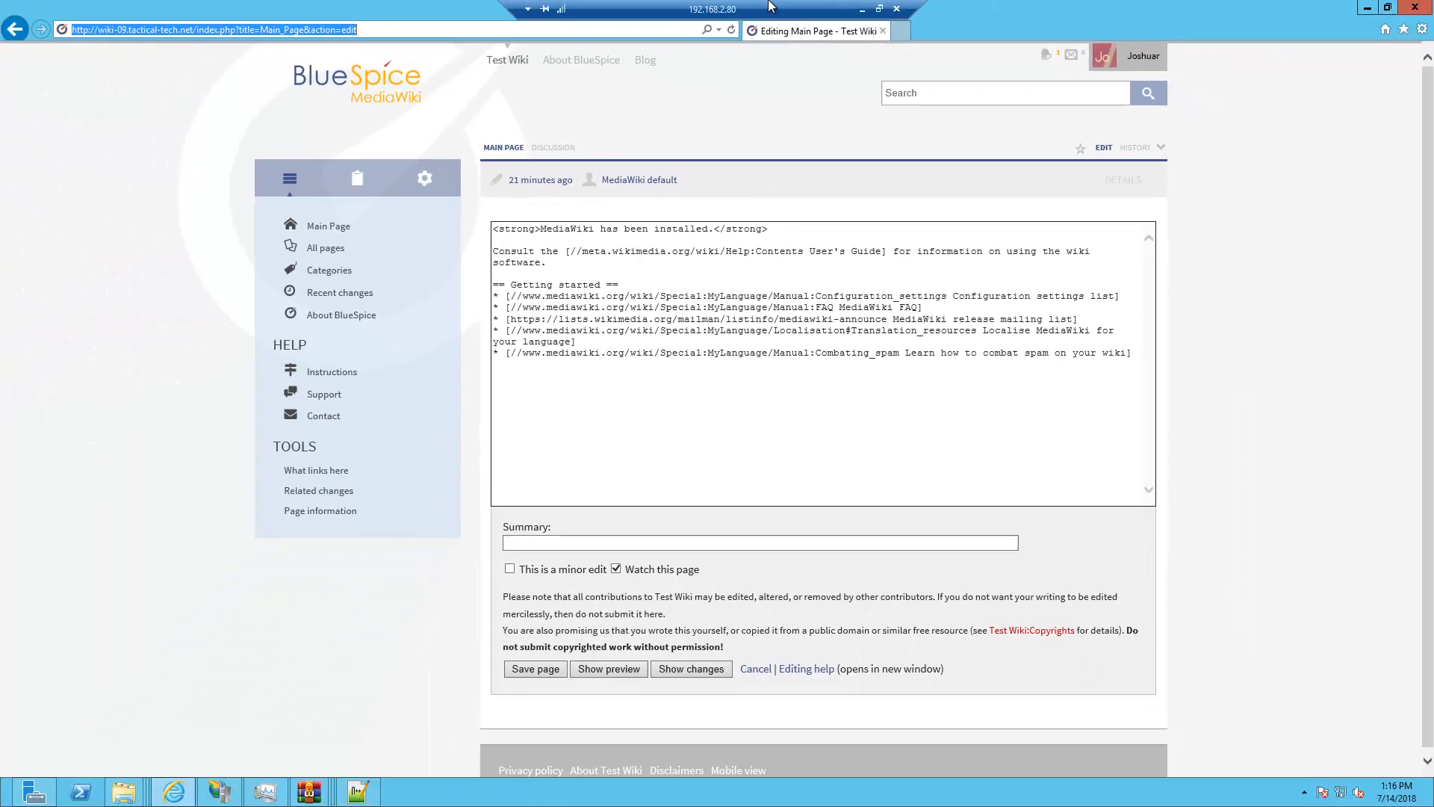
double_click(783, 10)
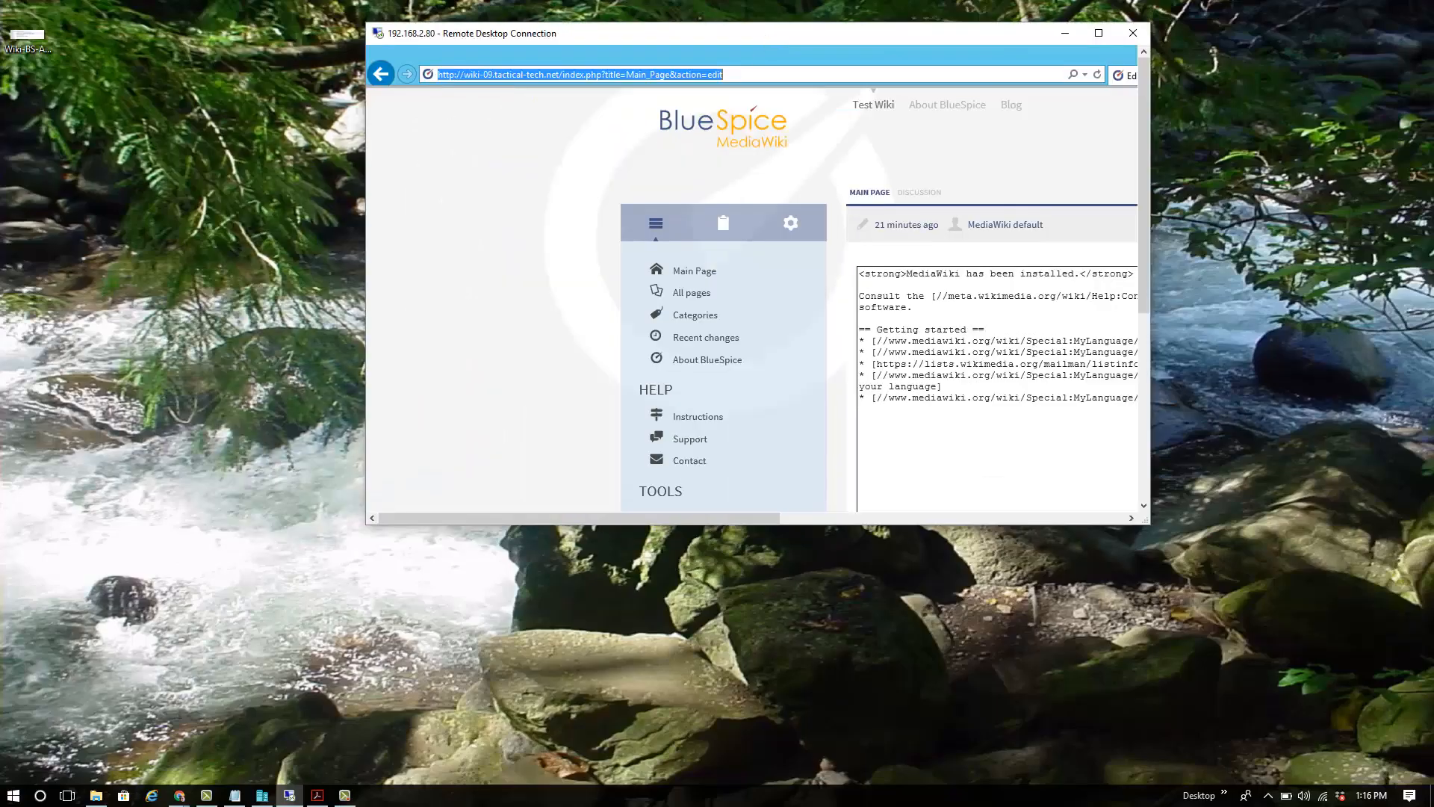
In local Chrome's Main Page editor, toggle to visual mode and back to source, then open Insert image
click(179, 794)
click(584, 457)
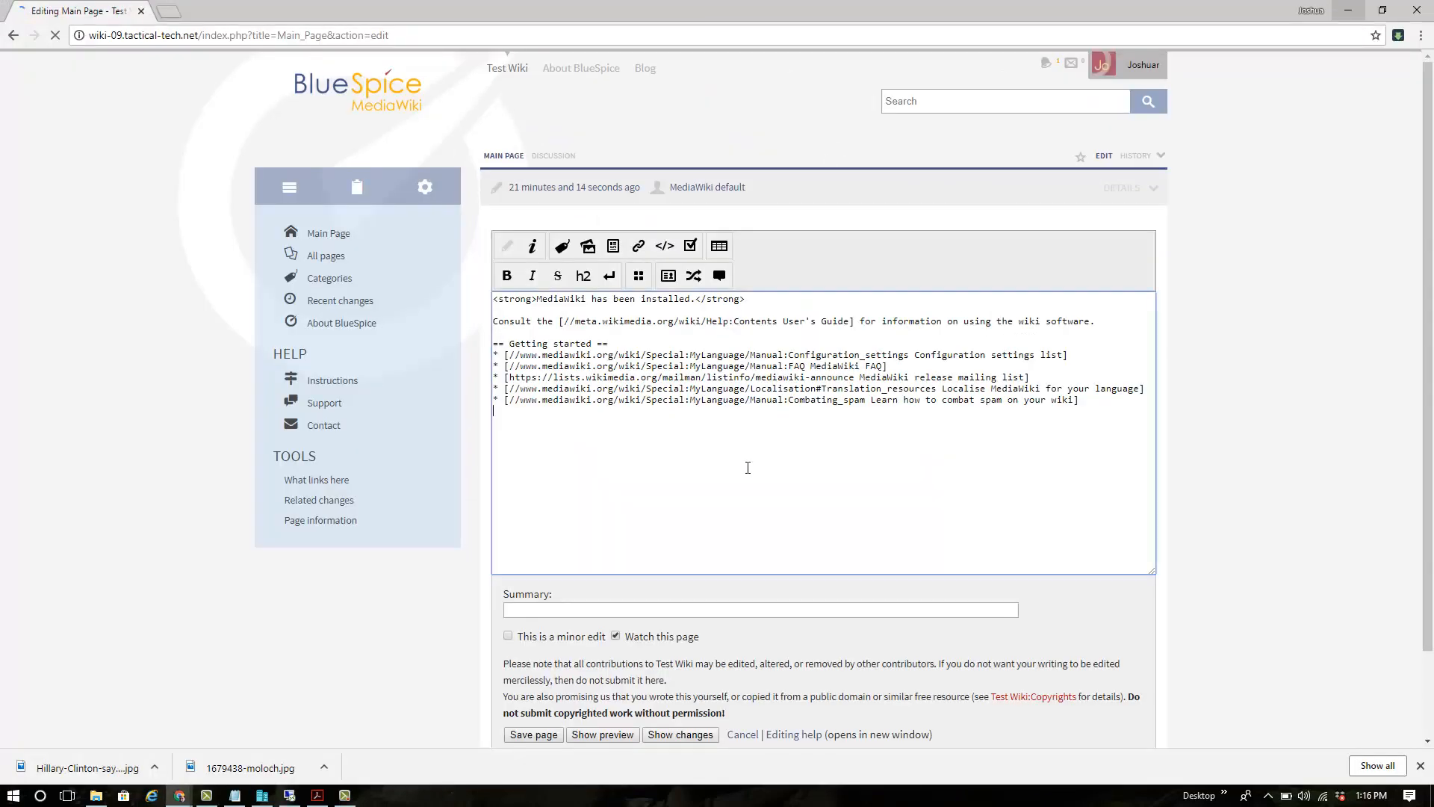
click(591, 253)
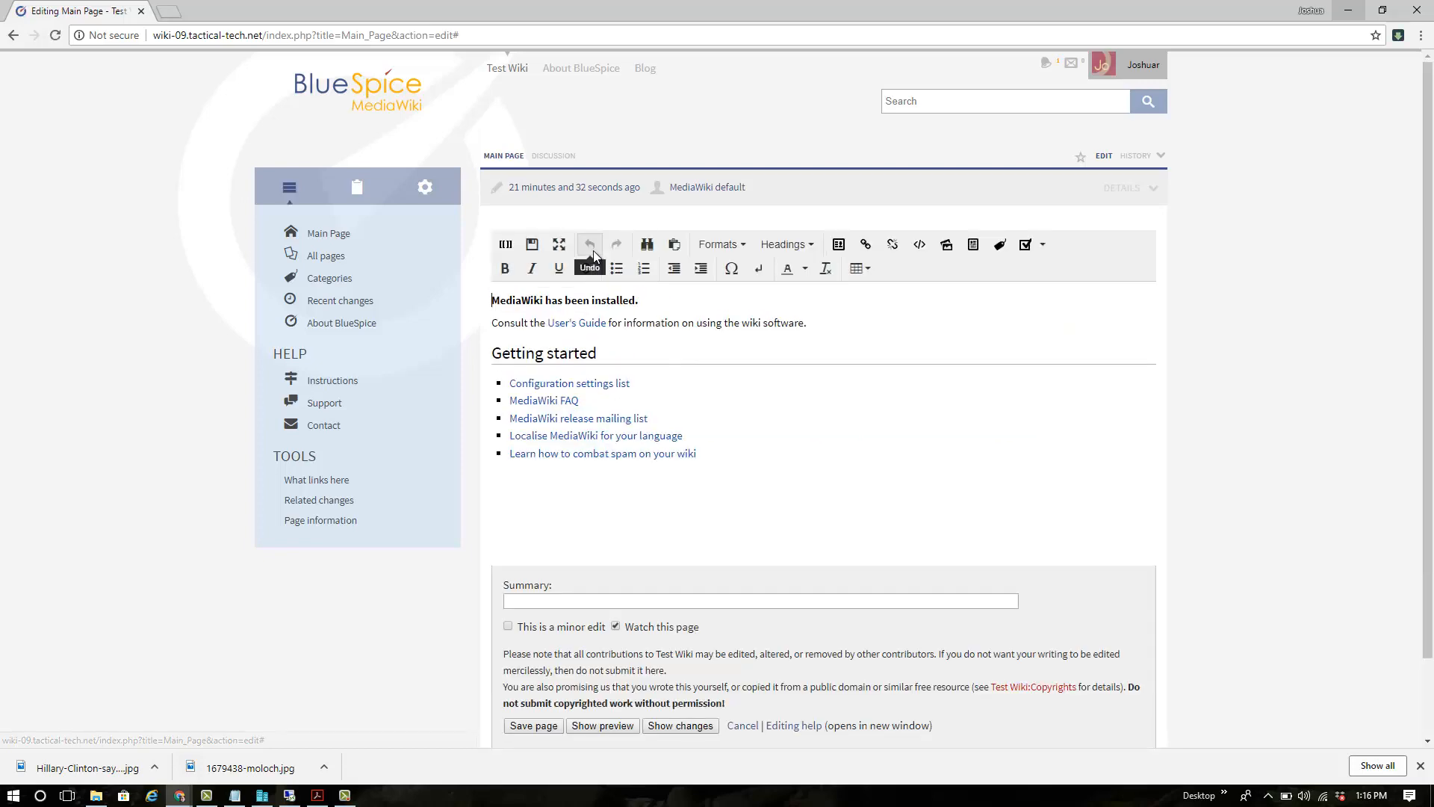
click(505, 244)
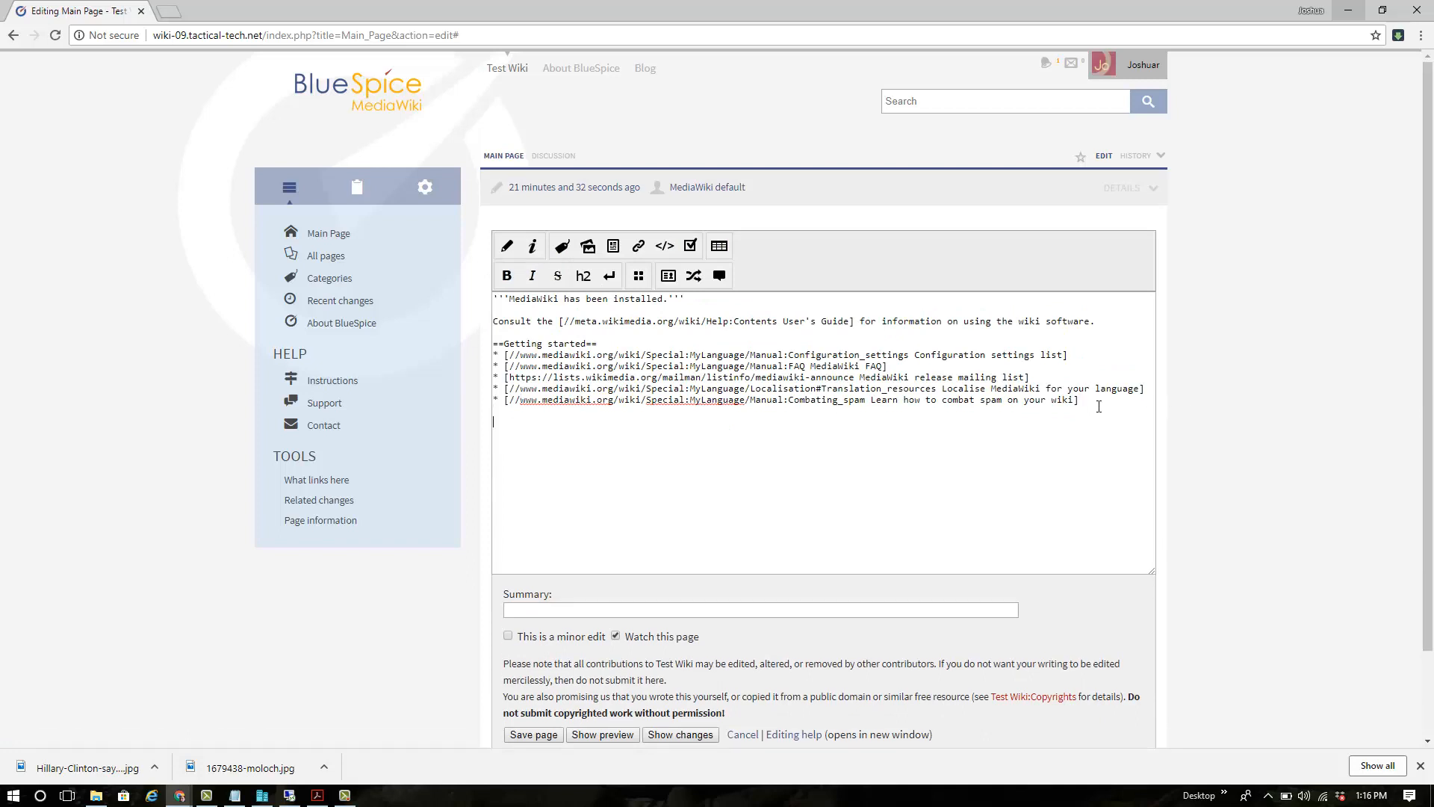
click(579, 254)
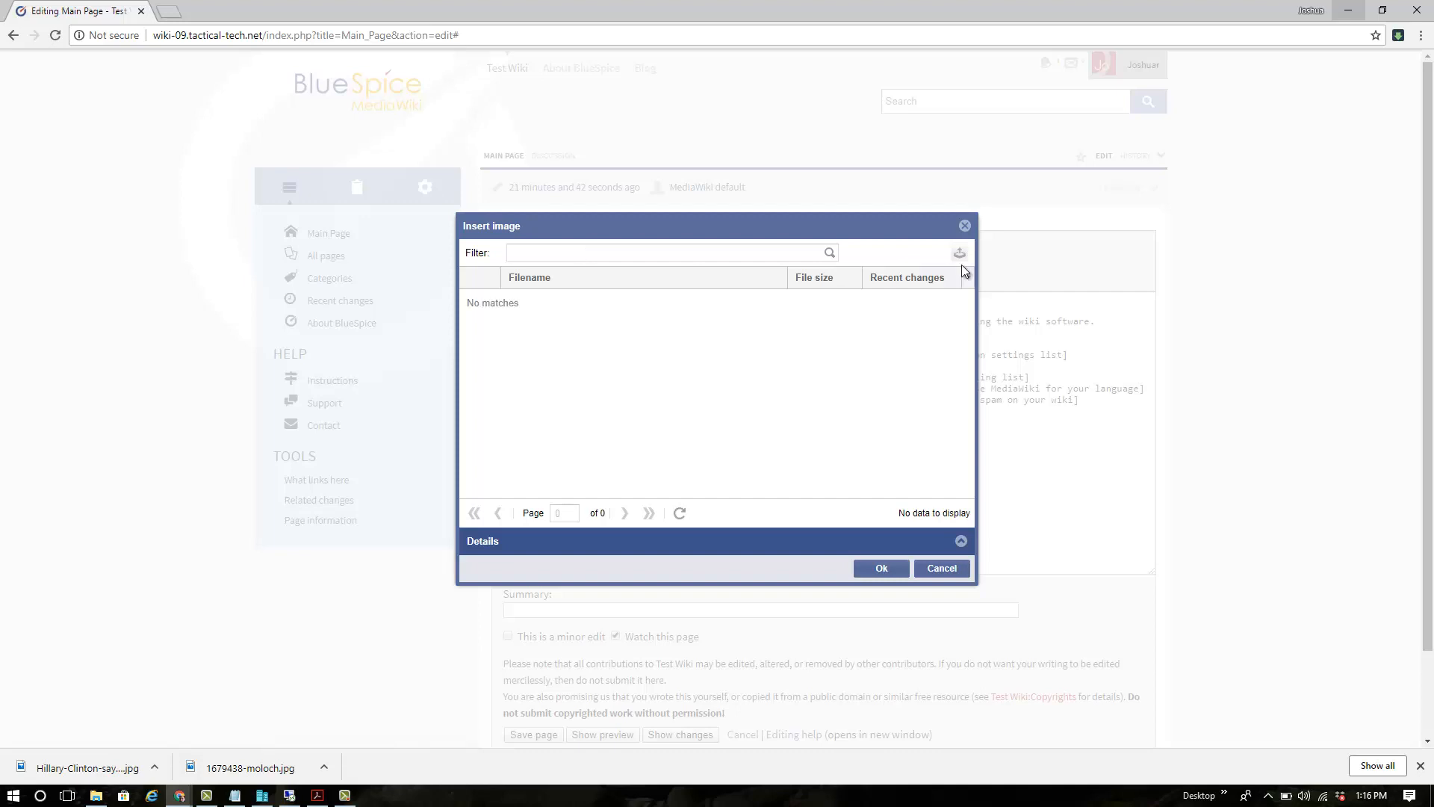
Choose 41AWJQhrAWL.jpg from the computer as the file to upload
click(958, 254)
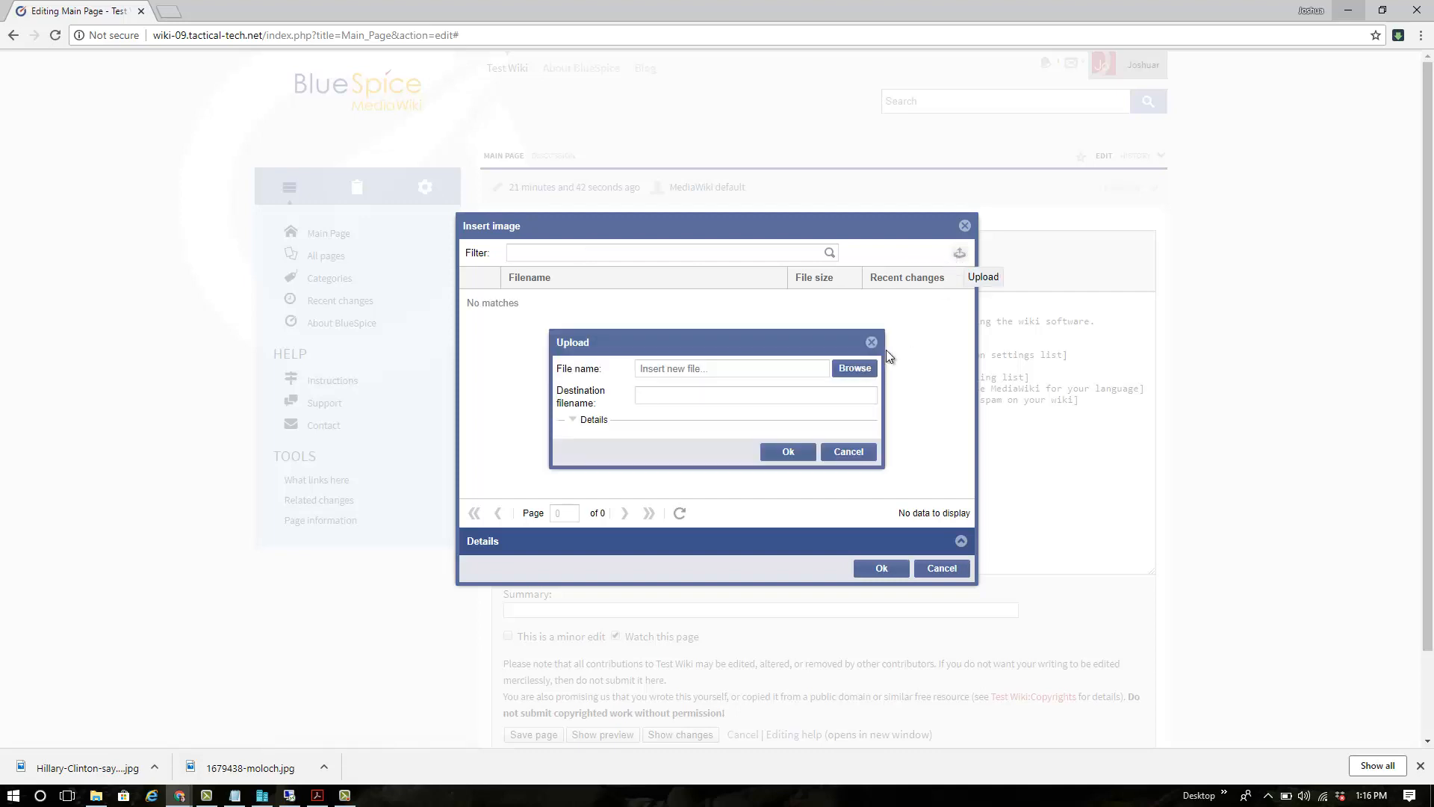
click(865, 371)
click(361, 214)
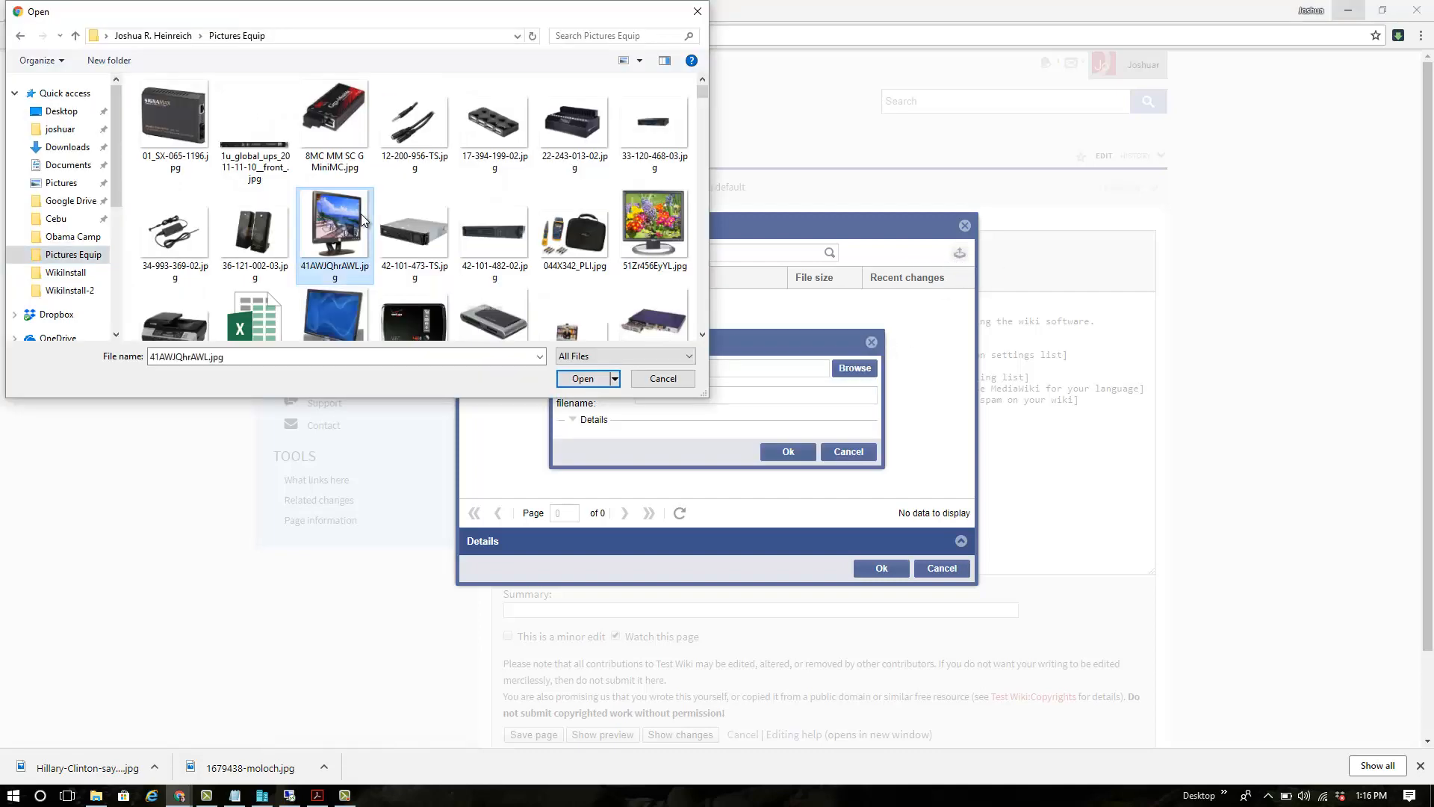
click(583, 379)
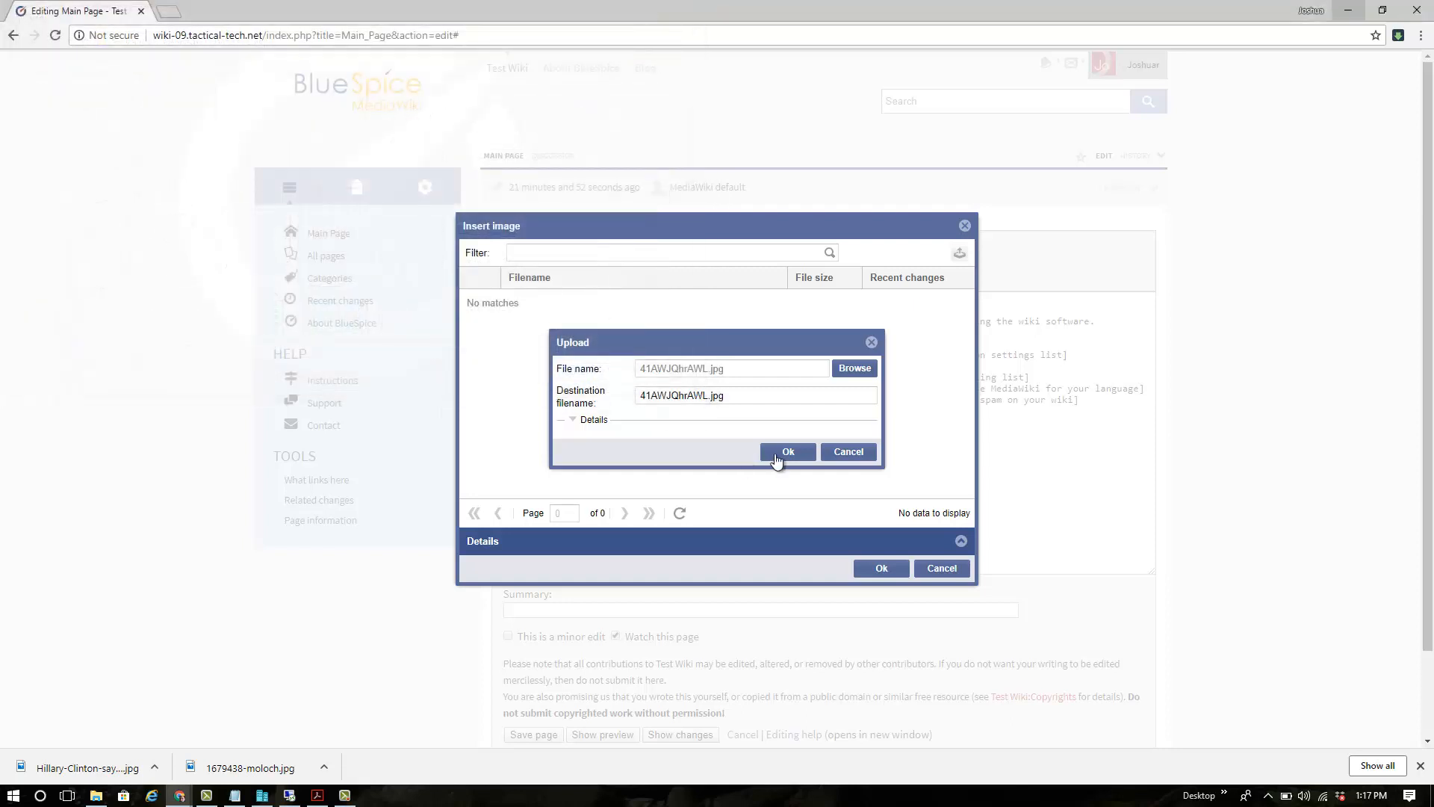
Upload it, insert 01_SX-065-1196.jpg as a thumbnail, and cancel the Main Page edit
click(786, 453)
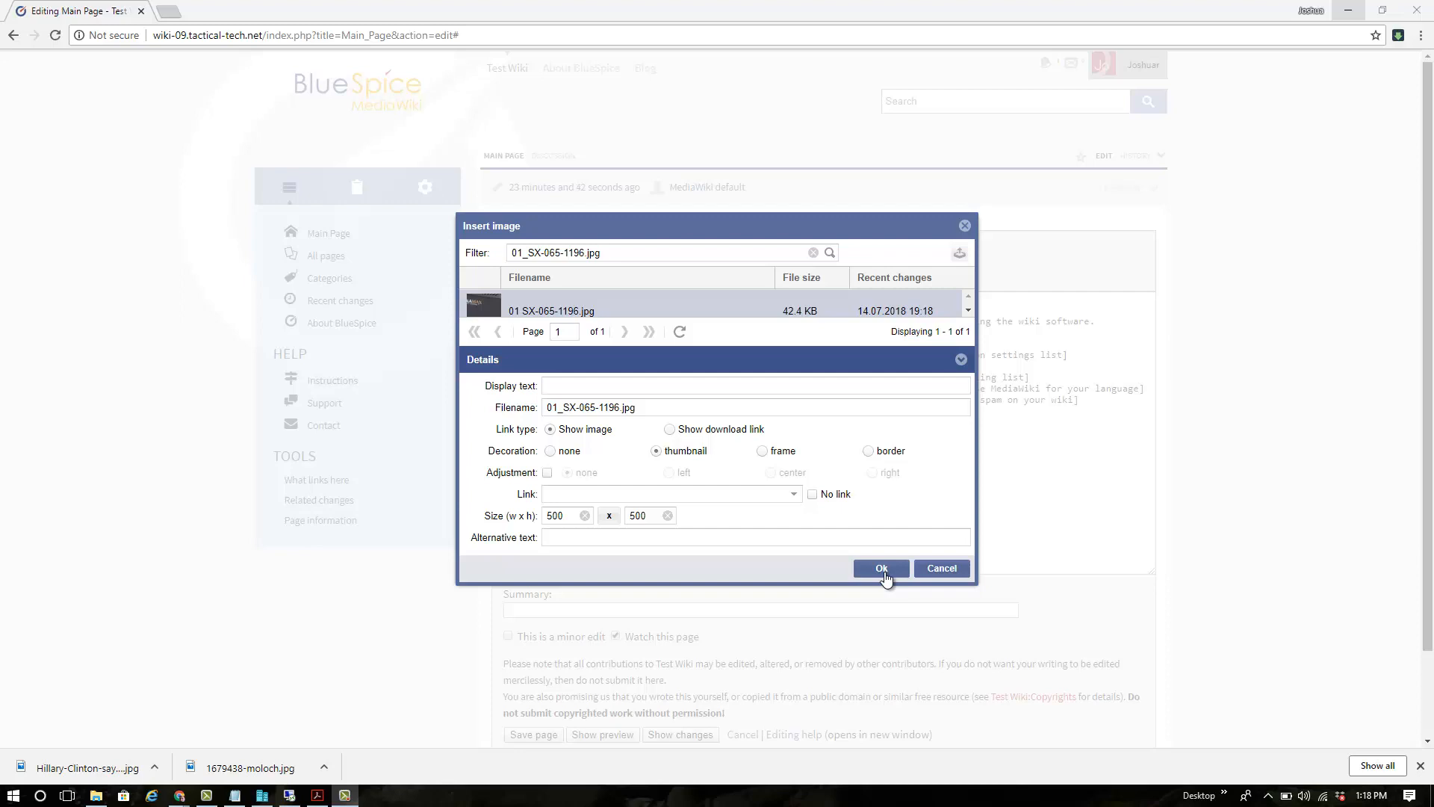
click(883, 572)
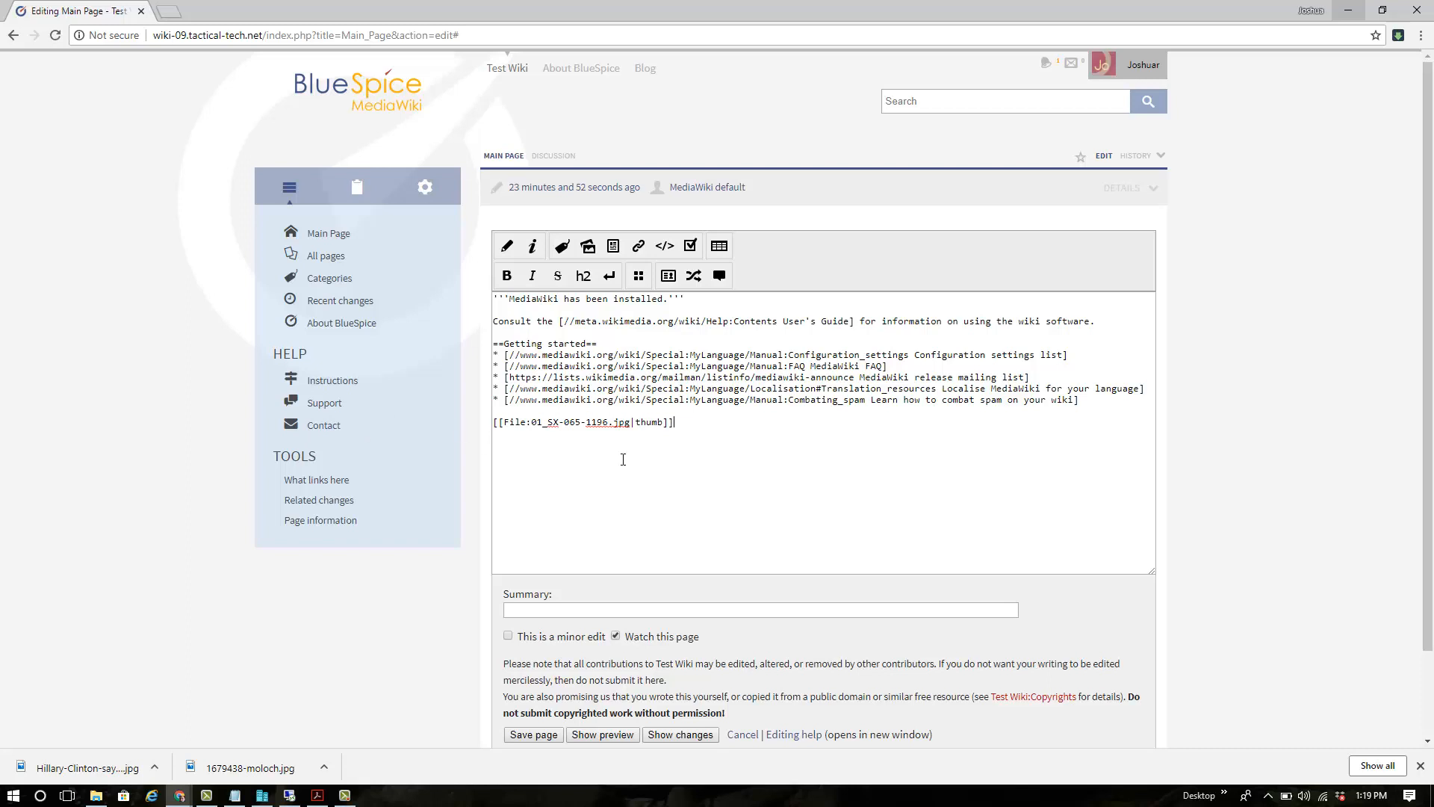
click(739, 734)
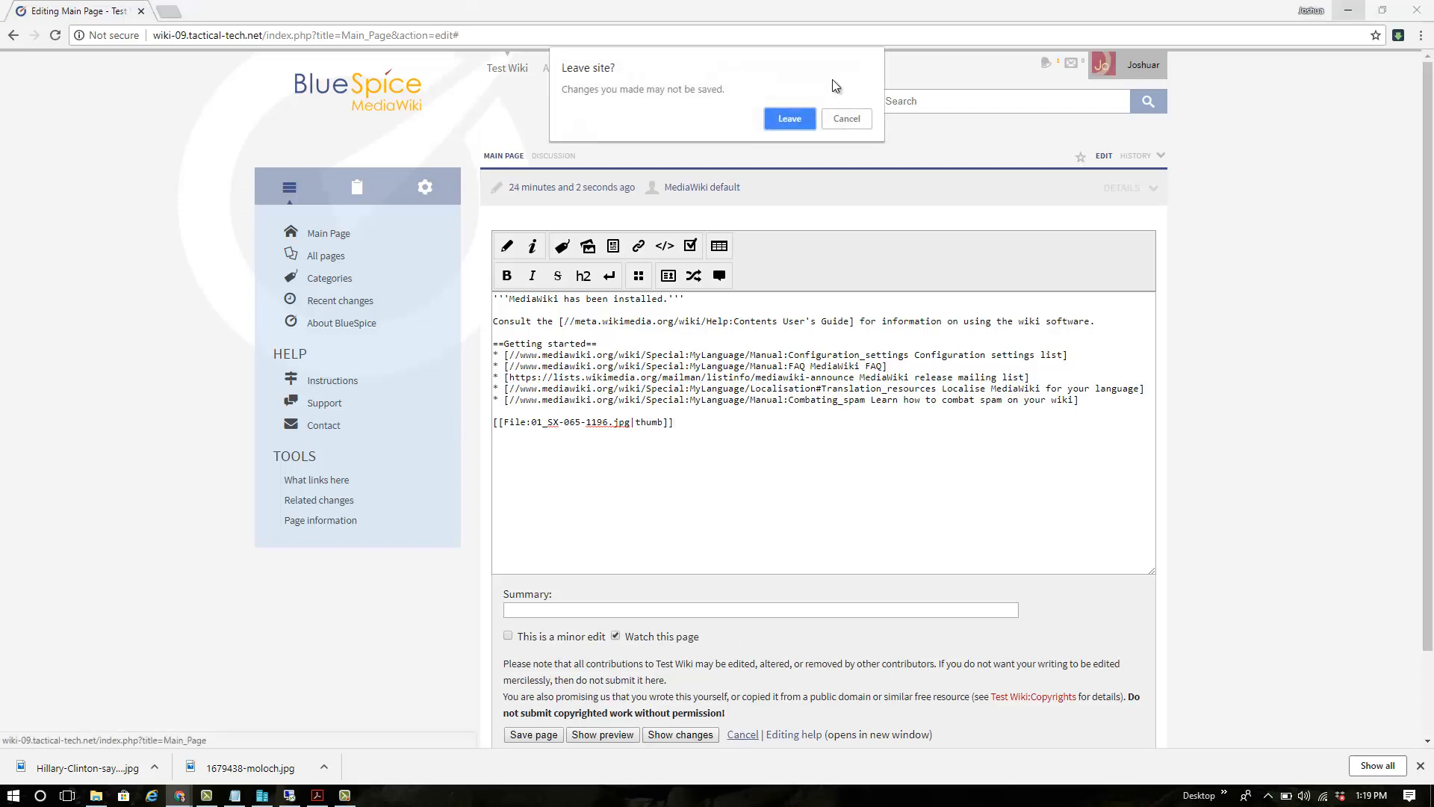
Leave the Main Page editor without saving and select the browser's page address
click(792, 116)
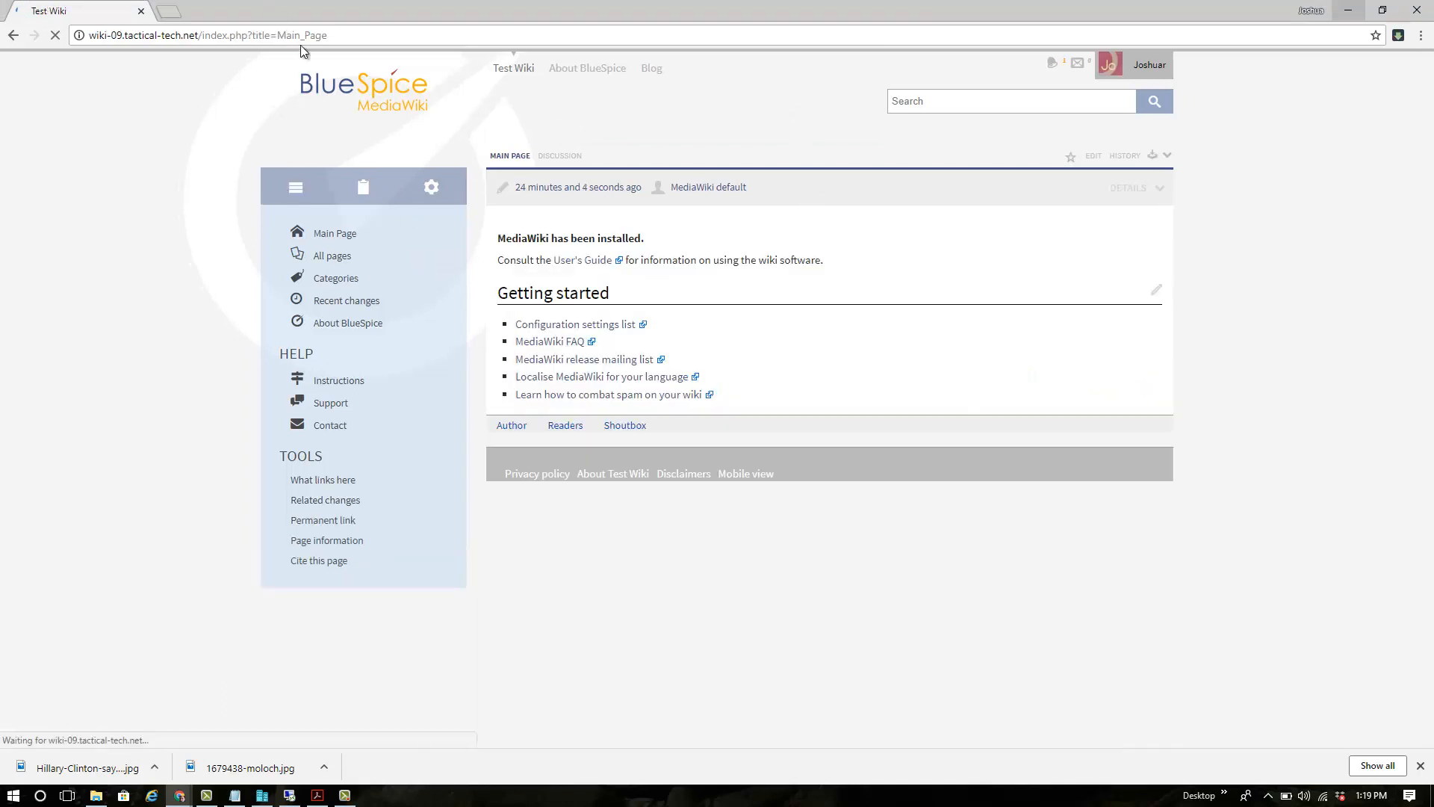
click(1348, 10)
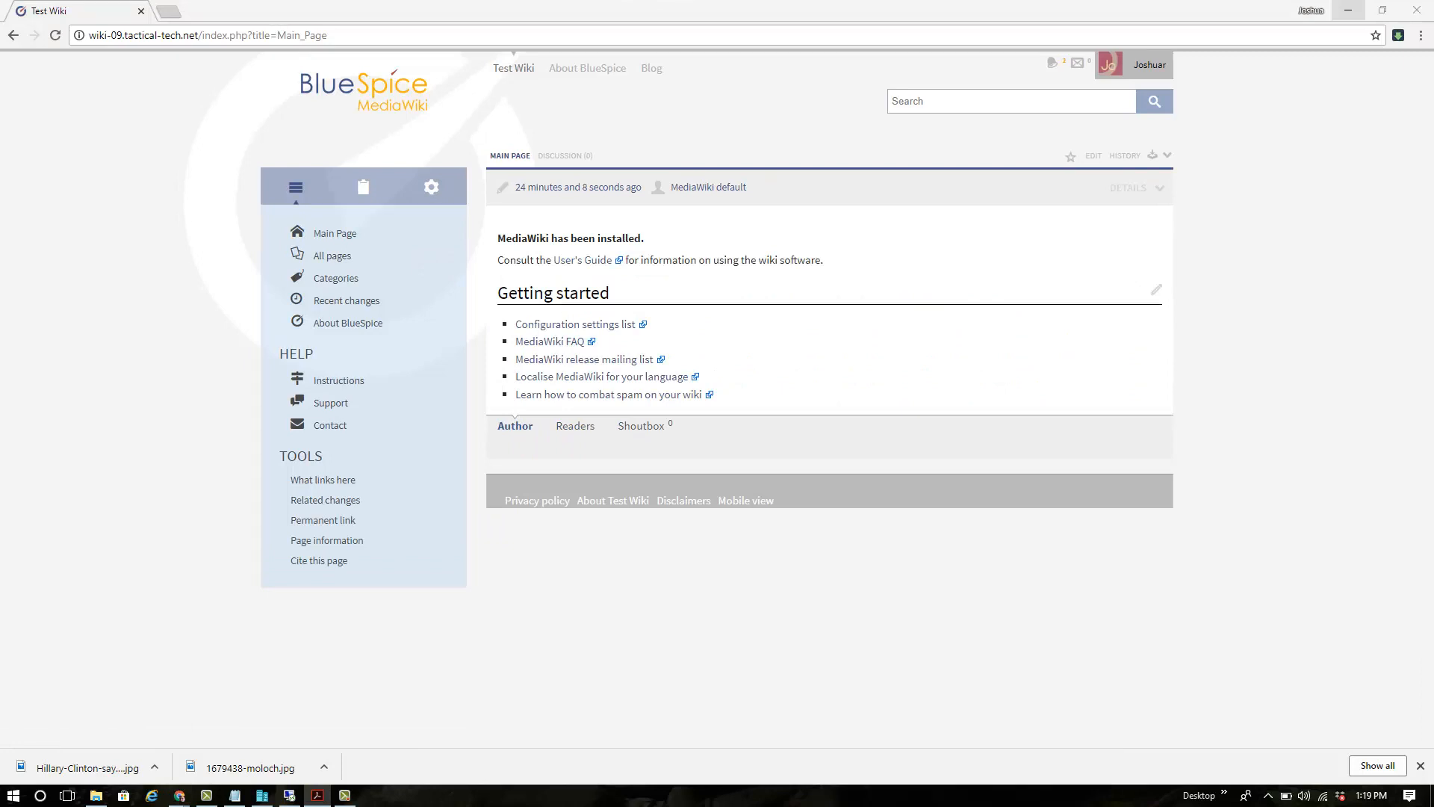
click(281, 36)
click(281, 36)
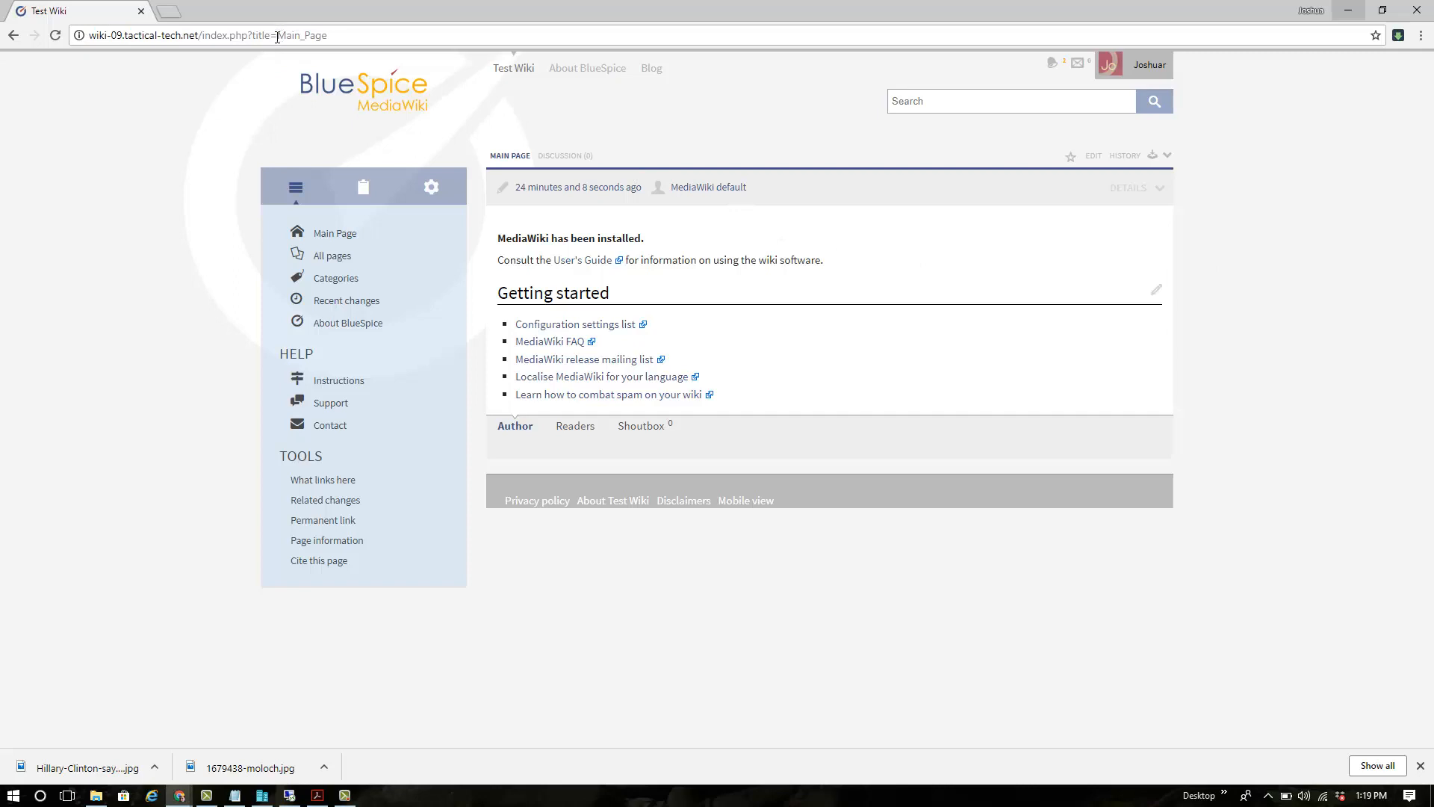
Replace Main_Page in the address with title=MediaWiki:Common.js and load it
drag(277, 36, 380, 36)
text(title)
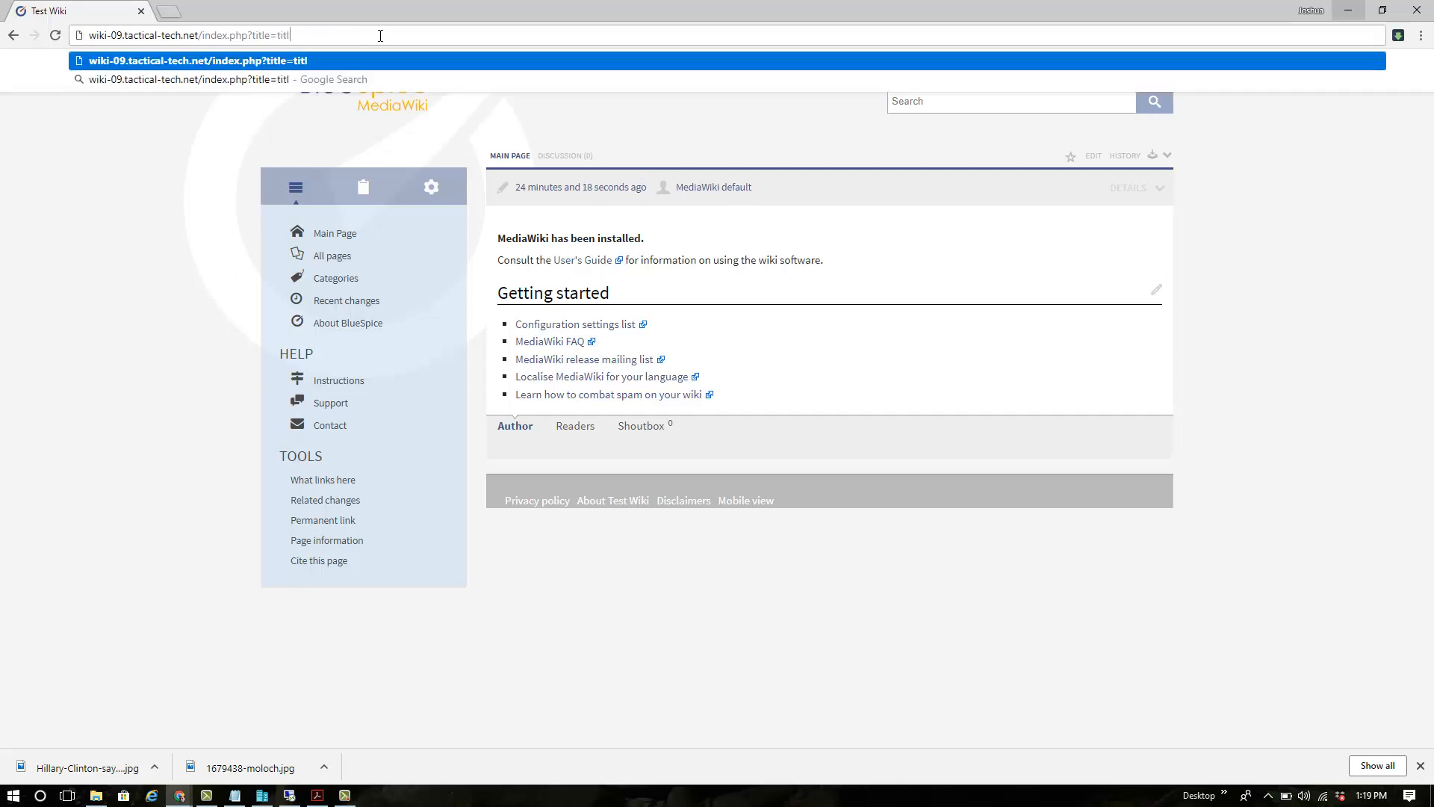
text(=MediaWikli)
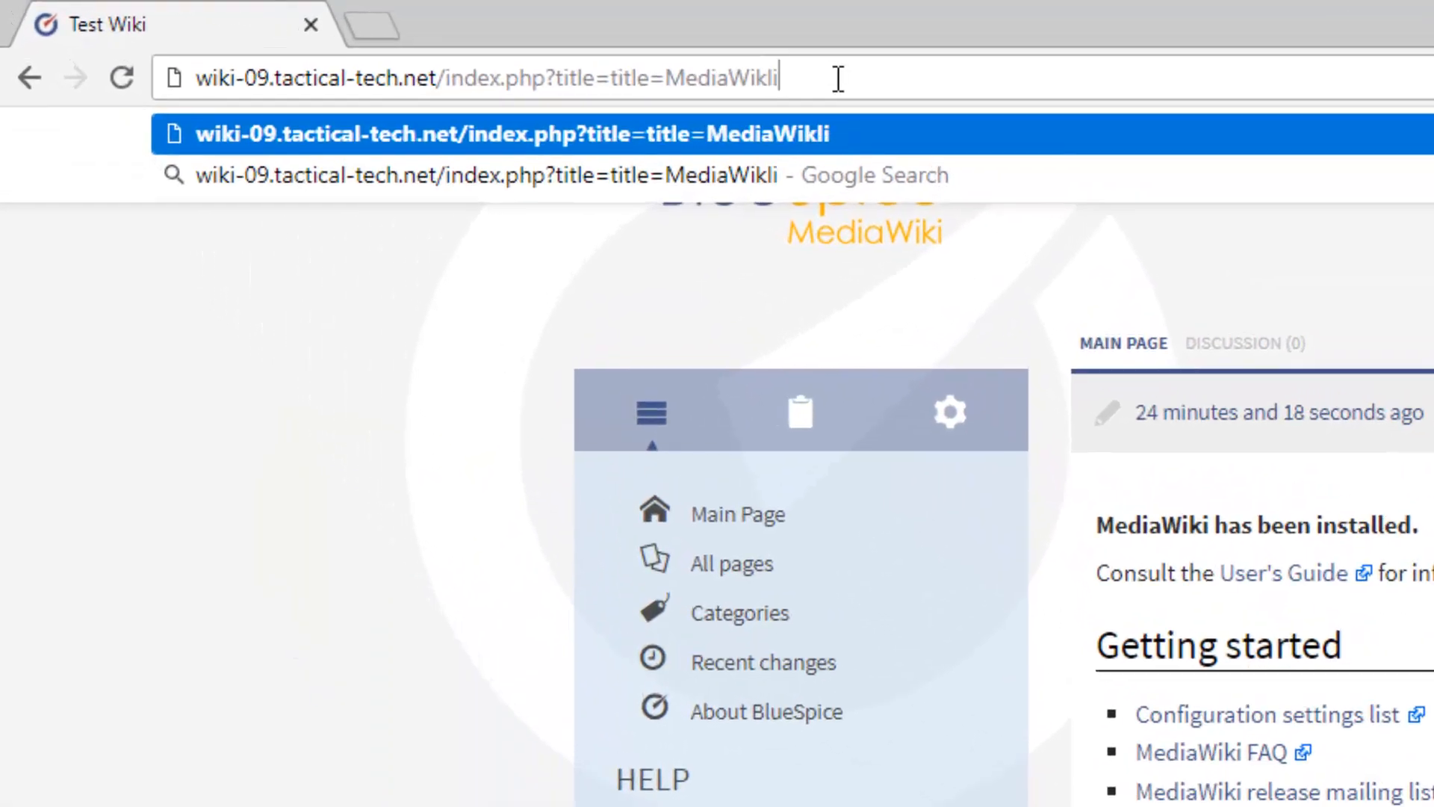
key(BackSpace)
key(BackSpace)
text(i:Com)
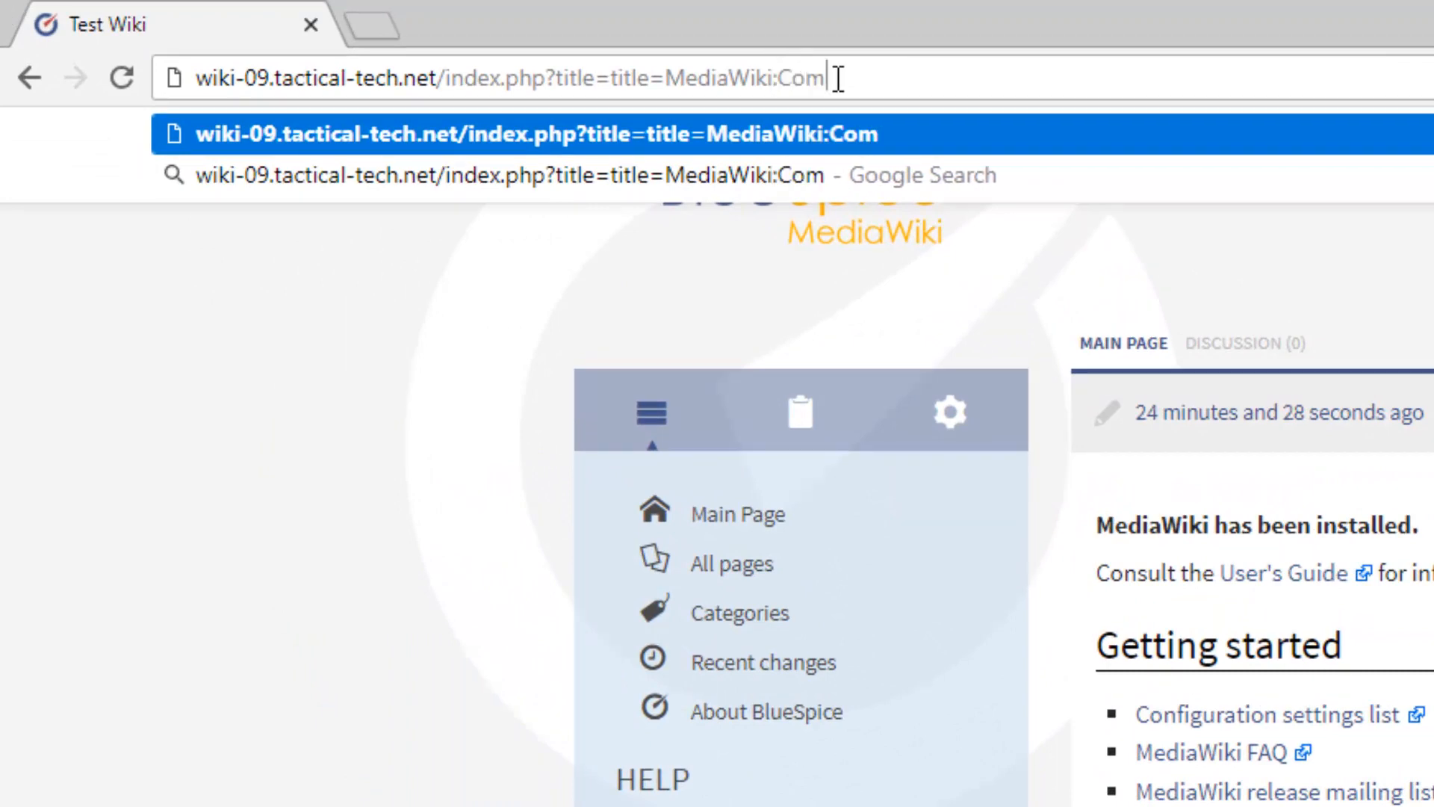
text(mon.js)
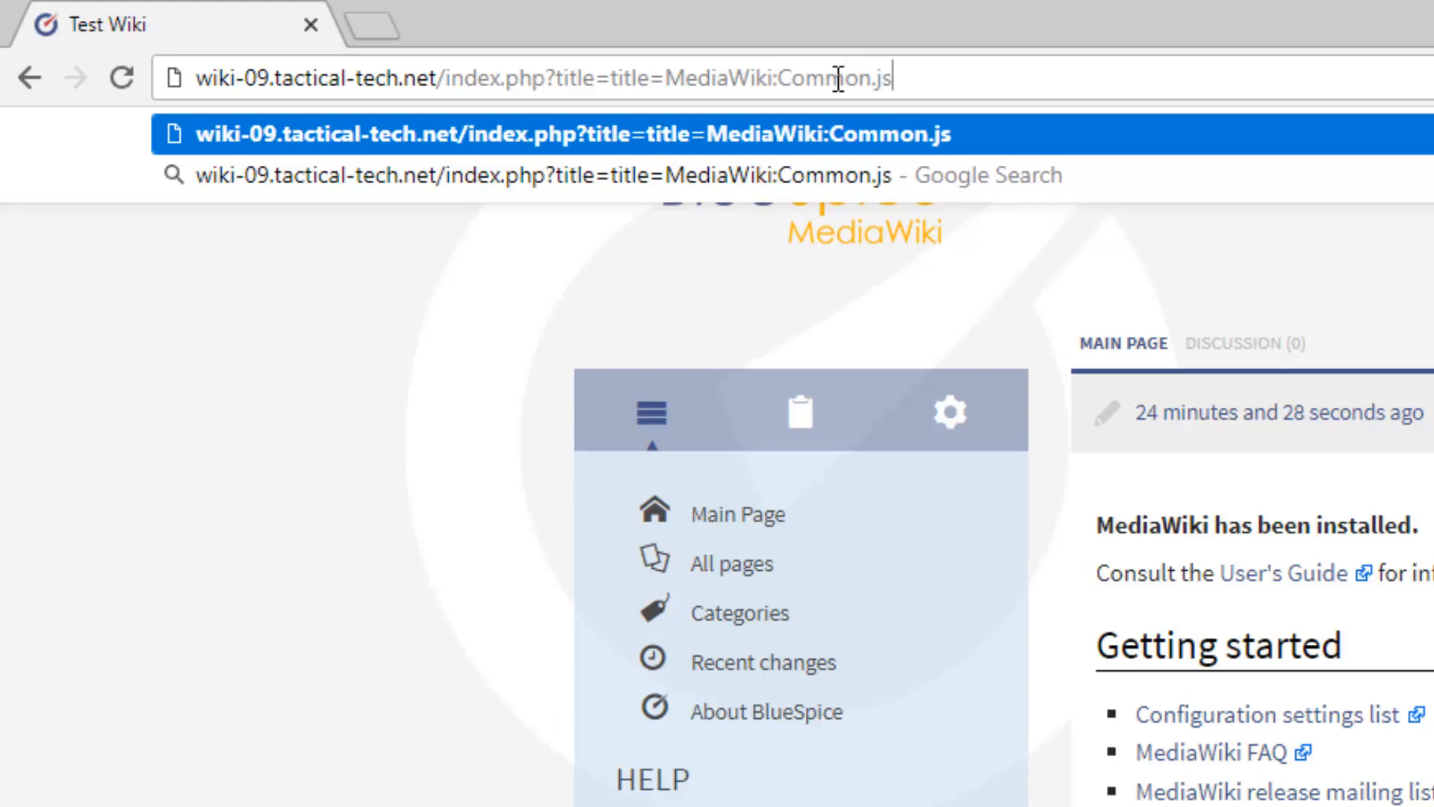
key(Return)
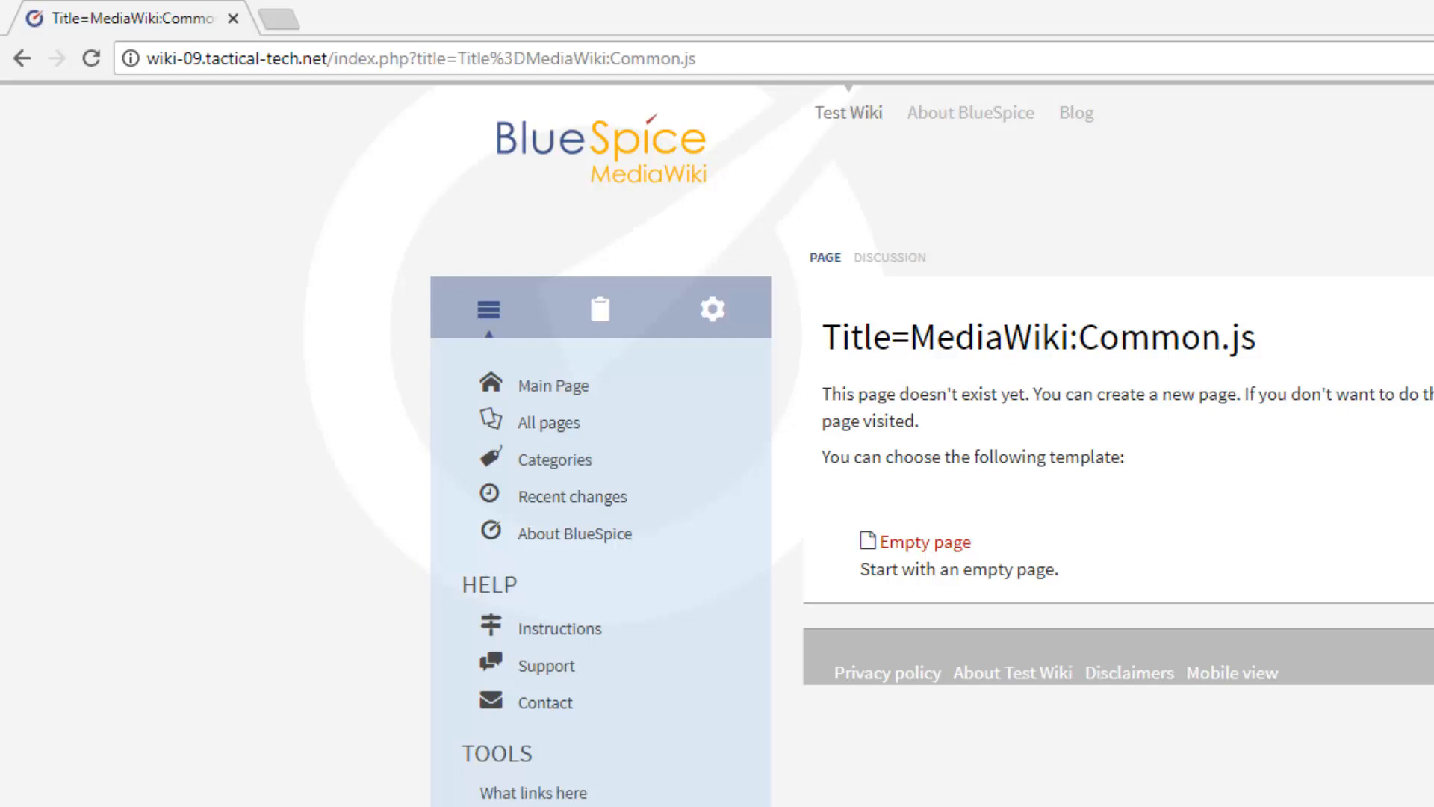
Remove the stray Title%3D from the address and load the MediaWiki:Common.js page
click(487, 59)
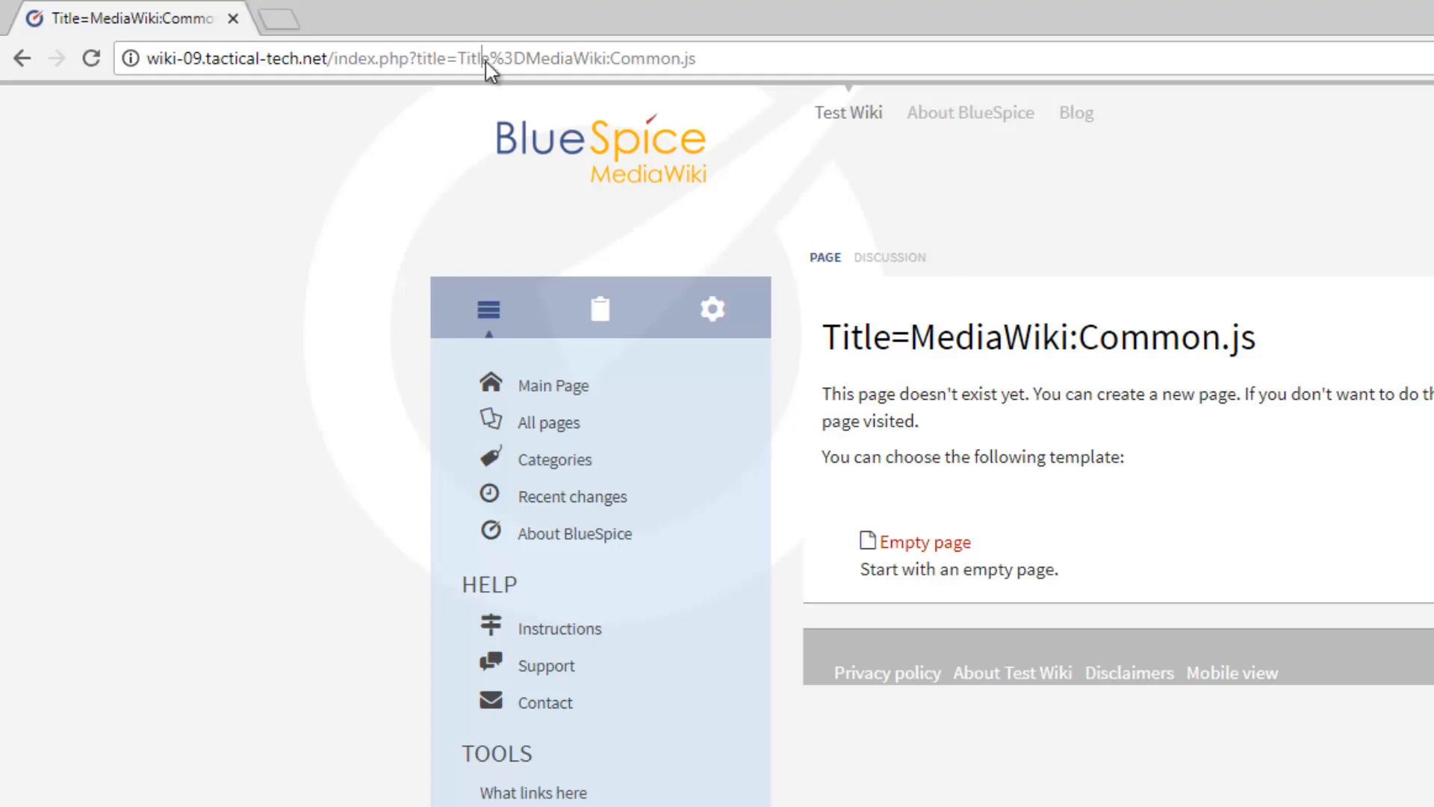
click(496, 60)
drag(458, 59, 527, 57)
key(BackSpace)
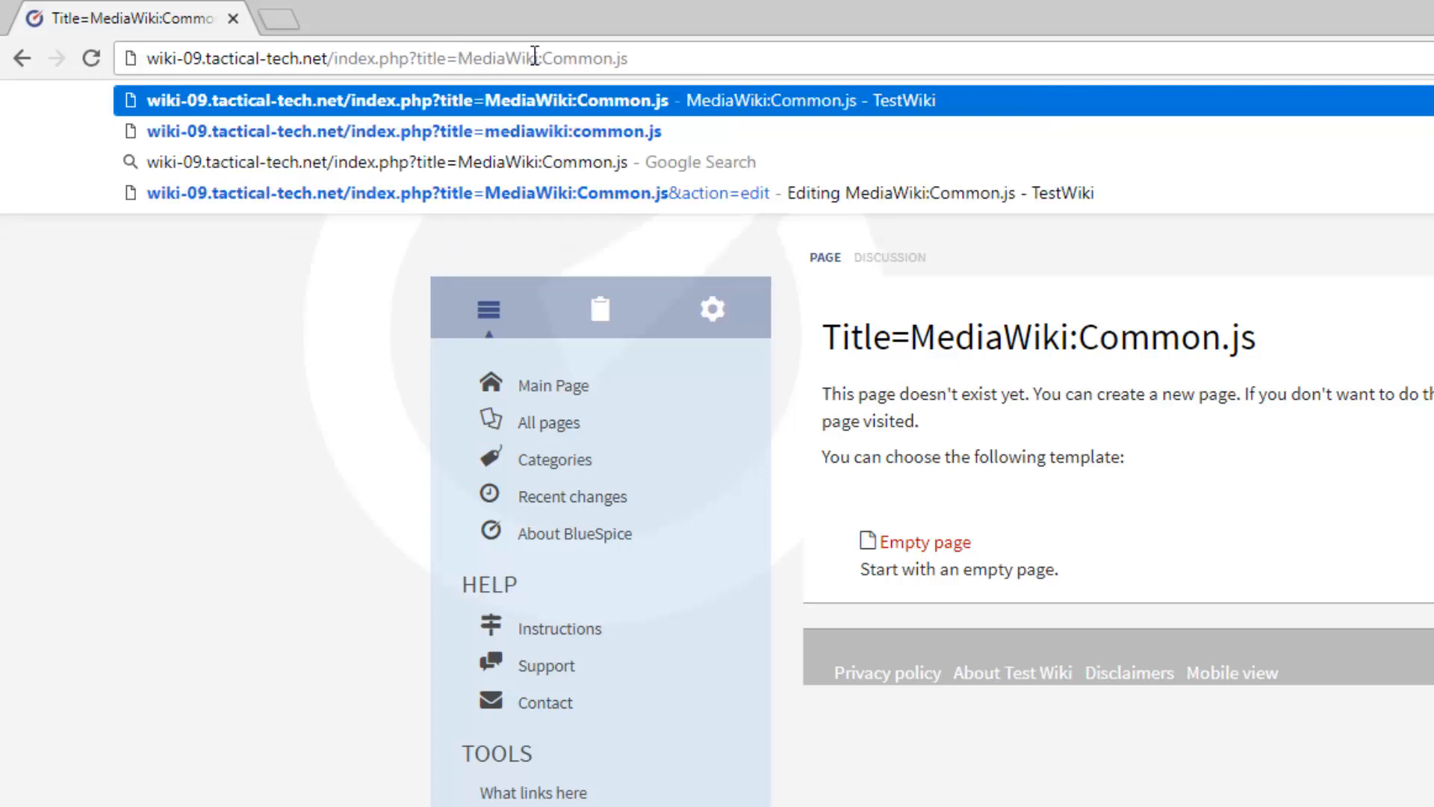
key(Escape)
key(Return)
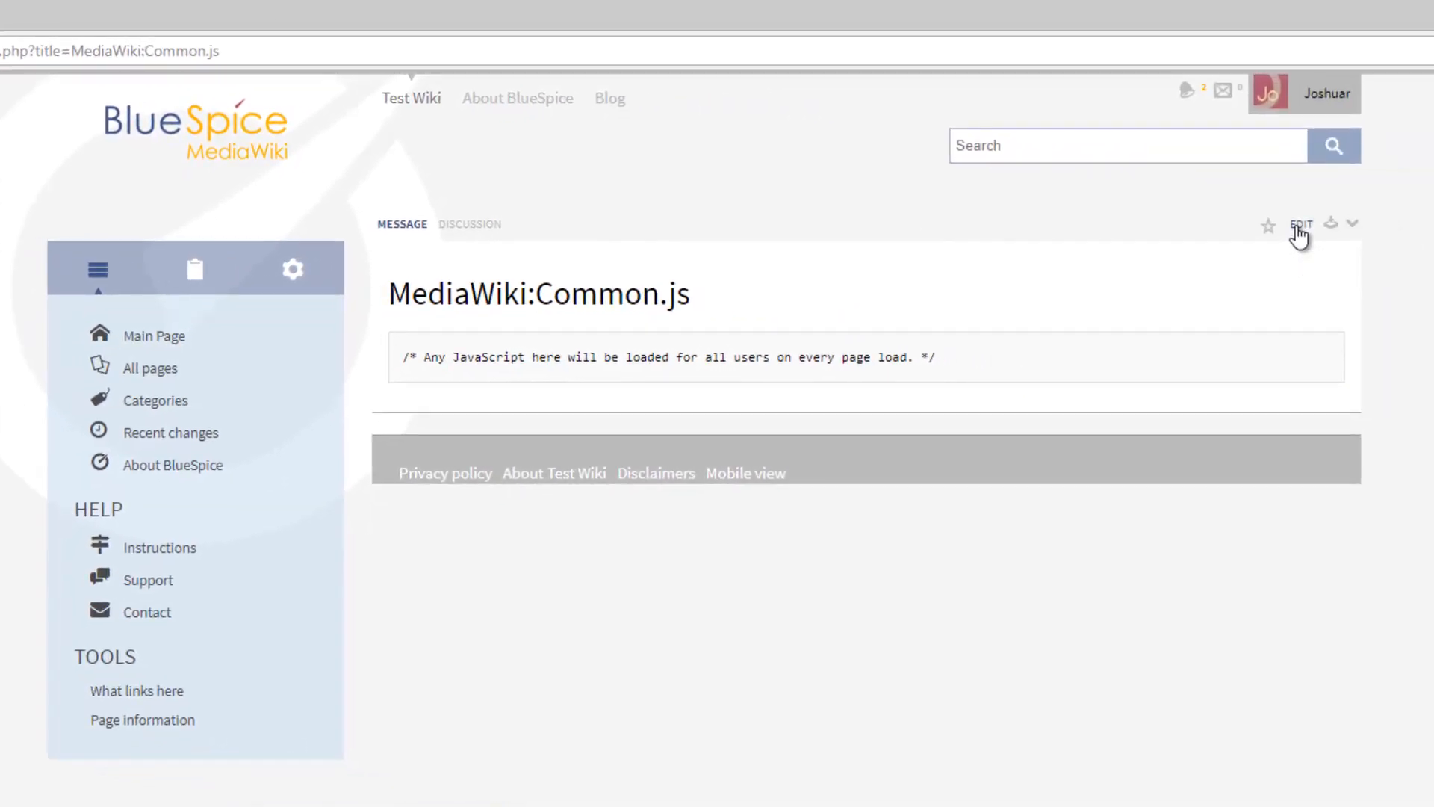
Paste the mw.loader.using line for mediawiki.Title into MediaWiki:Common.js, then bring back the Remote Desktop window
click(1299, 225)
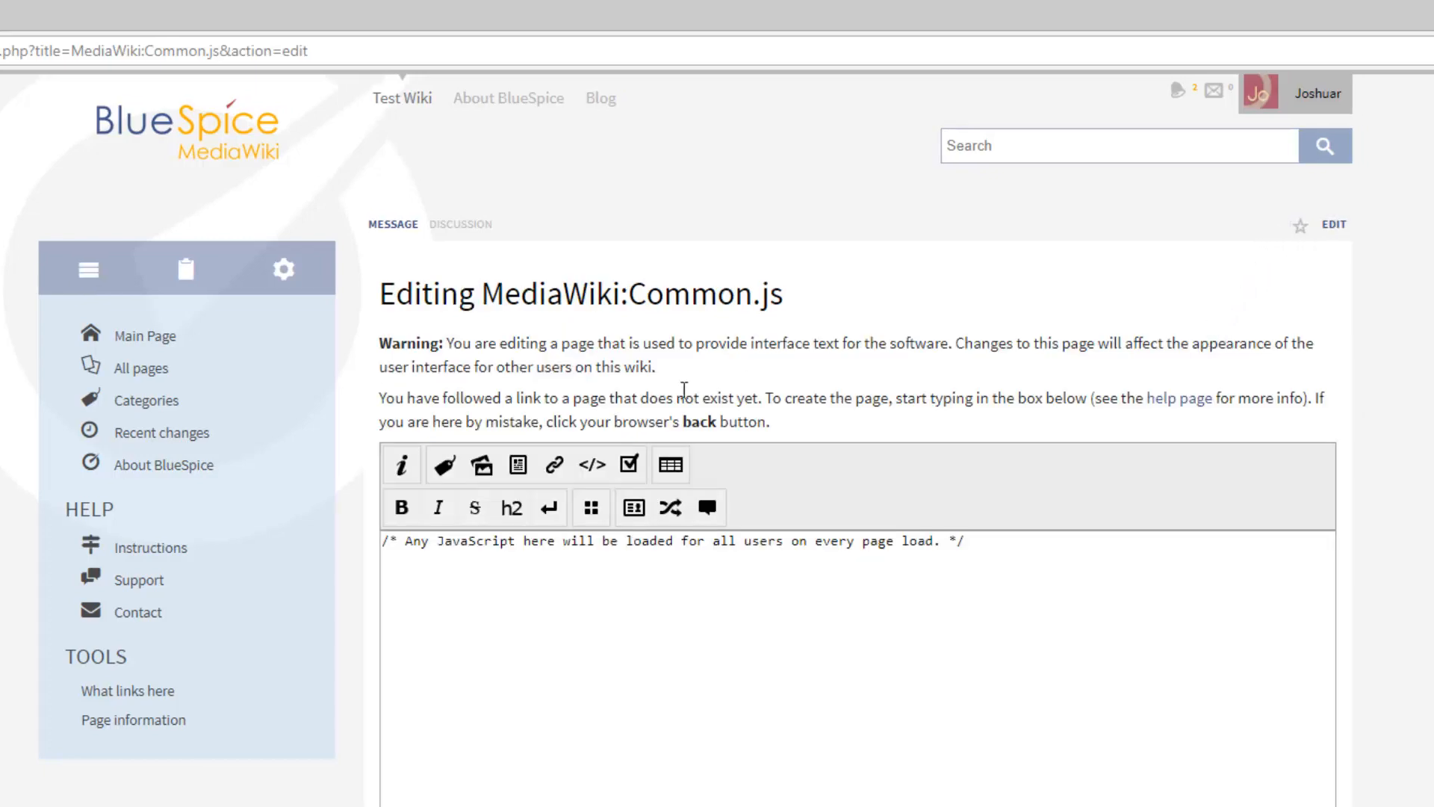
click(457, 579)
text(mw.loader.using ( 'mediawiki.Title' );)
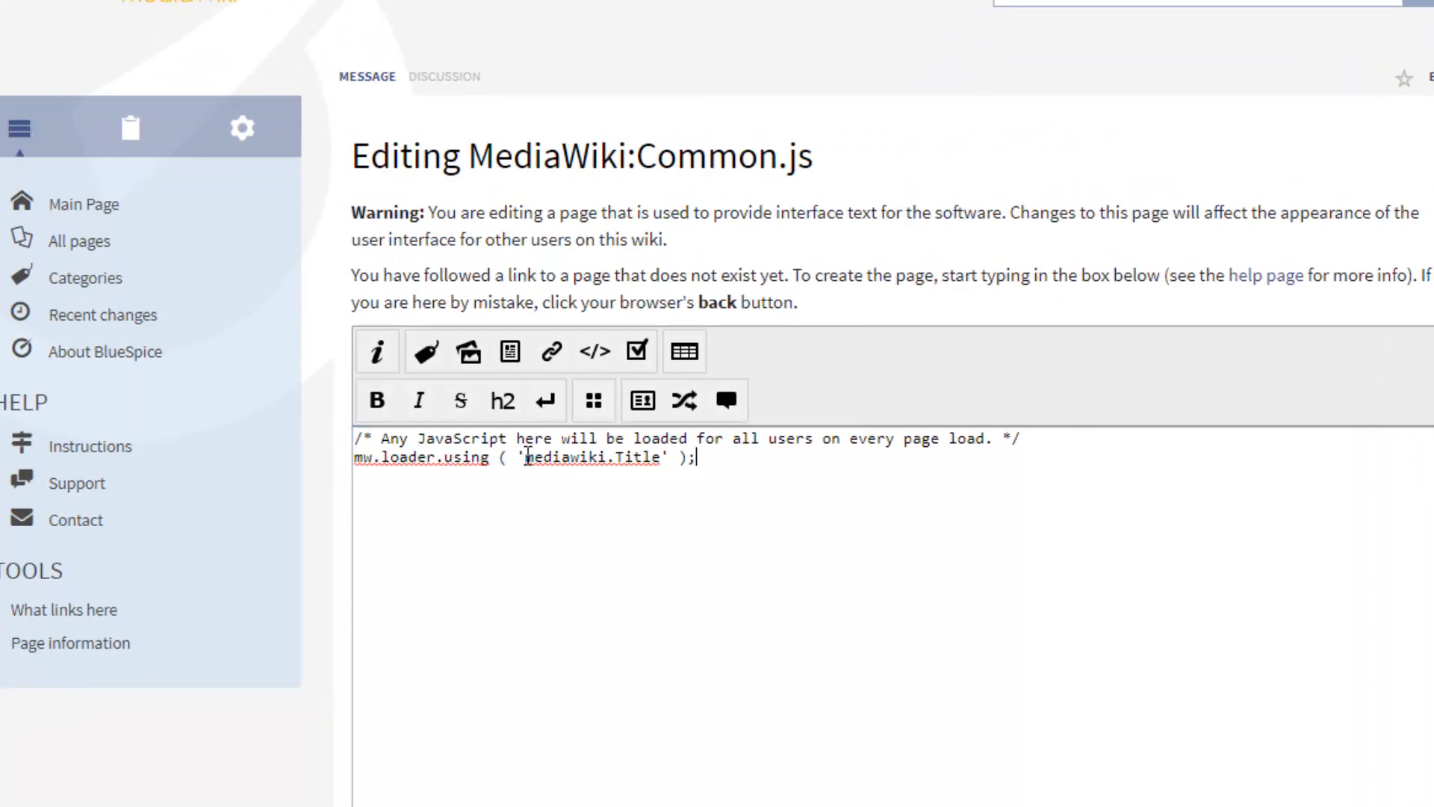
drag(525, 457, 662, 465)
click(675, 464)
click(697, 460)
scroll(697, 461, down, 4)
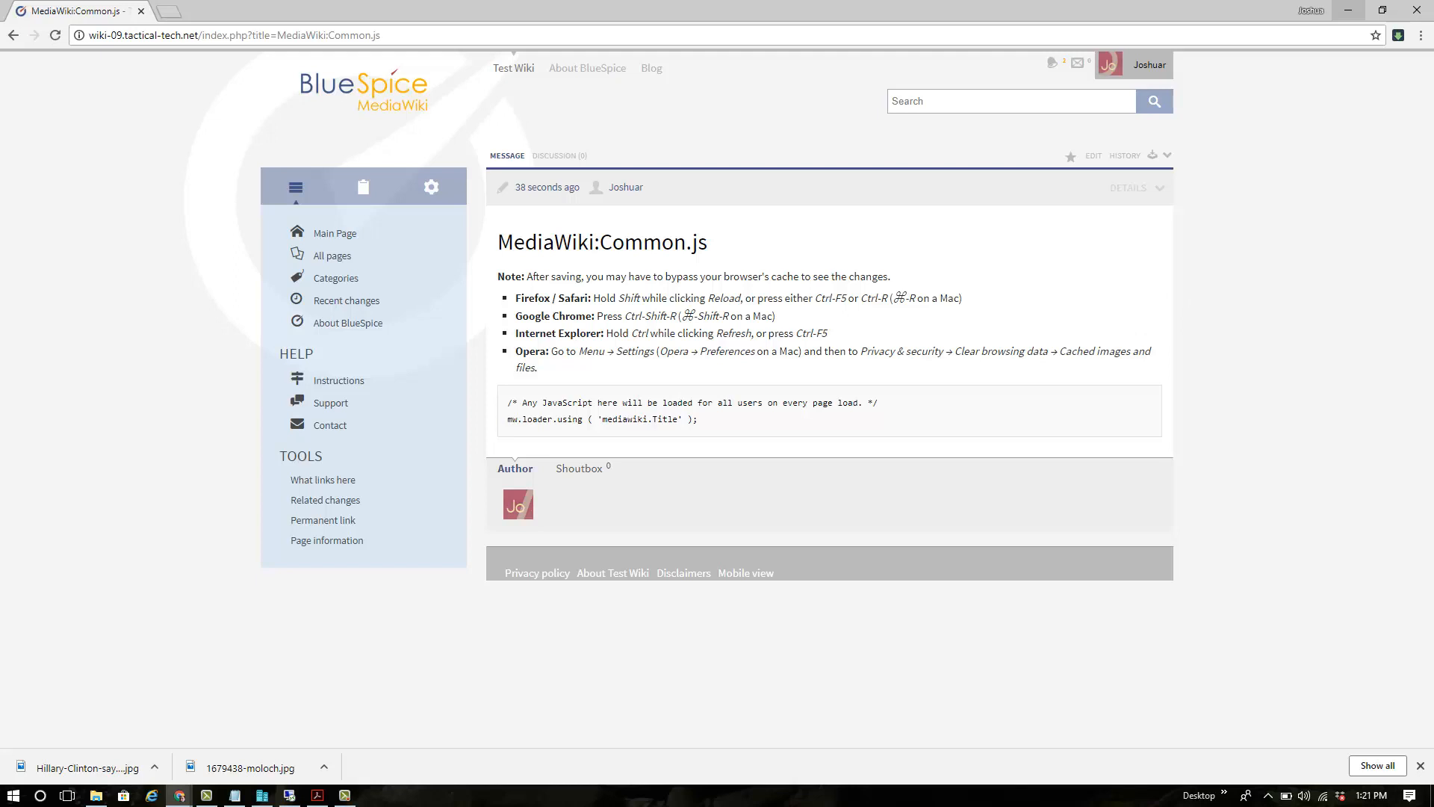
click(1348, 10)
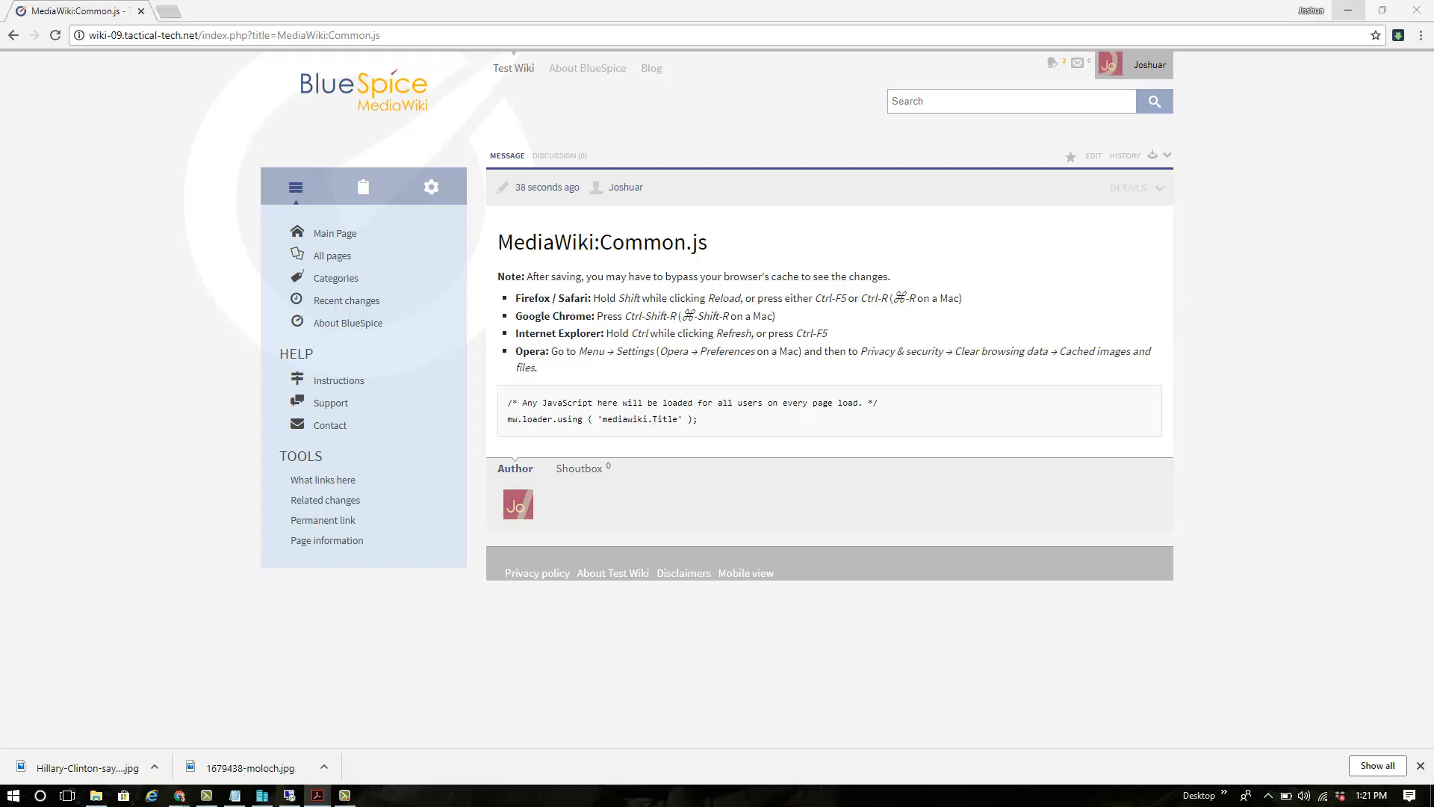
double_click(842, 35)
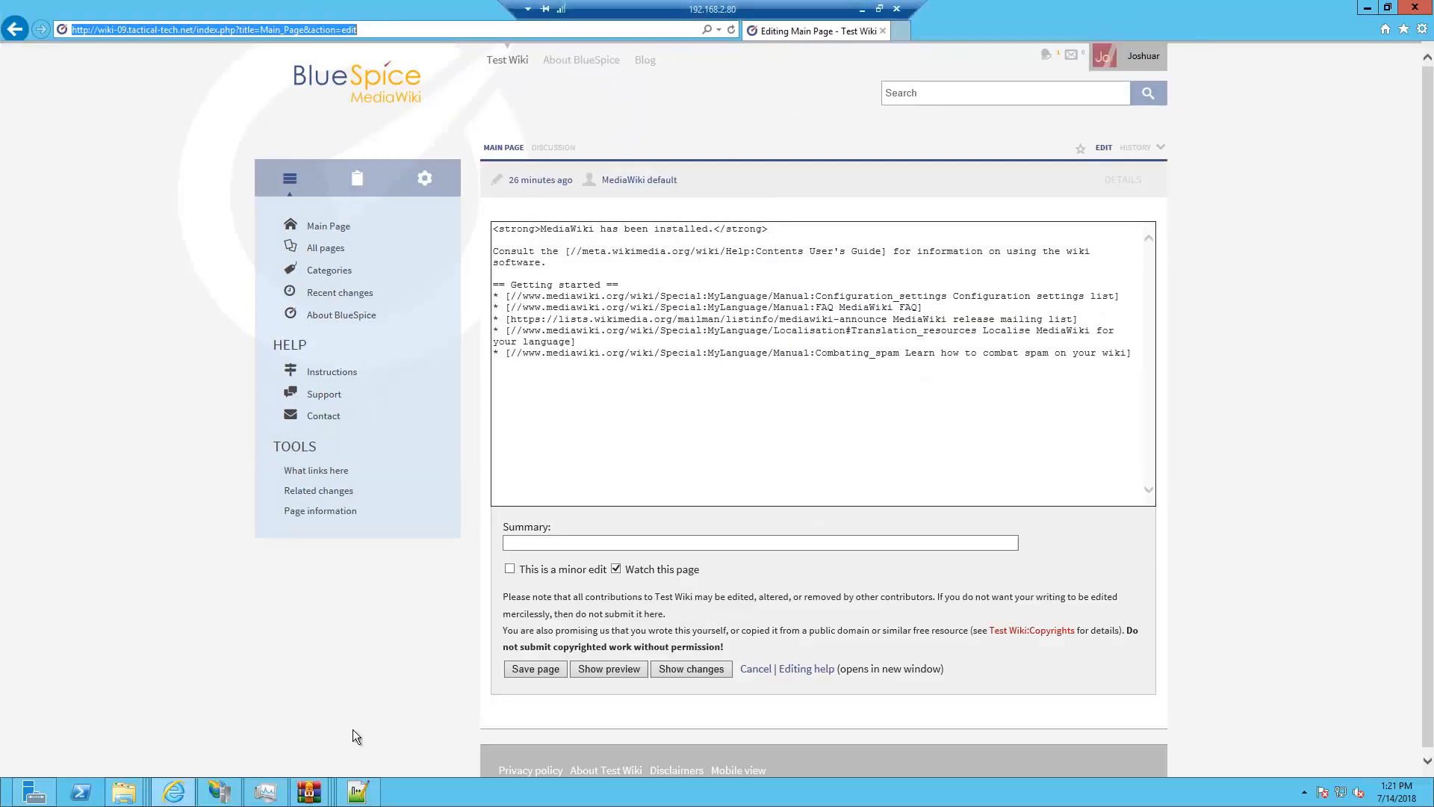
Open BsBaseTemplate.php from BlueSpiceFoundation's includes\skins folder using its pasted path
click(357, 794)
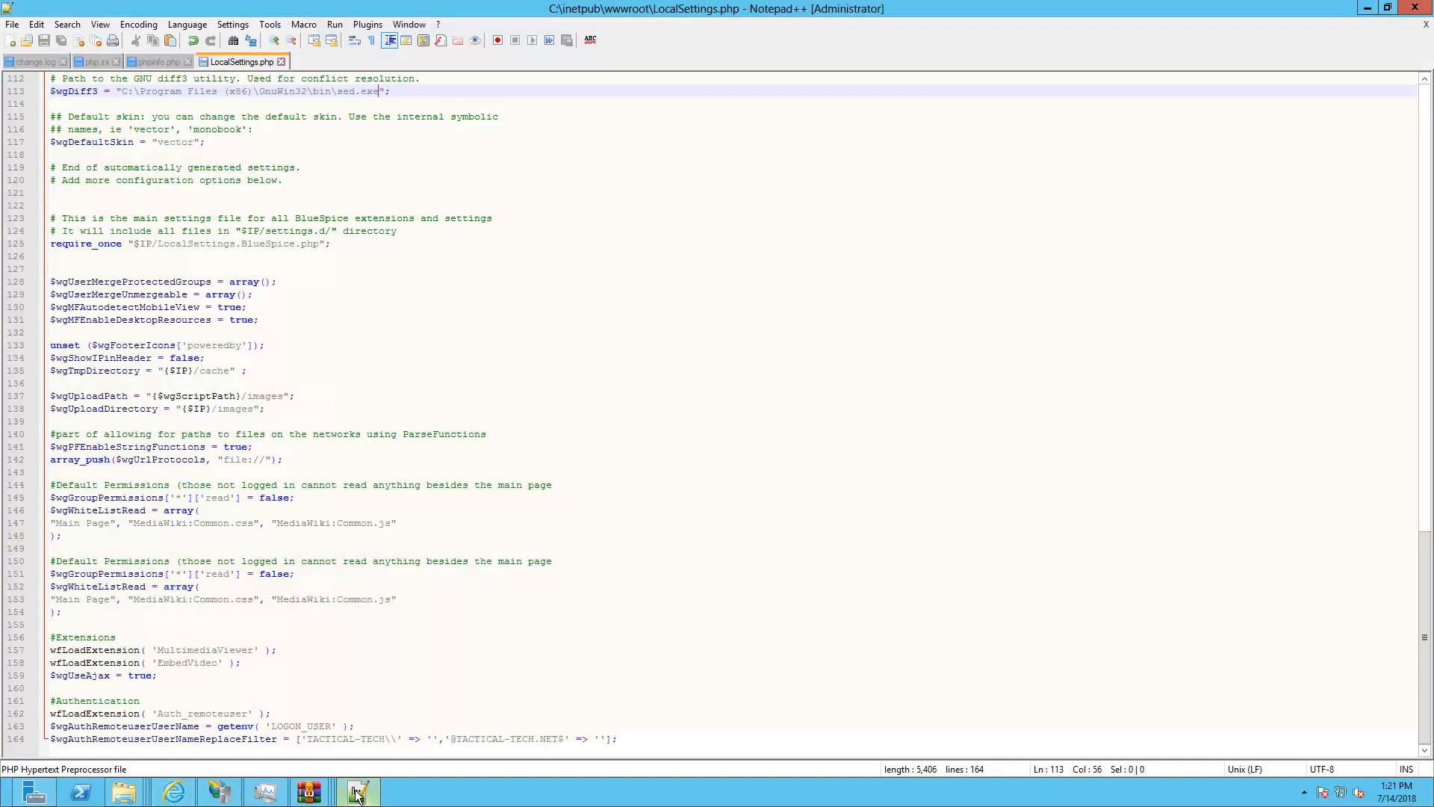
click(11, 26)
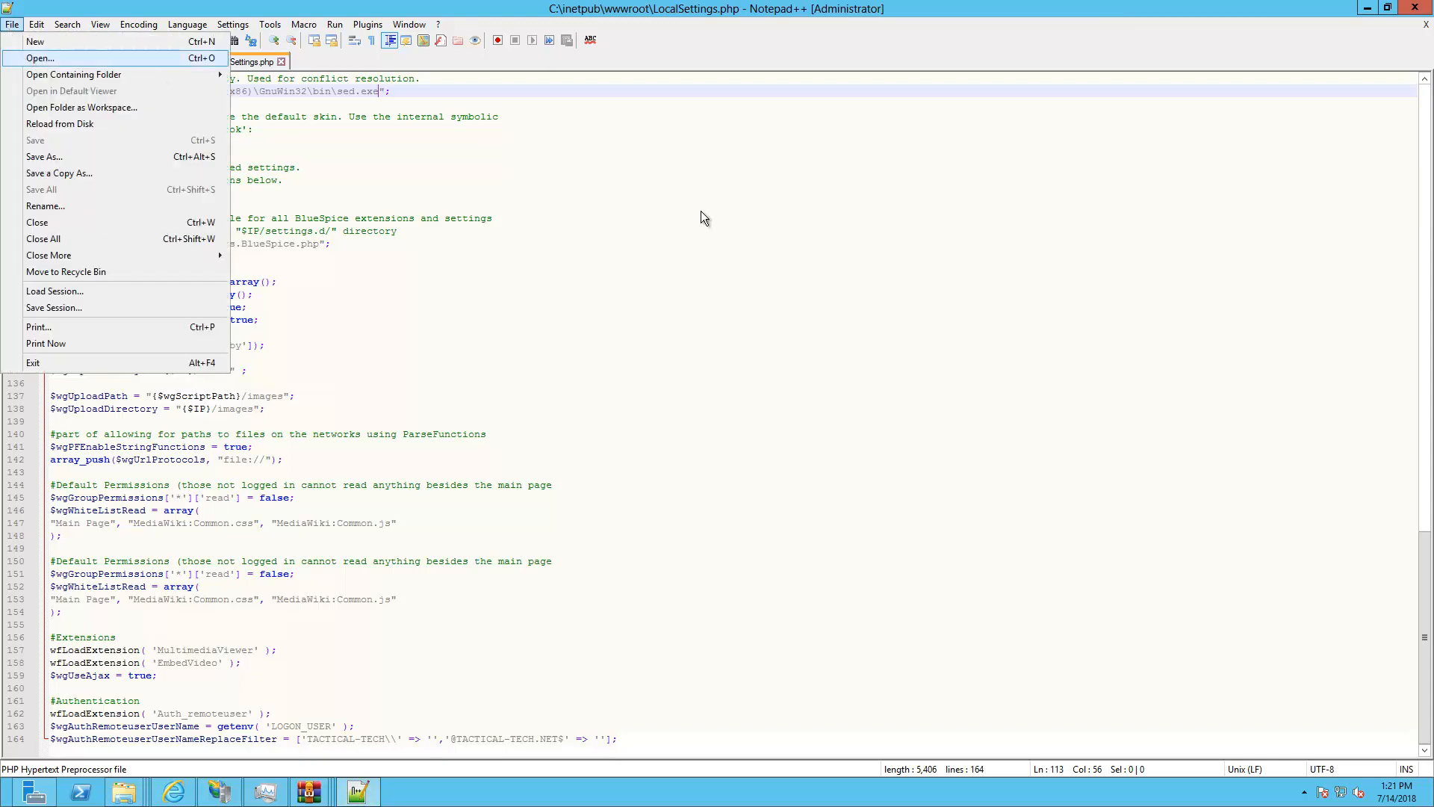
key(Return)
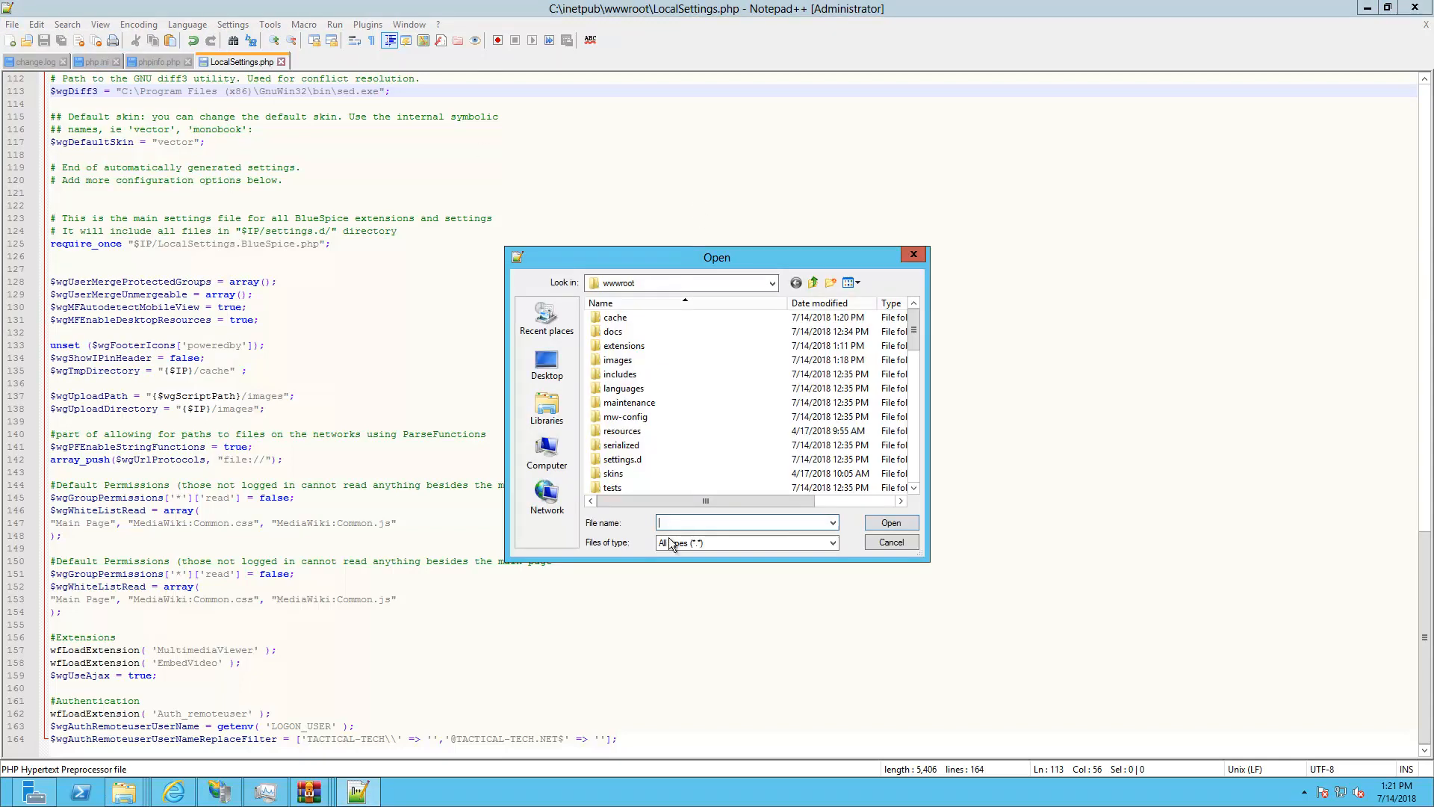
click(668, 523)
right_click(669, 524)
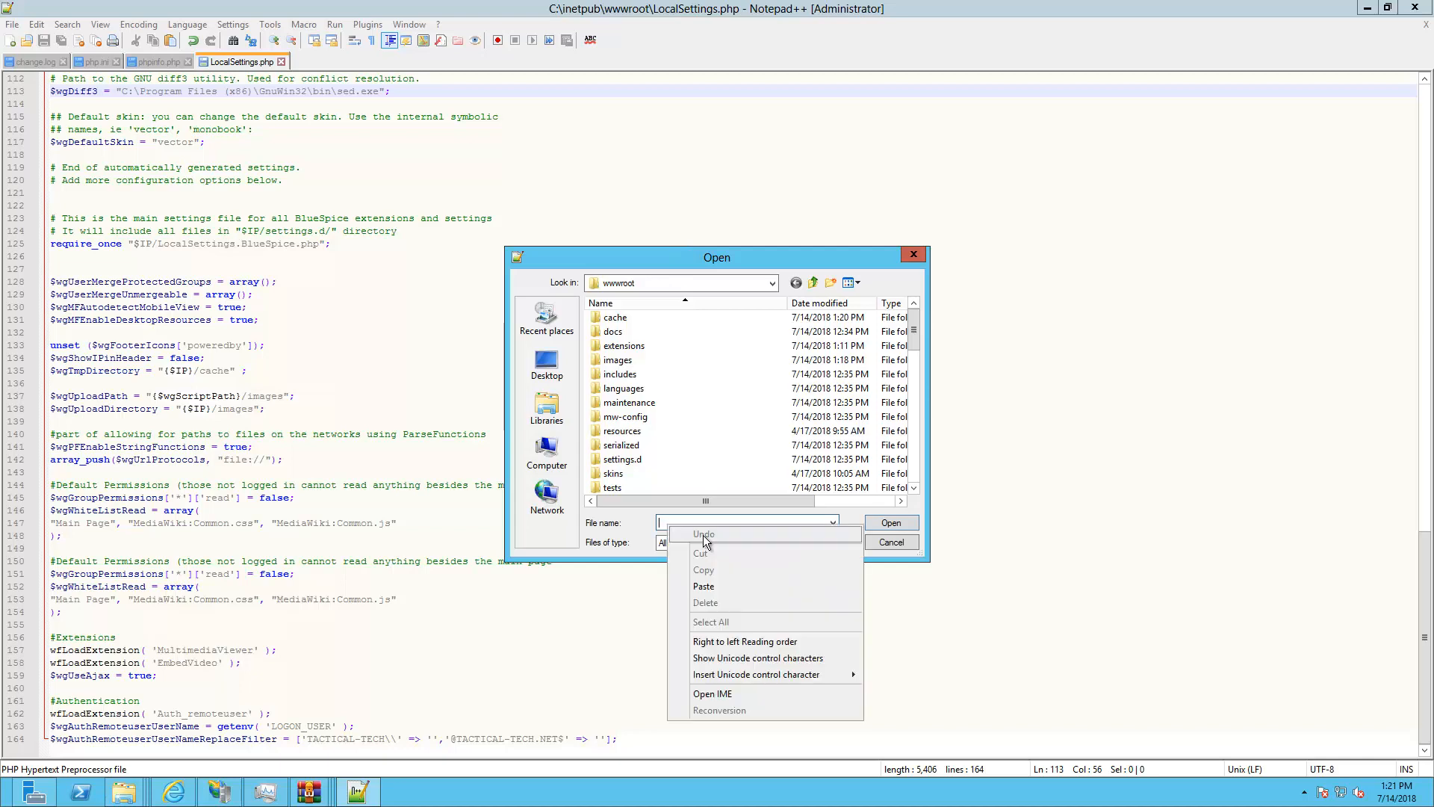
click(707, 587)
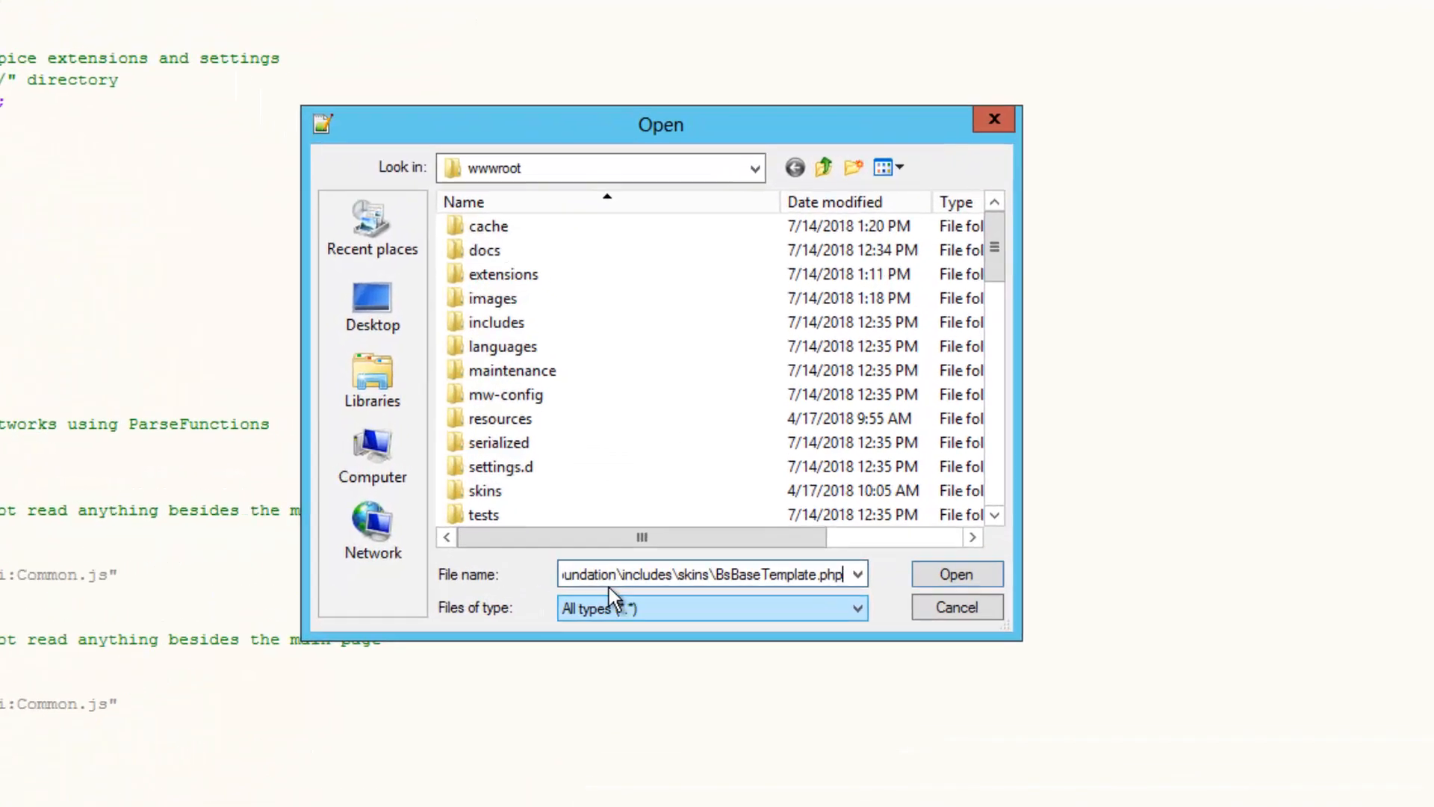
drag(532, 586, 455, 583)
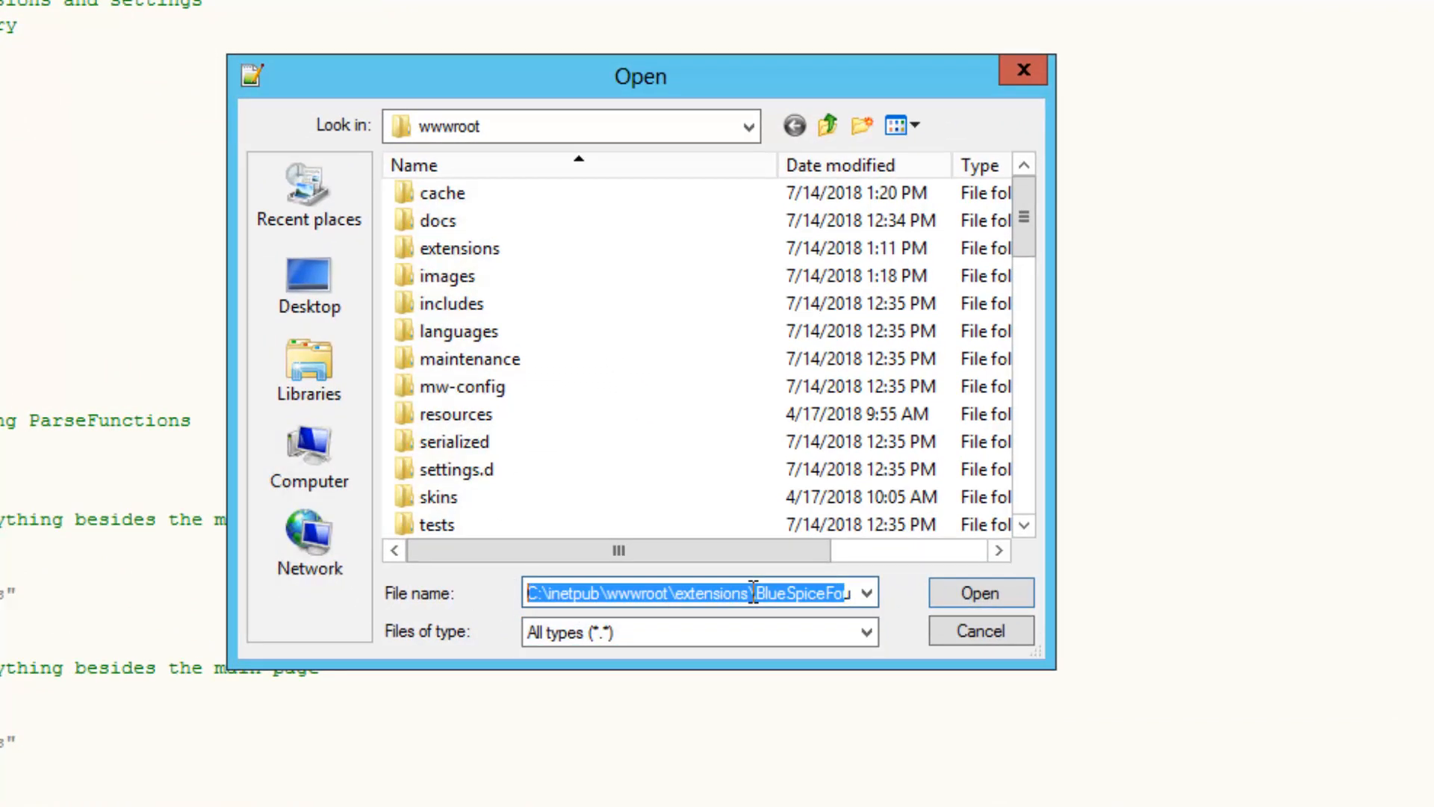
drag(751, 592, 894, 590)
click(859, 595)
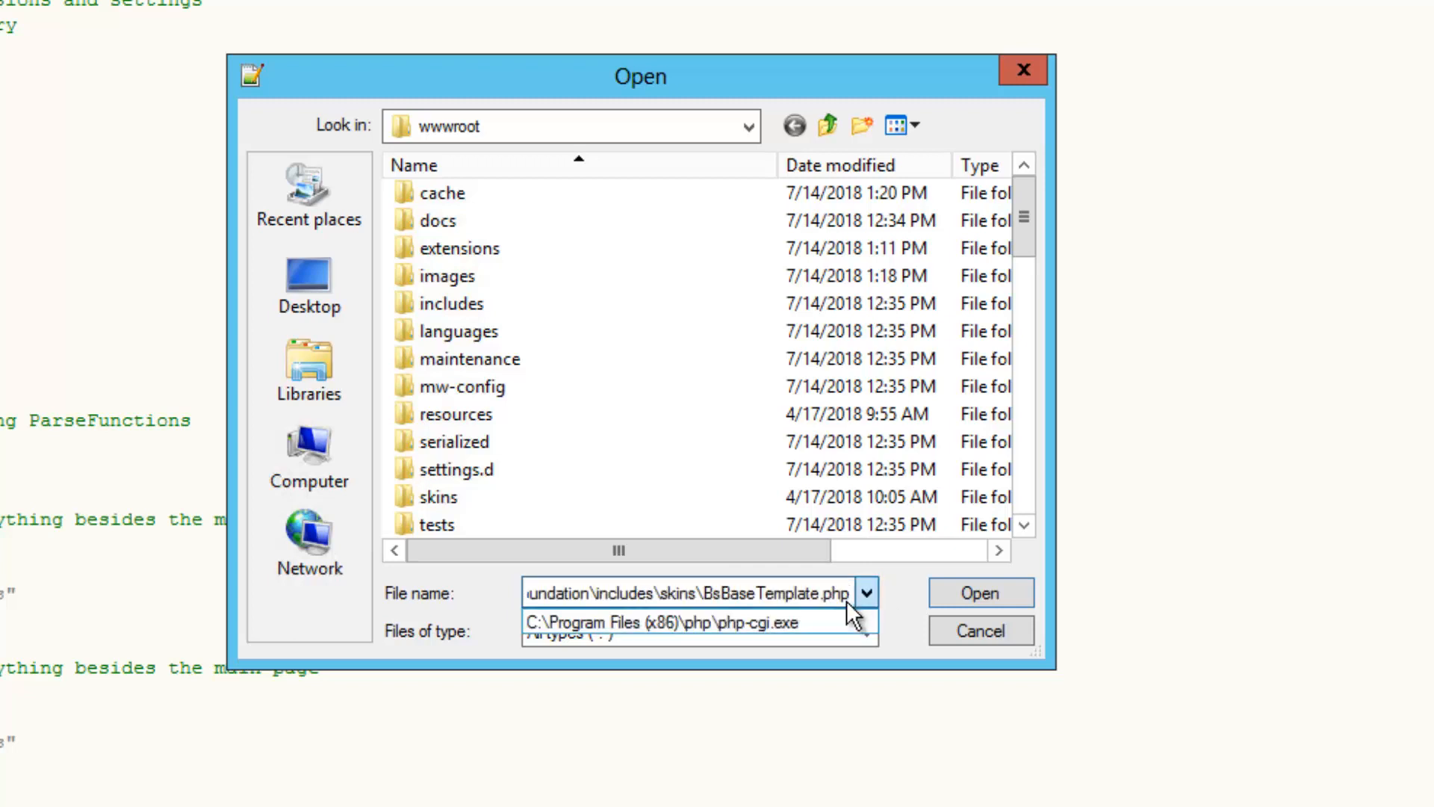
click(848, 593)
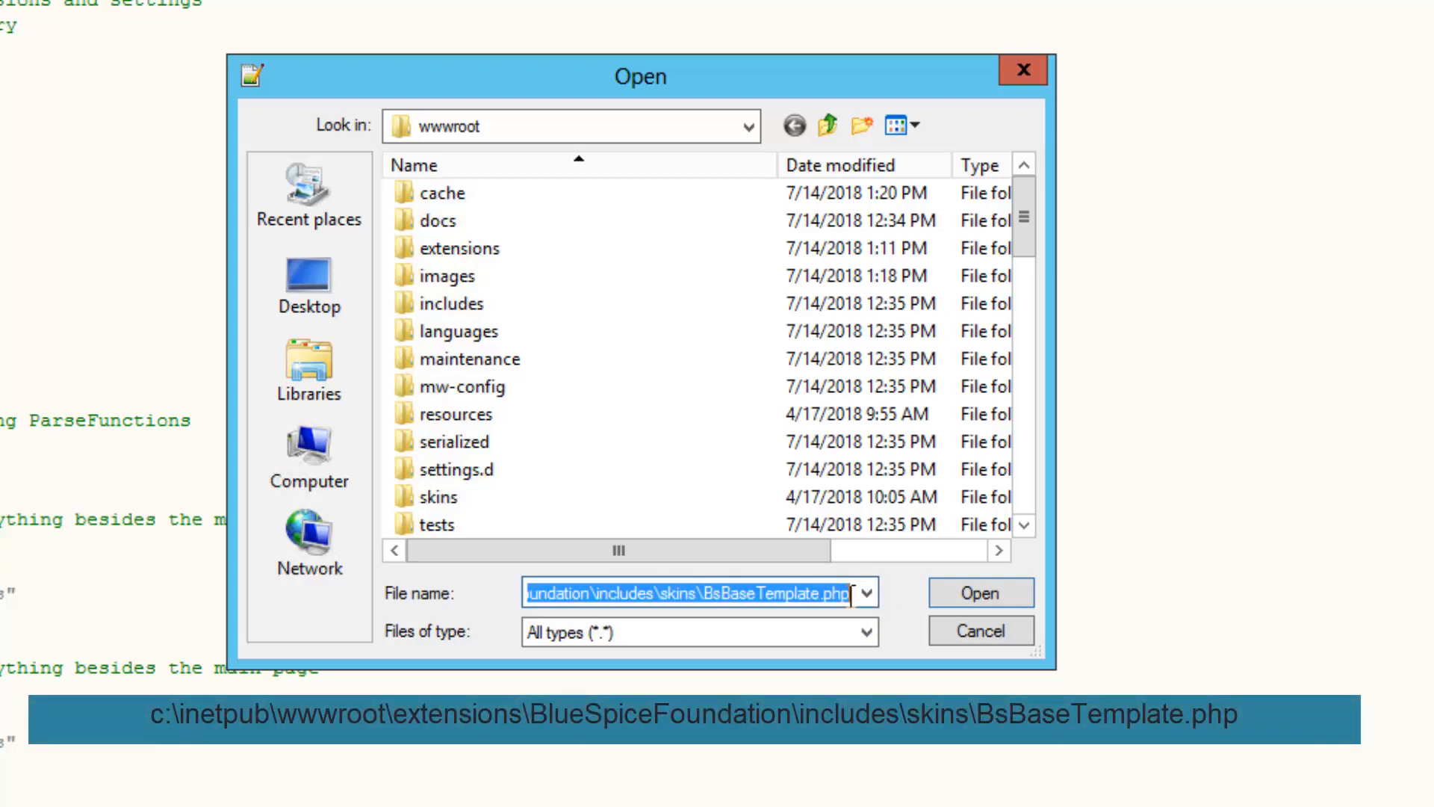
click(1001, 591)
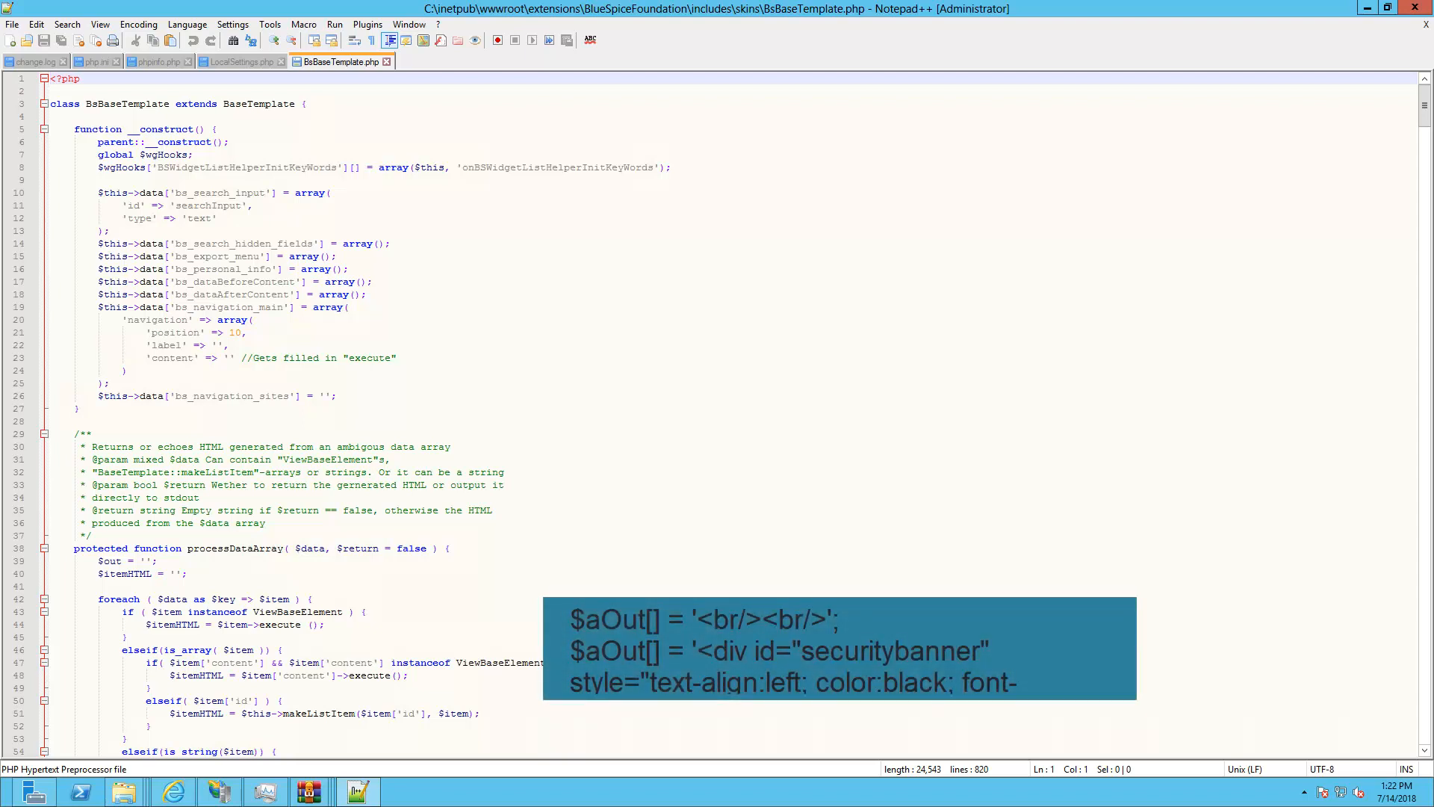
Search BsBaseTemplate.php for the if($this->data['bs_navigation_sites']) check
click(594, 416)
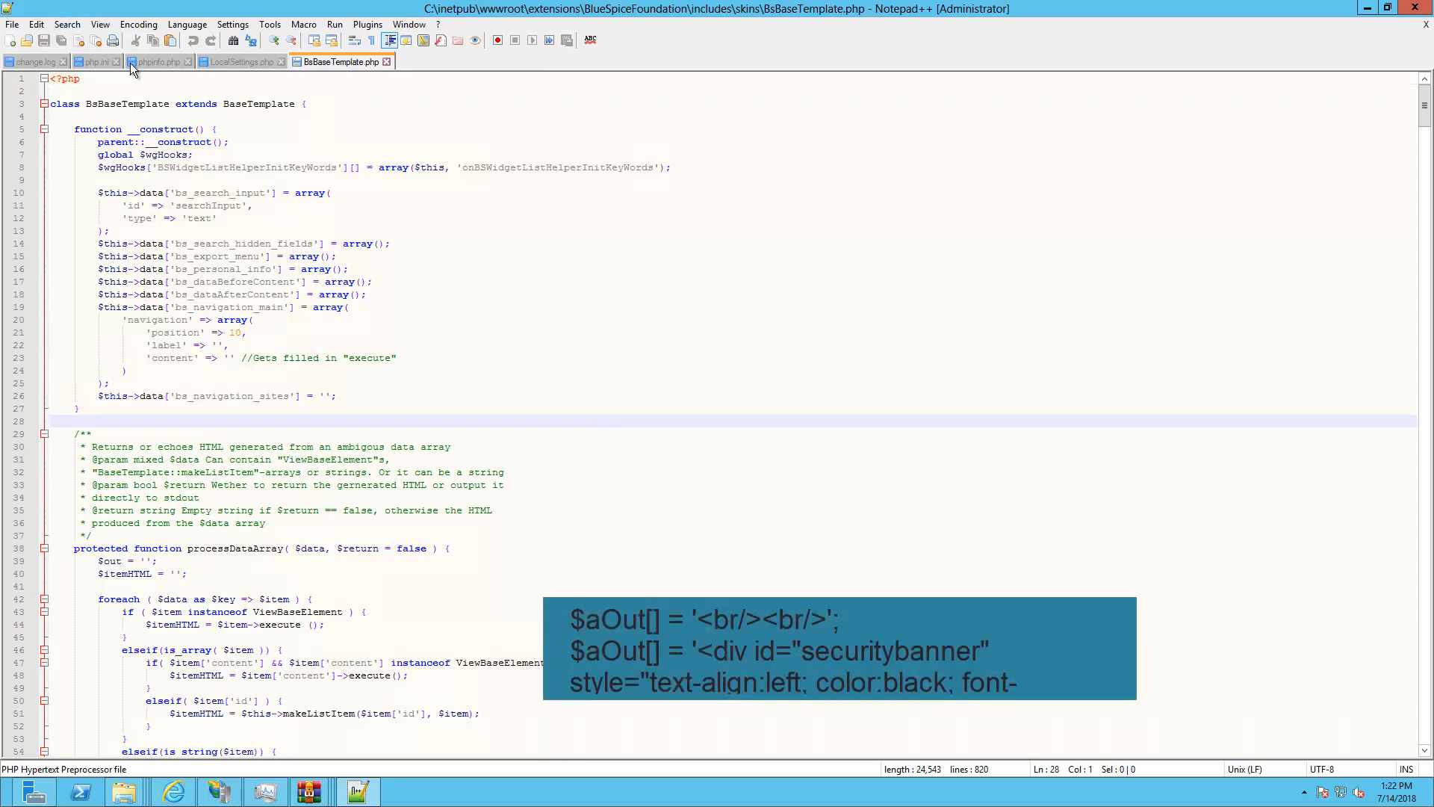
click(439, 288)
key(ctrl+f)
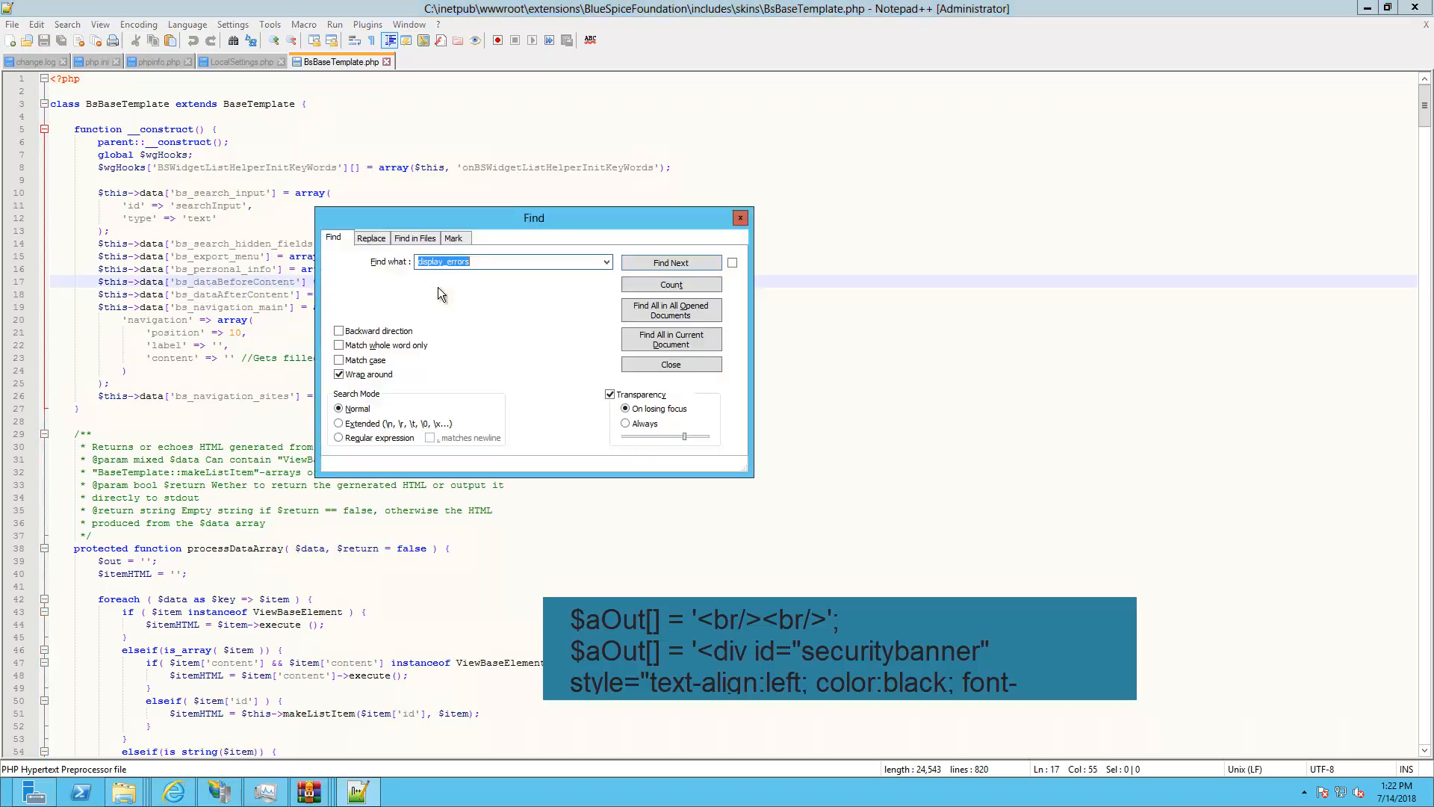
text(if($this->data['bs_navigation_sites']))
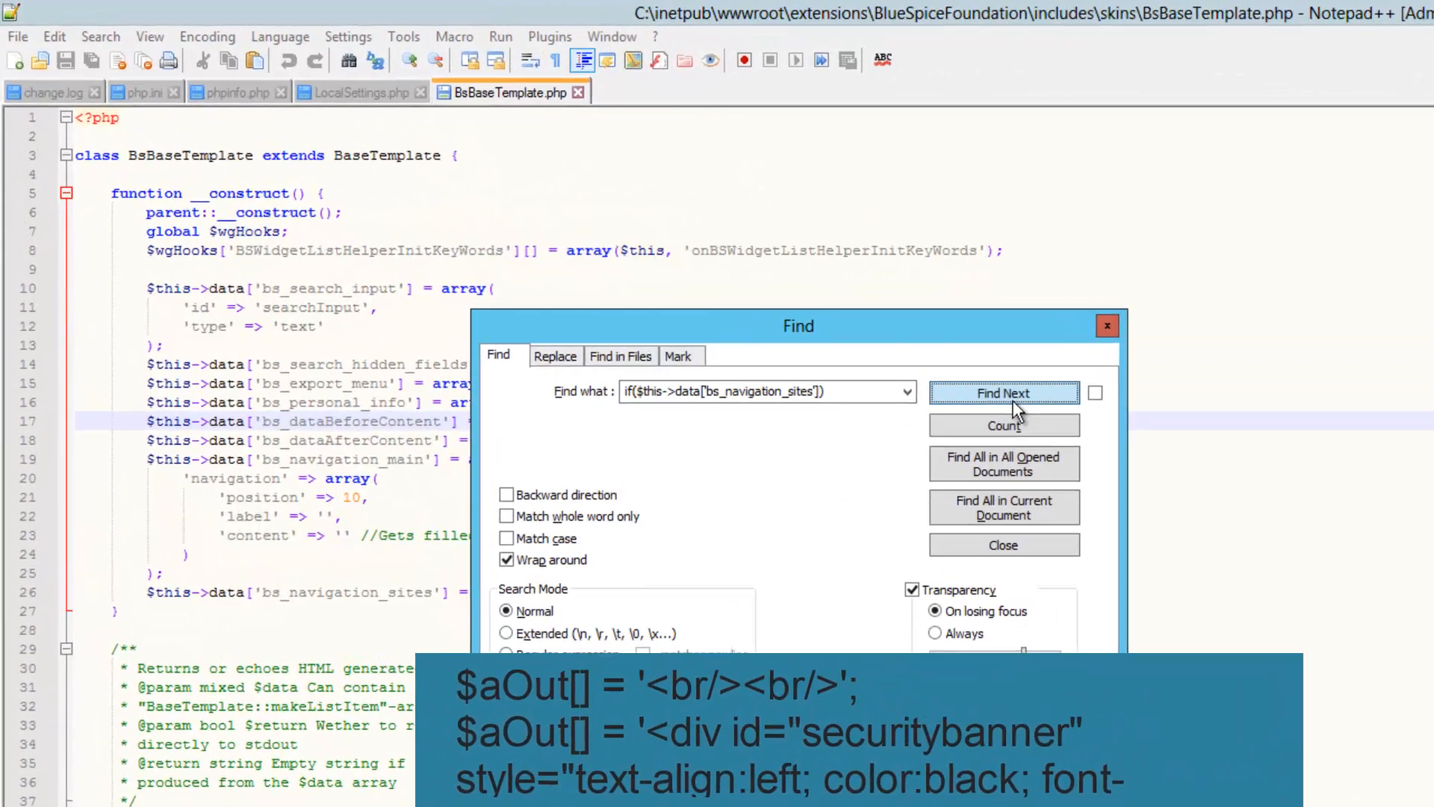
click(673, 265)
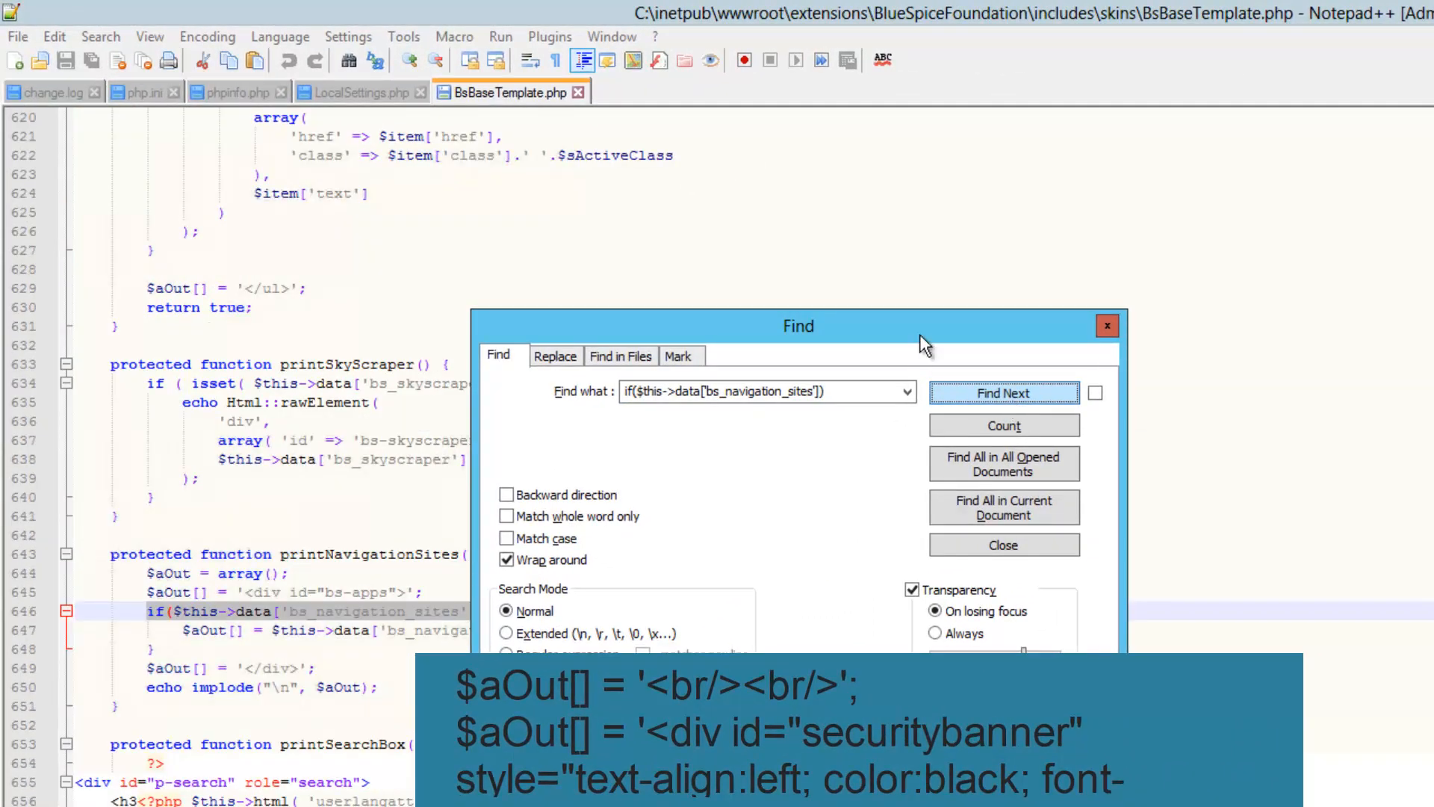
drag(583, 326, 1428, 124)
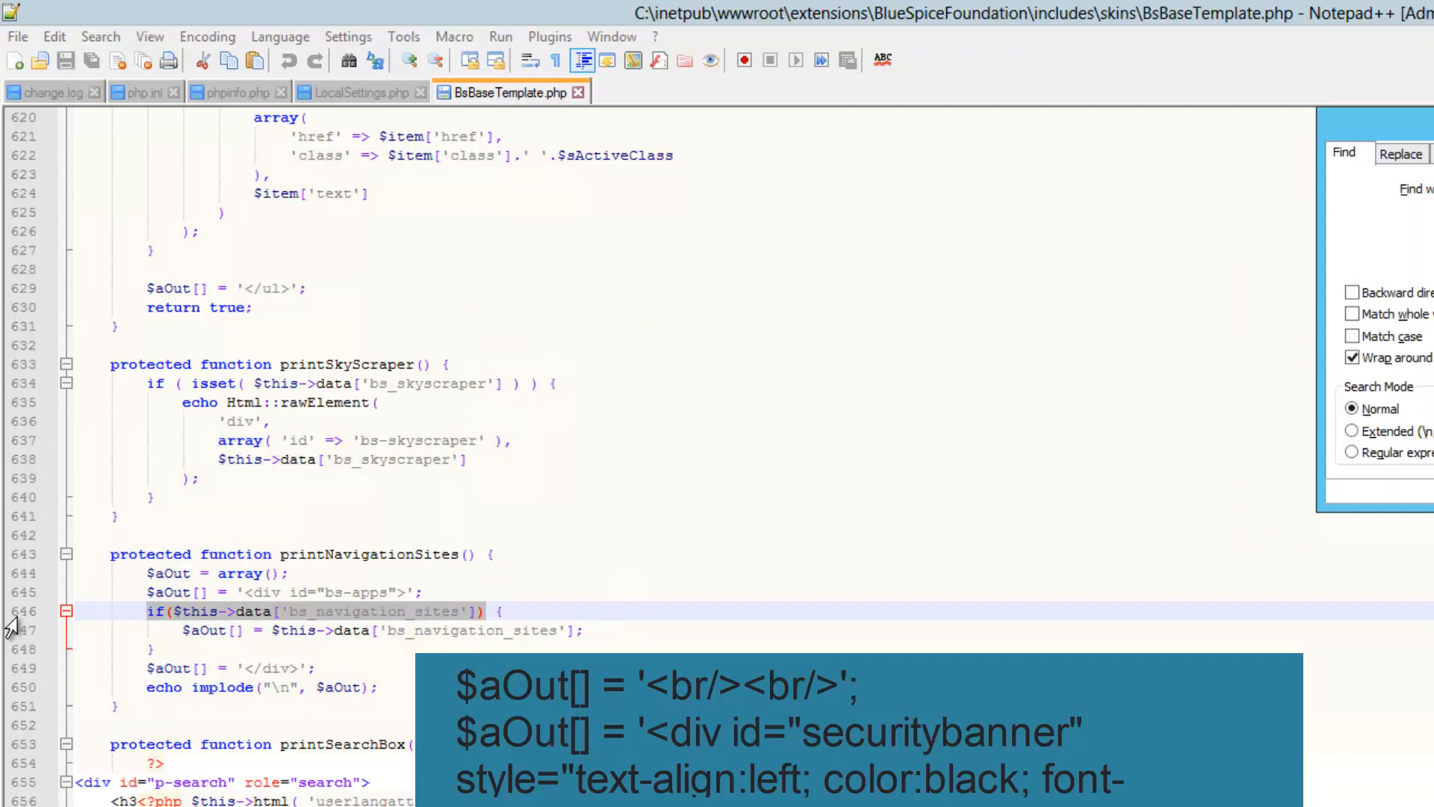
Add an empty line after the if block's closing brace on line 648
click(176, 650)
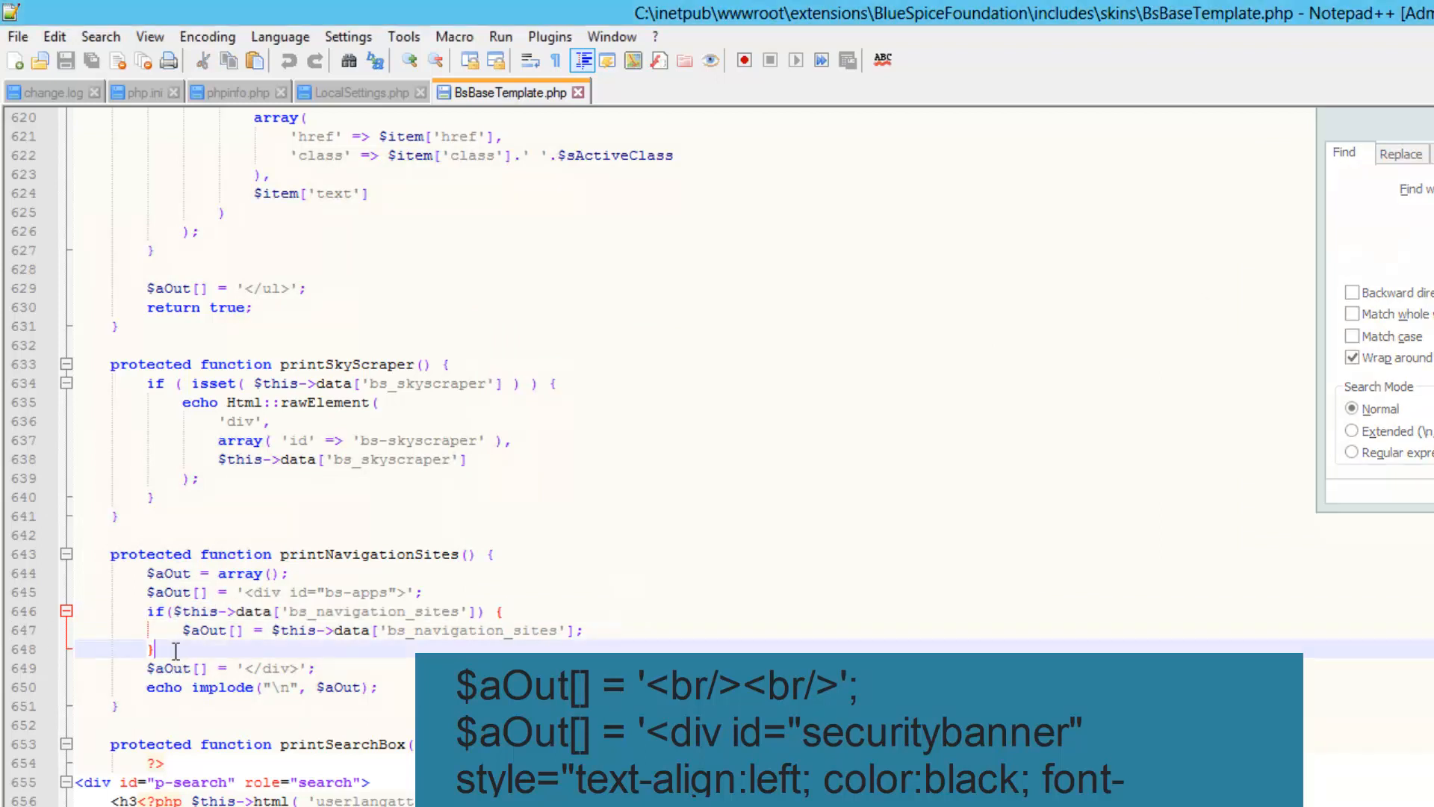
key(Up)
key(Up)
key(Home)
shift+click(164, 647)
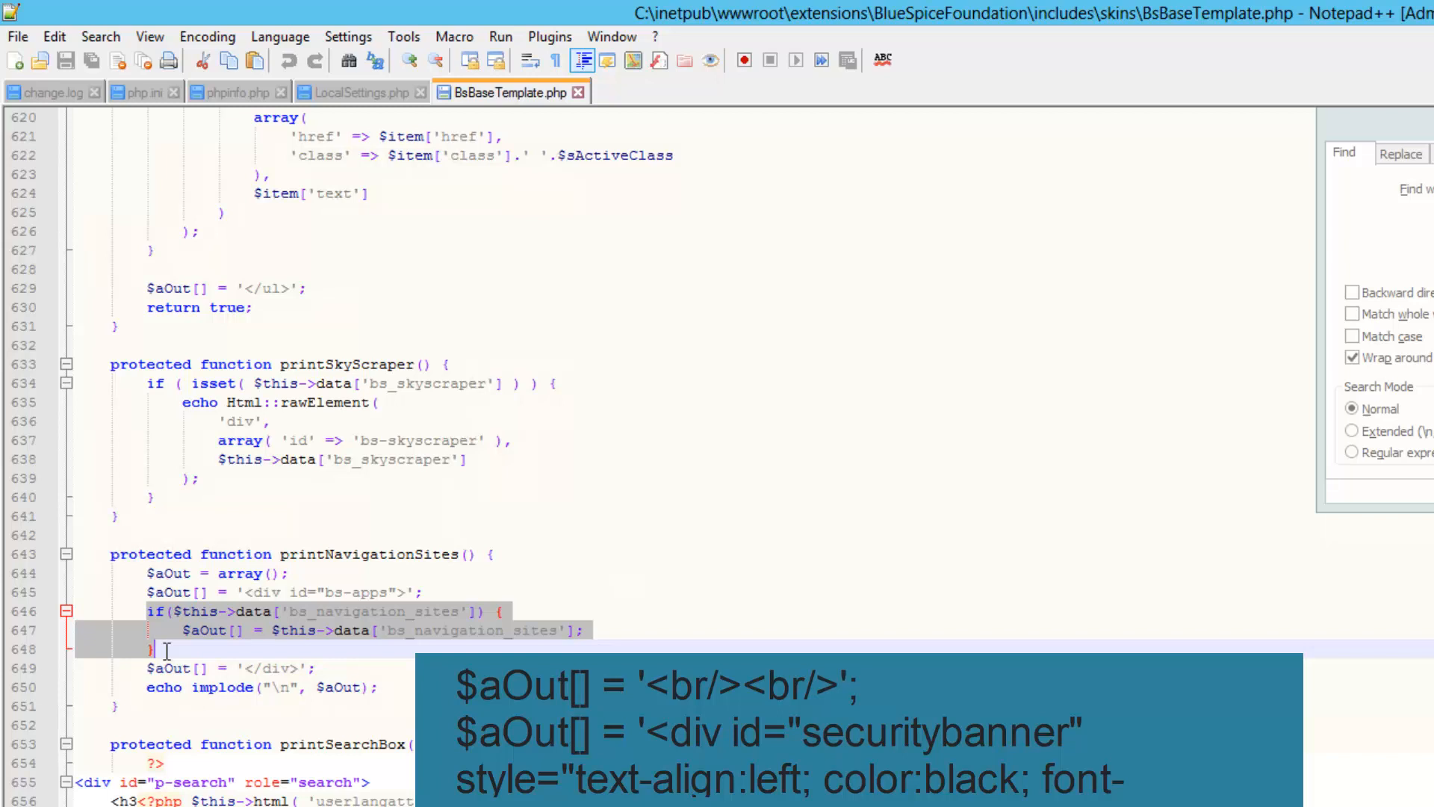
click(166, 650)
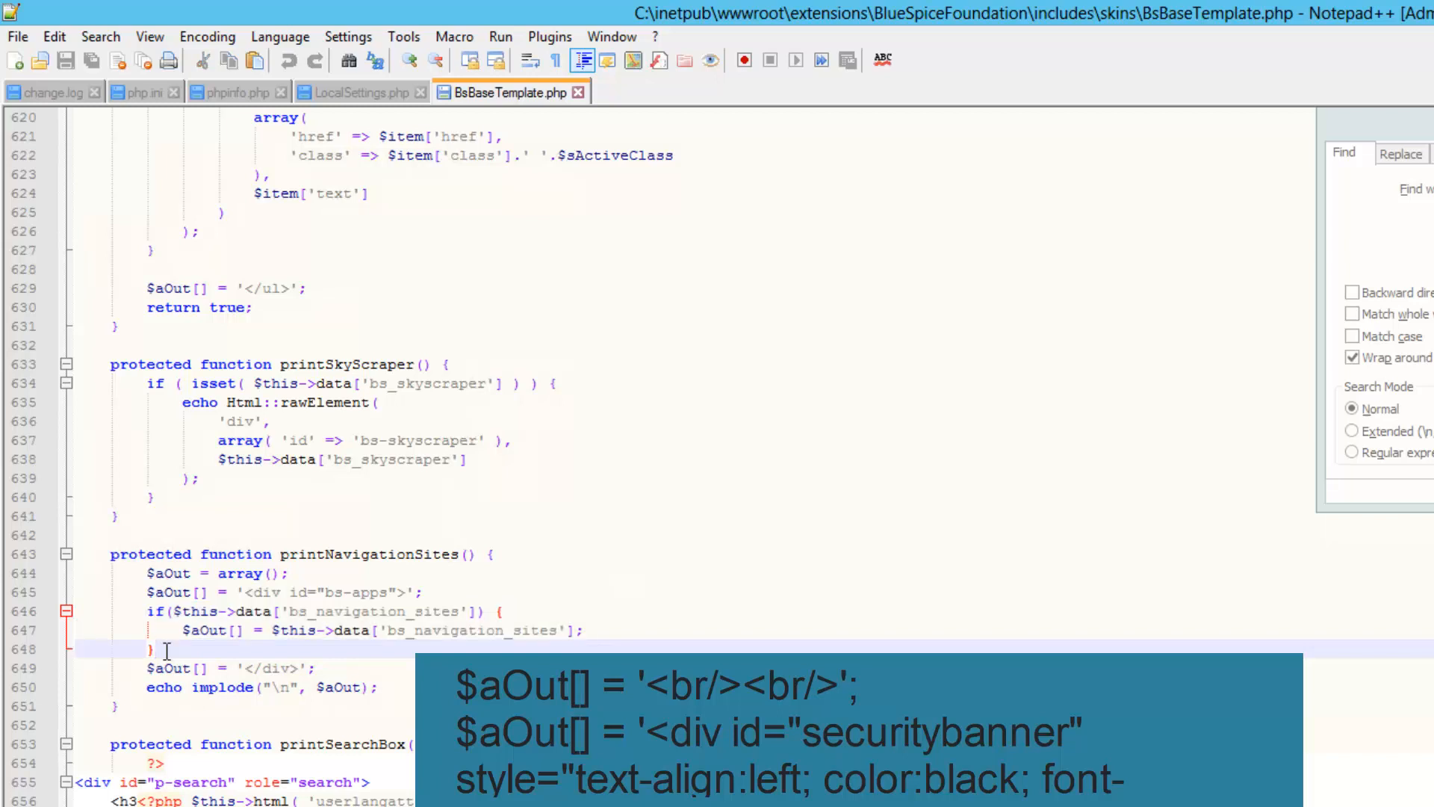
key(Return)
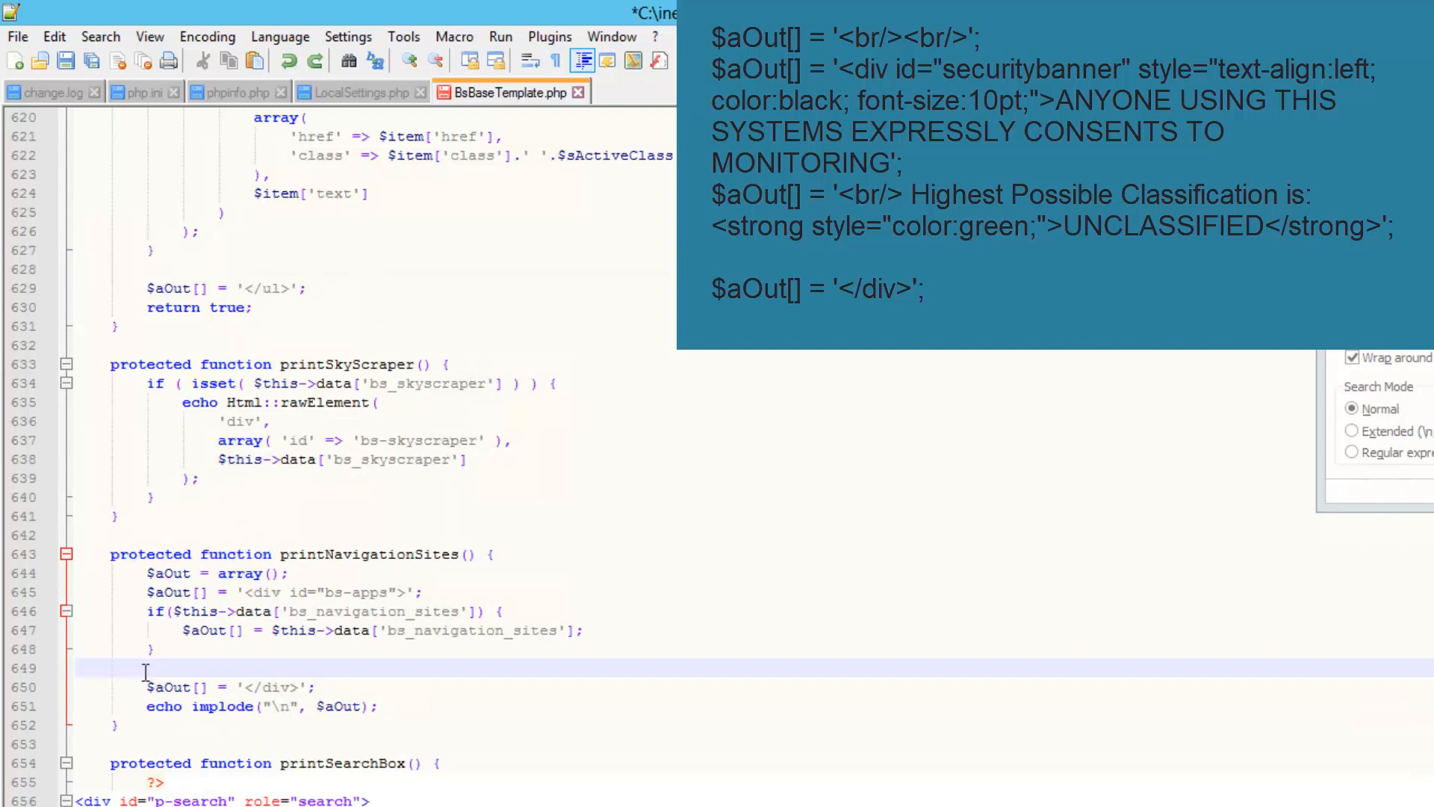
Paste the security banner lines onto empty line 649
key(Down)
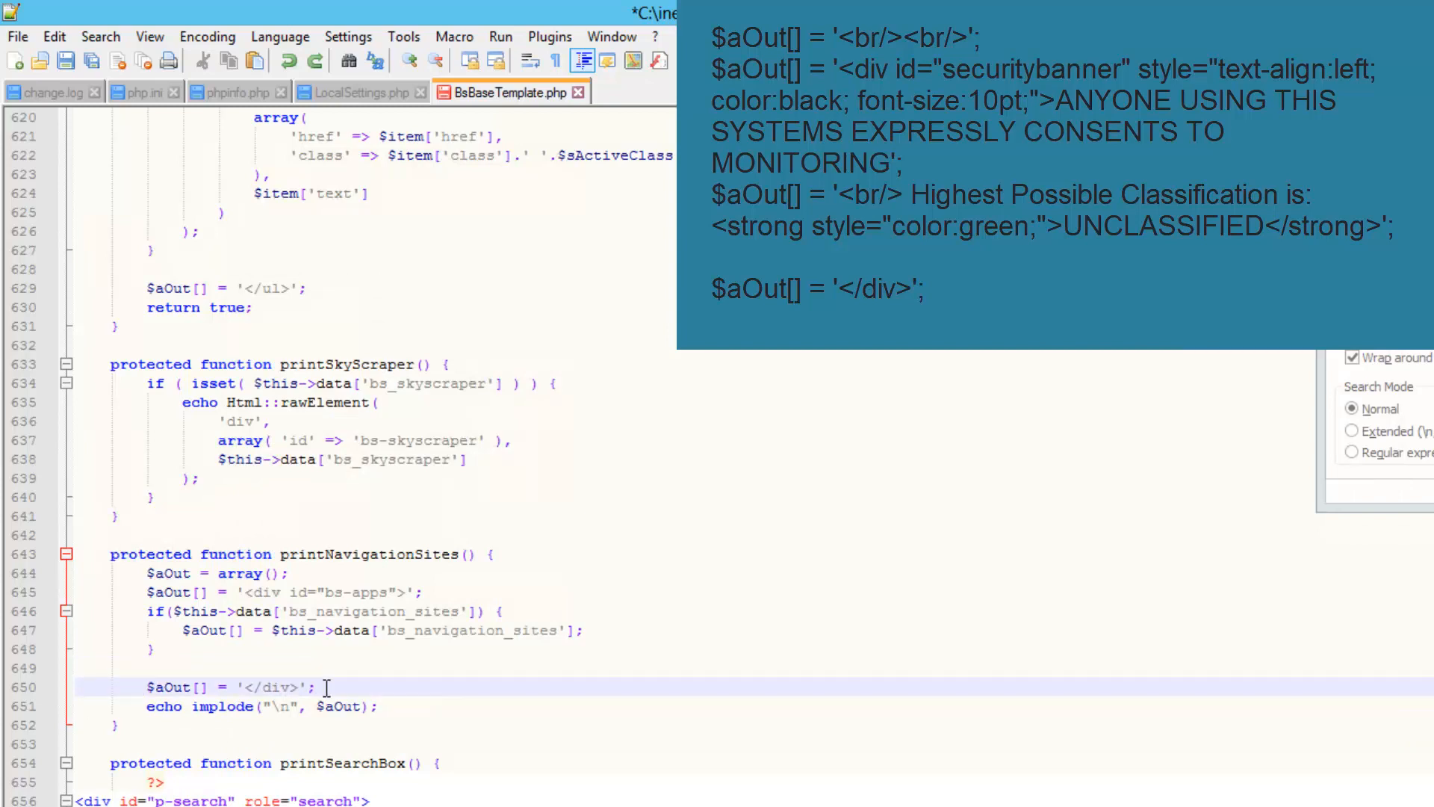
click(224, 669)
right_click(222, 671)
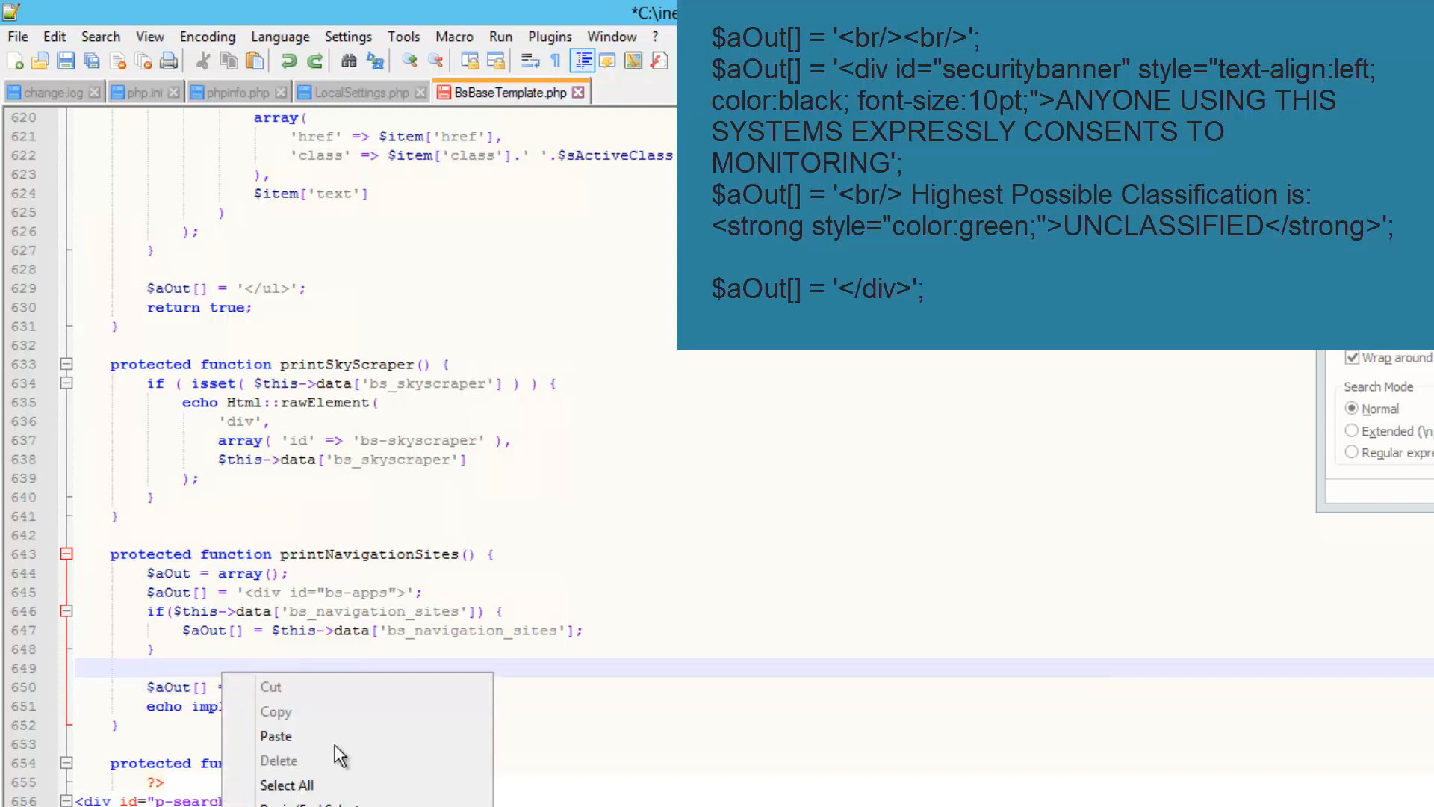
click(322, 736)
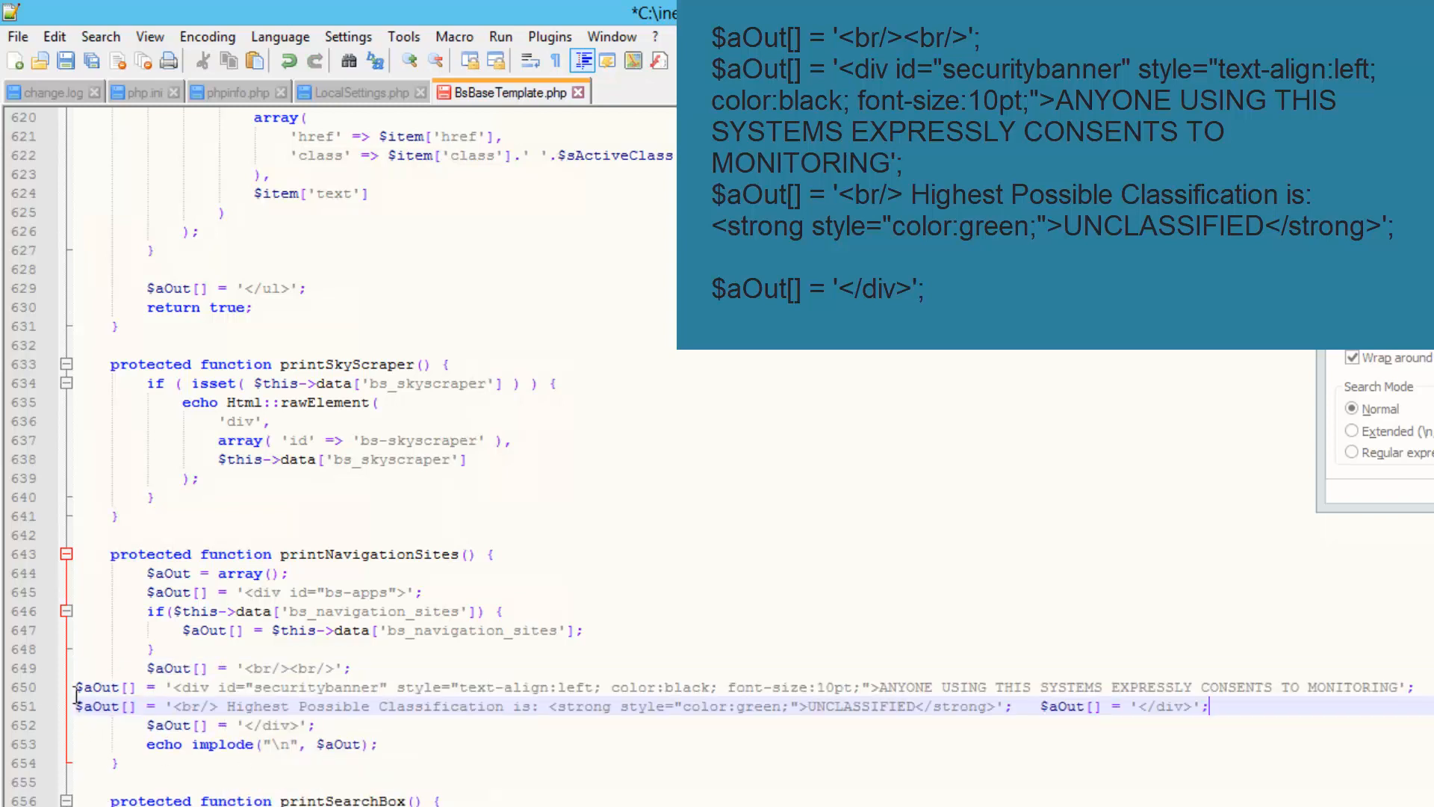
Indent lines 650 and 651 and move the closing $aOut[] = '</div>'; onto its own line
click(77, 689)
key(Tab)
key(Tab)
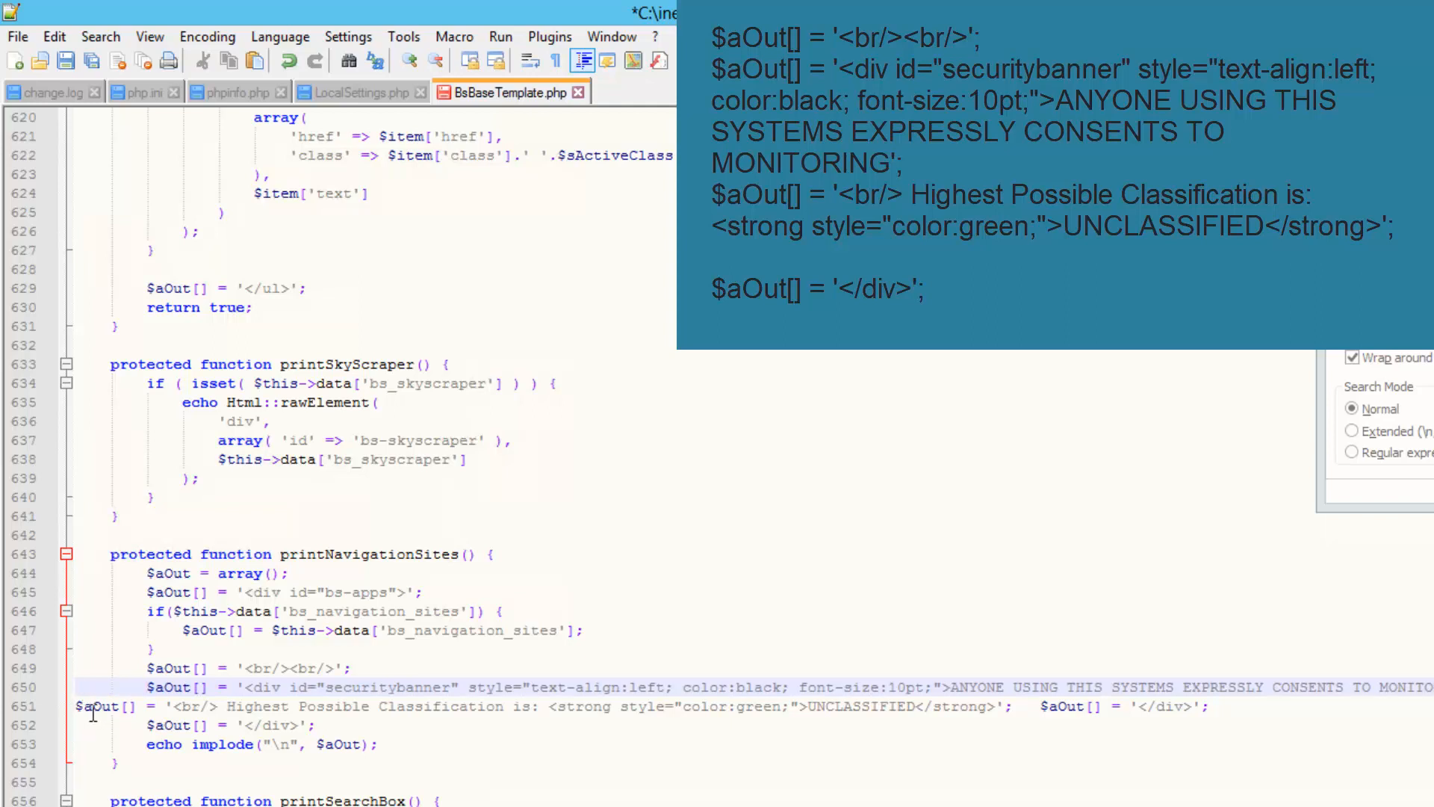
click(76, 706)
key(Tab)
key(Tab)
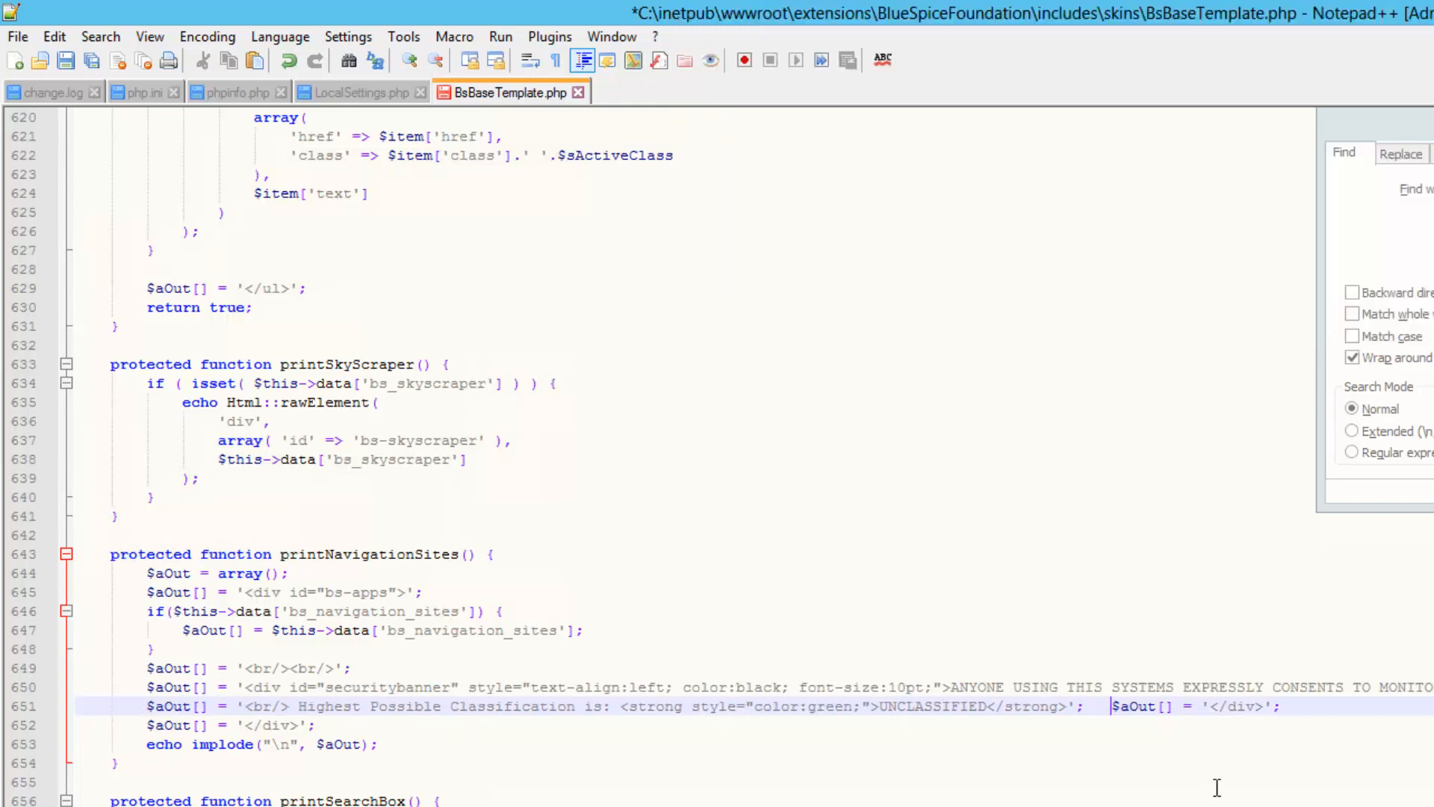
key(Return)
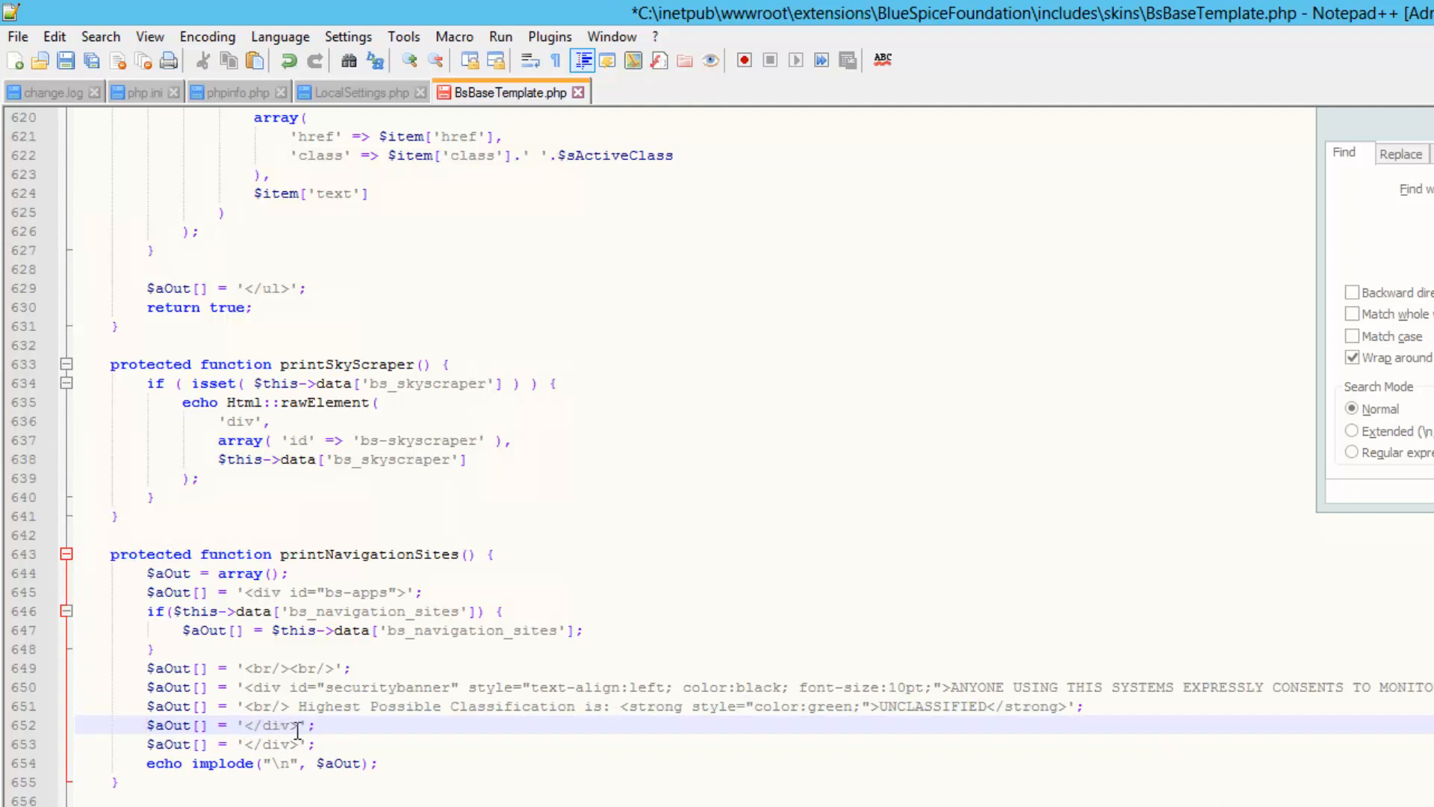
Review the banner lines: closing divs, UNCLASSIFIED, green colour, and monitoring consent text
drag(298, 726, 245, 726)
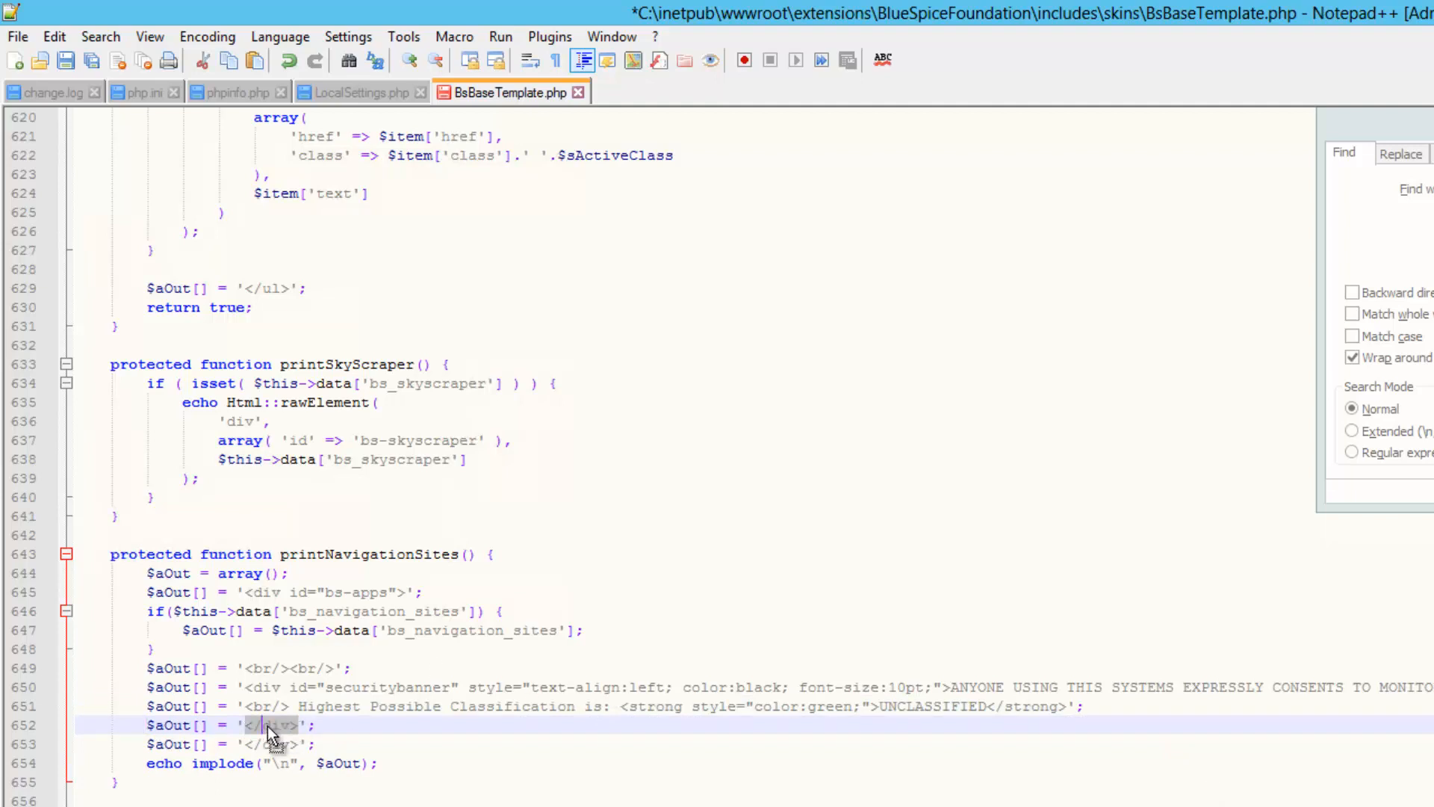
click(268, 726)
click(270, 687)
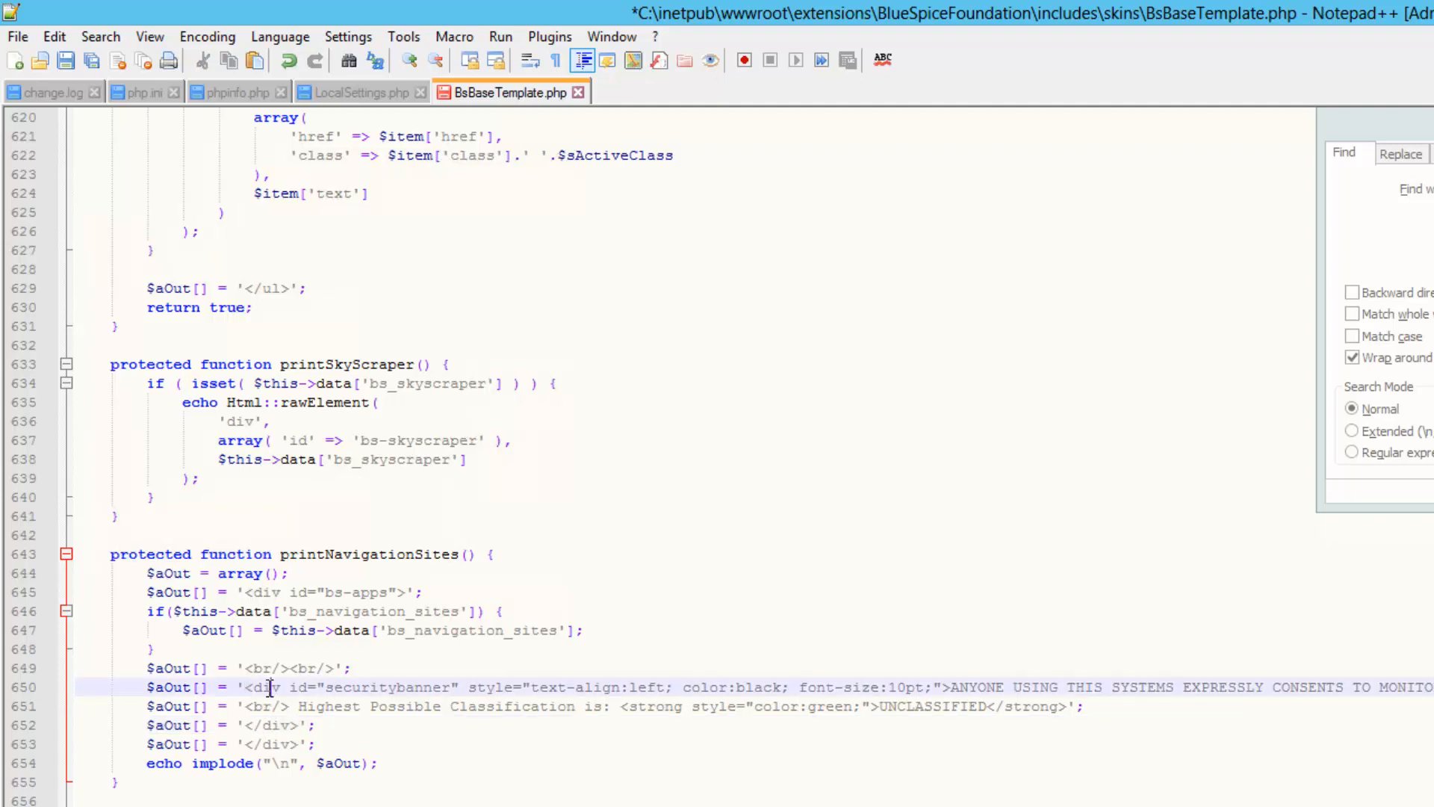
triple_click(271, 744)
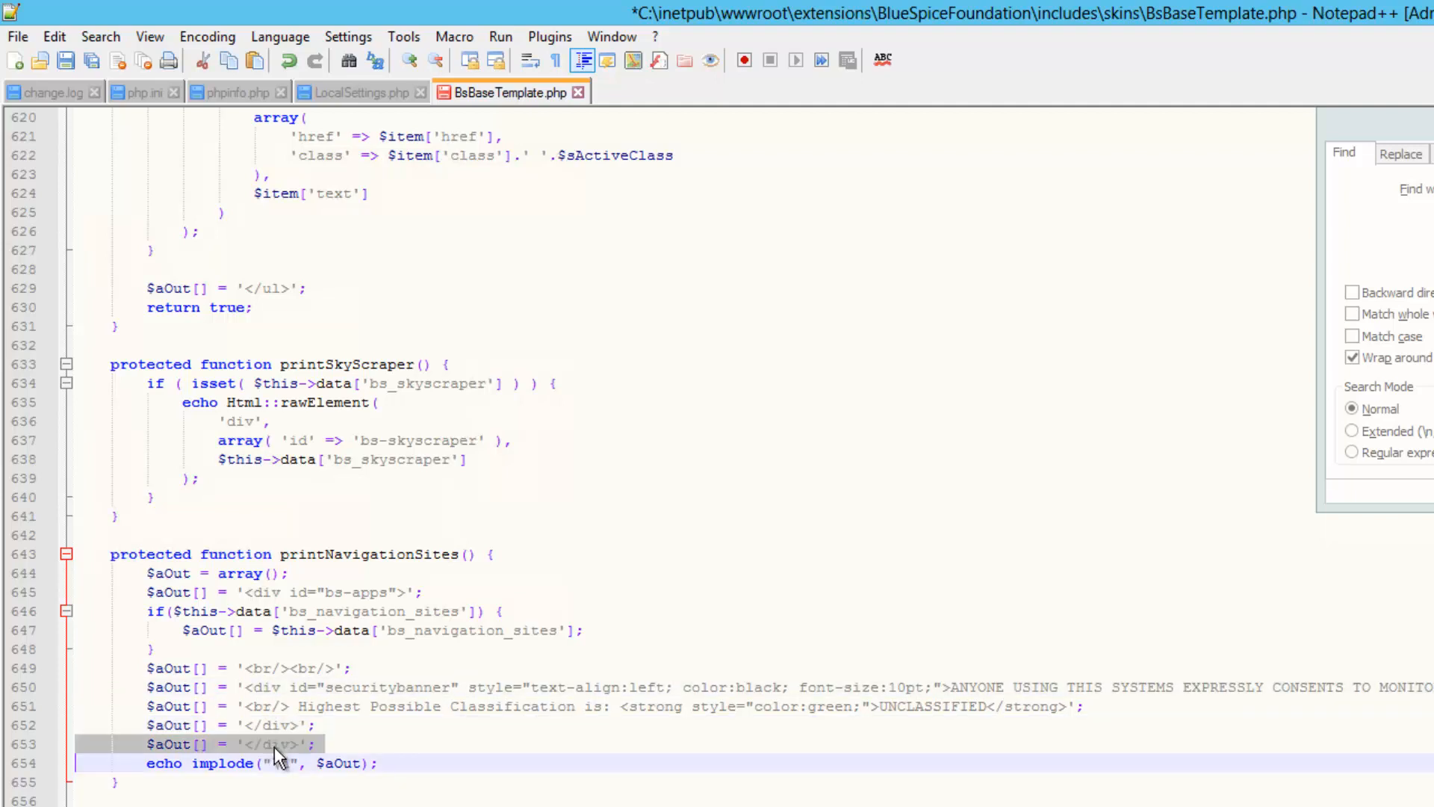
click(258, 595)
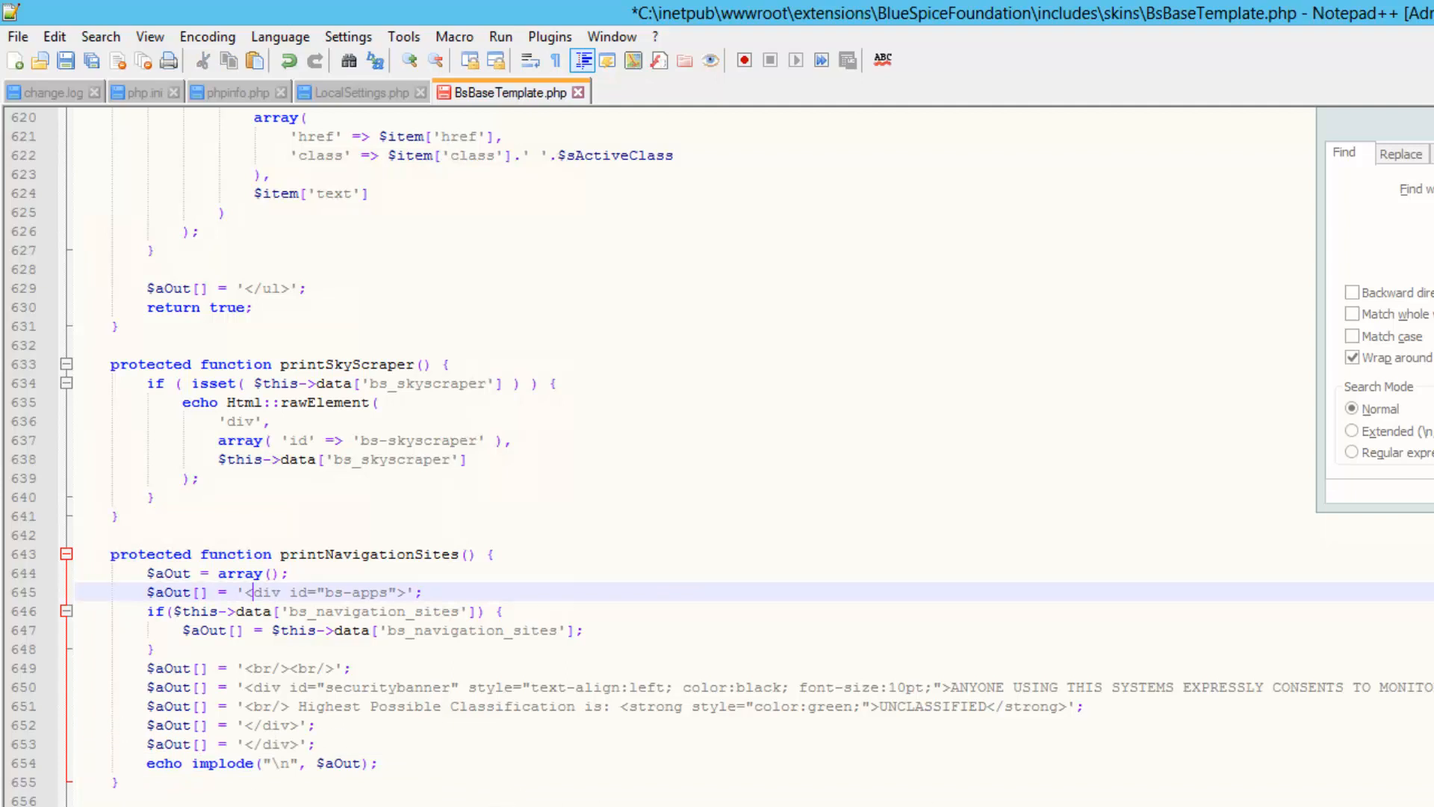
drag(316, 745, 112, 726)
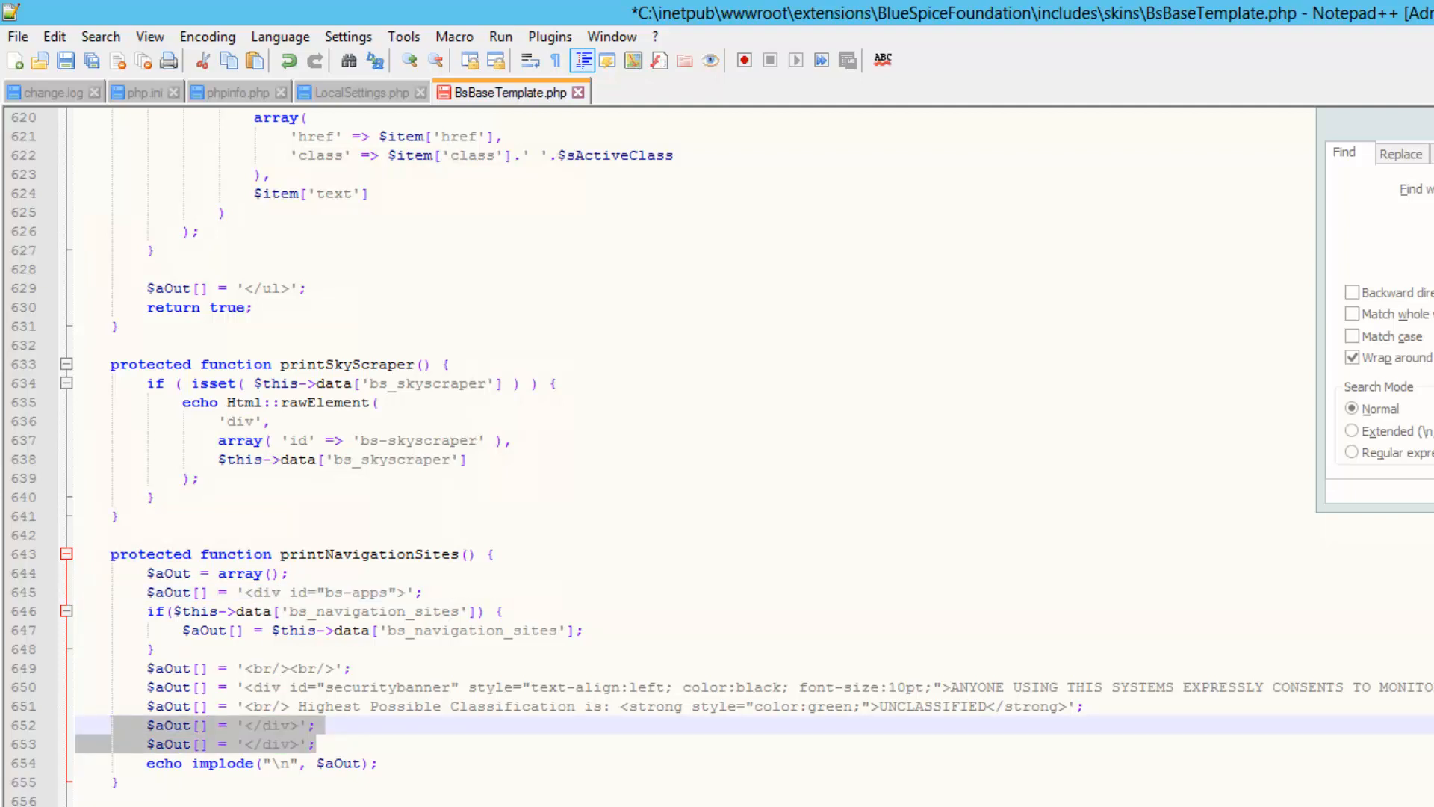
click(928, 707)
double_click(929, 707)
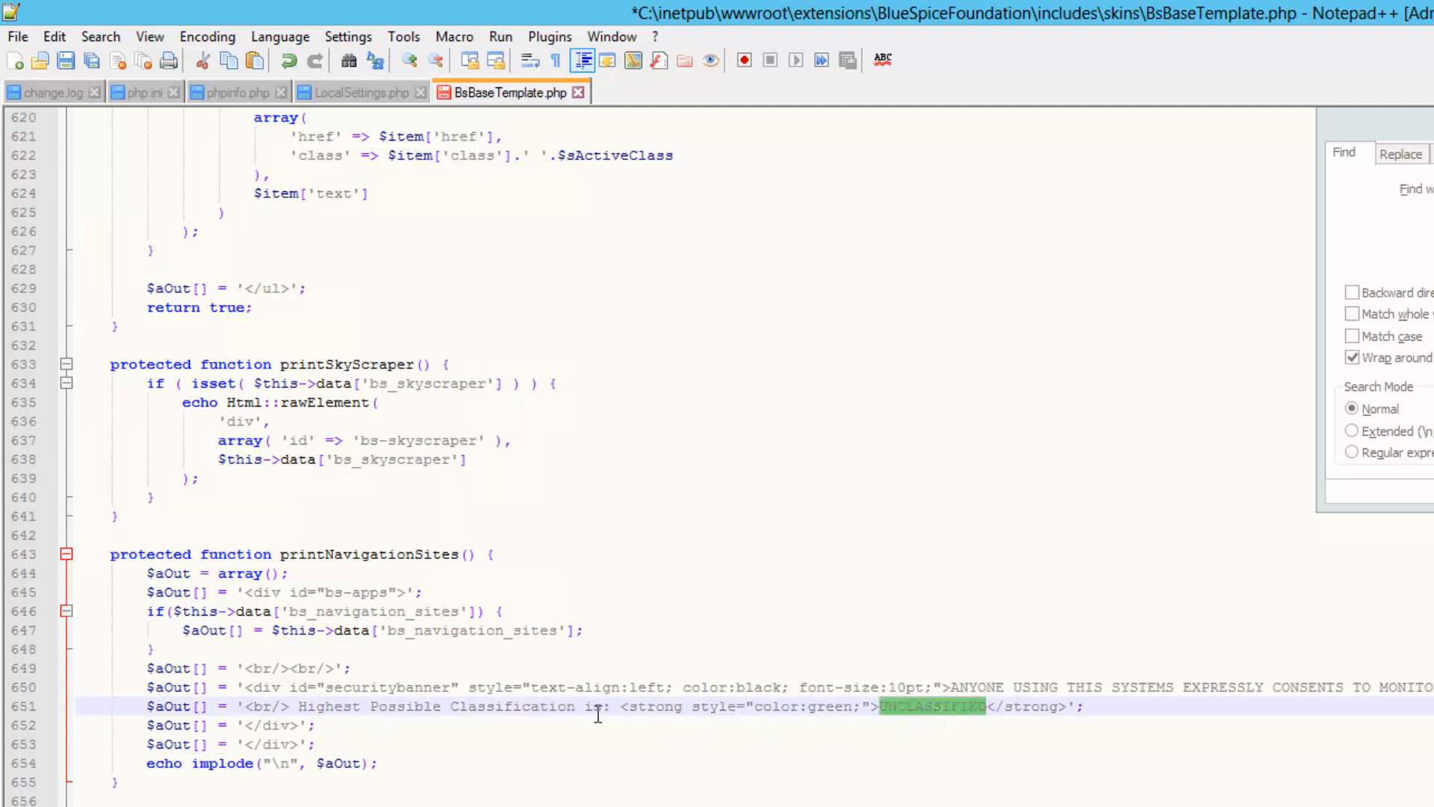
double_click(842, 706)
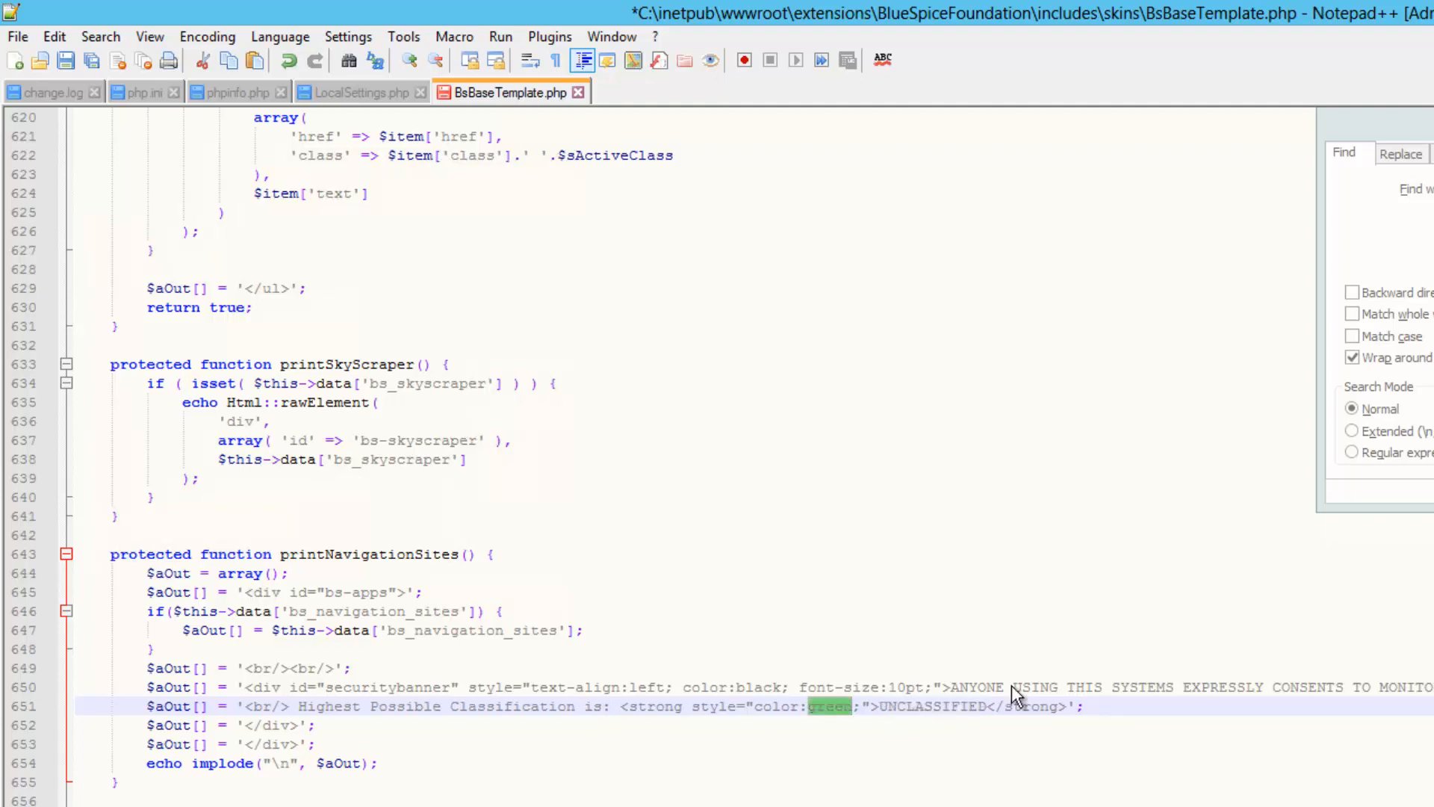
drag(950, 686, 1433, 687)
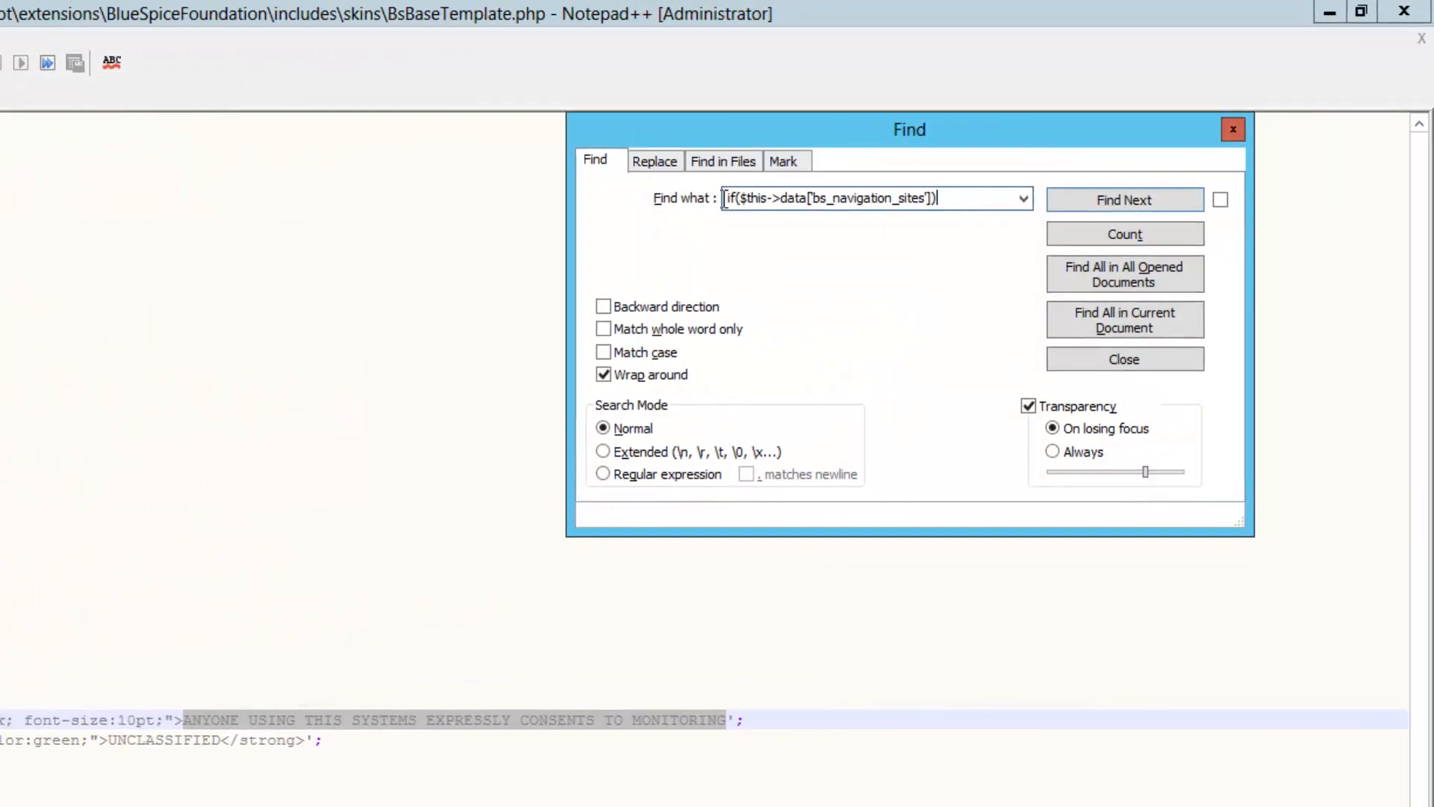
Search for if (count($aFooterIcons) > 0): to reach the footer icons block on line 807
drag(940, 199, 724, 199)
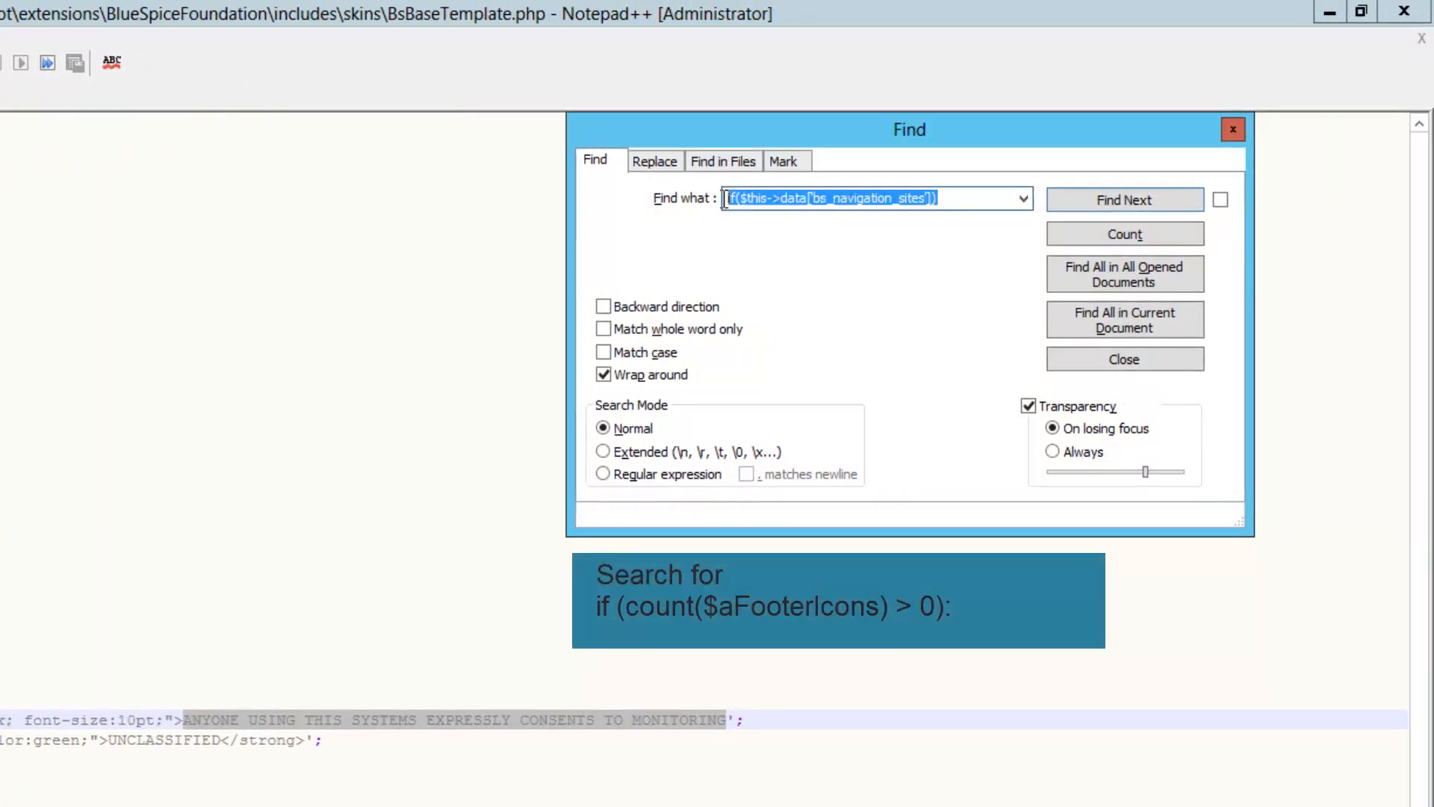
text(if (count($aFooterIcons) > 0):)
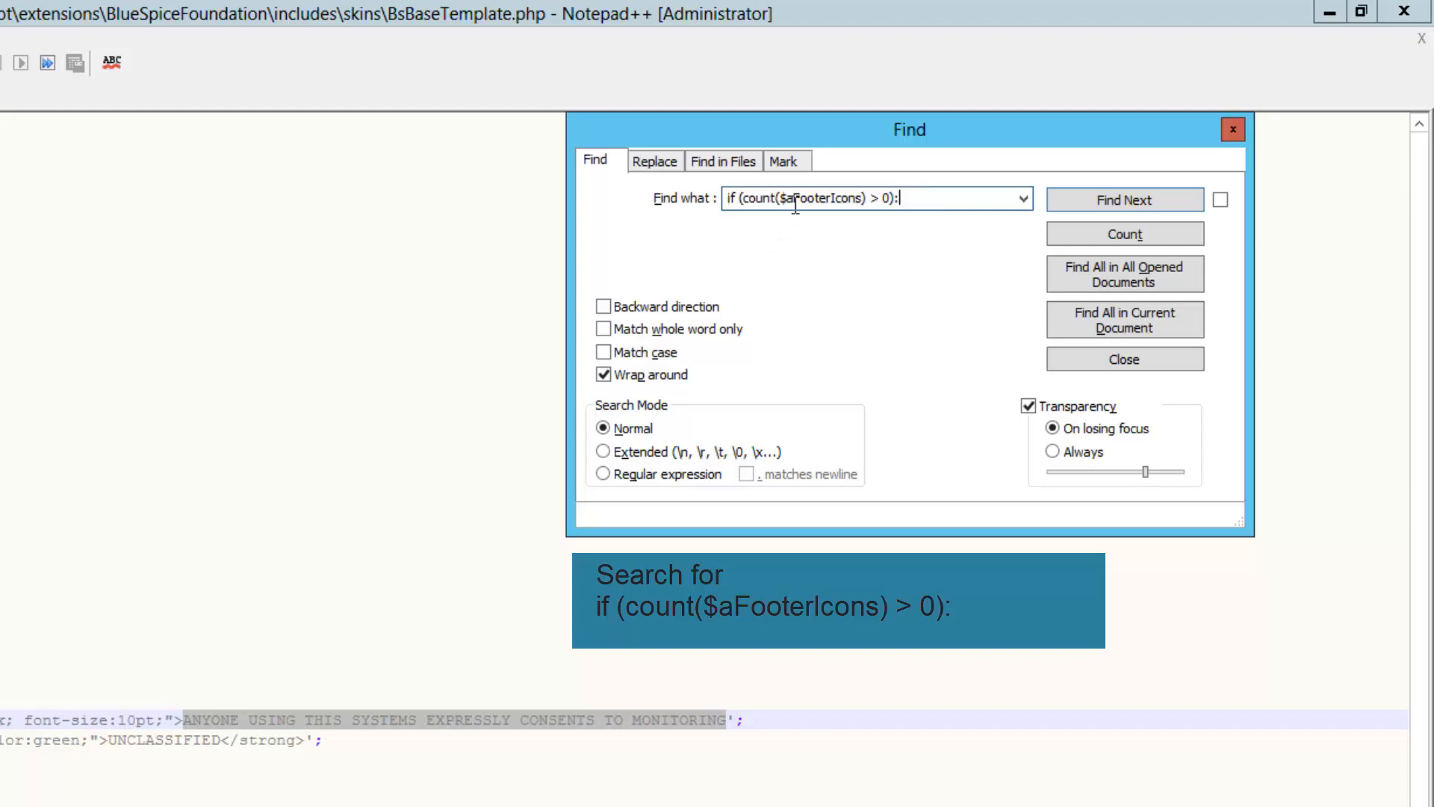
click(1075, 201)
click(1077, 202)
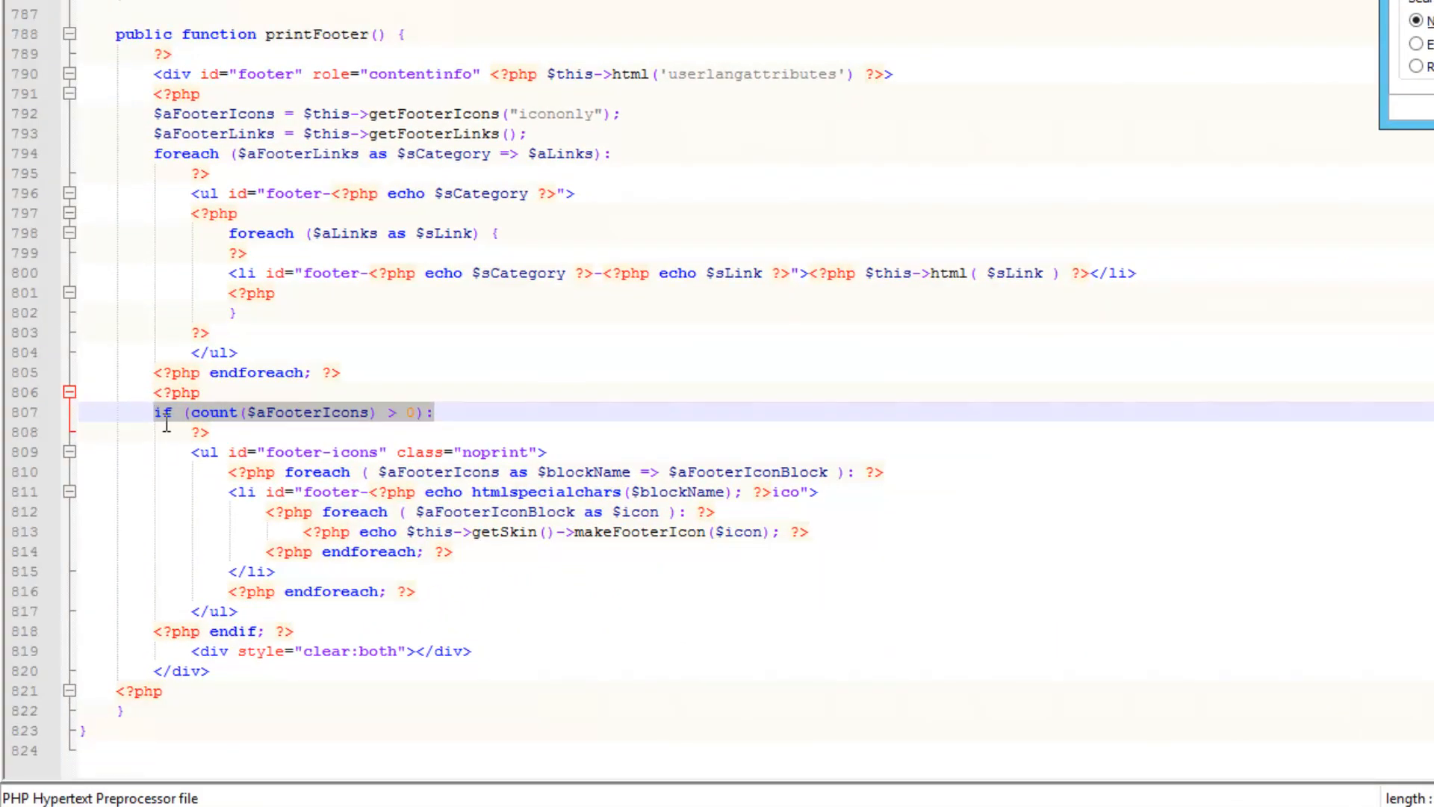
Add an empty line after the block's endif on line 818
click(162, 414)
key(shift+Down)
key(shift+Down)
key(shift+Down)
key(shift+Down)
key(shift+Down)
key(shift+Down)
key(shift+Down)
key(shift+Down)
key(shift+Down)
key(shift+Down)
key(shift+Down)
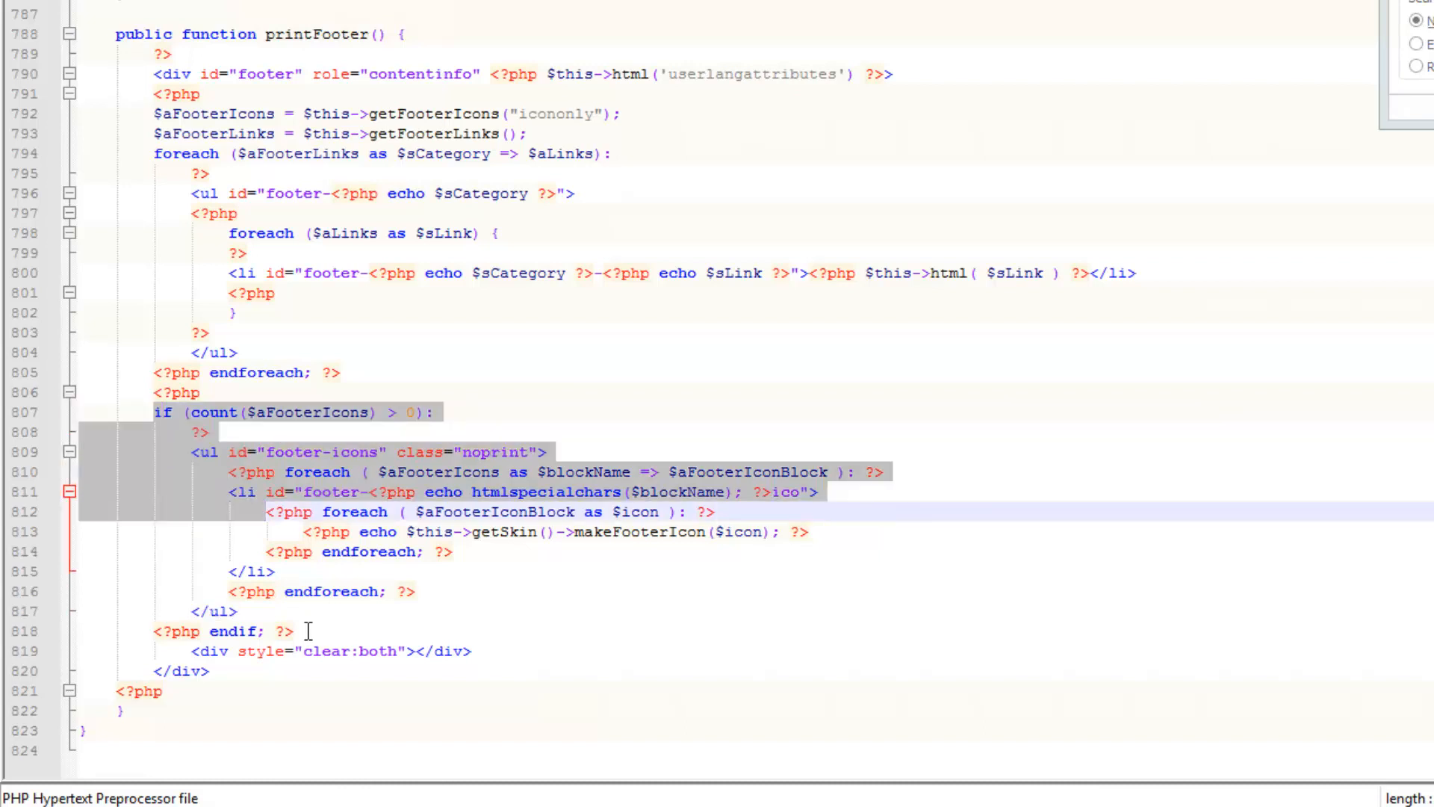
key(shift+End)
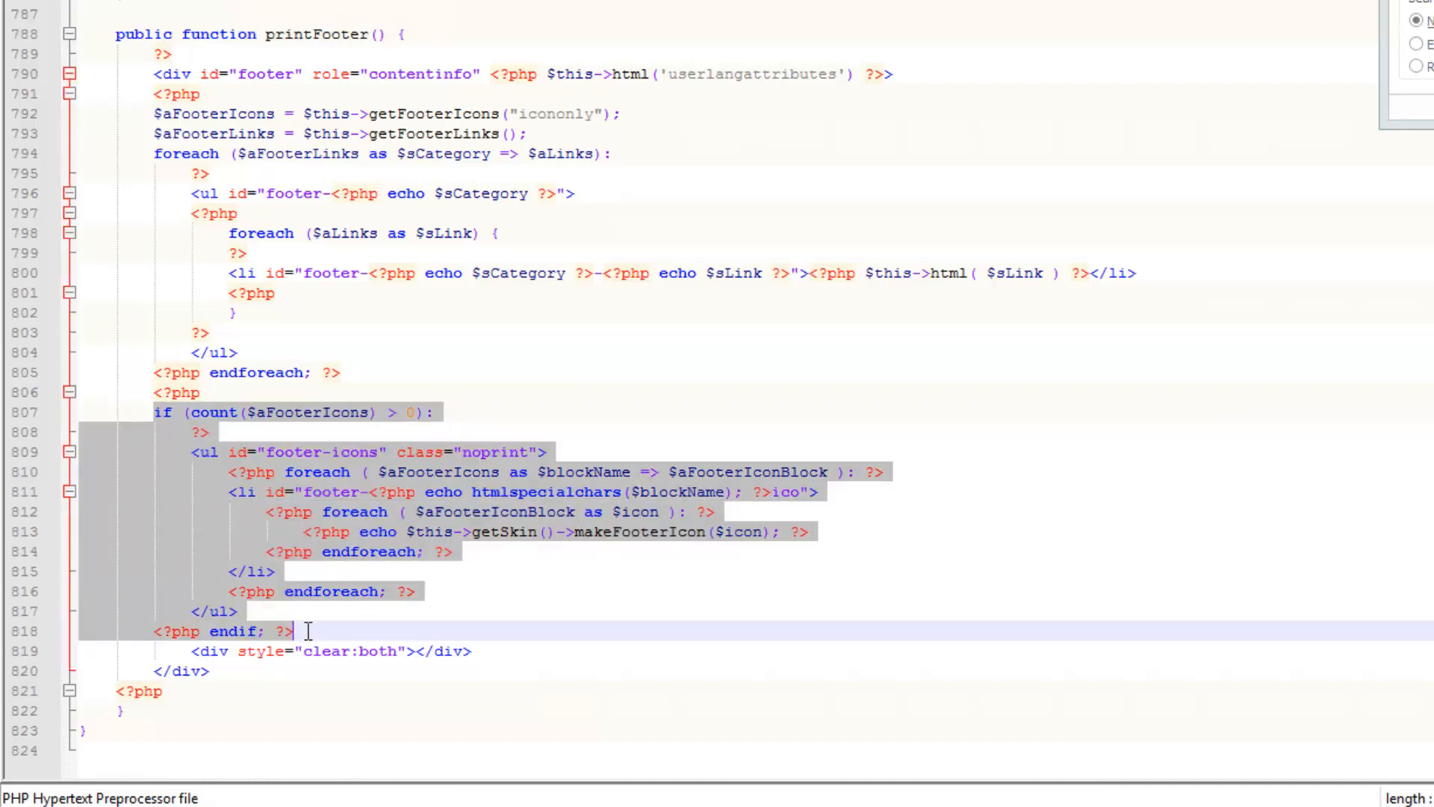
click(308, 631)
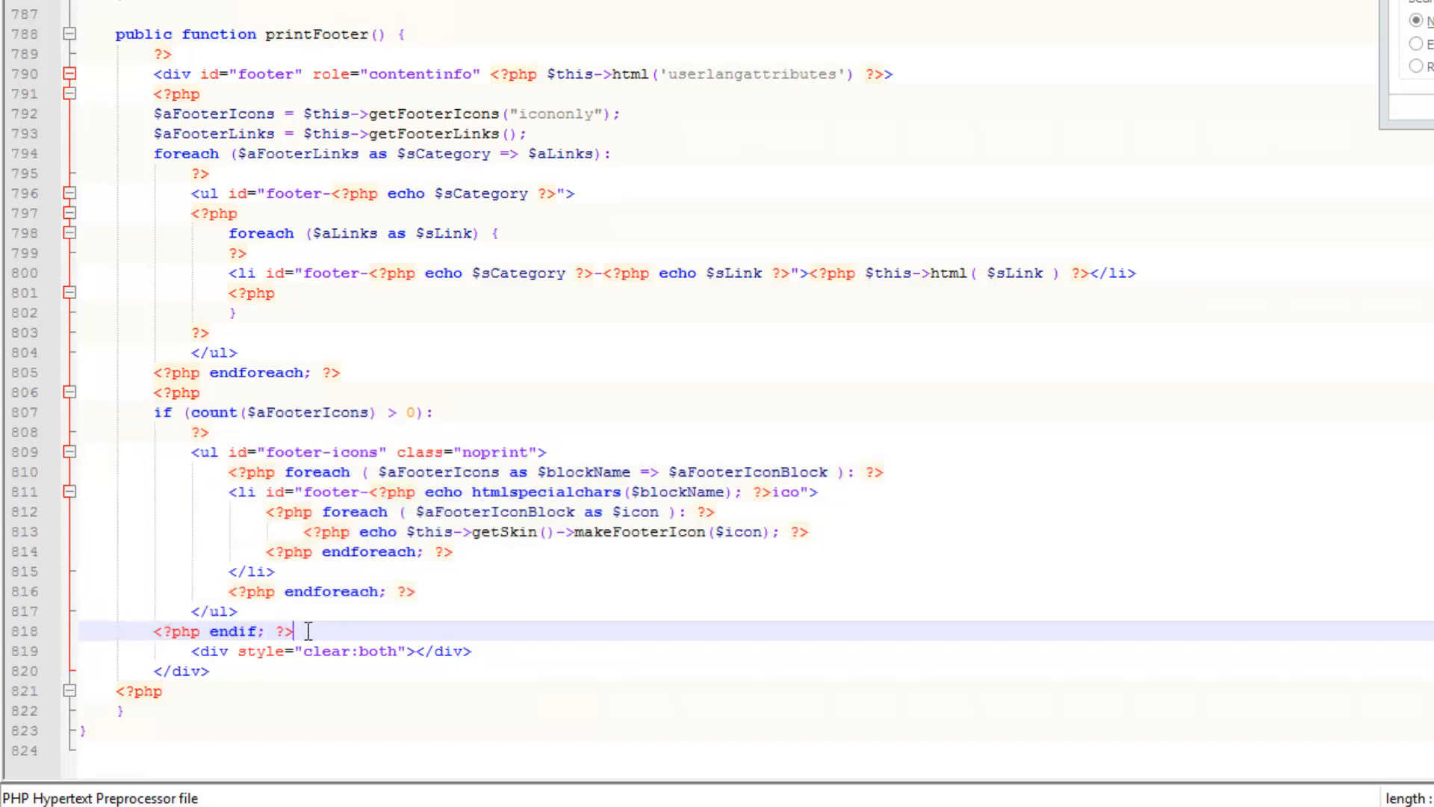
key(Return)
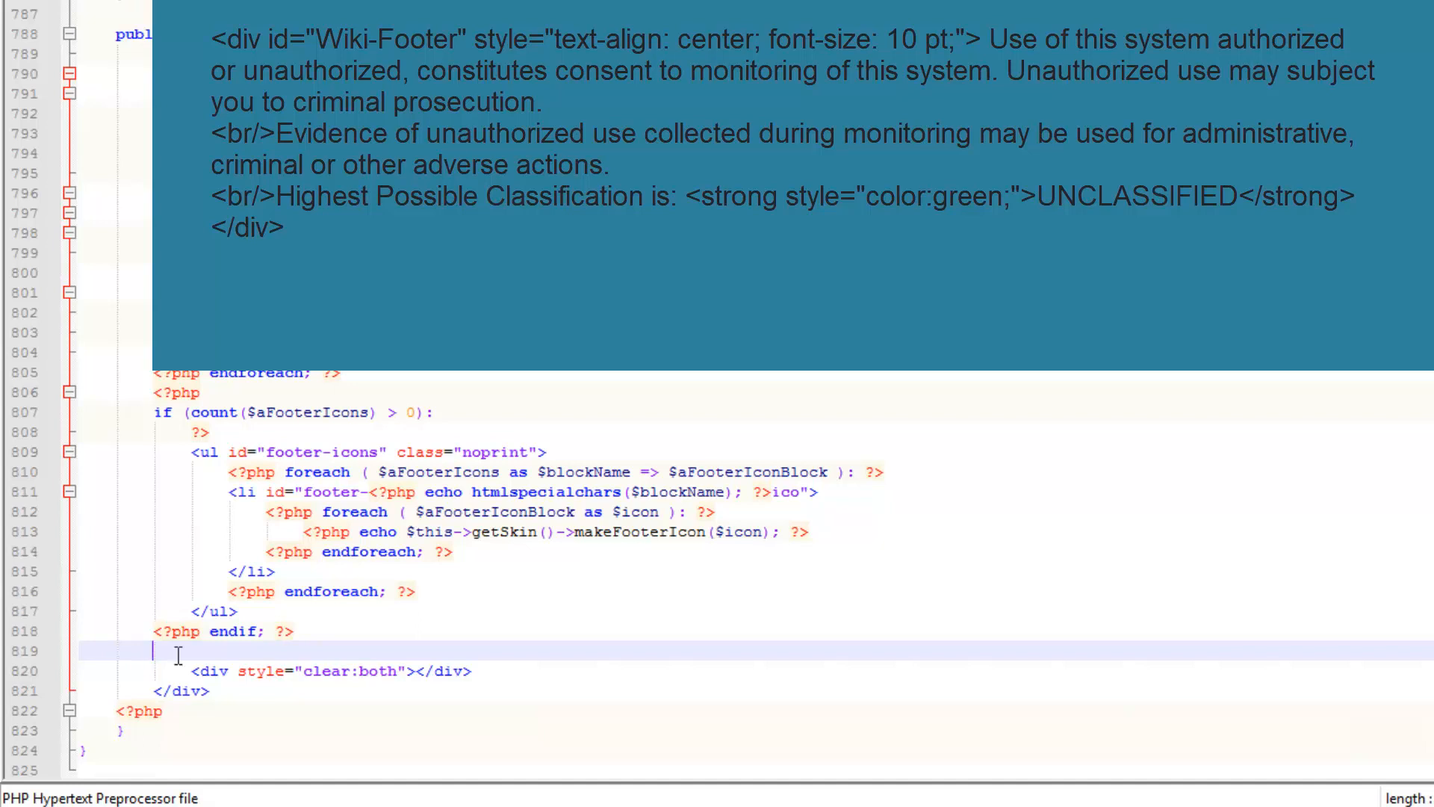
Paste the Wiki-Footer banner div at line 819 and indent lines 820–821
text(<div id="Wiki-Footer" style="text-align: center; font-size: 10 pt;"> Use of this system authorized or unauthorized, constitutes consent to monitoring of this system. Unauthorized use may subject you to criminal prosecution. <br/>Evidence of unauthorized use collected during monitoring may be used for administrative, criminal or other adverse actions. <br/>Highest Possible Classification is: <strong style="color:green;">UNCLASSIFIED</strong></div>)
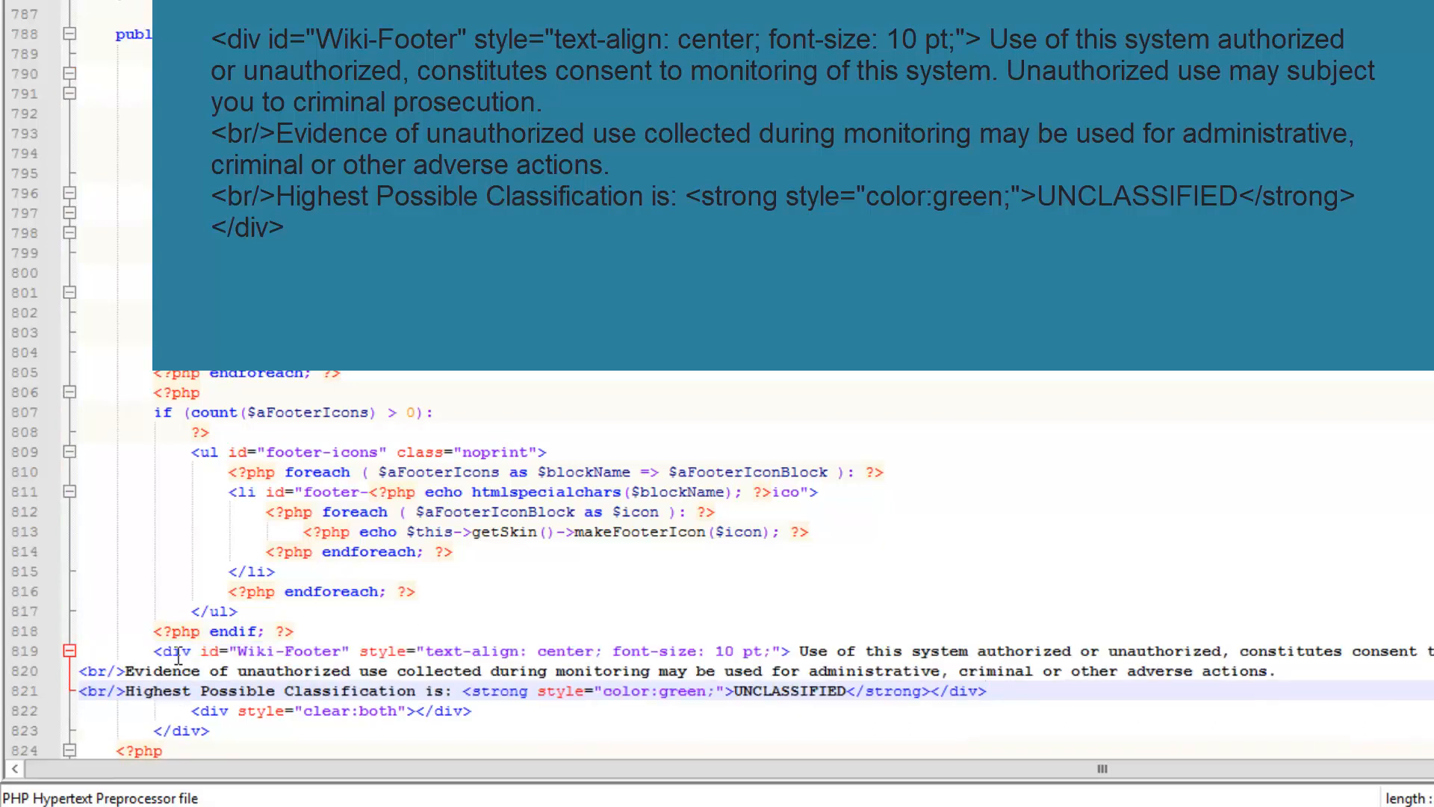
click(85, 674)
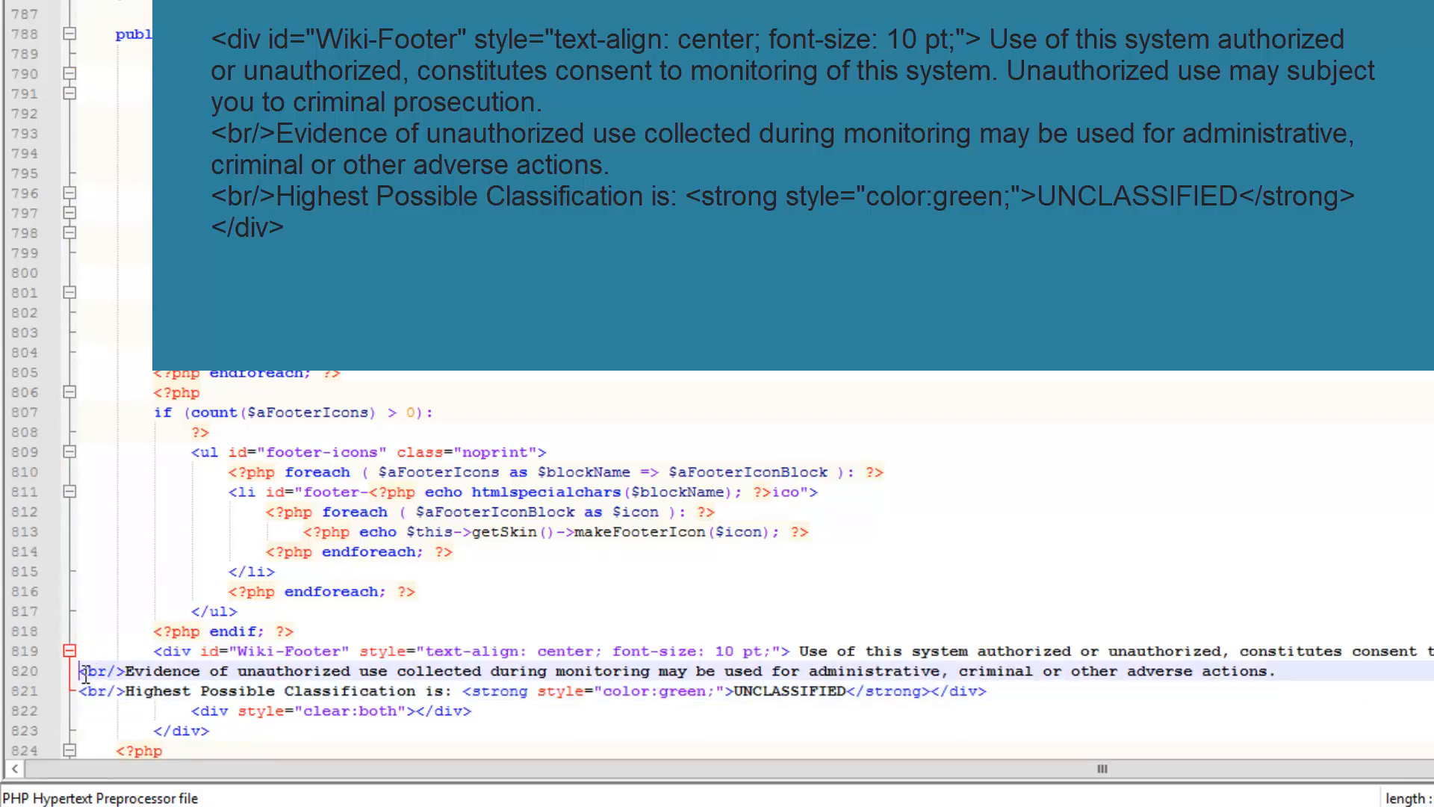
key(Tab)
key(Tab)
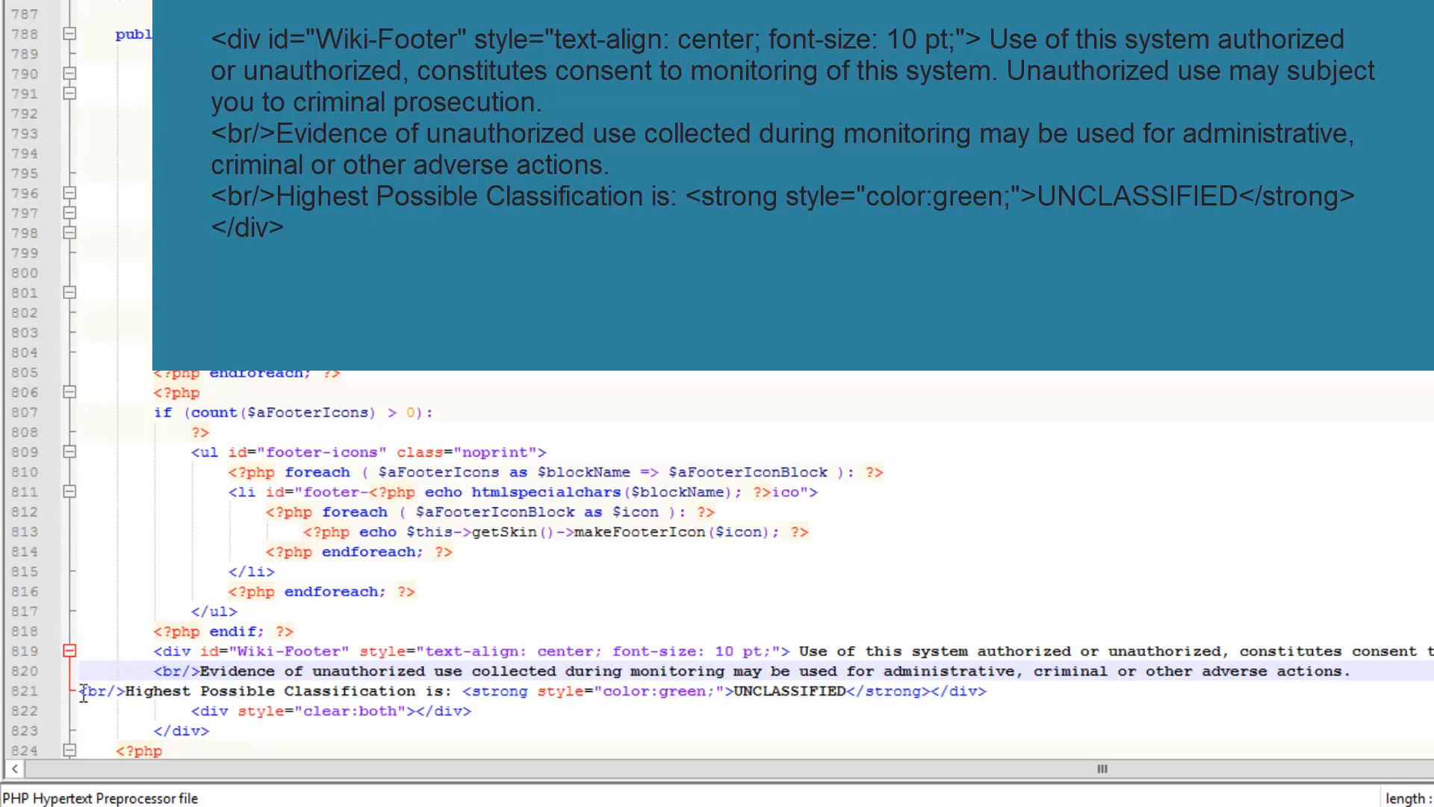
click(84, 691)
key(Tab)
key(Tab)
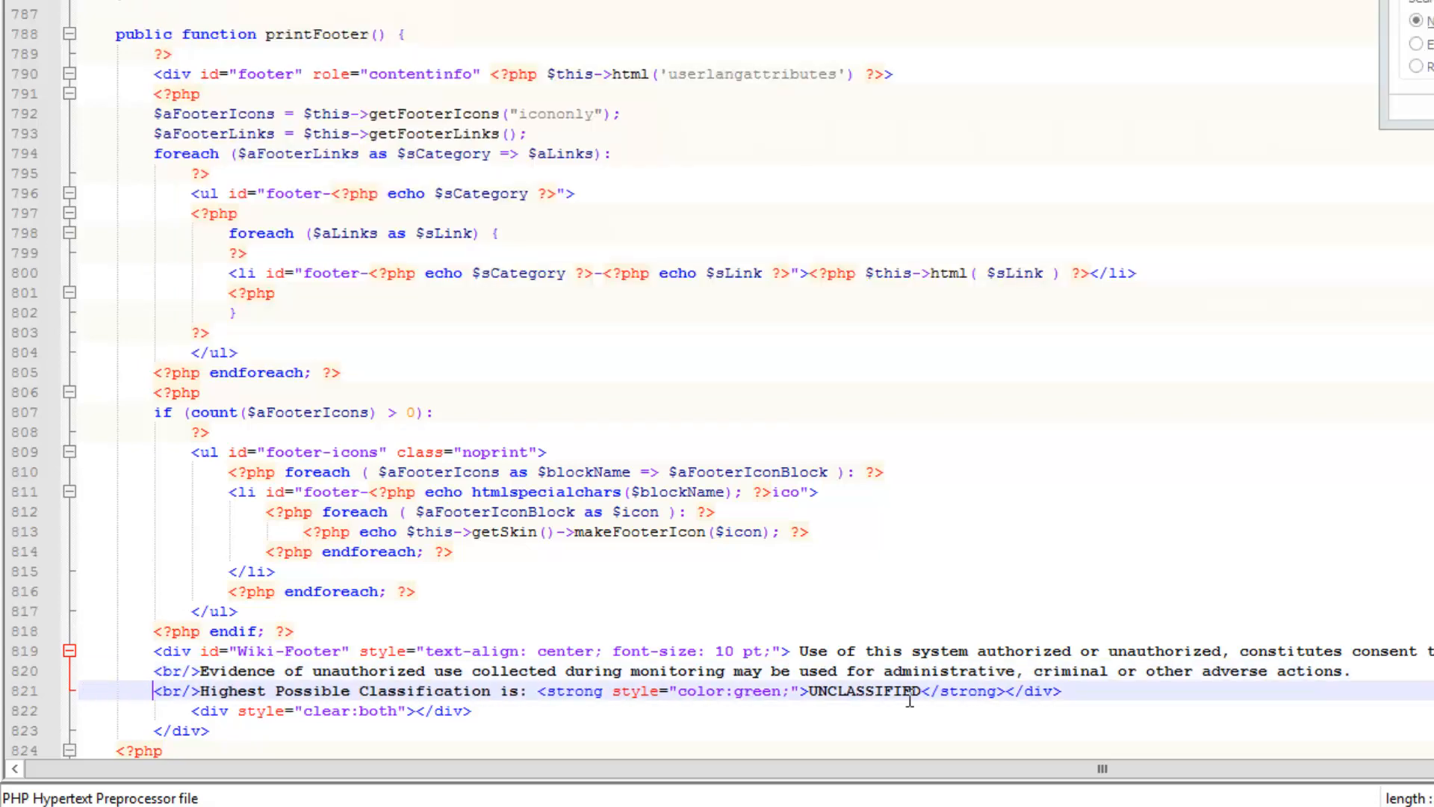
Verify the UNCLASSIFIED strong tags, then view the wiki Main Page showing both banners
double_click(900, 694)
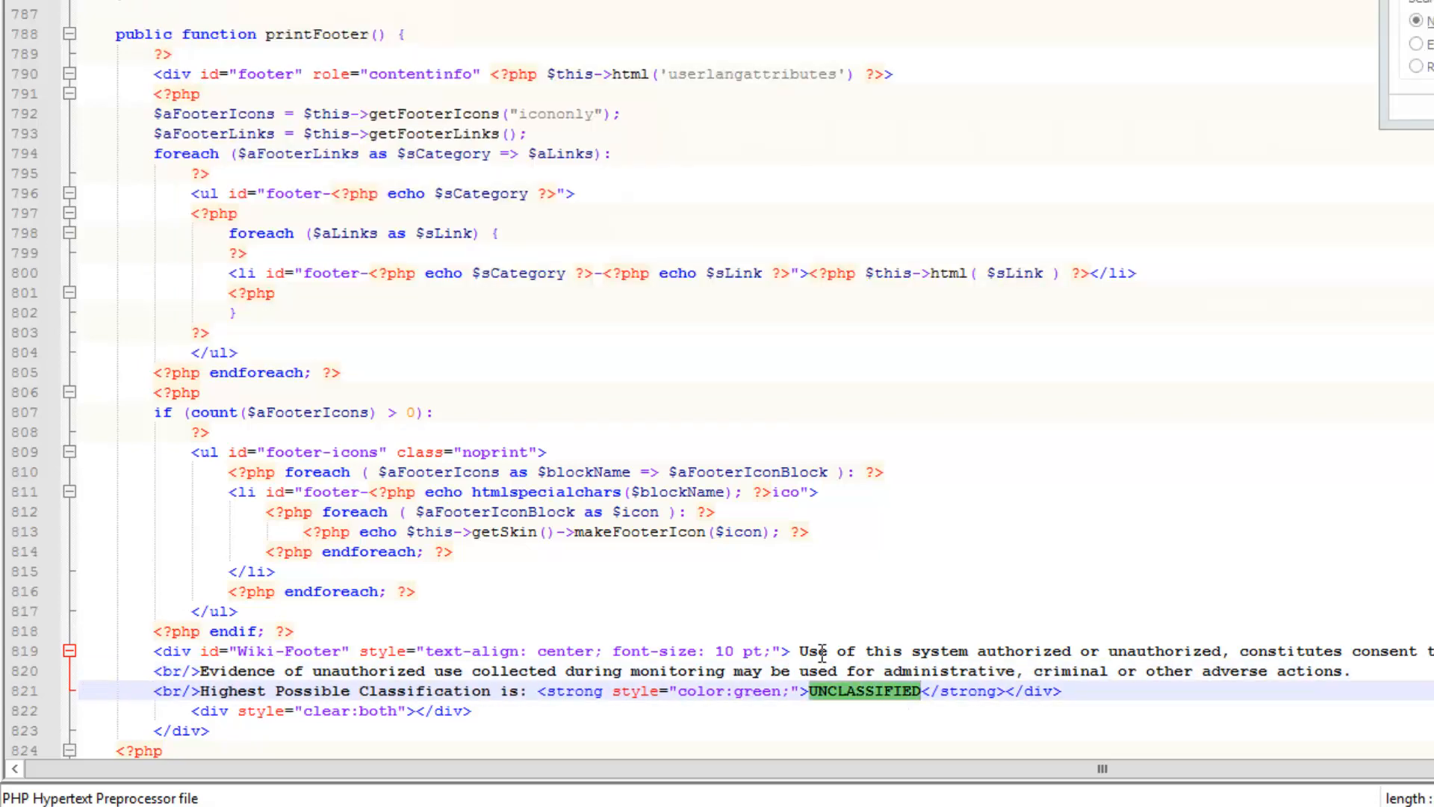
click(798, 650)
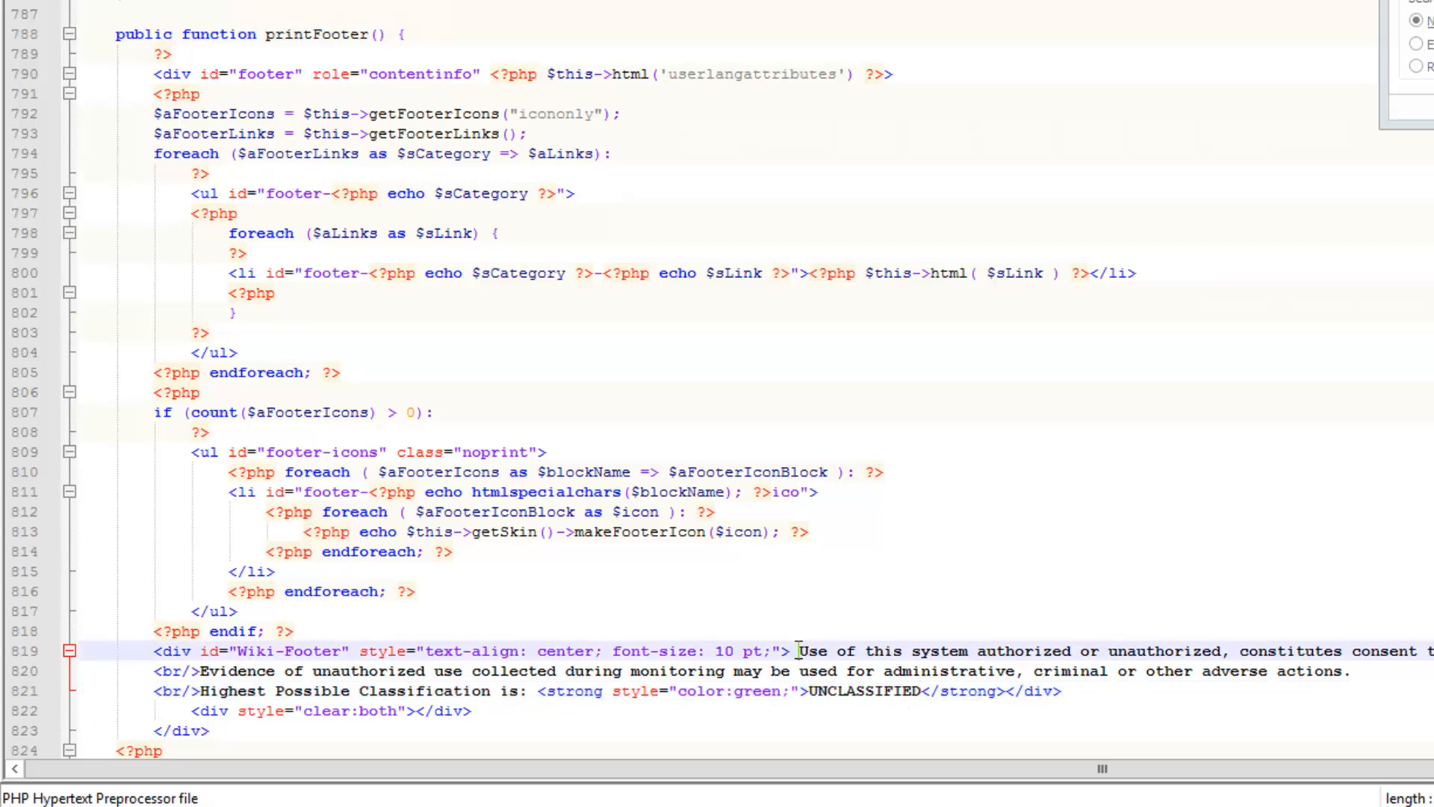
click(762, 693)
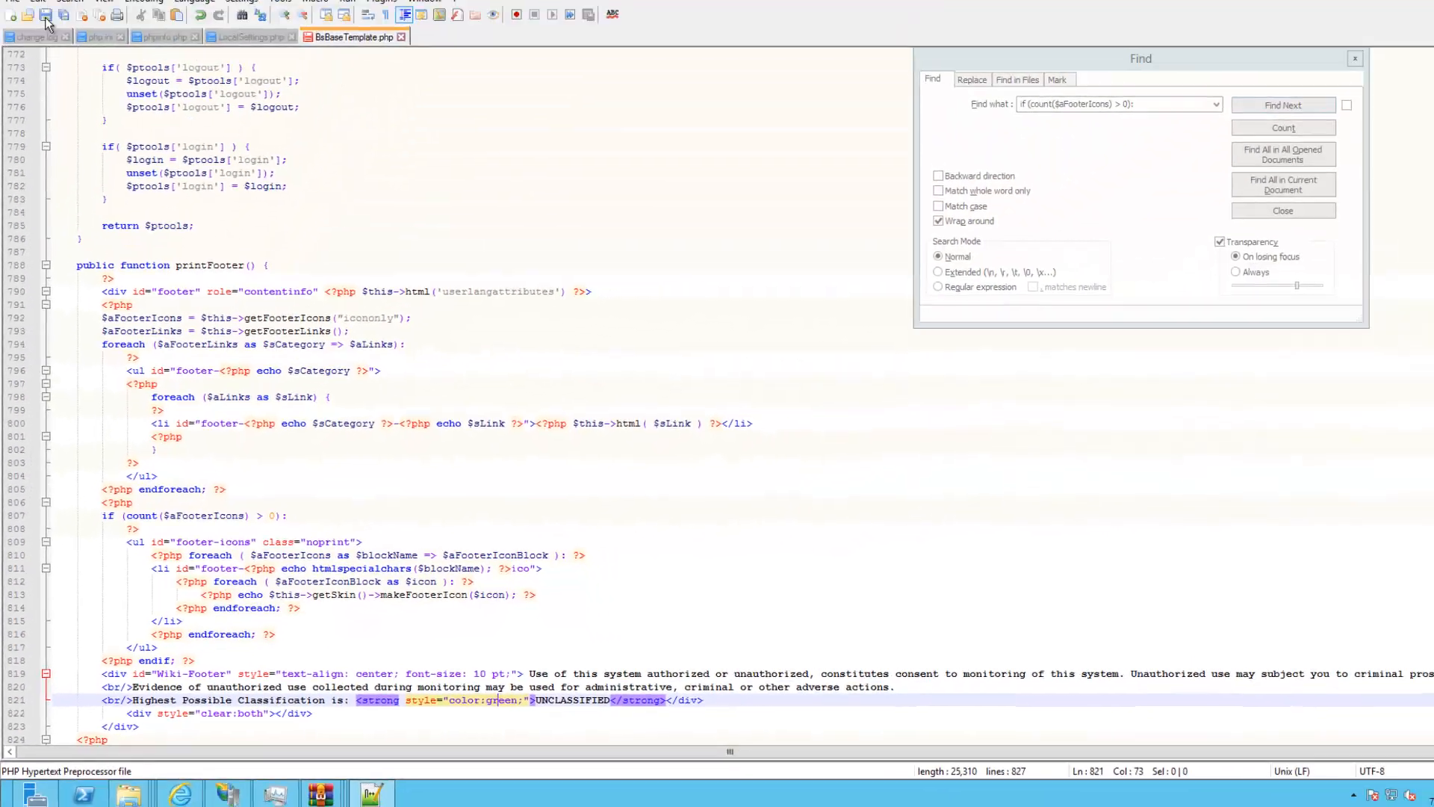
click(187, 792)
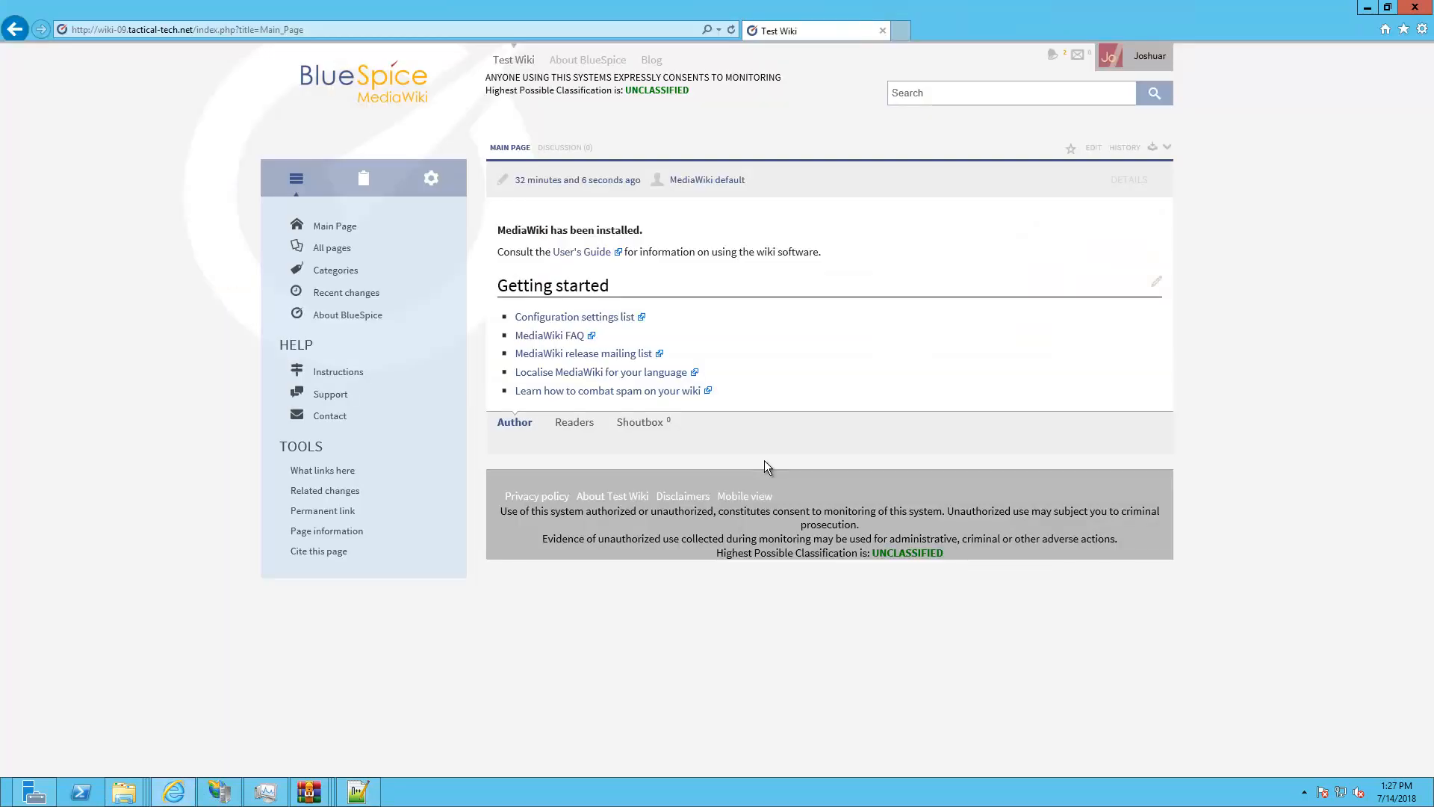
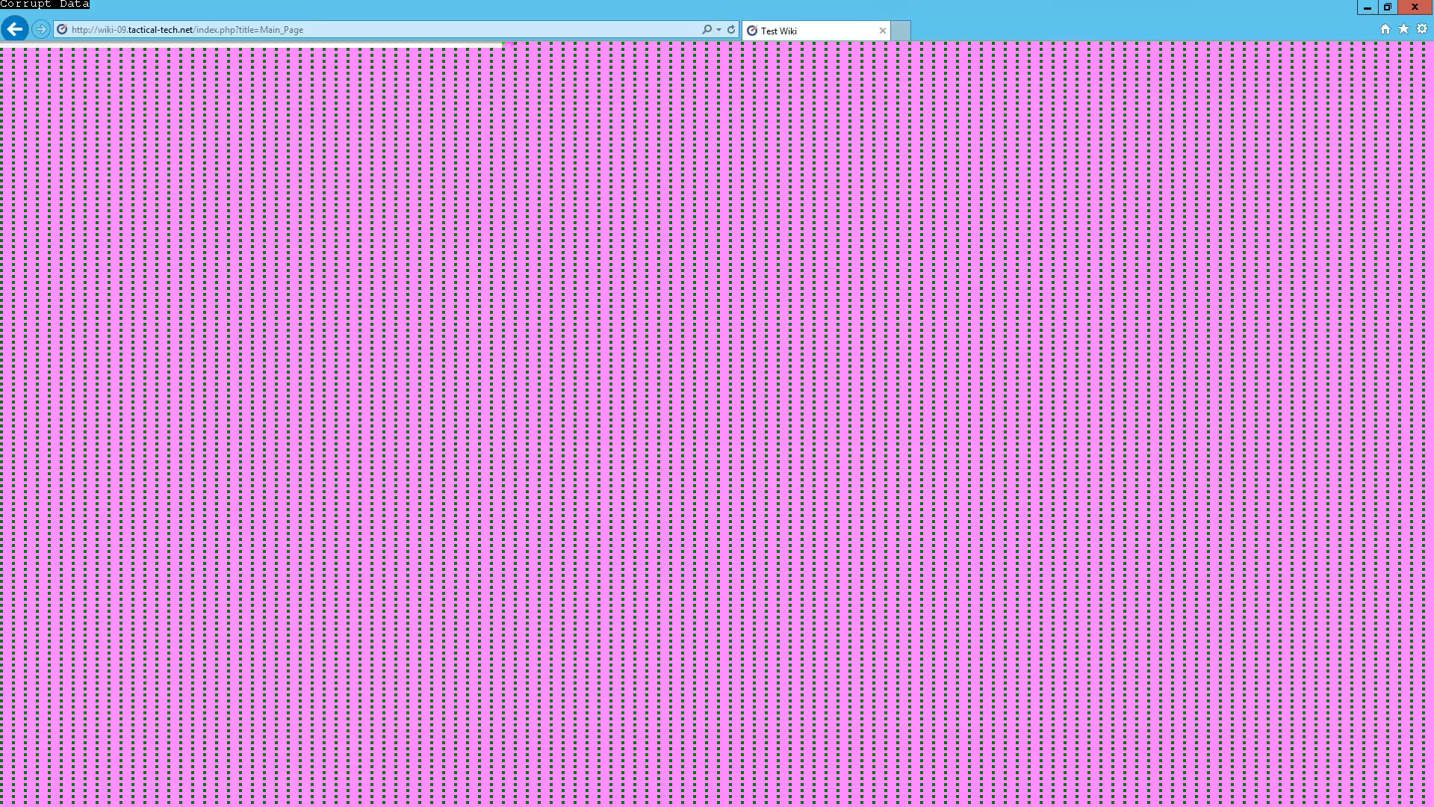
Browse Explorer to C:\inetpub\wwwroot\skins\BlueSpiceSkin\resources\images\desktop and open its folder menu
click(124, 791)
click(88, 711)
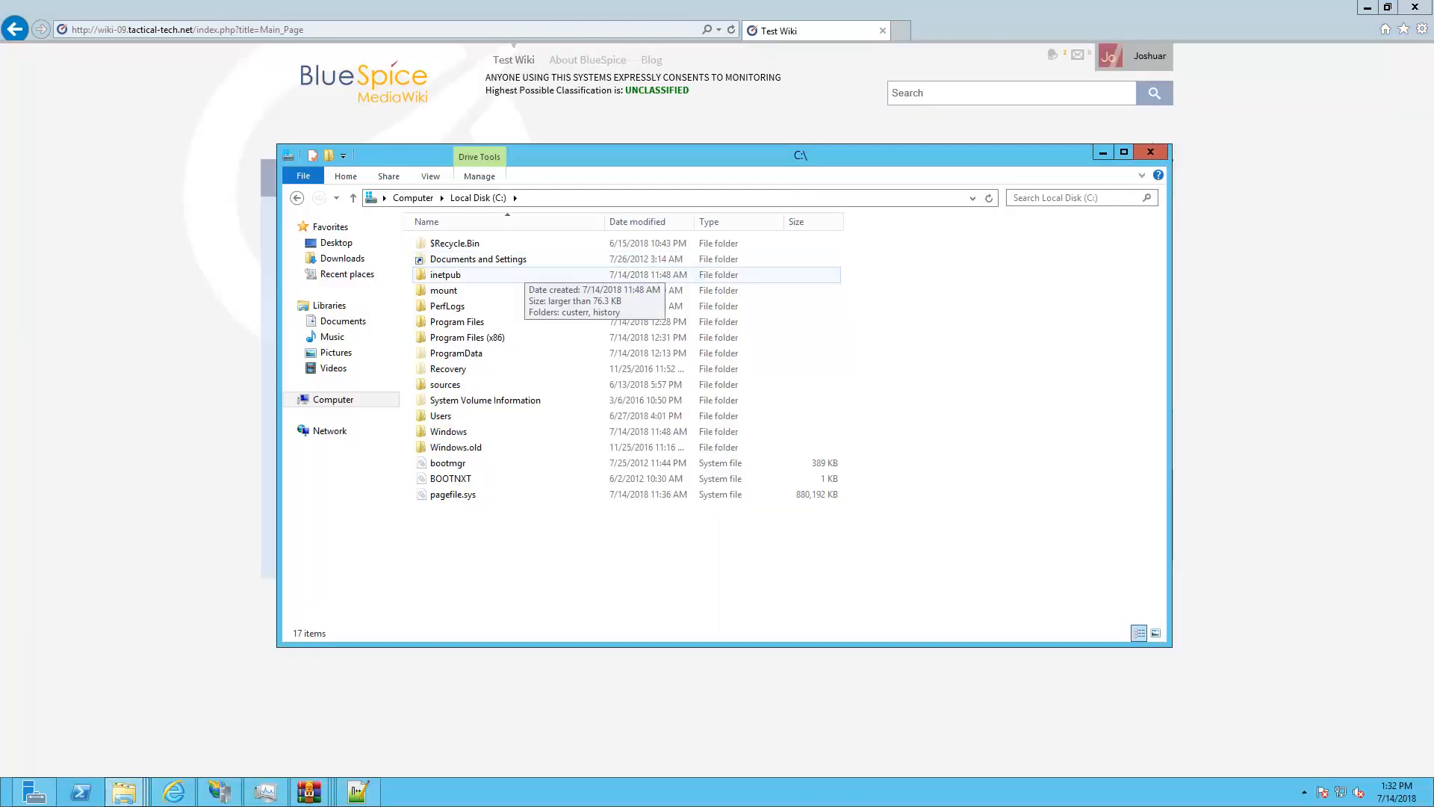
double_click(523, 273)
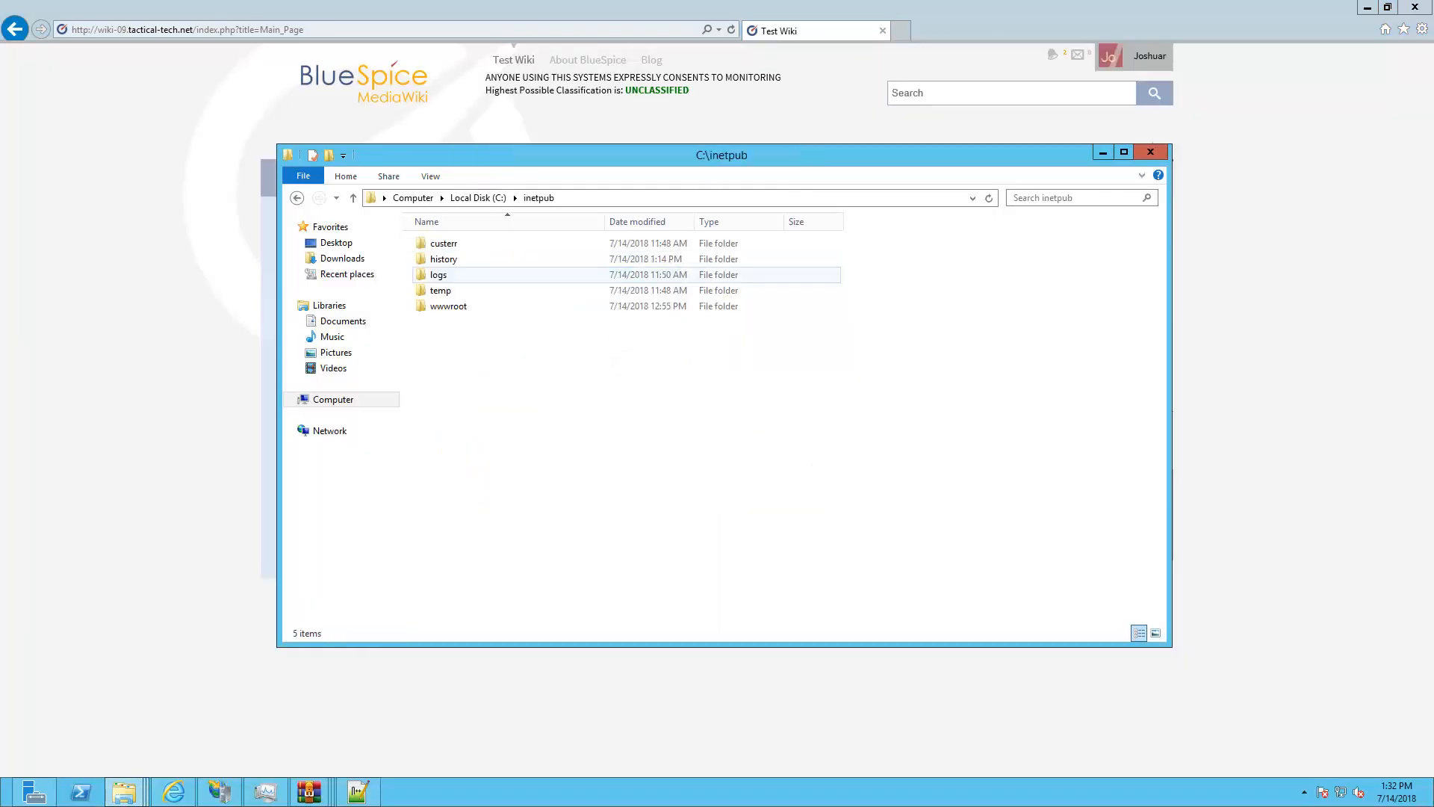
double_click(448, 306)
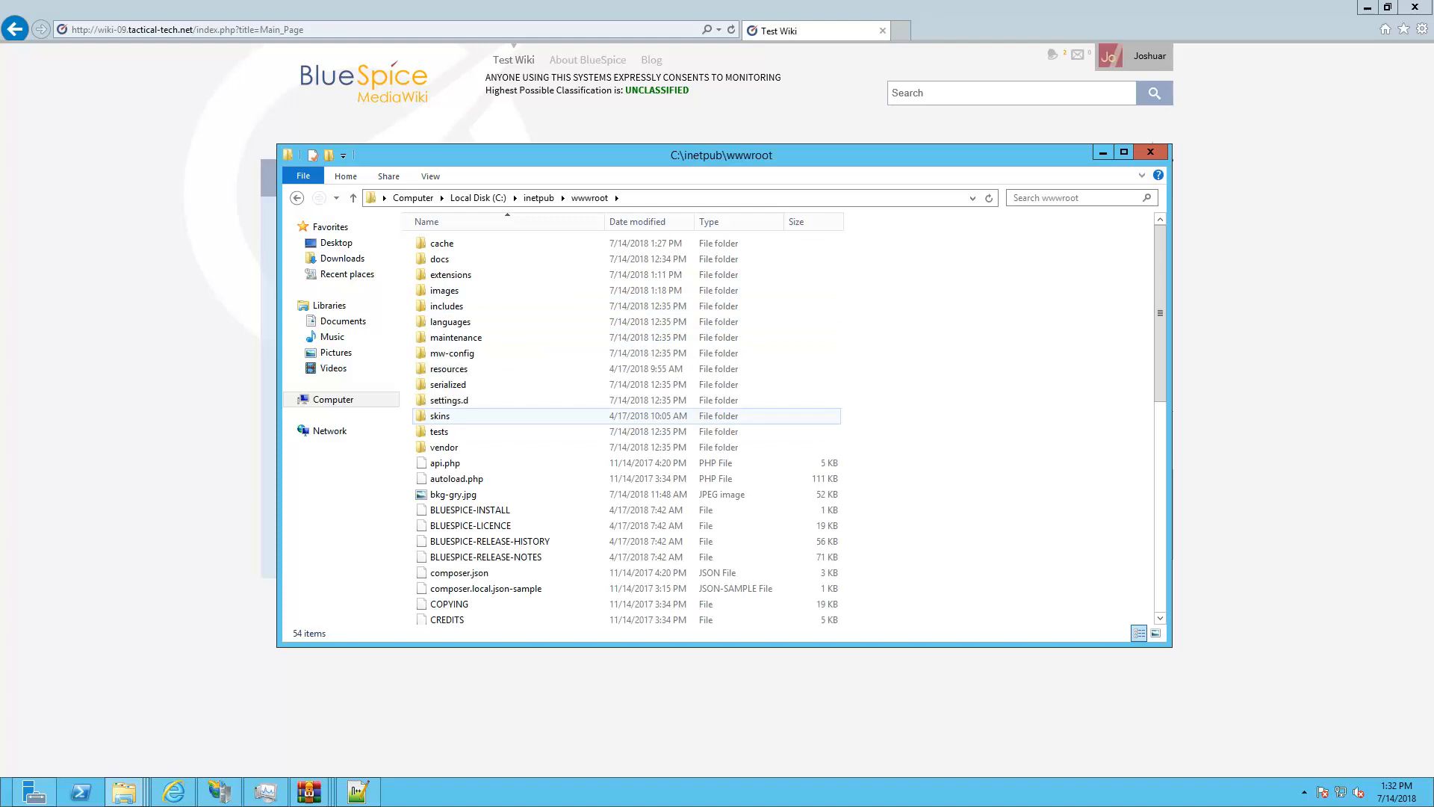
double_click(440, 416)
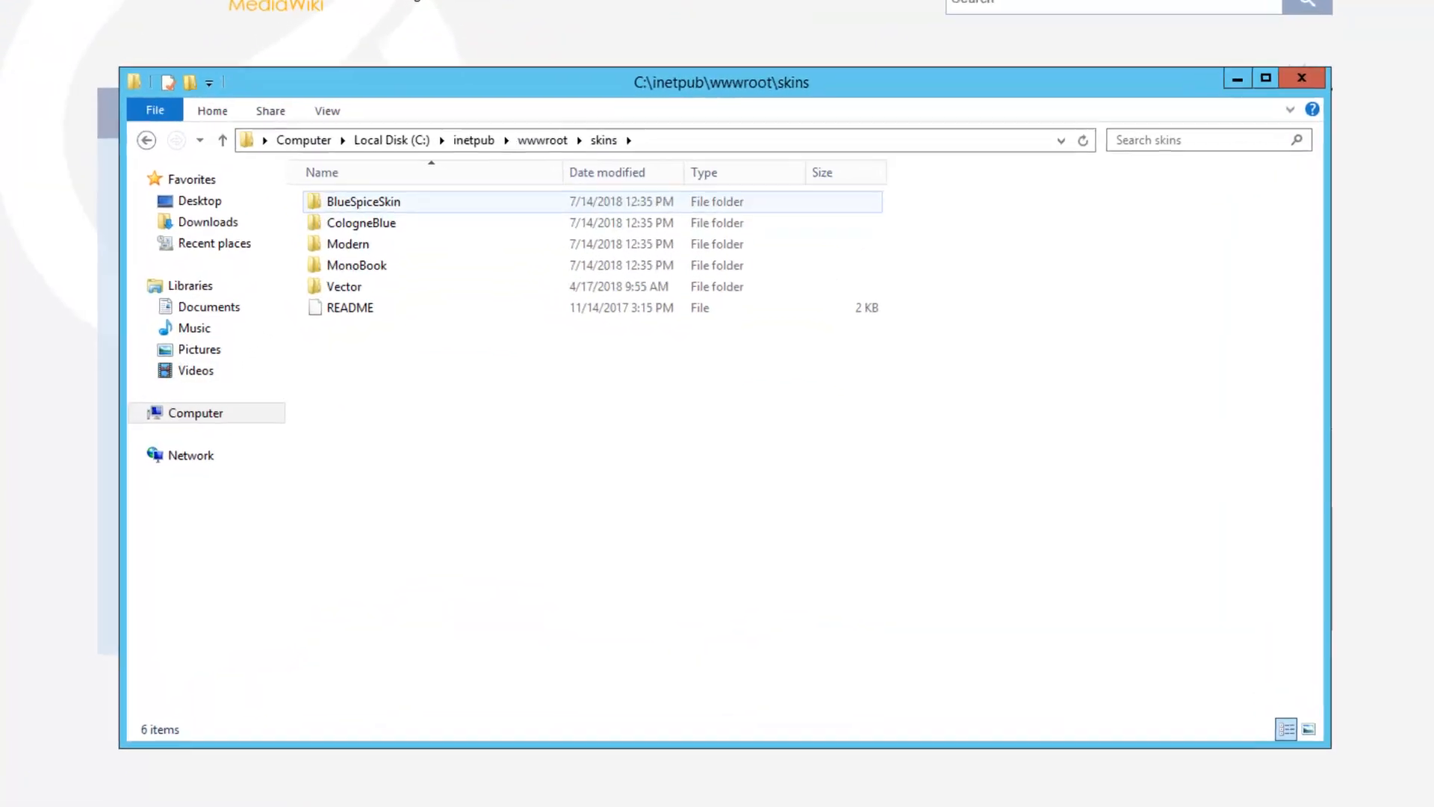
double_click(373, 201)
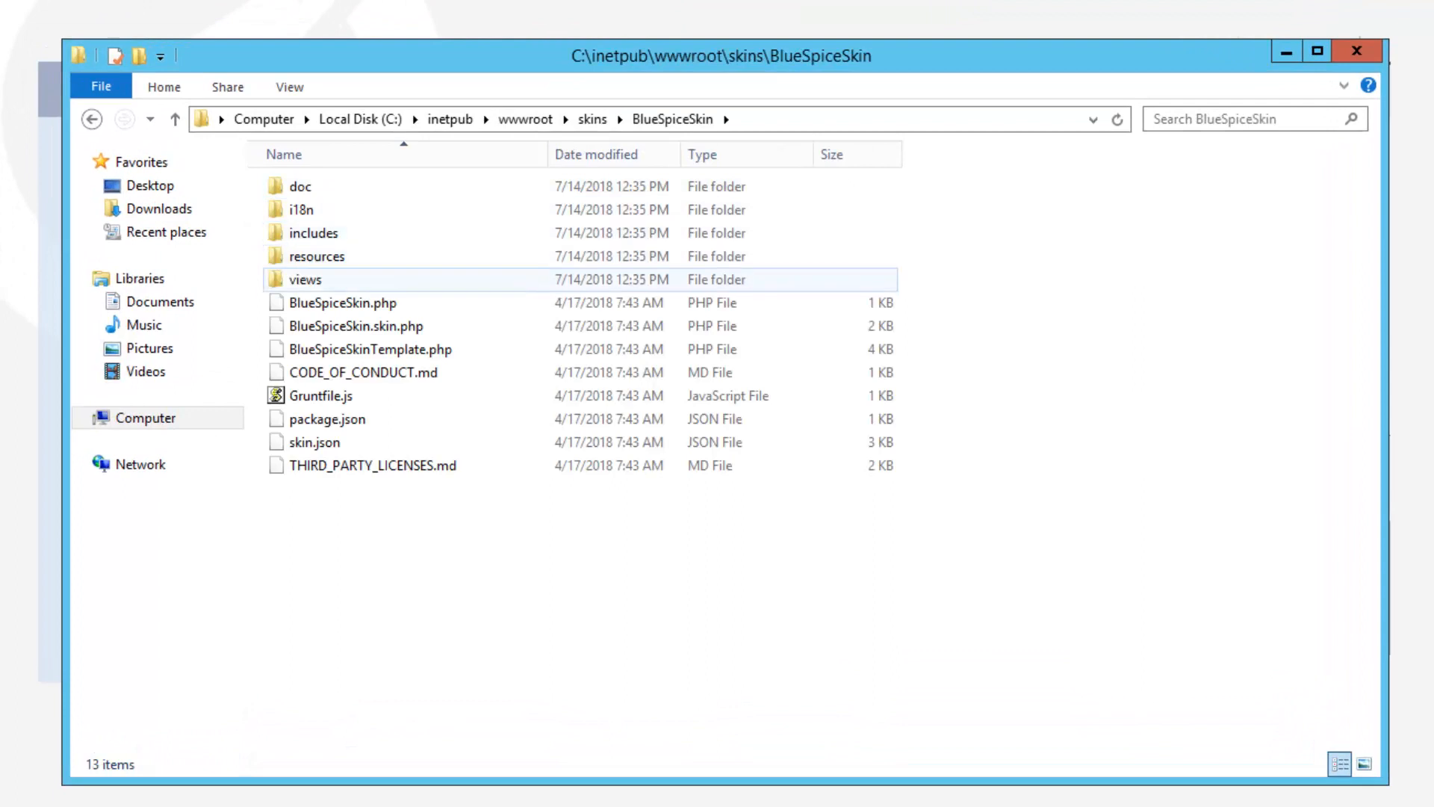
click(354, 257)
double_click(354, 256)
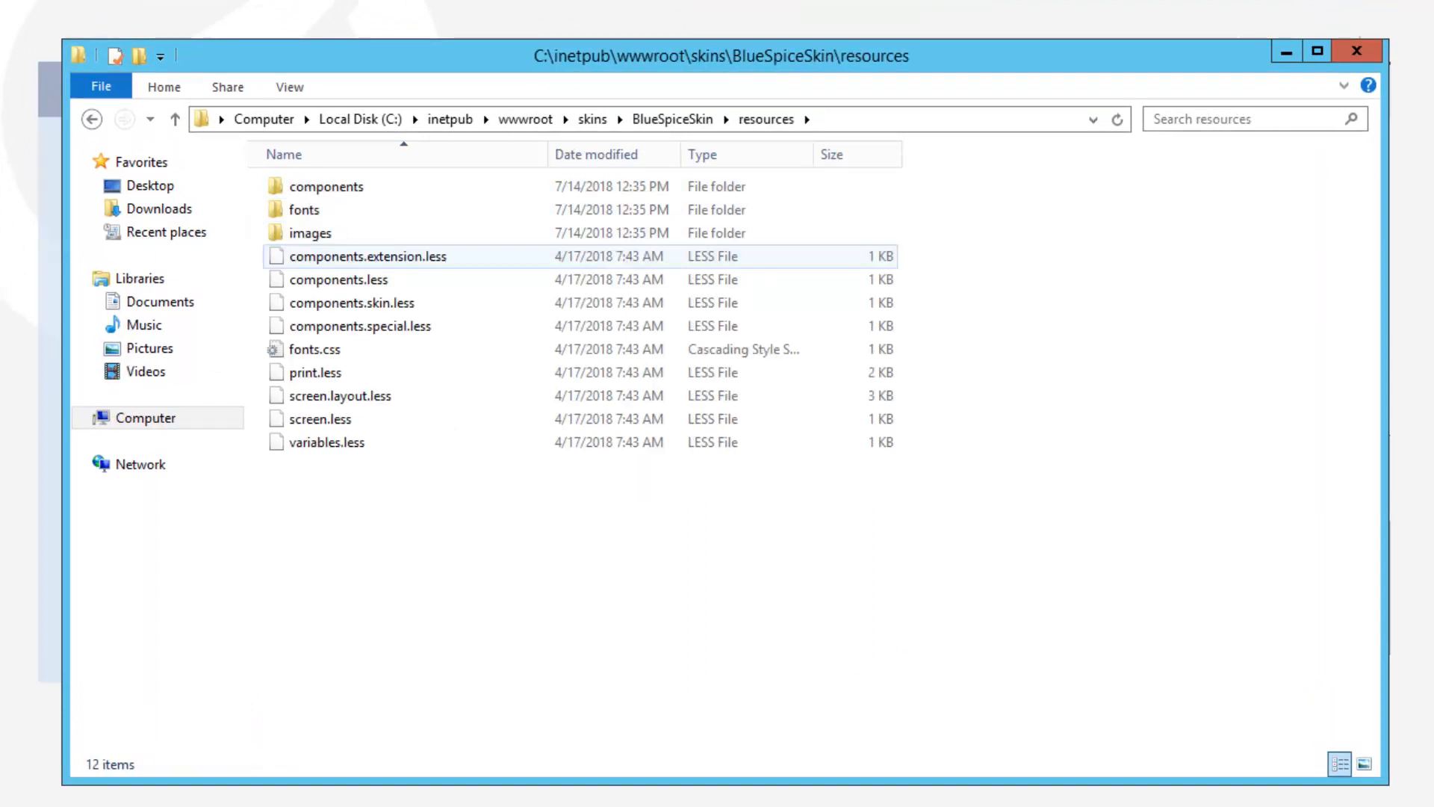
double_click(310, 232)
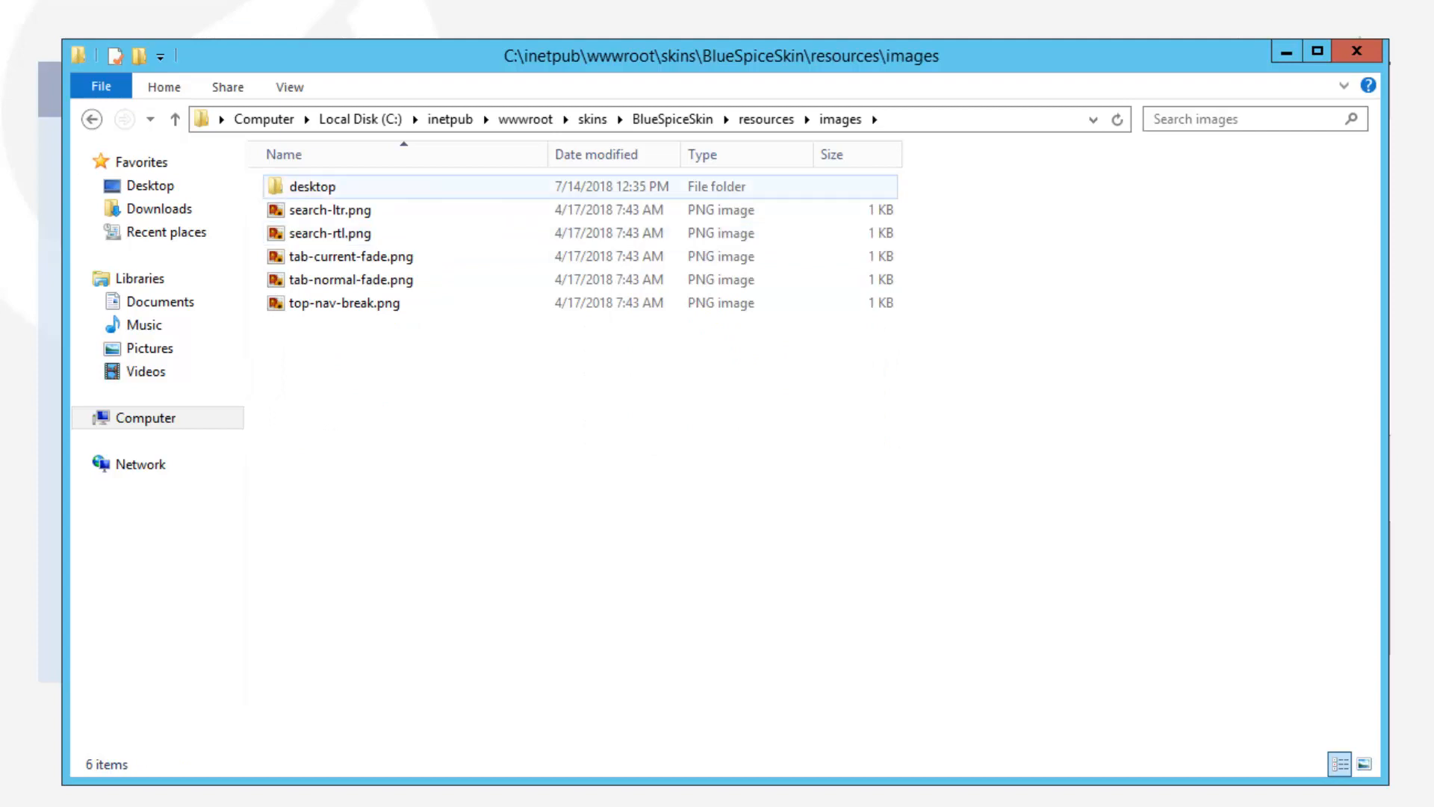
double_click(310, 186)
right_click(1178, 562)
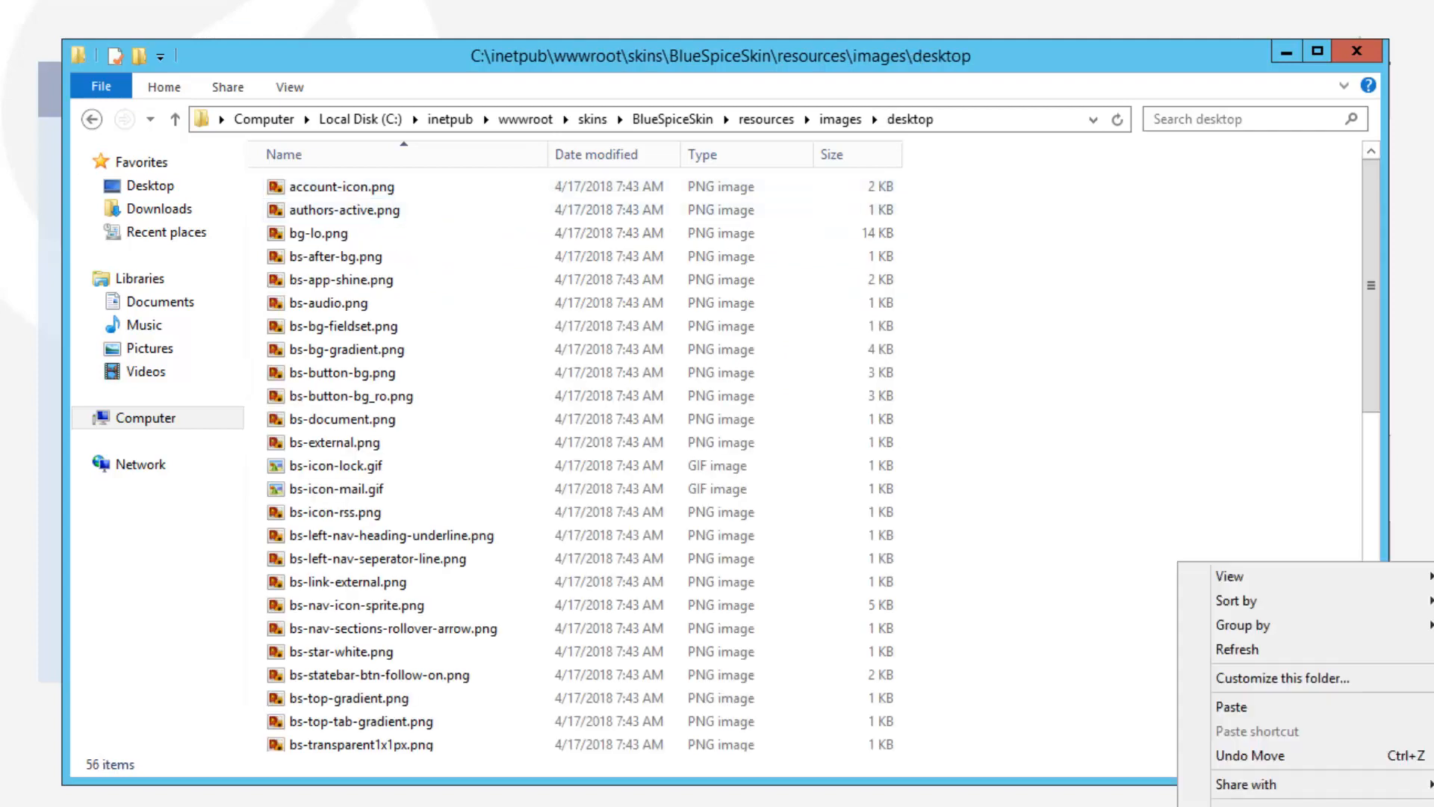
Paste Tact-Tech-Globe1.png into the desktop images folder and select its full file name
click(1231, 707)
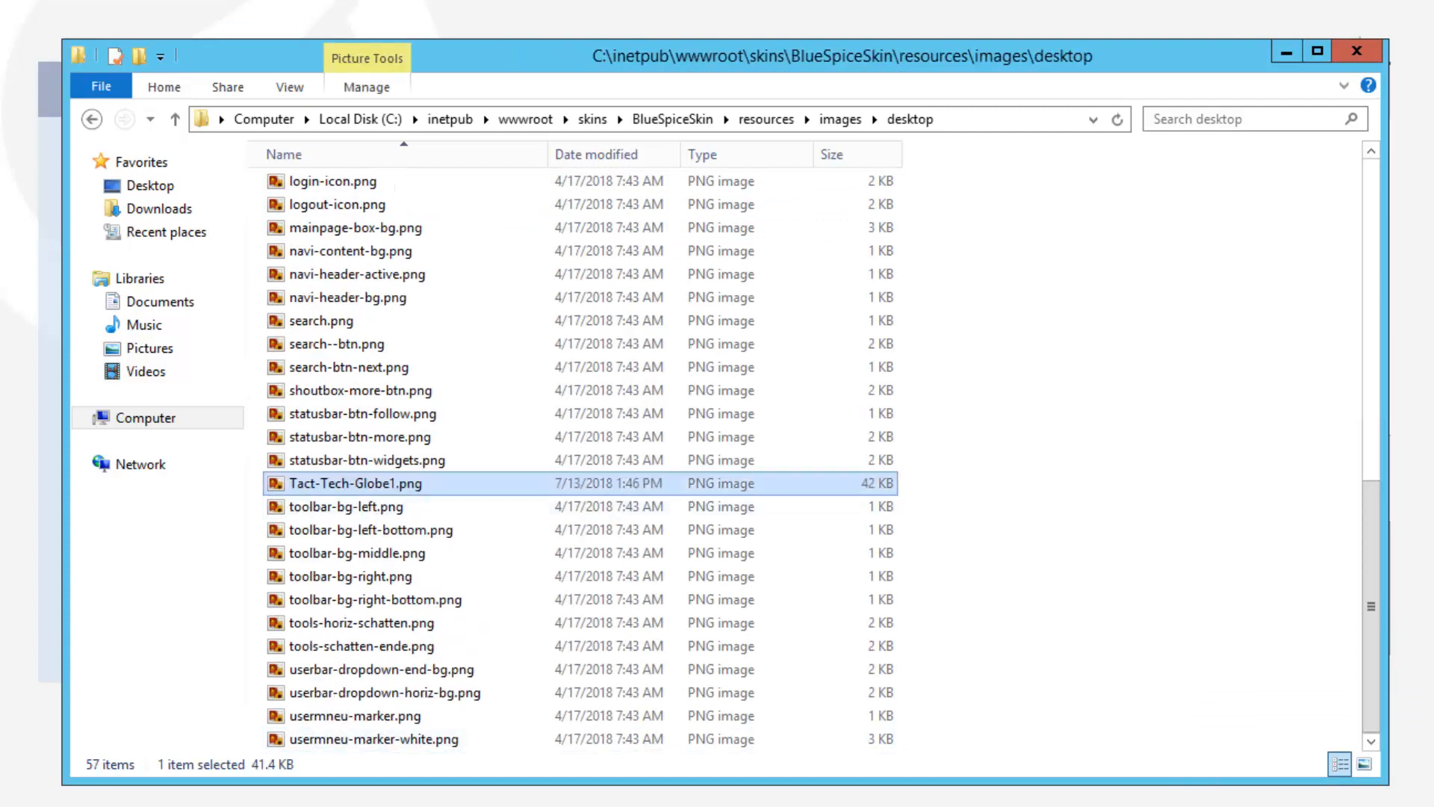
key(F2)
key(End)
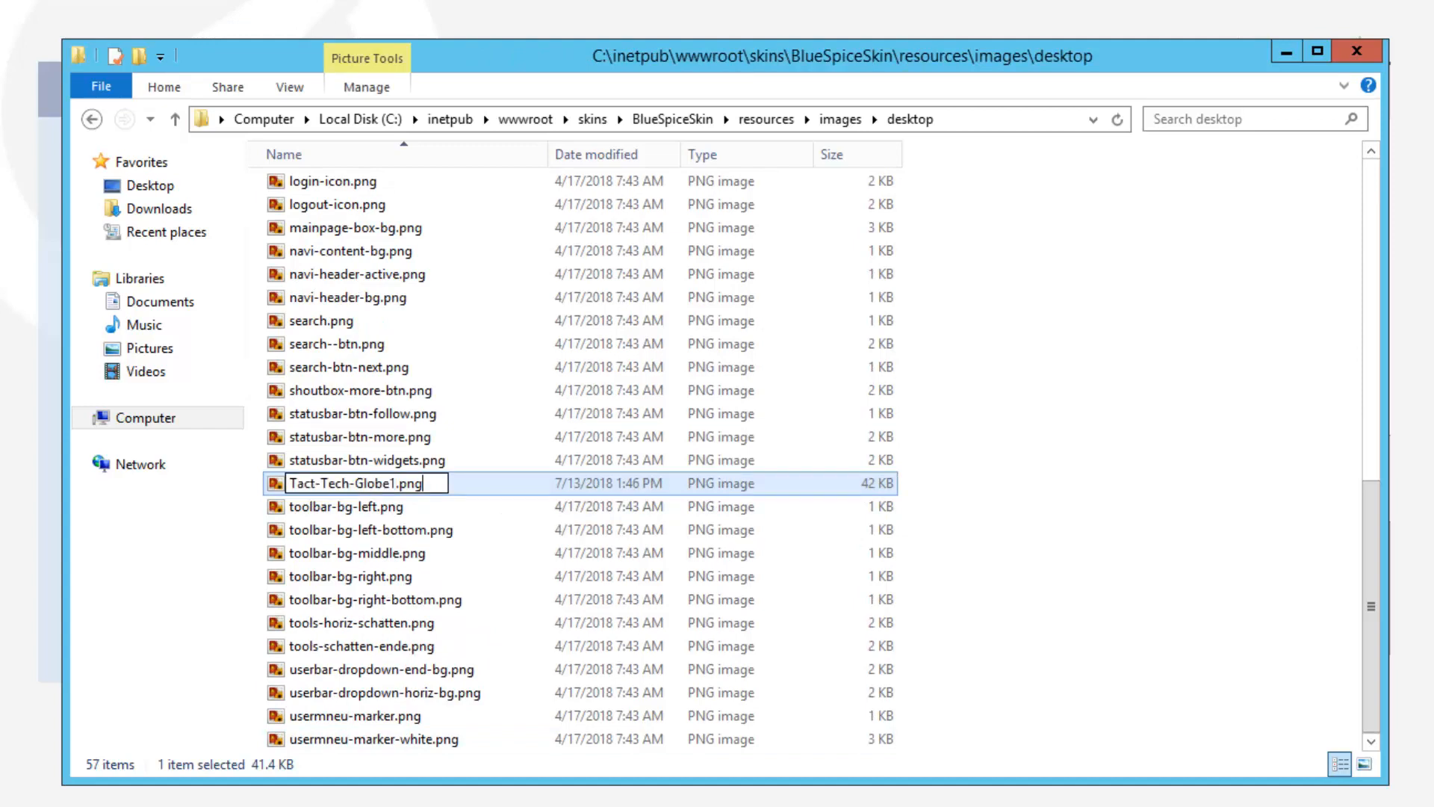
key(ctrl+shift+Left)
key(ctrl+shift+Left)
key(ctrl+shift+Left)
Copy the Tact-Tech-Globe1.png file name unchanged, then go back to the resources folder
key(shift+F10)
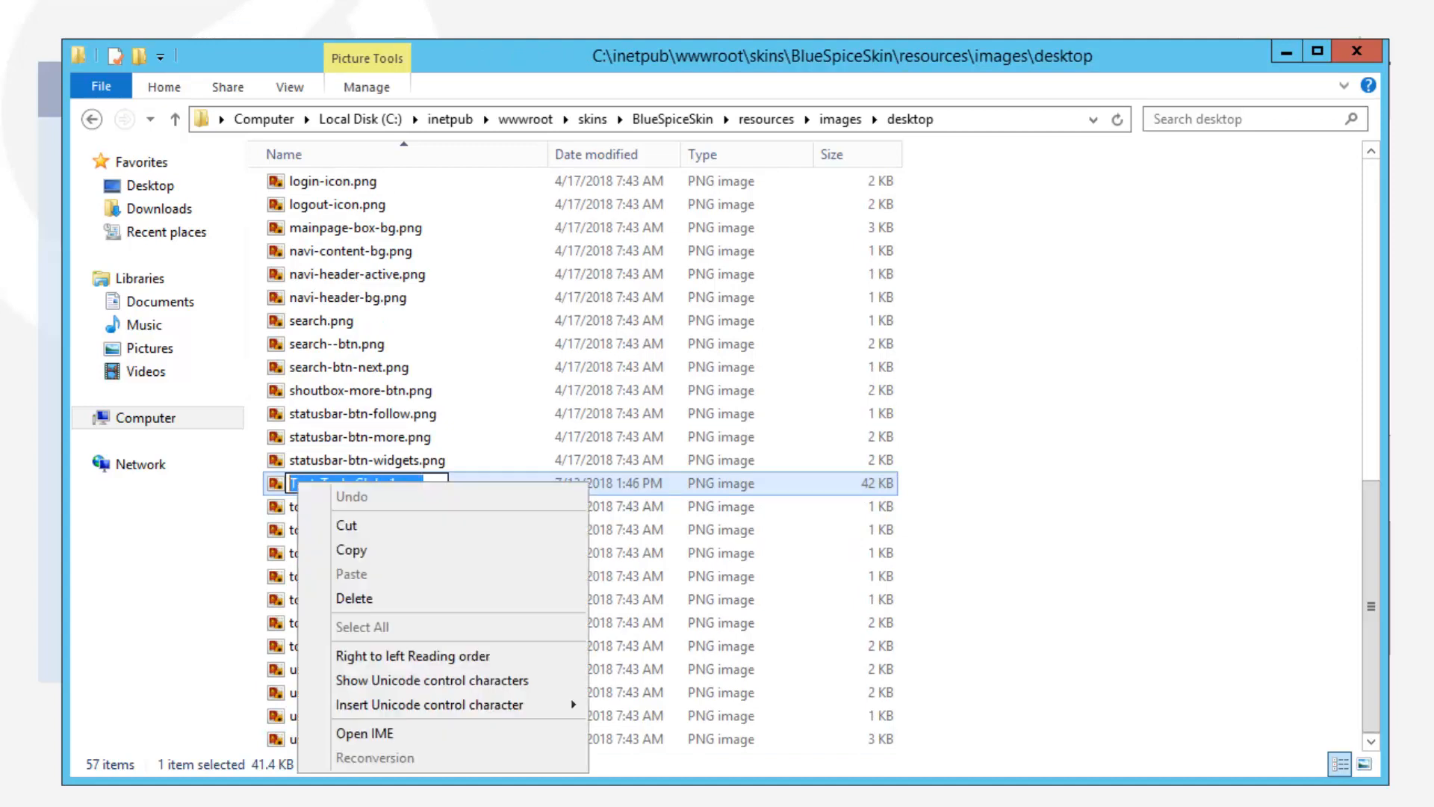
key(Down)
key(Down)
key(Return)
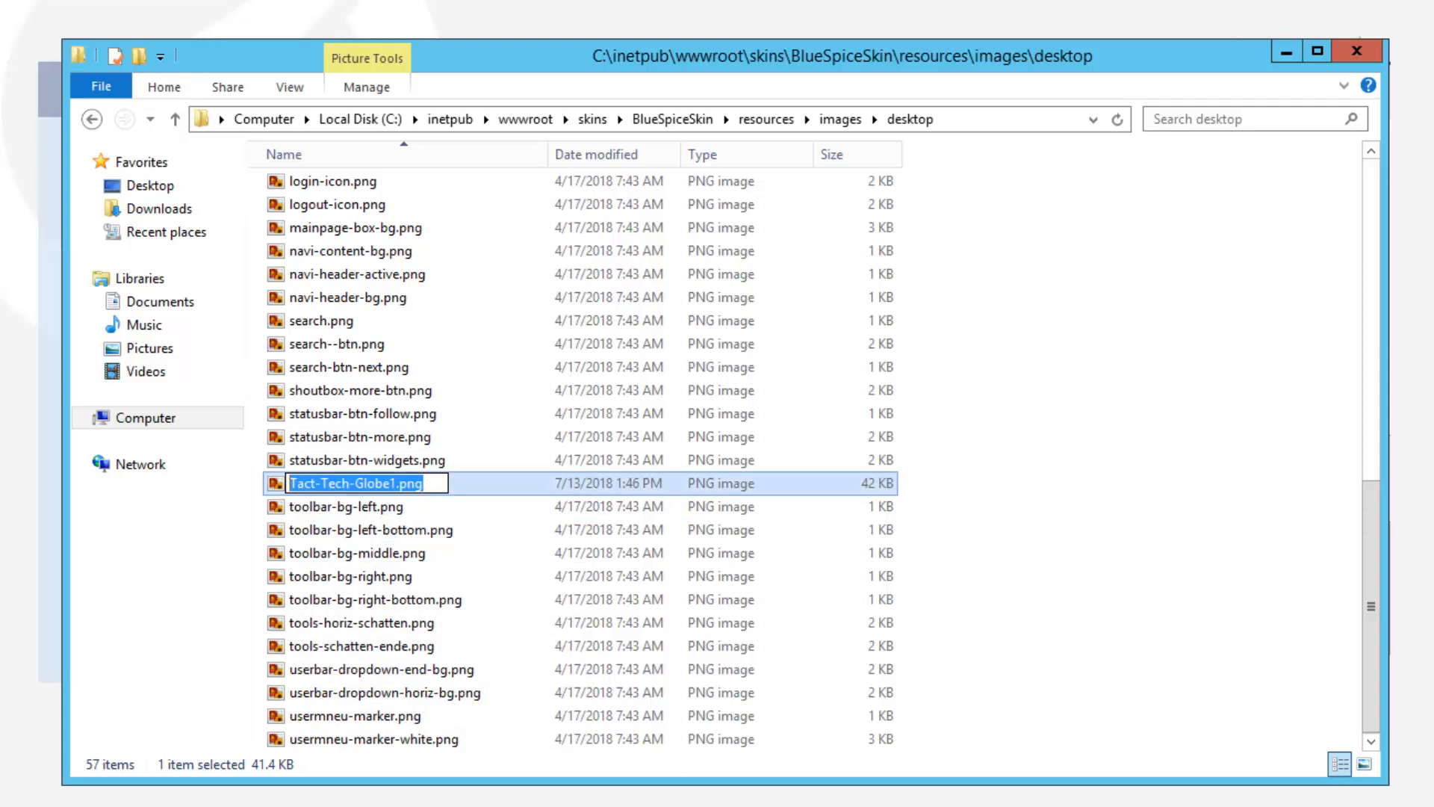
click(1046, 556)
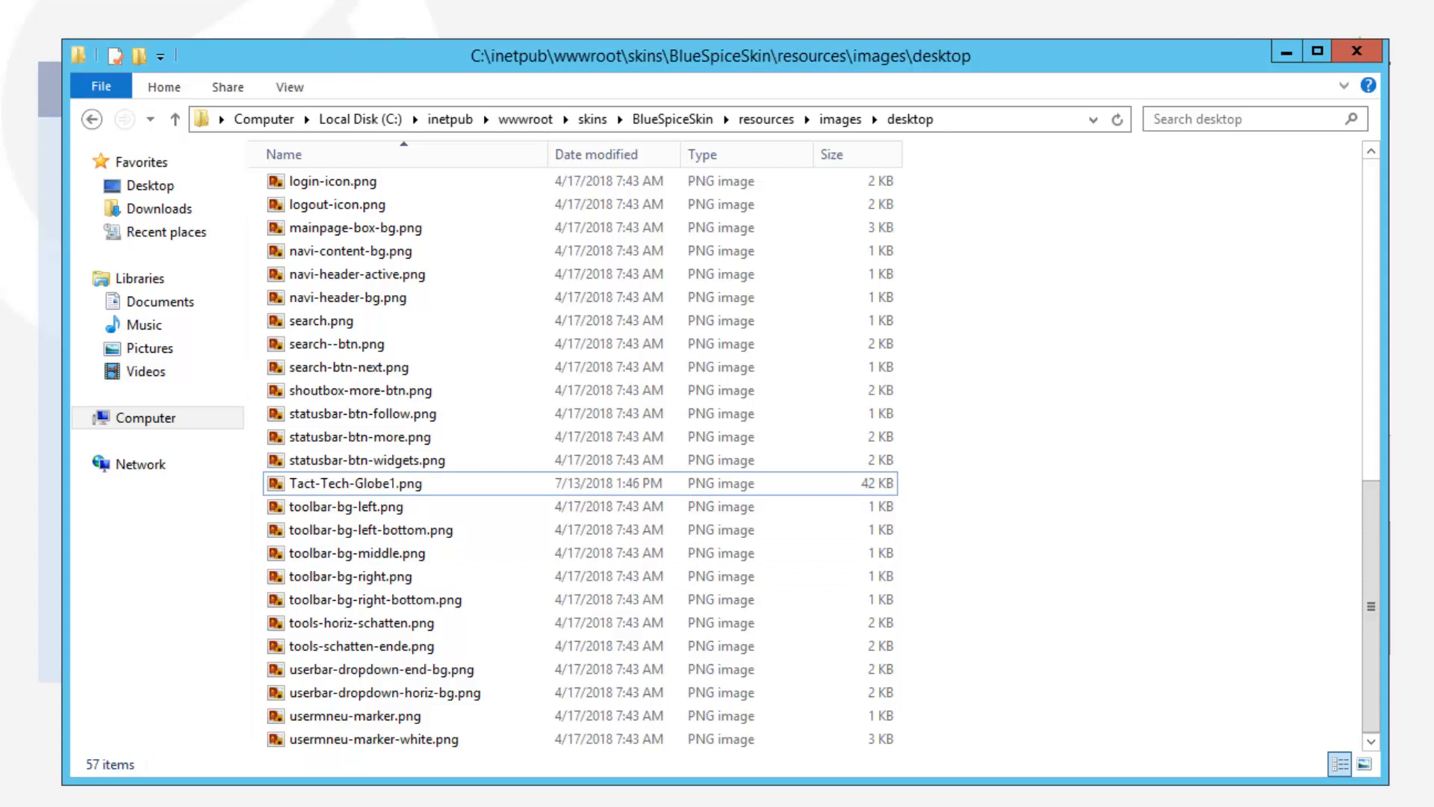
click(766, 119)
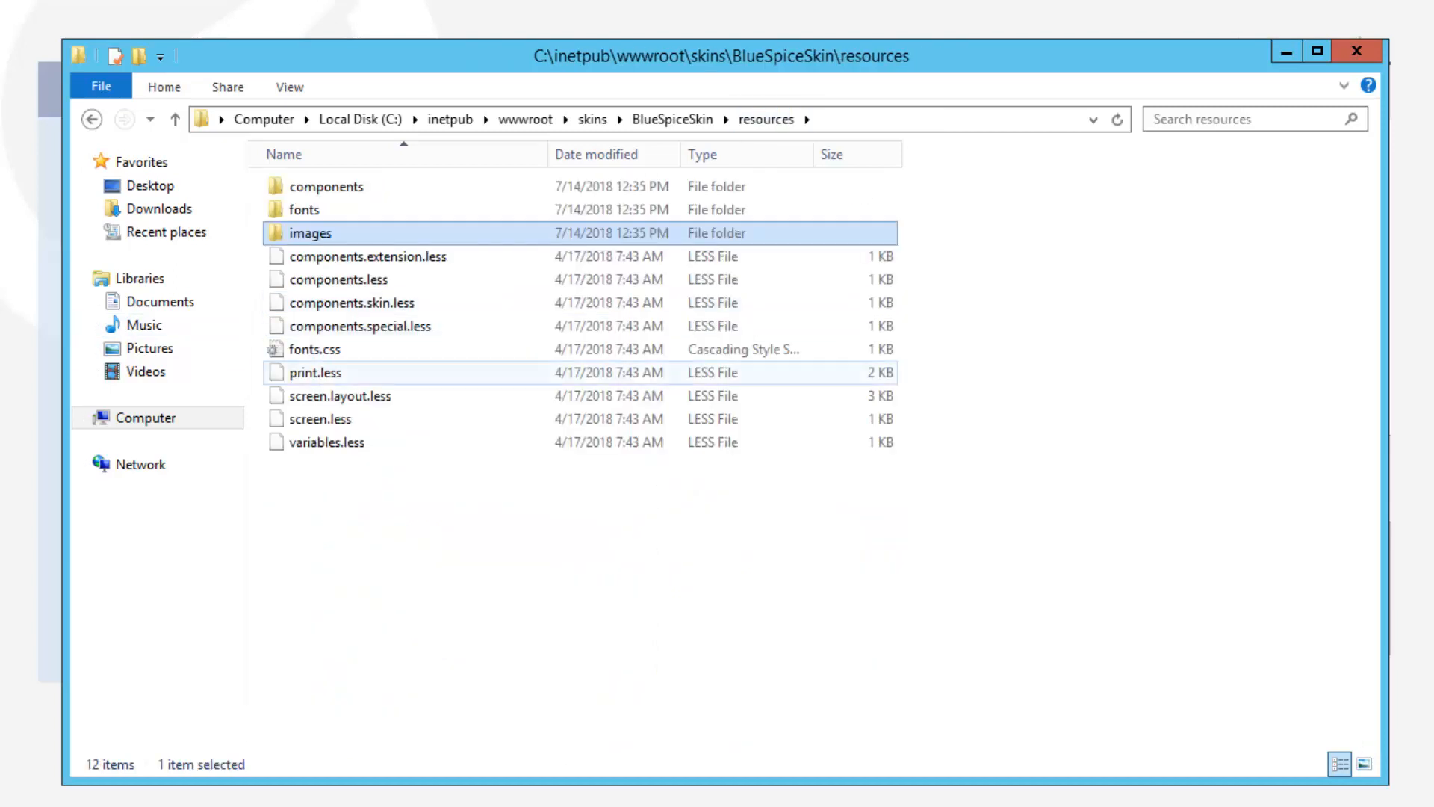
Open screen.layout.less in Notepad++ from Explorer
right_click(322, 395)
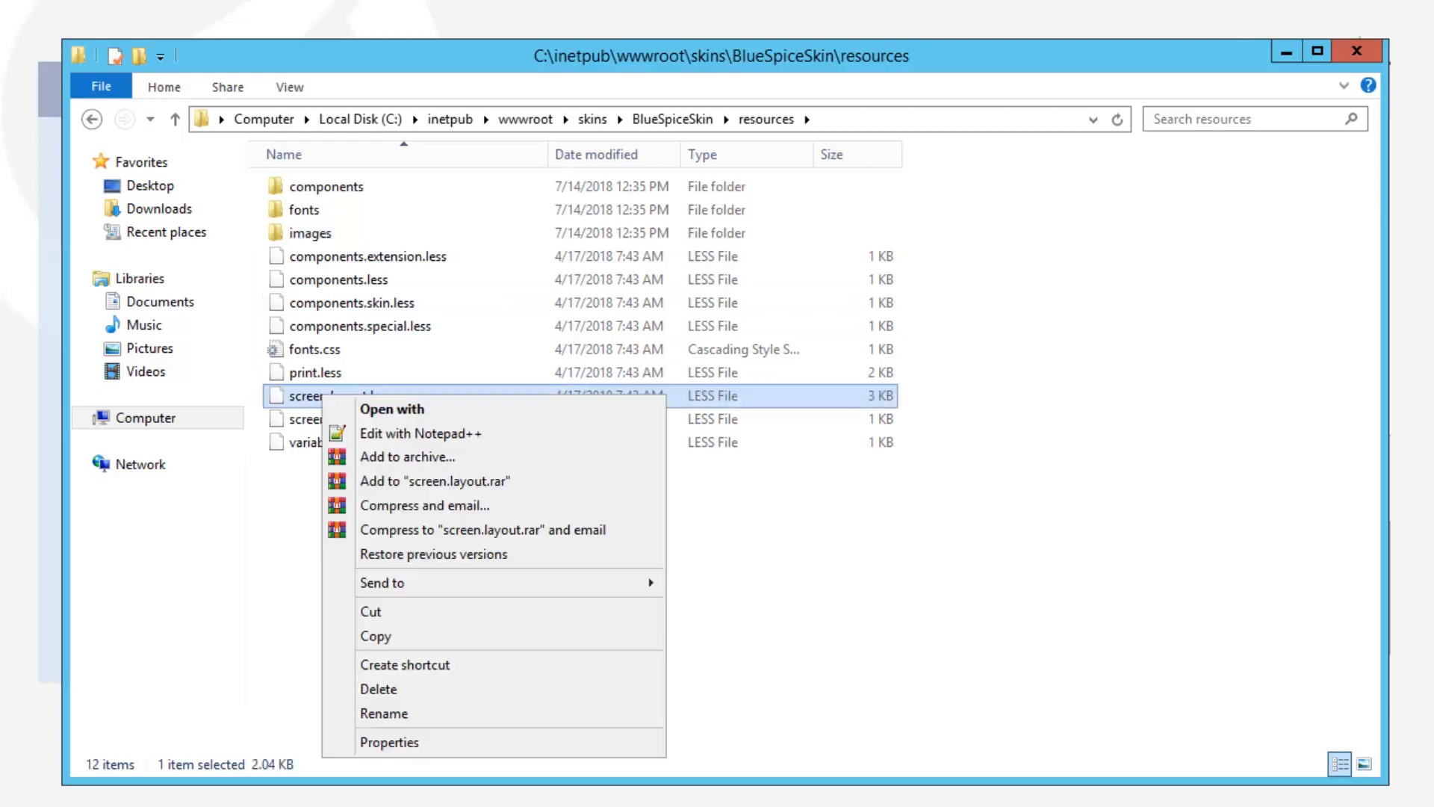
click(421, 434)
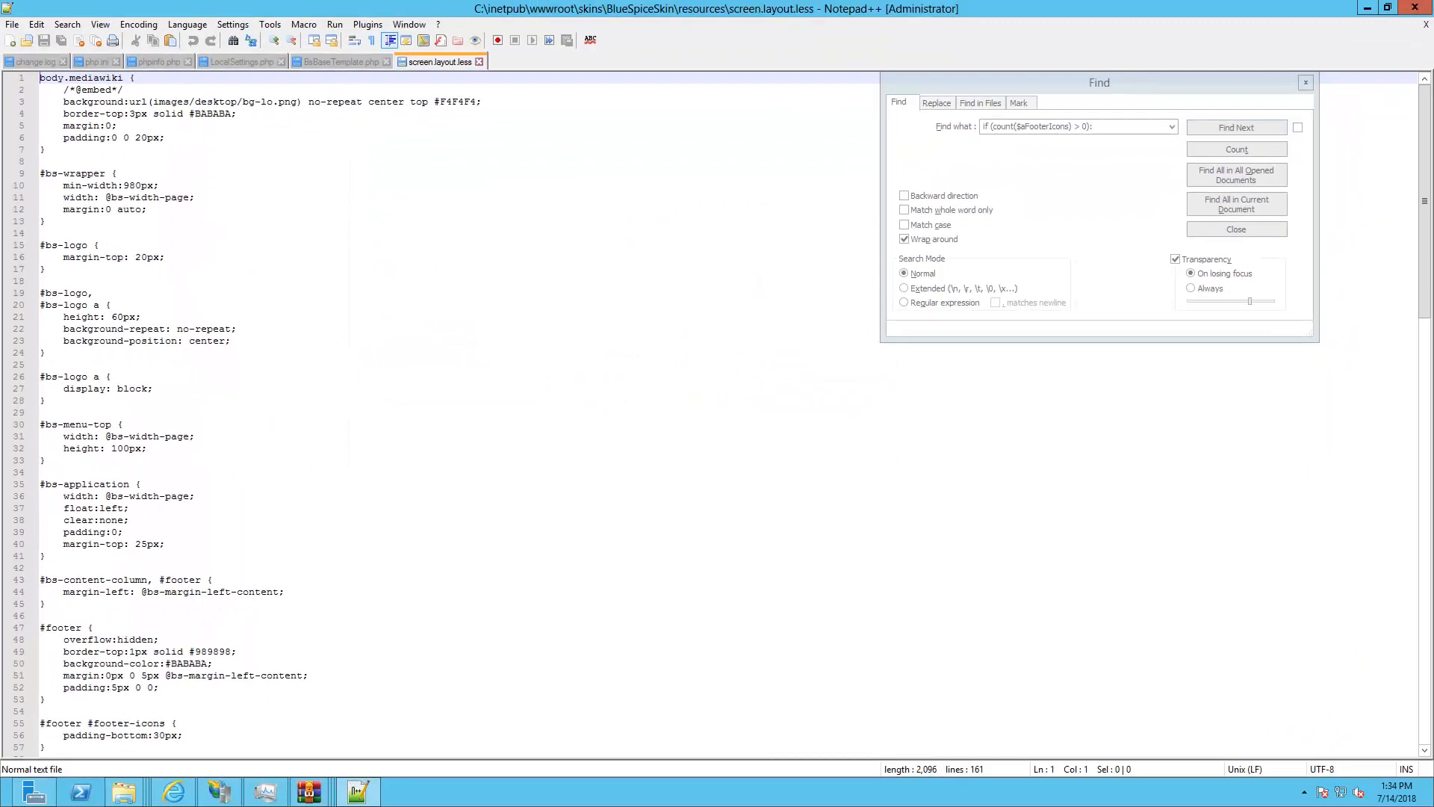
click(111, 376)
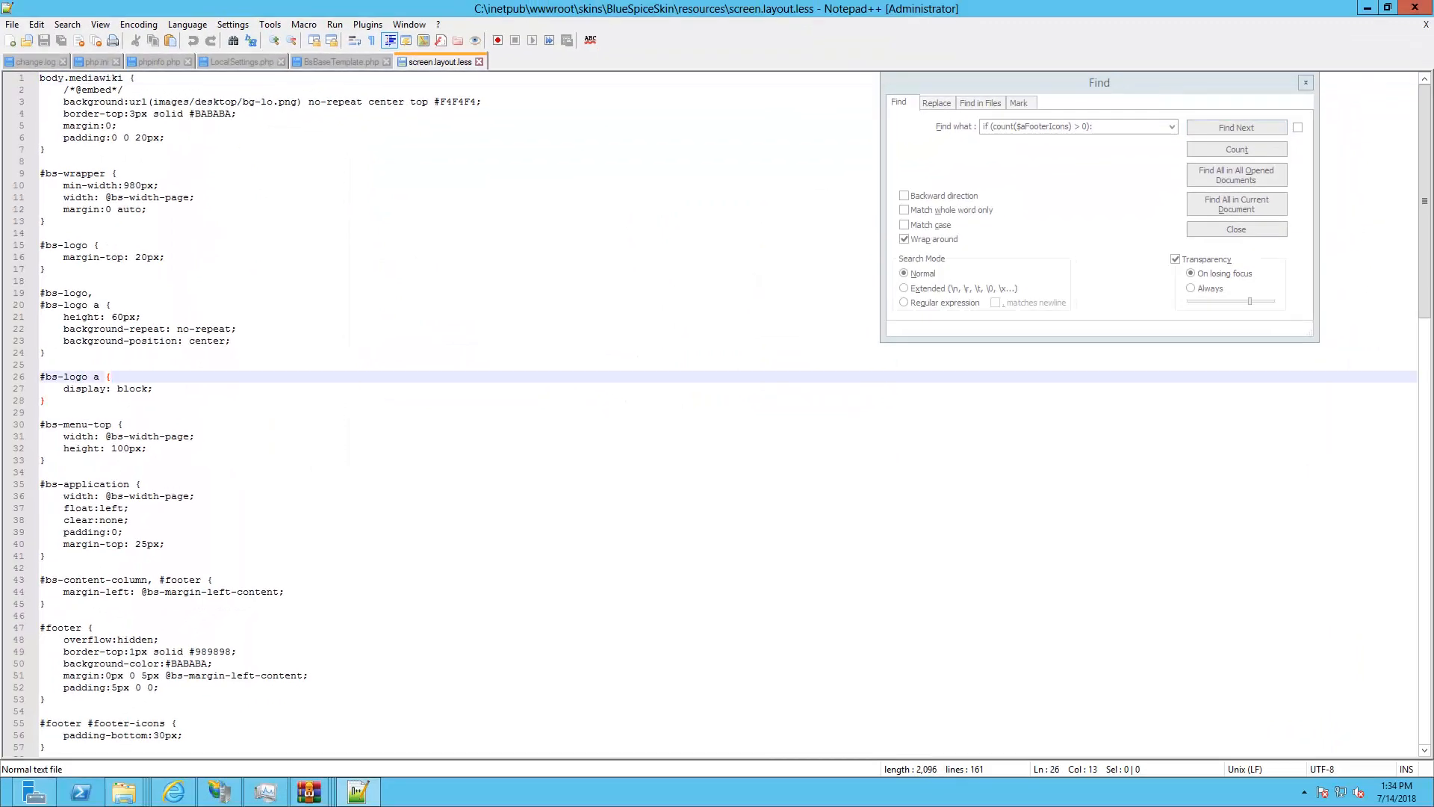
Search the stylesheet for the first 'background' rule
click(1094, 127)
key(ctrl+a)
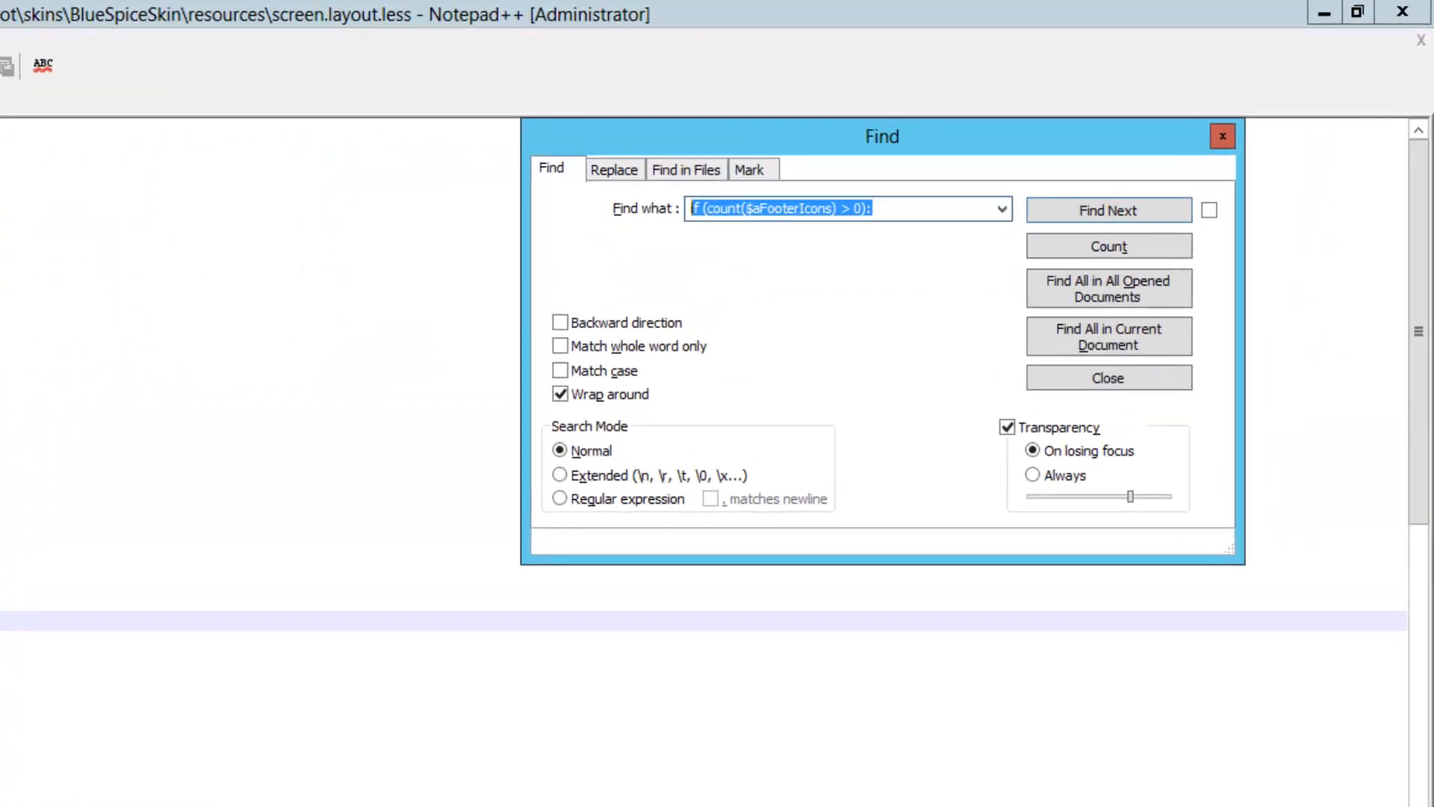
text(background)
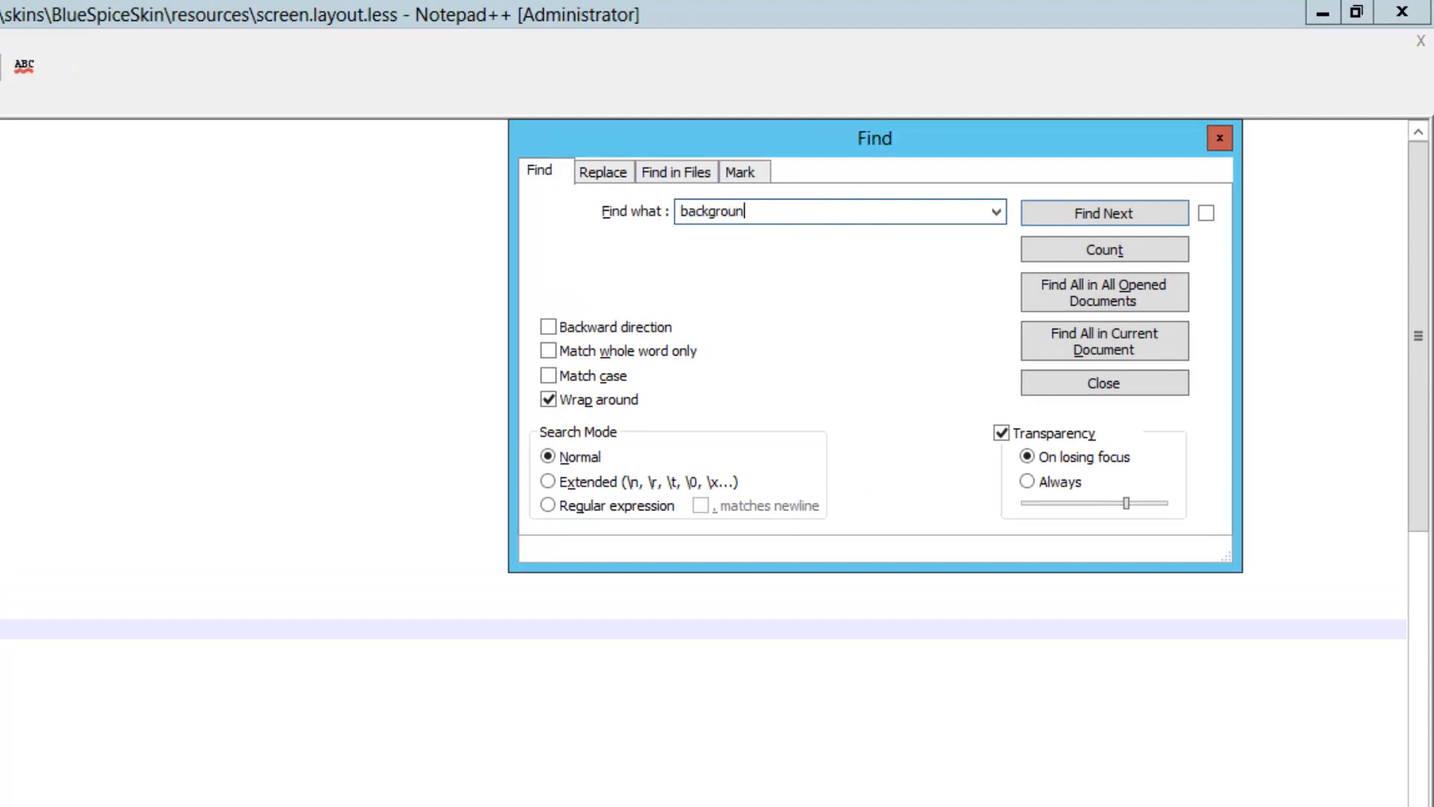
key(Return)
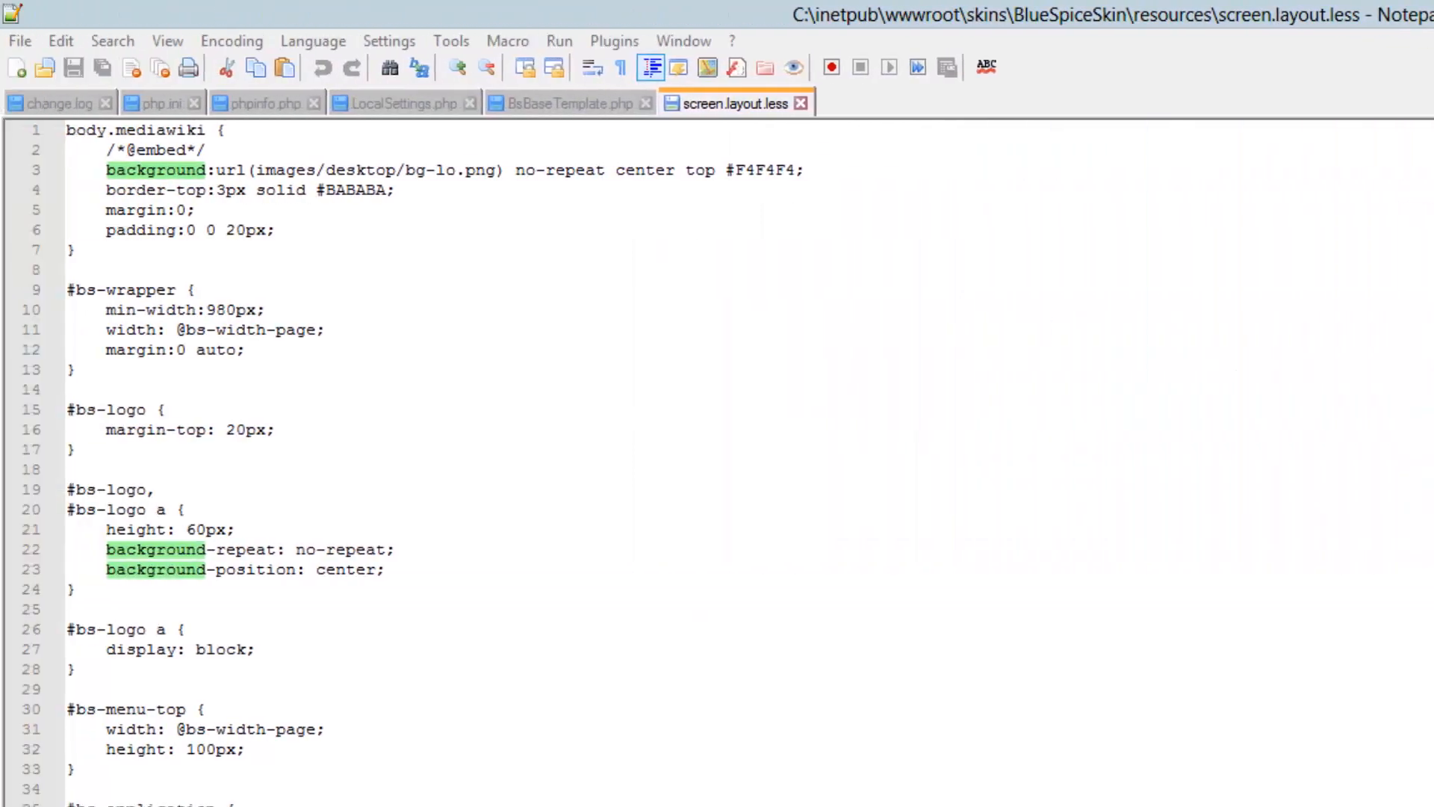
Replace bg-lo.png with Tact-Tech-Globe1.png in the body background url on line 3
click(345, 171)
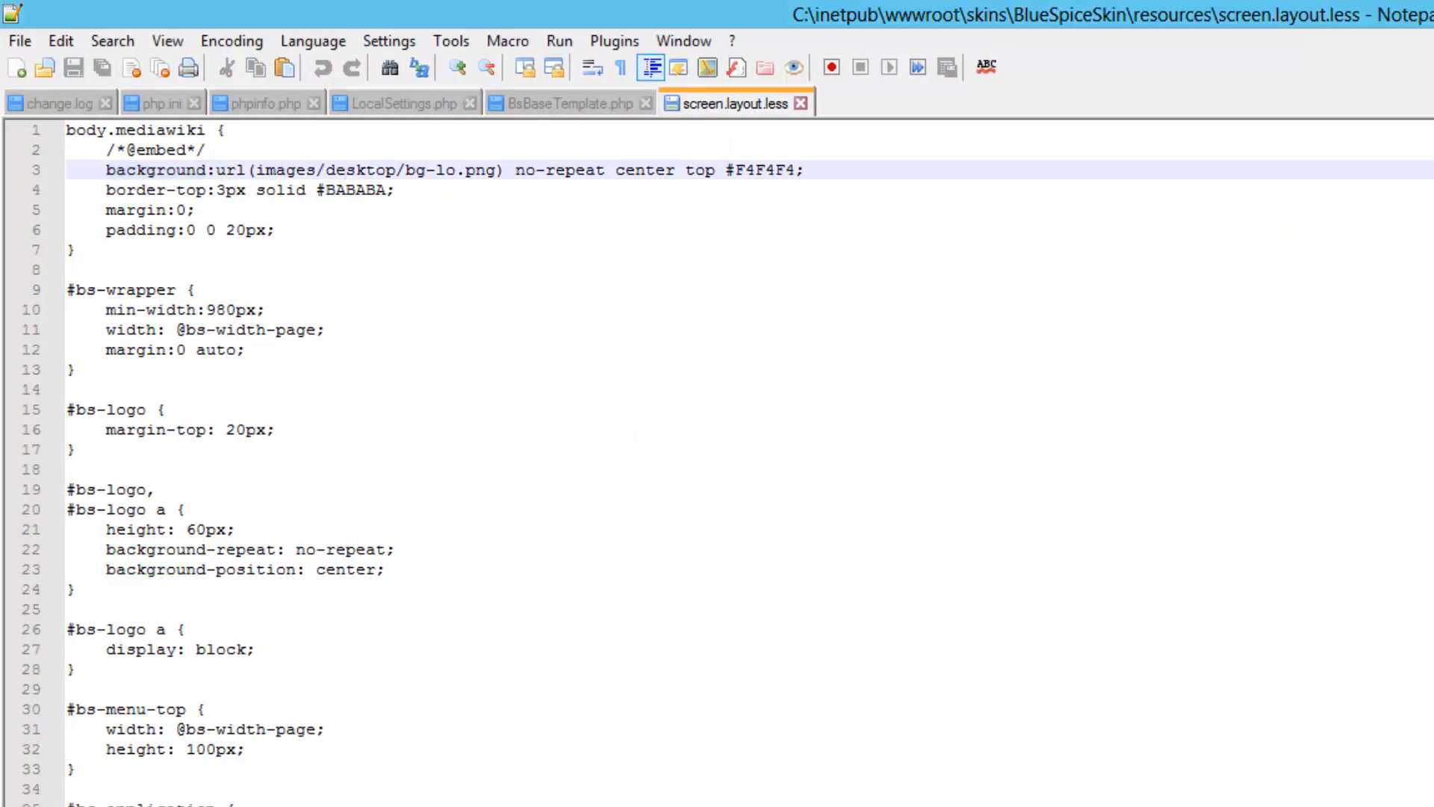
drag(406, 171, 495, 170)
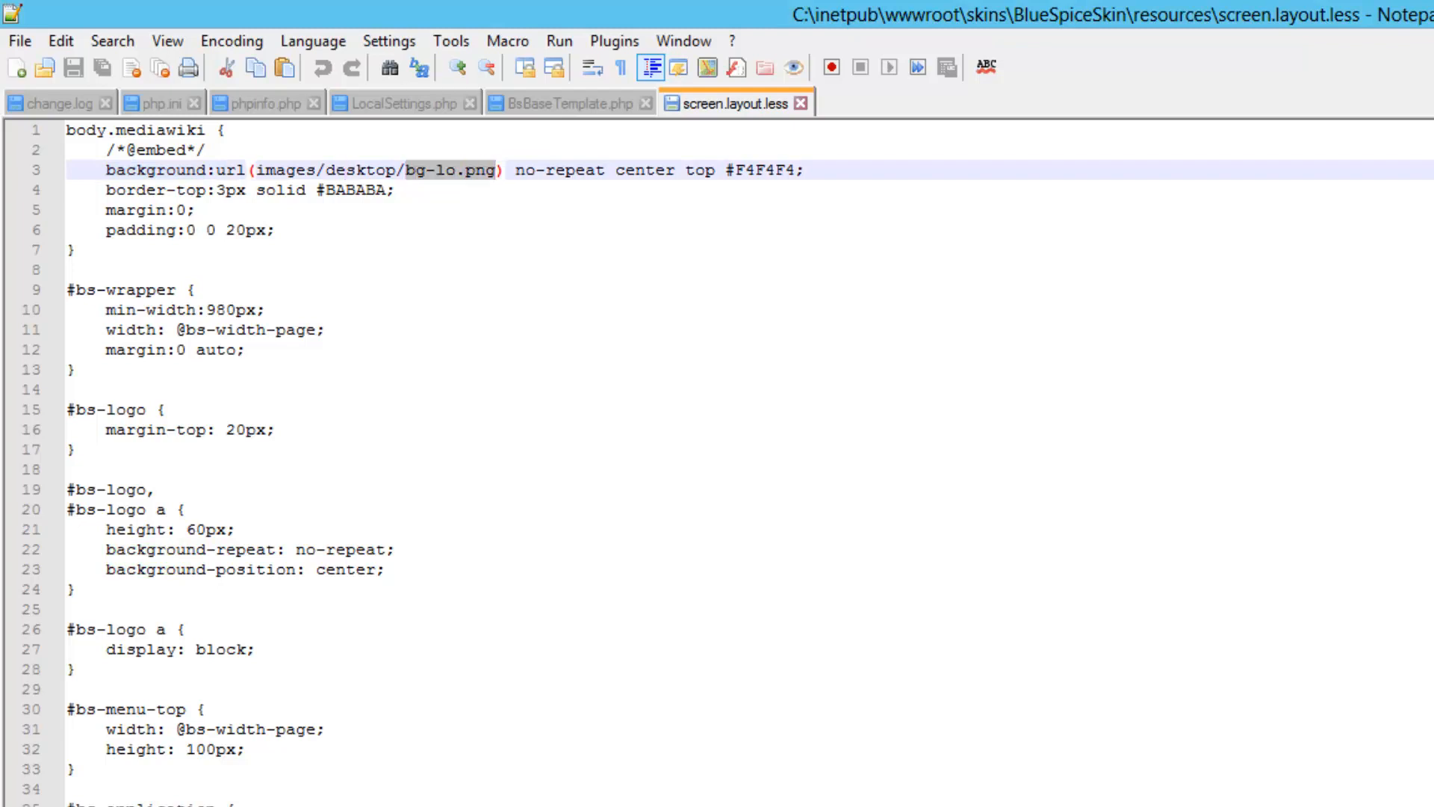
text(Tact-Tech-Globe1.png)
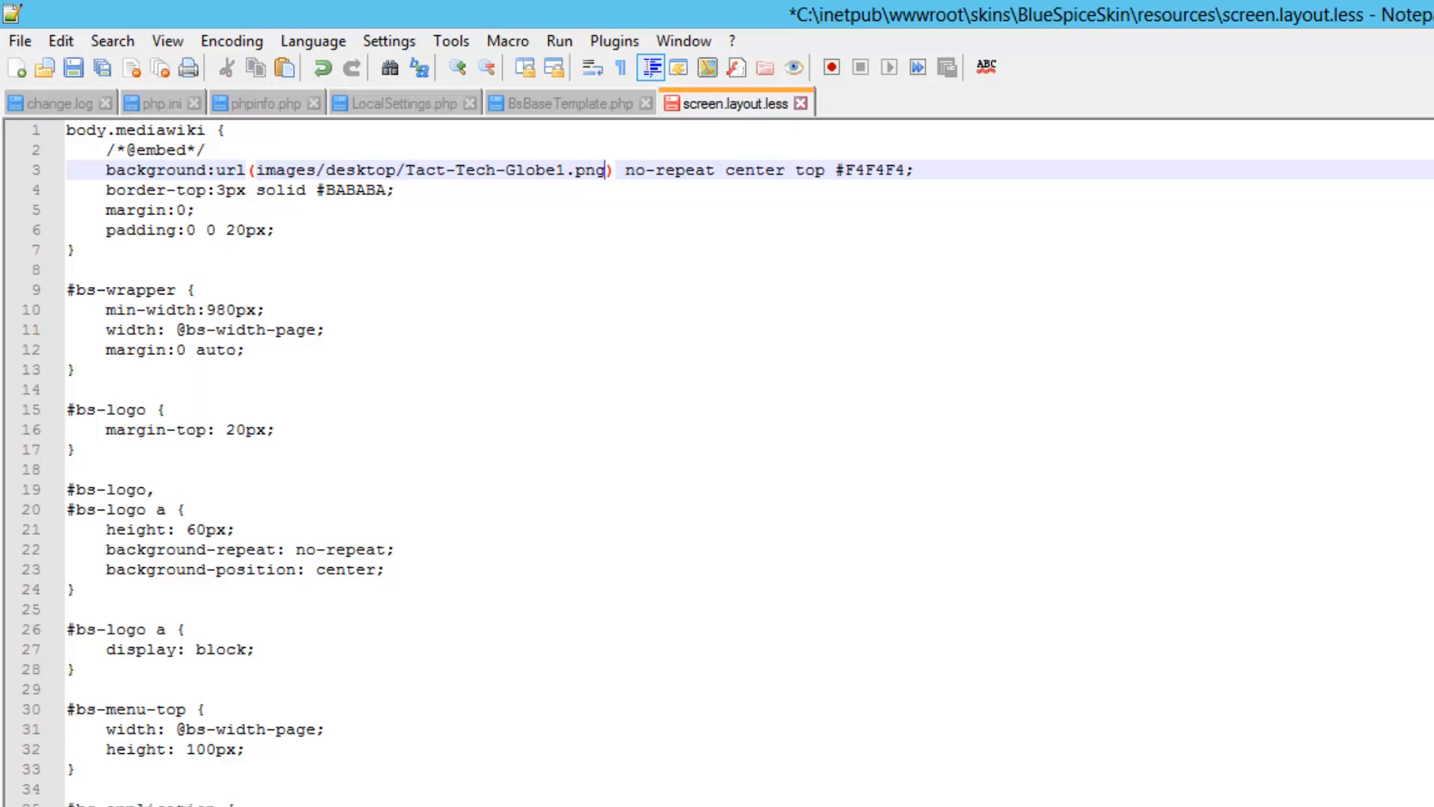
Change the body background position from center to left
drag(256, 169, 396, 170)
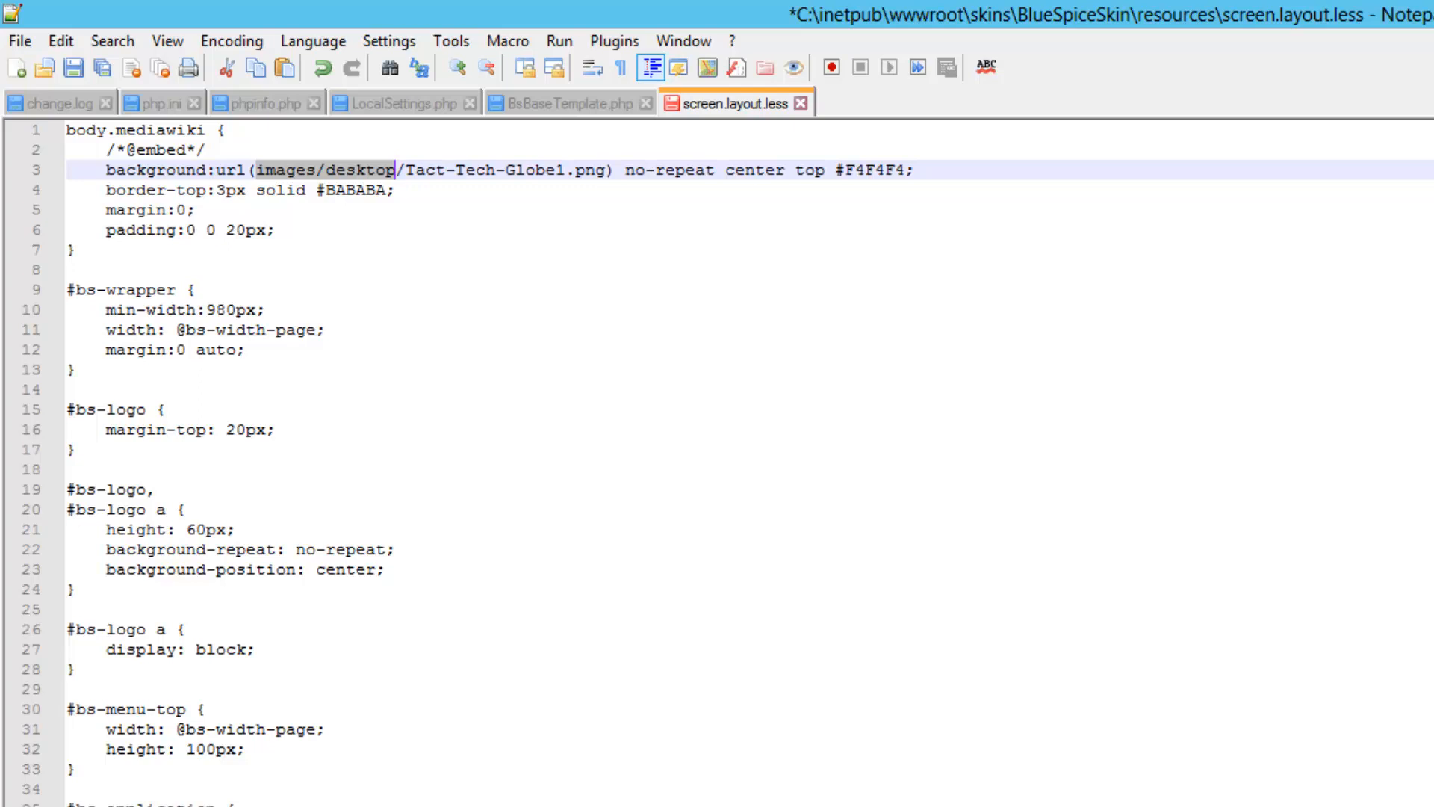
click(745, 170)
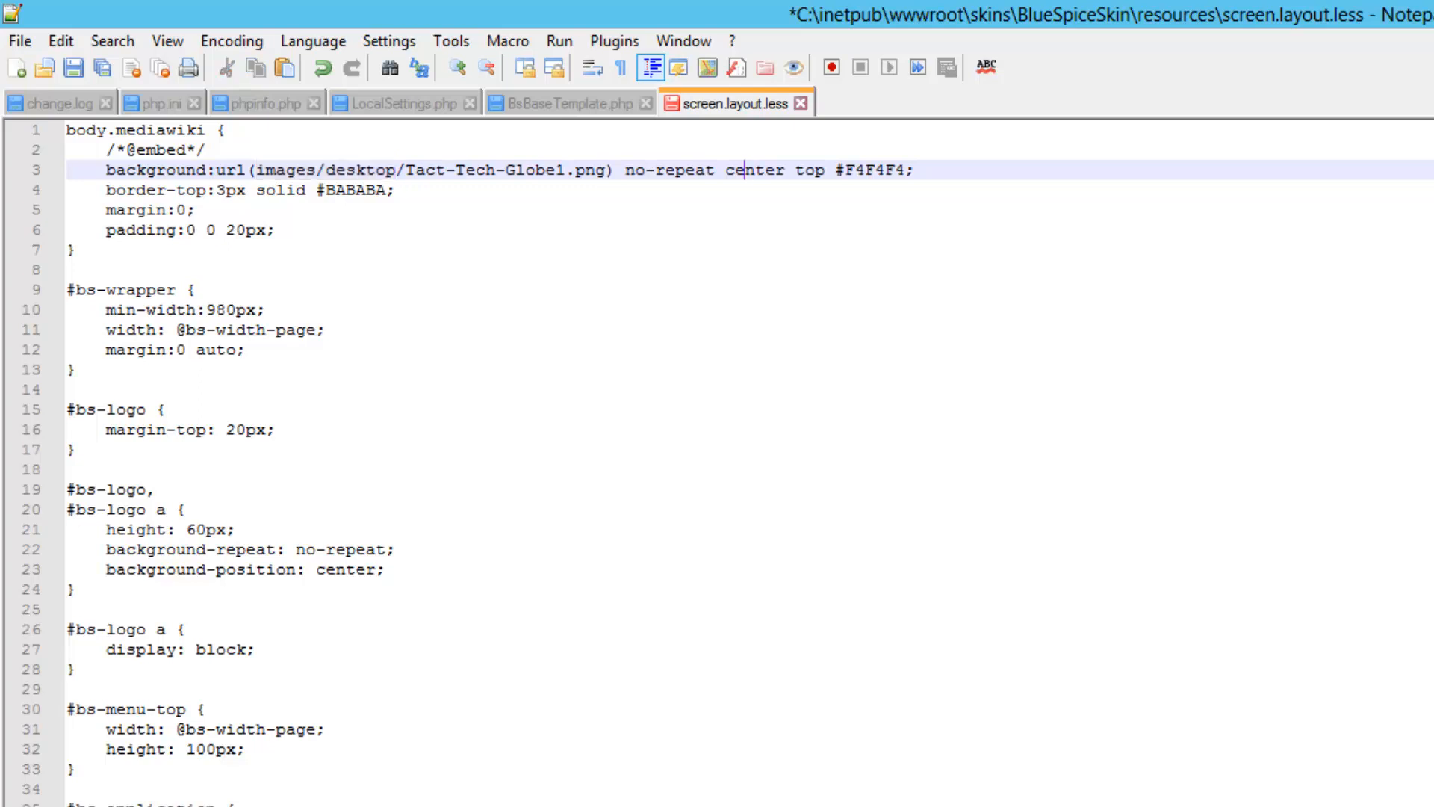
double_click(744, 171)
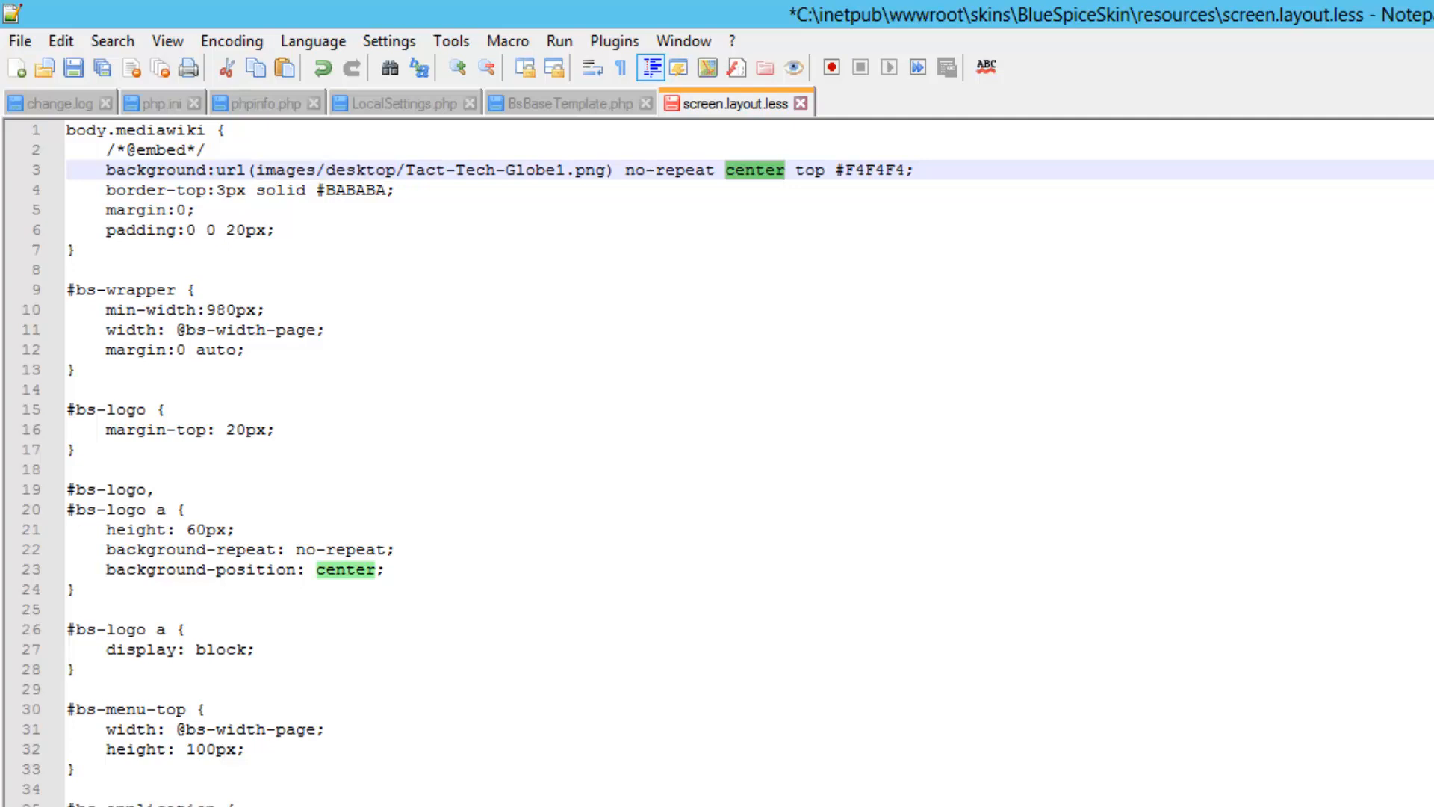
text(left)
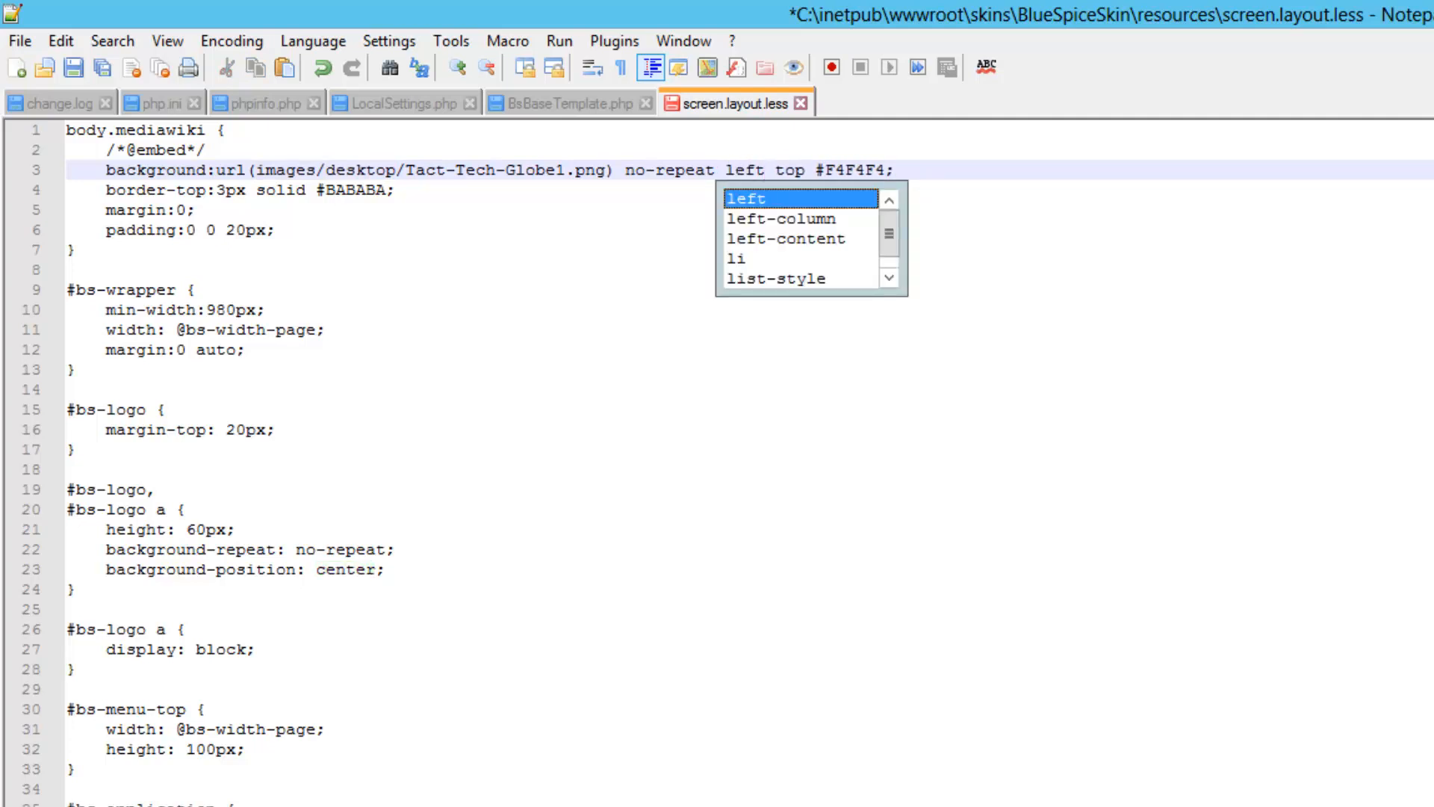
Add 'background-attachment: fixed;' as line 4, save the stylesheet, and switch to the browser
click(395, 190)
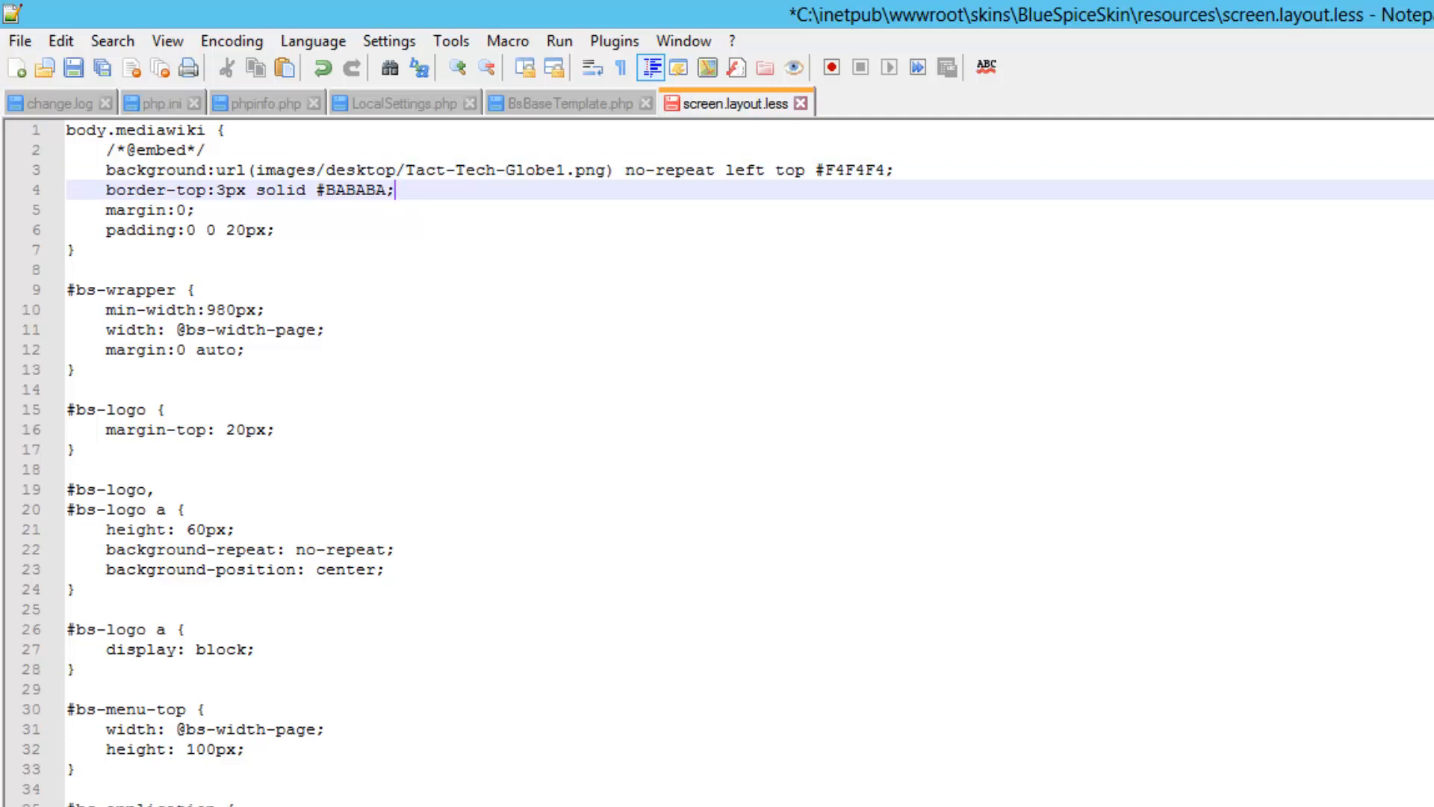
click(895, 170)
key(Return)
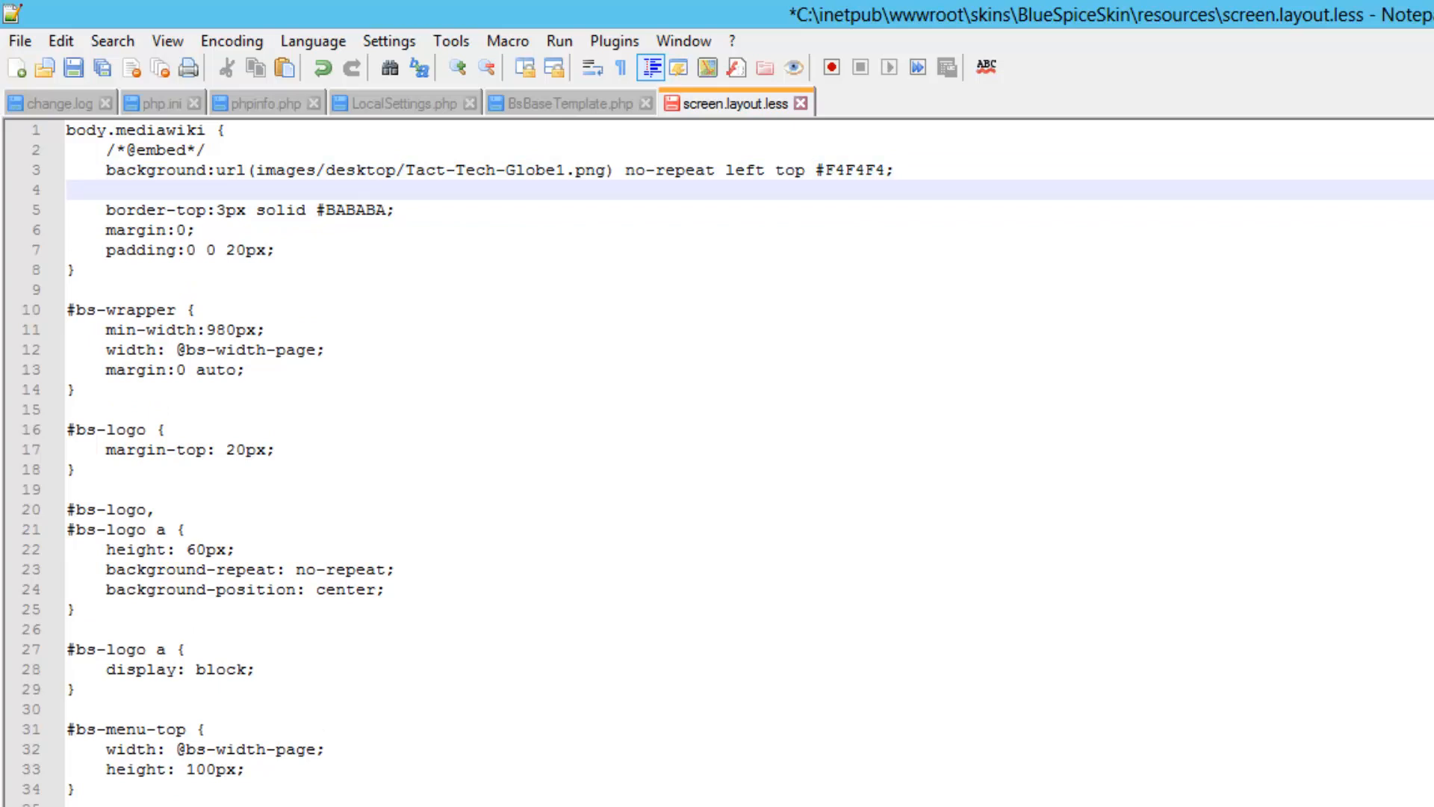
text(background)
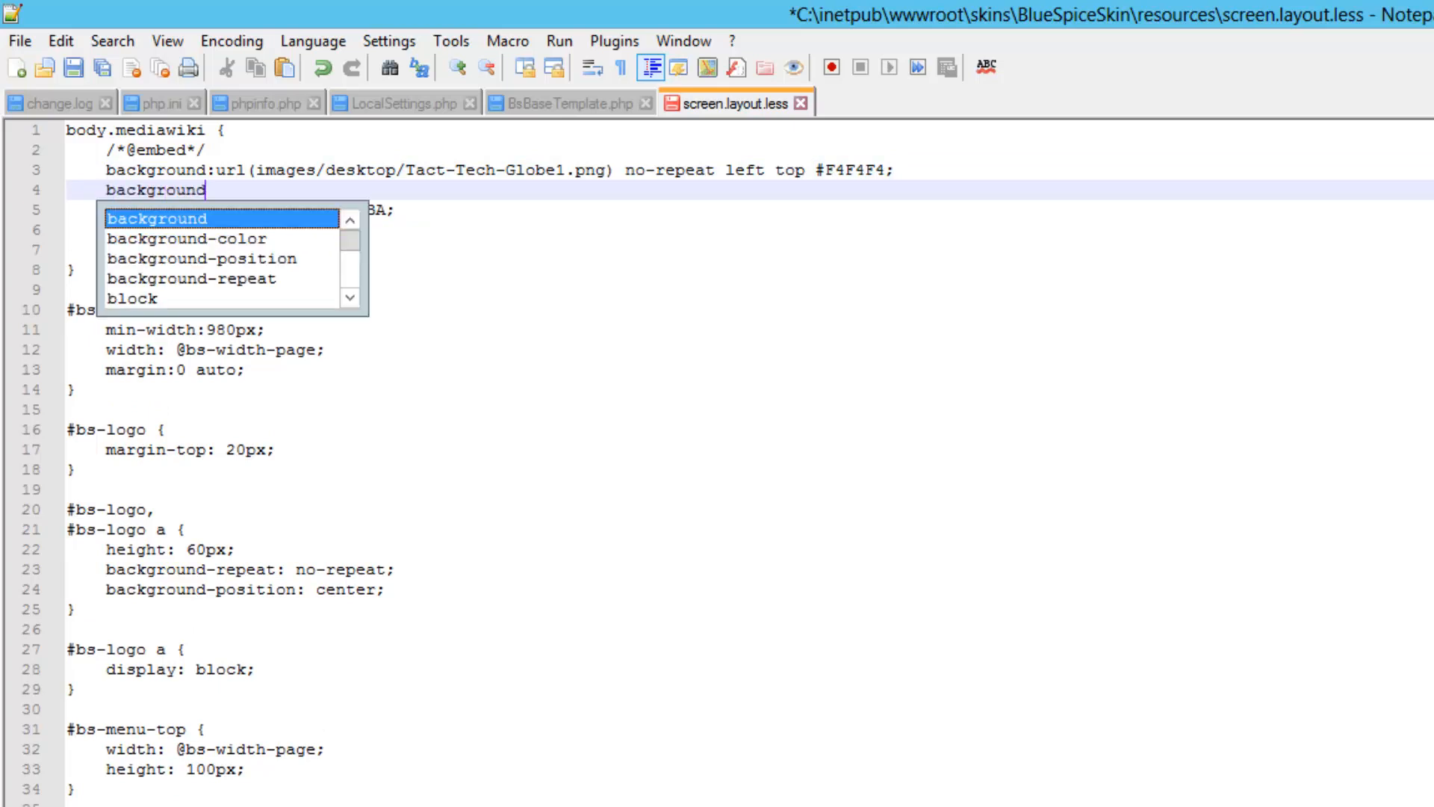
text(-attach)
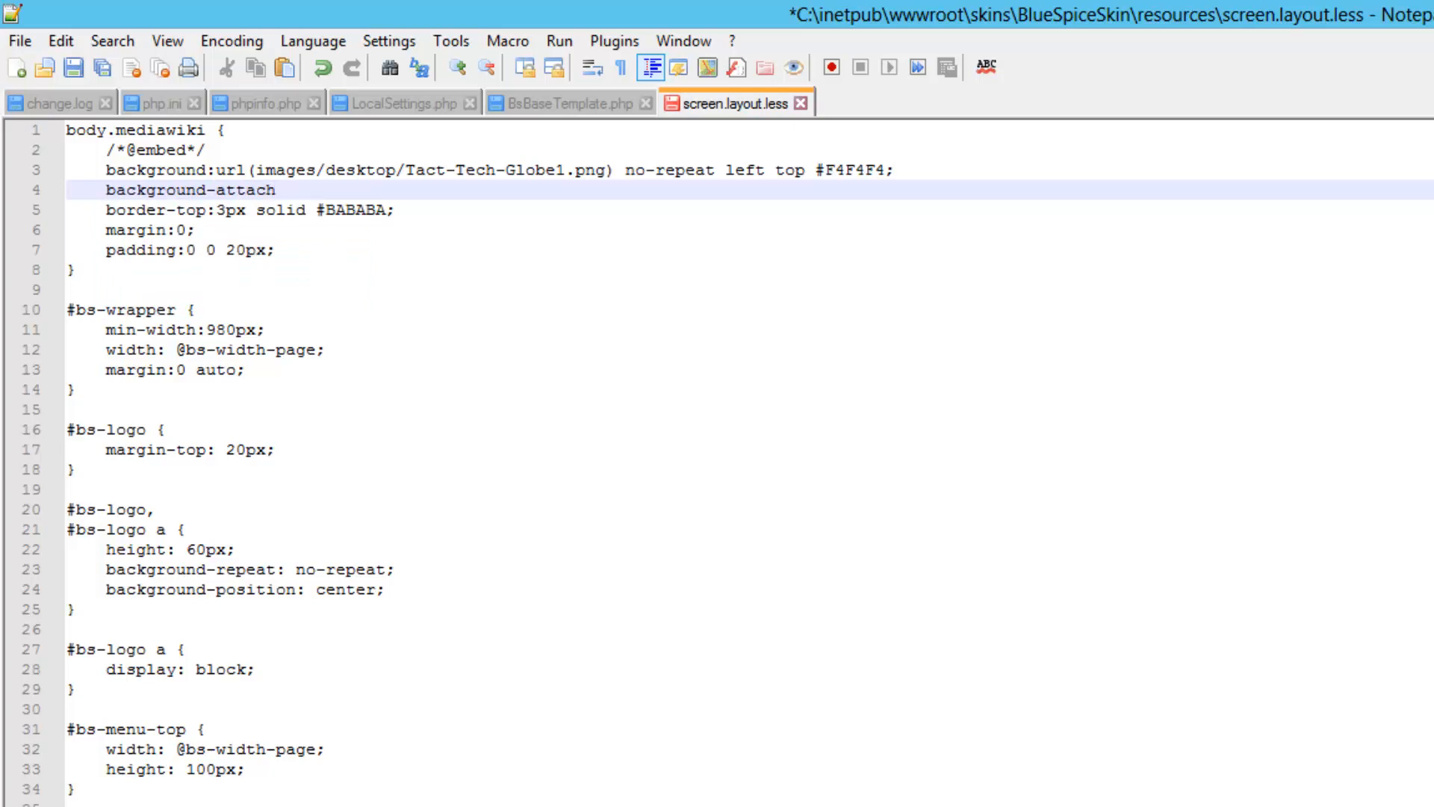
text(ment: f)
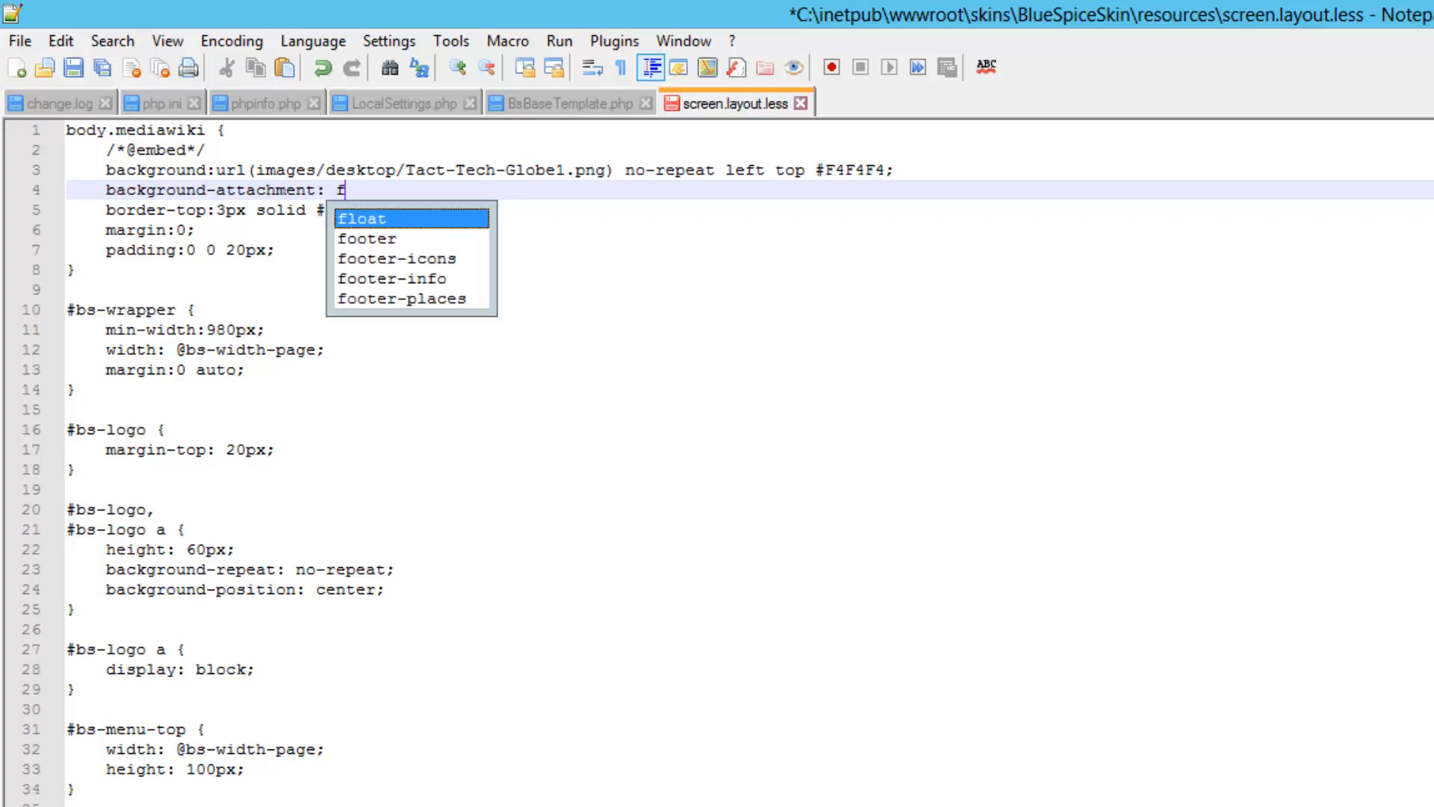
text(ixed)
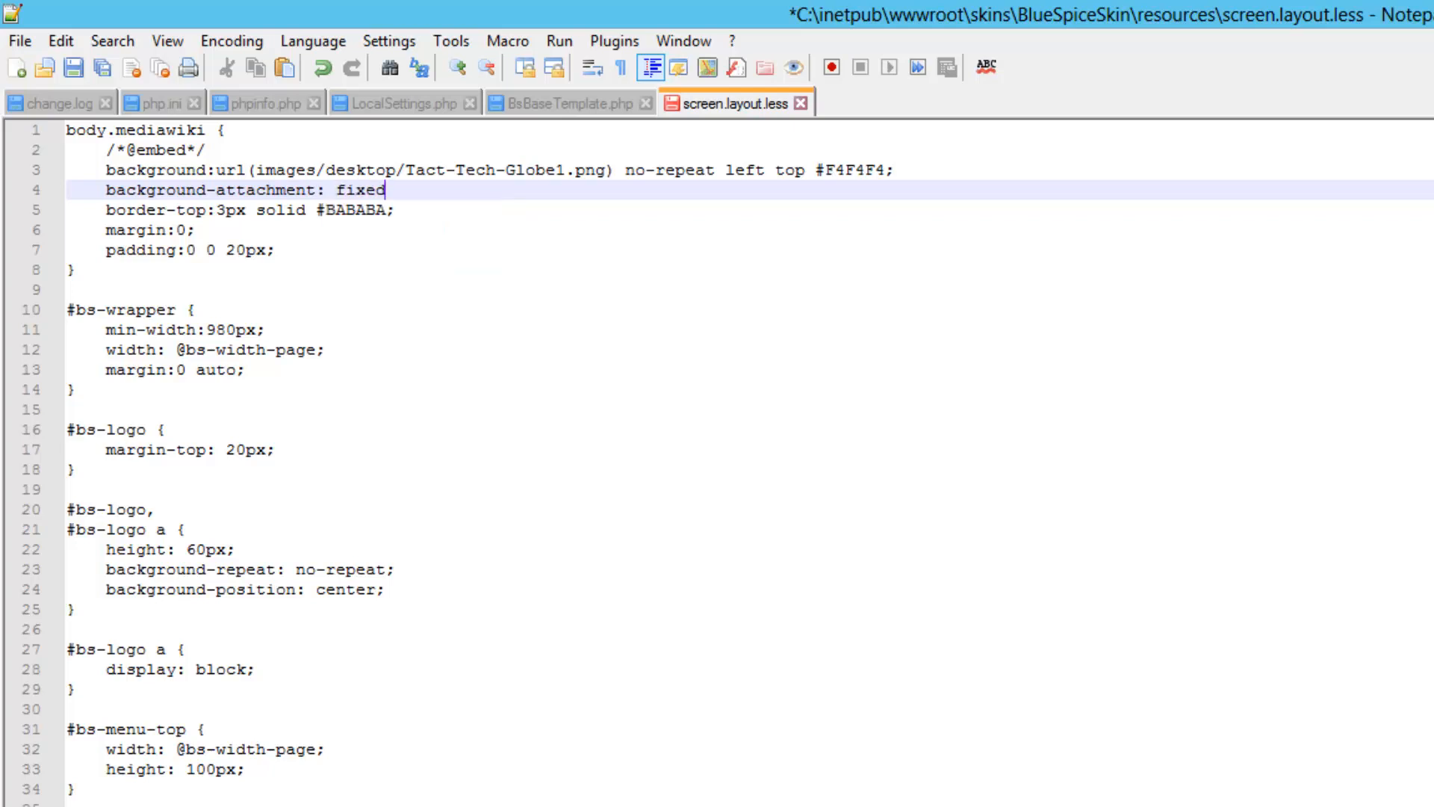
text(;)
key(ctrl+s)
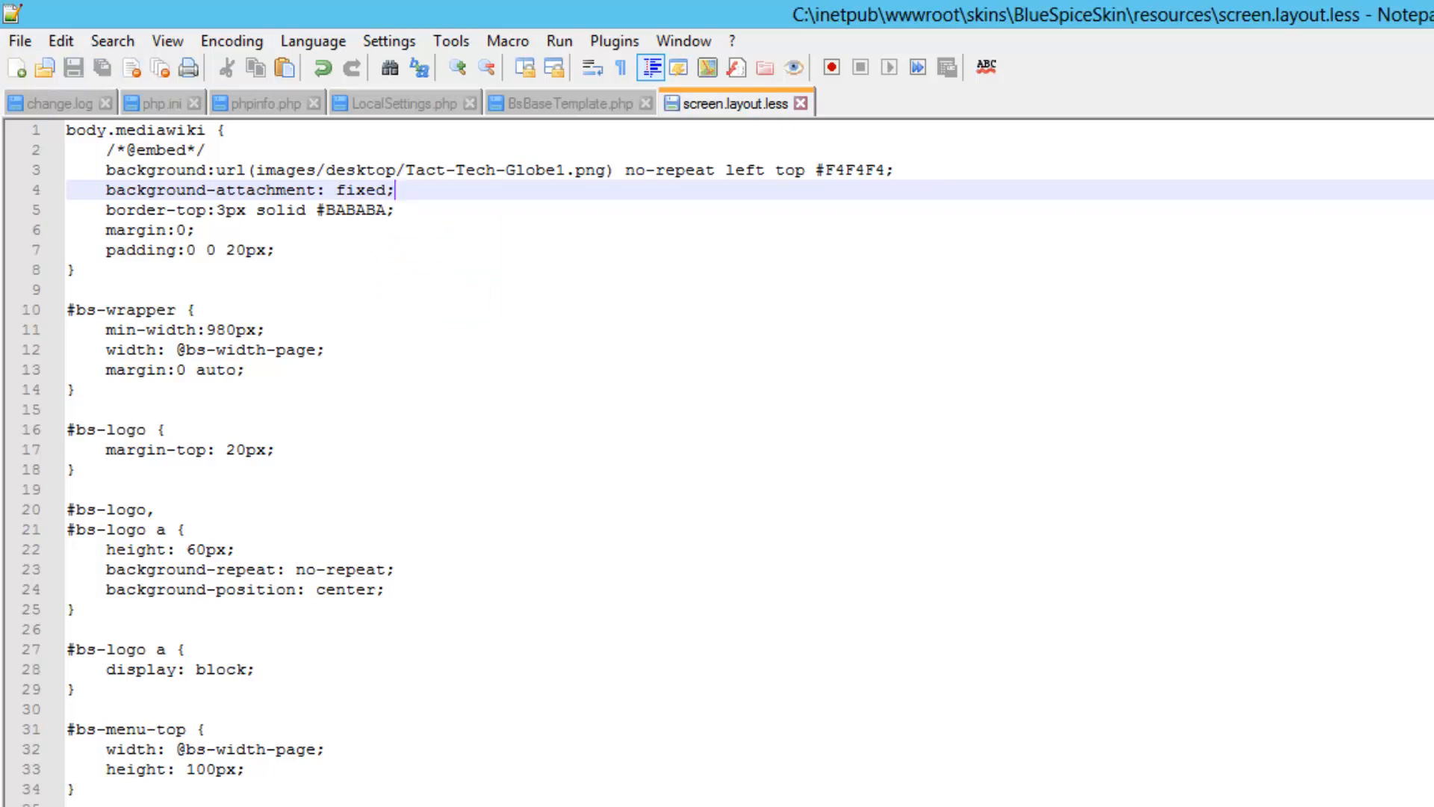
key(alt+Tab)
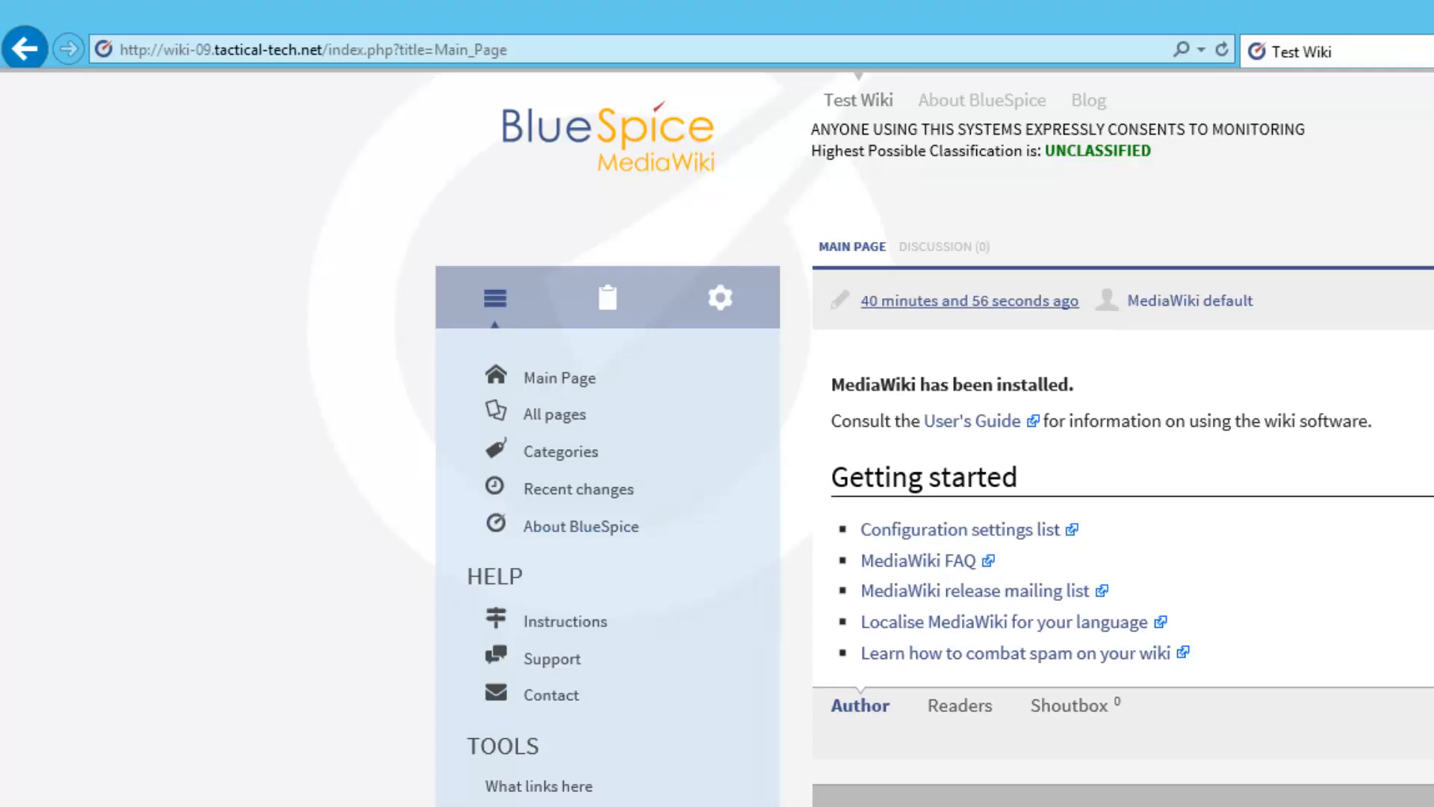
Reload the Test Wiki, scroll through the globe-background page, then return to Notepad++
key(F5)
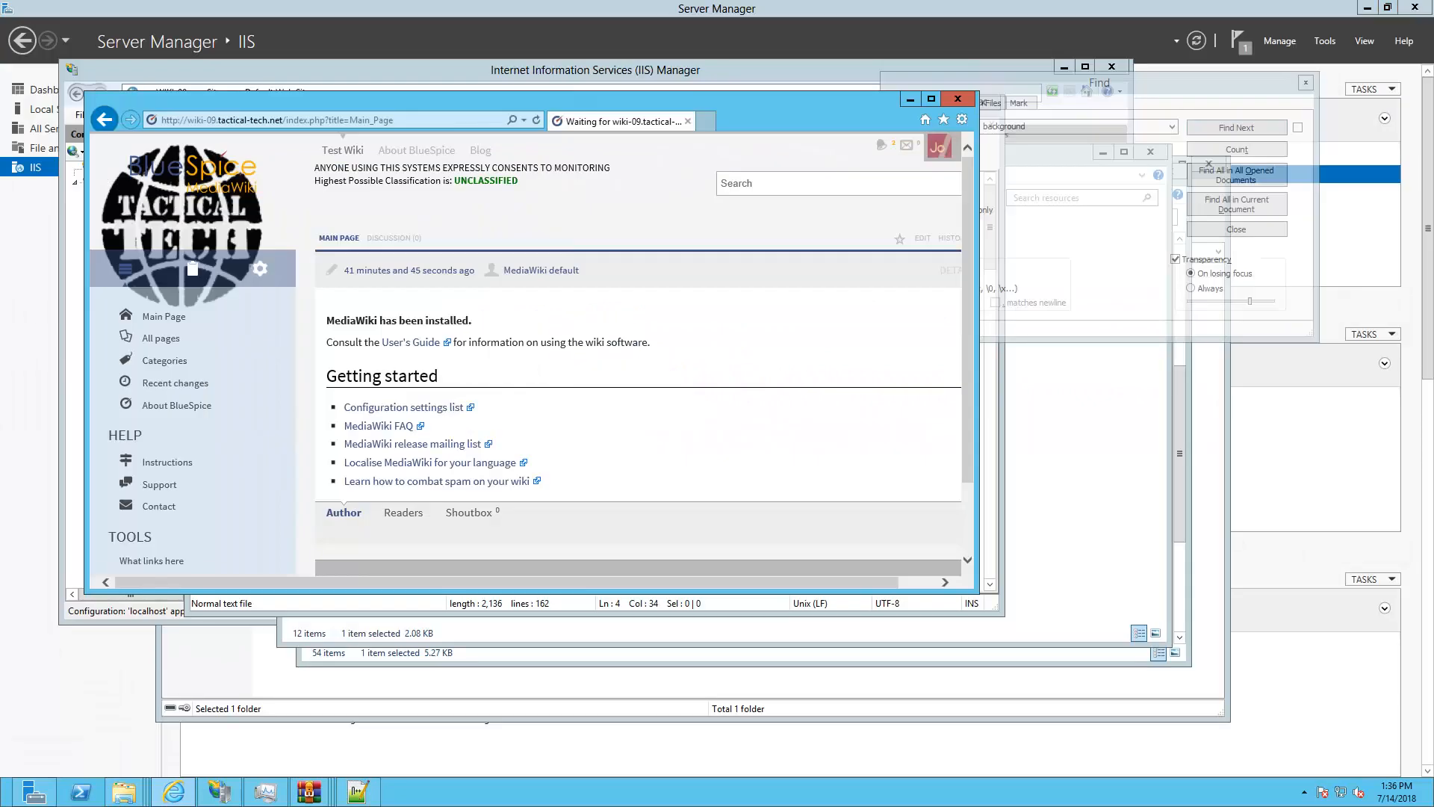
scroll(642, 351, down, 2)
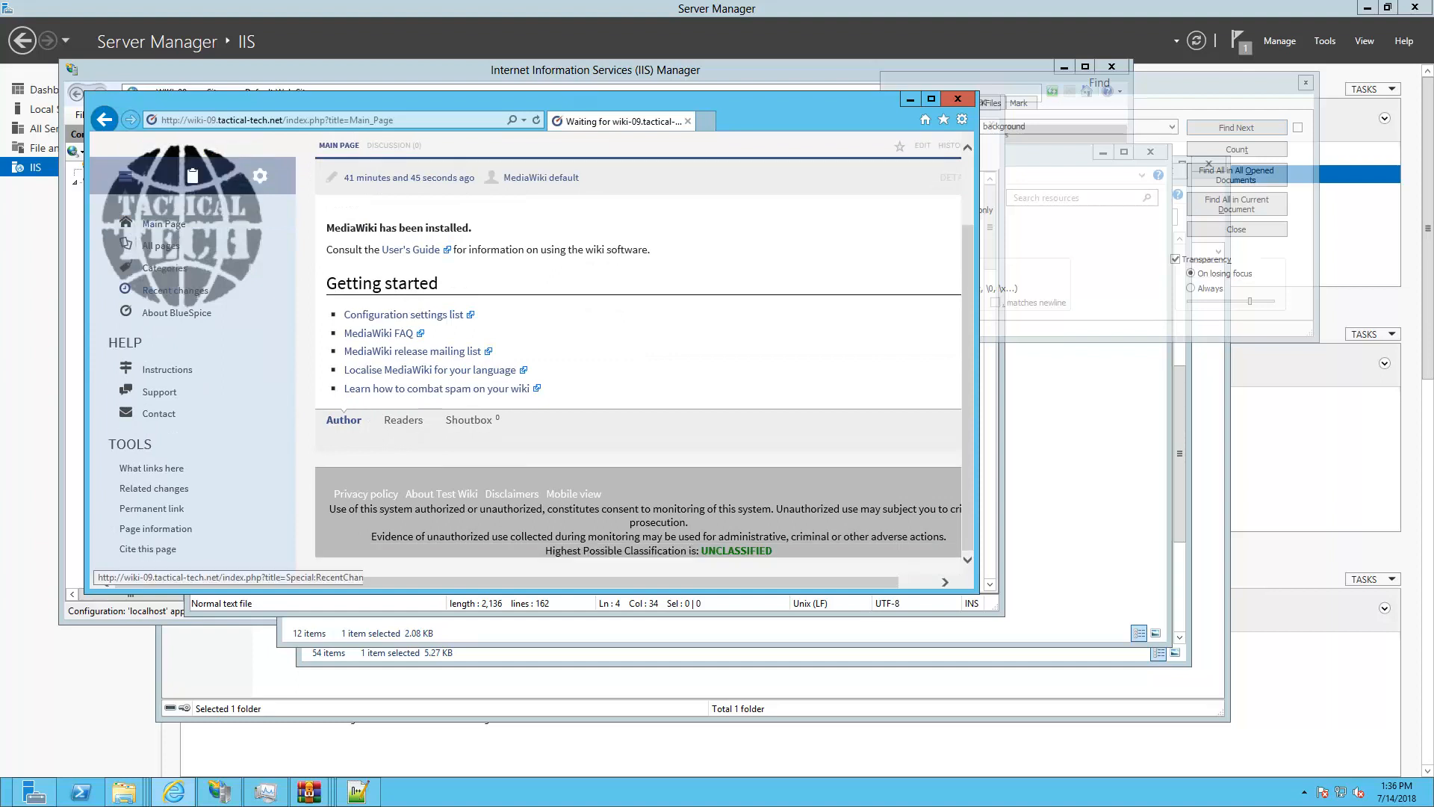
scroll(179, 288, up, 2)
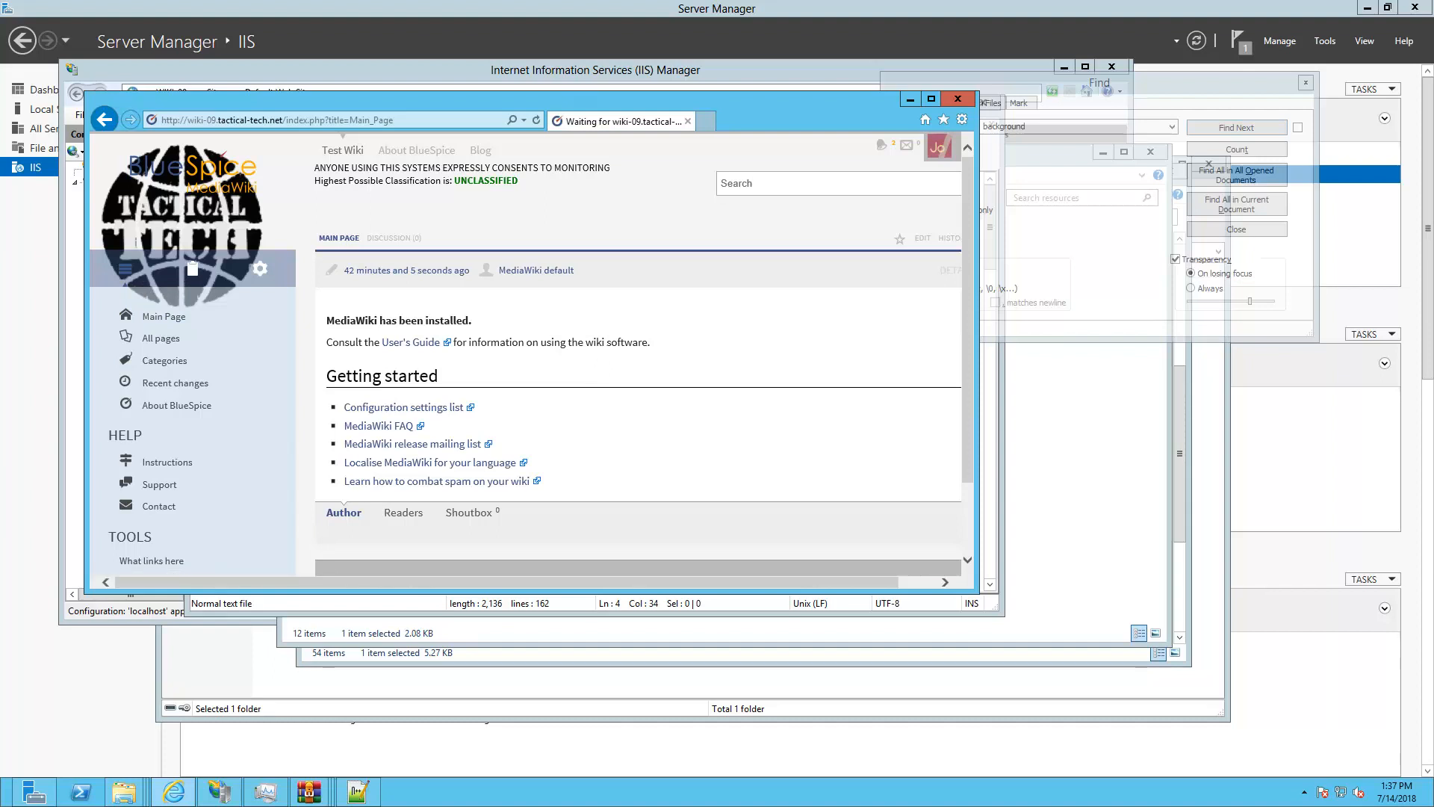
click(358, 791)
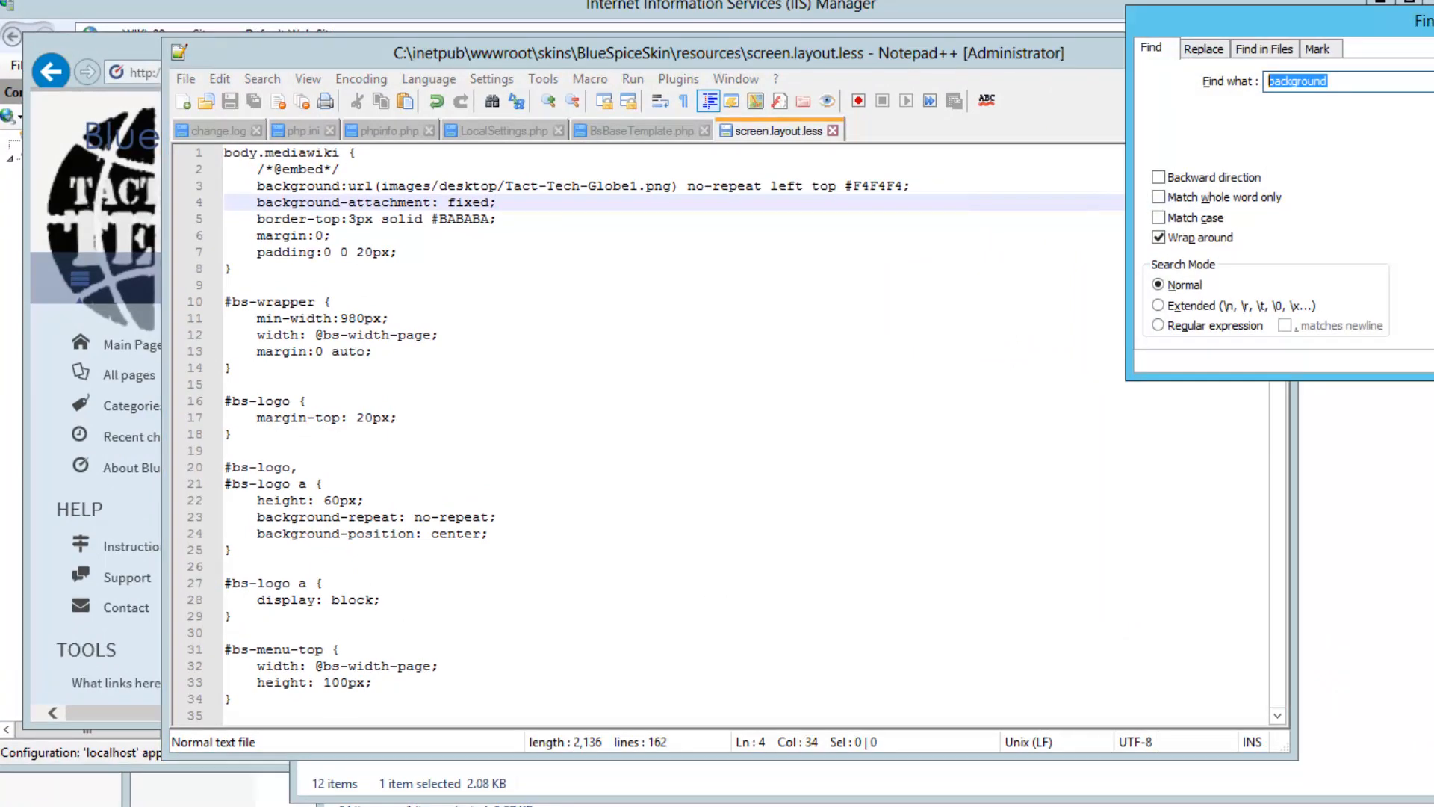
Find the bs-nav-sections rule and change its top value from 158 to 308
text(bs-nav-sections)
key(Return)
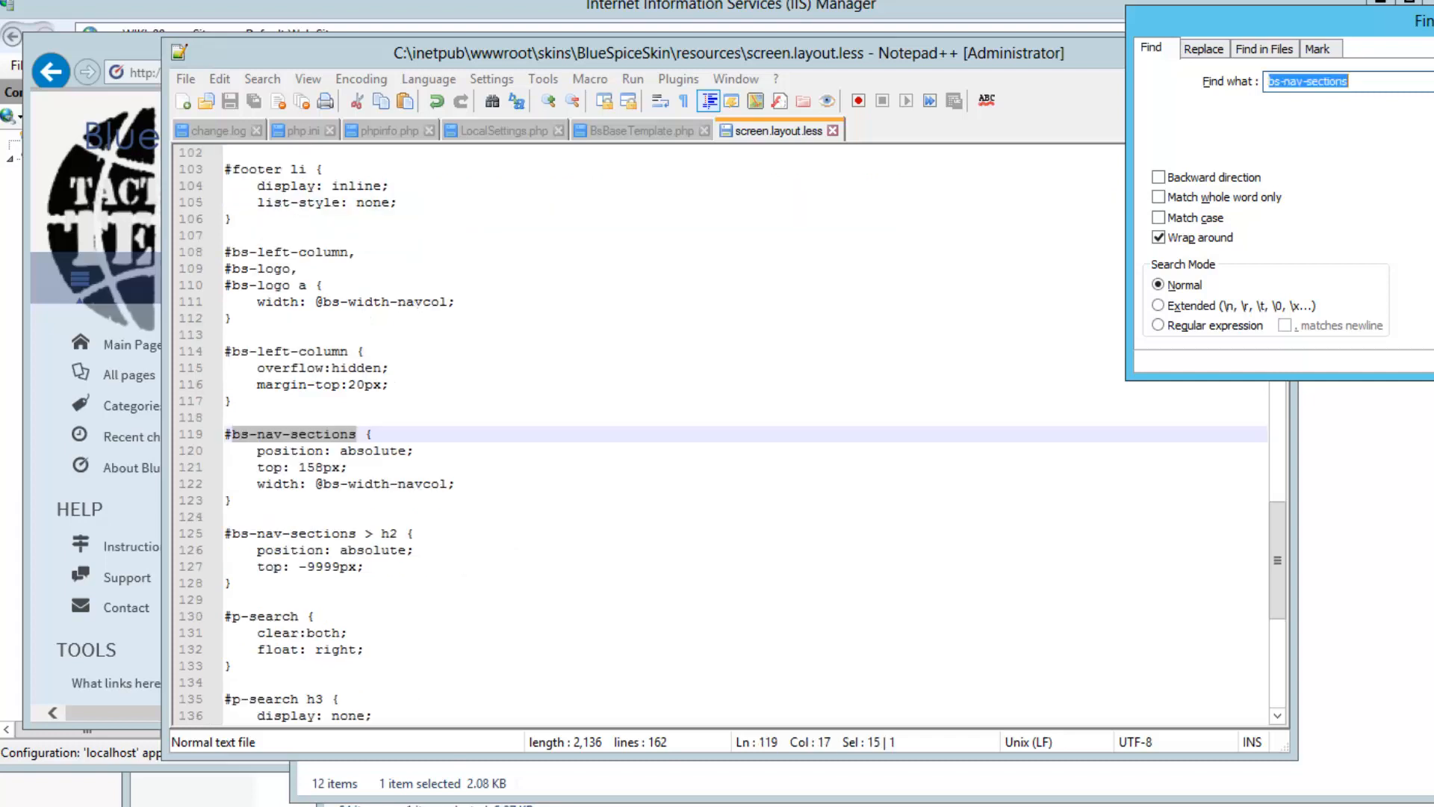
drag(300, 466, 323, 467)
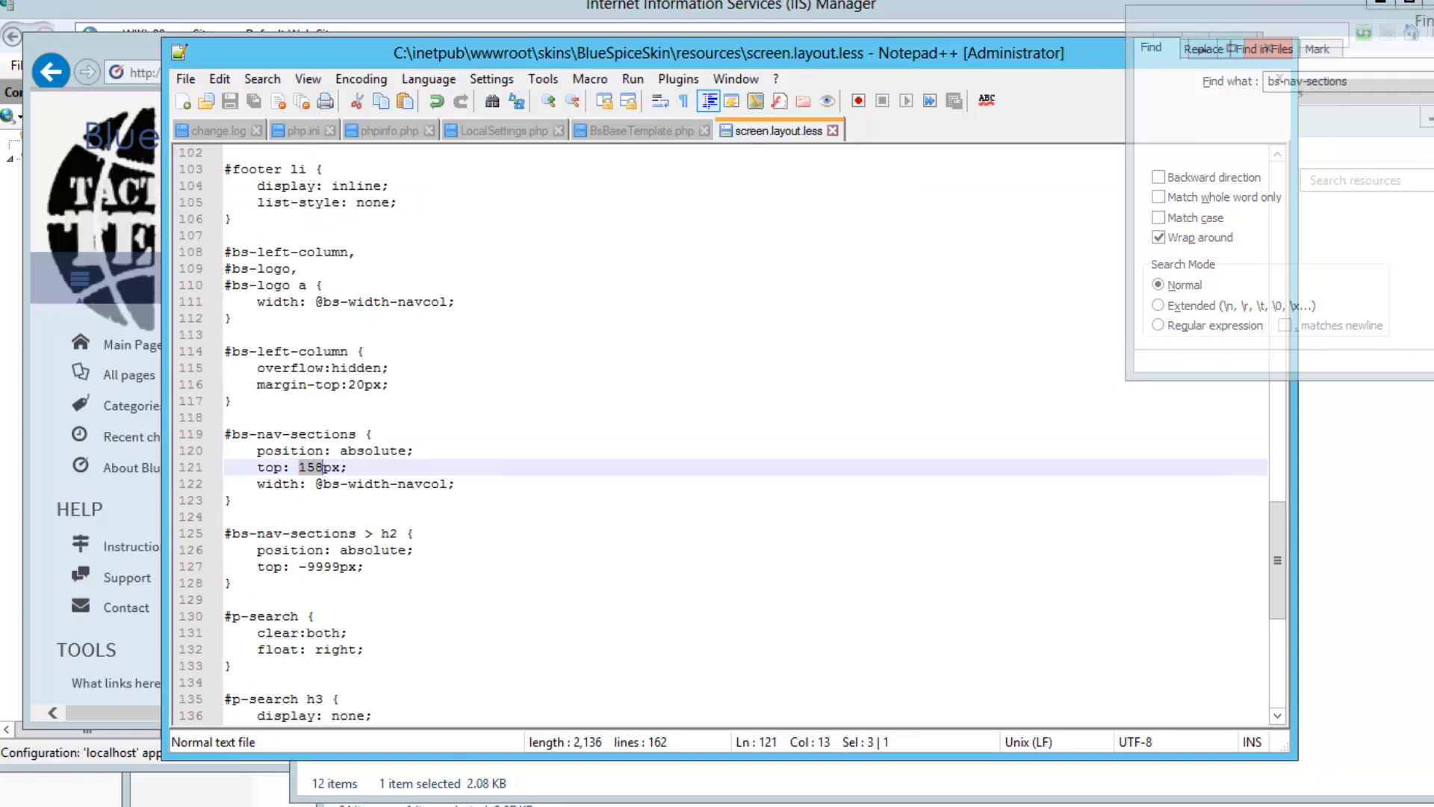
text(300)
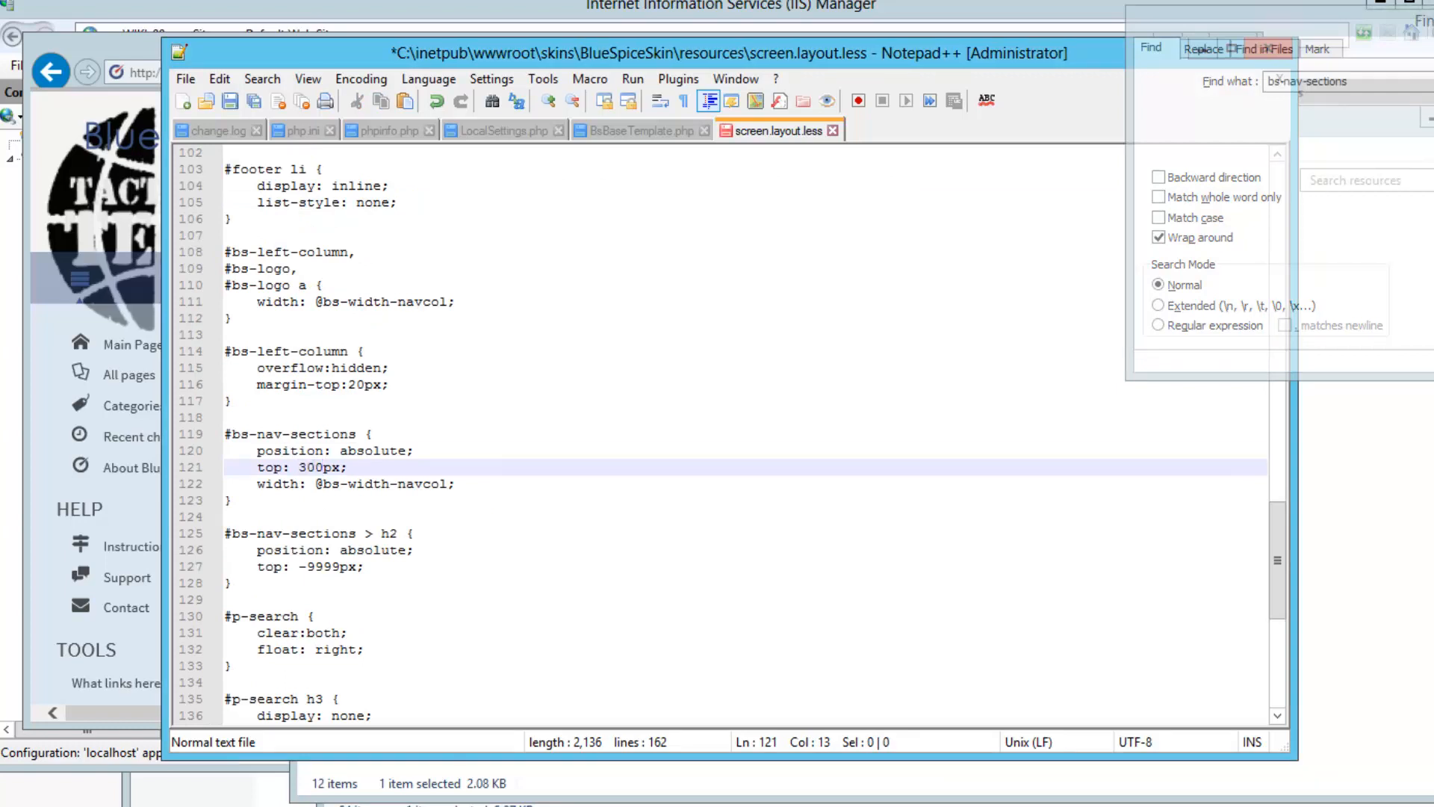
key(BackSpace)
text(8)
Add 'left: 10px;' below the top line, save, and bring the wiki browser forward
key(End)
key(Return)
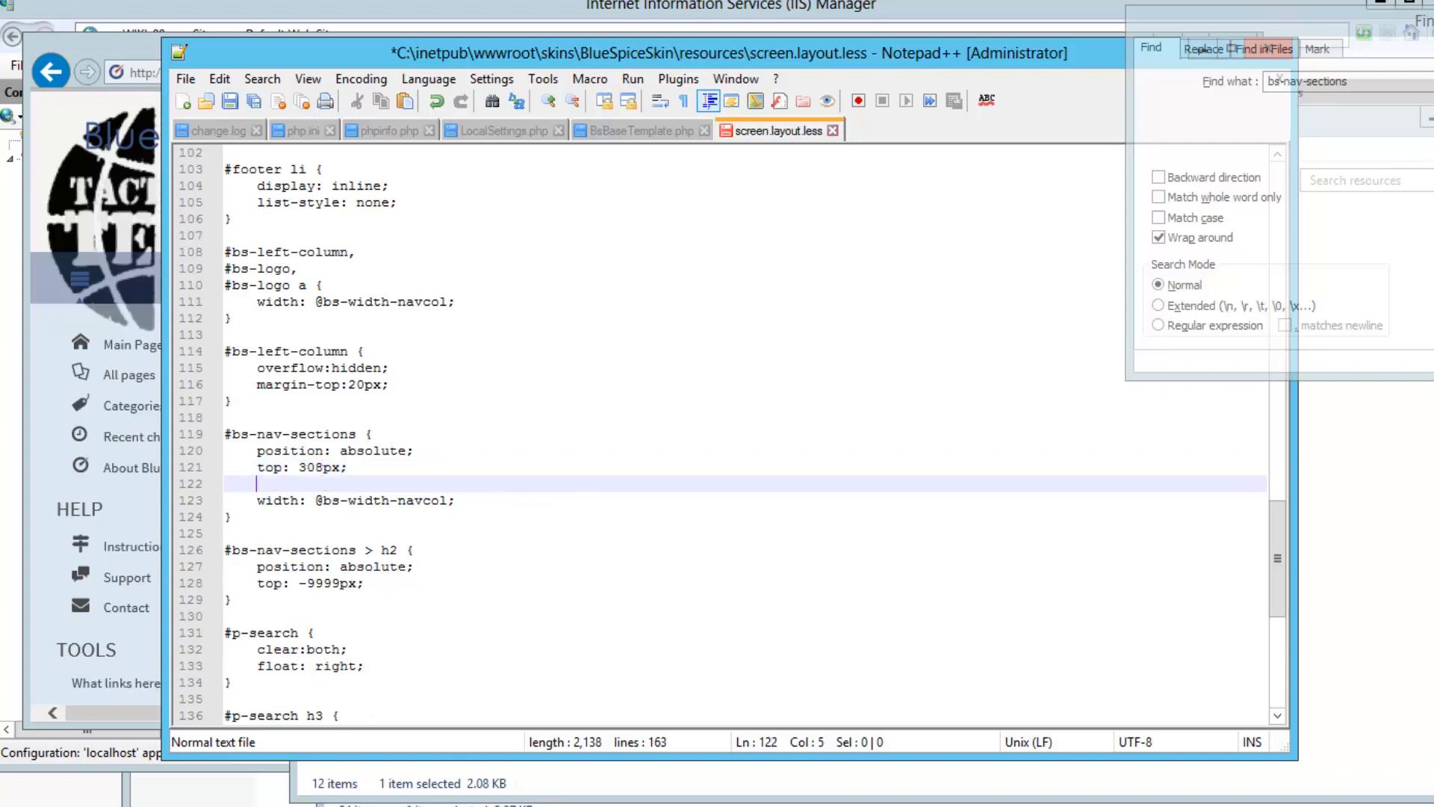
text(left: 10px)
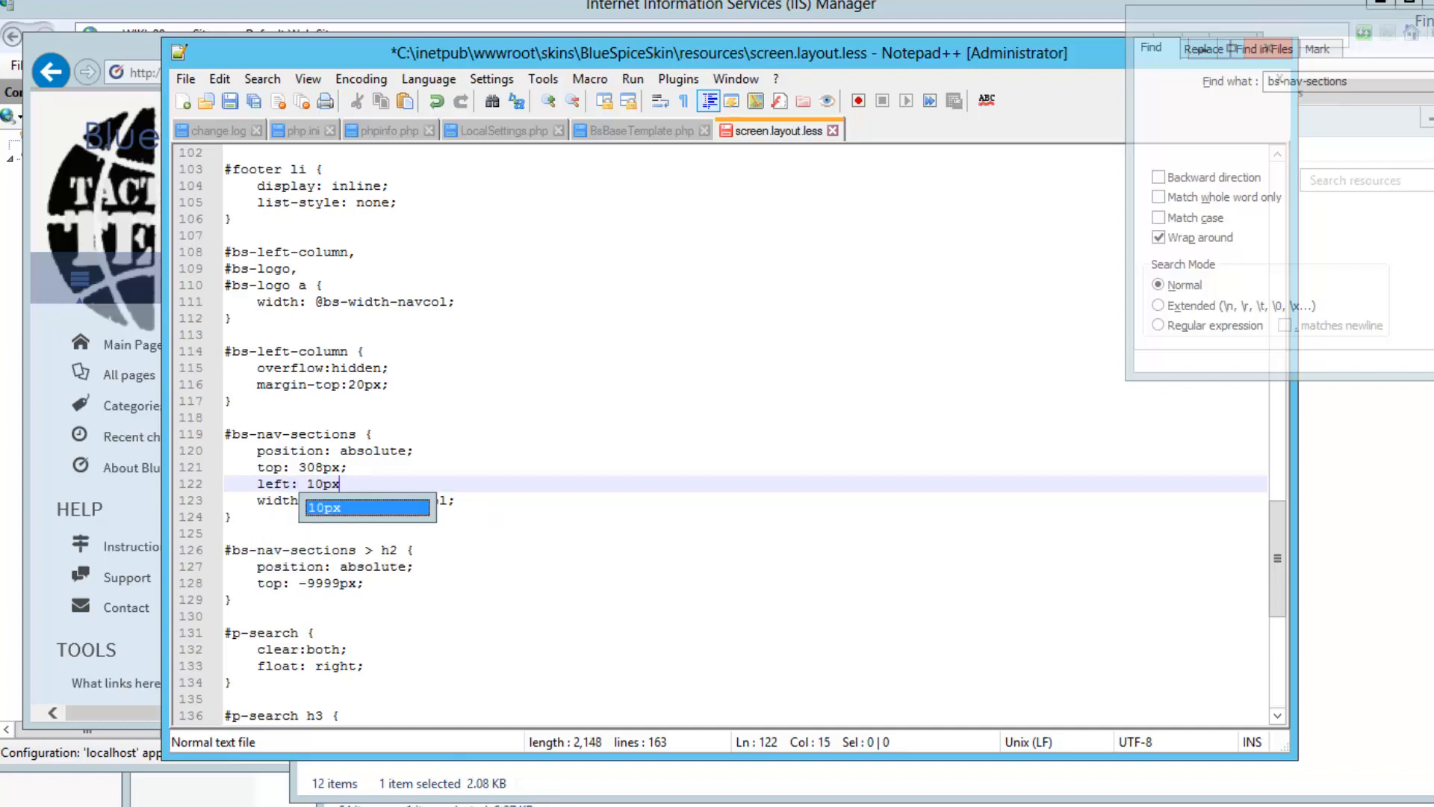
text(;)
key(ctrl+s)
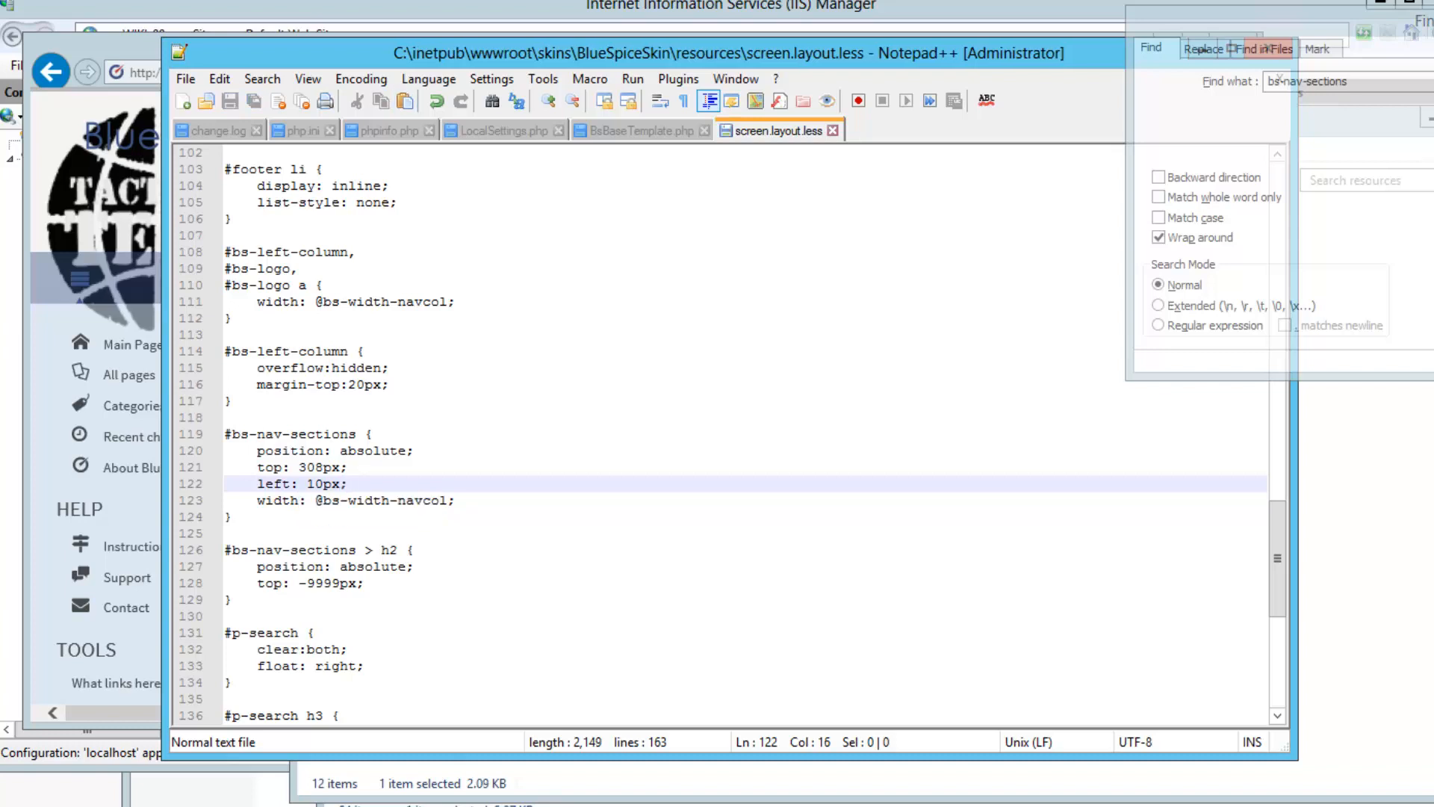
click(135, 47)
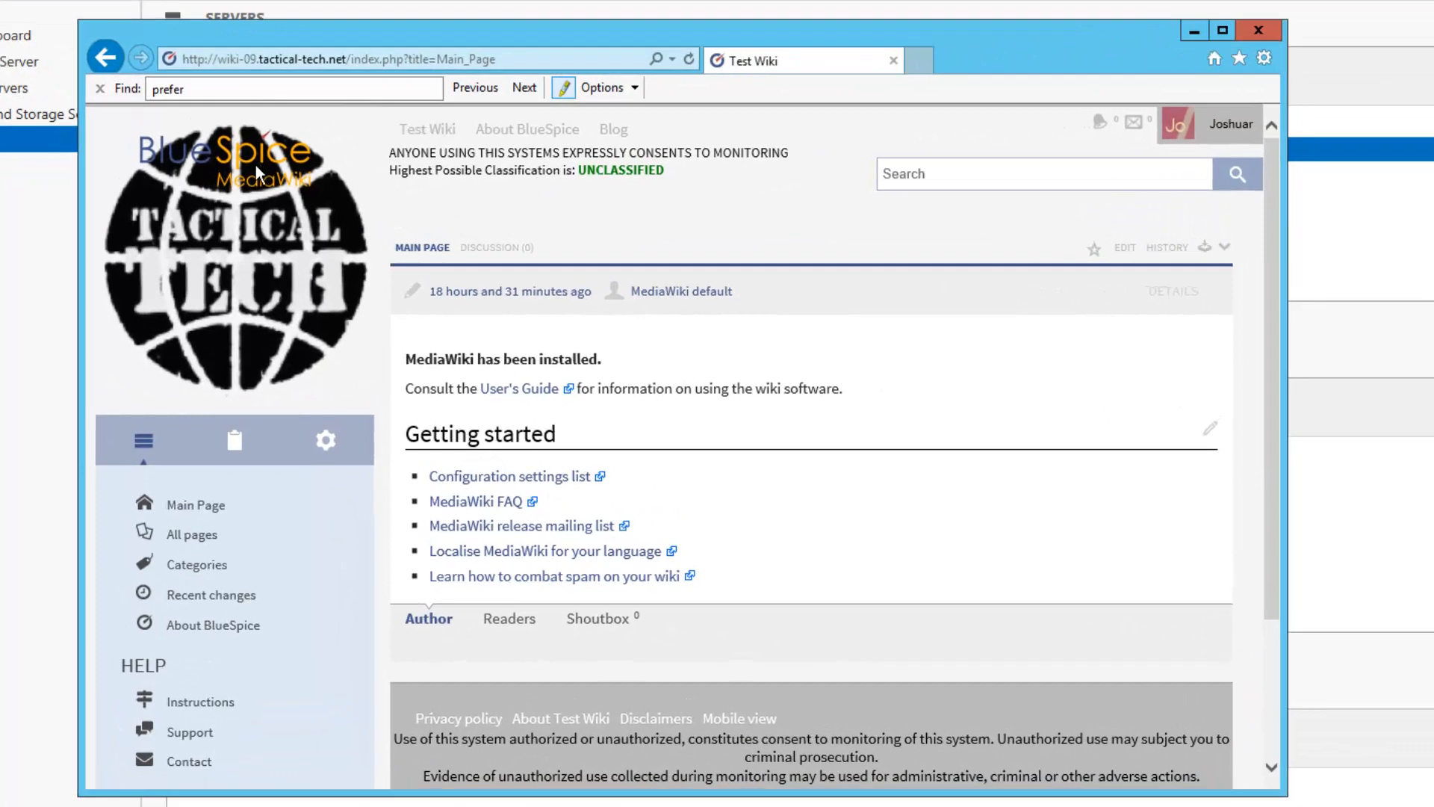
From the sidebar gear tab's ADMINISTRATION links, go to Preferences
click(325, 445)
scroll(329, 438, down, 1)
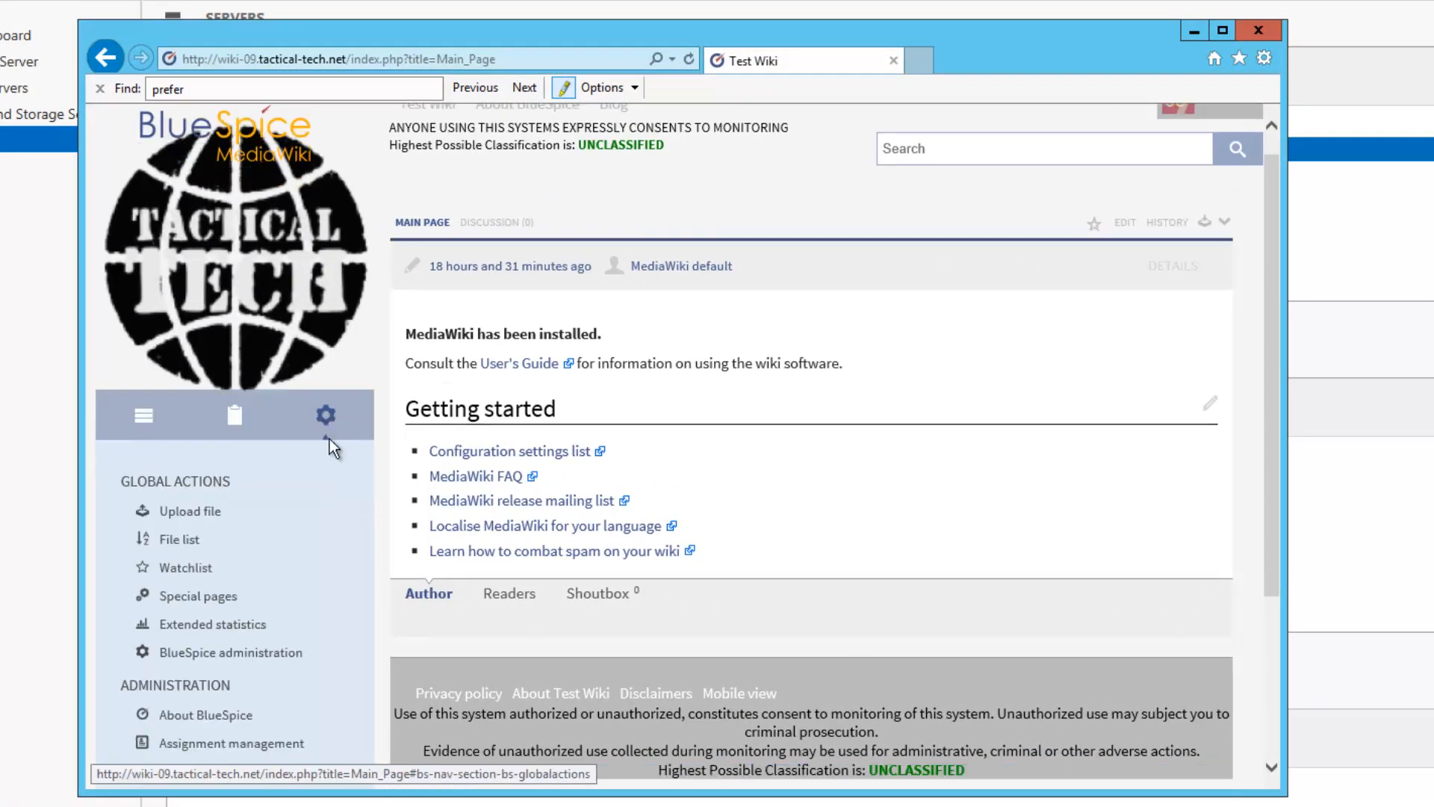
scroll(314, 445, down, 3)
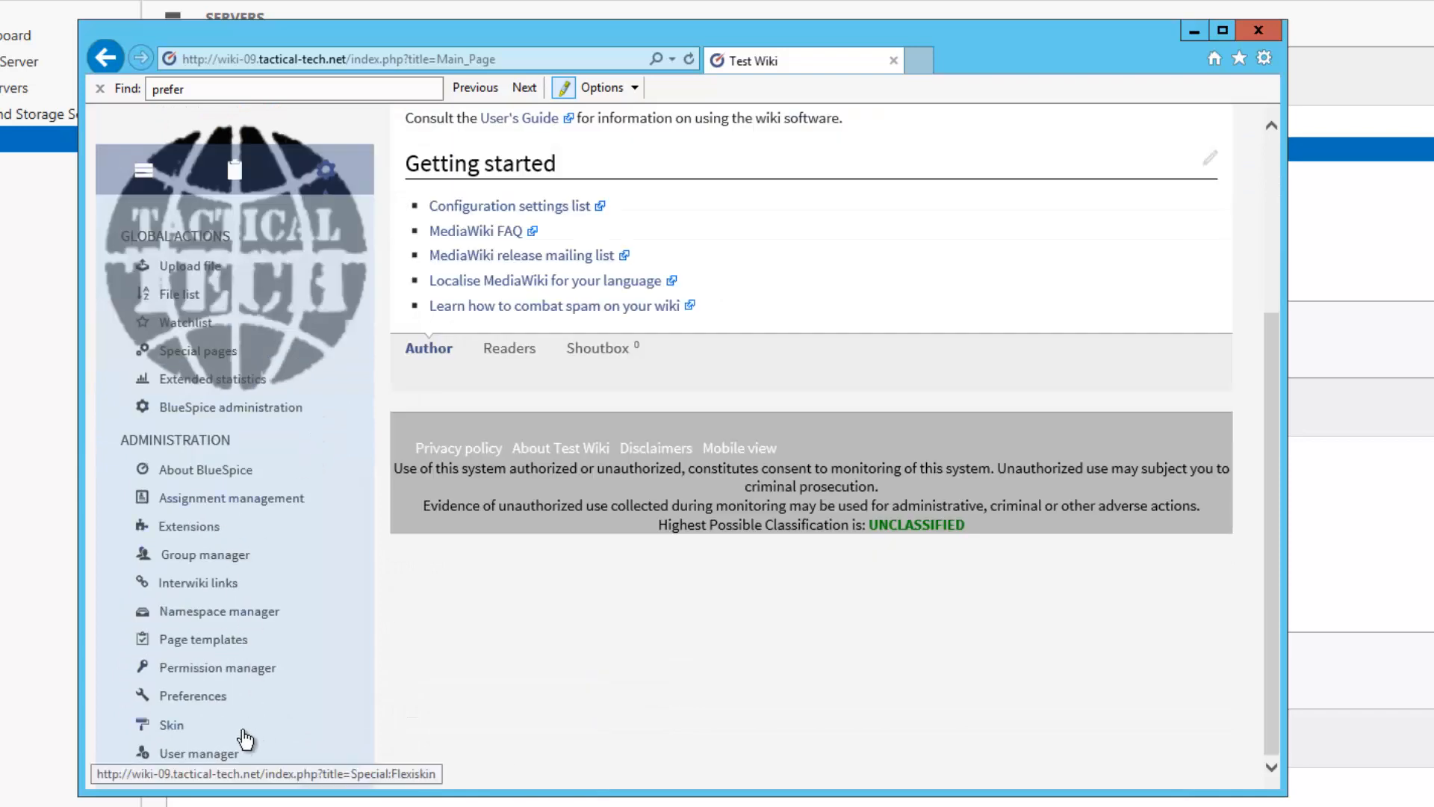
click(208, 700)
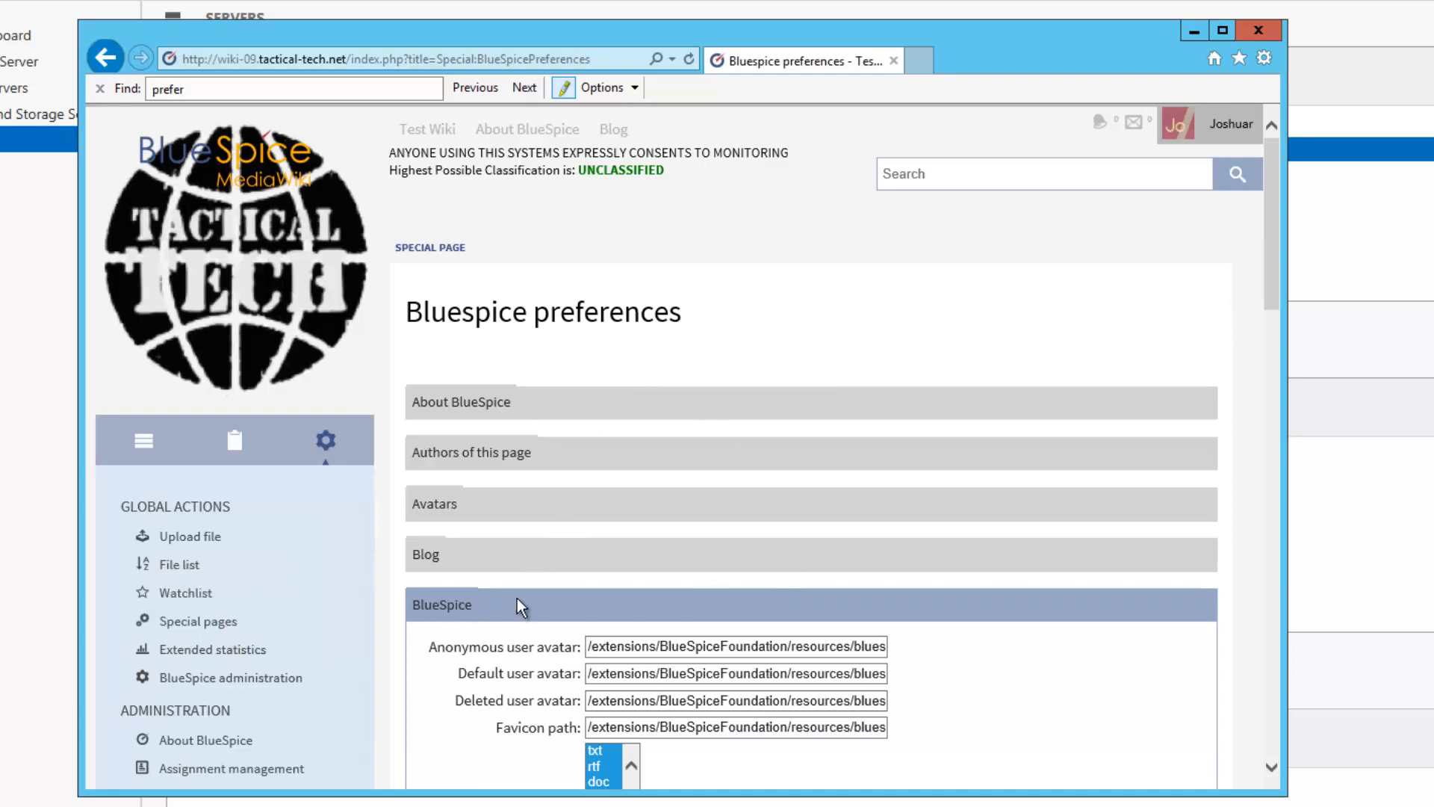
Clear the Logo path and add mp4 to the allowed file extensions
scroll(516, 597, down, 5)
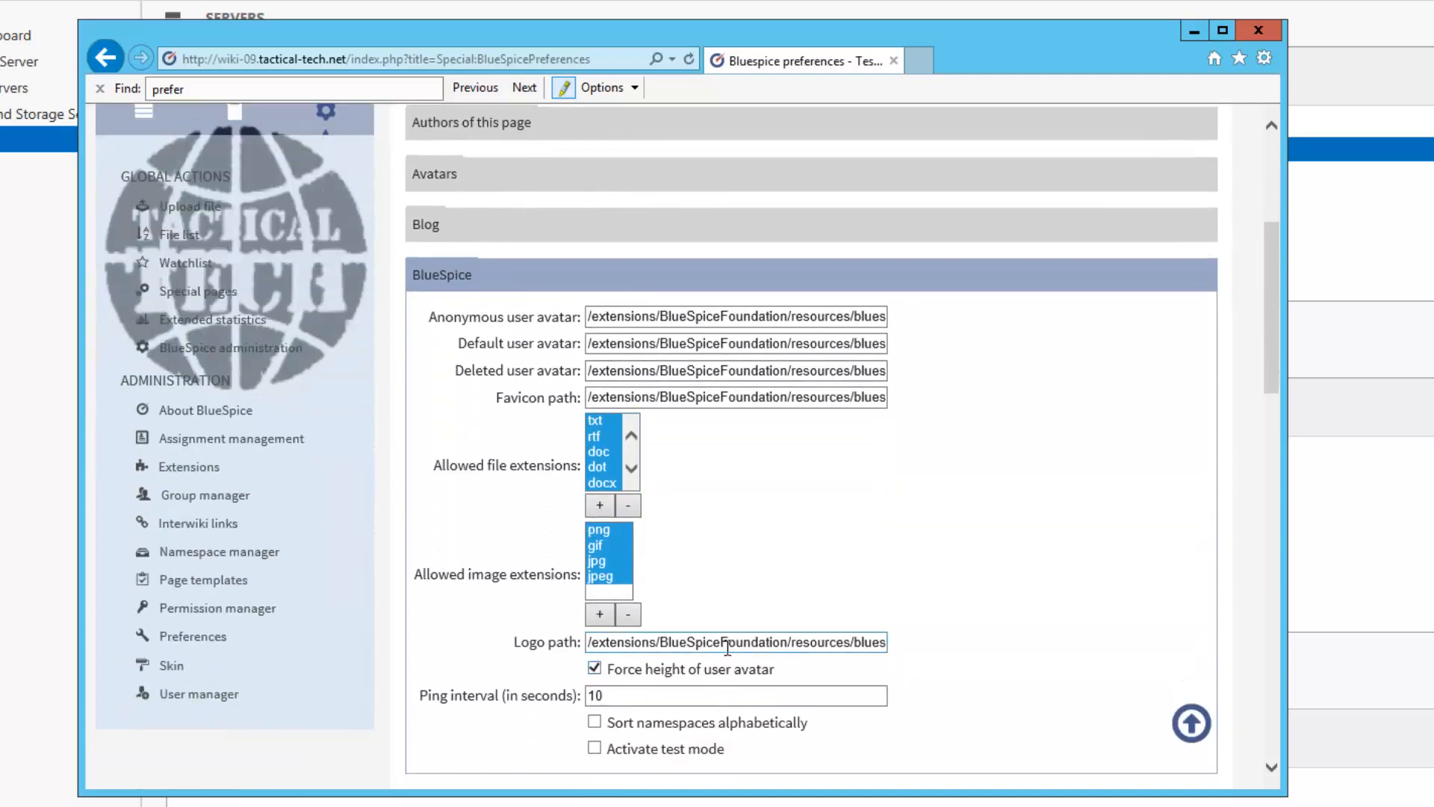
triple_click(725, 642)
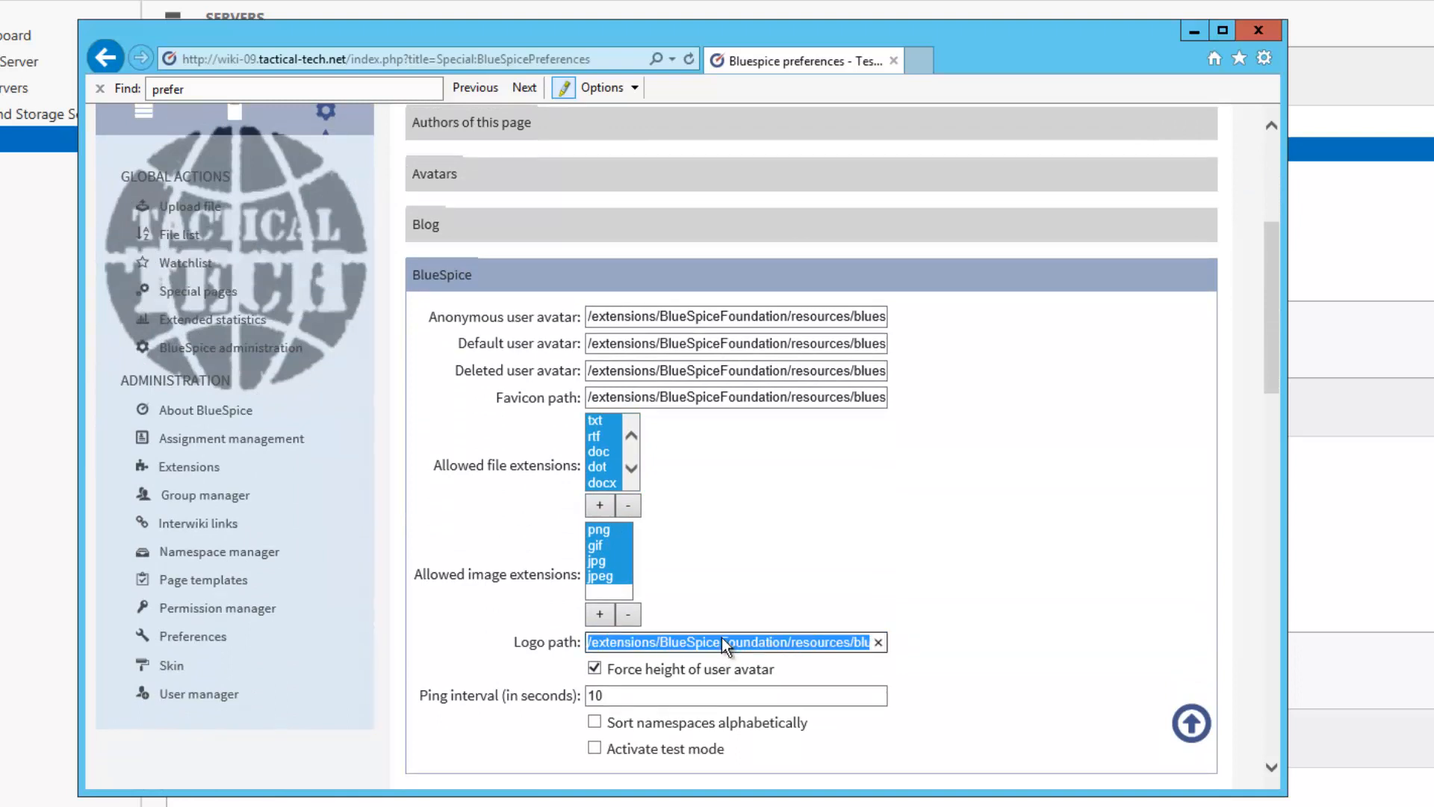
key(BackSpace)
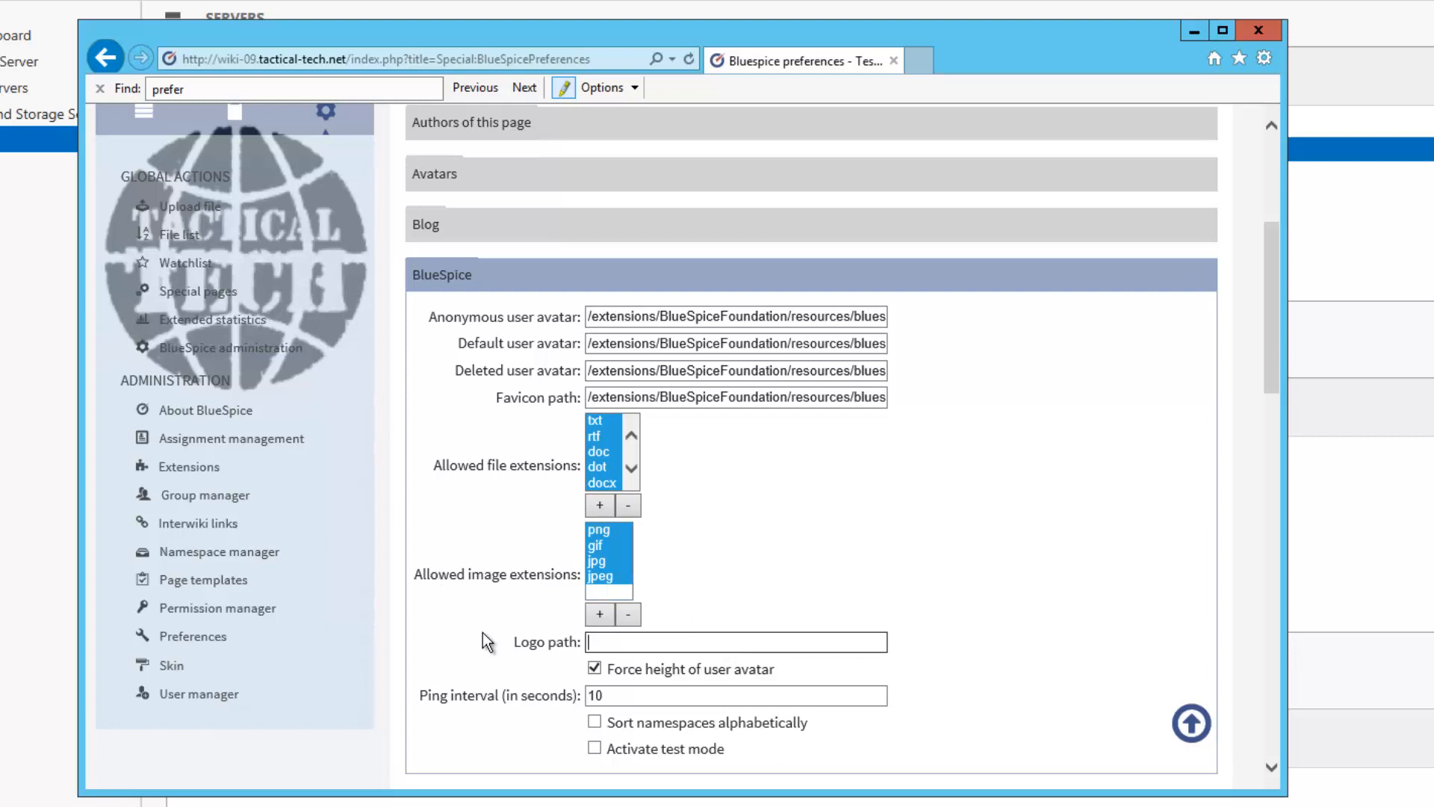
click(596, 507)
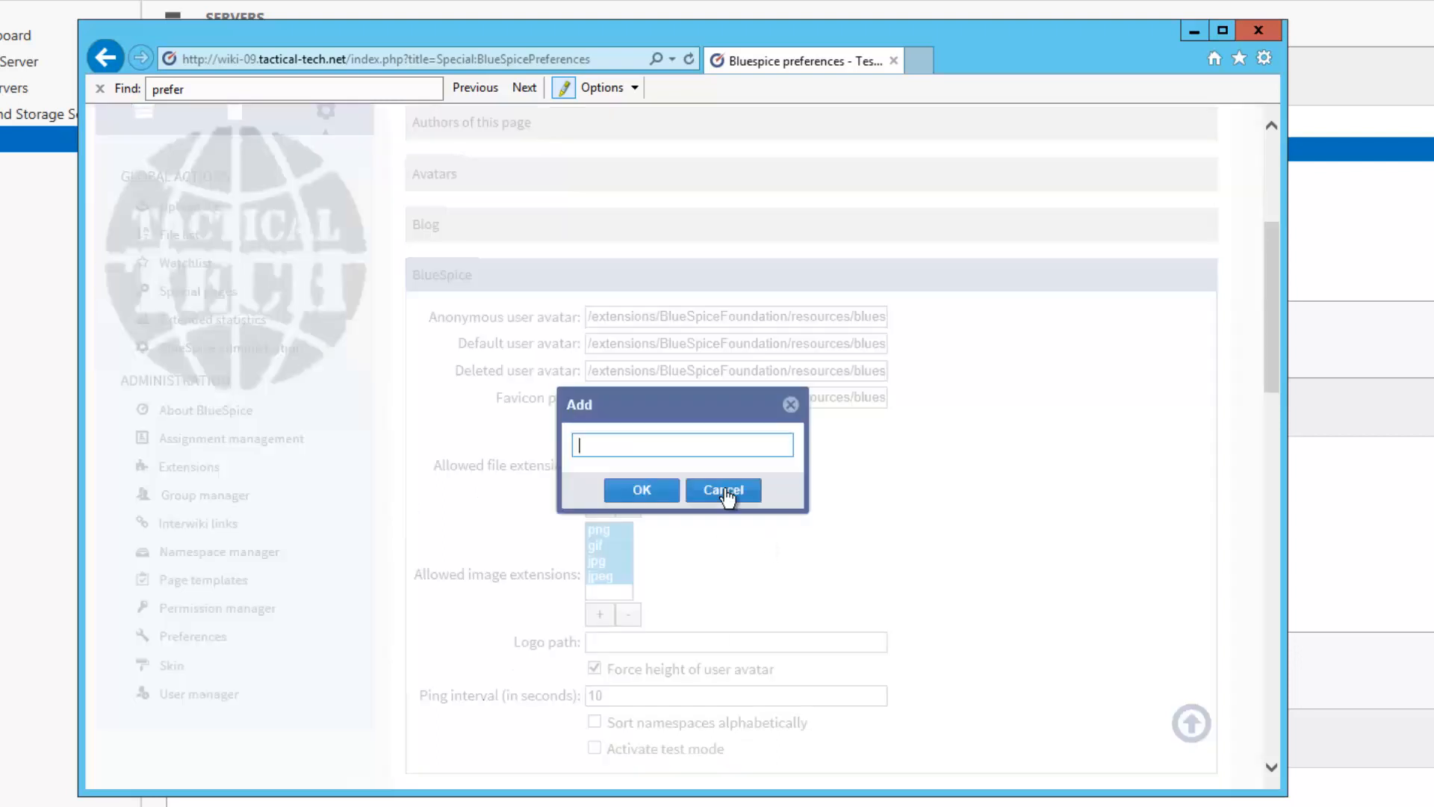
text(mp4)
click(642, 490)
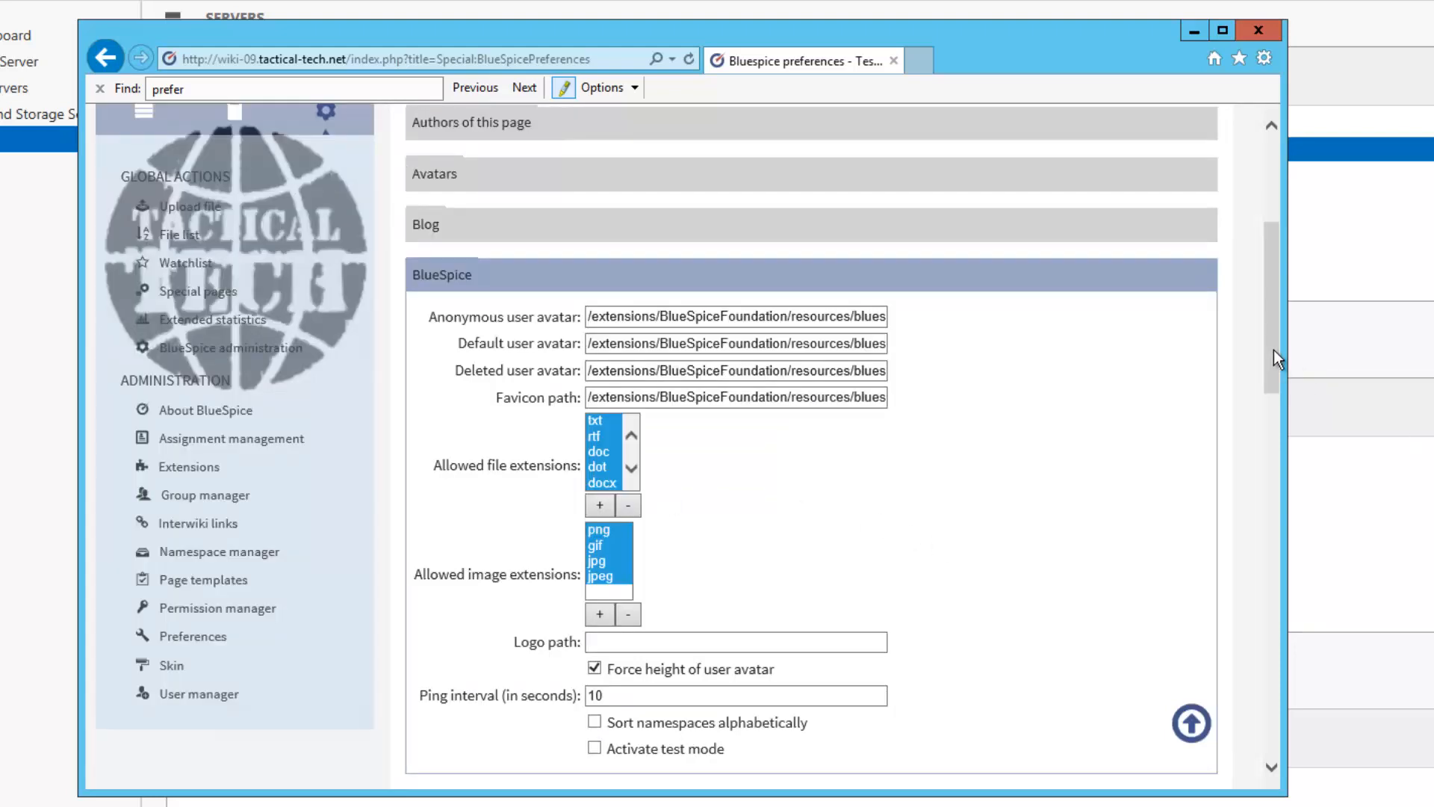
Inspect the Favicon path's /bluespice/ segment, leaving the path unchanged
click(683, 398)
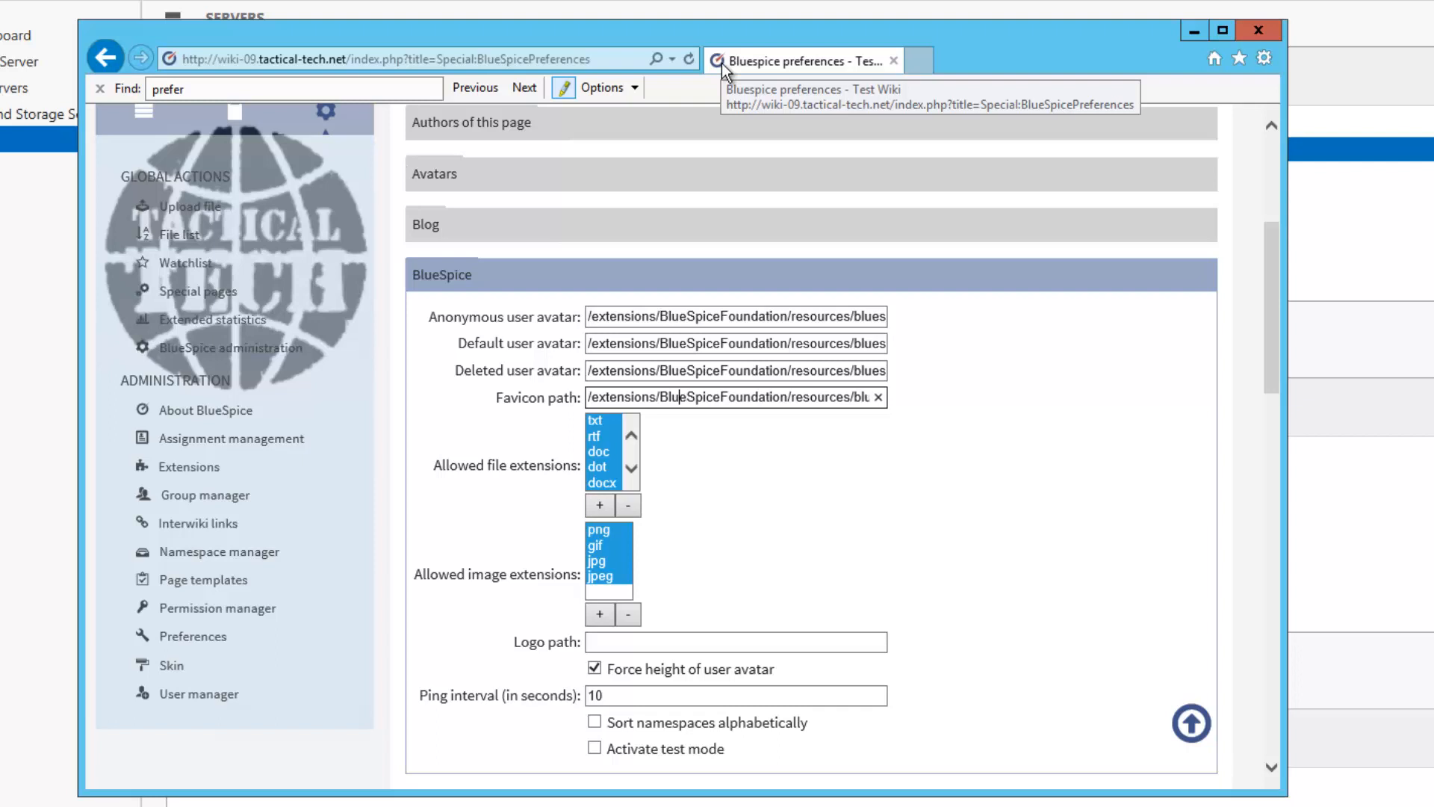
click(795, 396)
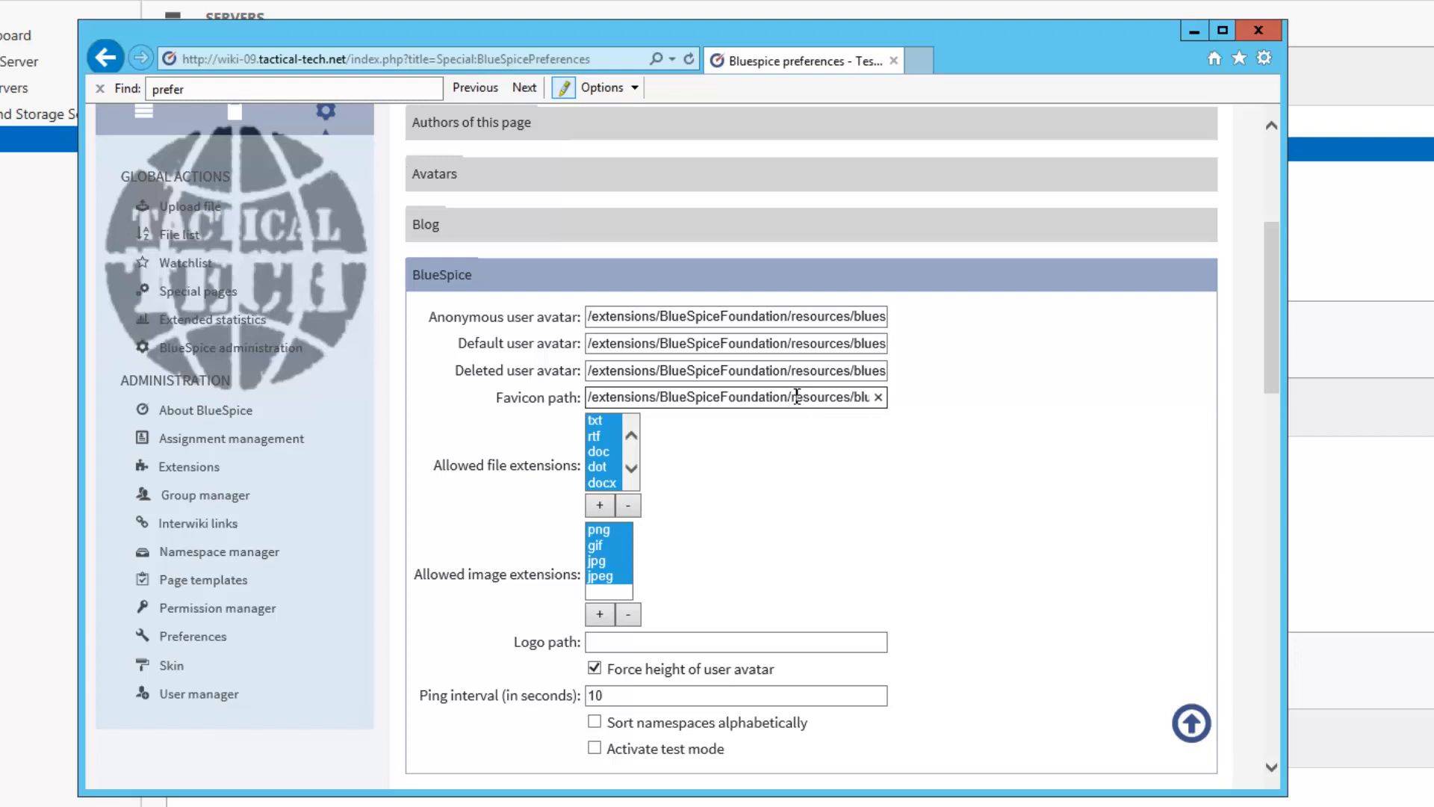
drag(850, 397, 903, 398)
click(867, 399)
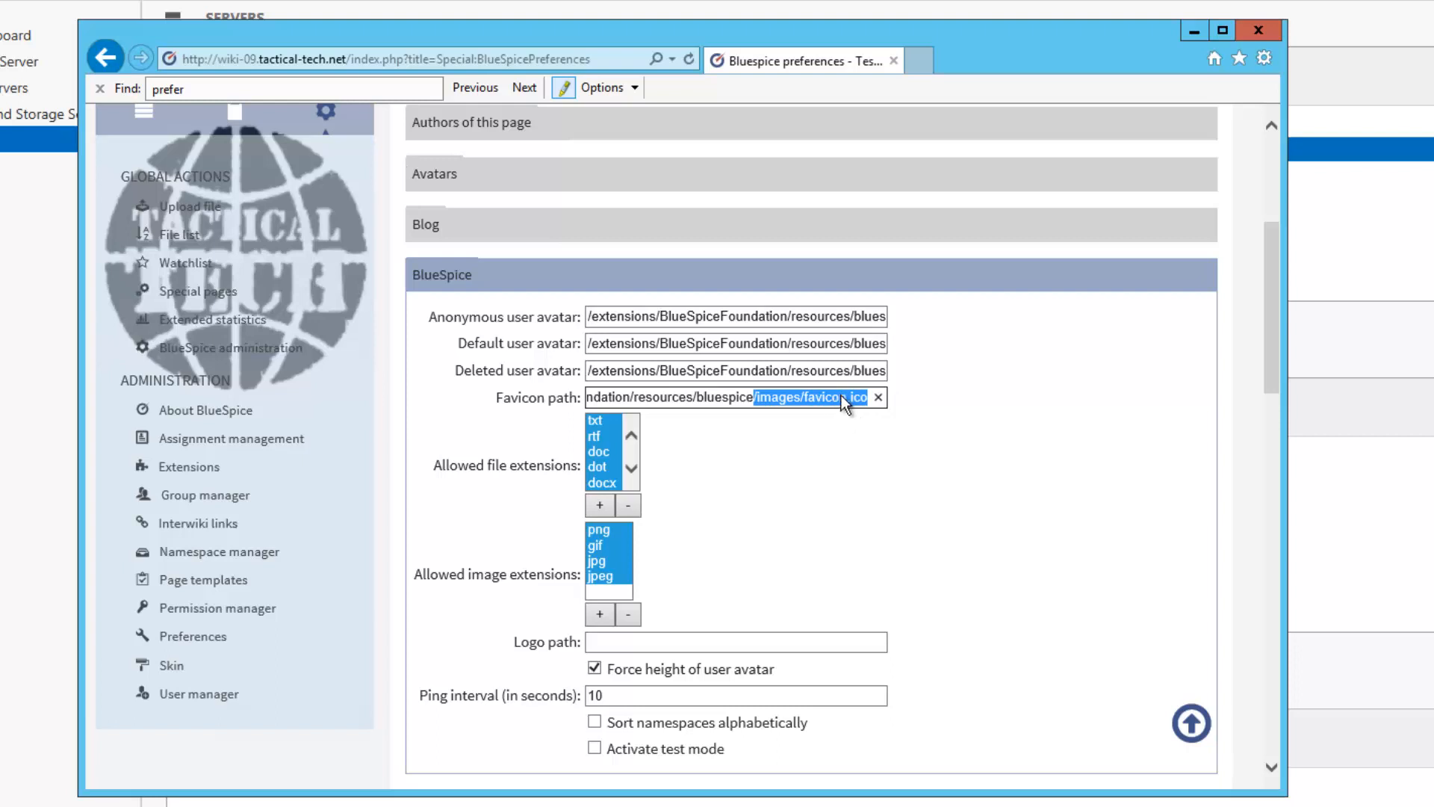
click(836, 444)
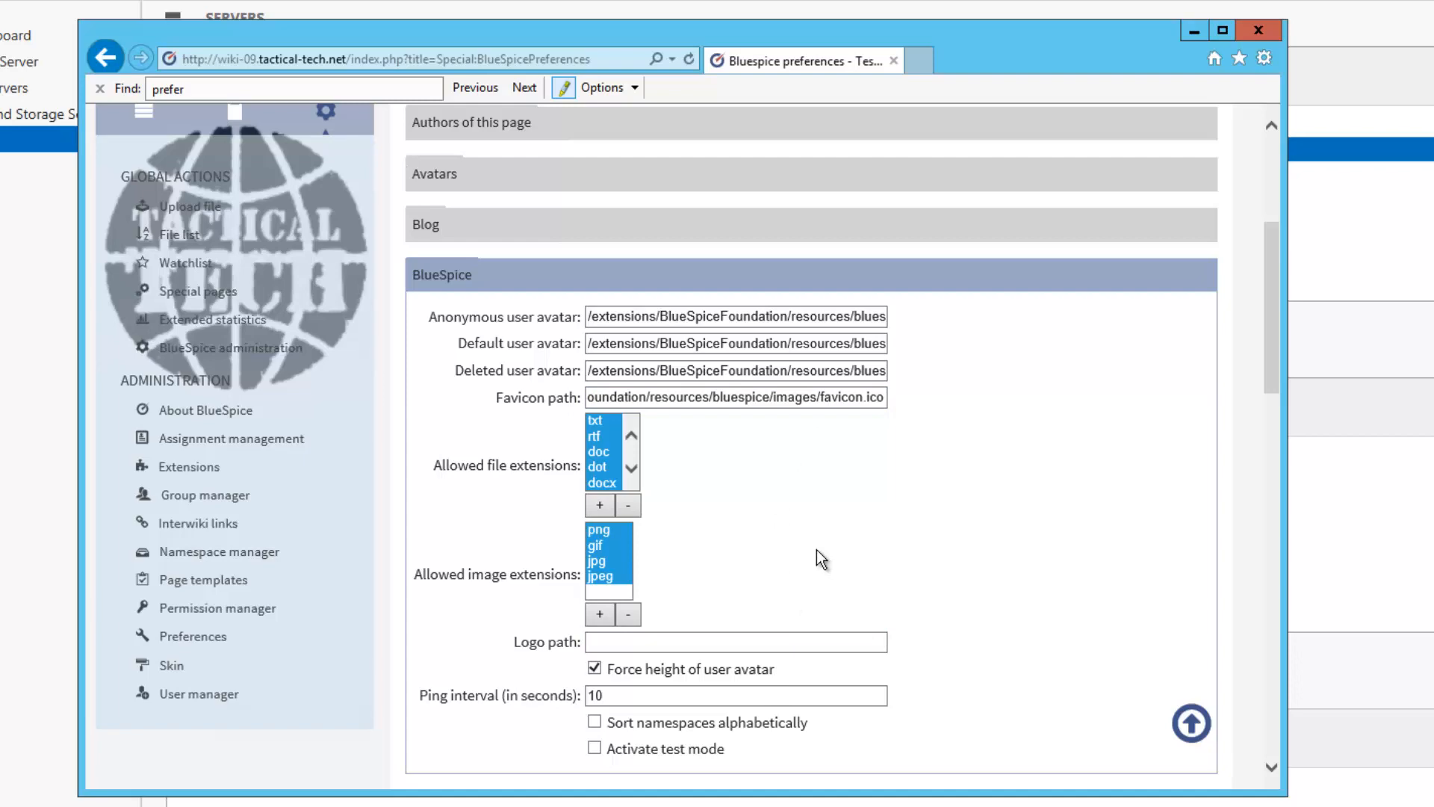
Uncheck 'Use WYSIWYG editor by default' and save the preferences
scroll(817, 550, down, 15)
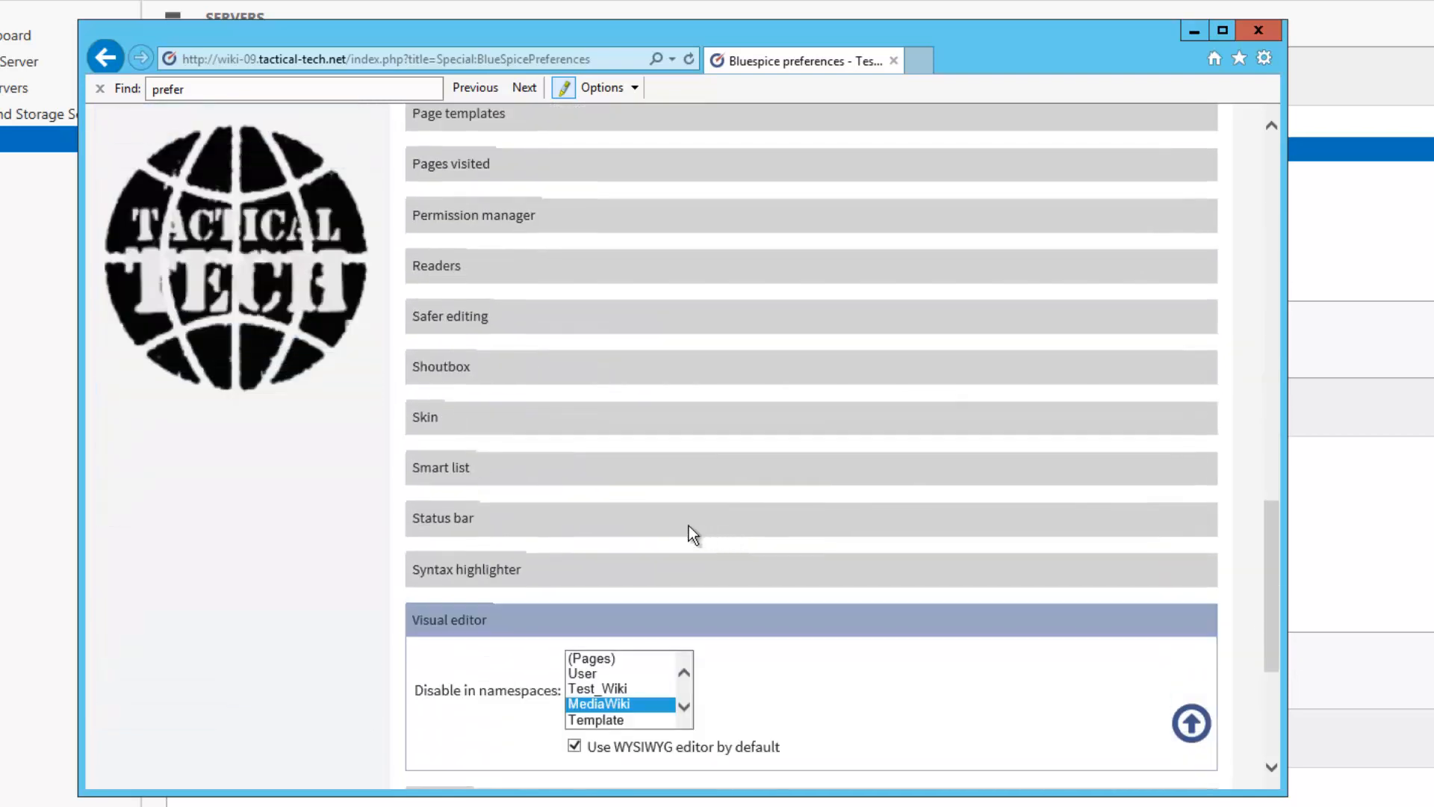
click(575, 746)
scroll(736, 769, down, 5)
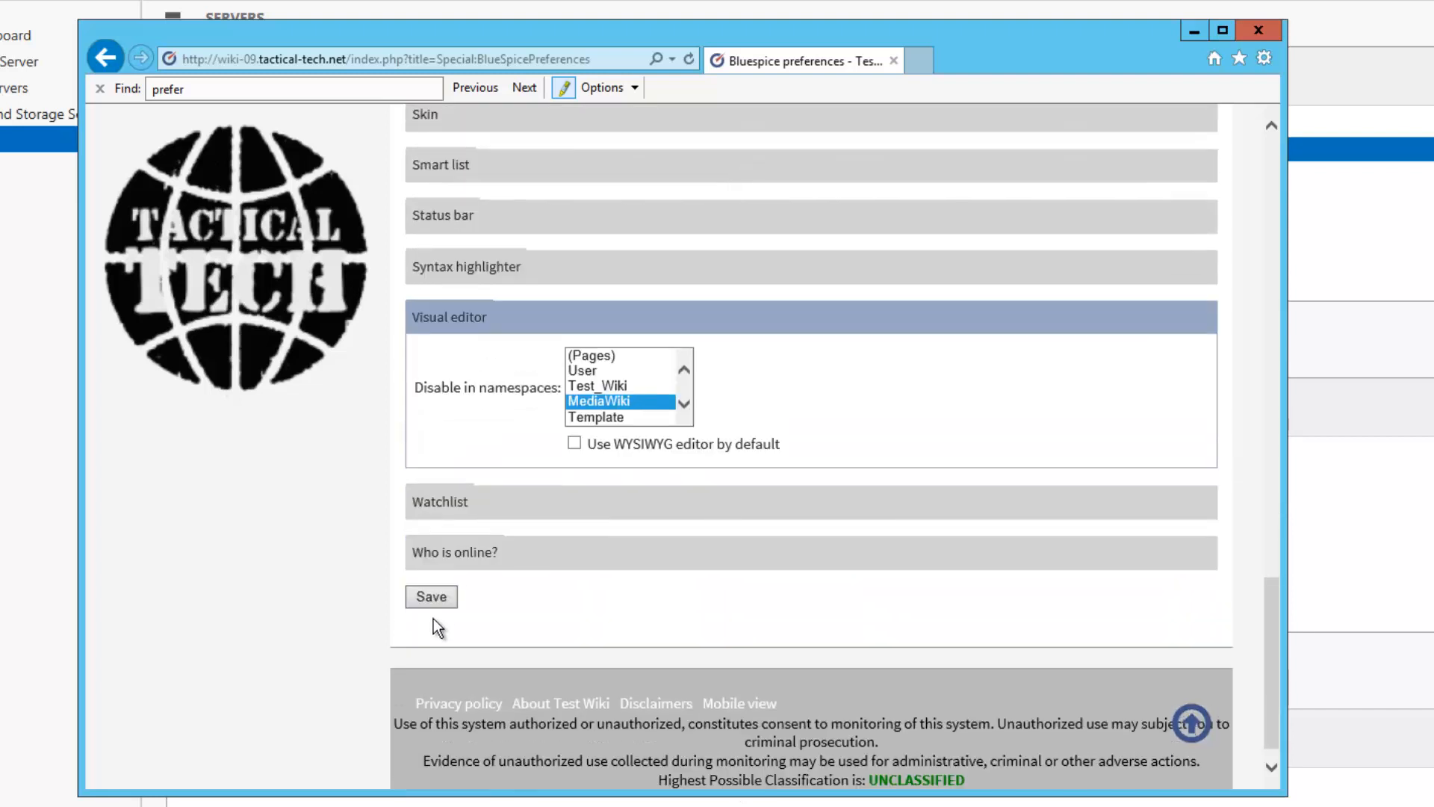
click(432, 597)
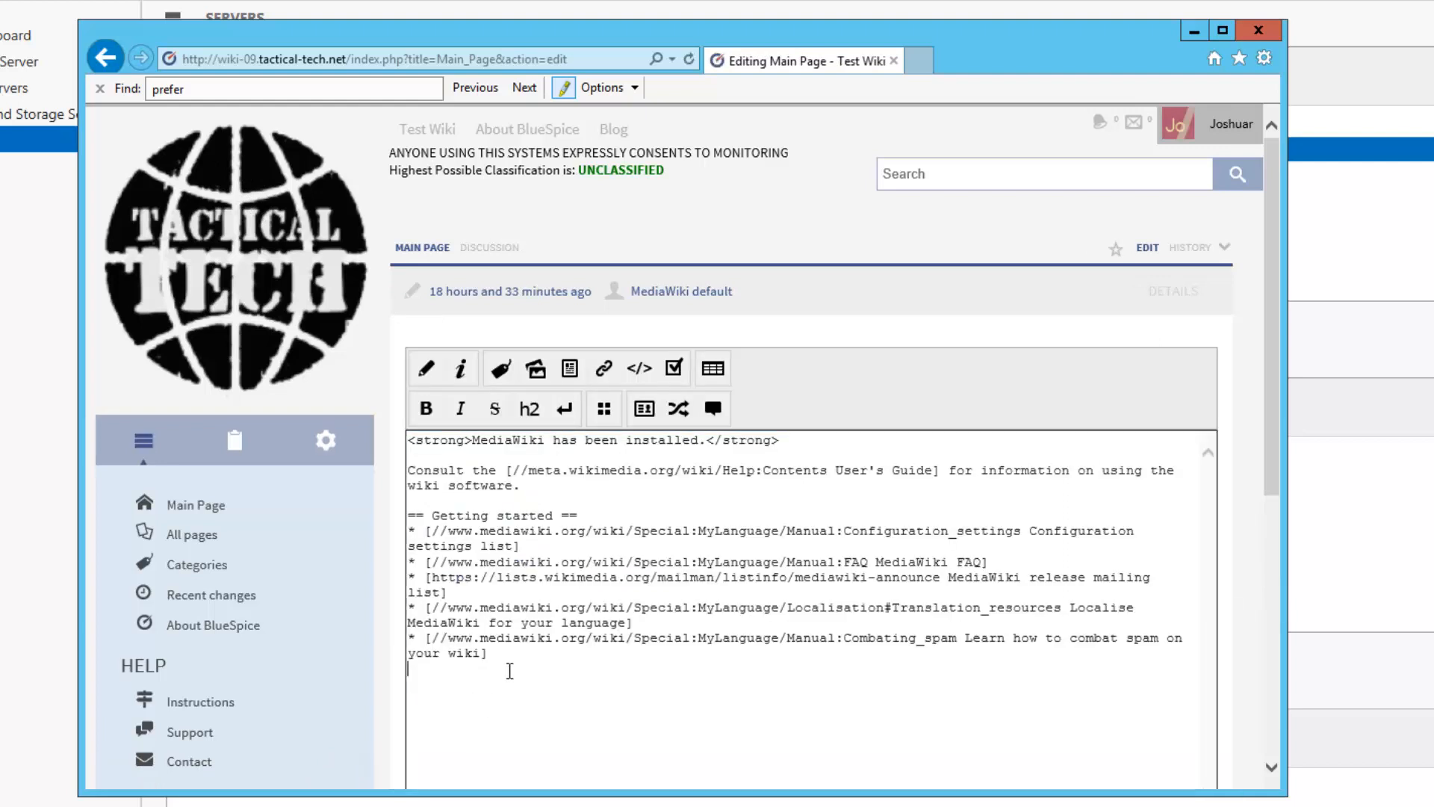
Toggle the Main Page editor between wikitext source and visual modes, then maximize the browser
click(428, 371)
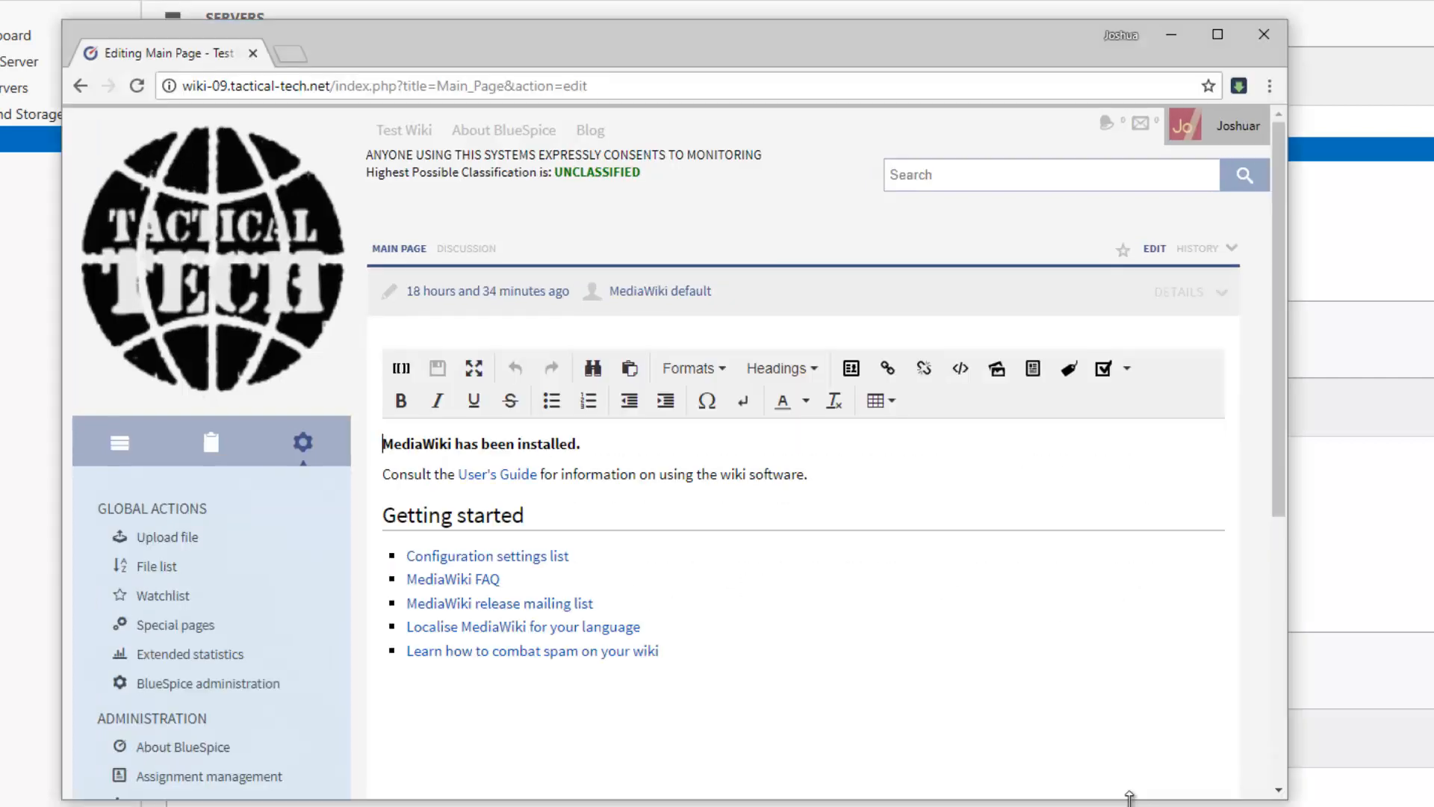
click(404, 373)
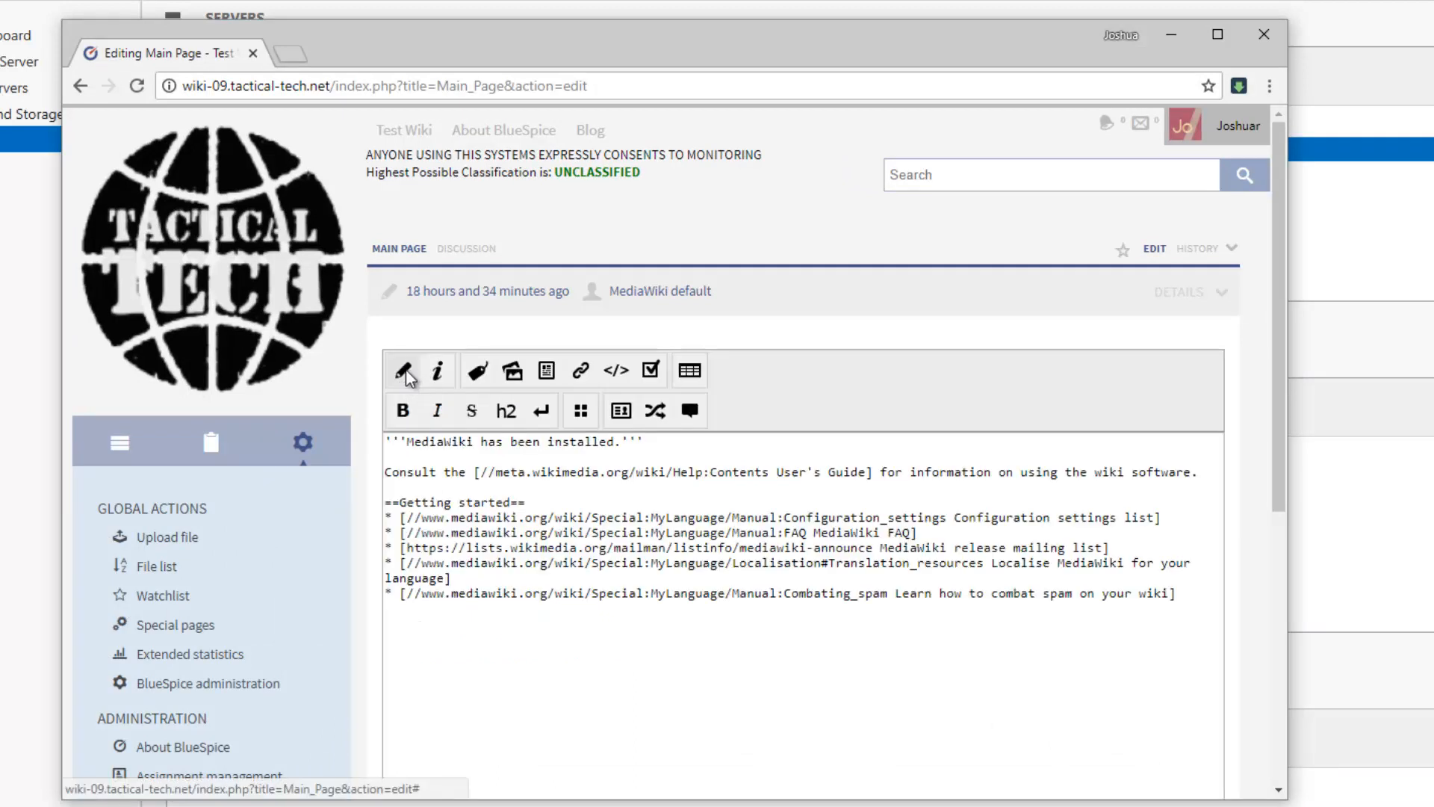
click(403, 374)
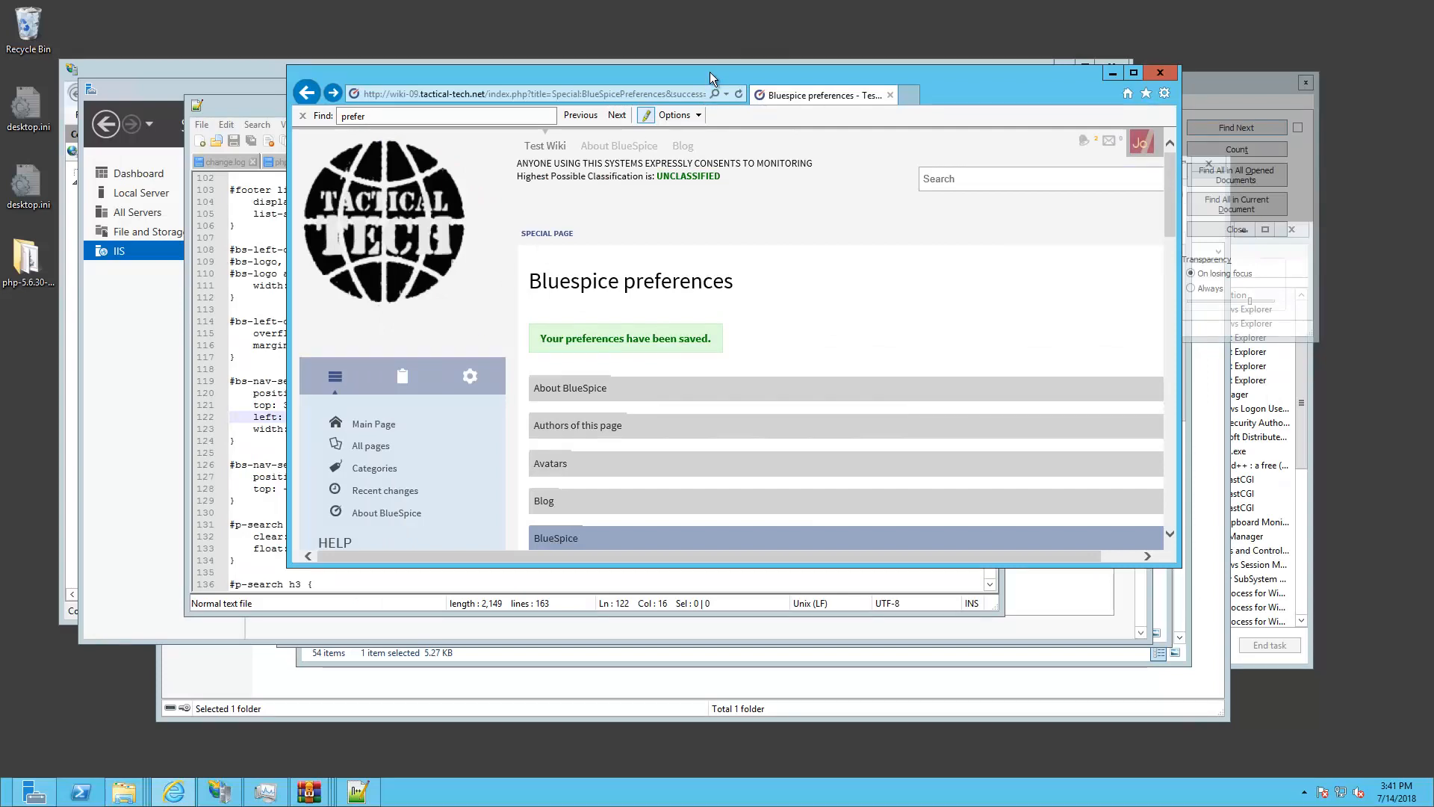
double_click(709, 72)
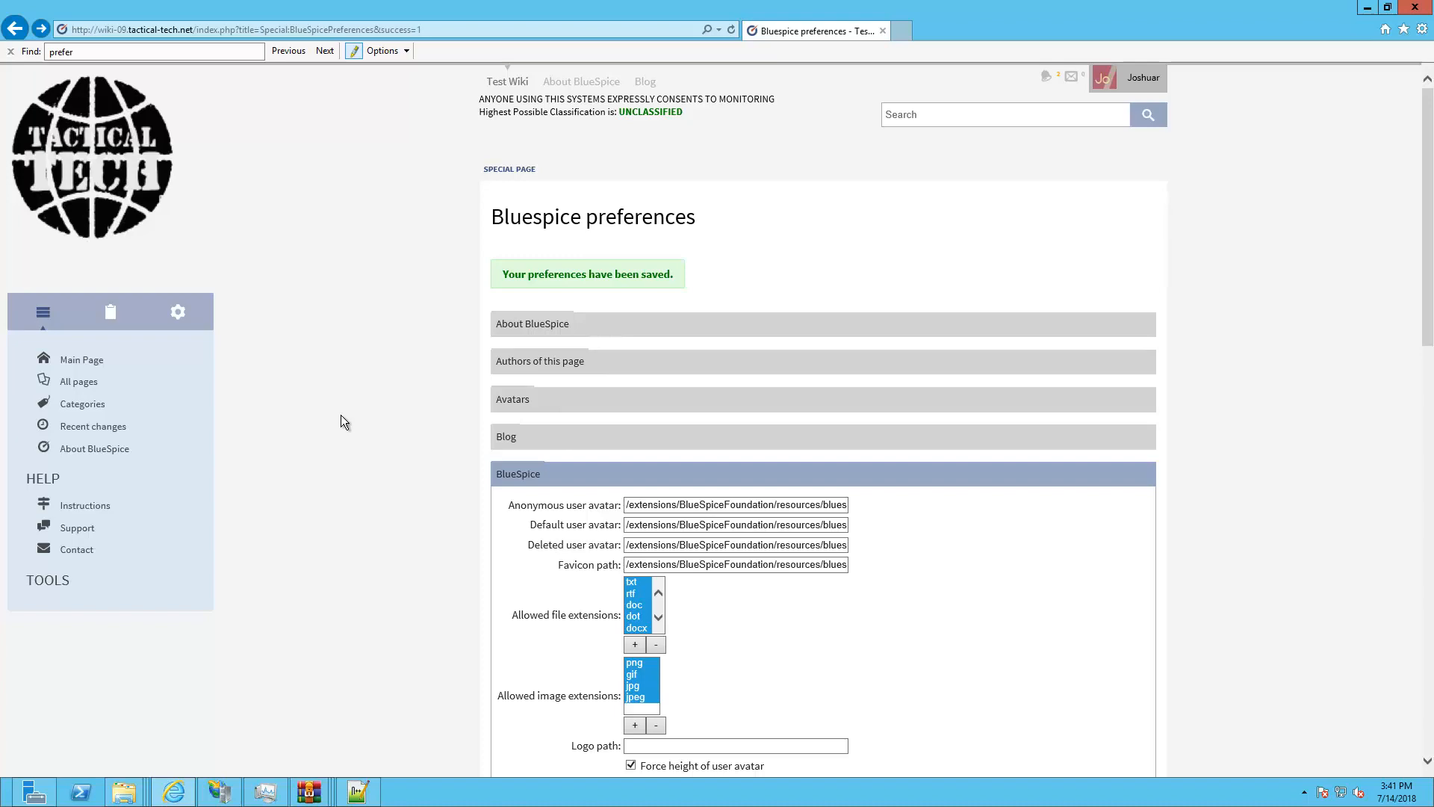
Open skin.json from the BlueSpiceSkin folder in Notepad++
click(358, 793)
click(684, 299)
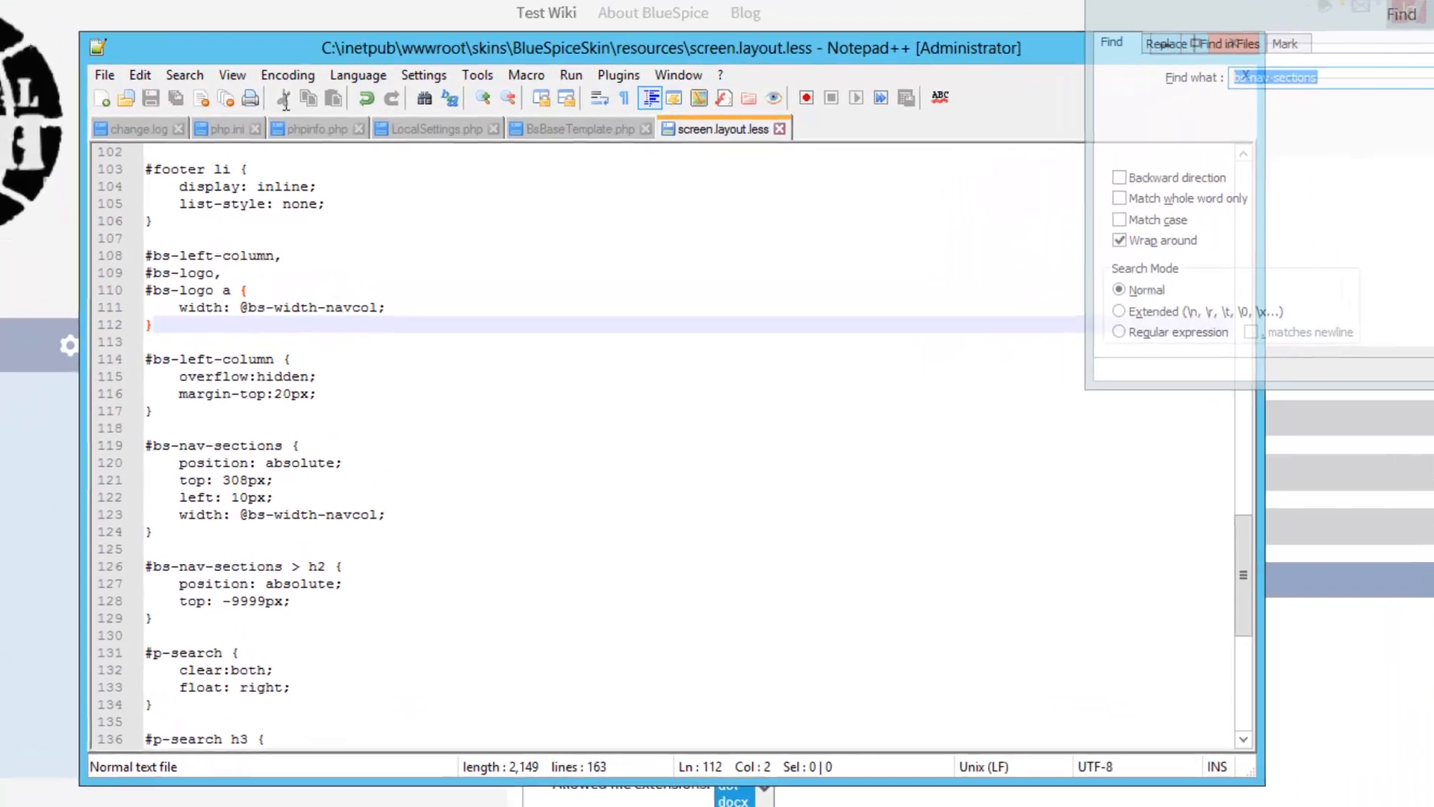
click(126, 98)
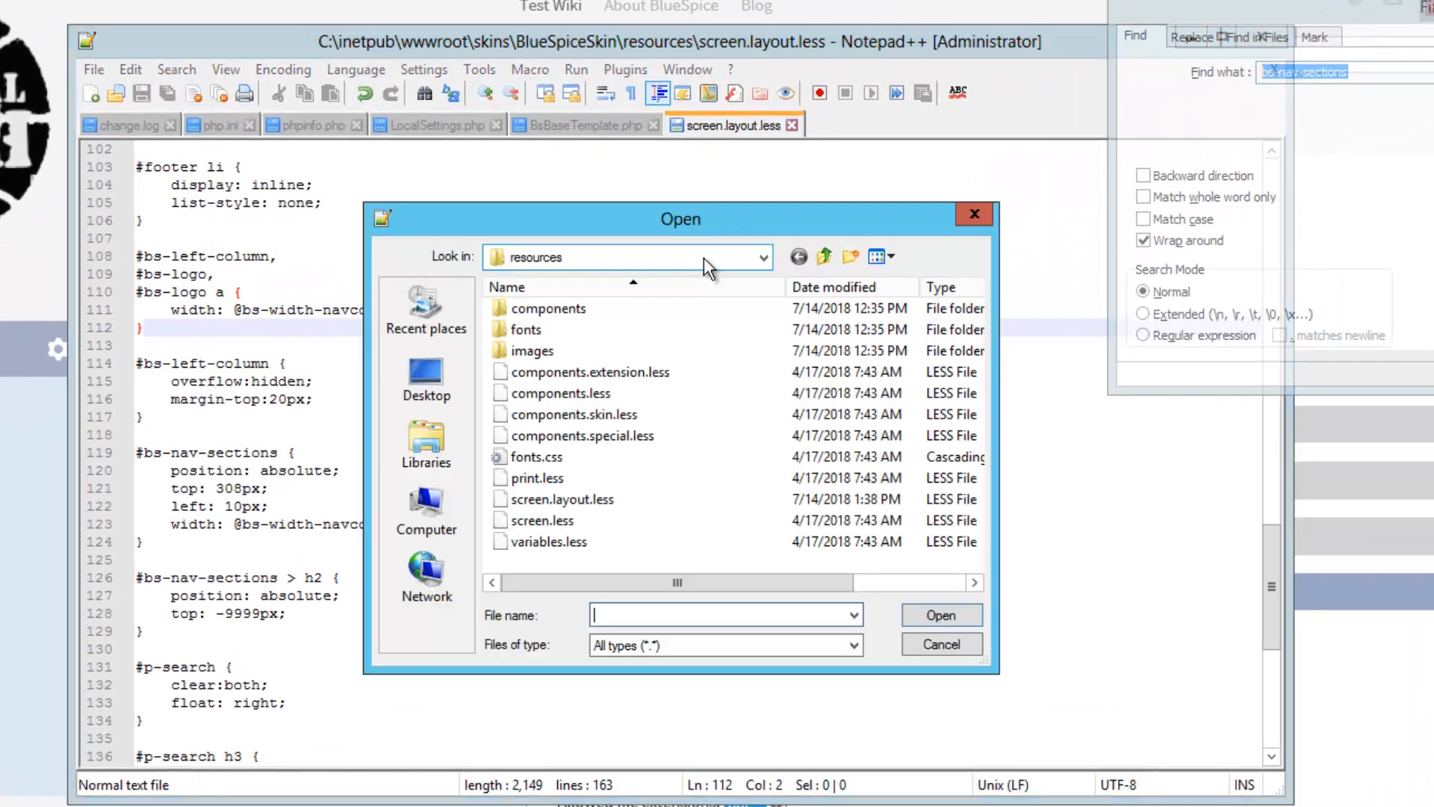
click(762, 257)
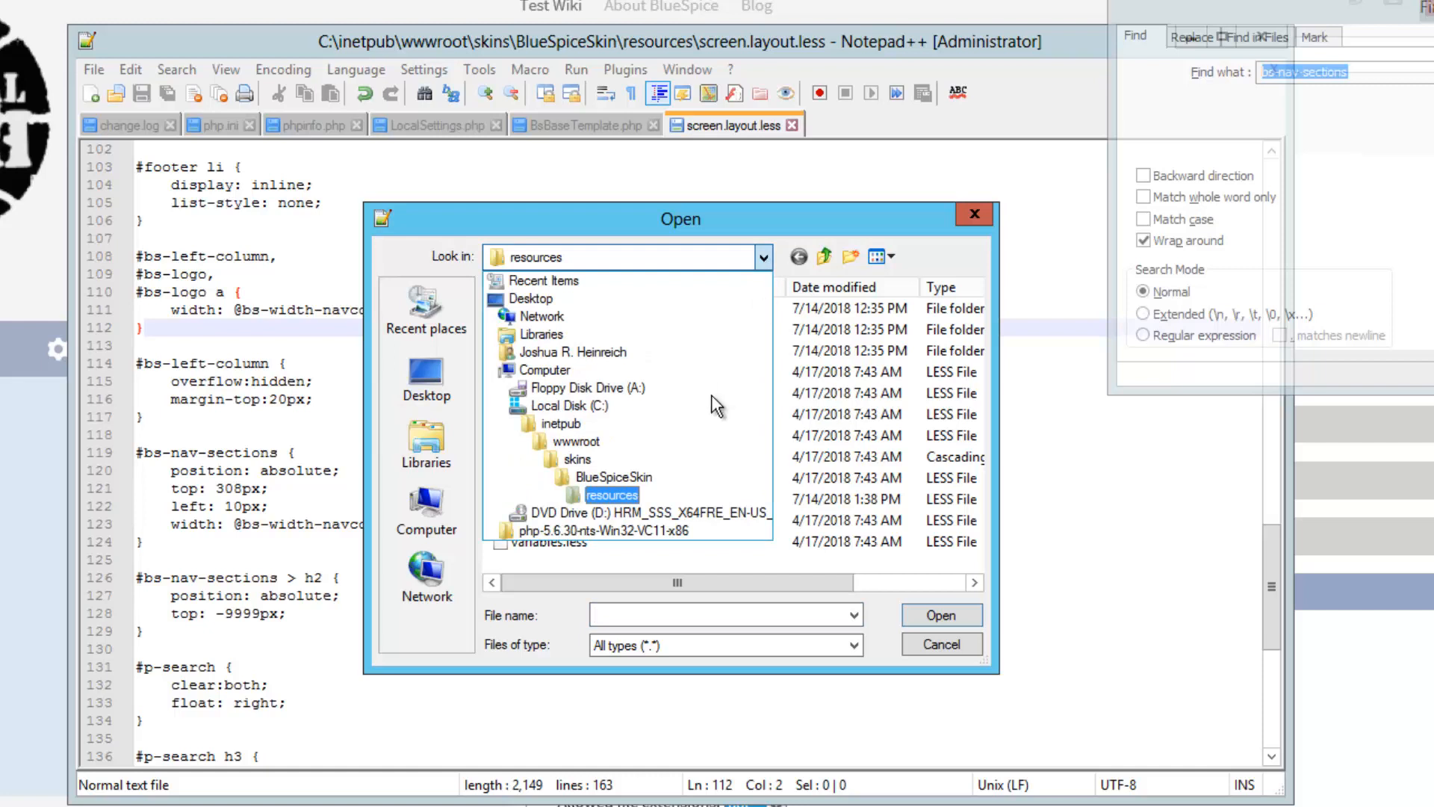
click(623, 477)
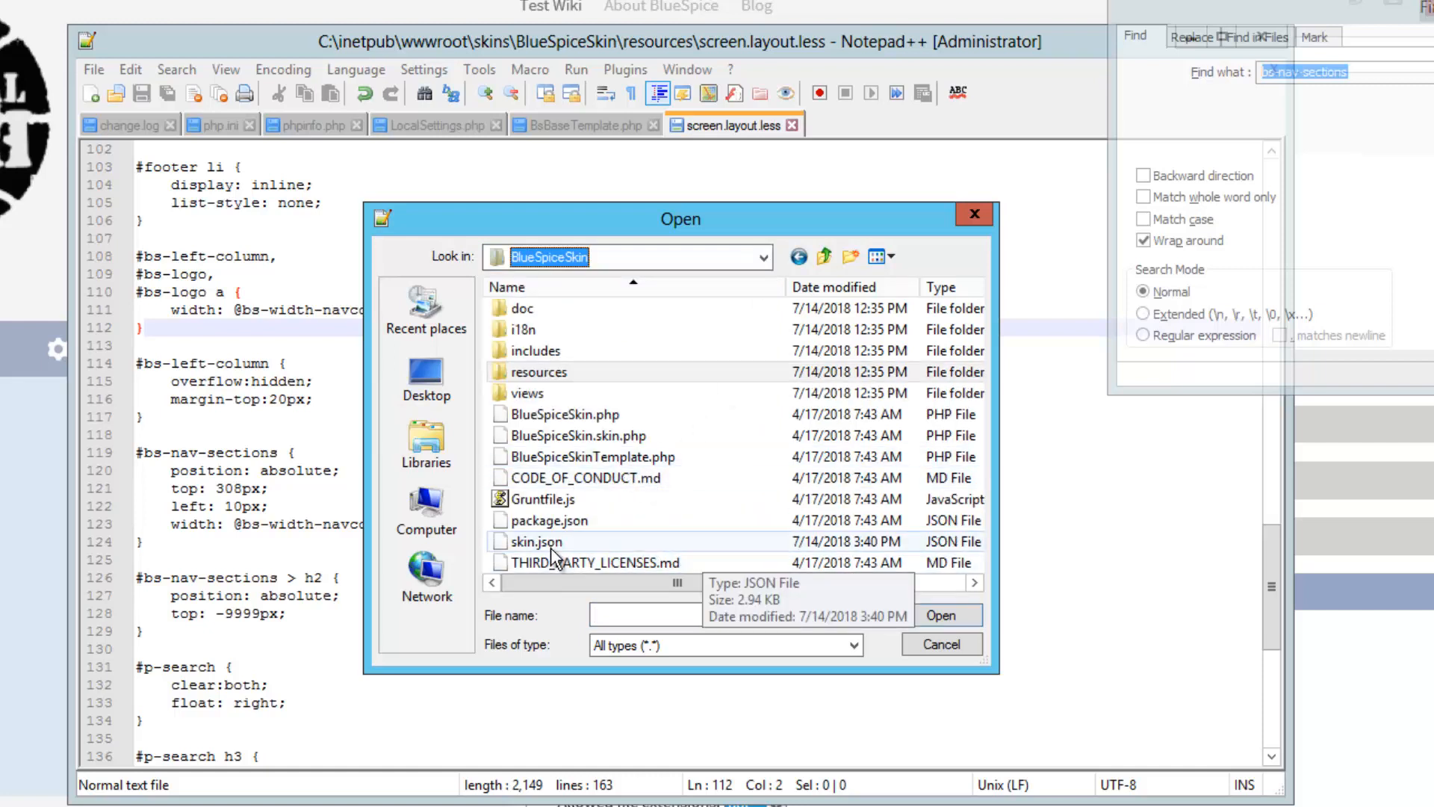
click(822, 542)
click(918, 615)
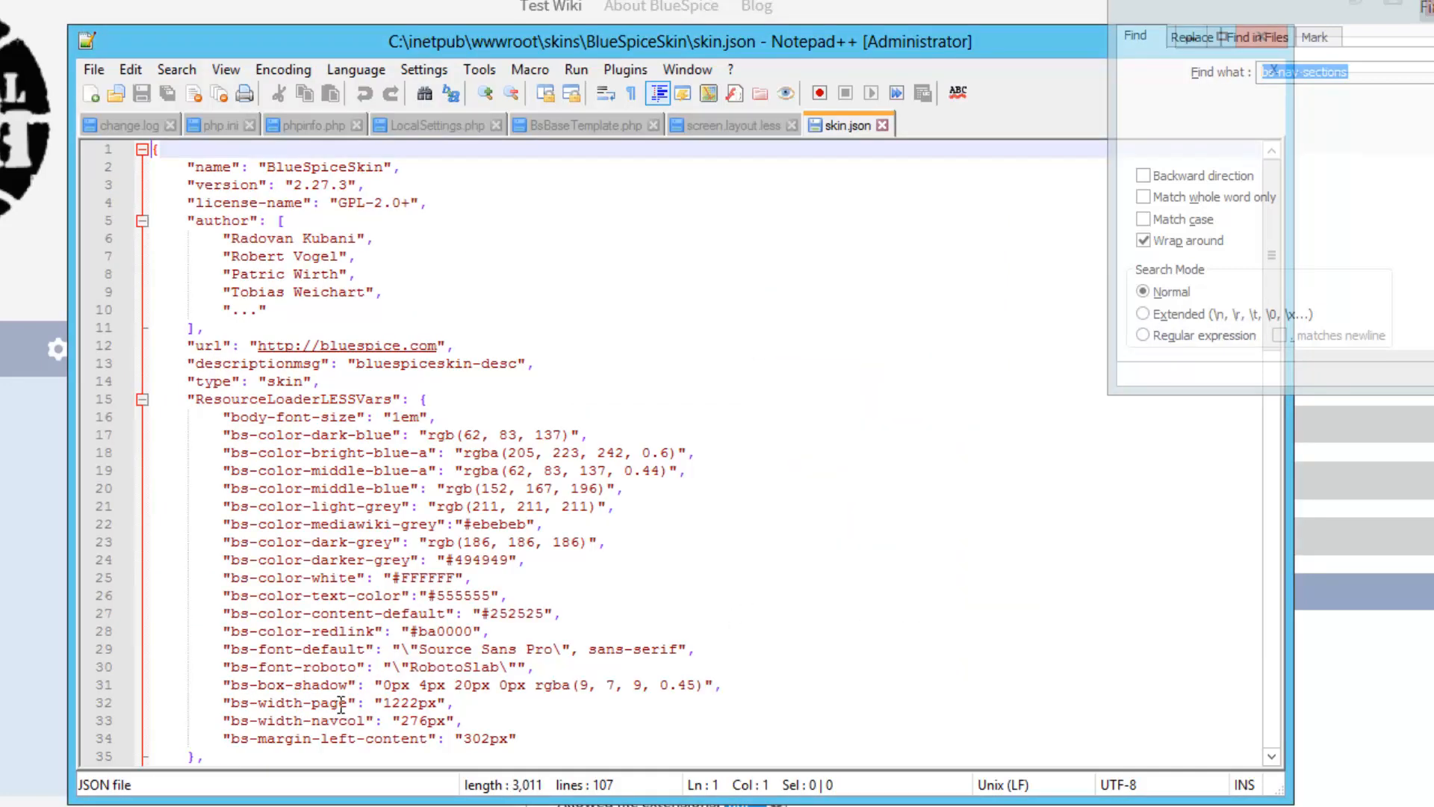
Replace bs-width-page's 1222px value with auto on line 32 and save skin.json
click(384, 702)
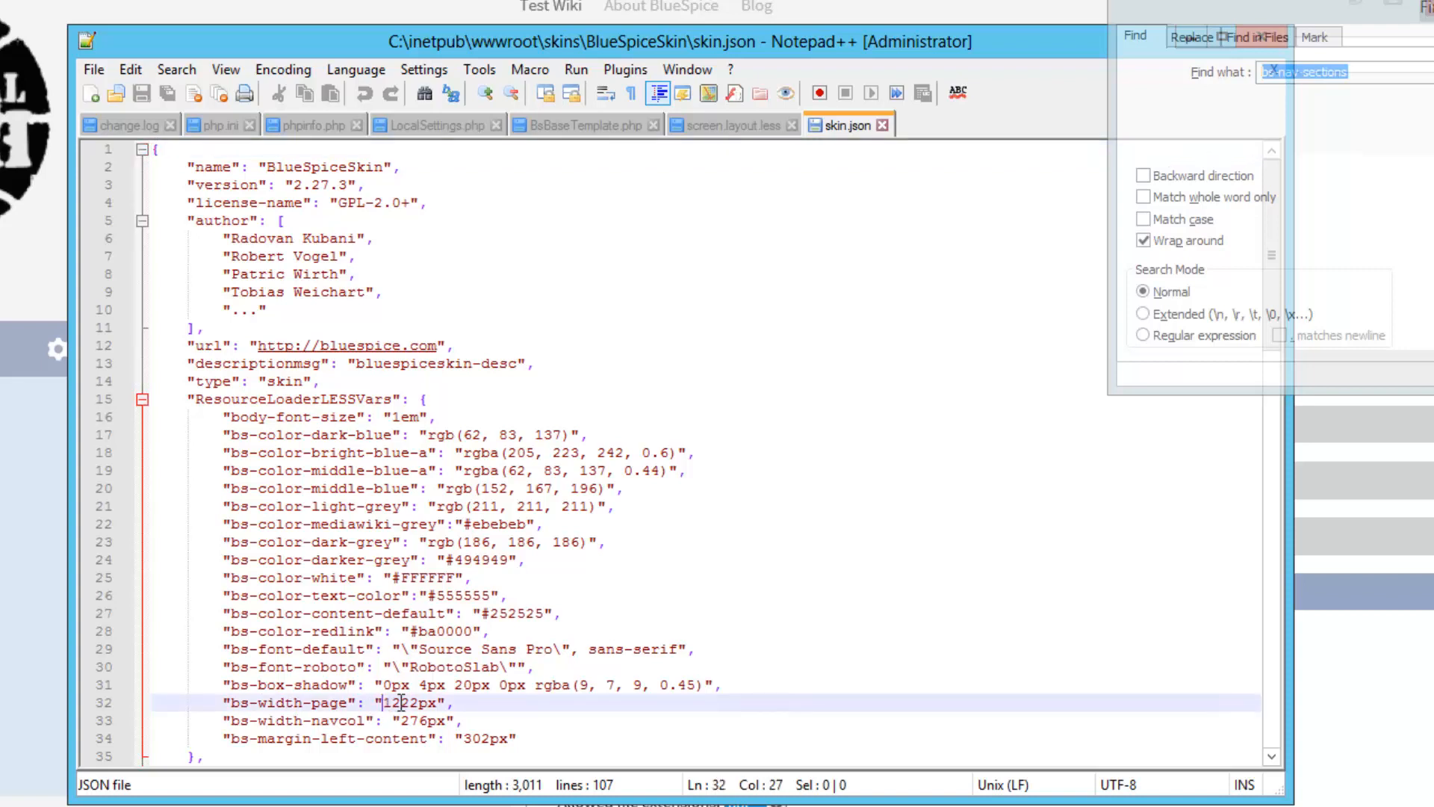
drag(383, 702, 438, 703)
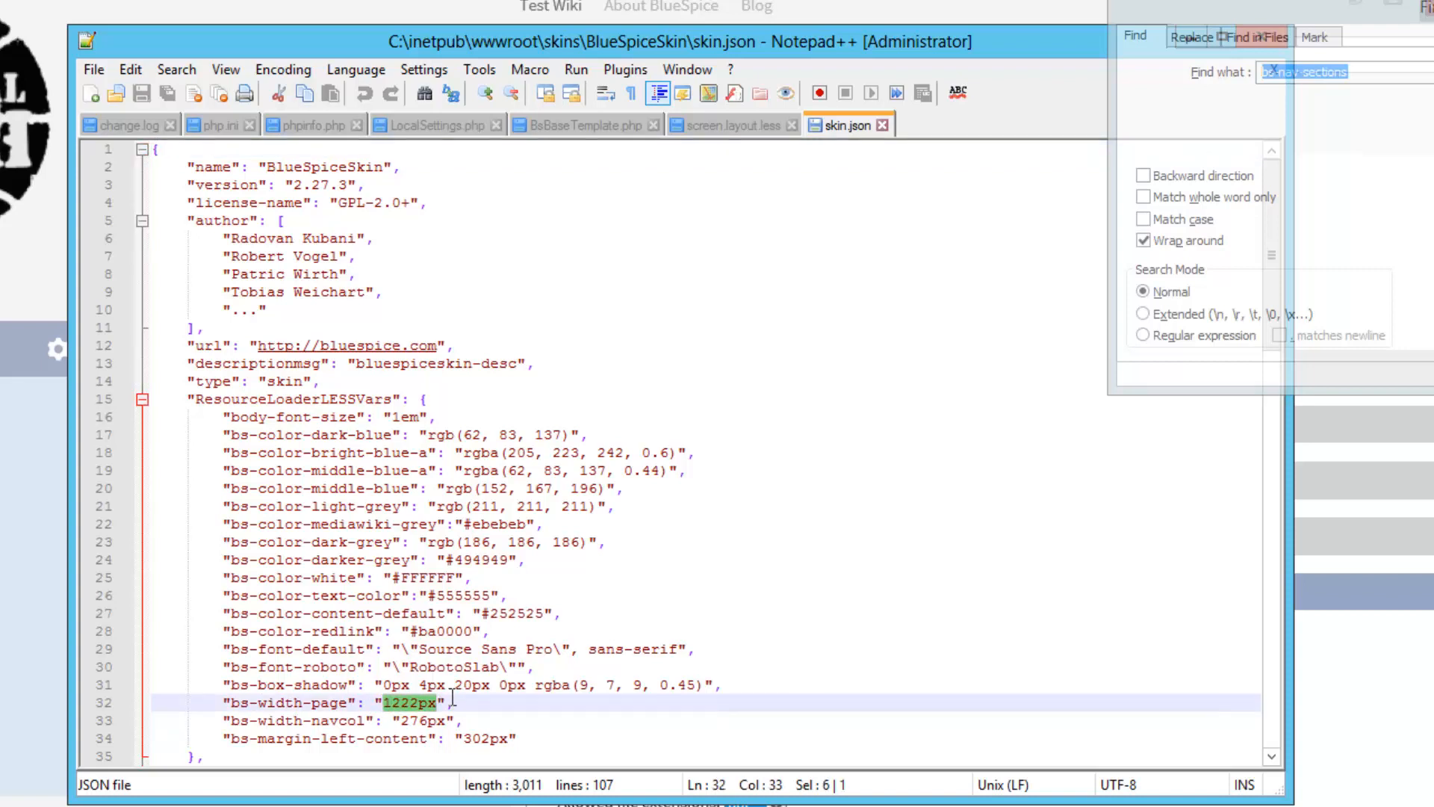
text(auto)
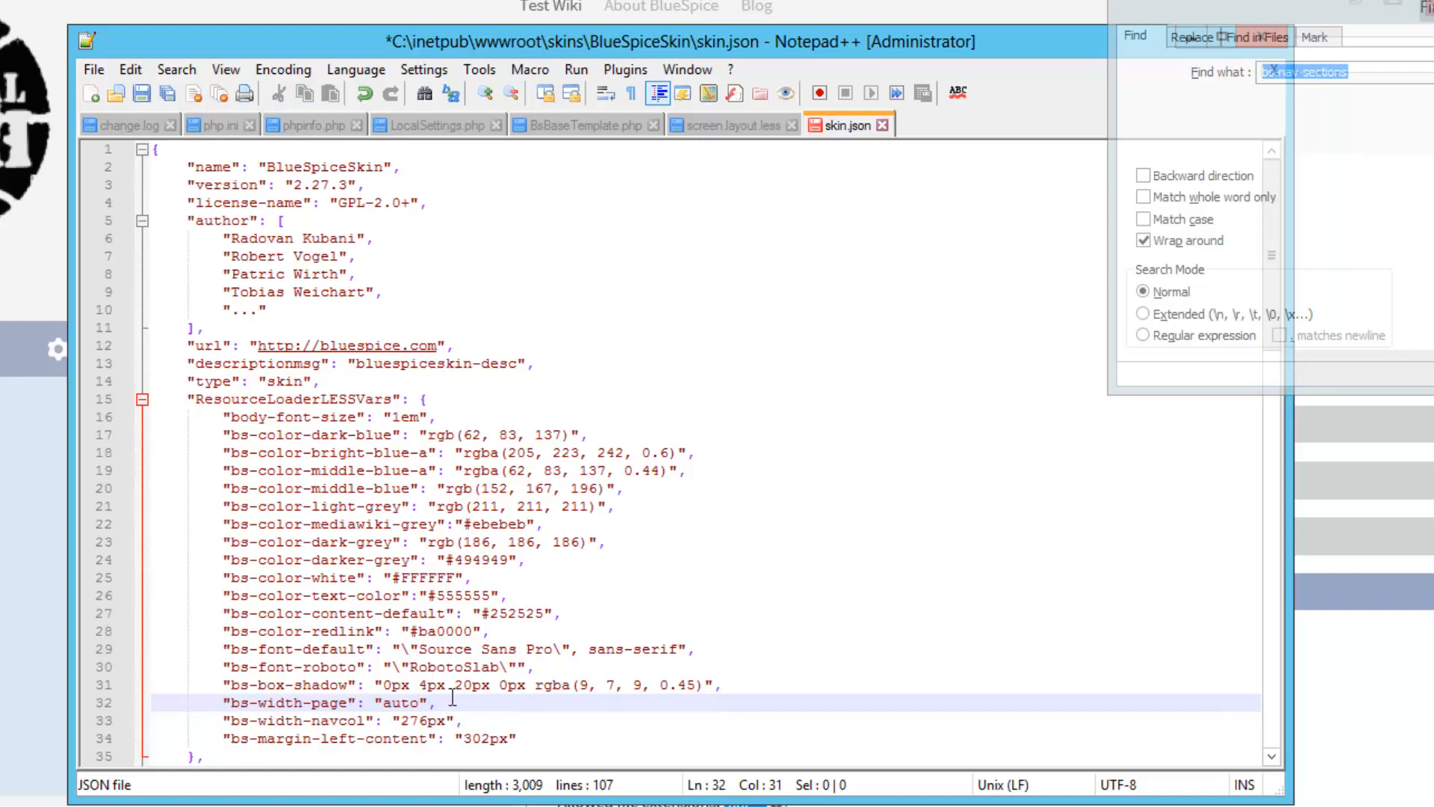
click(453, 701)
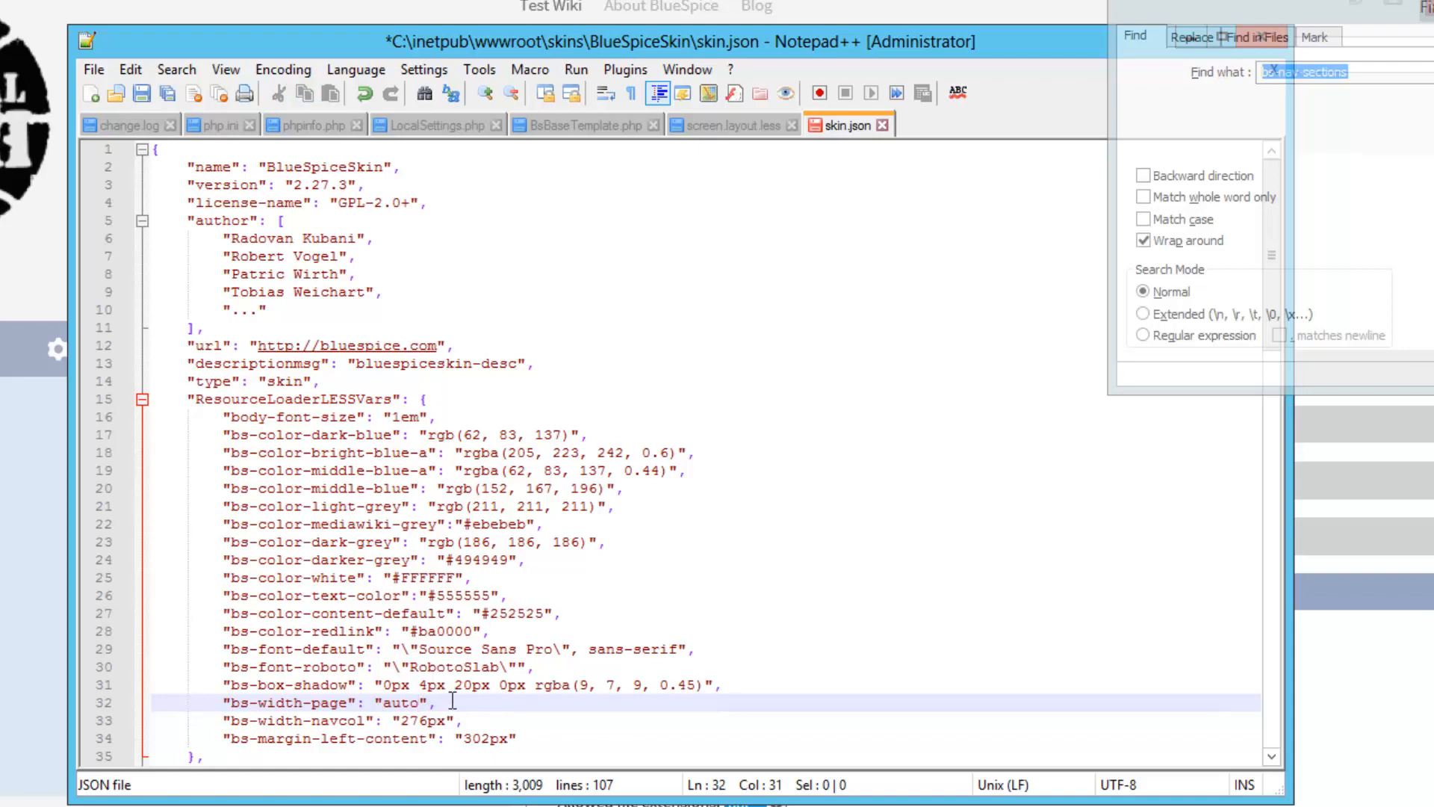
click(145, 95)
Refresh the wiki preferences page in Internet Explorer, then bring skin.json in Notepad++ back up
key(alt+Tab)
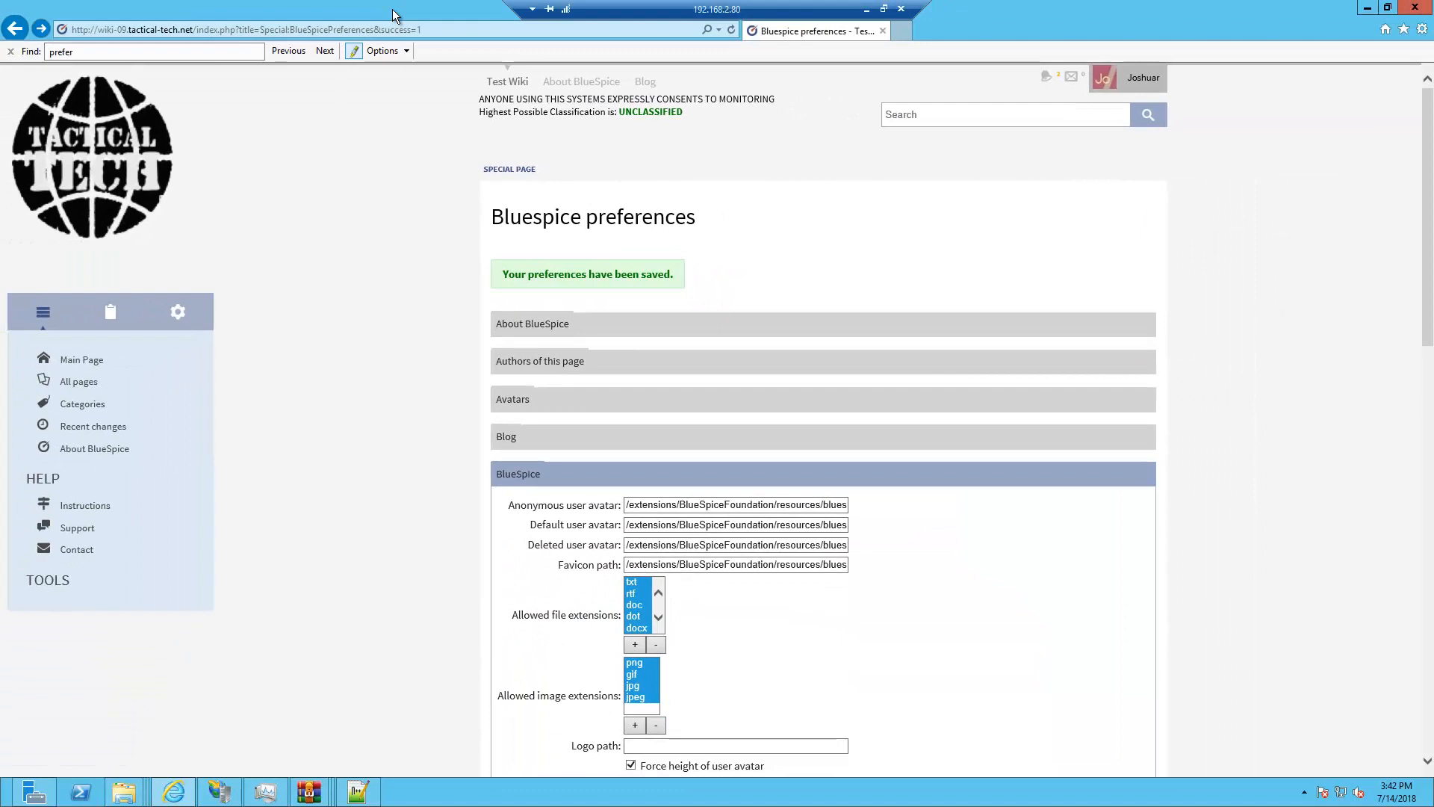
key(F5)
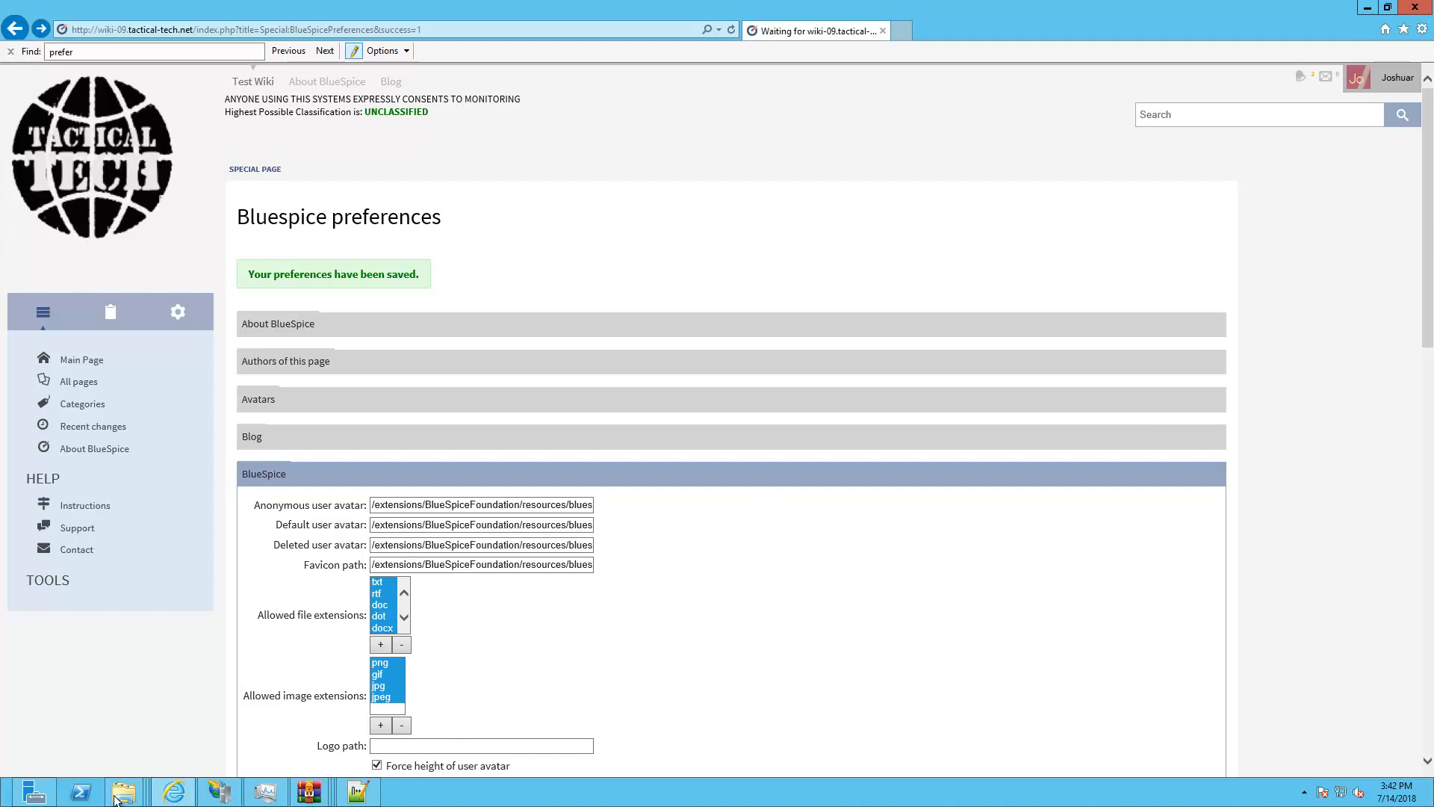
click(366, 797)
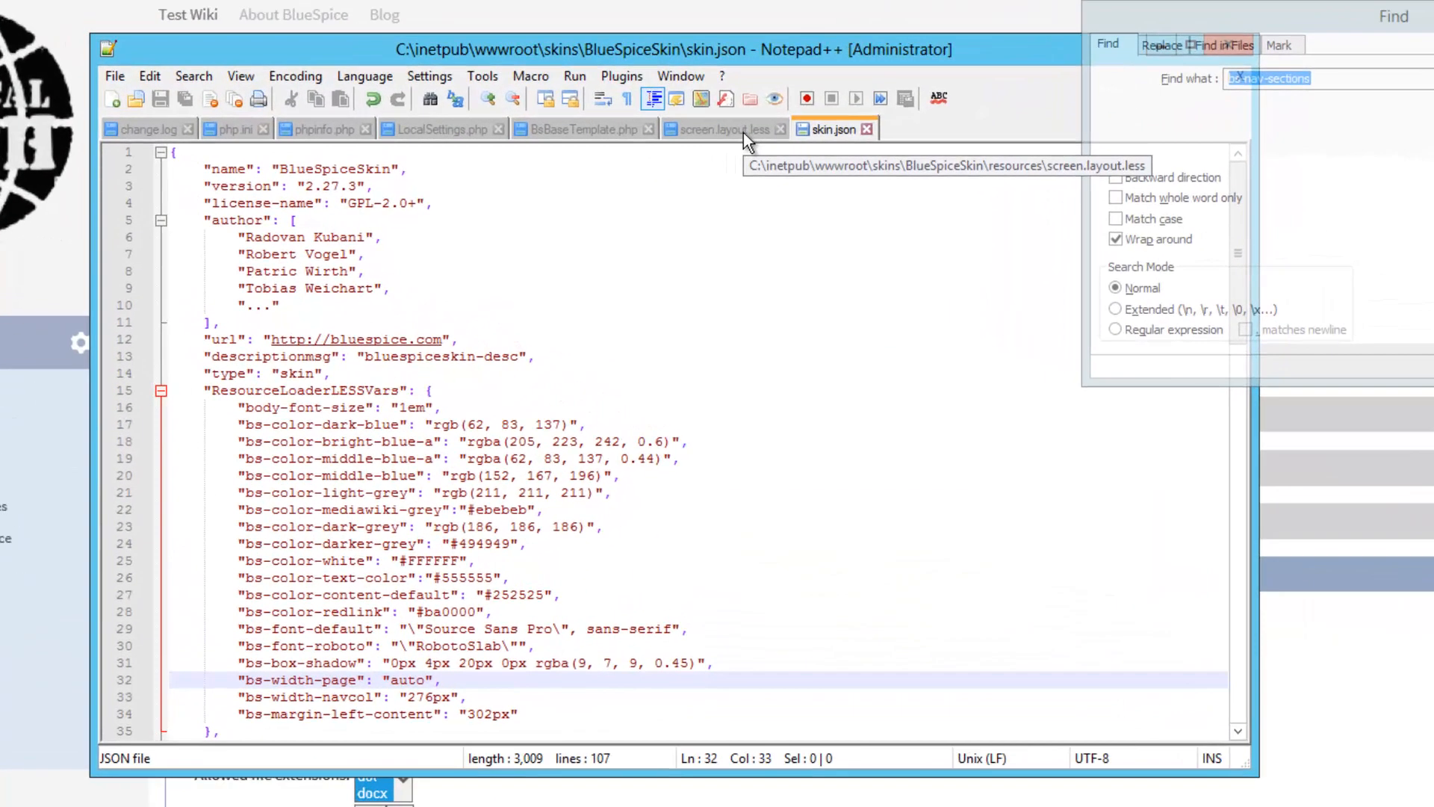
In screen.layout.less, find the bs-app rule and set its padding to 0px 30px 0px 0px
click(745, 139)
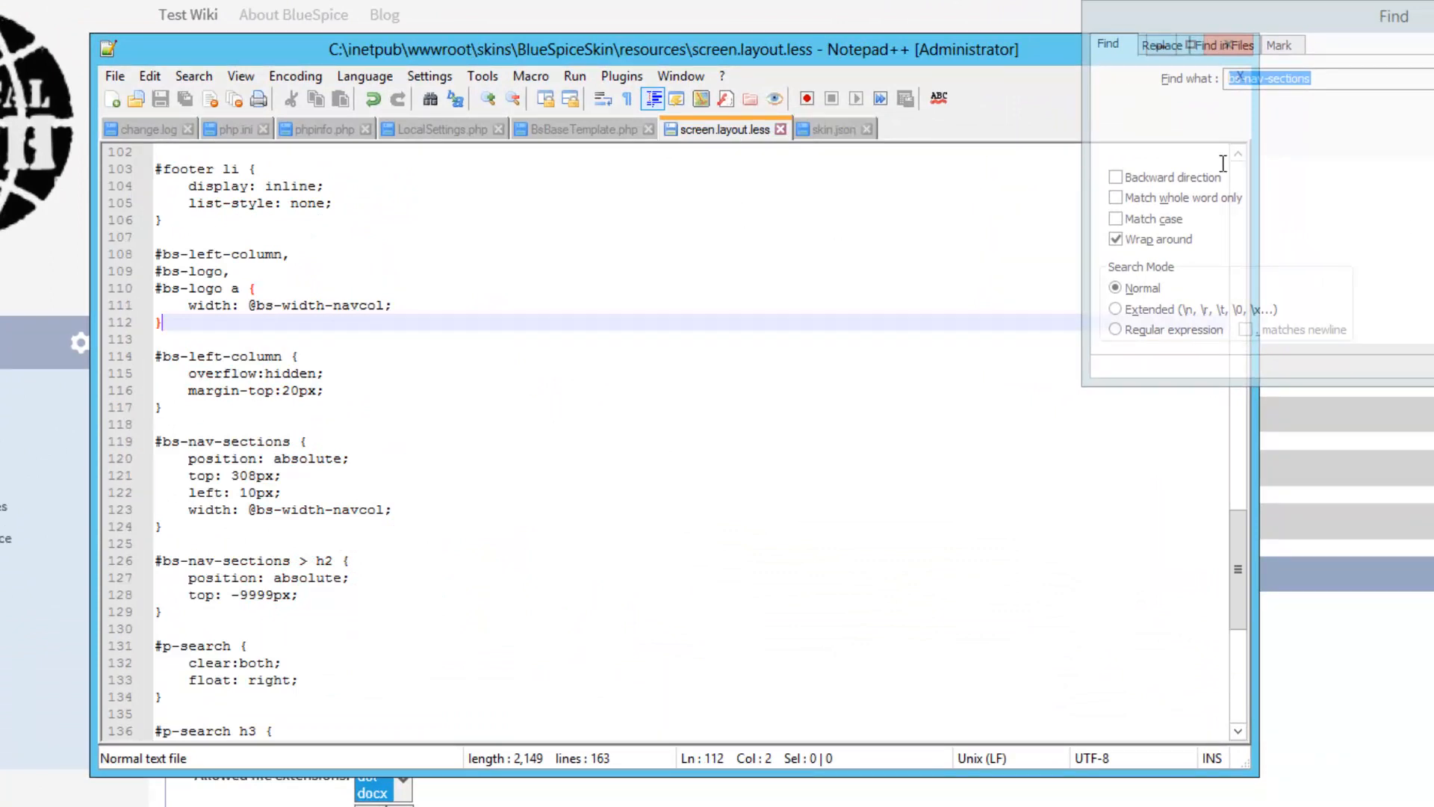
click(1351, 82)
drag(1352, 83, 1245, 82)
text(app)
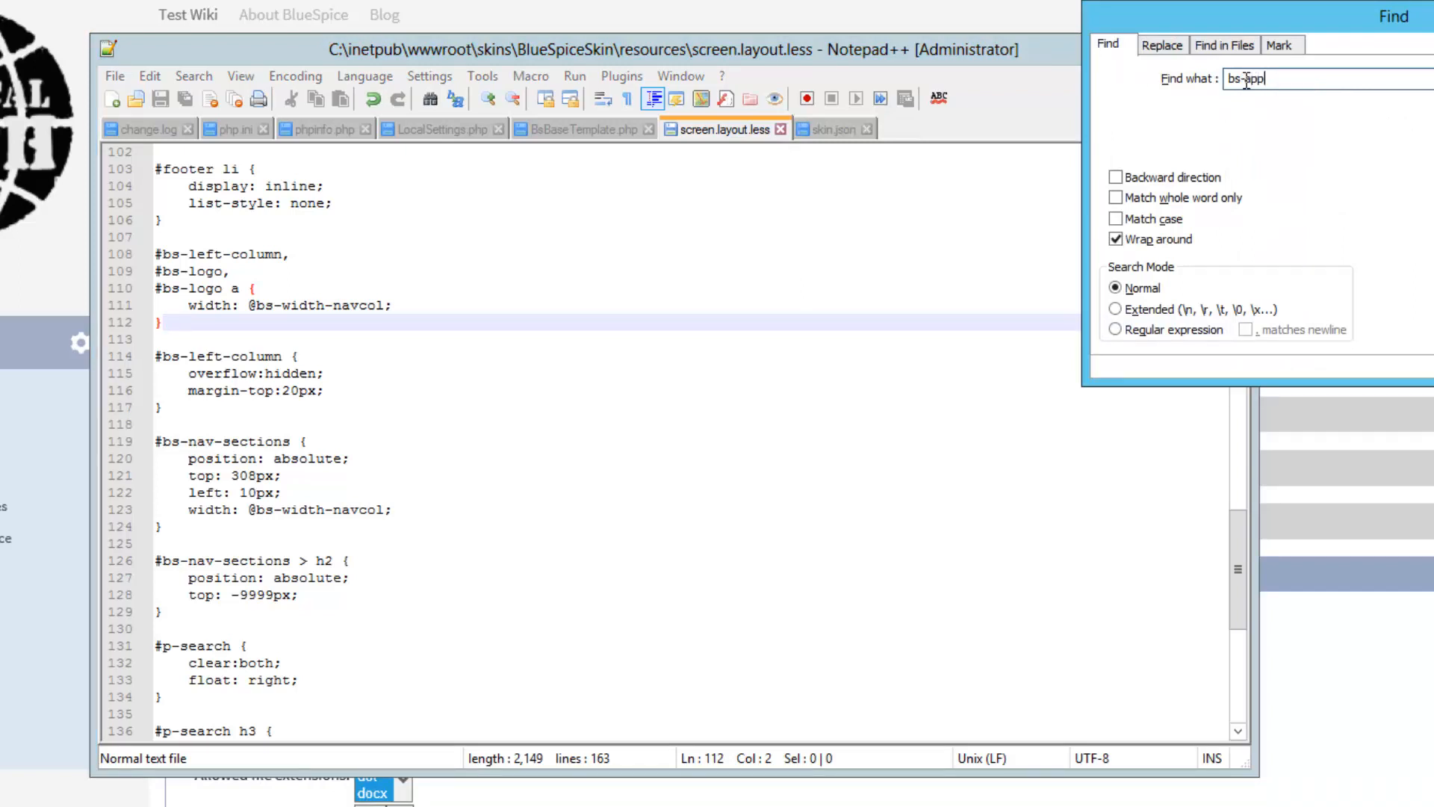
key(Return)
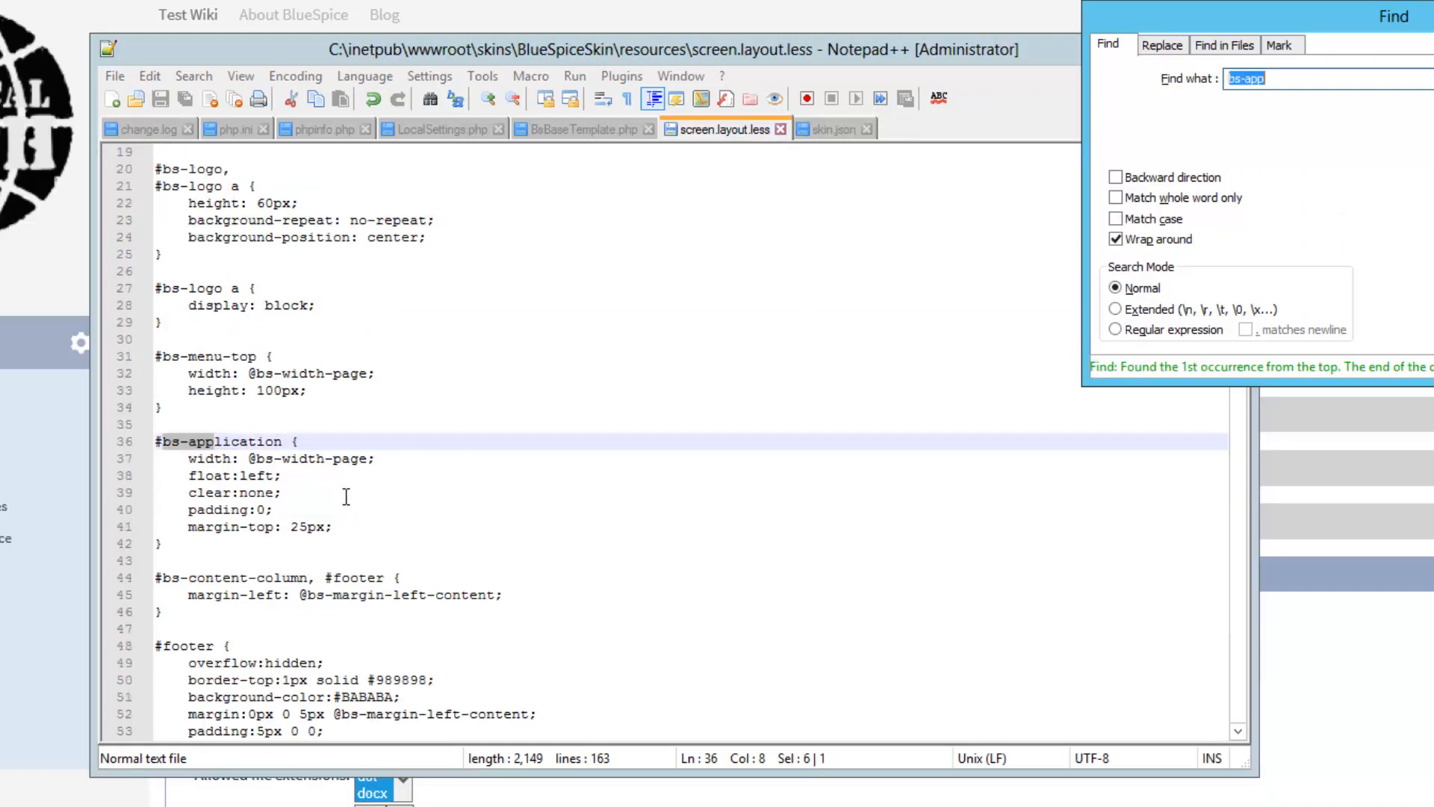
click(270, 514)
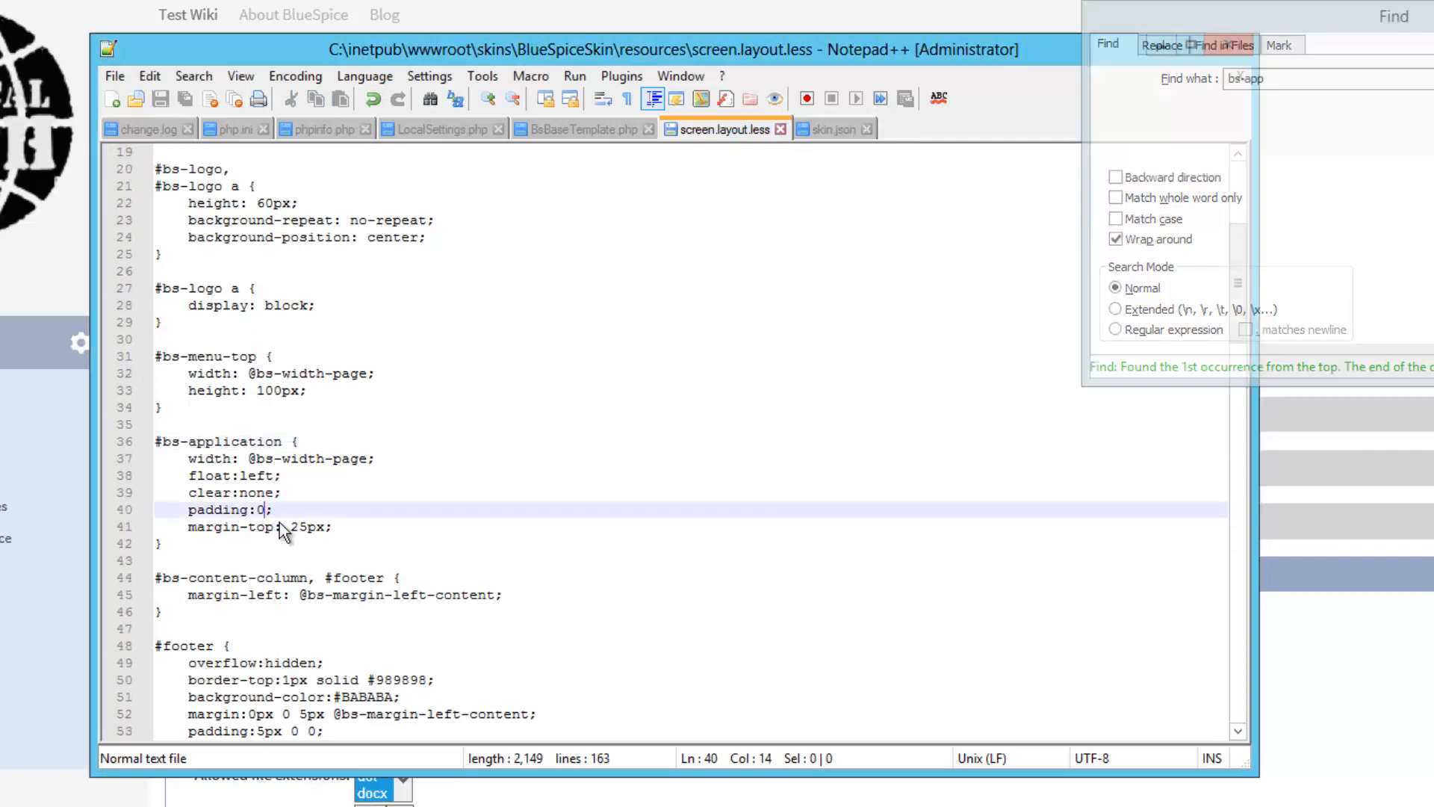
text(px)
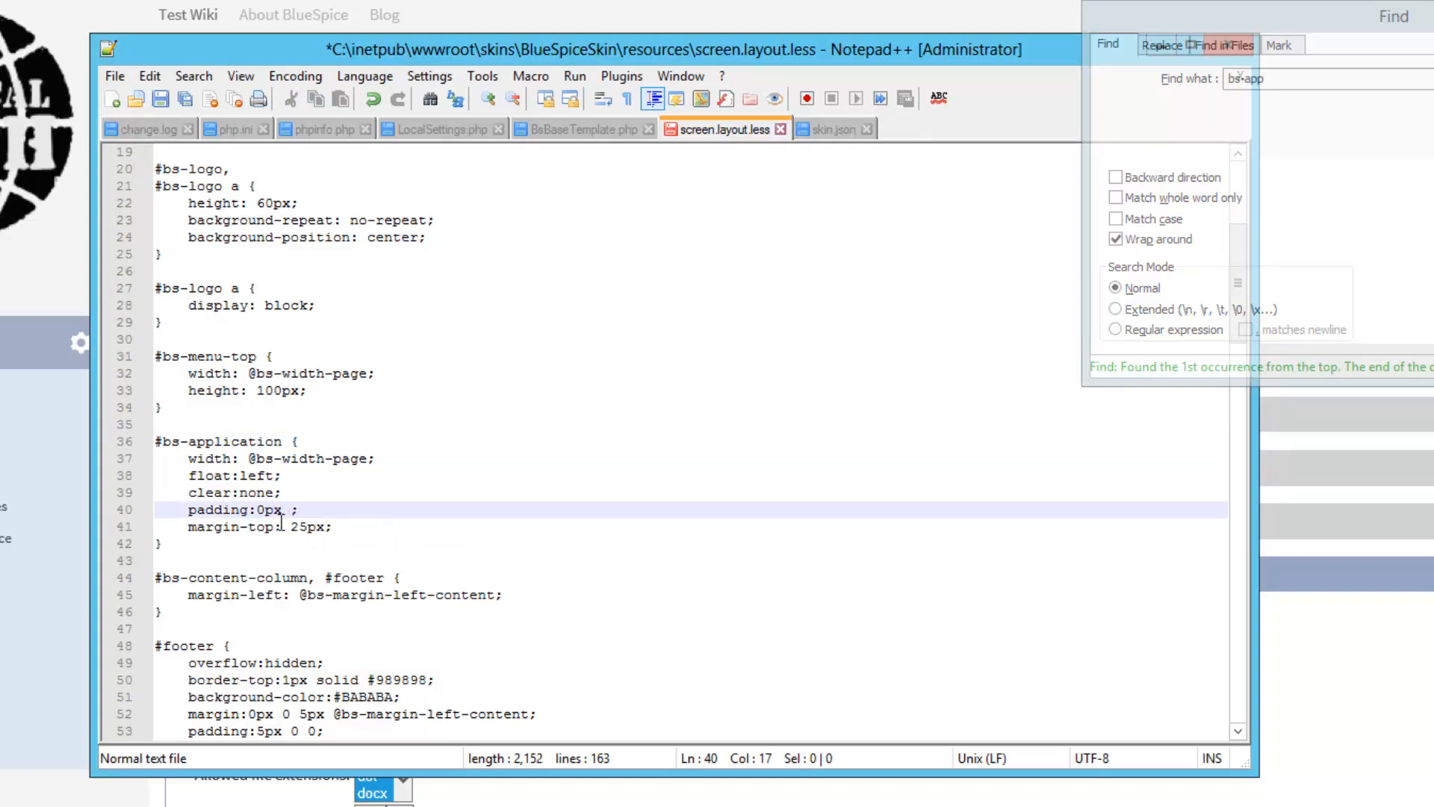
text( 30px 0)
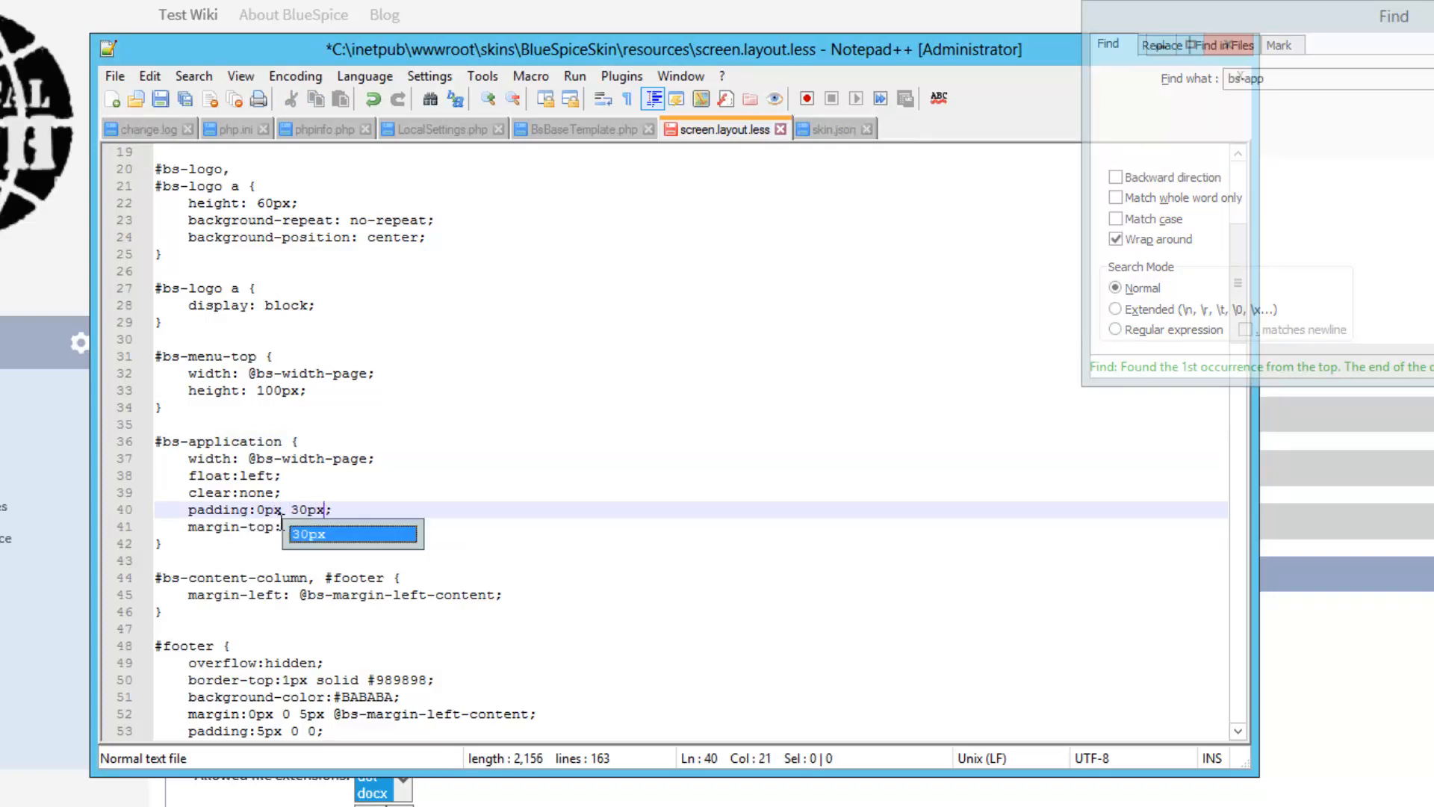
text(px 0p)
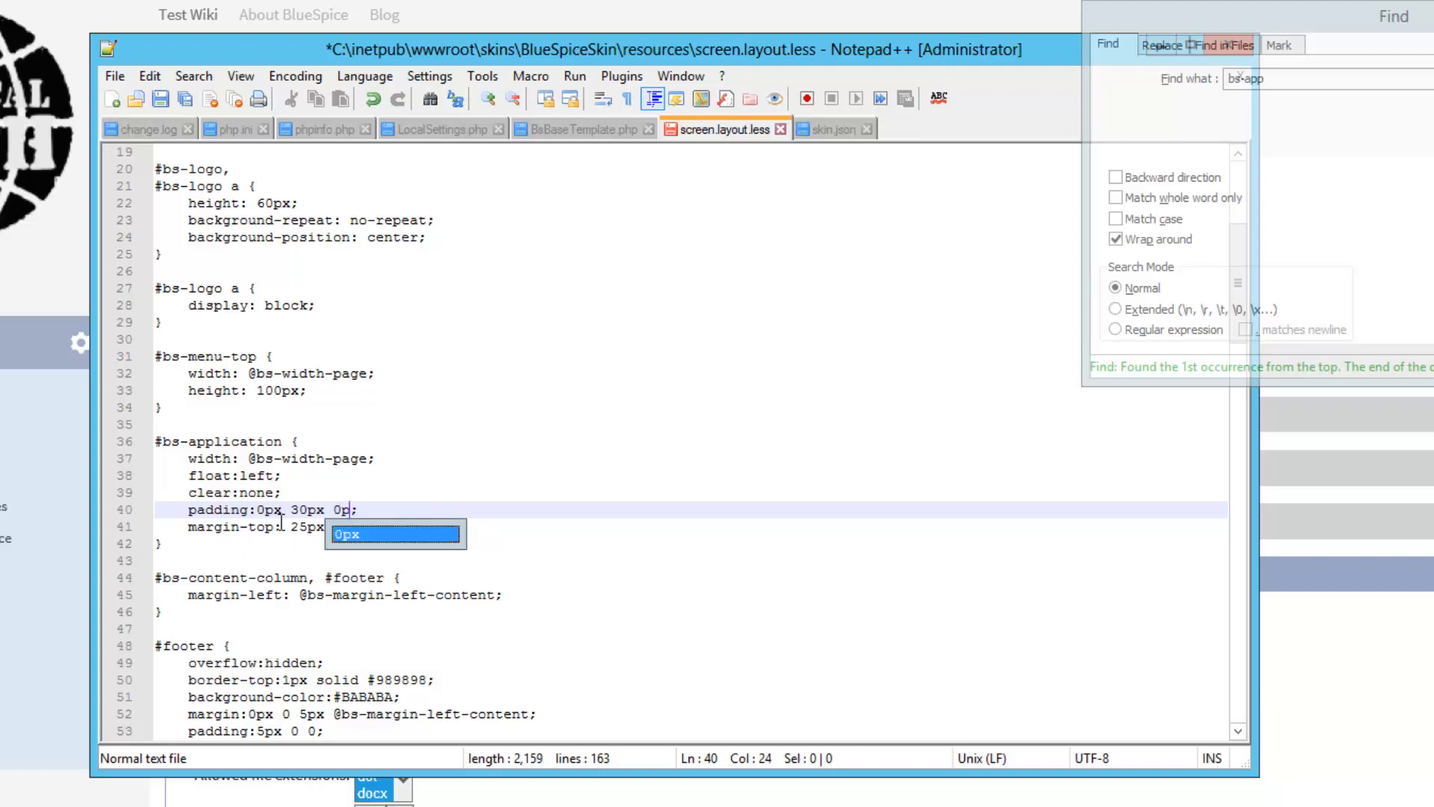
text(x)
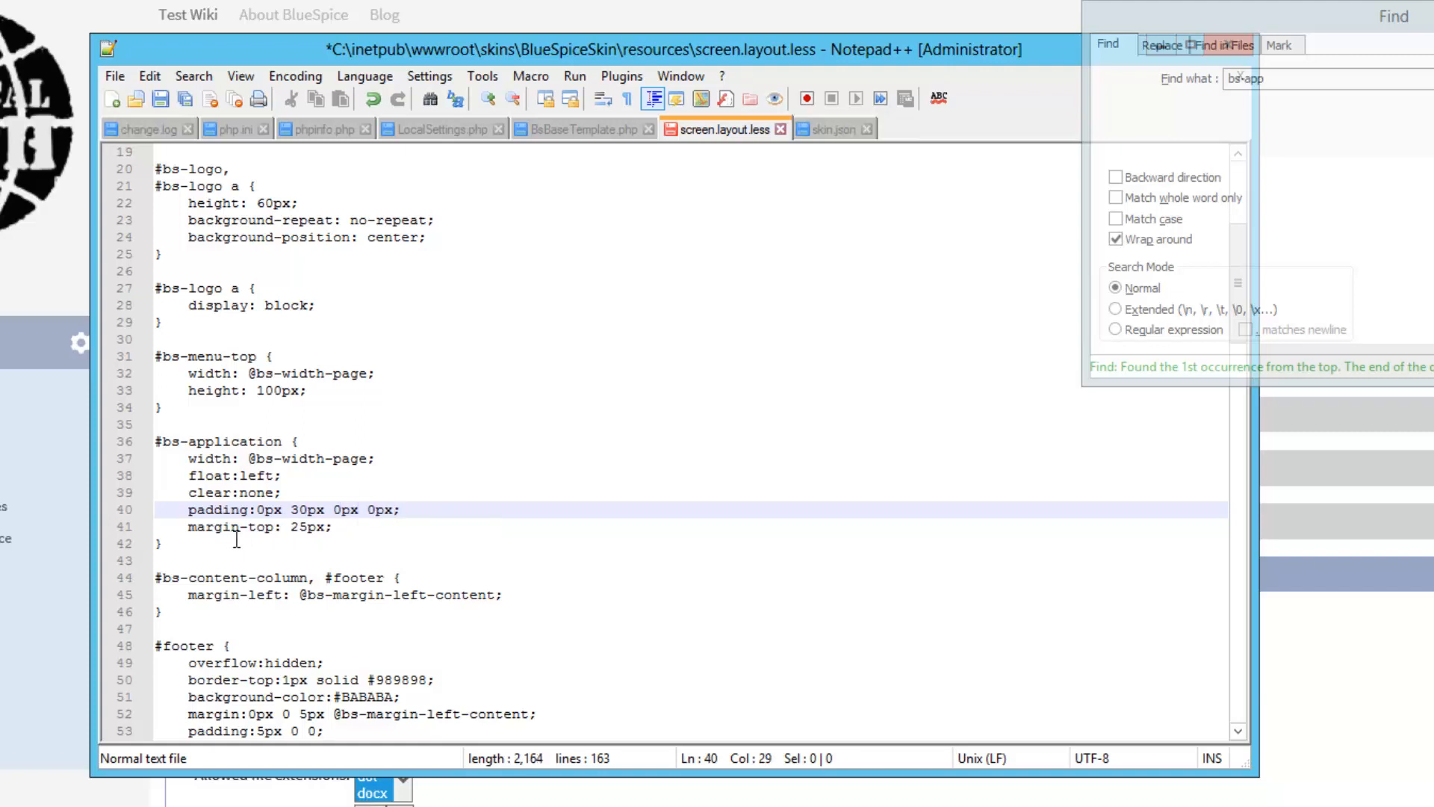
Delete the float:left; declaration on line 38 and save screen.layout.less
click(238, 476)
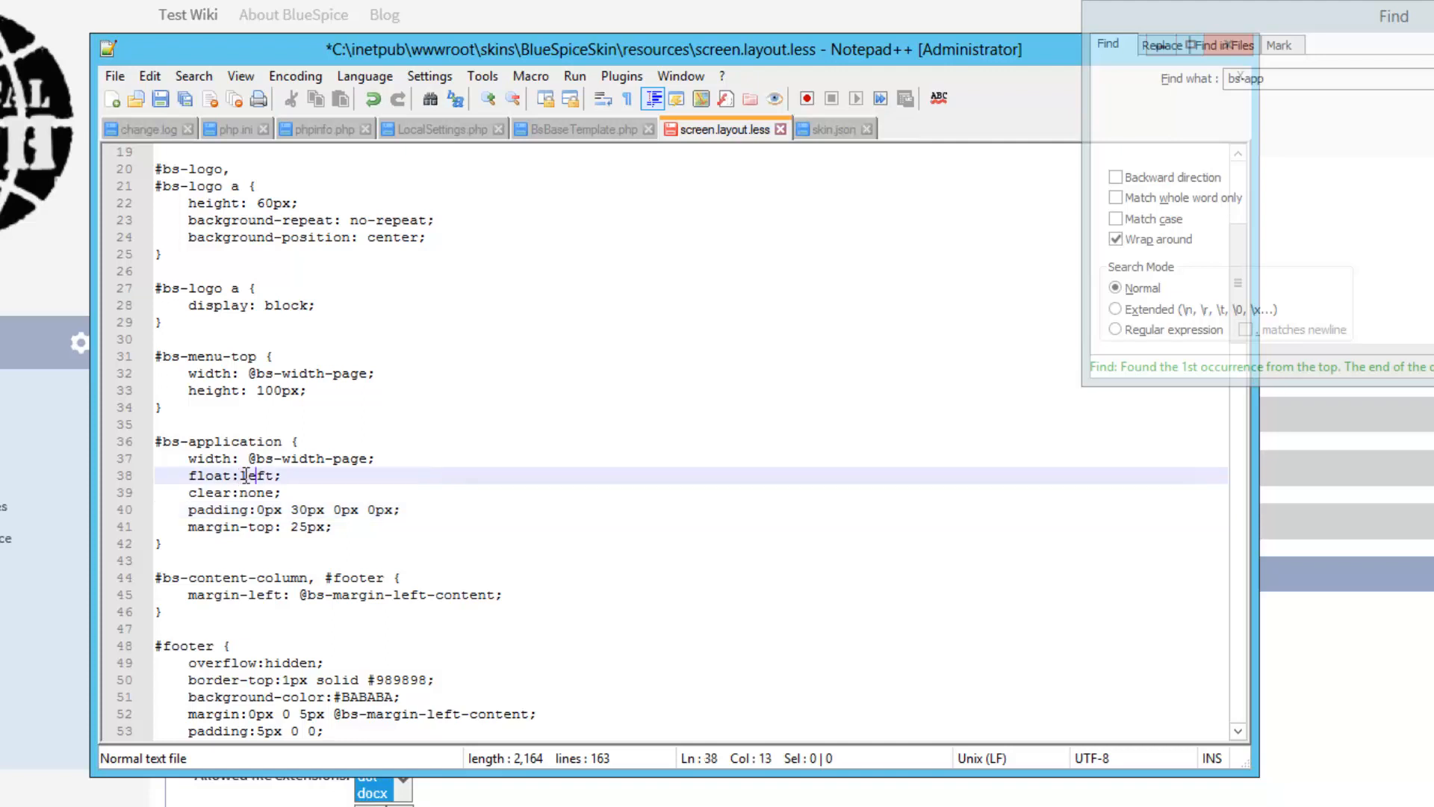
double_click(266, 474)
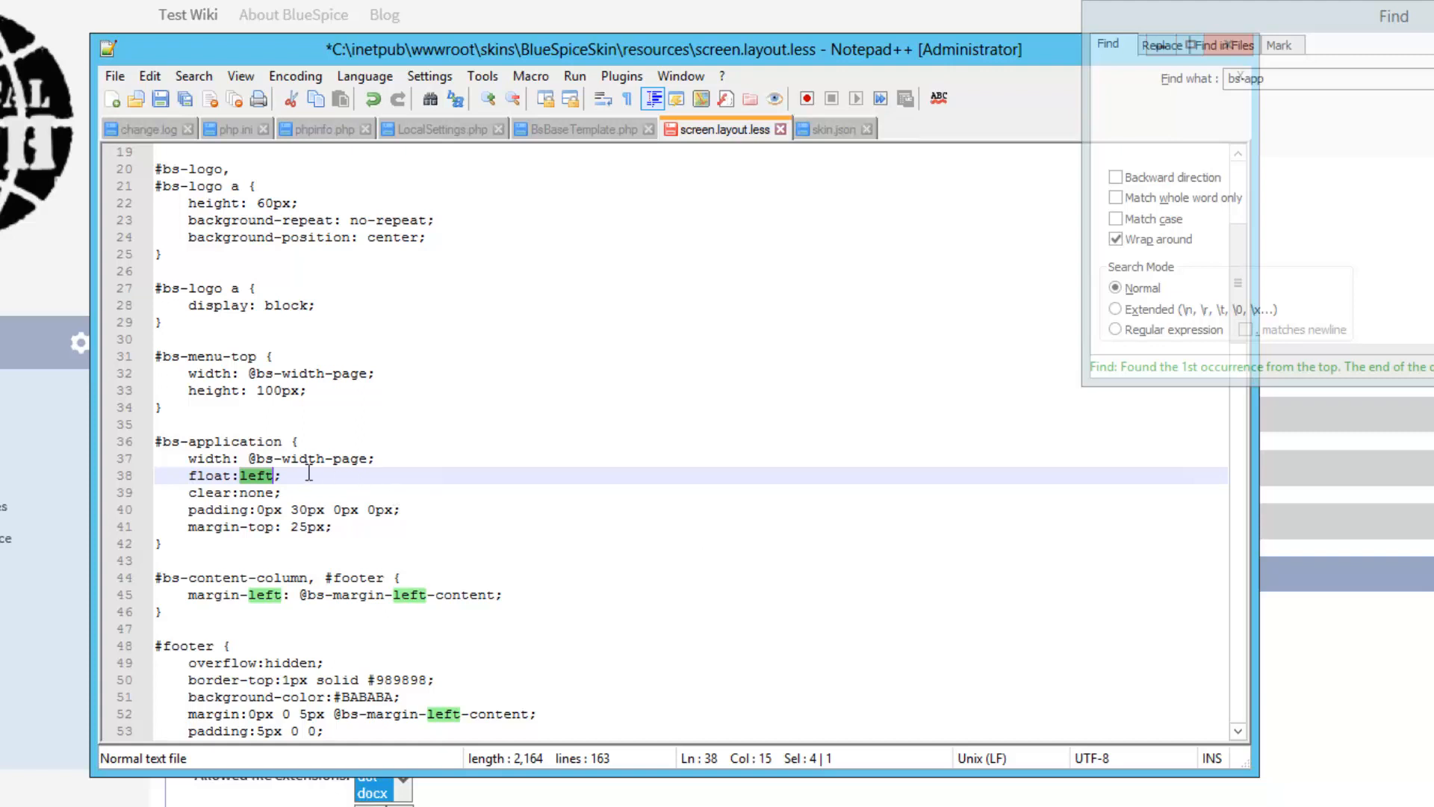
key(End)
key(shift+Home)
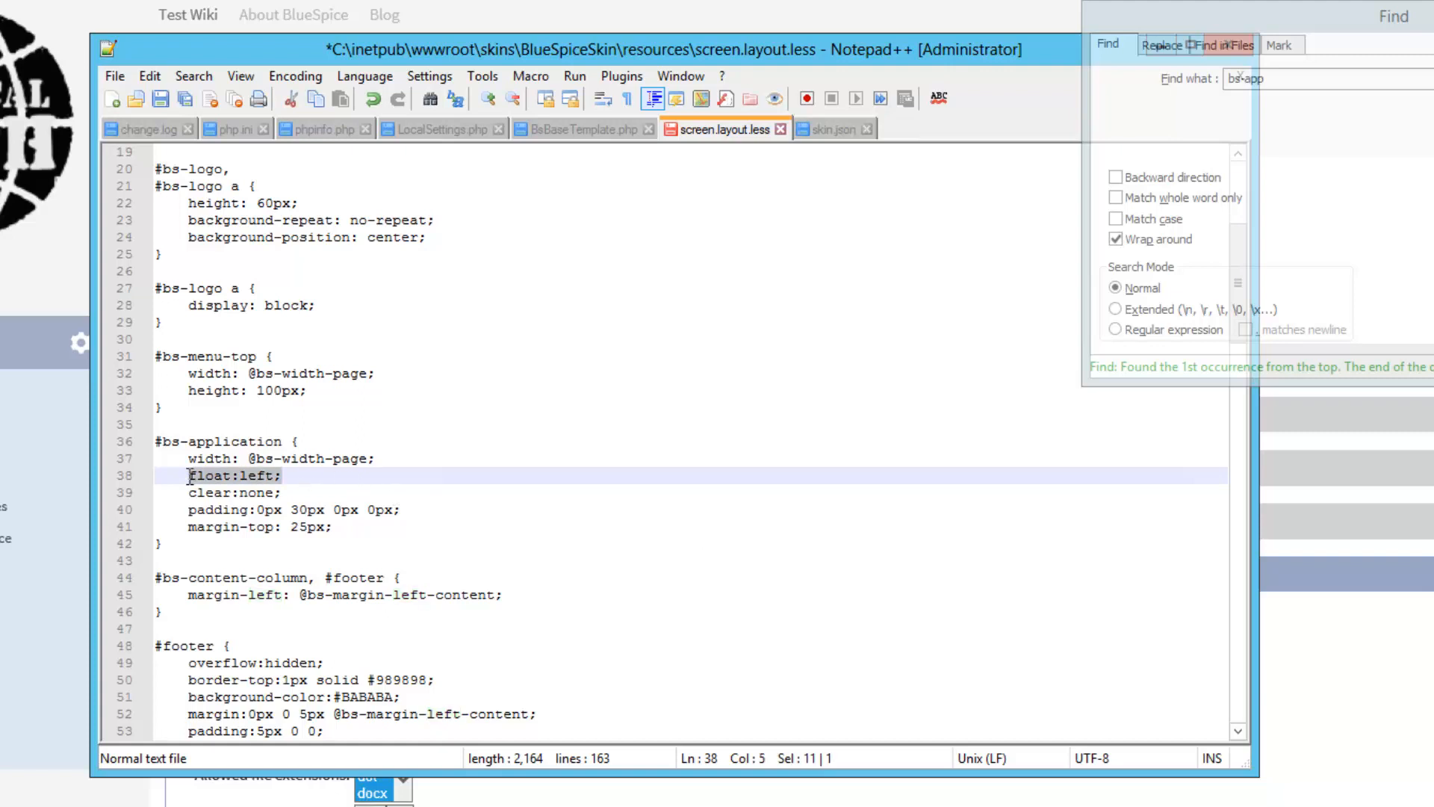
key(BackSpace)
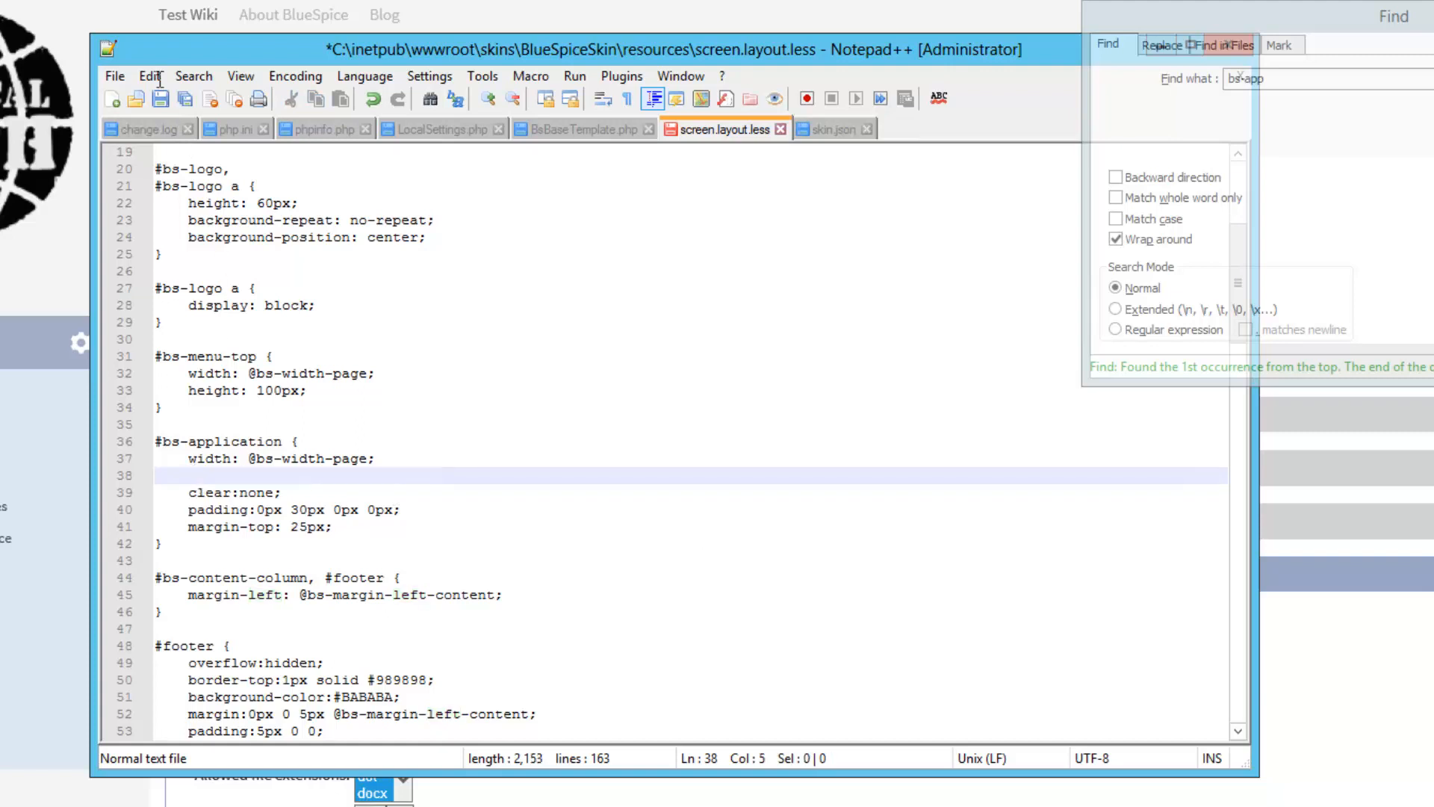
click(159, 101)
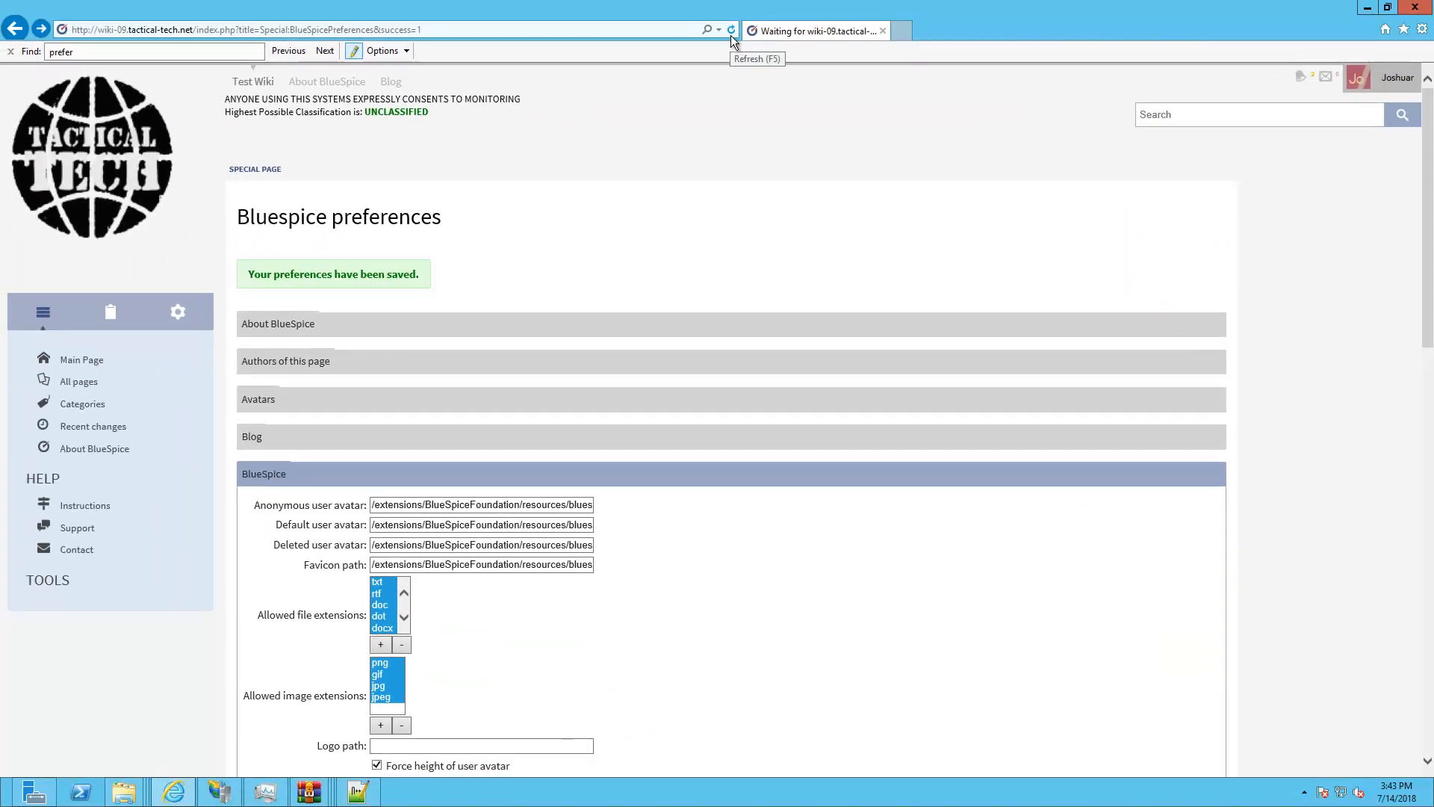
Refresh the Bluespice preferences page in Internet Explorer
click(732, 32)
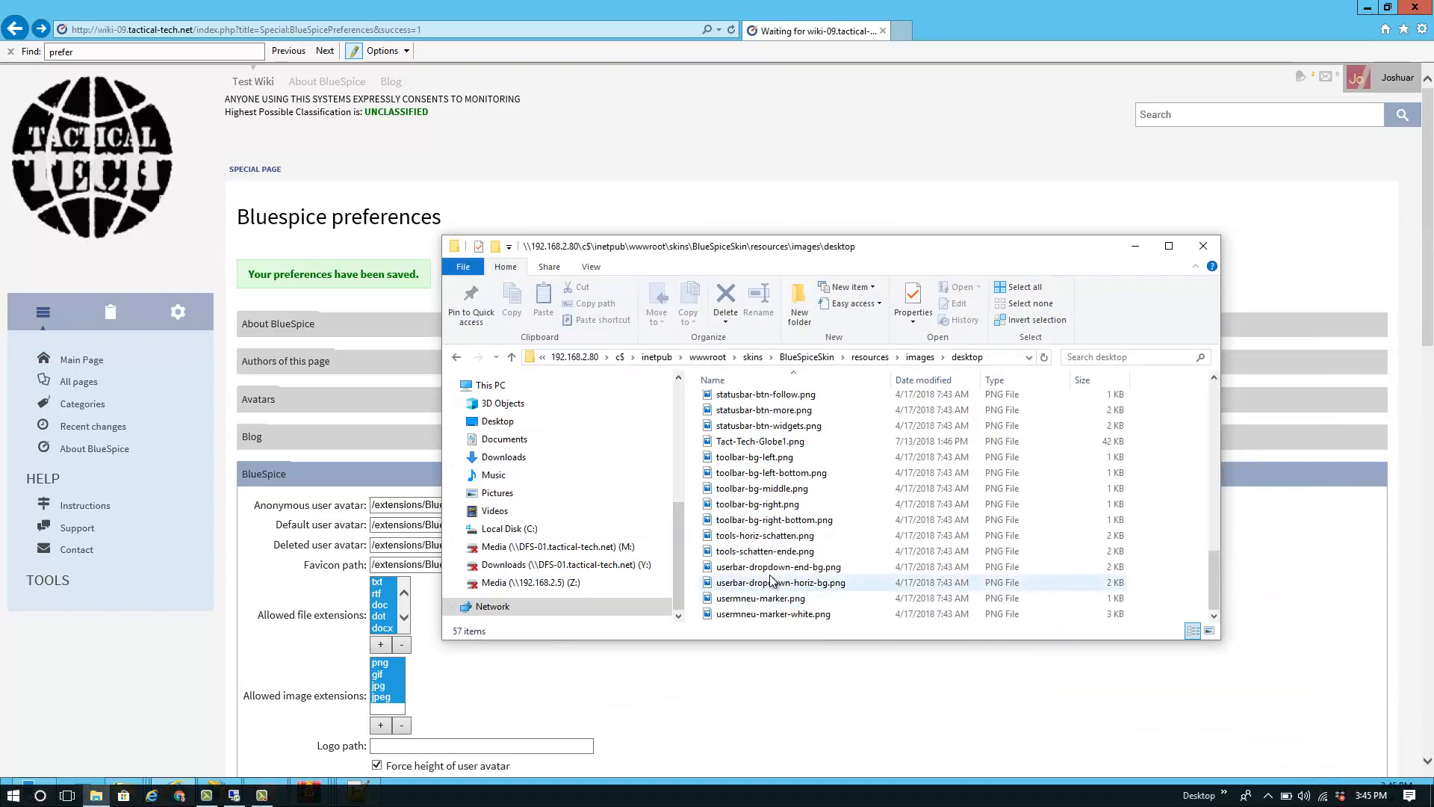
Resize Tact-Tech-Globe1.png to a custom 300 x 300 pixels, replacing the 1024 x 640 defaults
click(766, 443)
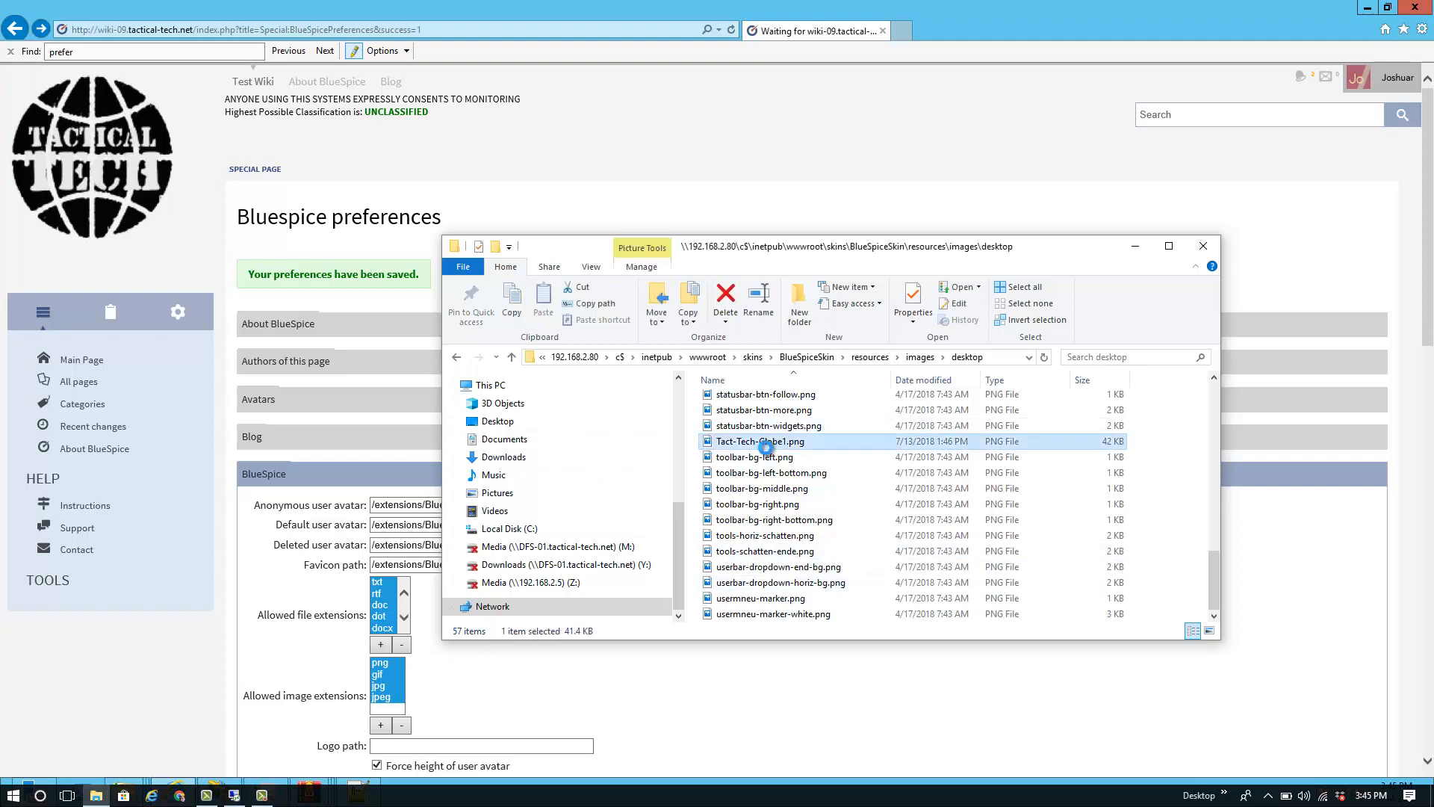
right_click(766, 448)
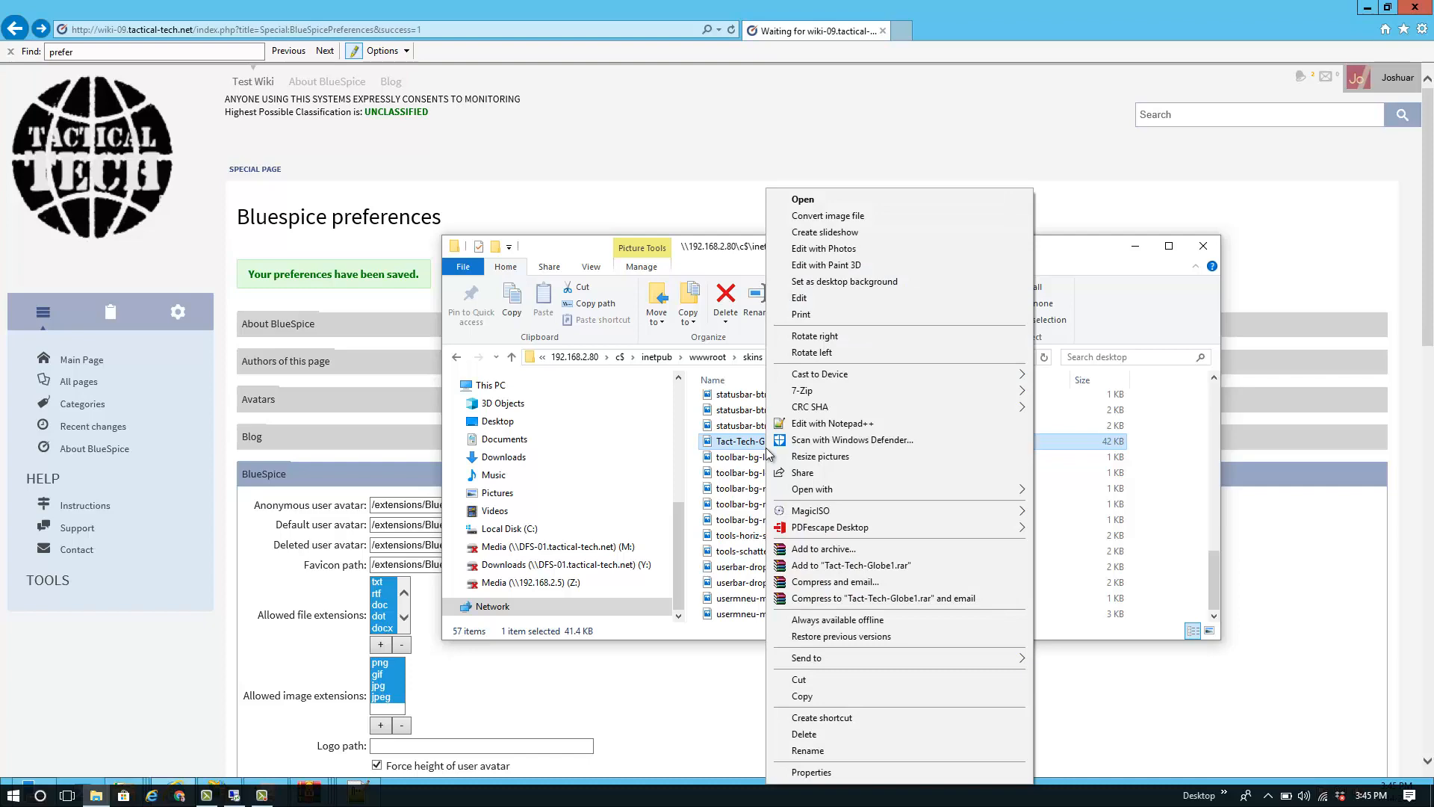
click(806, 457)
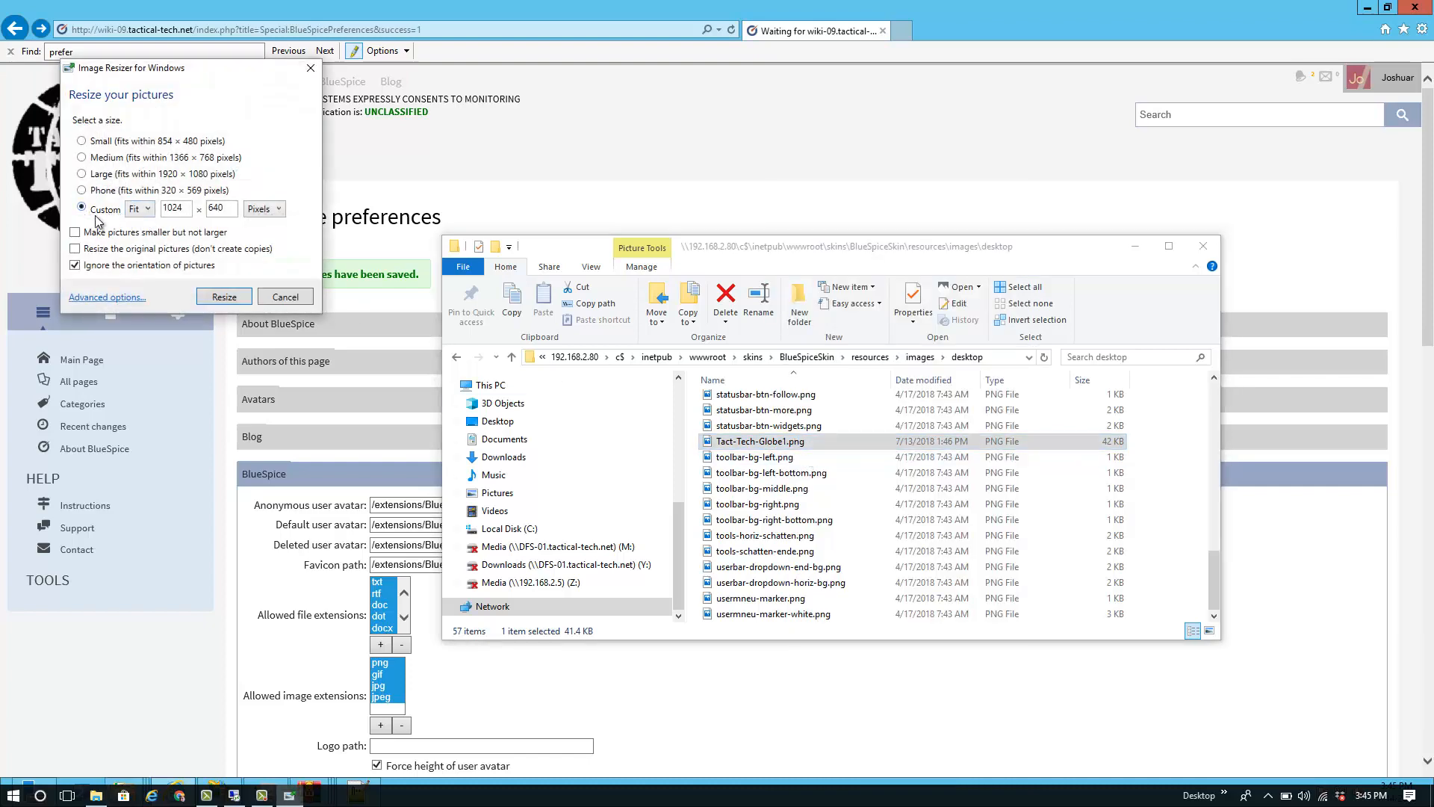
double_click(173, 209)
key(BackSpace)
text(300)
key(Tab)
key(Delete)
key(Delete)
key(Delete)
text(300)
click(230, 302)
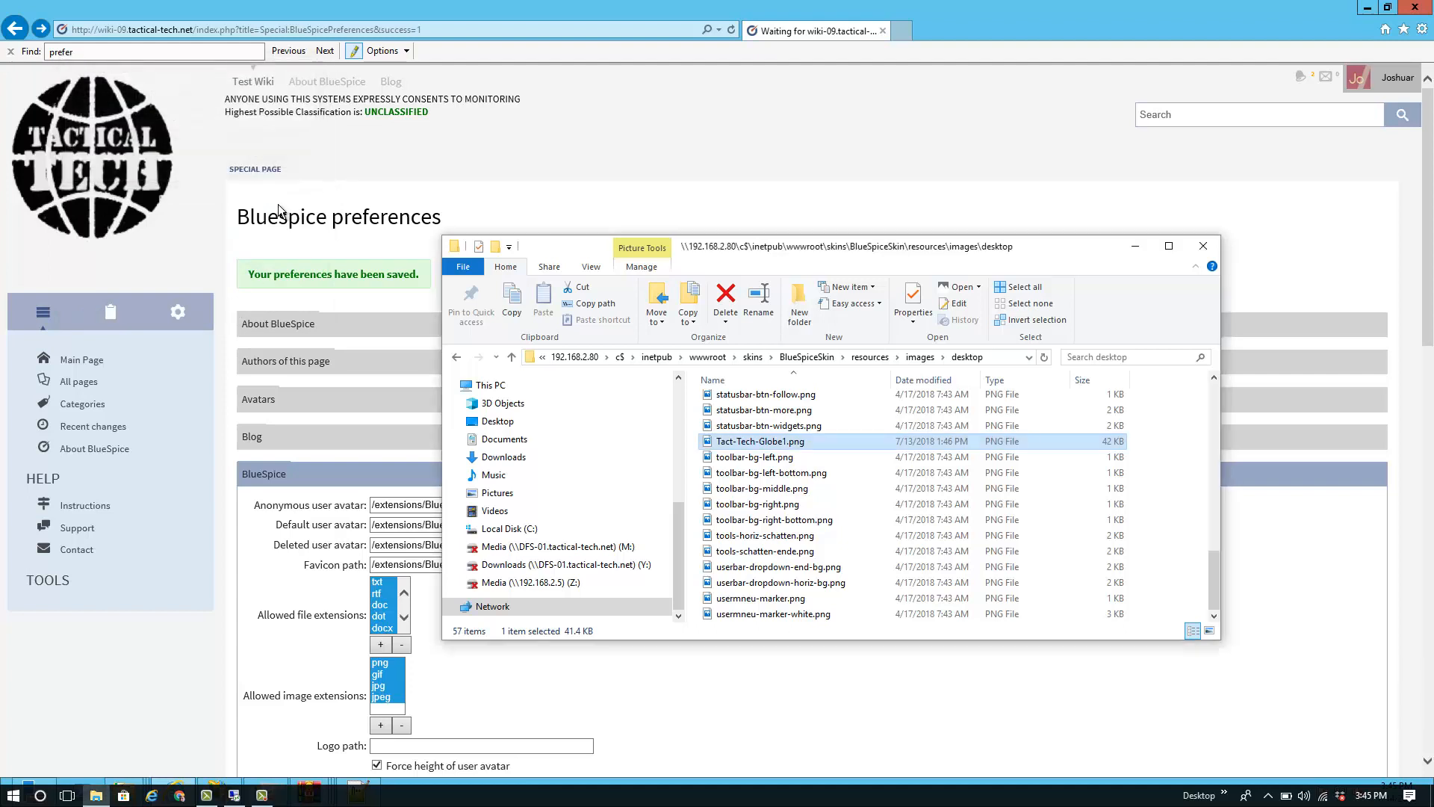
click(307, 1)
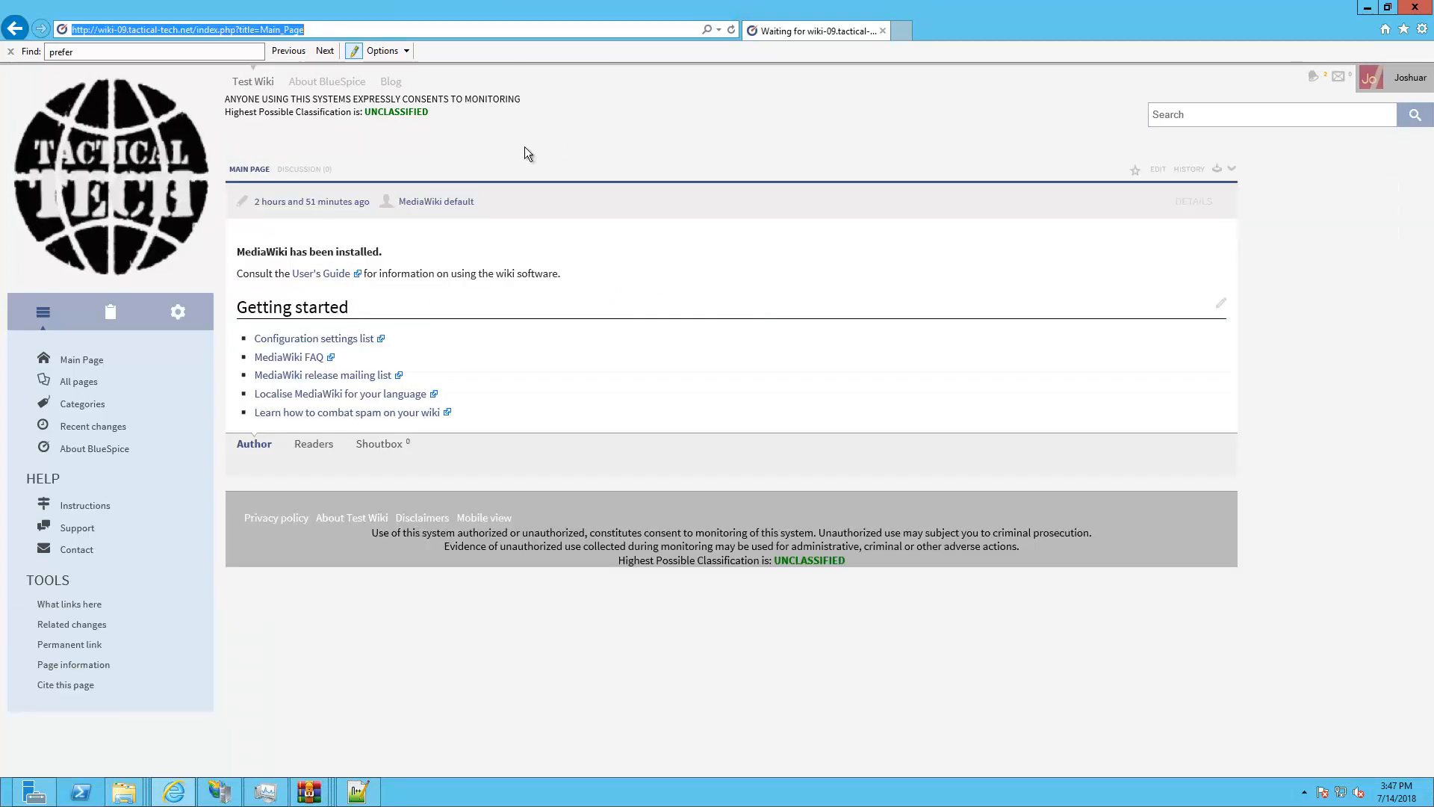
click(174, 308)
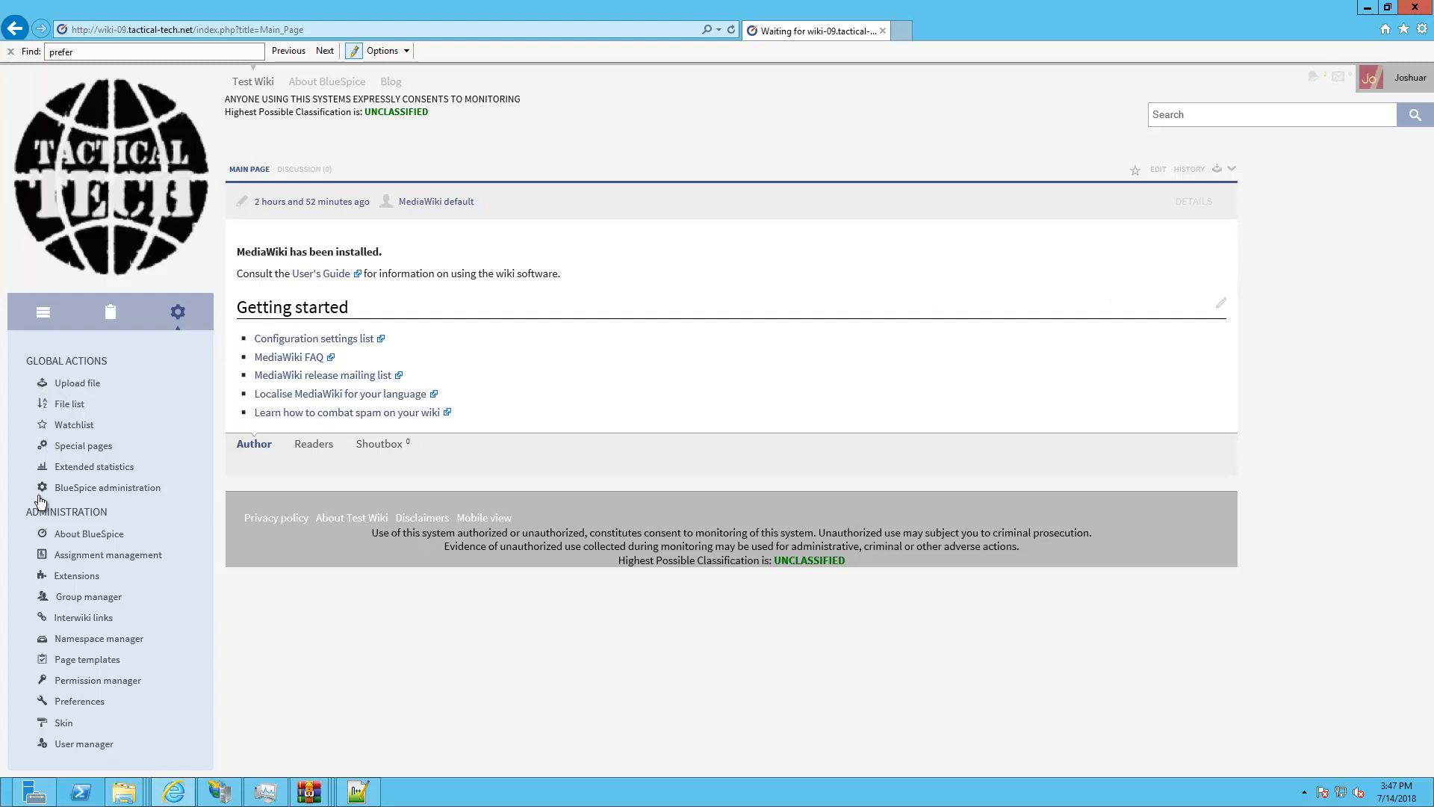
click(351, 630)
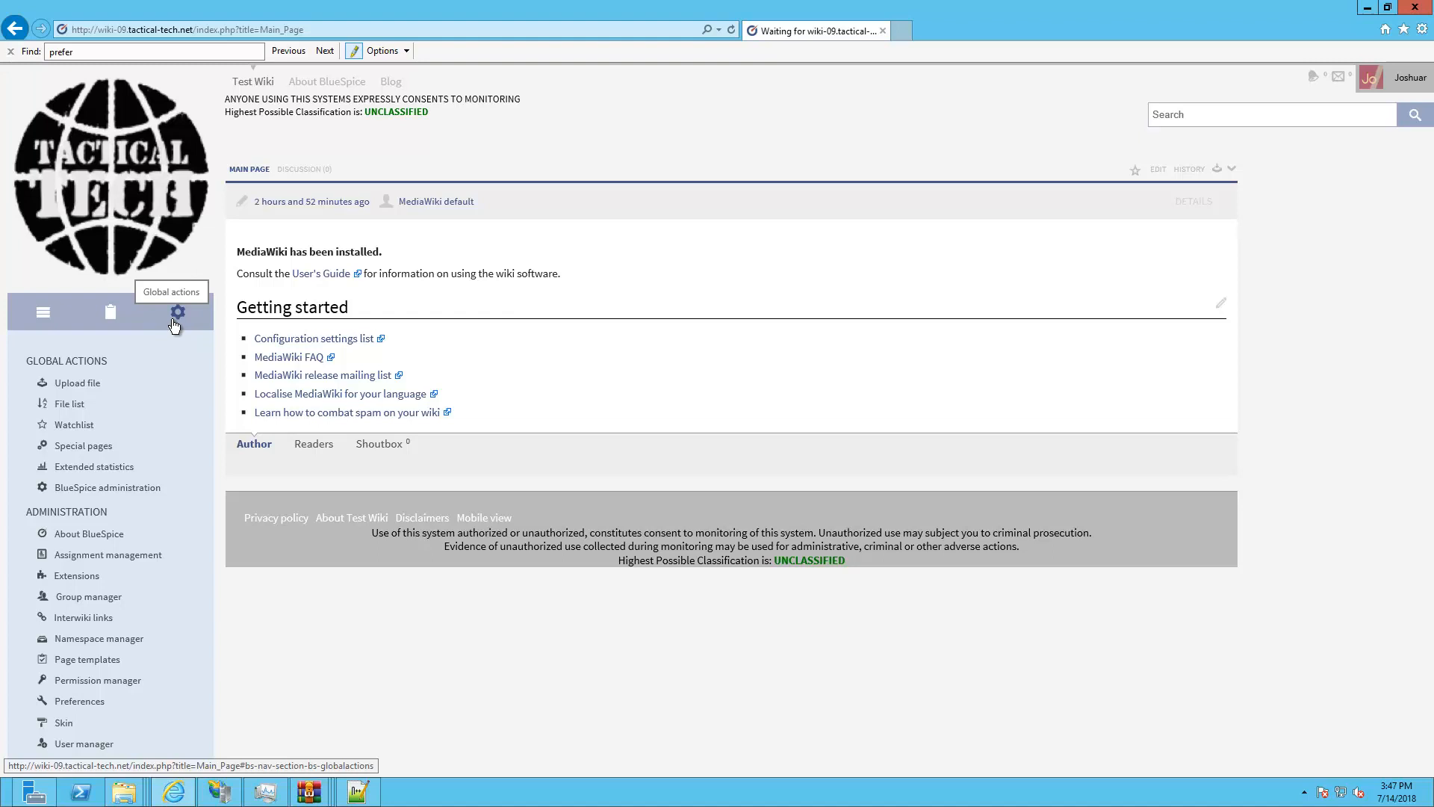
click(111, 317)
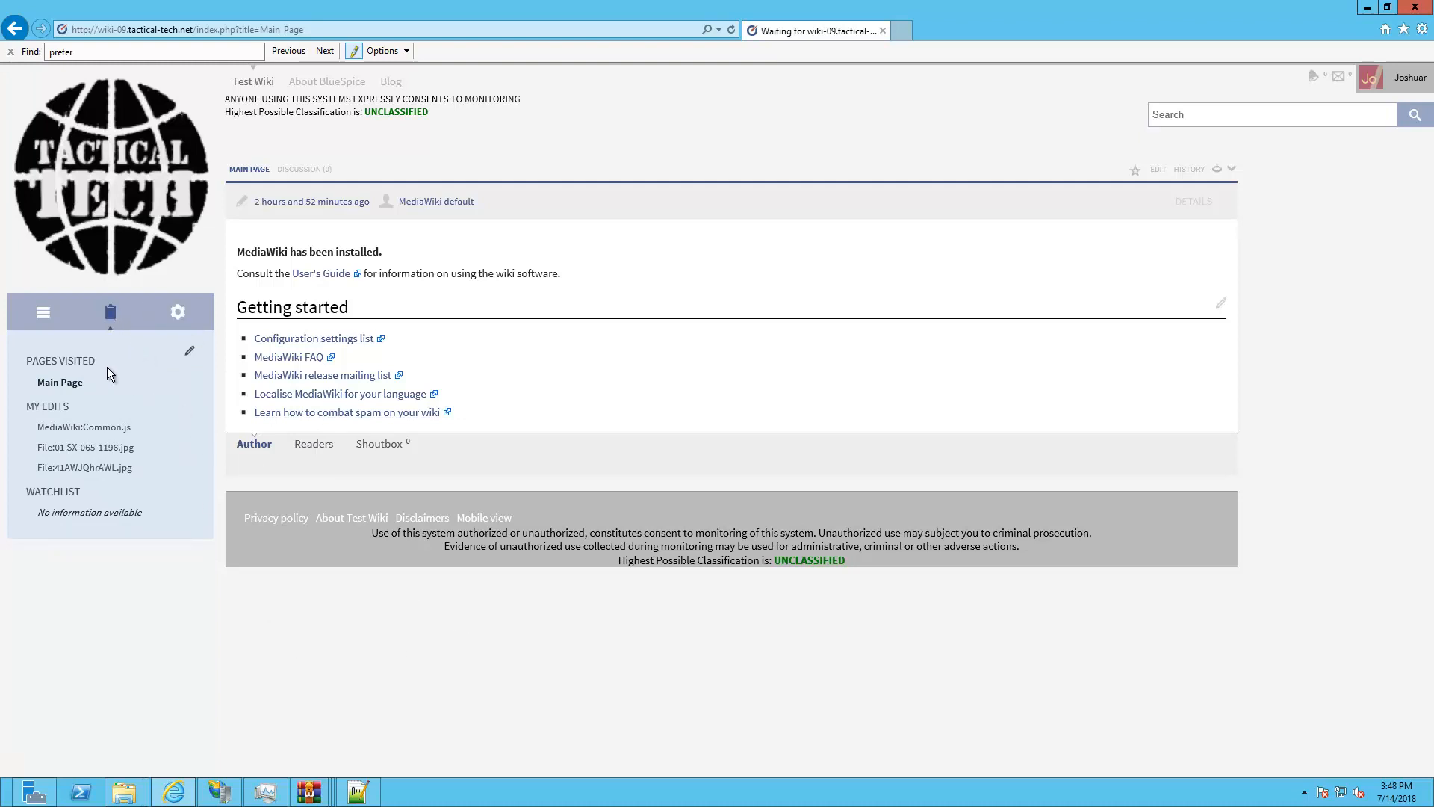
click(47, 307)
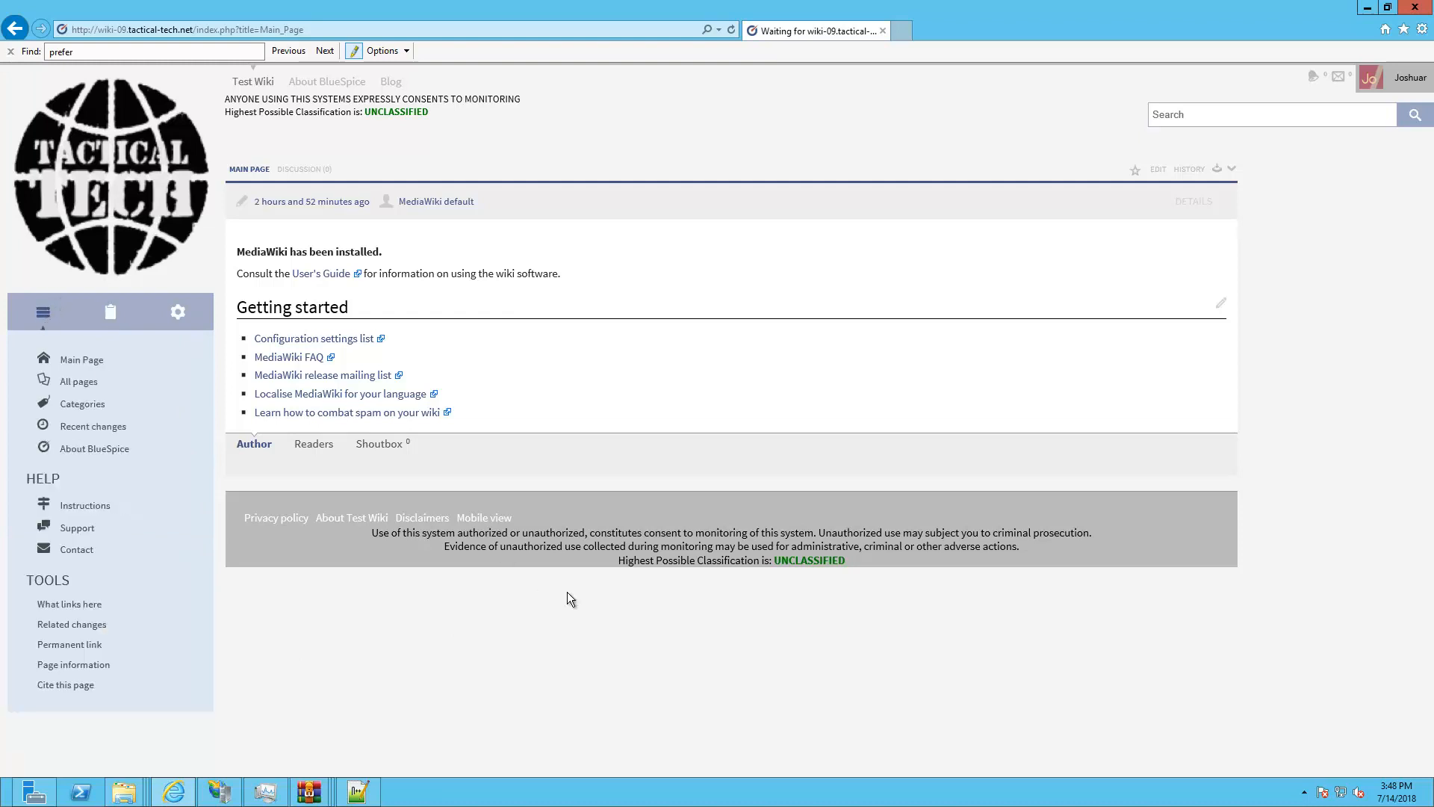